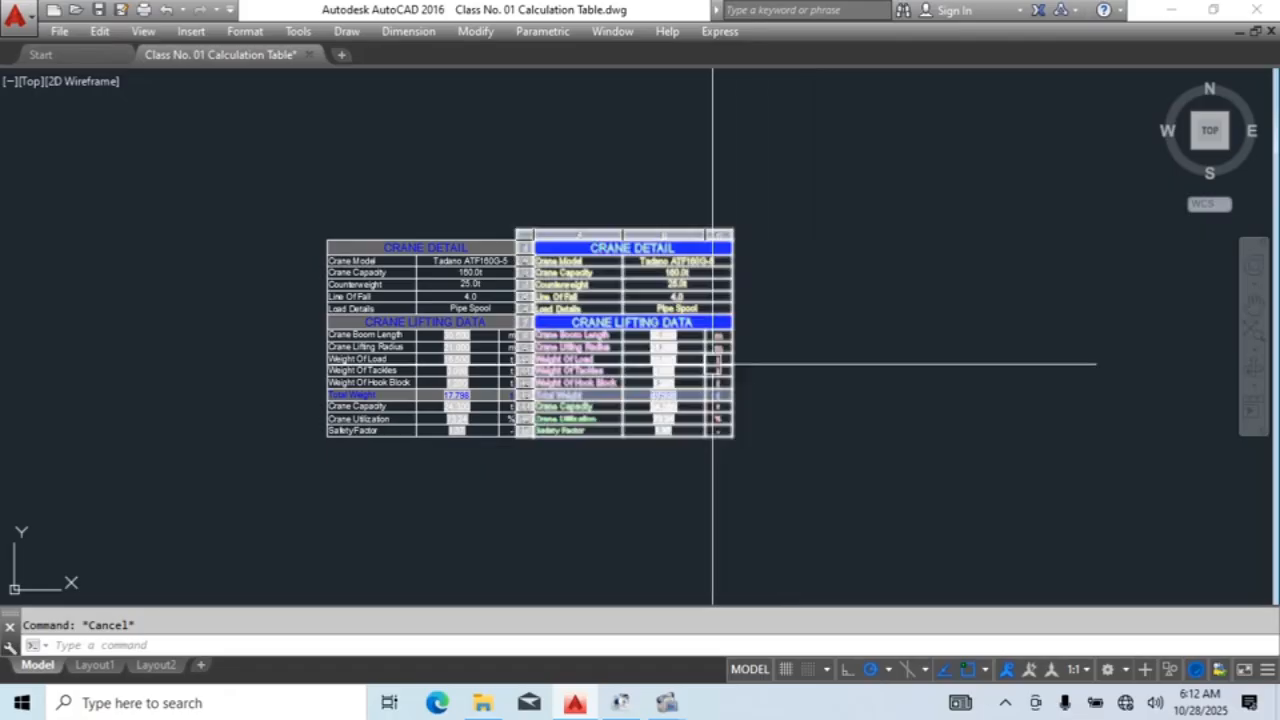
Step: Examine the two existing crane detail and lifting data tables in the drawing
scroll(682, 268, up, 1)
scroll(583, 294, down, 2)
scroll(640, 343, up, 2)
middle_drag(793, 420, 704, 434)
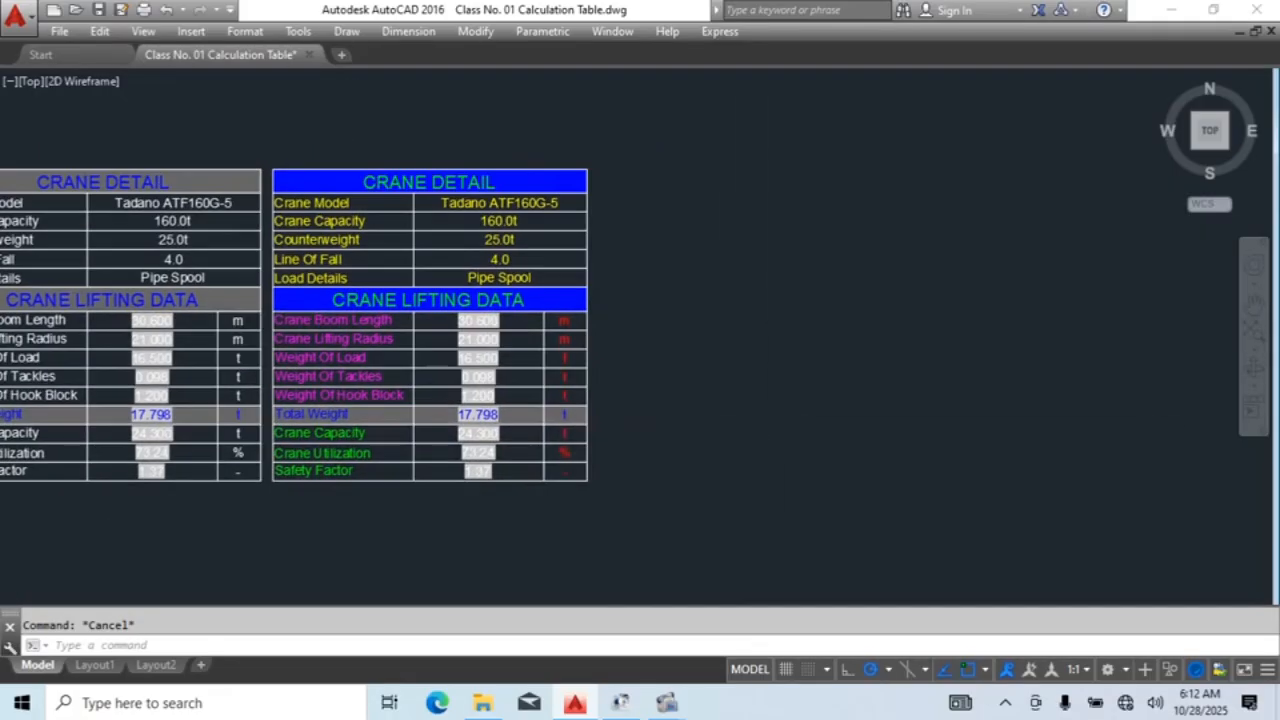
mouse_move(850, 445)
middle_down()
mouse_move(788, 431)
mouse_move(867, 429)
mouse_move(700, 448)
middle_up()
scroll(720, 345, down, 2)
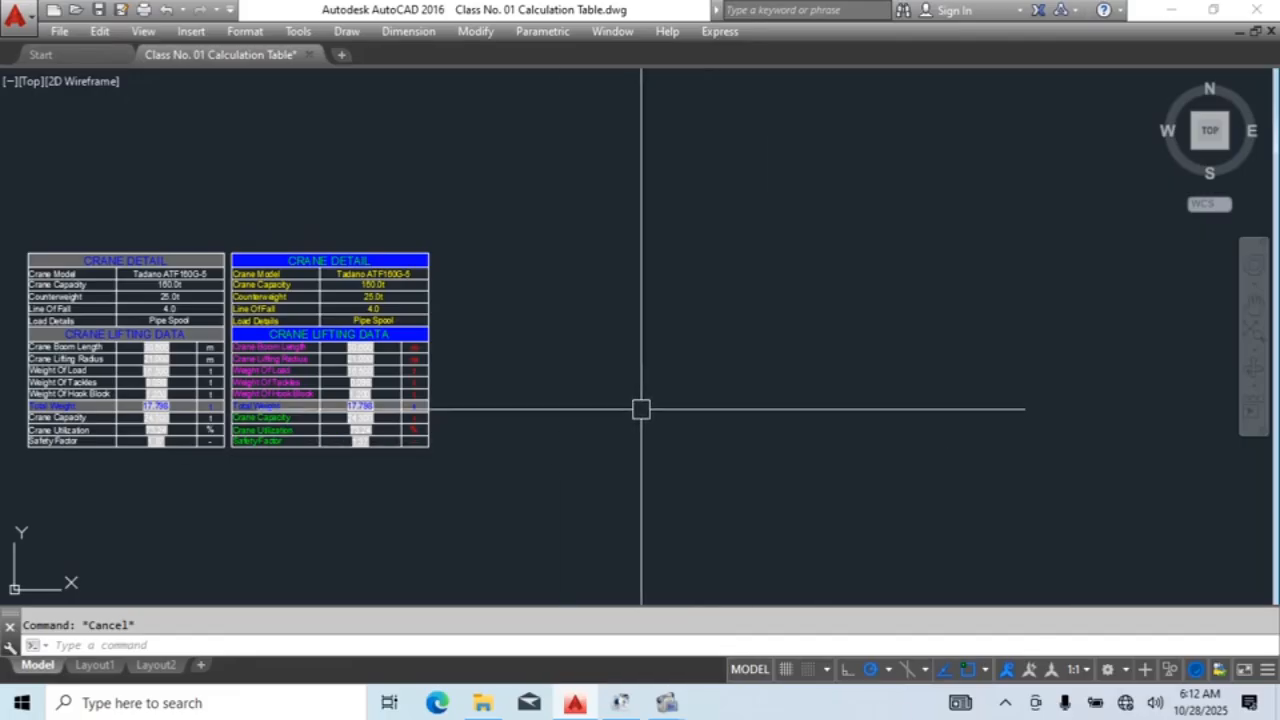
middle_drag(588, 376, 714, 391)
scroll(689, 380, up, 2)
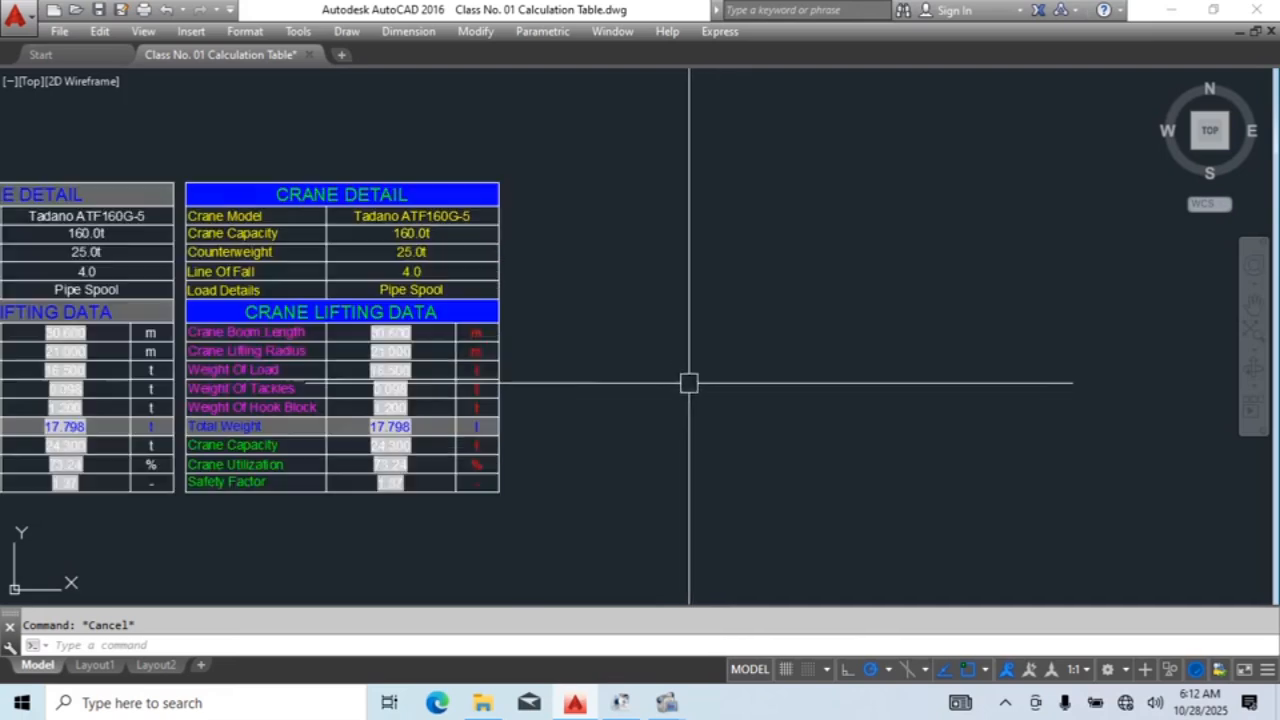
scroll(651, 430, down, 4)
scroll(651, 430, up, 4)
Step: Copy the blue-headed crane table about 15.14 units horizontally to the right of the original
click(697, 280)
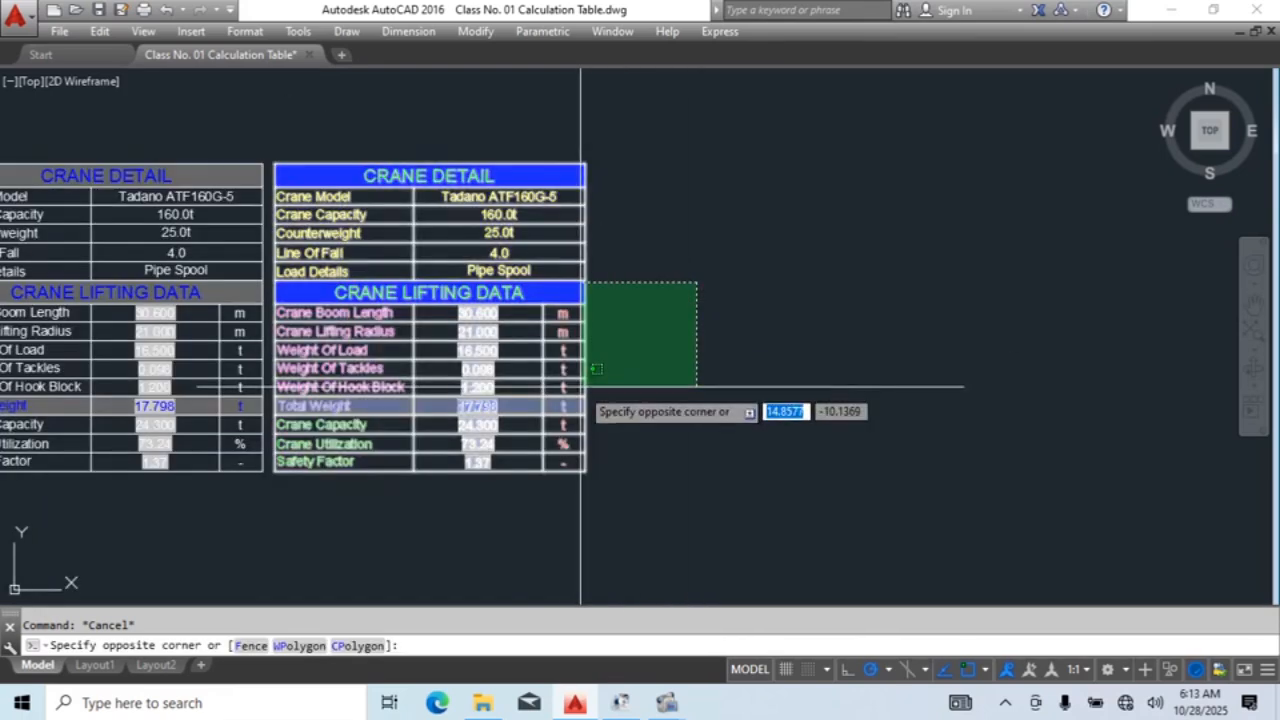
click(557, 386)
middle_drag(714, 517, 640, 473)
text(c)
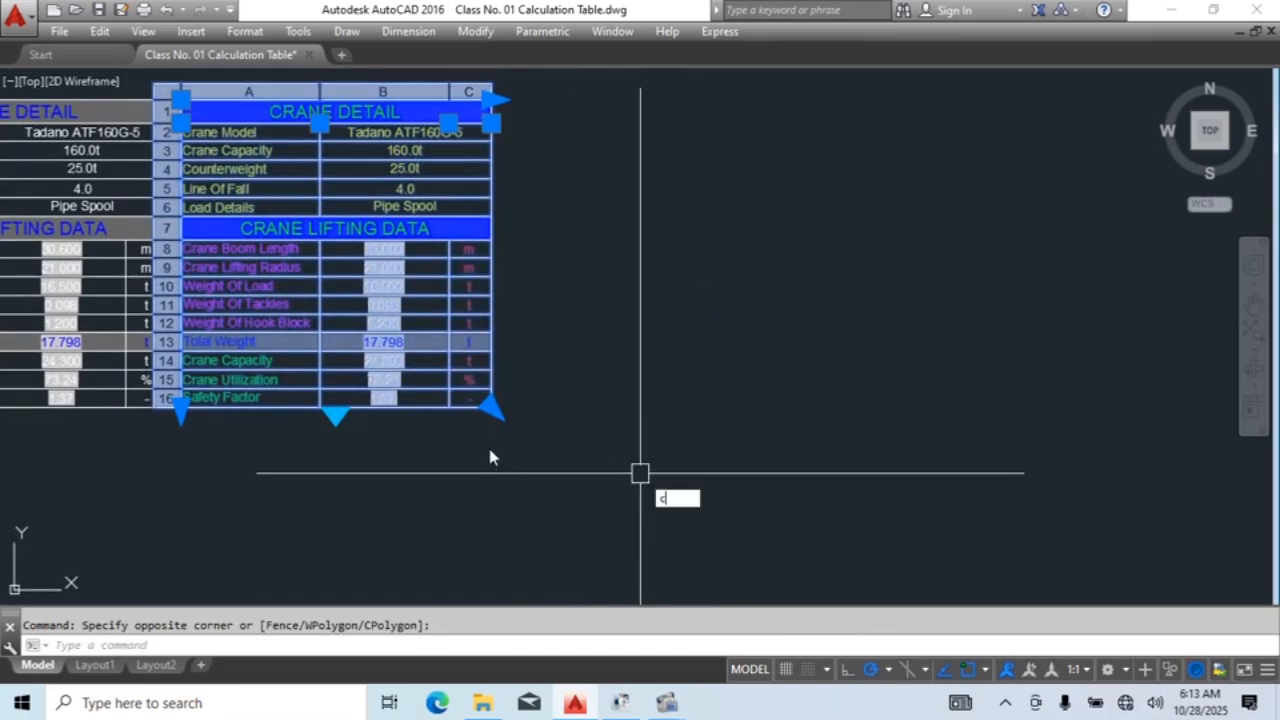
text(o)
key(Return)
click(489, 449)
scroll(603, 470, down, 2)
middle_drag(940, 492, 848, 451)
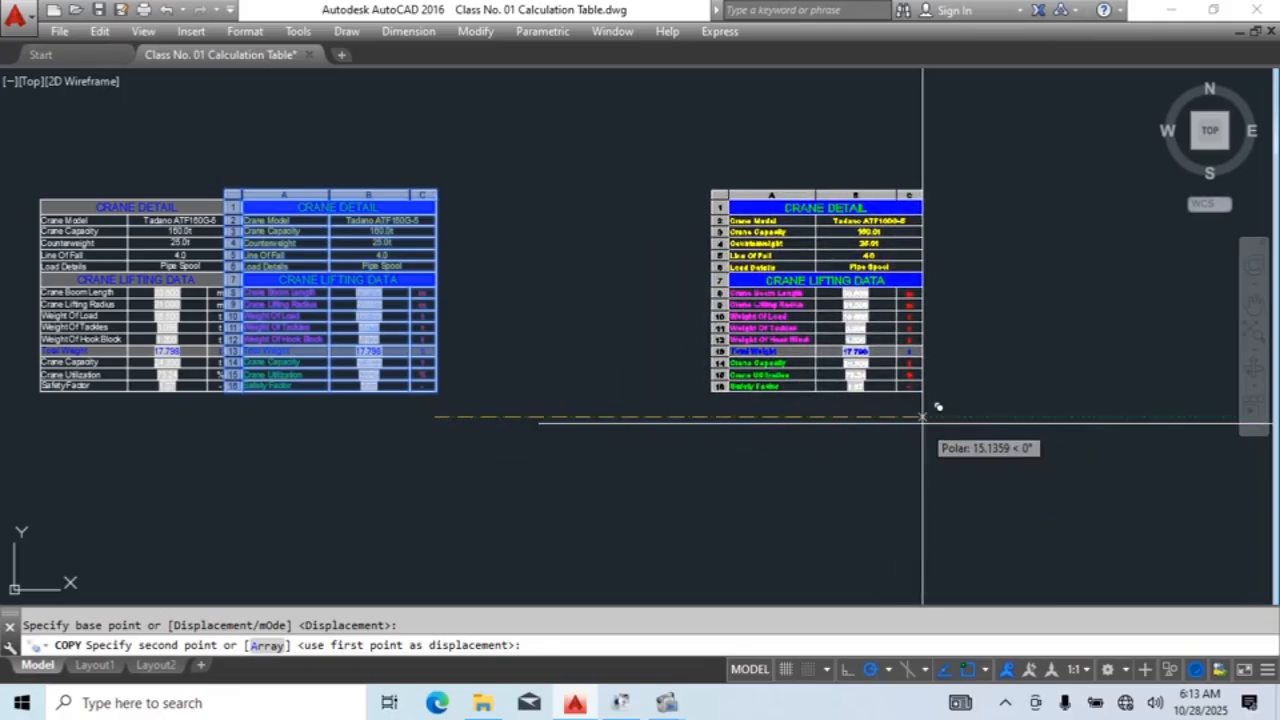
click(922, 416)
key(Escape)
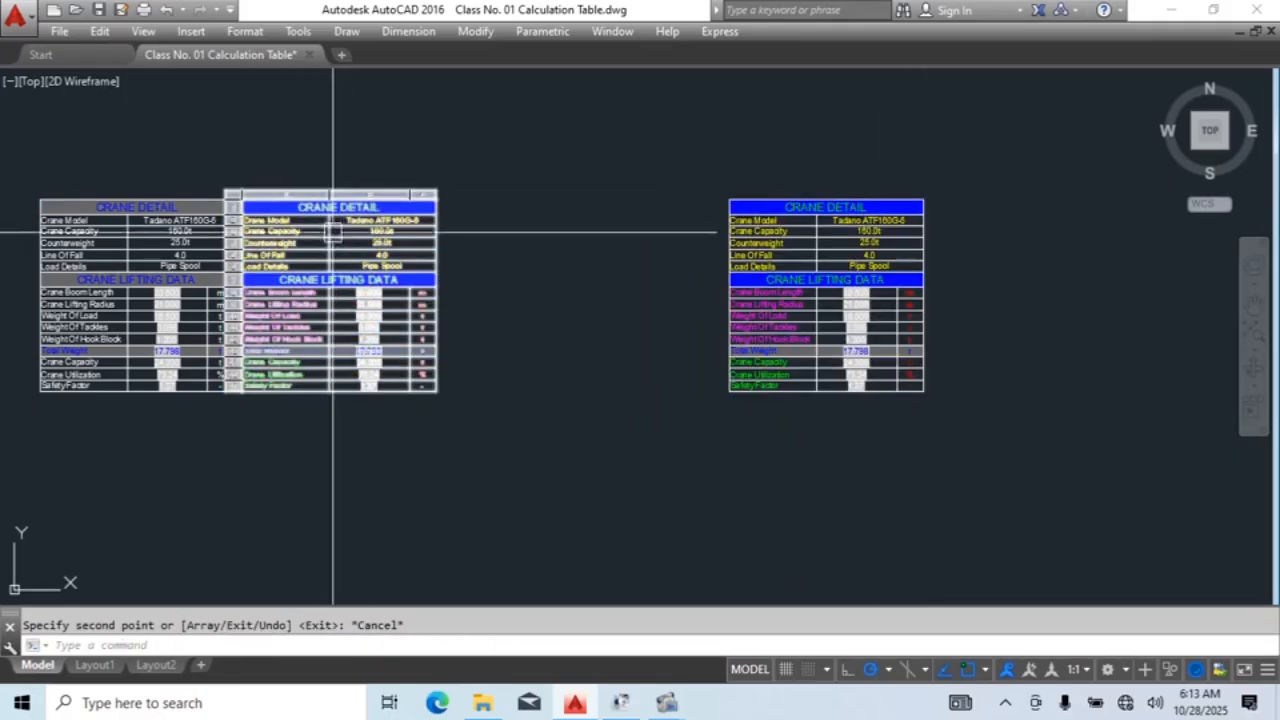
Step: Insert an empty Standard-style table with five columns and one data row to the right of the copied crane table
middle_drag(1142, 279, 743, 323)
text(tb)
key(Return)
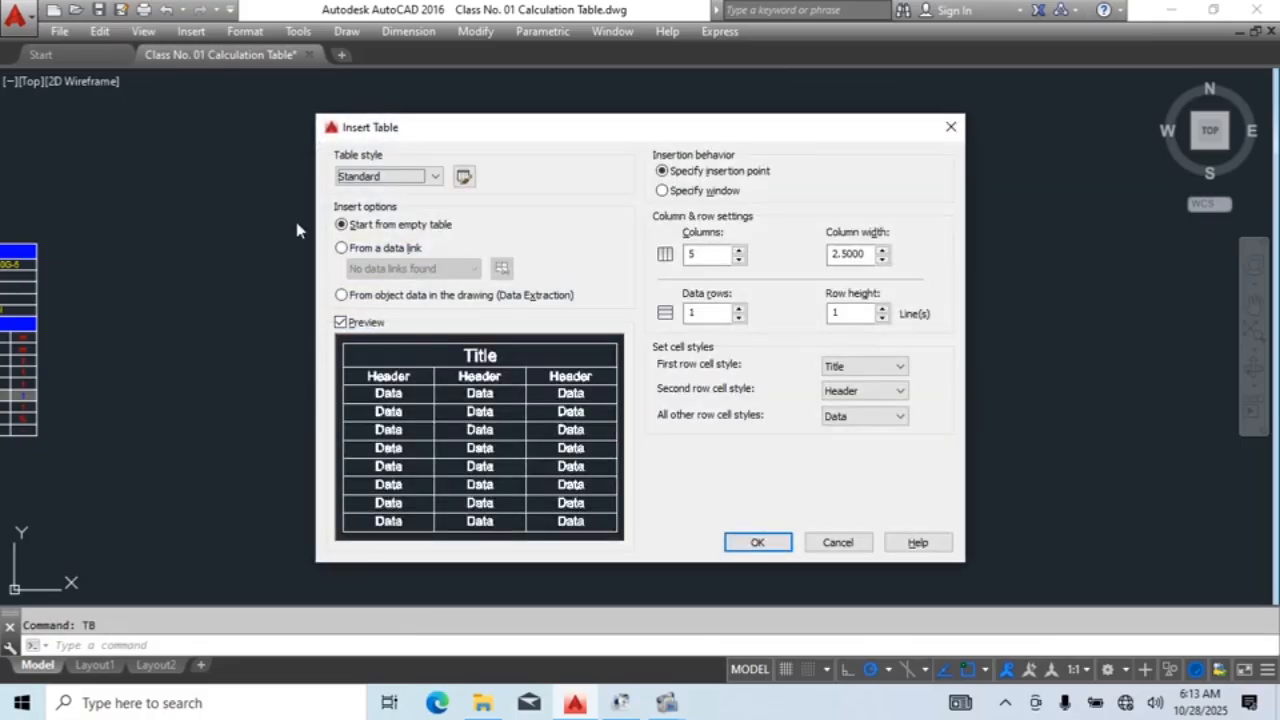
click(757, 543)
click(757, 286)
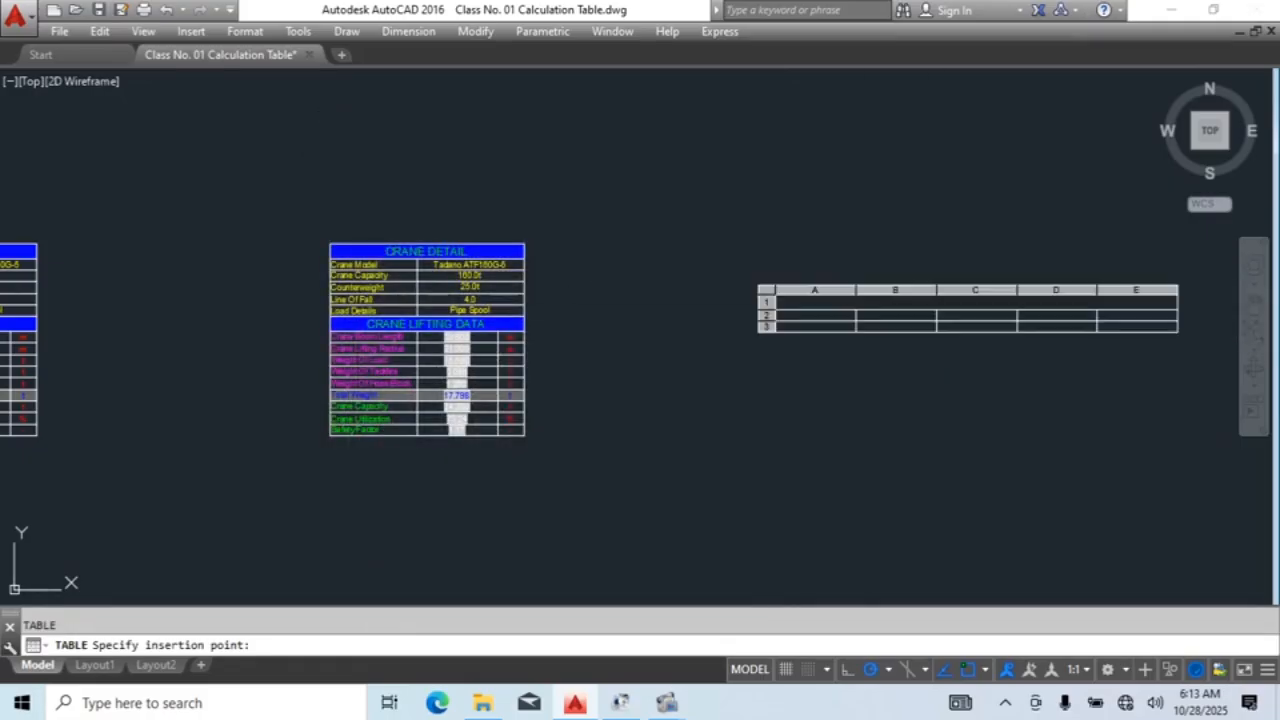
key(Escape)
Step: Erase the empty five-column table
scroll(1007, 315, up, 2)
scroll(950, 370, down, 5)
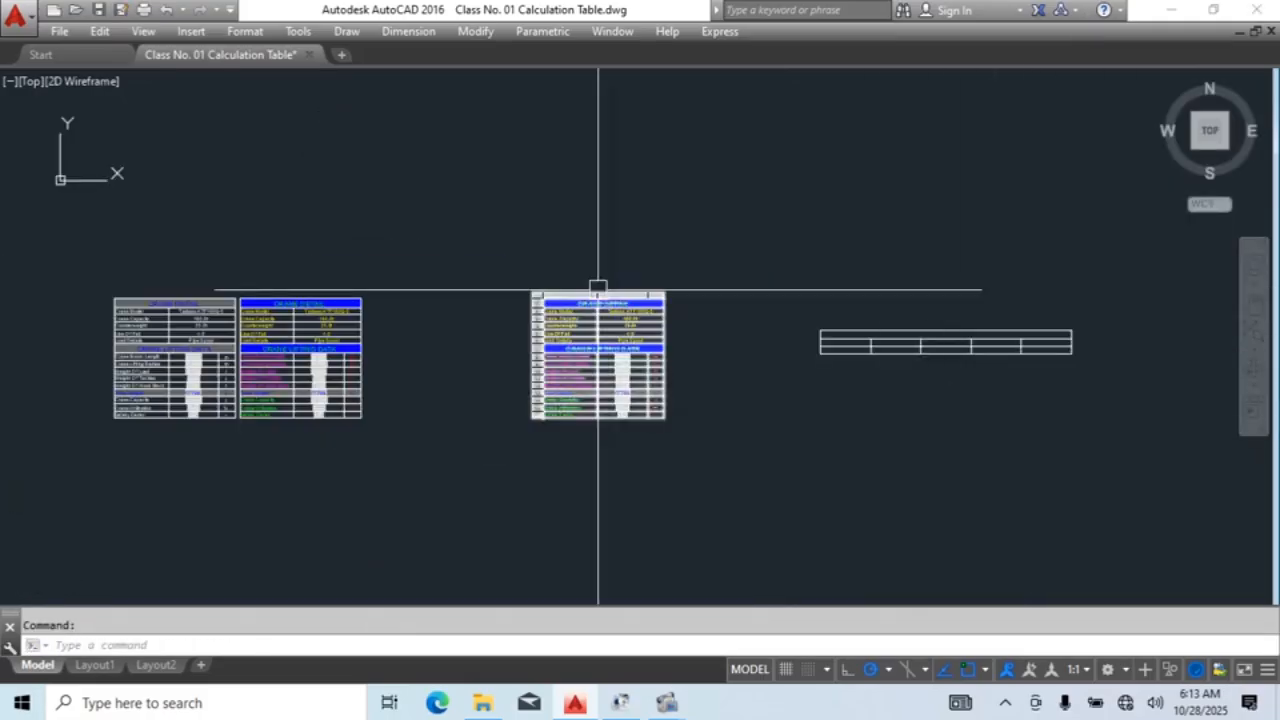
click(897, 447)
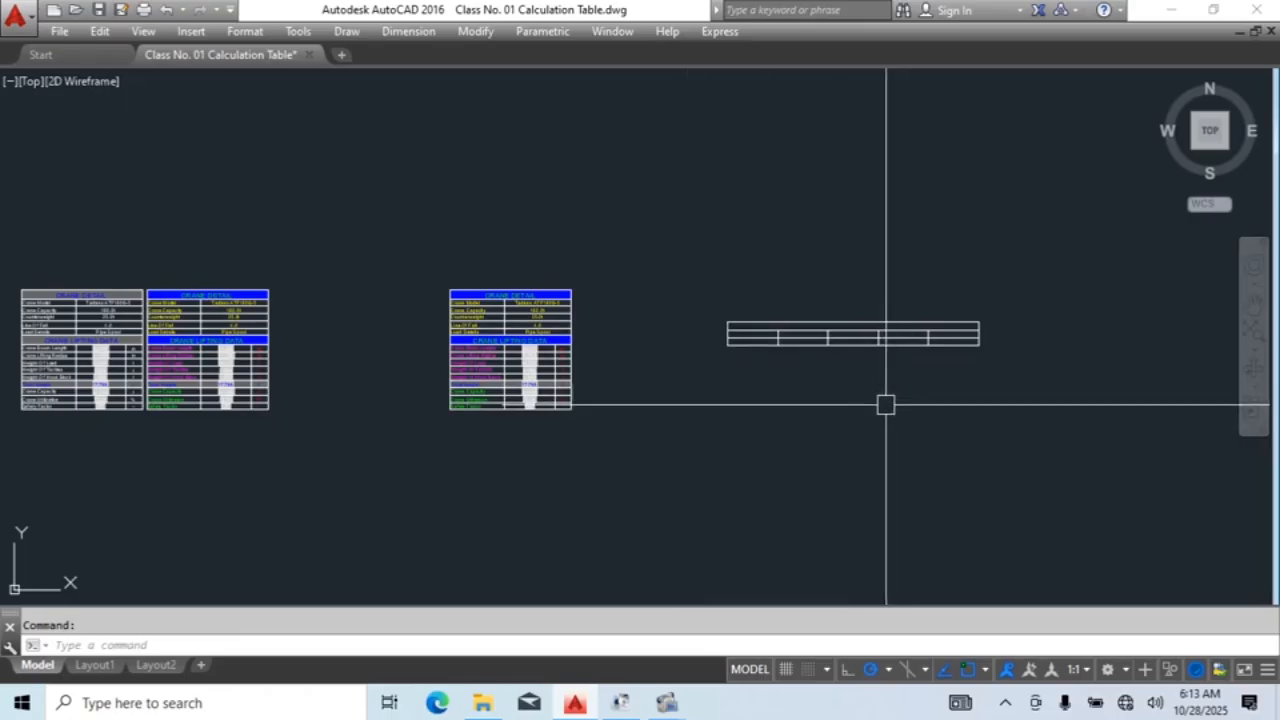
click(815, 330)
key(Delete)
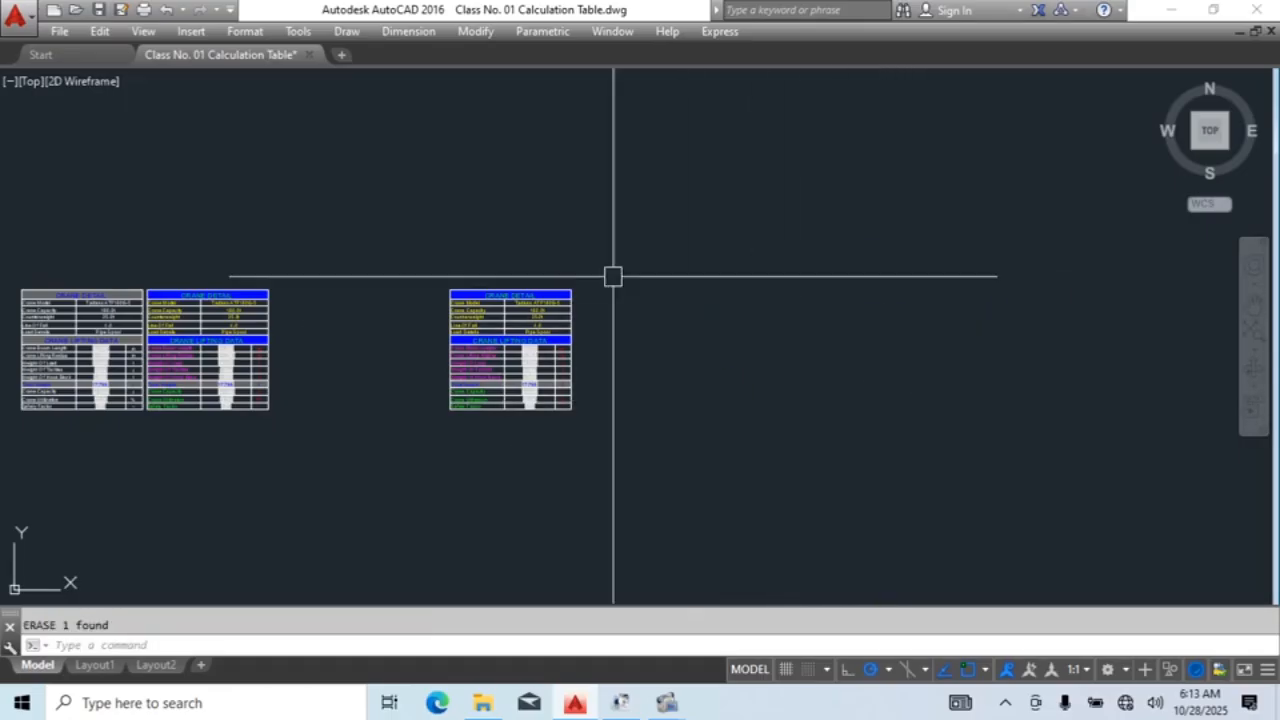
scroll(560, 330, up, 5)
scroll(560, 285, up, 5)
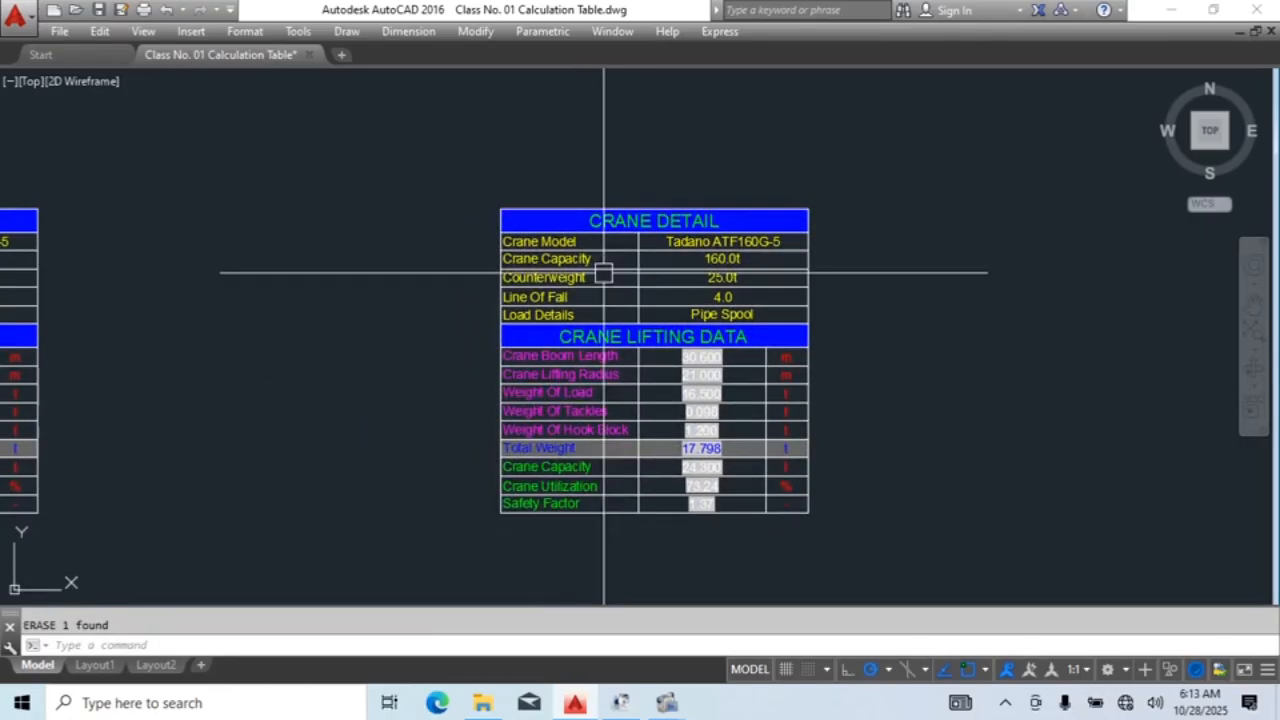
scroll(525, 300, down, 3)
click(518, 303)
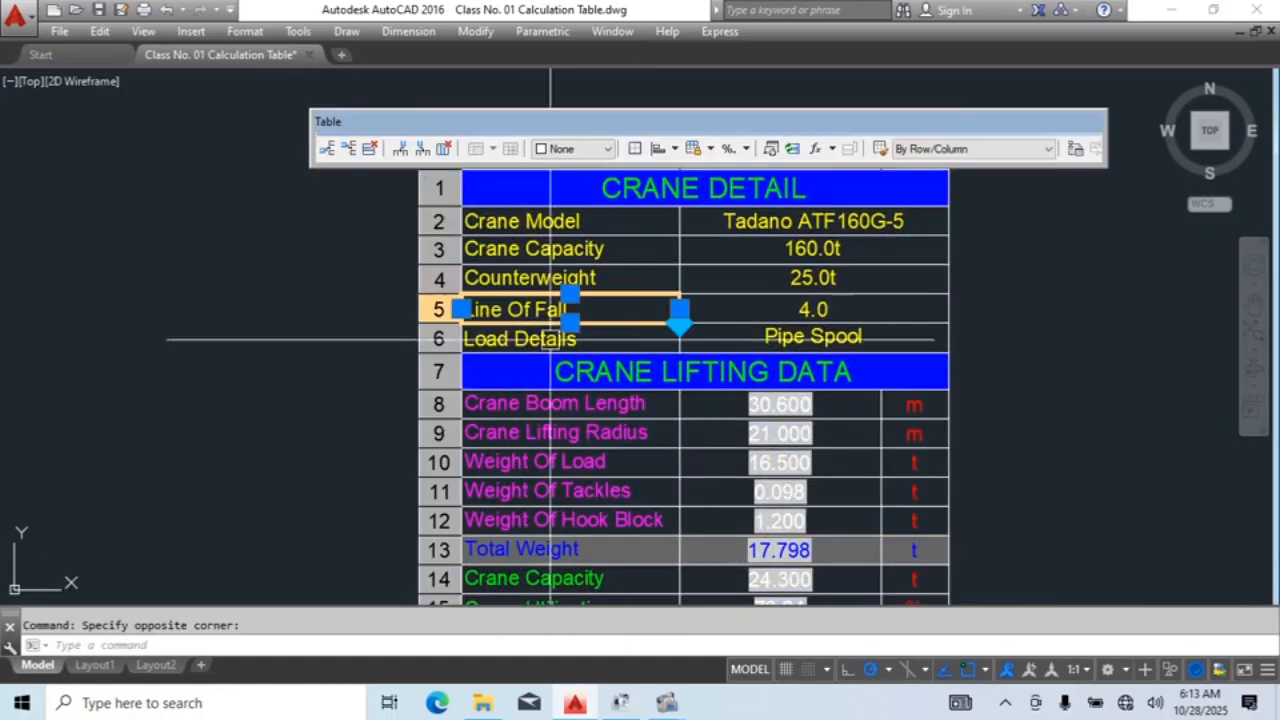
drag(448, 267, 436, 535)
key(Escape)
scroll(704, 316, down, 5)
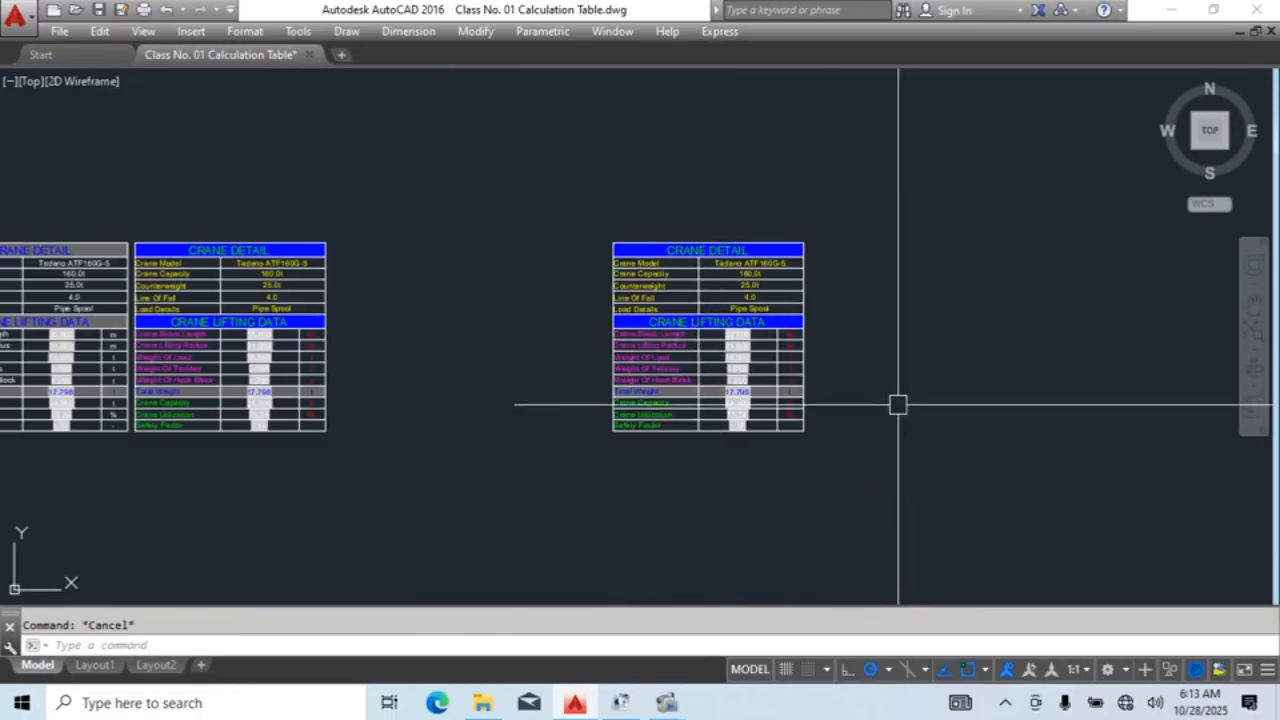
Step: Delete rows 5 to 16 from the copied crane table, keeping the title and the first three detail rows
click(811, 292)
scroll(634, 278, up, 5)
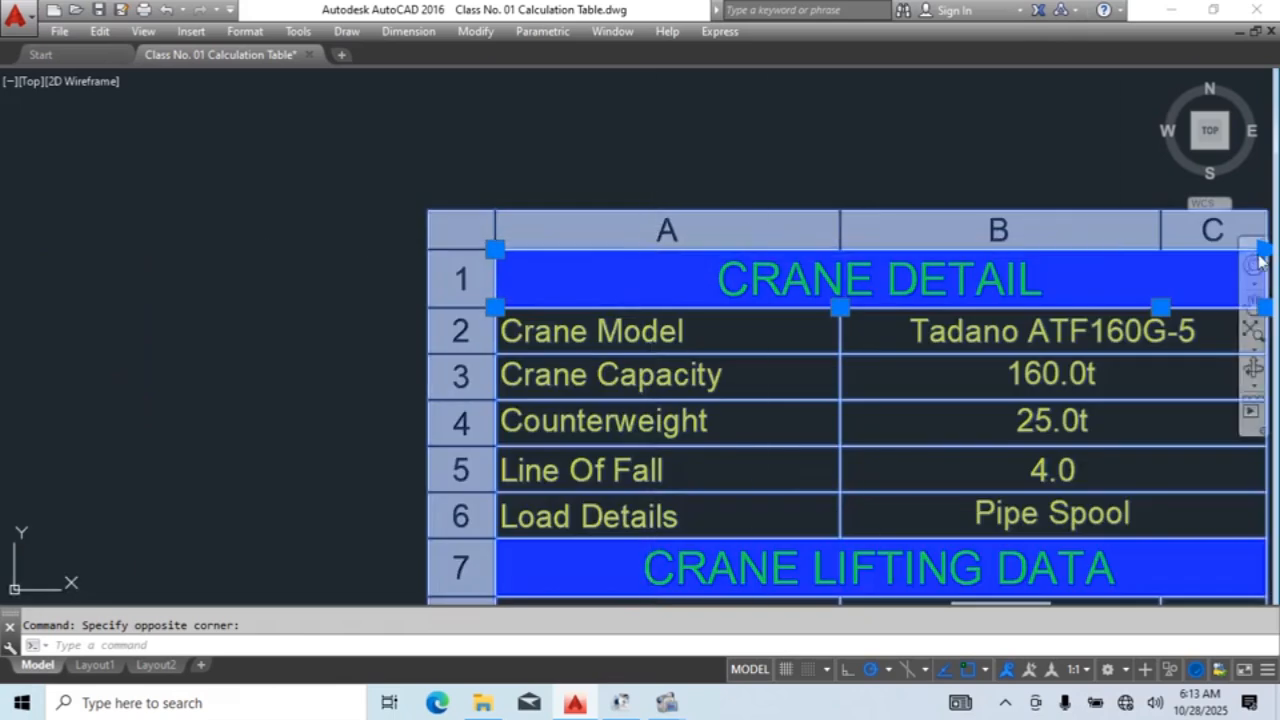
scroll(634, 283, down, 4)
scroll(508, 287, up, 3)
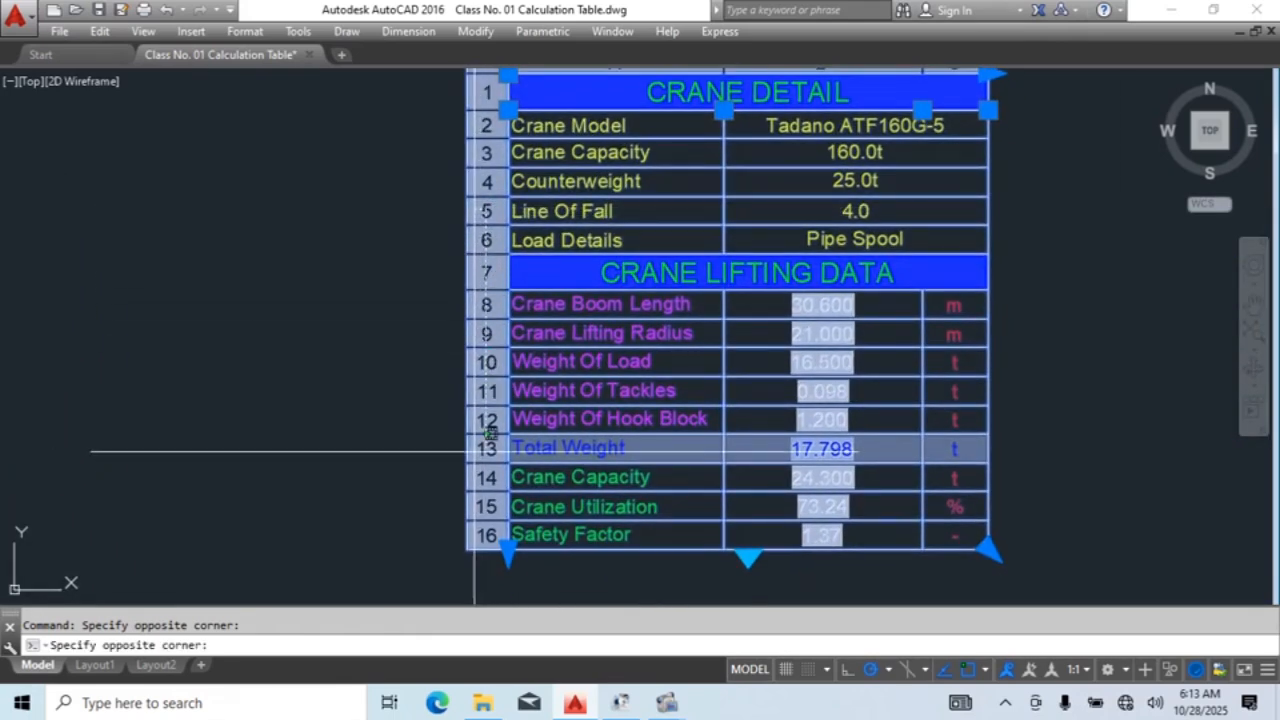
click(521, 519)
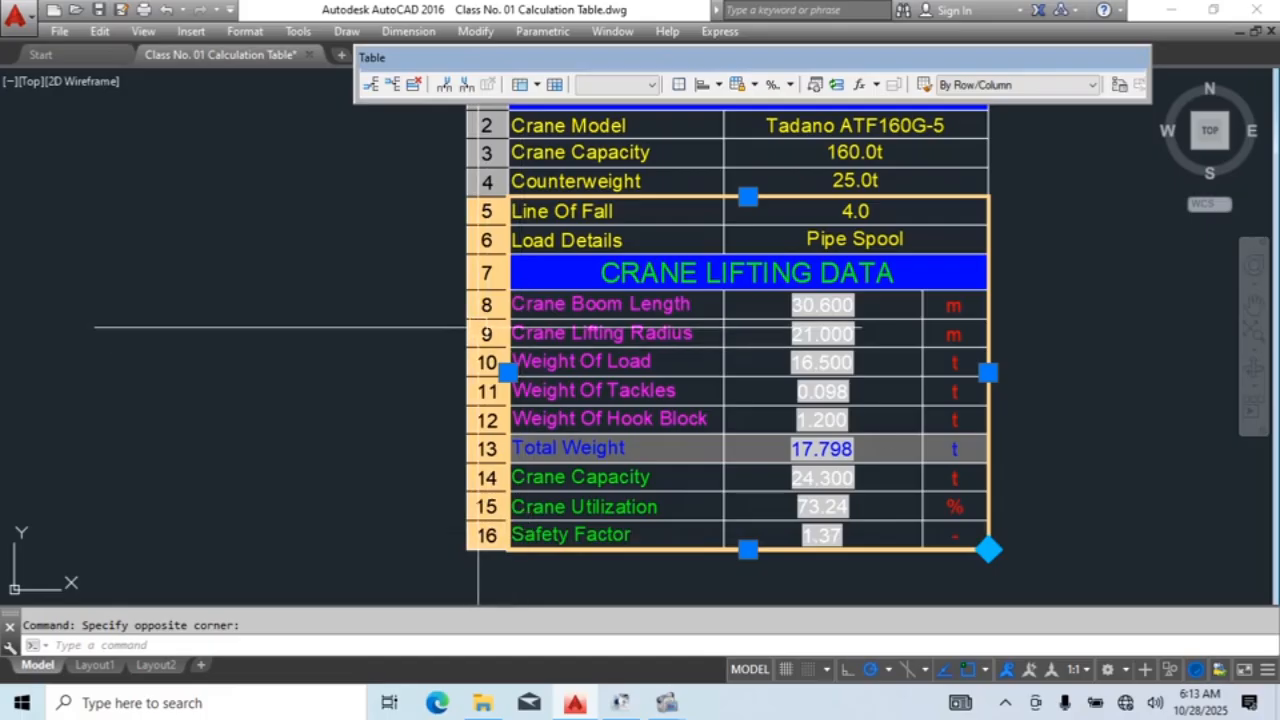
right_click(481, 336)
click(580, 393)
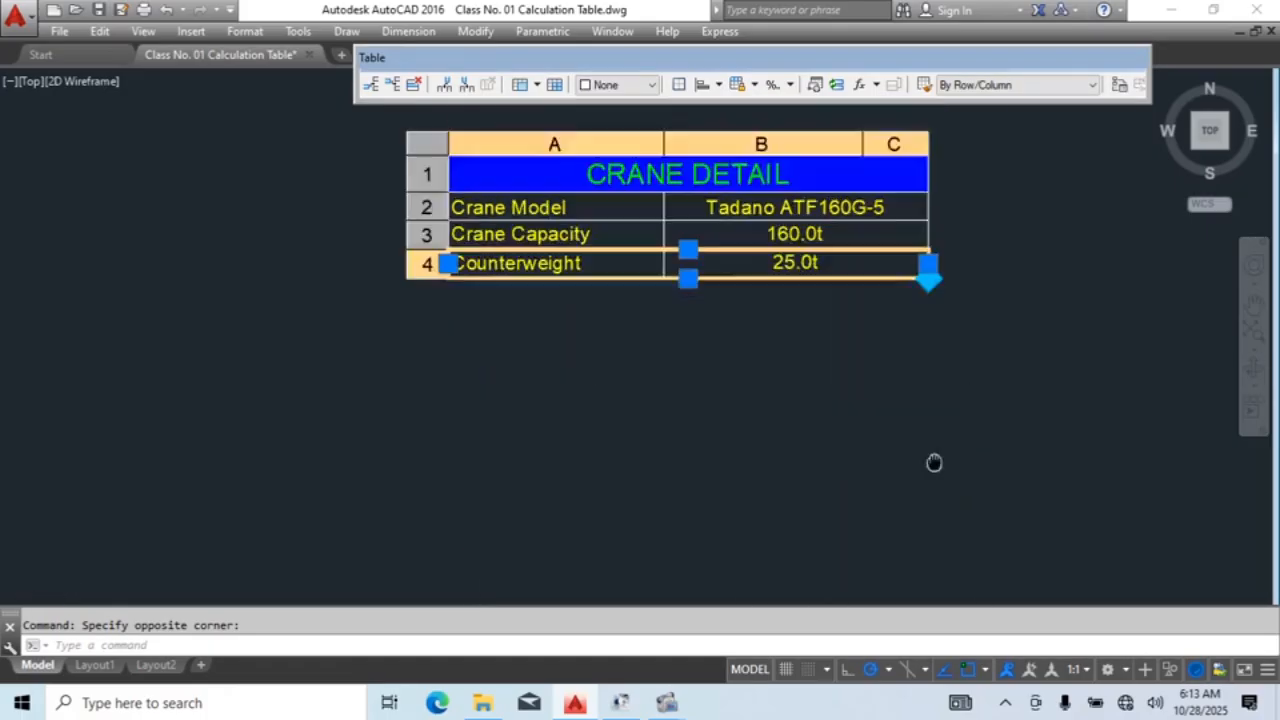
key(Escape)
Step: Replace the title of the shortened table with "Tackles Calculation"
scroll(687, 405, up, 3)
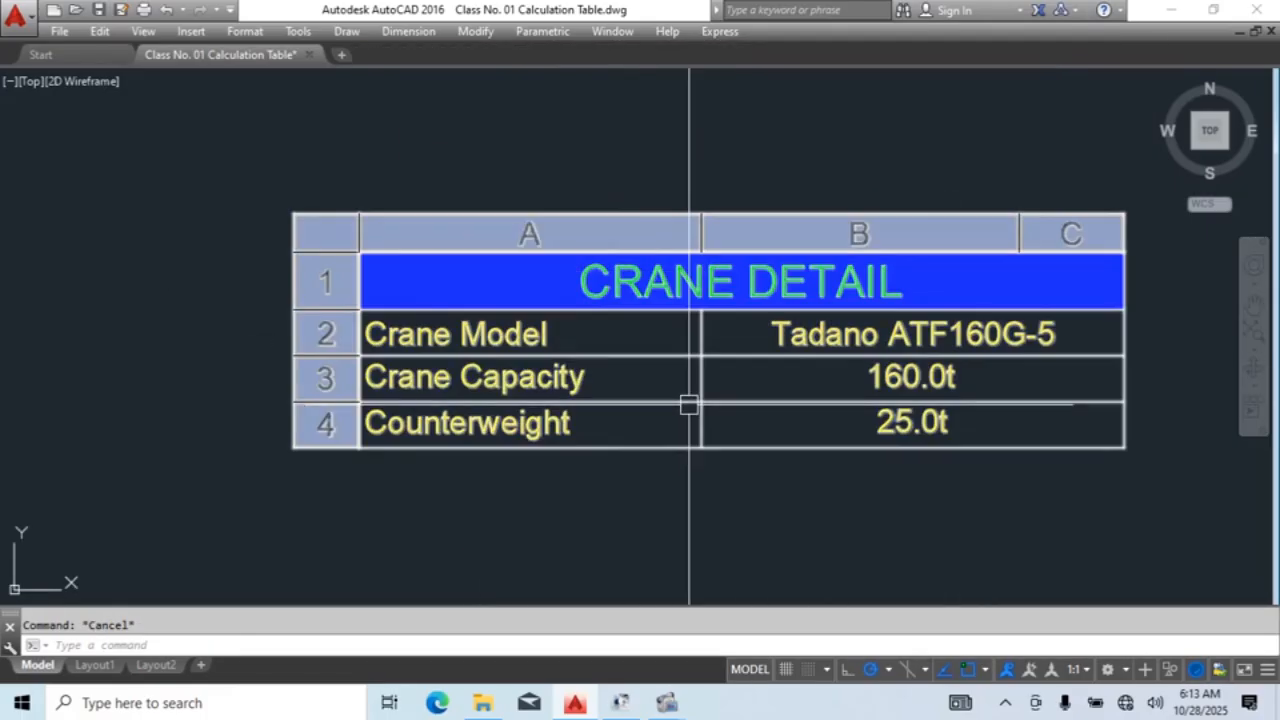
scroll(709, 307, up, 3)
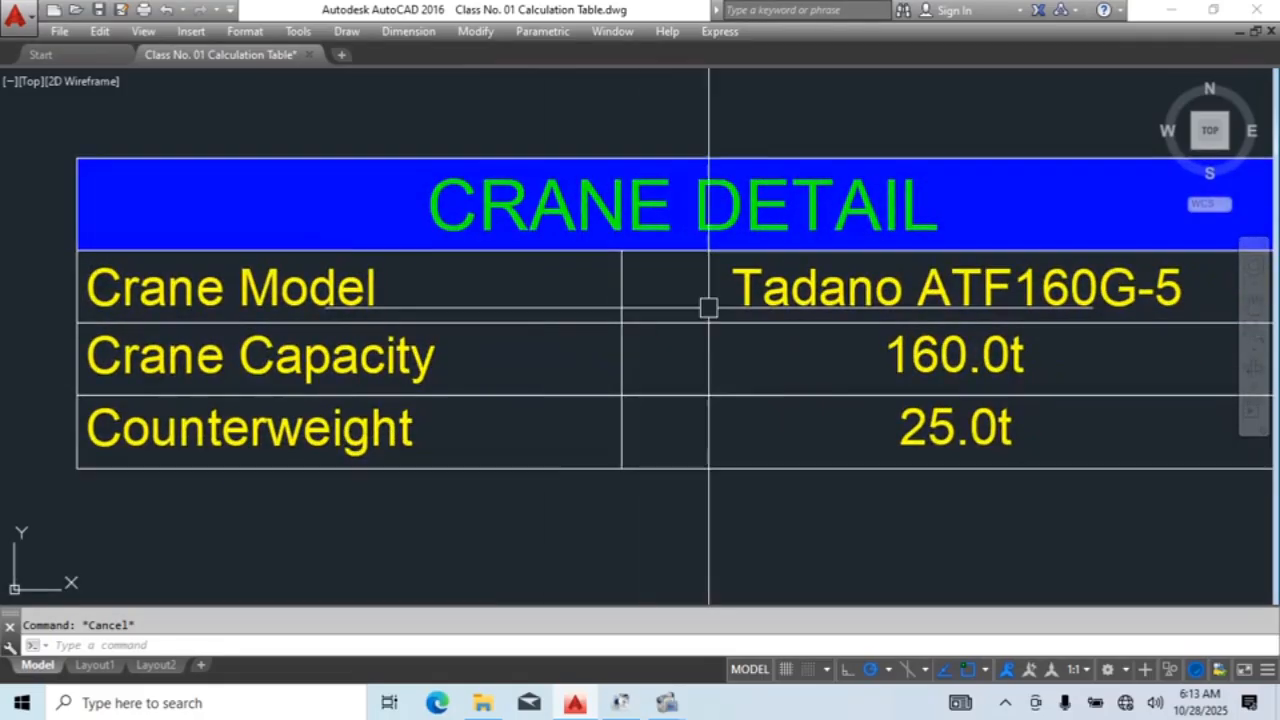
scroll(709, 307, down, 3)
double_click(406, 241)
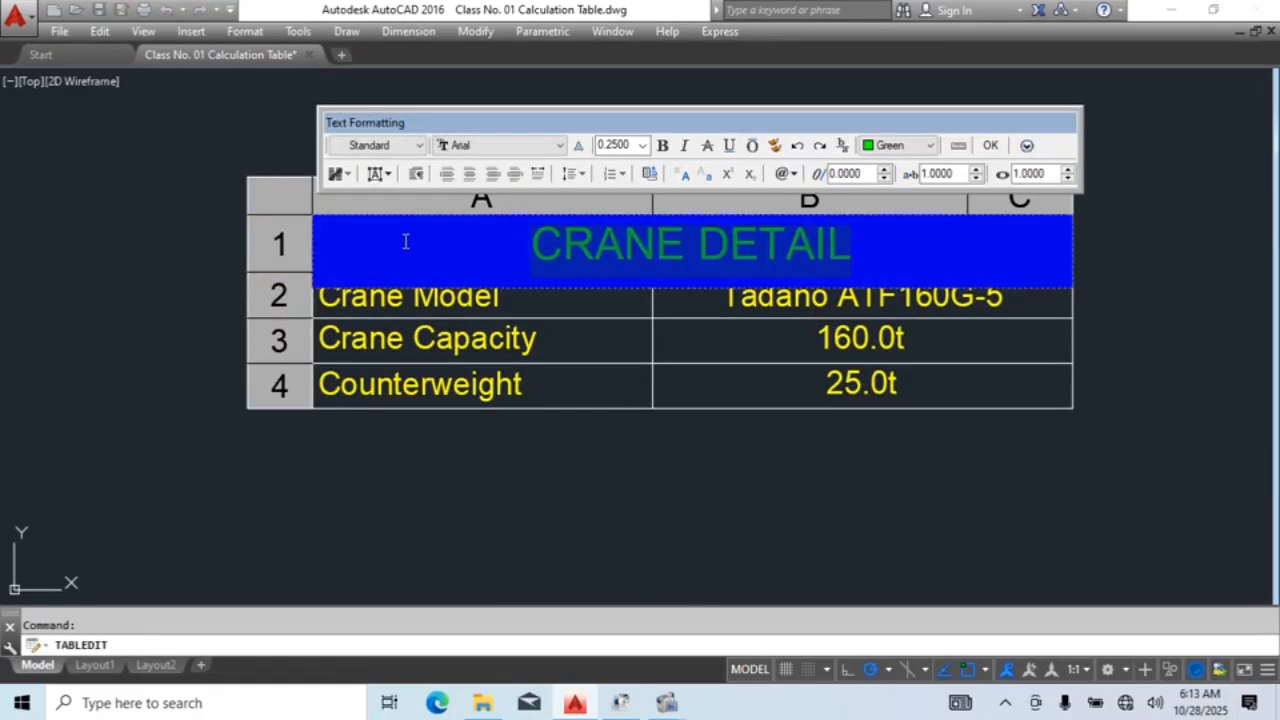
text(Tackles)
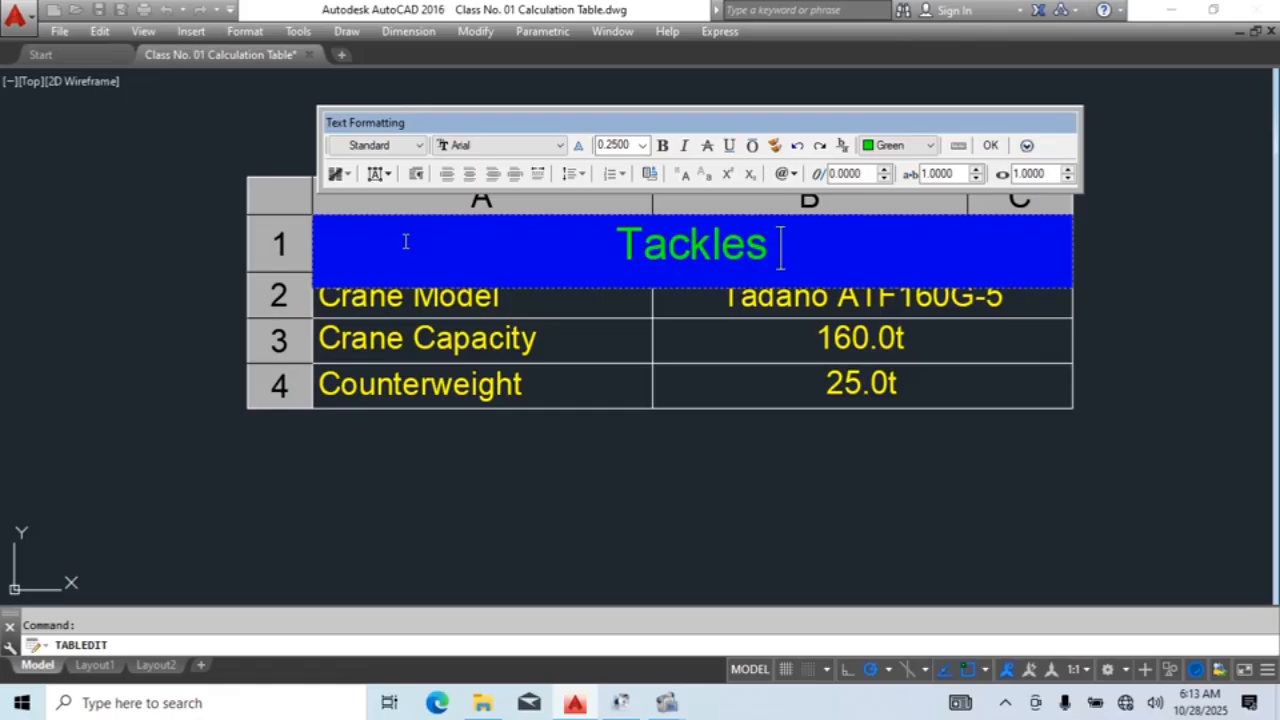
text( Calcu)
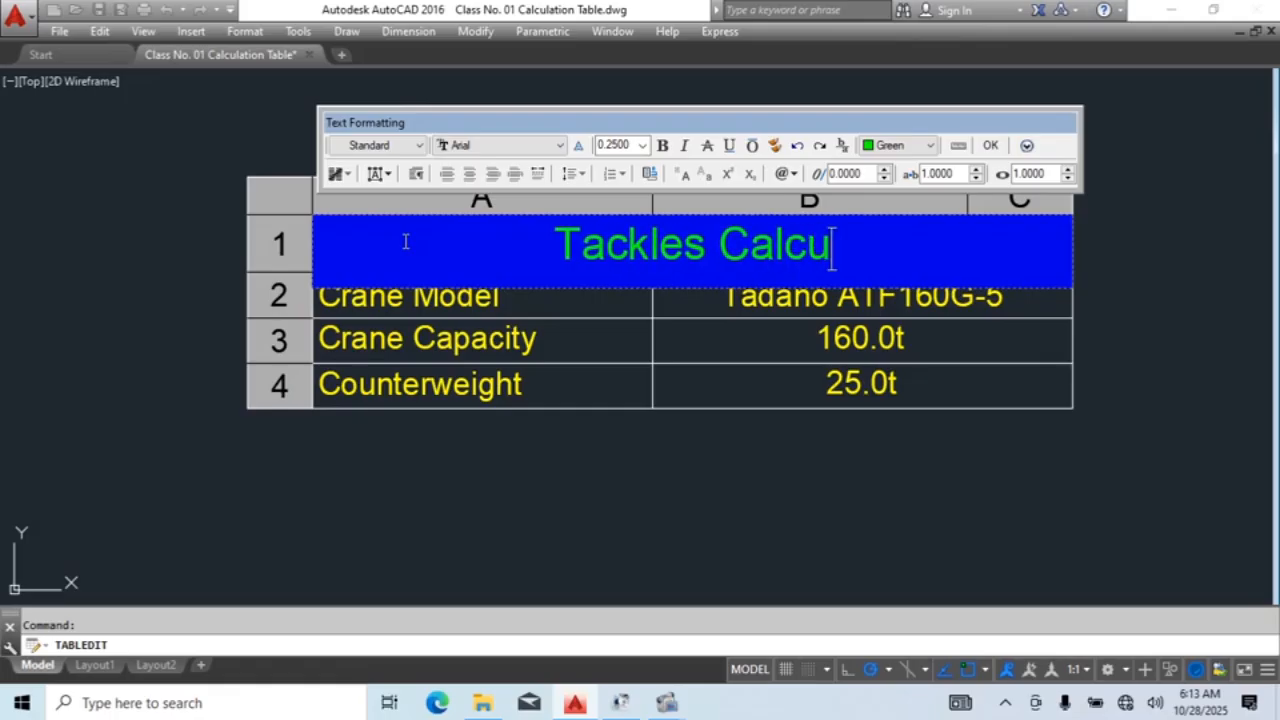
text(lation)
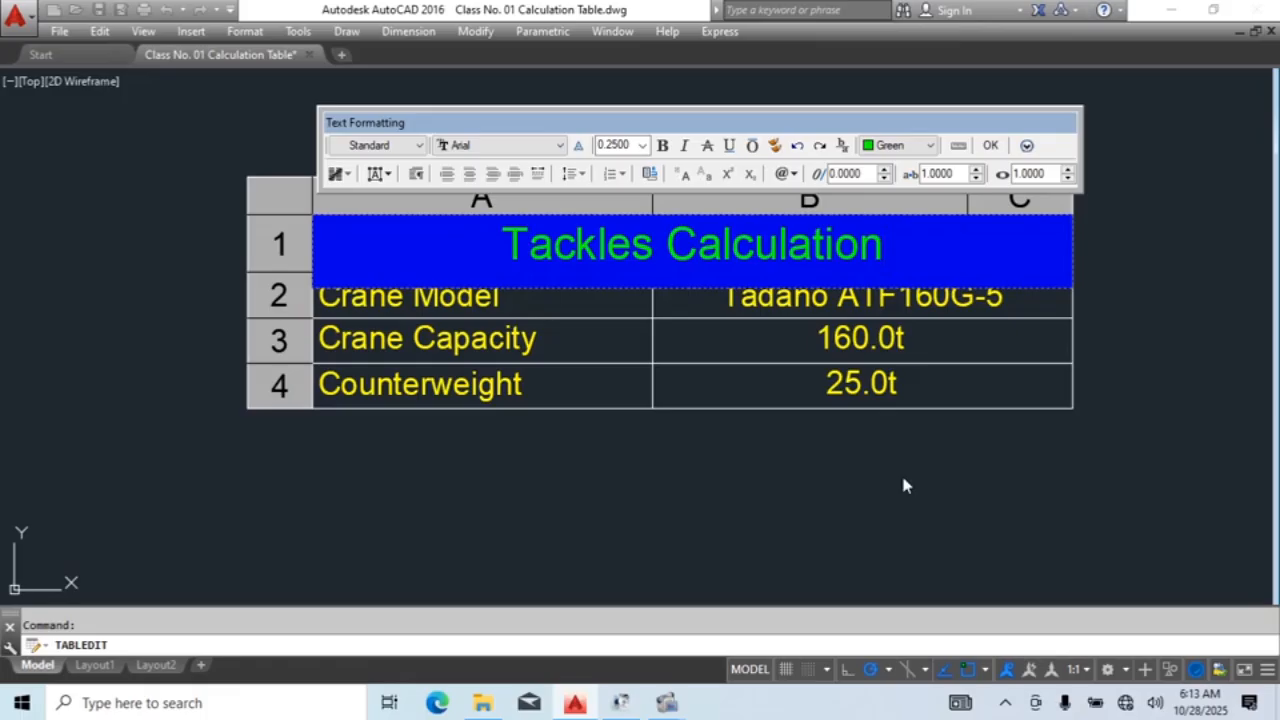
click(966, 503)
Step: Set the background fill of the "Tackles Calculation" title cell to grey index Color 252
scroll(775, 273, down, 2)
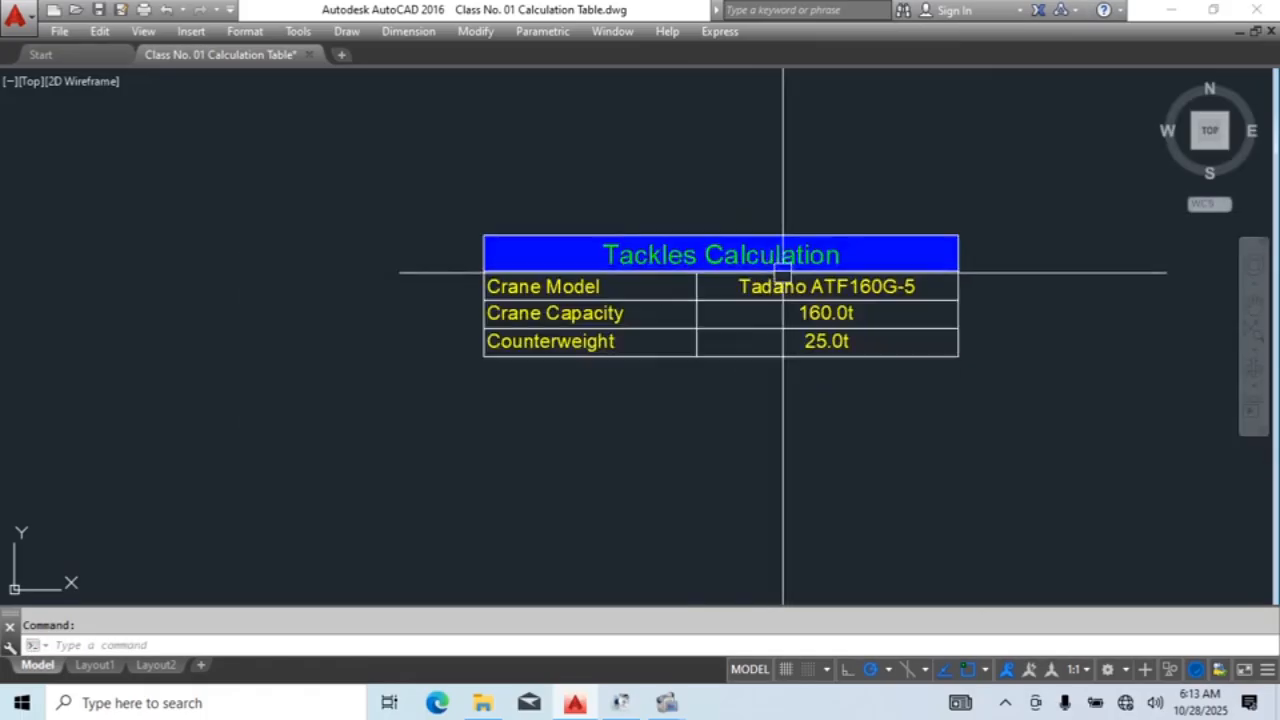
scroll(830, 268, up, 2)
click(820, 263)
click(570, 198)
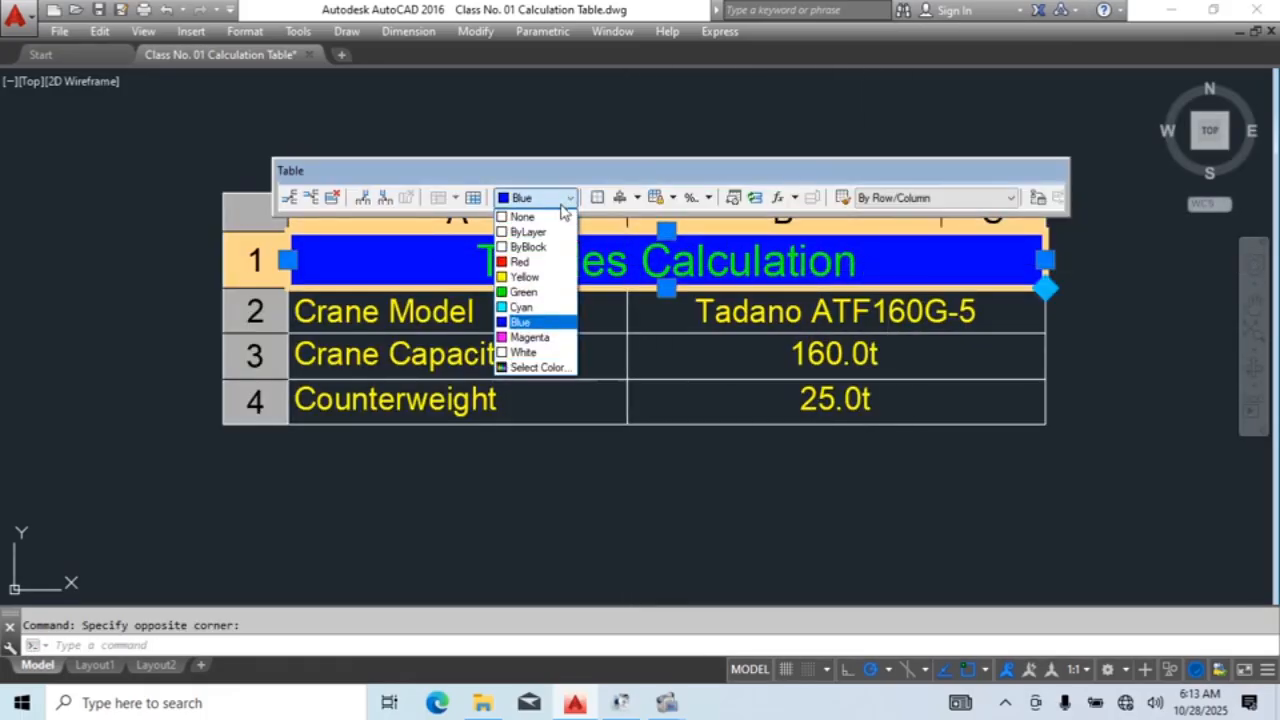
click(537, 368)
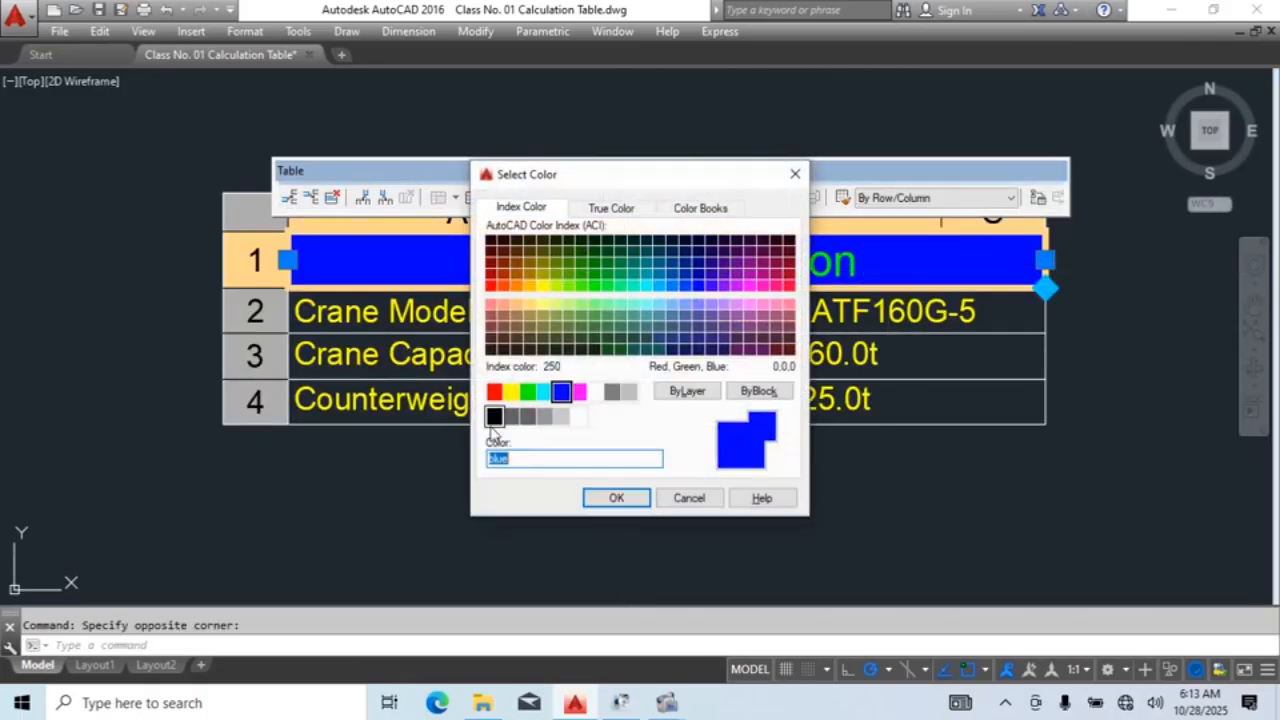
click(615, 498)
Step: Set the text colour of the "Tackles Calculation" title cell to Blue in its properties
click(829, 269)
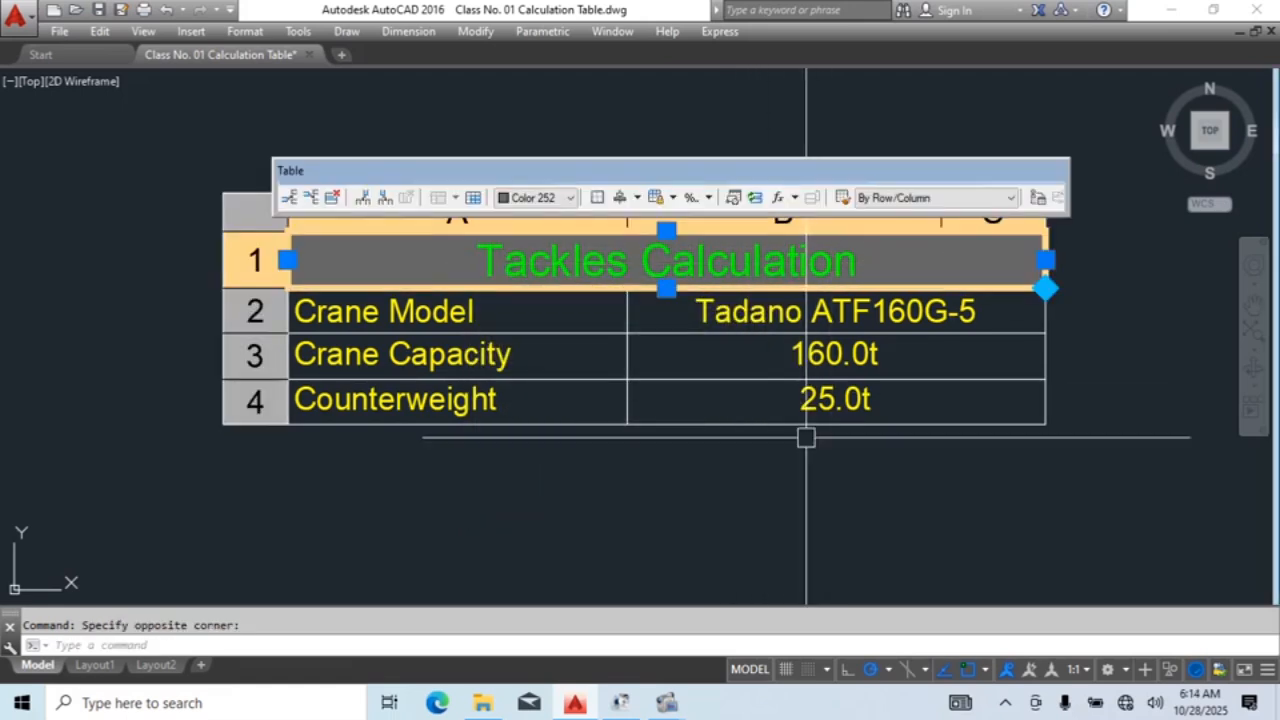
key(ctrl+1)
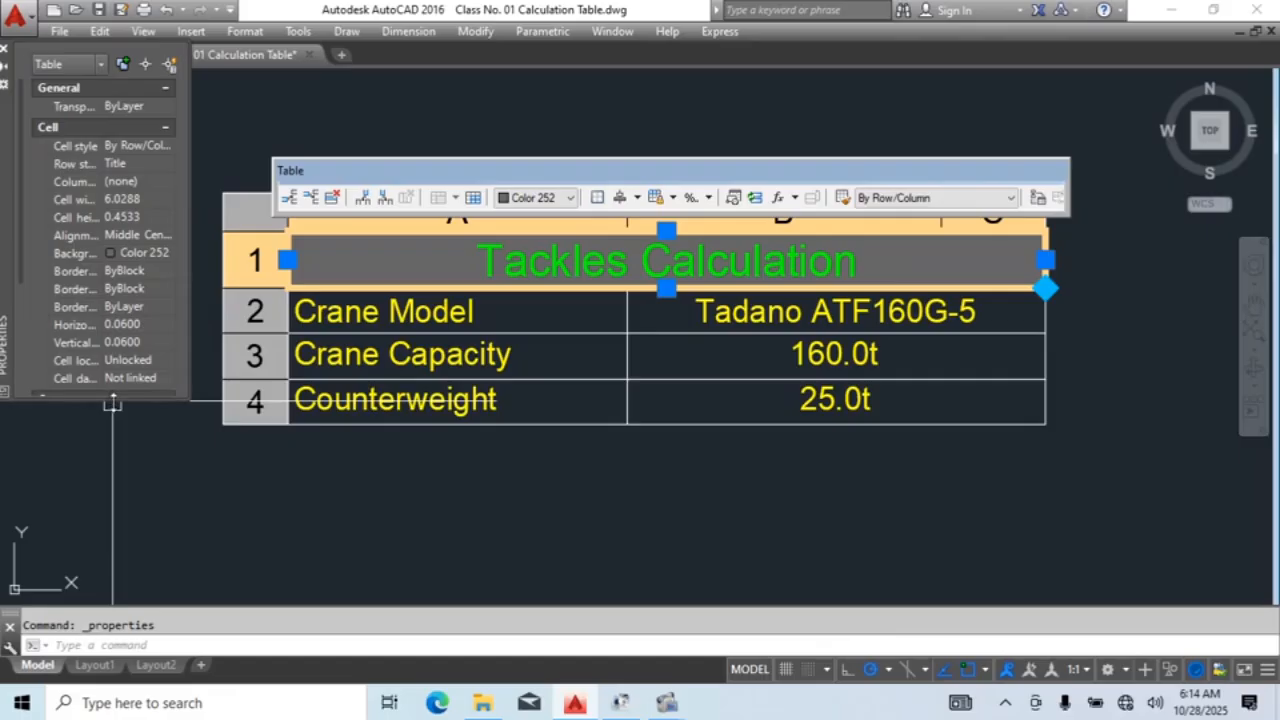
drag(112, 400, 166, 568)
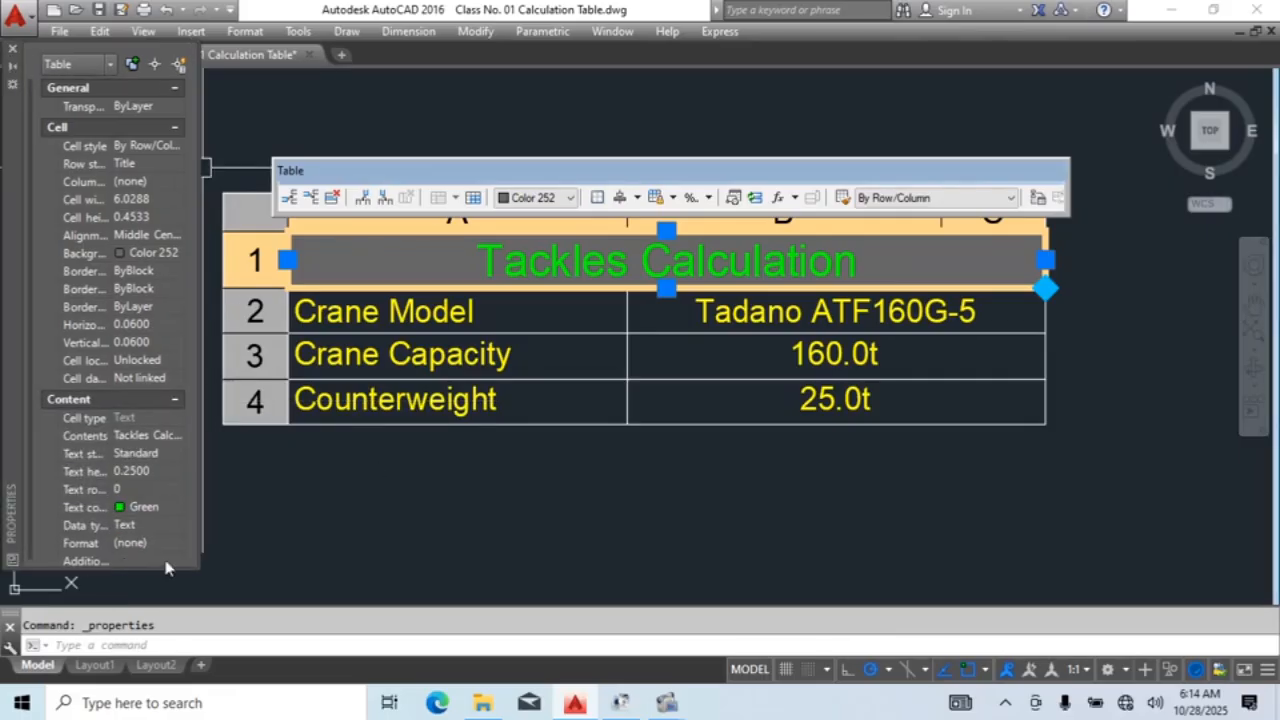
click(127, 518)
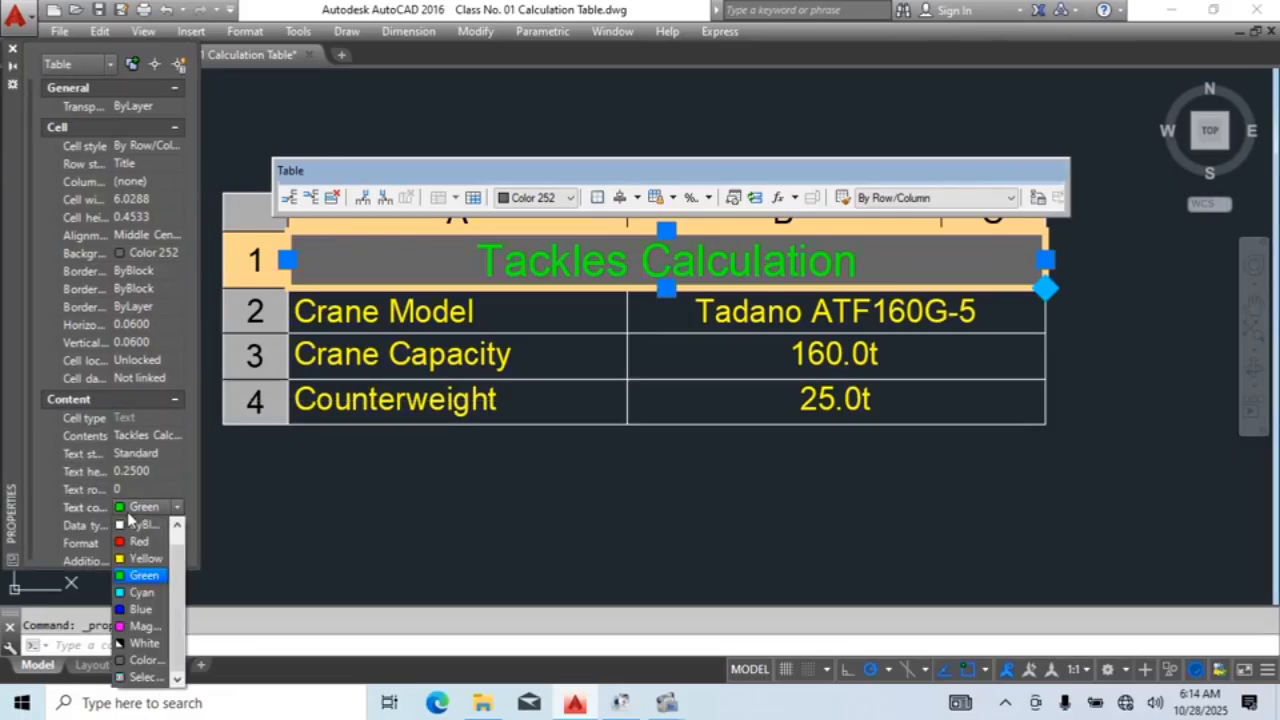
click(140, 606)
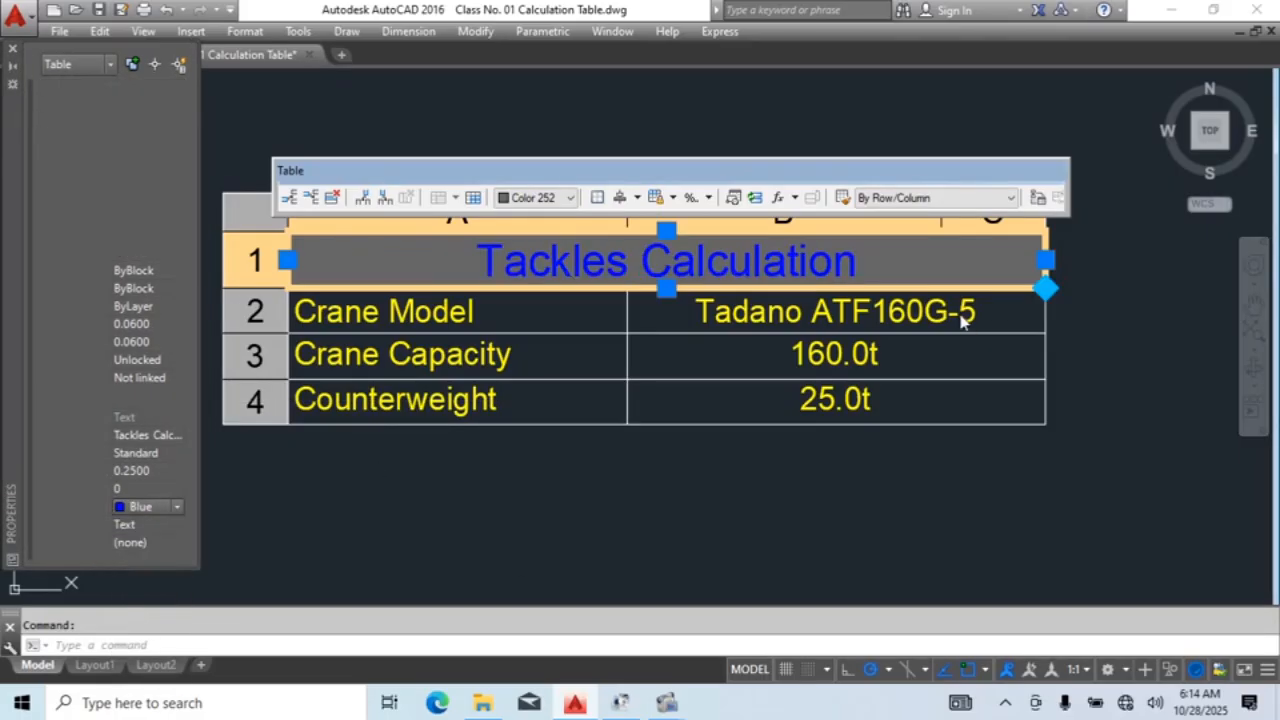
click(10, 51)
key(Escape)
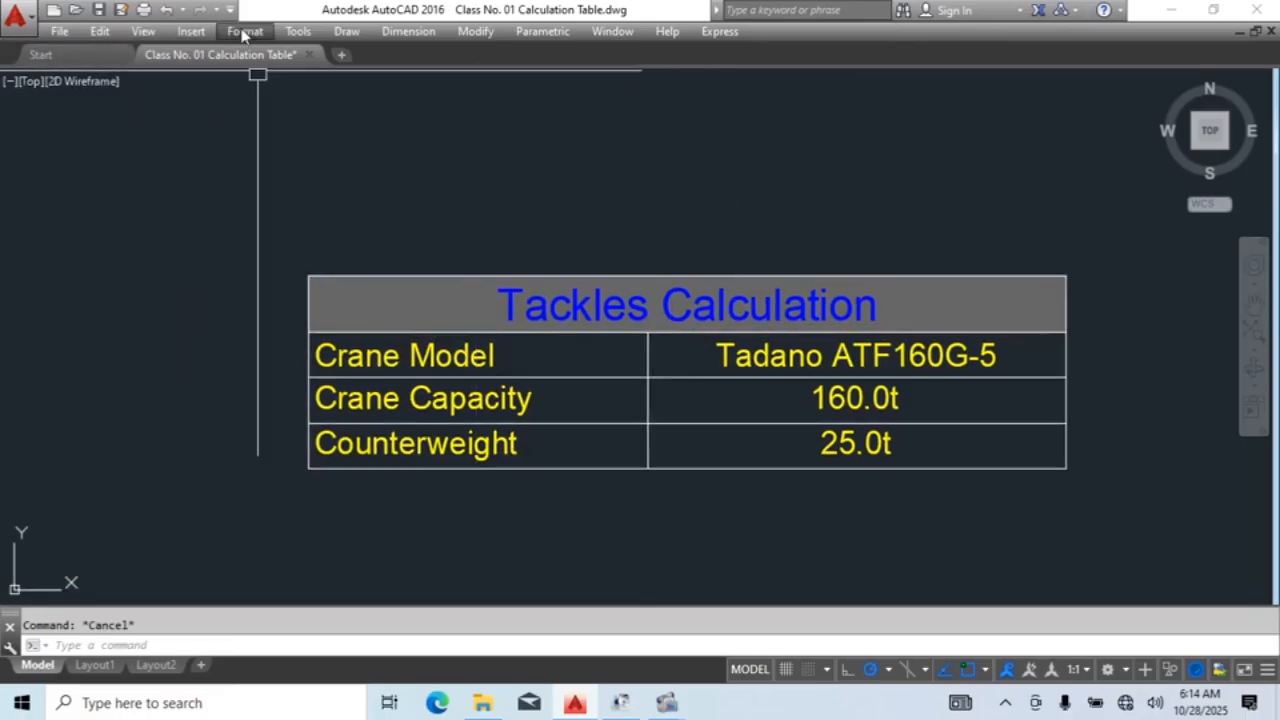
click(228, 11)
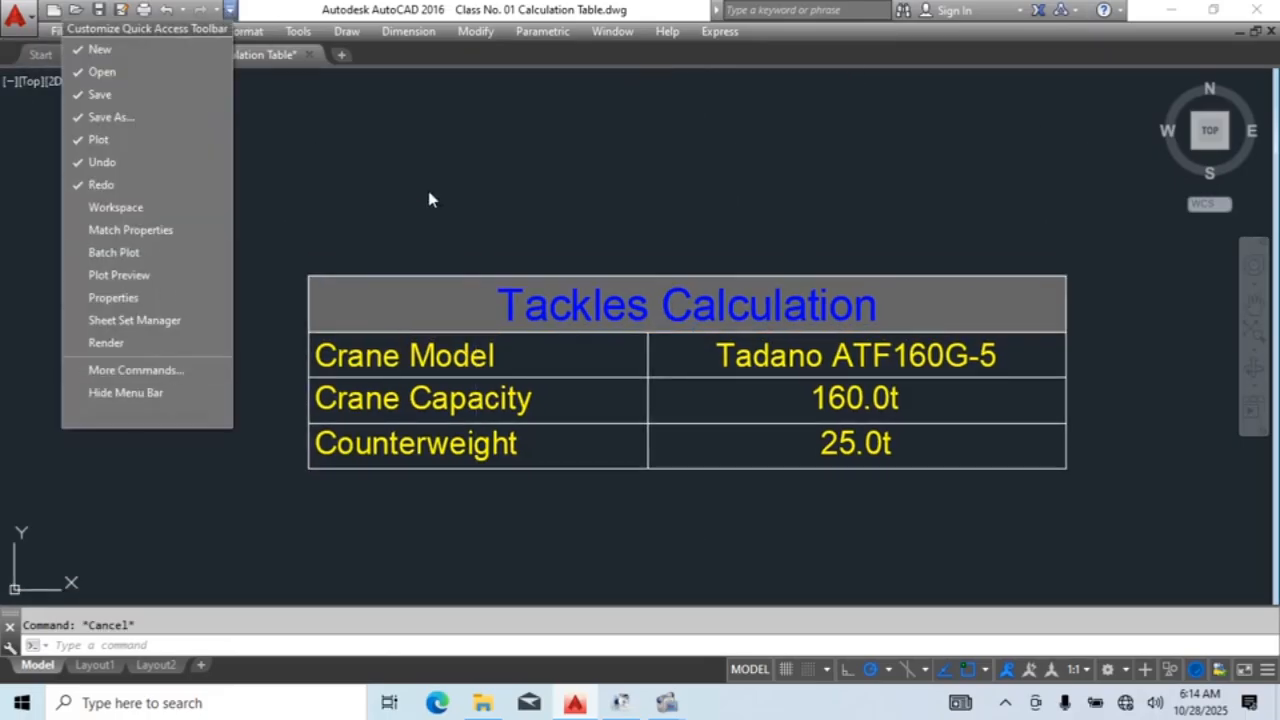
click(400, 131)
key(Escape)
Step: Display the AutoCAD Layers and Properties toolbars above the drawing area
click(298, 31)
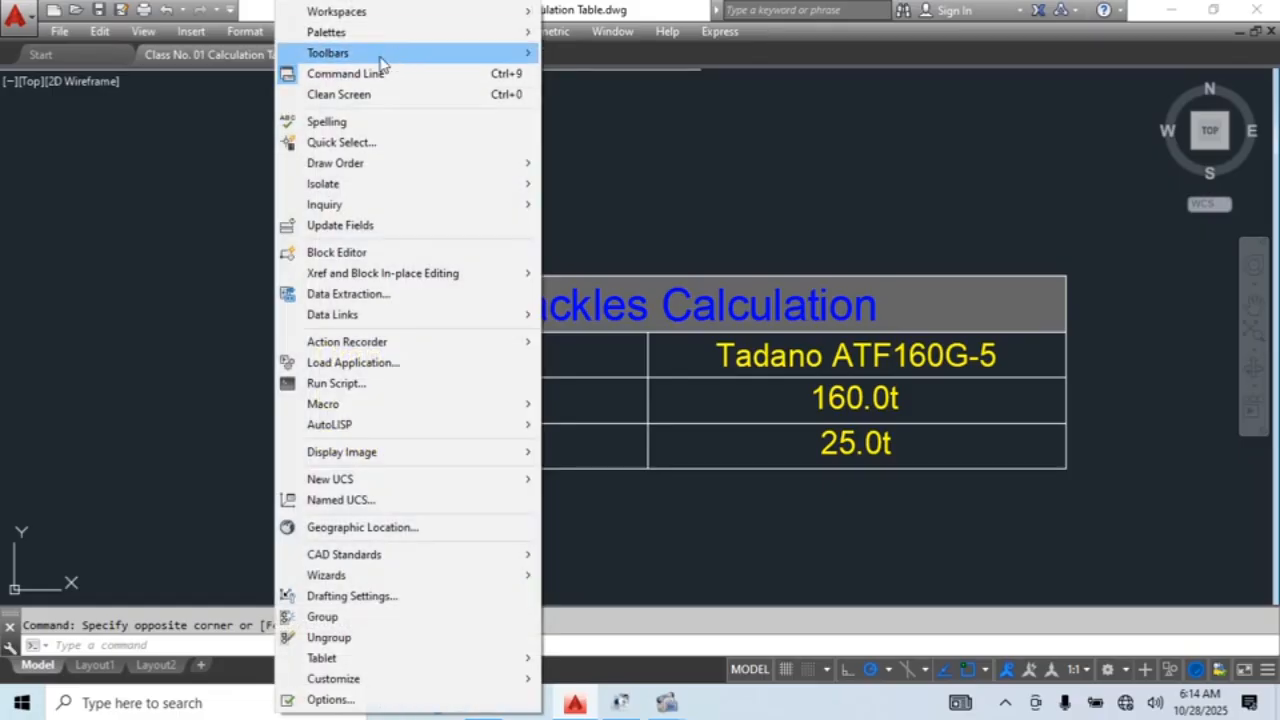
mouse_move(434, 52)
mouse_move(600, 53)
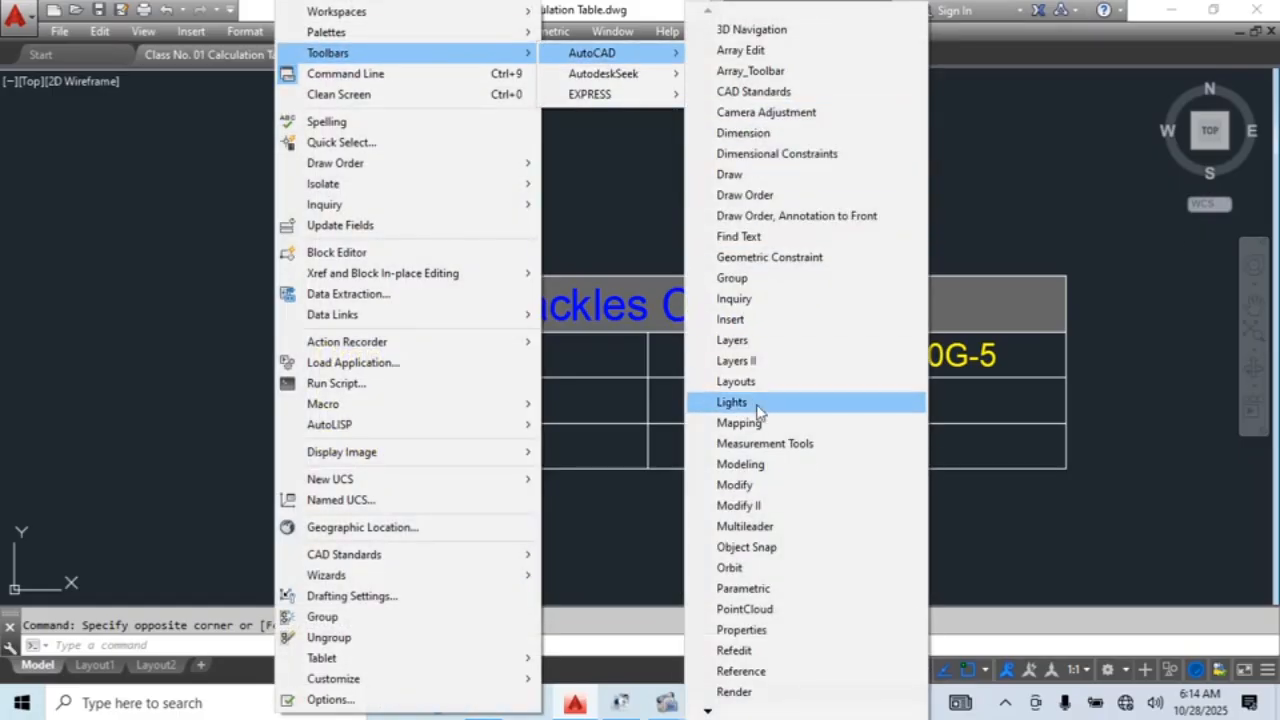
click(740, 341)
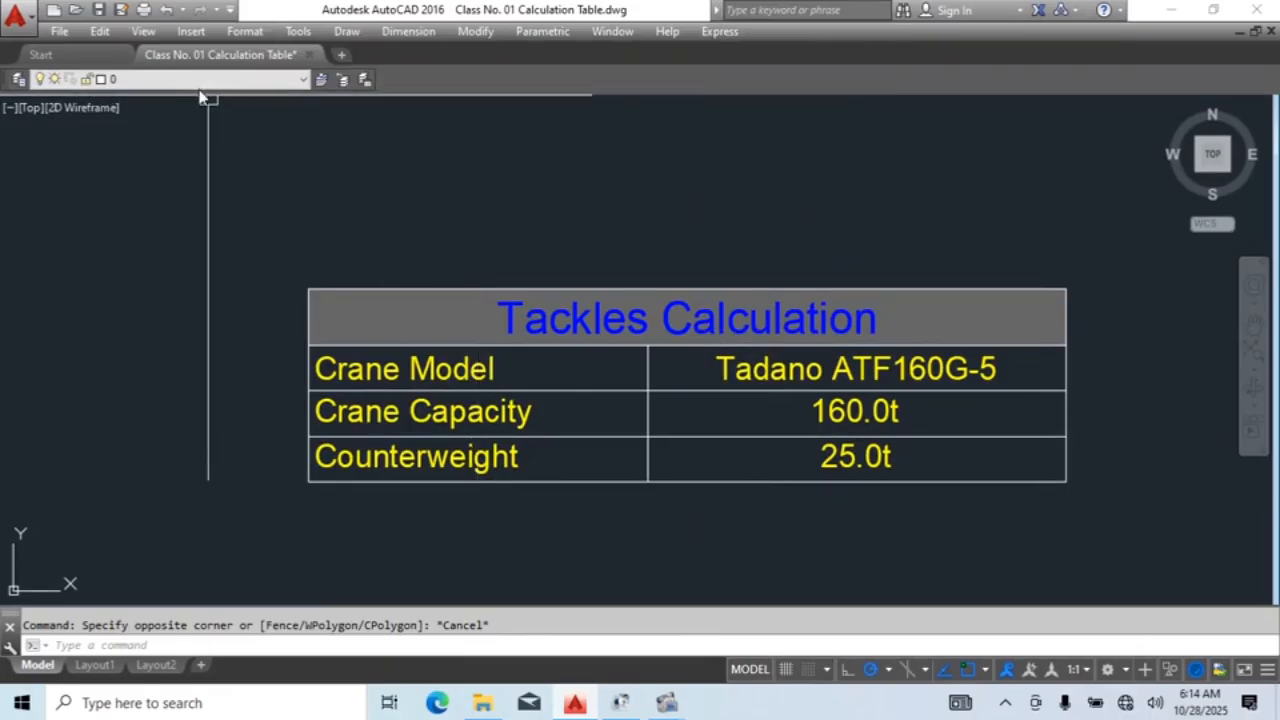
right_click(8, 88)
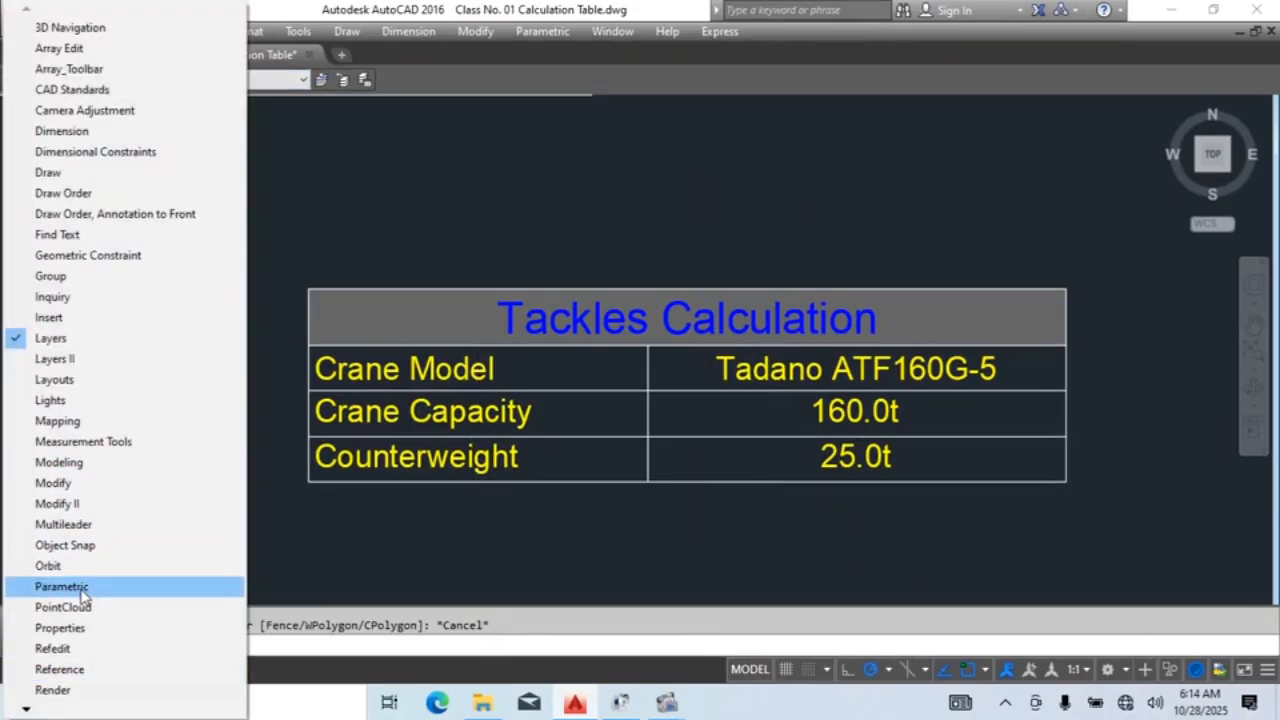
click(72, 628)
Step: Display the View toolbar and dock the Properties and View toolbars in one row beside the Layers toolbar
right_click(12, 114)
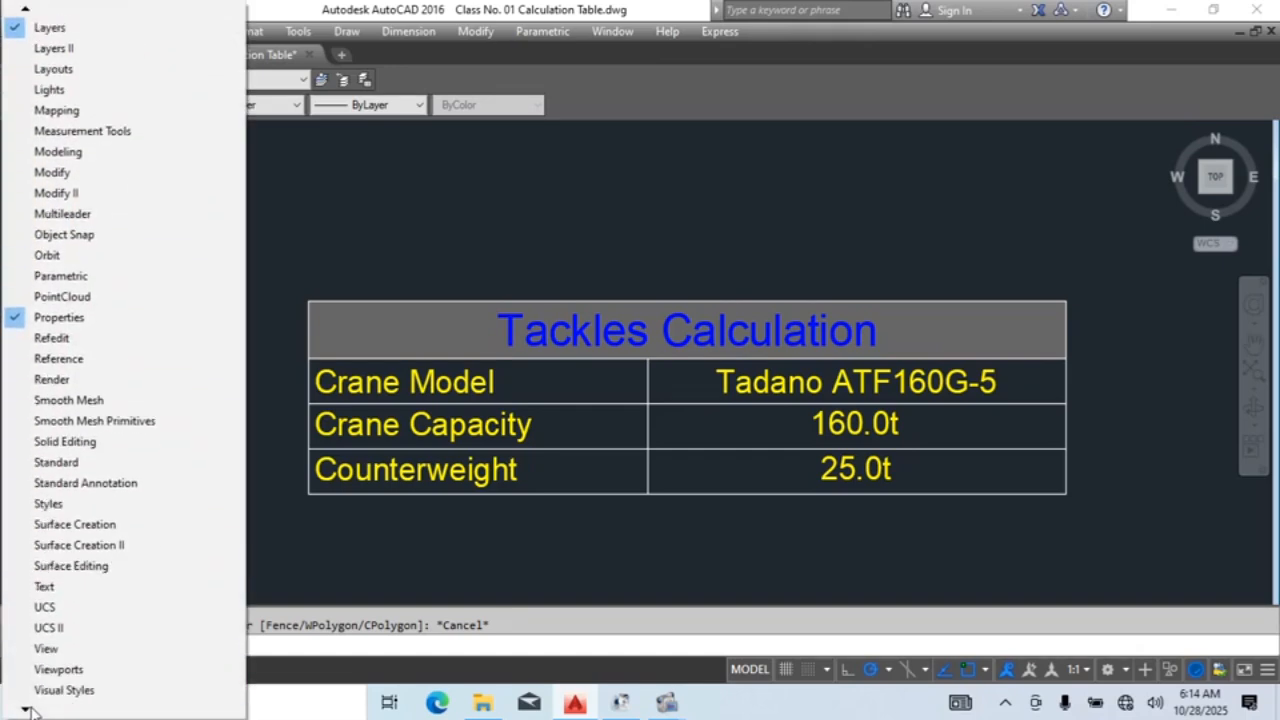
click(46, 648)
mouse_move(2, 104)
mouse_down()
mouse_move(84, 110)
mouse_move(388, 79)
mouse_up()
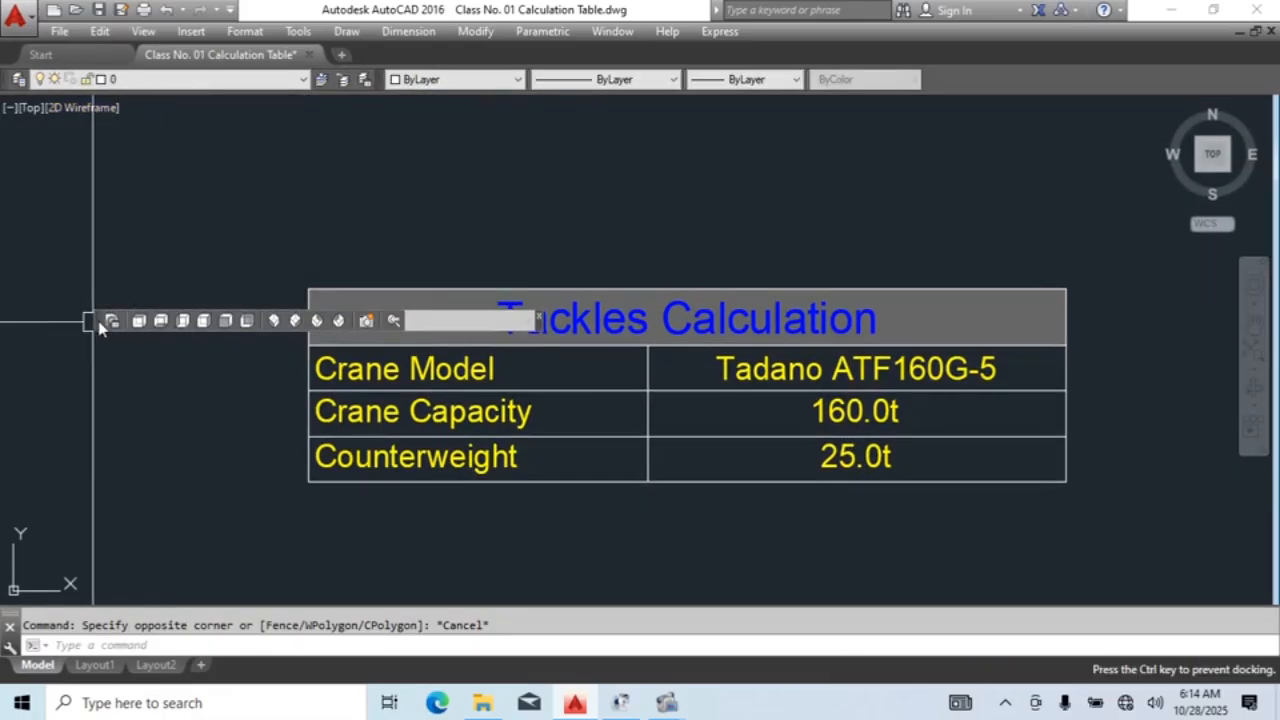
mouse_move(92, 321)
mouse_down()
mouse_move(820, 80)
mouse_move(900, 79)
mouse_up()
Step: Replace the "Crane Model" text in row 2 of the Tackles Calculation table with "Sr.No"
scroll(766, 360, down, 5)
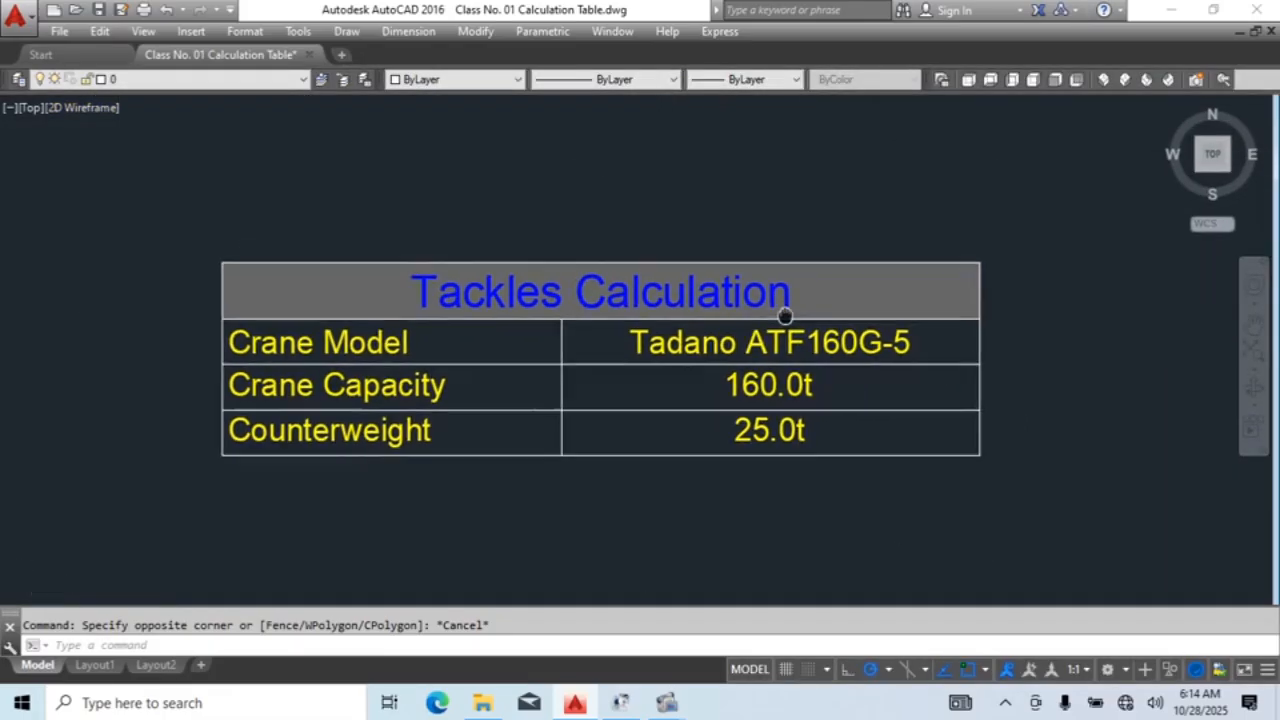
scroll(757, 357, up, 6)
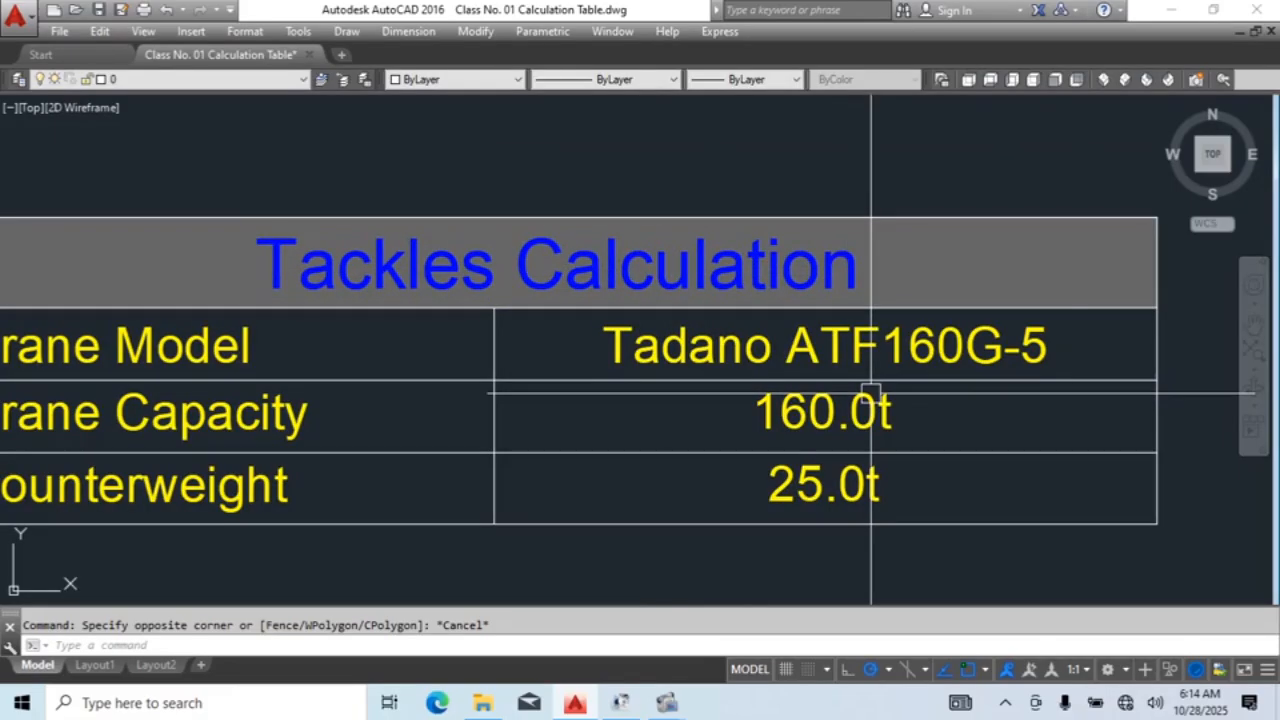
scroll(965, 375, down, 2)
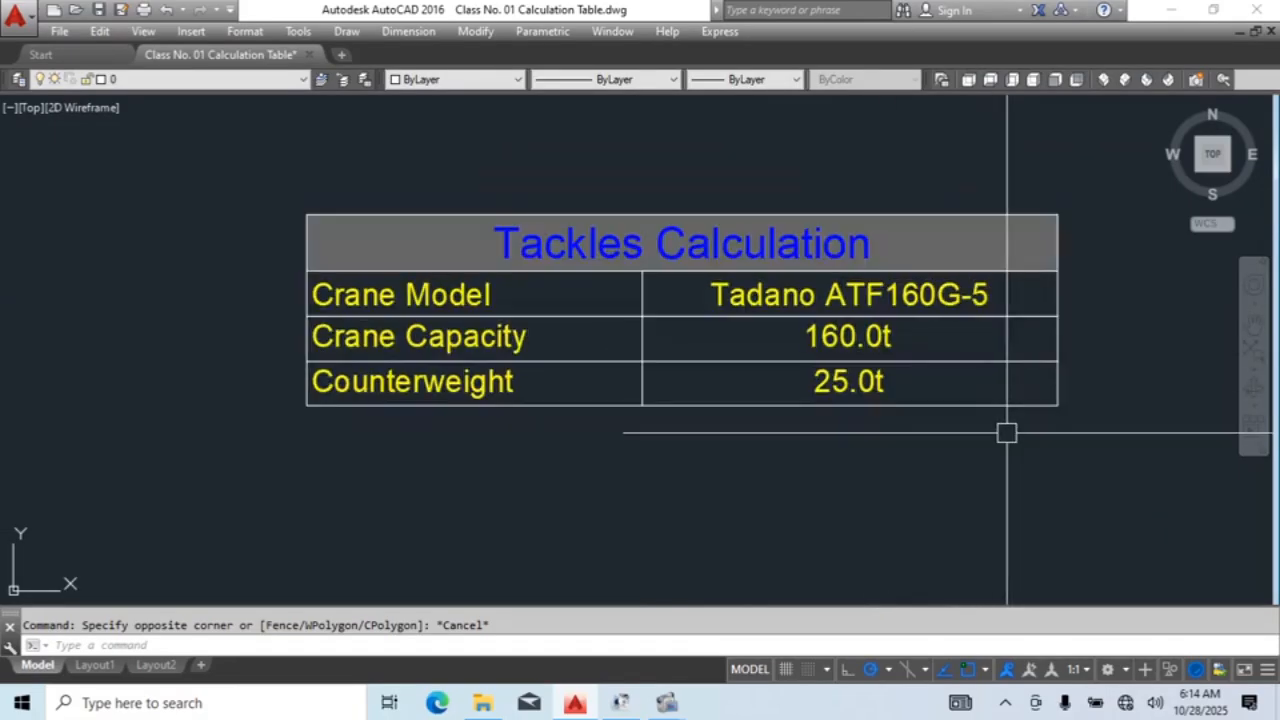
scroll(960, 460, down, 2)
scroll(590, 350, up, 2)
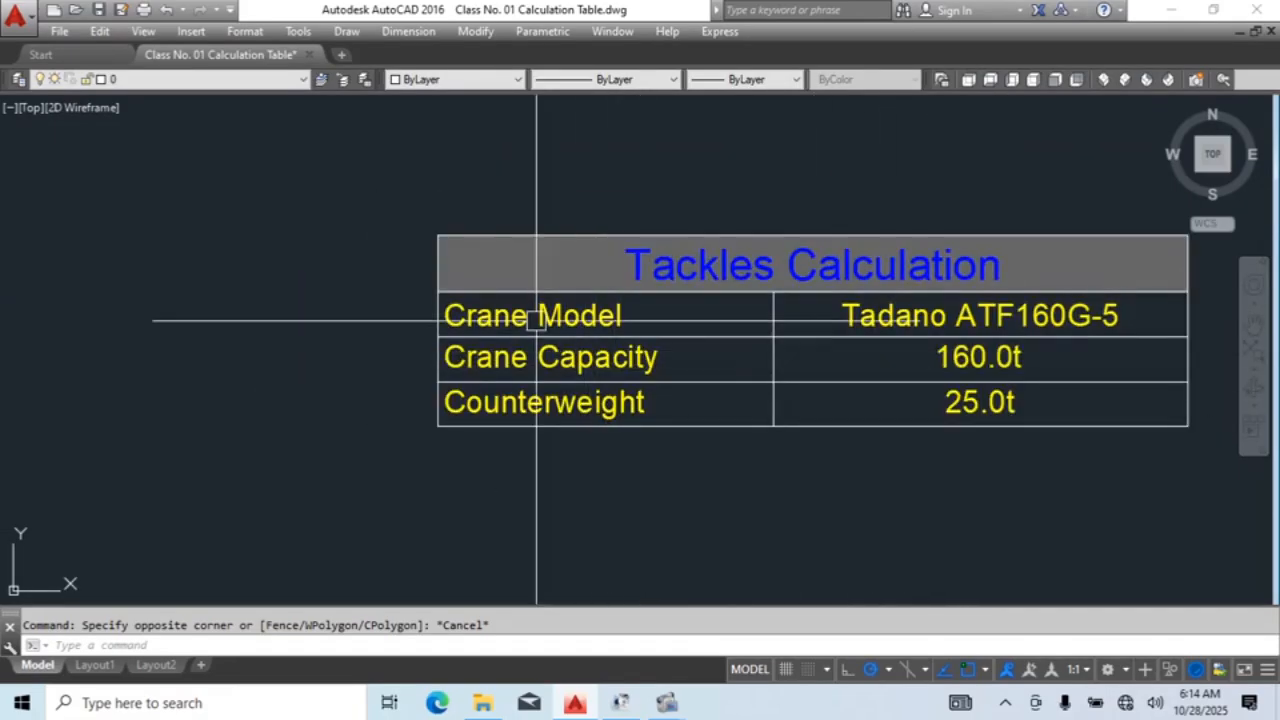
double_click(591, 318)
drag(628, 317, 506, 300)
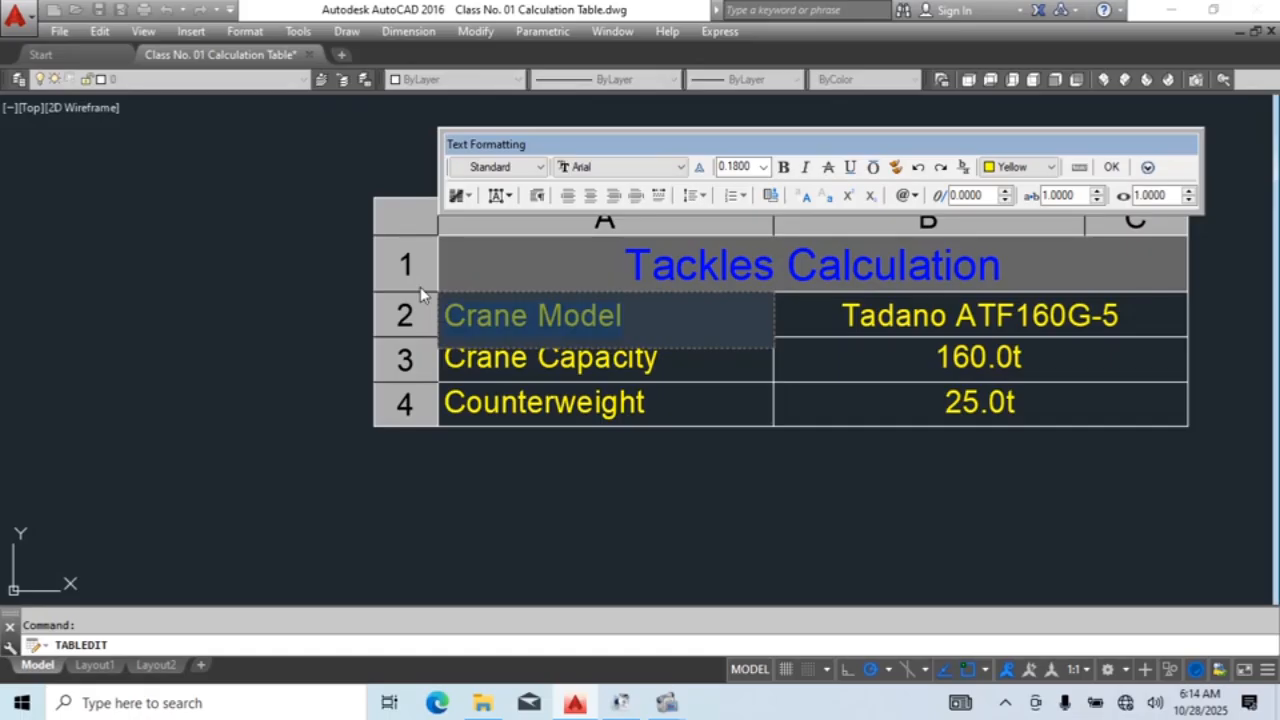
text(Sr)
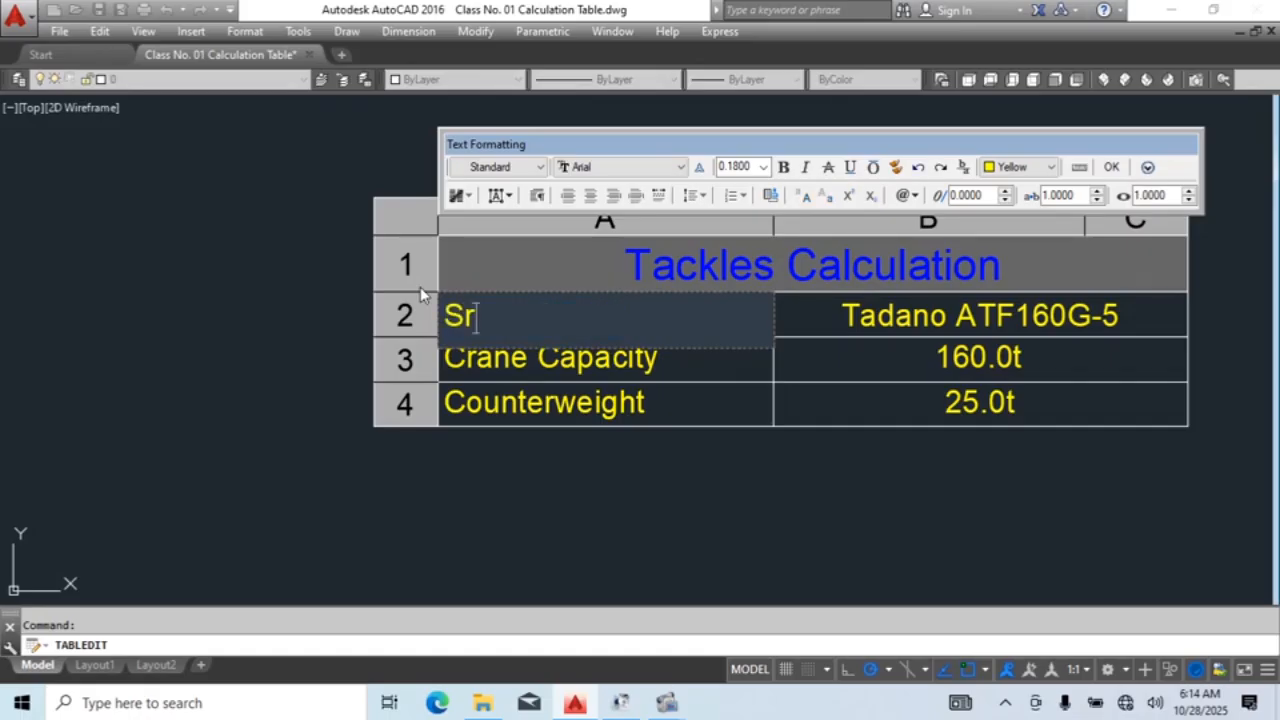
text(.No)
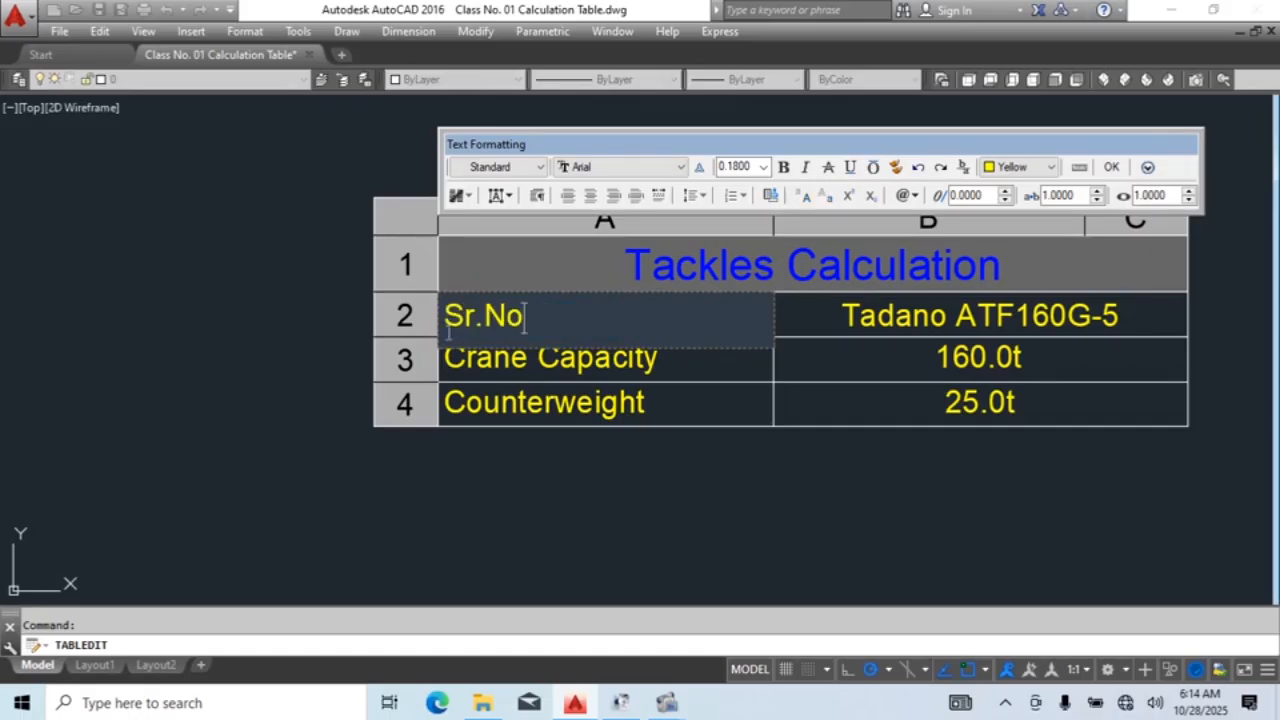
click(605, 400)
Step: Set the text colour of all cells in rows 2 to 4 to White and widen the Properties palette
scroll(605, 400, down, 2)
scroll(900, 400, up, 3)
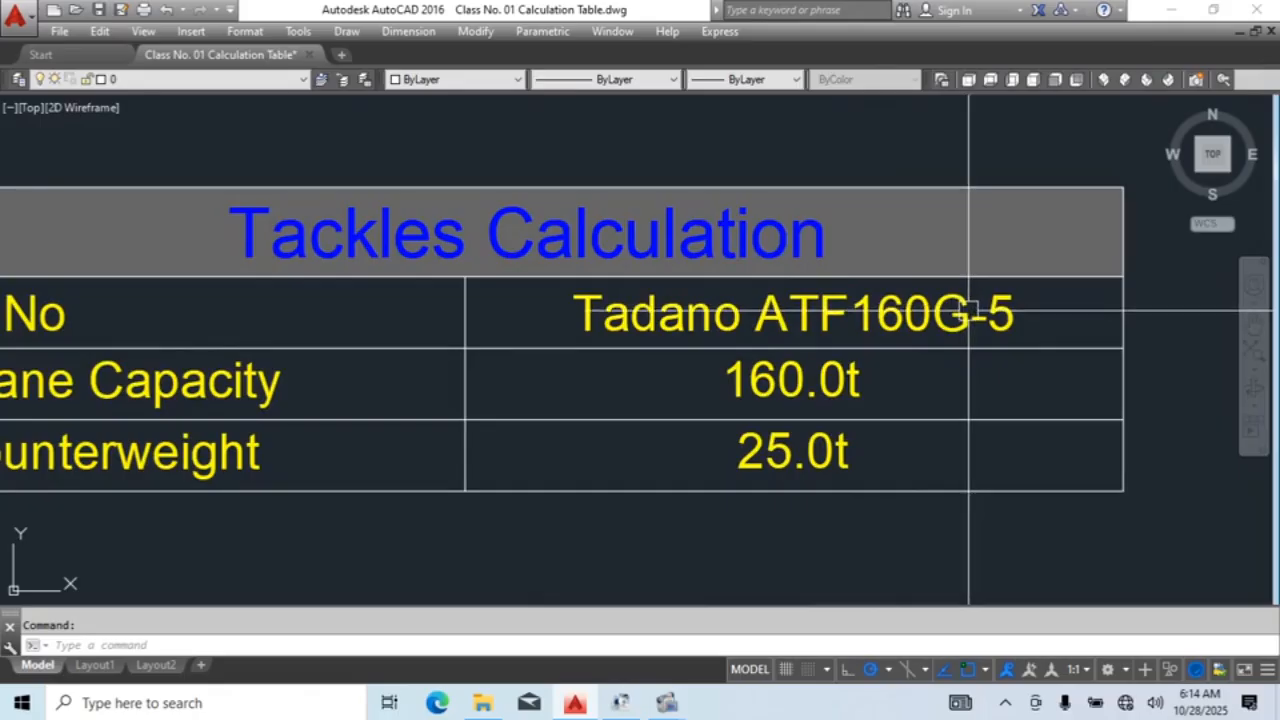
scroll(569, 298, down, 2)
click(569, 298)
click(176, 300)
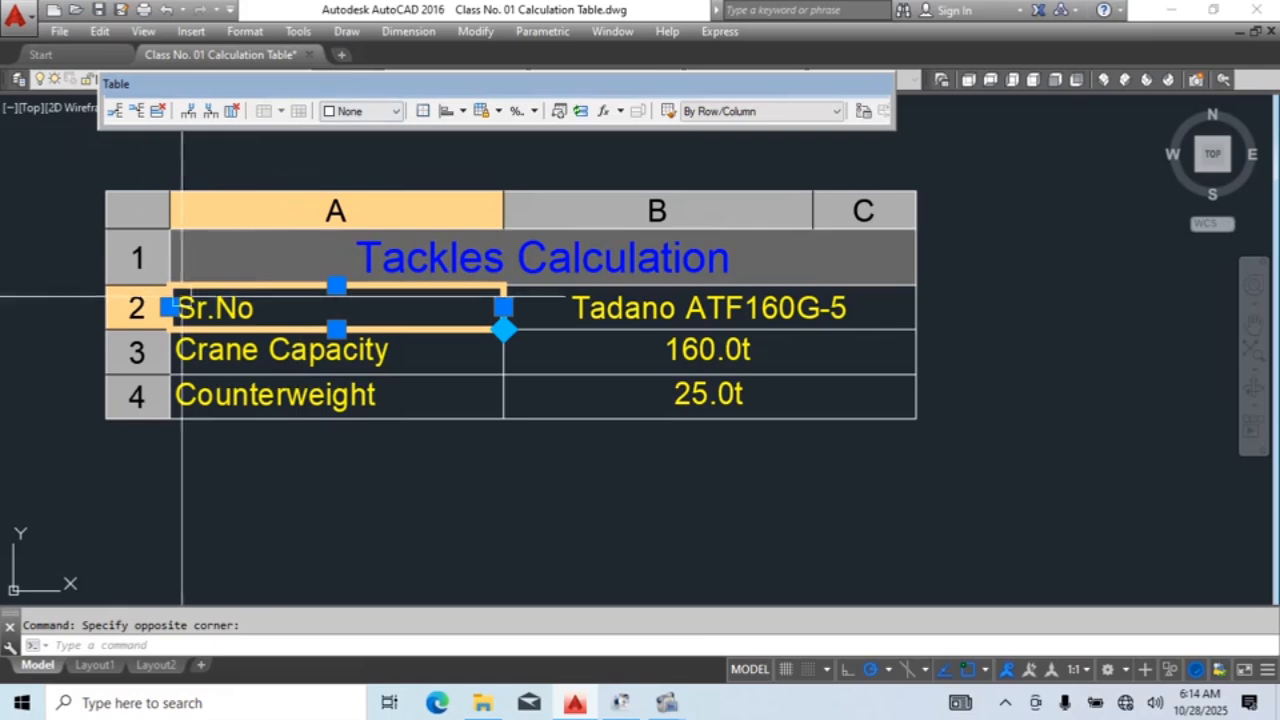
drag(885, 297, 311, 397)
key(ctrl+1)
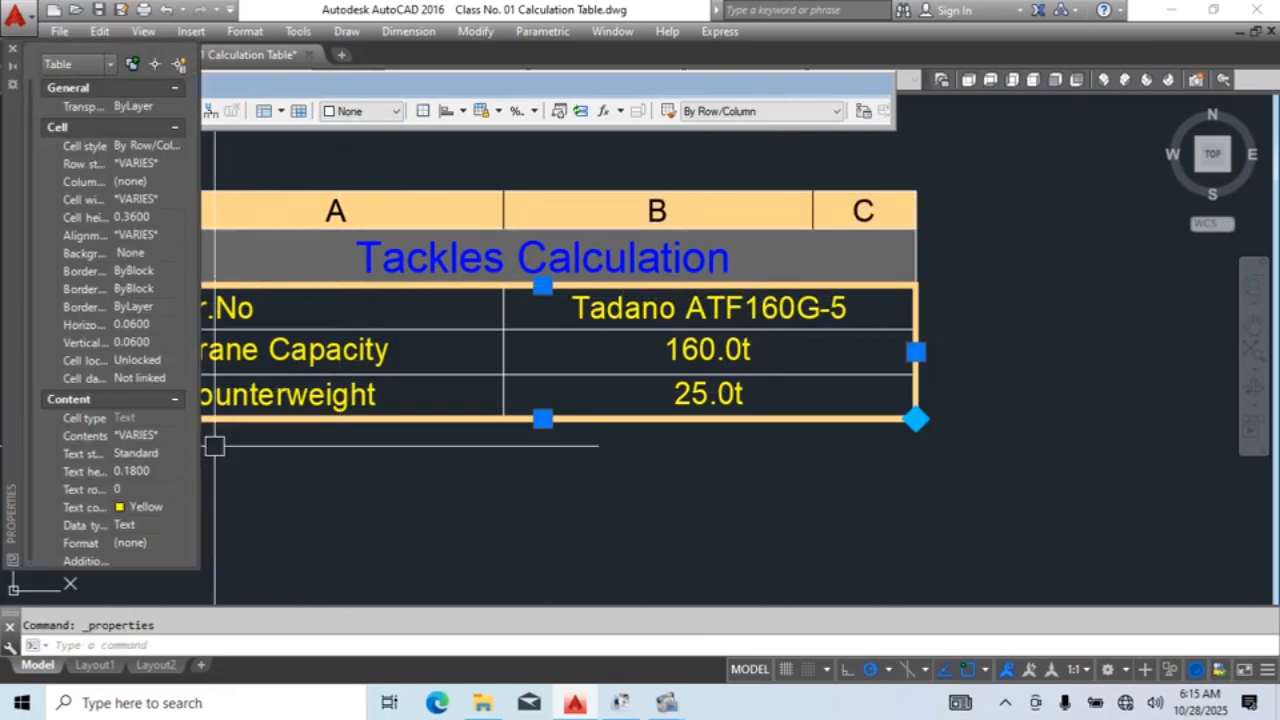
click(137, 508)
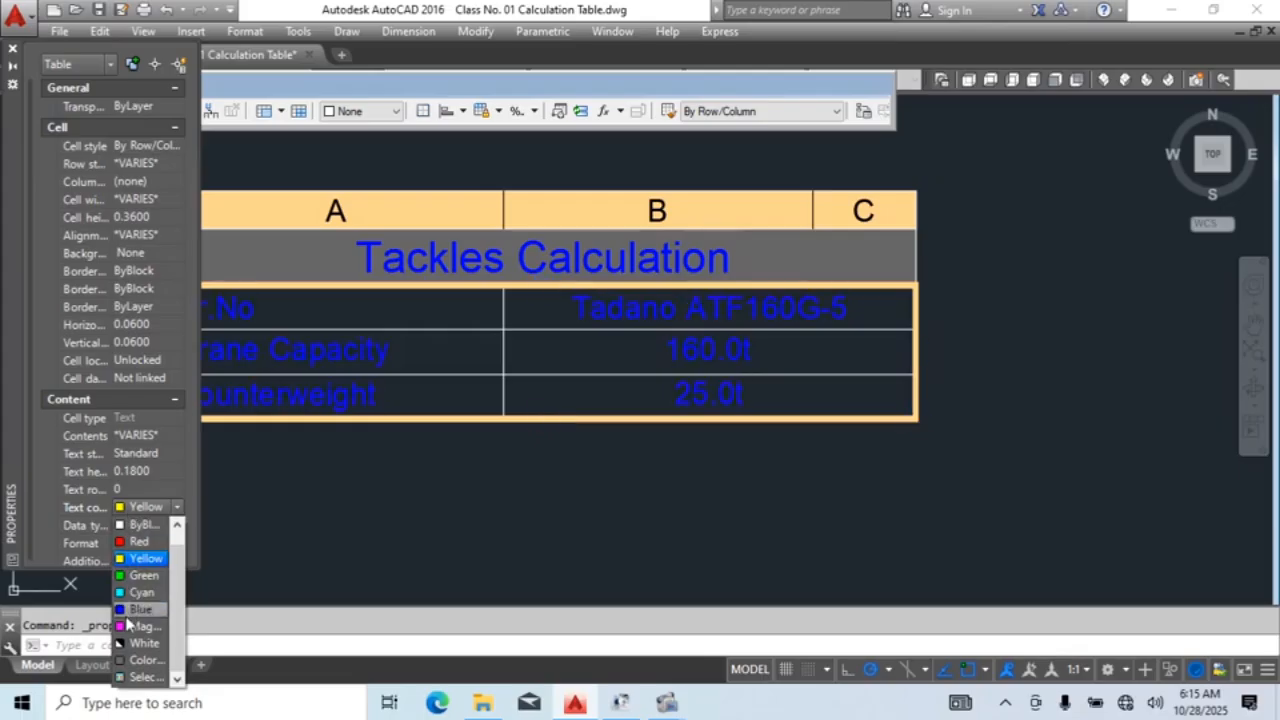
click(141, 644)
click(902, 454)
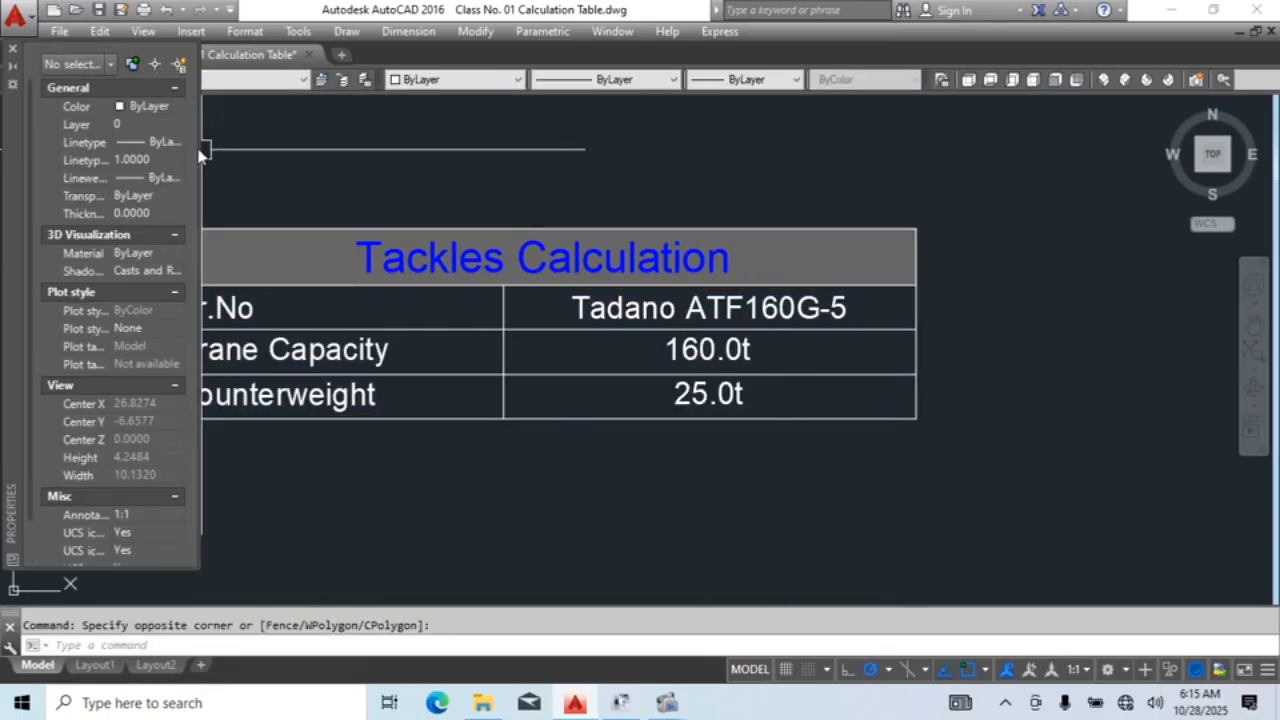
mouse_move(202, 147)
mouse_down()
mouse_move(253, 154)
mouse_move(240, 152)
mouse_up()
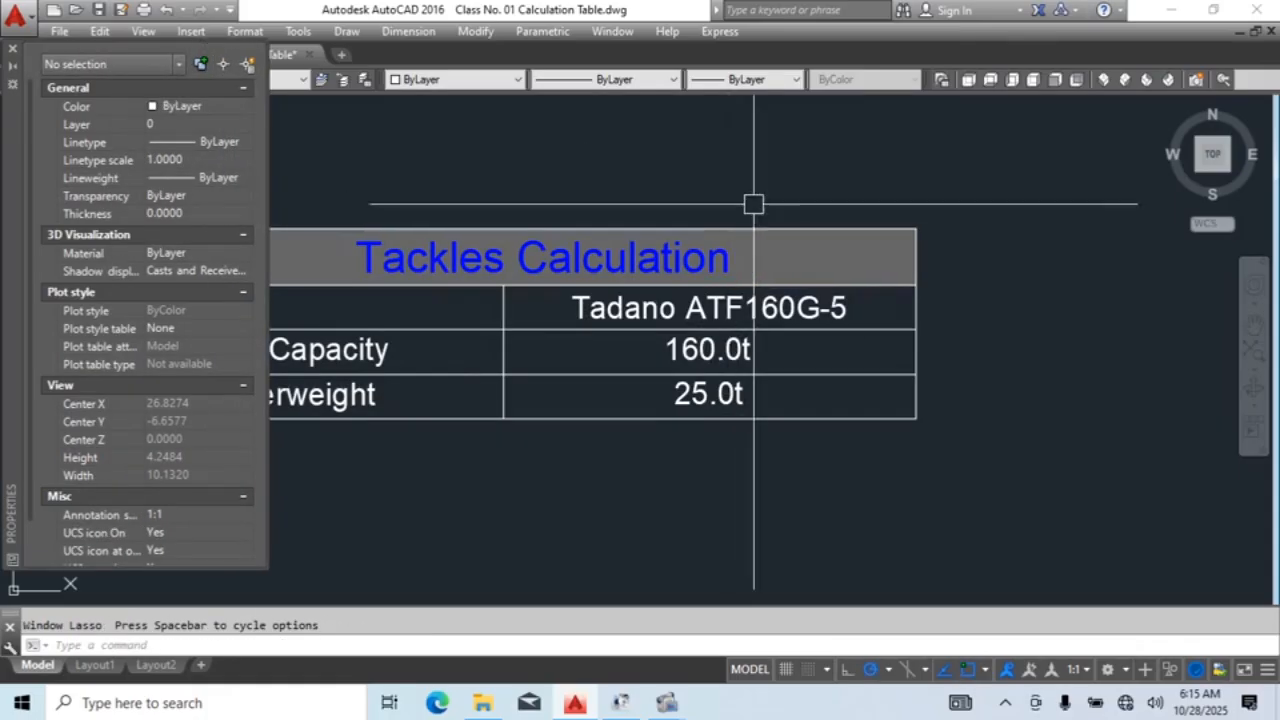
key(Escape)
Step: Replace "Tadano ATF160G-5" in row 2 with "Description", using the spelling suggestion to correct the word
scroll(800, 290, down, 4)
scroll(621, 325, up, 4)
middle_drag(621, 325, 700, 414)
middle_drag(814, 477, 761, 489)
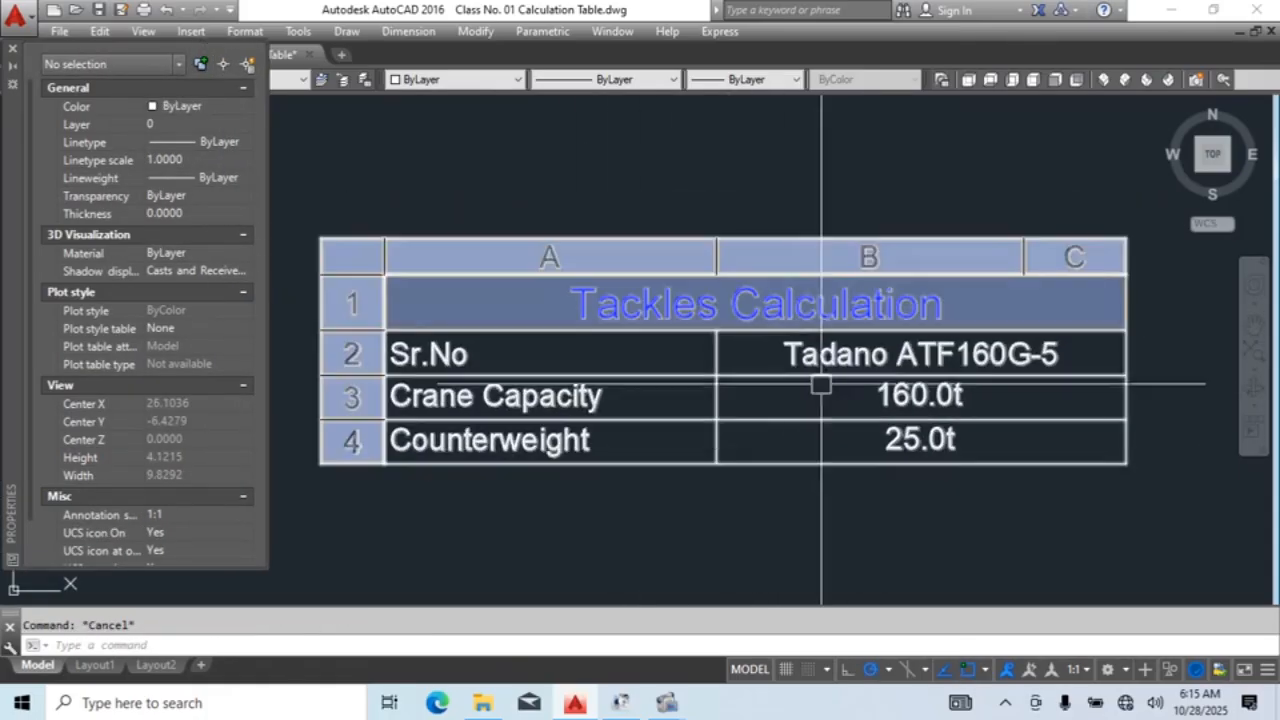
click(818, 349)
double_click(818, 349)
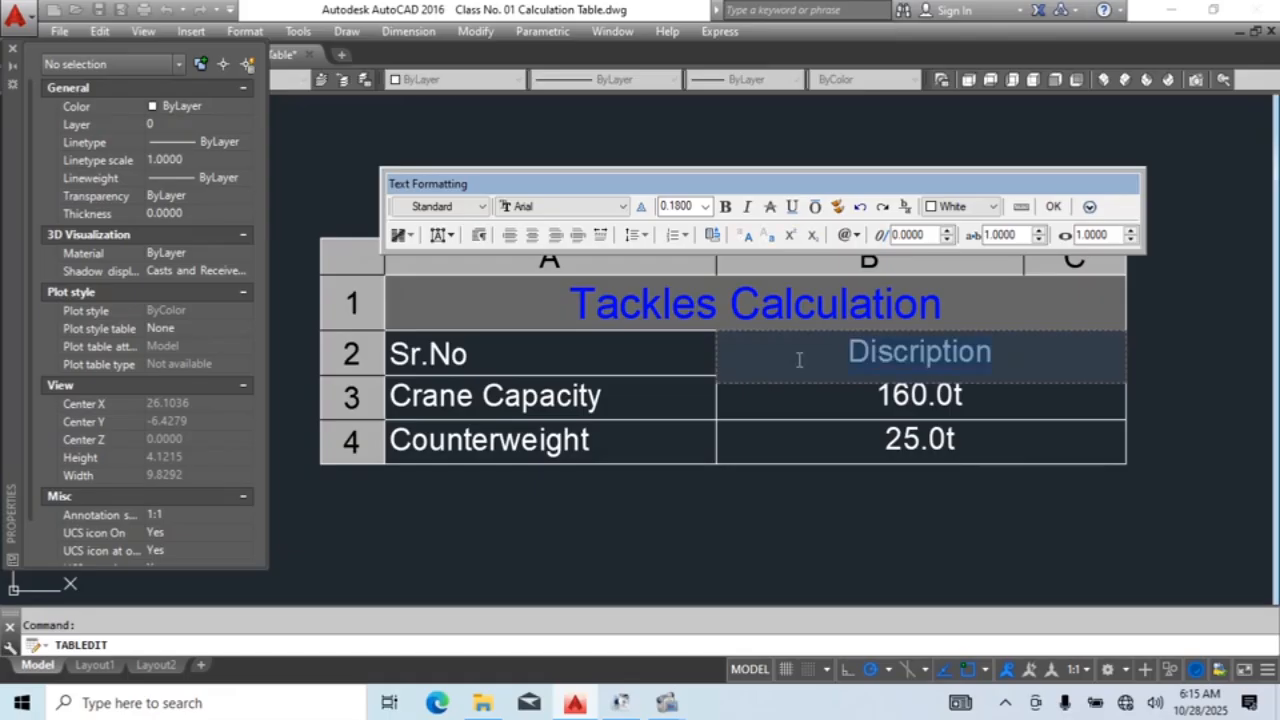
right_click(974, 355)
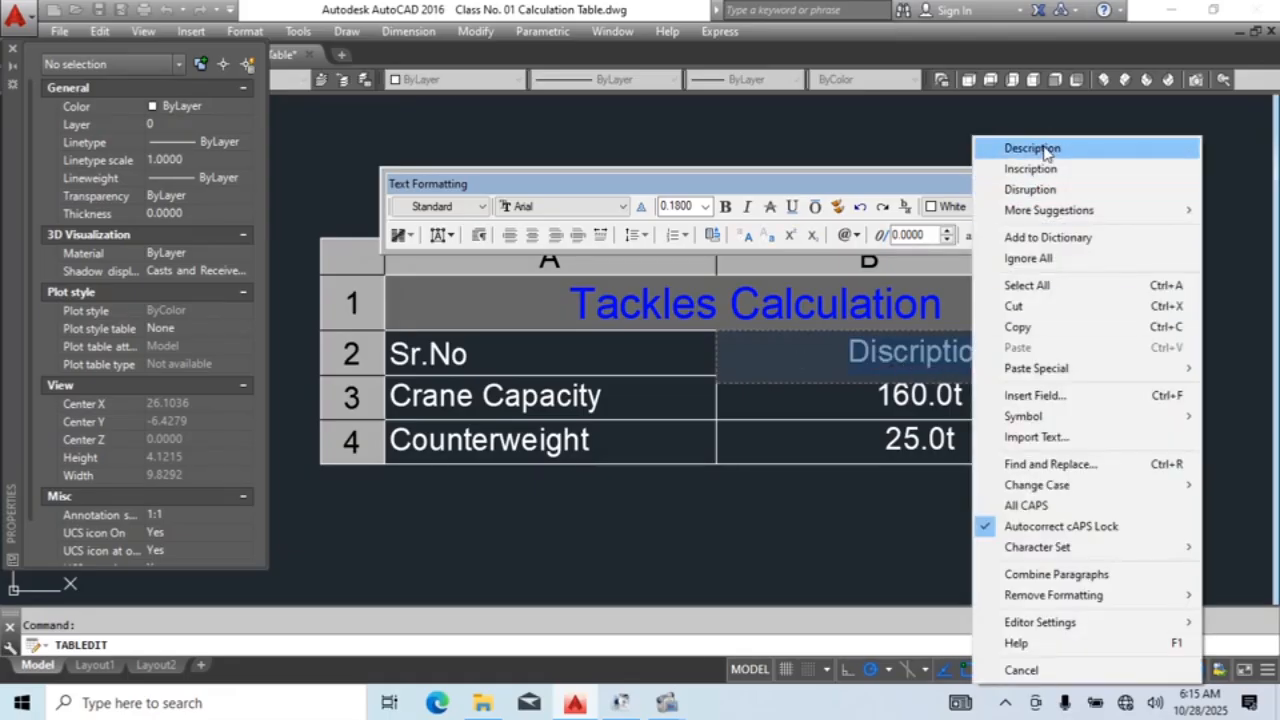
click(1040, 148)
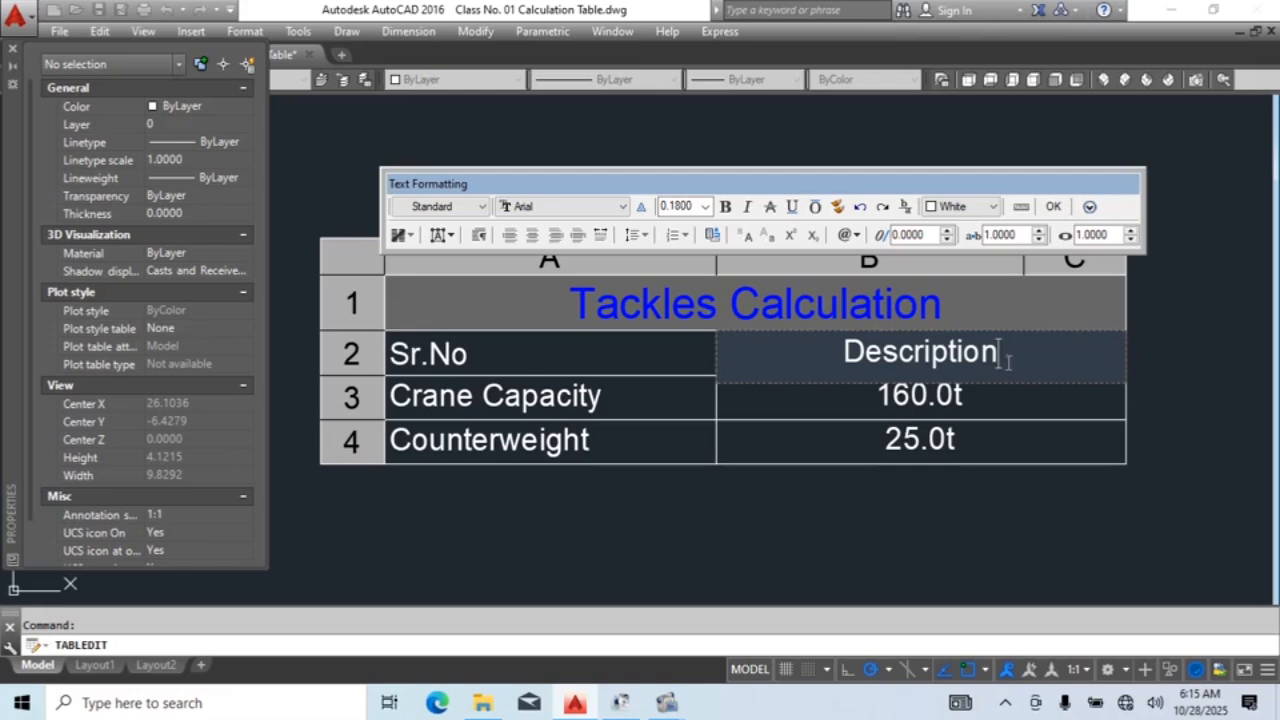
Step: Convert the "Description" and "Sr.No" header texts in row 2 to uppercase
right_click(901, 351)
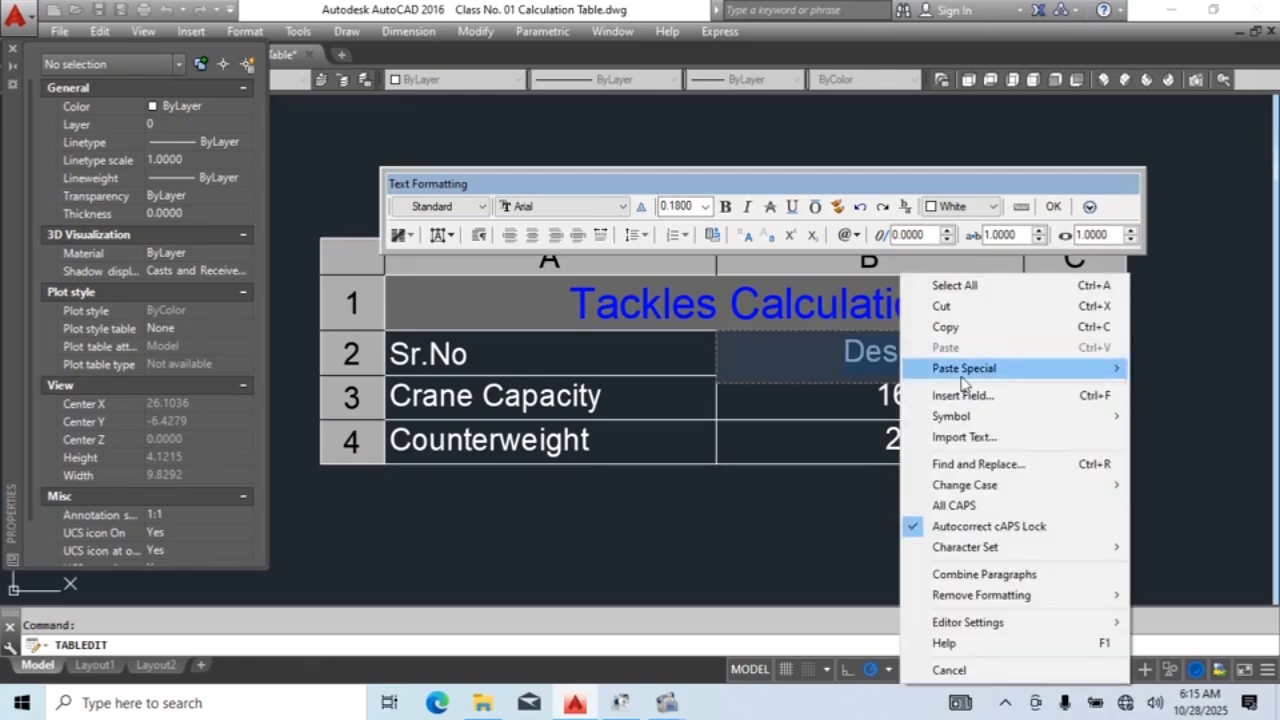
mouse_move(1010, 490)
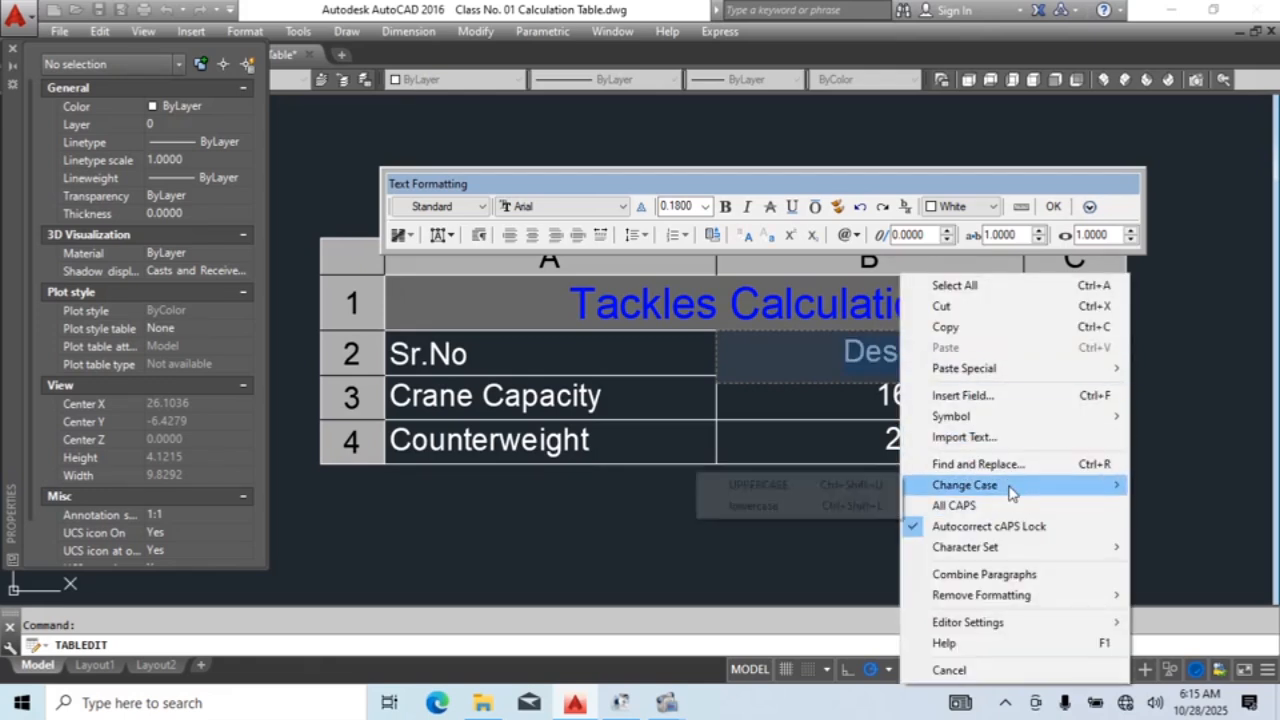
click(822, 482)
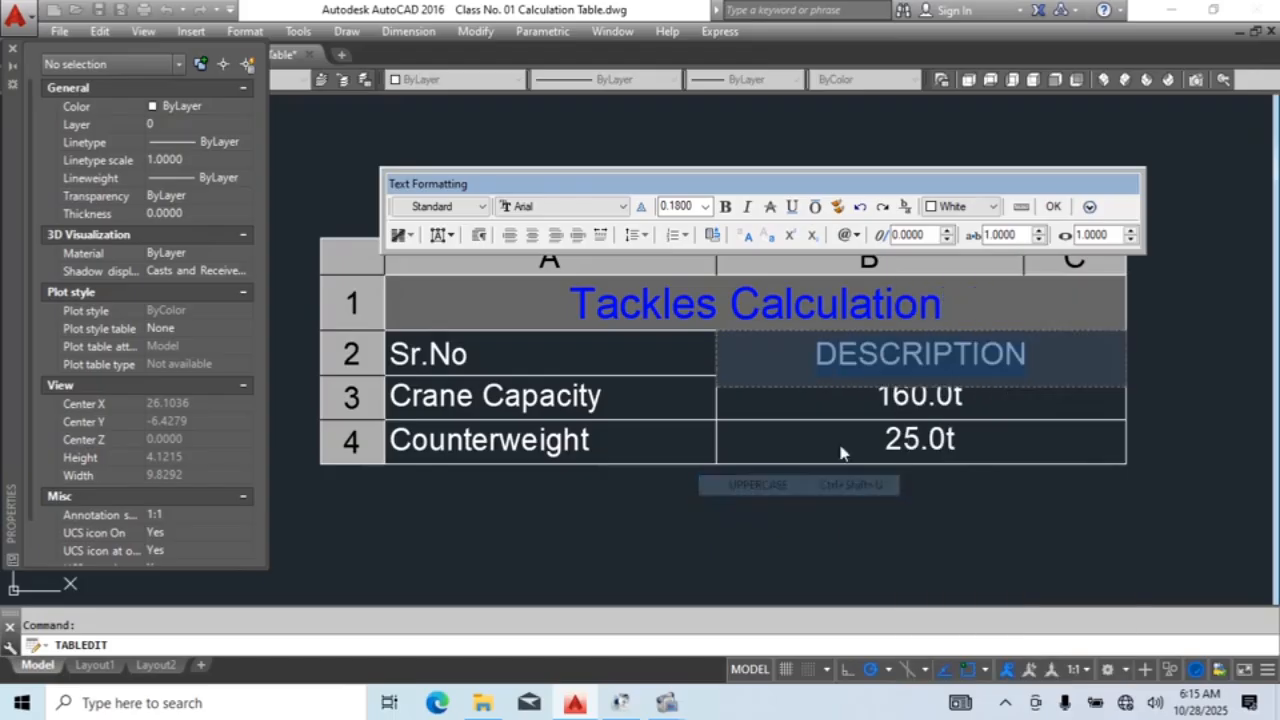
click(839, 448)
double_click(466, 356)
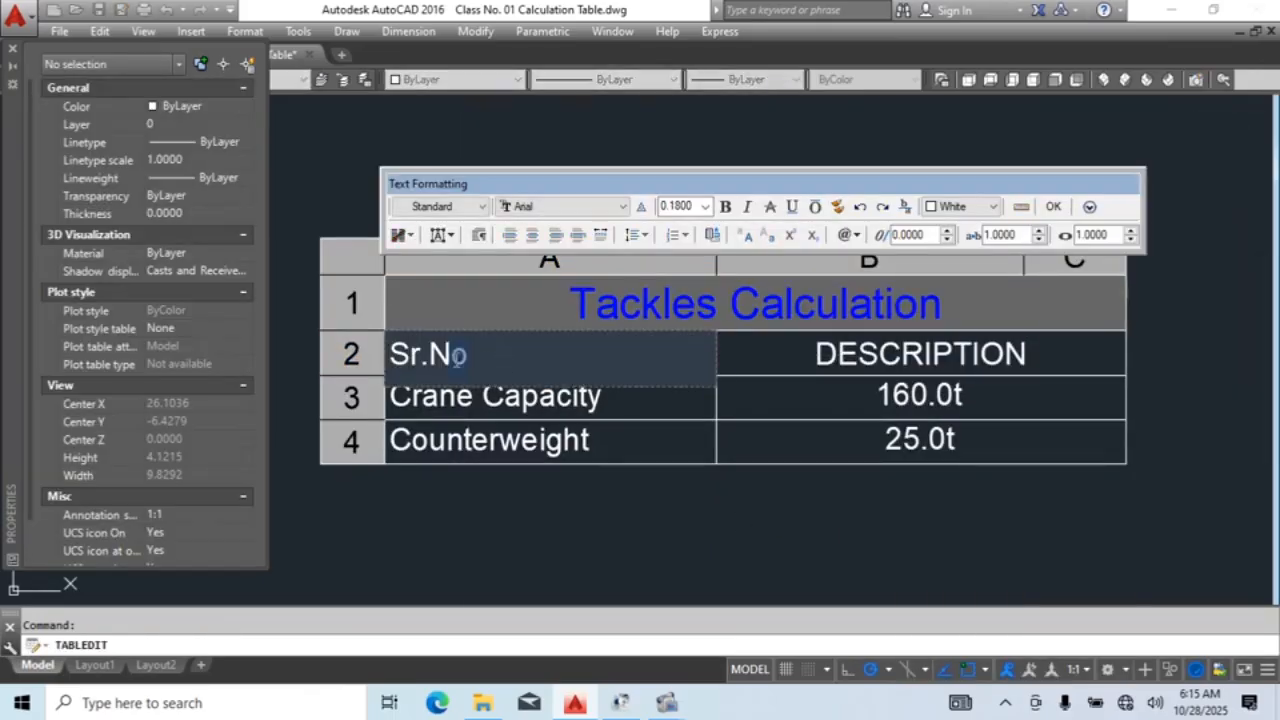
right_click(437, 365)
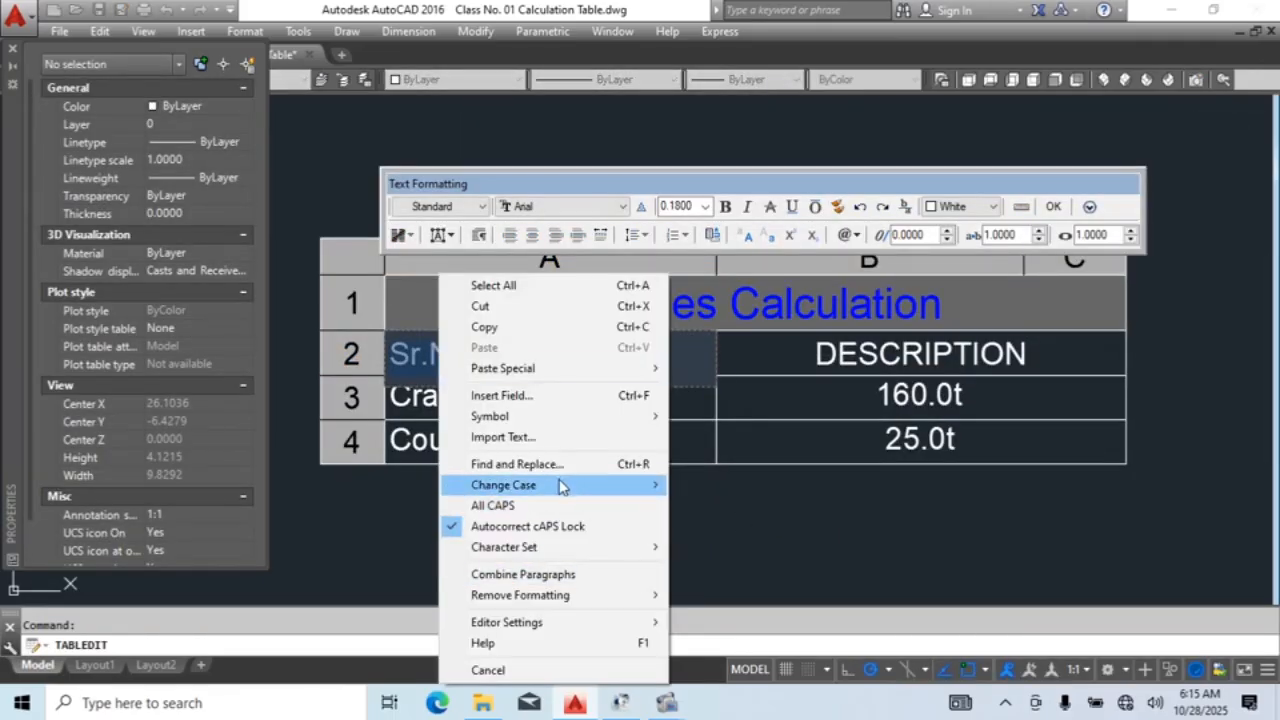
mouse_move(568, 486)
click(719, 491)
click(903, 529)
Step: Unmerge the DESCRIPTION header cell into separate cells for columns B and C
scroll(697, 355, down, 2)
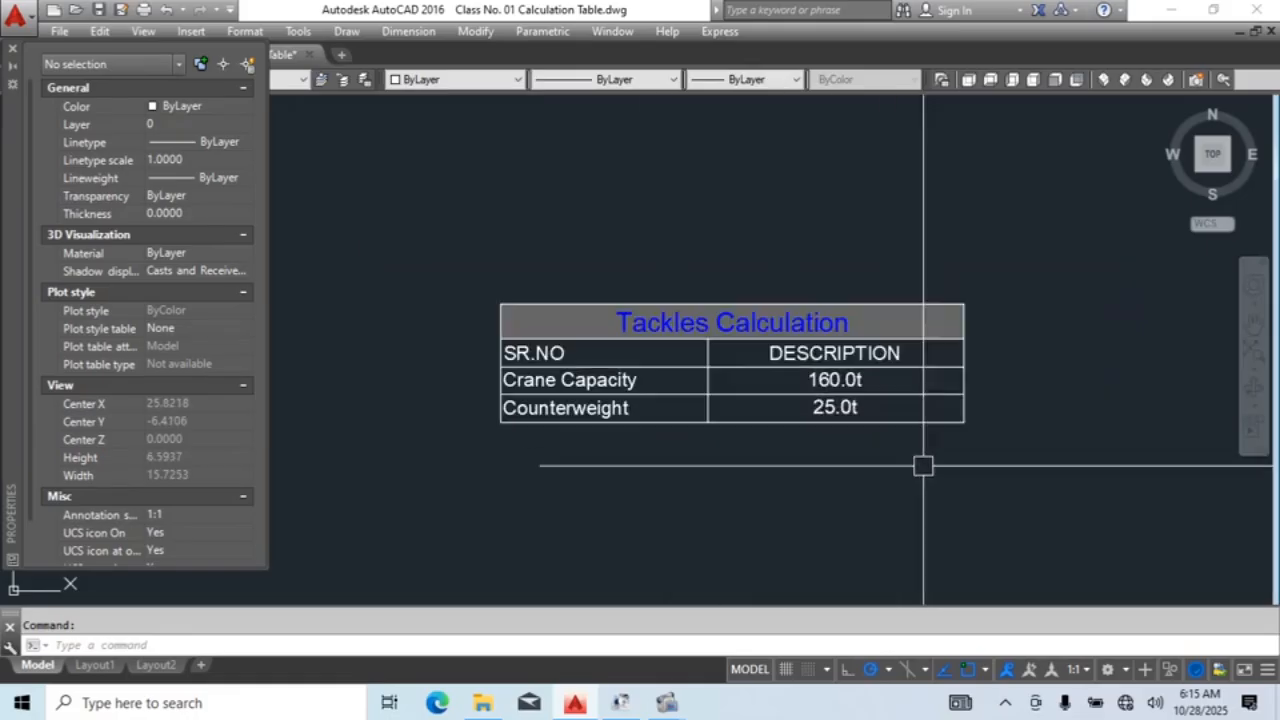
middle_drag(923, 463, 865, 456)
scroll(814, 460, up, 2)
scroll(831, 340, down, 2)
scroll(840, 363, up, 3)
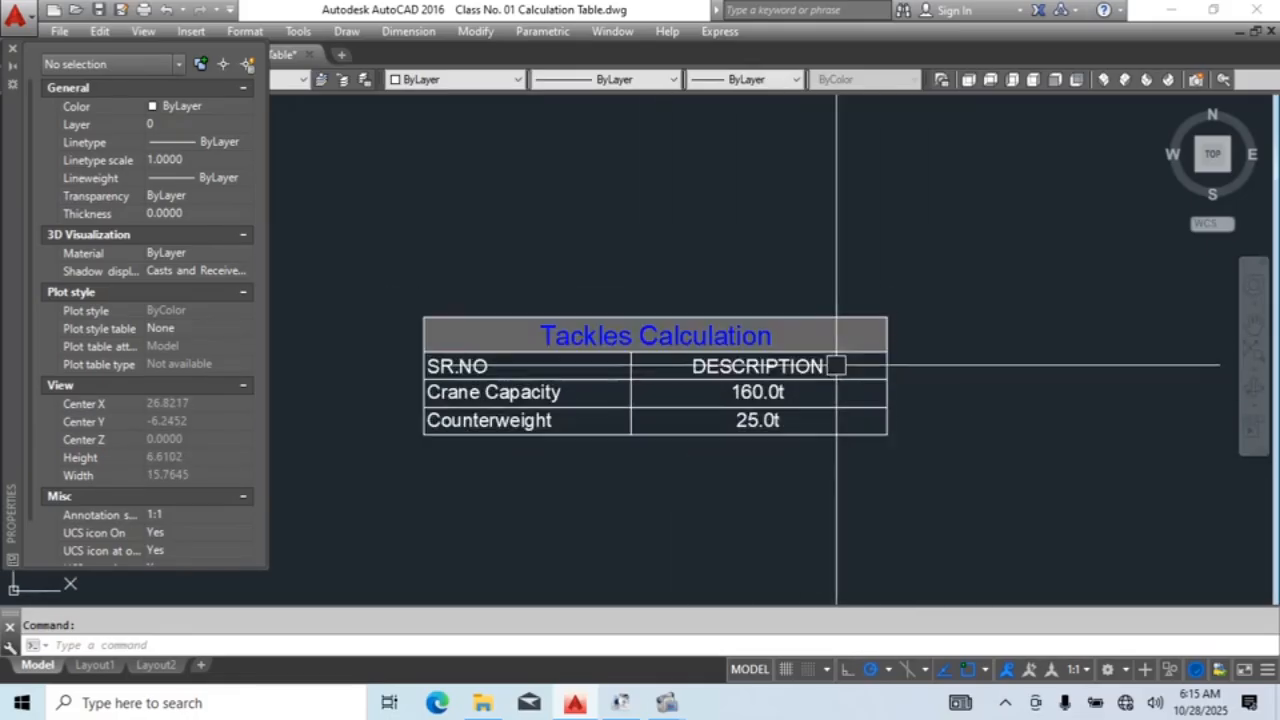
click(860, 368)
scroll(863, 367, down, 2)
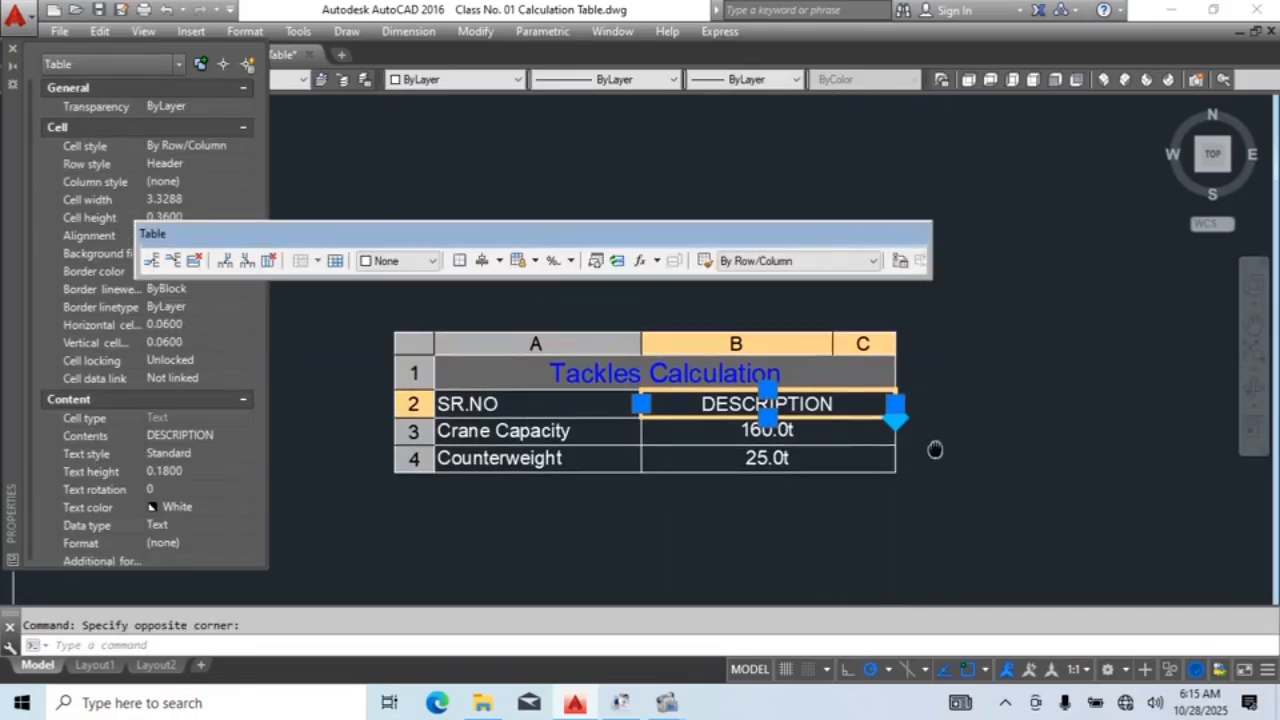
scroll(866, 367, up, 4)
scroll(871, 410, down, 2)
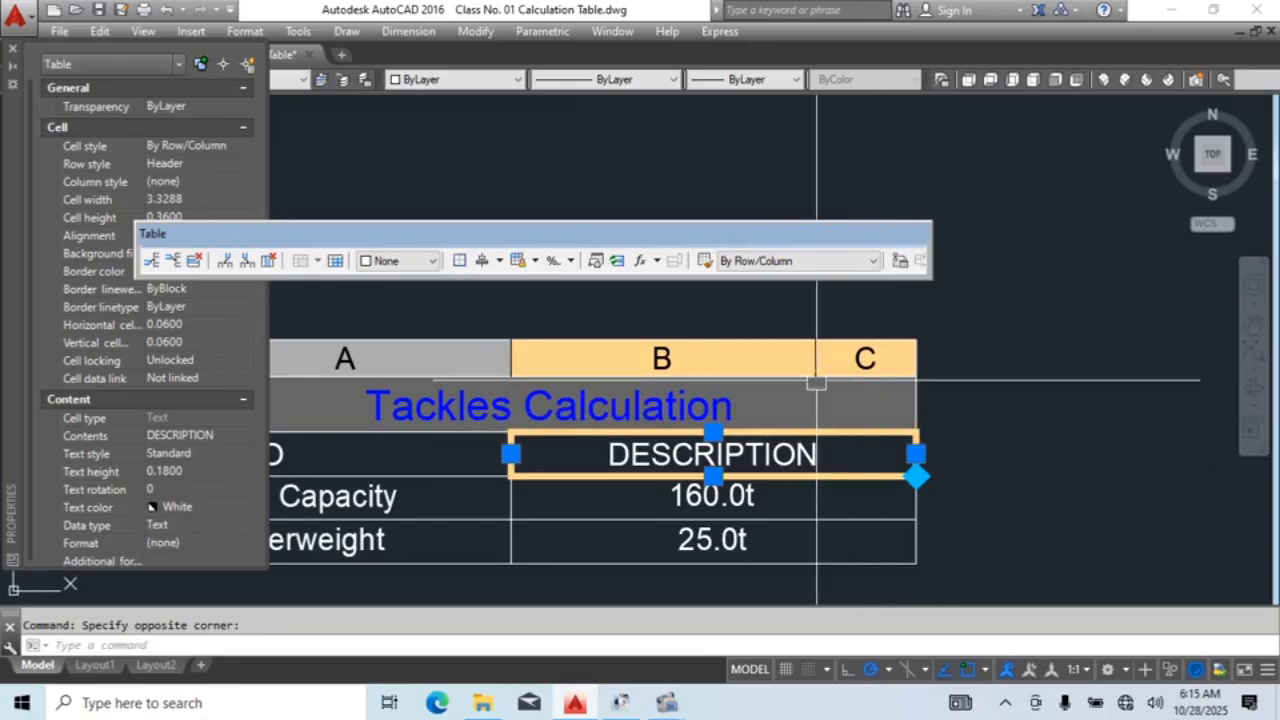
scroll(836, 357, down, 2)
scroll(798, 433, up, 2)
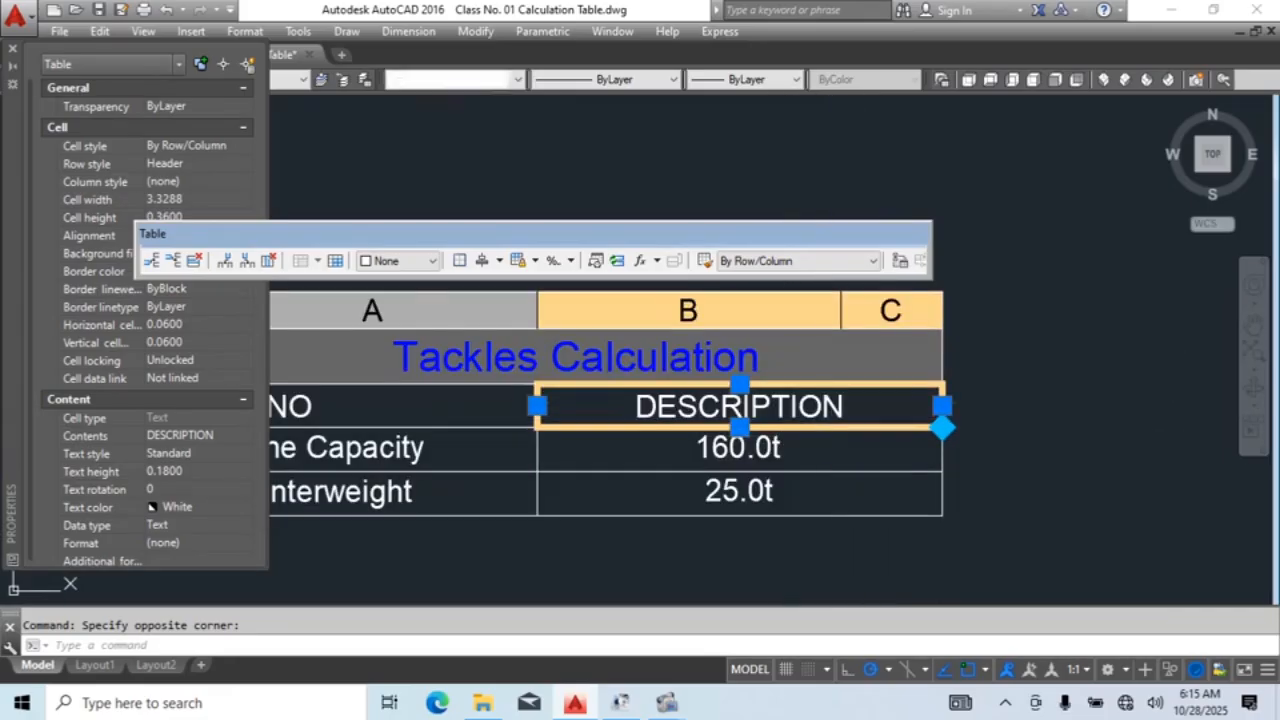
right_click(822, 405)
click(883, 620)
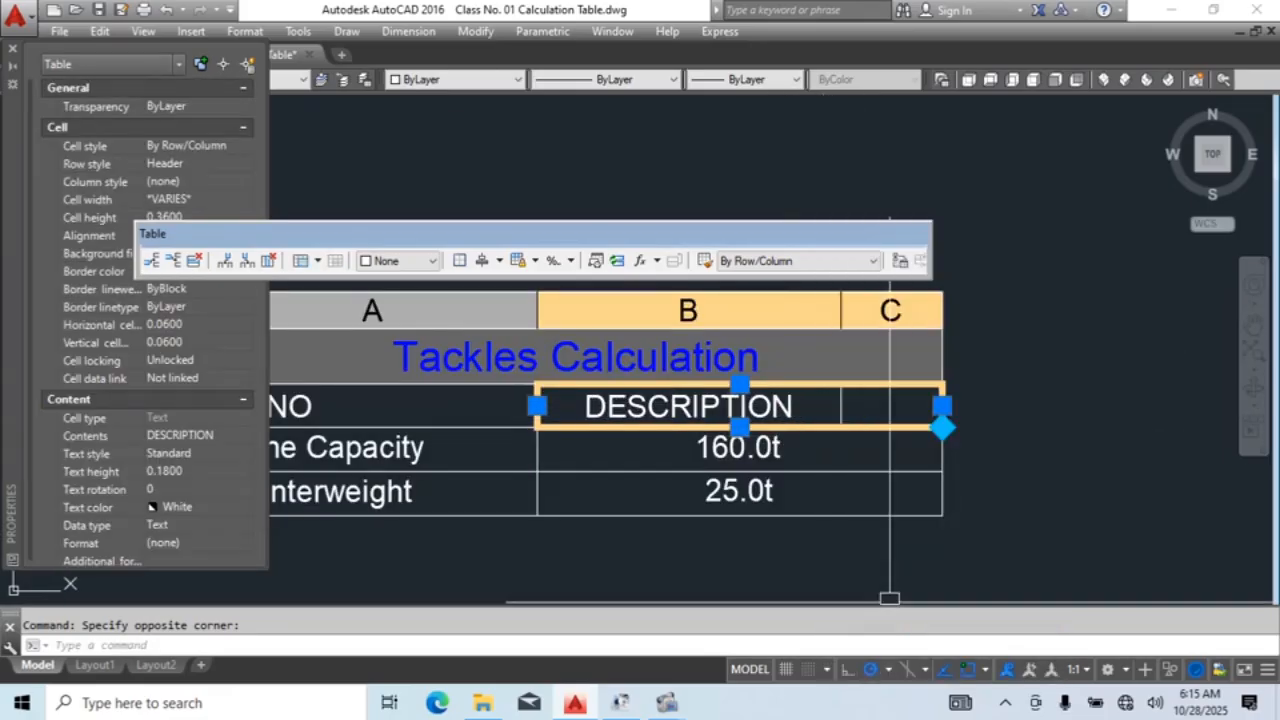
Step: Widen column C of the table to about 2.27 by stretching its edge outward
click(1051, 428)
key(Escape)
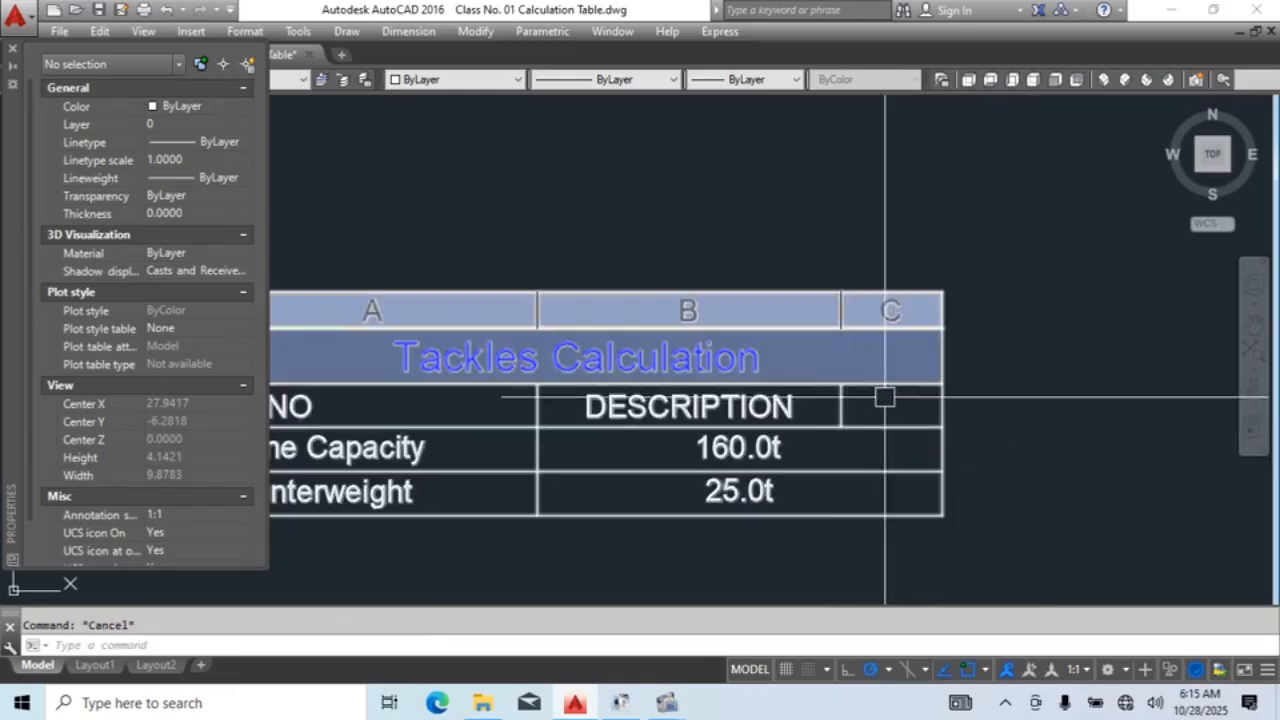
click(886, 397)
scroll(900, 430, up, 3)
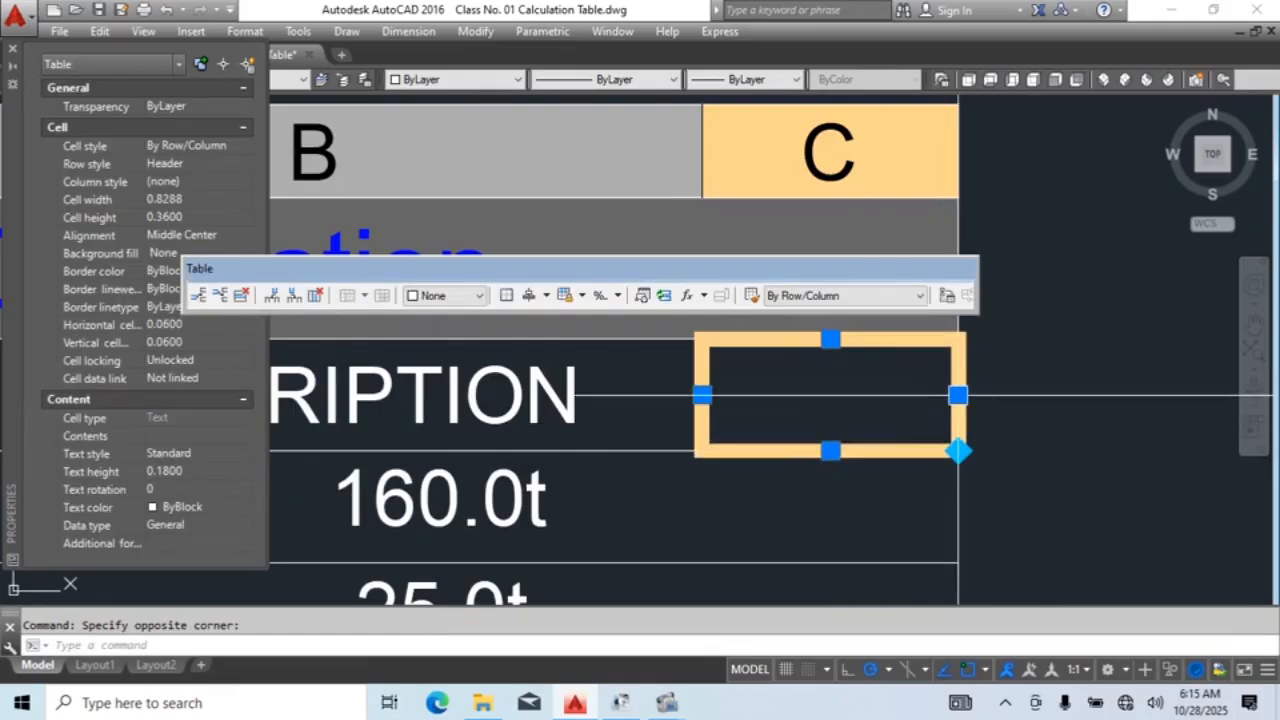
click(958, 395)
scroll(958, 395, down, 3)
click(1136, 395)
middle_drag(983, 446, 885, 546)
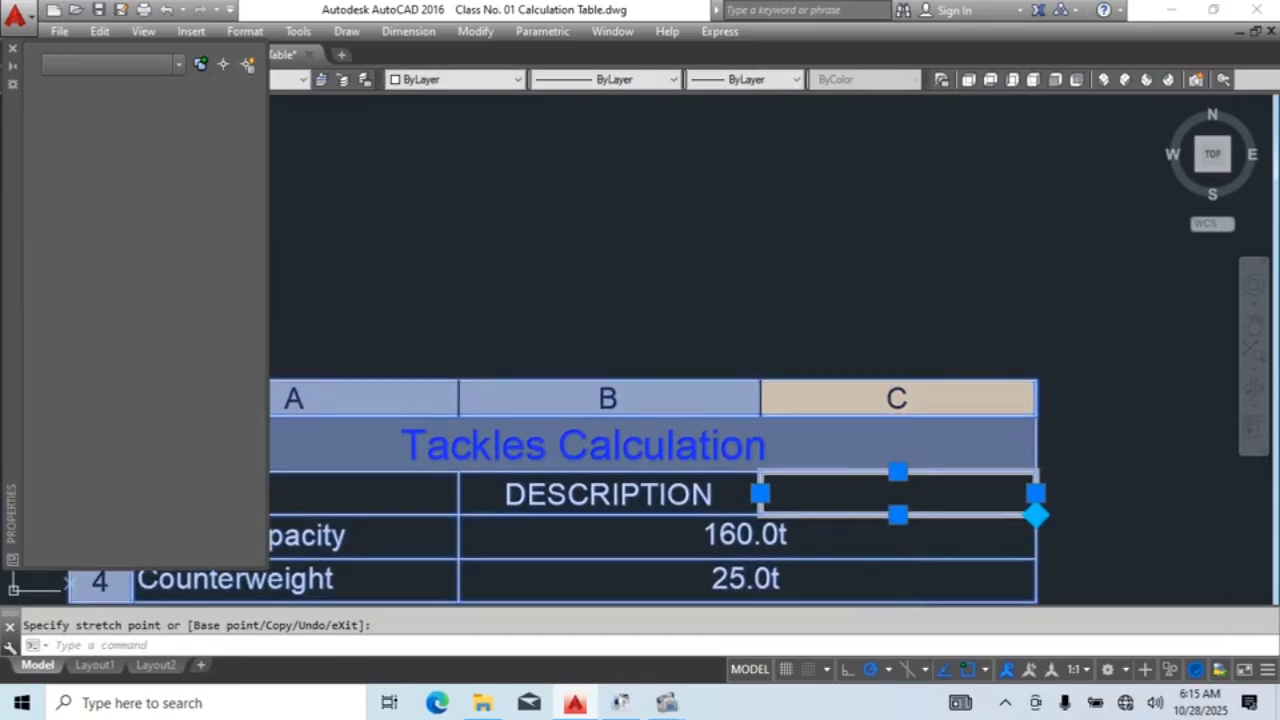
key(Escape)
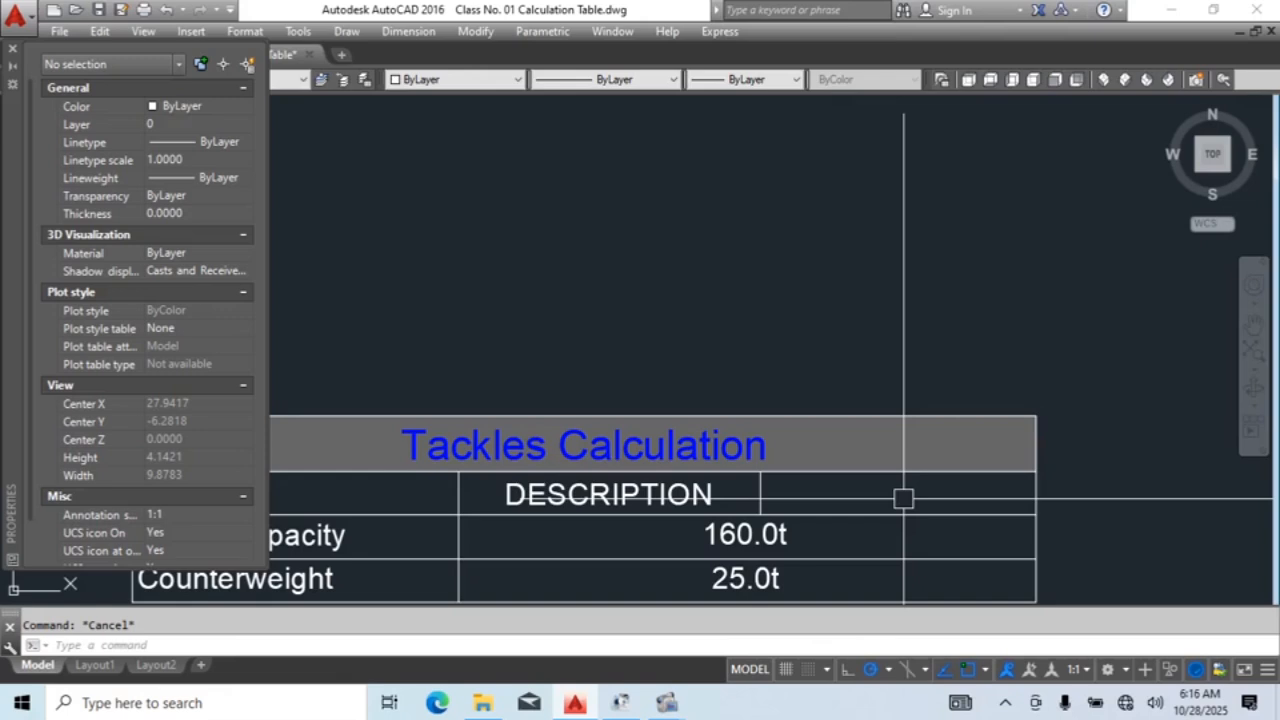
Step: Enter "Quantity" as the column C header in row 2, correcting its spelling
double_click(899, 496)
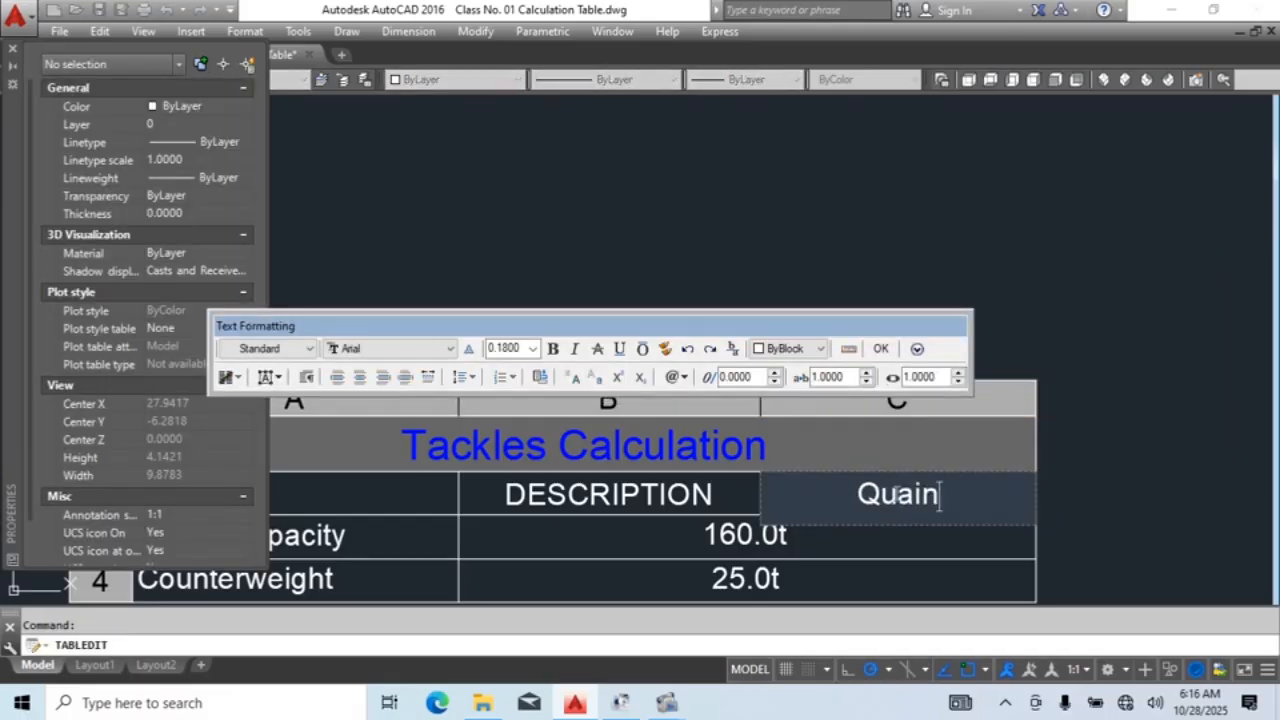
text(Quainty)
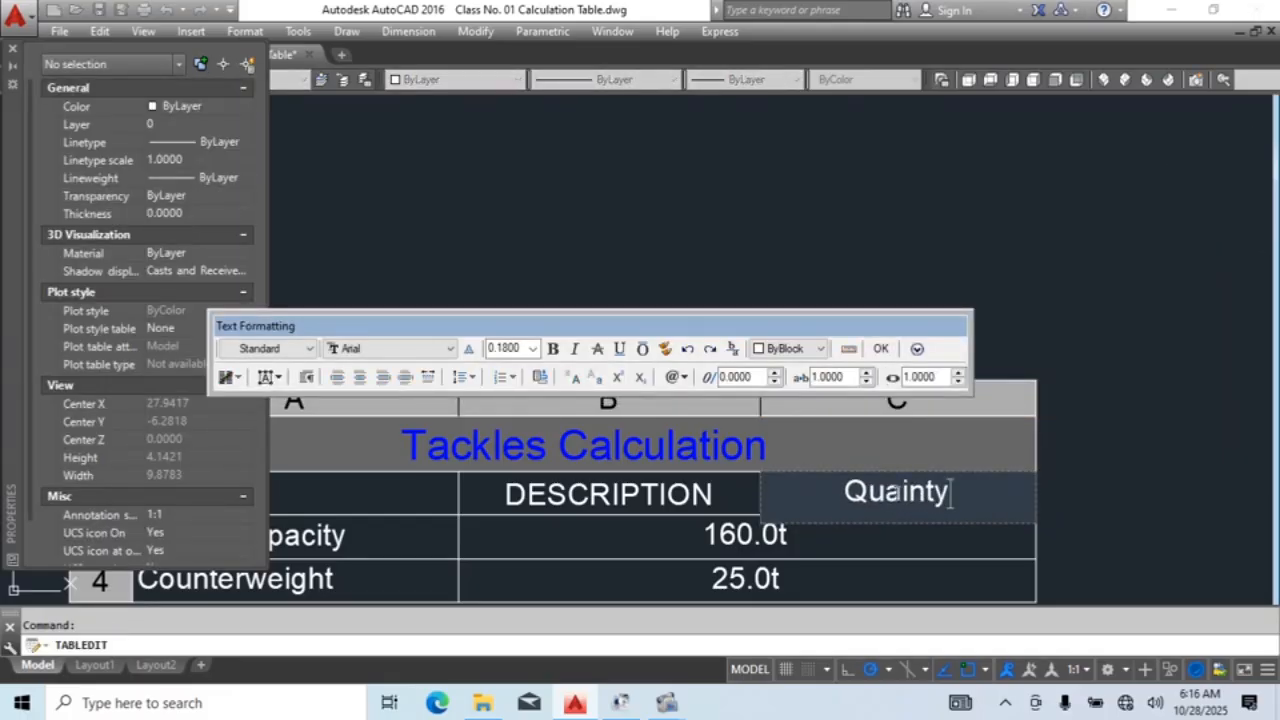
key(BackSpace)
text(ity)
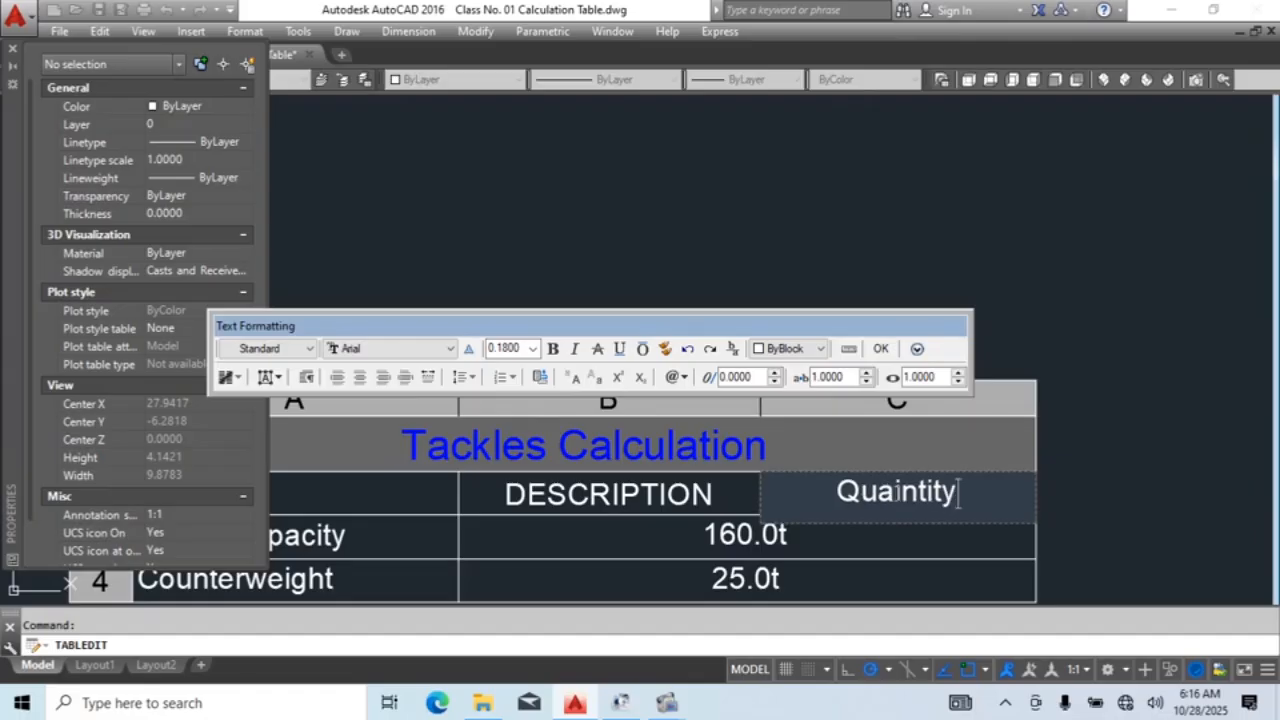
click(1183, 413)
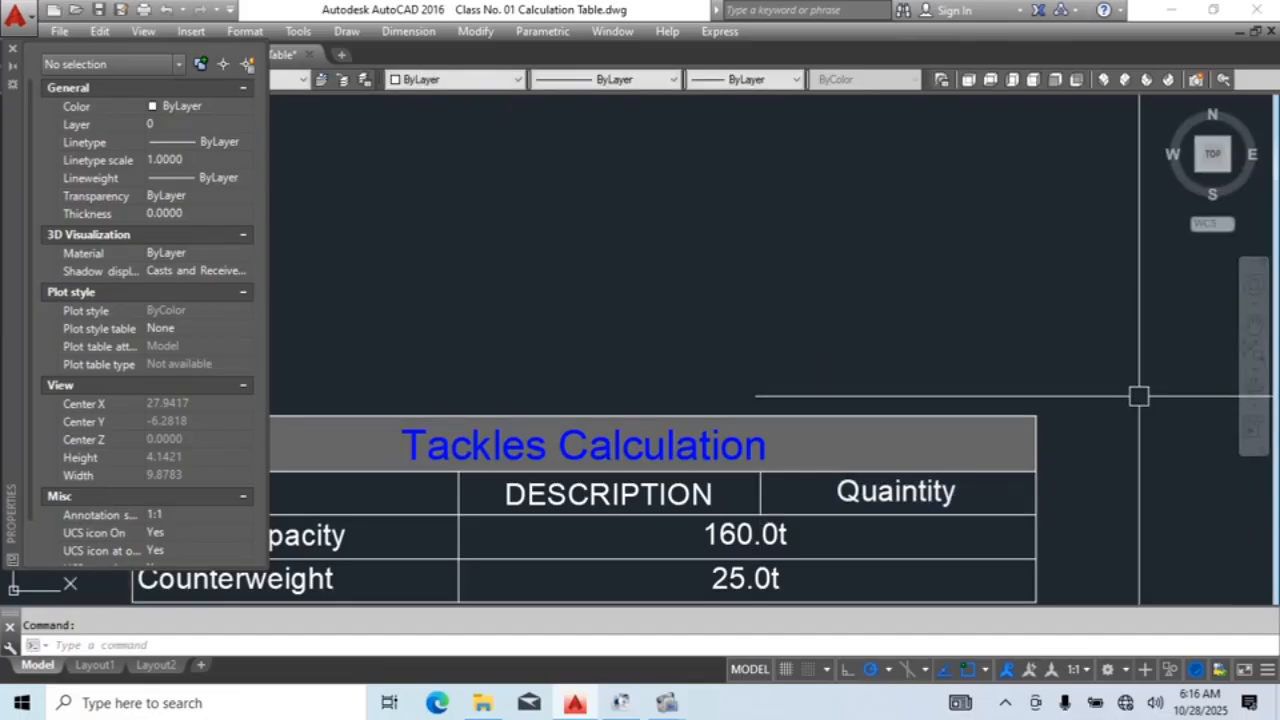
scroll(930, 500, up, 4)
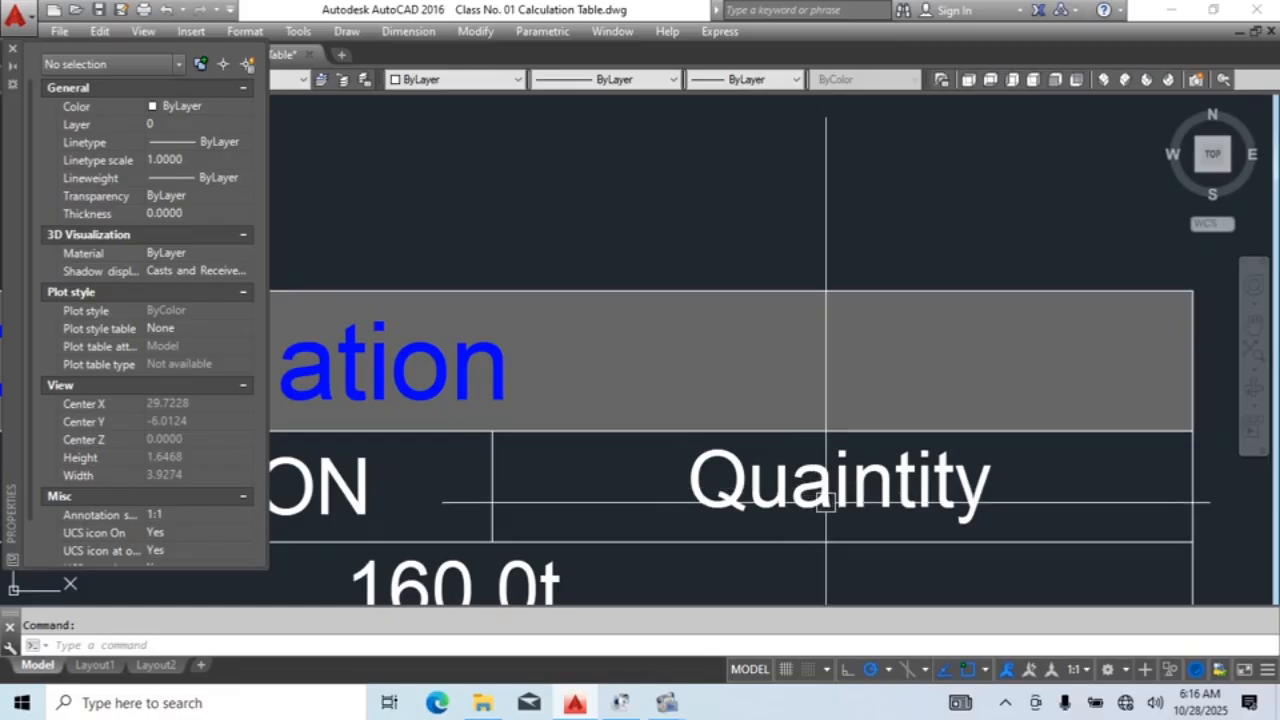
double_click(810, 490)
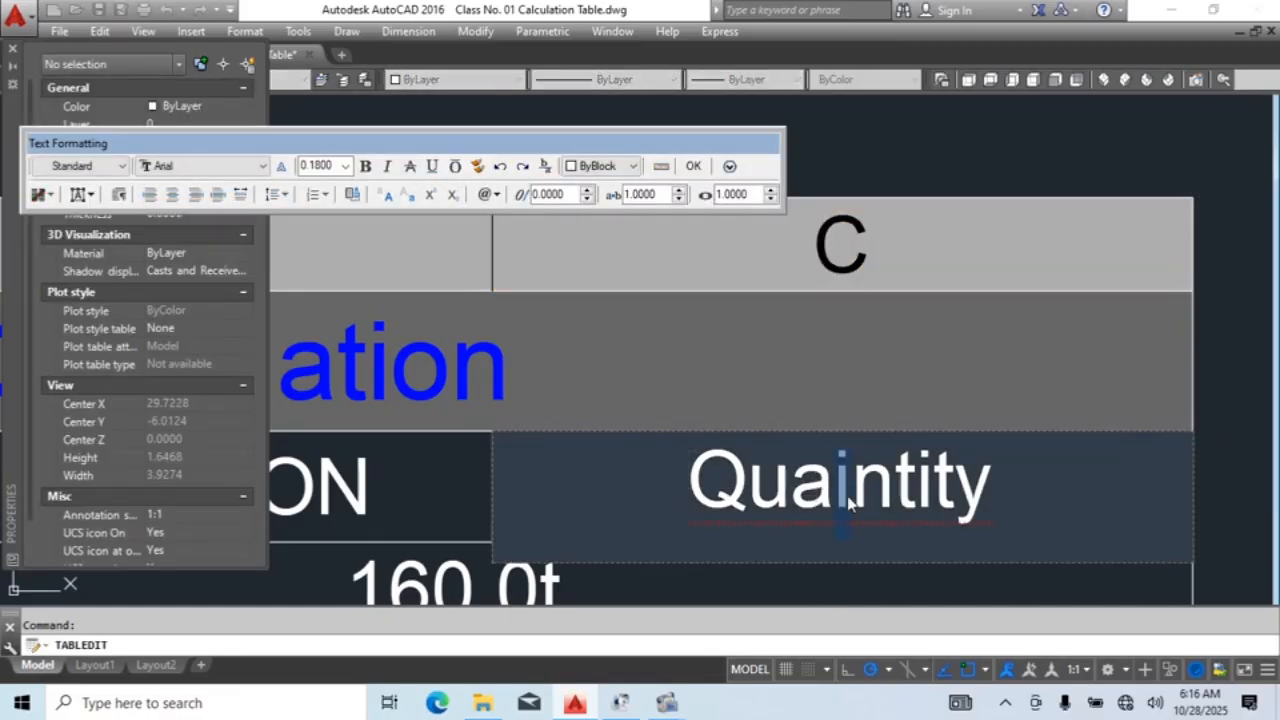
key(BackSpace)
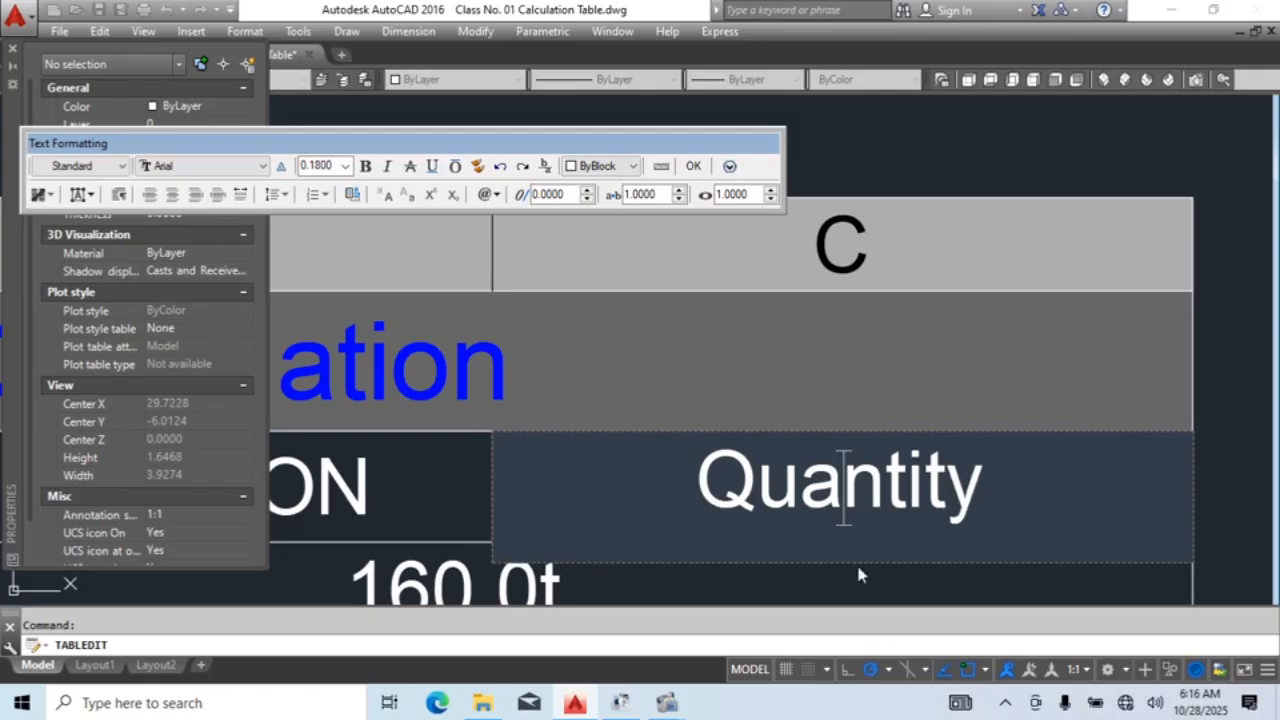
click(937, 588)
scroll(945, 580, down, 6)
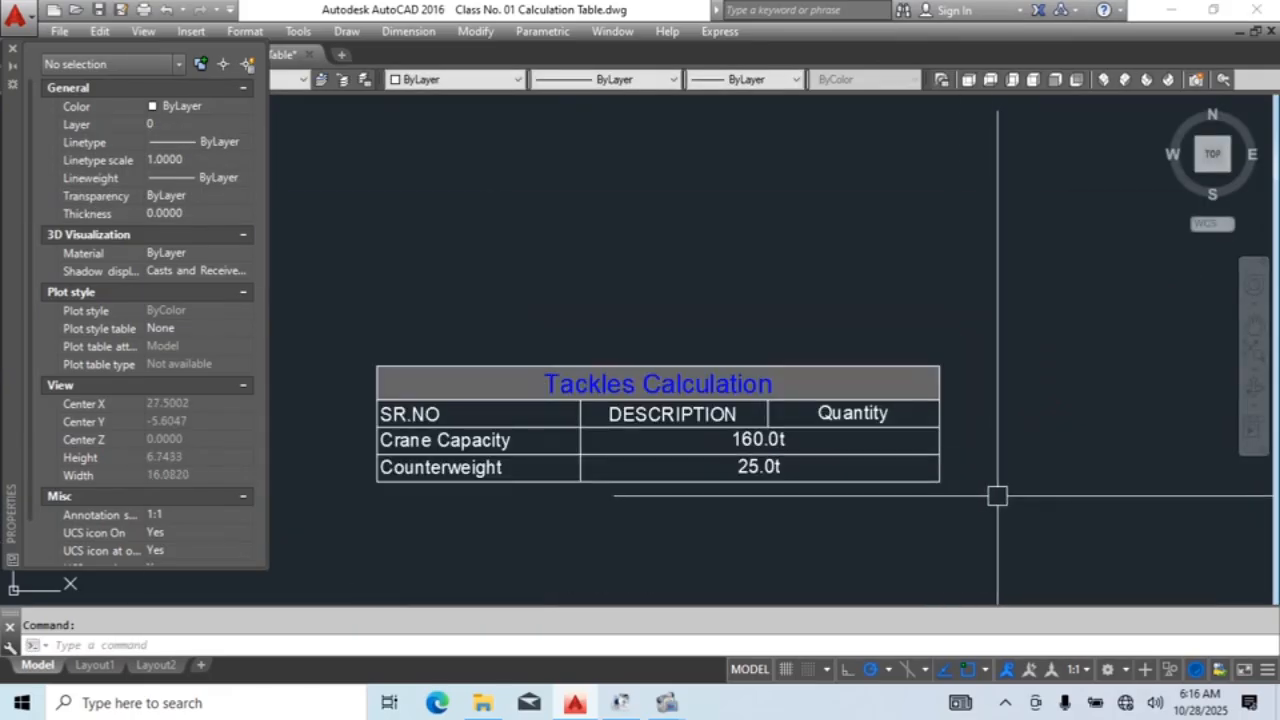
Step: Replace the "Quantity" header text in row 2 with "No's"
scroll(940, 490, up, 3)
middle_drag(903, 466, 950, 477)
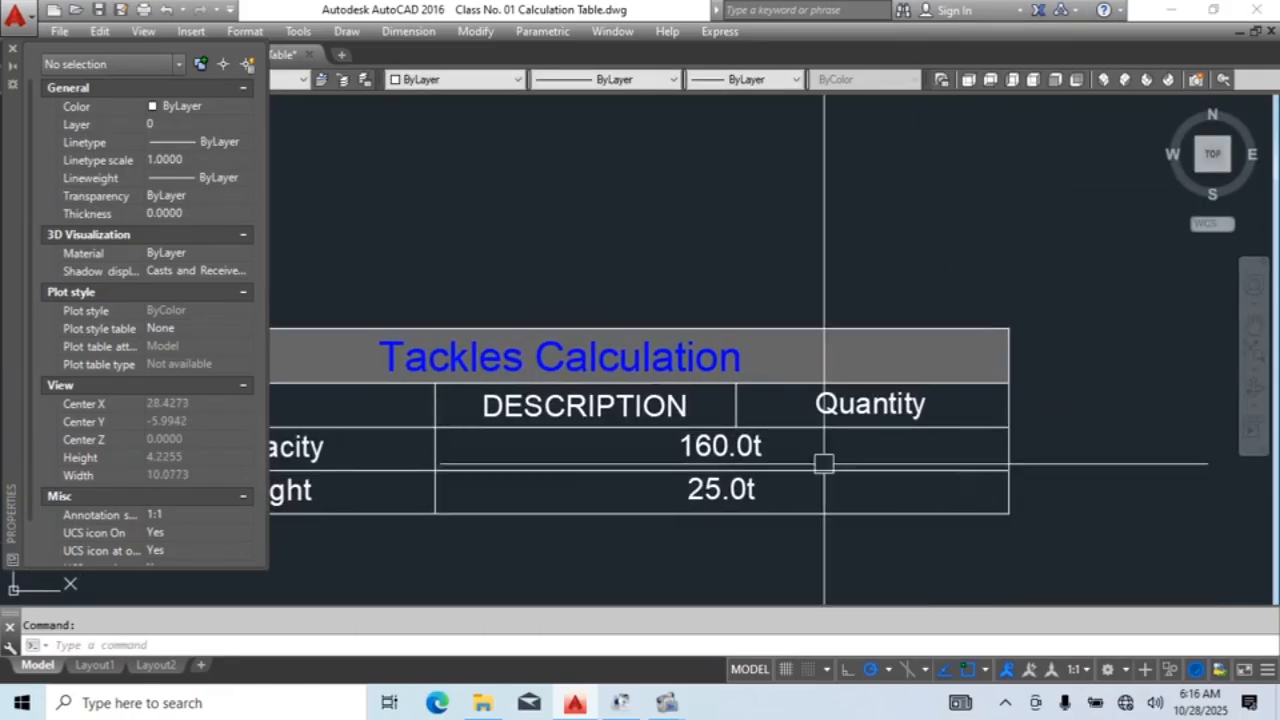
scroll(903, 400, up, 3)
click(939, 419)
double_click(939, 419)
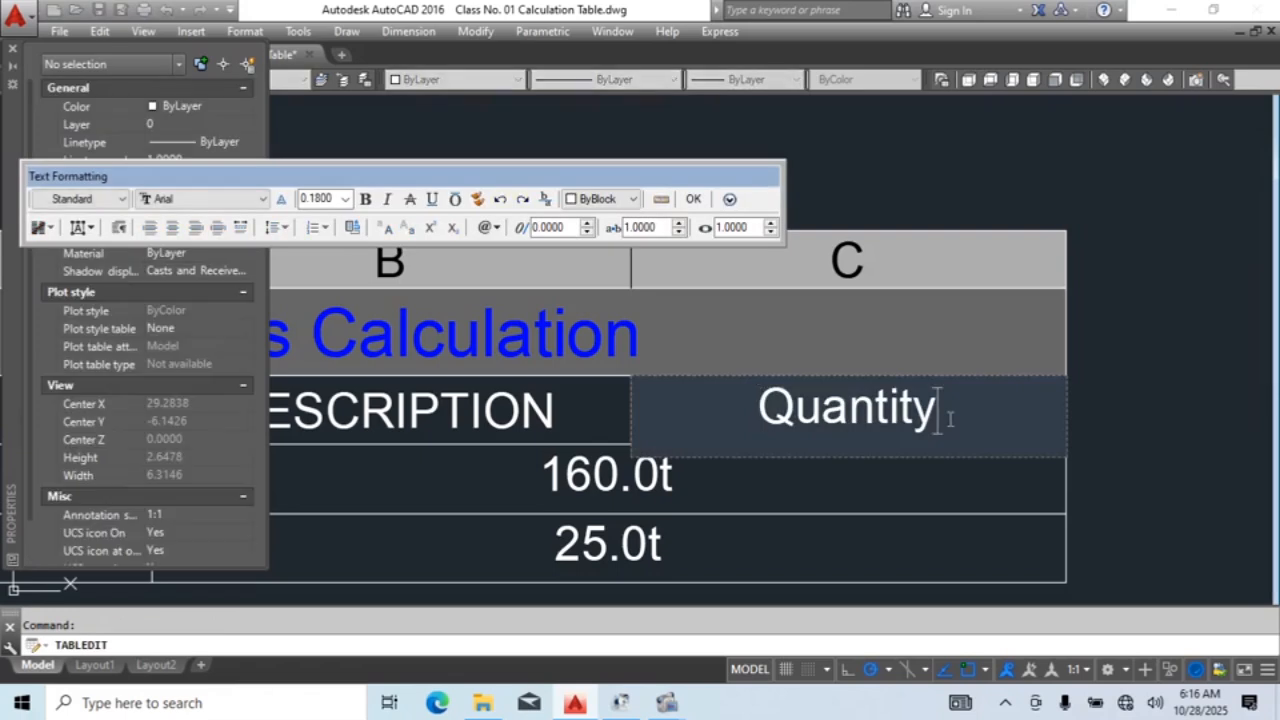
text(No)
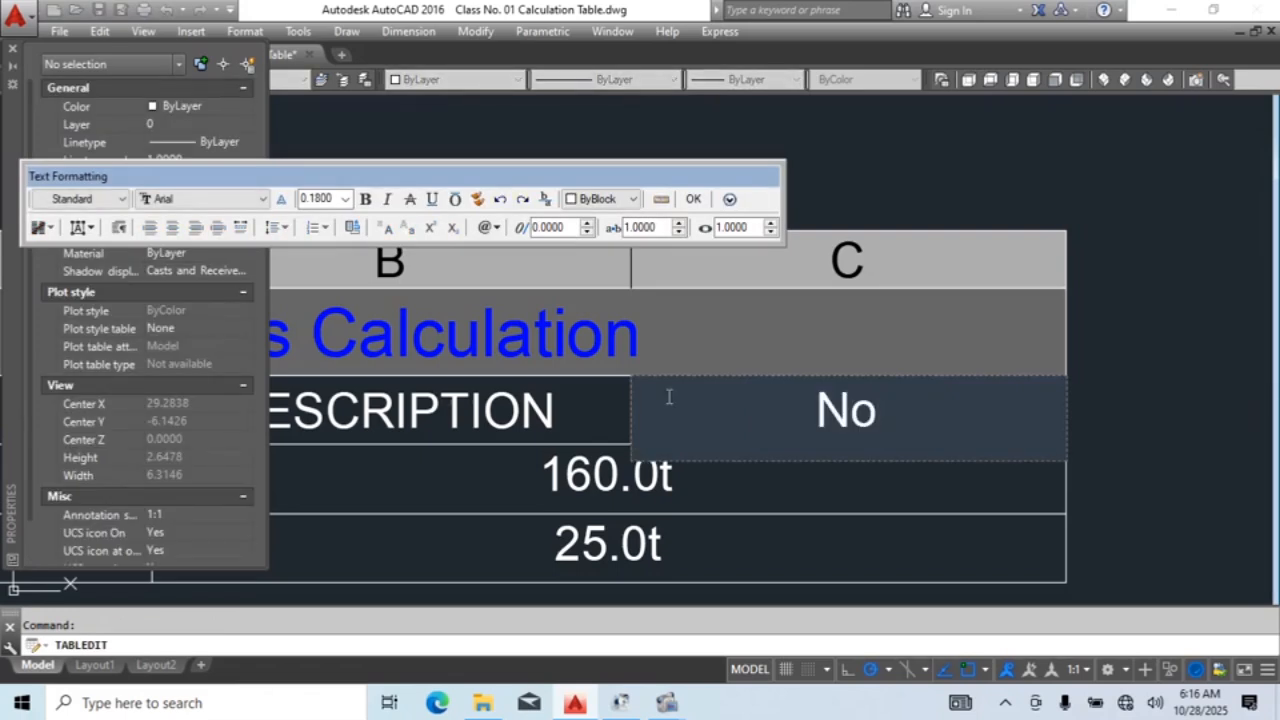
text('s)
click(1143, 400)
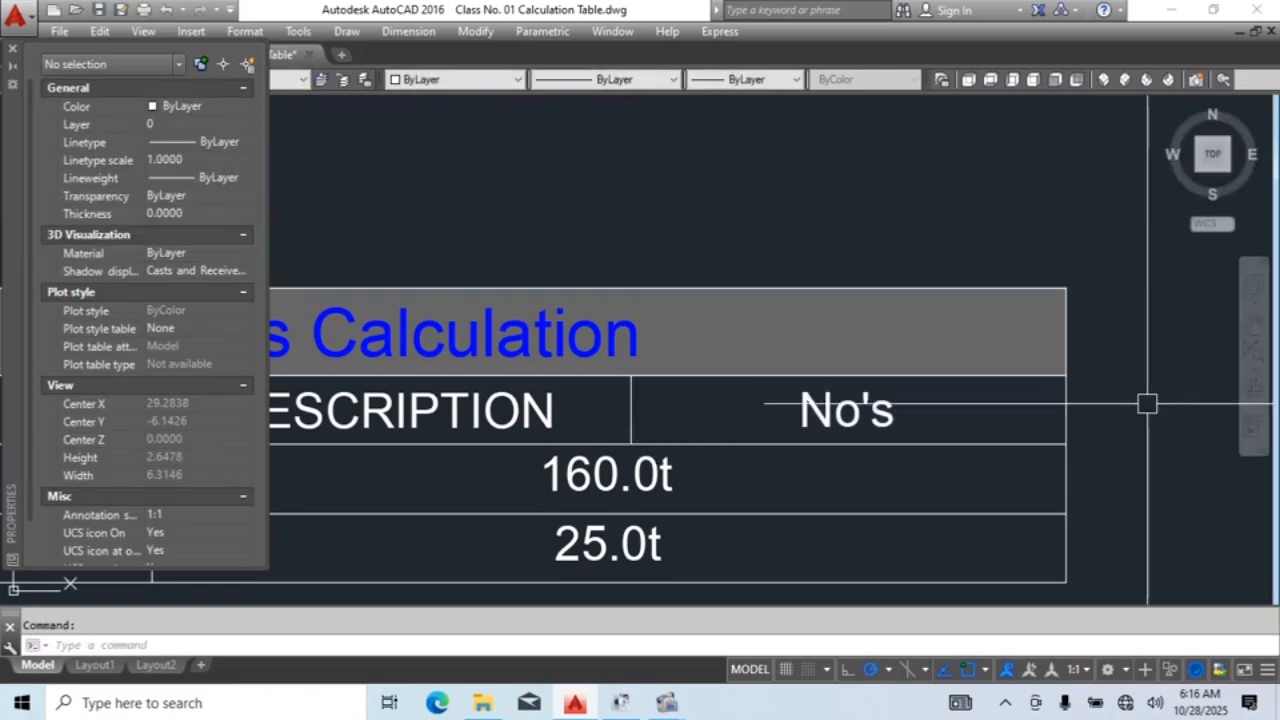
scroll(1143, 400, down, 5)
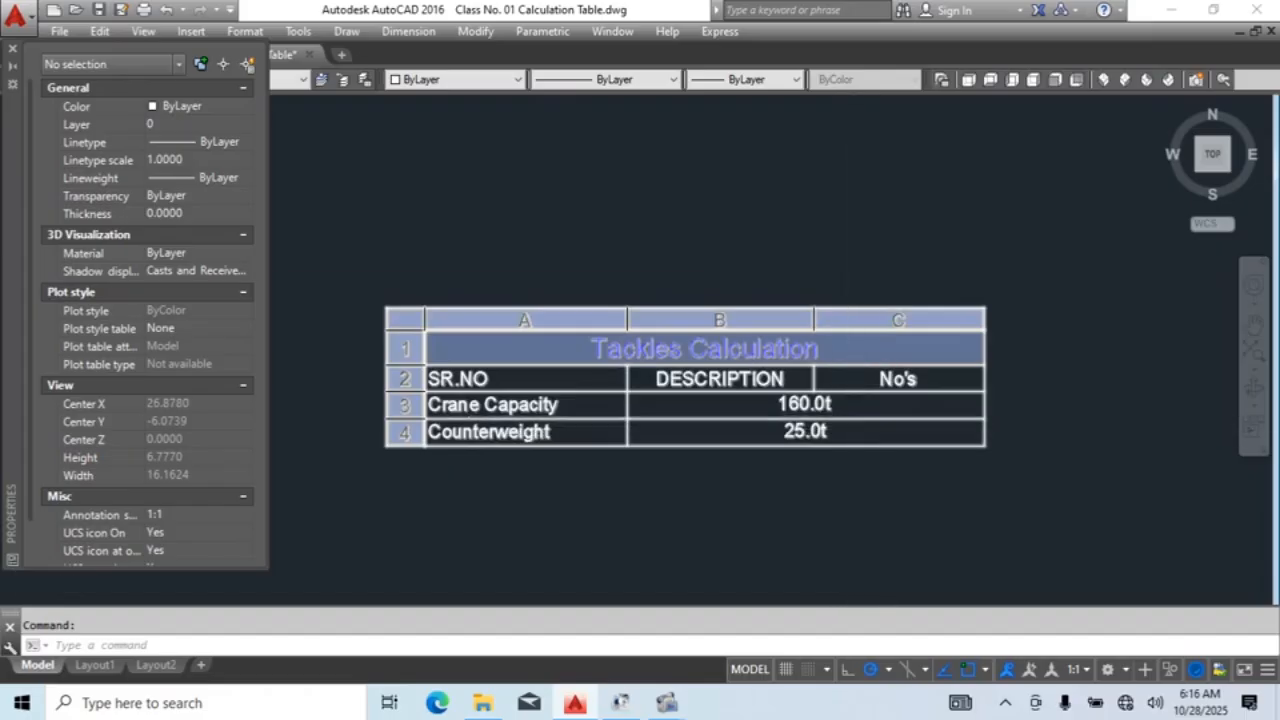
Step: Try to paste the copied DESCRIPTION and No's header cells onto the merged 160.0t cell in row 3
scroll(860, 424, up, 2)
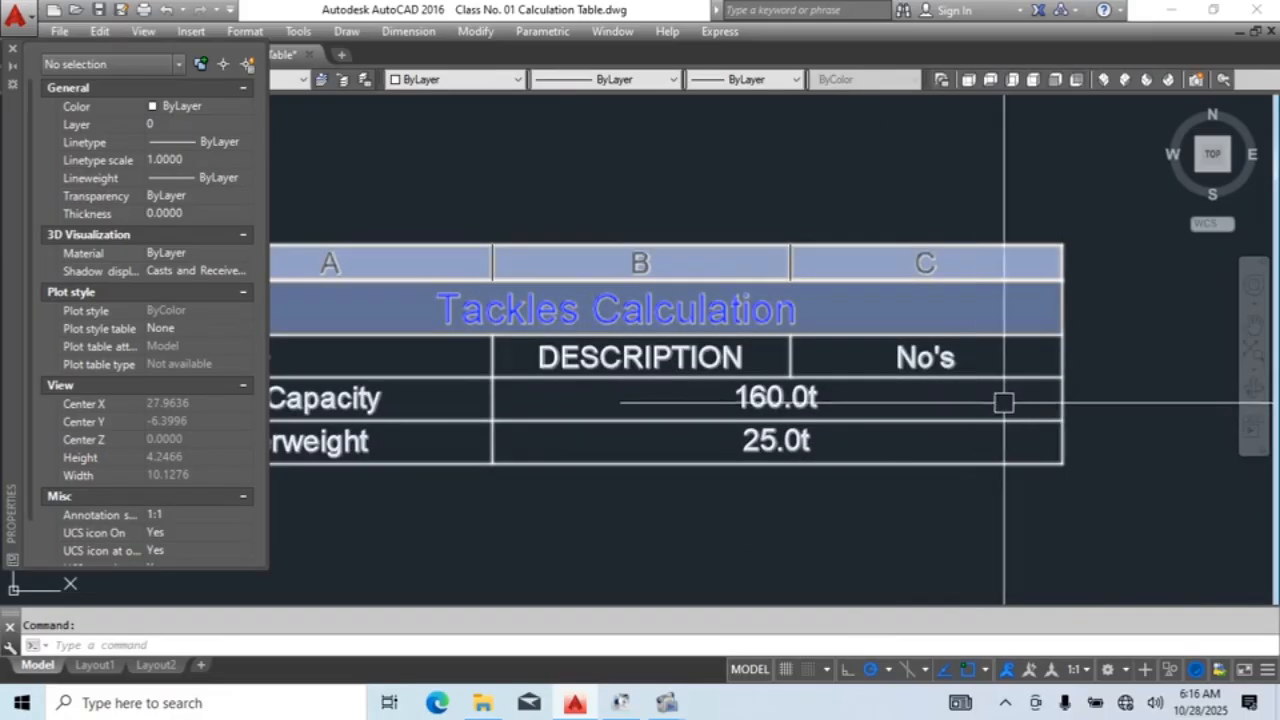
scroll(955, 430, down, 3)
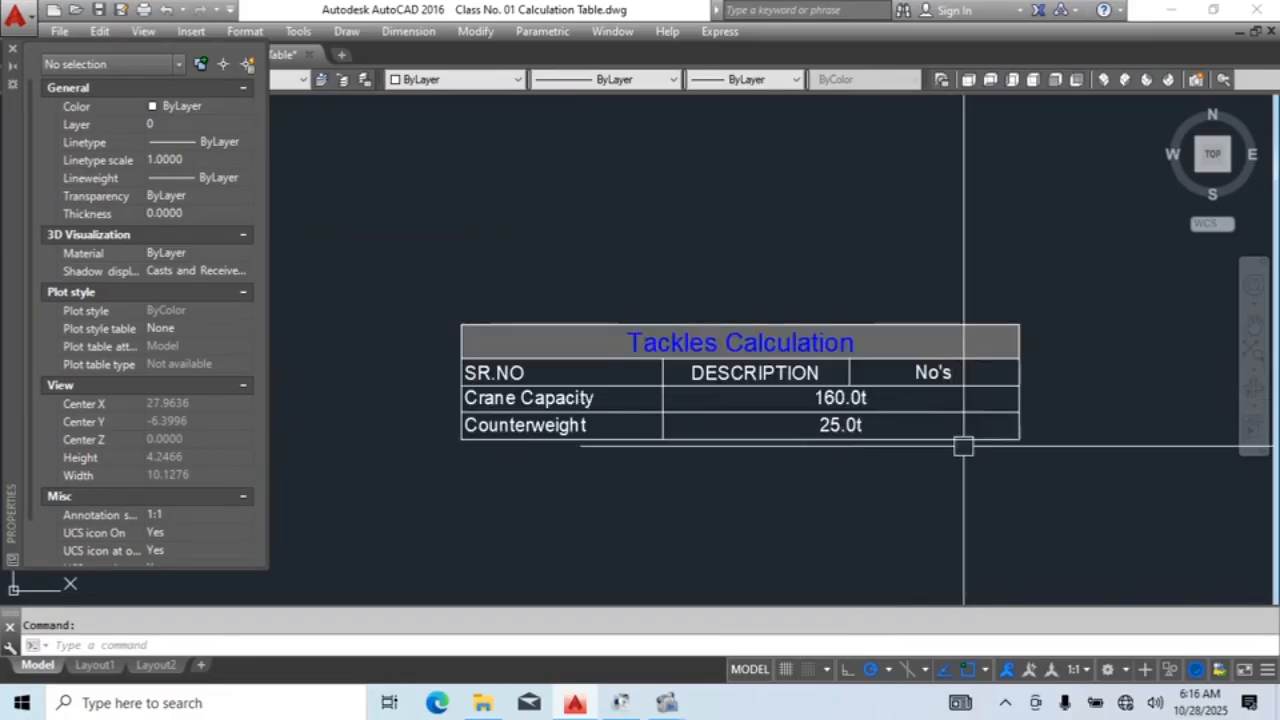
scroll(946, 443, up, 1)
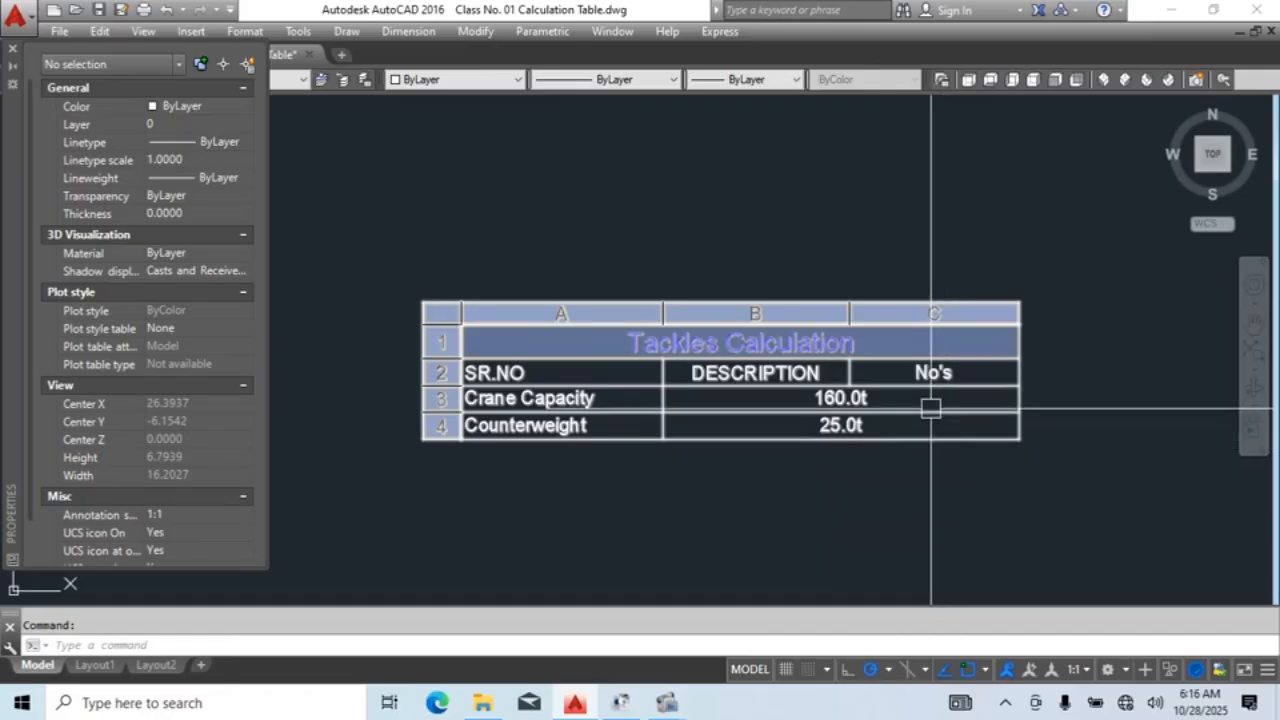
middle_drag(938, 399, 1007, 408)
scroll(1007, 408, up, 2)
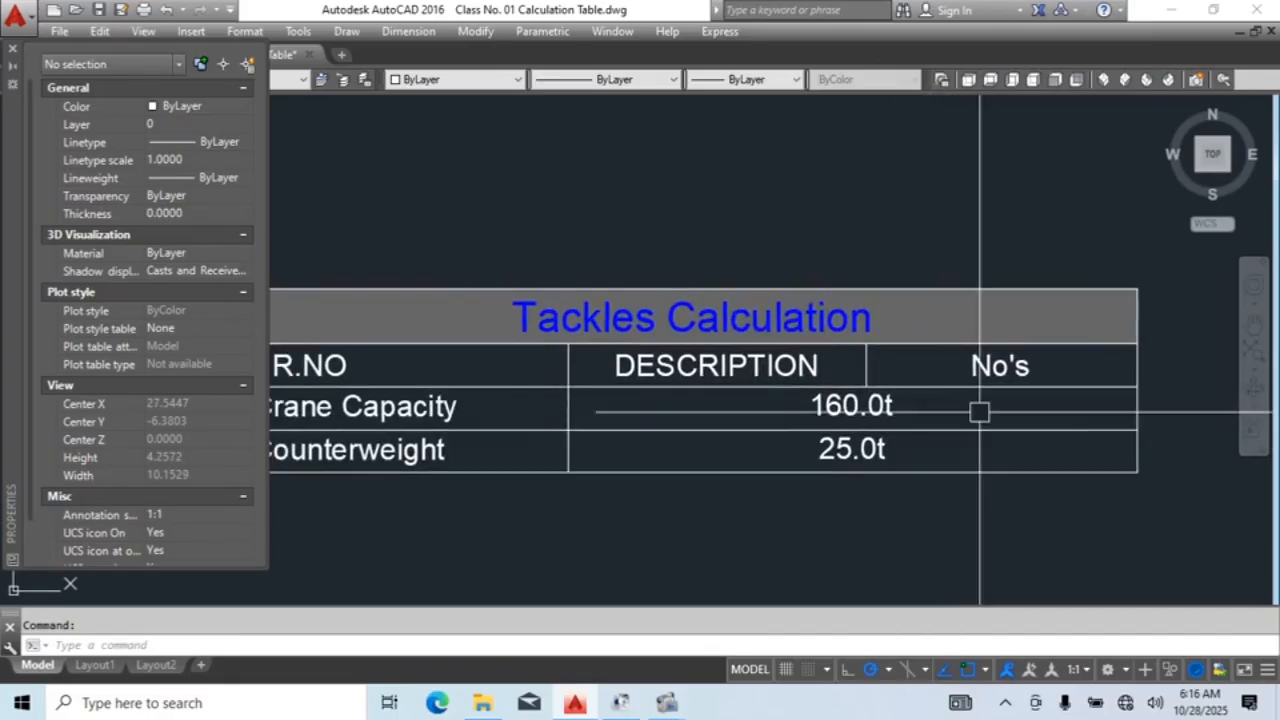
drag(986, 369, 798, 362)
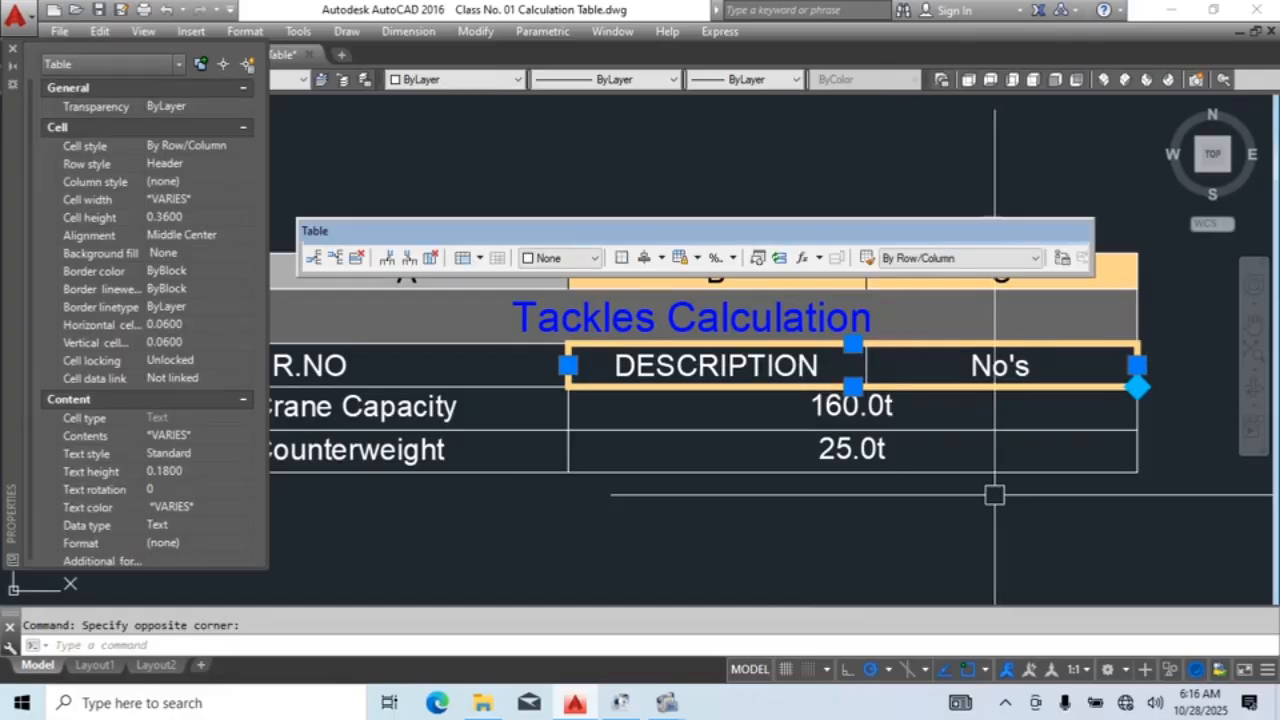
click(971, 403)
key(ctrl+v)
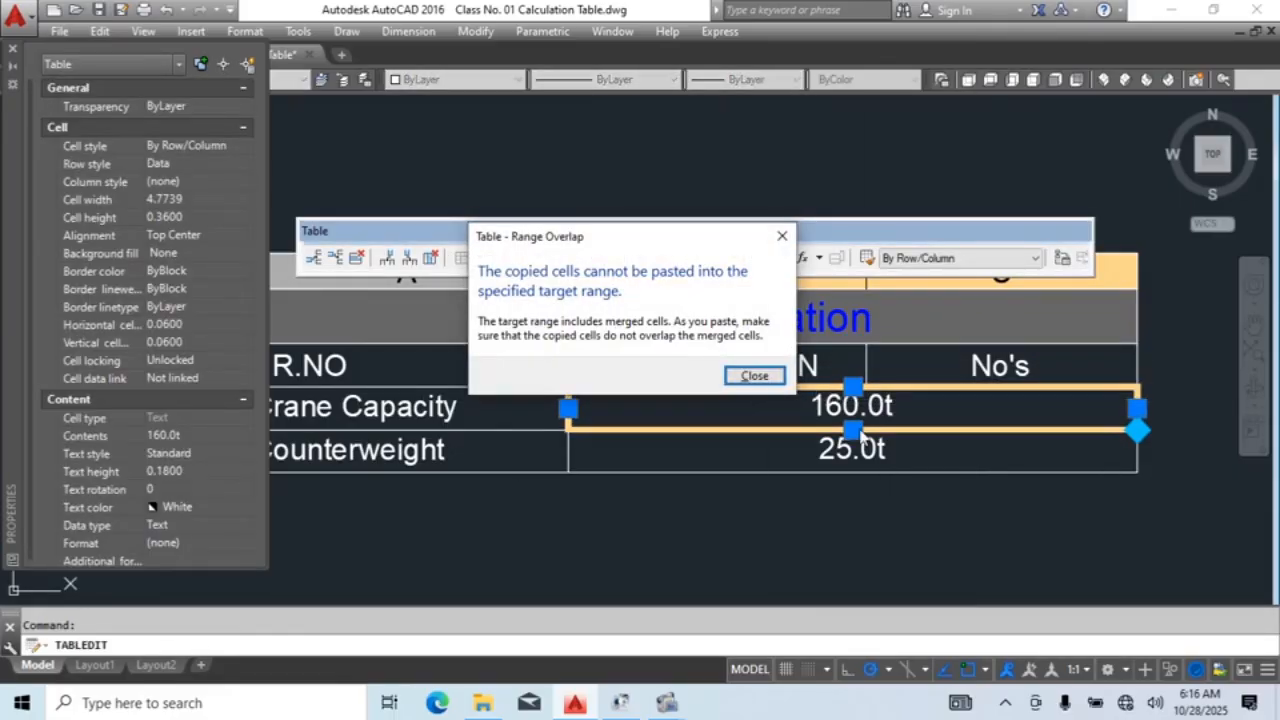
click(754, 374)
key(Escape)
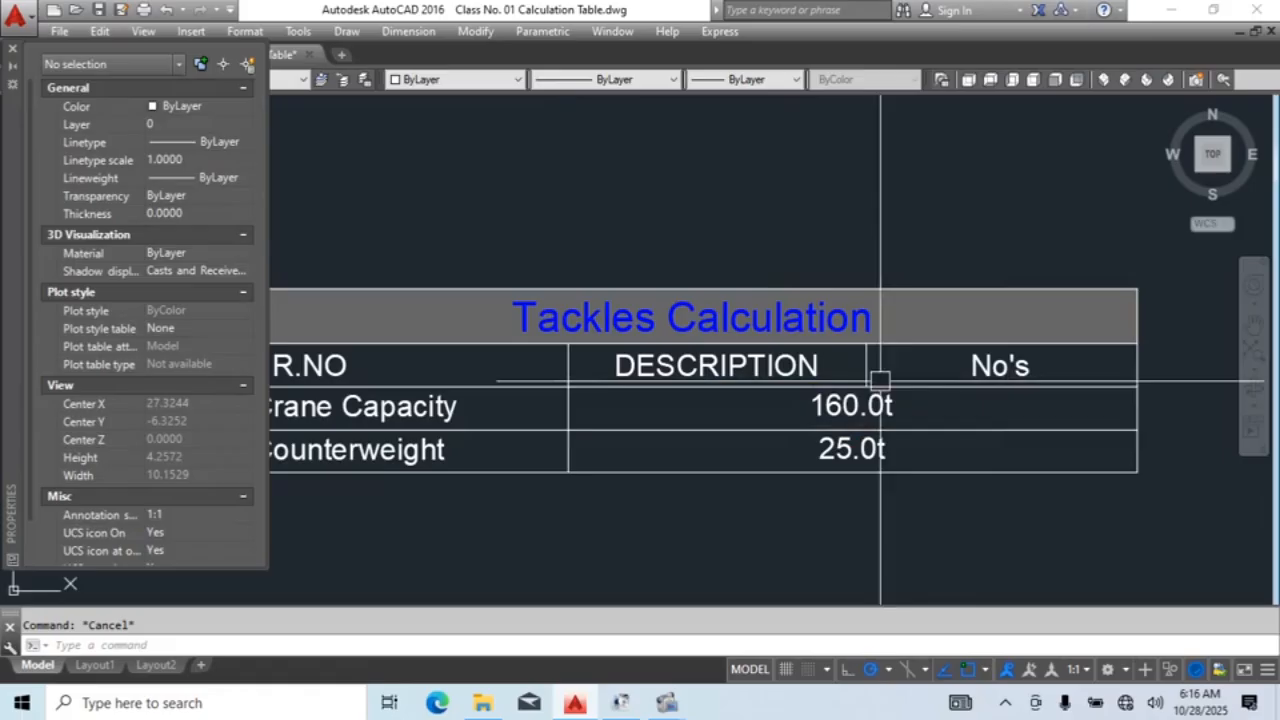
Step: Unmerge the 160.0t and 25.0t cells across columns B and C, and delete all contents of rows 3 and 4
click(974, 403)
right_click(966, 405)
click(1020, 623)
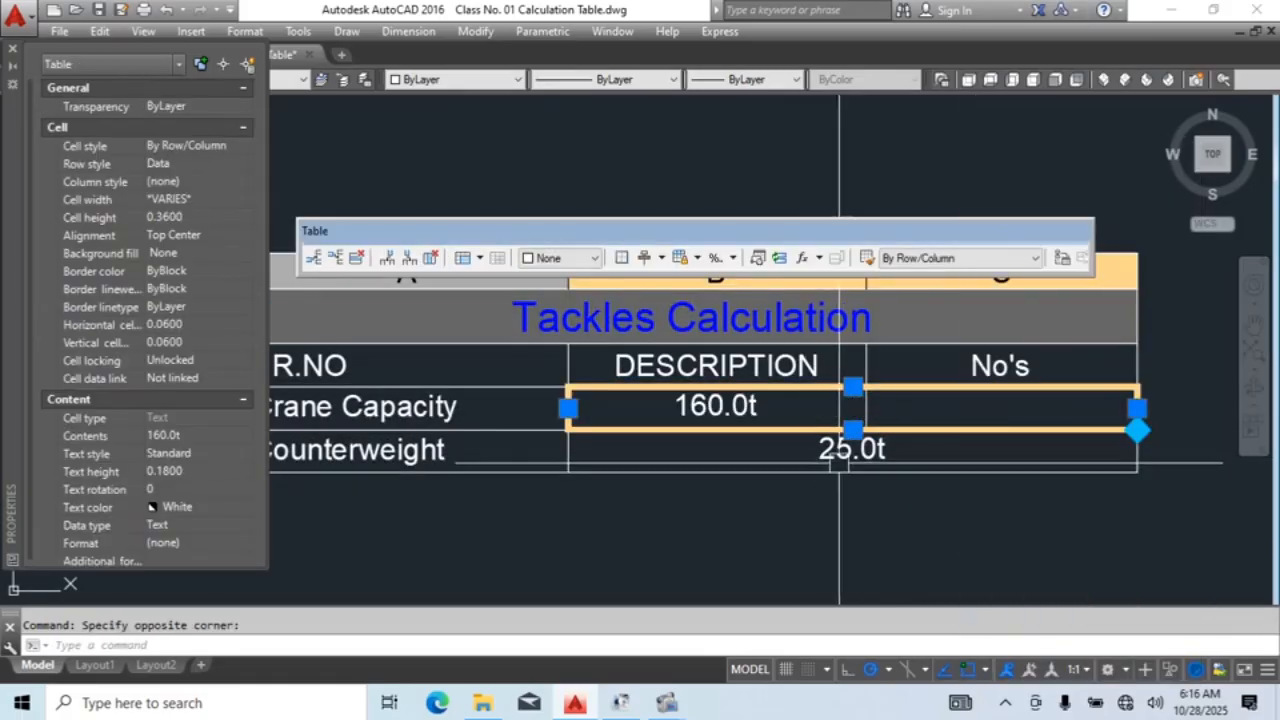
click(824, 452)
right_click(824, 452)
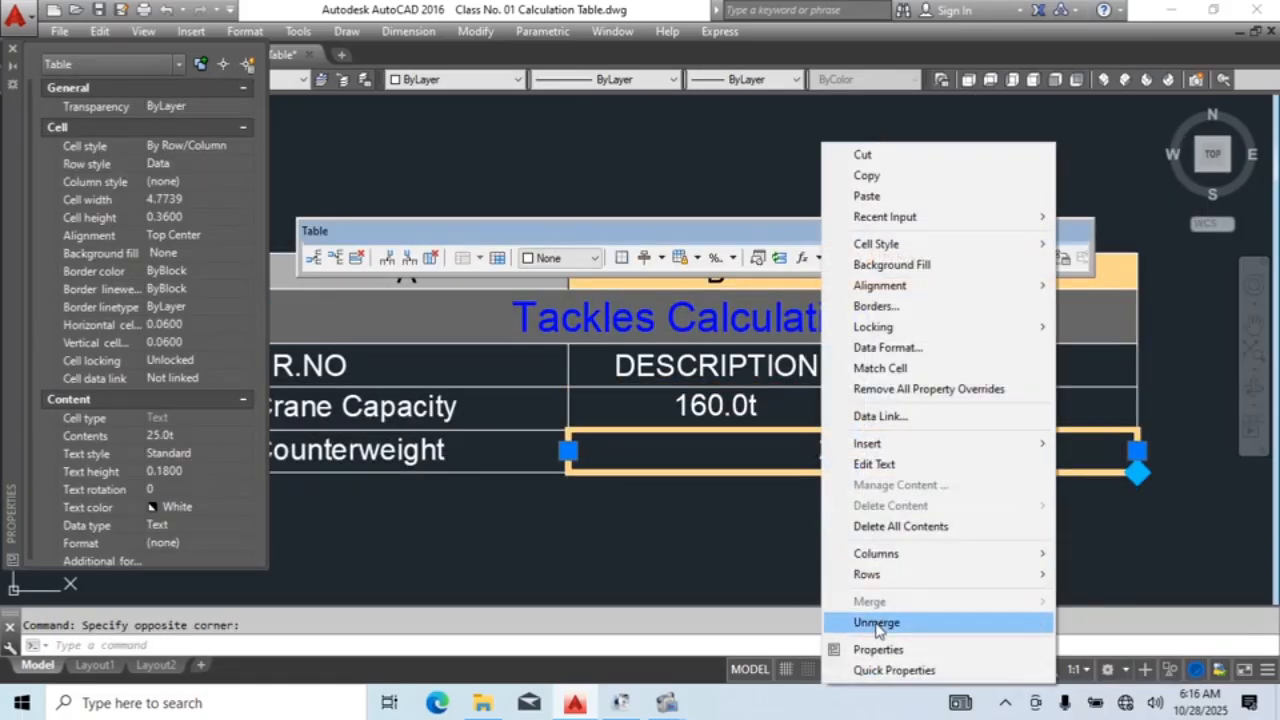
click(876, 622)
scroll(968, 450, down, 2)
key(Escape)
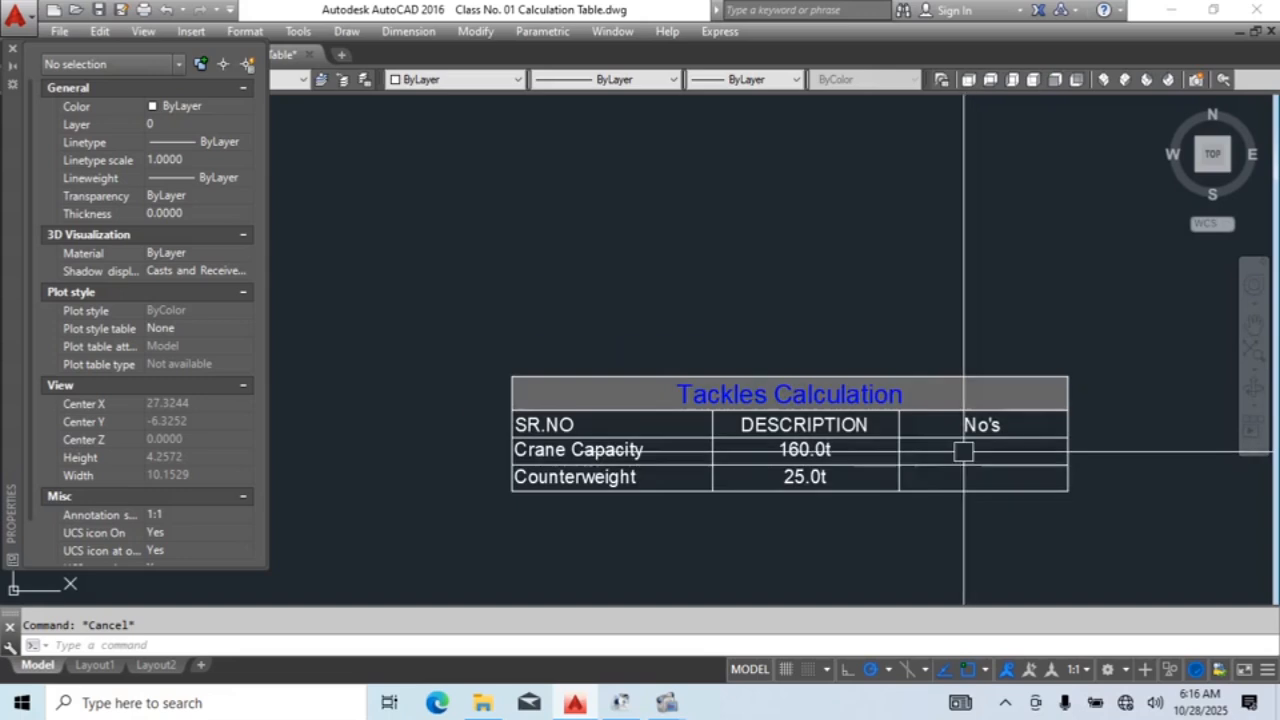
drag(966, 450, 515, 470)
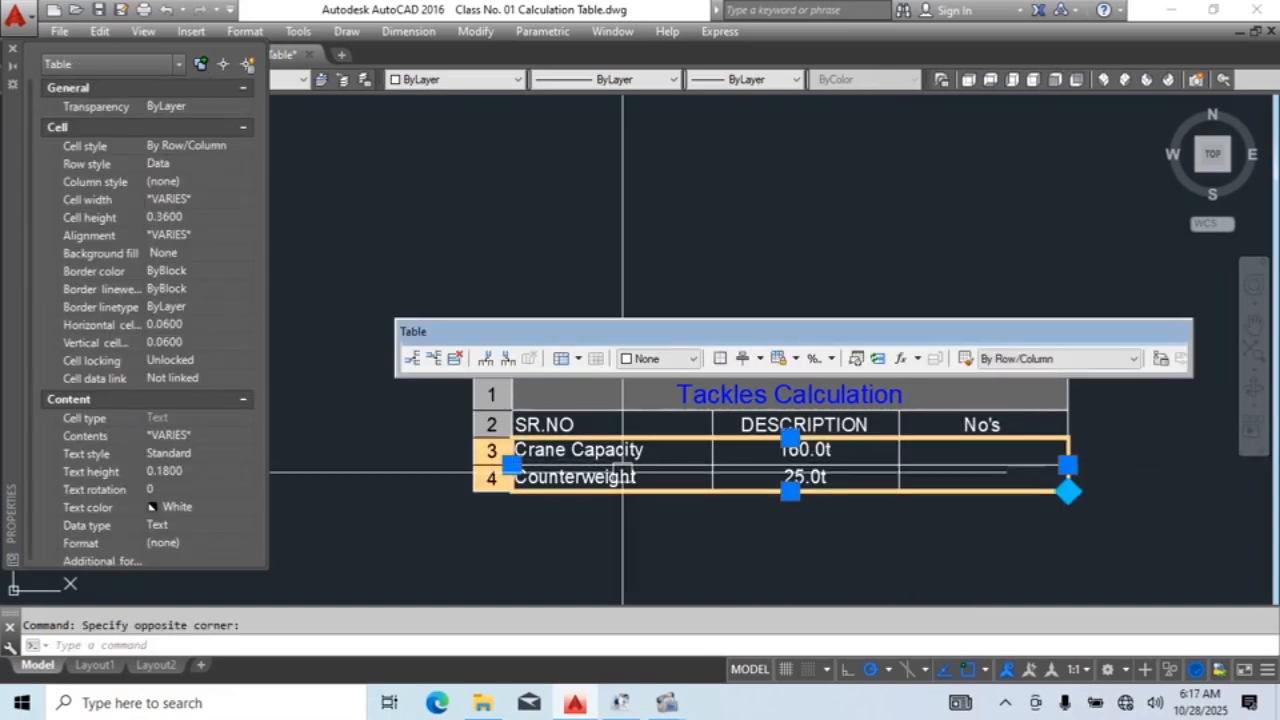
key(Delete)
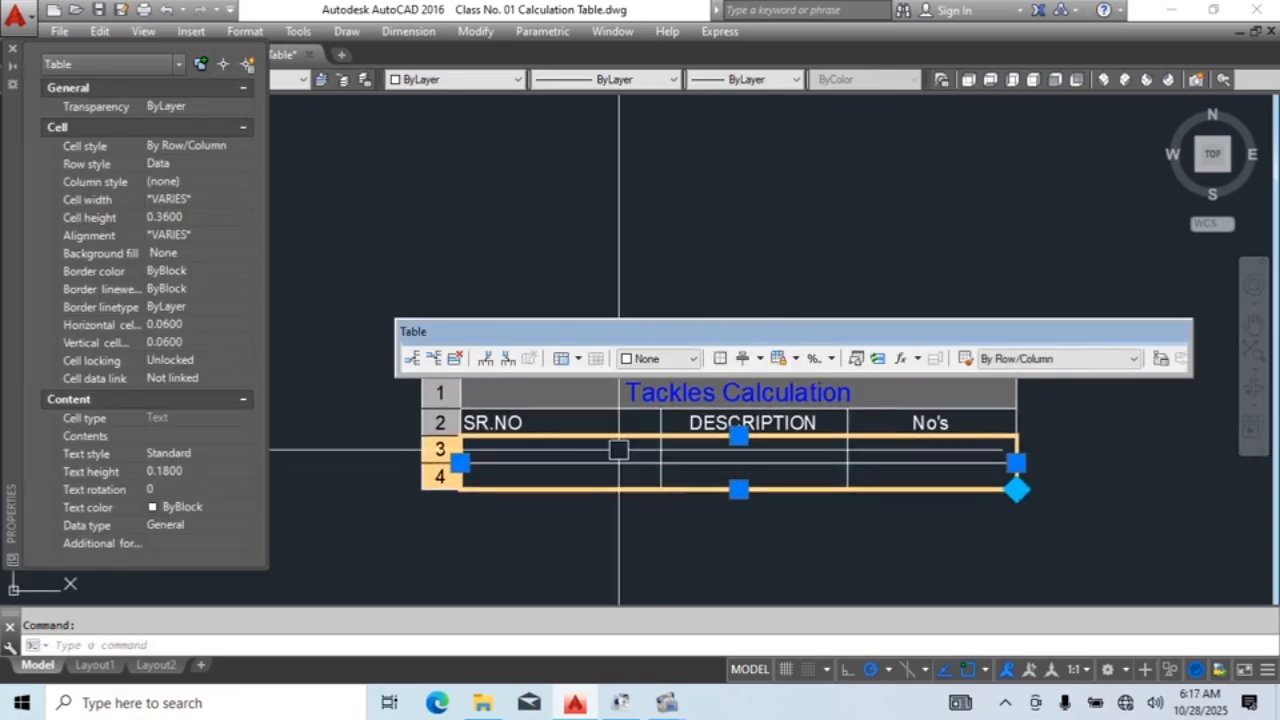
Step: Narrow the SR.NO column to about 0.92 so it fits closely around its header text
scroll(657, 463, up, 3)
scroll(663, 451, down, 2)
click(724, 490)
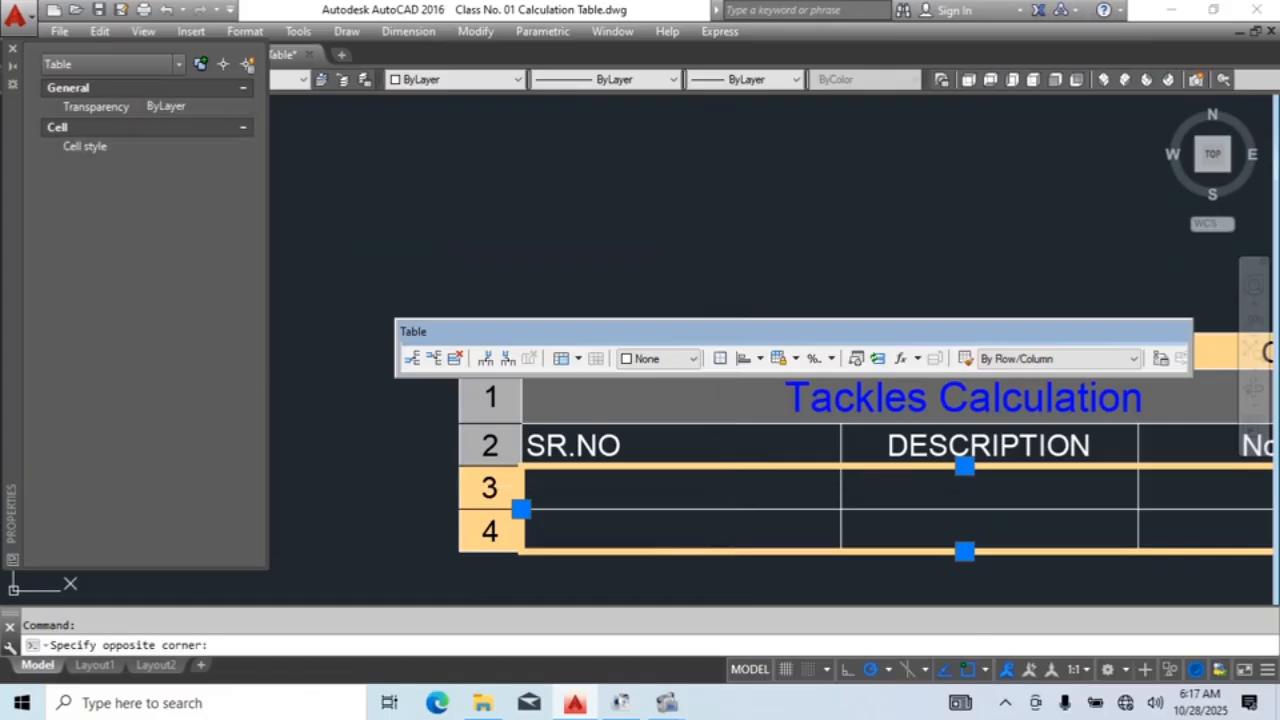
click(841, 487)
click(629, 487)
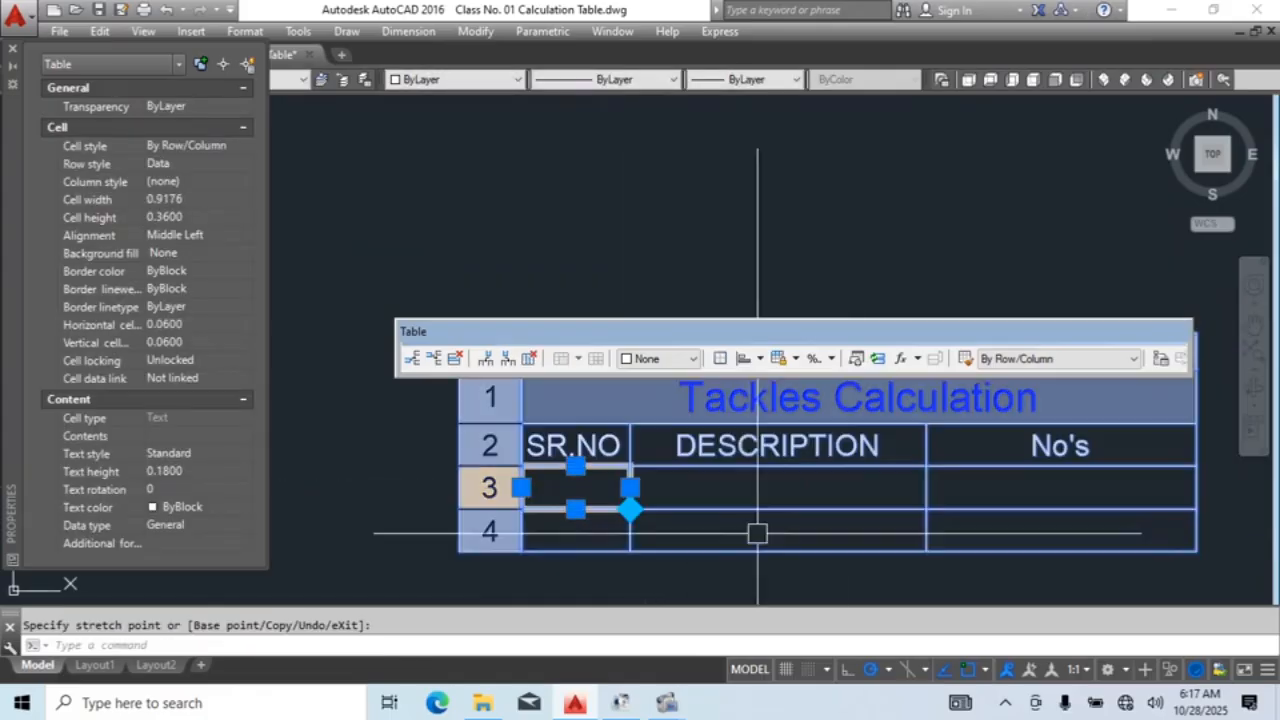
key(Escape)
Step: Widen the DESCRIPTION column slightly by stretching its edge toward the No's column
middle_drag(812, 494, 640, 470)
click(727, 466)
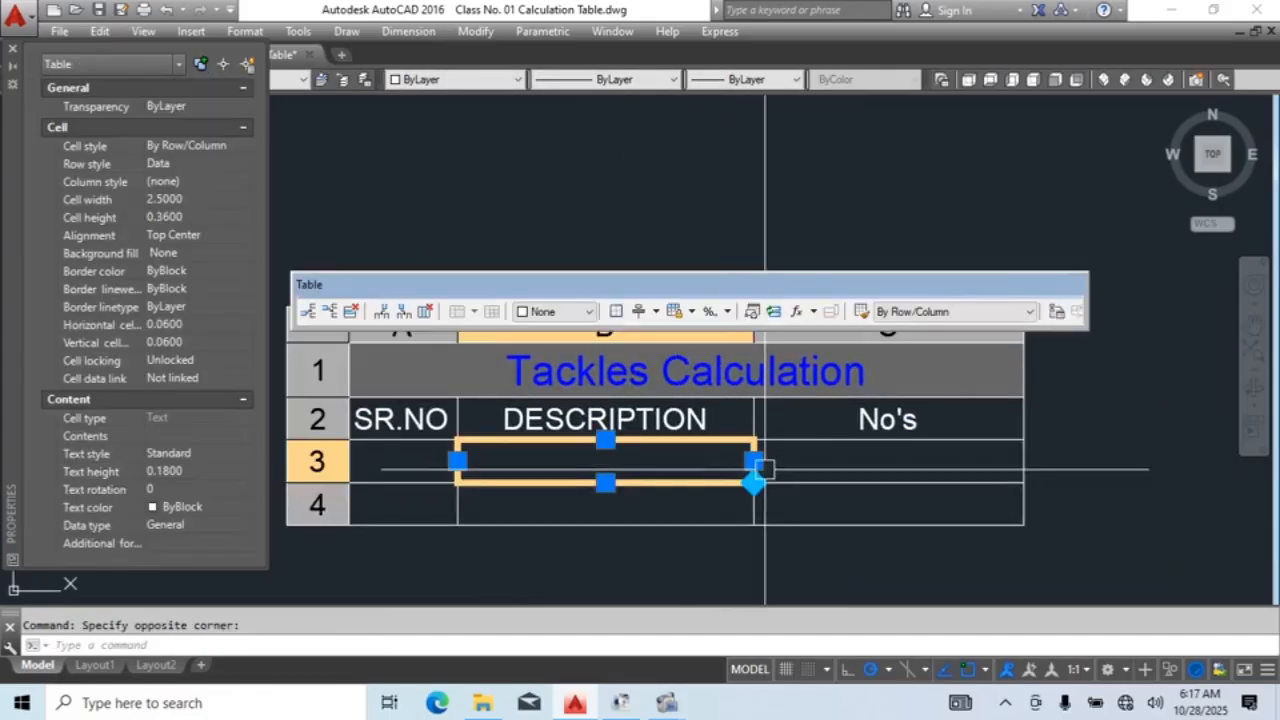
click(754, 461)
click(800, 464)
middle_drag(945, 523, 762, 494)
key(Escape)
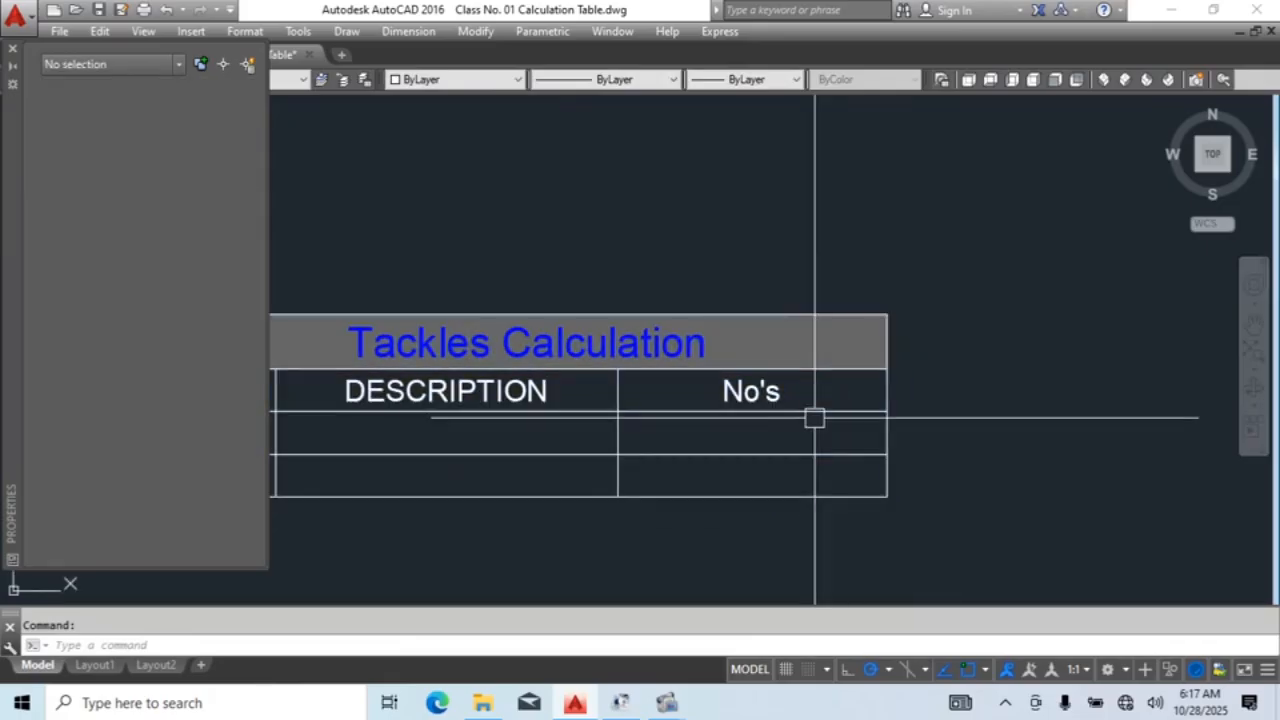
Step: Insert a new column to the right of the No's column in the Tackles Calculation table
click(818, 430)
middle_drag(911, 444, 846, 443)
scroll(868, 381, down, 2)
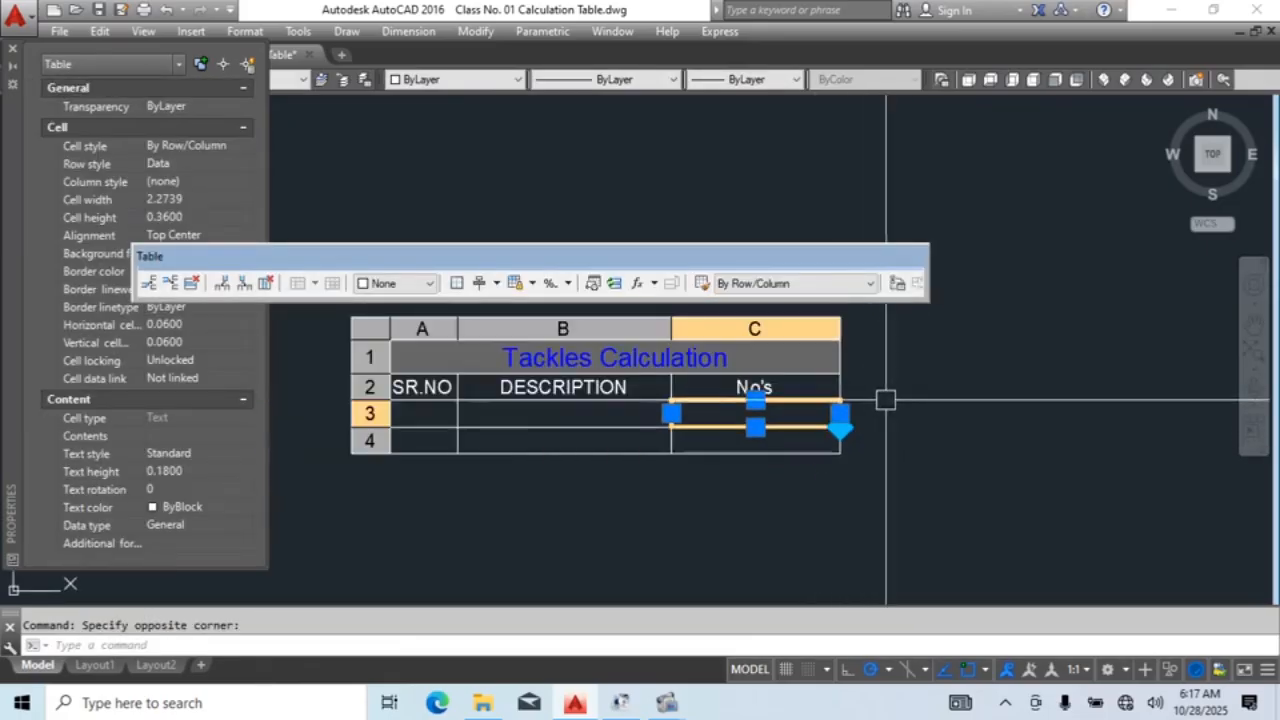
middle_drag(886, 400, 880, 434)
click(804, 358)
right_click(804, 358)
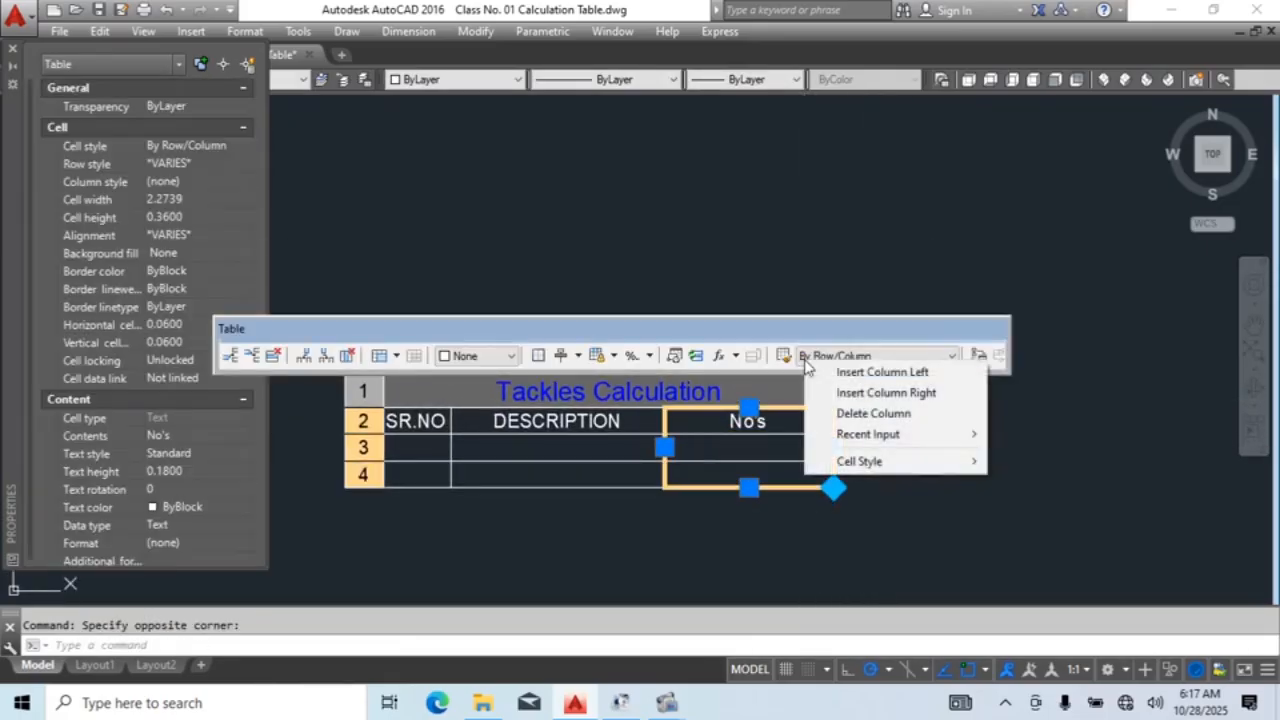
click(905, 394)
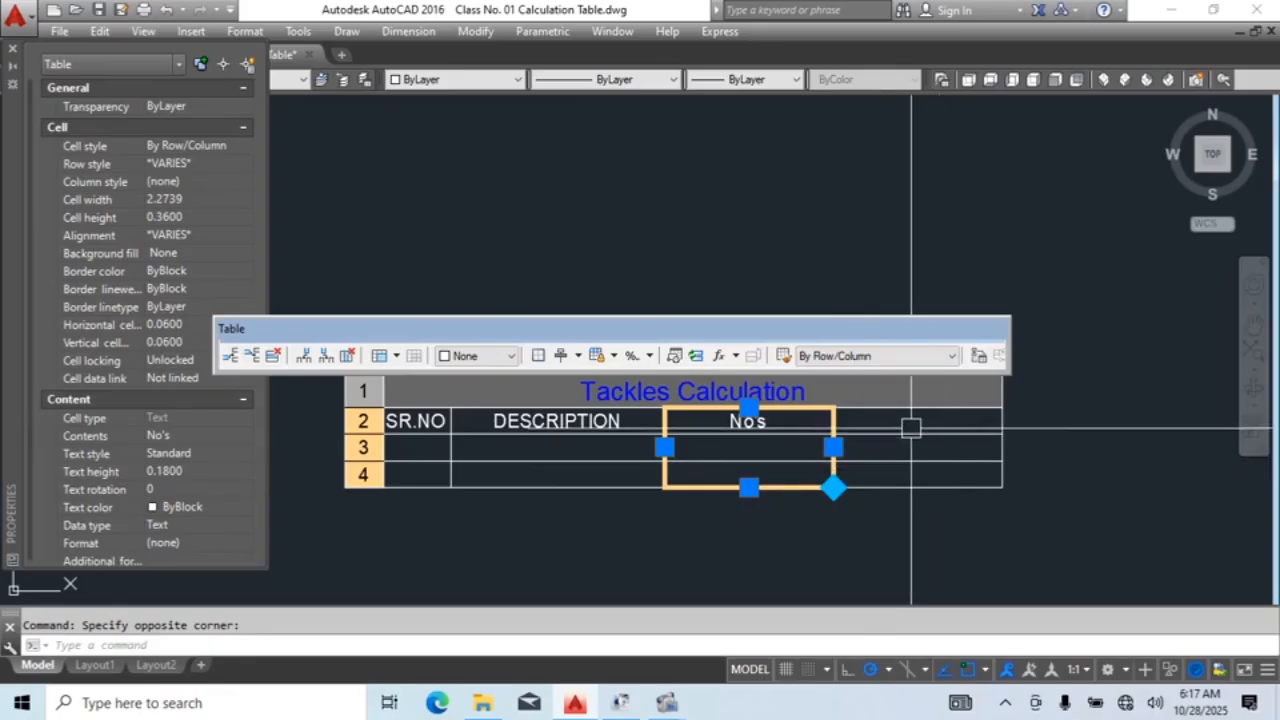
Step: Enter the header Weight/t in row 2 of the empty column D
click(914, 421)
double_click(914, 421)
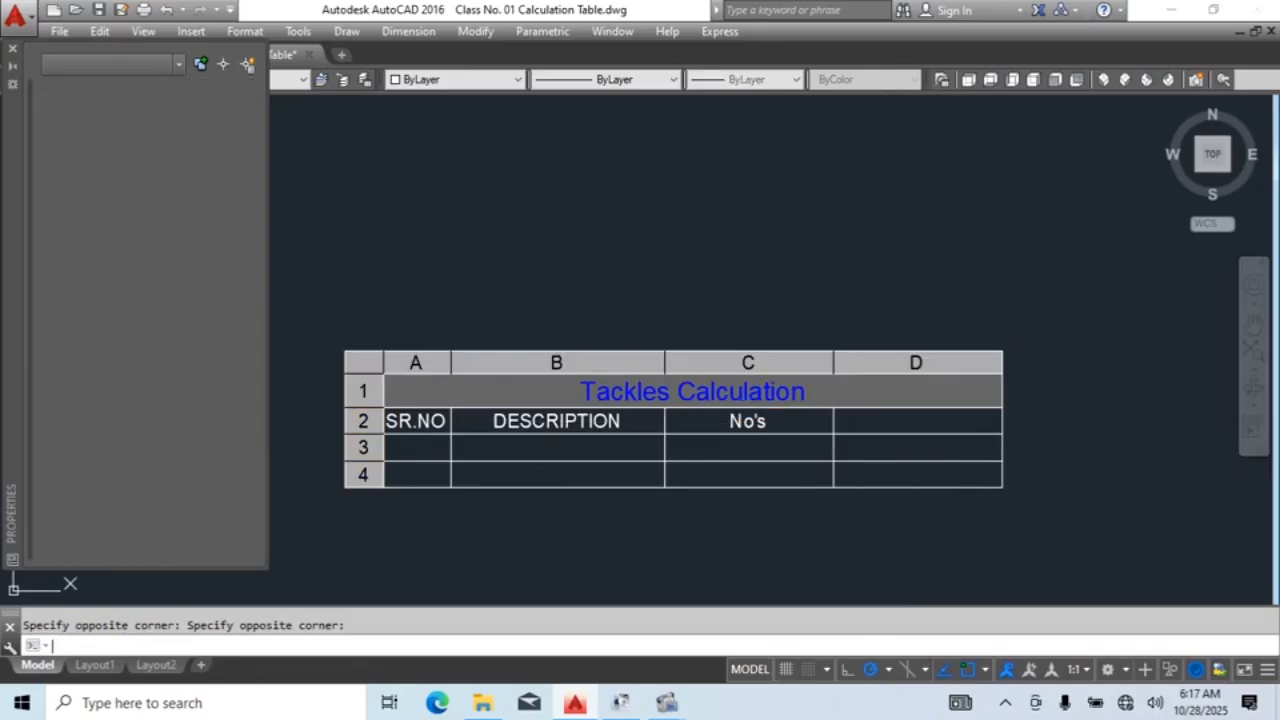
text(Weight/t)
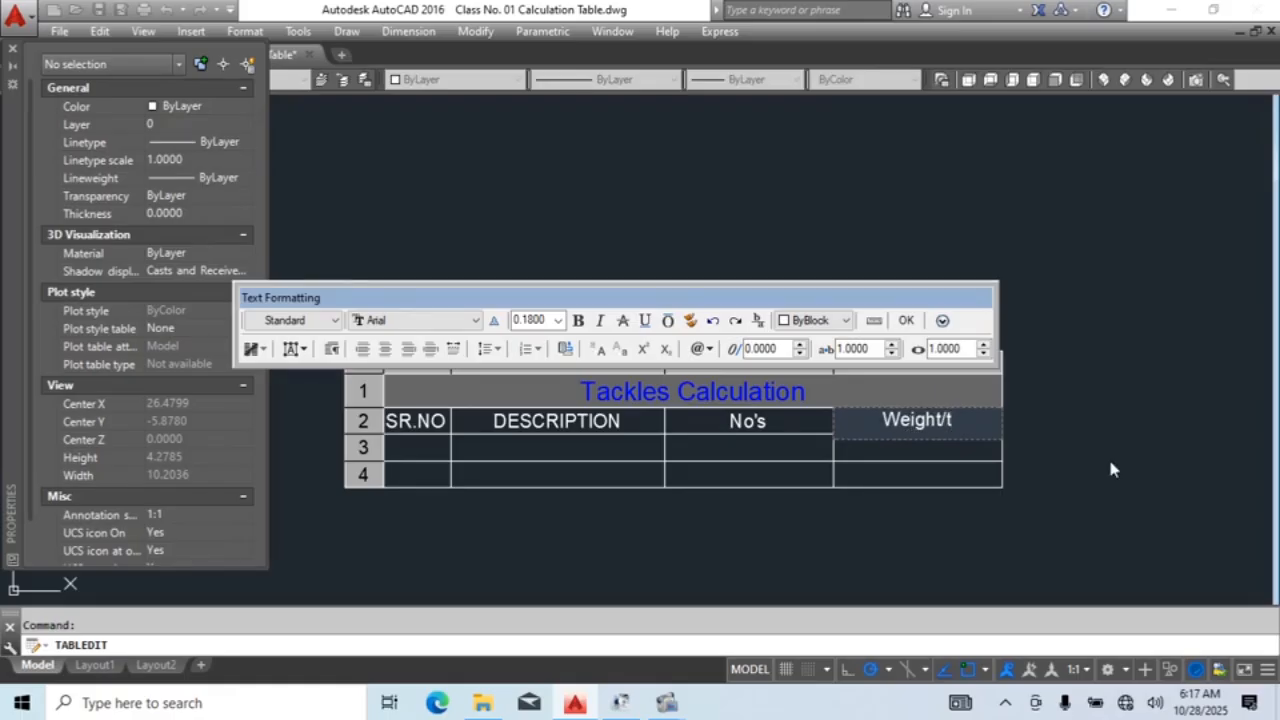
click(1113, 469)
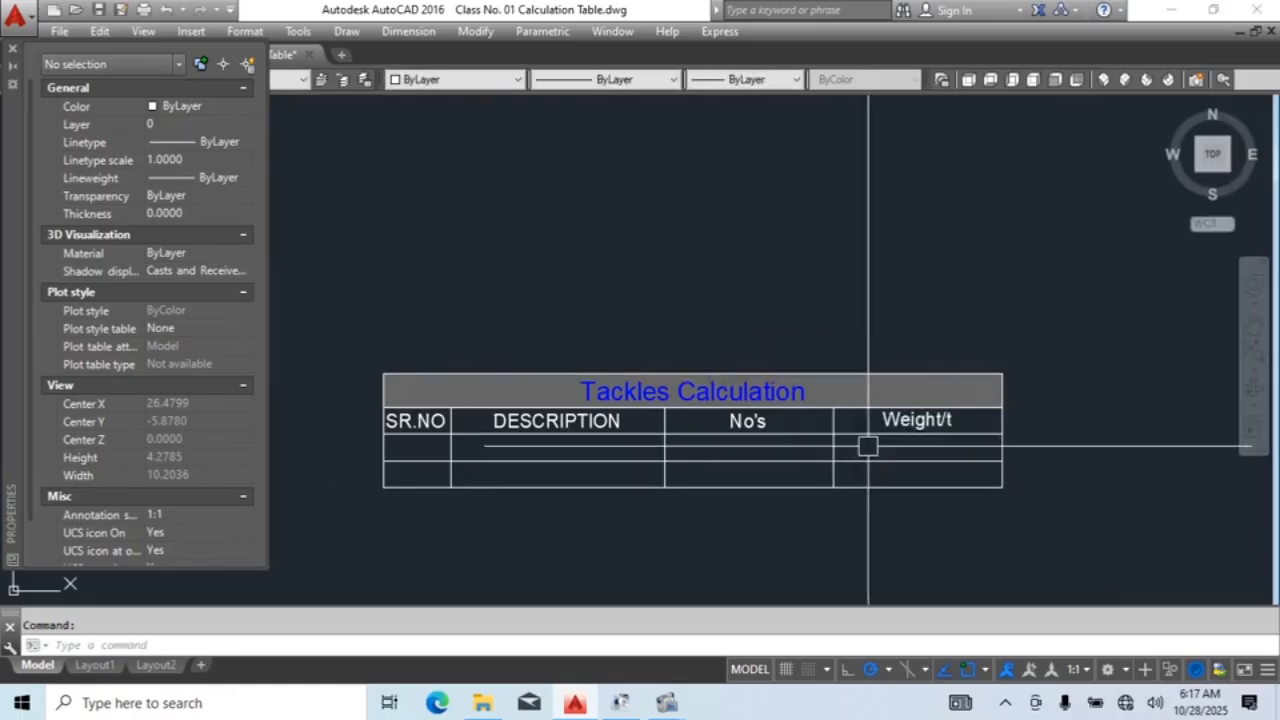
scroll(931, 457, up, 2)
middle_drag(963, 474, 814, 431)
scroll(872, 384, down, 2)
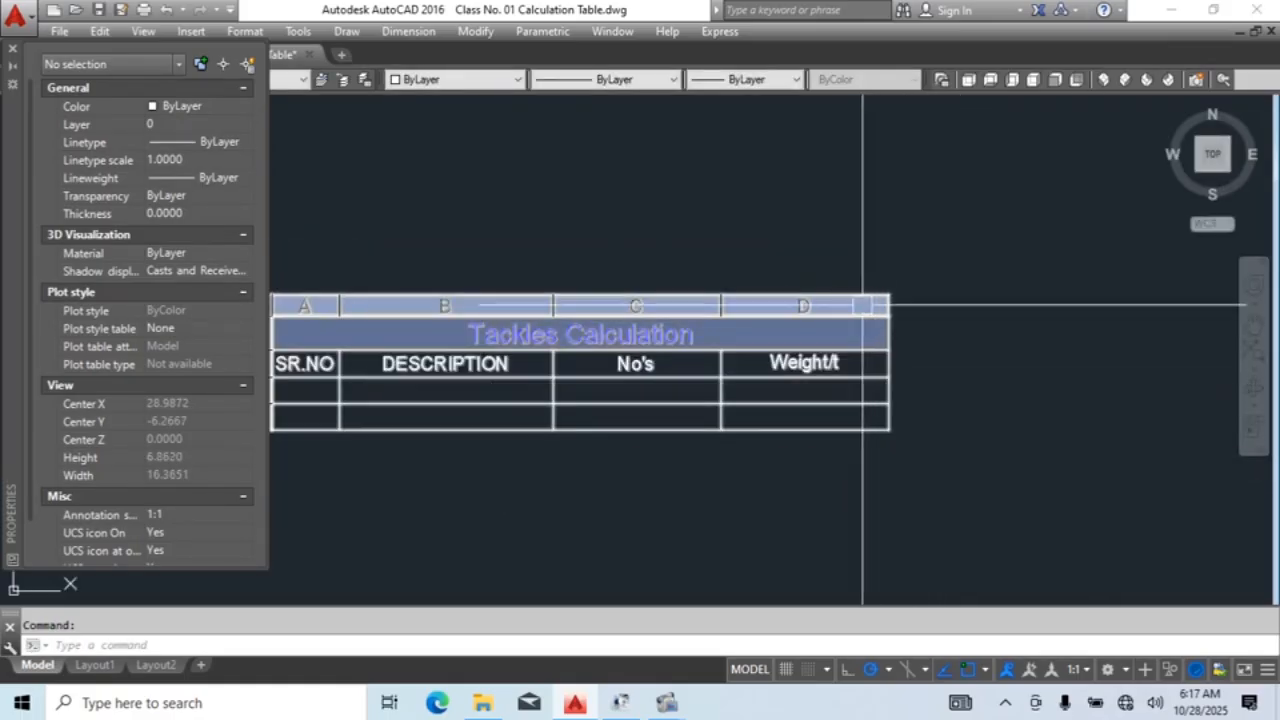
click(860, 310)
click(861, 320)
click(865, 340)
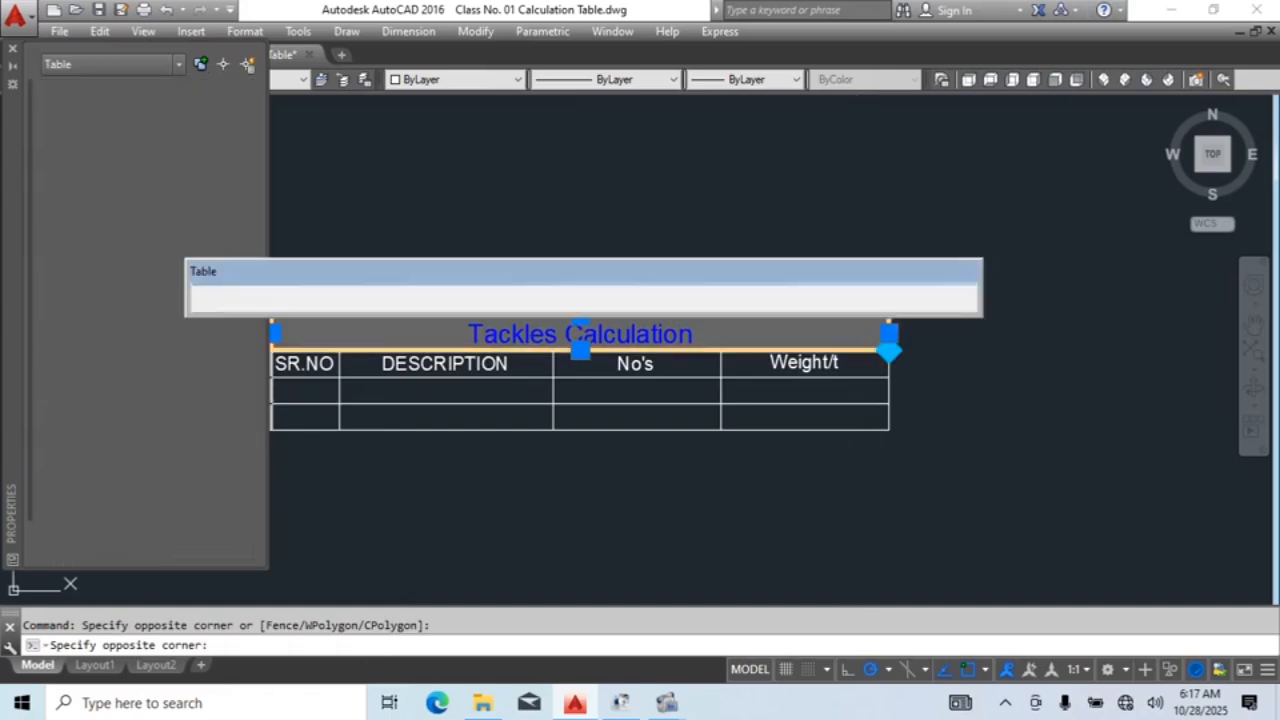
click(971, 381)
click(914, 432)
middle_drag(911, 449, 914, 485)
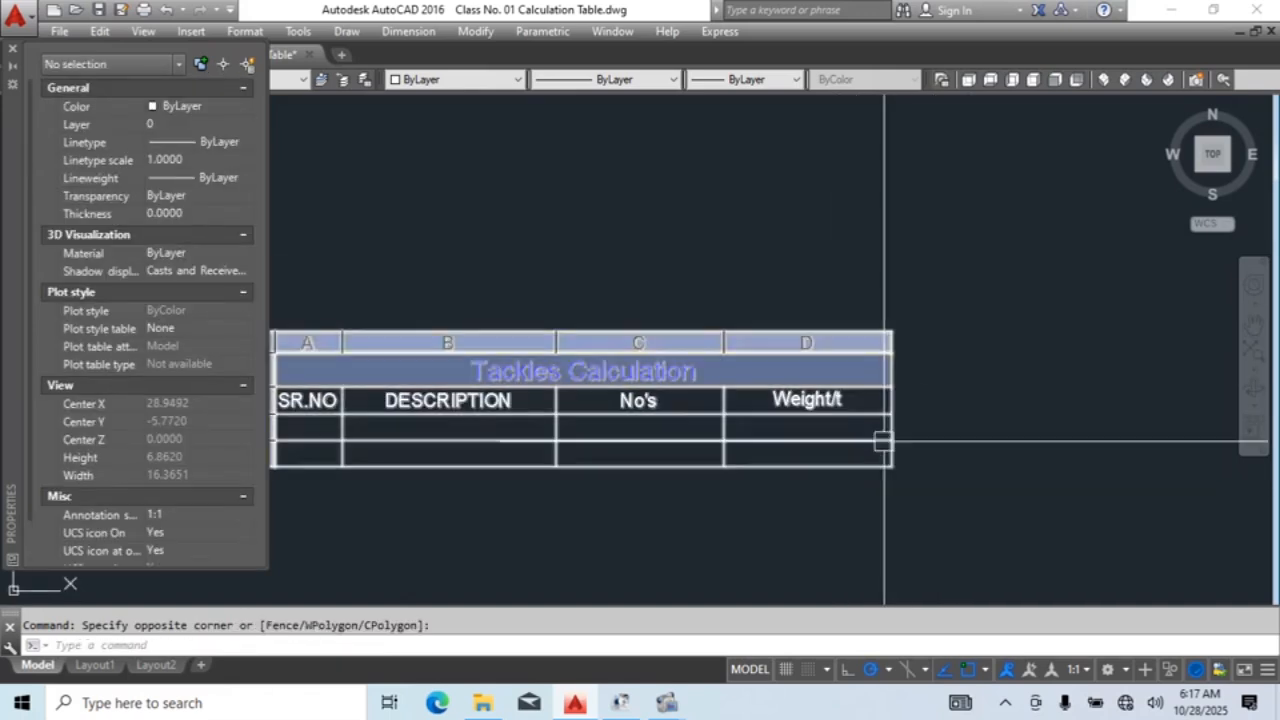
Step: Insert a new column to the right of the Weight/t column
click(884, 440)
scroll(828, 328, up, 4)
click(855, 370)
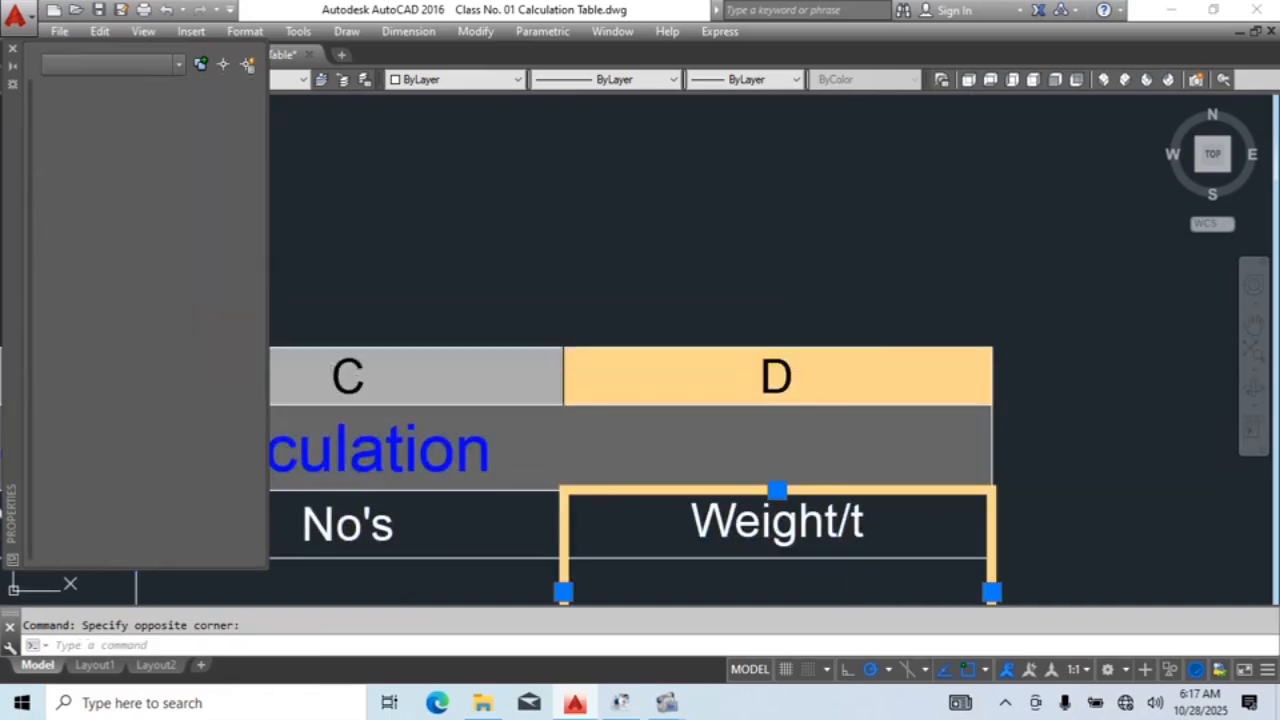
right_click(856, 372)
click(936, 403)
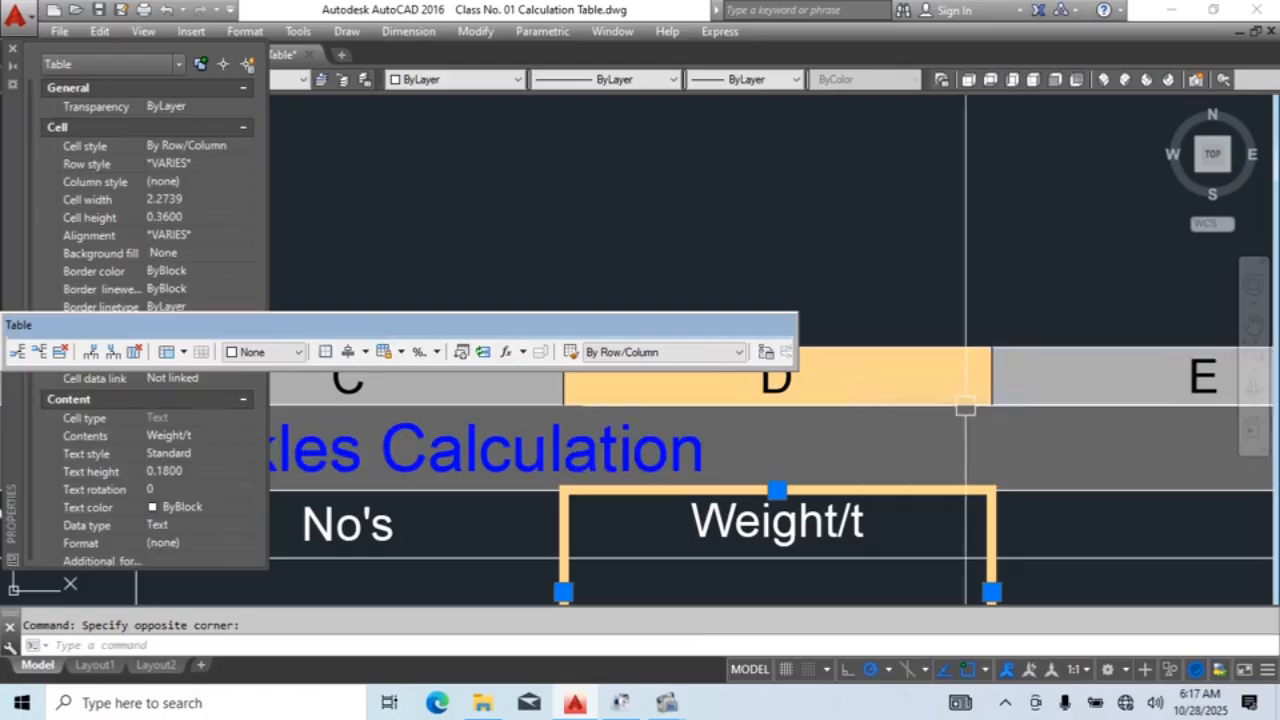
scroll(969, 440, down, 4)
right_click(968, 370)
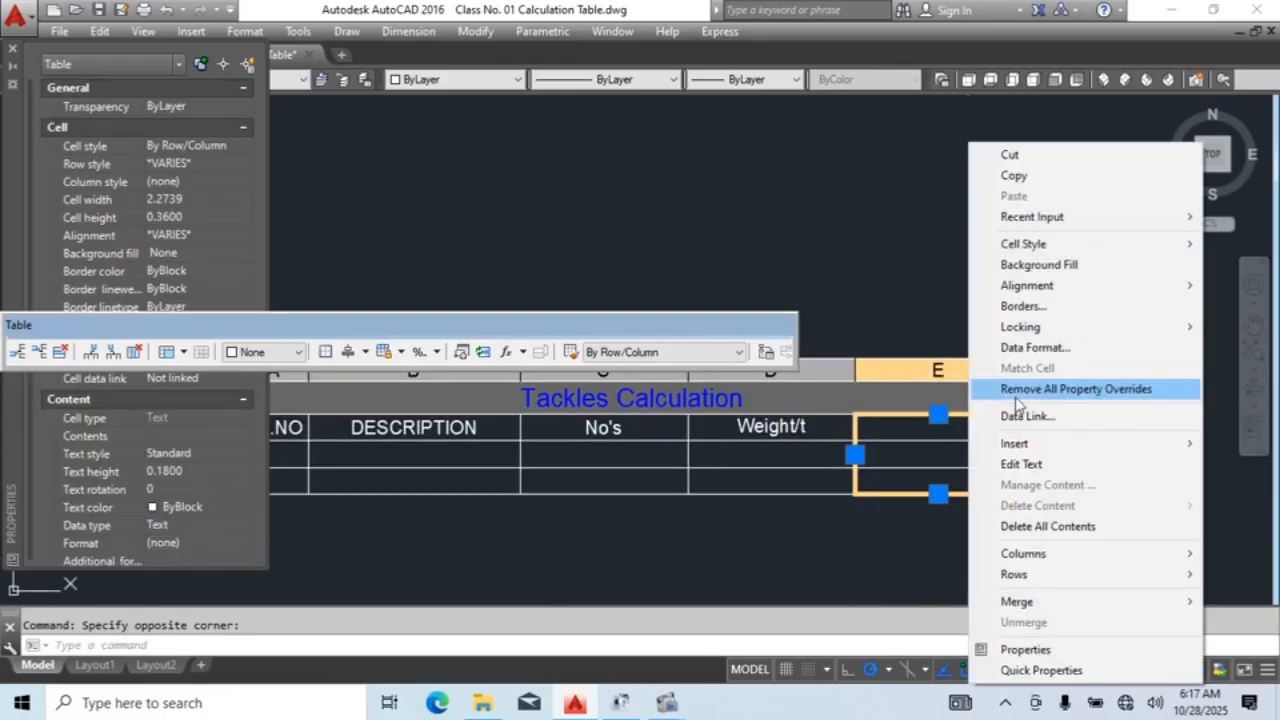
click(793, 553)
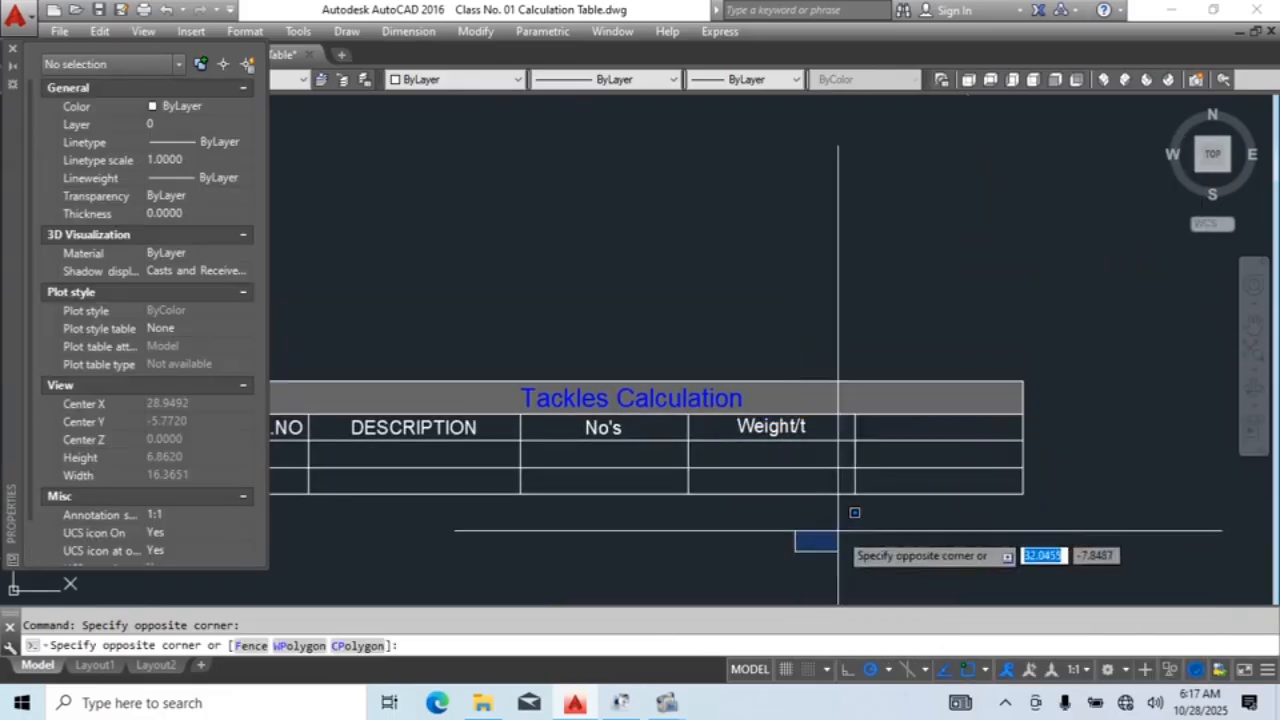
click(843, 580)
Step: Insert two more columns to the right of column E, using columns D and E together as the selection
click(932, 402)
middle_drag(952, 416, 943, 514)
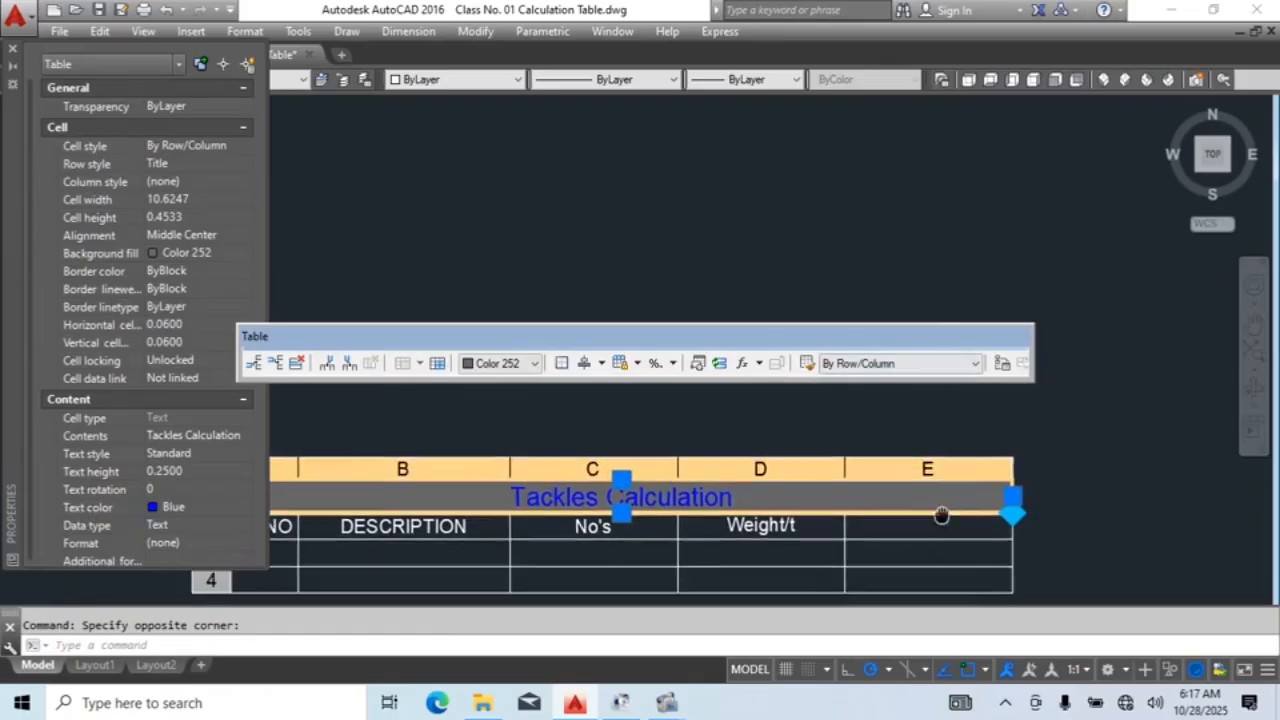
drag(928, 467, 796, 467)
right_click(796, 467)
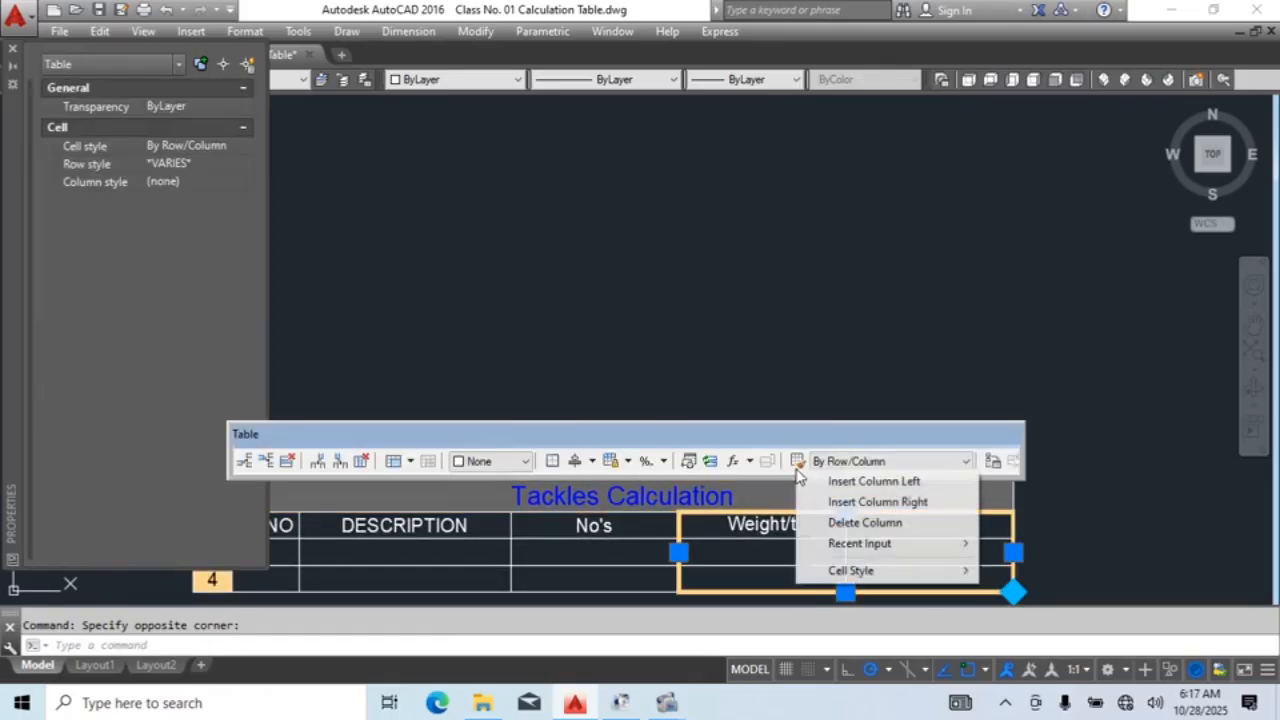
click(900, 501)
scroll(850, 260, down, 4)
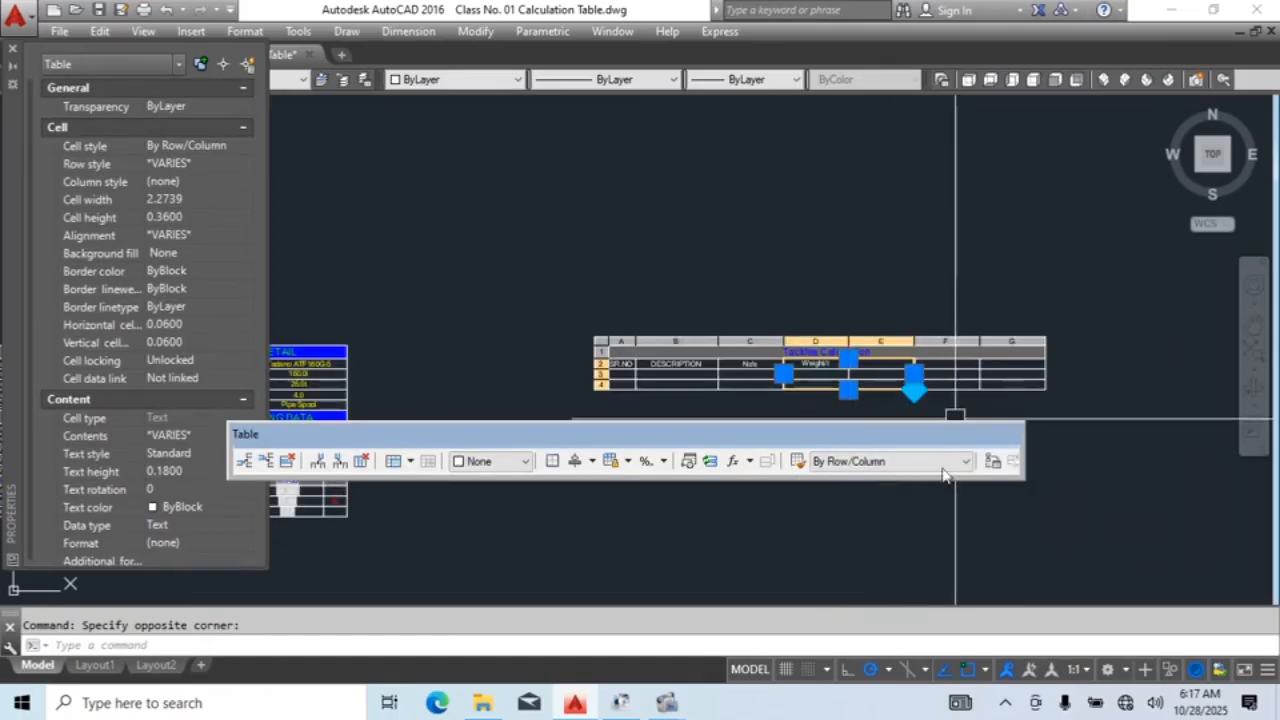
key(Escape)
Step: Enter the header Length/m in row 2 of column E, beside Weight/t
scroll(912, 440, up, 4)
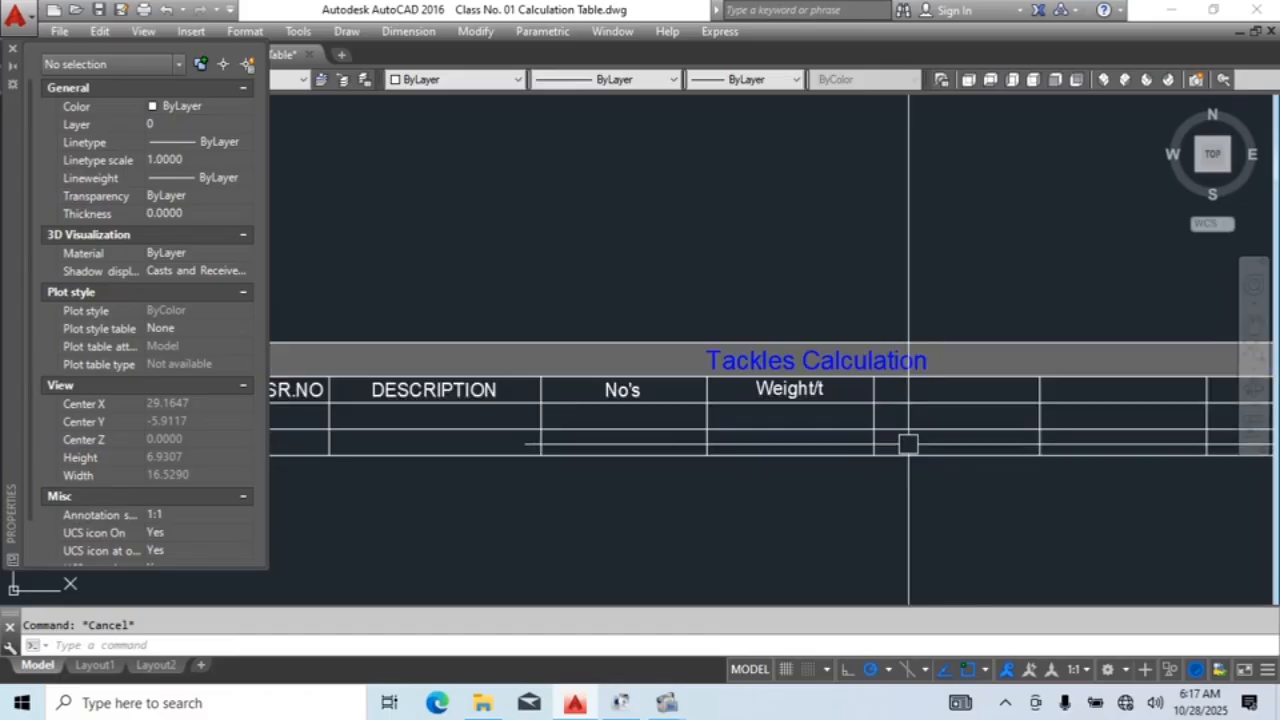
scroll(908, 400, up, 2)
double_click(985, 410)
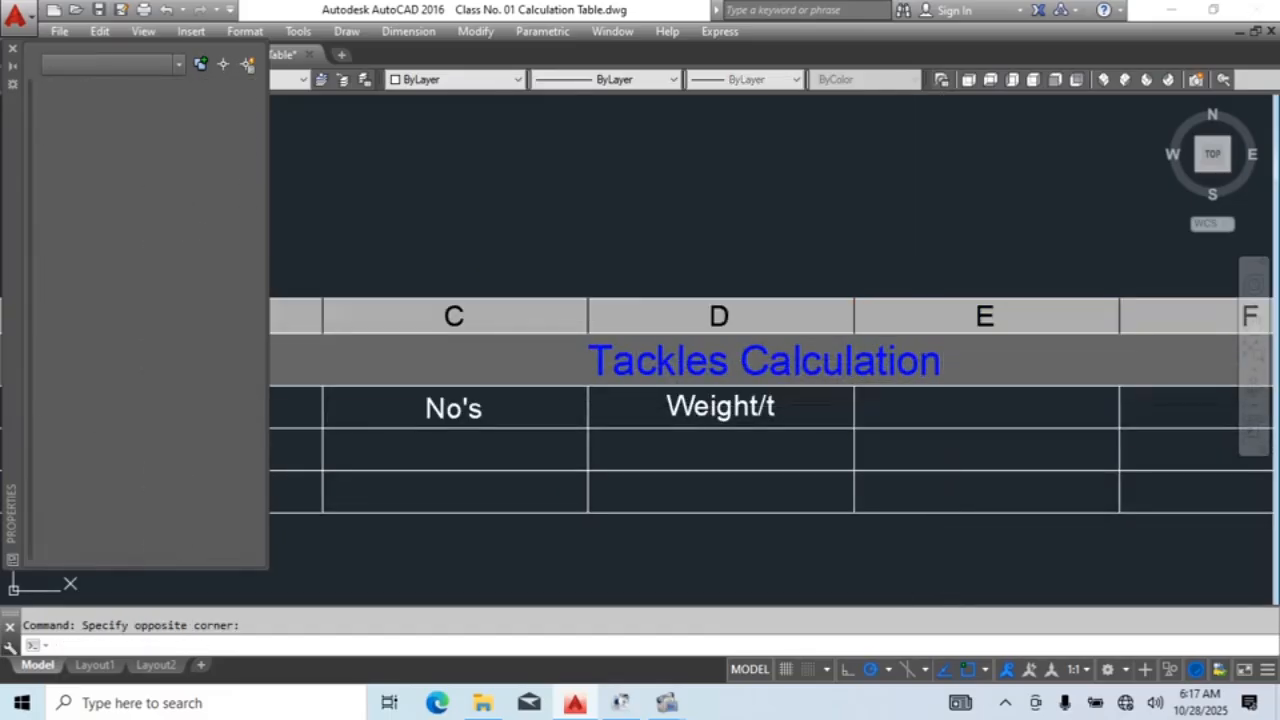
text(Leng)
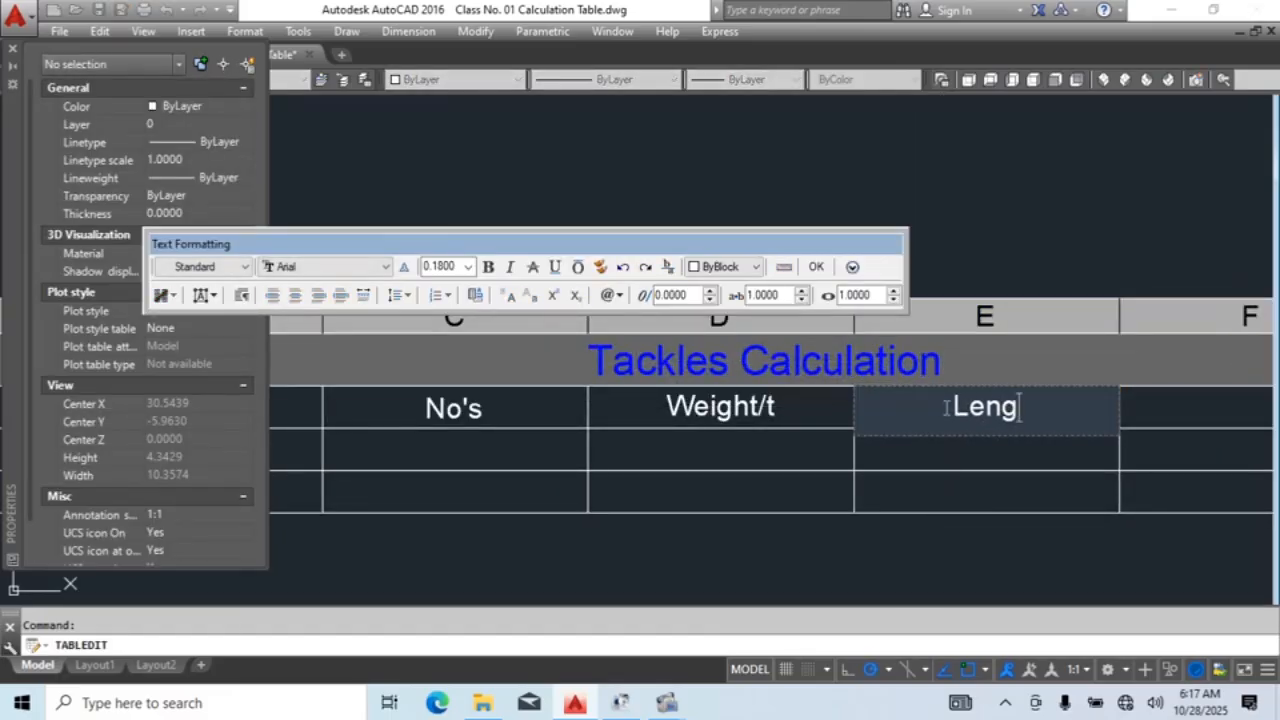
text(th/)
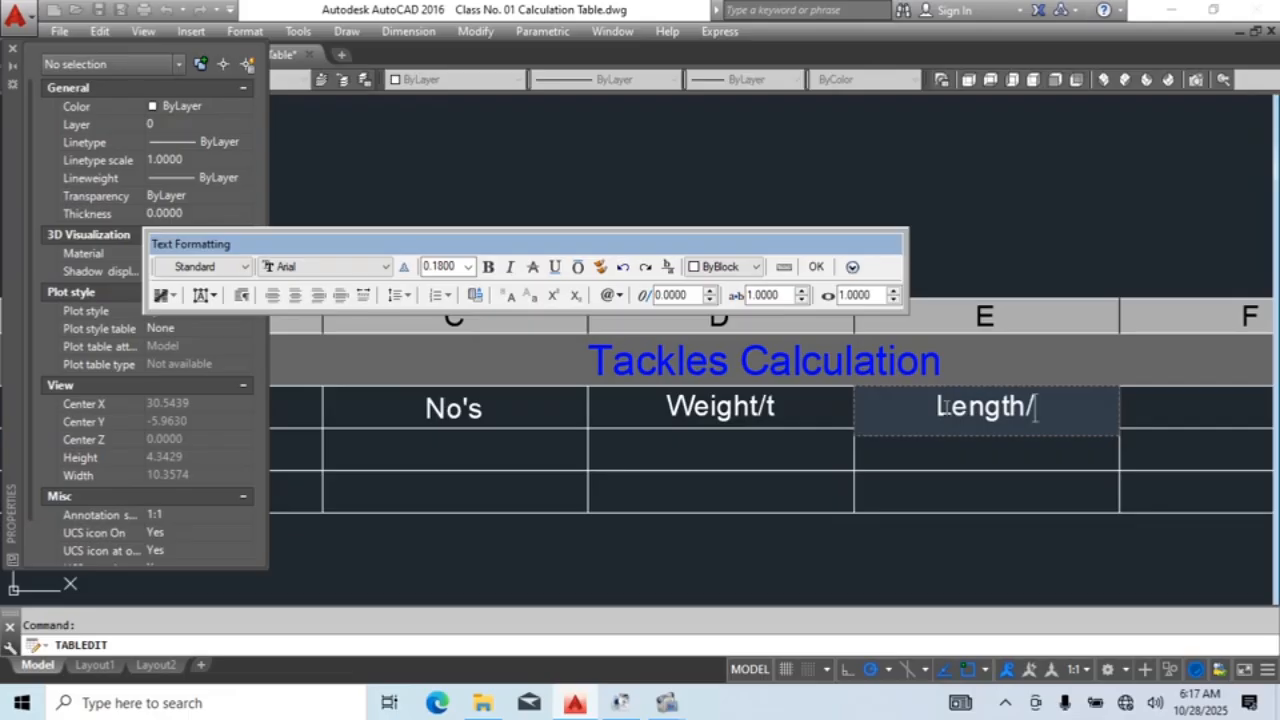
text(m)
click(1010, 540)
middle_drag(1040, 516, 986, 516)
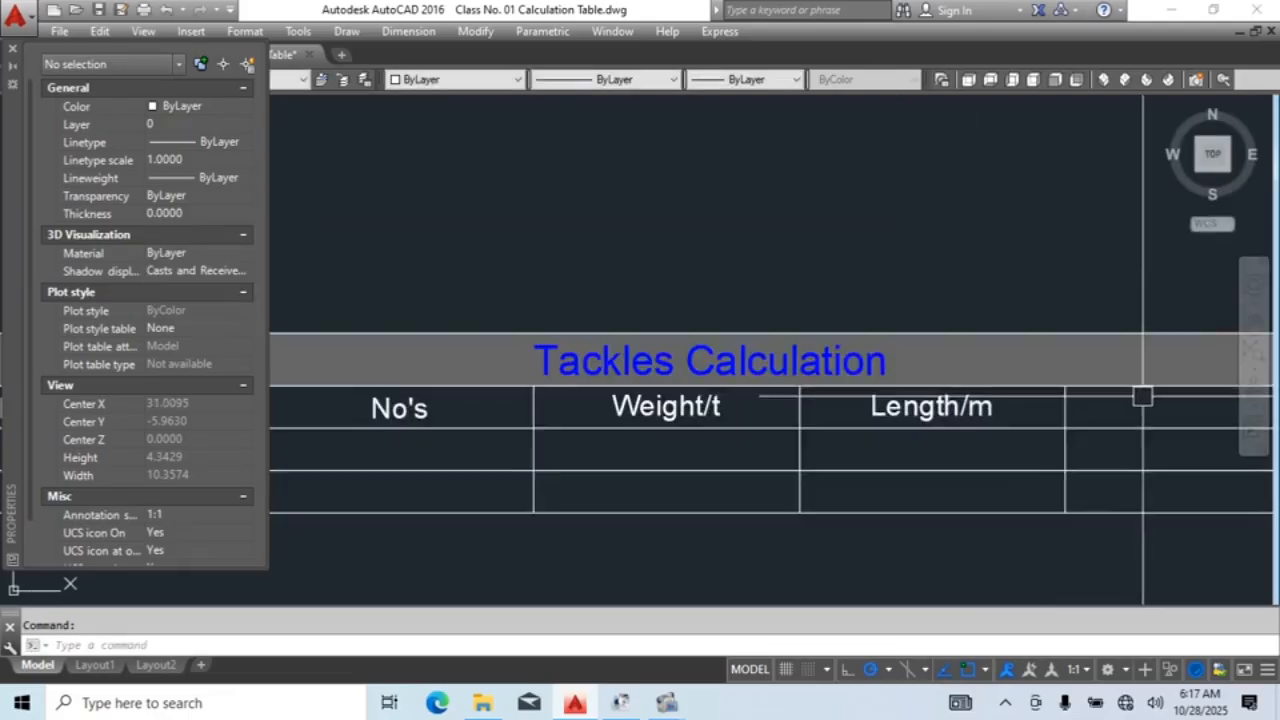
Step: Enter the header SWL/t in row 2 of column F, beside Length/m
middle_drag(1142, 397, 965, 405)
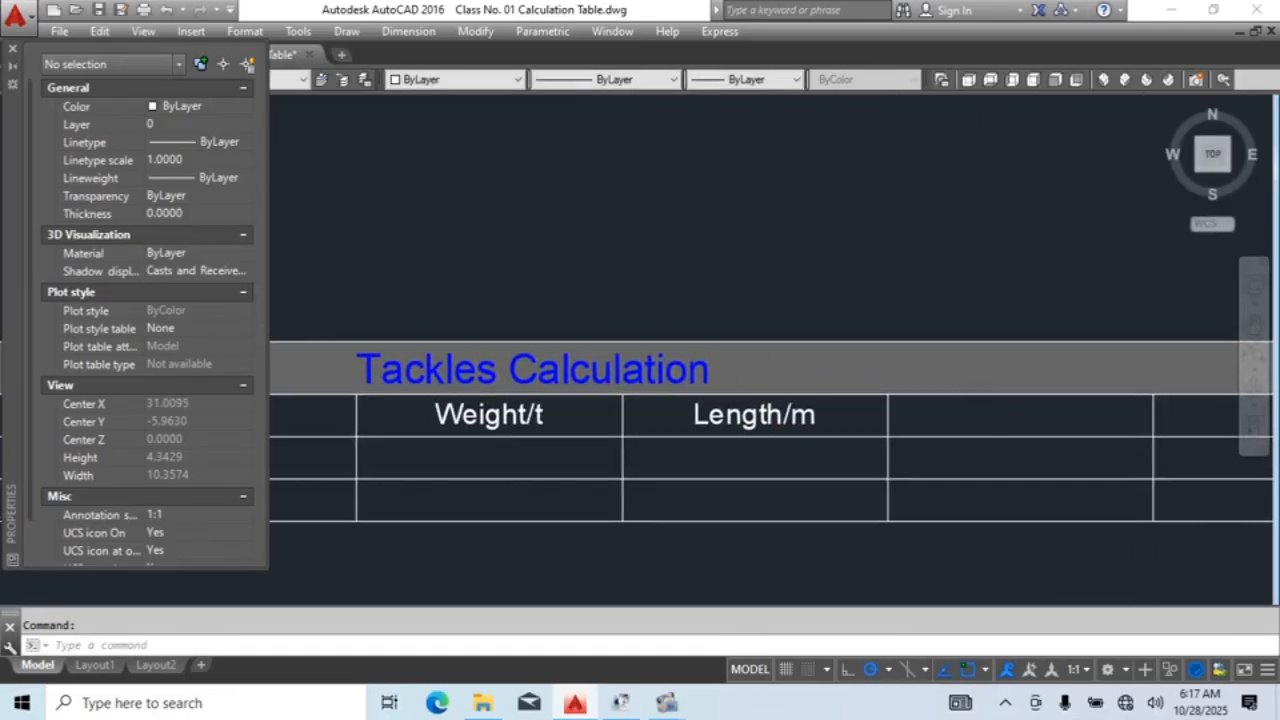
double_click(1009, 417)
text(SWL/t)
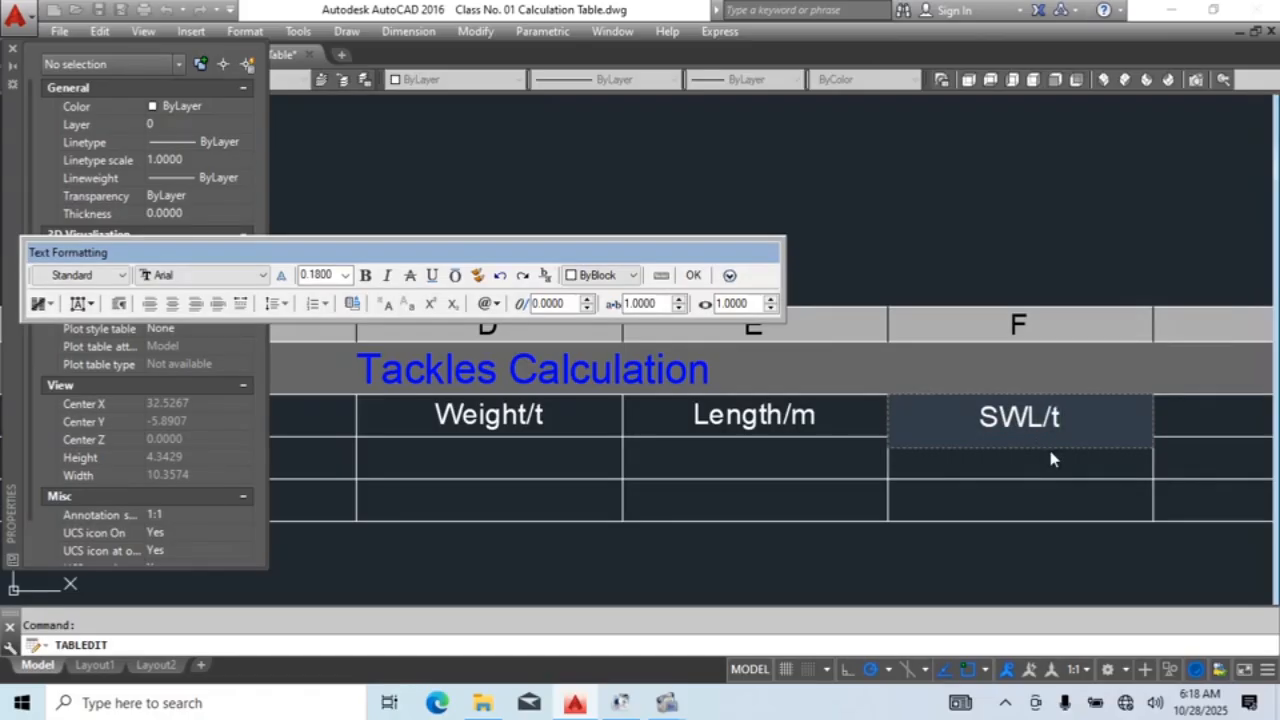
key(Escape)
scroll(988, 475, down, 2)
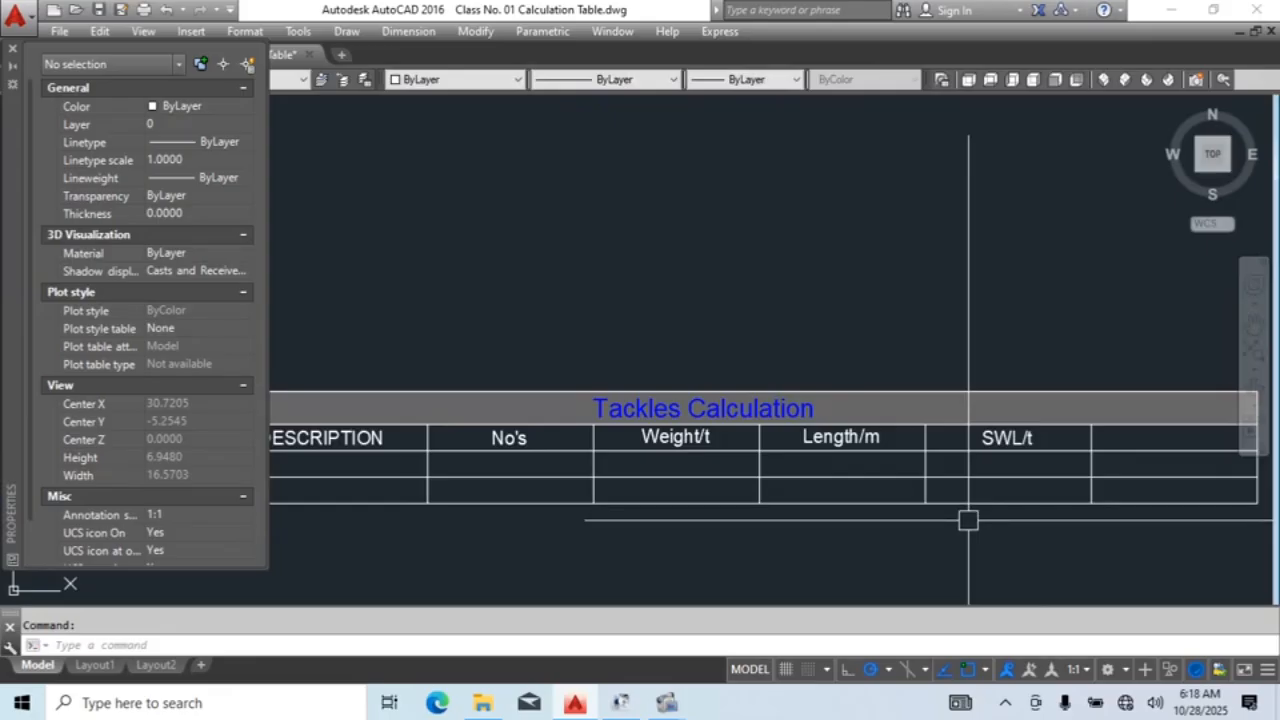
Step: Enter the header Load Tension in row 2 of column G
click(1146, 449)
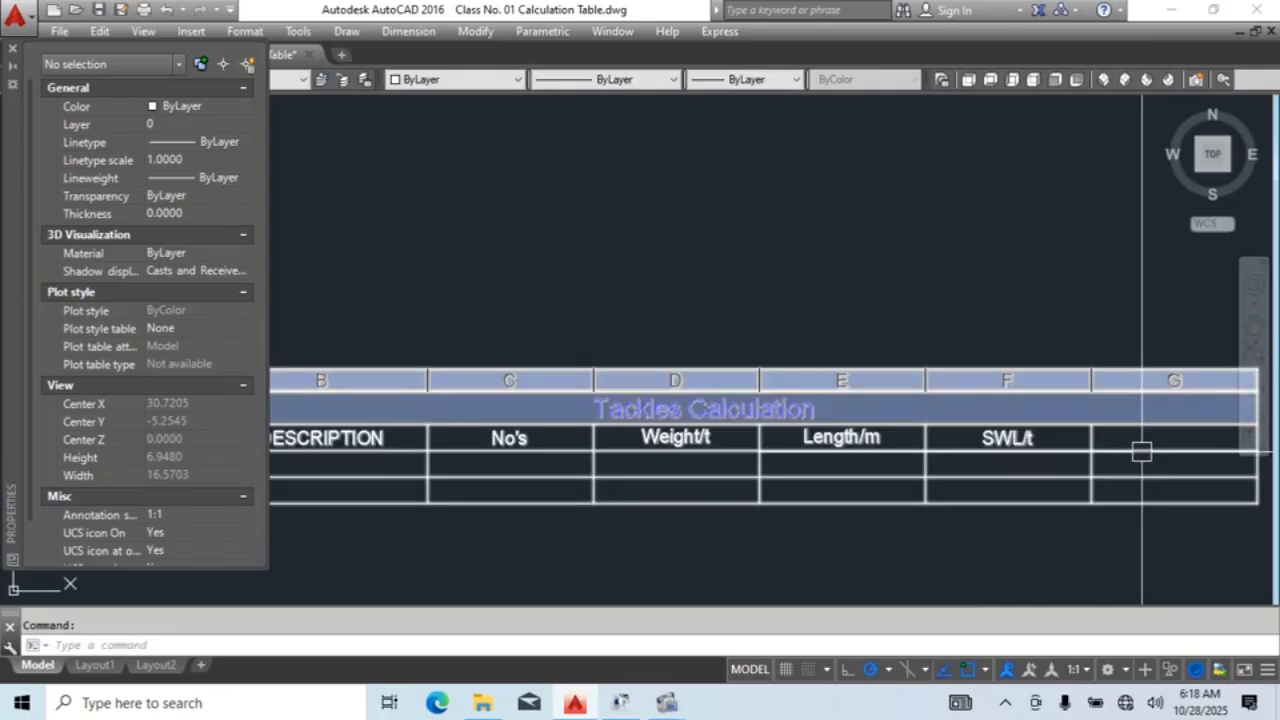
click(1139, 439)
double_click(1138, 441)
text(Load Tensio)
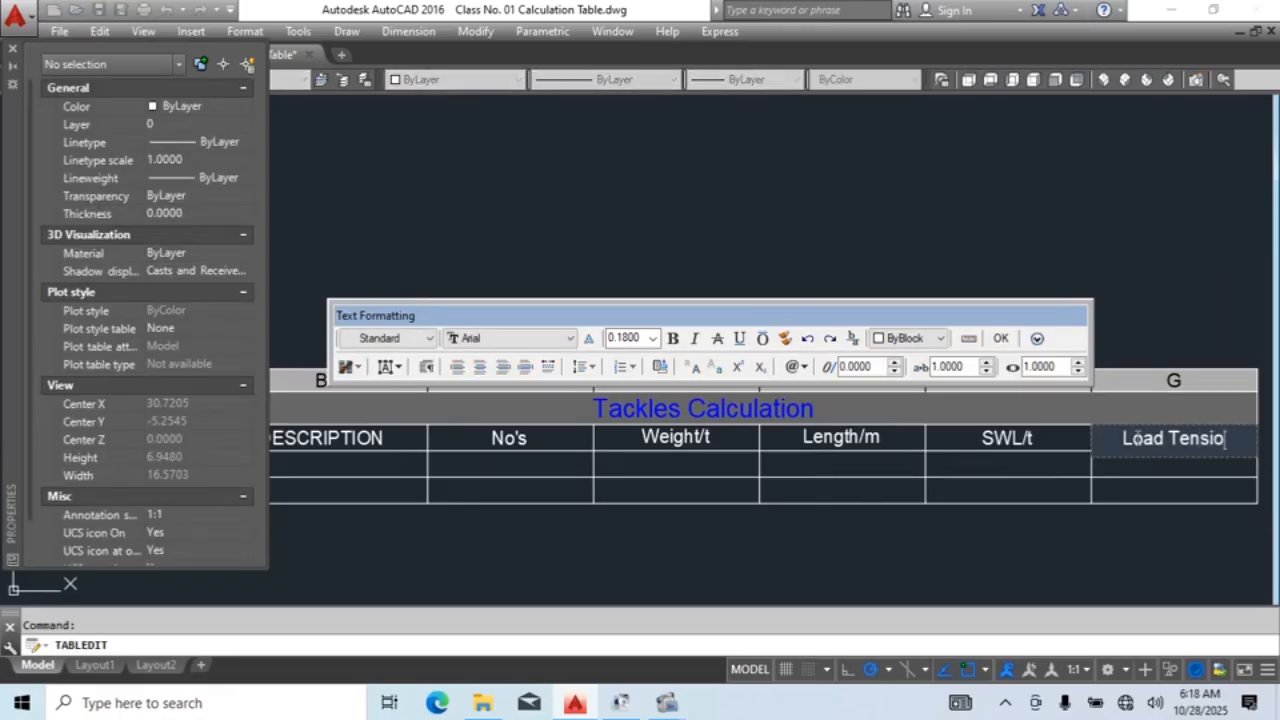
click(1165, 487)
Step: Insert a new column to the right of the Load Tension column
scroll(1117, 489, down, 2)
middle_drag(1071, 494, 815, 470)
scroll(881, 431, up, 4)
middle_drag(992, 460, 880, 435)
click(879, 434)
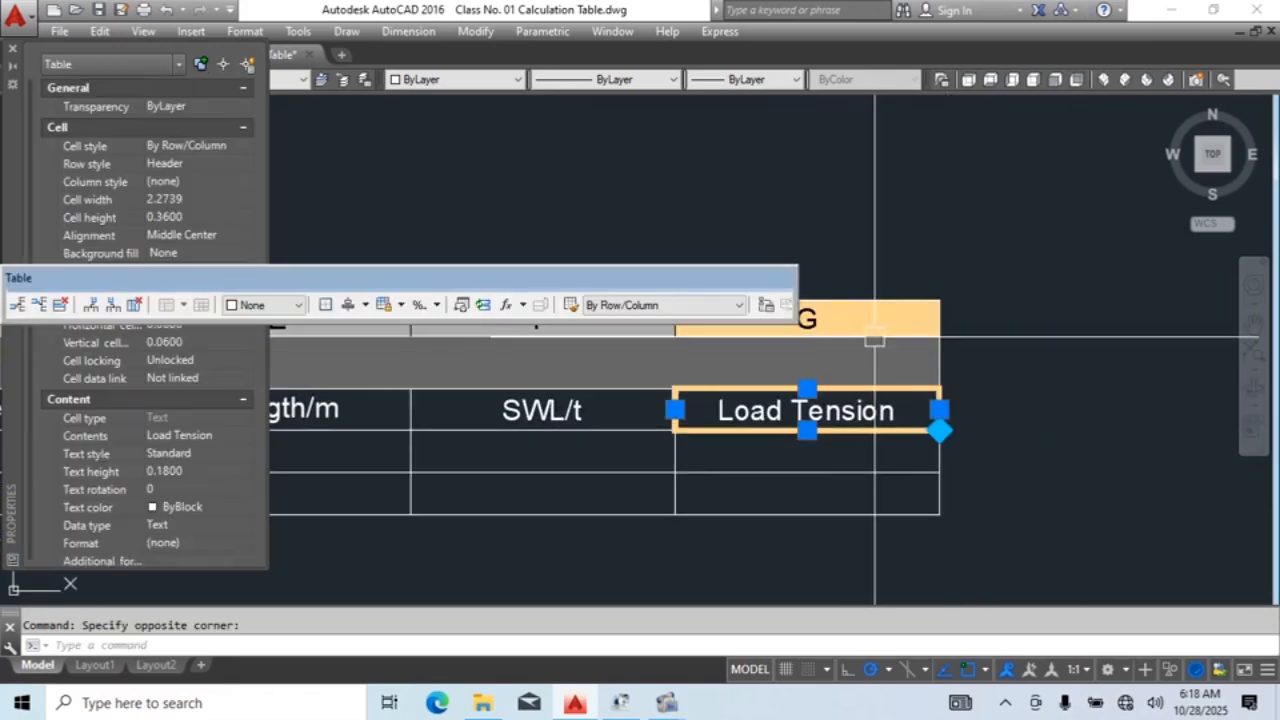
right_click(875, 323)
click(960, 357)
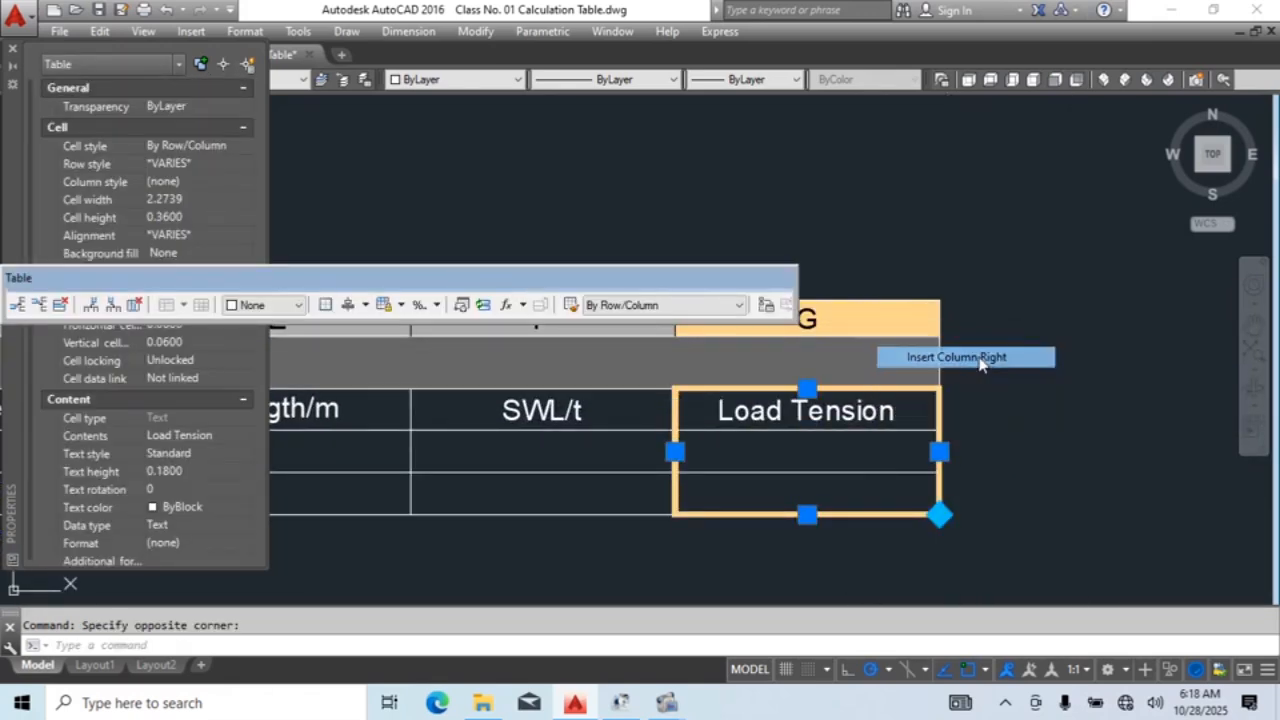
middle_drag(1036, 514, 926, 511)
Step: Enter the header % Utilization in row 2 of the empty column H
click(967, 398)
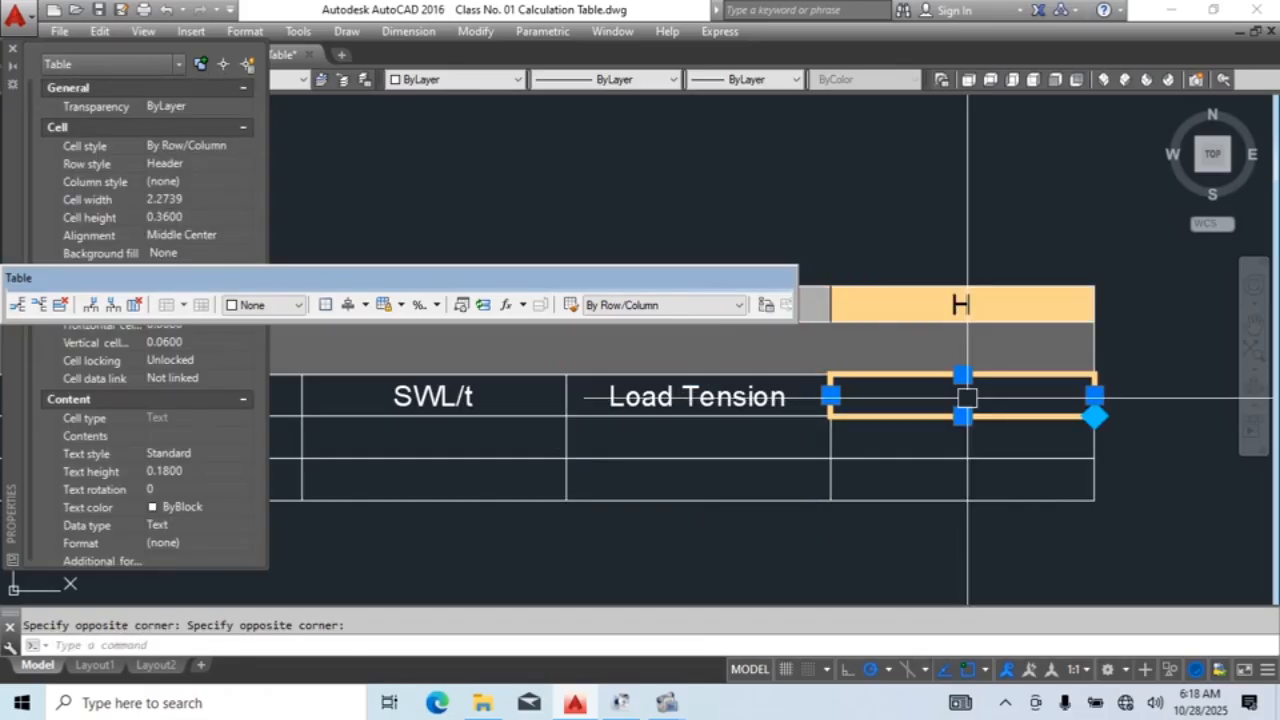
text(%)
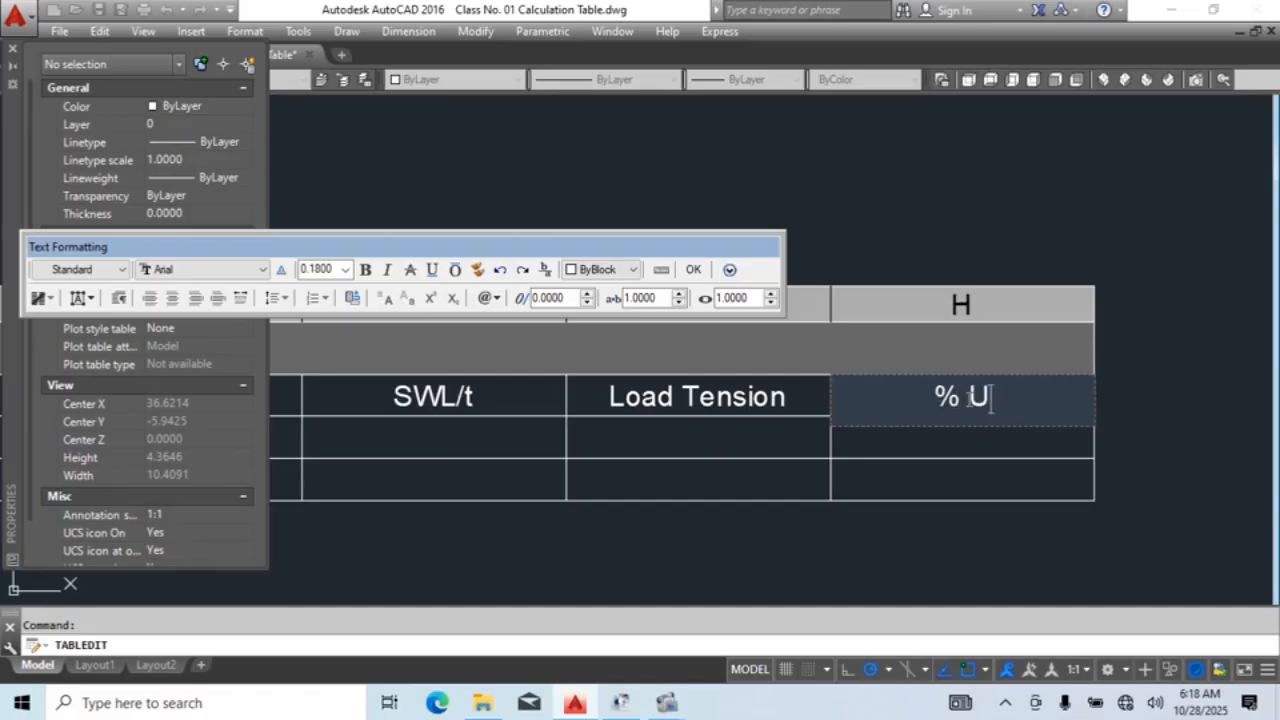
text( Utilization)
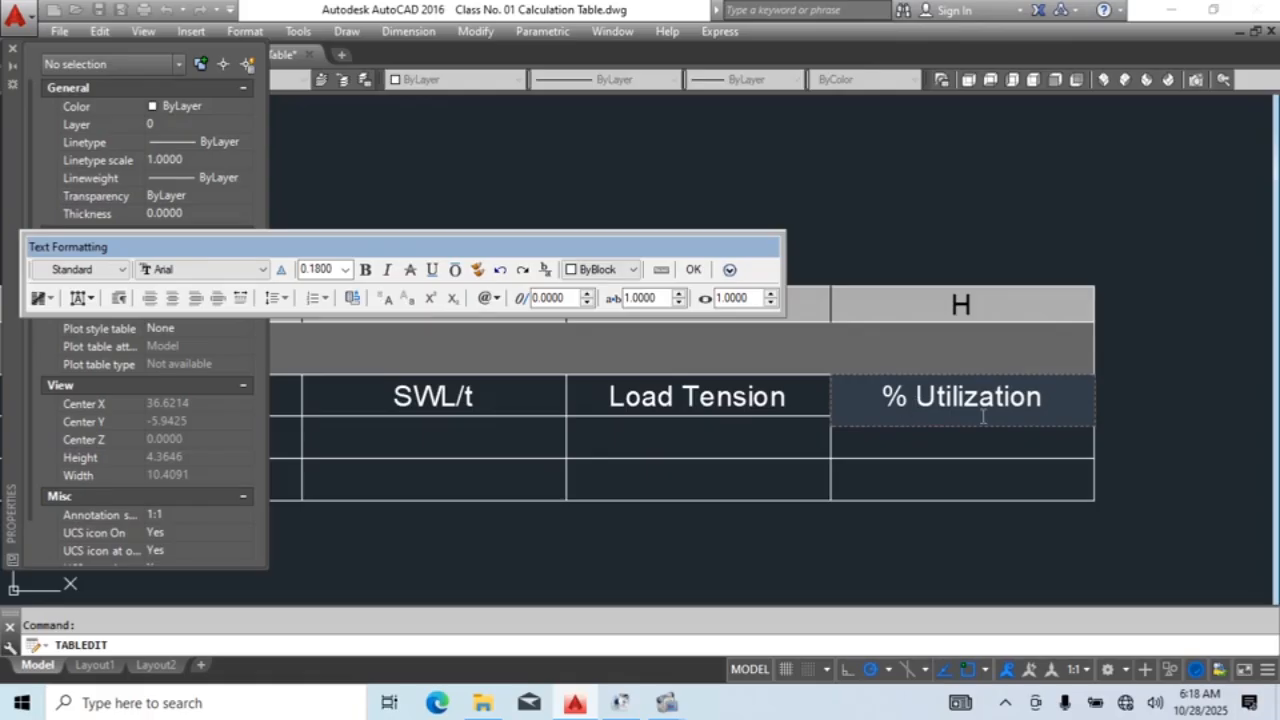
drag(1055, 398, 877, 419)
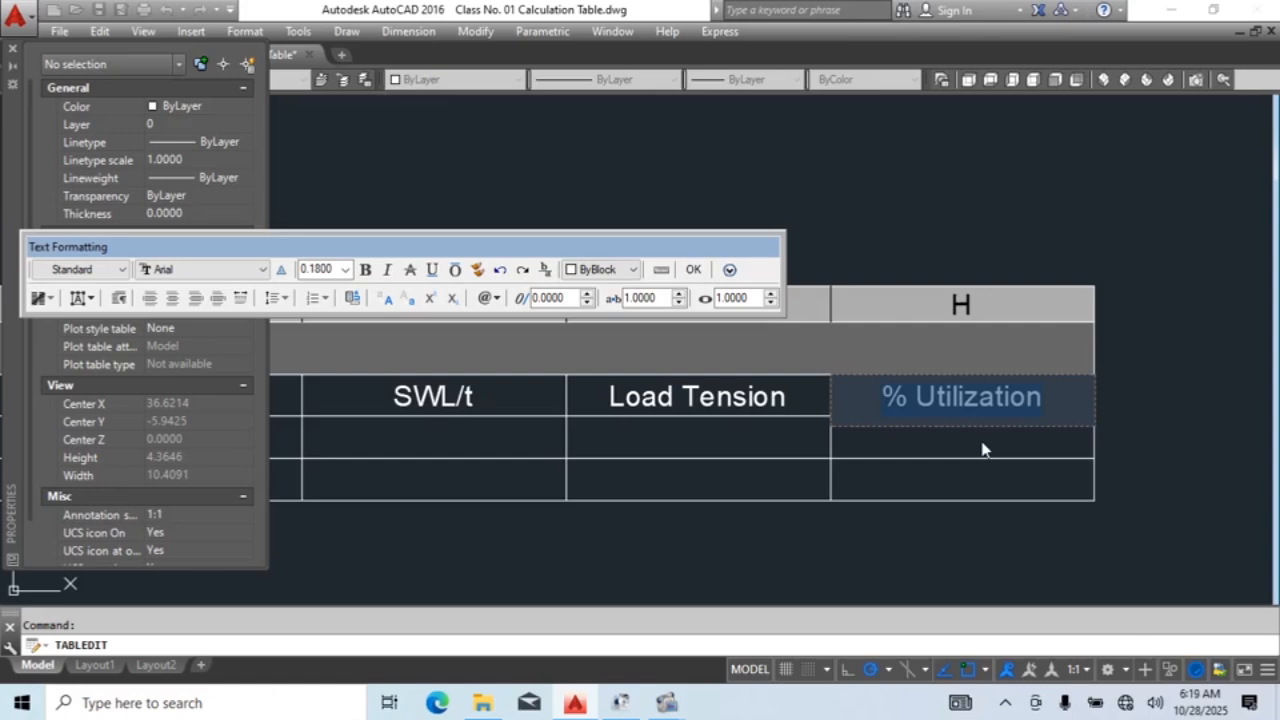
click(1056, 532)
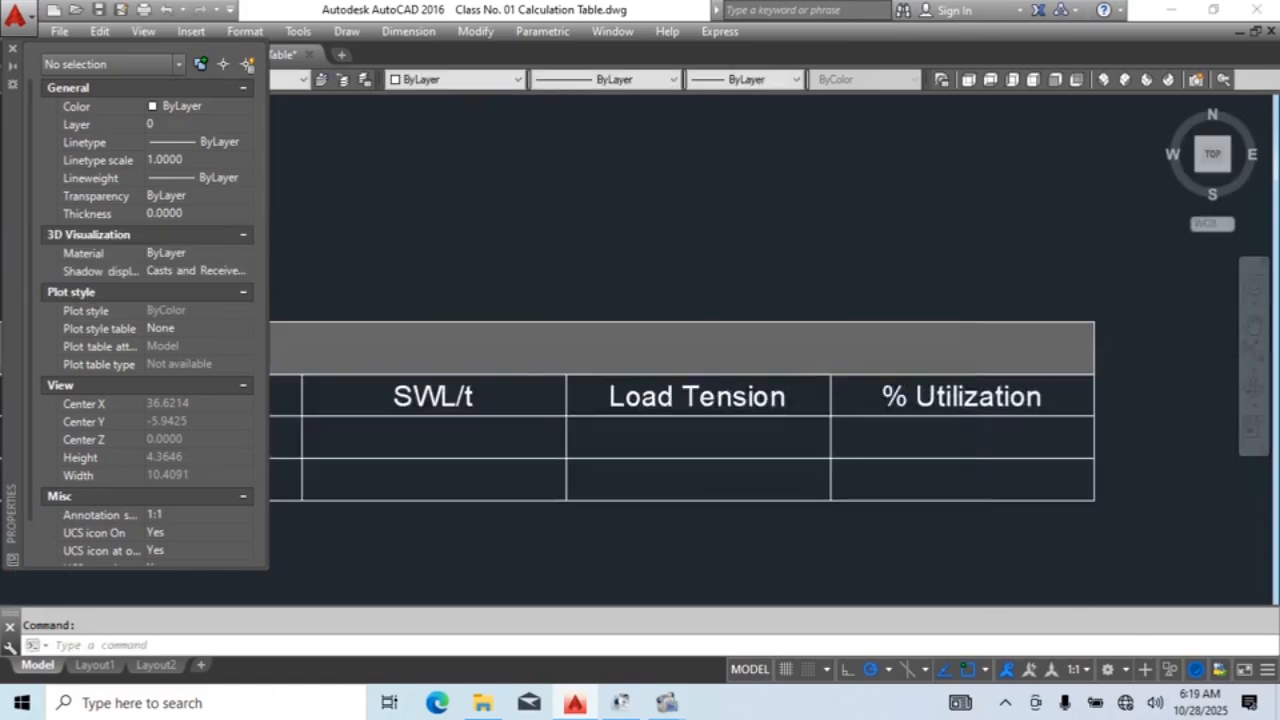
Step: Close the Properties palette so the whole Tackles Calculation table can be worked on
scroll(1010, 450, down, 4)
mouse_move(781, 469)
middle_down()
mouse_move(931, 508)
mouse_move(850, 497)
middle_up()
click(14, 49)
scroll(528, 417, up, 4)
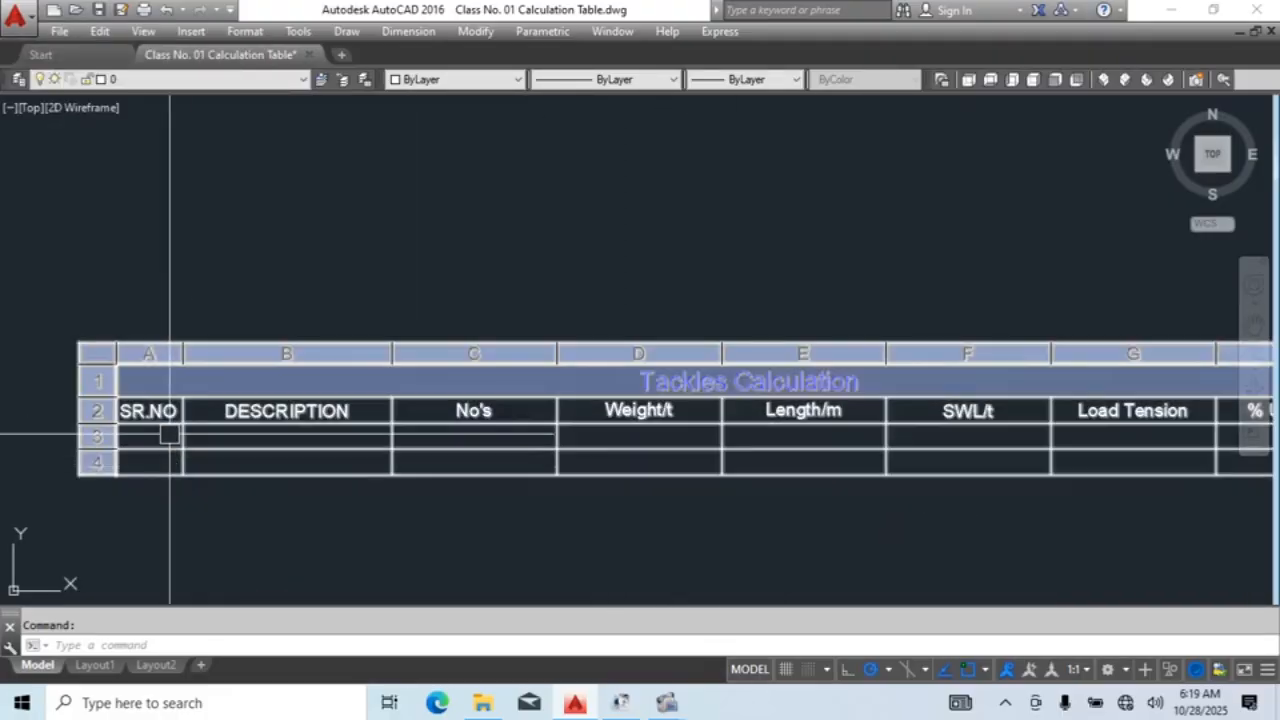
middle_drag(170, 435, 104, 421)
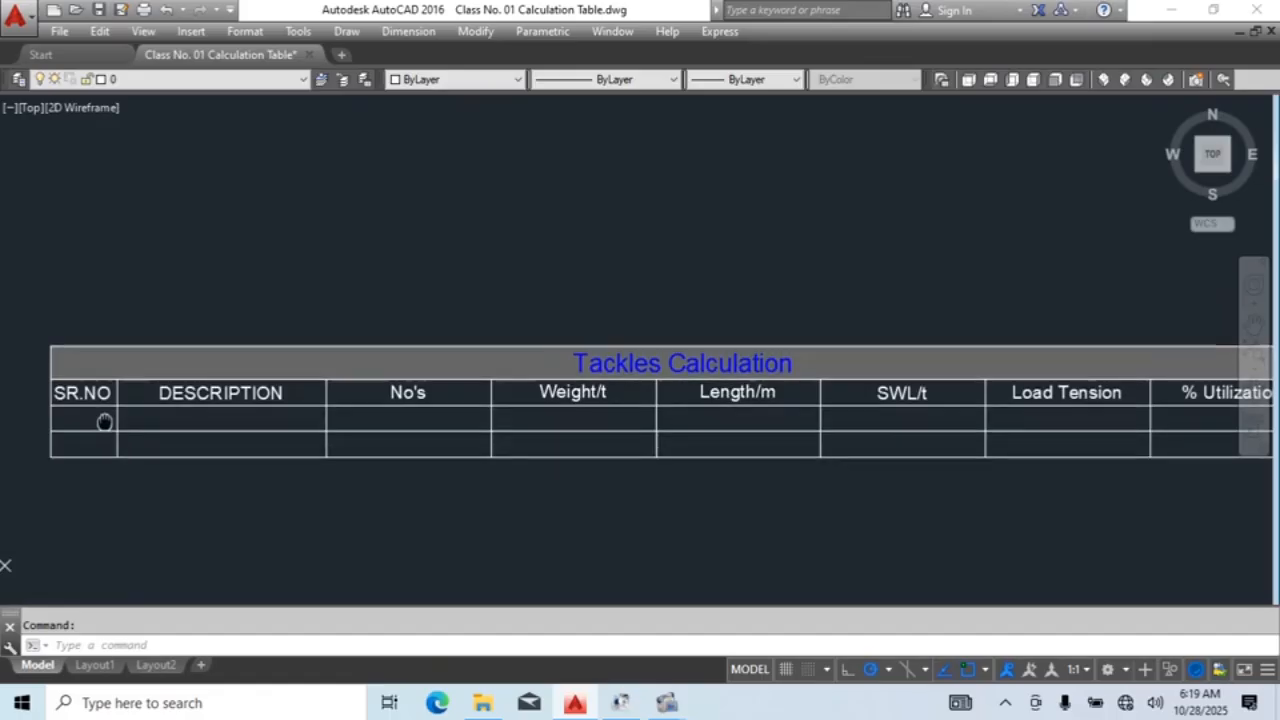
Step: Retype the No's header in row 2 of column C as NO'S
scroll(337, 420, up, 3)
click(392, 394)
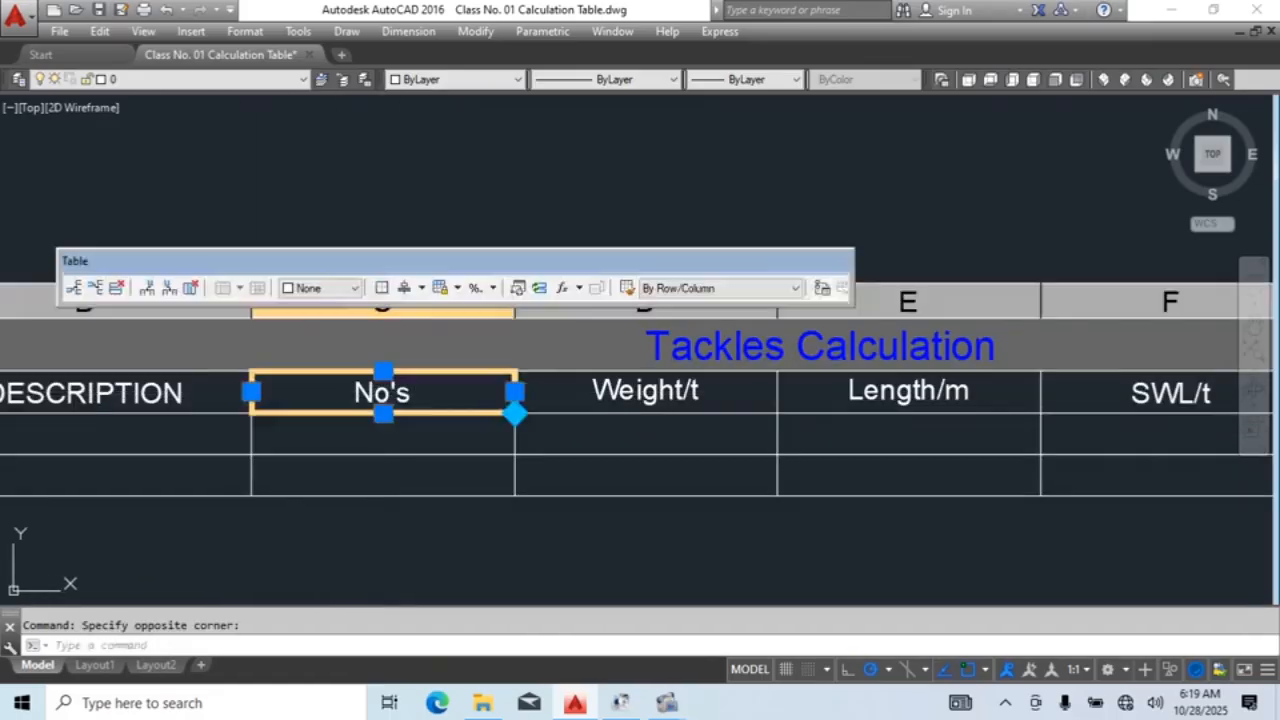
double_click(400, 392)
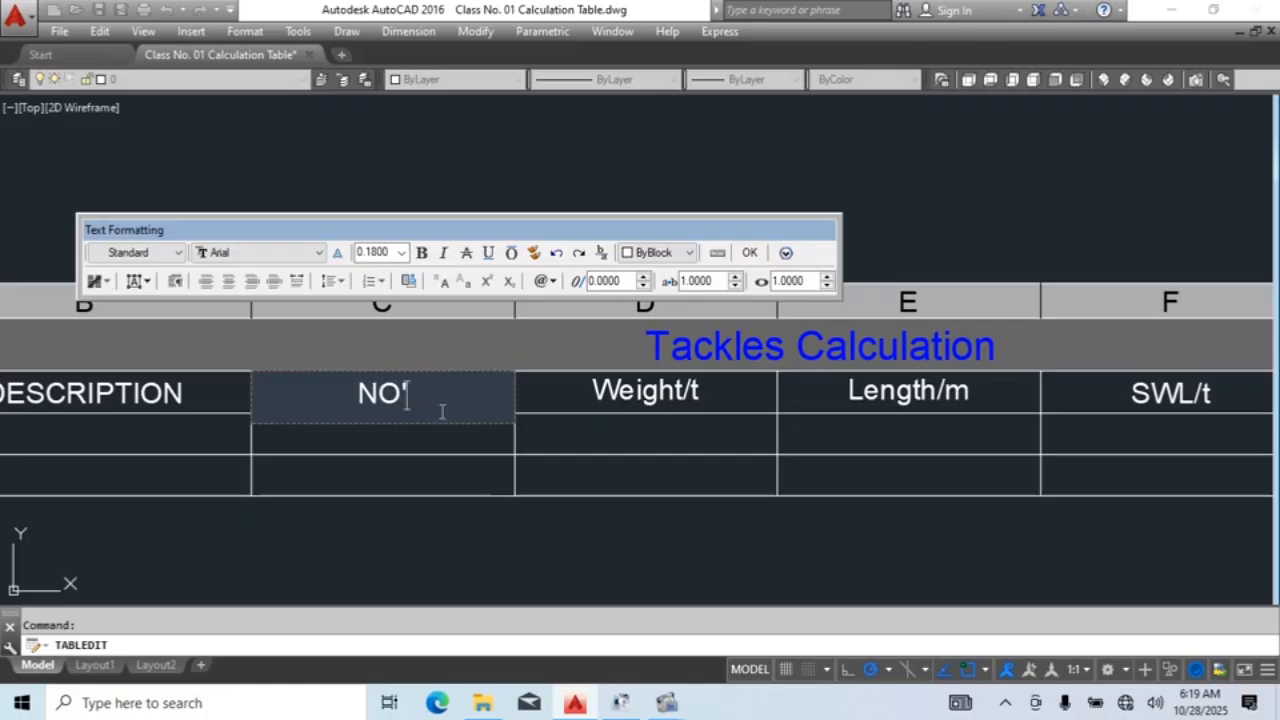
click(592, 506)
middle_drag(775, 453, 361, 485)
scroll(651, 495, down, 2)
middle_drag(40, 436, 400, 438)
scroll(528, 452, up, 3)
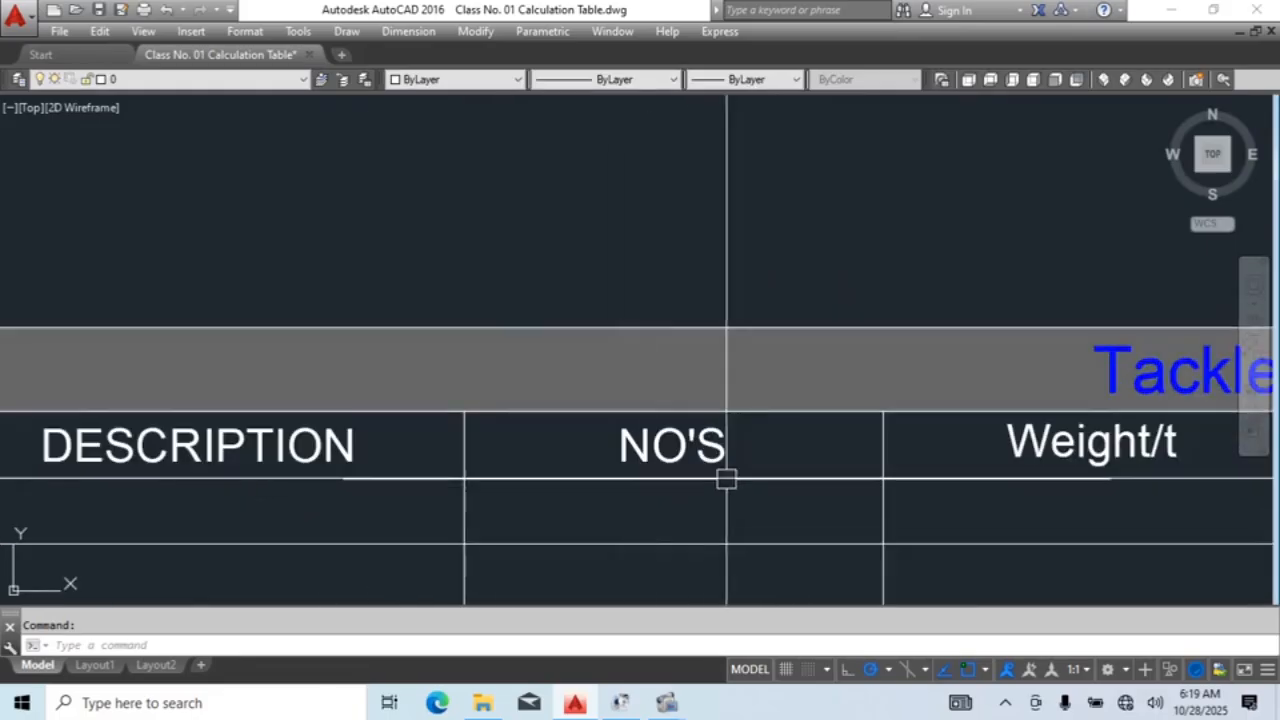
Step: Correct the lettering of the row 2 header in column C so it reads No's
double_click(718, 446)
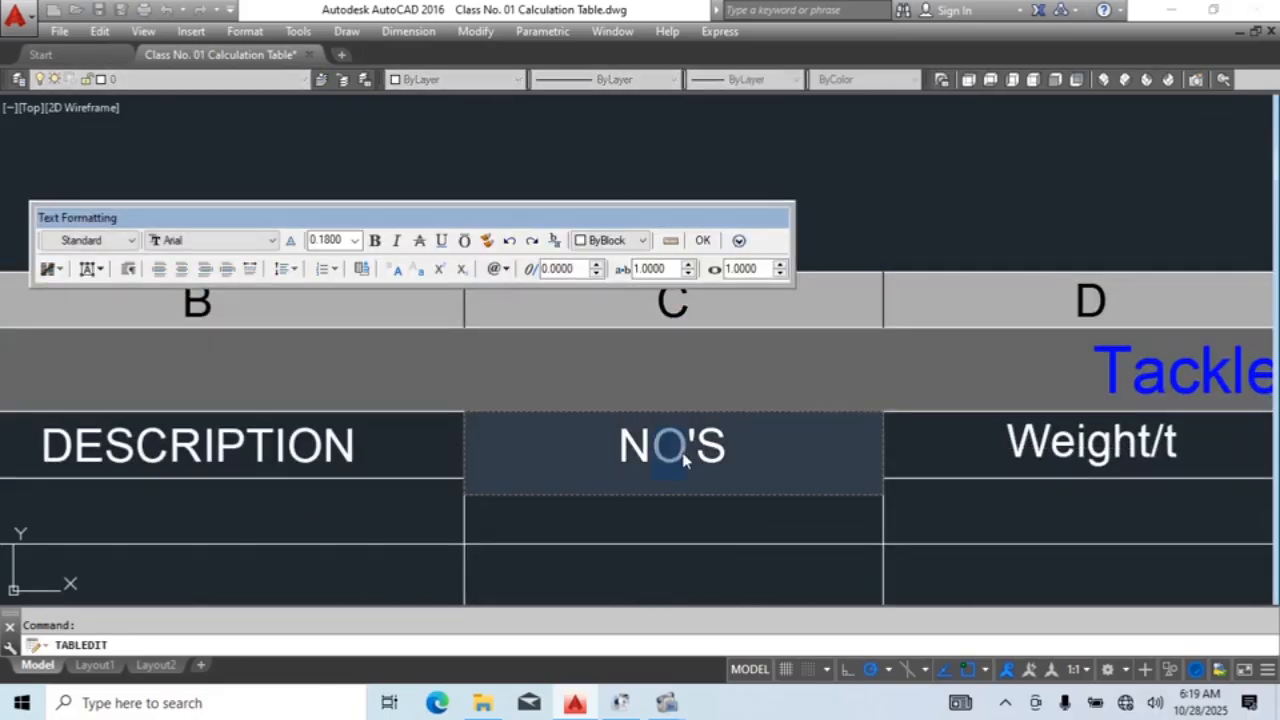
text(s)
click(718, 508)
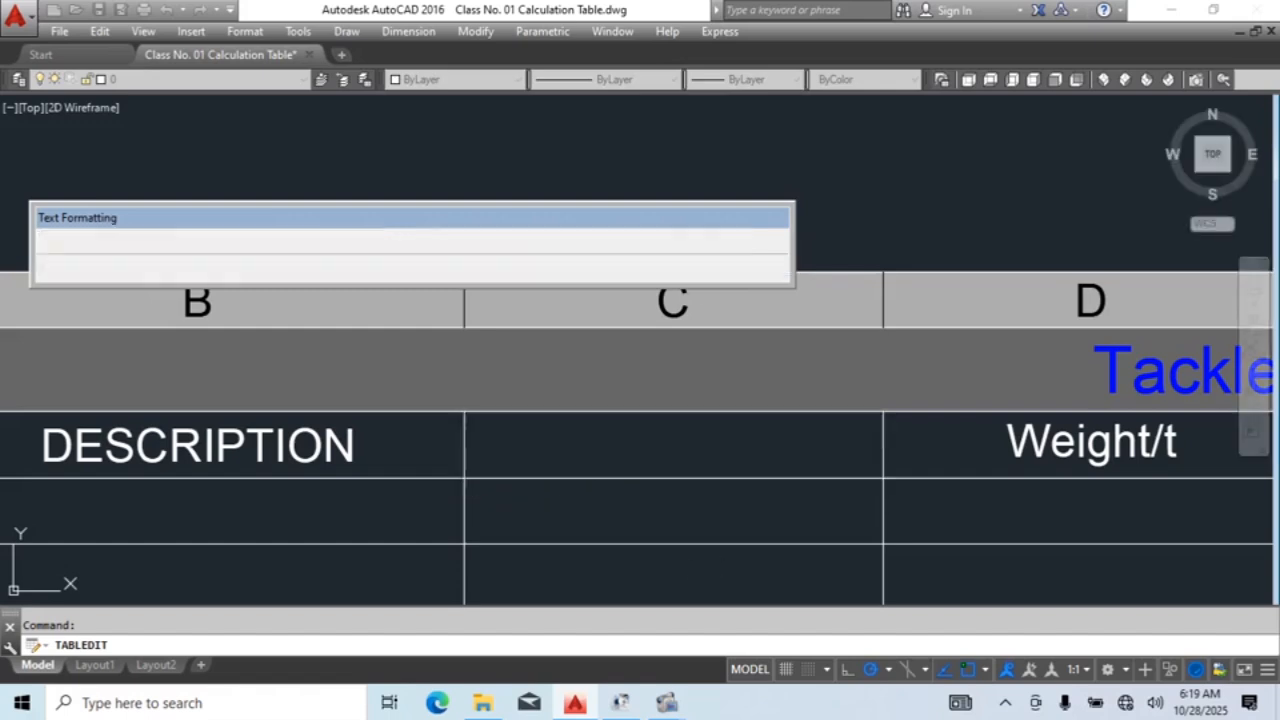
Step: Convert the DESCRIPTION header in column B to lowercase and capitalise its first letter so it reads Description
middle_drag(323, 478, 706, 486)
double_click(765, 456)
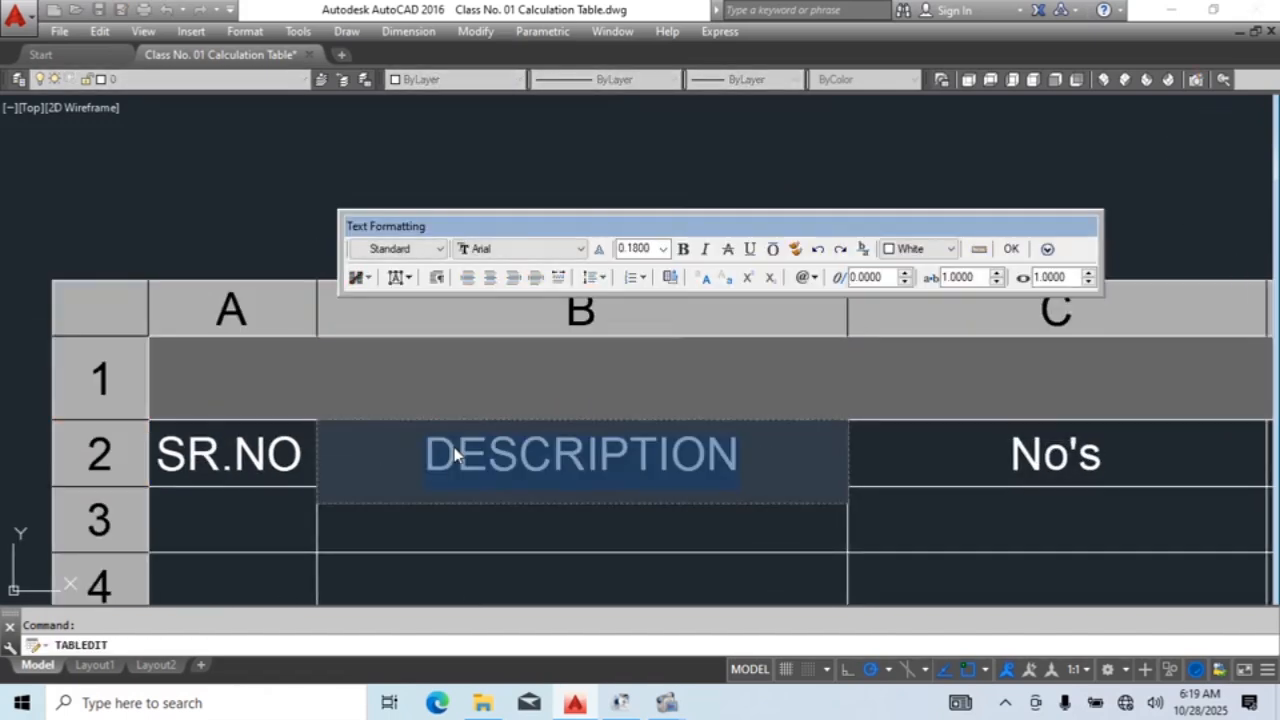
right_click(455, 455)
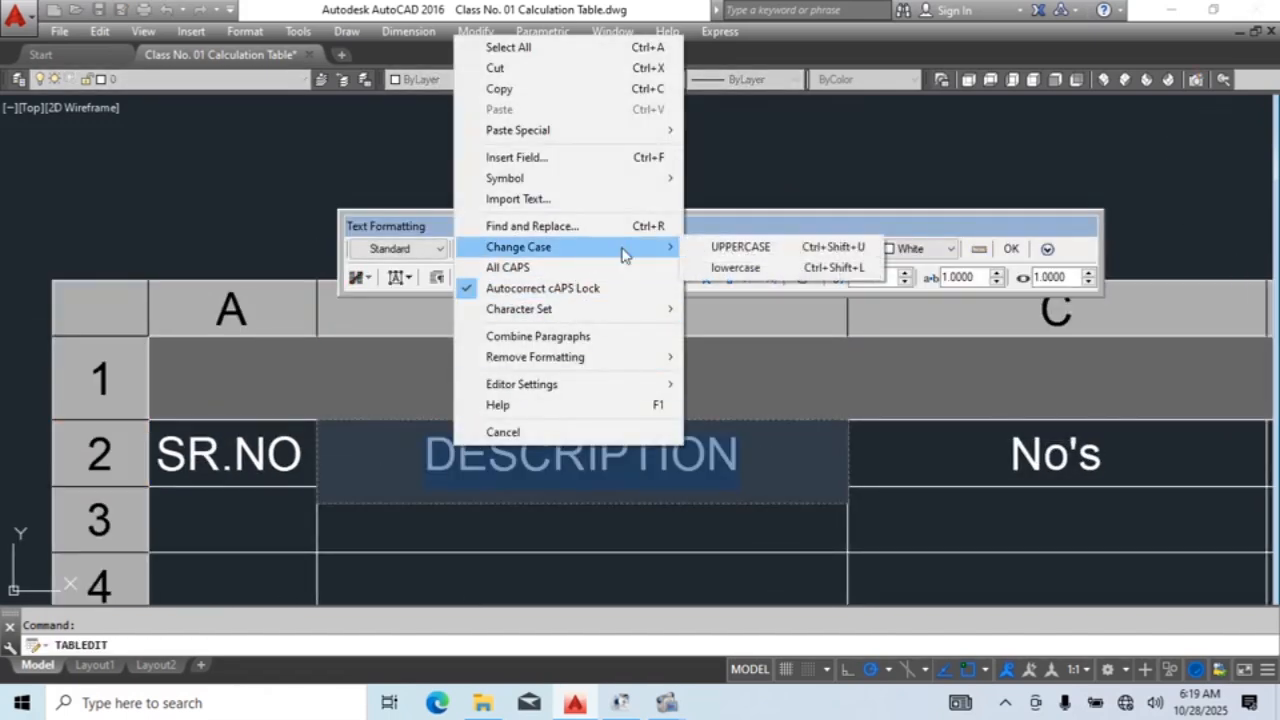
click(735, 268)
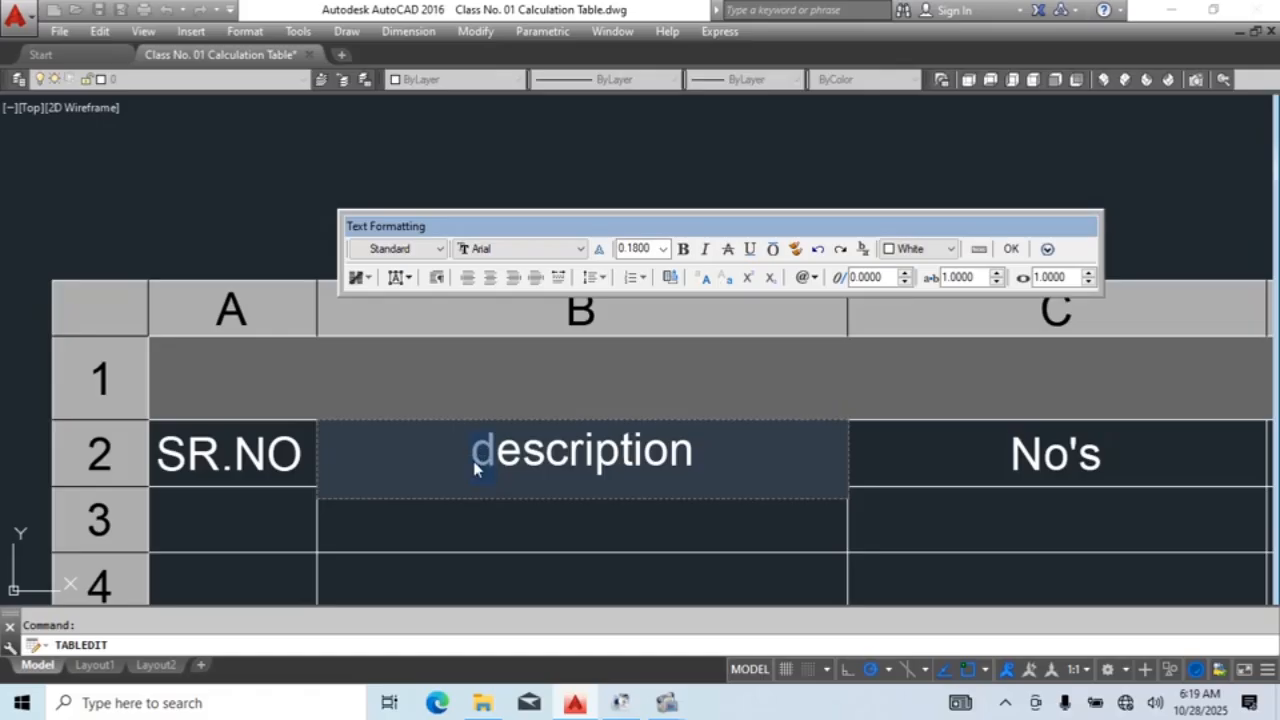
text(D)
click(590, 542)
Step: Change the SR.NO header in column A to Sr.No and save the drawing
double_click(211, 455)
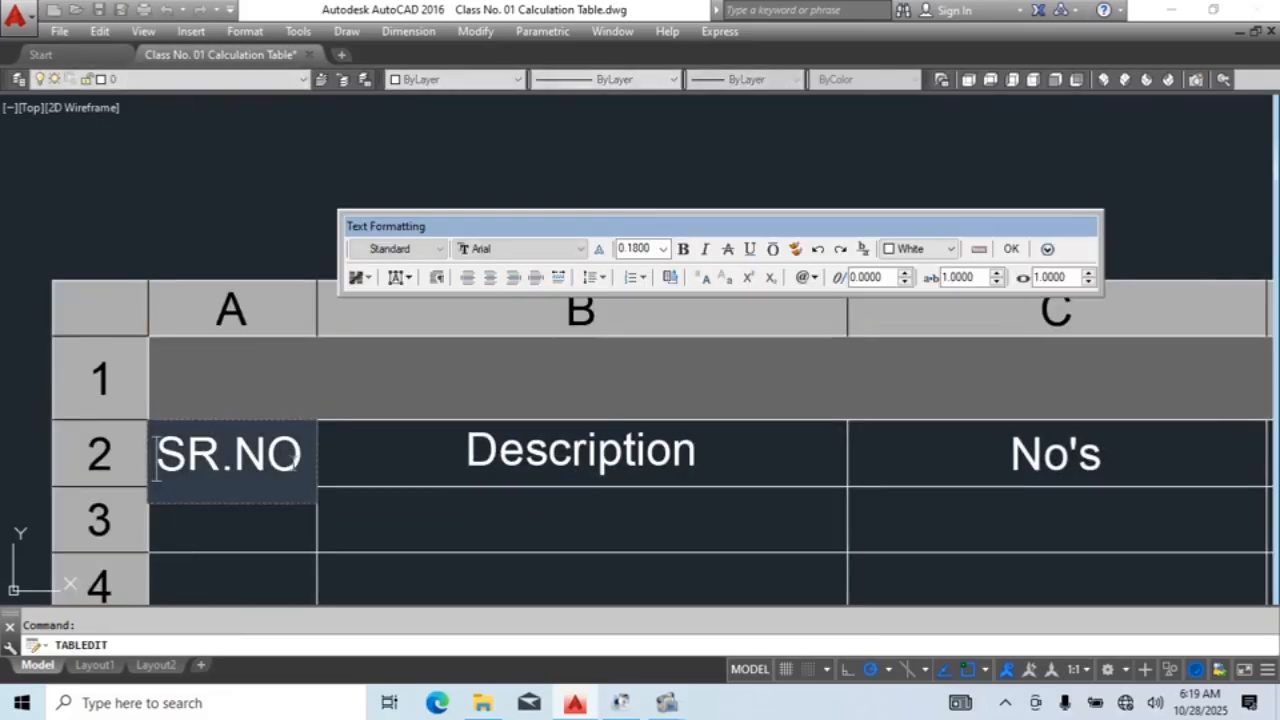
double_click(293, 460)
right_click(285, 449)
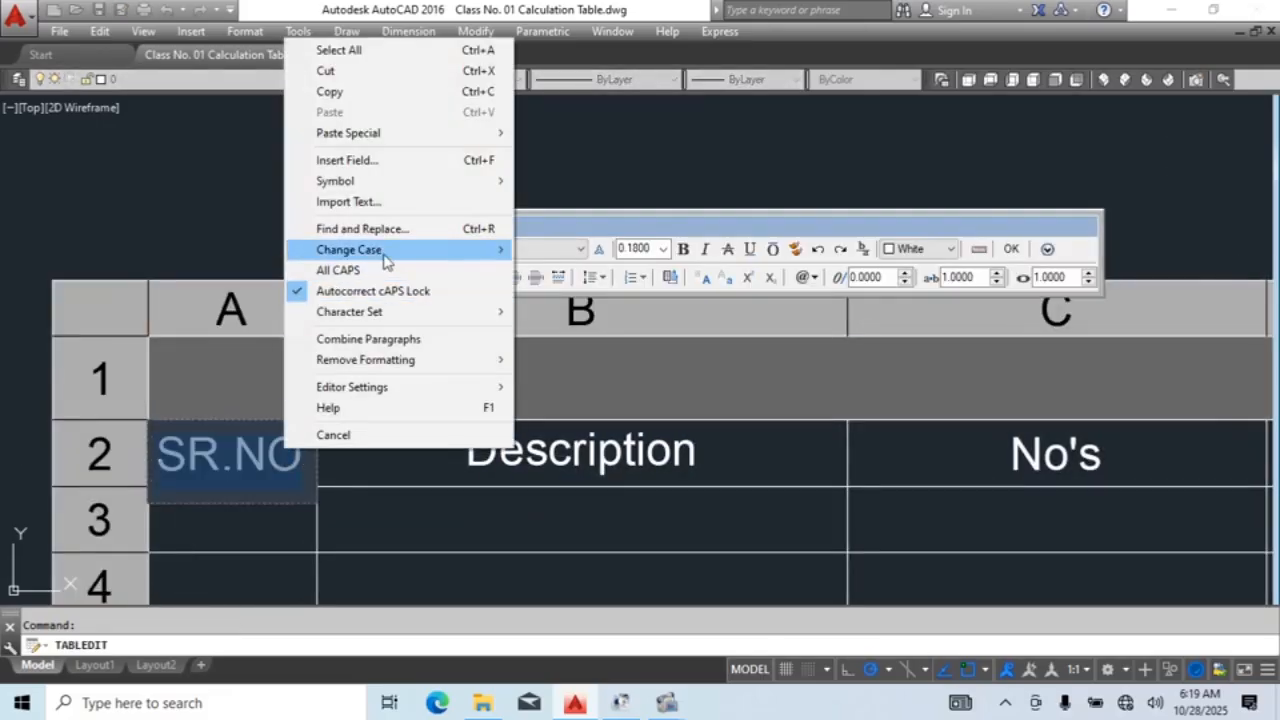
click(560, 269)
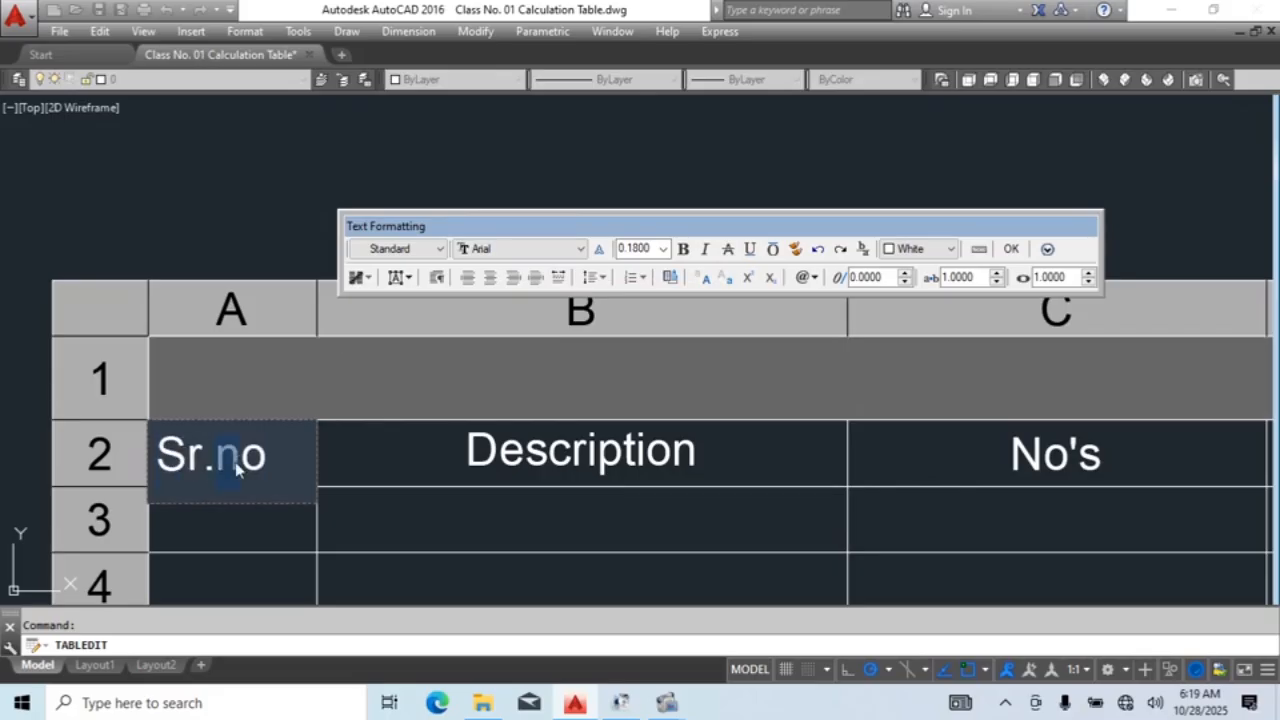
click(457, 523)
scroll(556, 400, down, 6)
middle_drag(843, 557, 694, 523)
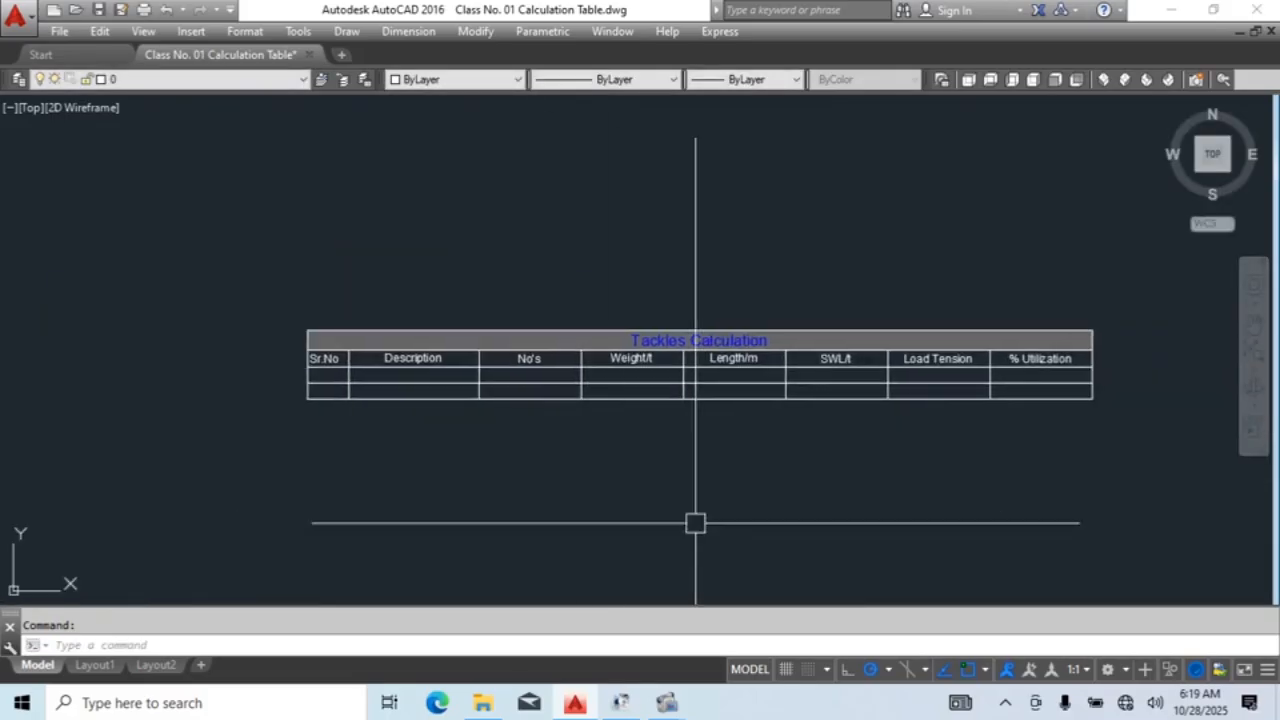
middle_drag(865, 466, 823, 495)
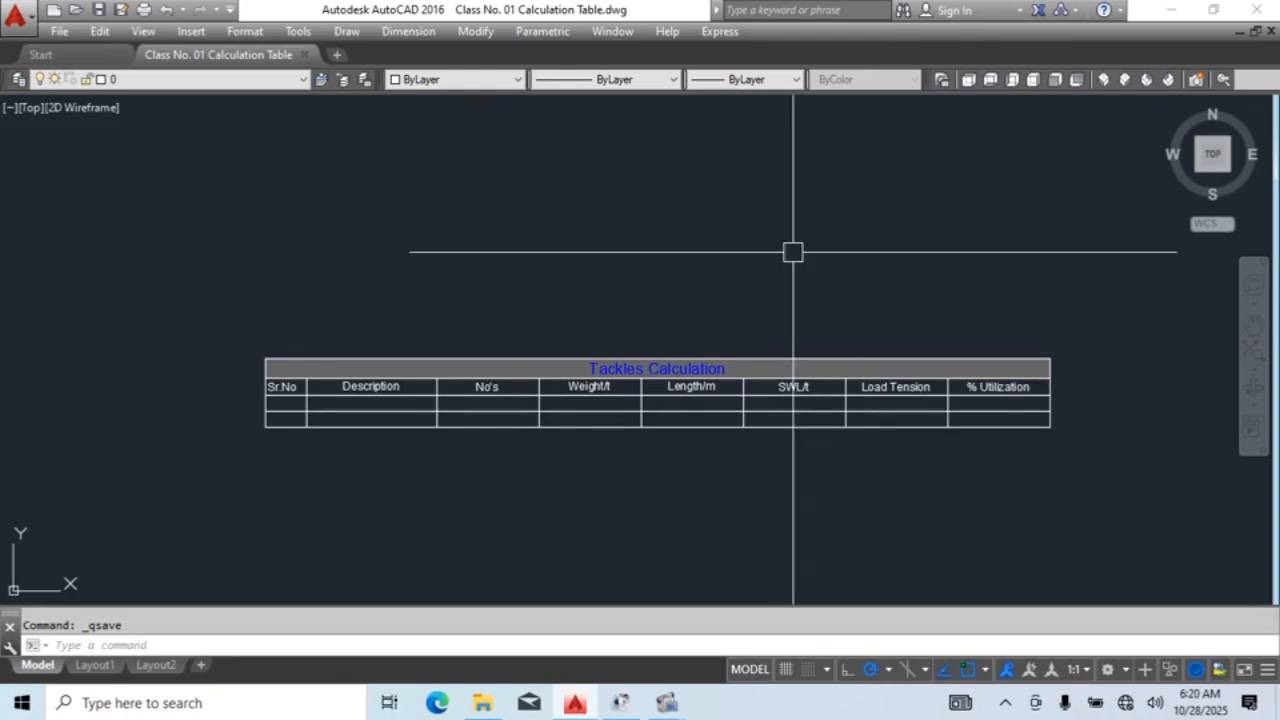
Step: Draw a roughly square rectangle in the empty space to the right of the Tackles Calculation table
scroll(793, 252, down, 4)
middle_drag(858, 404, 788, 430)
middle_drag(942, 446, 783, 456)
middle_drag(810, 389, 678, 389)
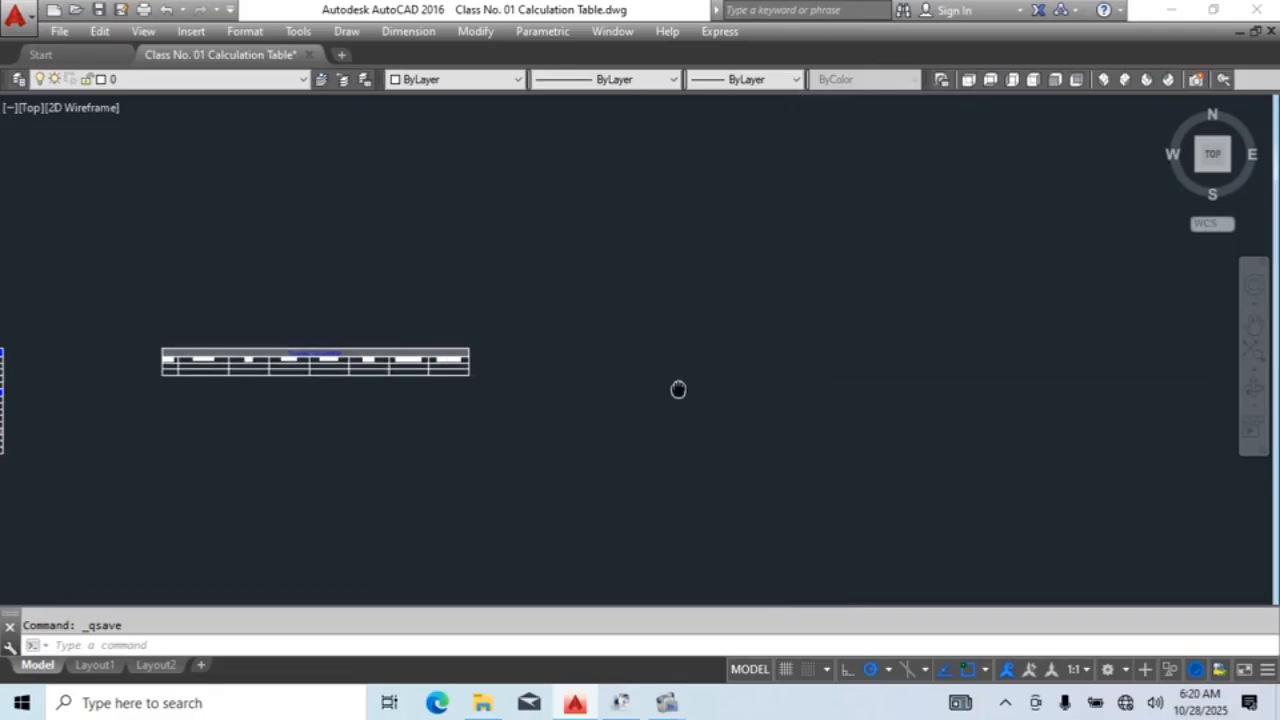
text(rec)
key(Return)
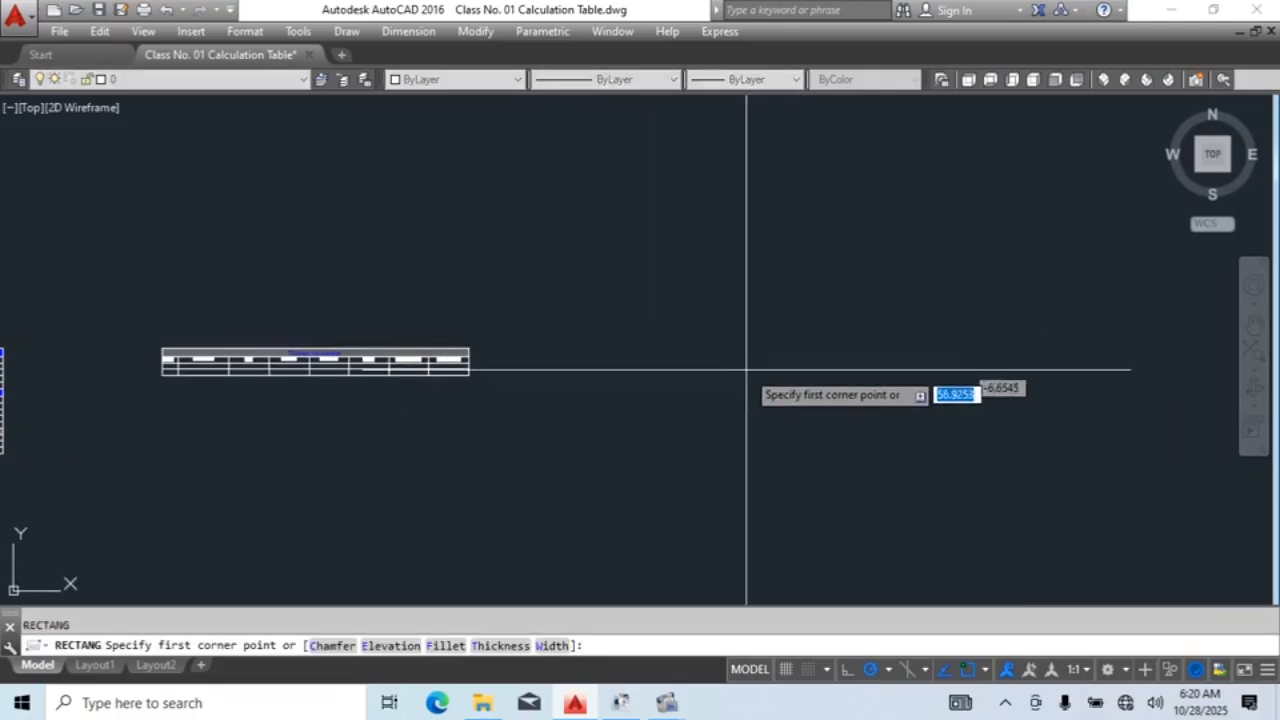
click(709, 355)
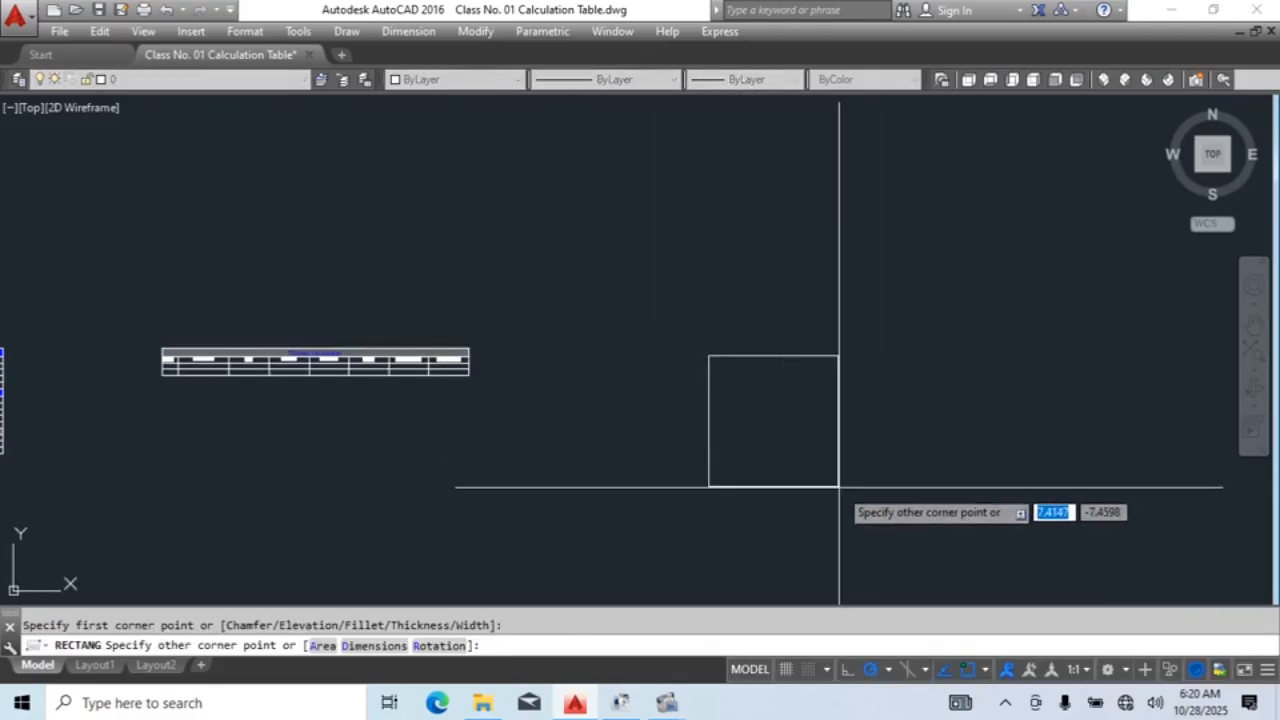
click(884, 529)
middle_drag(857, 332, 817, 406)
key(Escape)
middle_drag(675, 446, 669, 413)
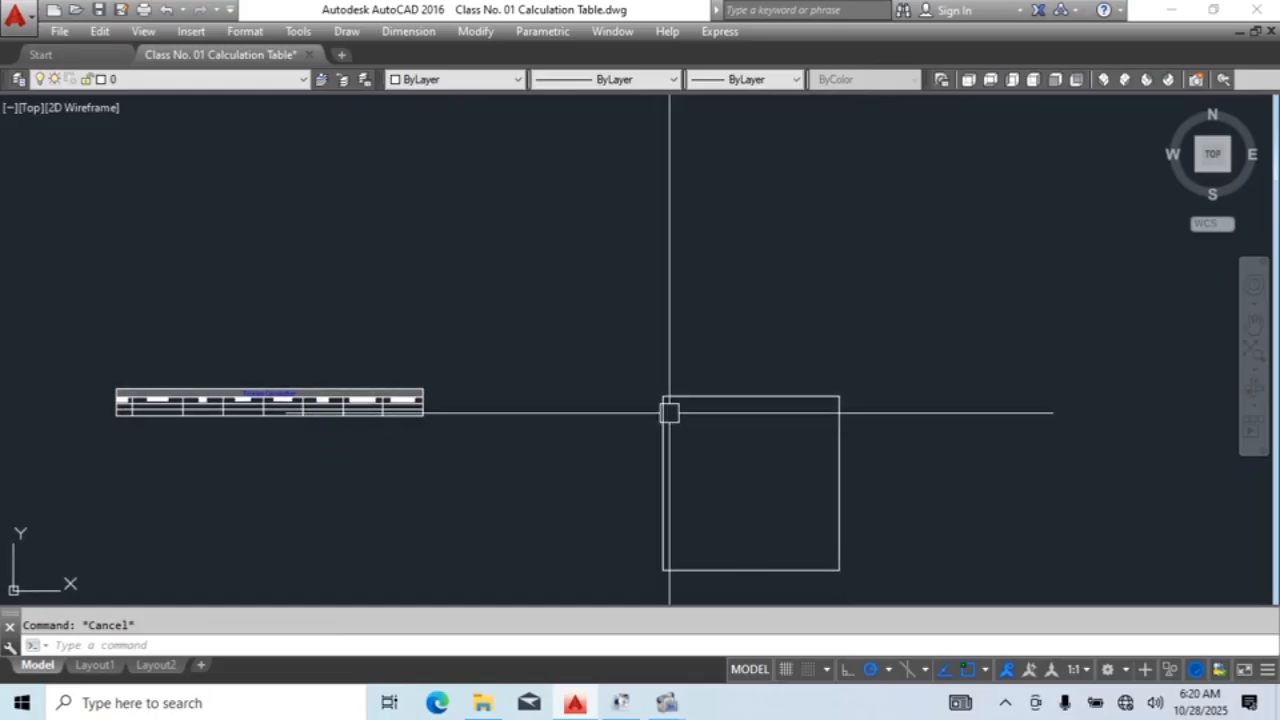
Step: Set the current colour to Red and draw a small circle centred on the square's upper-left corner
click(455, 79)
click(420, 126)
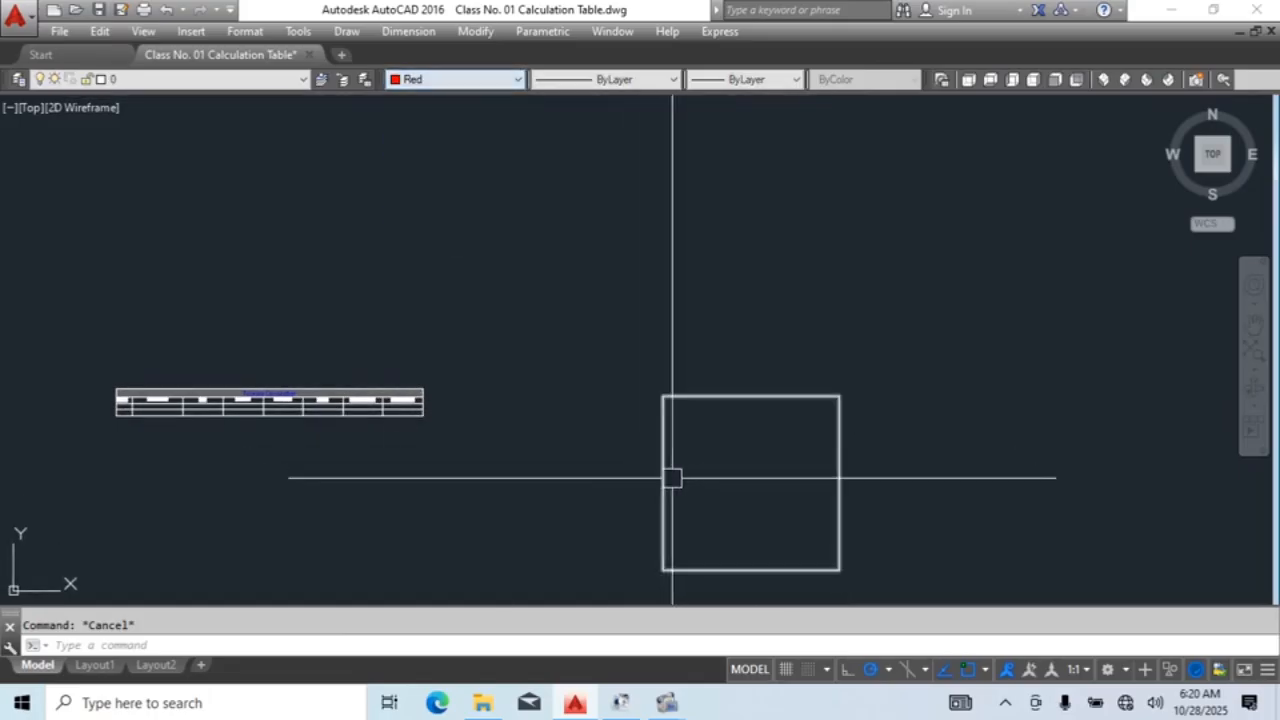
scroll(675, 390, up, 4)
text(c)
key(Return)
click(651, 421)
click(675, 448)
Step: Copy the small red circle from the square's upper-left corner to its upper-right corner
click(675, 448)
middle_drag(772, 489, 670, 411)
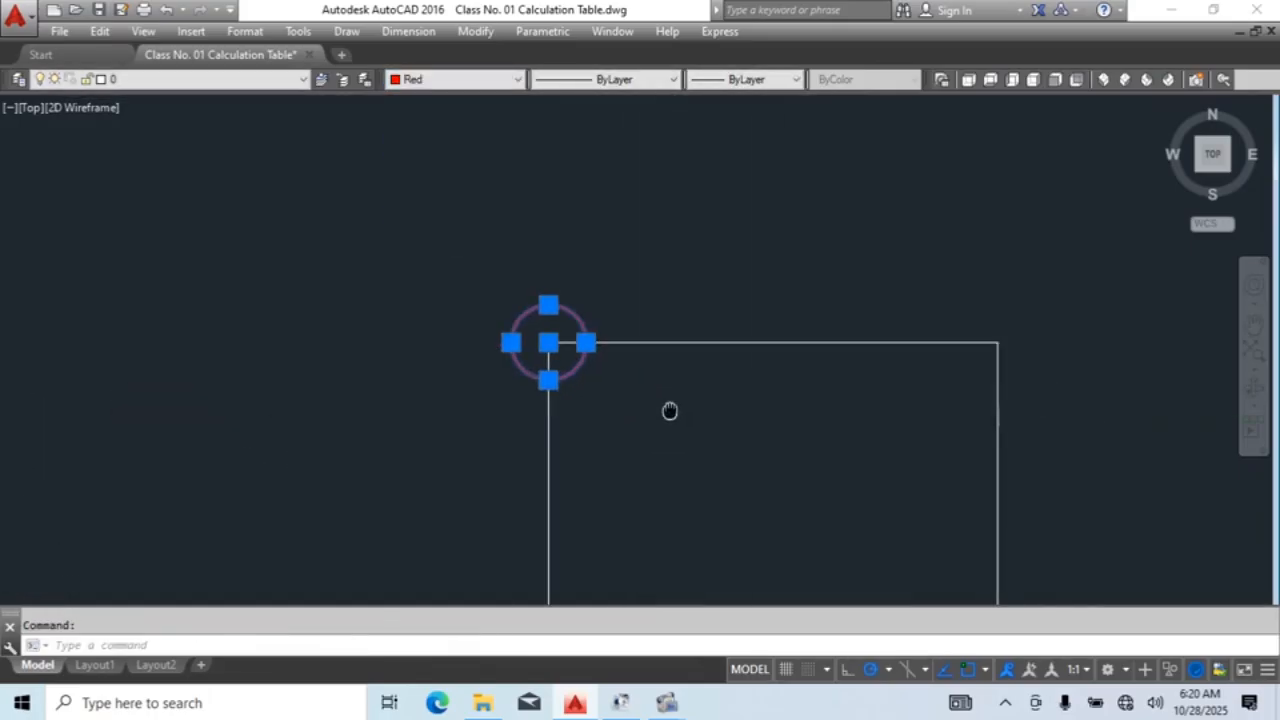
text(co)
key(Return)
click(548, 343)
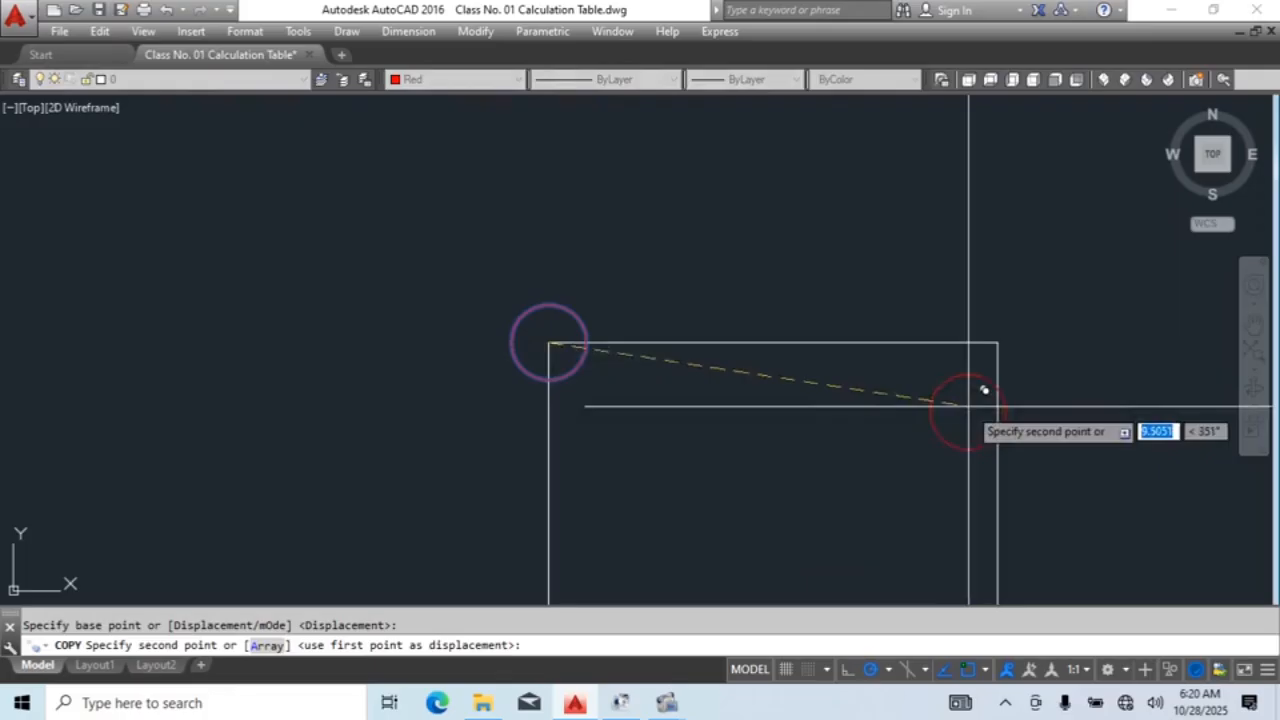
click(998, 343)
key(Escape)
scroll(800, 430, down, 4)
Step: With Ortho on, draw a vertical line about 11.5 units long upward from the square's upper-right corner
text(l)
key(Return)
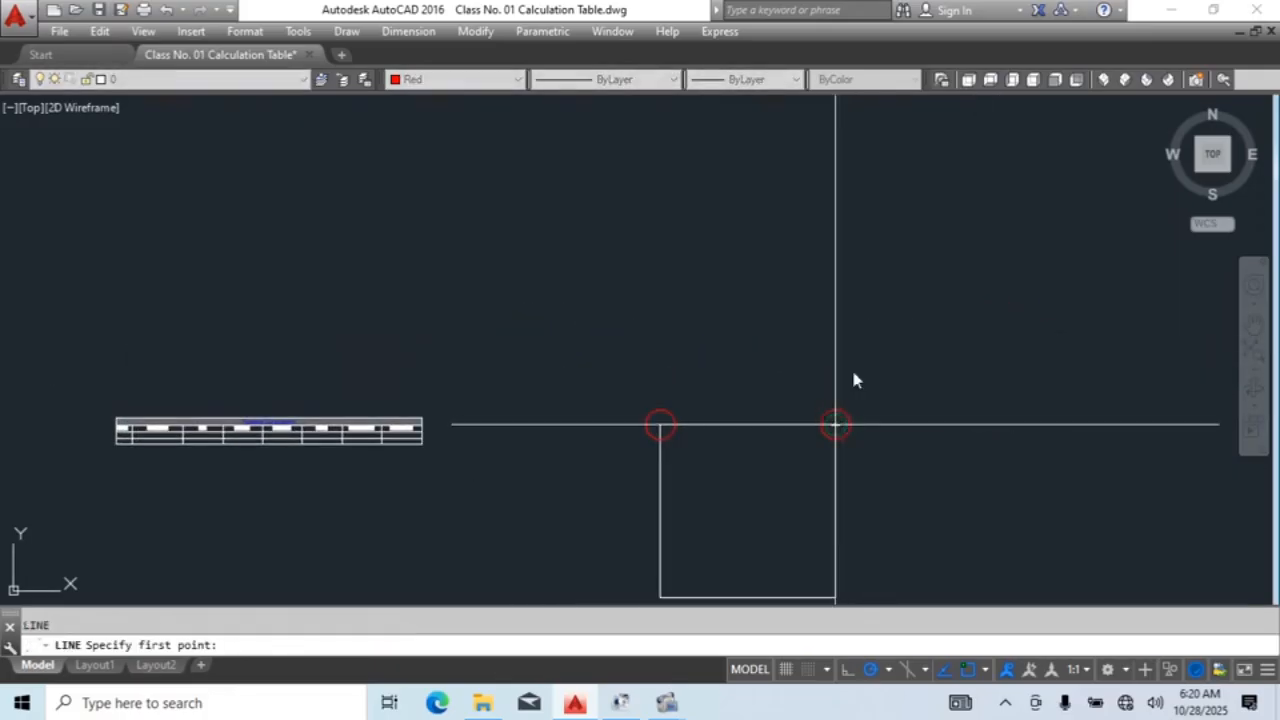
click(835, 425)
click(846, 669)
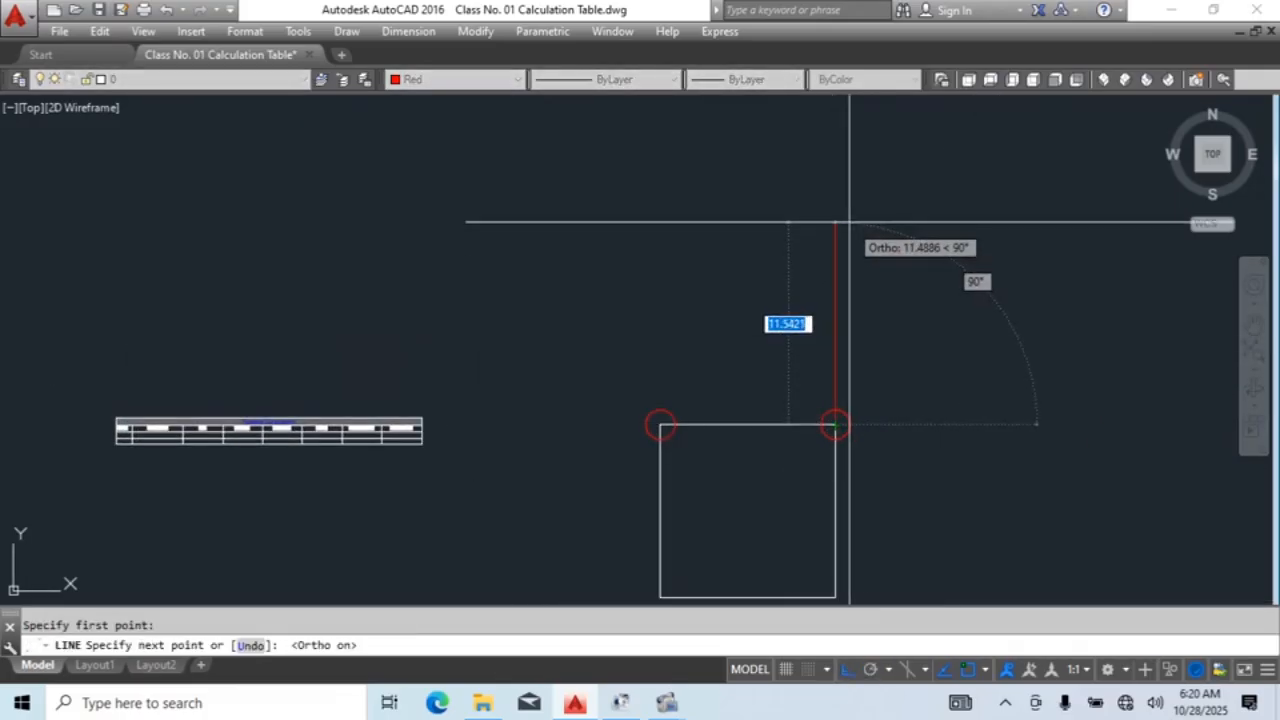
click(835, 222)
key(Escape)
click(928, 280)
click(798, 316)
text(mi)
key(Return)
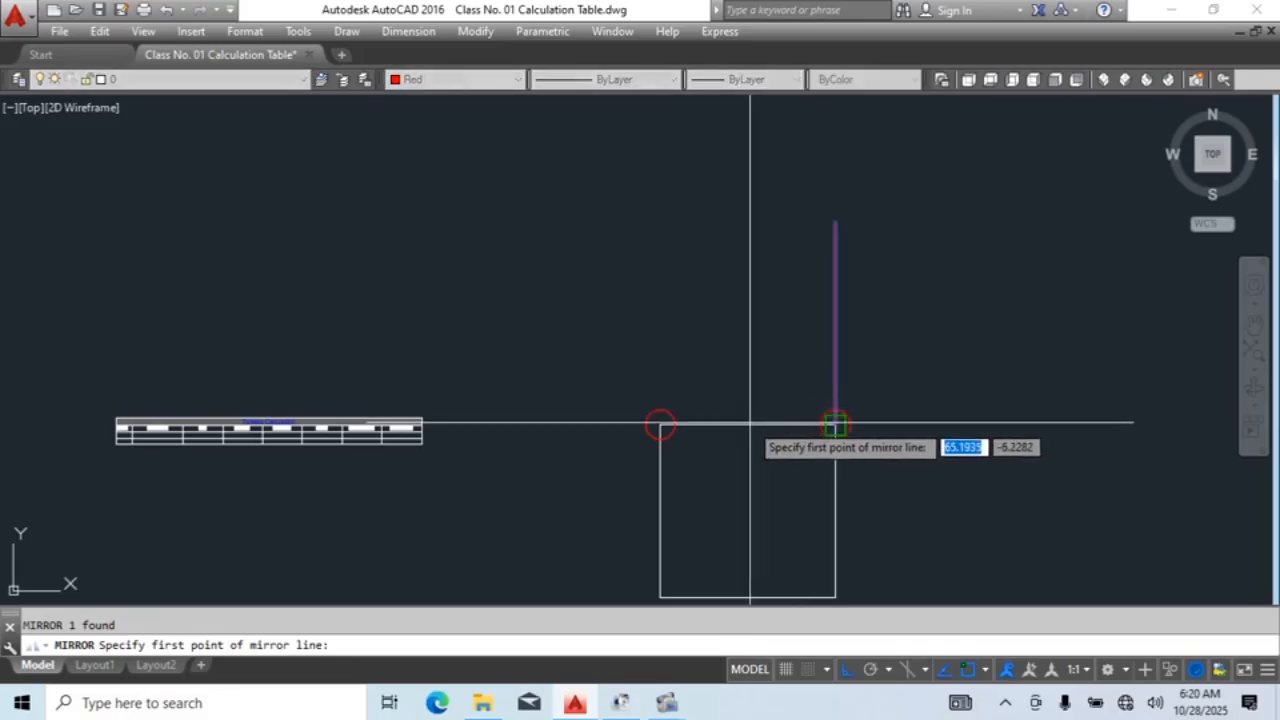
middle_drag(750, 590, 748, 567)
key(Escape)
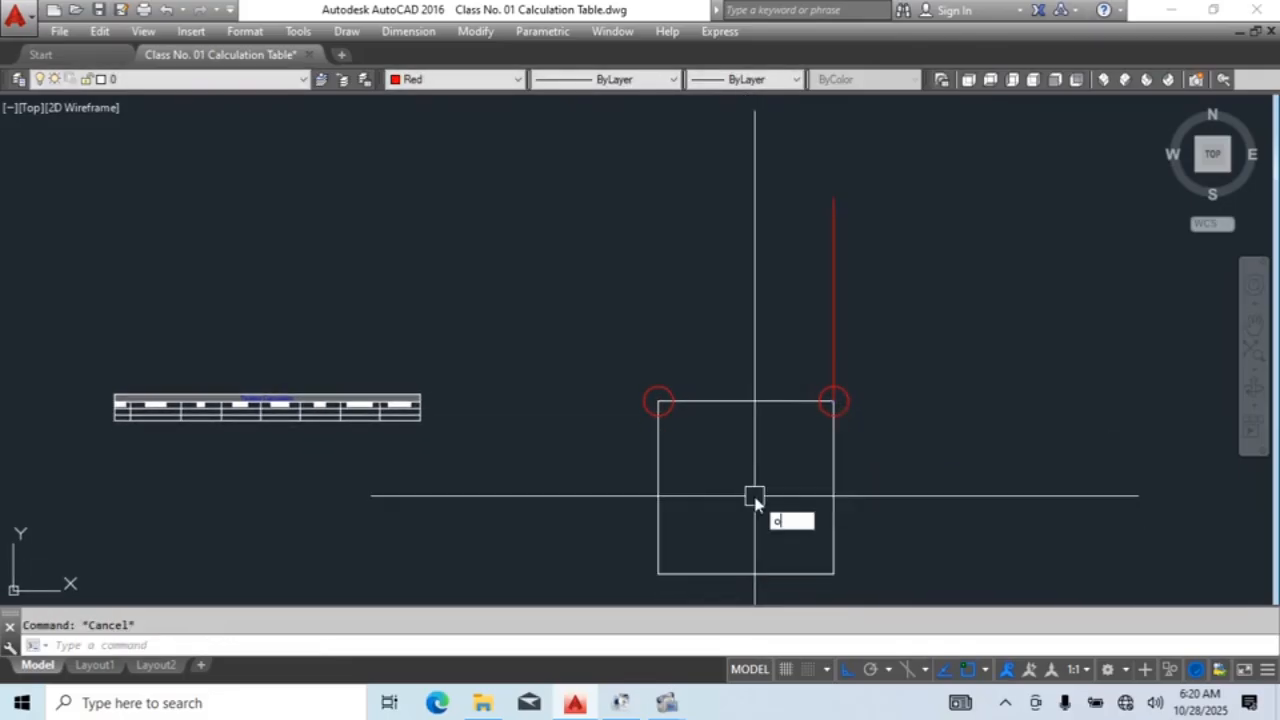
Step: Enable all object snap modes and draw a vertical centre line from the midpoint of the square's bottom edge to well above its top edge
key(Return)
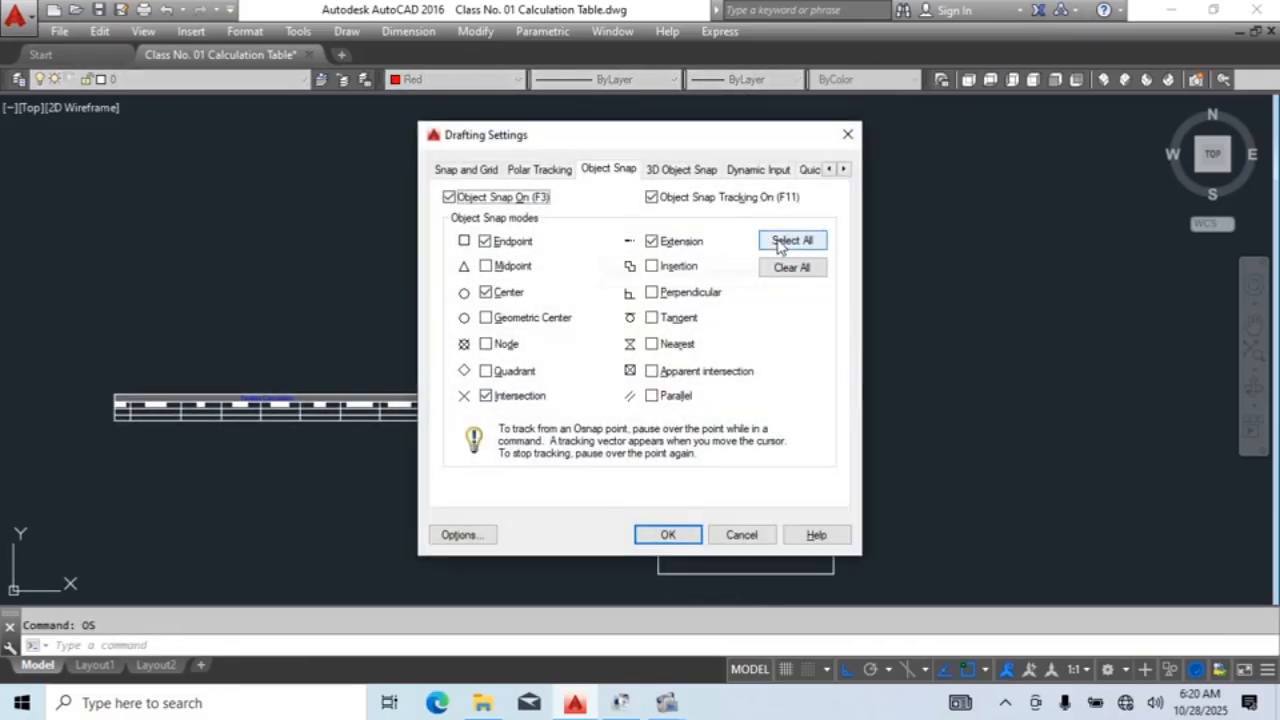
click(668, 536)
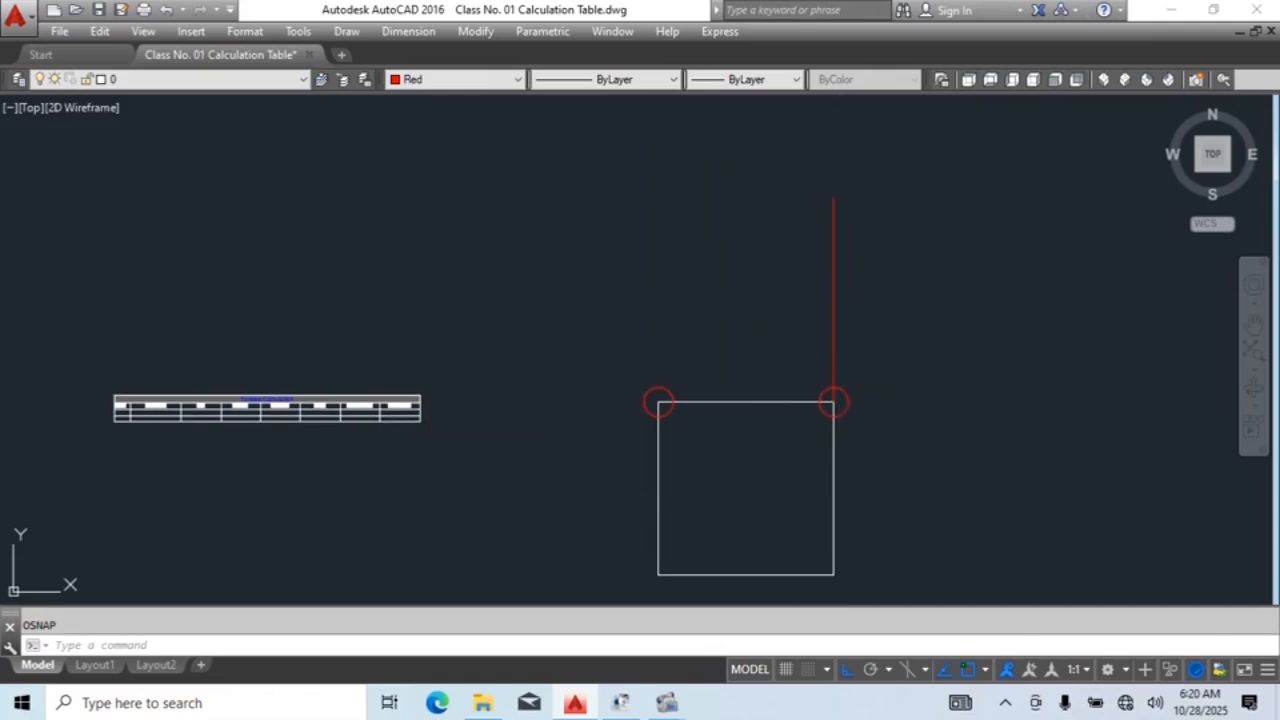
text(l)
key(Return)
click(746, 574)
click(746, 197)
key(Escape)
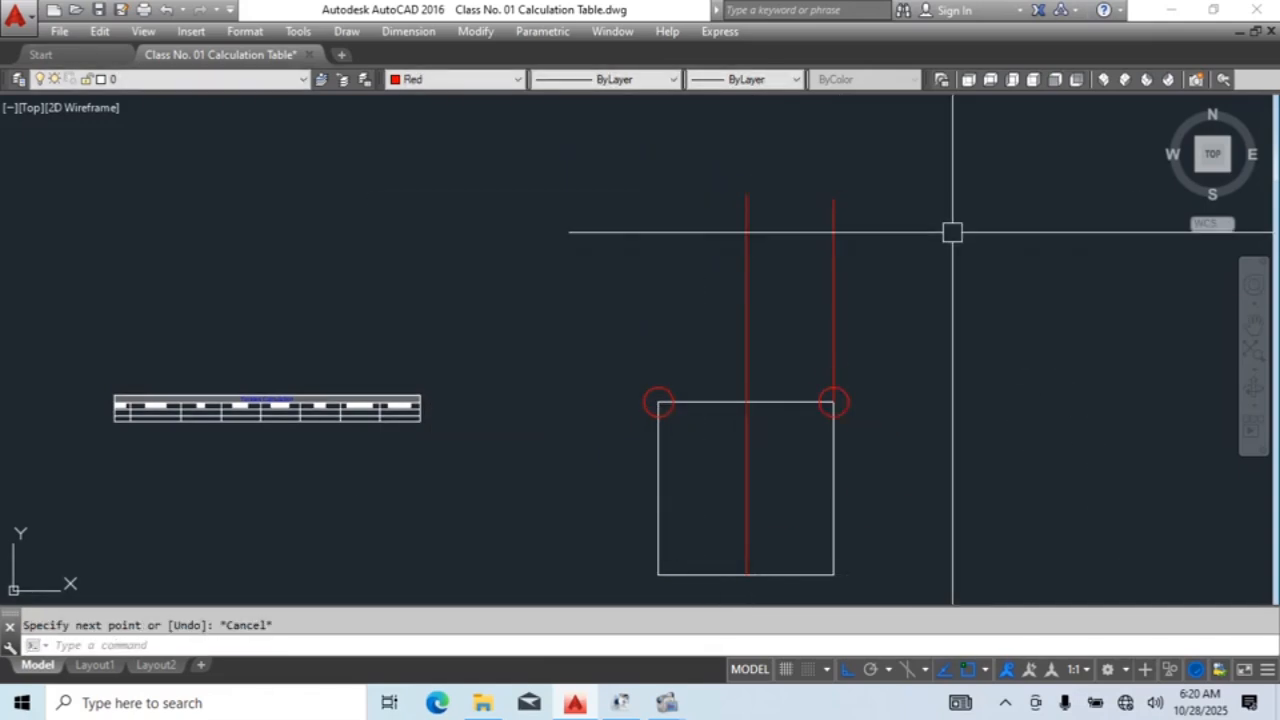
Step: Mirror the right-hand vertical line across the centre line, keeping the source line
click(833, 260)
click(804, 295)
text(mi)
key(Return)
click(747, 273)
click(747, 320)
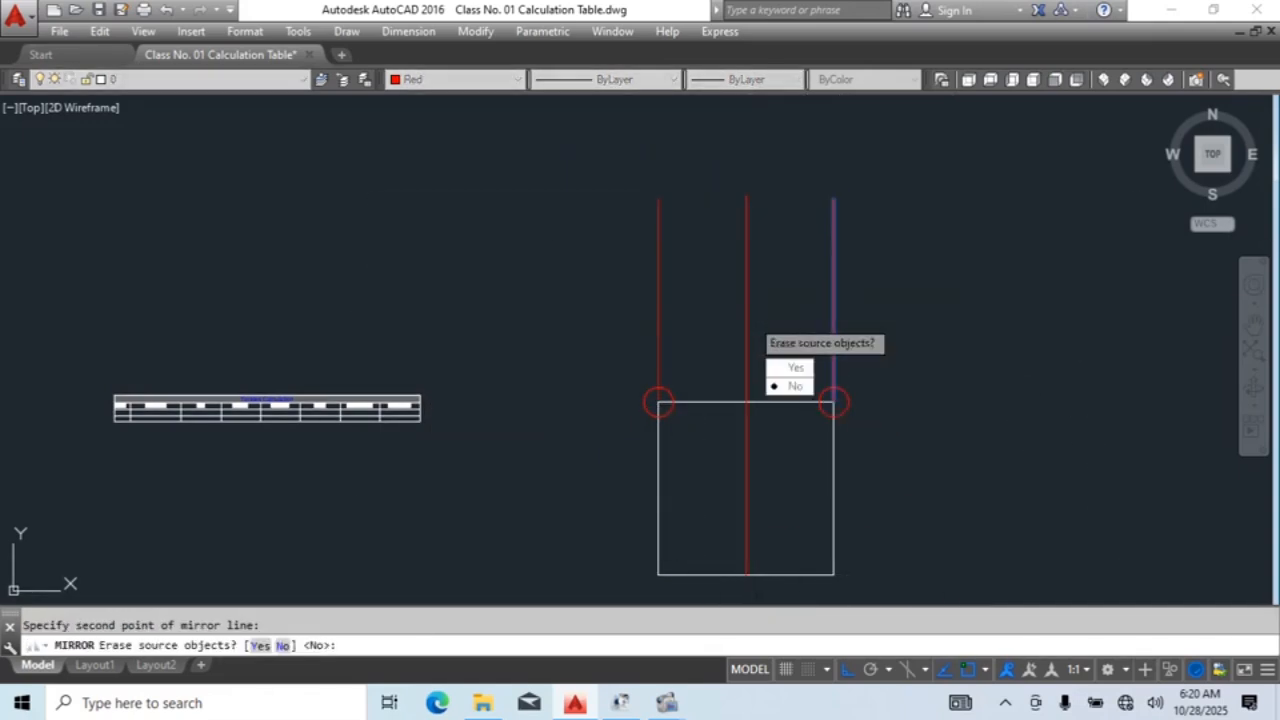
key(Return)
key(Escape)
Step: Draw a thin red rectangle across the square's full width, starting at its upper-left corner
middle_drag(747, 284, 733, 327)
text(rec)
key(Return)
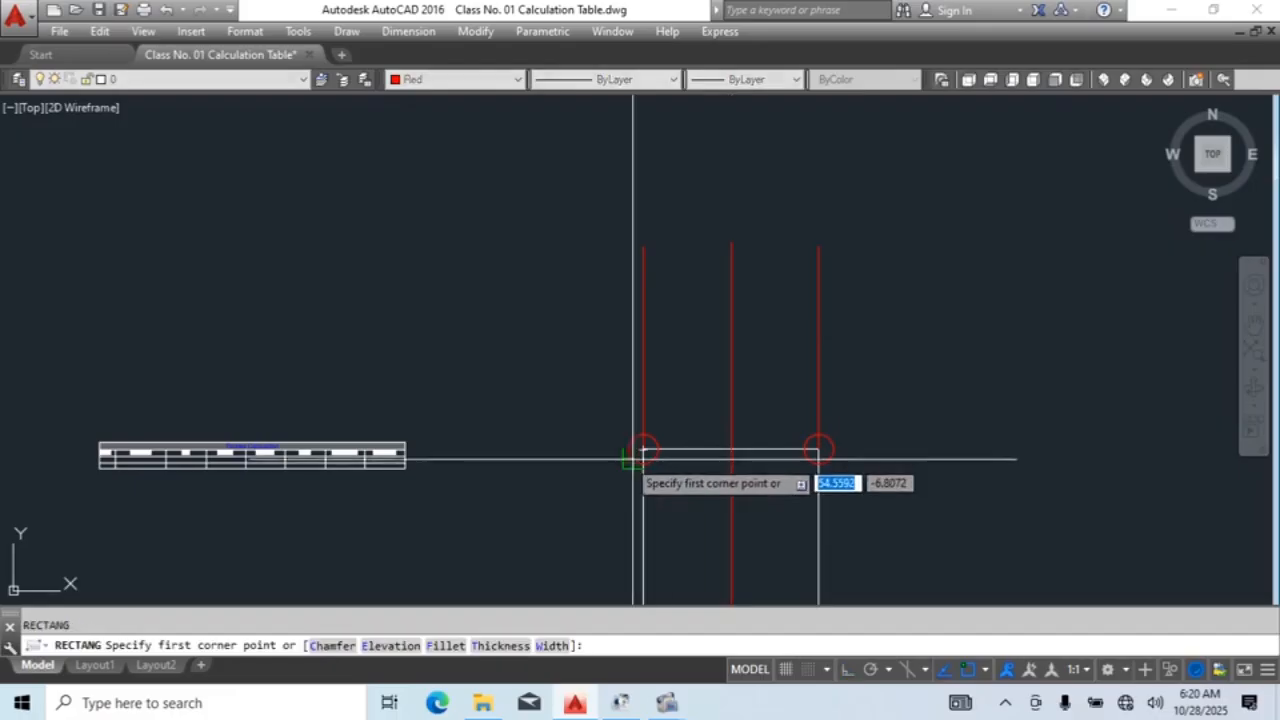
click(644, 449)
click(818, 483)
key(Escape)
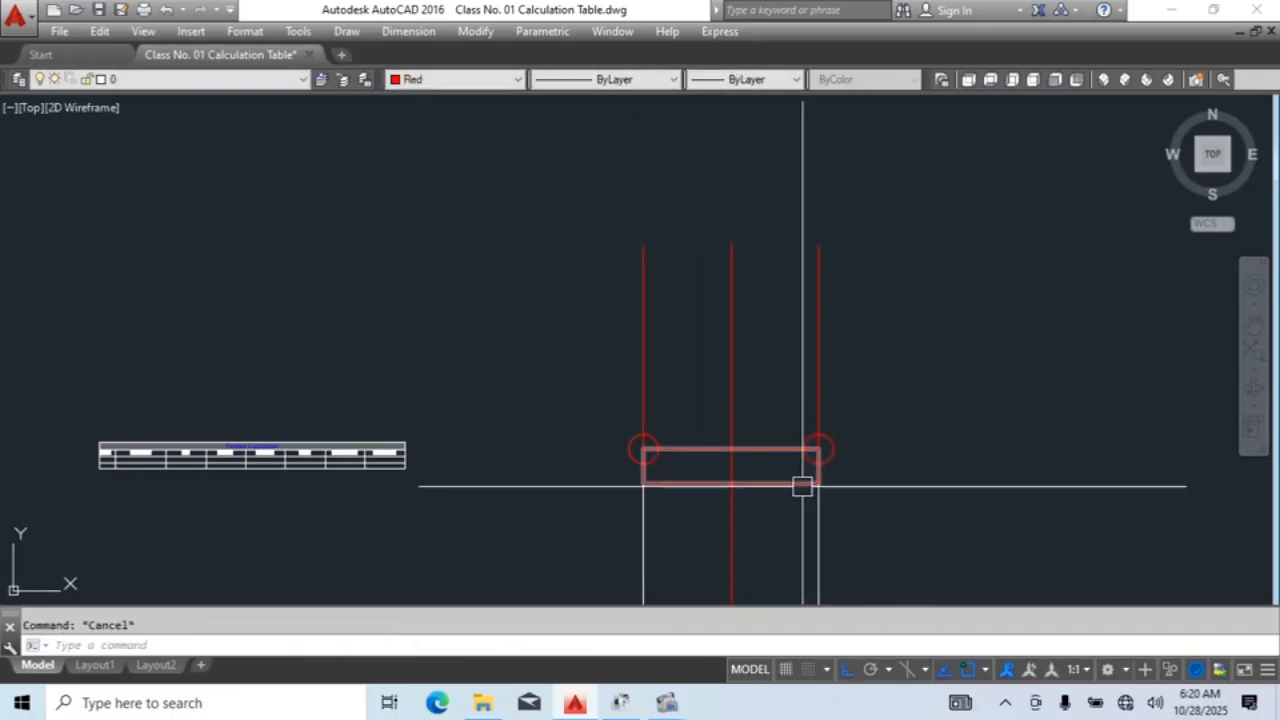
Step: Move the thin rectangle by its centre to the upper end of the centre line
click(803, 483)
text(m)
key(Return)
click(731, 466)
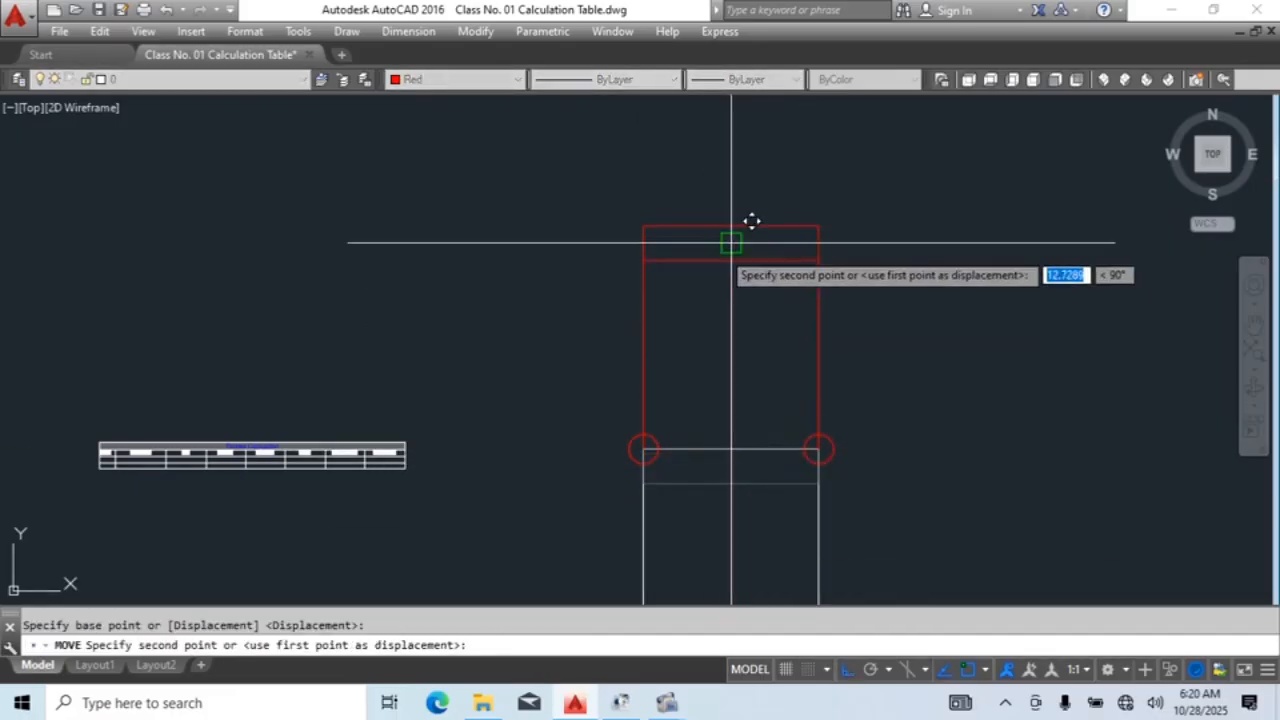
click(731, 243)
key(Escape)
Step: Copy the circle at the square's upper-right corner onto all four corners of the thin upper rectangle
text(co)
key(Return)
scroll(830, 437, up, 4)
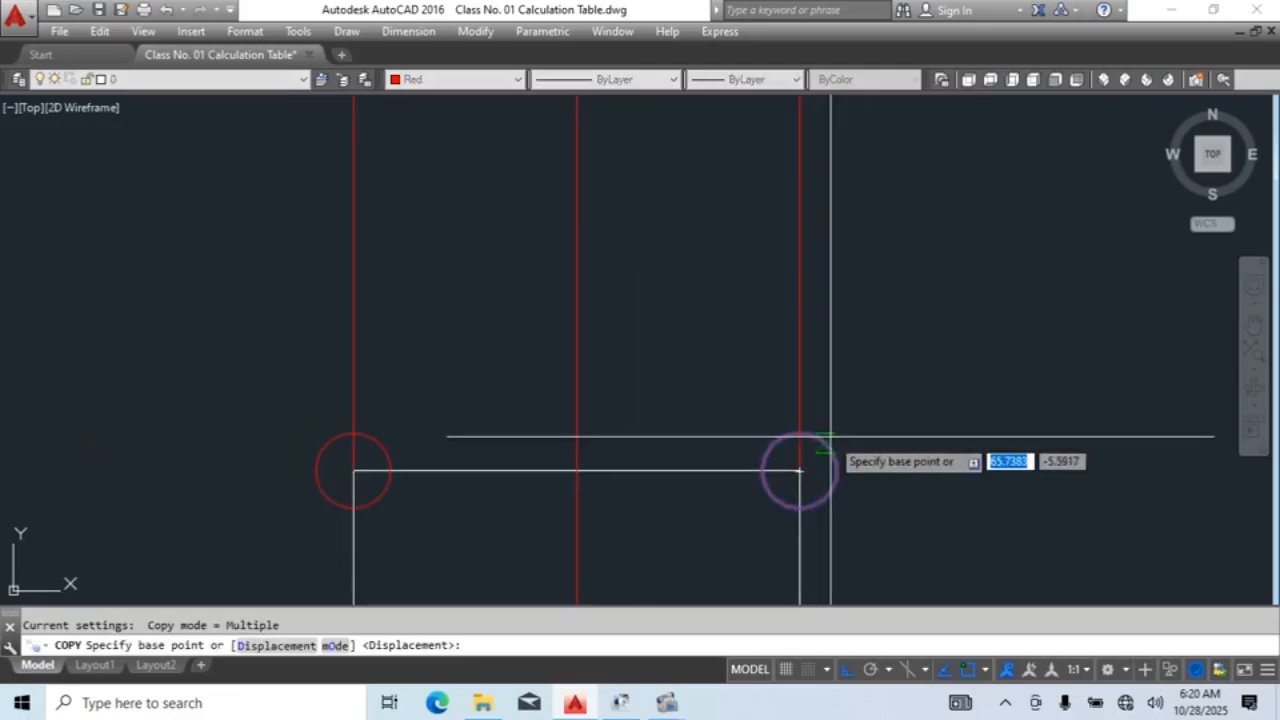
click(800, 469)
scroll(828, 415, down, 4)
click(817, 247)
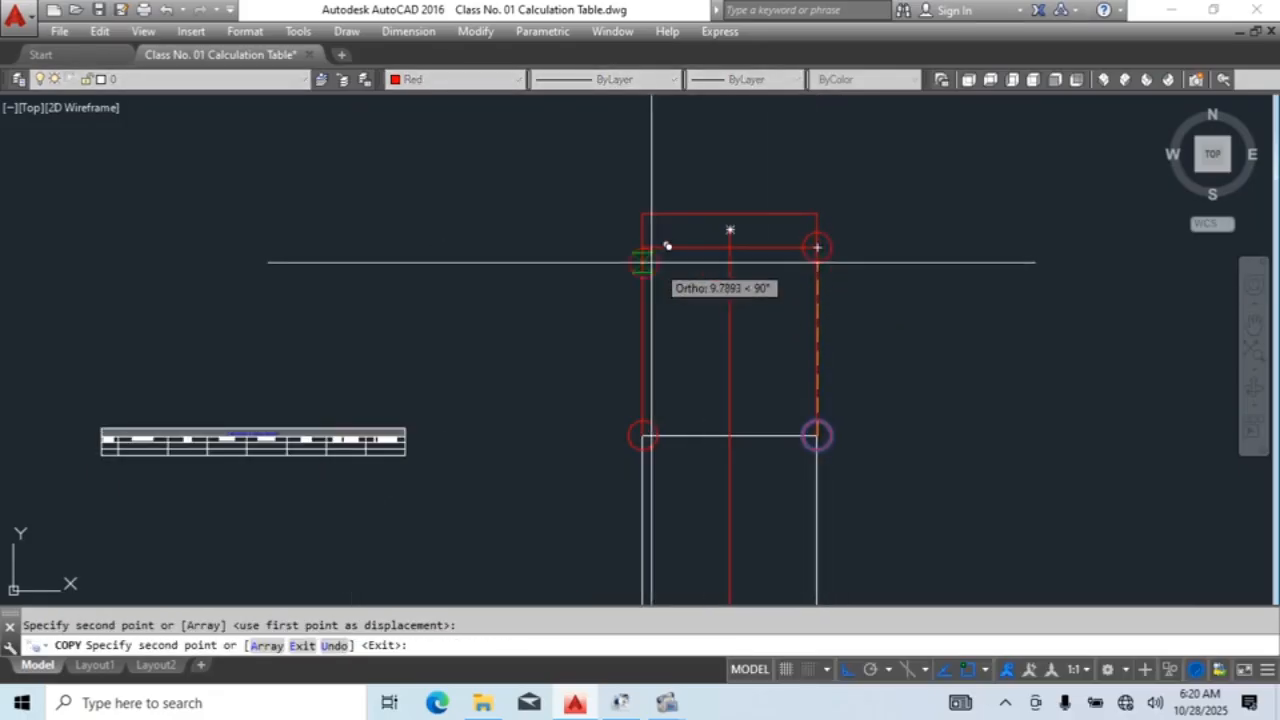
click(642, 247)
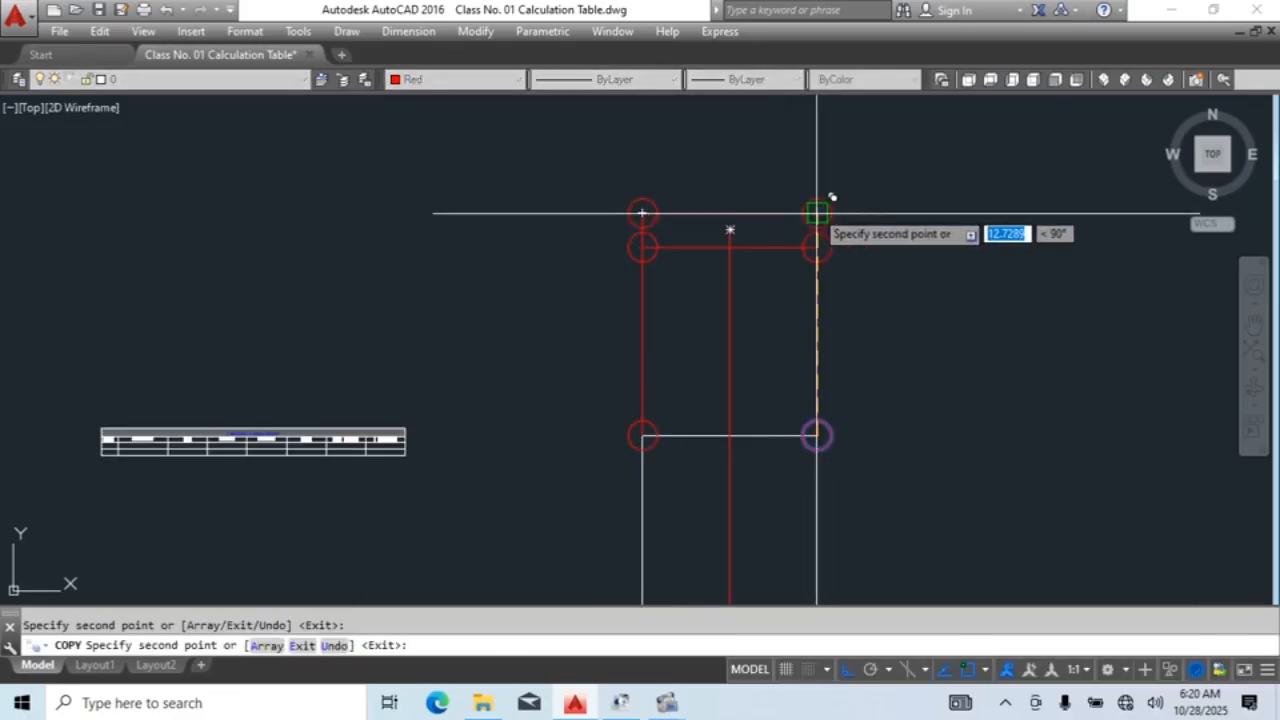
click(817, 214)
key(Escape)
Step: Delete the vertical centre line running through the square and the thin rectangle
middle_drag(900, 335, 897, 374)
key(Escape)
click(746, 329)
click(705, 350)
key(Delete)
Step: Change the colour of the two vertical lines between the square and the thin rectangle to green
click(852, 377)
click(613, 380)
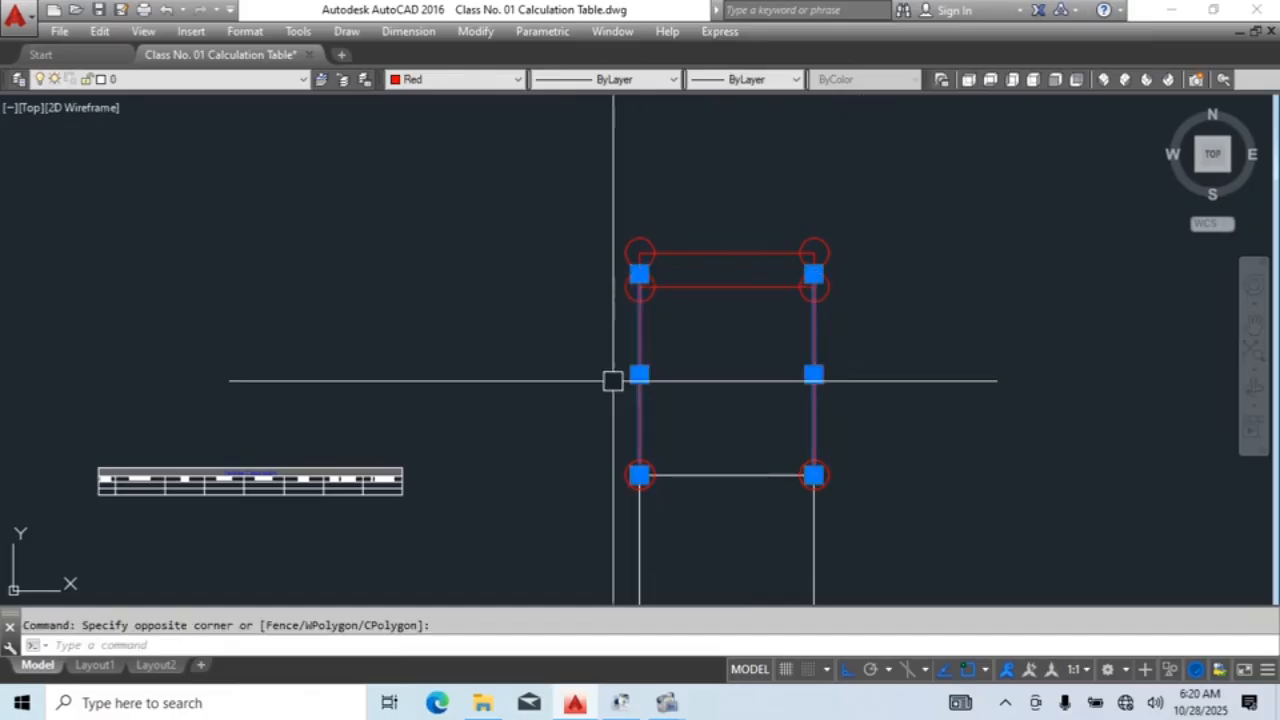
click(426, 81)
click(419, 143)
key(Escape)
scroll(856, 289, down, 4)
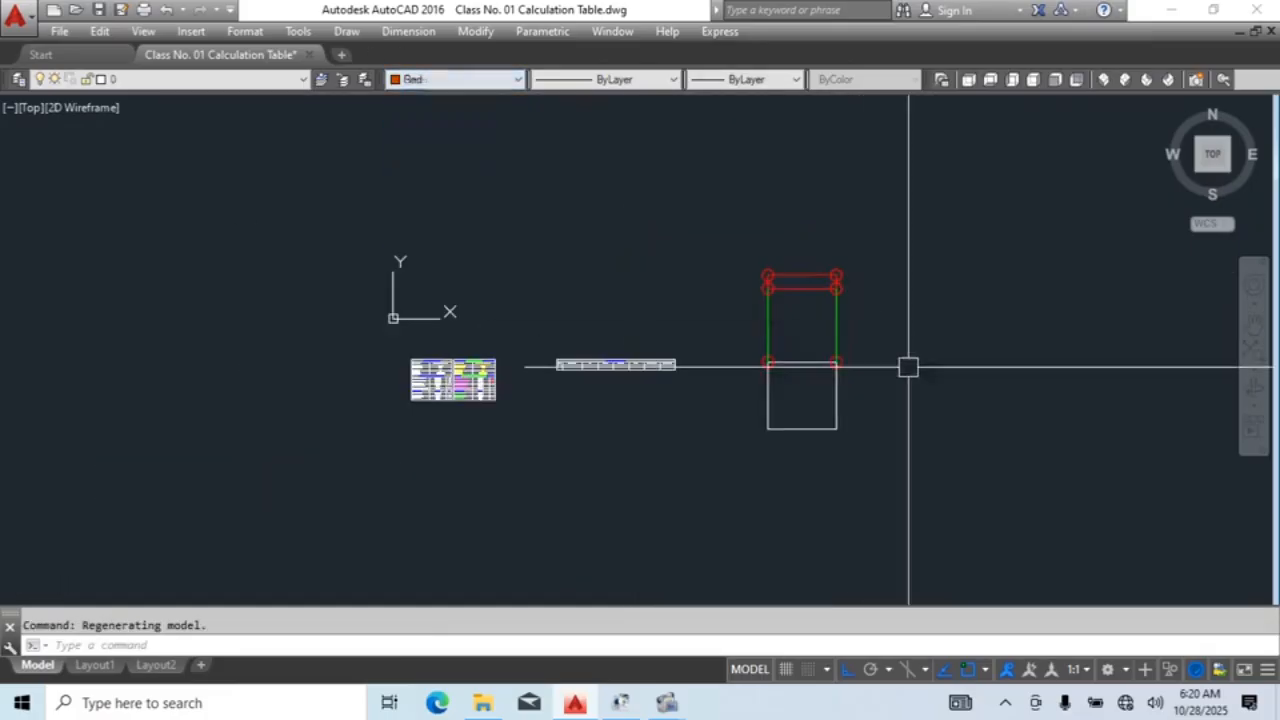
Step: Change the colour of the thin upper rectangle to blue
scroll(820, 366, up, 4)
middle_drag(864, 235, 833, 364)
click(755, 269)
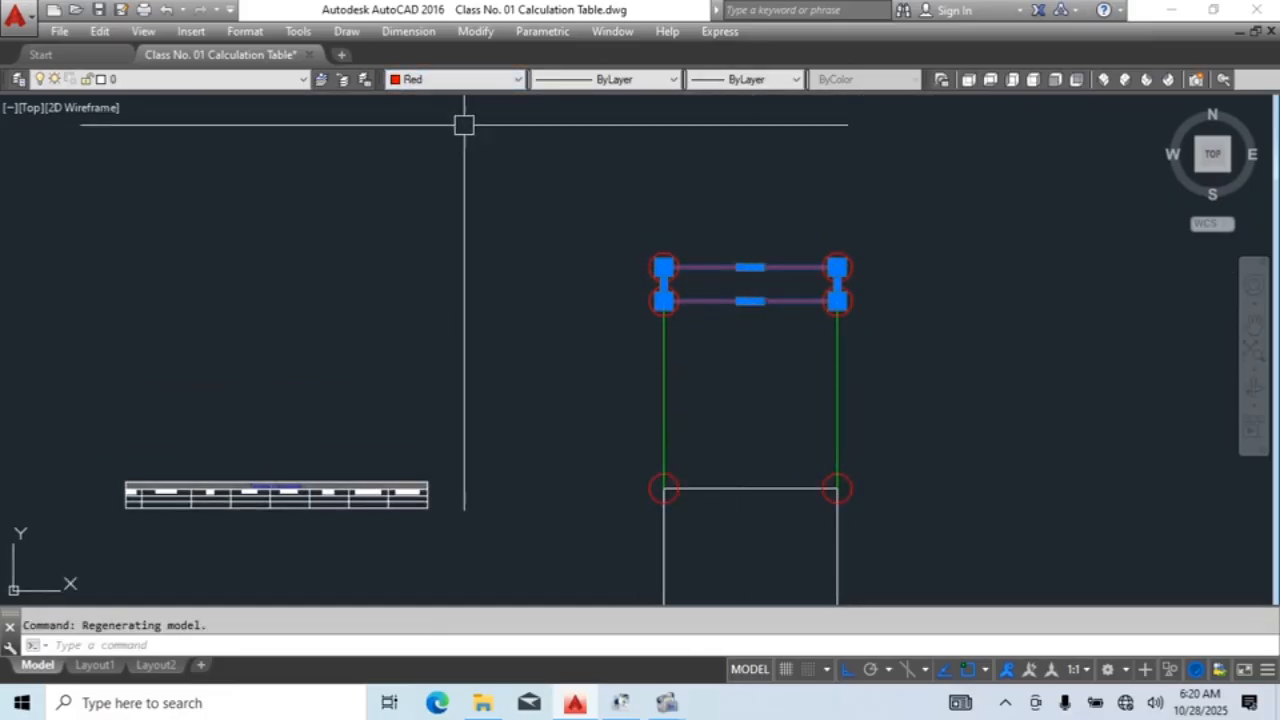
click(449, 80)
click(445, 160)
key(Escape)
Step: Draw a vertical red line about 21 units long upward from the midpoint of the blue rectangle's lower edge
middle_drag(905, 297, 900, 415)
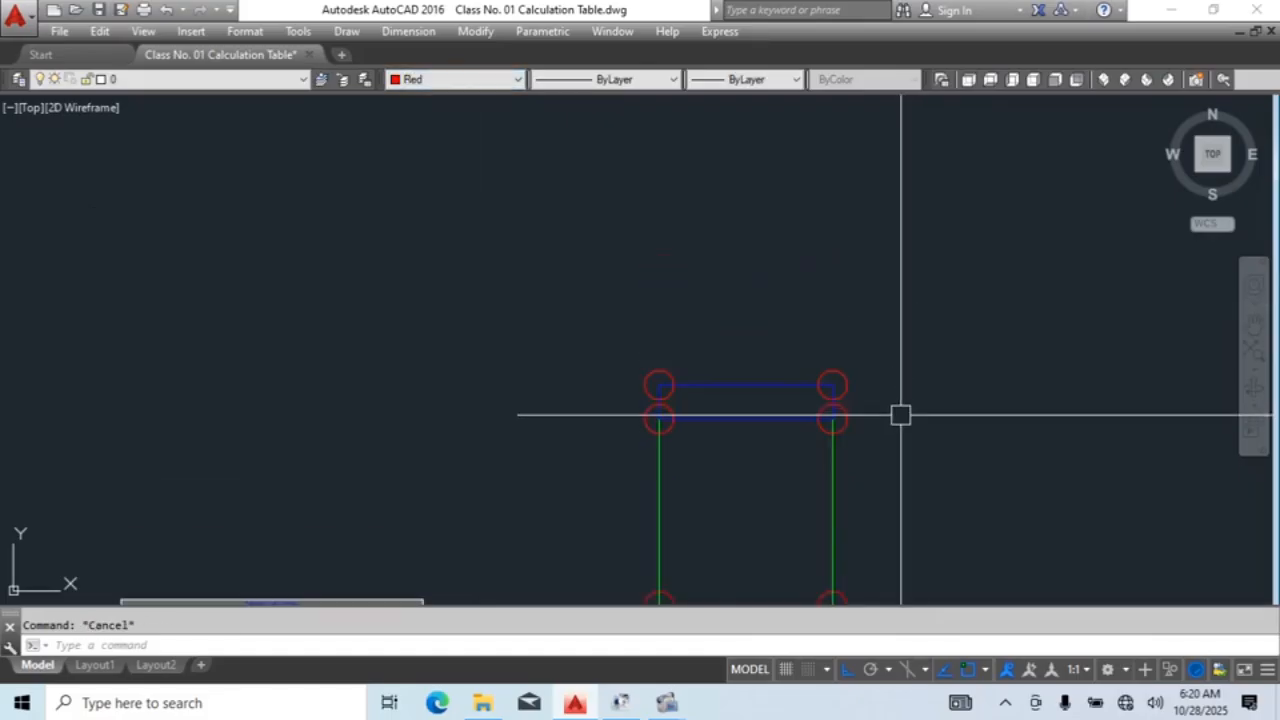
text(l)
key(Return)
click(745, 418)
middle_drag(769, 244, 764, 343)
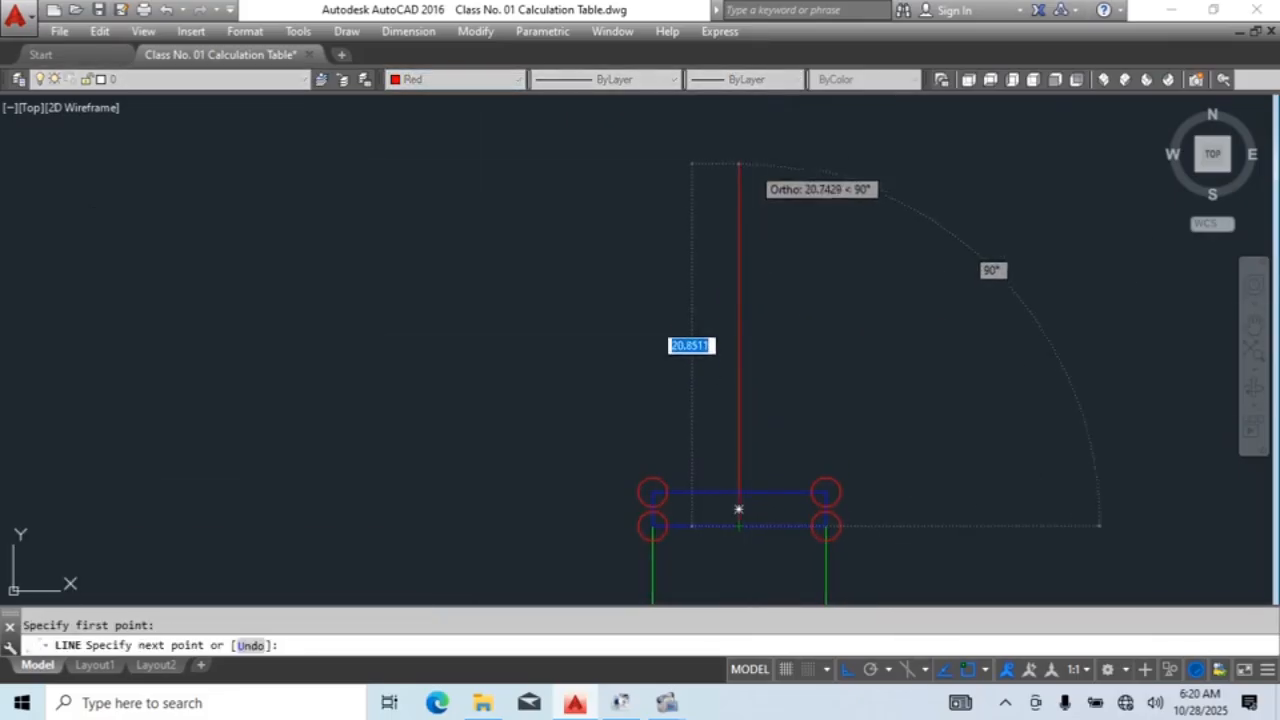
click(750, 163)
key(Escape)
key(Escape)
Step: Draw a circle of about 1.27 radius centred on the upper end of the vertical line
text(c)
key(Return)
click(739, 166)
click(761, 186)
key(Escape)
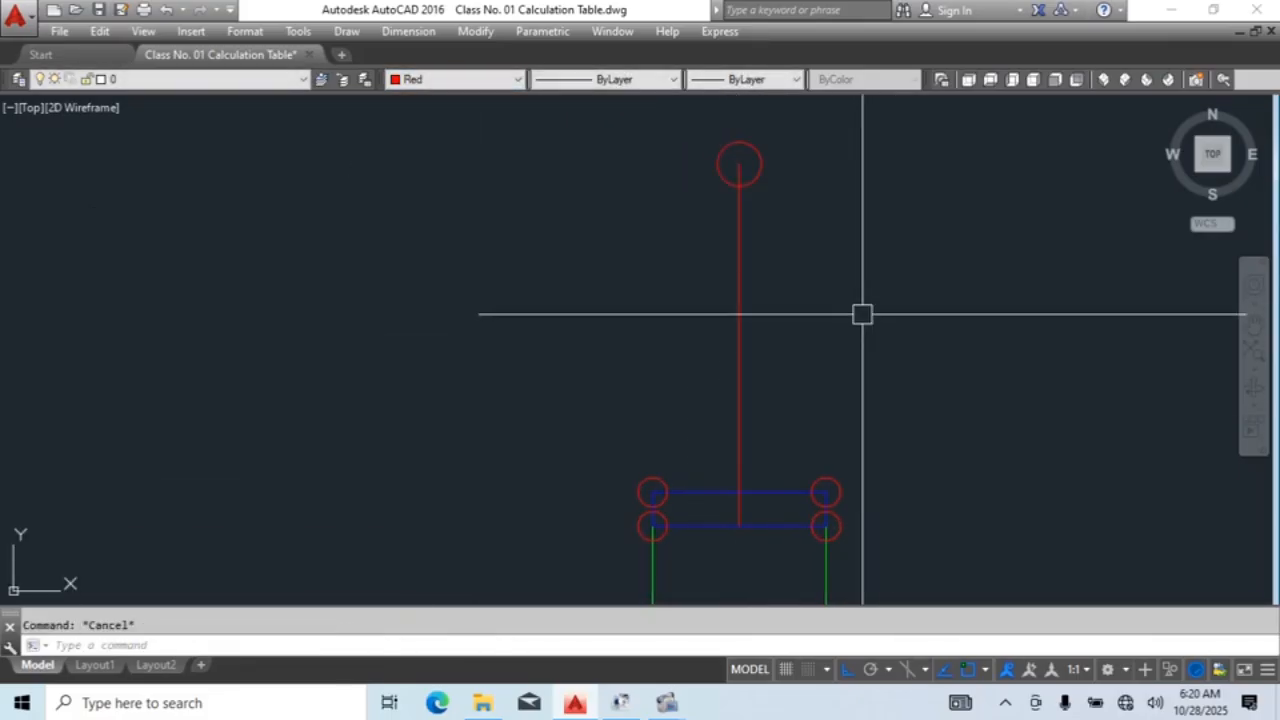
Step: Draw a polyline from the blue rectangle's upper-right corner to the top circle's centre and down to its upper-left corner
text(pl)
key(Return)
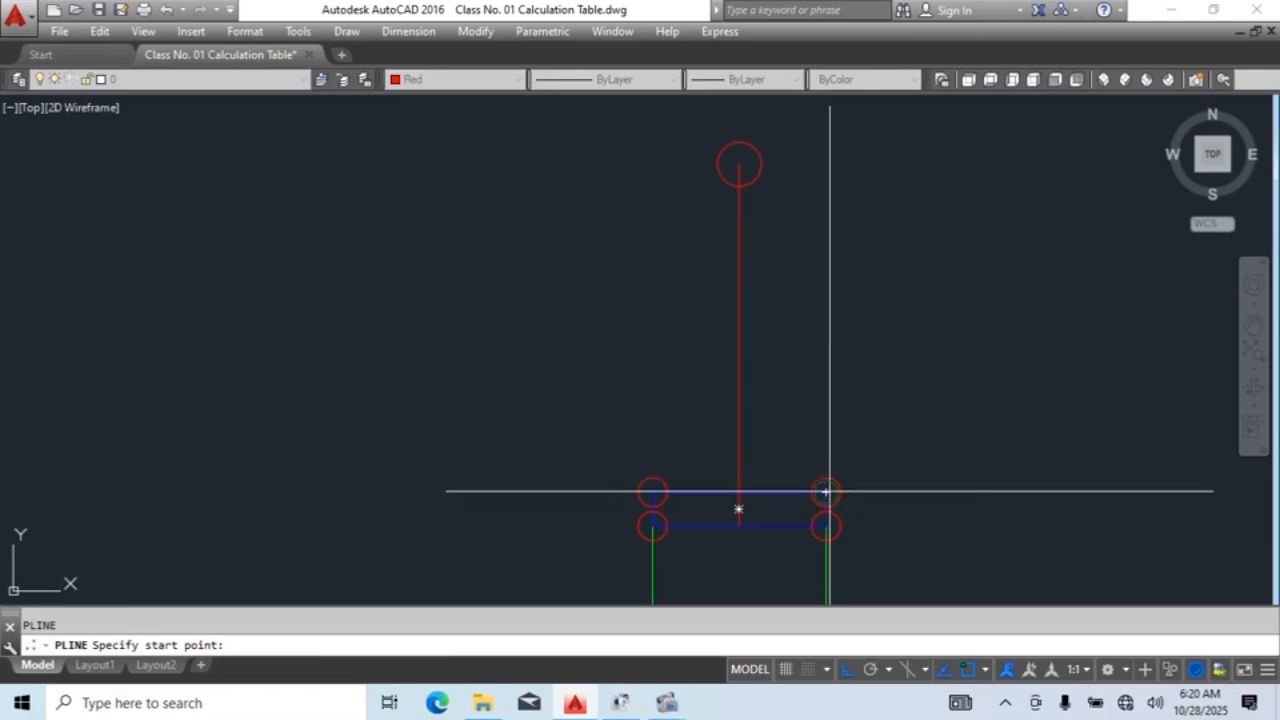
click(826, 491)
click(739, 165)
click(652, 491)
key(Escape)
scroll(814, 234, down, 6)
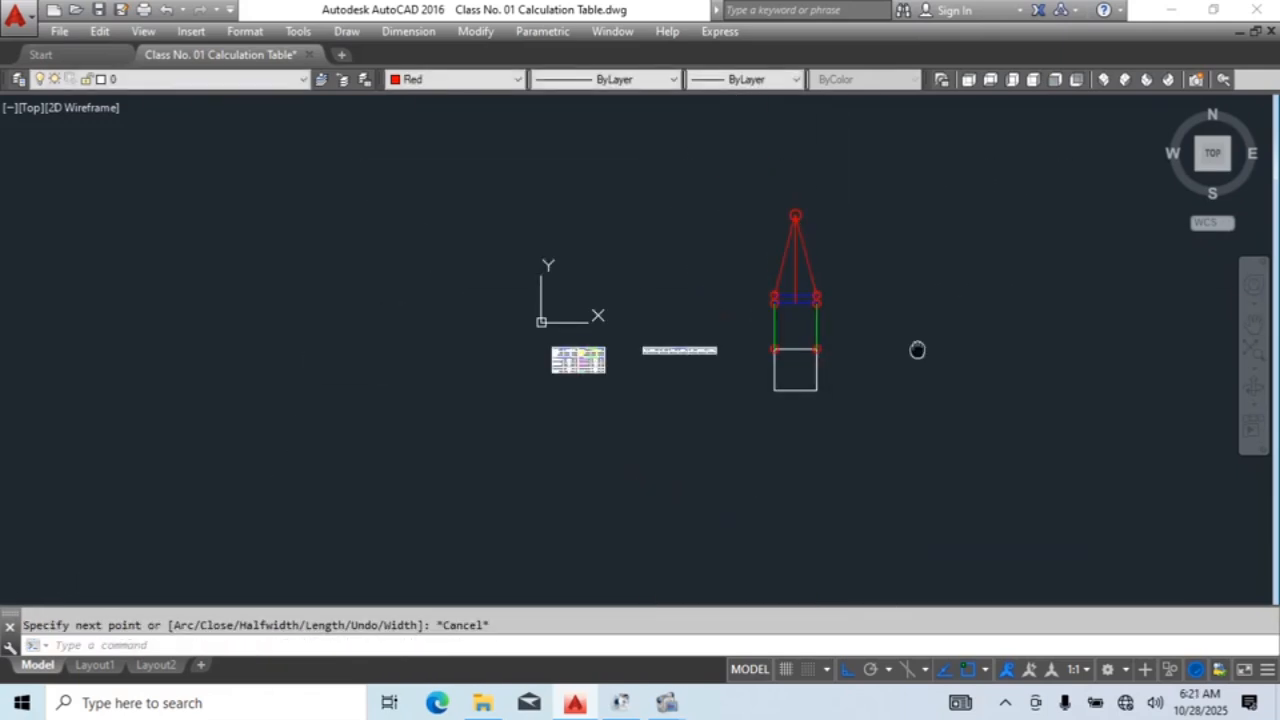
Step: Erase the vertical line between the top circle and the blue rectangle
scroll(795, 280, up, 6)
click(810, 306)
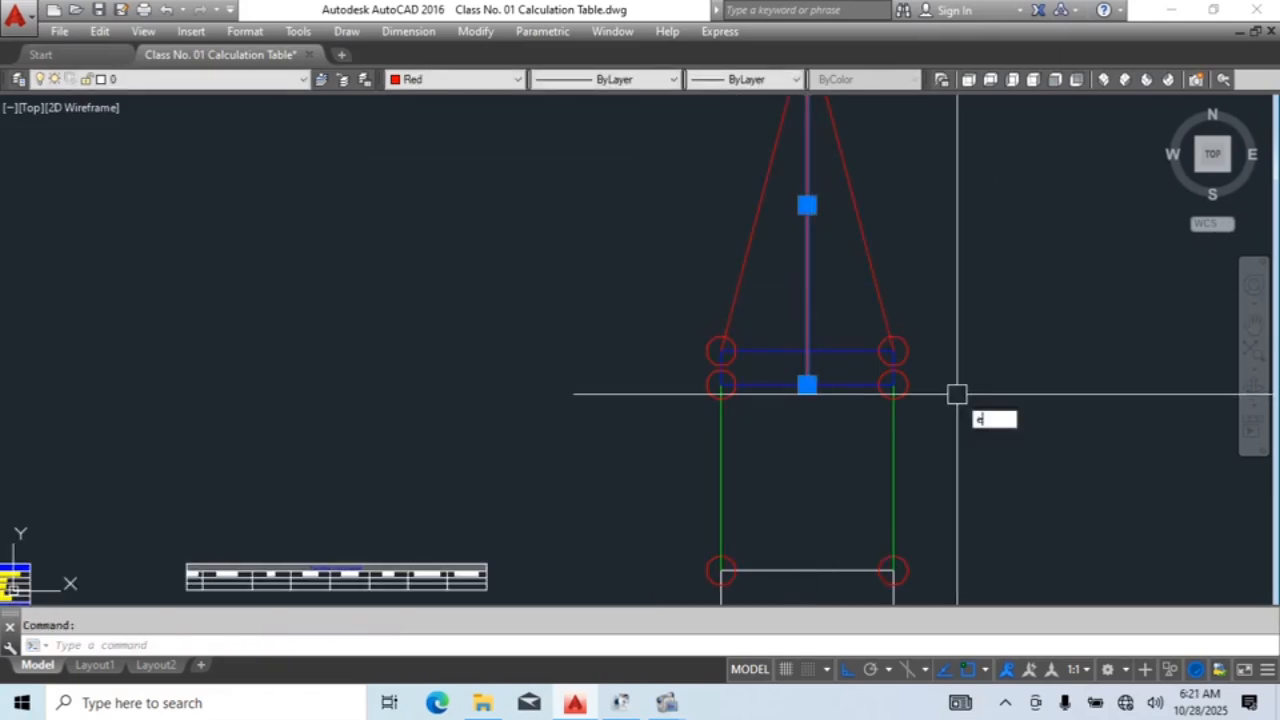
key(Return)
Step: Copy the complete lifting arrangement to the empty area on its right
scroll(865, 365, down, 4)
click(985, 509)
middle_drag(991, 511, 803, 462)
text(co)
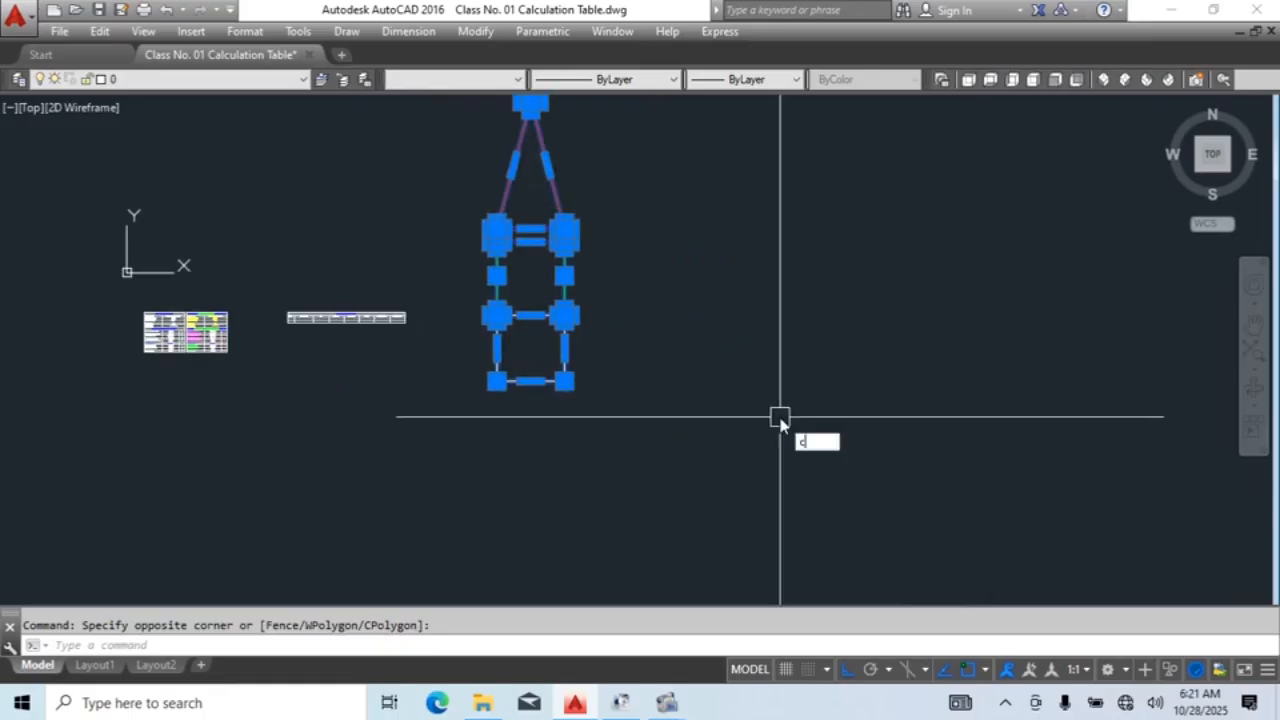
key(space)
click(657, 402)
click(1060, 441)
key(Escape)
Step: Stretch the left edge of the copied square outward to form a wide rectangle
middle_drag(1107, 466, 981, 489)
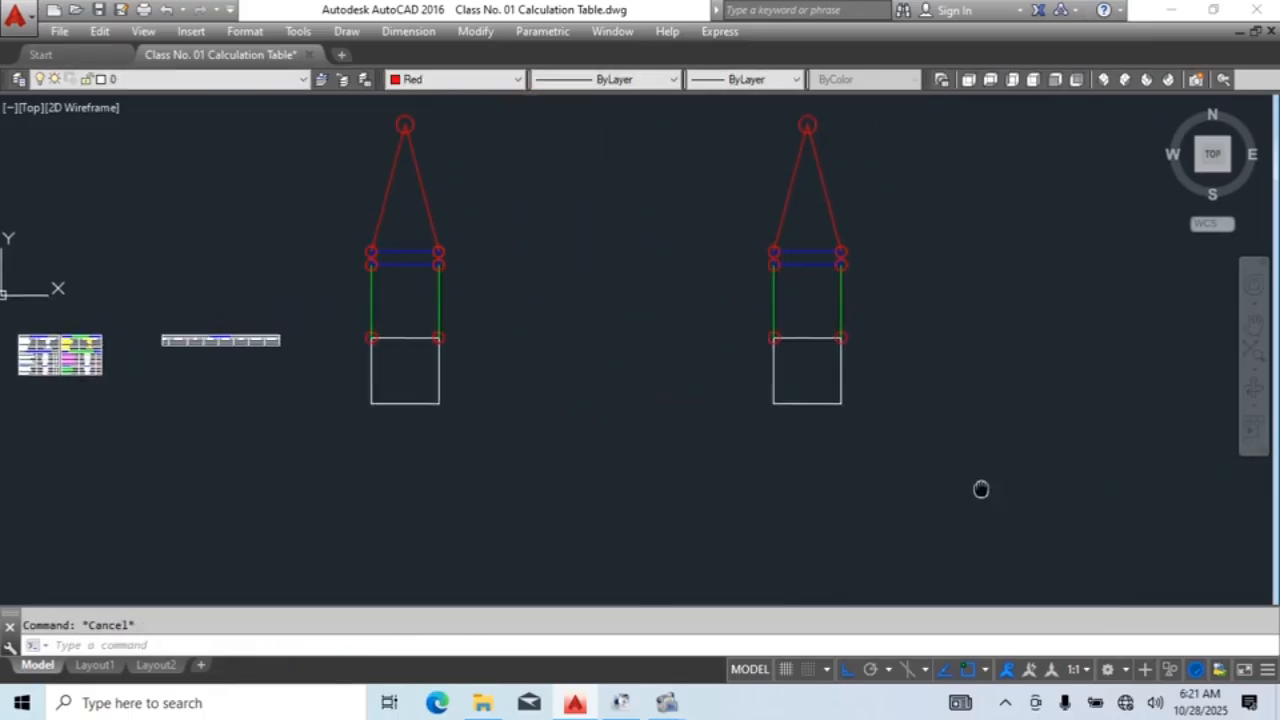
scroll(771, 370, up, 2)
click(771, 371)
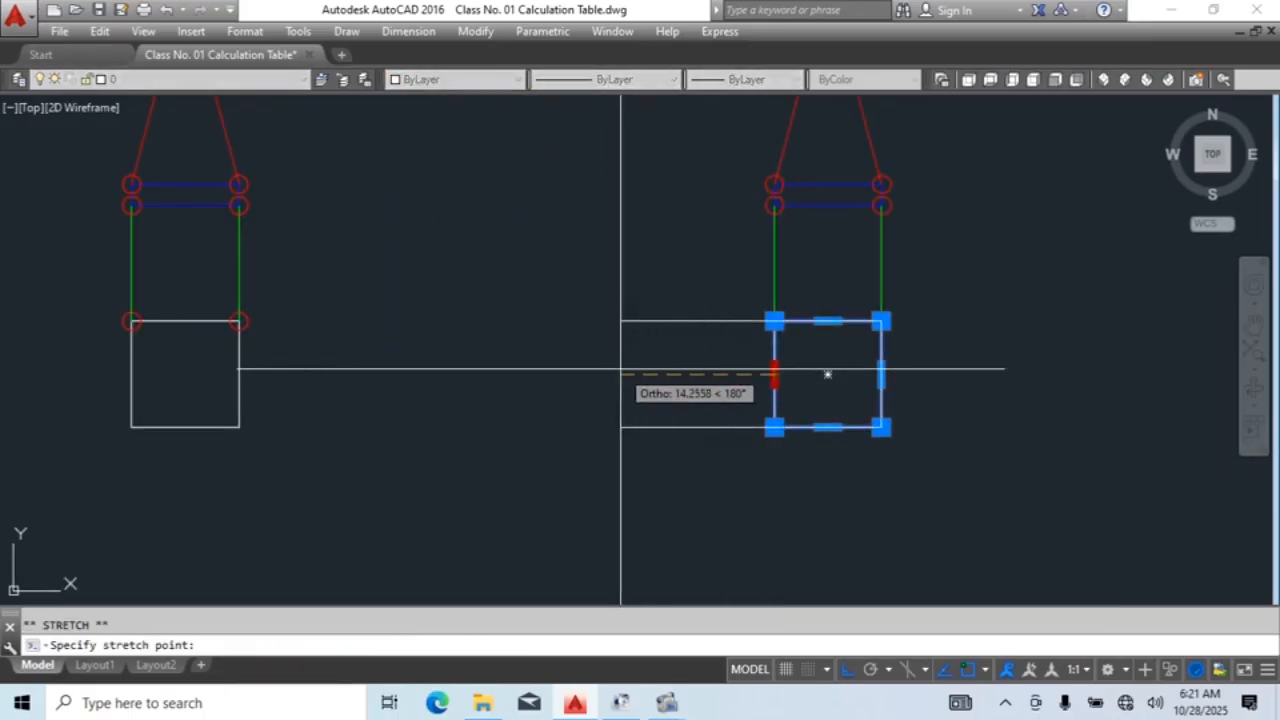
click(599, 371)
key(Escape)
Step: Move the copied sling, blue beam and green lines horizontally to the right, clear of the wide rectangle
click(943, 195)
click(620, 331)
middle_drag(934, 365, 827, 397)
text(m)
key(space)
click(830, 436)
click(1056, 433)
key(Escape)
Step: Move the circle lying along the wide rectangle's upper edge to its upper-left corner
middle_drag(877, 460, 917, 460)
scroll(720, 424, up, 2)
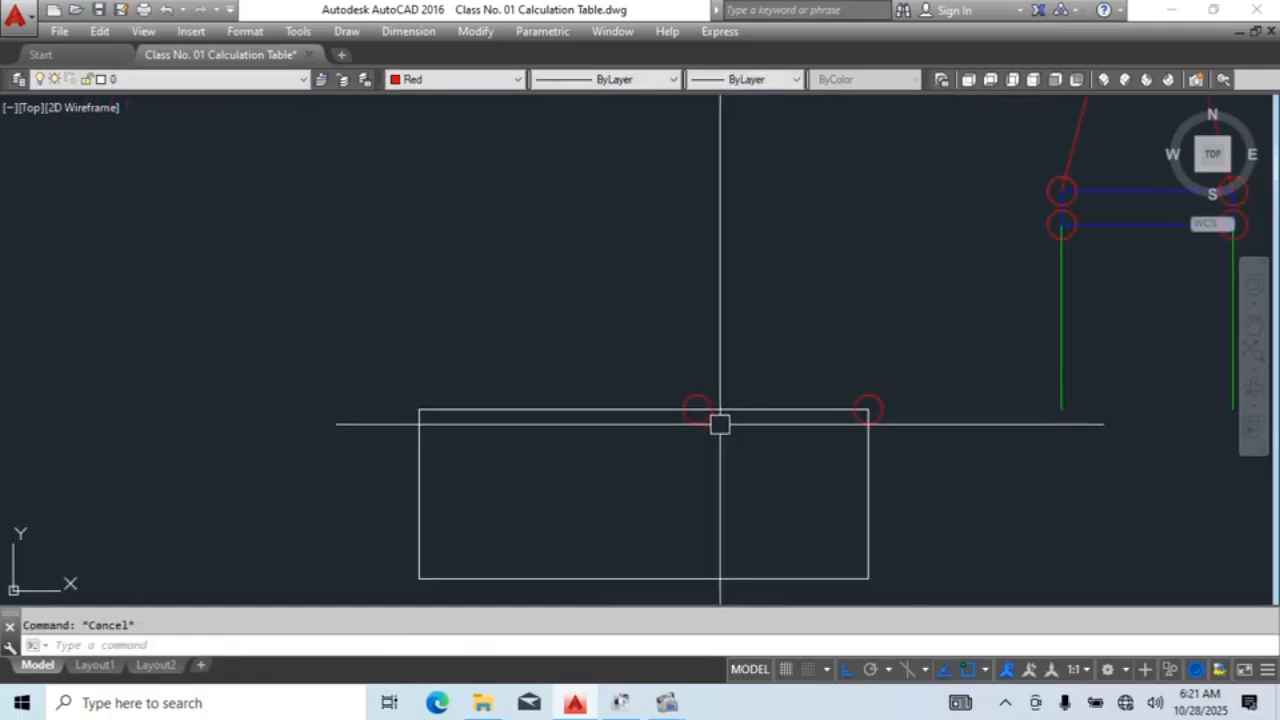
middle_drag(696, 422, 800, 423)
text(m)
key(space)
click(801, 423)
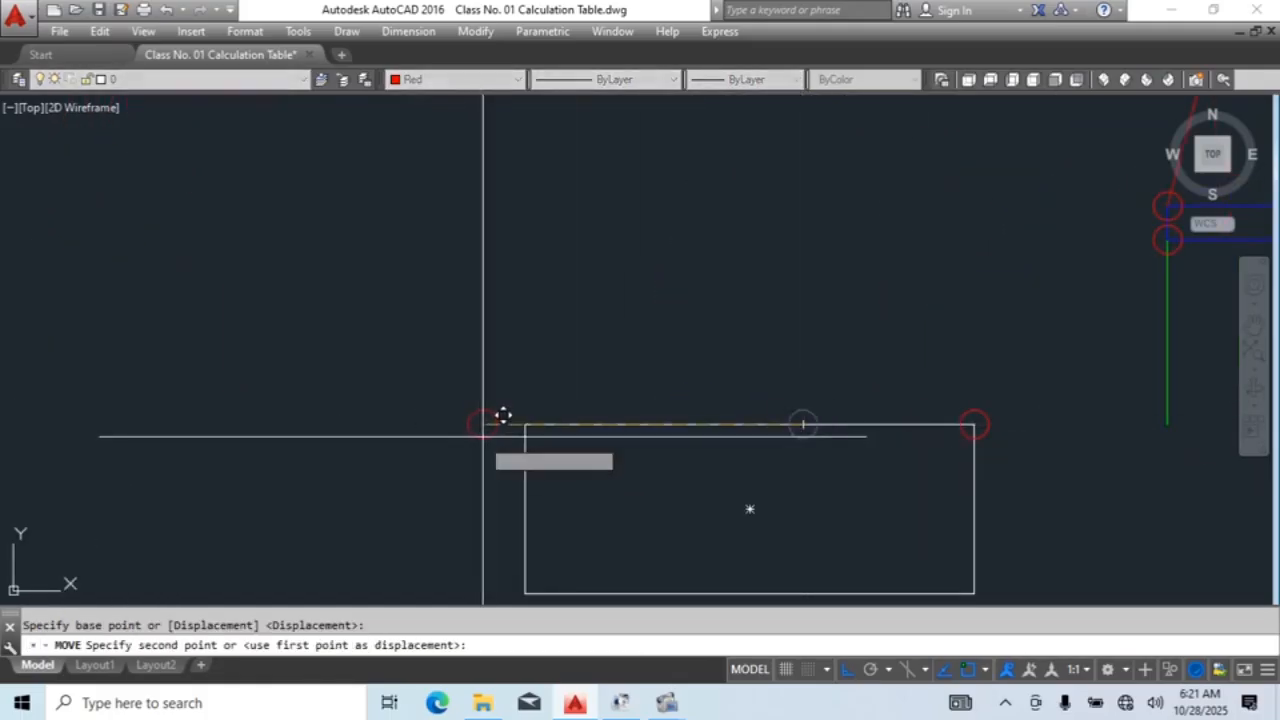
click(523, 425)
key(Escape)
Step: Draw a vertical line from the midpoint of the wide rectangle's lower edge to well above the rectangle
scroll(644, 395, down, 2)
middle_drag(682, 420, 672, 434)
text(l)
key(space)
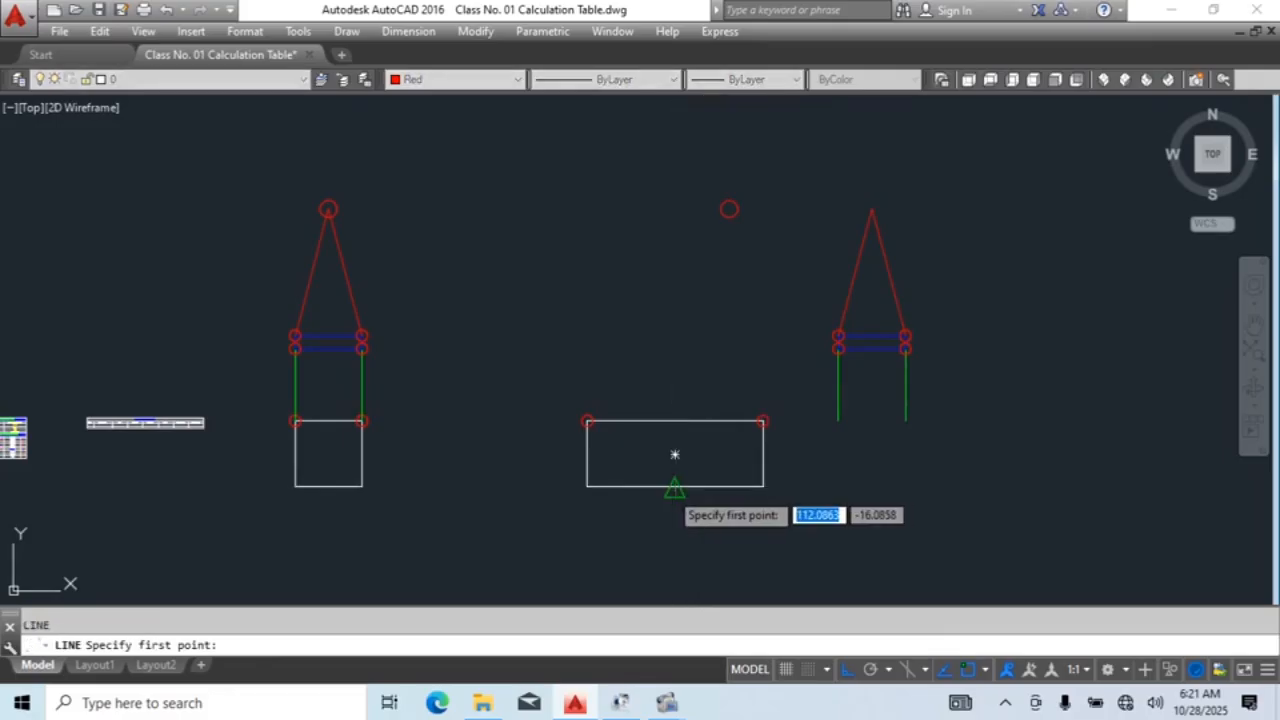
click(675, 486)
click(680, 122)
key(Escape)
Step: Draw a small red rectangle spanning the height of the separated blue beam, starting at the midpoint of its upper edge
scroll(685, 410, up, 2)
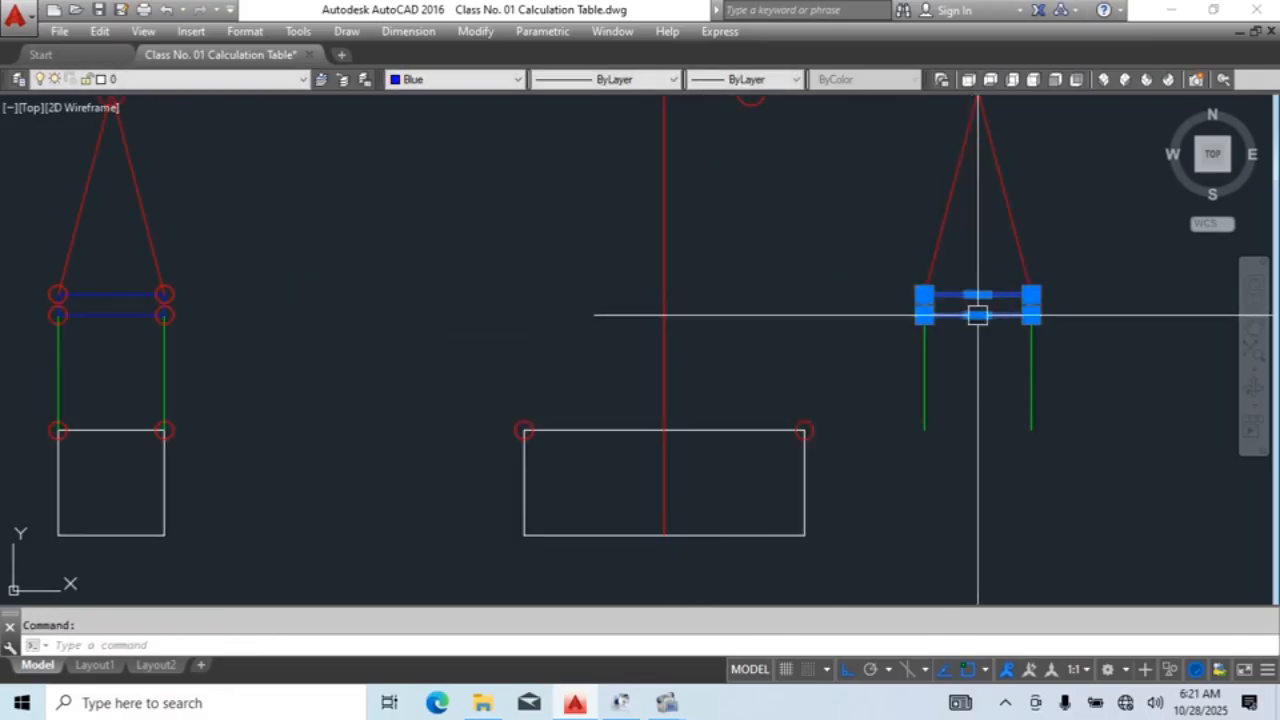
middle_drag(960, 386, 916, 393)
text(c)
key(space)
scroll(925, 370, up, 4)
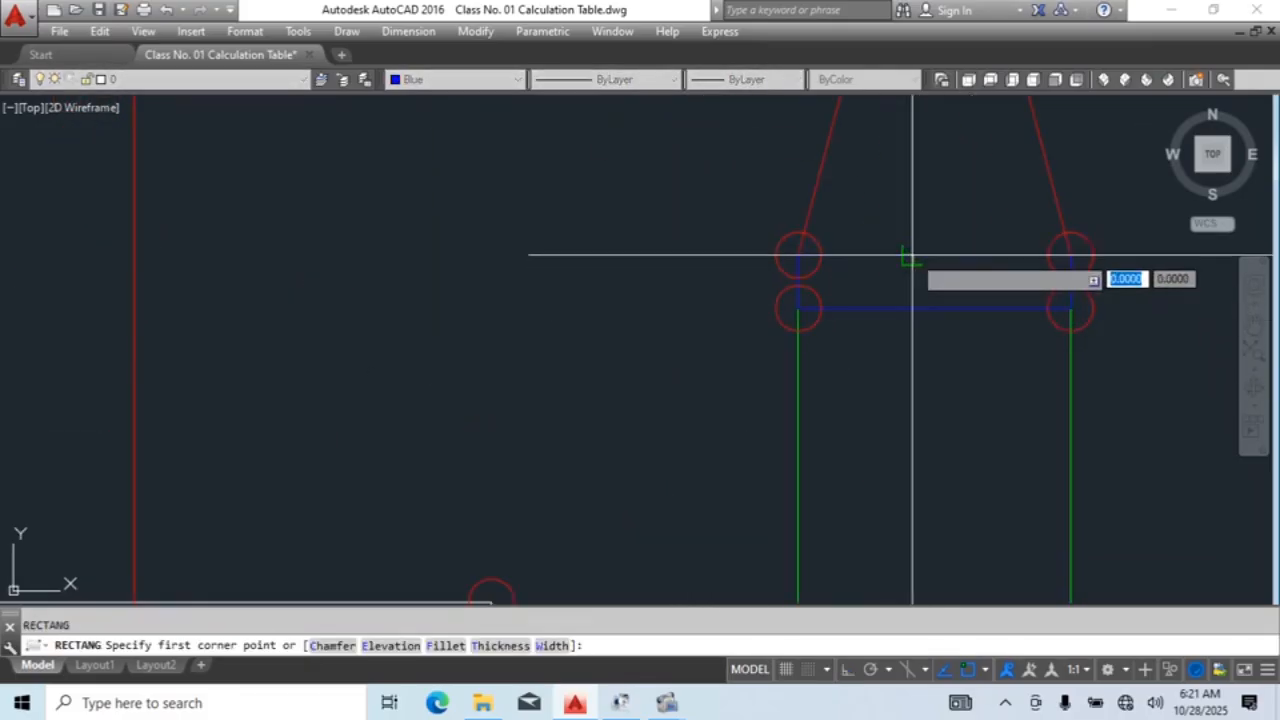
click(912, 256)
click(971, 305)
Step: Move the small rectangle by its centre onto the vertical line above the wide rectangle
middle_drag(951, 370, 1057, 396)
text(m)
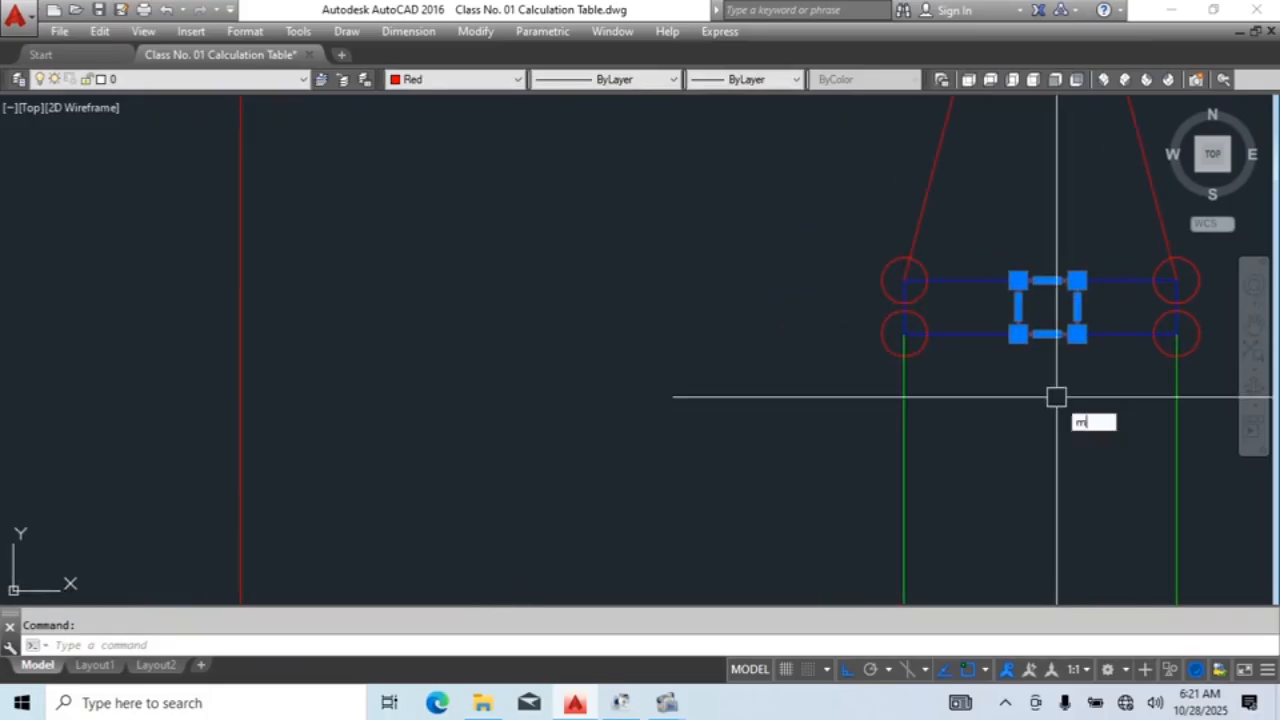
key(space)
click(1047, 306)
scroll(1047, 306, down, 4)
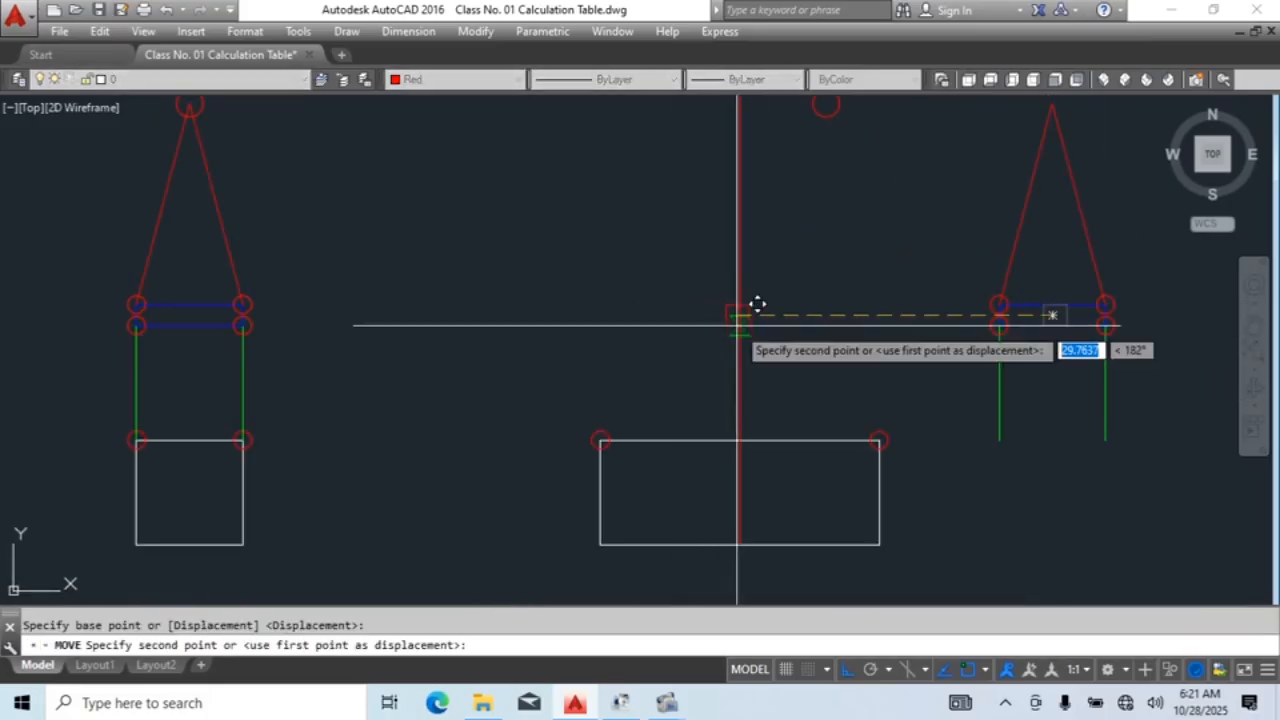
key(Escape)
text(pl)
key(space)
scroll(791, 363, up, 2)
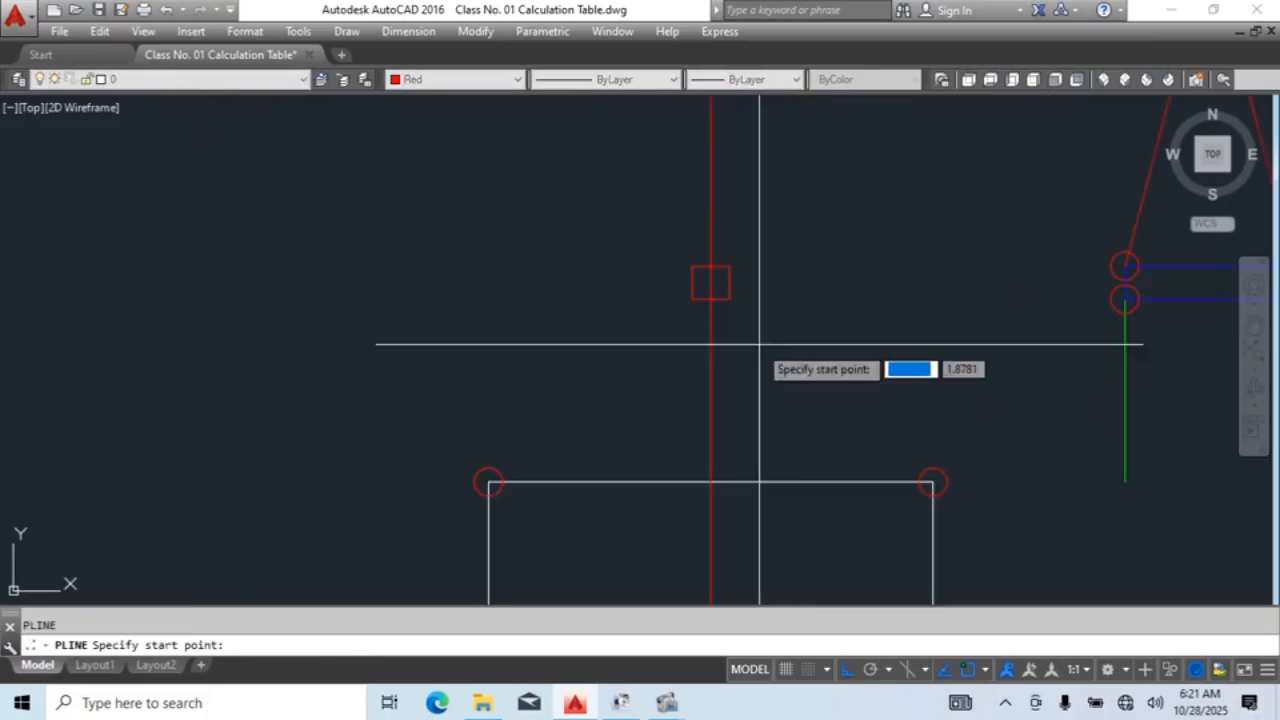
key(Escape)
Step: Draw a small circle centred on the midpoint of the small rectangle's lower edge
key(space)
scroll(726, 312, up, 4)
click(690, 282)
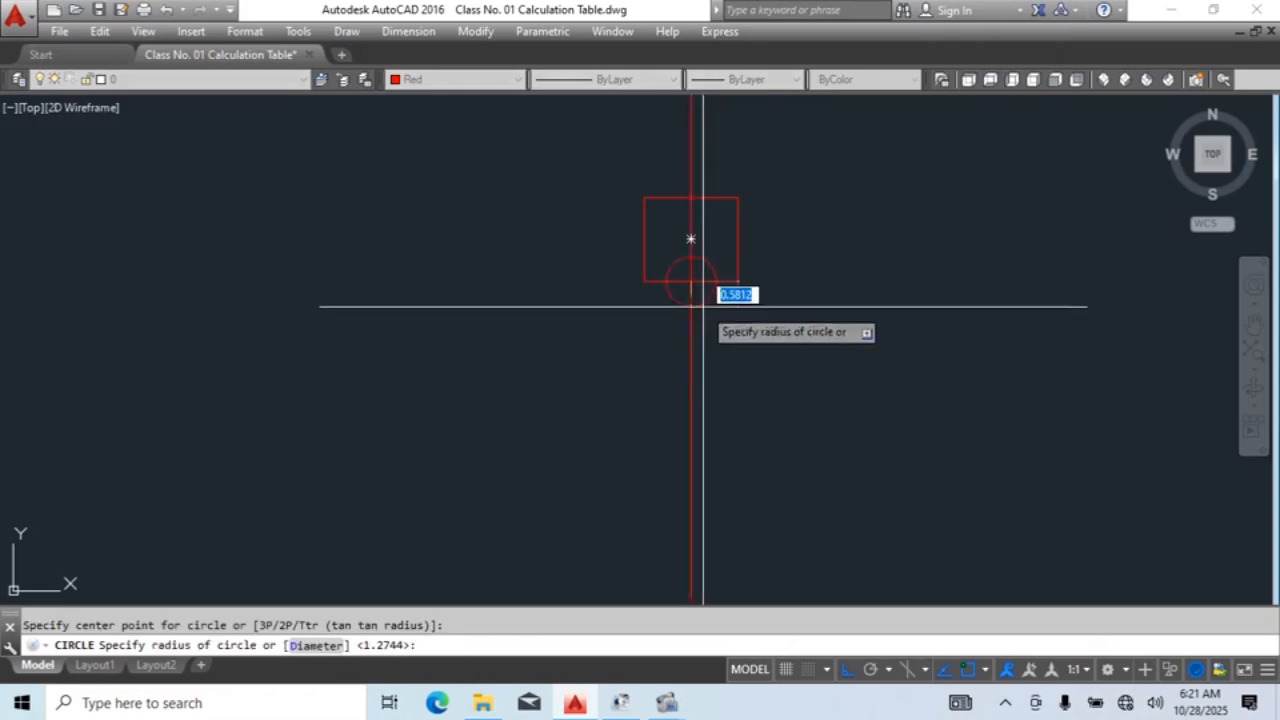
click(698, 299)
Step: Mirror the small circle about the small rectangle's horizontal centre axis onto its upper edge, keeping the original
scroll(748, 292, down, 4)
click(723, 287)
text(mi)
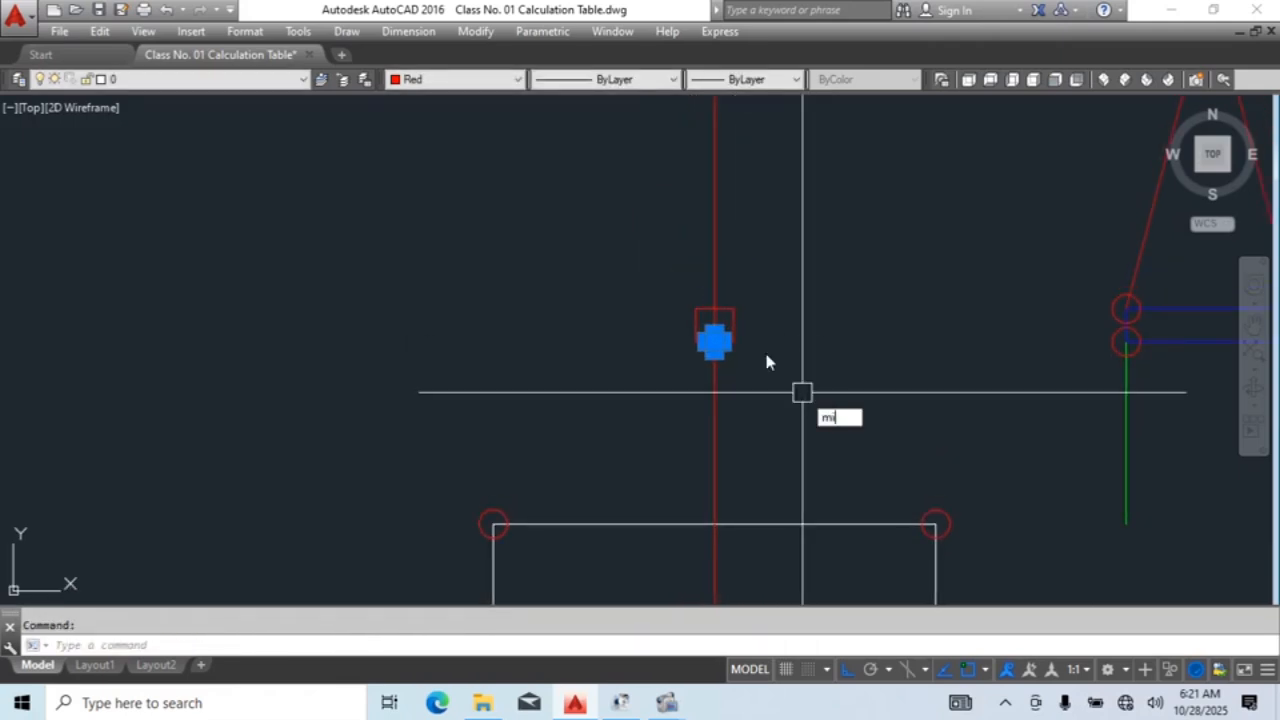
key(space)
scroll(766, 350, up, 2)
click(685, 318)
click(777, 315)
key(Escape)
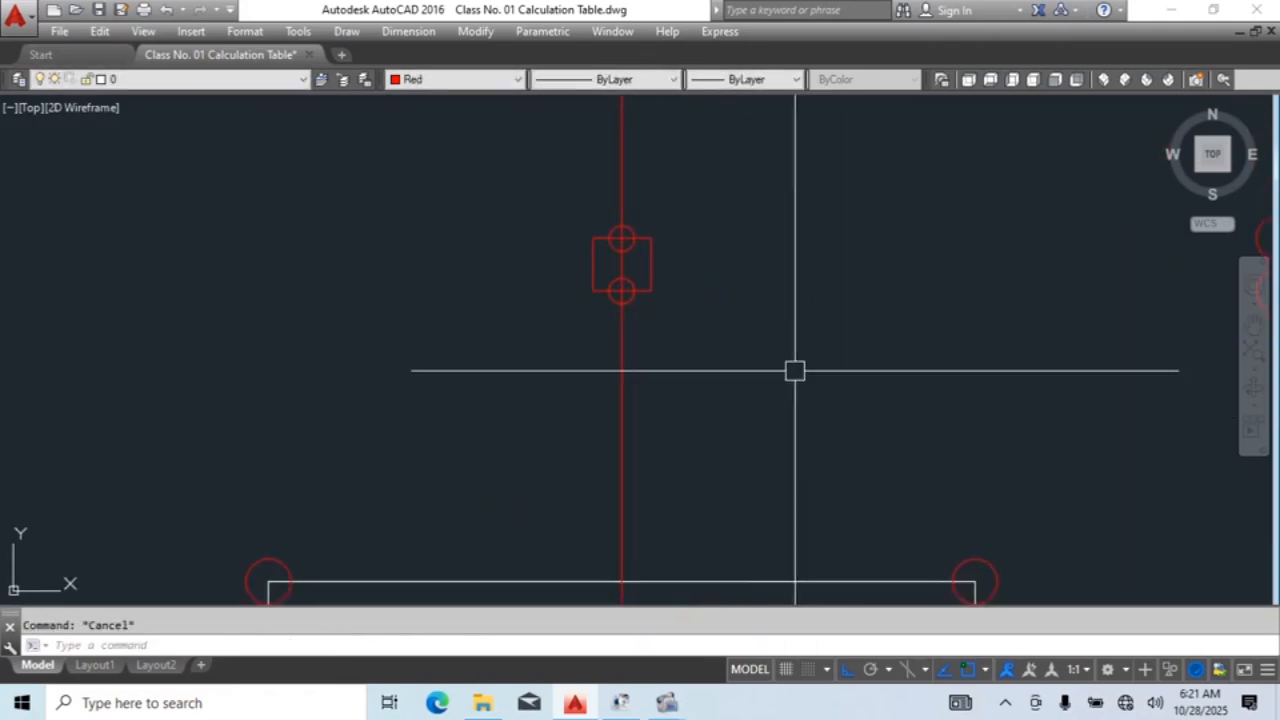
Step: Draw a polyline from the small rectangle's lower circle to the wide rectangle's upper-right corner
key(space)
scroll(622, 288, up, 2)
click(629, 297)
scroll(745, 265, down, 4)
scroll(904, 457, up, 4)
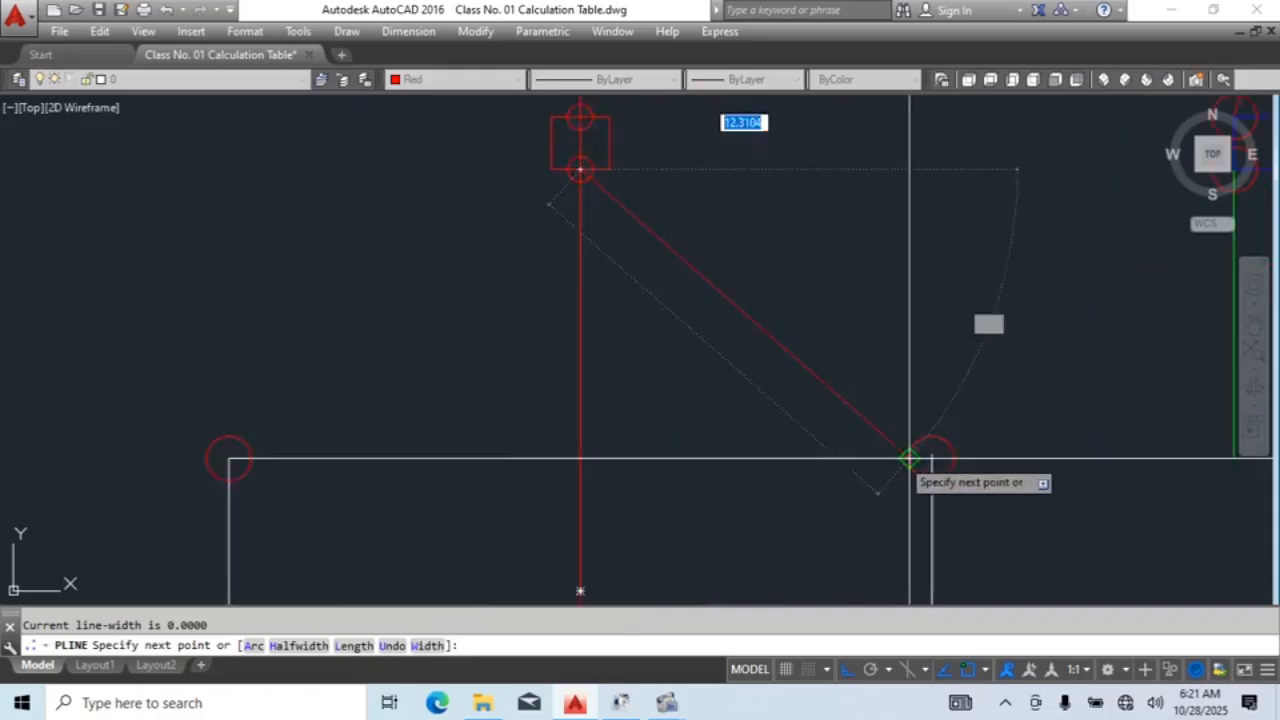
key(Escape)
Step: Draw a polyline from the small rectangle's lower circle to the wide rectangle's upper-left corner
scroll(906, 283, down, 3)
scroll(823, 234, up, 3)
key(space)
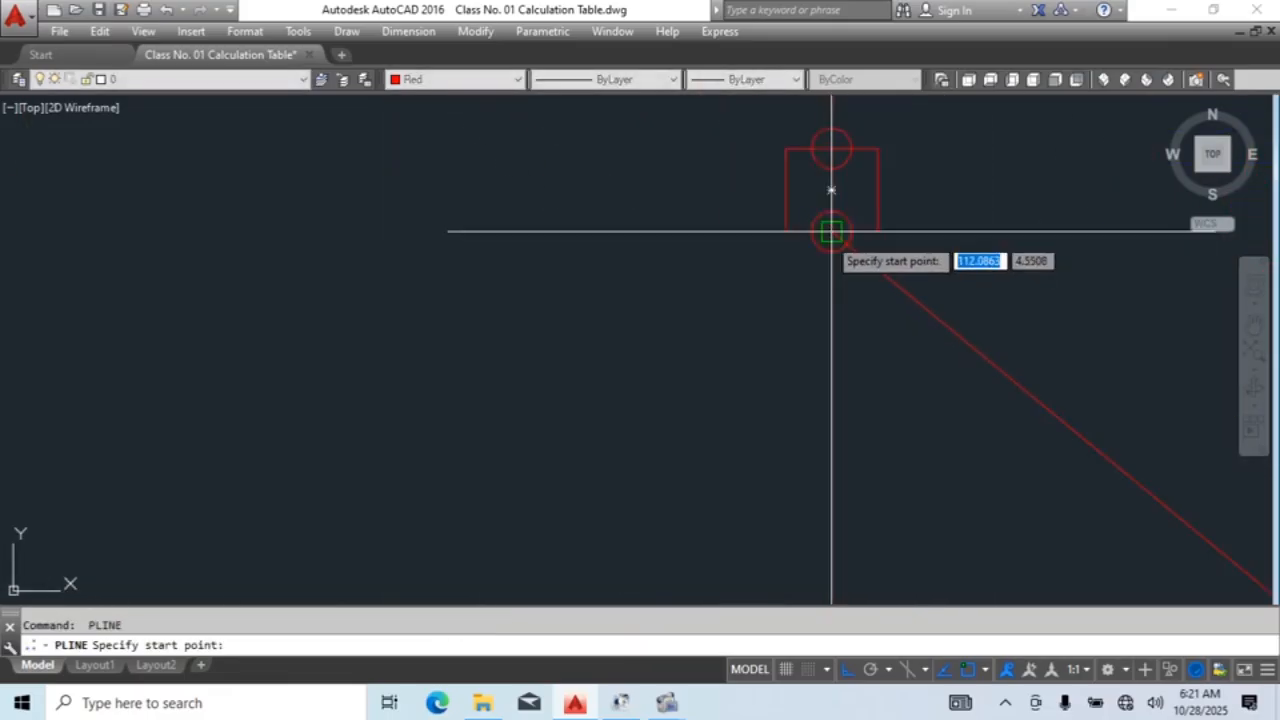
click(830, 240)
scroll(714, 349, up, 3)
key(Escape)
scroll(866, 329, down, 6)
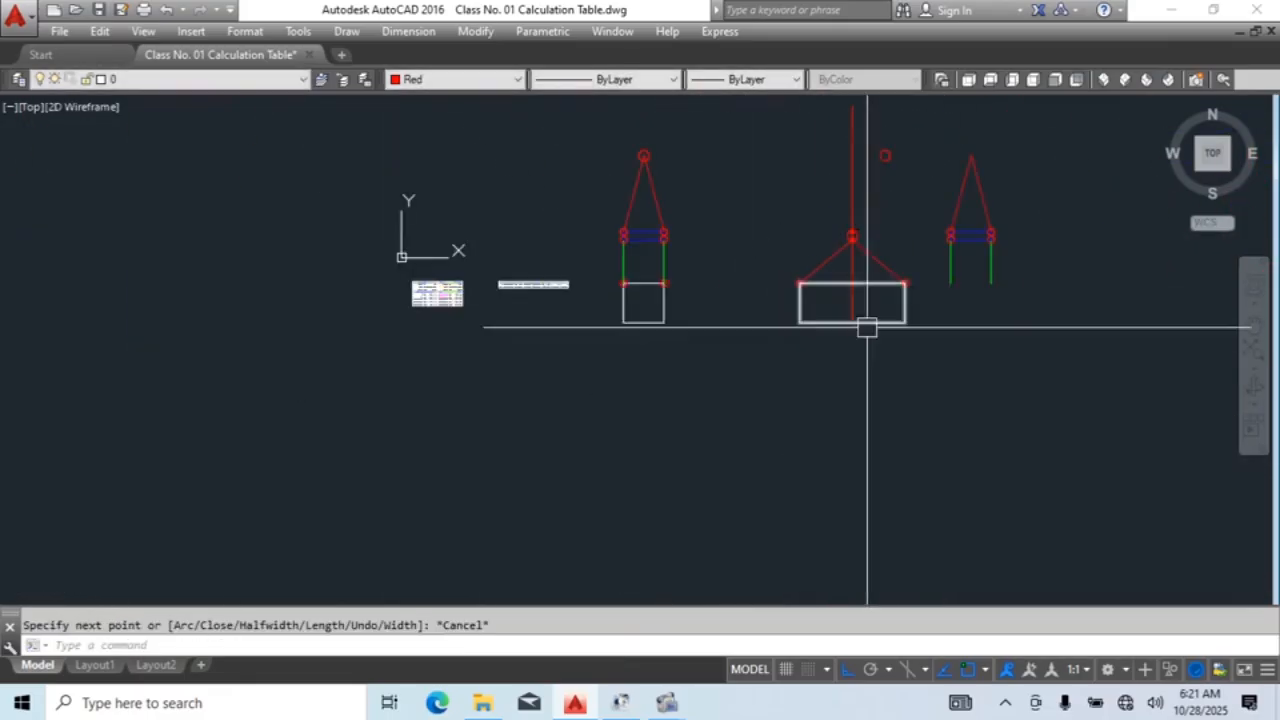
Step: Move the stray circle beside the vertical line by its centre to the apex of the separated sling
scroll(812, 344, up, 6)
scroll(853, 301, down, 4)
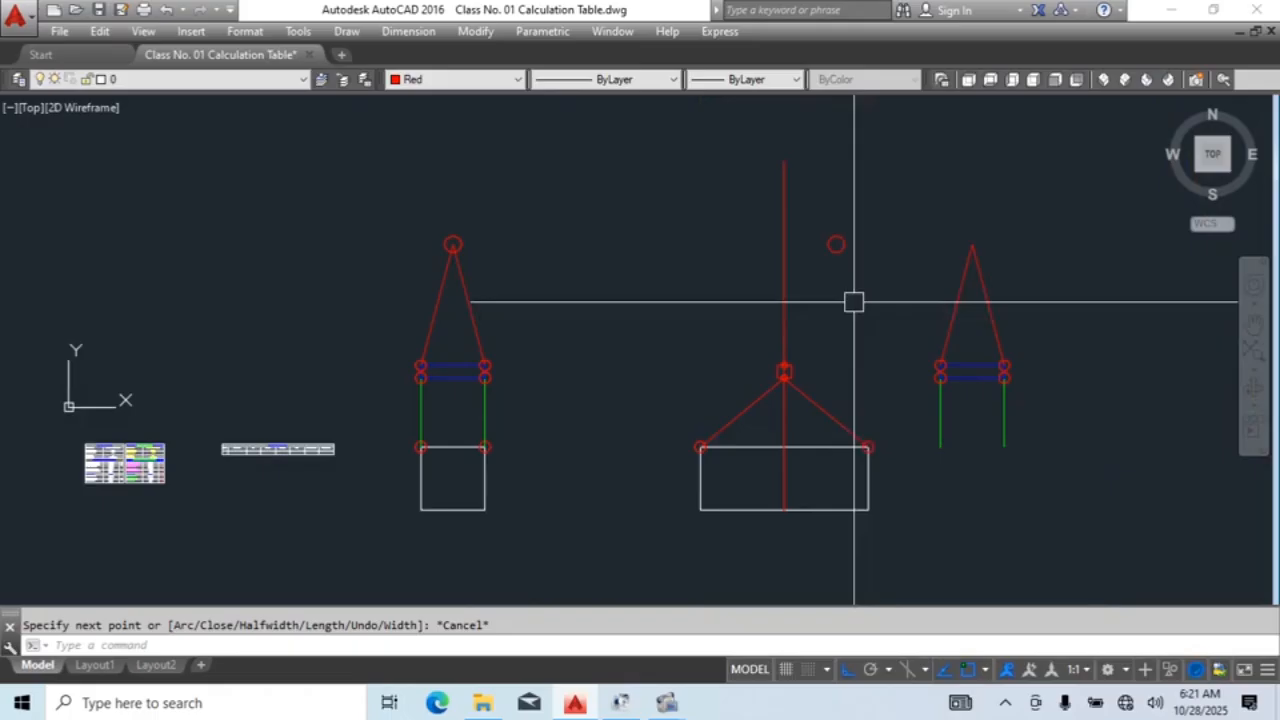
click(843, 245)
key(Return)
scroll(850, 256, up, 4)
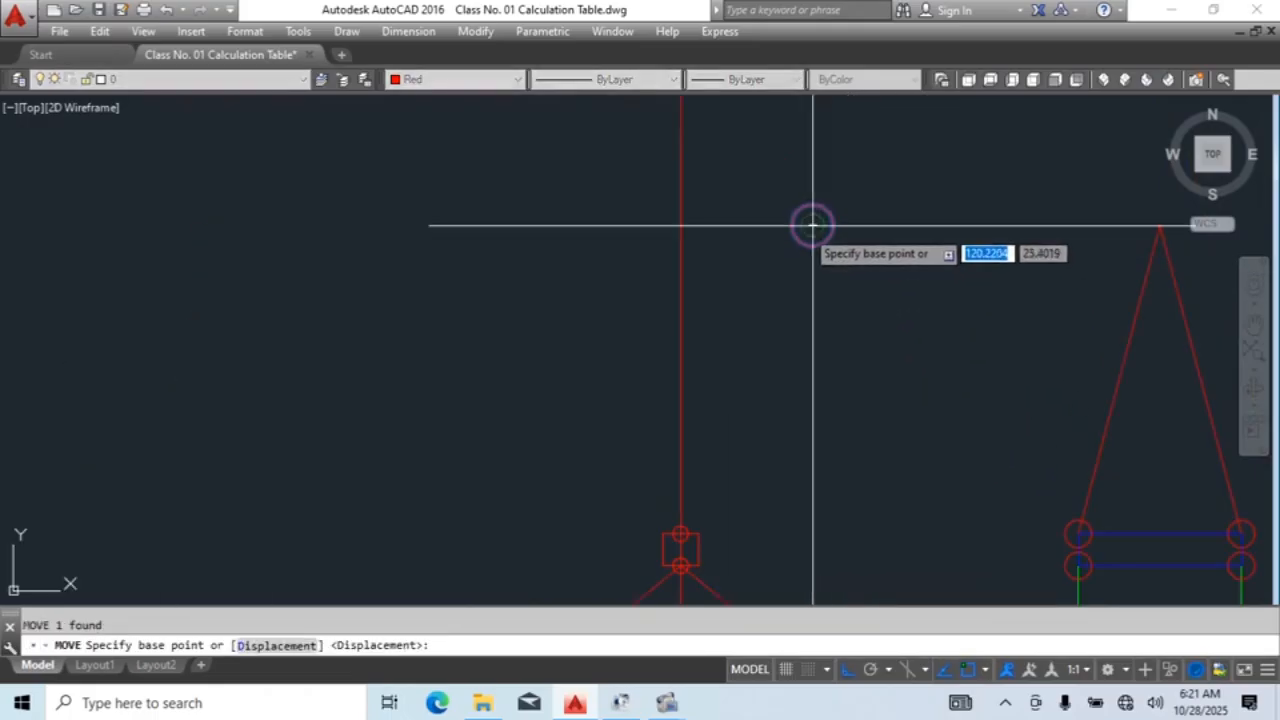
click(811, 220)
key(Escape)
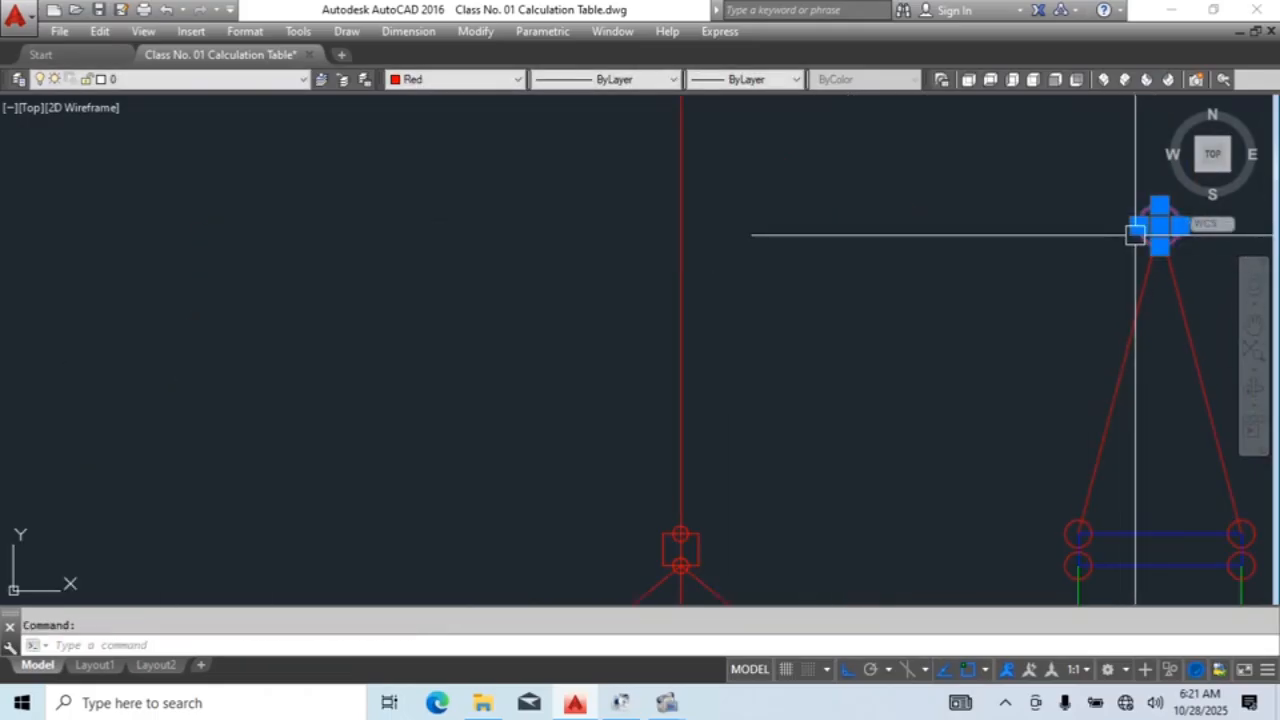
text(co)
key(Return)
key(Escape)
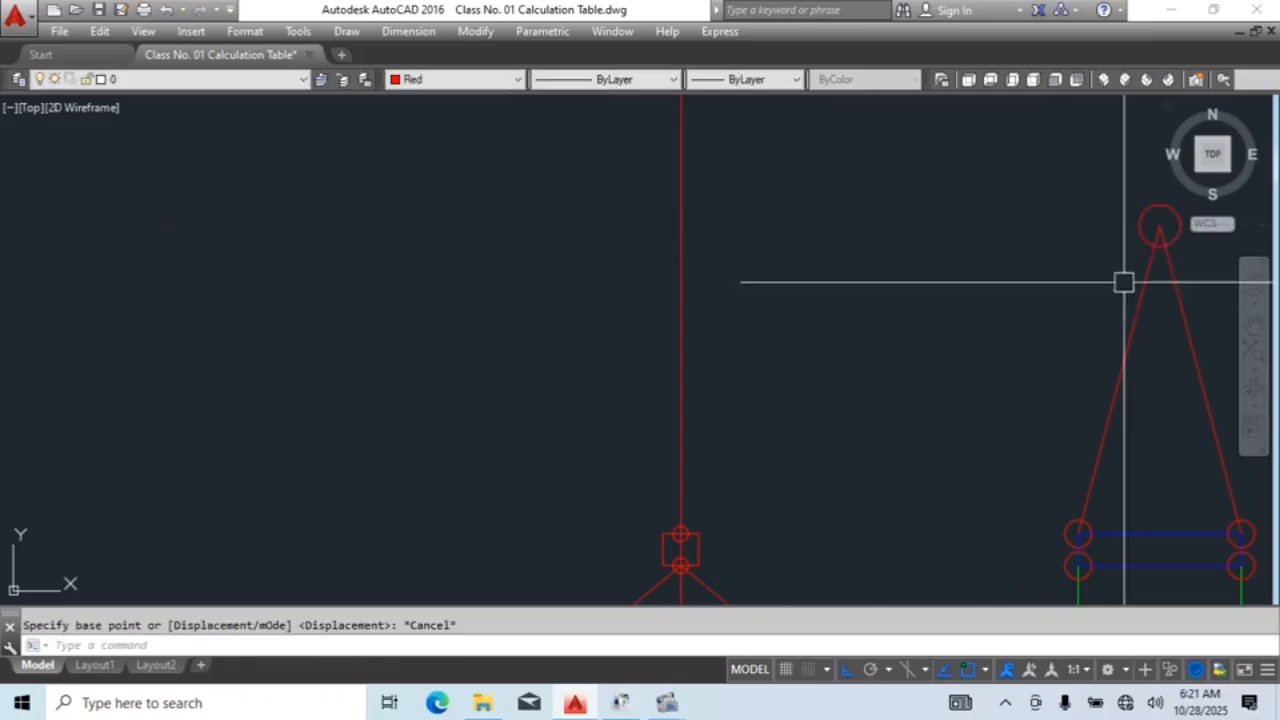
key(Escape)
Step: Copy the apex circle by its centre horizontally onto the vertical line above the small rectangle
click(1160, 206)
middle_drag(966, 300, 772, 325)
key(Return)
scroll(986, 266, up, 4)
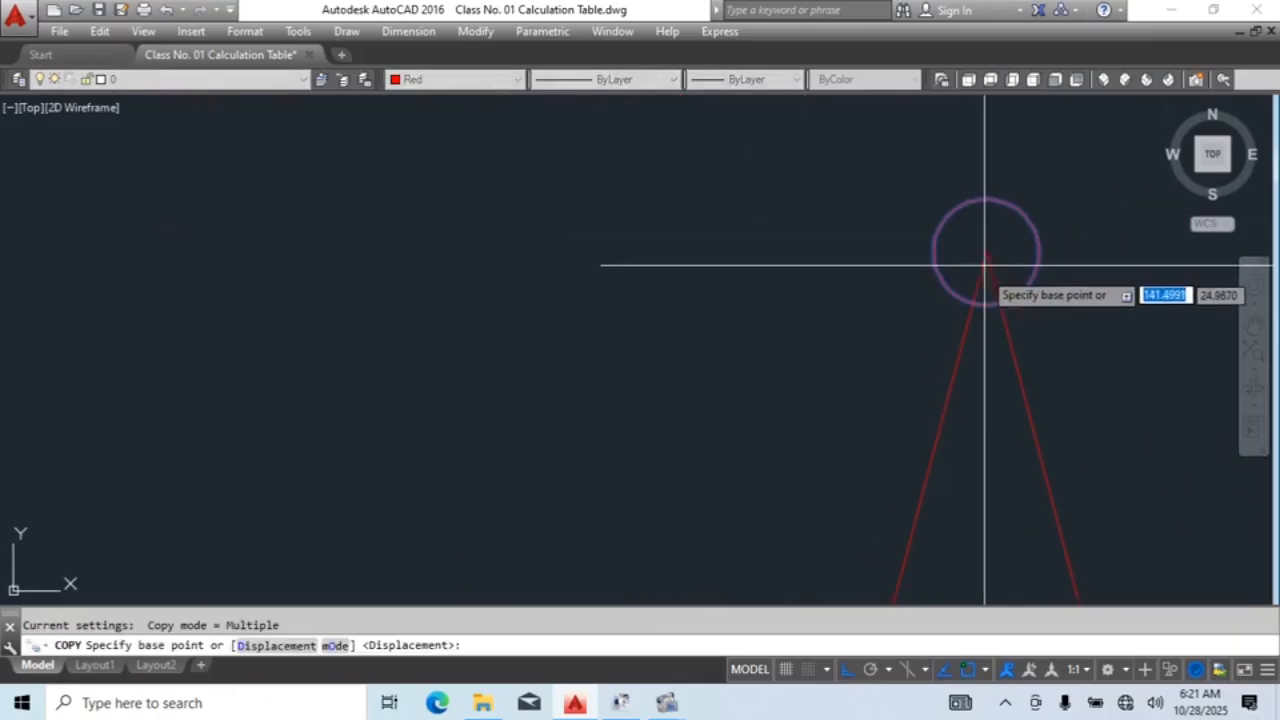
click(983, 258)
scroll(1000, 268, down, 4)
click(492, 268)
key(Escape)
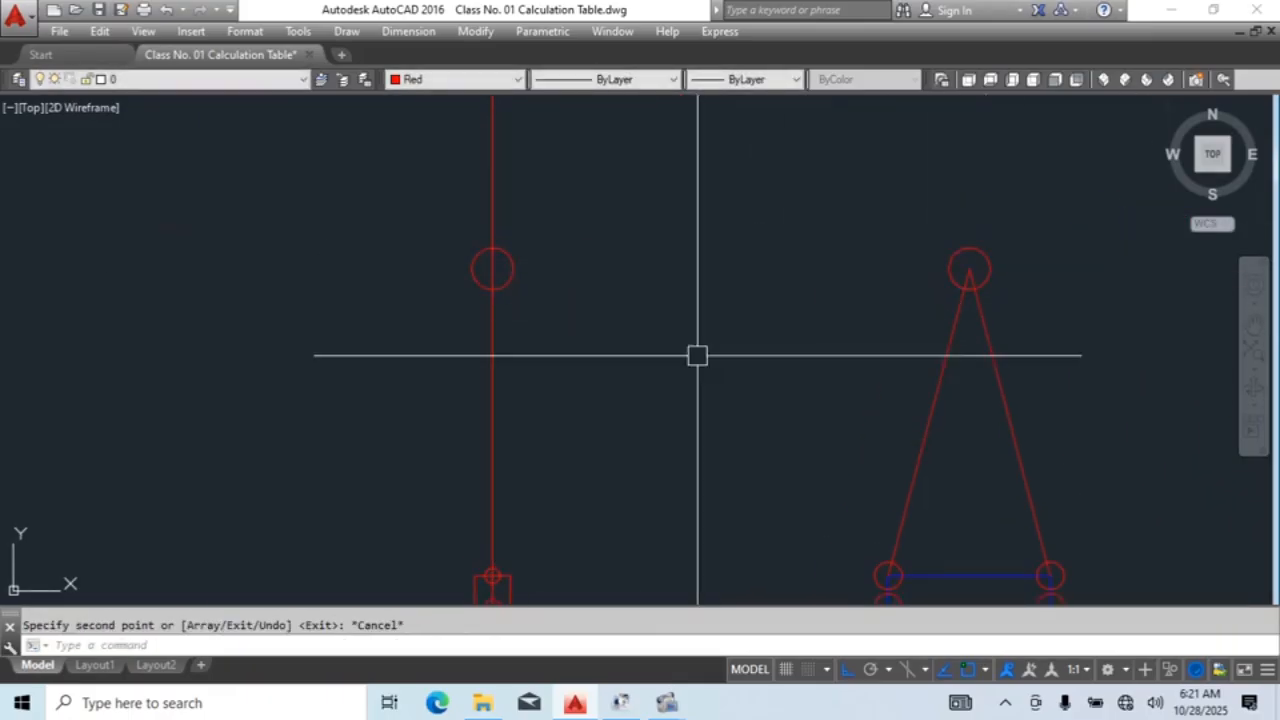
Step: Trim the vertical line inside the large upper circle and delete the piece left above it
middle_drag(697, 354, 853, 301)
key(Escape)
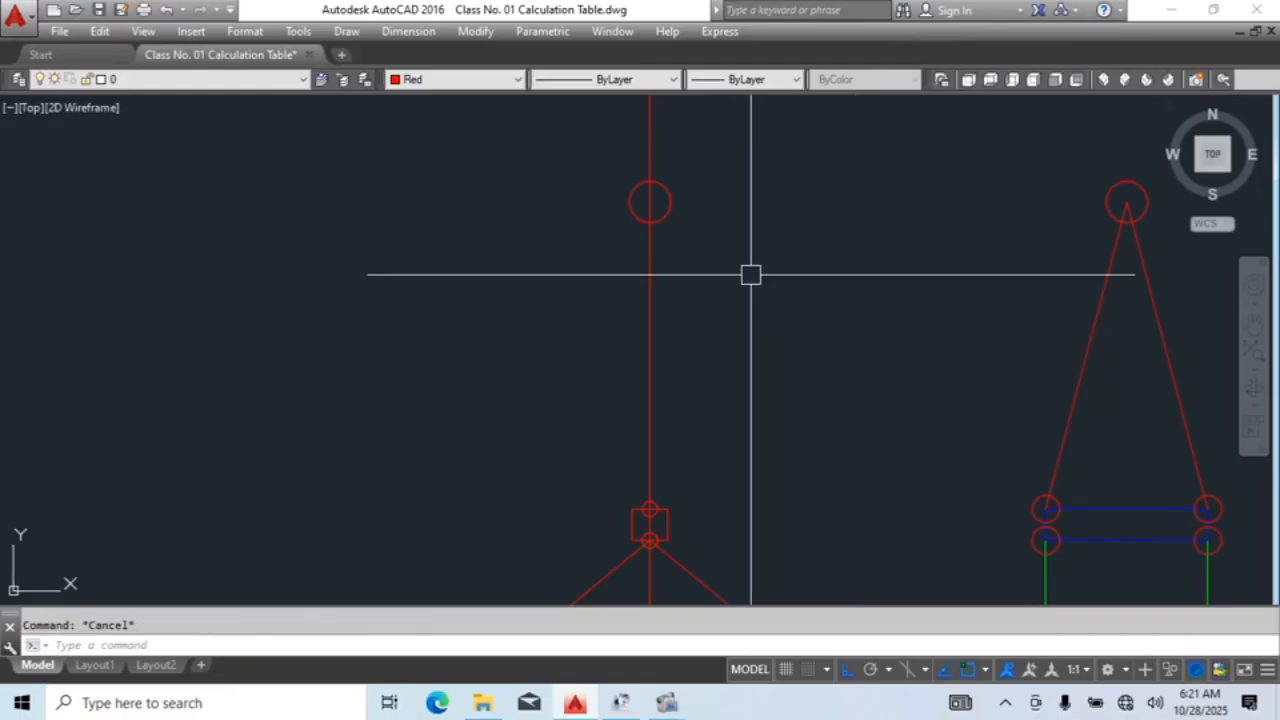
key(Return)
key(Return)
scroll(662, 200, up, 2)
click(641, 197)
key(Escape)
click(643, 149)
key(Delete)
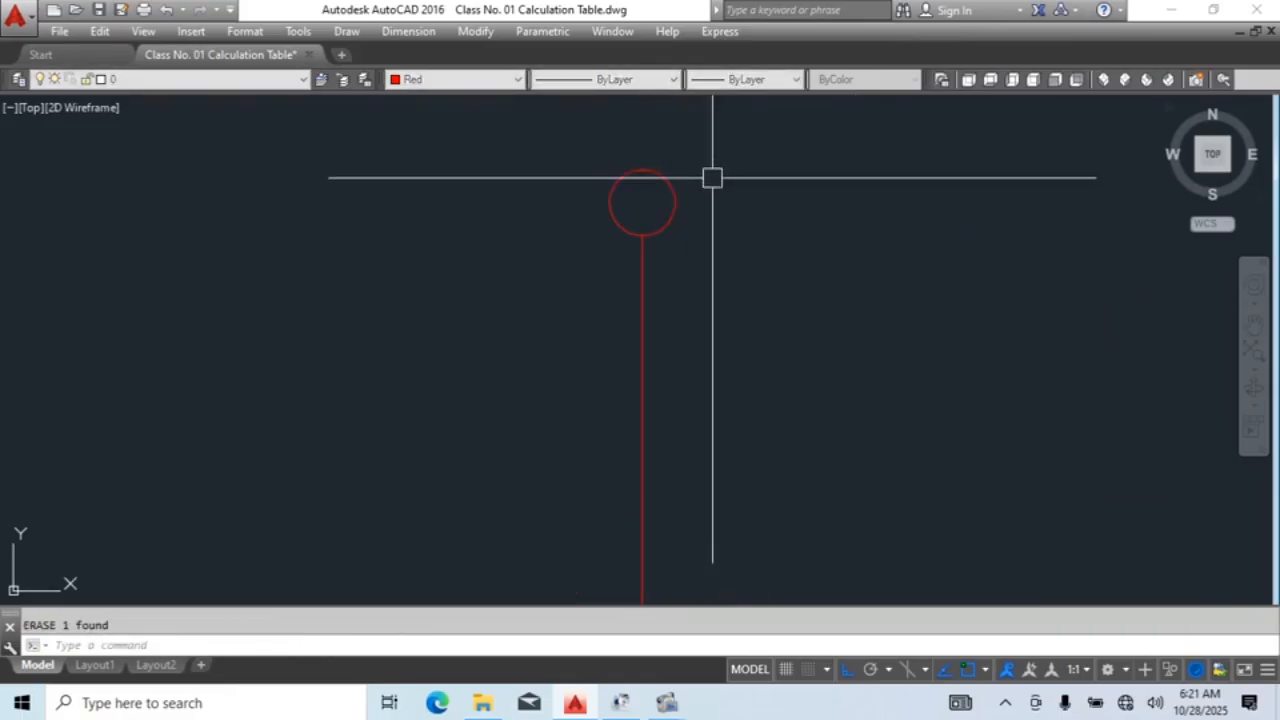
Step: Trim the vertical line inside the small rectangle and delete the leftover piece below its lower circle
scroll(723, 198, down, 4)
scroll(723, 413, up, 3)
key(Return)
key(Return)
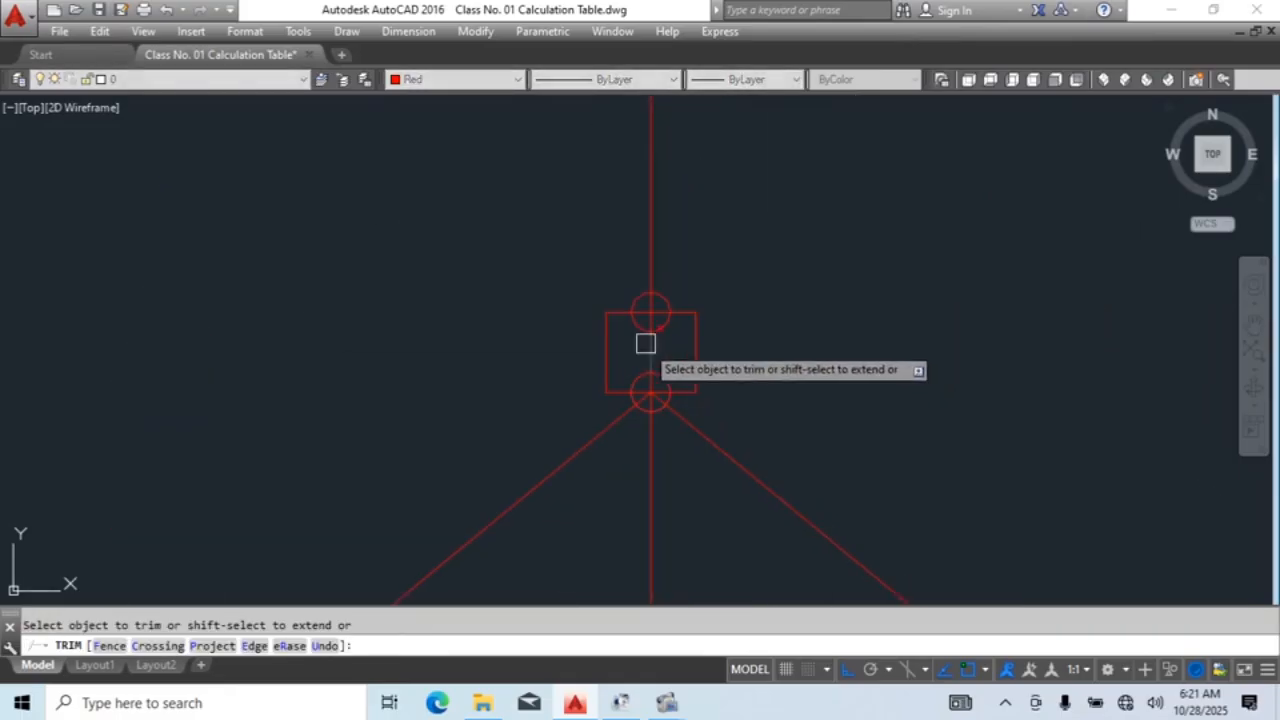
middle_drag(646, 343, 667, 300)
scroll(685, 295, up, 4)
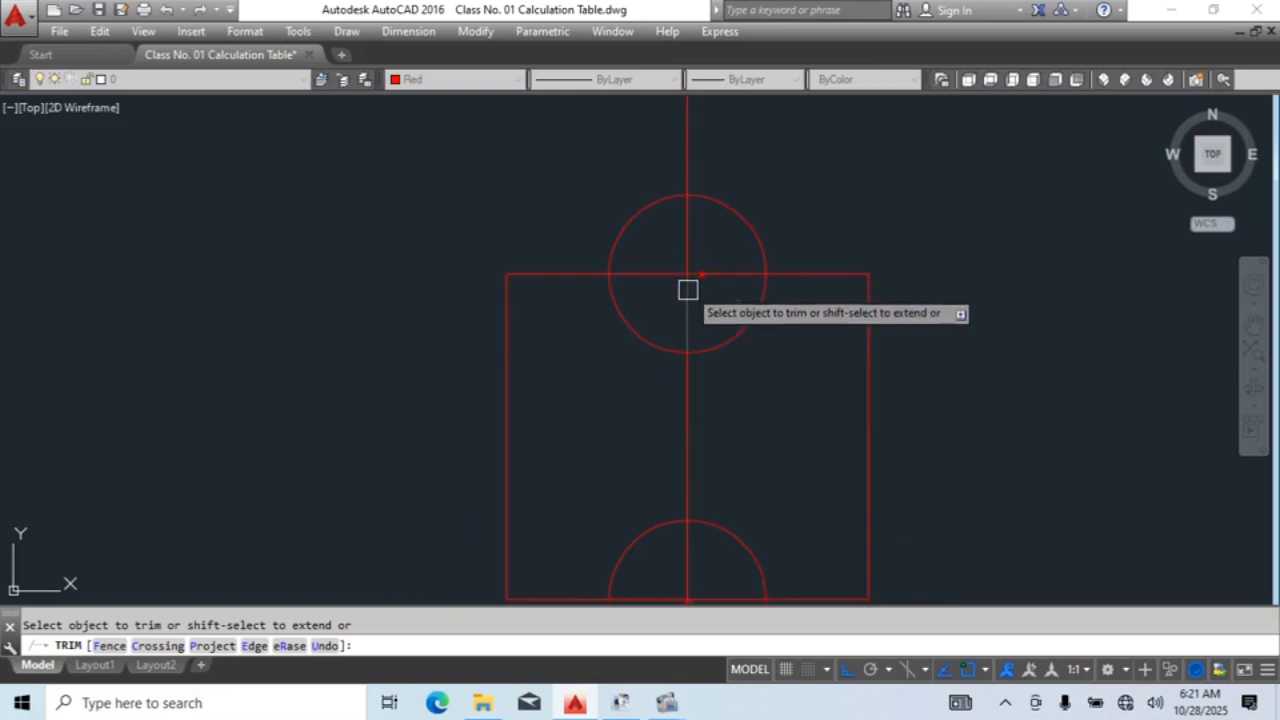
scroll(766, 309, down, 4)
key(Escape)
click(728, 394)
click(714, 411)
key(Delete)
scroll(771, 297, down, 5)
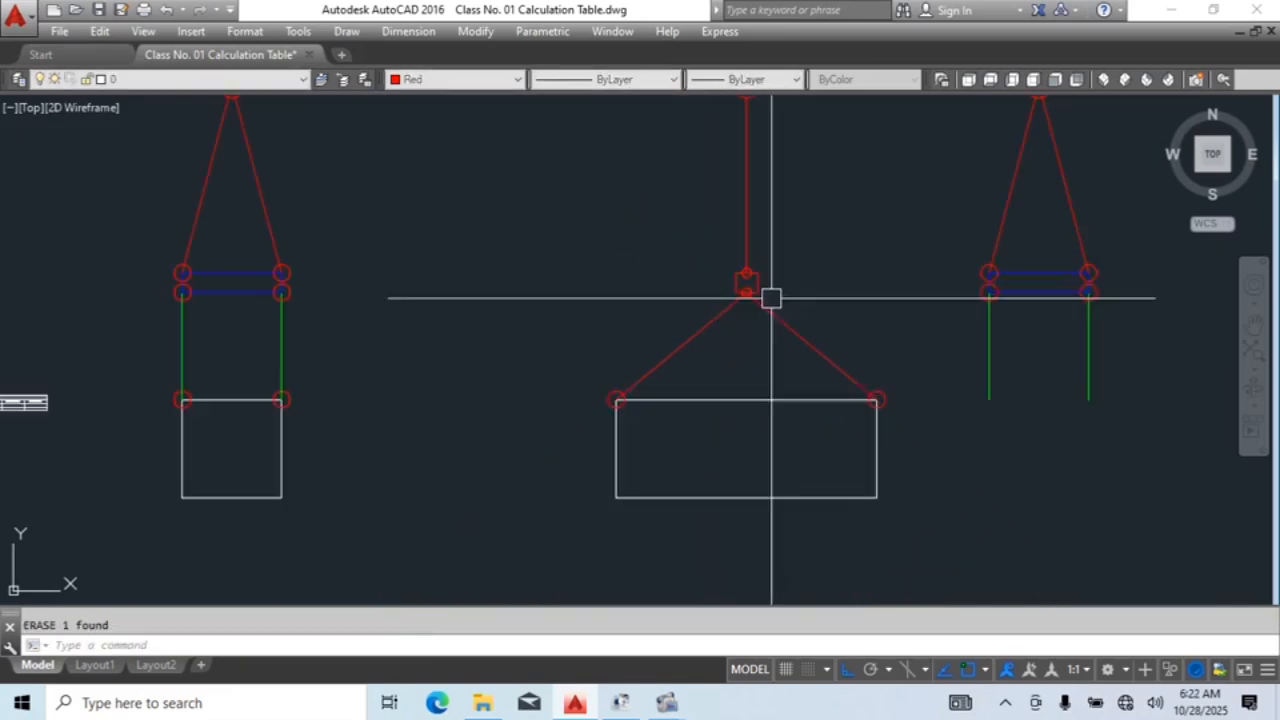
Step: Change the small rectangle between the two circles to blue
middle_drag(960, 446, 886, 497)
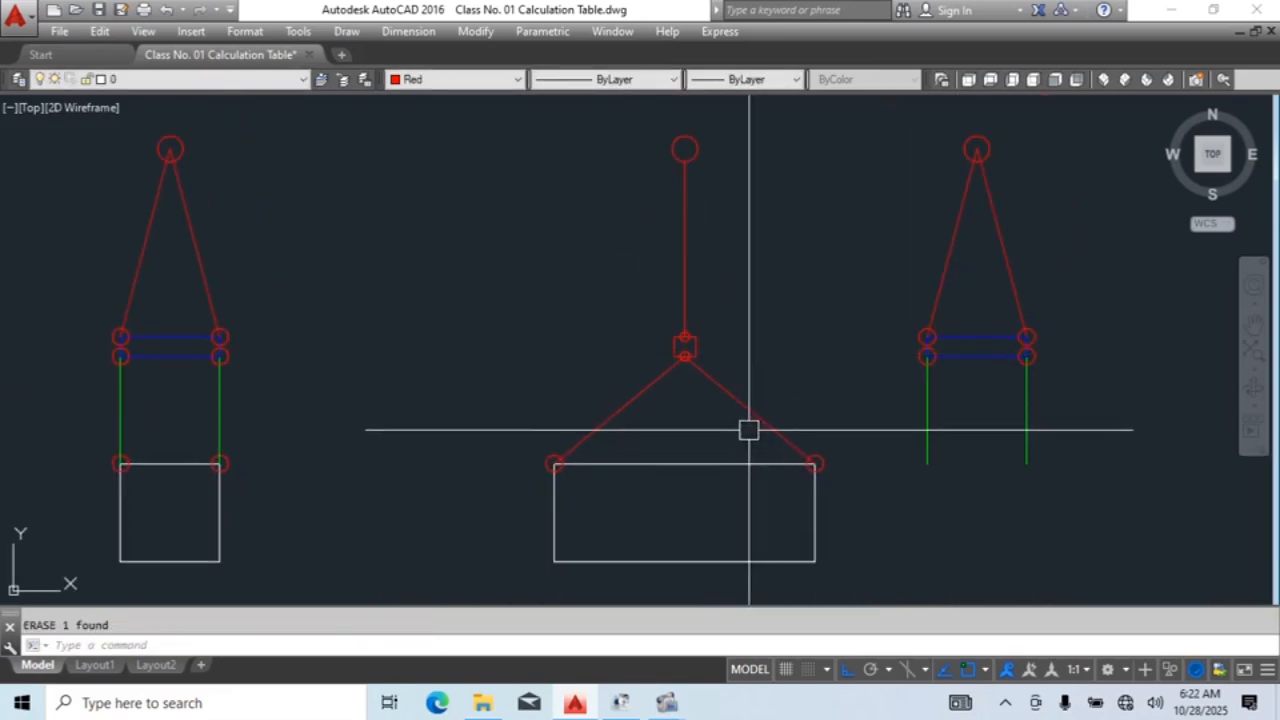
scroll(684, 352, up, 4)
click(721, 333)
click(455, 80)
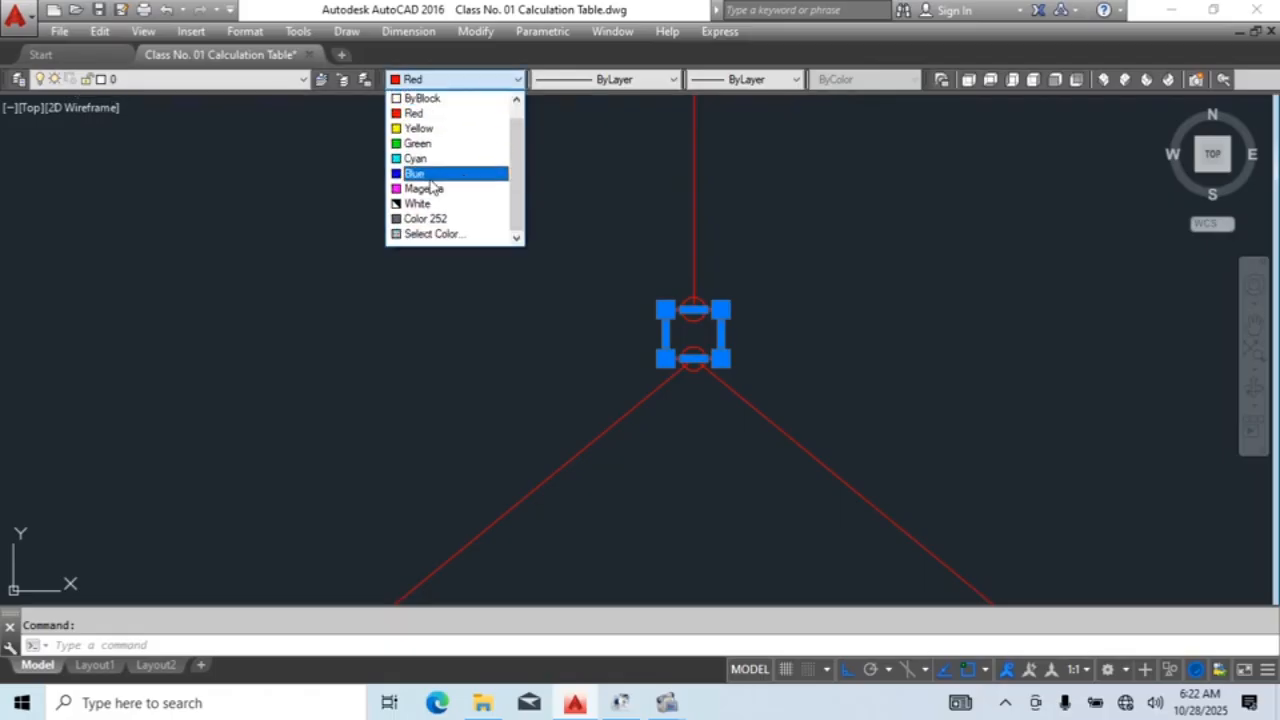
click(425, 171)
key(Escape)
scroll(760, 426, down, 8)
scroll(749, 354, up, 4)
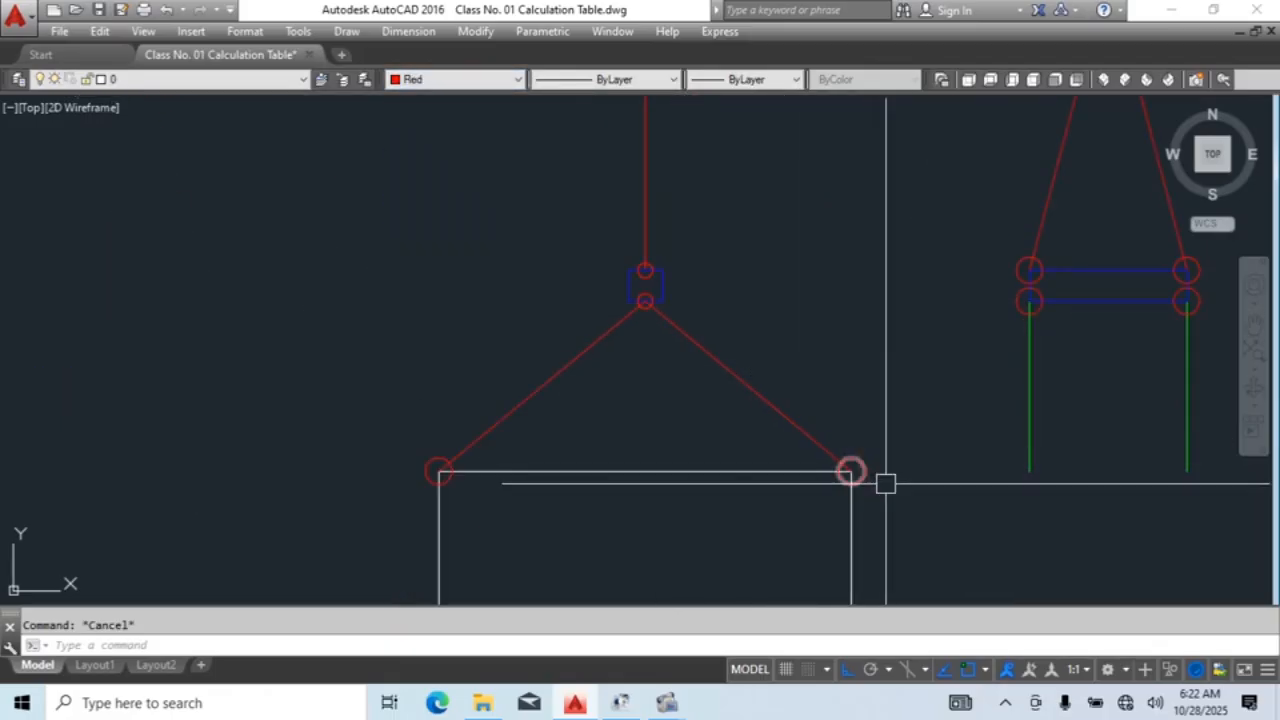
Step: Delete the separated sling, with its circles, blue bars and green lines, beside the wide-rectangle view
scroll(809, 305, down, 4)
scroll(717, 320, up, 2)
middle_drag(846, 409, 656, 422)
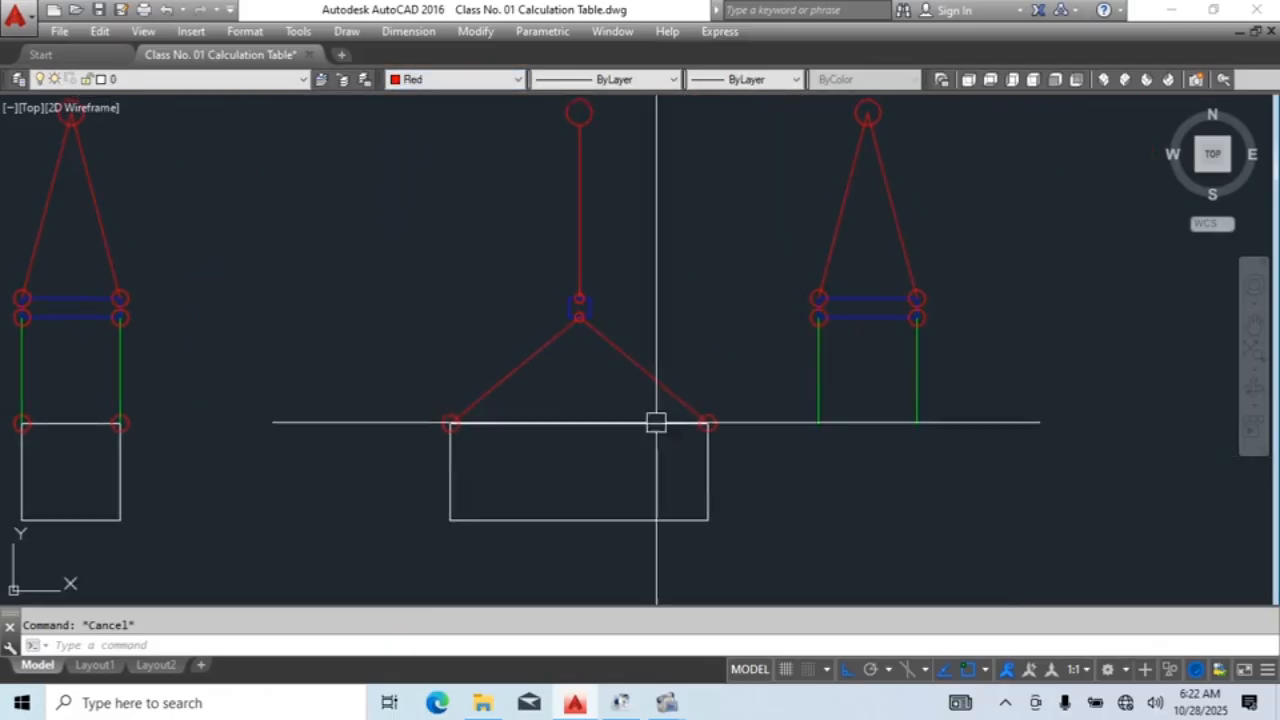
middle_drag(893, 444, 883, 427)
click(737, 451)
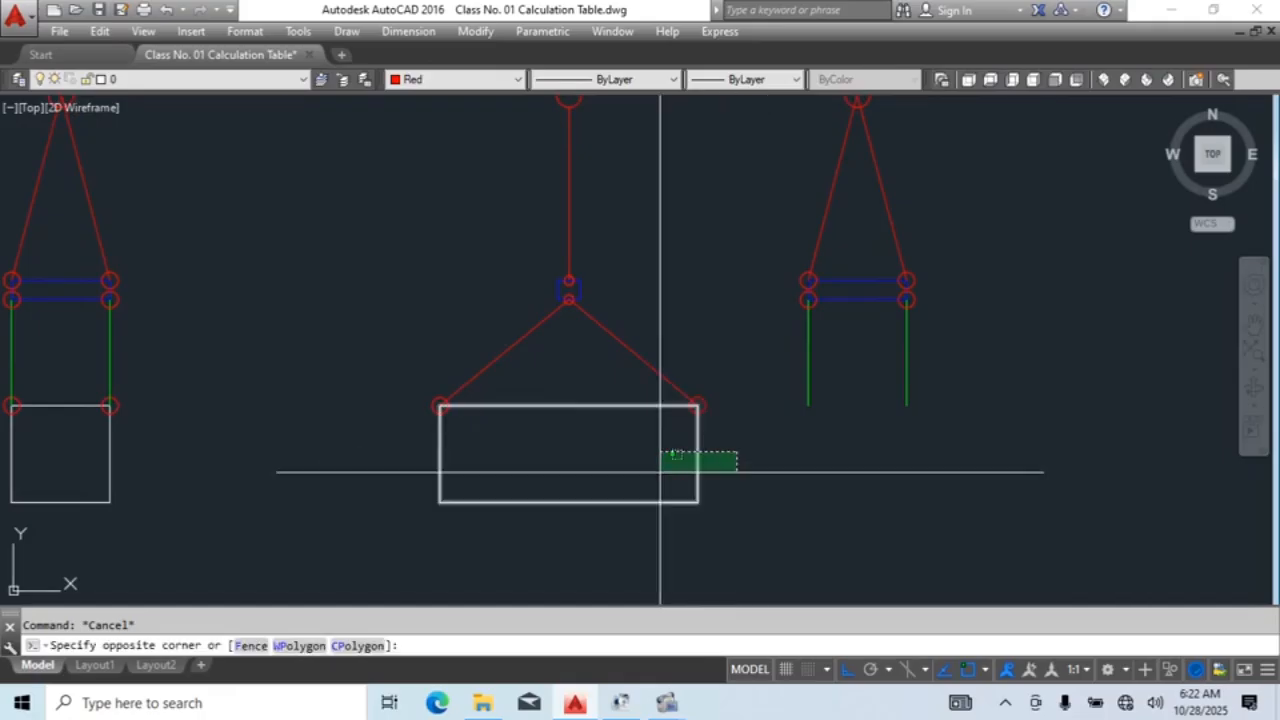
click(660, 472)
scroll(774, 450, down, 4)
key(Escape)
click(909, 247)
click(766, 466)
key(Delete)
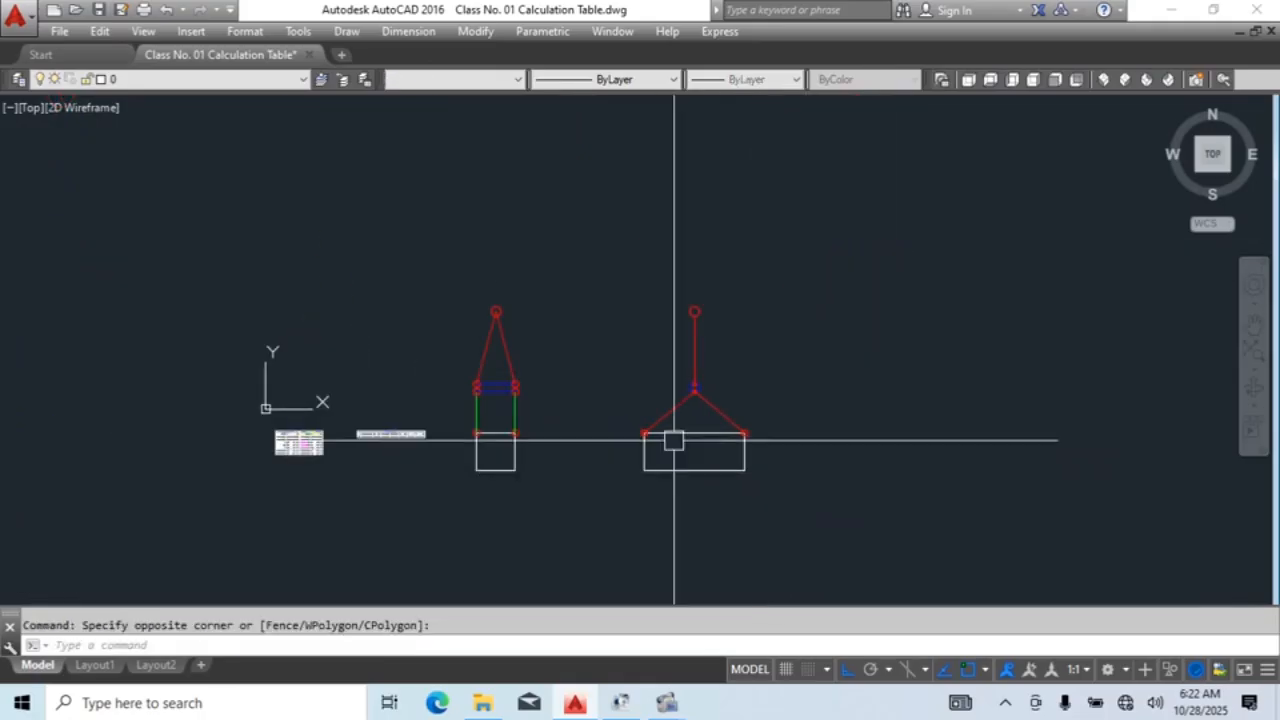
Step: Move the whole wide-rectangle view closer to the narrow-rectangle view
scroll(674, 440, up, 4)
scroll(628, 141, down, 4)
click(628, 141)
click(957, 400)
text(m)
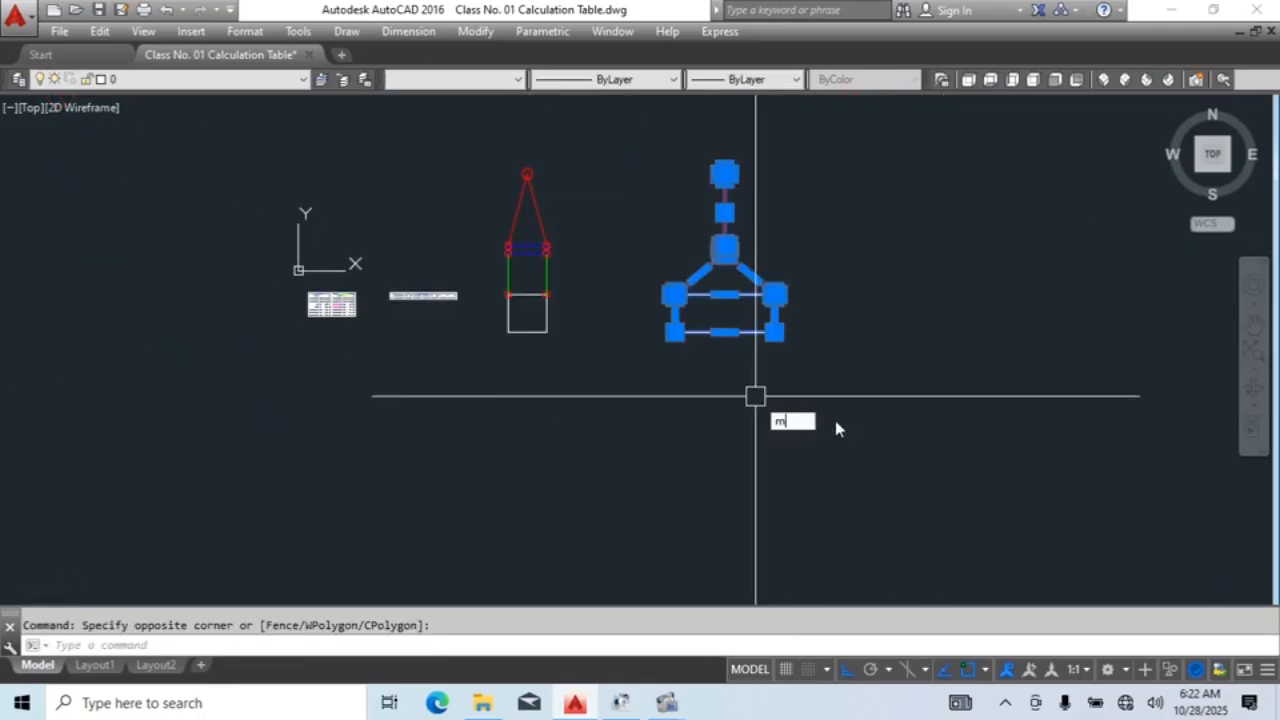
key(Return)
click(902, 411)
key(Escape)
scroll(657, 340, up, 4)
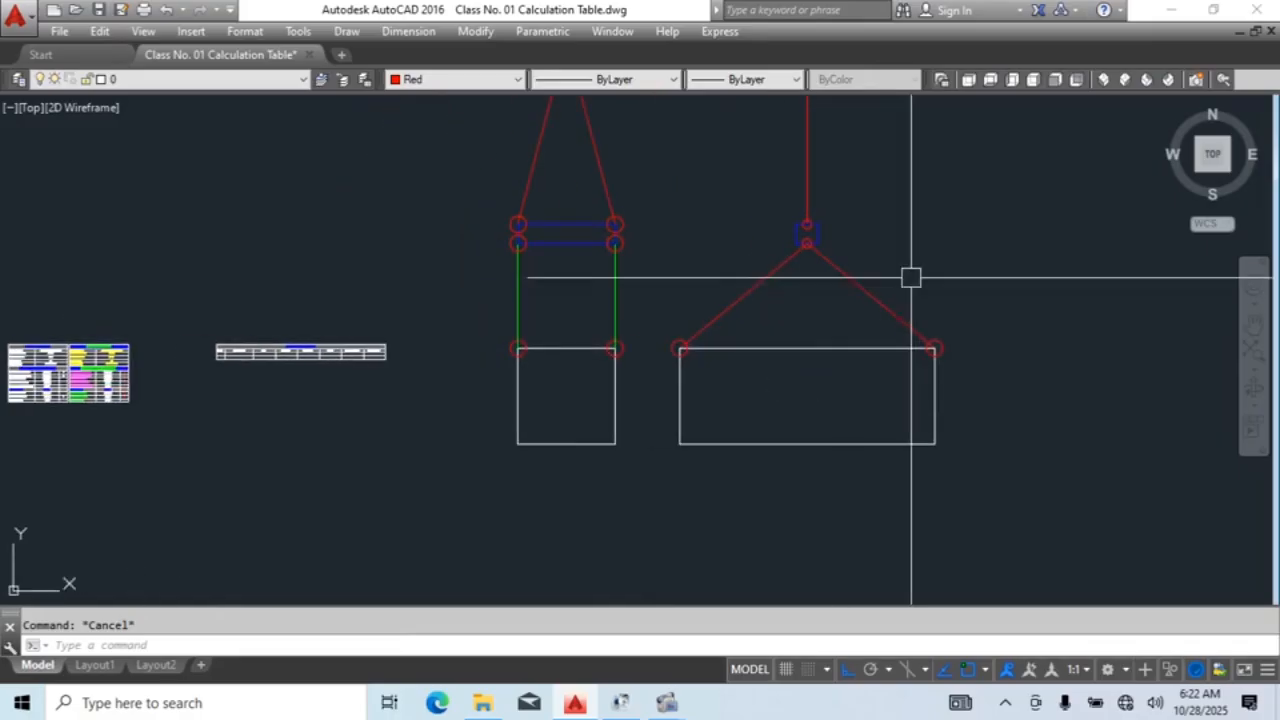
Step: Change the two sloping sling lines above the wide rectangle to green
click(909, 277)
click(497, 79)
click(420, 145)
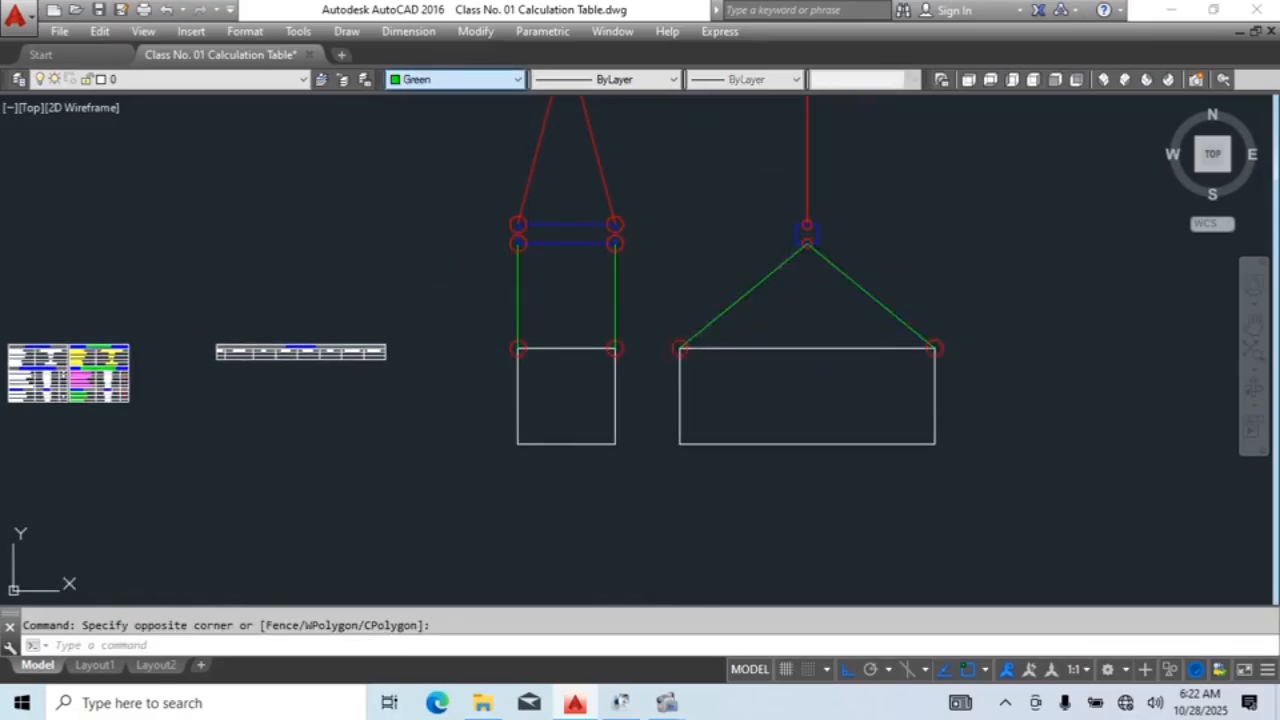
key(Escape)
scroll(803, 371, down, 3)
scroll(755, 338, up, 3)
Step: Stretch the upper parts of both views straight up by about 11 units to lengthen the green slings
click(903, 151)
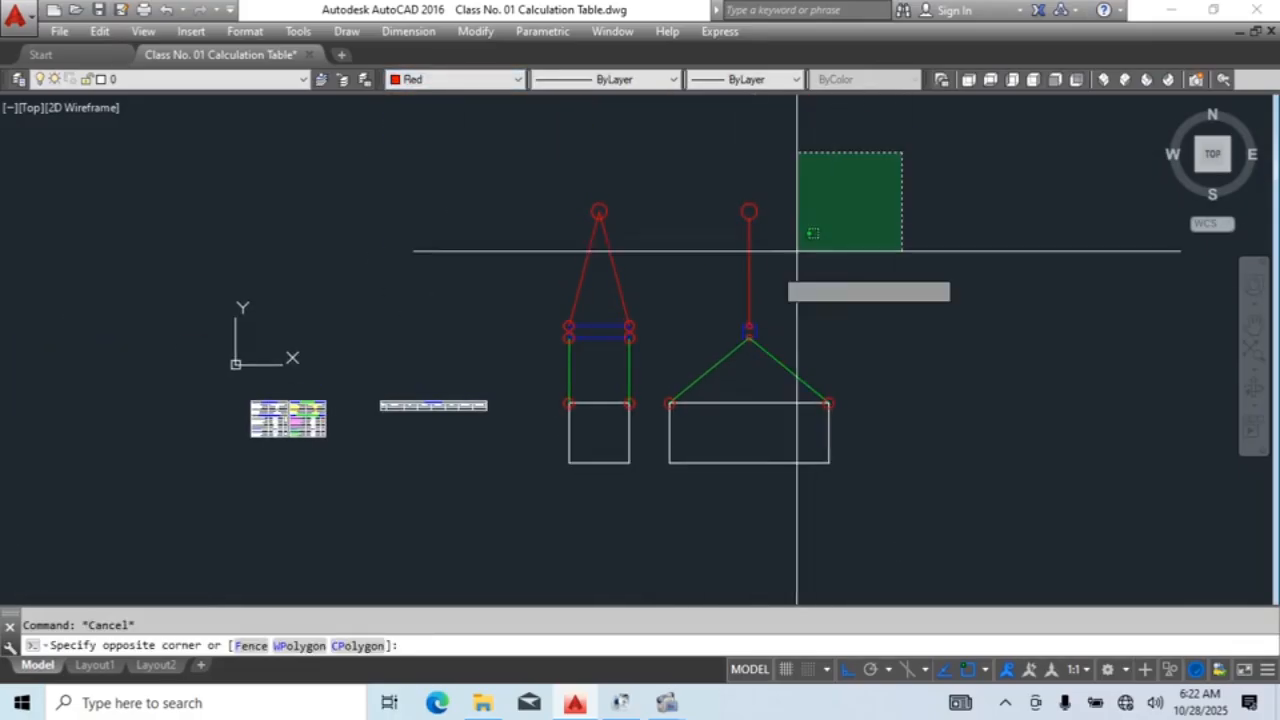
click(529, 343)
text(s)
key(space)
click(966, 368)
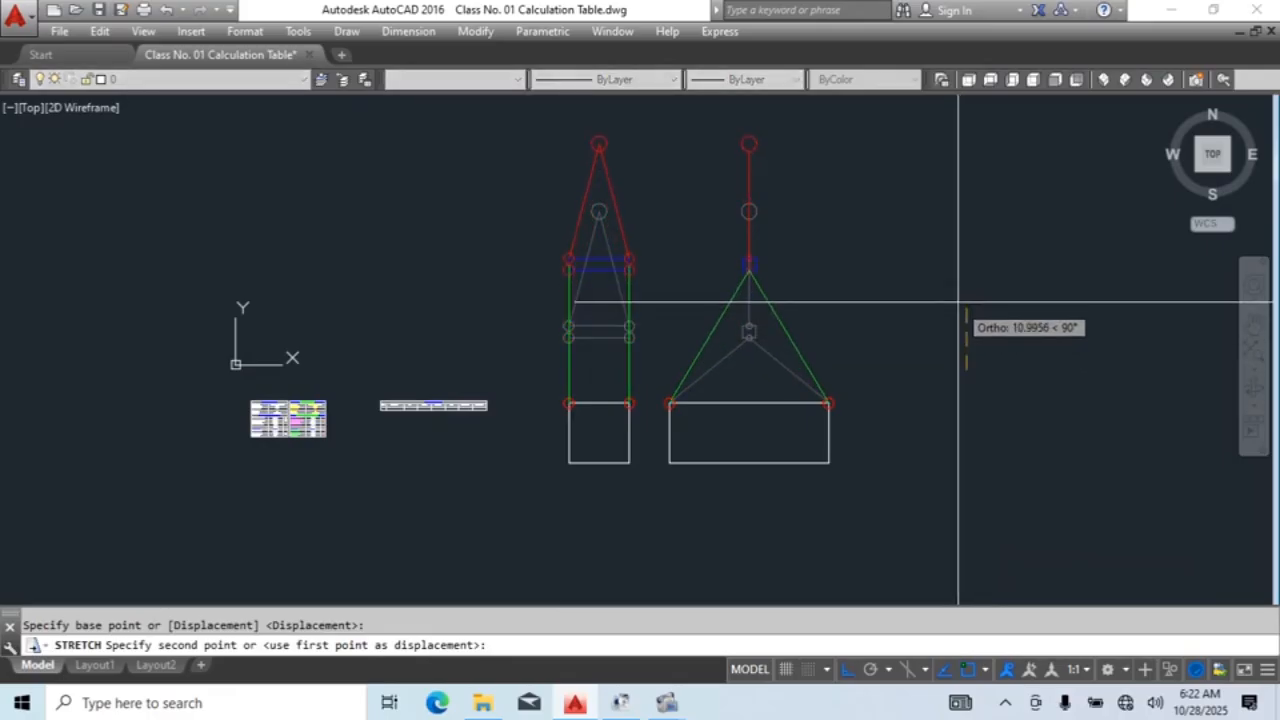
click(958, 297)
key(Escape)
middle_drag(833, 374, 905, 381)
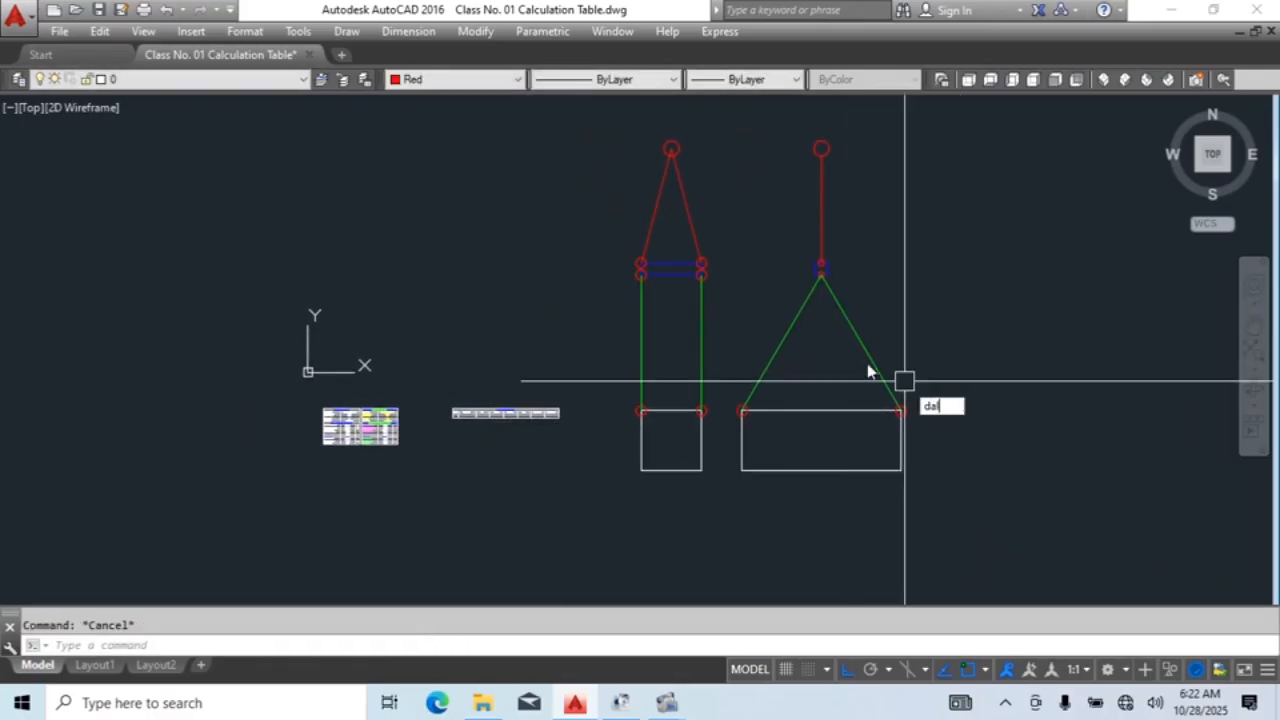
Step: Add an aligned dimension along the sloping green sling from the small rectangle to the wide rectangle's upper-right corner
text(dal)
key(space)
scroll(831, 281, up, 3)
click(810, 269)
scroll(876, 302, down, 3)
click(932, 426)
scroll(950, 415, up, 3)
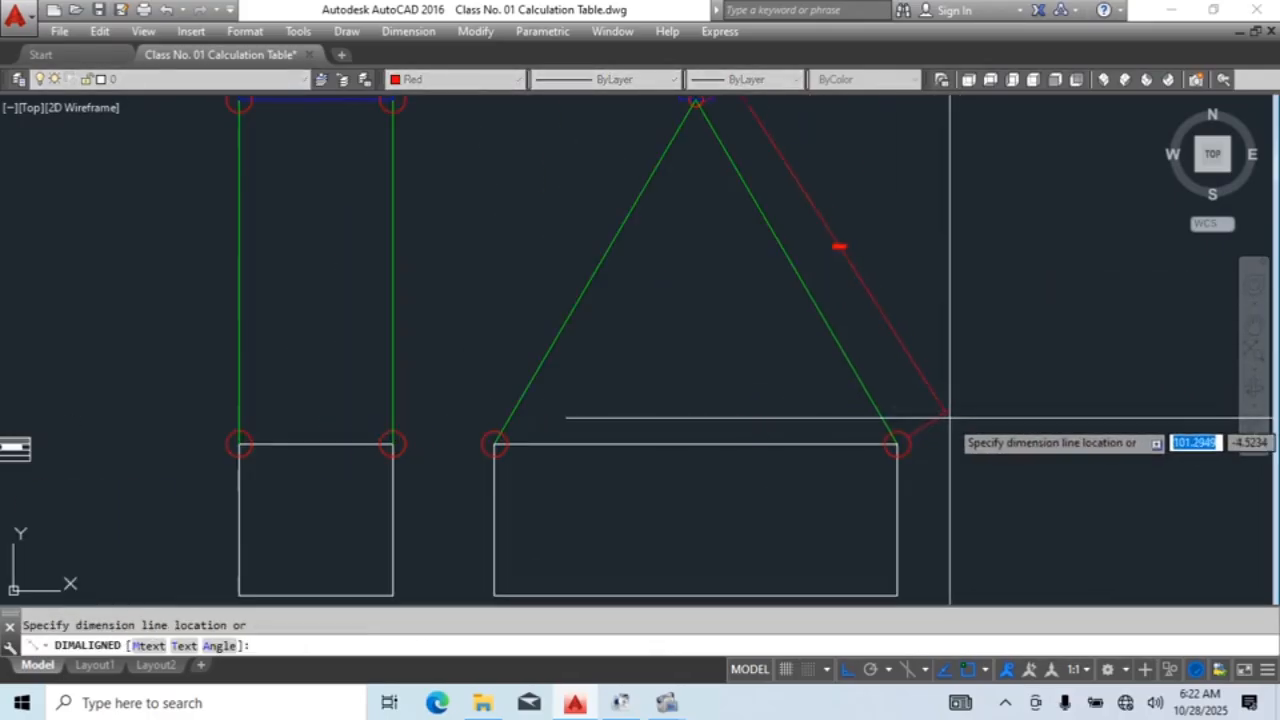
click(949, 418)
scroll(866, 274, up, 4)
scroll(993, 237, down, 5)
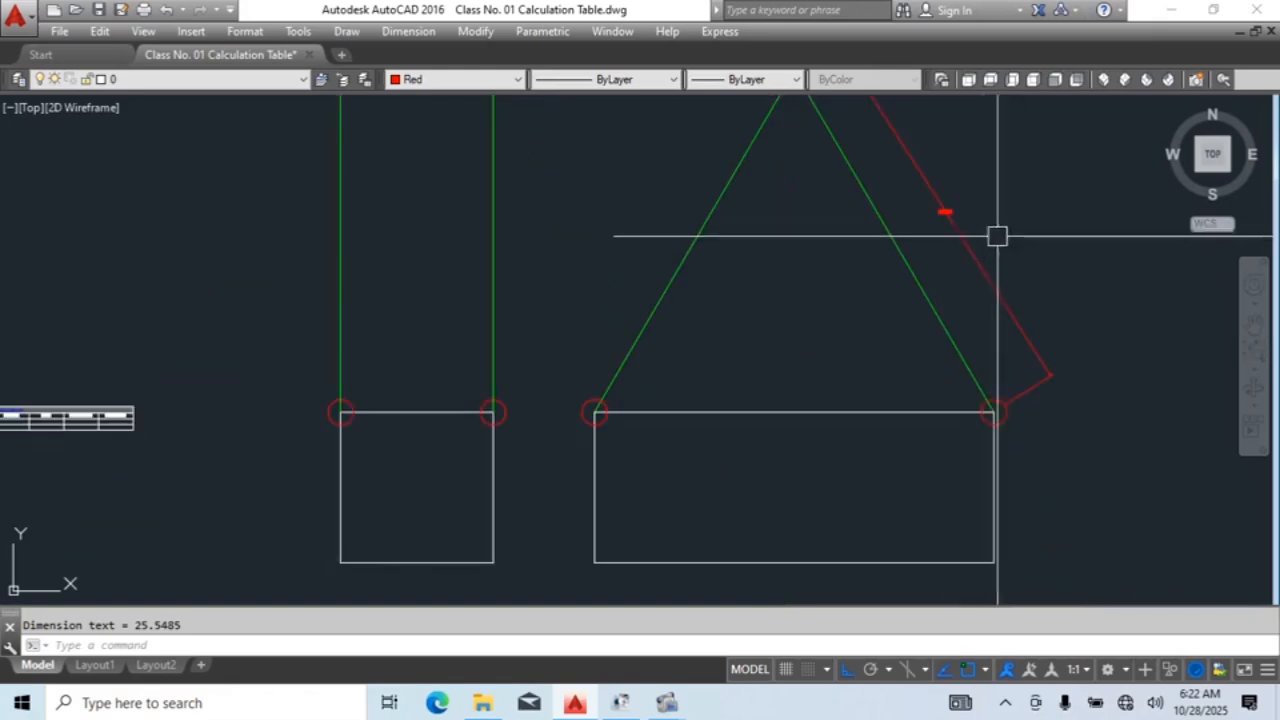
Step: Erase the aligned dimension beside the sloping green sling
click(997, 237)
click(942, 295)
text(e)
key(space)
scroll(750, 311, down, 5)
key(Escape)
click(602, 137)
click(912, 421)
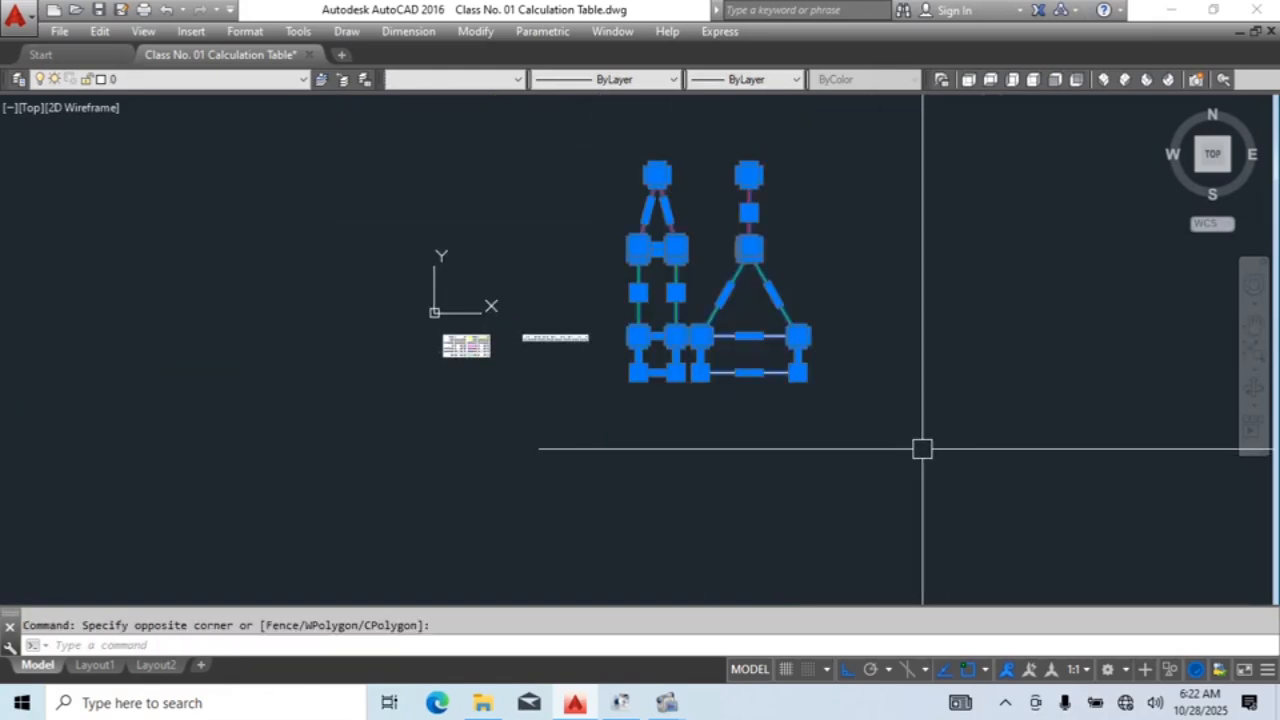
key(Escape)
Step: Draw a vertical line 3000 units long downward beside the wide-rectangle view
scroll(706, 320, up, 5)
text(l)
key(space)
middle_drag(658, 191, 667, 321)
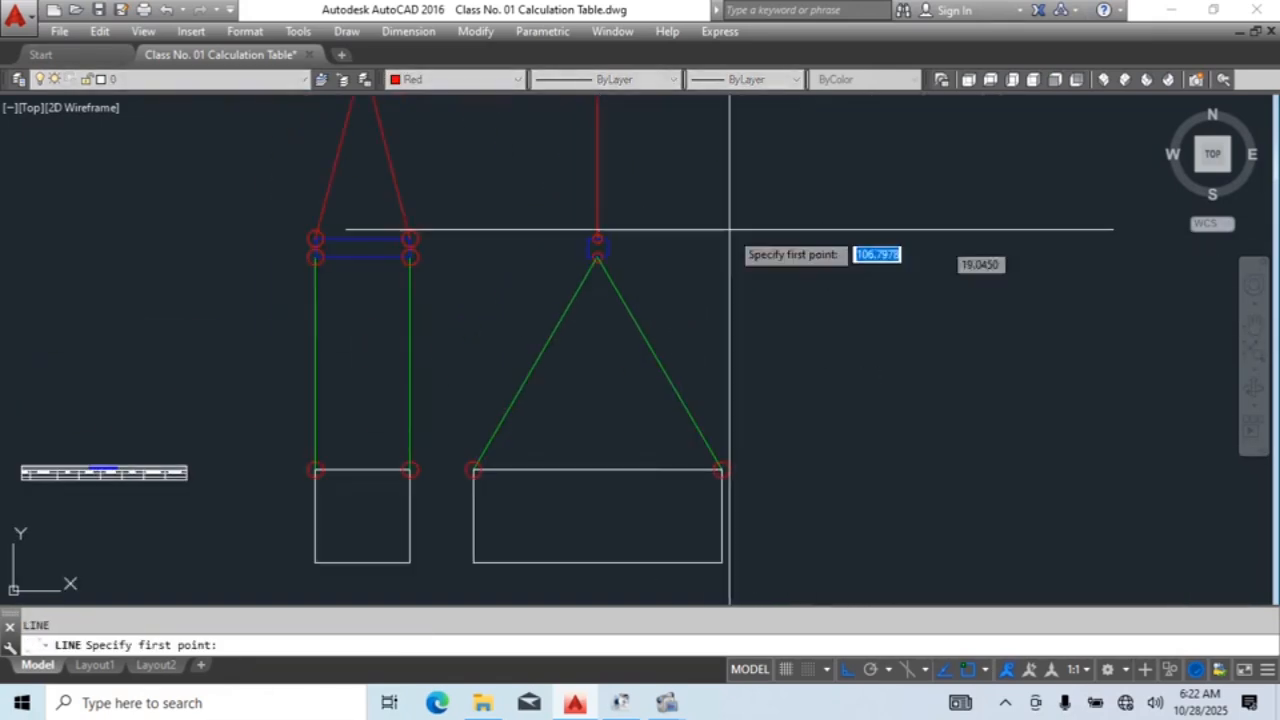
scroll(772, 264, down, 3)
middle_drag(774, 312, 758, 400)
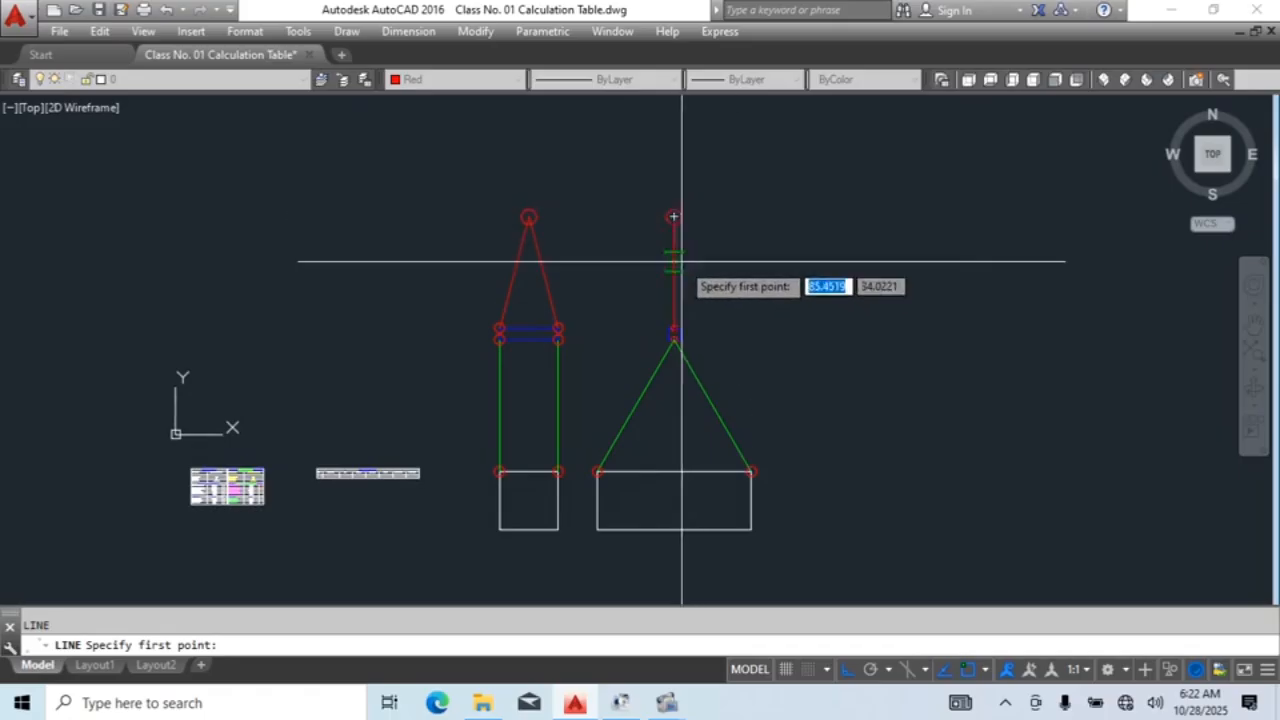
scroll(800, 270, up, 2)
click(835, 285)
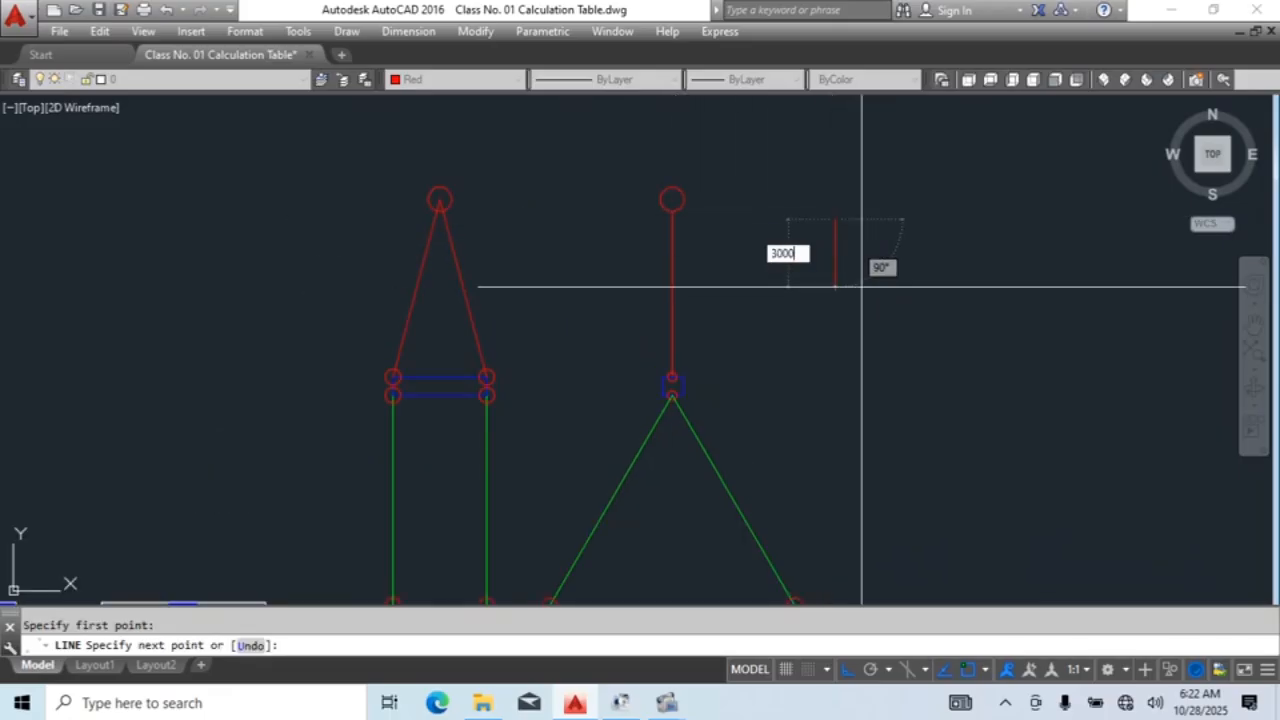
key(Escape)
Step: Delete the 3000-unit vertical line beside the views
scroll(841, 214, down, 3)
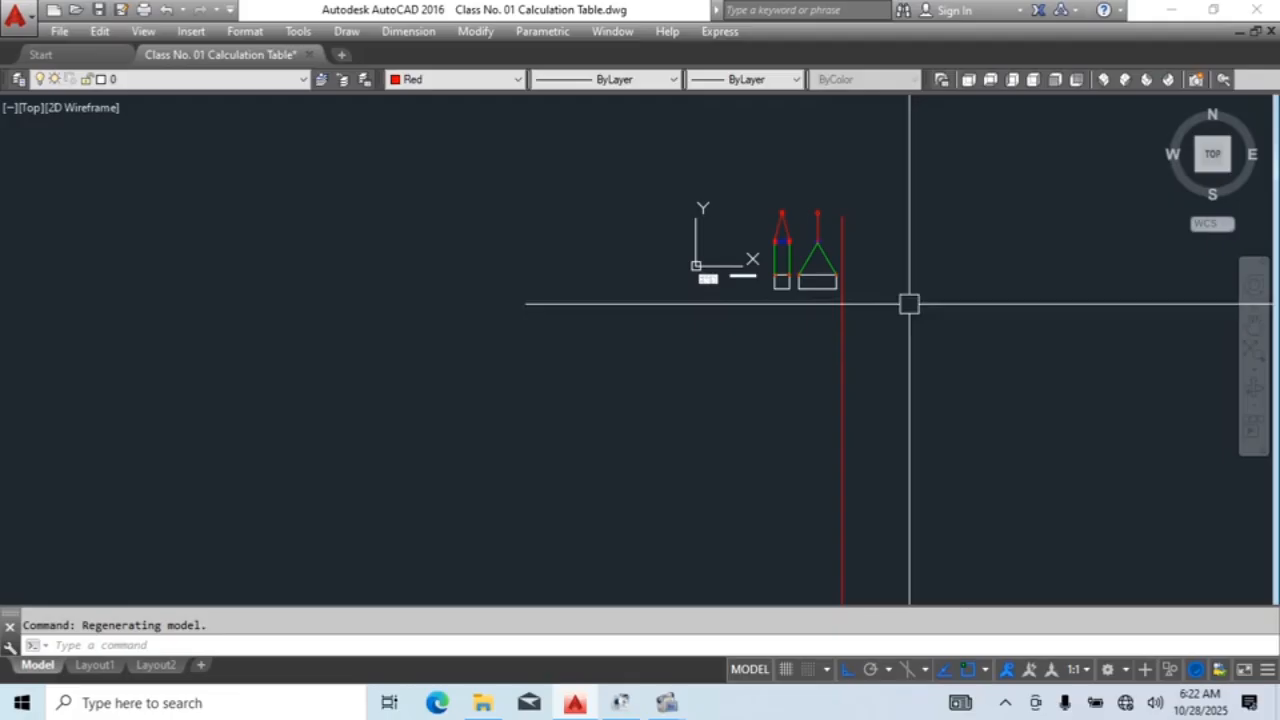
click(843, 349)
key(Delete)
scroll(891, 240, up, 5)
scroll(679, 343, up, 6)
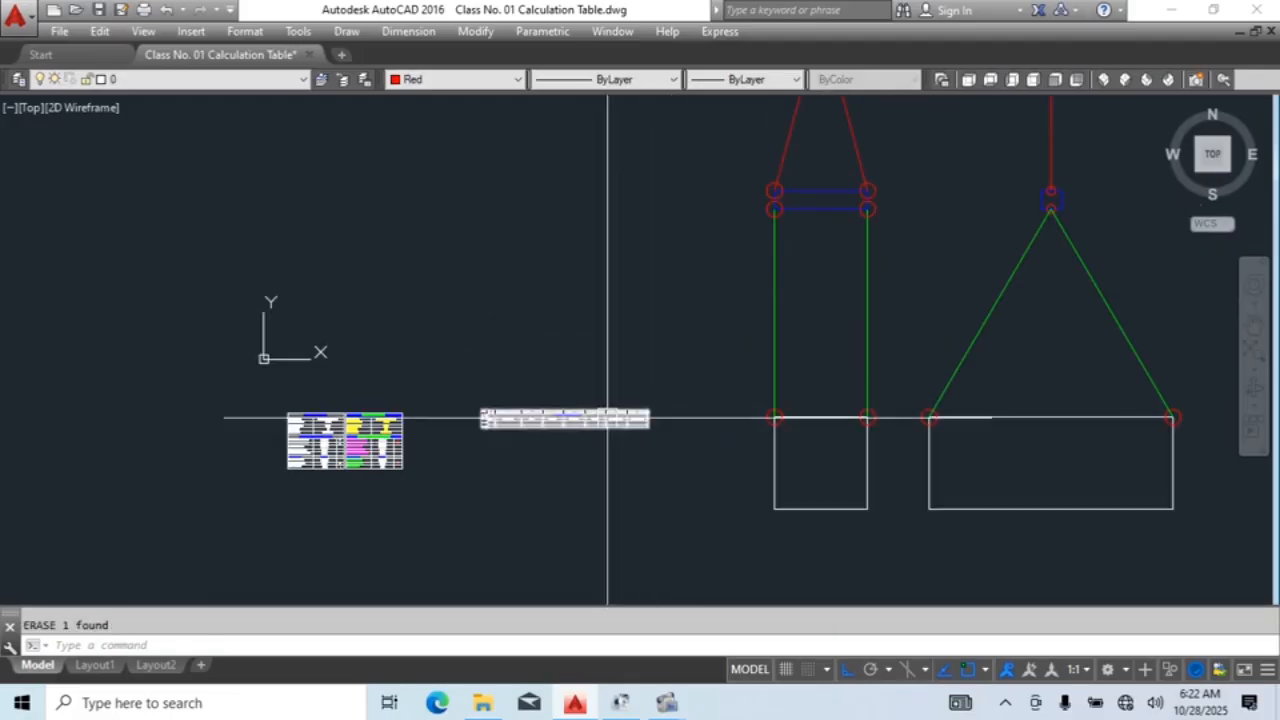
Step: Delete both lifting views and undo the deletion
scroll(826, 303, down, 8)
click(609, 178)
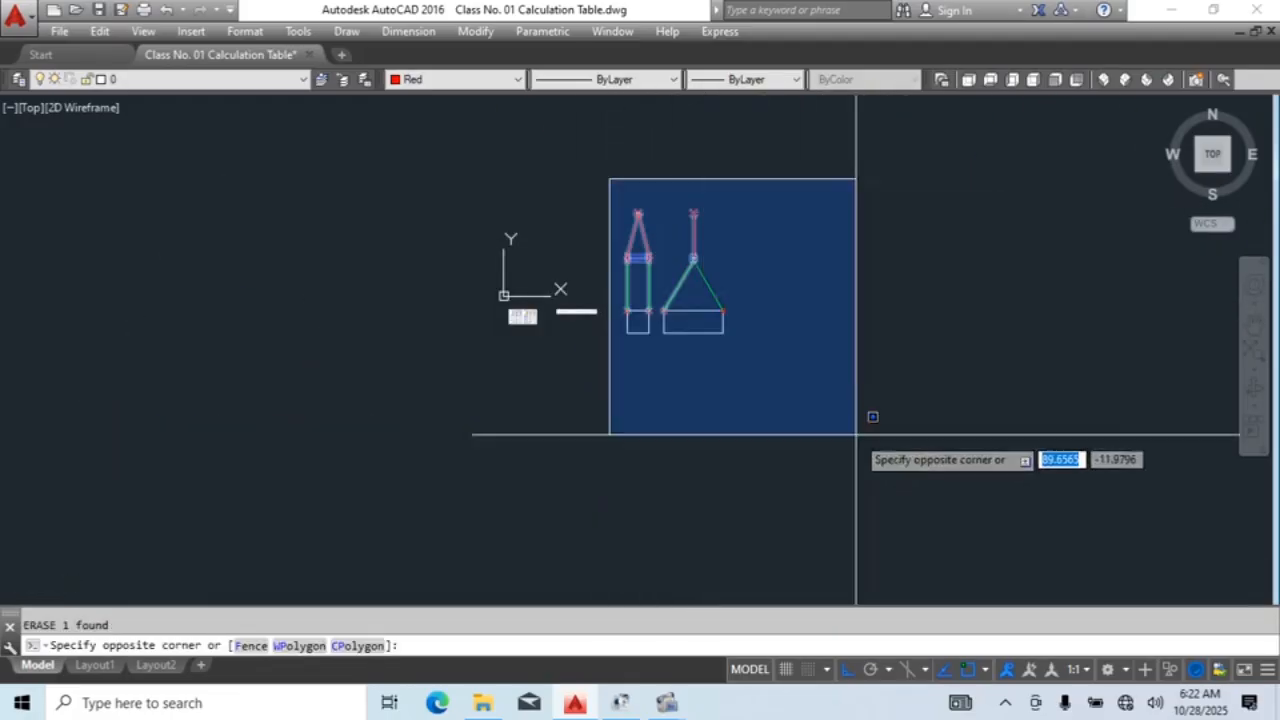
middle_drag(926, 446, 529, 387)
click(904, 443)
key(Delete)
click(502, 355)
key(Escape)
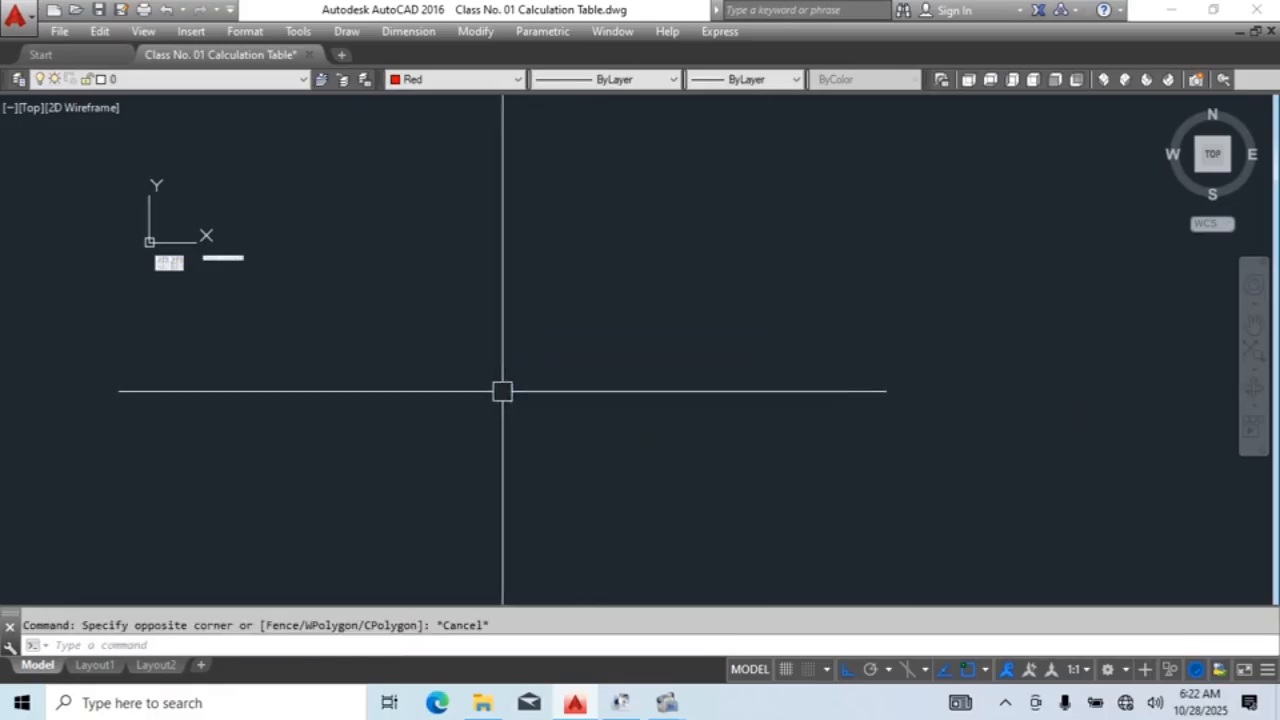
key(ctrl+z)
Step: Move both lifting views together farther away from the calculation tables
mouse_move(483, 322)
middle_down()
mouse_move(526, 351)
mouse_move(805, 379)
mouse_move(683, 369)
middle_up()
click(586, 177)
click(804, 408)
text(m)
key(Return)
click(594, 400)
click(896, 430)
key(Escape)
middle_drag(913, 445, 767, 467)
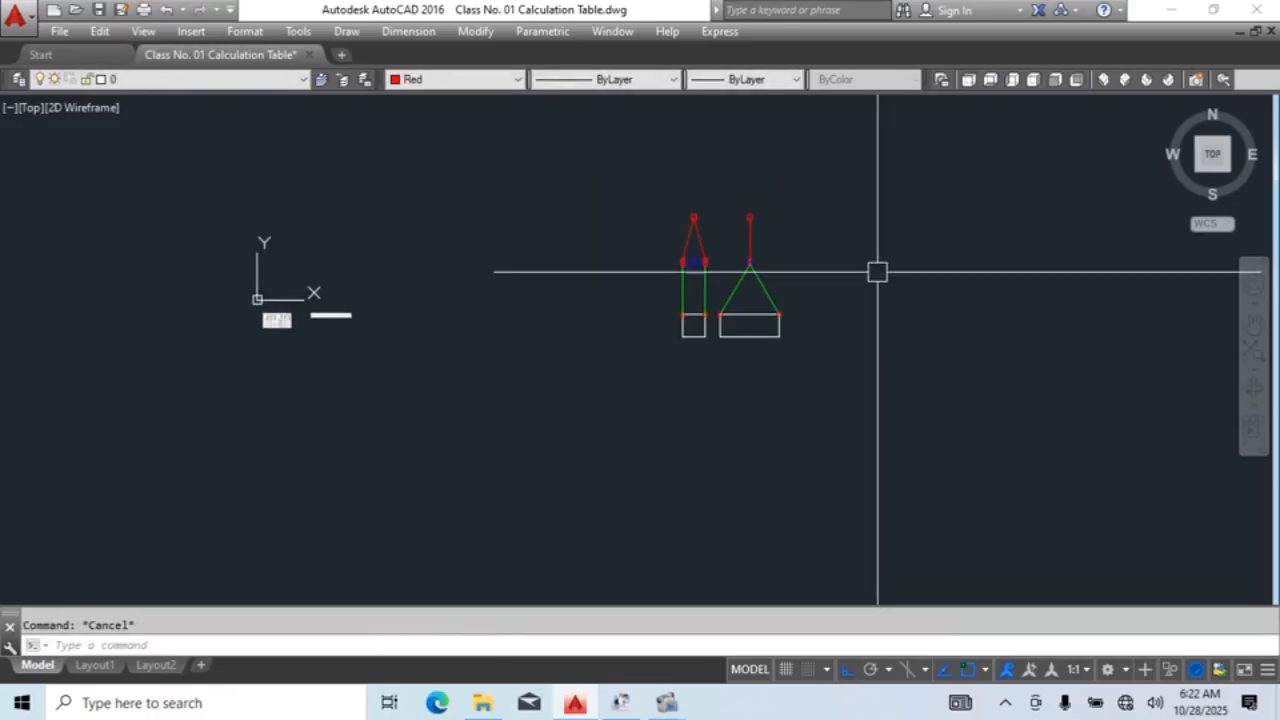
Step: Draw a long vertical line running downward beside the wide-rectangle view
scroll(810, 195, up, 5)
text(l)
key(Return)
click(862, 258)
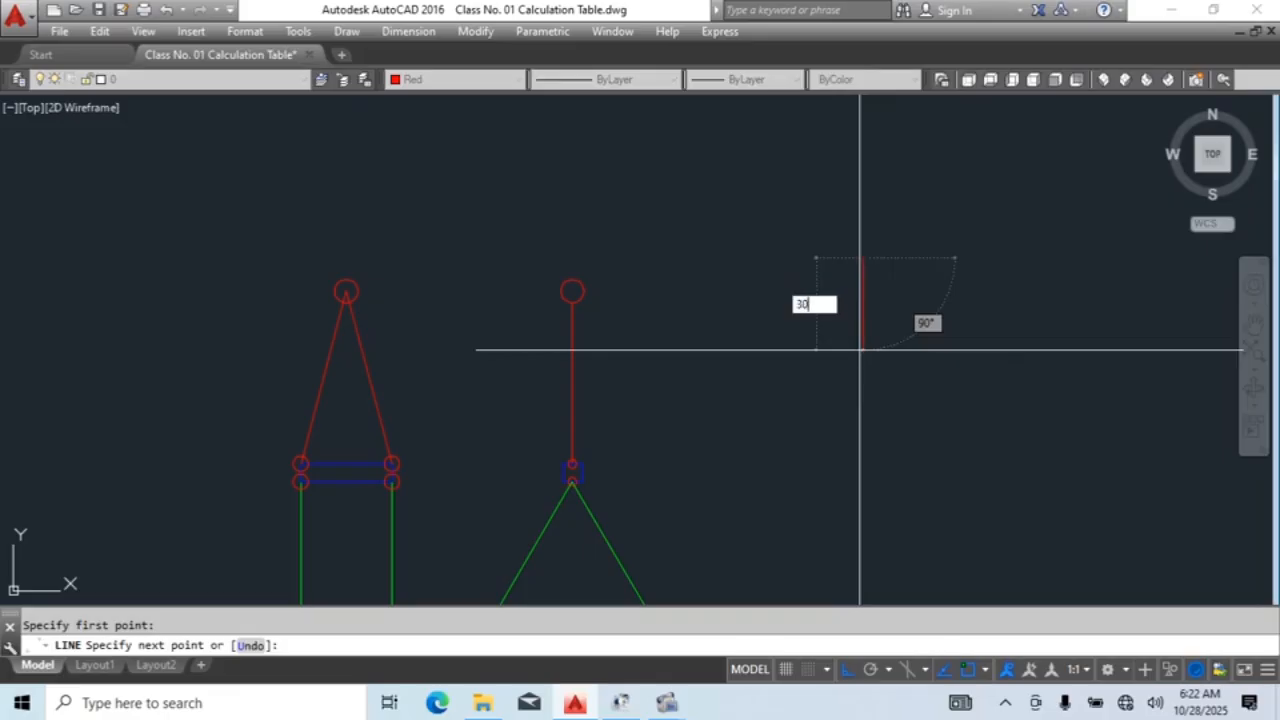
key(Escape)
scroll(800, 320, down, 5)
click(663, 180)
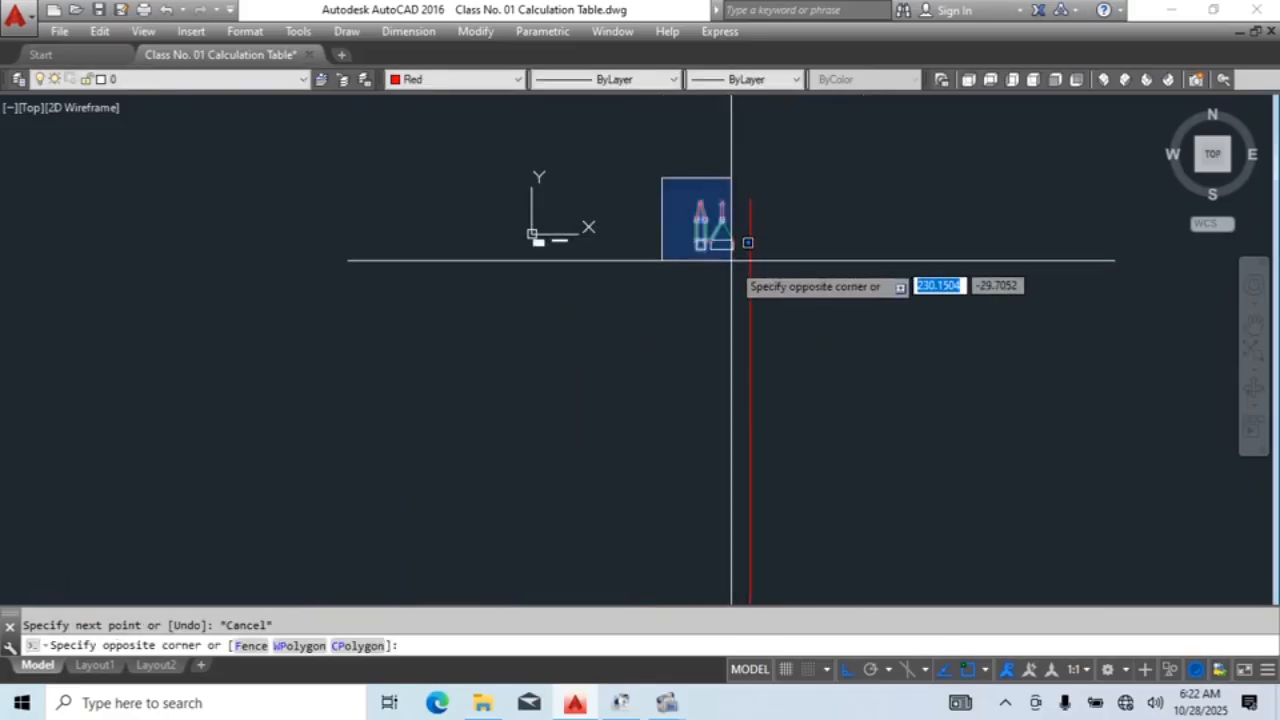
click(738, 266)
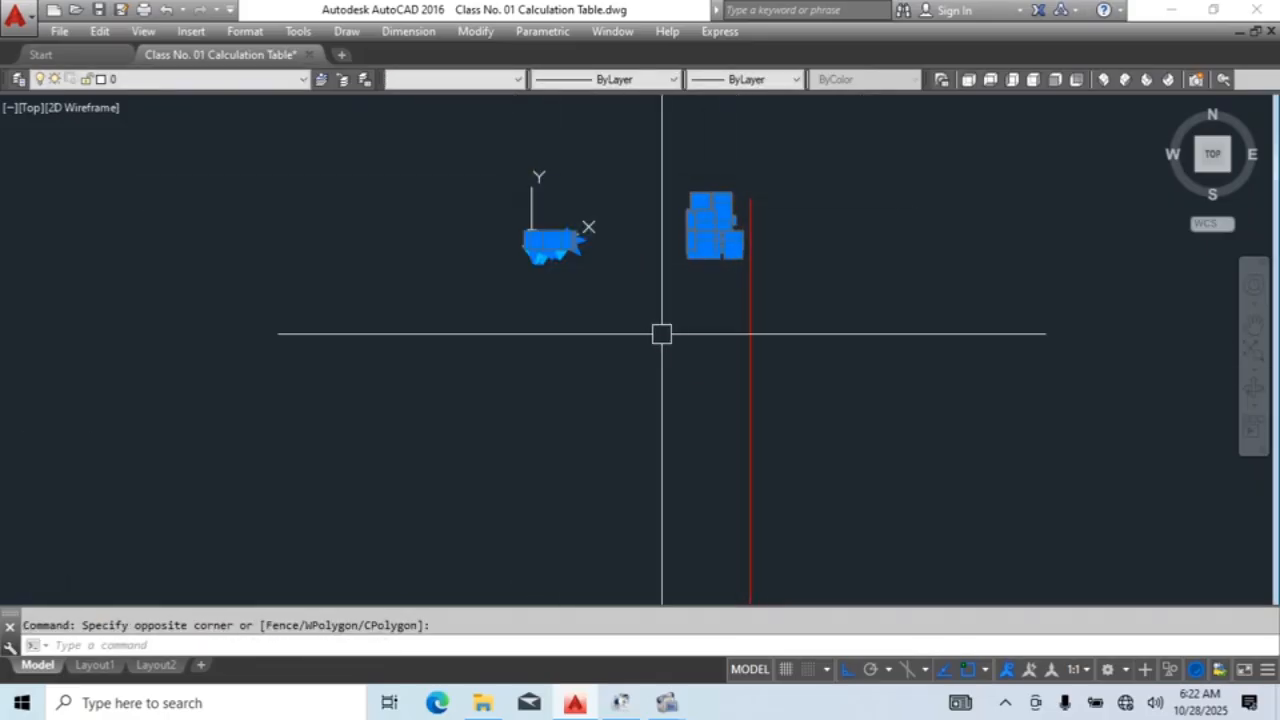
key(Return)
scroll(732, 223, up, 10)
click(738, 149)
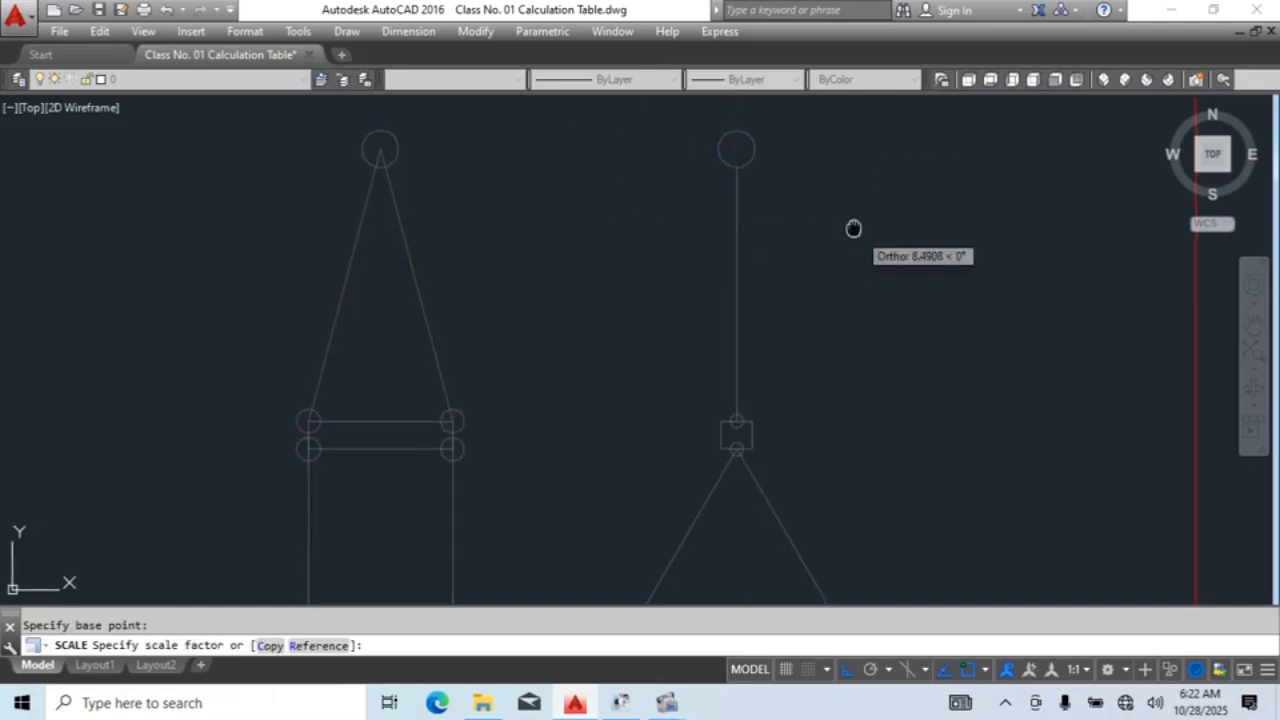
middle_drag(854, 229, 596, 233)
key(Escape)
scroll(765, 233, down, 10)
Step: Move both lifting views from the centre of the wide-rectangle view's upper circle to the long vertical line's top end
click(414, 177)
click(785, 320)
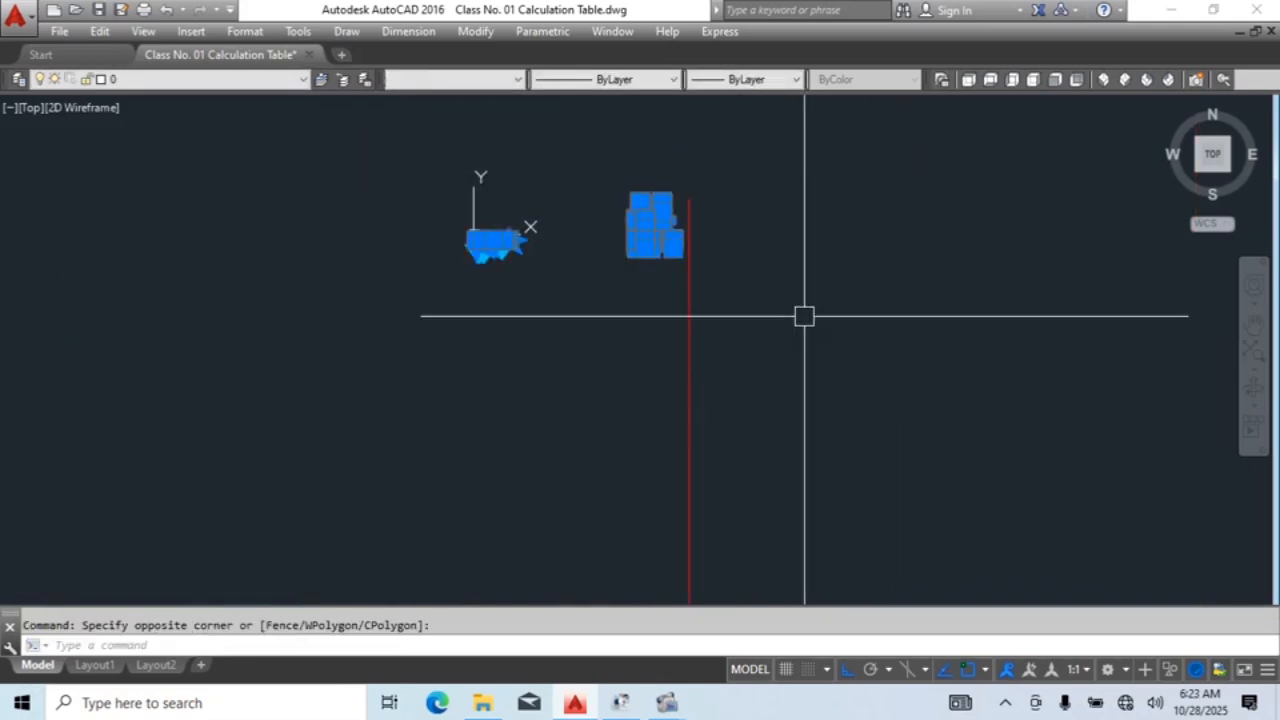
text(m)
key(Return)
scroll(658, 230, up, 10)
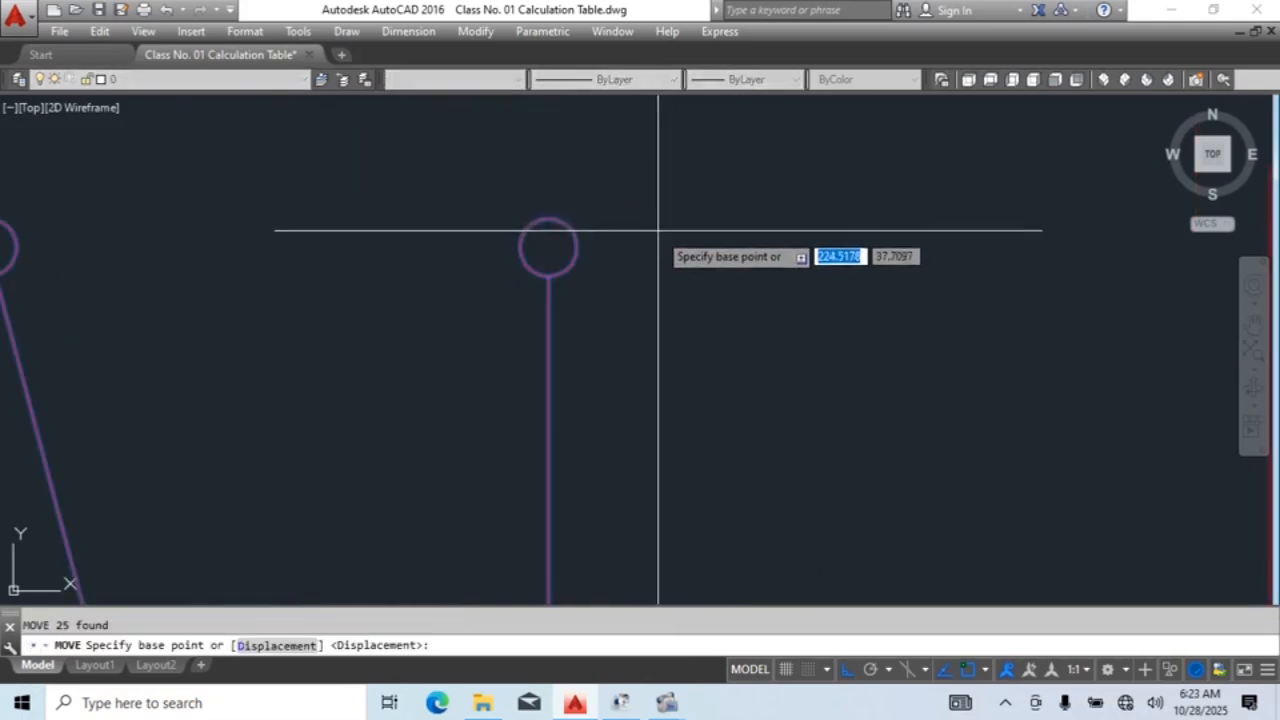
click(548, 246)
scroll(663, 240, down, 10)
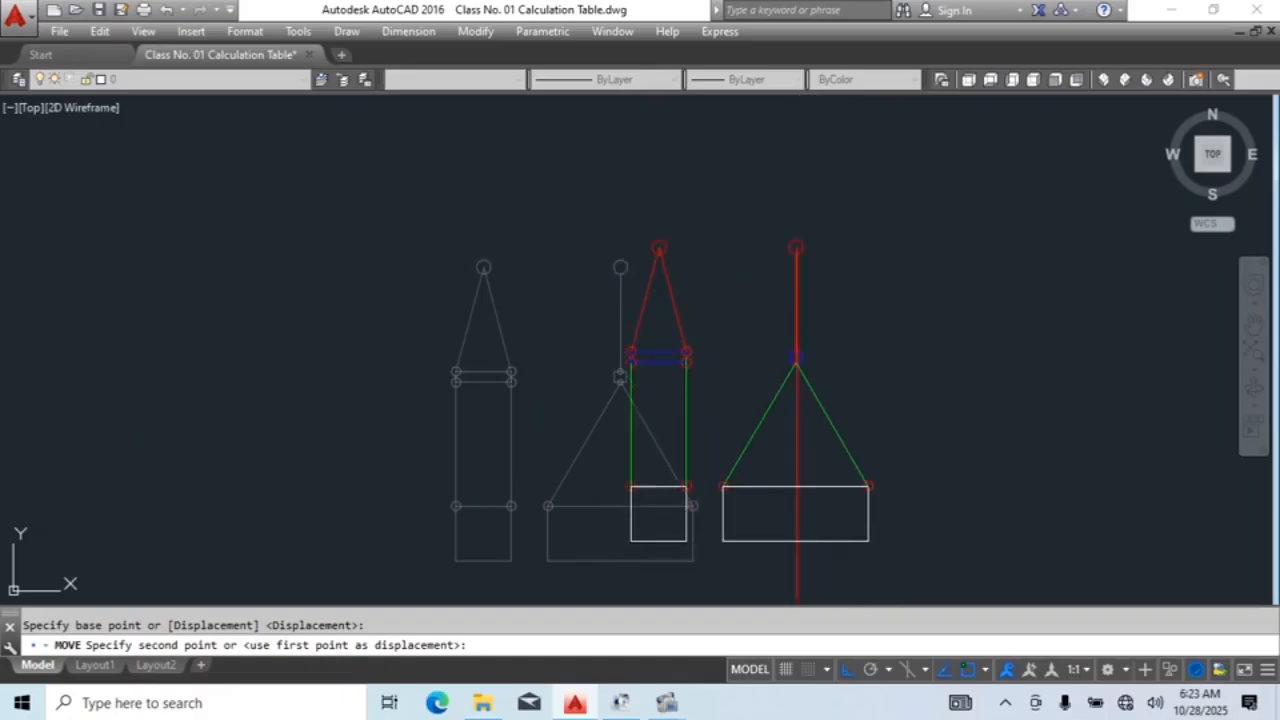
click(653, 218)
key(Escape)
Step: Scale the tables and both lifting views by reference about the wide-rectangle view's top circle centre, making the distance to the upper spreader circle 3000
click(266, 177)
click(1073, 488)
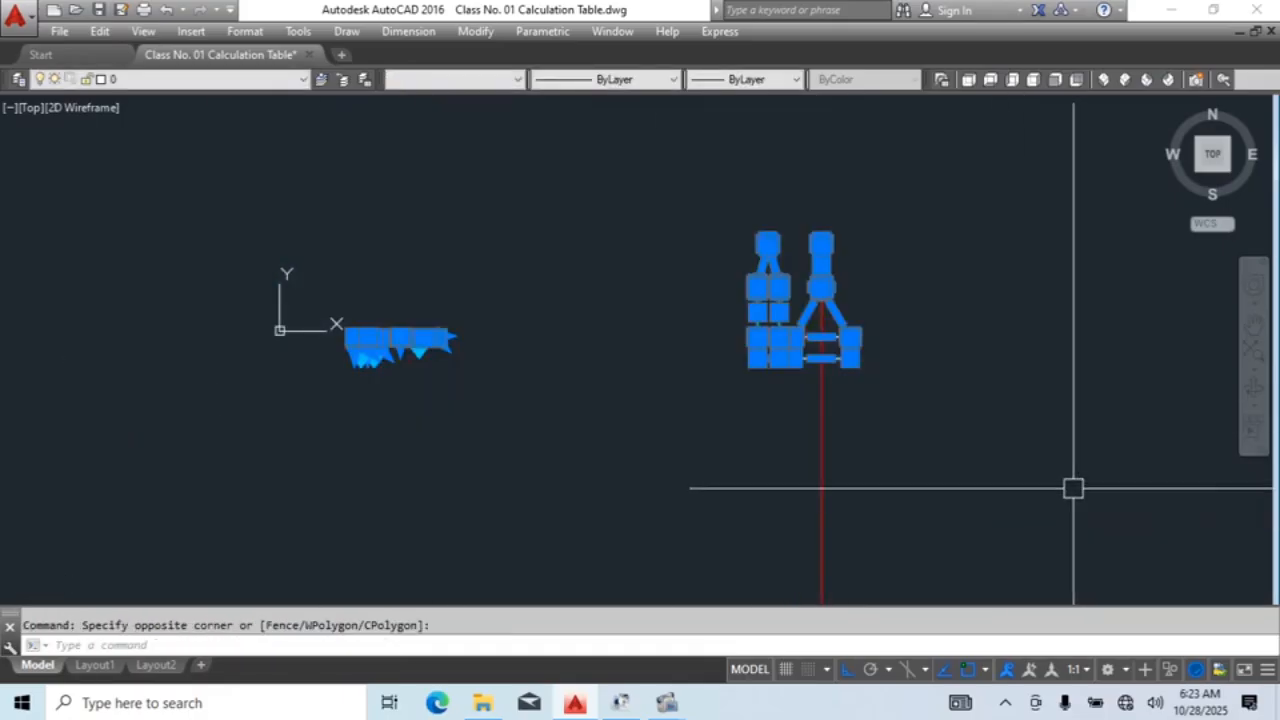
middle_drag(1047, 464, 911, 426)
text(sc)
key(Return)
scroll(670, 196, up, 10)
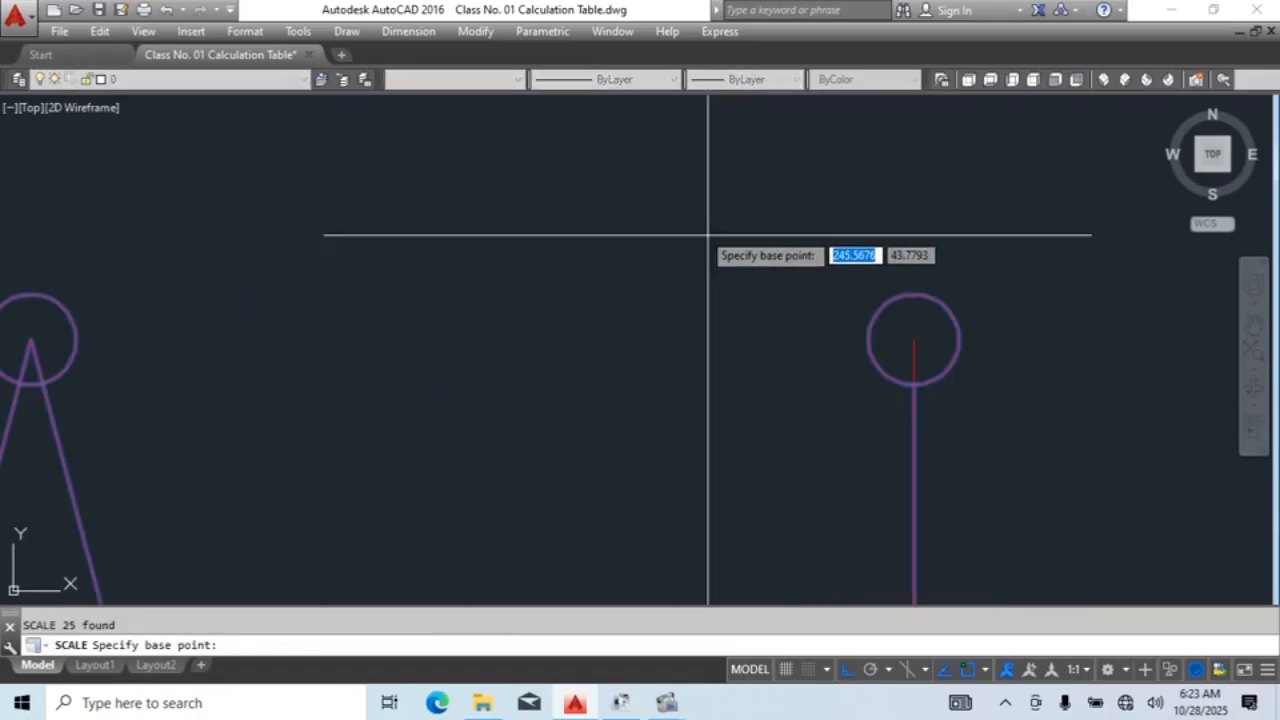
click(912, 338)
text(r)
key(Return)
click(914, 340)
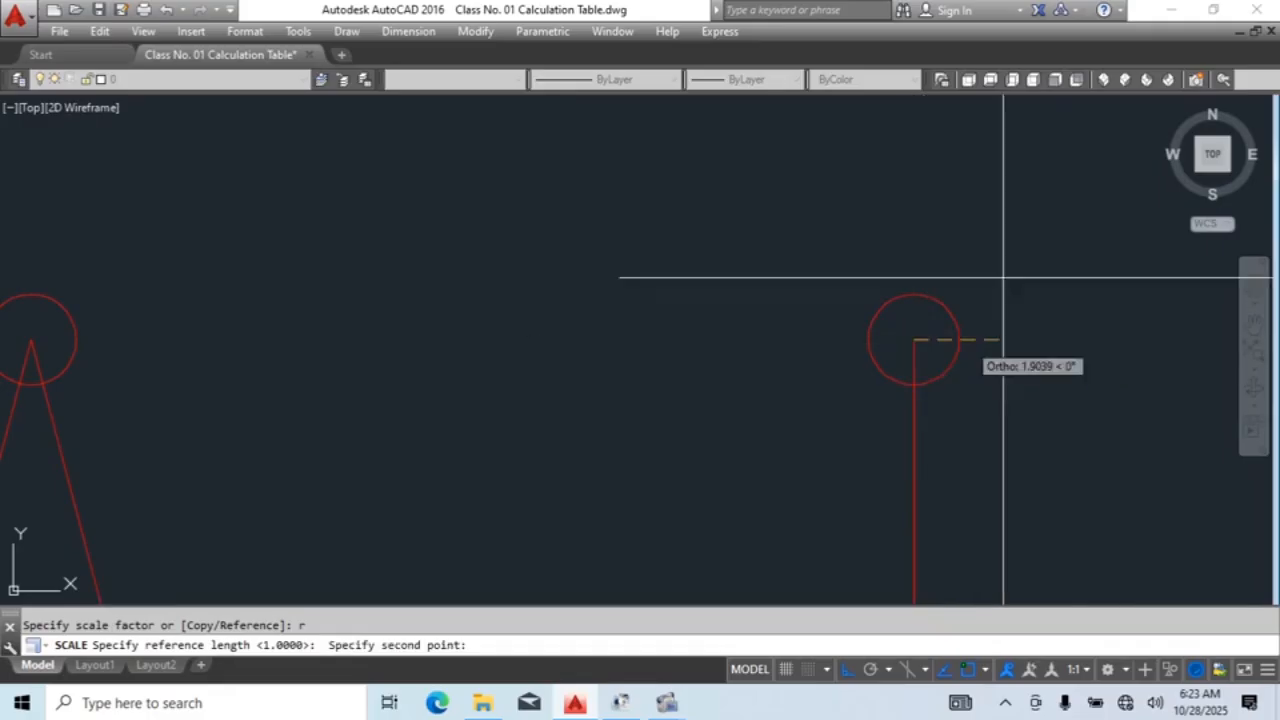
scroll(851, 306, down, 8)
scroll(850, 243, up, 4)
scroll(854, 244, up, 2)
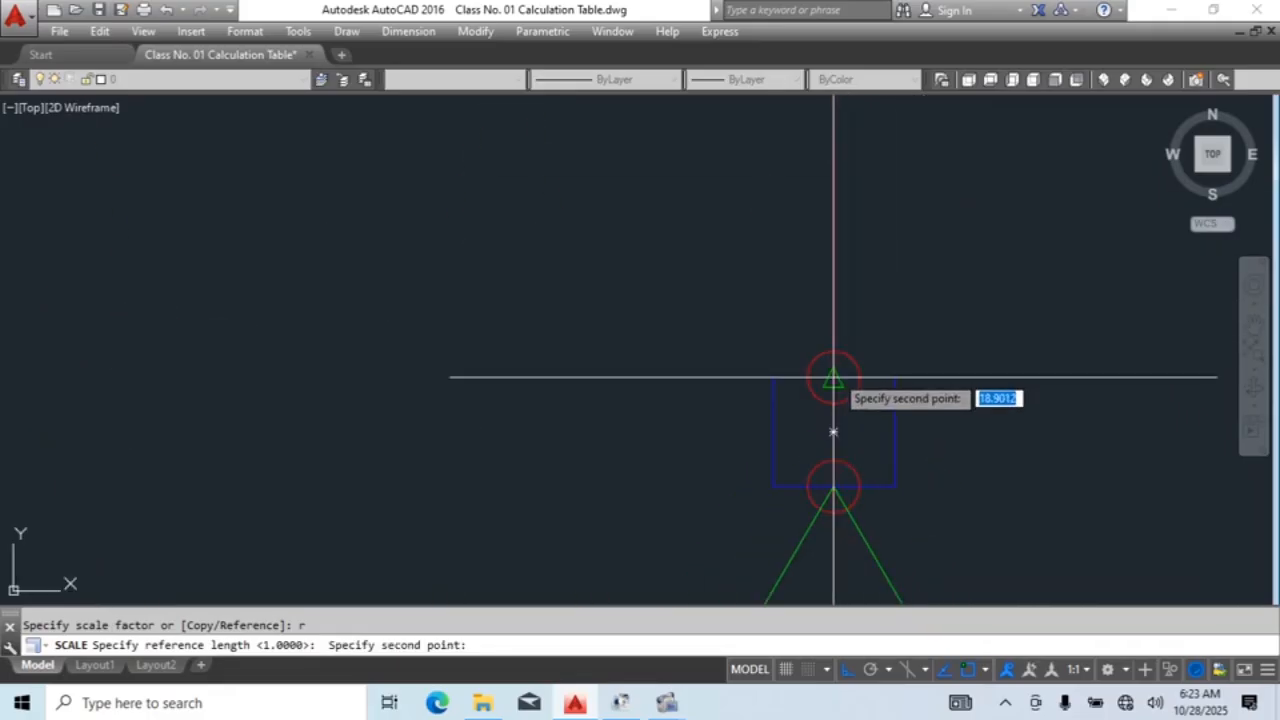
click(832, 377)
scroll(808, 232, down, 8)
scroll(817, 240, down, 6)
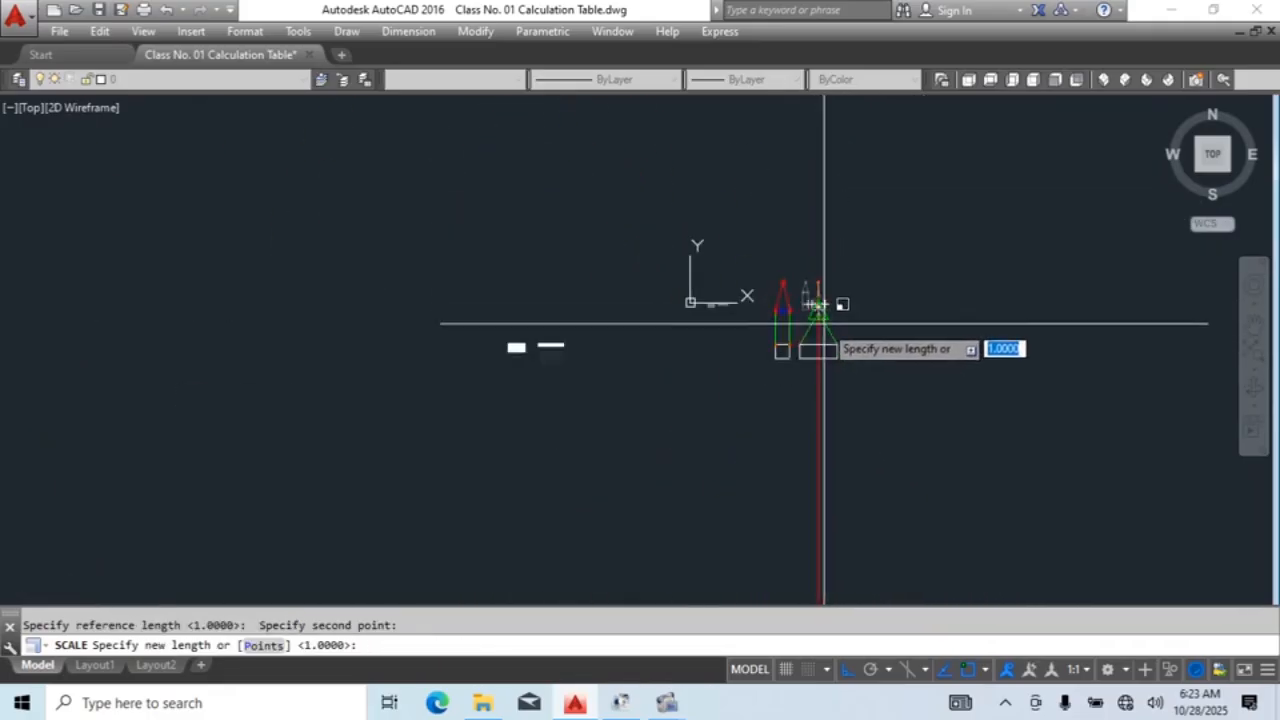
scroll(815, 330, up, 6)
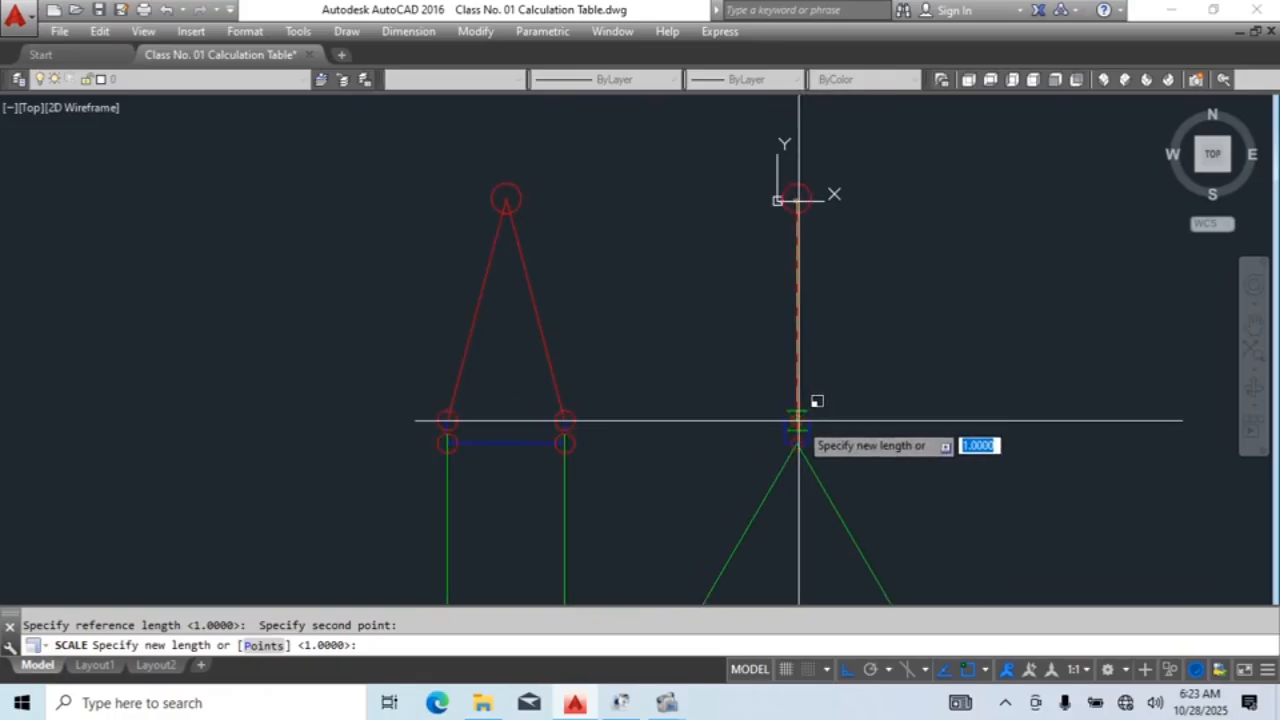
key(Escape)
Step: Delete the long vertical reference line running down through the wide-rectangle view
click(734, 328)
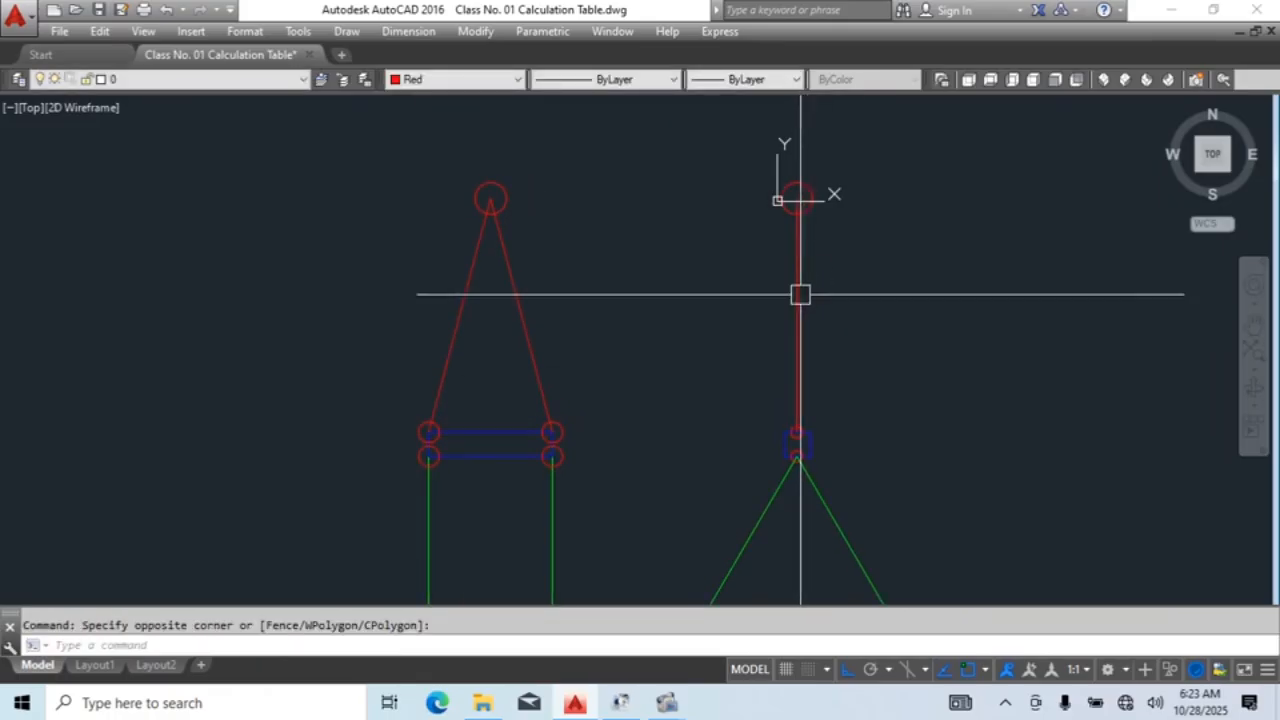
key(Delete)
scroll(1026, 336, down, 5)
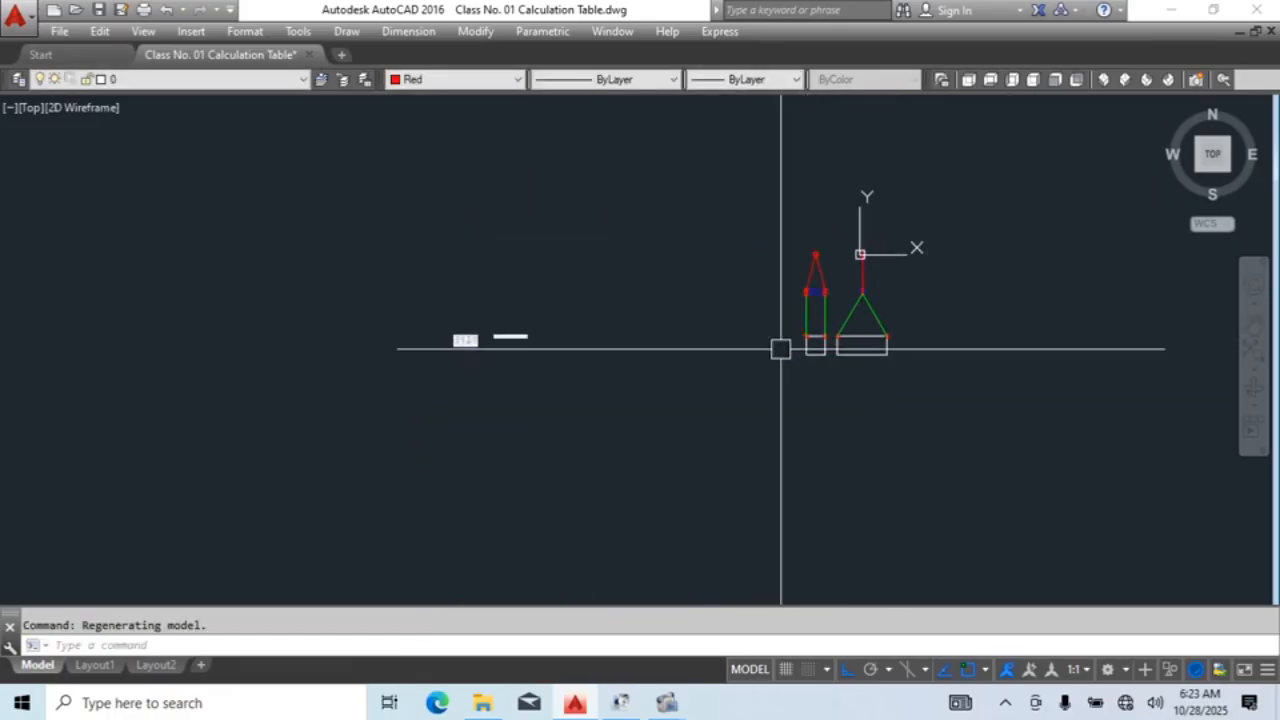
Step: Move both calculation tables horizontally closer to the lifting views
click(420, 305)
click(619, 394)
middle_drag(662, 402, 638, 397)
text(m)
key(Return)
click(520, 407)
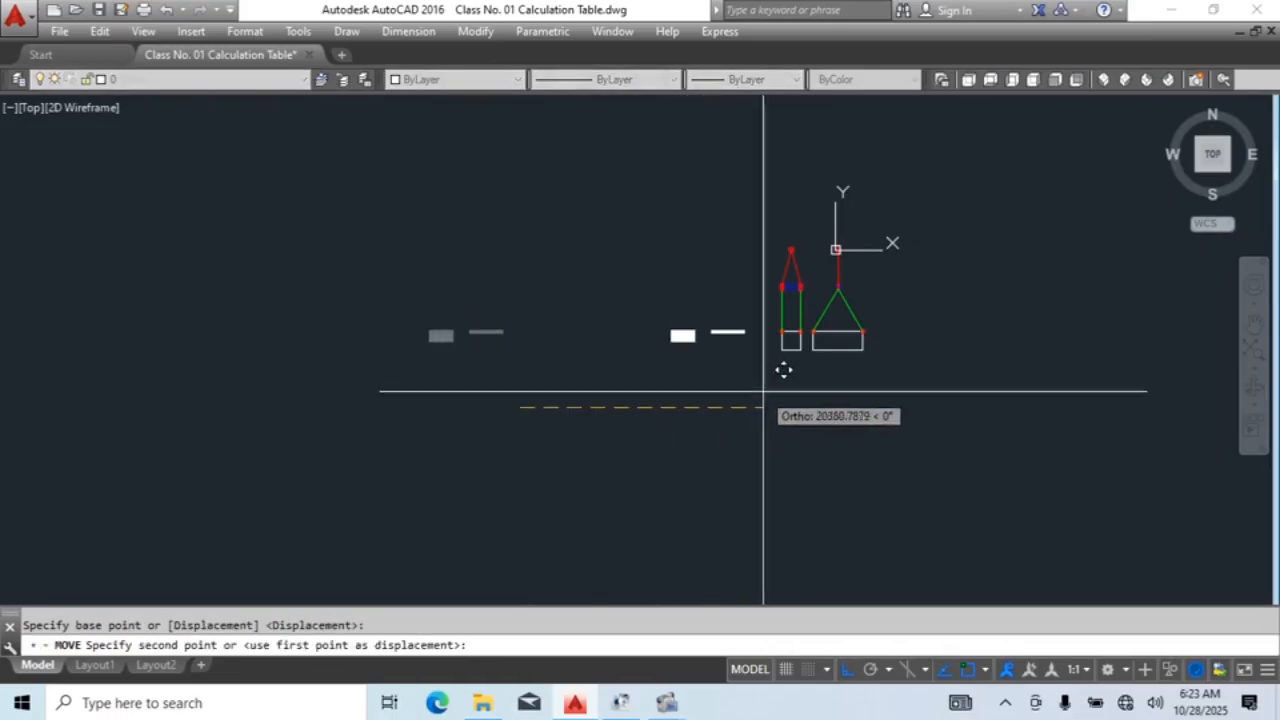
key(Escape)
Step: Add an aligned dimension along the wide-rectangle view's right green sling, from the lower spreader circle to the rectangle's corner
scroll(764, 394, up, 4)
text(da)
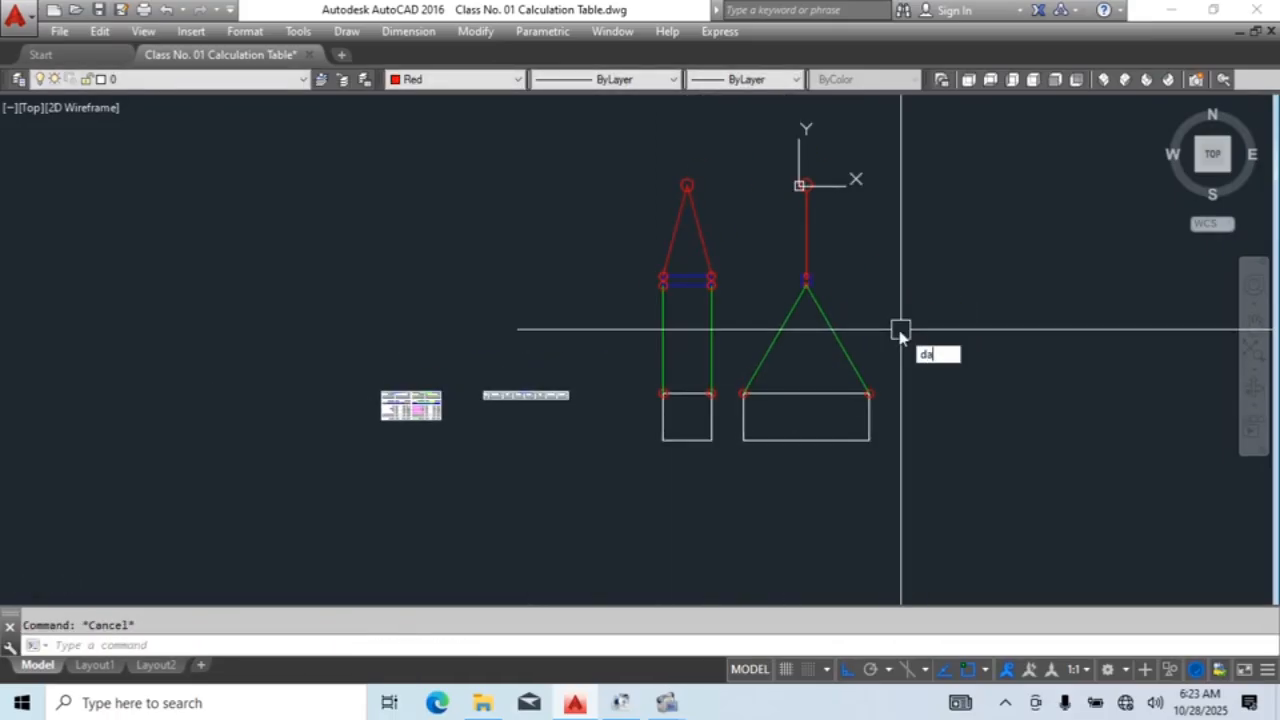
text(l)
key(Return)
scroll(812, 290, up, 8)
click(754, 236)
scroll(818, 262, down, 4)
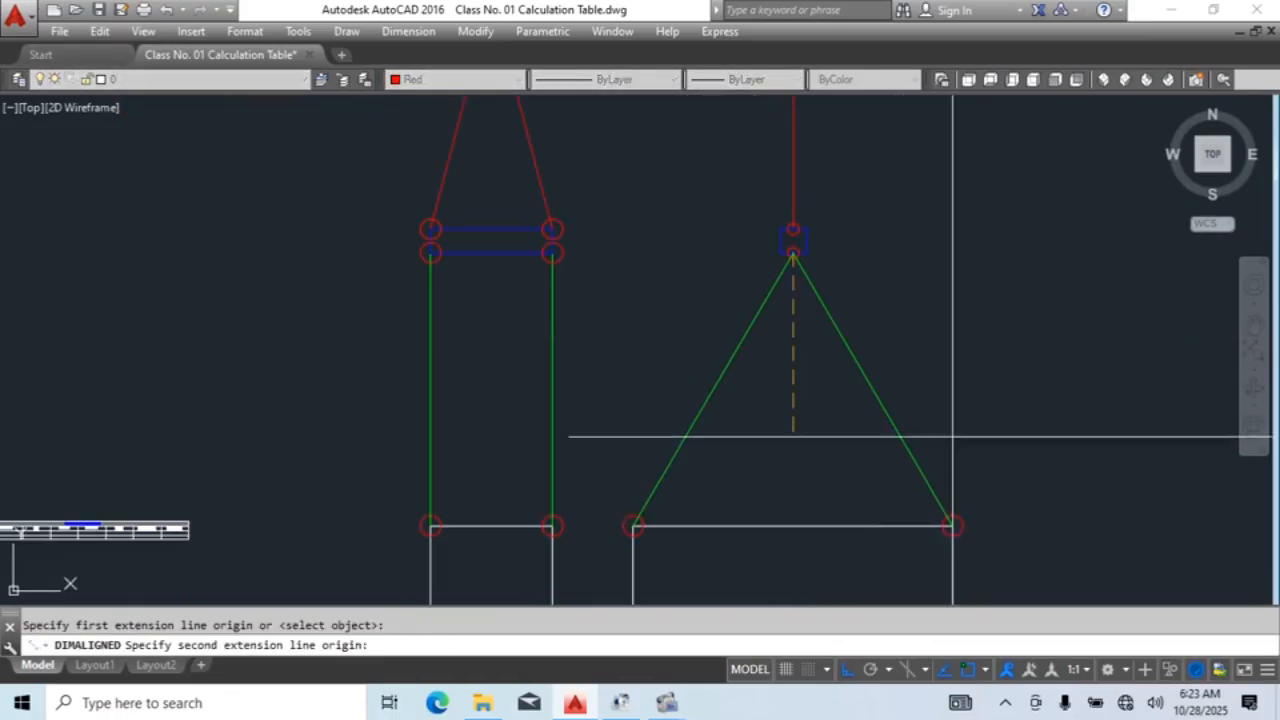
click(952, 525)
click(995, 490)
Step: Examine the tiny text of the right sling's aligned dimension to read its length
click(918, 357)
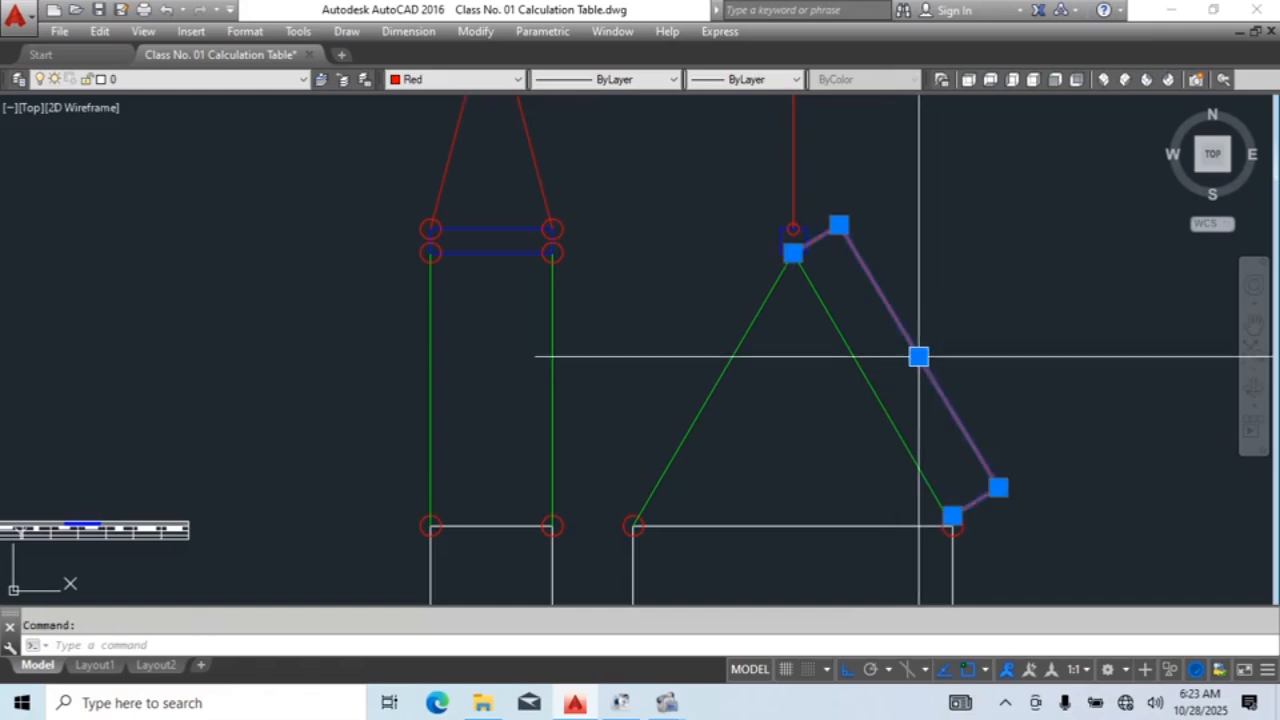
scroll(918, 357, up, 8)
middle_drag(1066, 526, 789, 211)
scroll(789, 211, up, 5)
middle_drag(1085, 590, 790, 300)
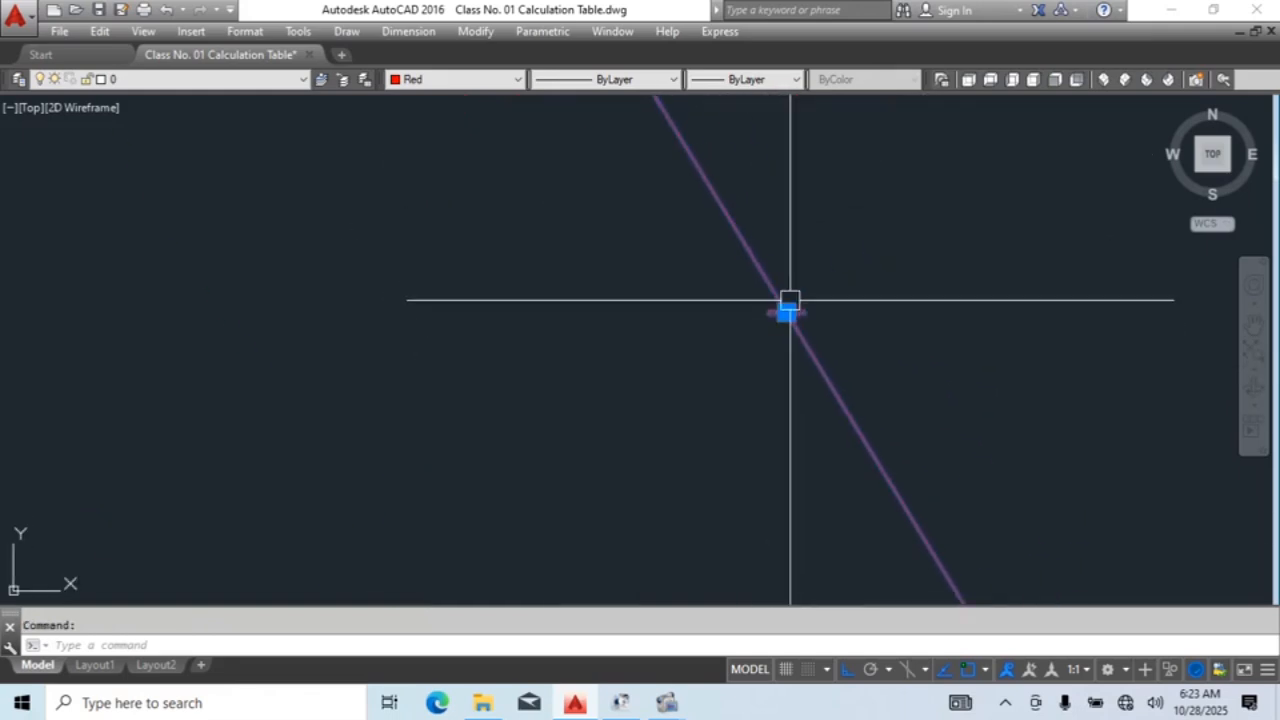
scroll(790, 300, up, 3)
scroll(576, 425, up, 4)
scroll(514, 356, down, 4)
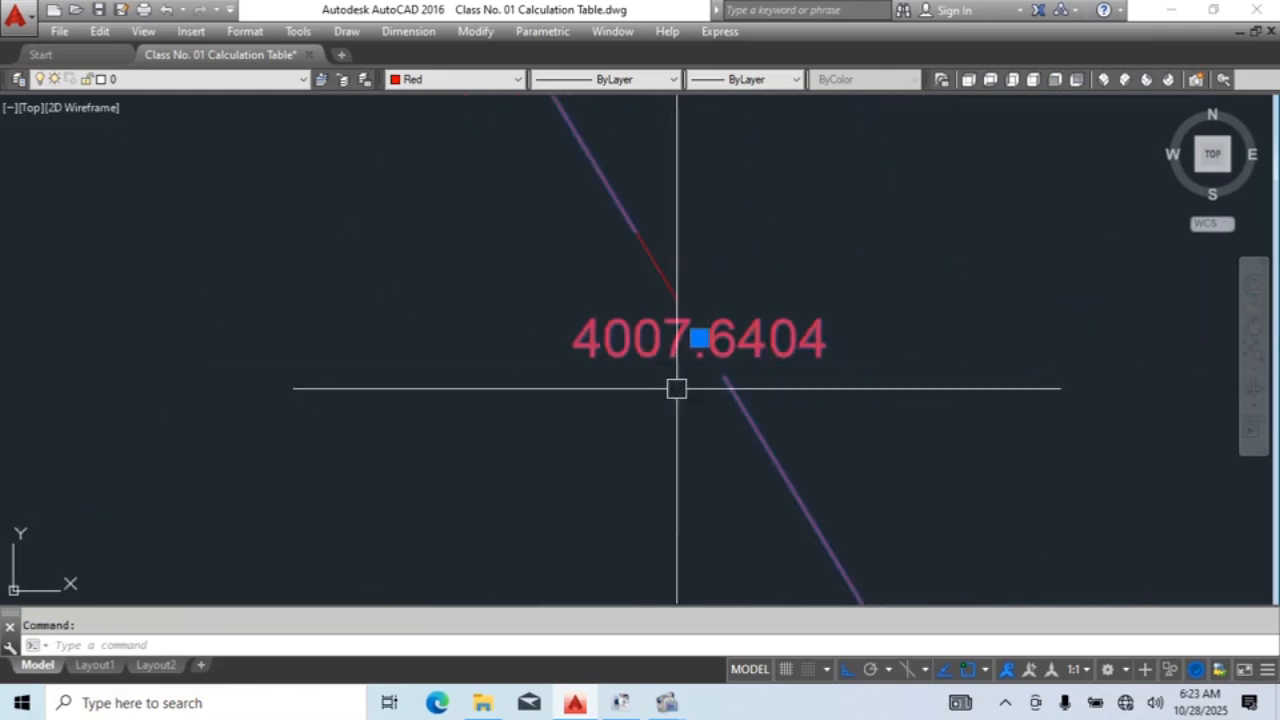
scroll(924, 300, down, 10)
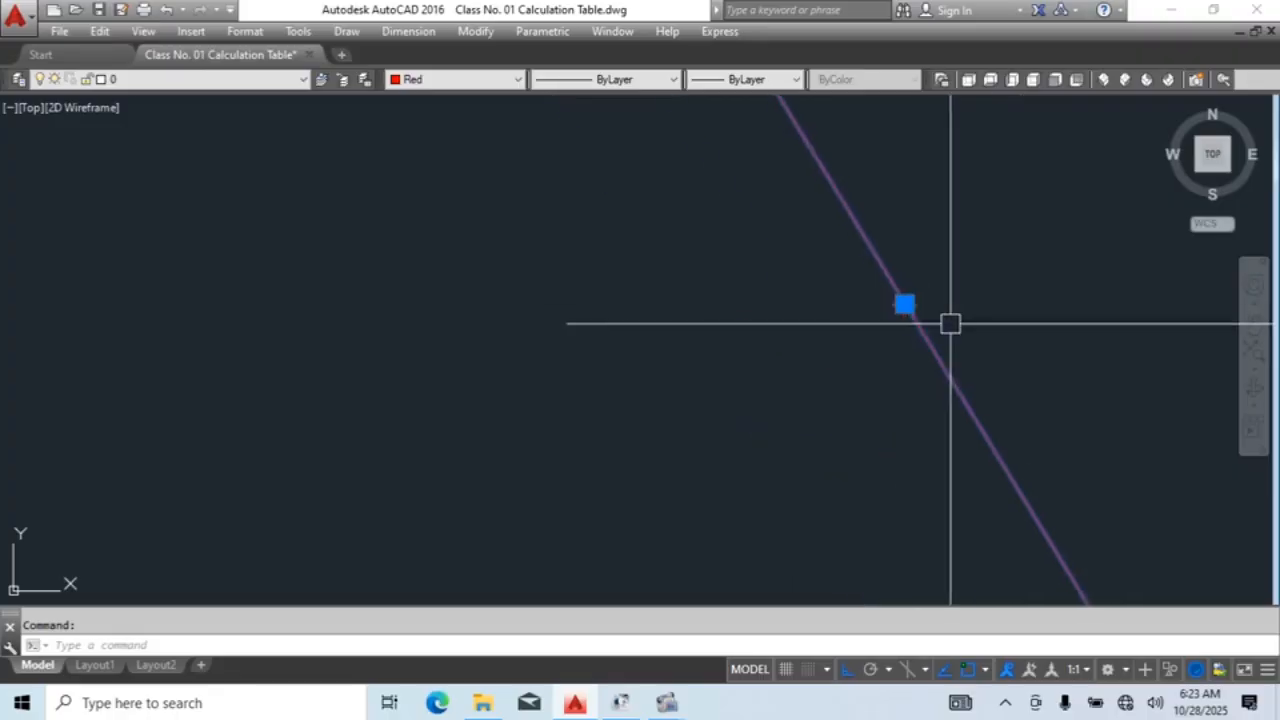
Step: Erase the aligned dimension on the right green sling
click(953, 325)
click(997, 432)
text(e)
key(Return)
scroll(886, 346, down, 4)
scroll(884, 346, down, 5)
key(Escape)
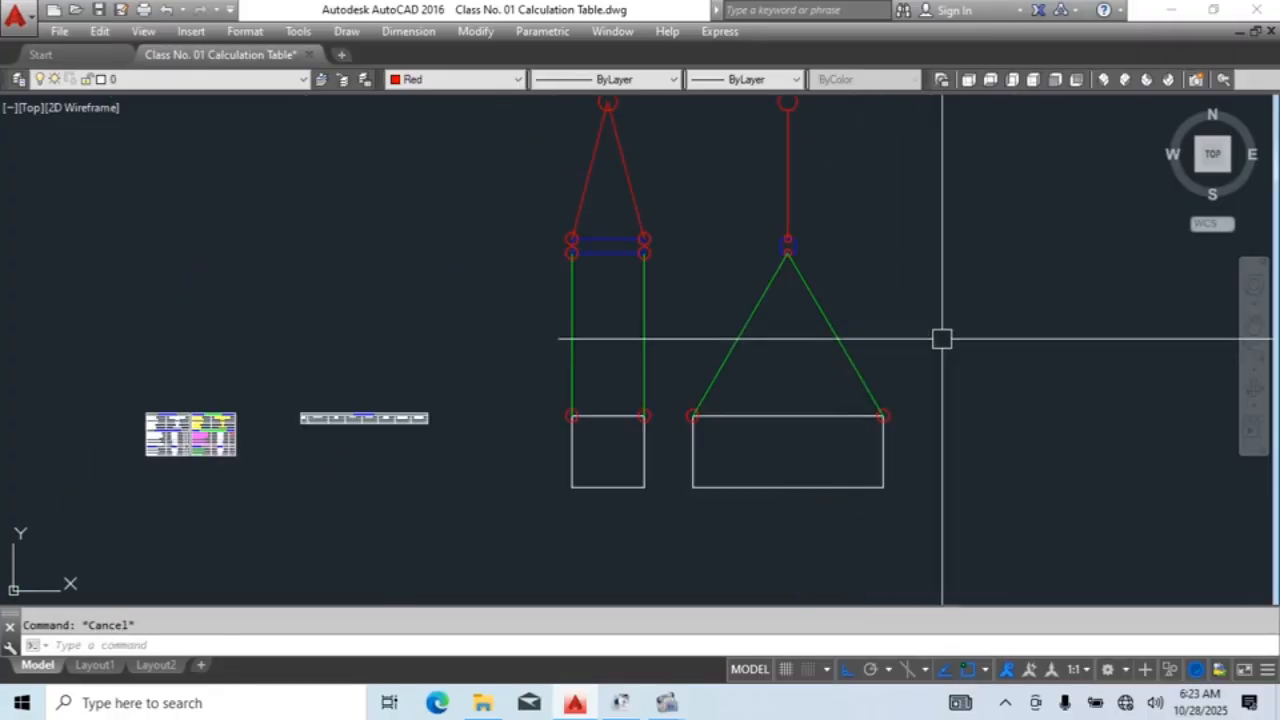
Step: Add a vertical linear dimension beside the red sling line, from the upper spreader circle to the top circle's lower edge
scroll(870, 330, up, 3)
mouse_move(871, 289)
middle_down()
mouse_move(823, 400)
mouse_move(800, 378)
mouse_move(811, 467)
middle_up()
text(dli)
key(Return)
click(725, 411)
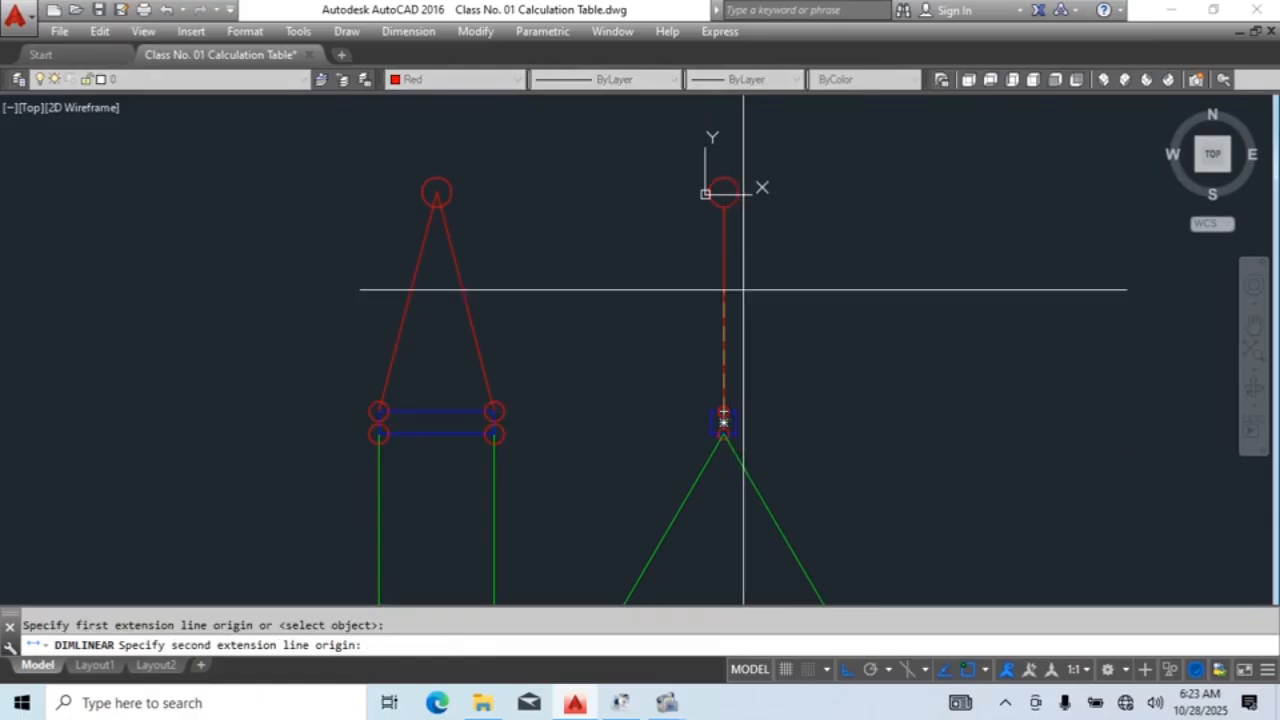
click(724, 208)
click(850, 304)
Step: Set the Standard dimension style's text height to 500
text(d)
key(Return)
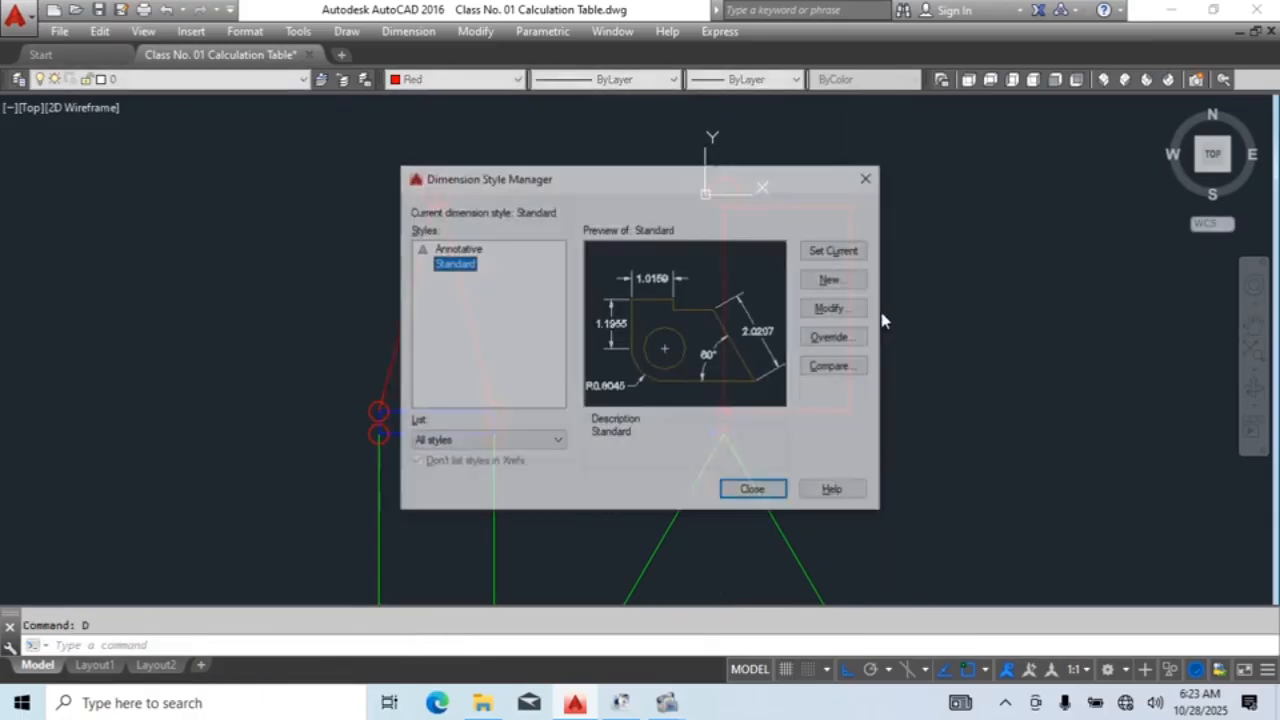
click(833, 307)
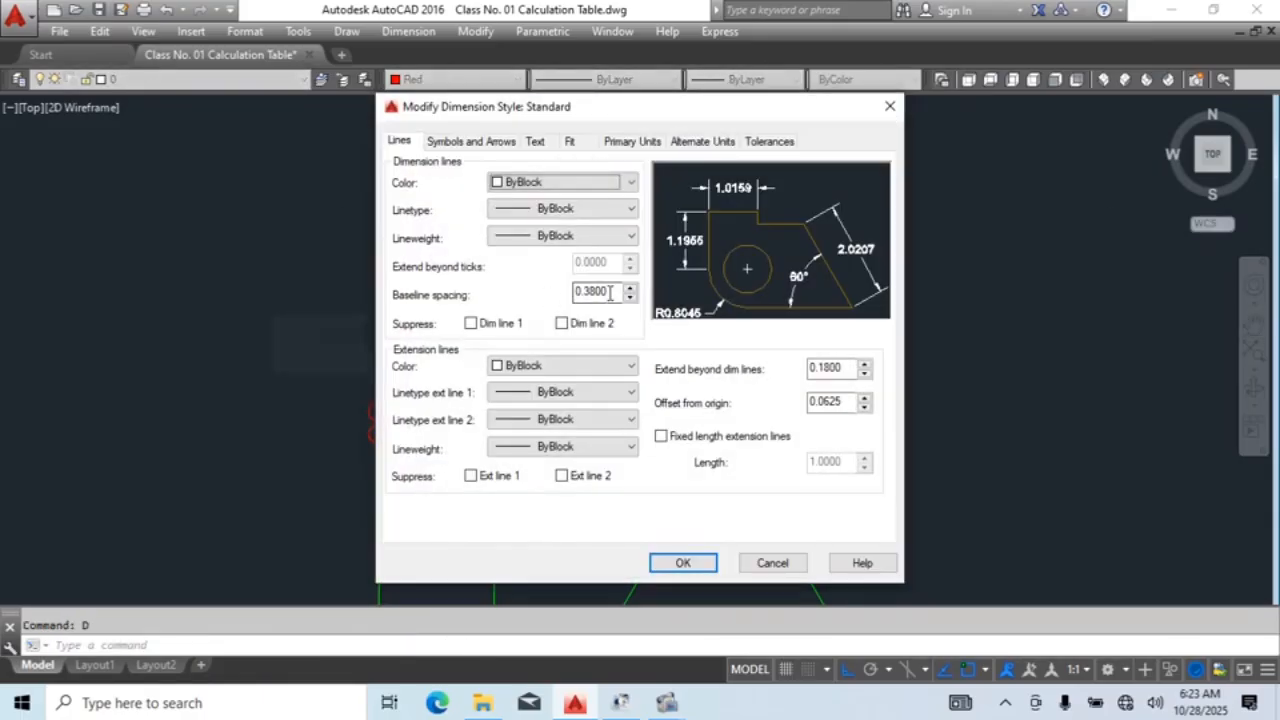
click(535, 142)
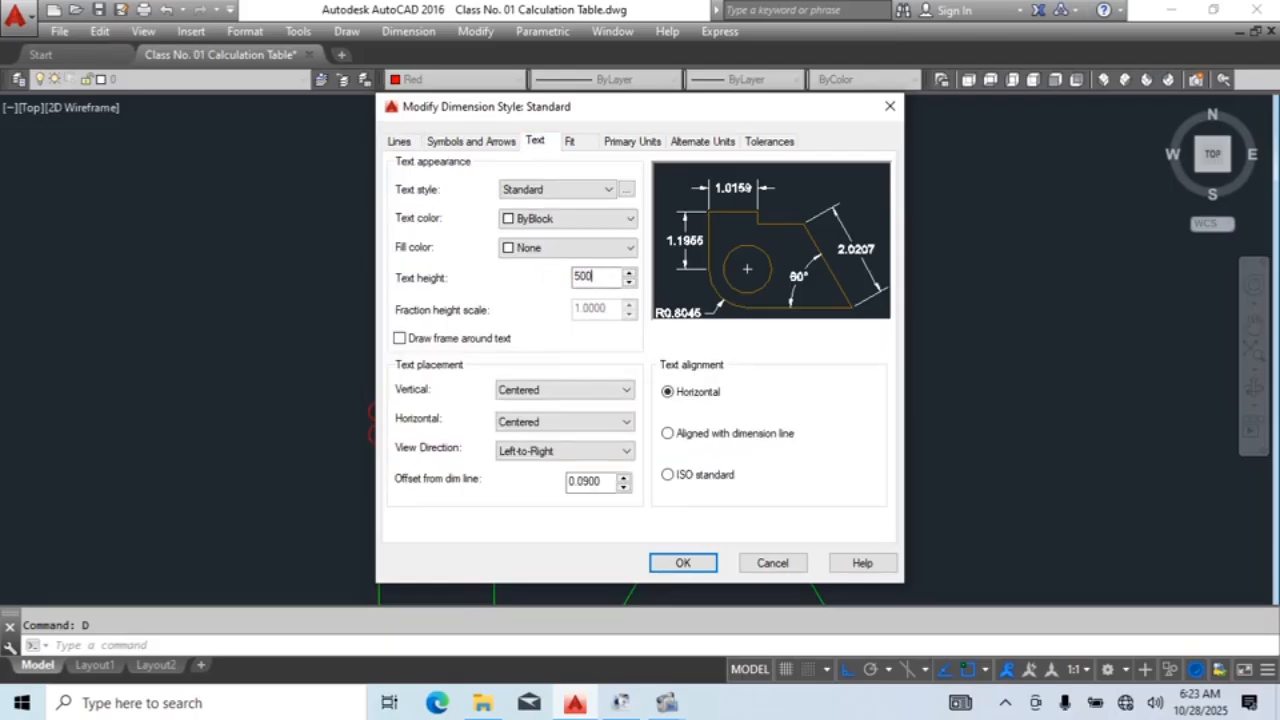
key(Return)
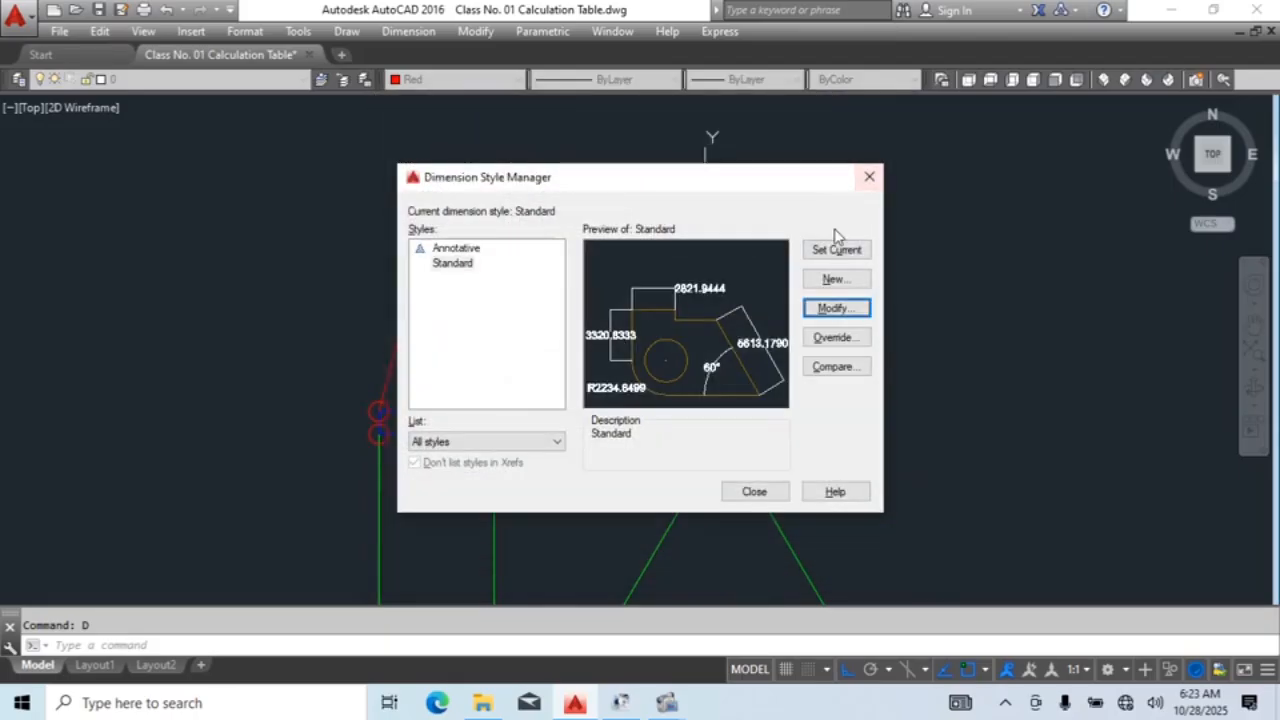
click(752, 497)
Step: Stretch the vertical dimension's upper origin to the top circle's centre by setting its length to 3000
click(961, 317)
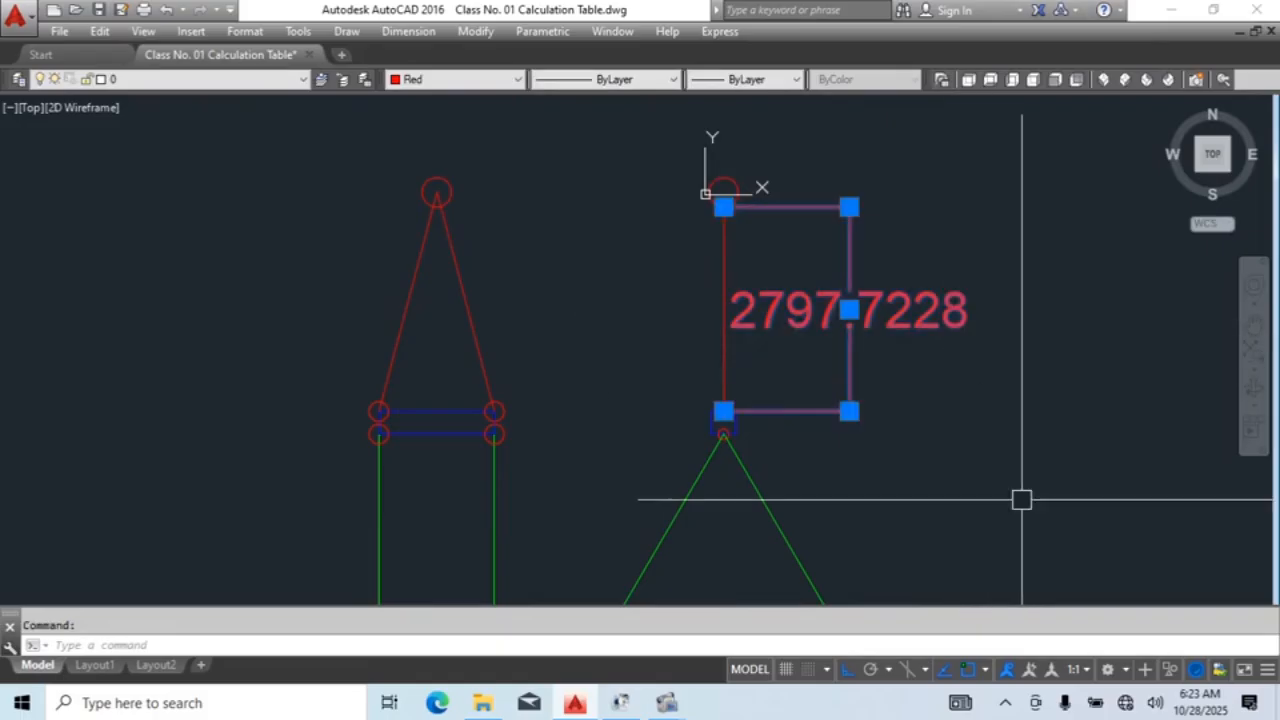
middle_drag(1020, 500, 980, 491)
scroll(725, 348, up, 4)
middle_drag(908, 424, 819, 420)
scroll(866, 360, down, 4)
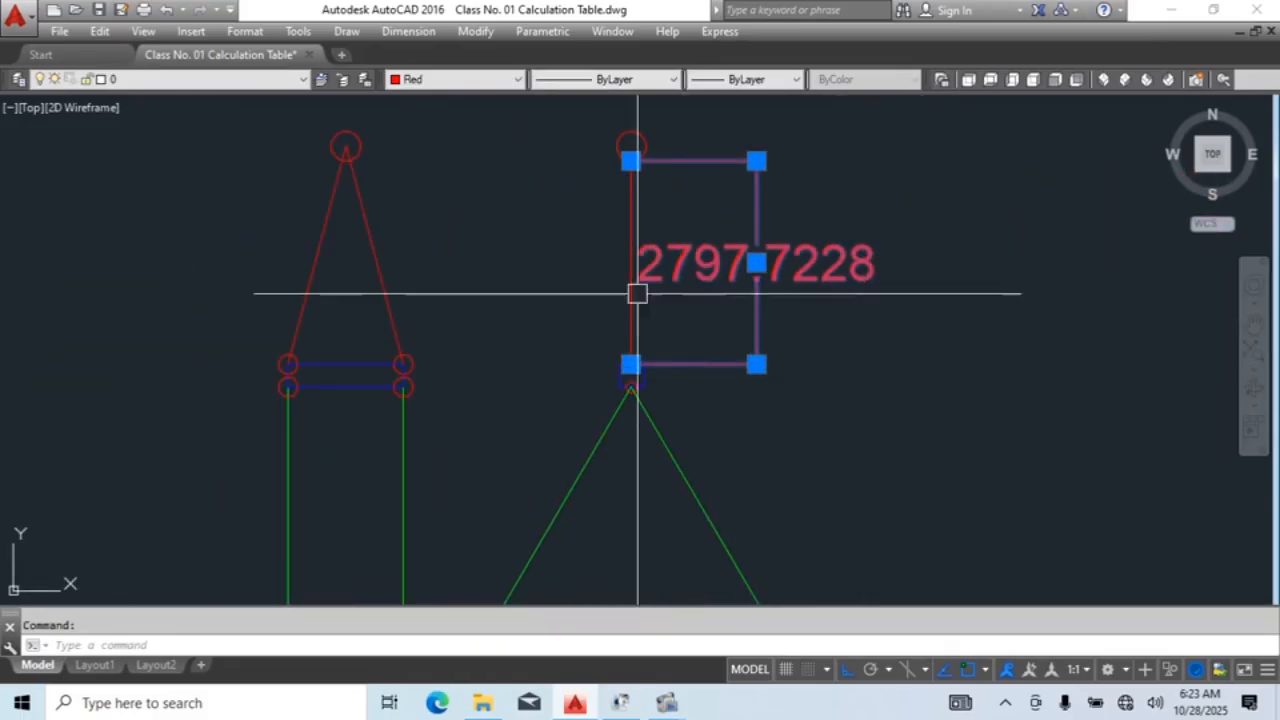
middle_drag(843, 333, 811, 347)
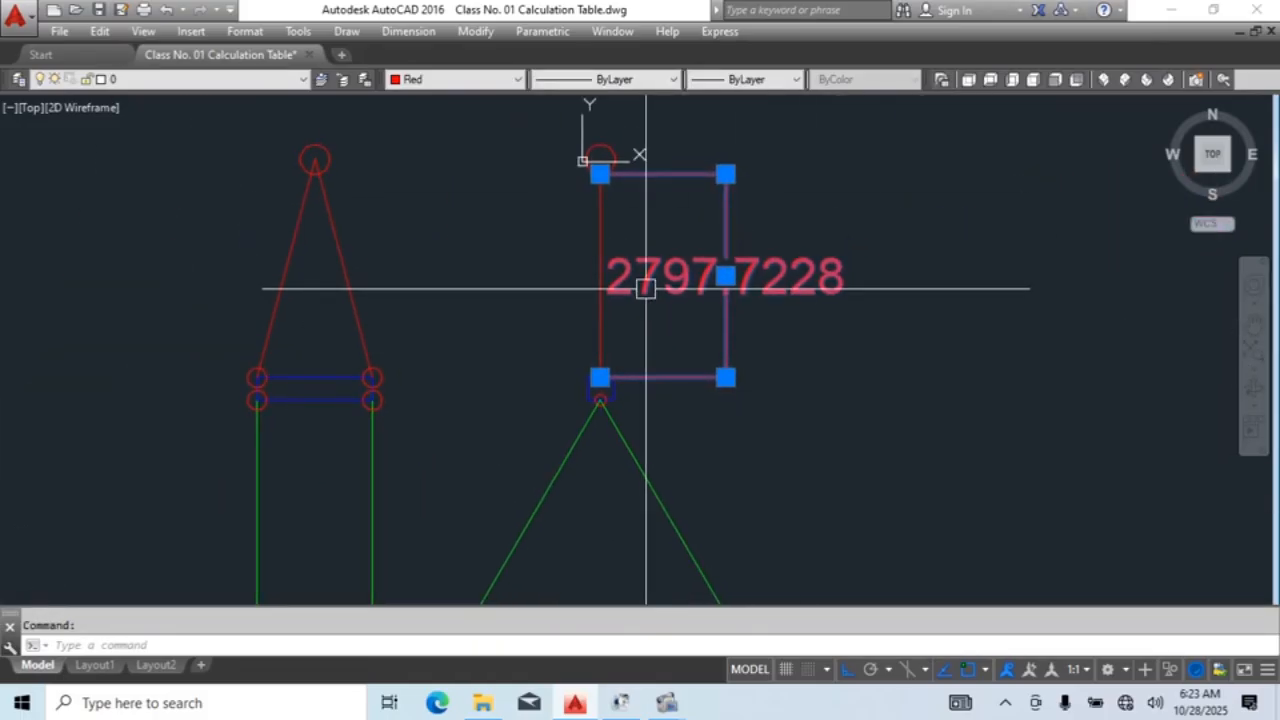
scroll(603, 176, up, 5)
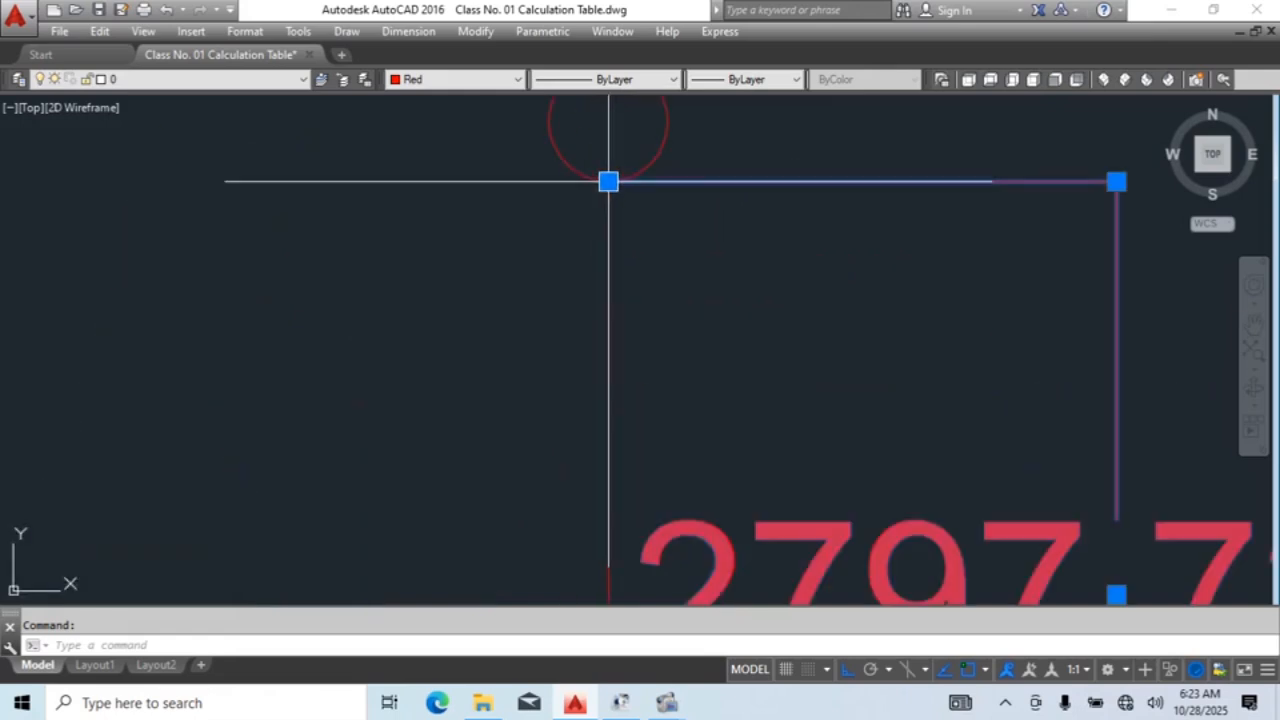
click(609, 182)
text(3000)
key(Return)
scroll(817, 383, down, 6)
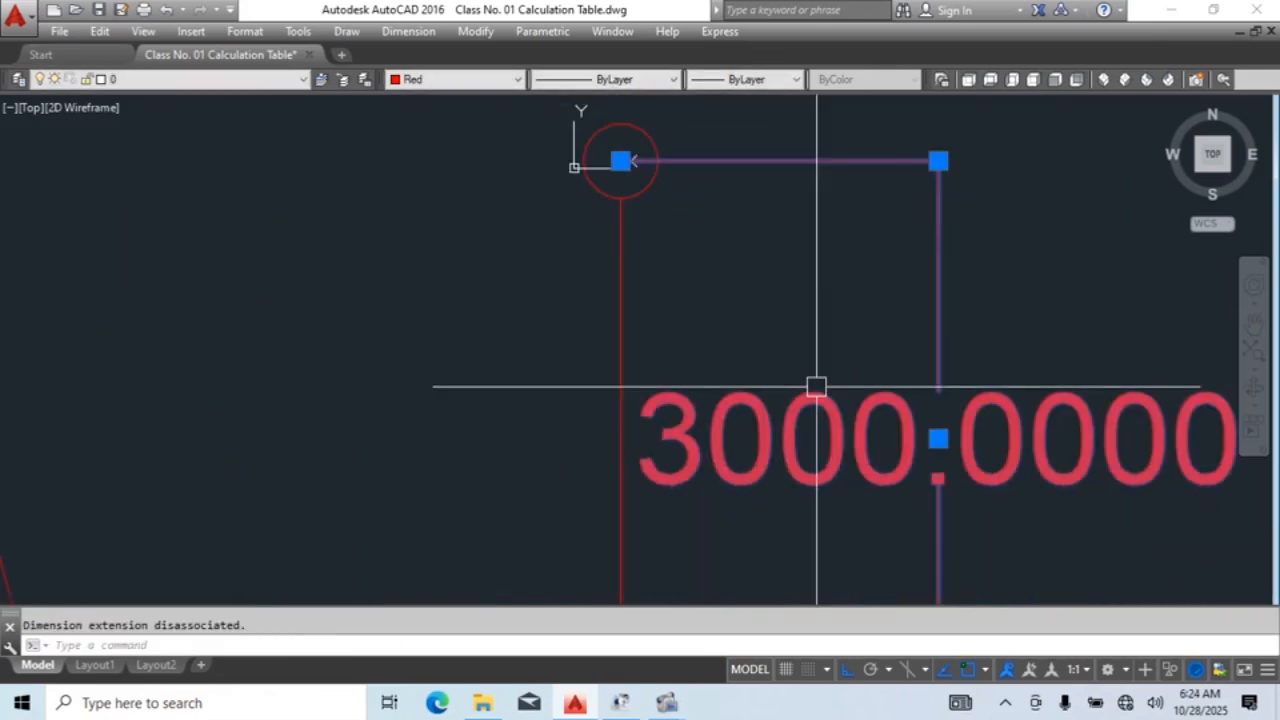
key(Escape)
Step: Set the Standard dimension style's linear precision to 0 decimal places
text(d)
key(Return)
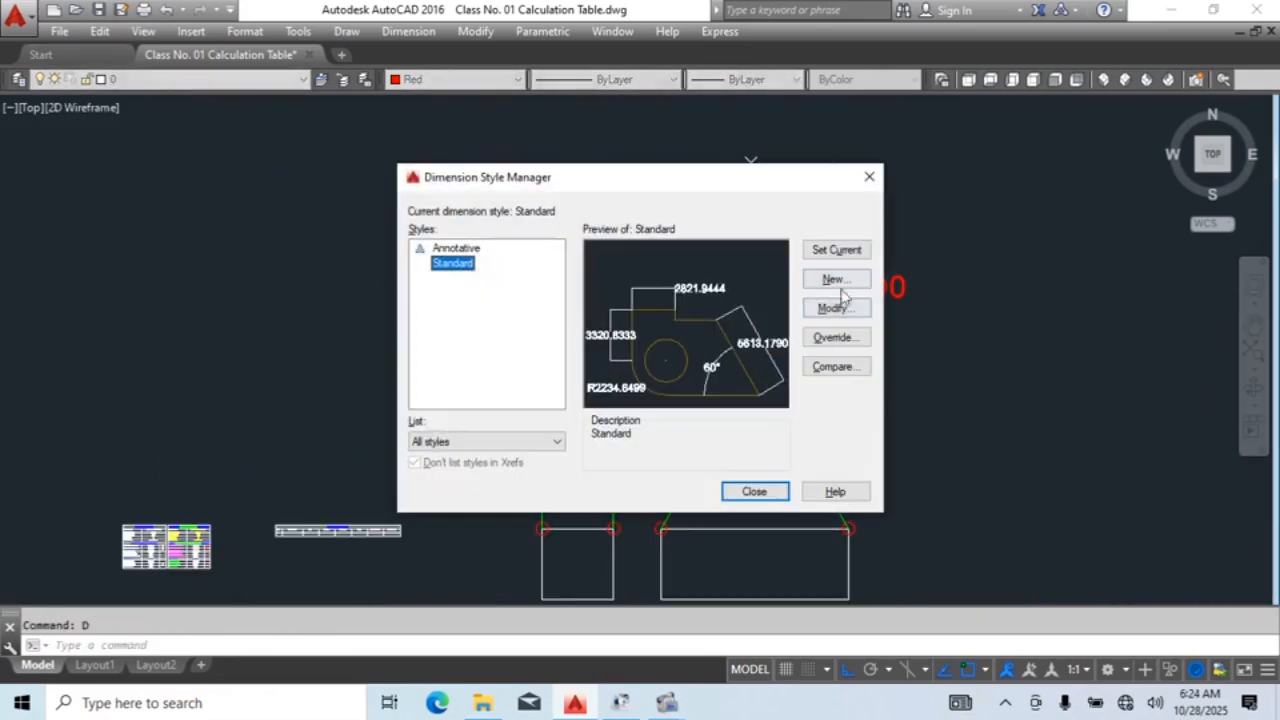
click(836, 308)
click(632, 141)
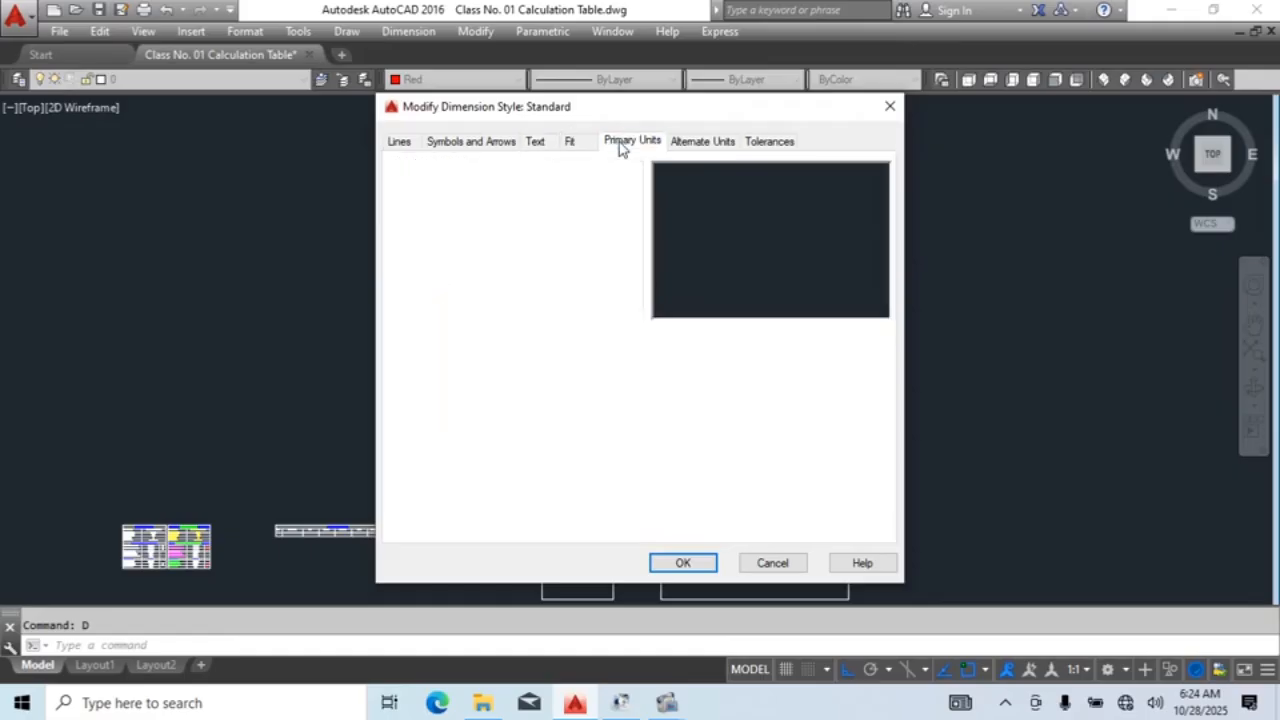
click(572, 209)
click(530, 224)
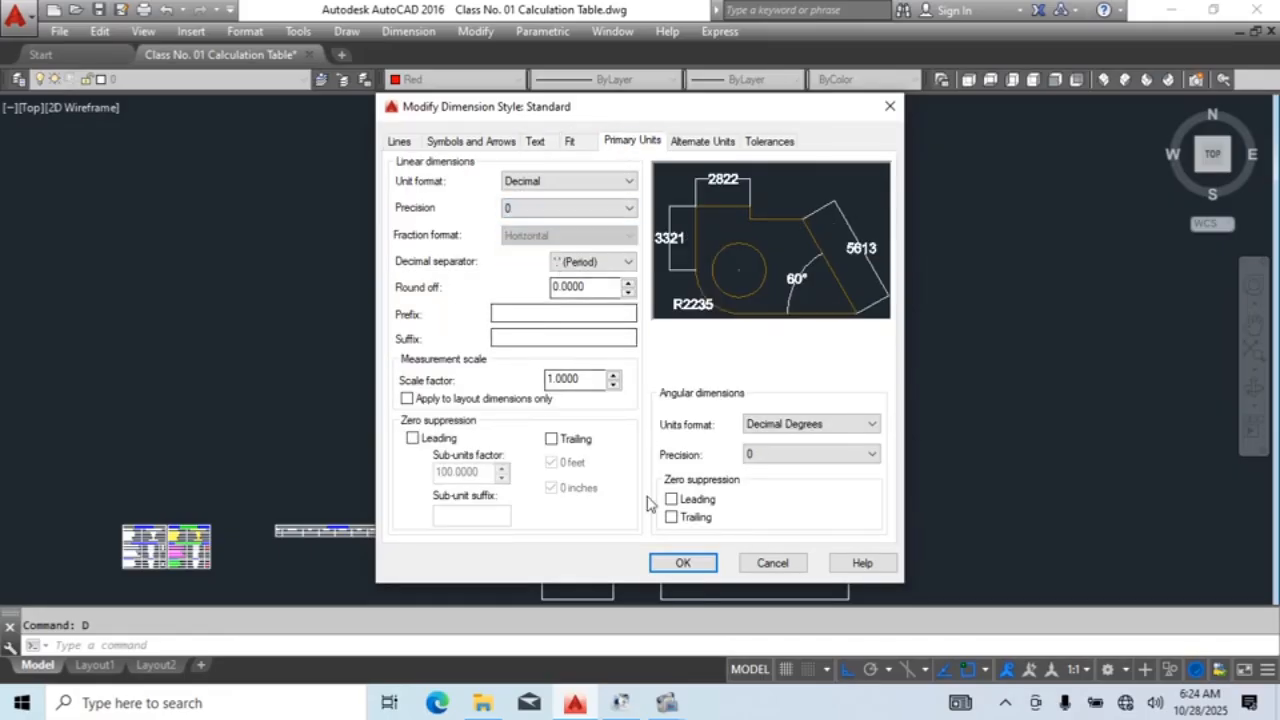
click(685, 563)
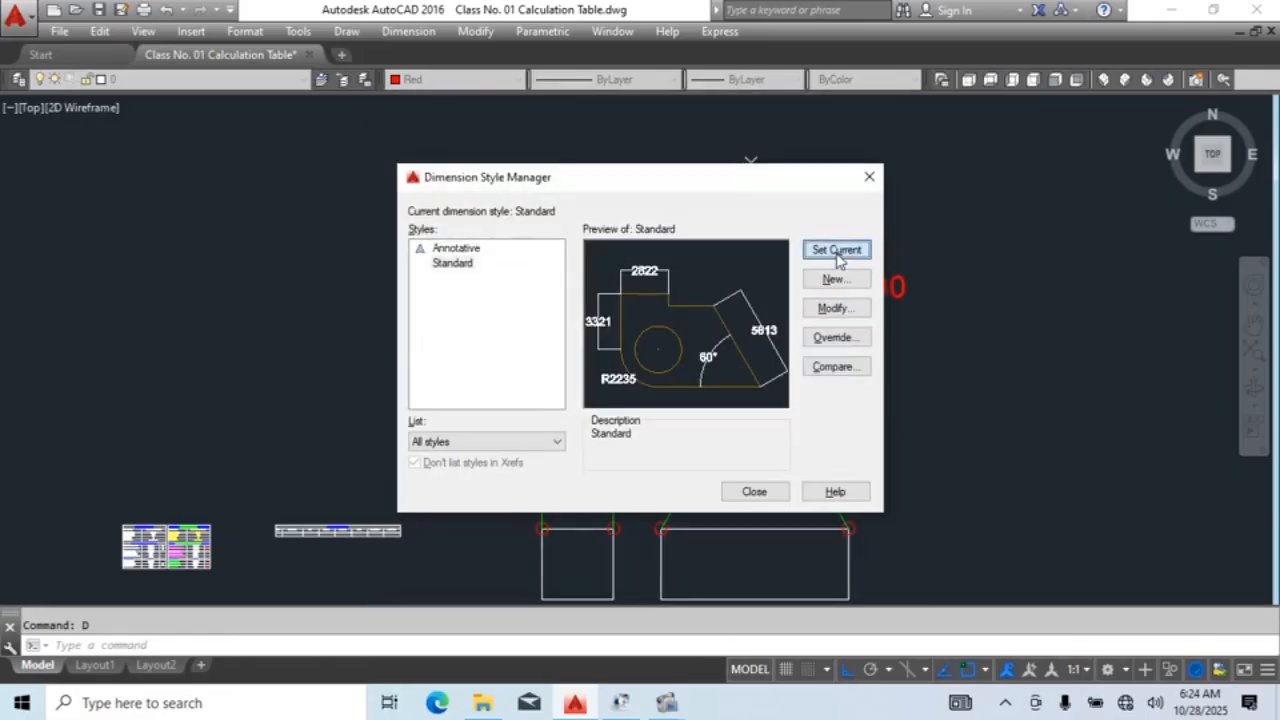
click(782, 487)
click(912, 222)
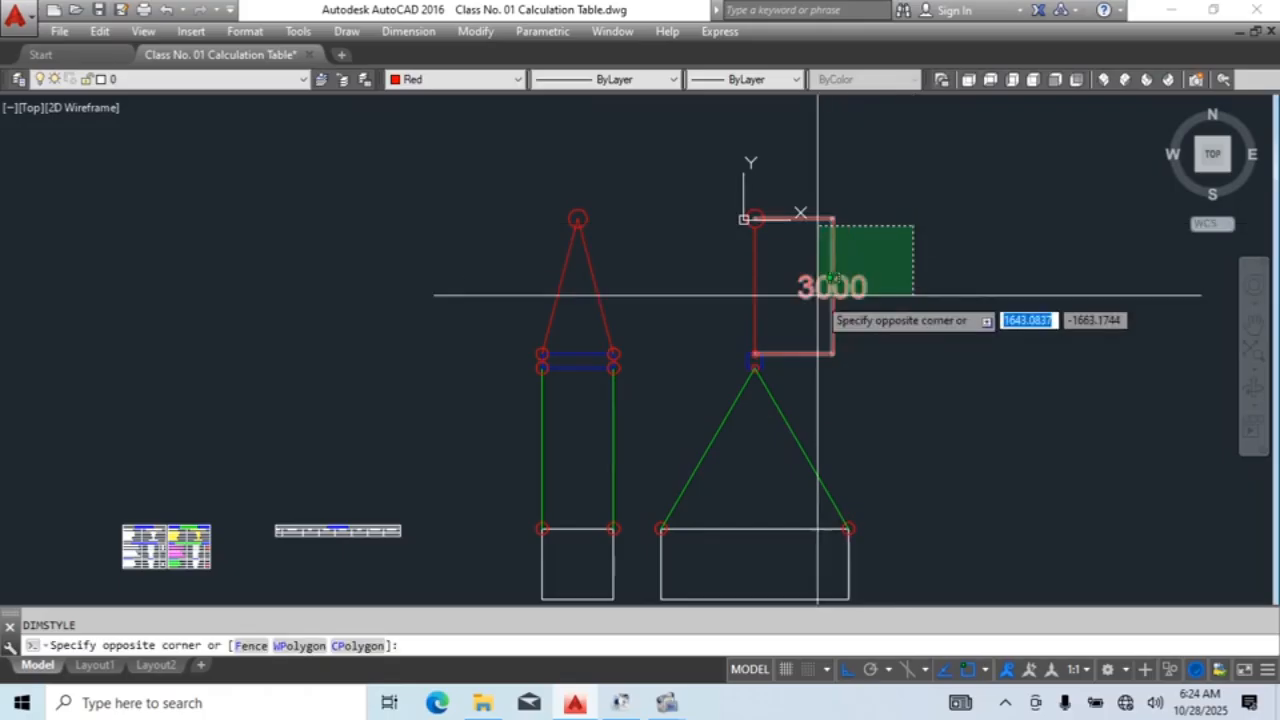
key(Escape)
Step: Add an aligned dimension along the right green sling, from the lower spreader circle's centre to the wide rectangle's upper right corner
middle_drag(947, 439, 899, 392)
text(dal)
key(Return)
scroll(712, 318, up, 10)
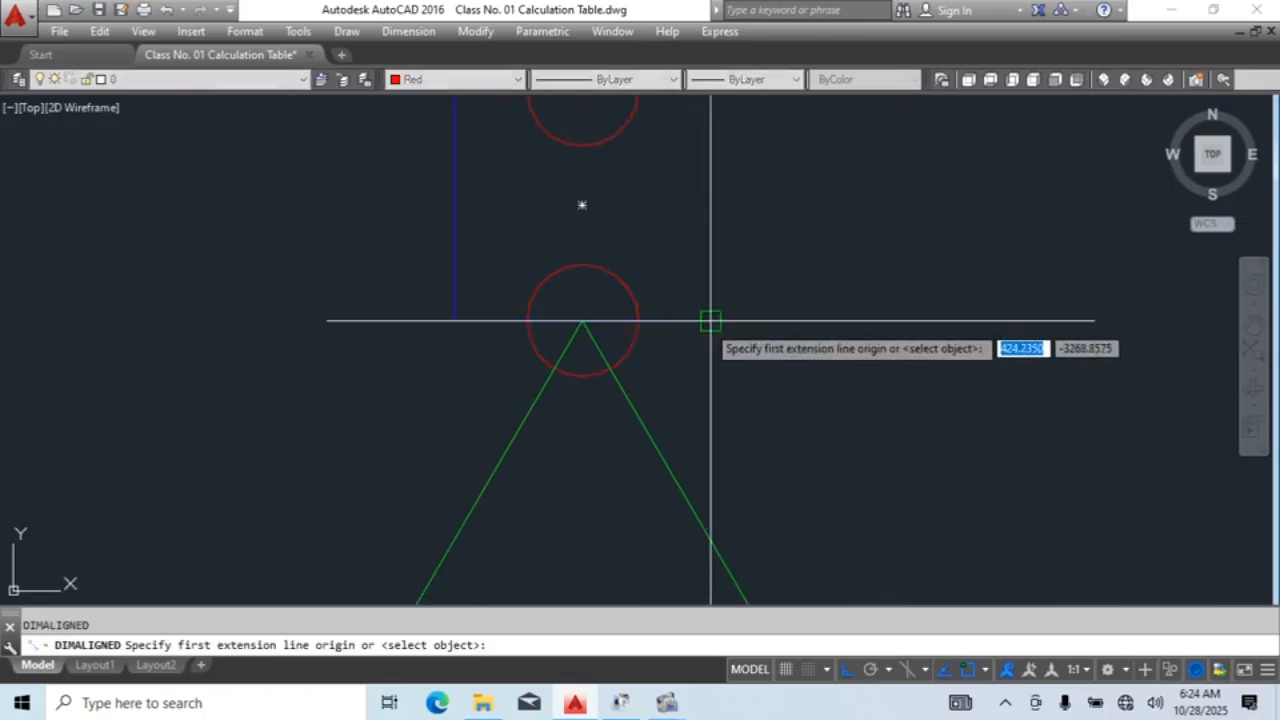
click(583, 320)
scroll(671, 273, down, 7)
middle_drag(785, 460, 644, 295)
scroll(723, 484, up, 3)
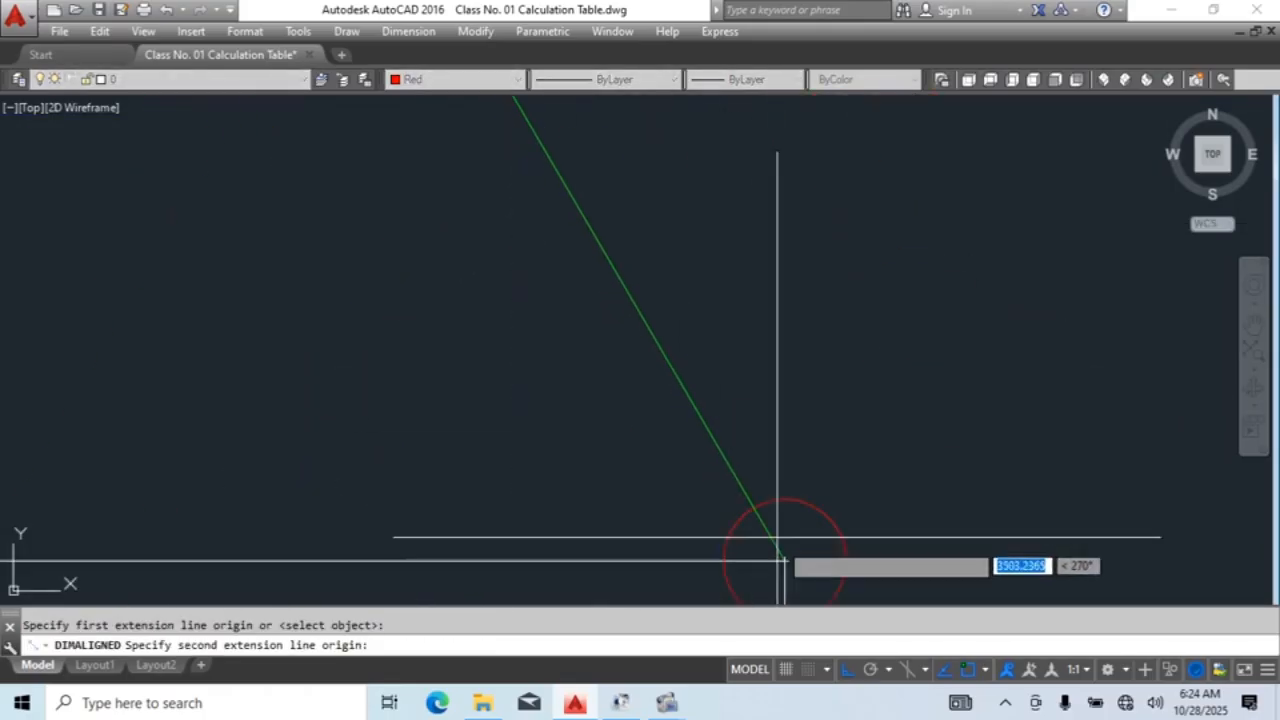
click(784, 549)
scroll(923, 437, down, 1)
click(1028, 416)
scroll(926, 323, down, 4)
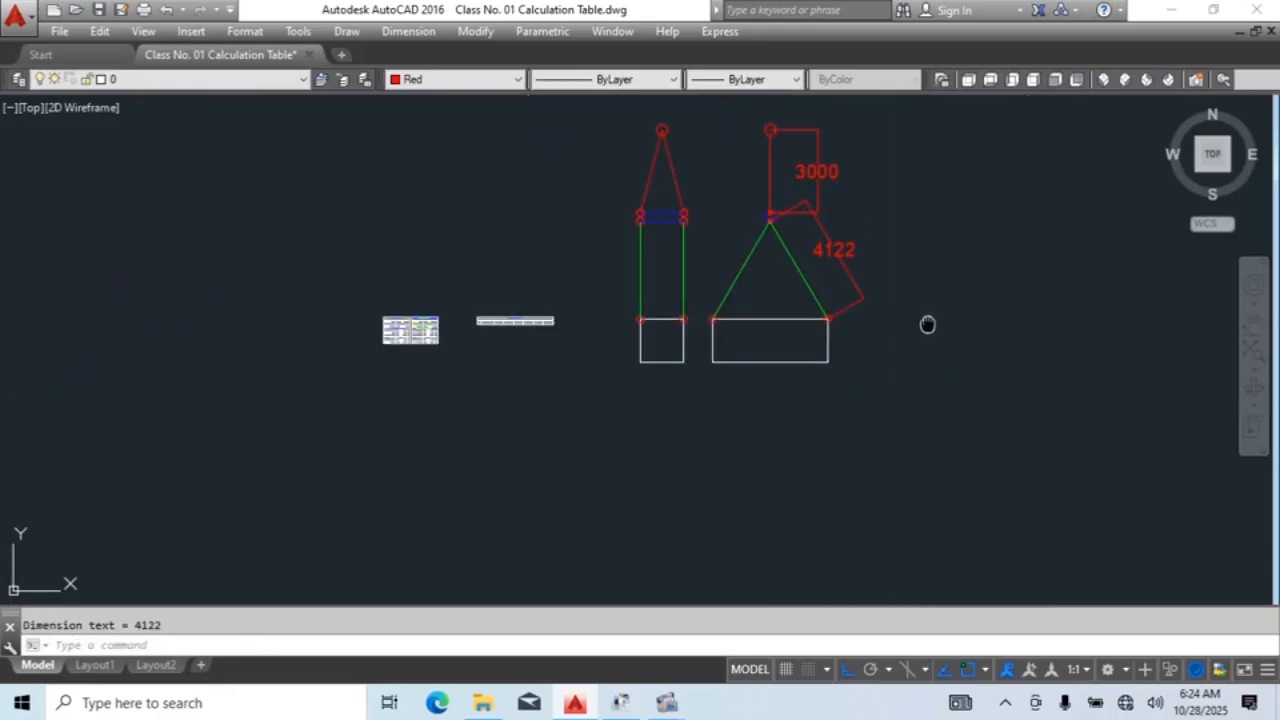
scroll(977, 389, up, 4)
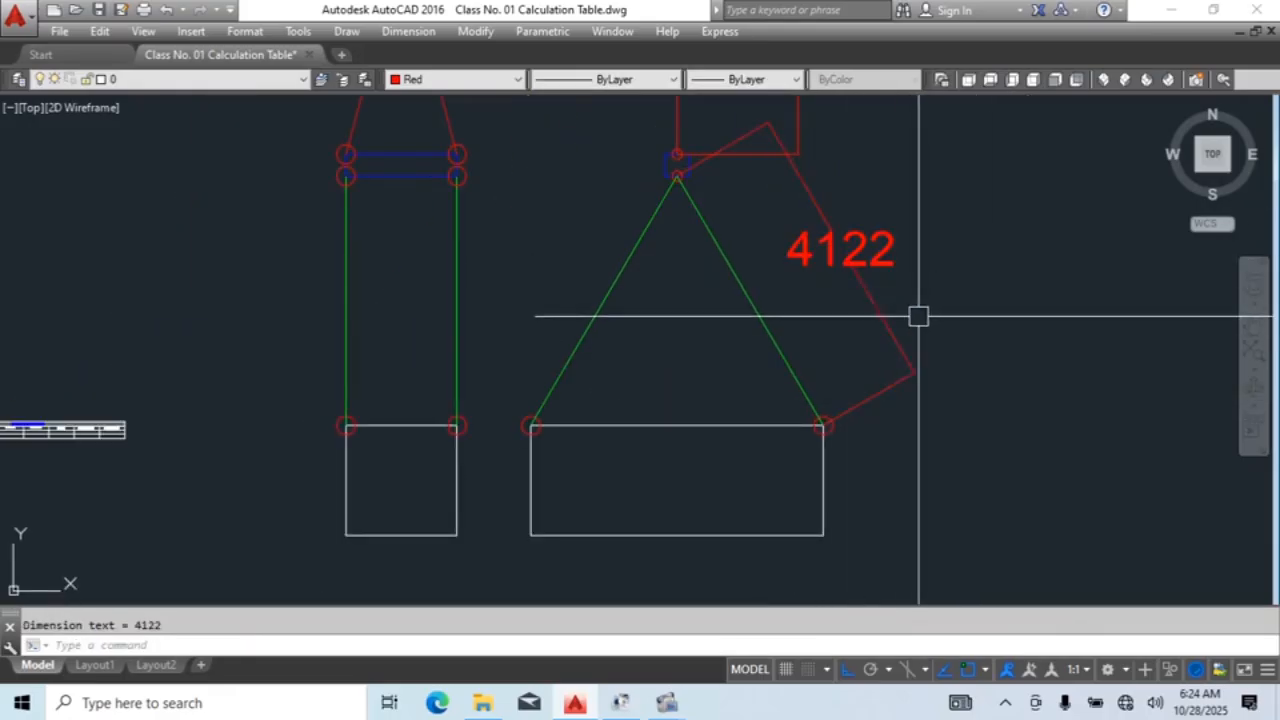
Step: Erase the aligned dimension beside the right green sling and the vertical dimension beside the red sling above it
click(874, 264)
text(e)
key(Return)
scroll(925, 235, down, 4)
middle_drag(925, 230, 868, 317)
click(826, 246)
text(e)
key(Return)
Step: Stretch the red slings and spreaders of both views downward, shortening the inclined green slings to about 3858
click(932, 144)
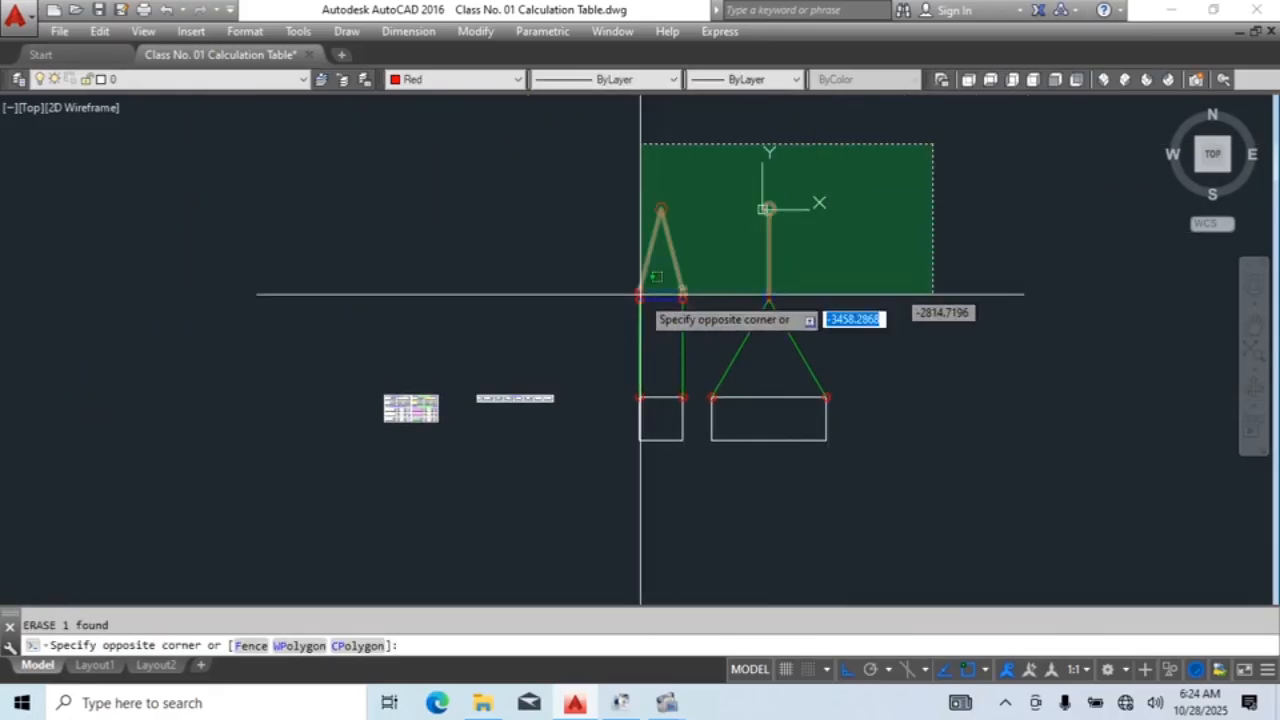
click(594, 327)
scroll(832, 306, up, 4)
text(s)
key(Return)
click(871, 198)
key(Escape)
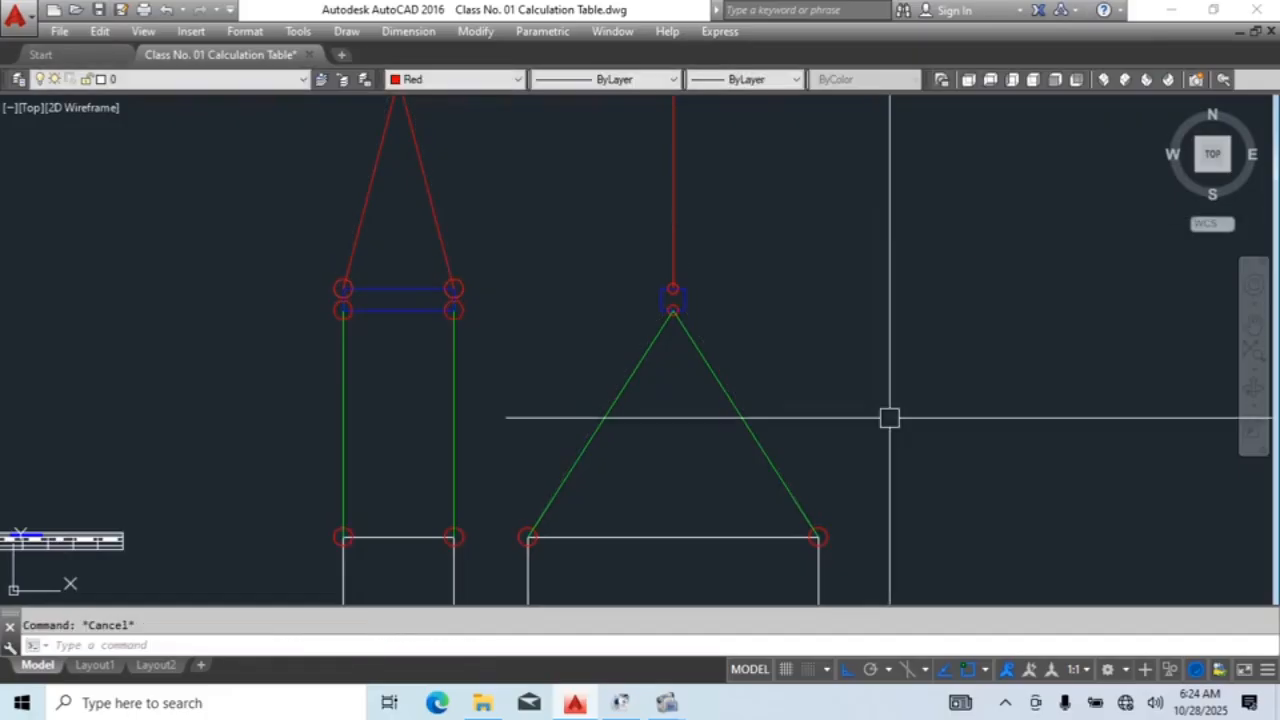
Step: Dimension the shortened right green sling from the lower spreader circle's centre to the wide rectangle's upper right corner
text(dal)
key(Return)
scroll(678, 308, up, 4)
click(645, 322)
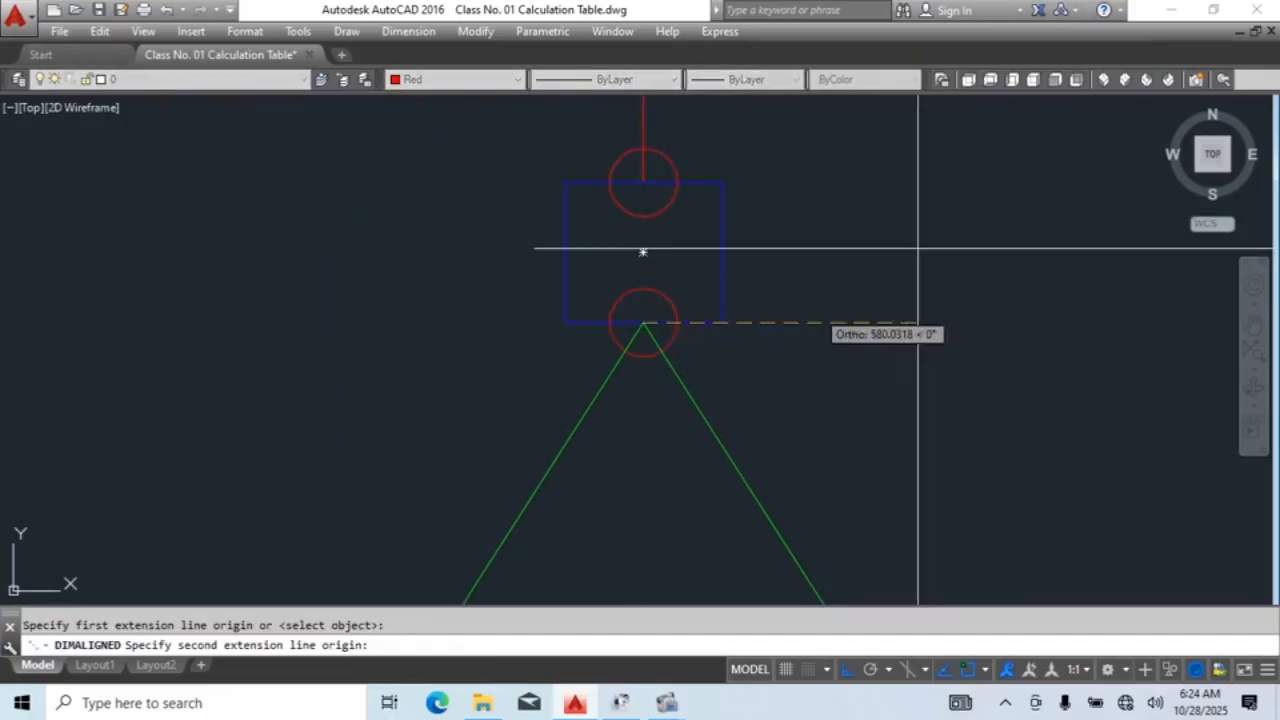
scroll(865, 257, down, 4)
scroll(934, 490, up, 2)
click(920, 507)
scroll(1033, 397, down, 6)
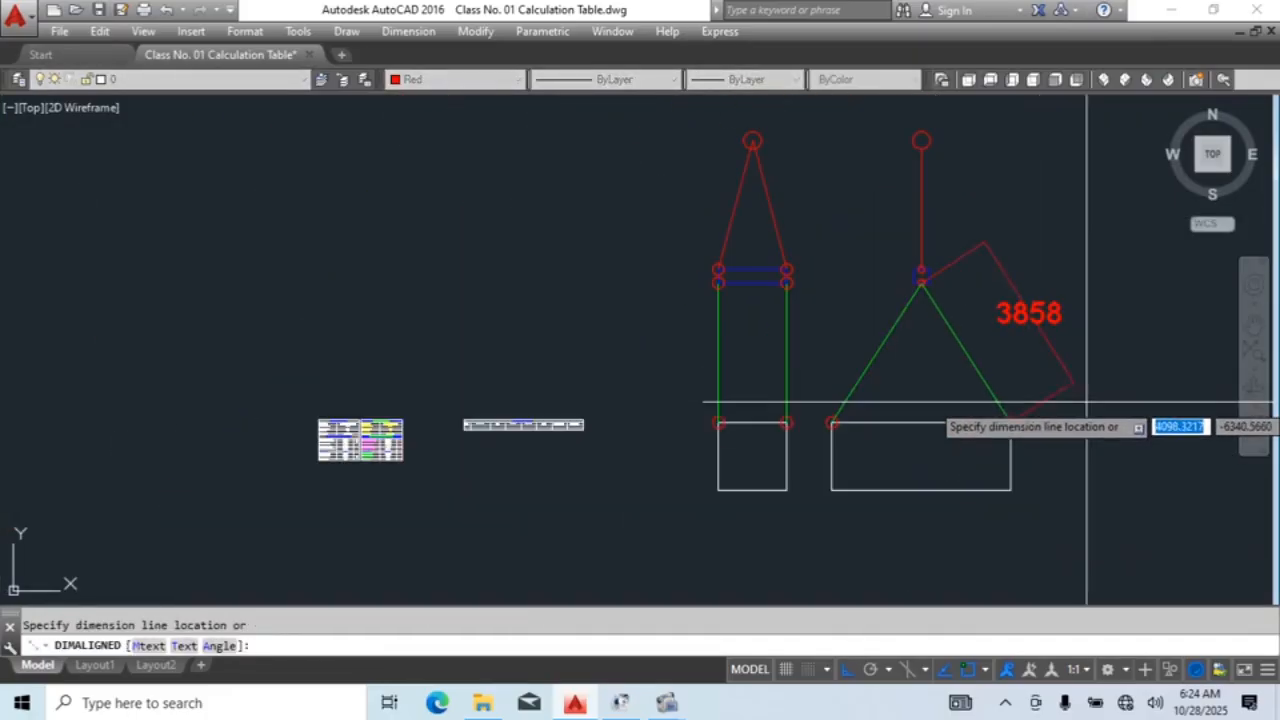
click(974, 417)
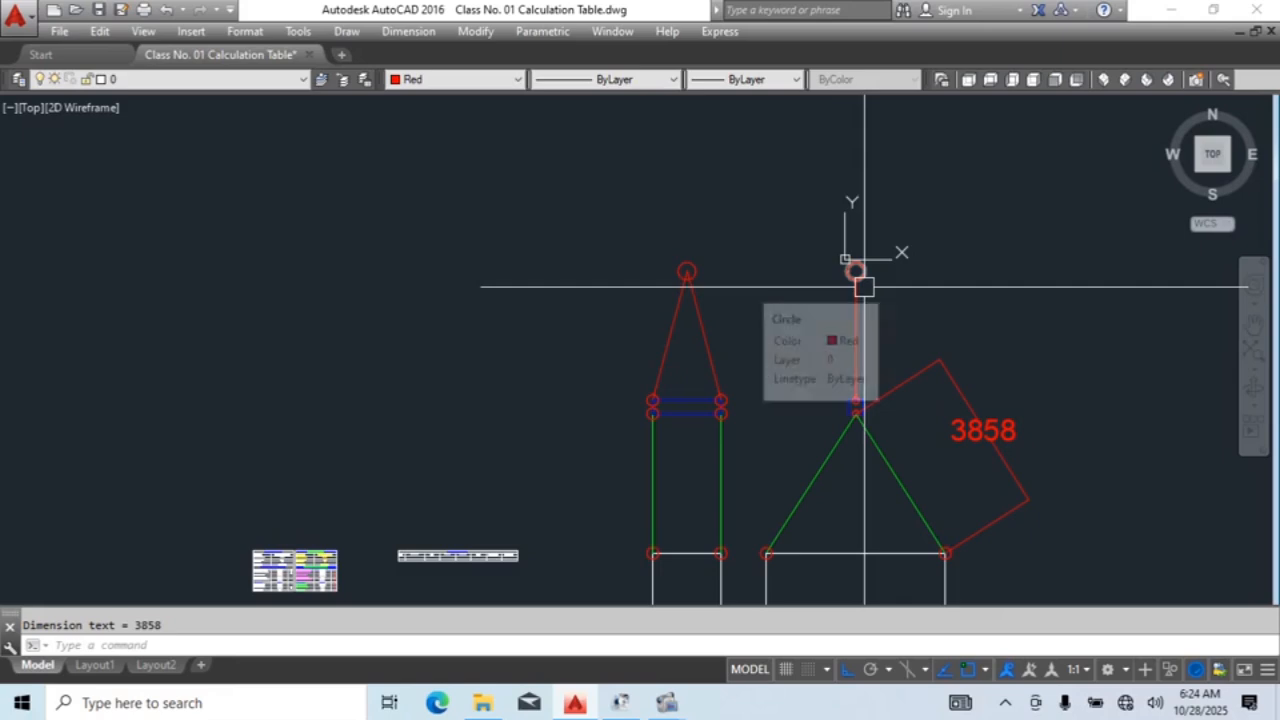
Step: Erase the aligned dimension of the shortened right green sling
middle_drag(864, 287, 816, 133)
key(Escape)
click(1003, 269)
click(883, 300)
key(Delete)
scroll(850, 400, up, 2)
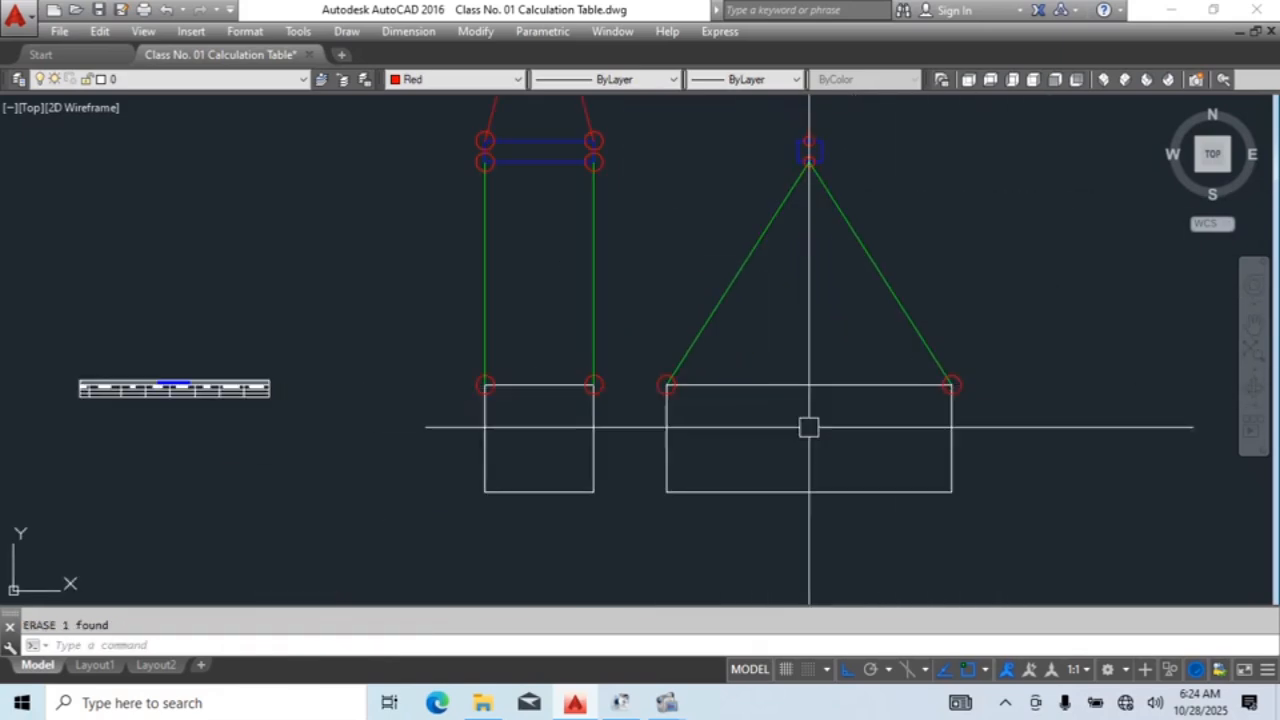
Step: Enlarge the crane data tables and the Tackles Calculation table together with a reference scale, picking the base point just below the Tackles table
middle_drag(717, 409, 1123, 372)
click(745, 294)
click(229, 485)
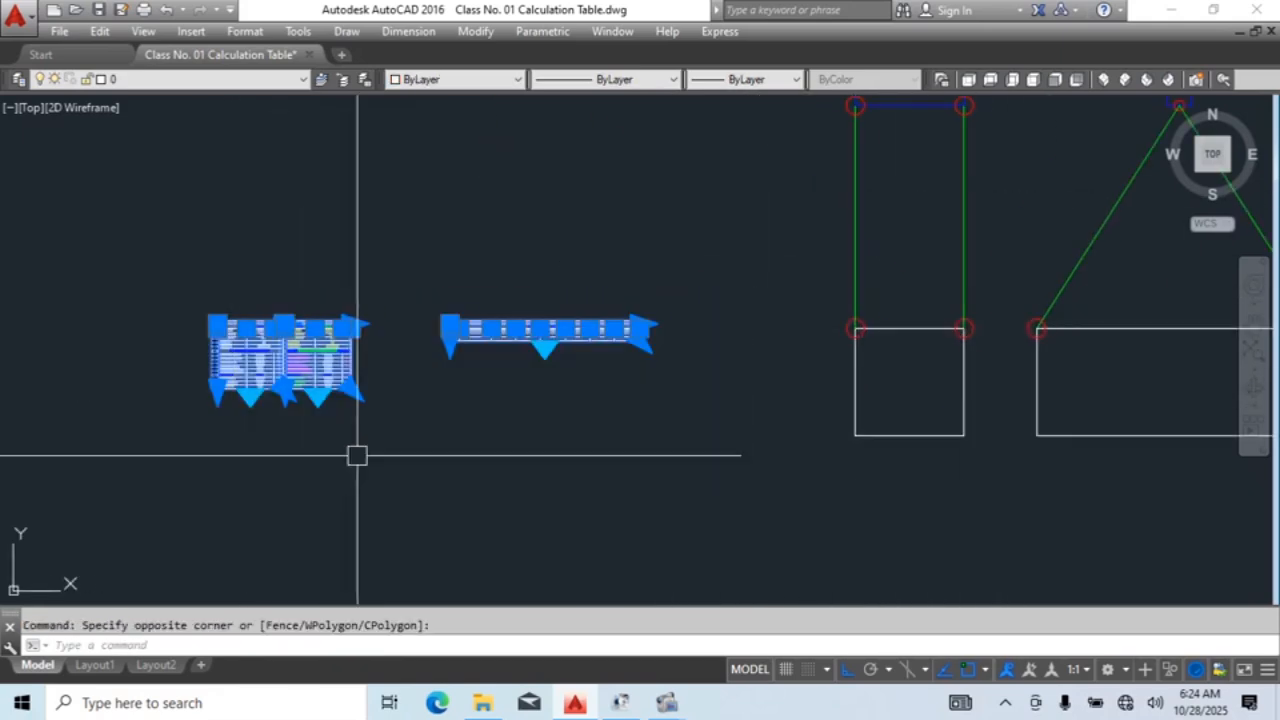
middle_drag(357, 457, 403, 458)
key(Return)
click(496, 381)
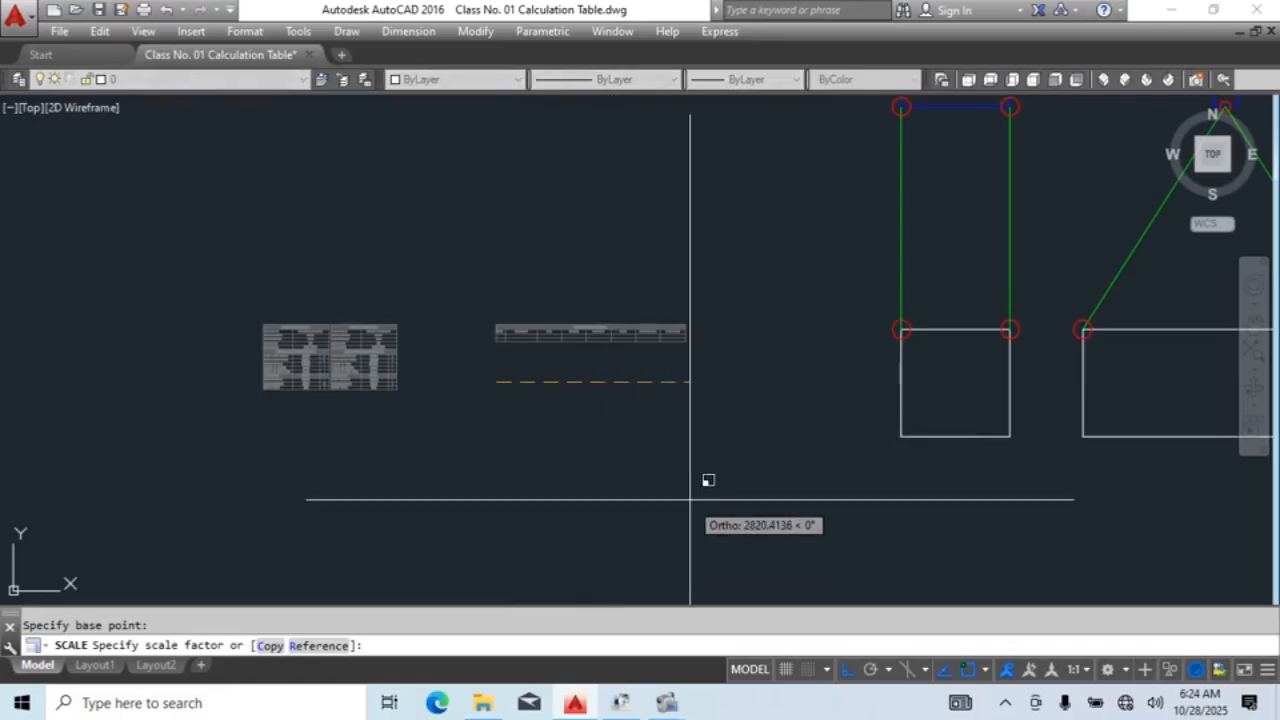
text(r)
key(Return)
click(471, 430)
click(815, 539)
scroll(699, 452, down, 7)
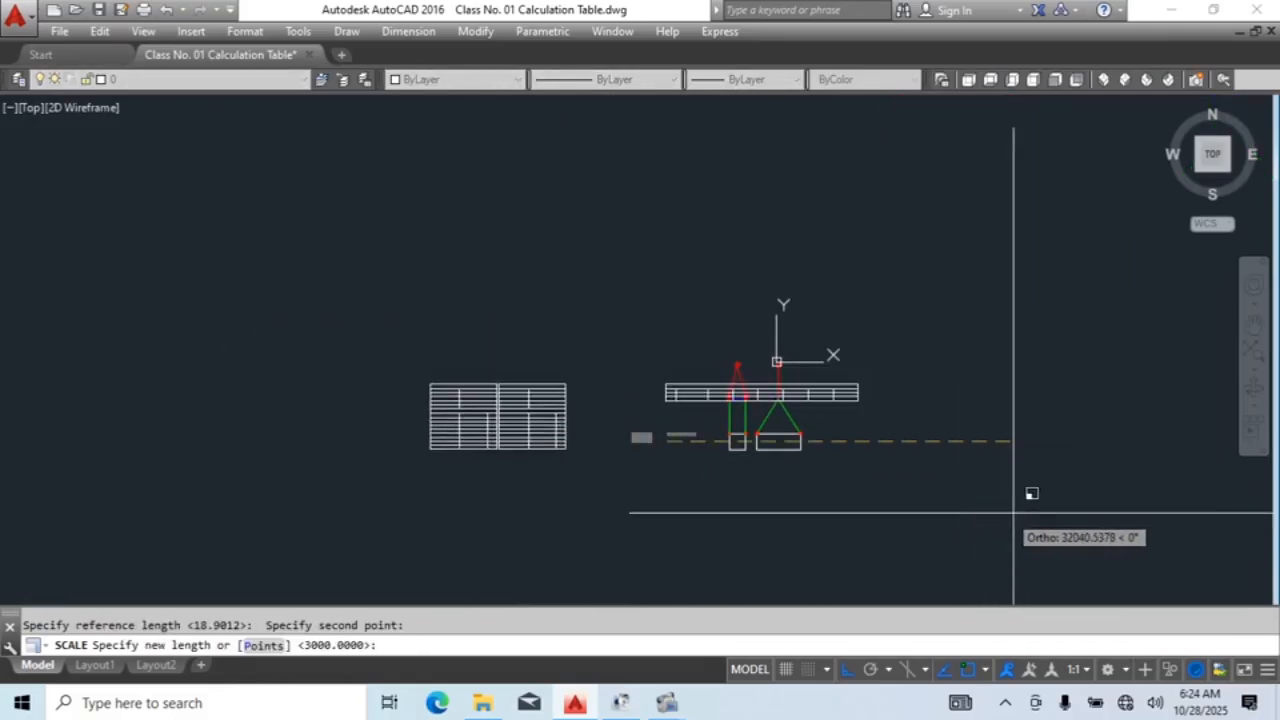
click(1054, 511)
Step: Move the enlarged Tackles Calculation table straight down to clear the front and side lifting views
click(918, 311)
click(868, 398)
middle_drag(863, 431, 851, 329)
text(m)
key(Return)
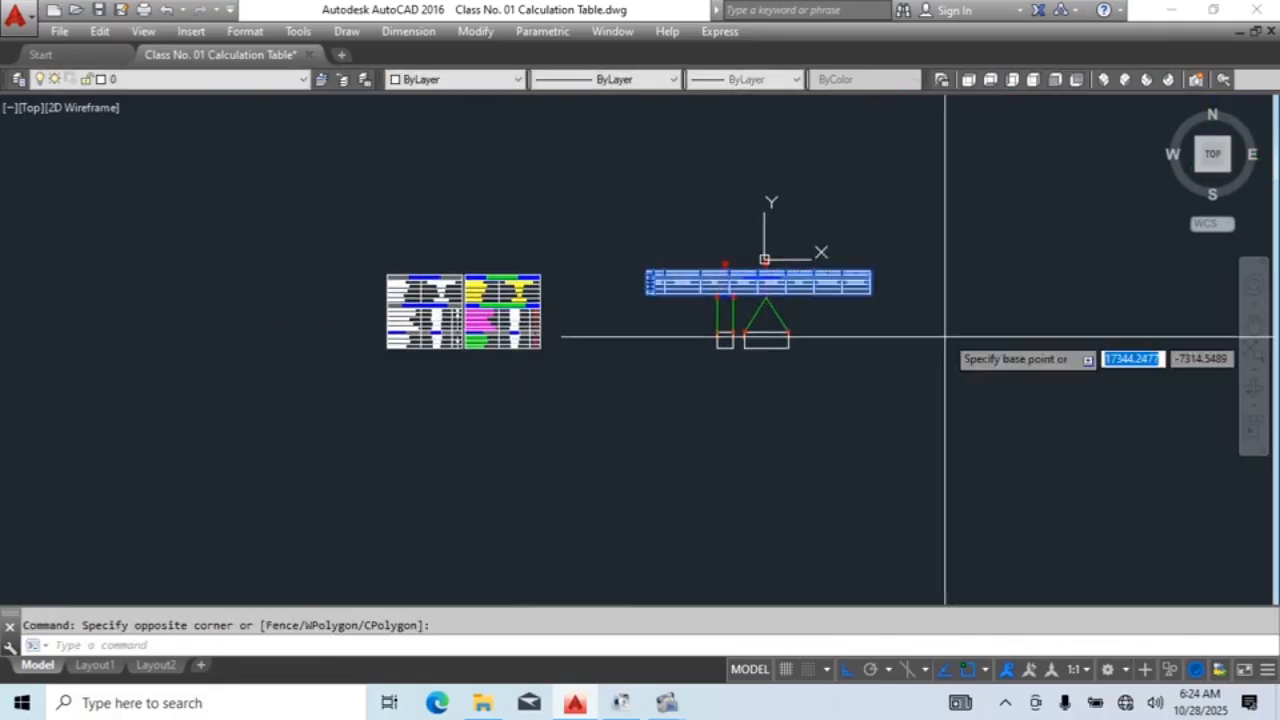
click(946, 336)
click(928, 418)
key(Escape)
Step: Add a horizontal quick leader without text pointing at the top circle above the wide rectangle
scroll(900, 400, up, 5)
scroll(837, 369, down, 4)
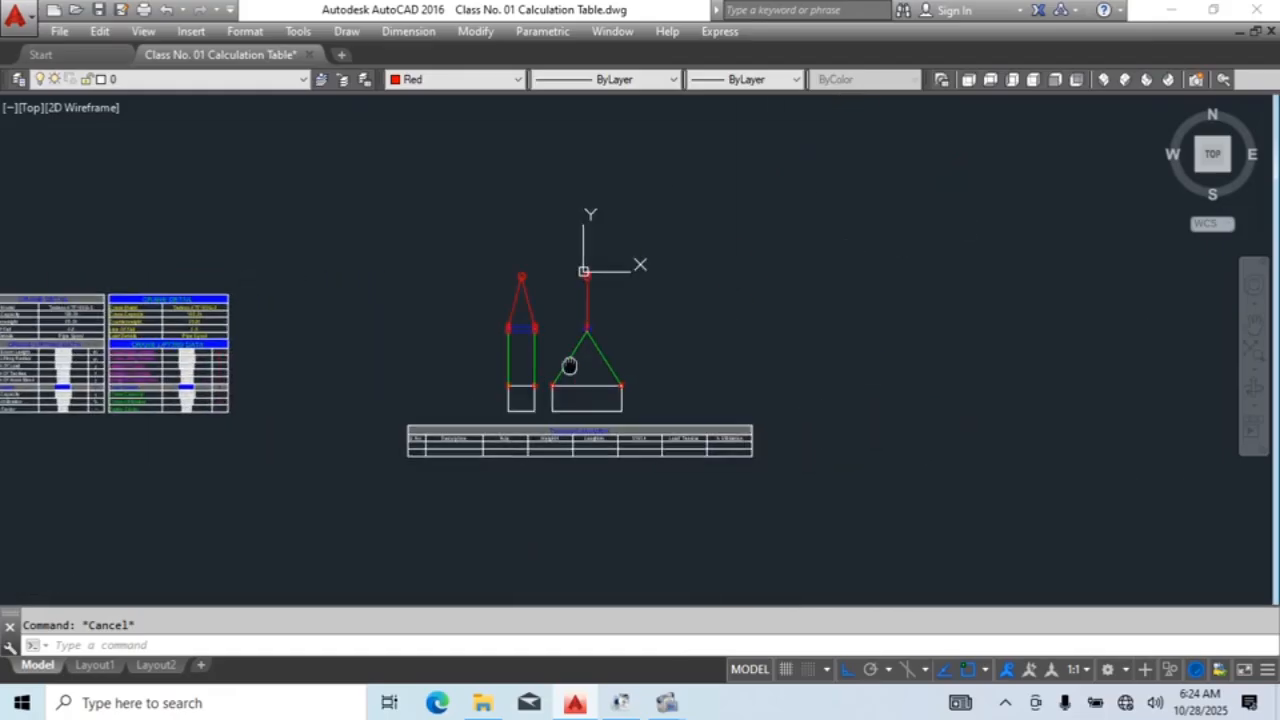
scroll(537, 294, up, 5)
text(le)
key(Return)
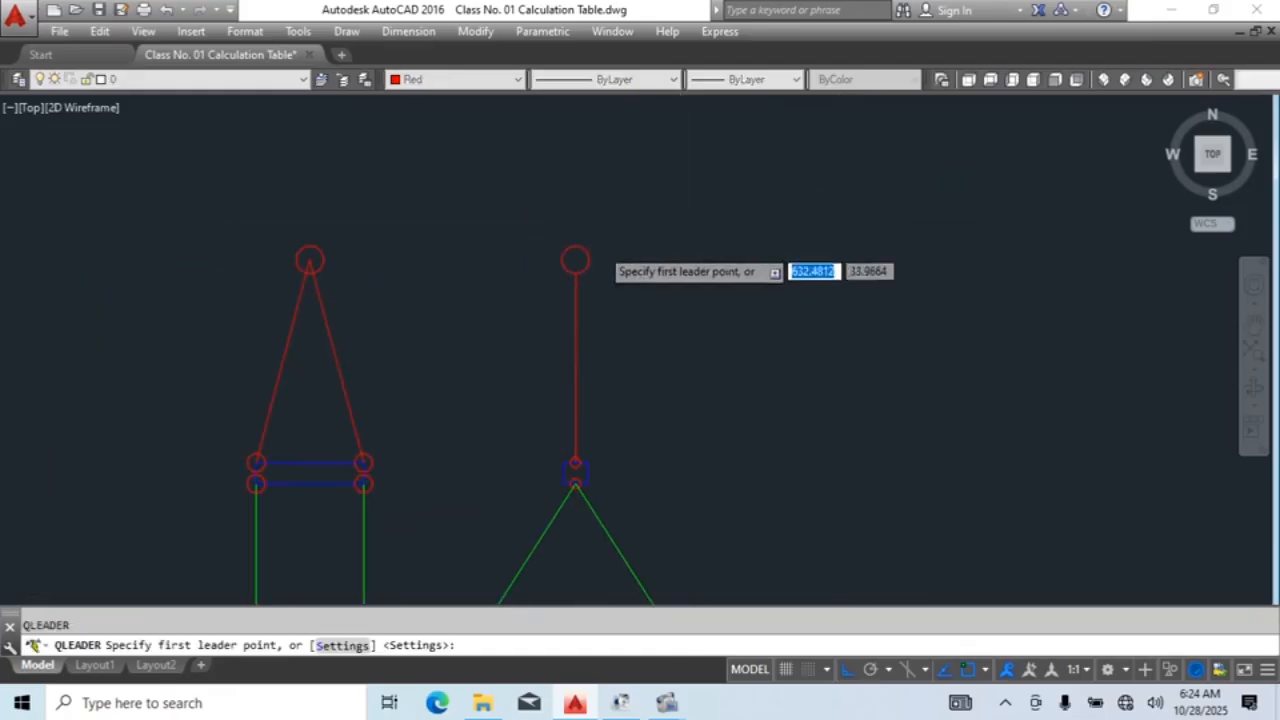
scroll(602, 255, up, 5)
click(570, 268)
click(775, 315)
key(Escape)
key(Escape)
scroll(832, 317, down, 5)
scroll(783, 304, down, 5)
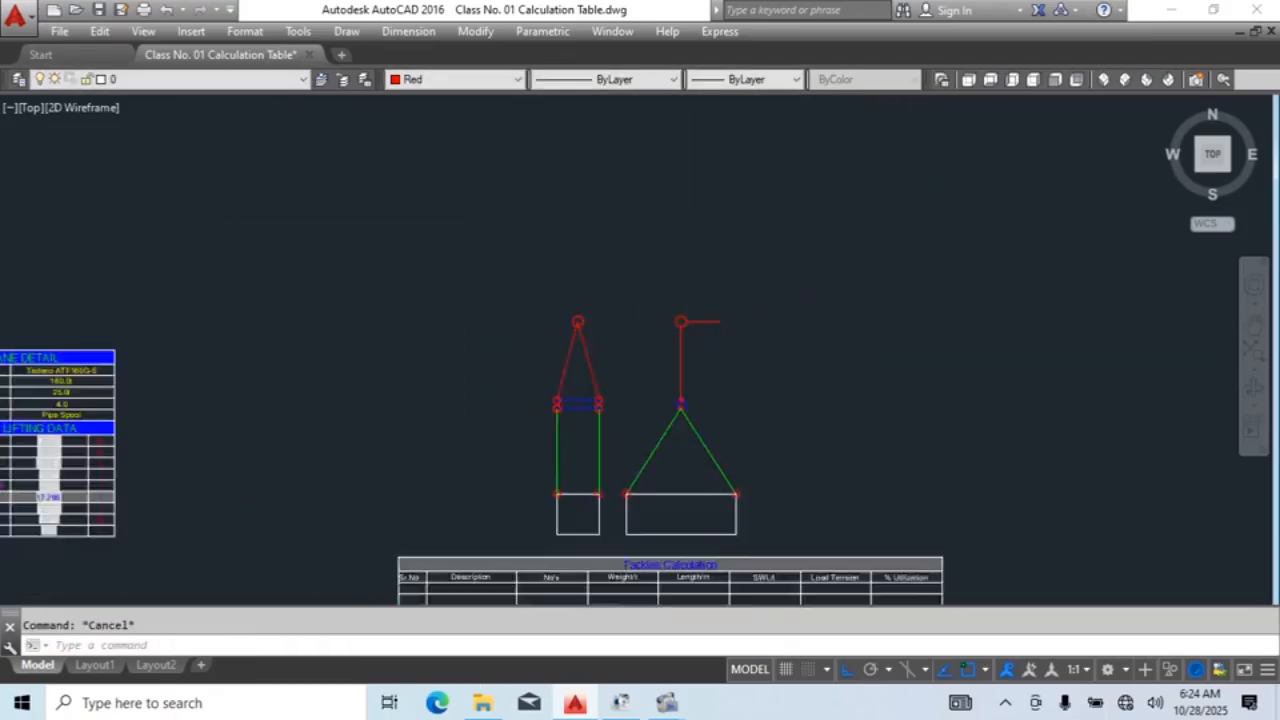
Step: Make the Standard dimension style's dimension and extension lines red, with baseline spacing, extension beyond dimension lines and origin offset all 0
scroll(722, 388, up, 3)
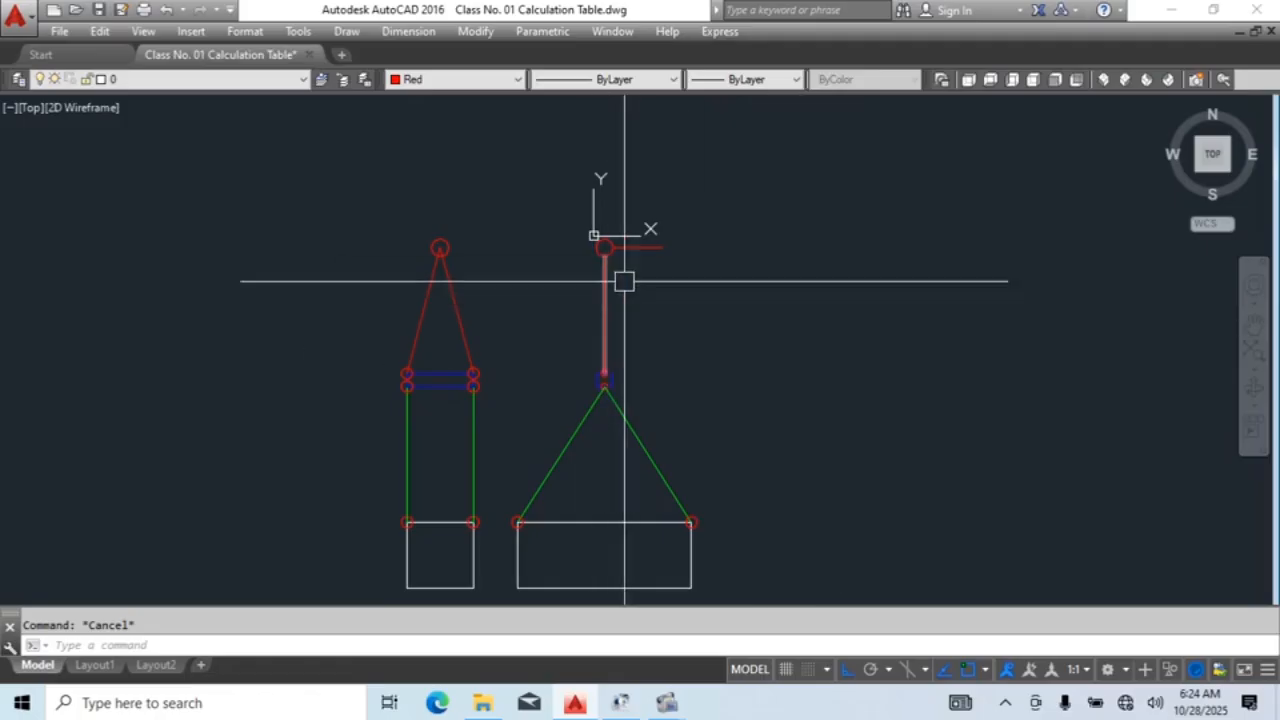
scroll(623, 266, up, 4)
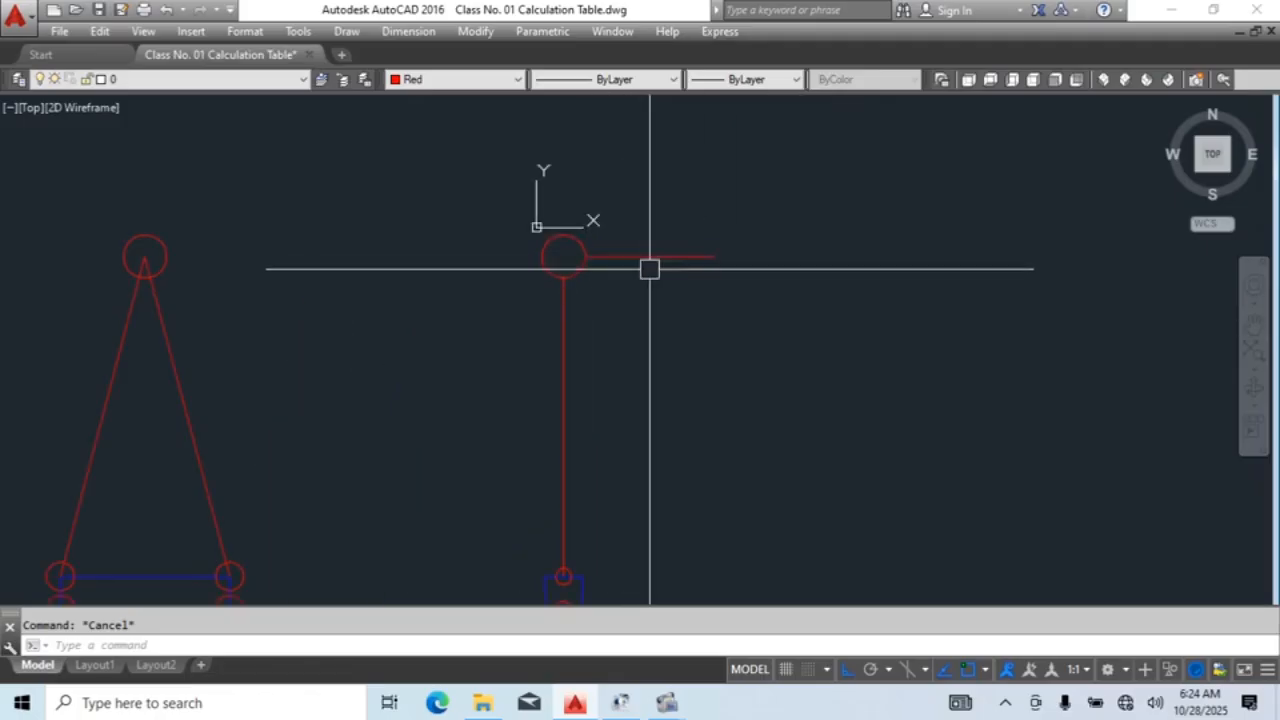
click(694, 258)
click(630, 336)
click(803, 340)
text(d)
key(Return)
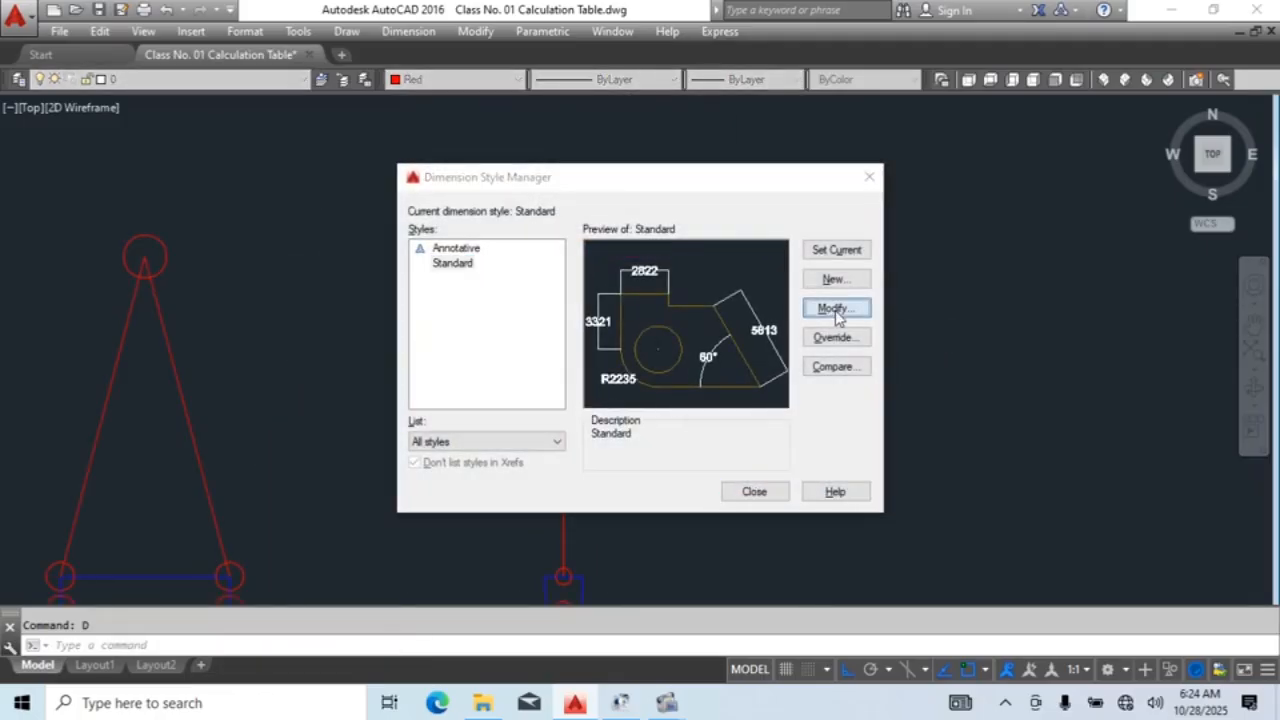
click(834, 309)
click(400, 141)
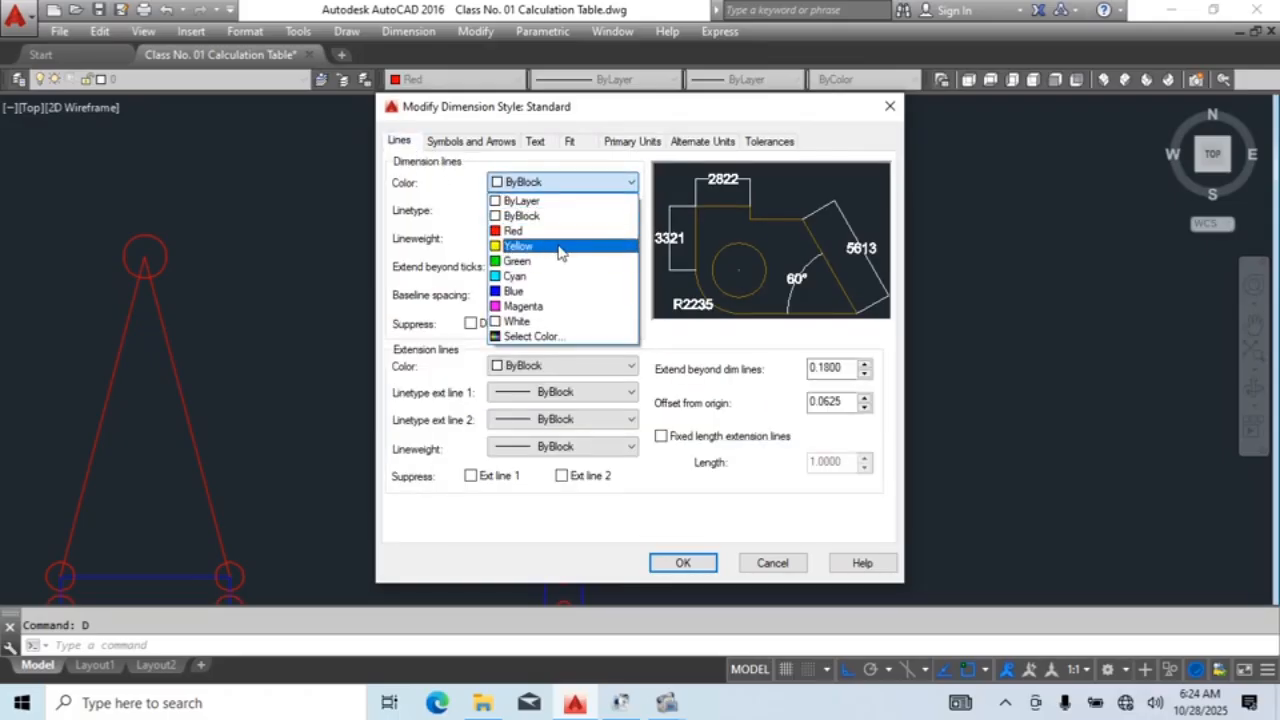
click(563, 231)
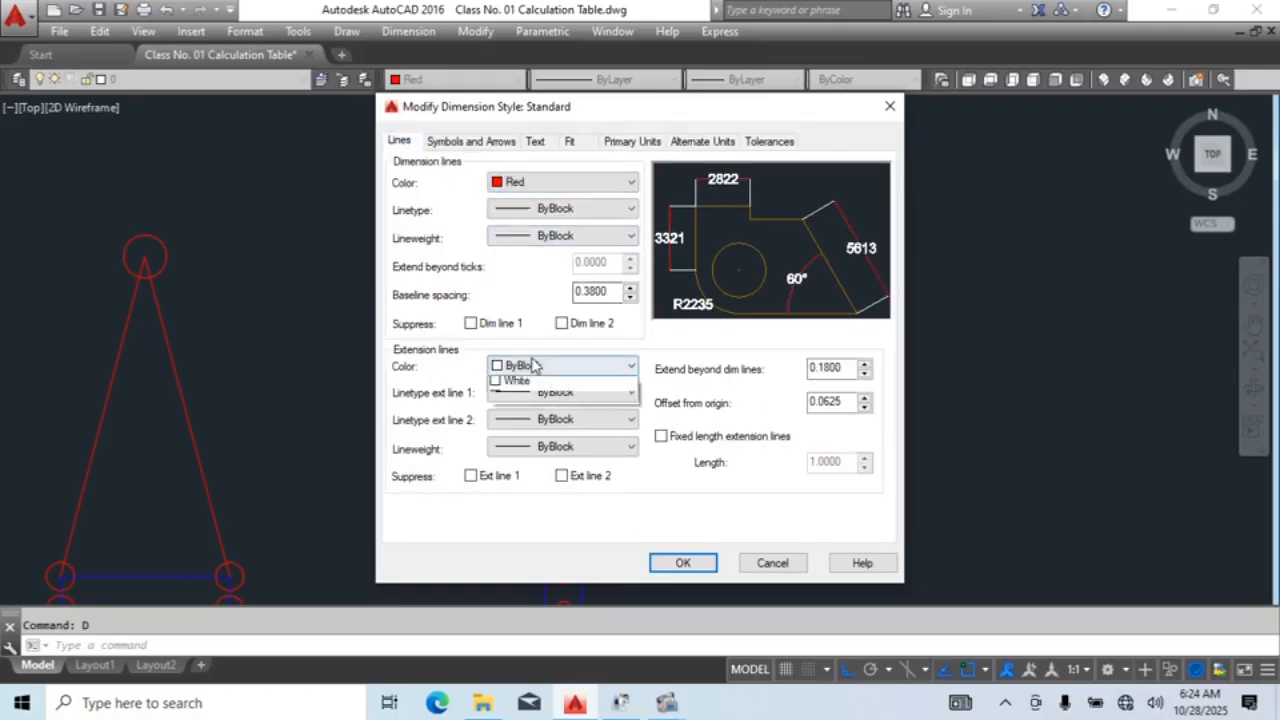
click(533, 410)
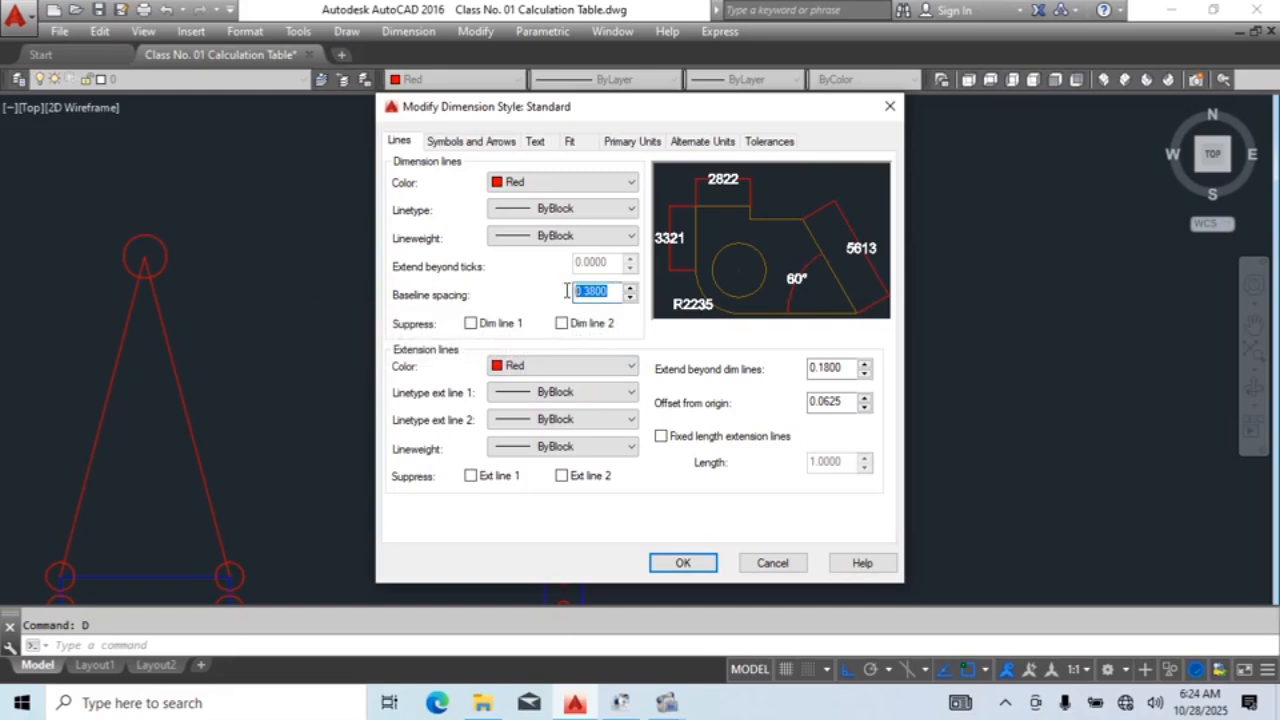
text(0)
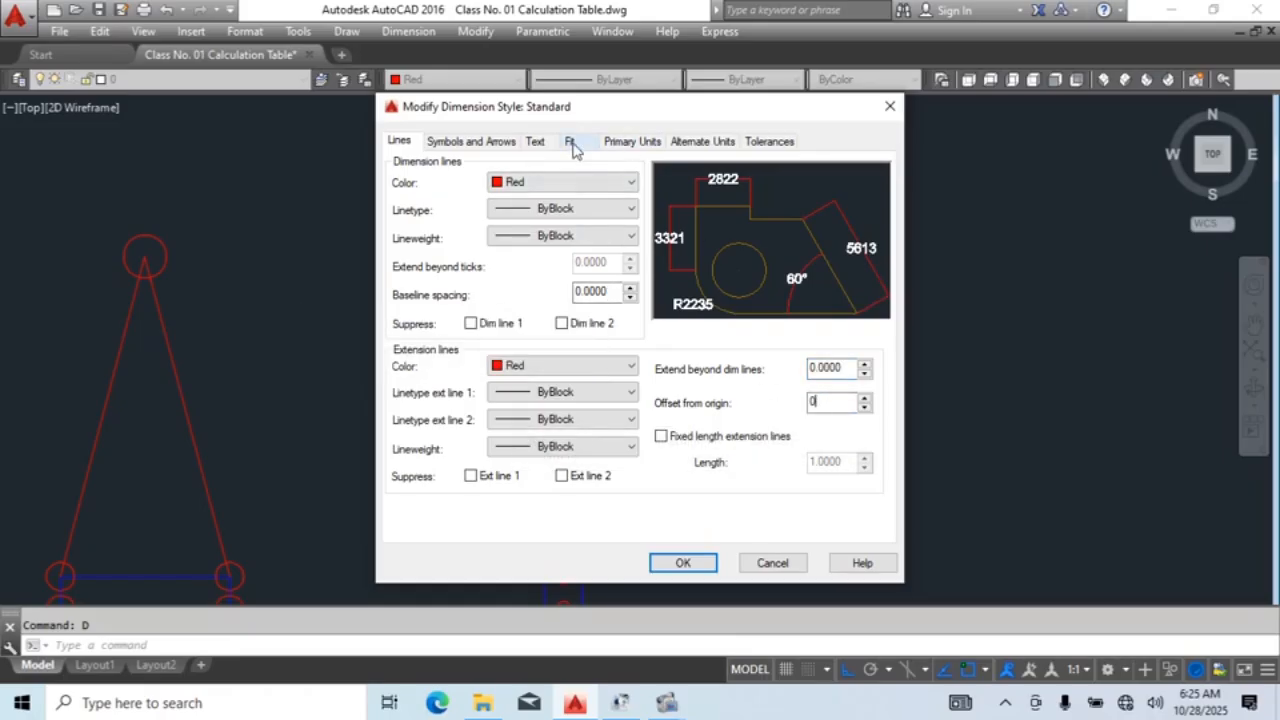
Step: Set the Standard dimension style's arrow size to 500 and its text alignment to Aligned with dimension line
click(468, 144)
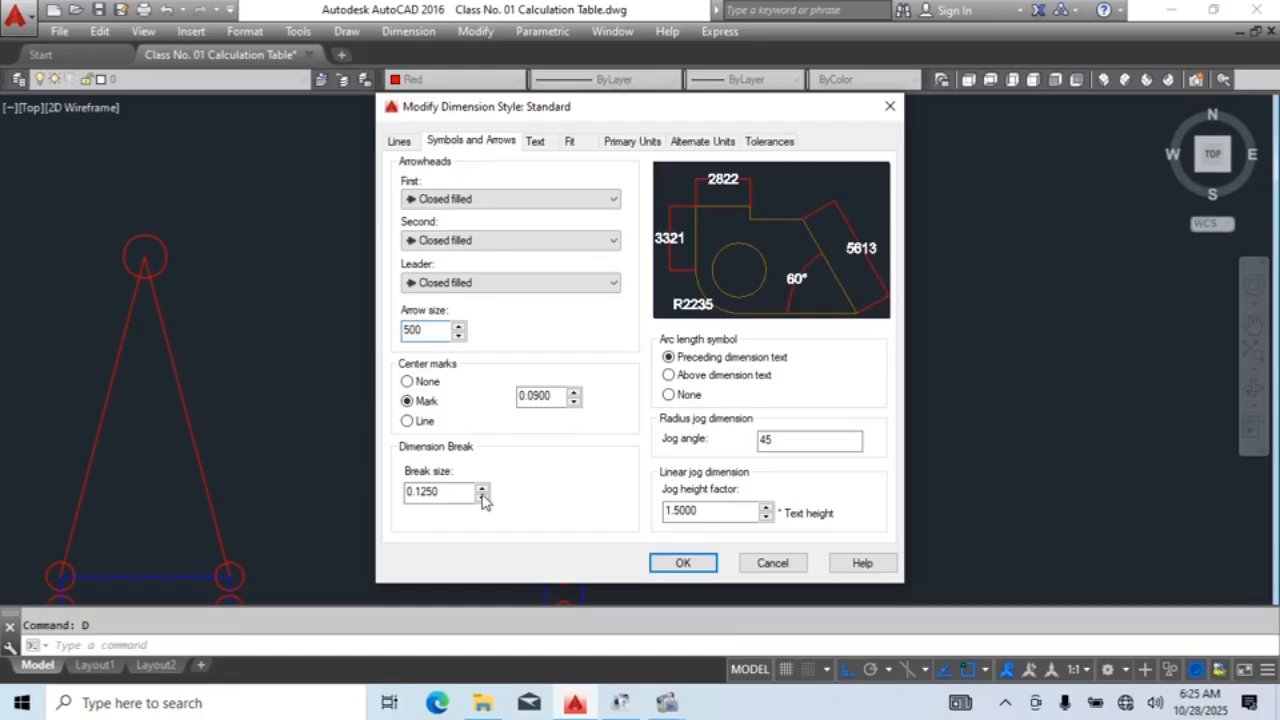
click(540, 144)
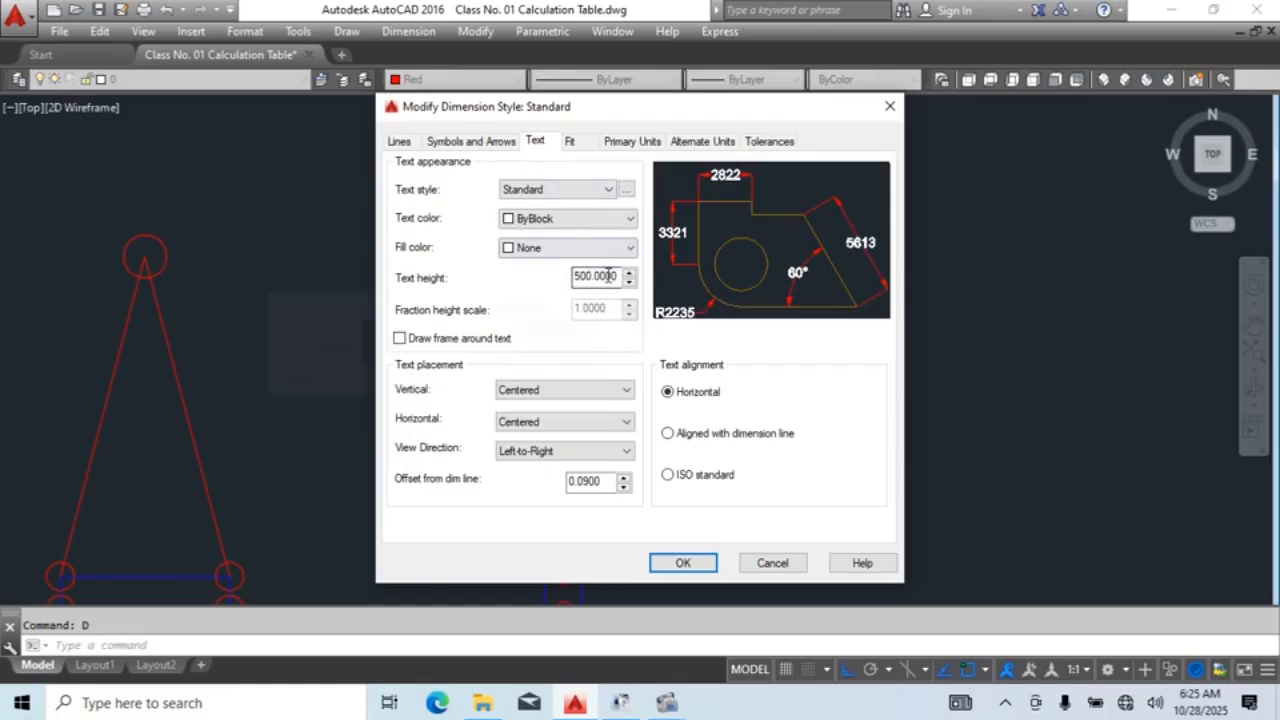
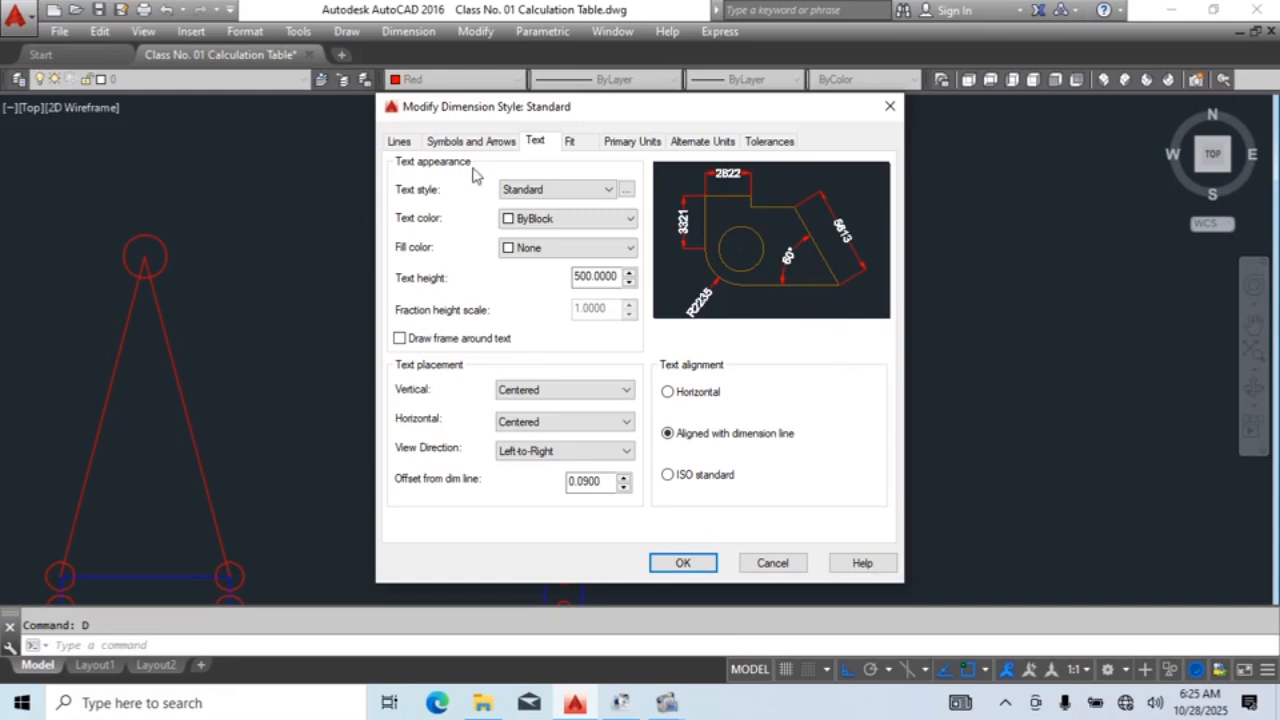
click(572, 144)
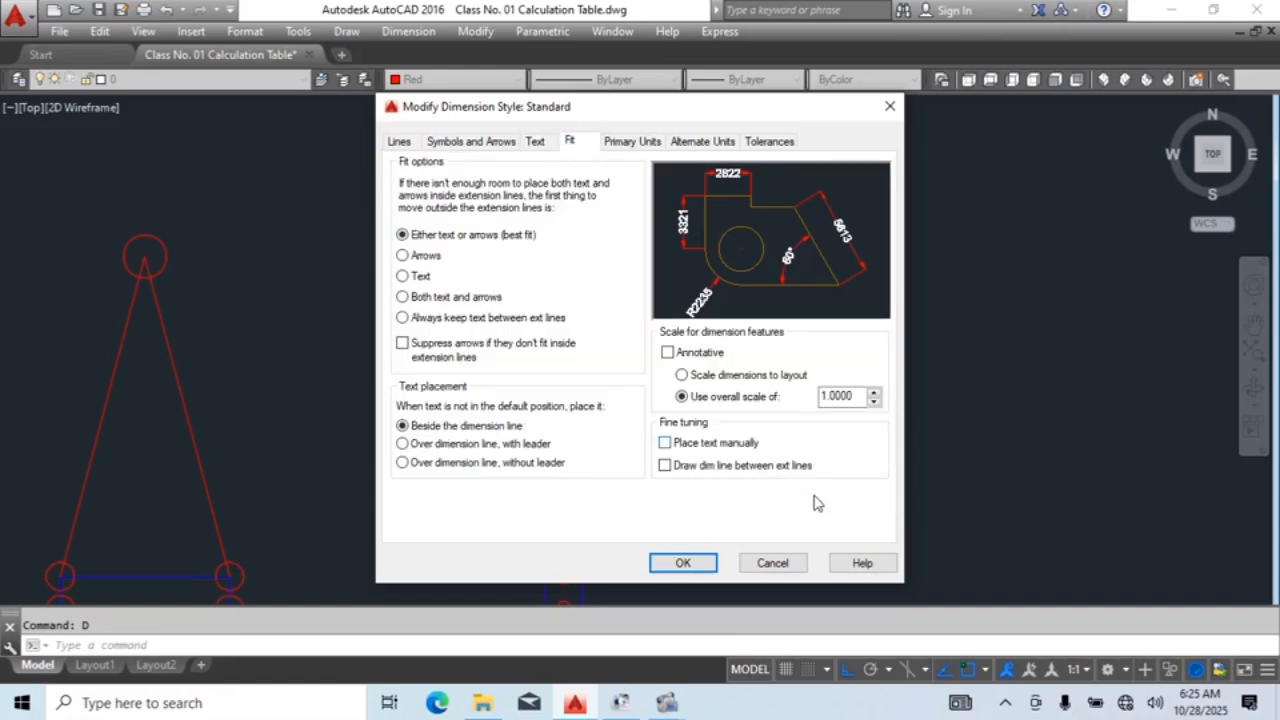
click(638, 146)
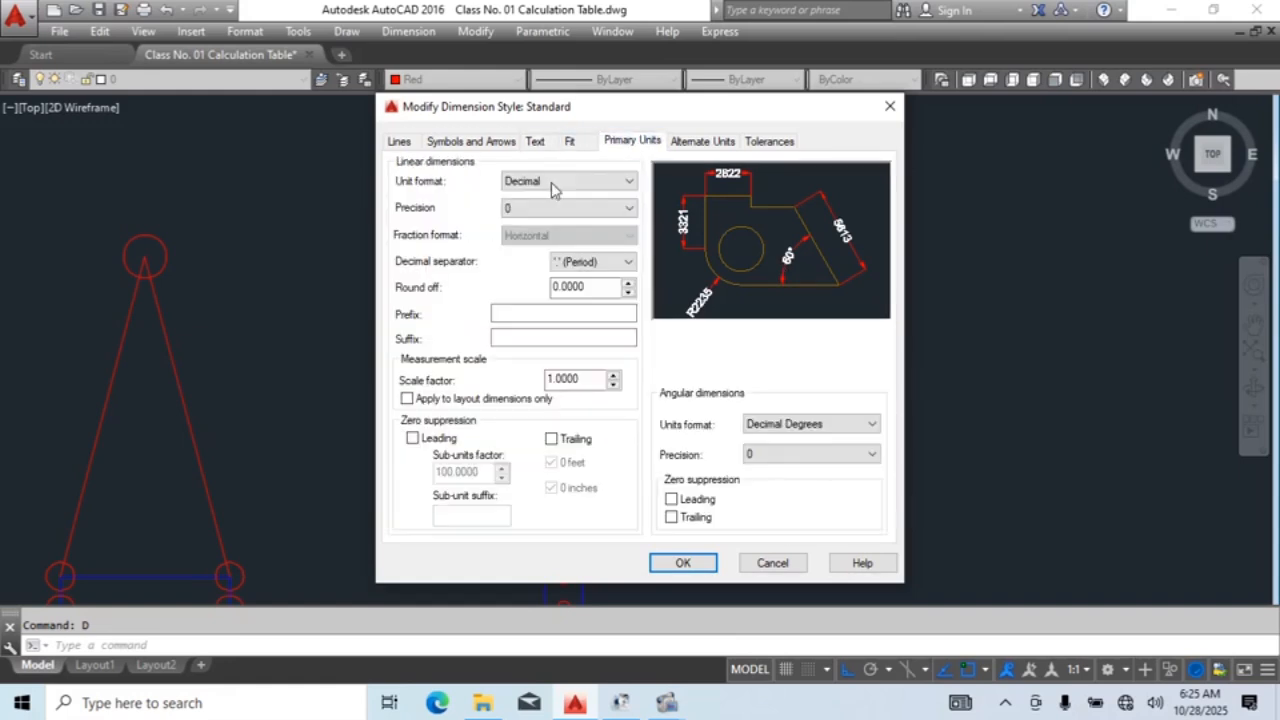
click(683, 564)
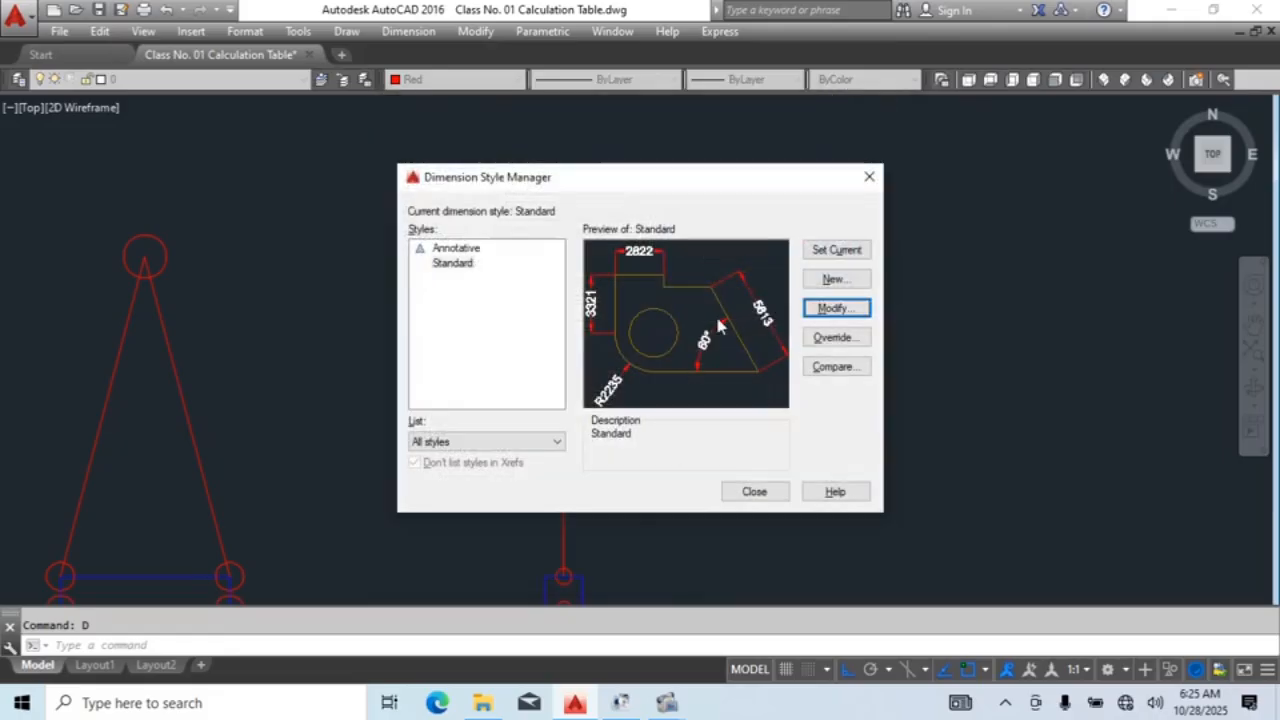
click(755, 492)
Step: Place a horizontal trial linear dimension in the empty area beside the single vertical red sling and erase it
text(li)
key(Return)
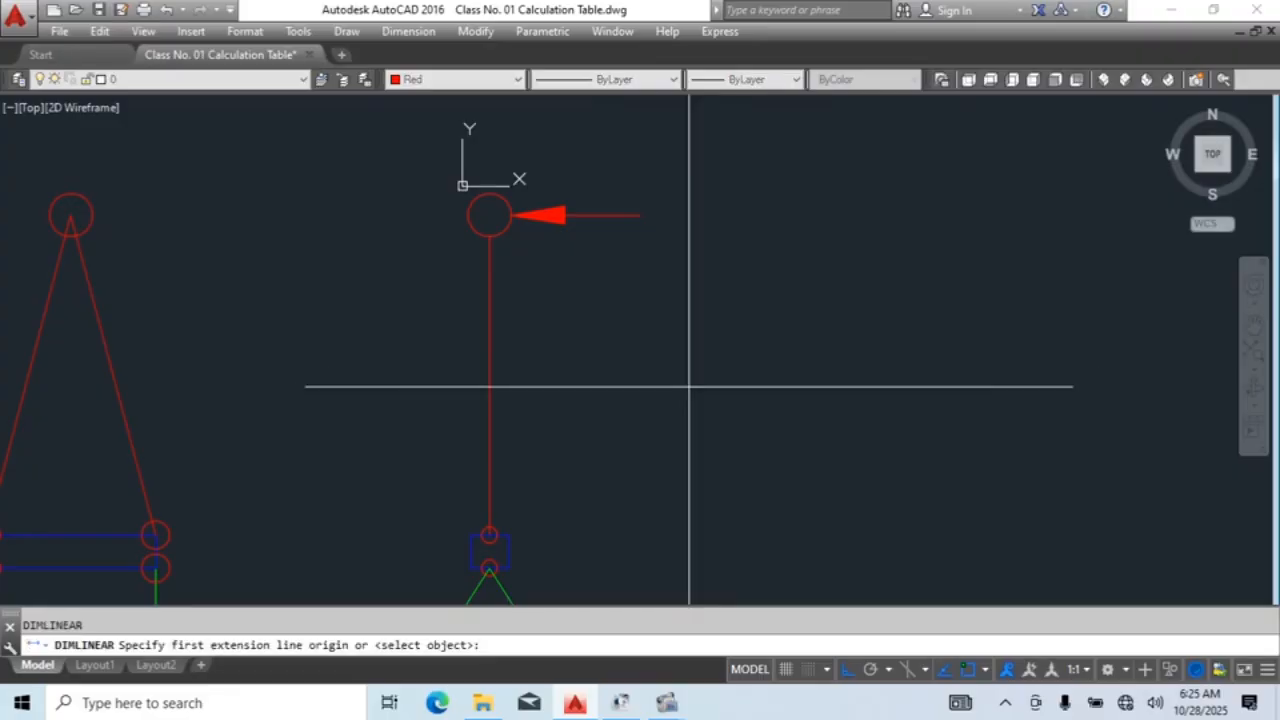
click(689, 386)
click(1005, 386)
click(1001, 405)
key(Escape)
click(878, 426)
text(e)
key(Return)
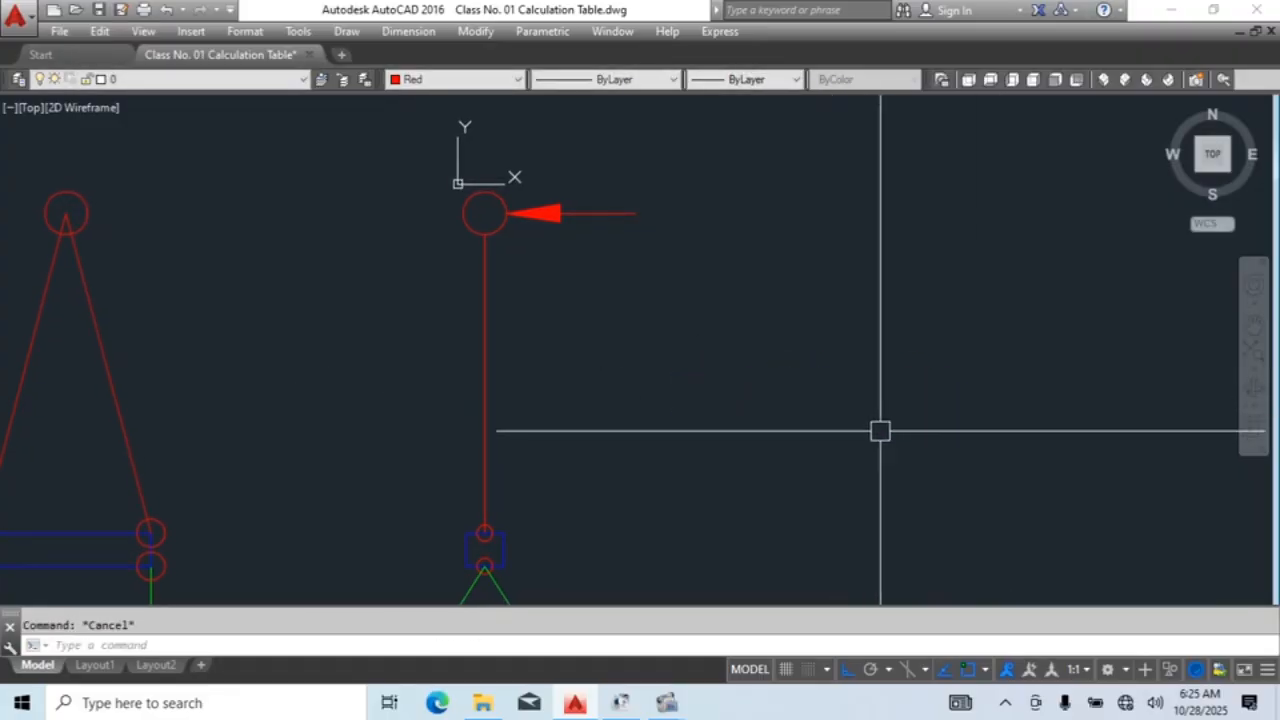
text(d)
key(Return)
click(829, 309)
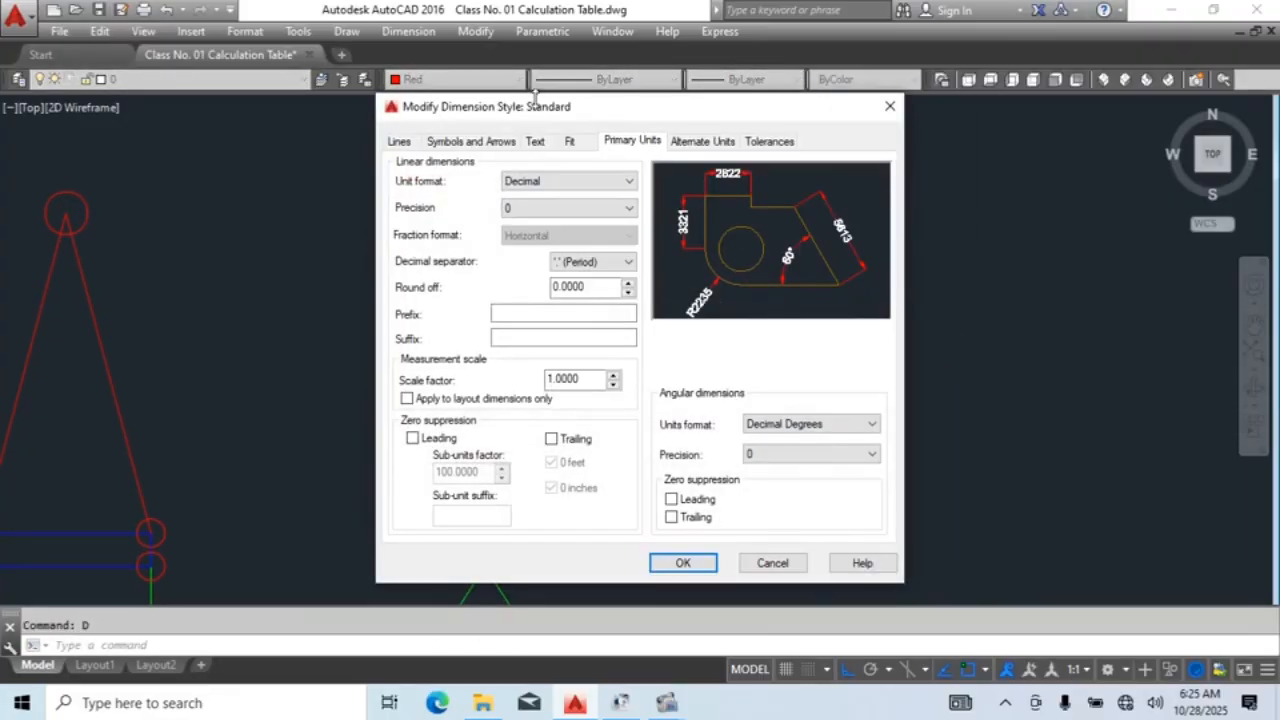
click(534, 142)
click(545, 218)
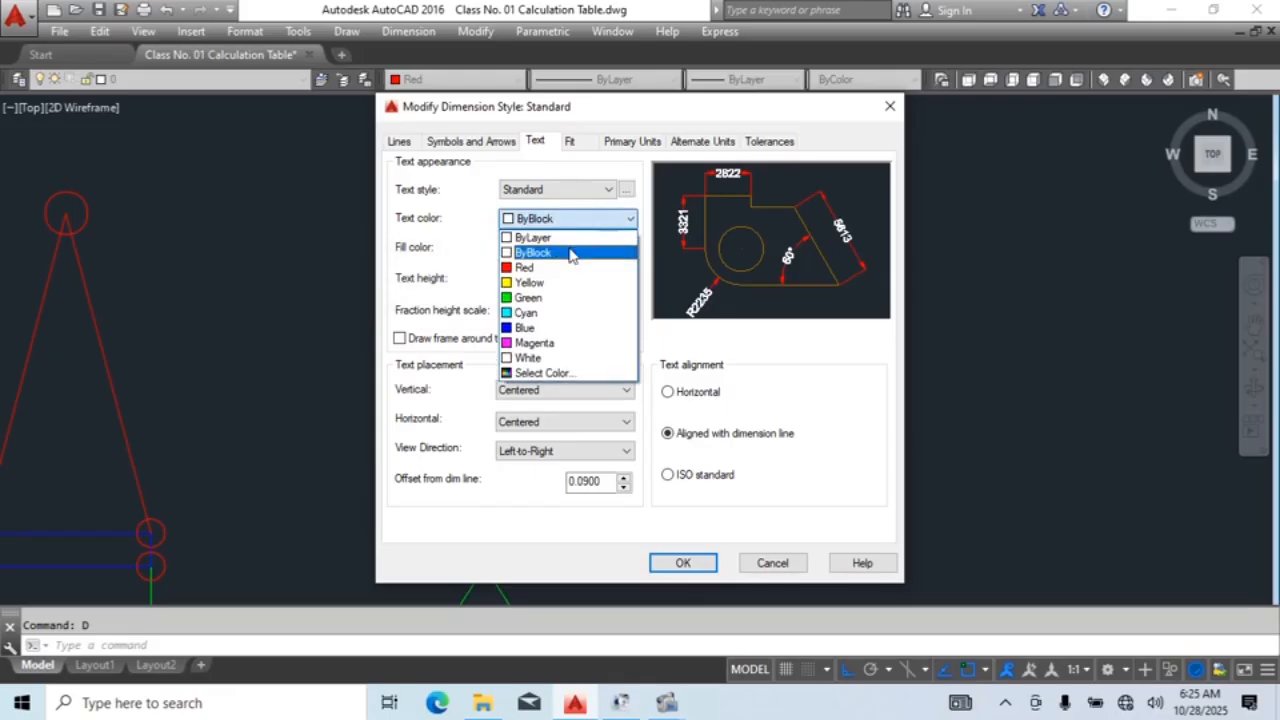
click(540, 237)
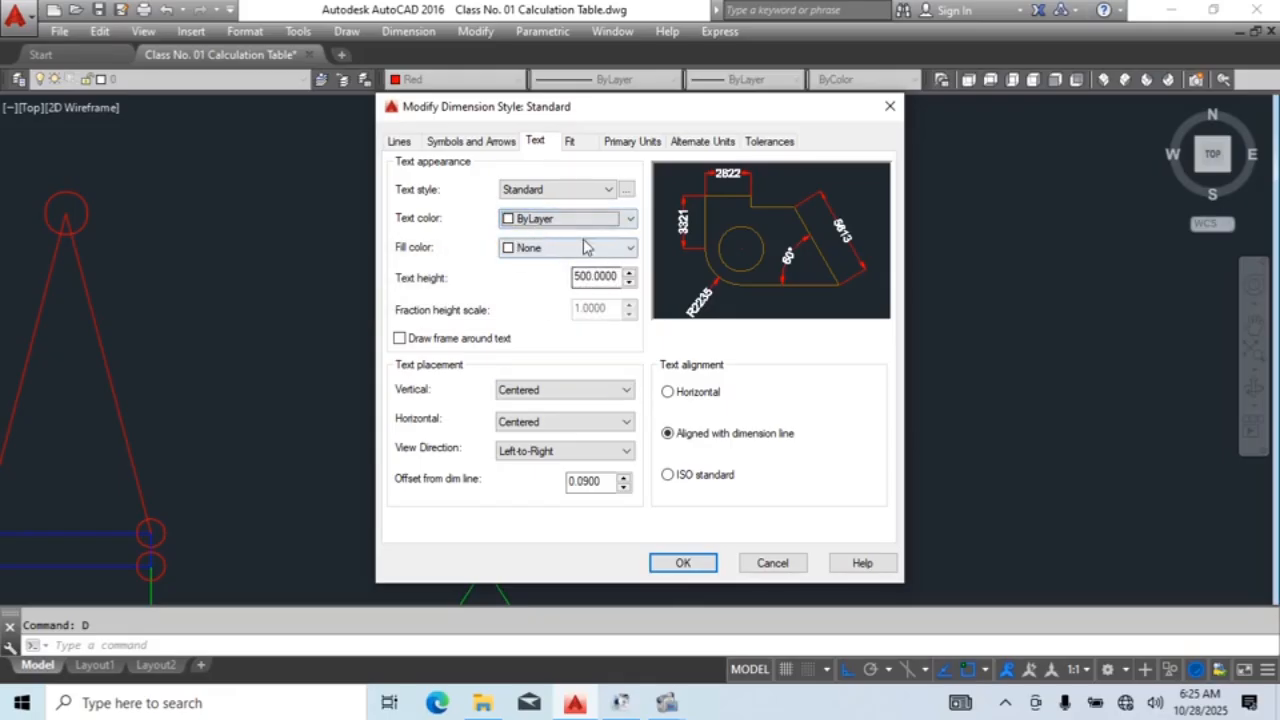
key(Escape)
key(Escape)
key(Escape)
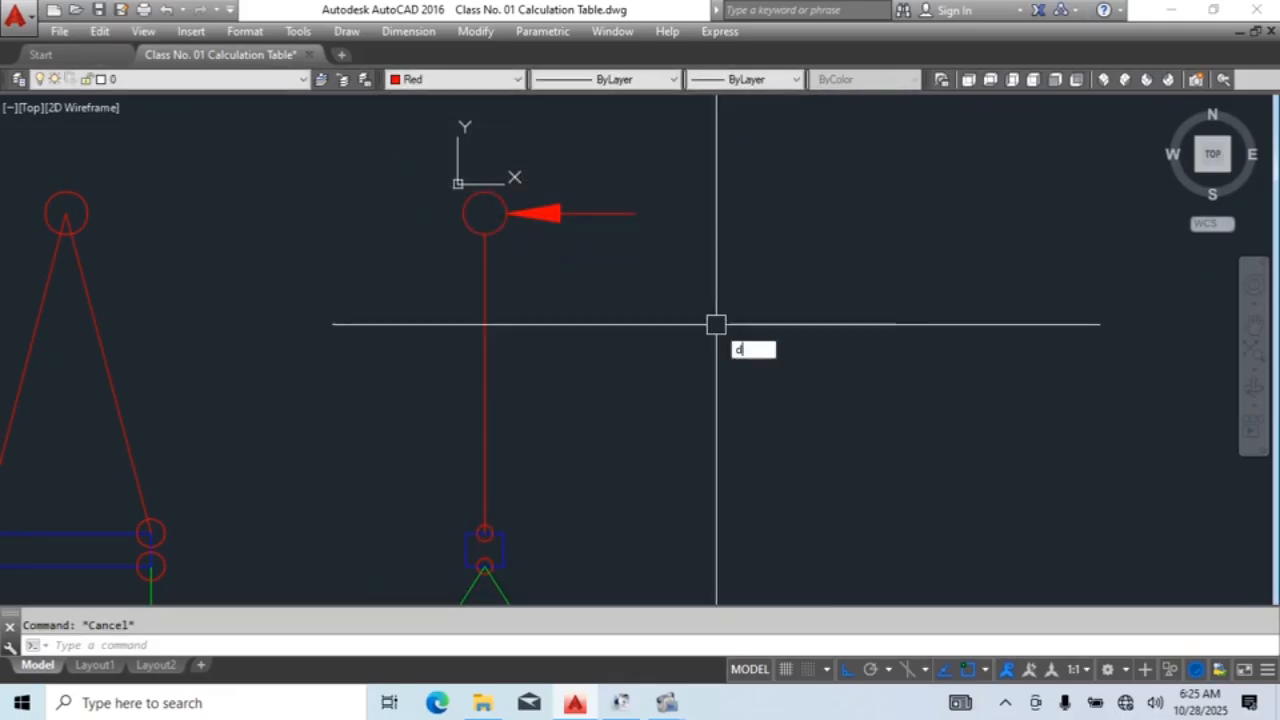
text(d)
key(Return)
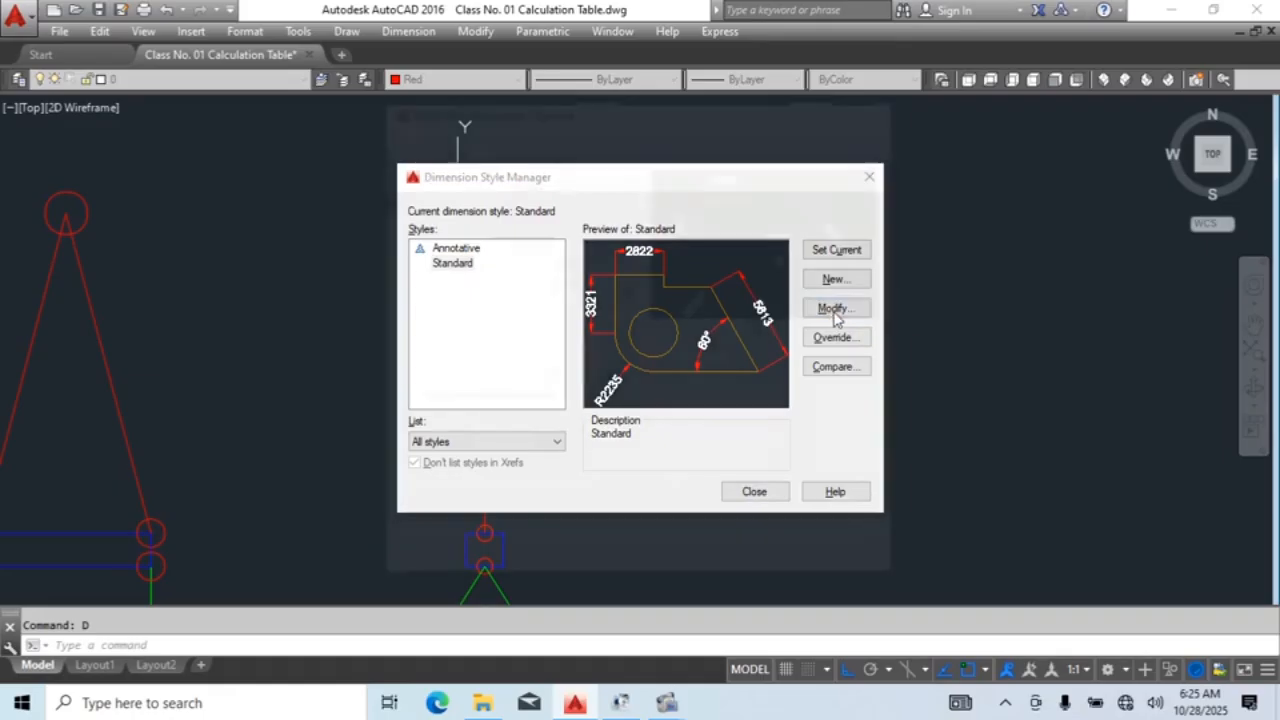
click(834, 309)
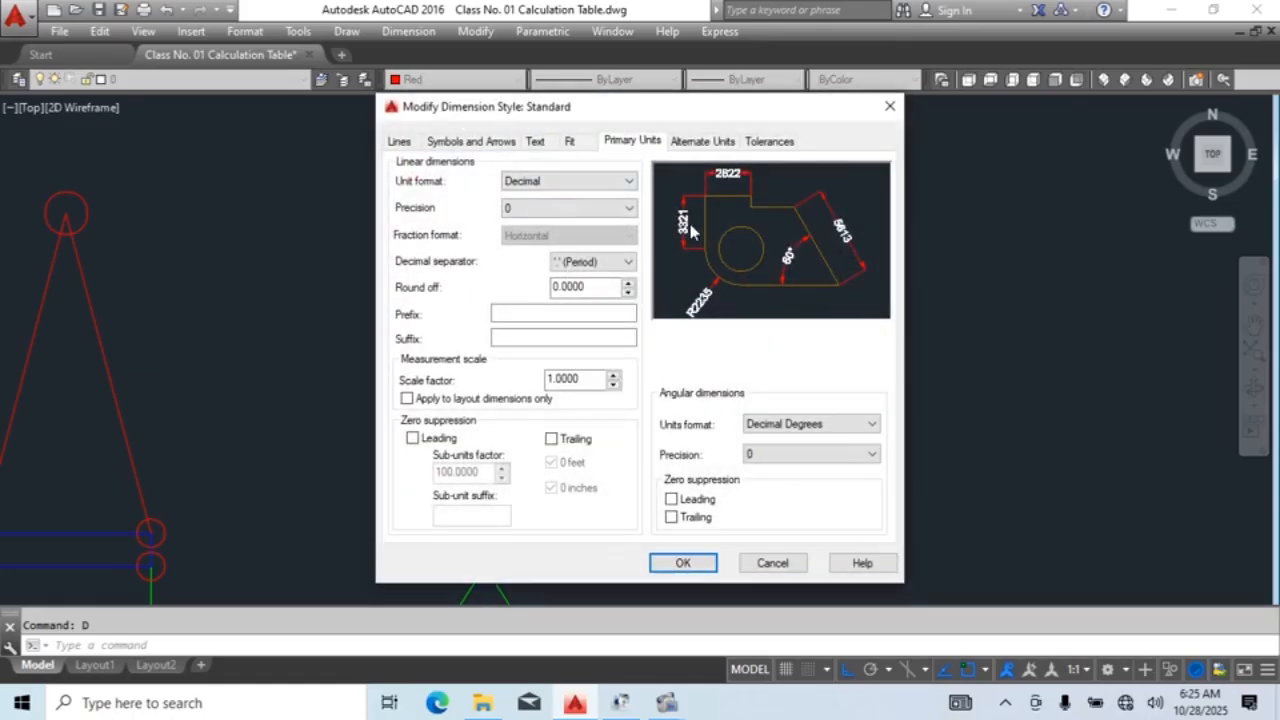
key(Escape)
key(Escape)
scroll(843, 274, down, 3)
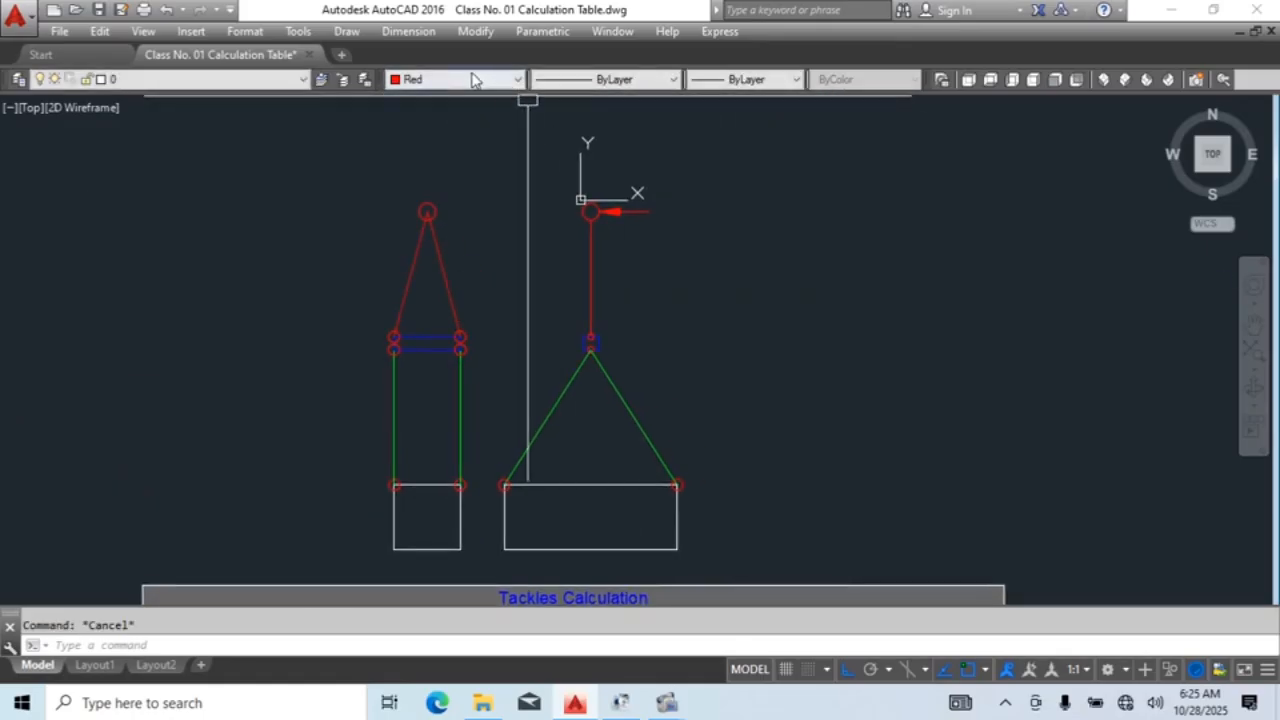
Step: Place a horizontal linear dimension about 18081 long in the empty area beside the lifting views
click(517, 79)
scroll(600, 275, down, 4)
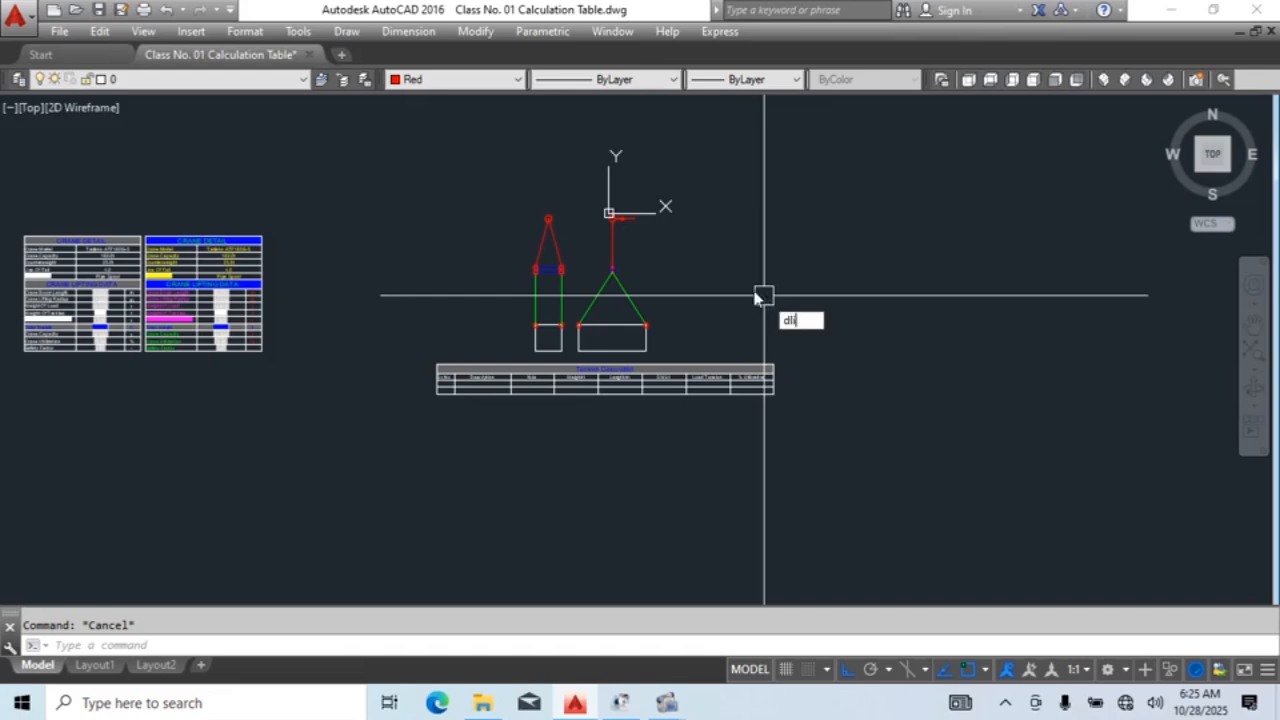
key(Return)
click(716, 289)
click(1010, 297)
click(970, 325)
key(Escape)
middle_drag(866, 349, 814, 341)
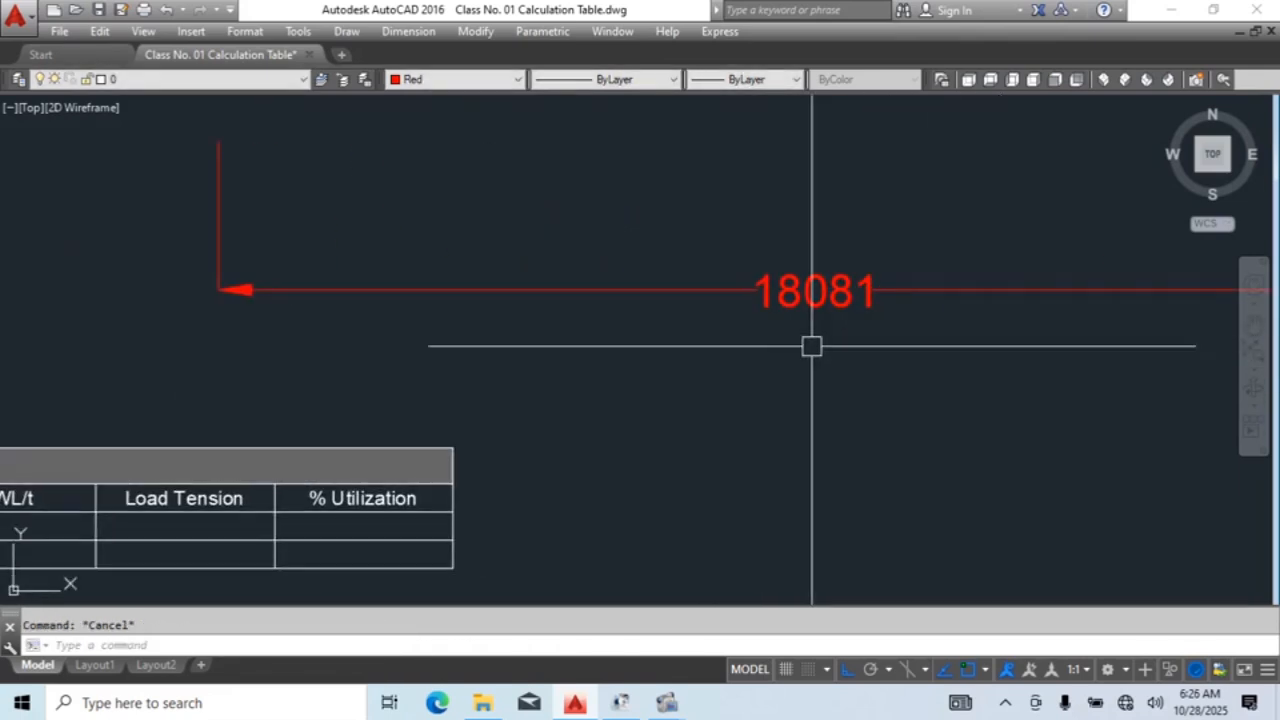
Step: Set the color of the newly placed horizontal dimension to White
text(d)
key(Return)
key(Escape)
click(994, 260)
click(860, 380)
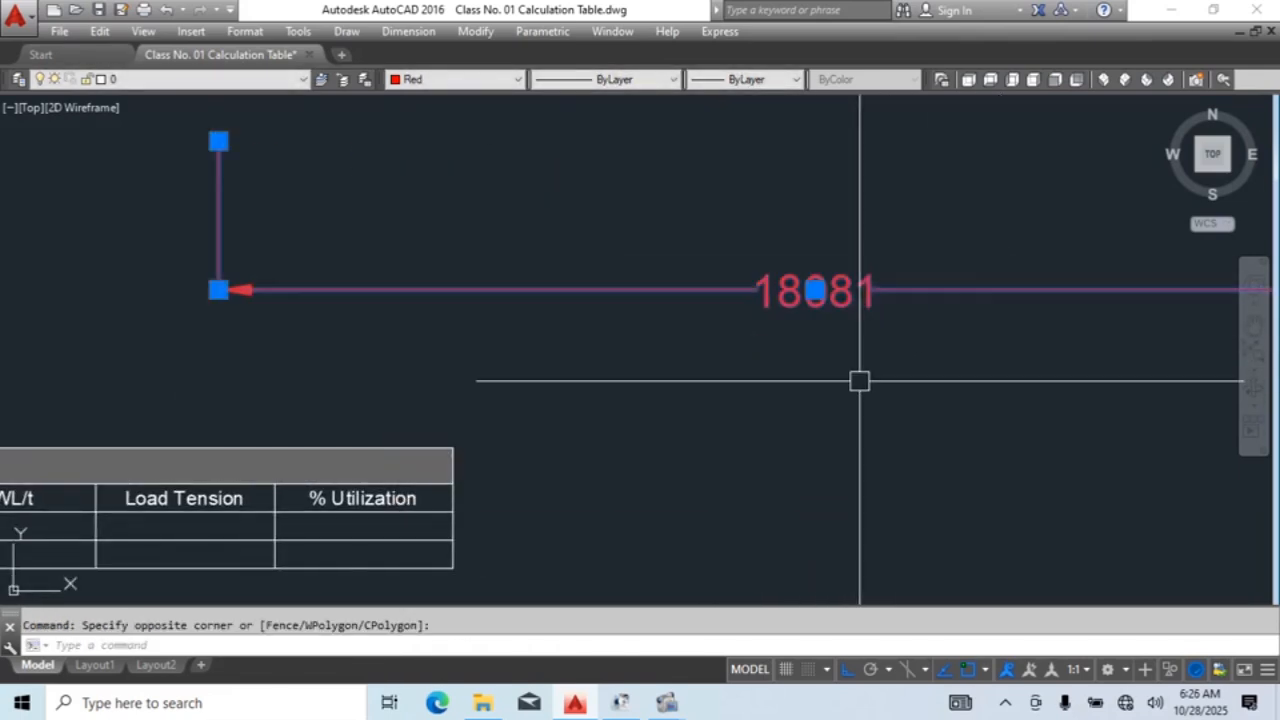
key(ctrl+1)
click(179, 110)
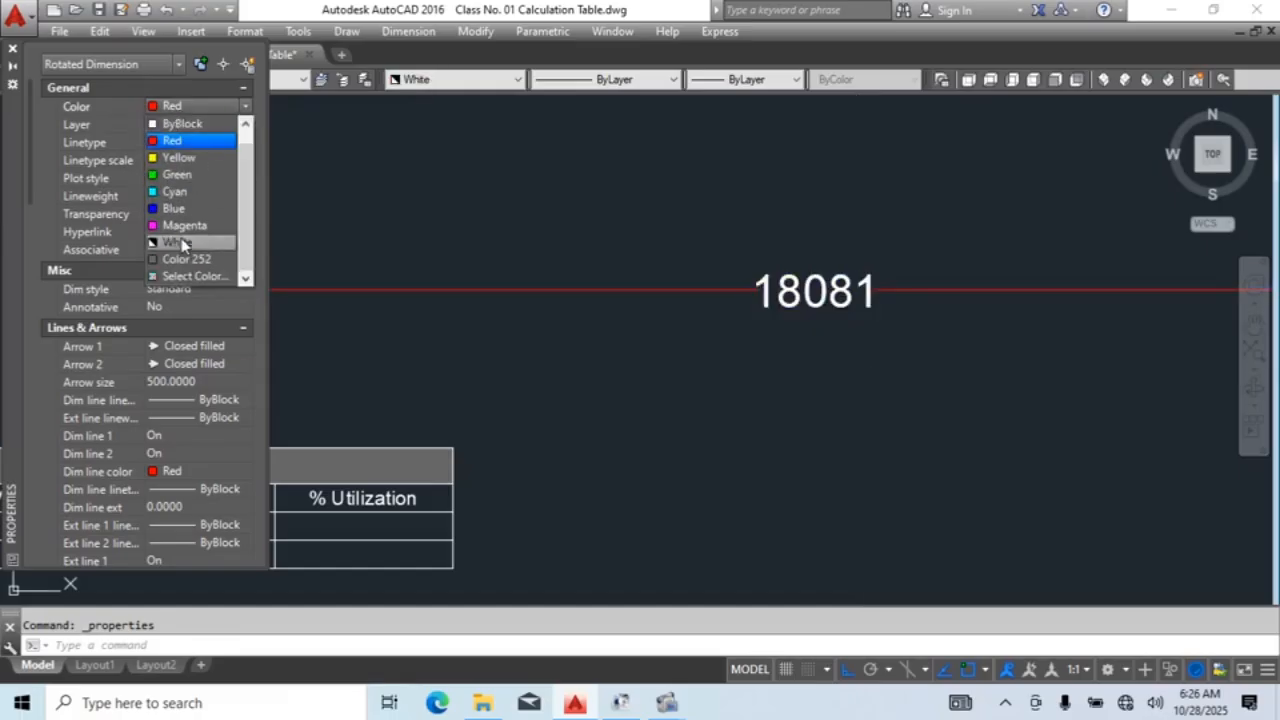
click(178, 238)
click(883, 213)
scroll(745, 320, down, 6)
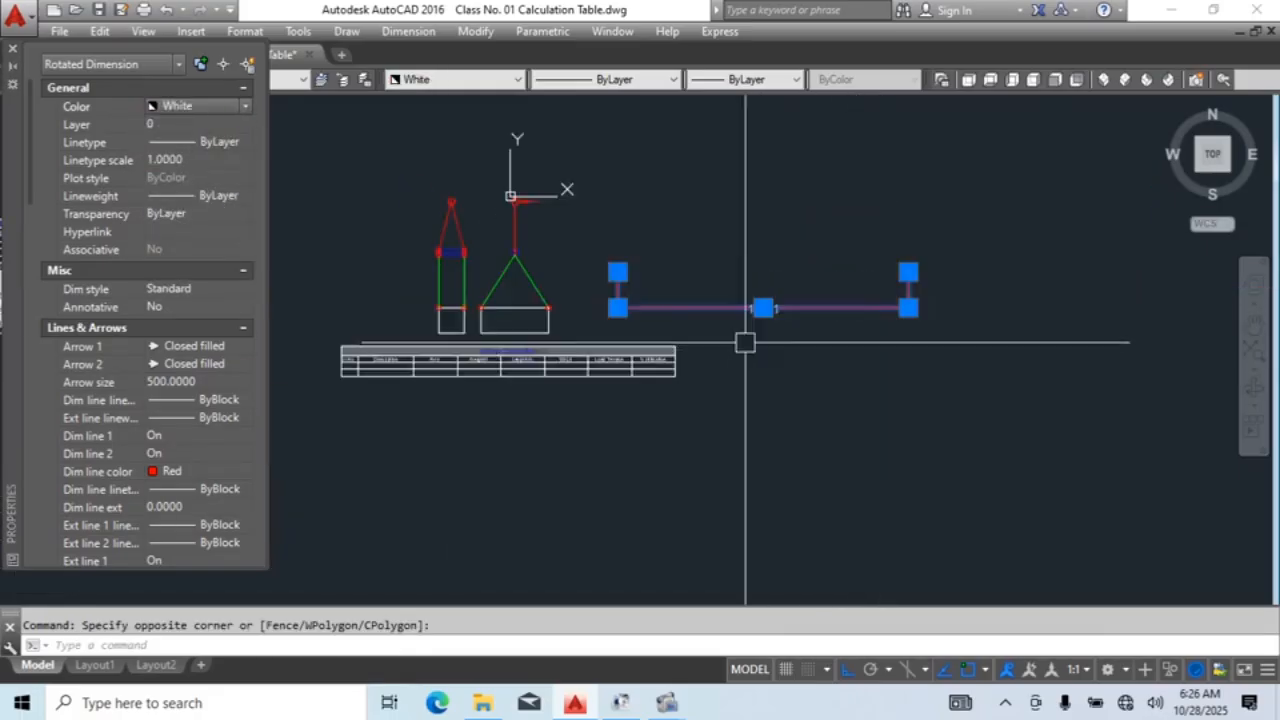
Step: Move the horizontal dimension farther away from the lifting views into clear space
text(m)
mouse_move(746, 343)
middle_down()
mouse_move(597, 289)
mouse_move(743, 351)
middle_up()
key(Return)
click(571, 330)
click(714, 306)
key(Escape)
click(12, 48)
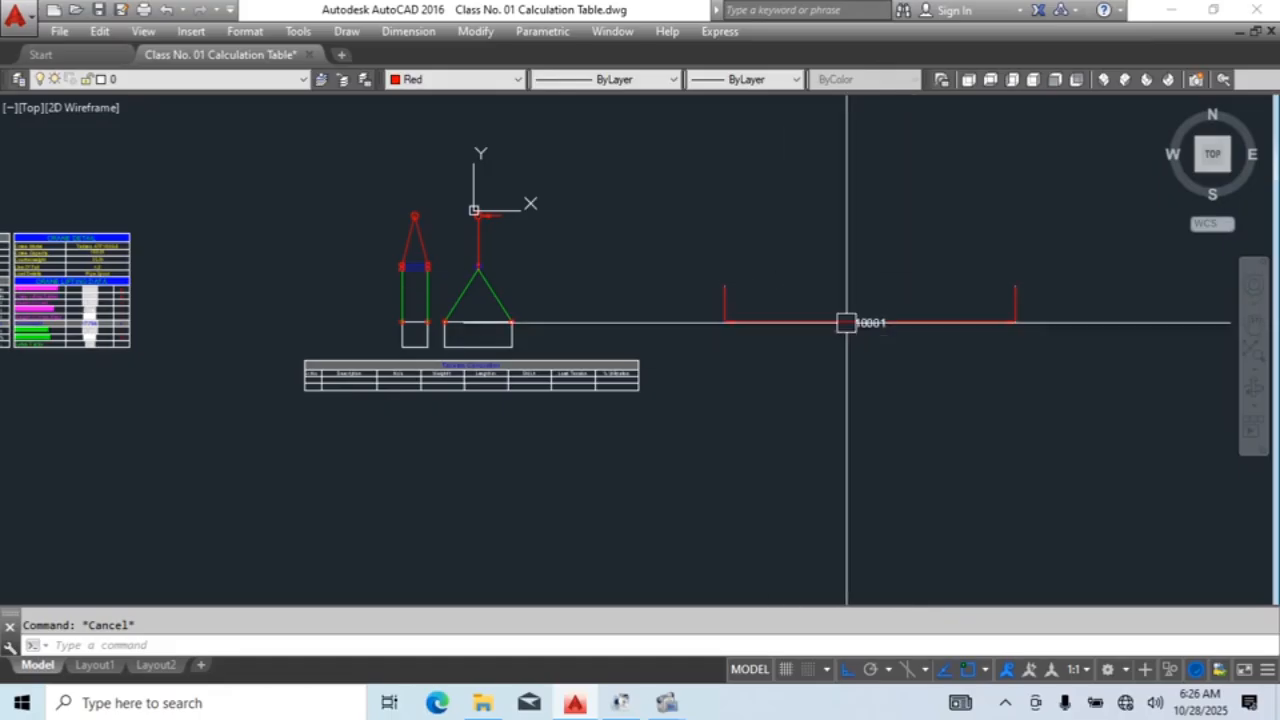
click(893, 284)
click(803, 376)
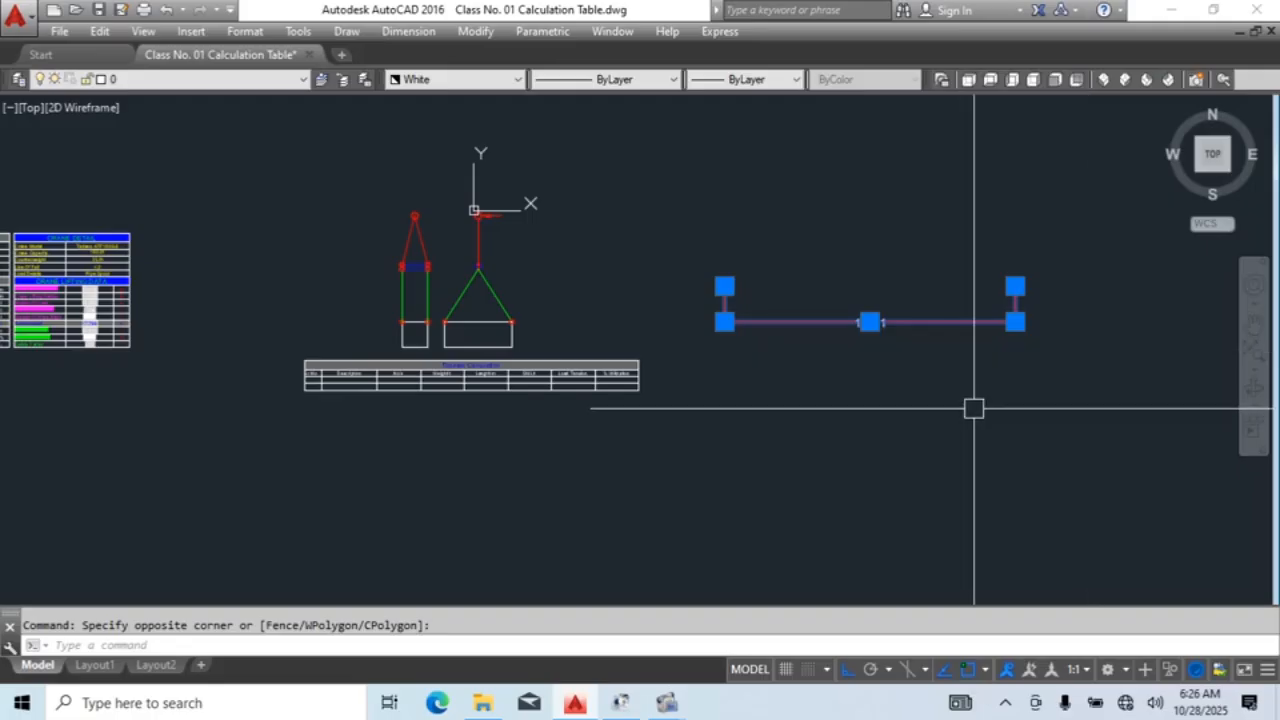
scroll(452, 357, up, 4)
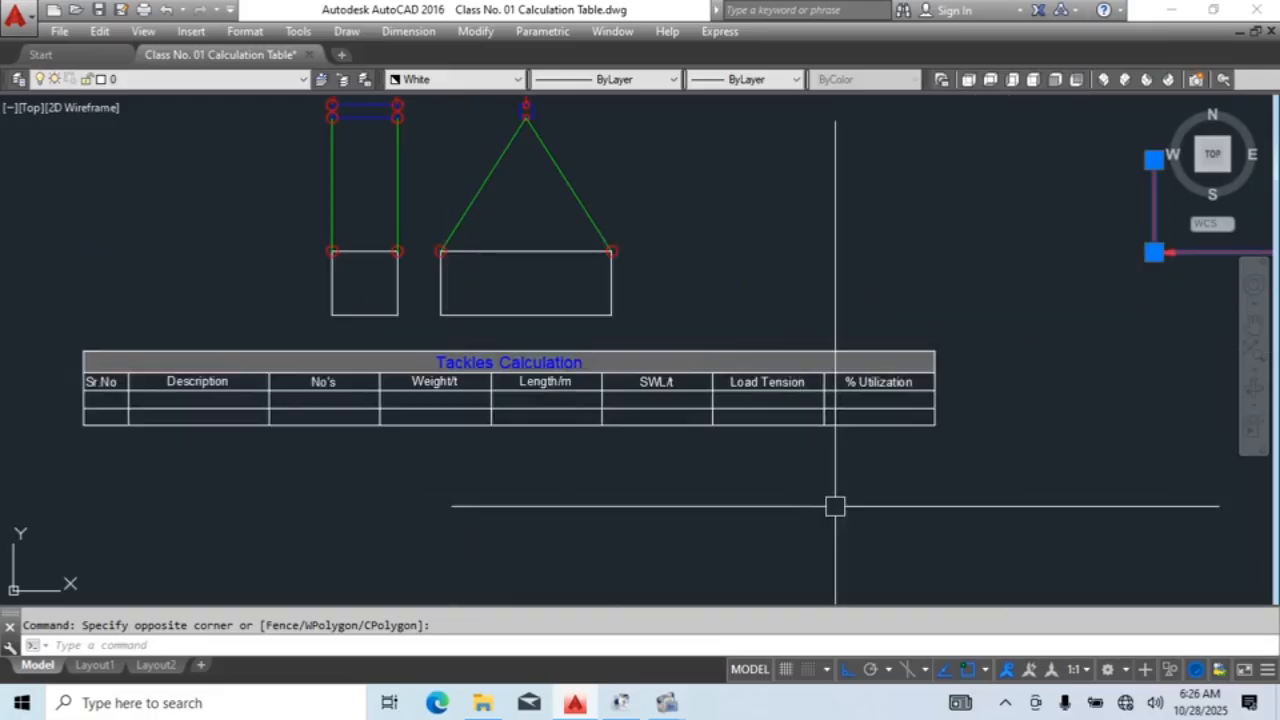
middle_drag(566, 467, 667, 459)
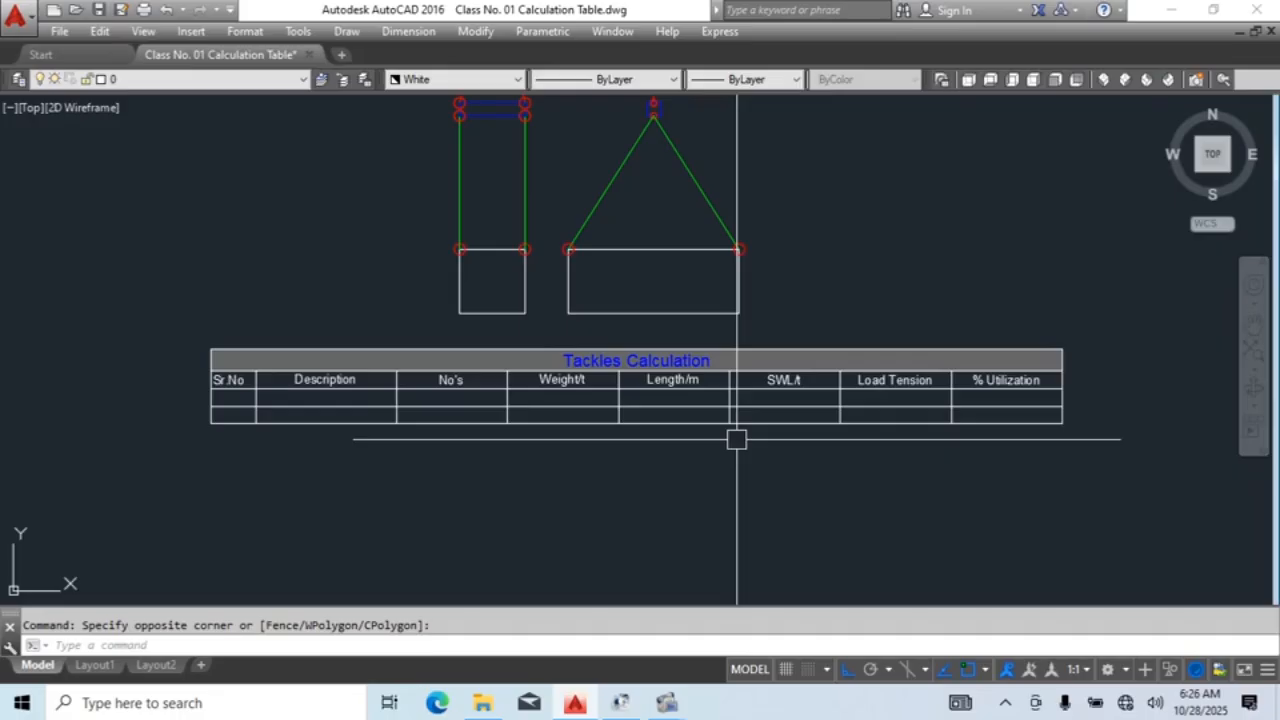
scroll(451, 306, down, 4)
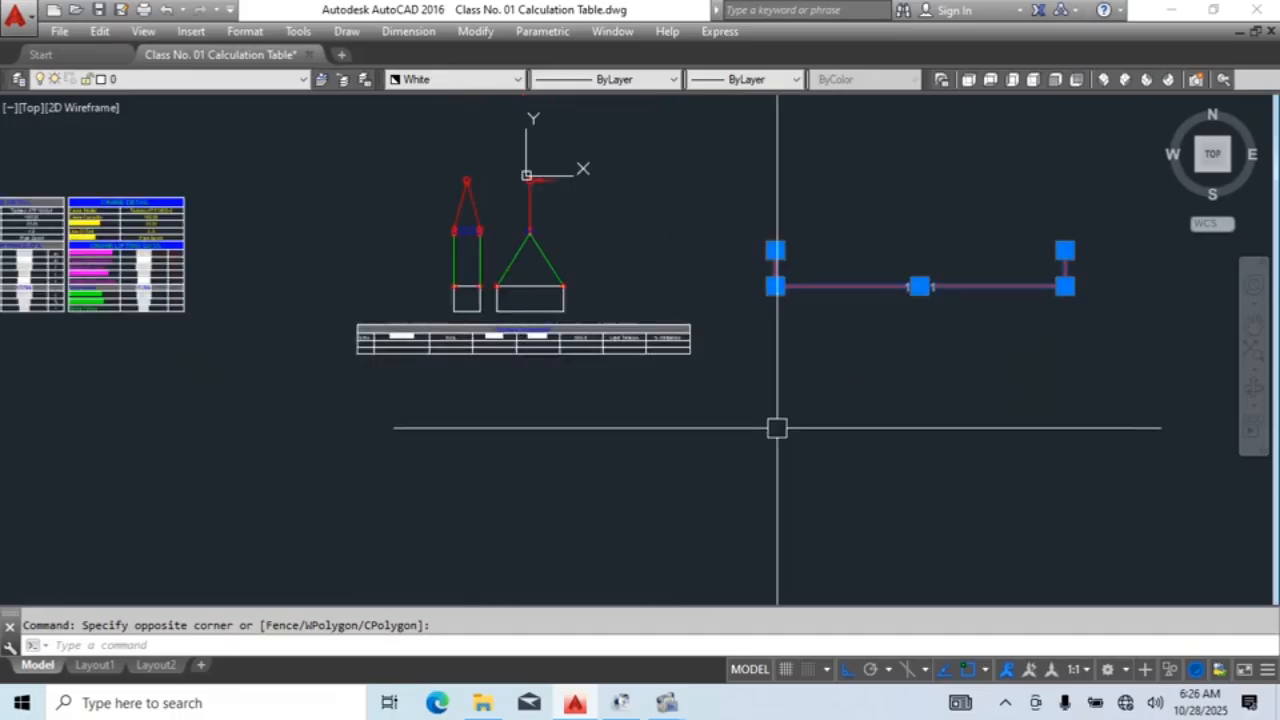
middle_drag(777, 429, 694, 489)
scroll(405, 332, up, 5)
scroll(771, 420, down, 4)
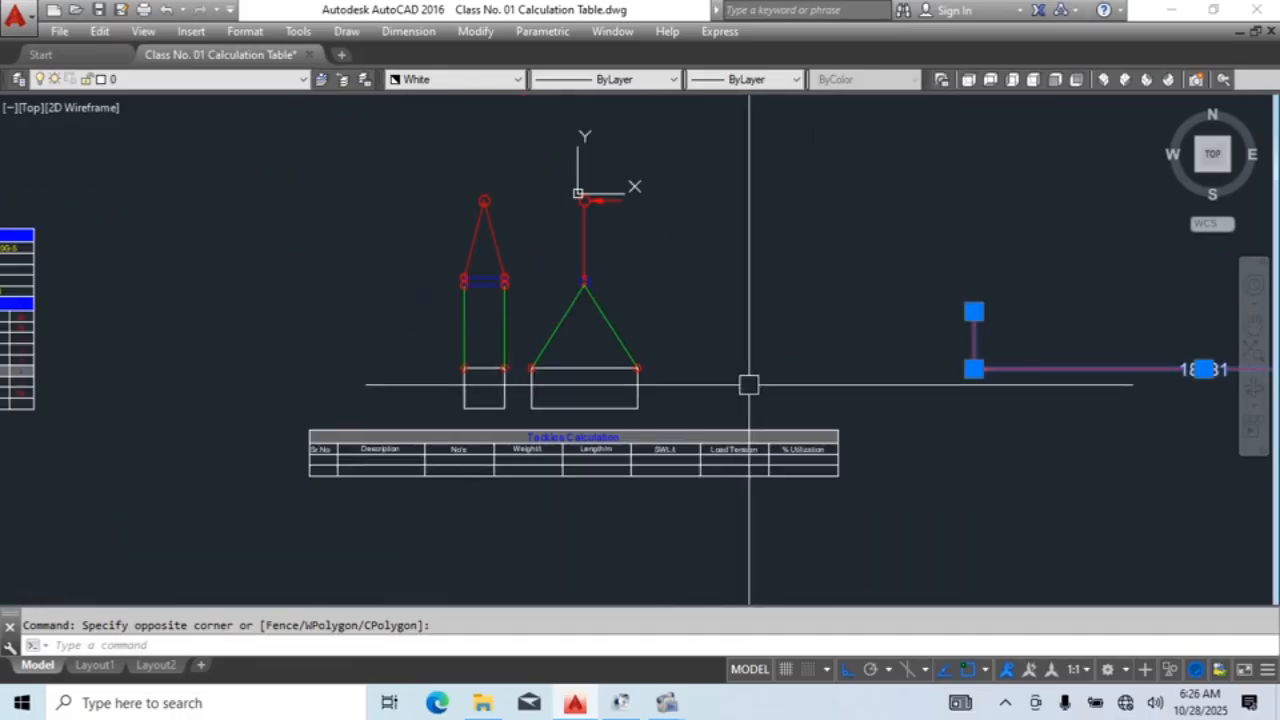
key(Escape)
Step: Try exploding the horizontal dimension, and undo the explode
click(1137, 366)
middle_drag(1083, 499, 866, 374)
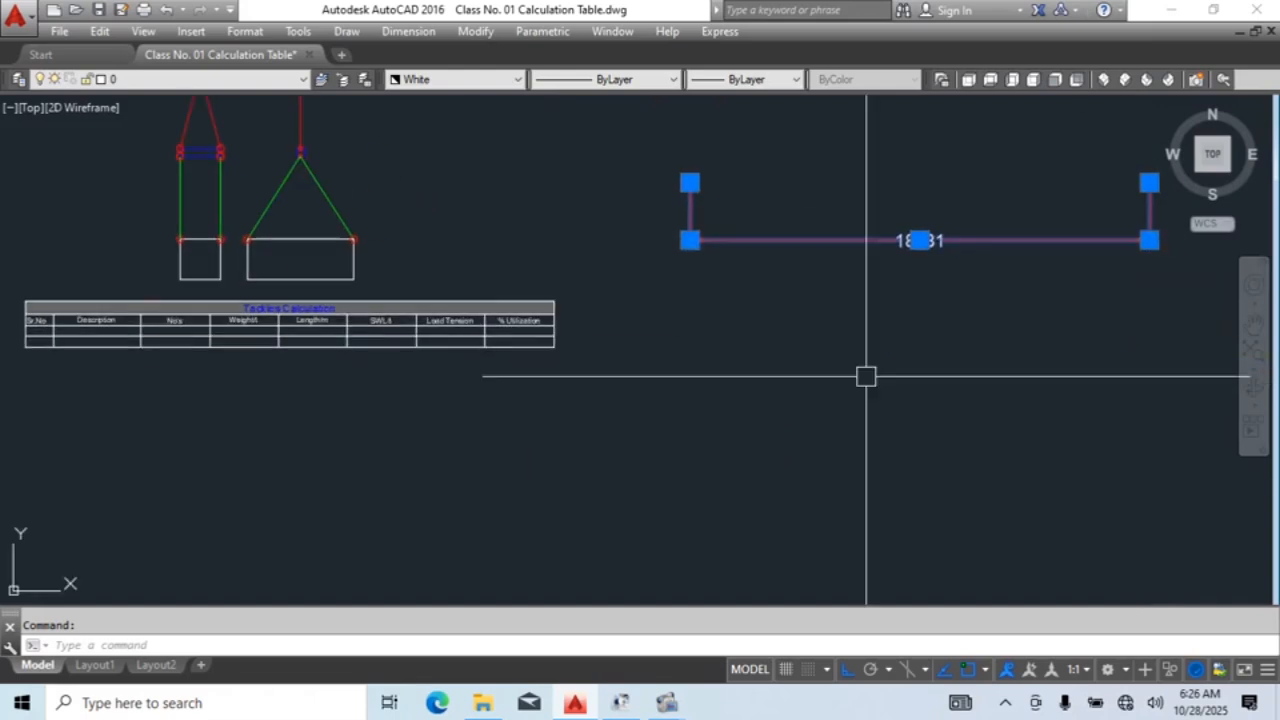
text(x)
key(Return)
key(ctrl+z)
Step: Copy the horizontal dimension straight down below the original
click(960, 241)
middle_drag(980, 290, 890, 260)
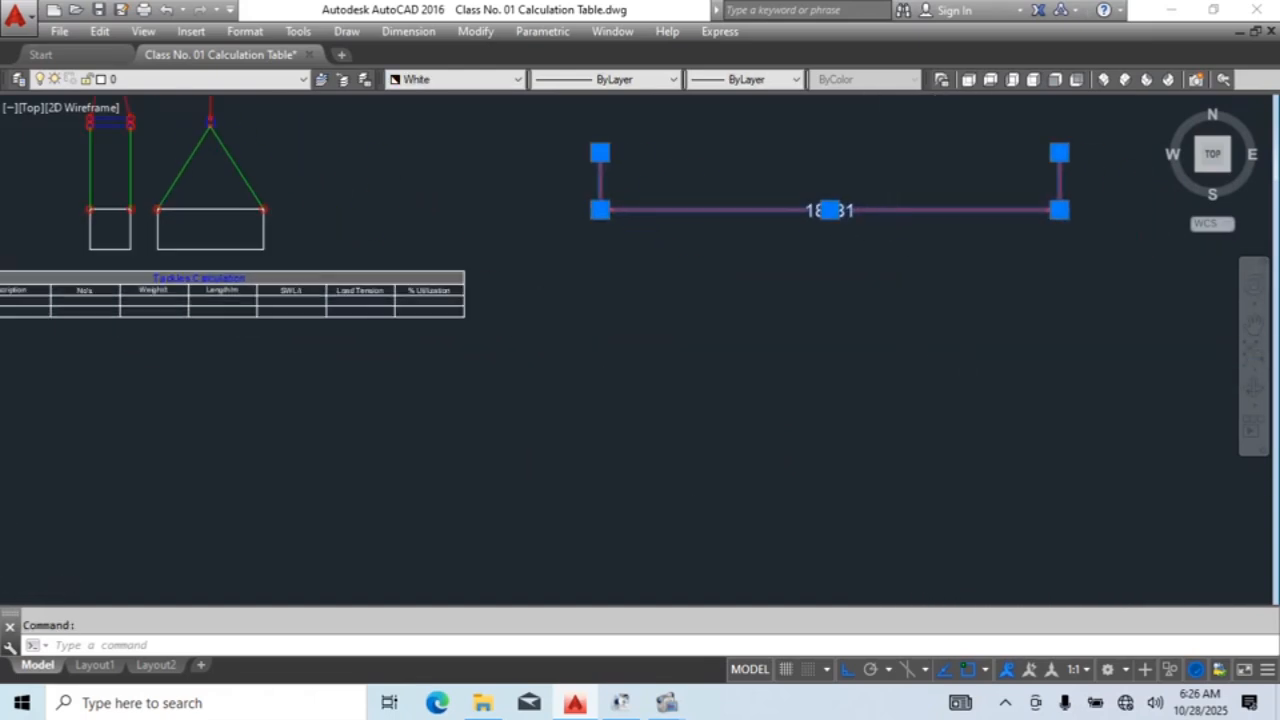
text(o)
key(Return)
click(903, 284)
click(909, 437)
key(Escape)
Step: Explode the copied dimension and move its text into the middle of the wide rectangle with Ortho mode off
click(949, 314)
click(893, 384)
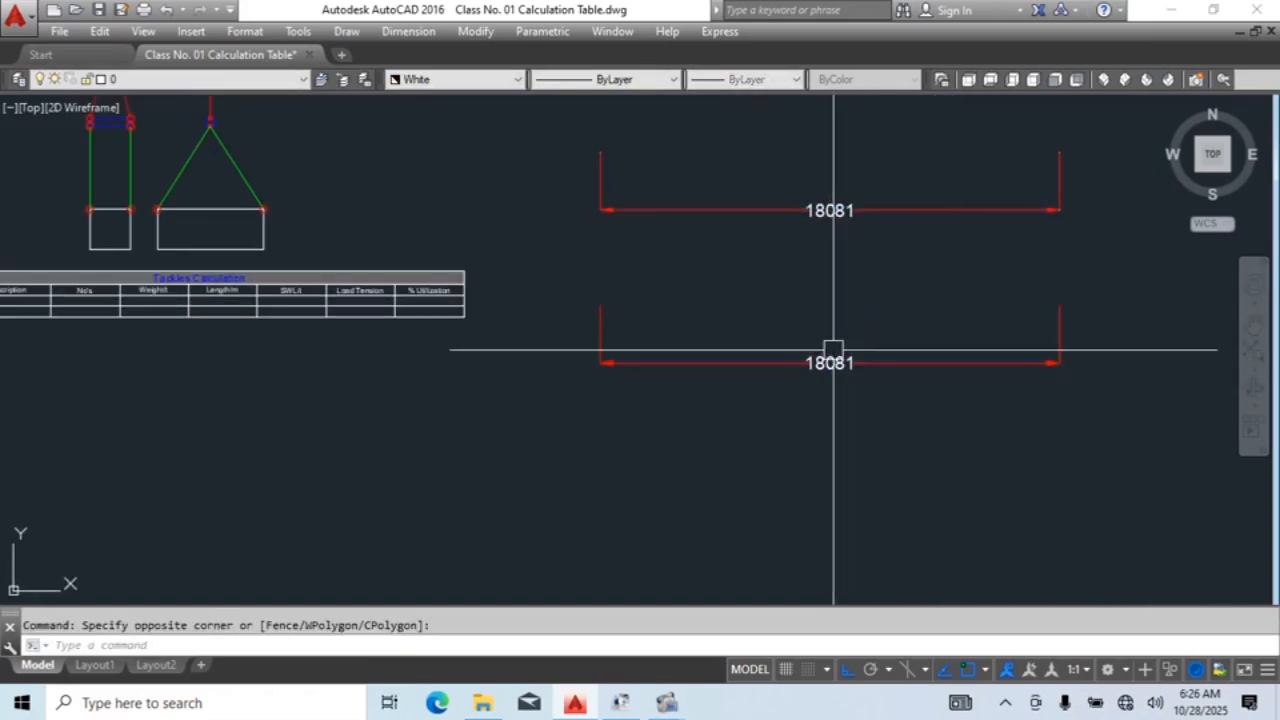
click(830, 355)
middle_drag(831, 413, 915, 409)
text(m)
key(Return)
click(948, 359)
middle_drag(583, 440, 793, 553)
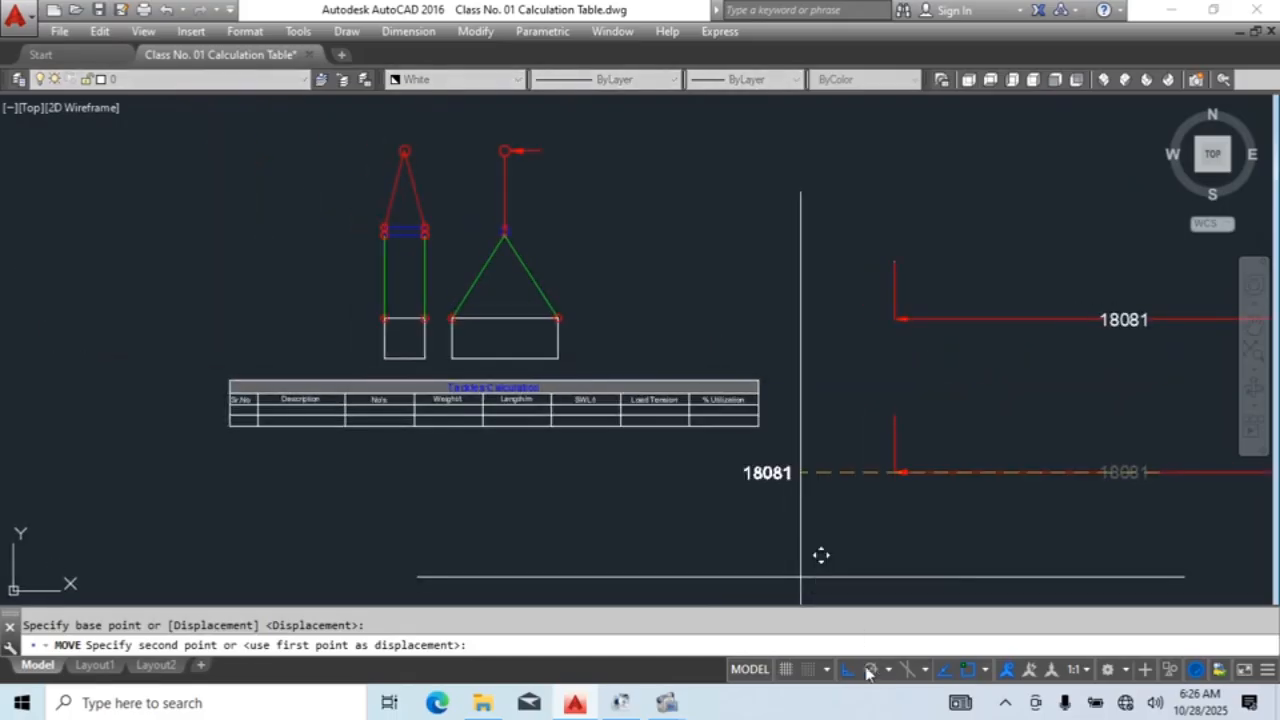
click(851, 669)
scroll(495, 337, up, 6)
click(685, 339)
key(Escape)
Step: Change the text inside the wide rectangle to "7.5t"
double_click(589, 348)
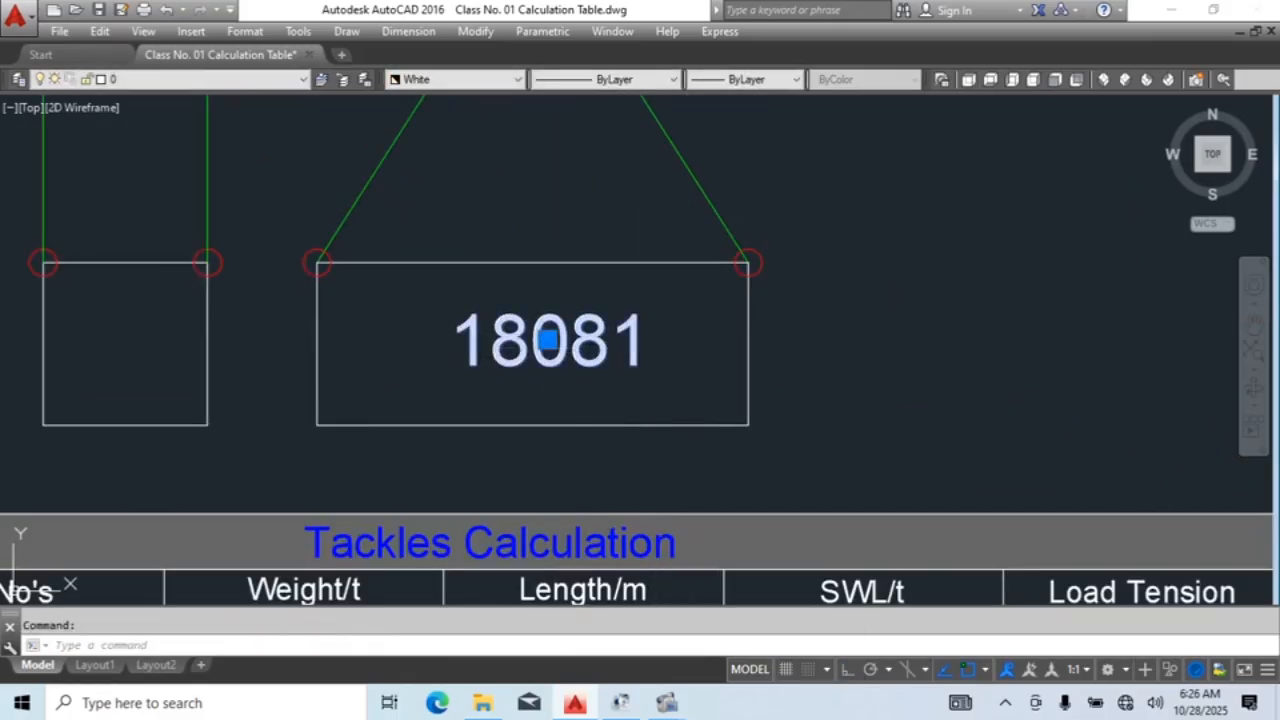
drag(455, 346, 610, 342)
text(7.5t)
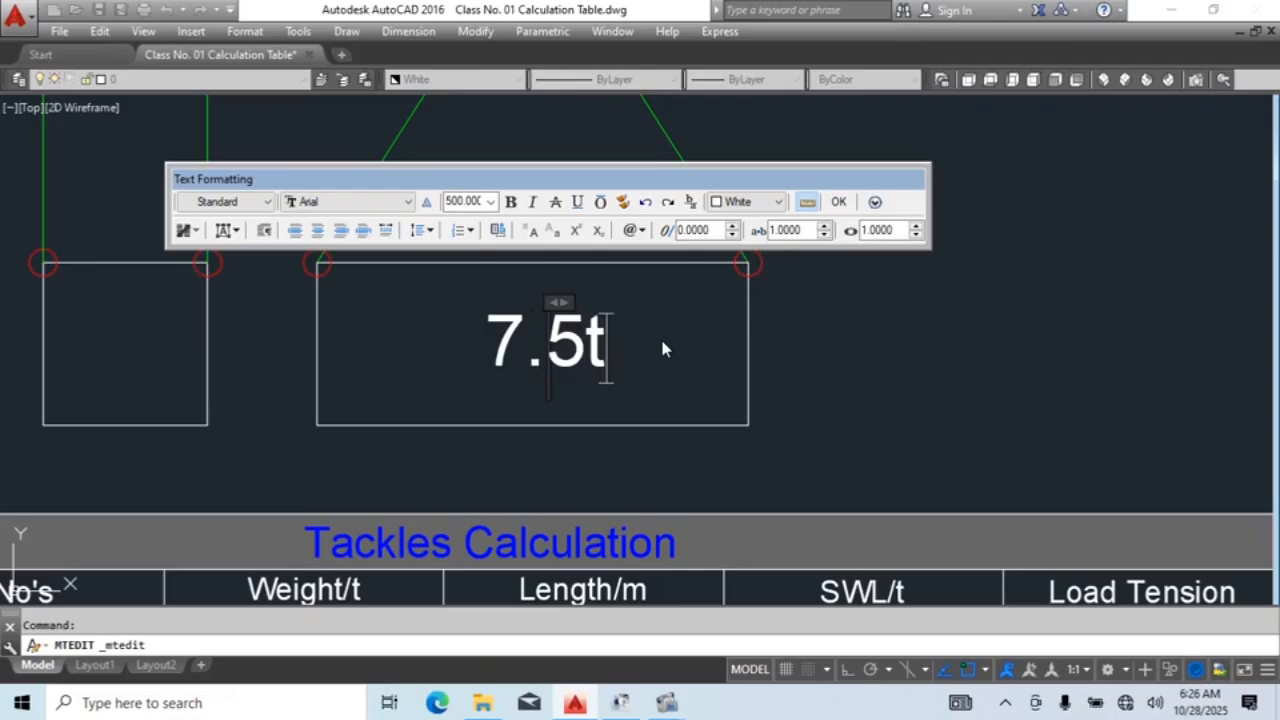
click(663, 349)
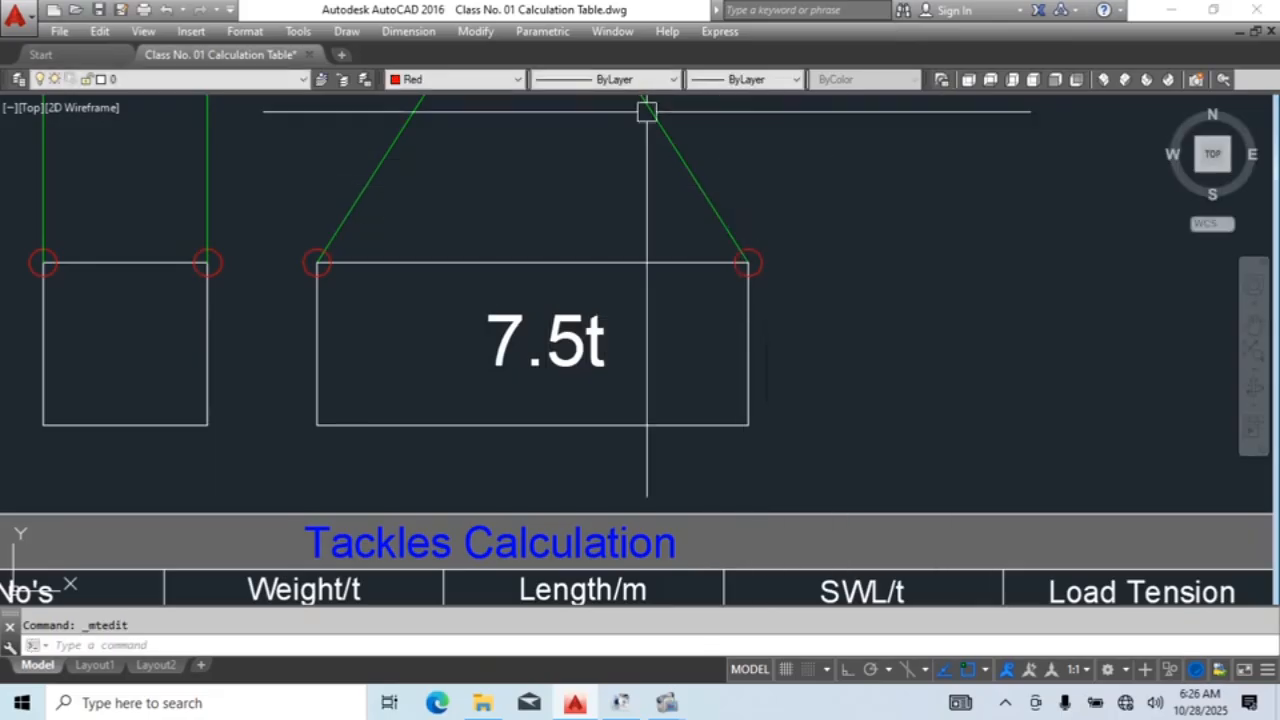
Step: Erase the leftover lines and arrowheads of the exploded dimension copy, keeping the original dimension above it
scroll(532, 236, down, 6)
middle_drag(740, 345, 506, 337)
key(Escape)
click(947, 431)
click(752, 228)
key(Escape)
click(982, 322)
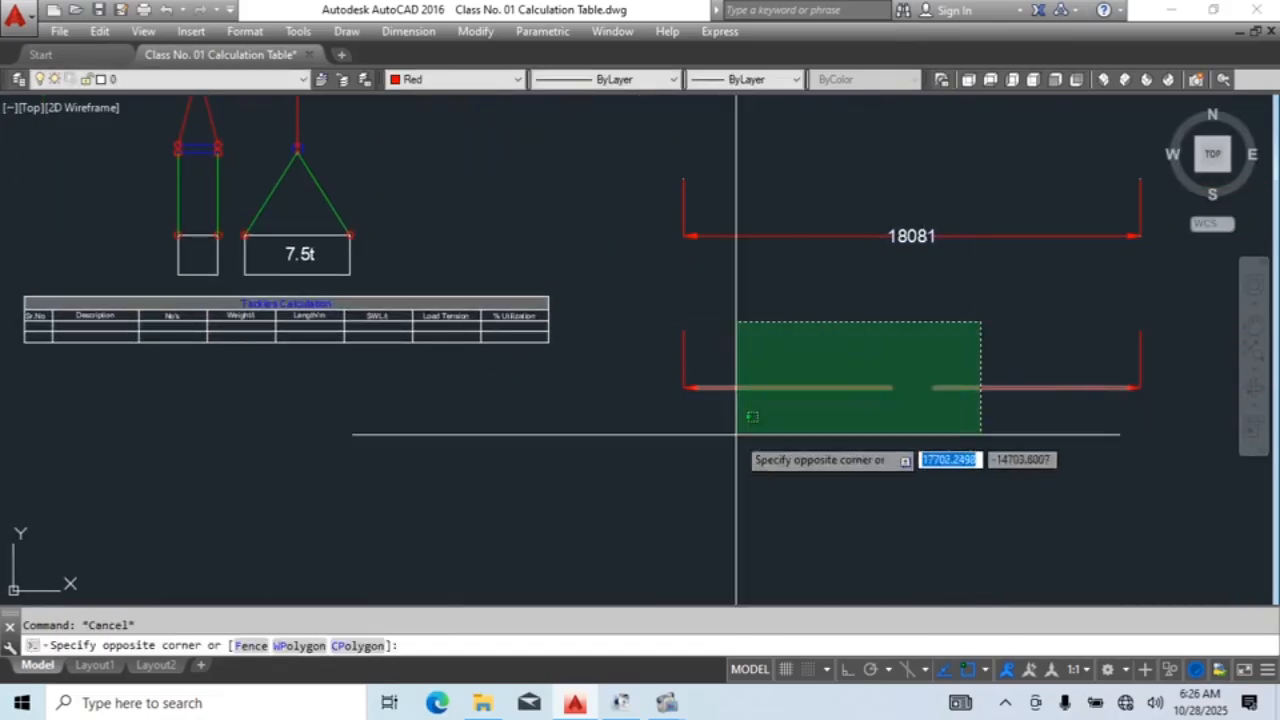
click(736, 436)
text(e)
click(598, 297)
click(705, 372)
click(726, 402)
click(656, 350)
text(e)
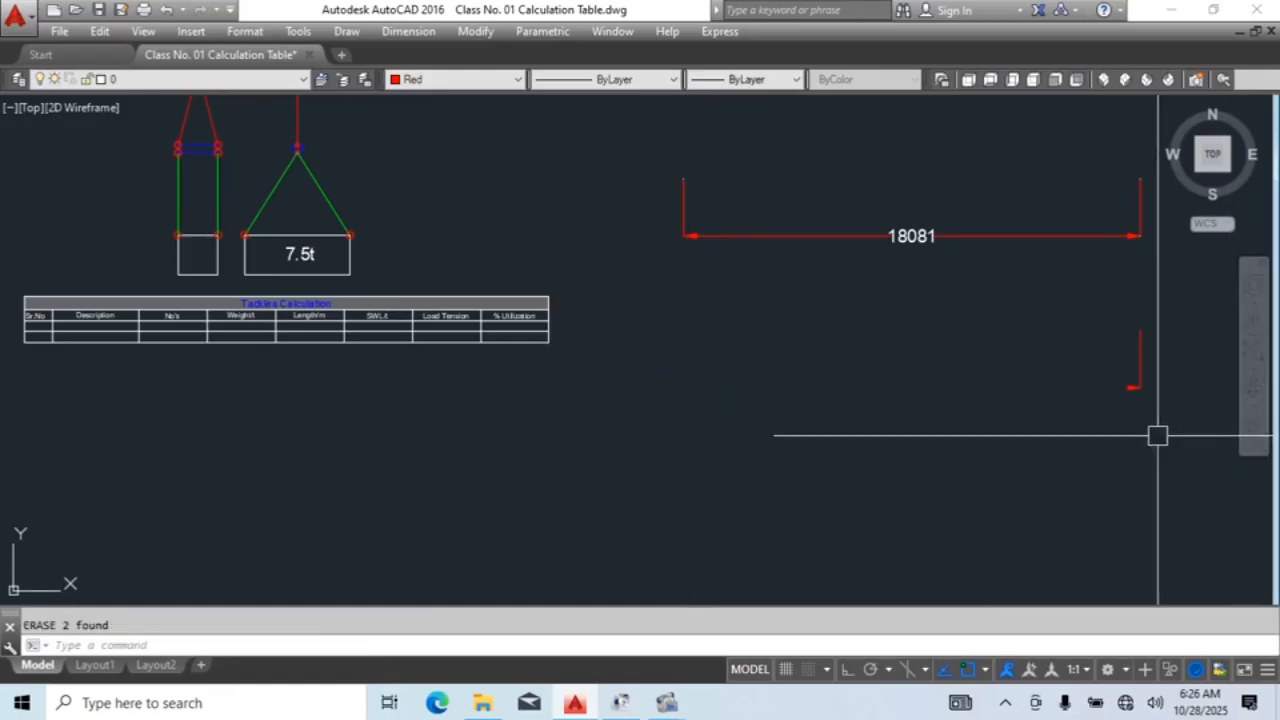
click(1157, 435)
click(1098, 345)
text(e)
Step: Copy the "7.5t" text to the tail of the leader pointing at the top circle
middle_drag(382, 144, 576, 408)
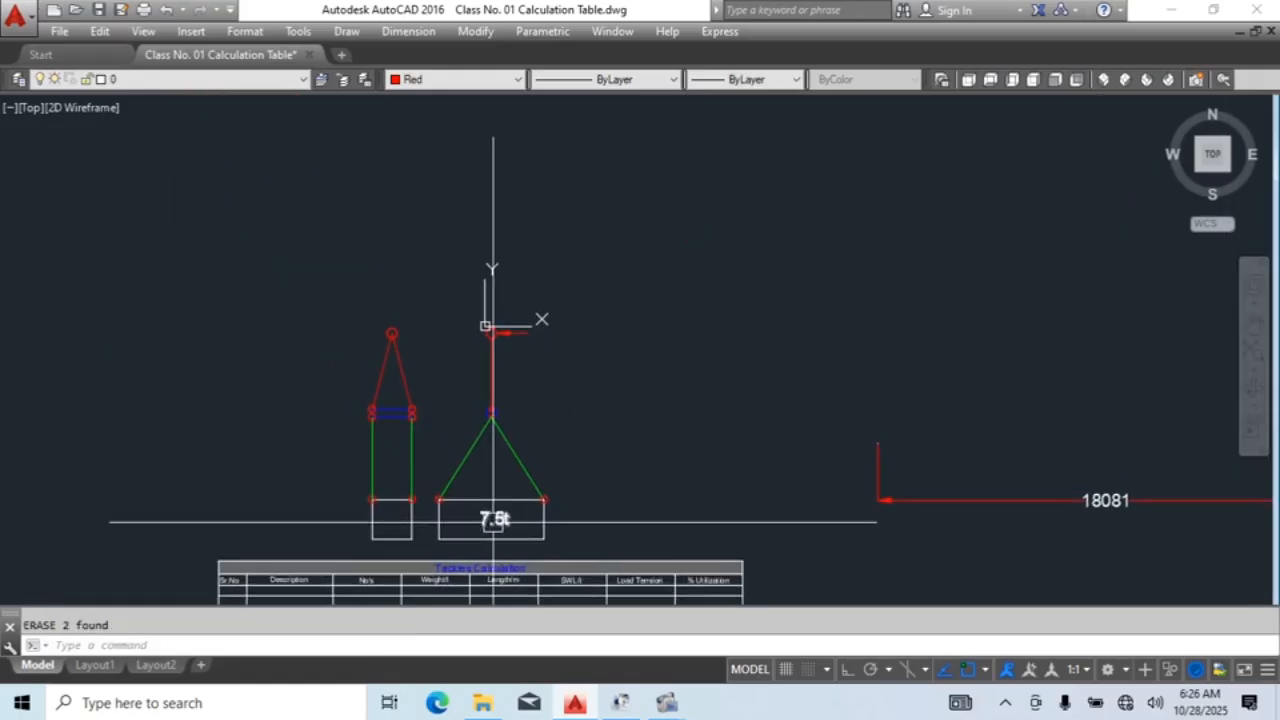
click(495, 519)
text(co)
click(495, 519)
scroll(567, 339, up, 5)
click(514, 298)
key(Escape)
Step: Change the copied text beside the top circle's leader to "Hook Block"
double_click(485, 297)
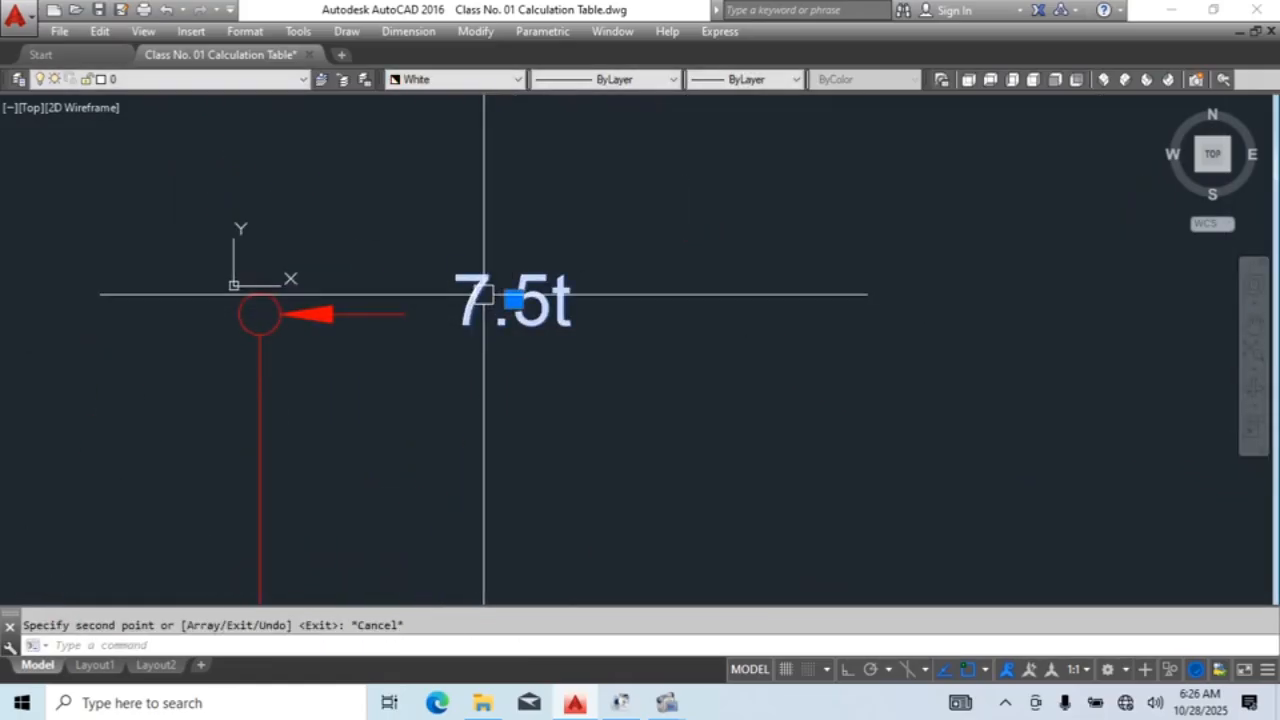
double_click(490, 316)
text(Hook)
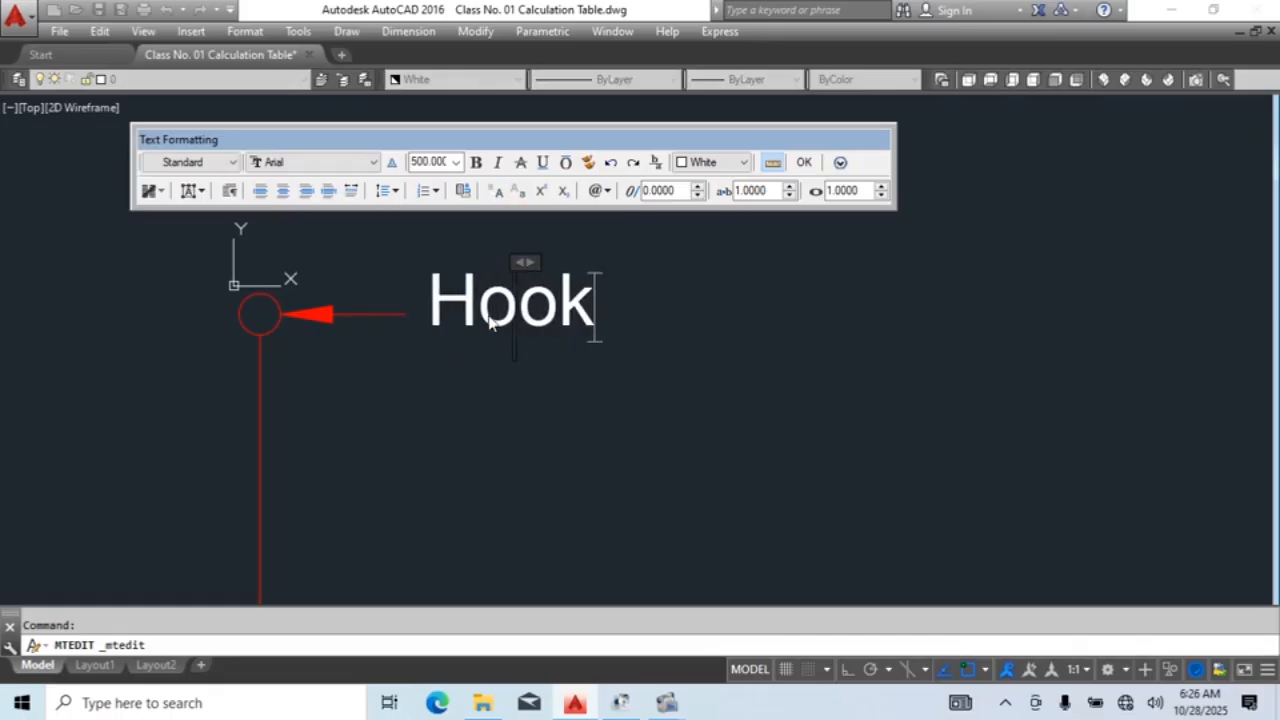
text( Block)
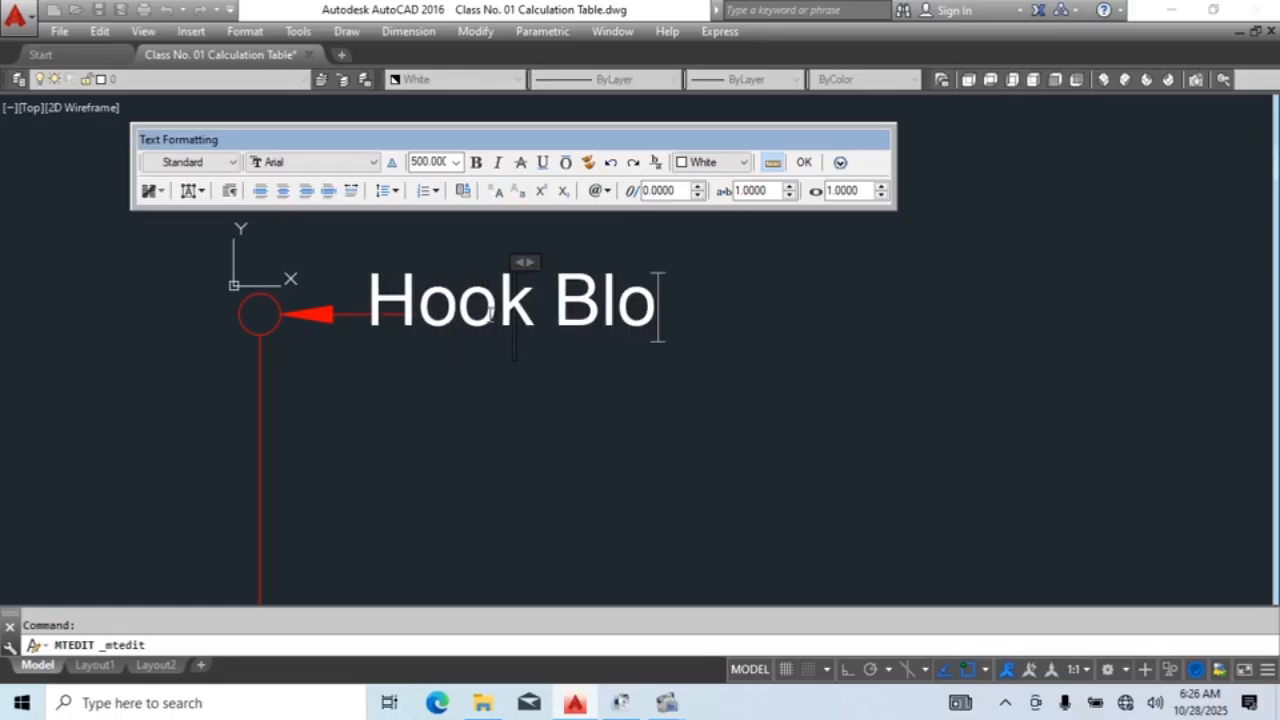
click(631, 355)
click(563, 312)
double_click(533, 297)
key(ctrl+a)
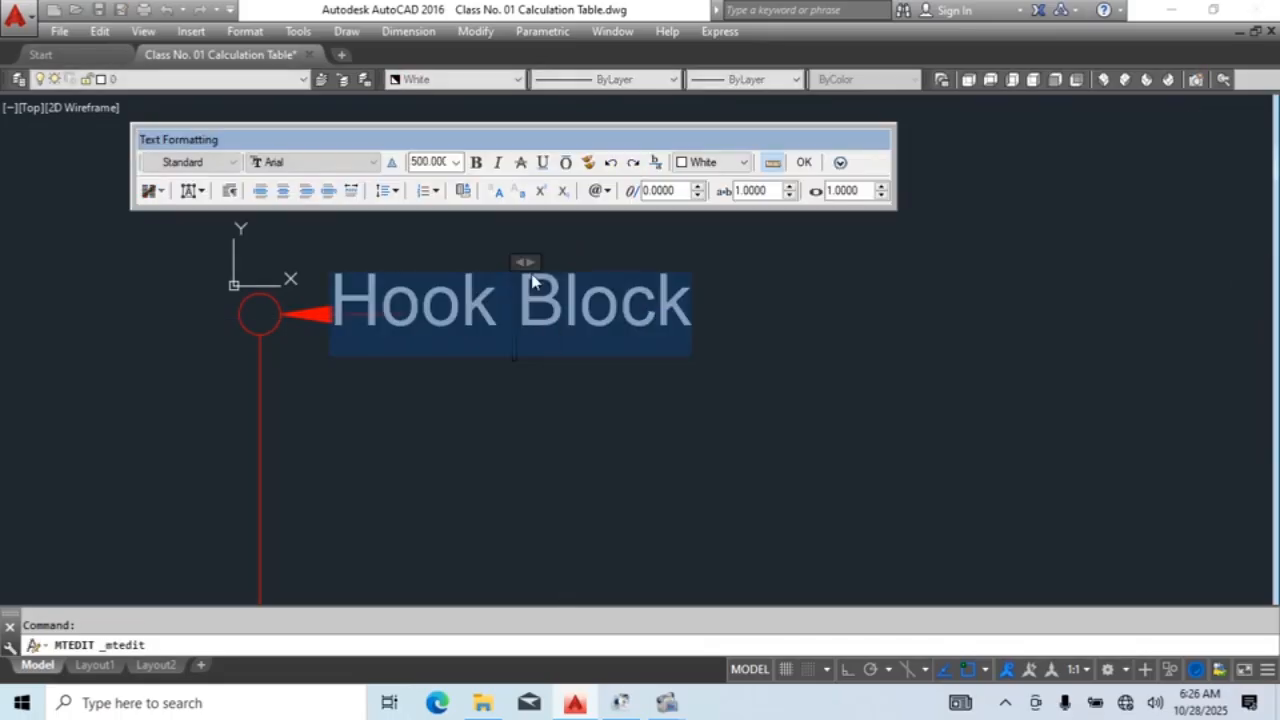
click(495, 236)
Step: Set the "Hook Block" label's text height to 250
key(ctrl+1)
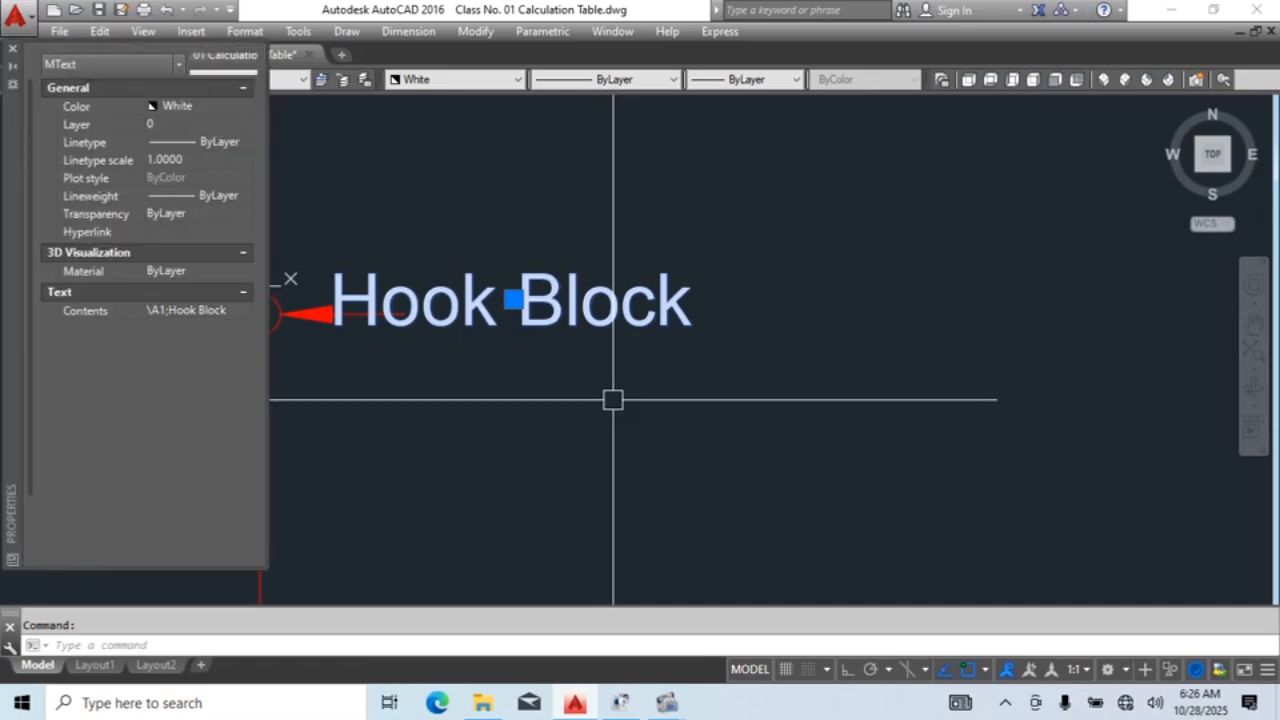
text(2)
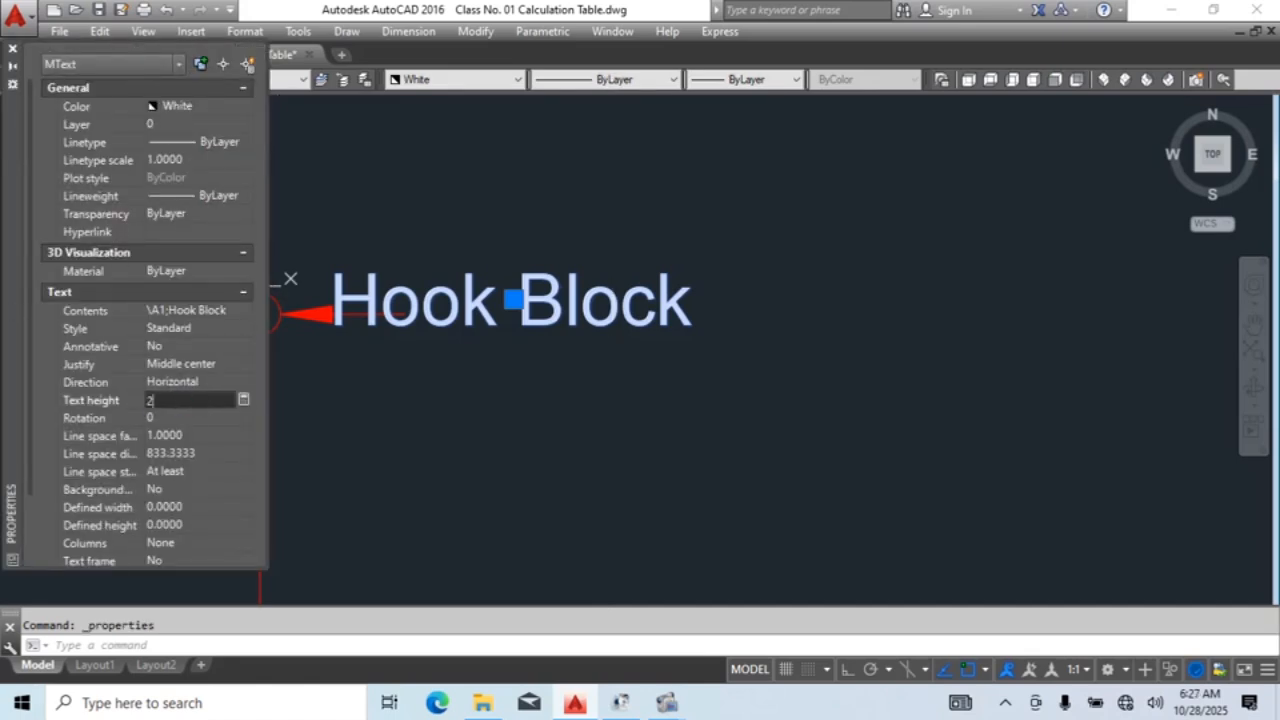
text(50)
key(Return)
click(482, 444)
click(434, 426)
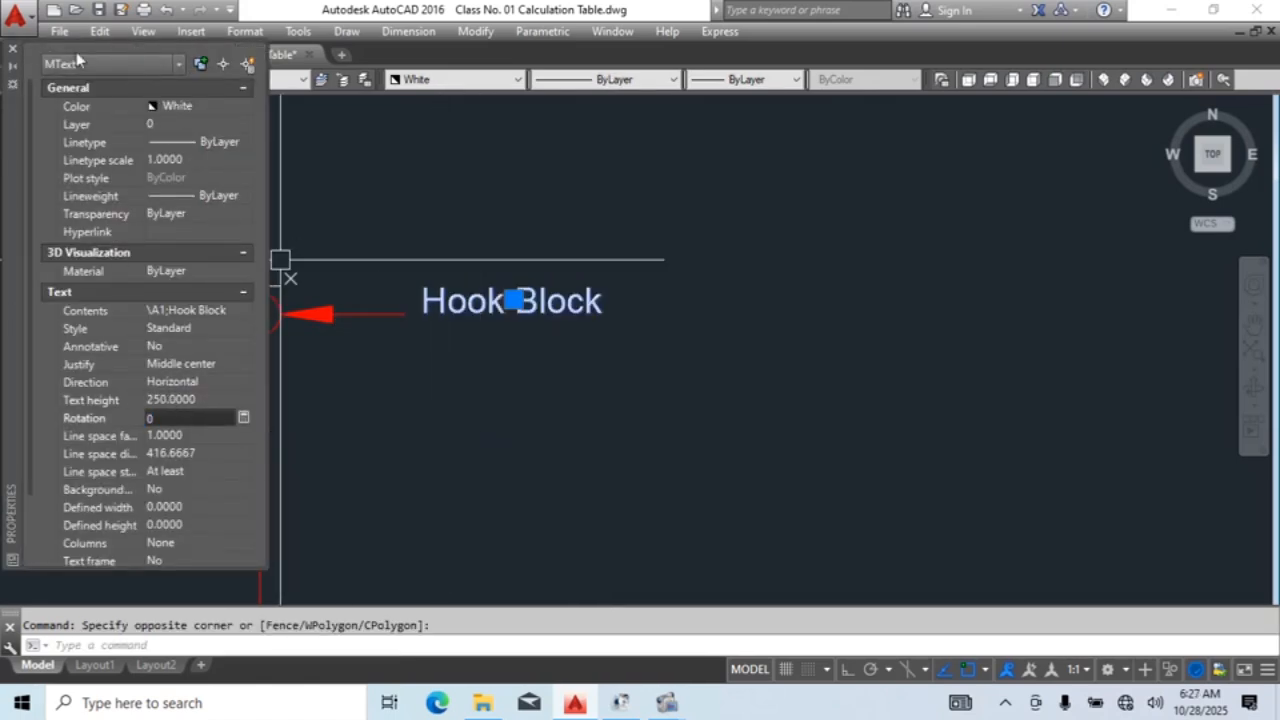
click(14, 50)
Step: Move the "Hook Block" label so it lines up with the tail of its leader
middle_drag(508, 396, 598, 318)
text(m)
key(space)
click(647, 296)
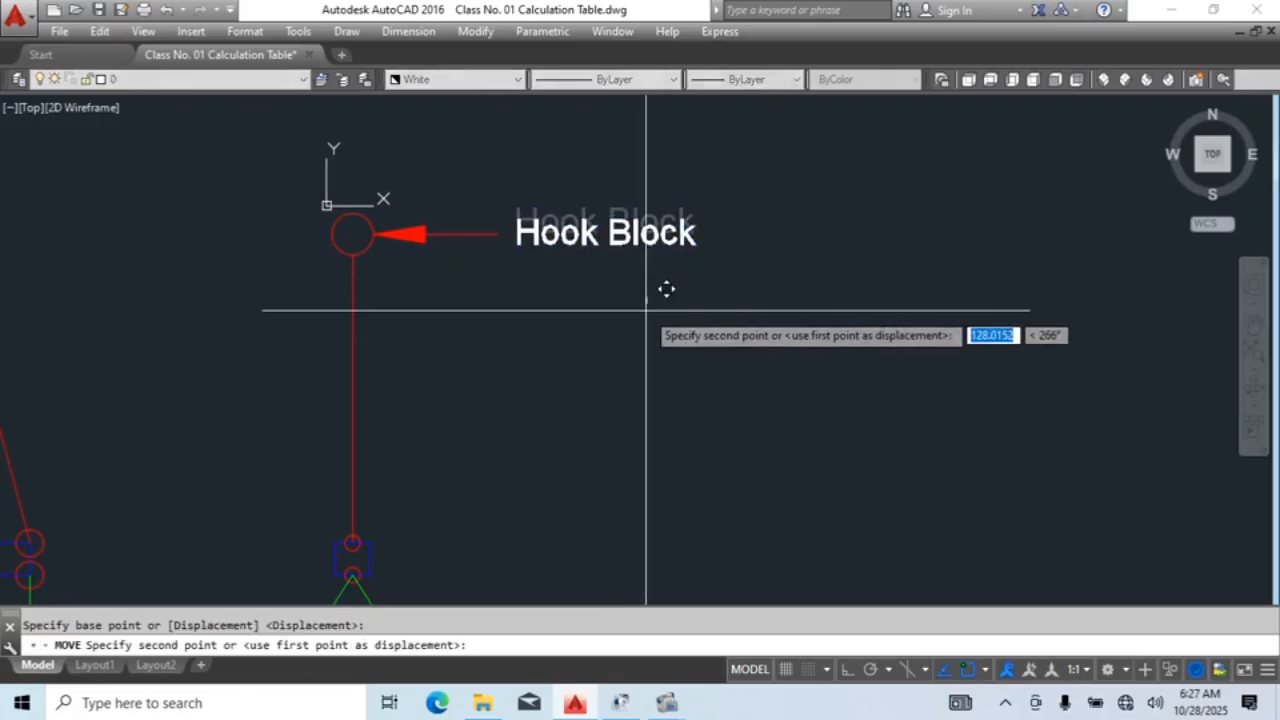
click(643, 306)
click(642, 292)
Step: Copy the "Hook Block" label and its leader down so the arrow points at the single vertical red sling
click(557, 238)
click(580, 289)
click(476, 222)
middle_drag(698, 431, 691, 315)
text(co)
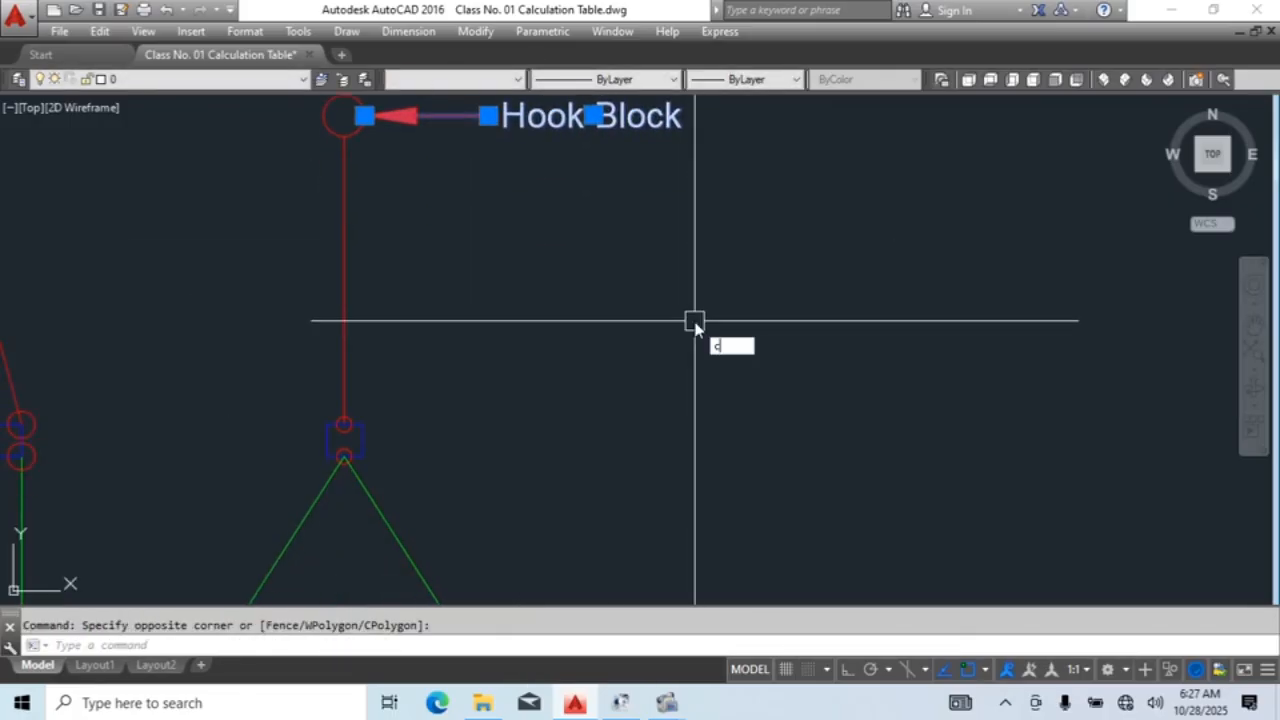
click(775, 269)
click(770, 386)
key(Escape)
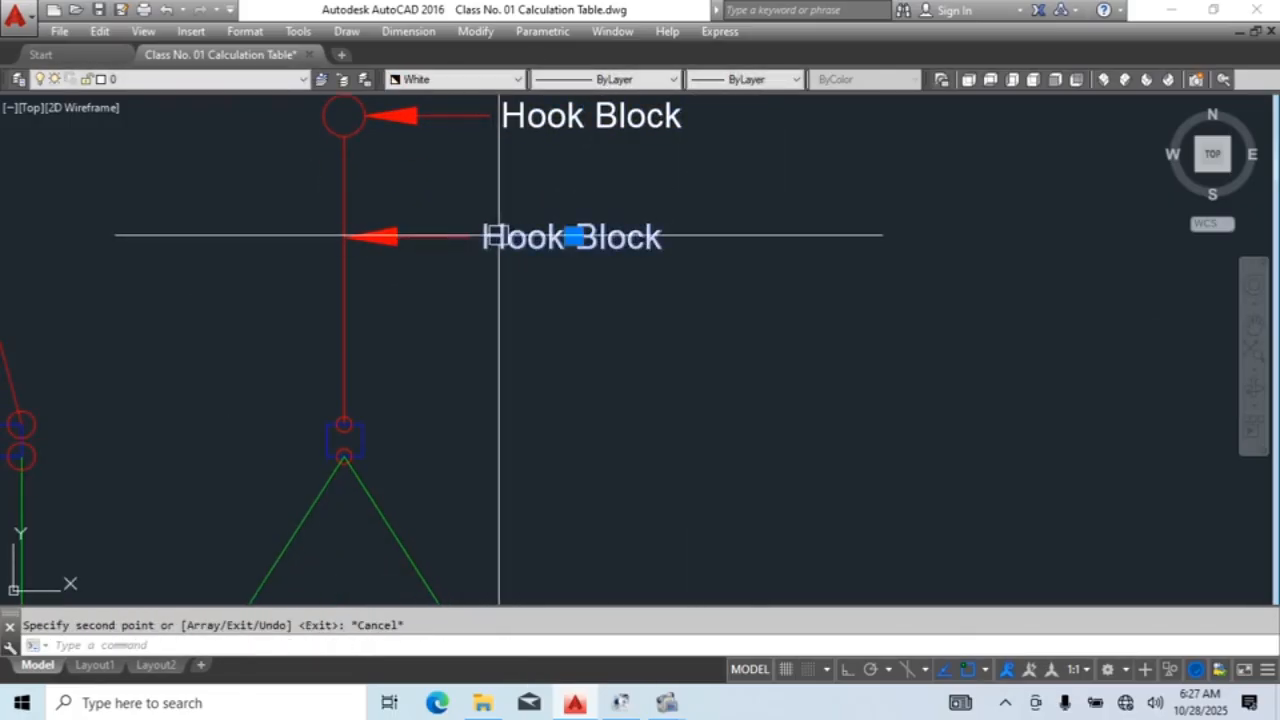
Step: Change the copied text beside the single vertical red sling's leader to "Slings 3m x ?"
double_click(507, 240)
click(663, 236)
double_click(658, 238)
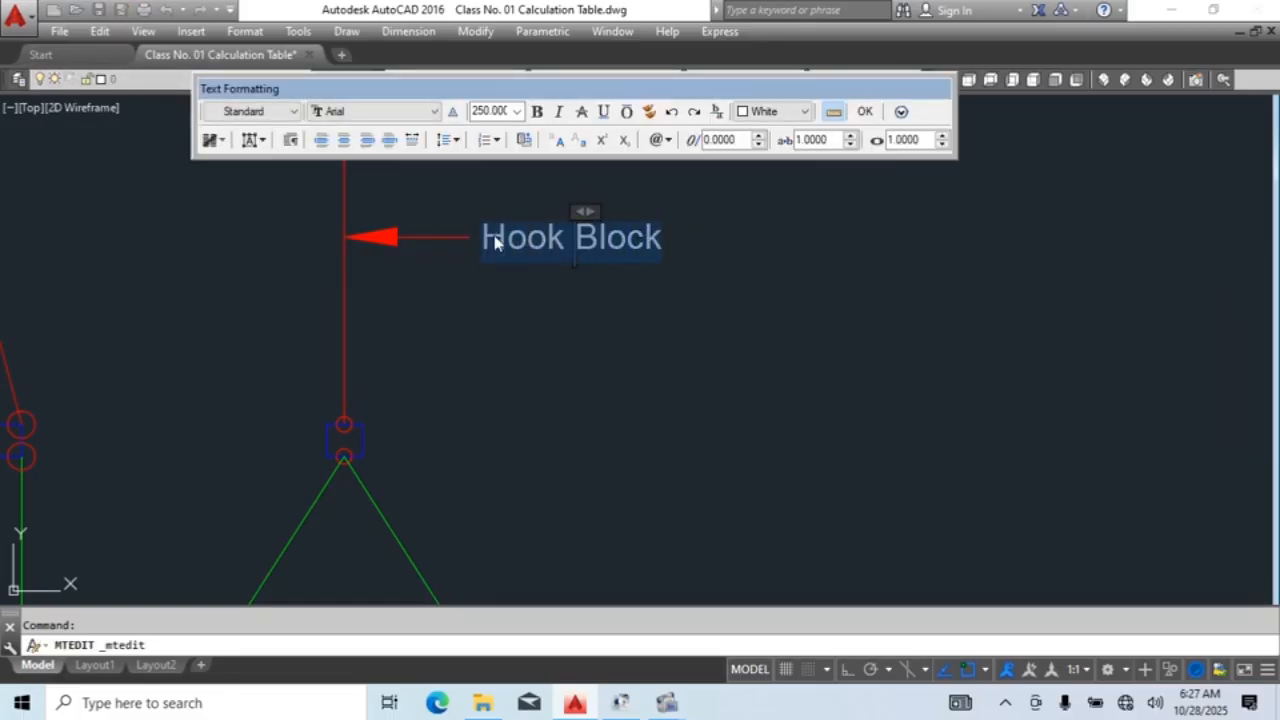
text(Sling)
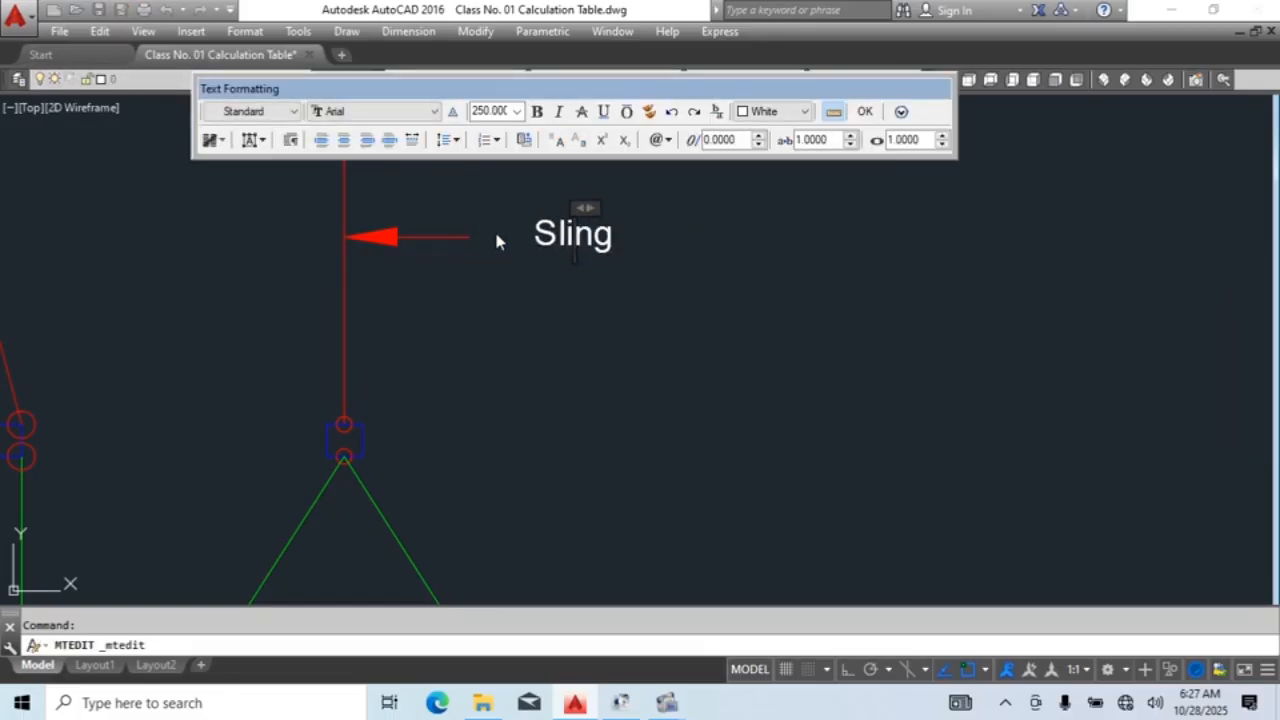
text(s 3)
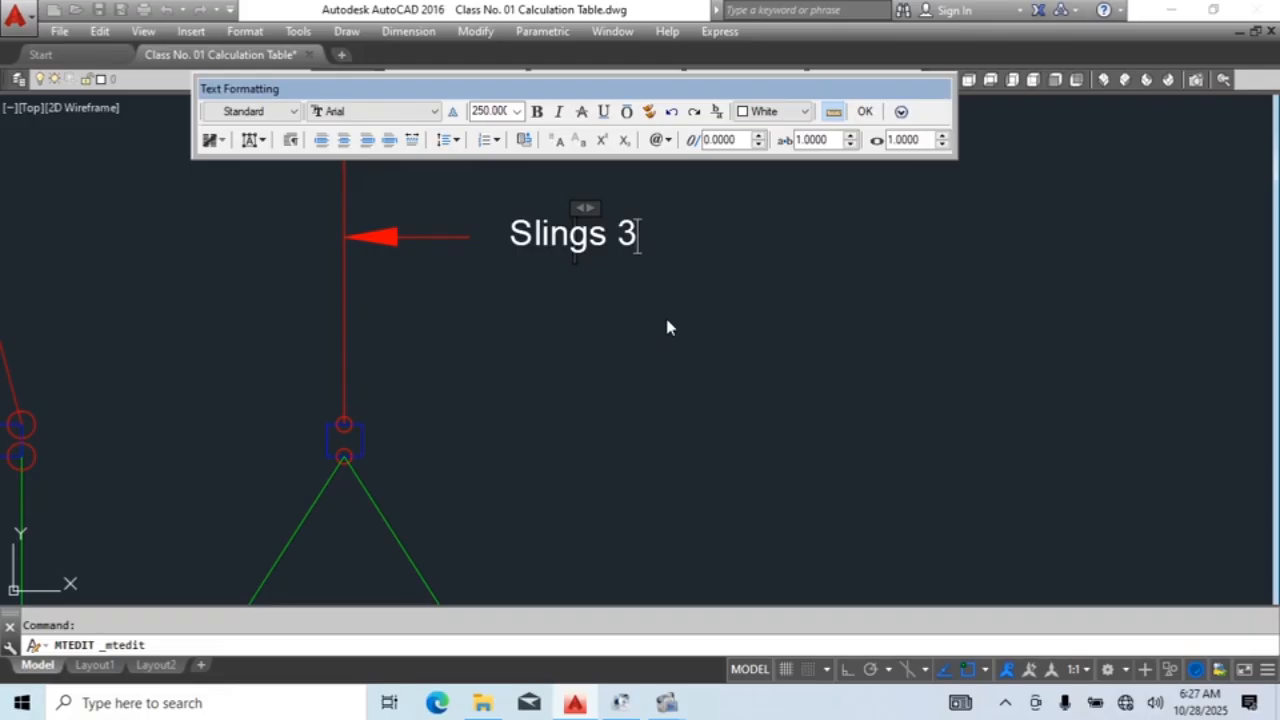
text(m x)
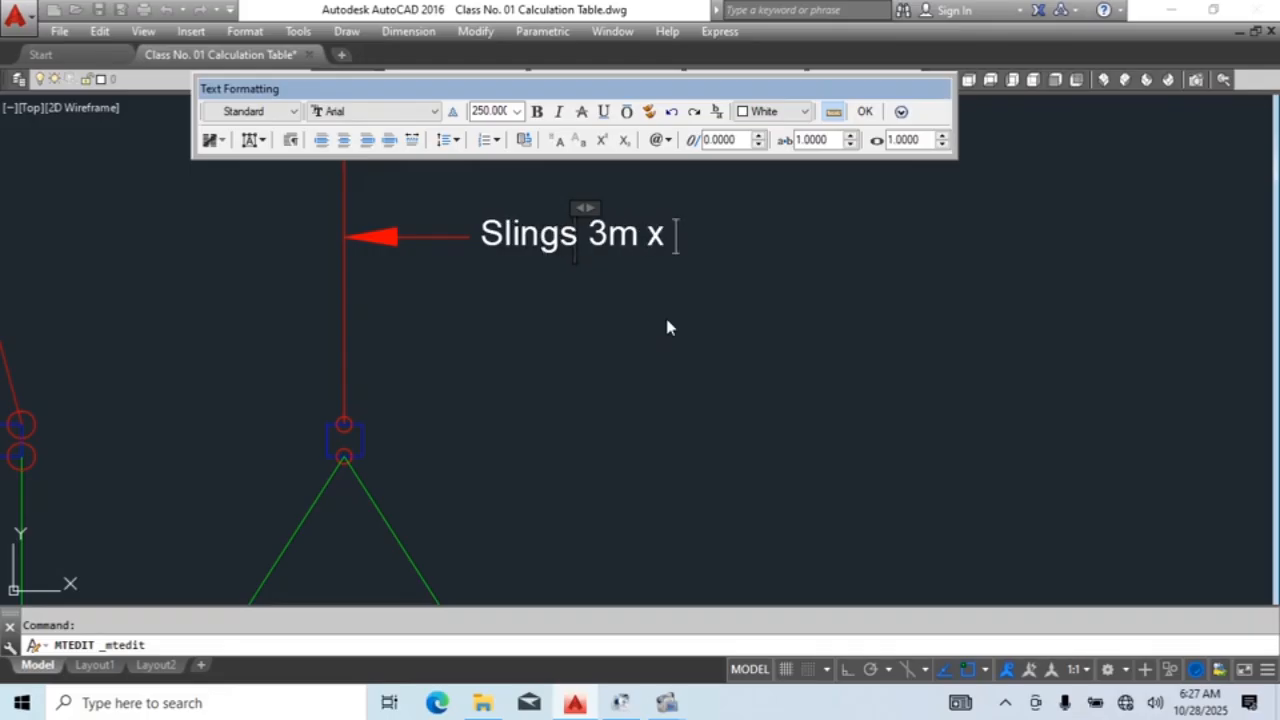
text( ?)
click(706, 314)
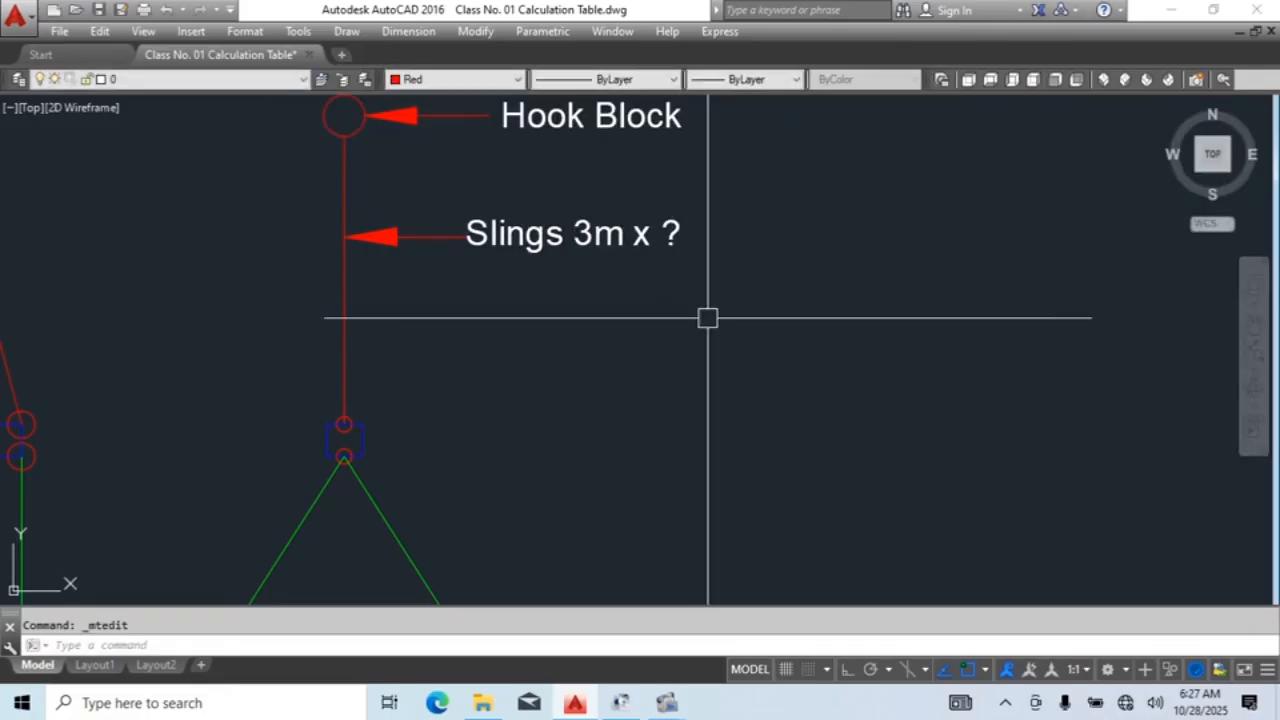
Step: Copy the "Slings 3m x ?" label and its leader down beside the small circles at the sling's lower end
scroll(661, 317, down, 2)
click(566, 264)
middle_drag(671, 346, 653, 308)
text(co)
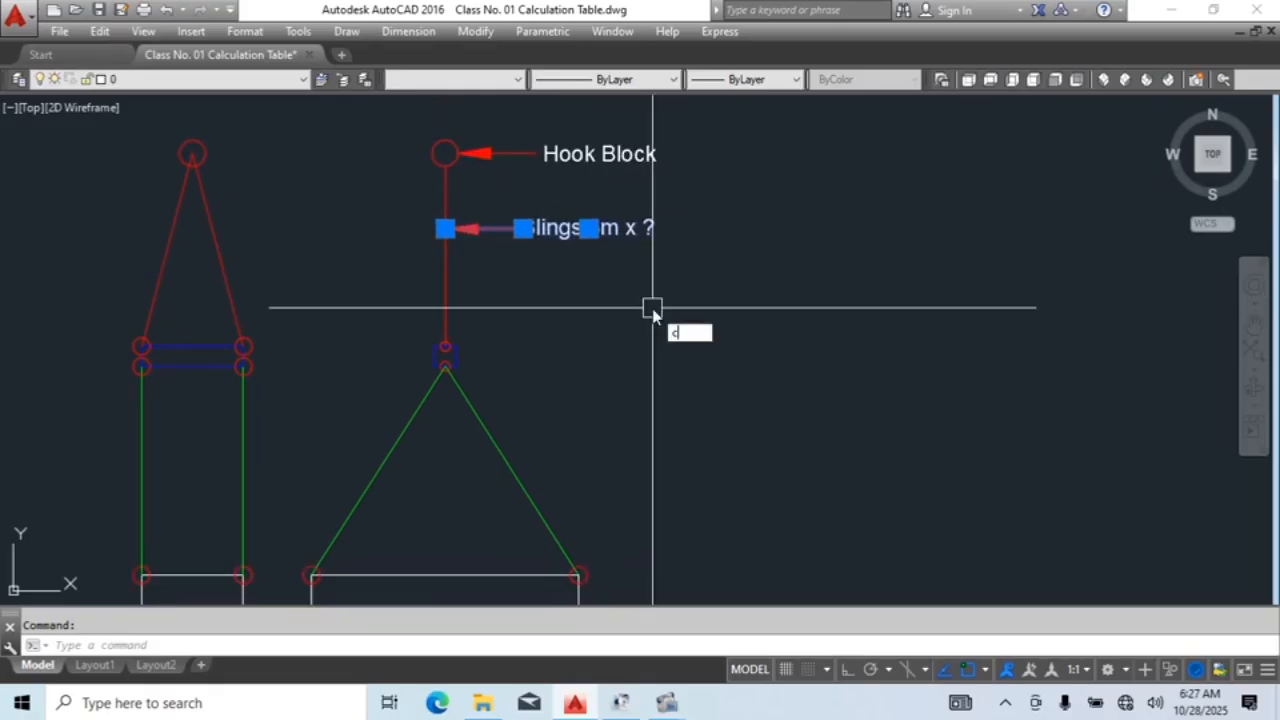
key(space)
click(715, 291)
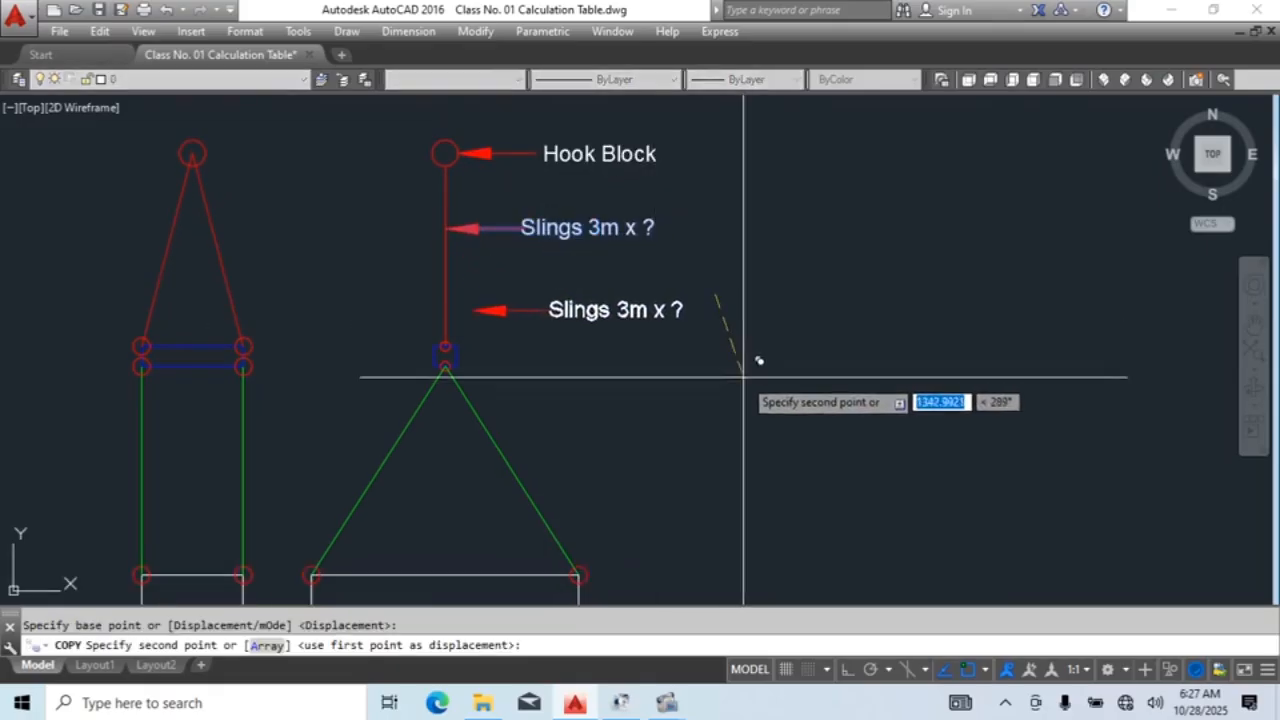
click(813, 375)
key(Escape)
key(Escape)
Step: Change the text of the lowest copied label to "Bow Shackles"
scroll(641, 327, up, 2)
scroll(642, 326, up, 2)
double_click(749, 289)
drag(587, 288, 878, 300)
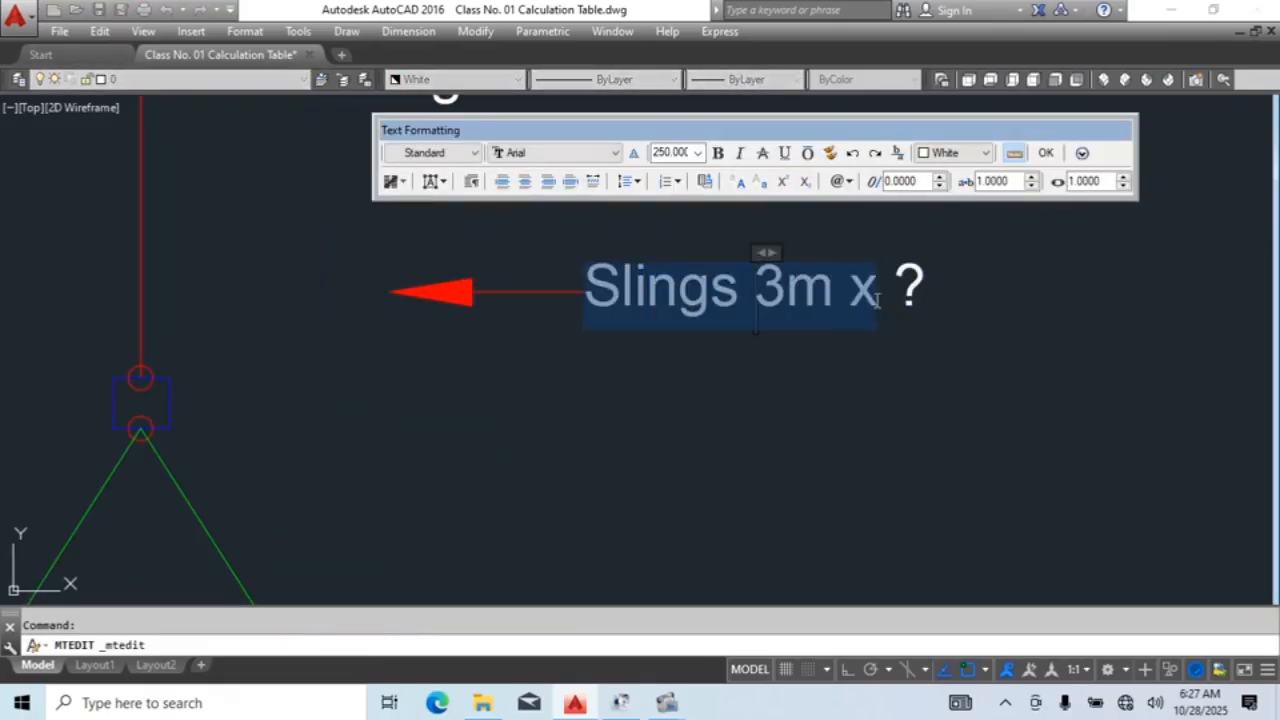
text(Bow)
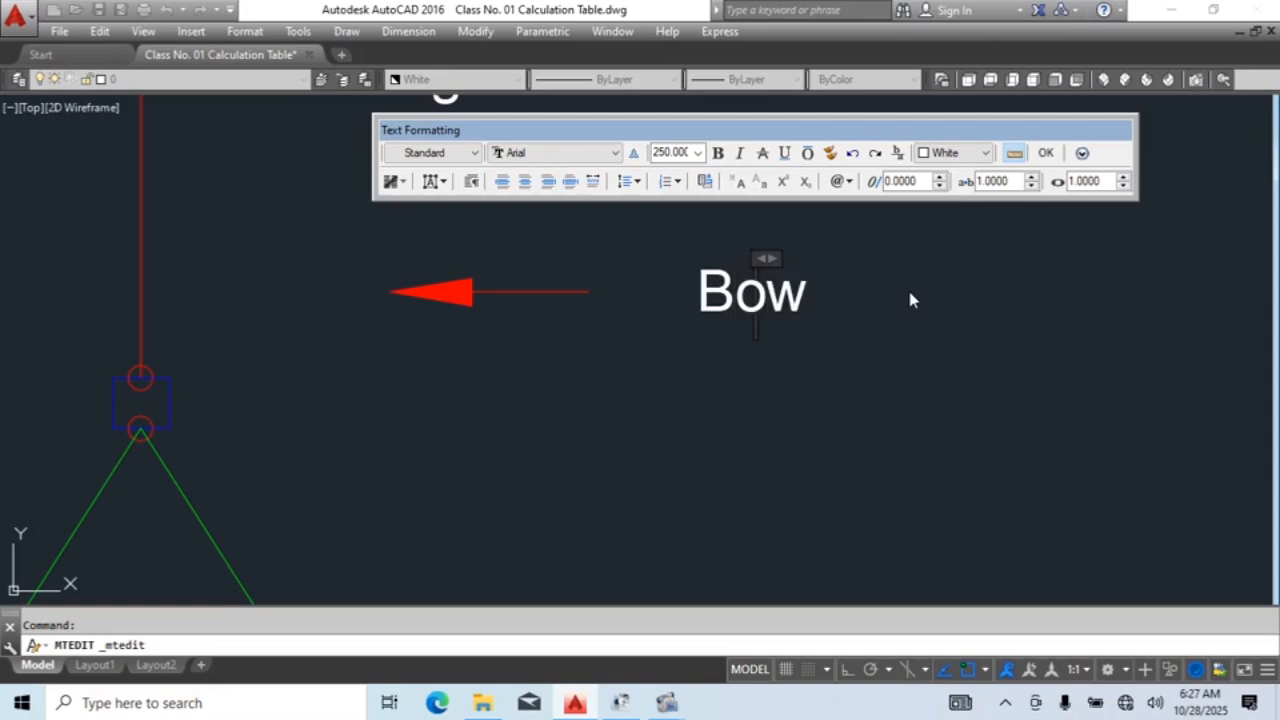
text( Shackle)
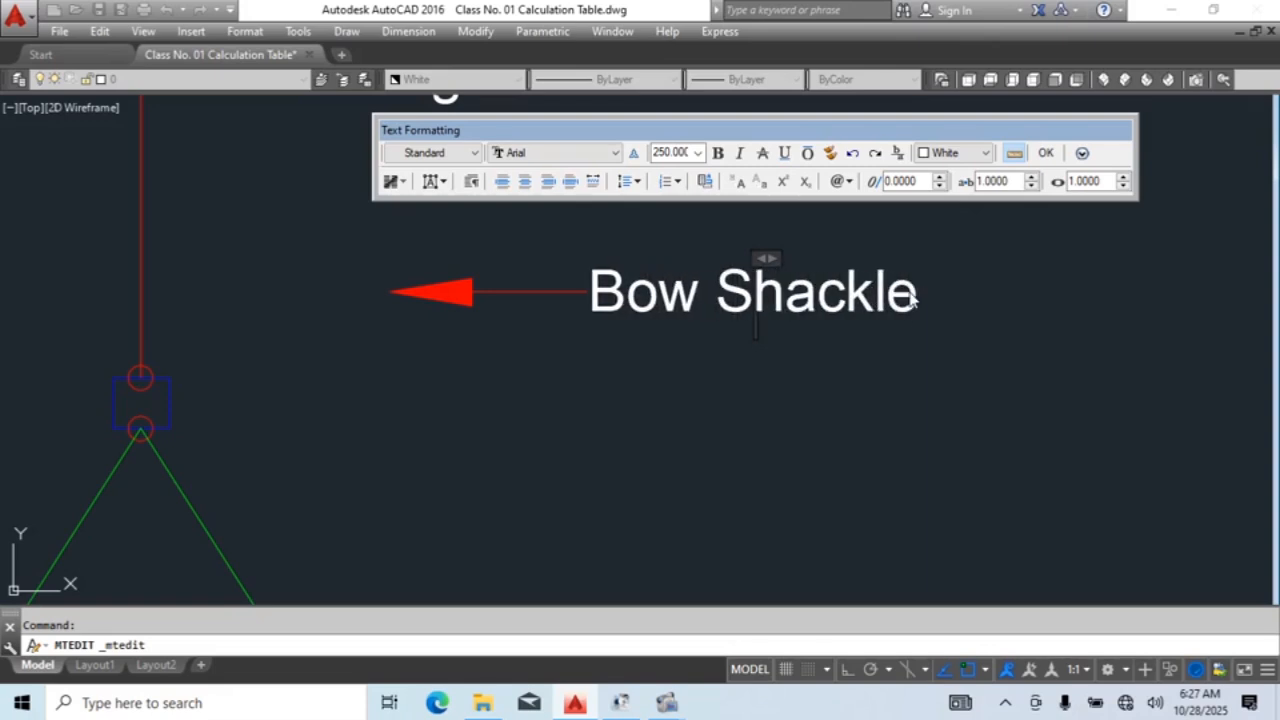
text(s)
click(852, 406)
Step: Draw two leaders from the small circles above and below the blue rectangle, meeting at one point beside the "Bow Shackles" label
scroll(852, 406, down, 1)
text(le)
key(Return)
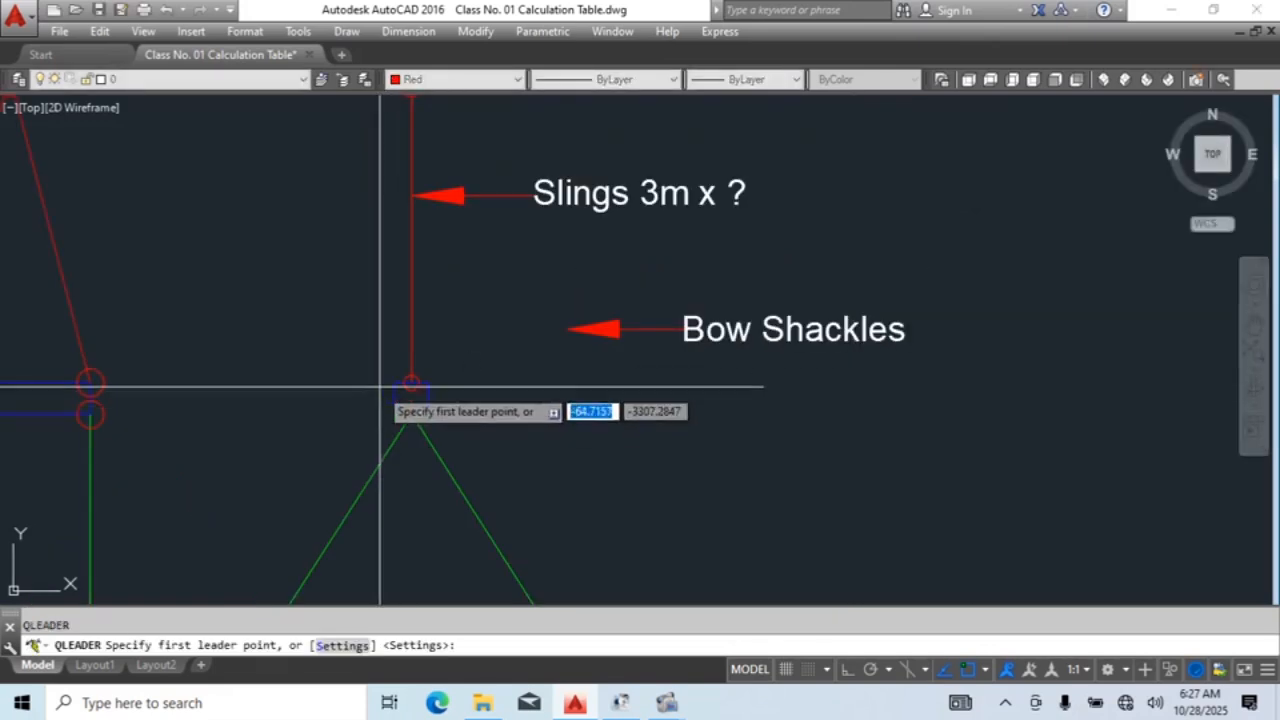
scroll(423, 369, up, 2)
click(430, 370)
click(1040, 238)
key(Escape)
middle_drag(858, 394, 800, 340)
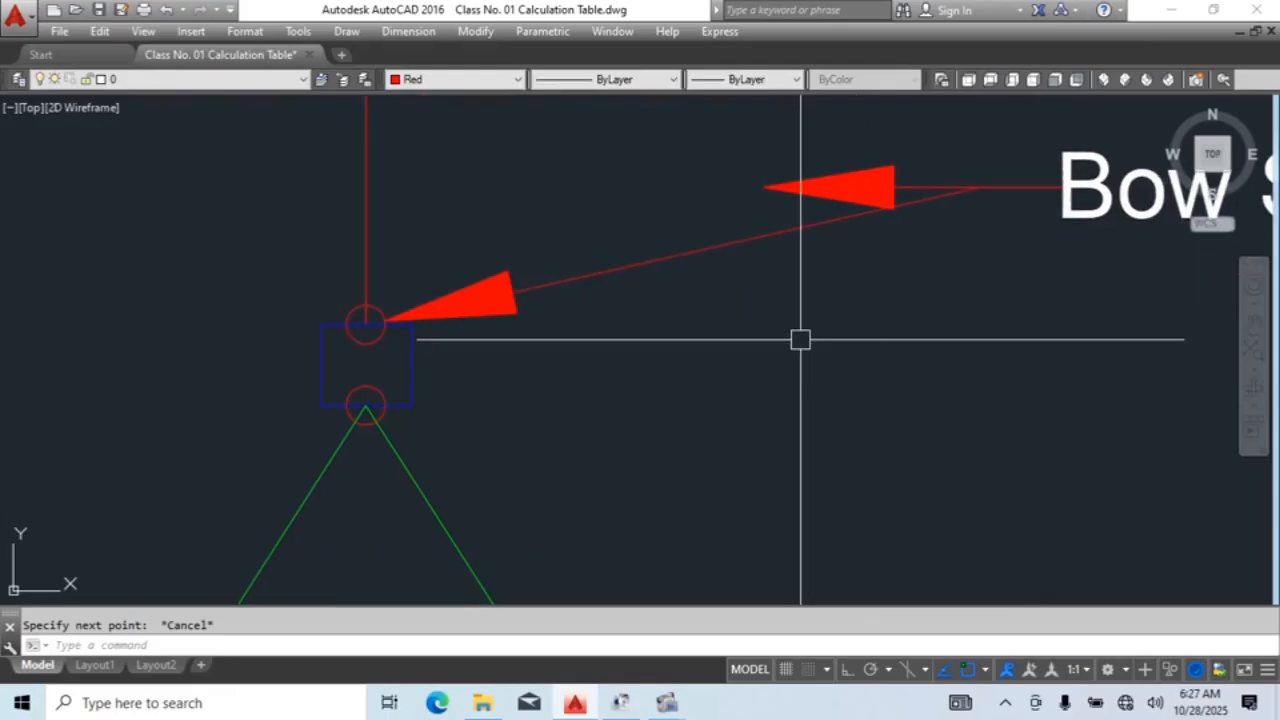
key(Return)
click(385, 397)
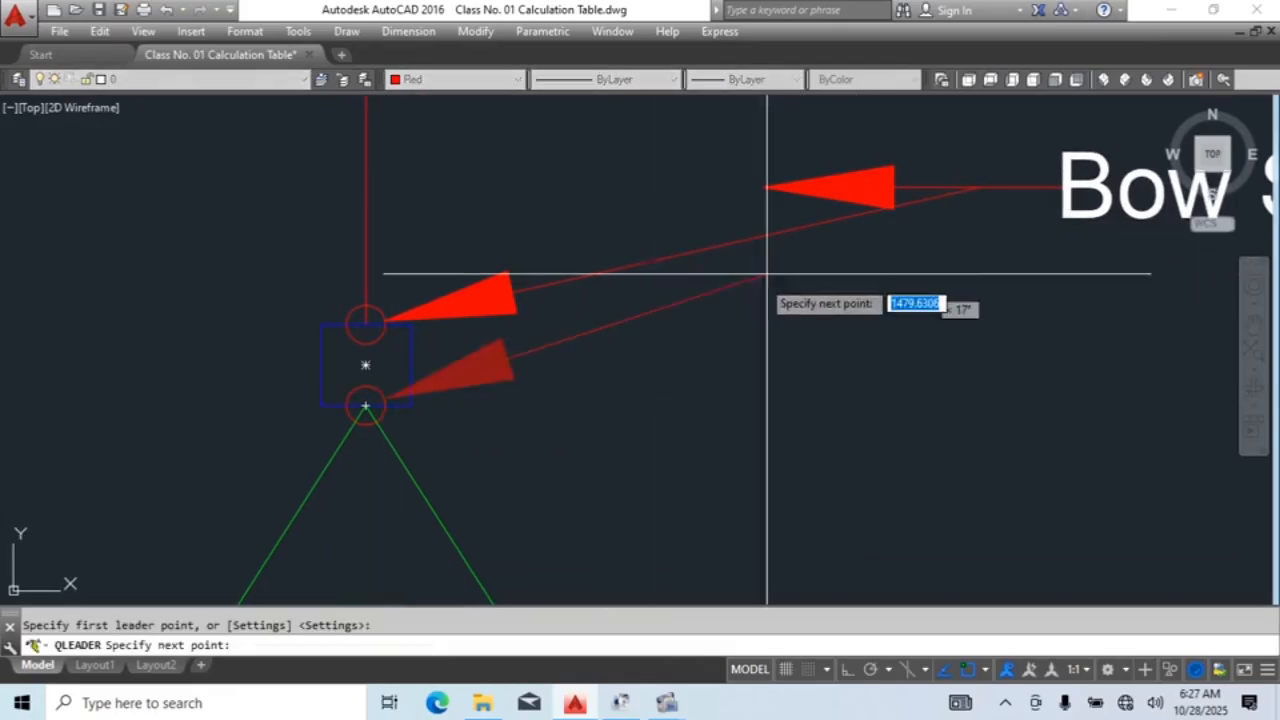
click(979, 189)
key(Escape)
Step: Erase the copied horizontal leader beside the "Bow Shackles" label
click(882, 168)
text(e)
key(Return)
Step: Move the "Bow Shackles" text up to the shared tail of its two leaders
scroll(840, 264, down, 3)
middle_drag(915, 294, 784, 354)
click(819, 299)
scroll(817, 320, up, 3)
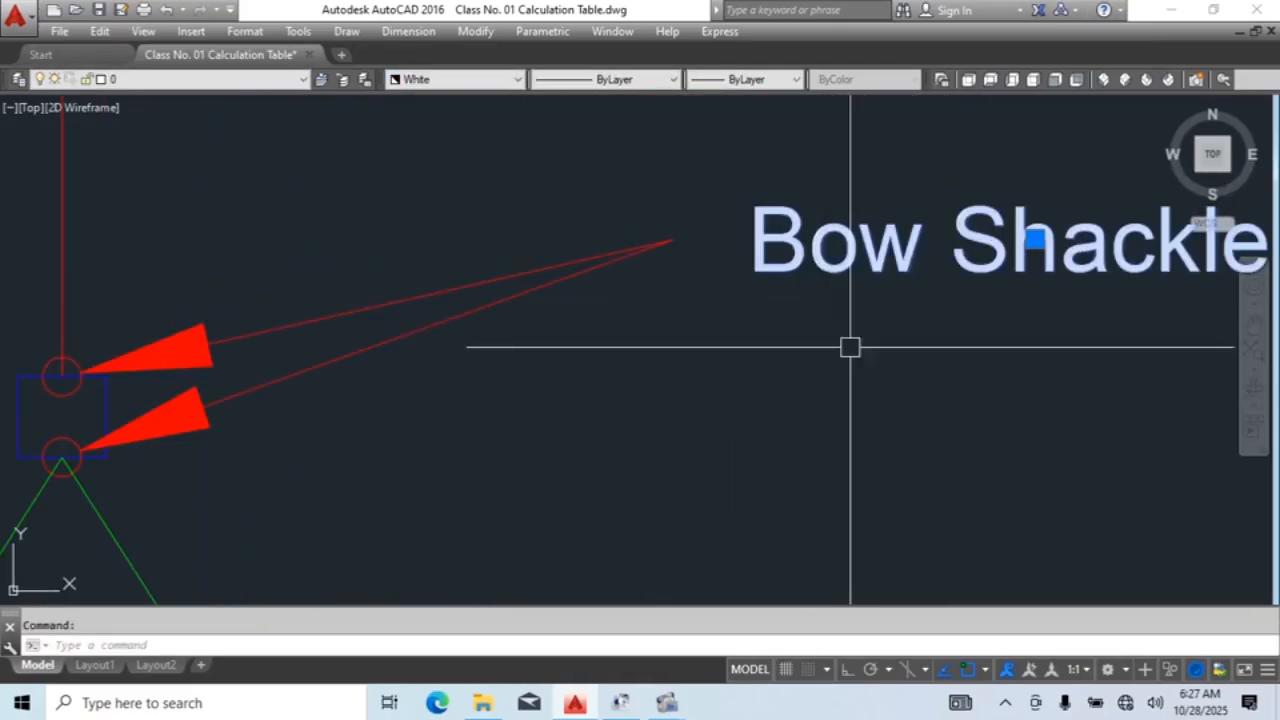
text(m)
click(913, 337)
scroll(890, 350, down, 4)
key(Escape)
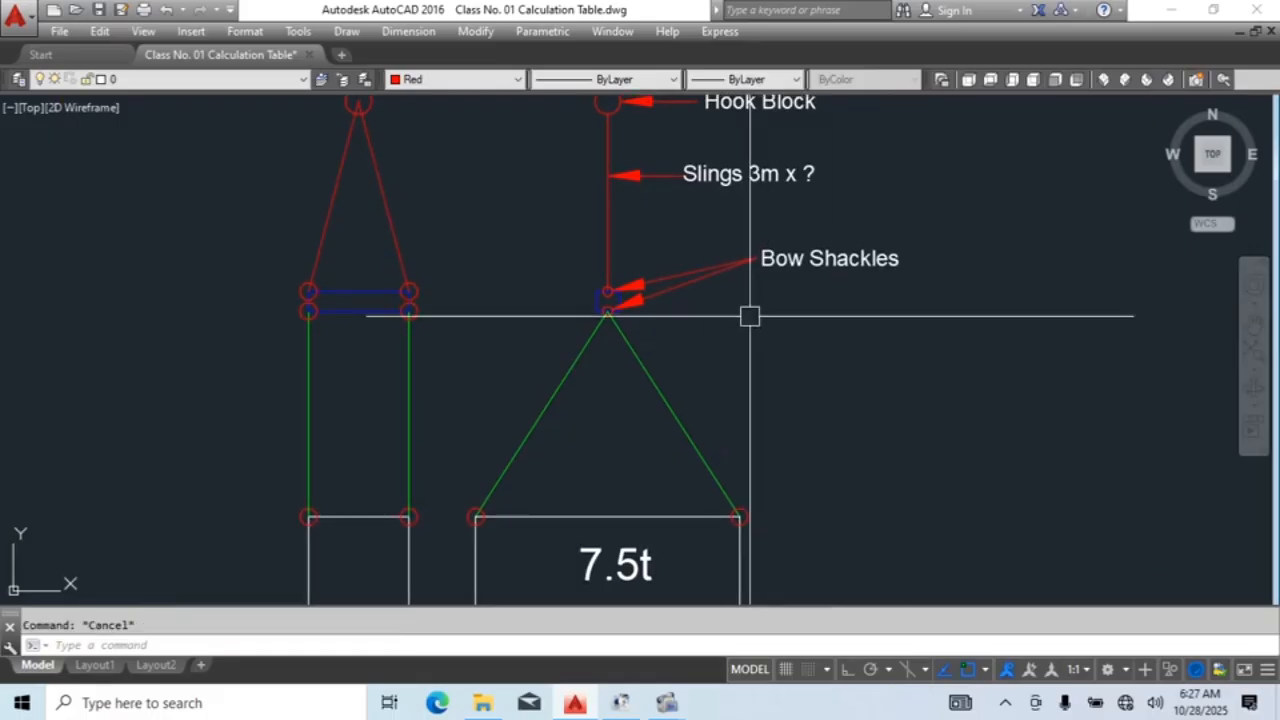
Step: Set the arrow size of the four Hook Block, Slings and Bow Shackles leaders to 250
middle_drag(746, 330, 761, 374)
click(726, 320)
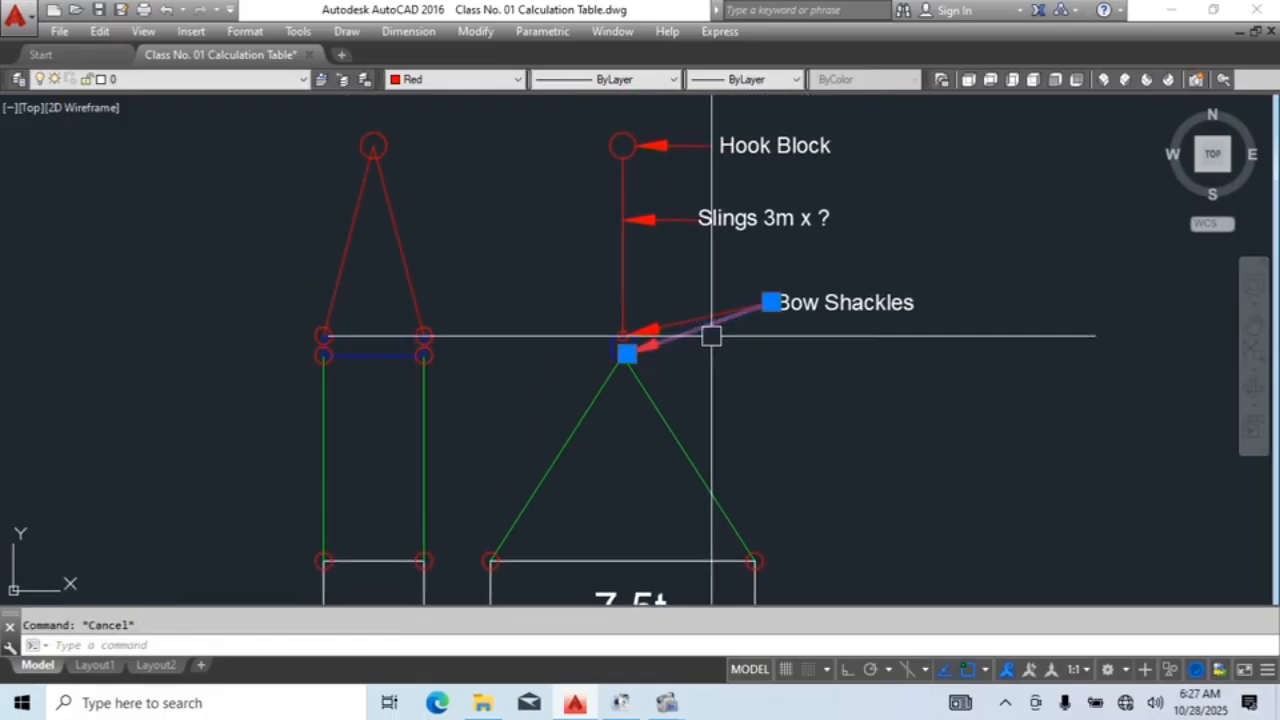
click(710, 325)
click(660, 120)
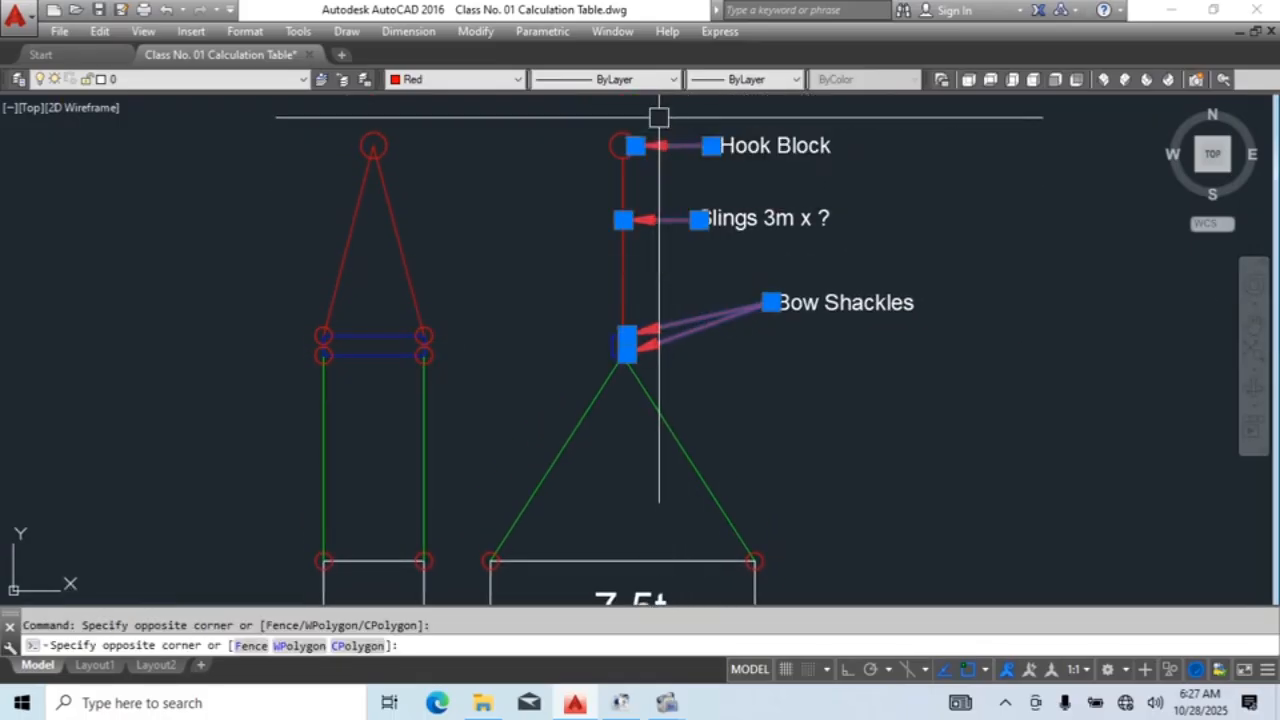
key(ctrl+1)
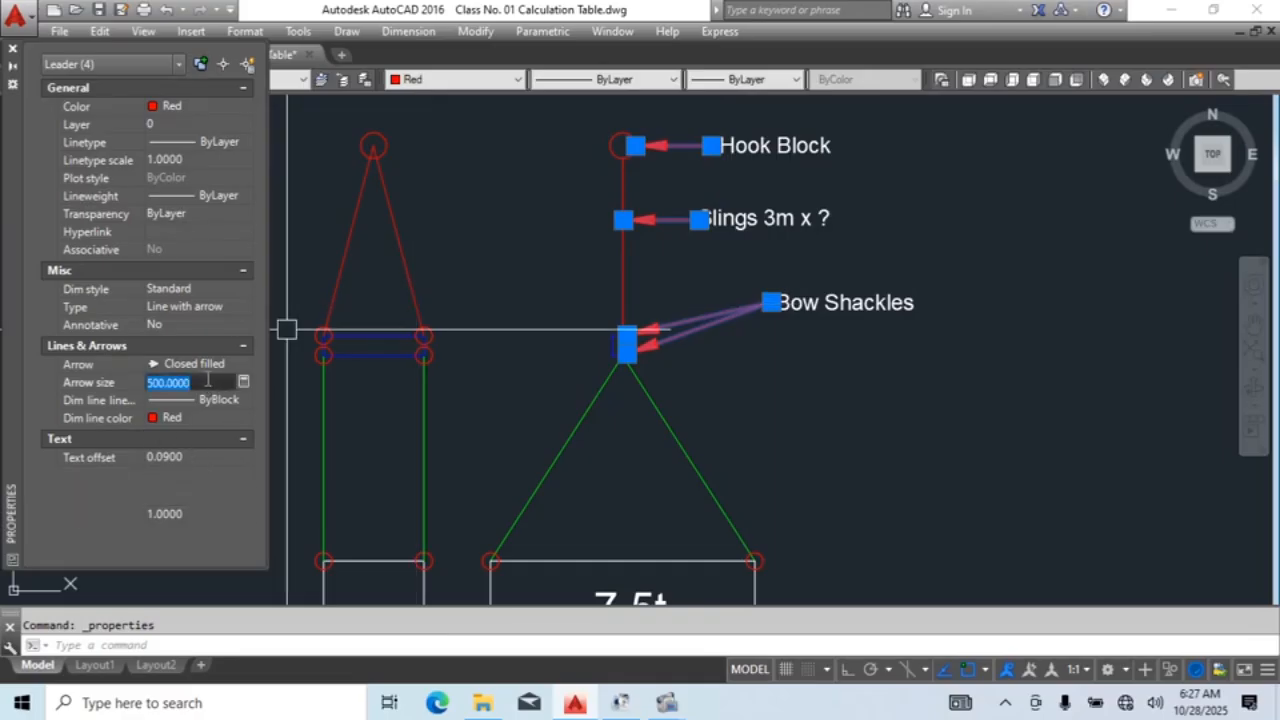
key(Return)
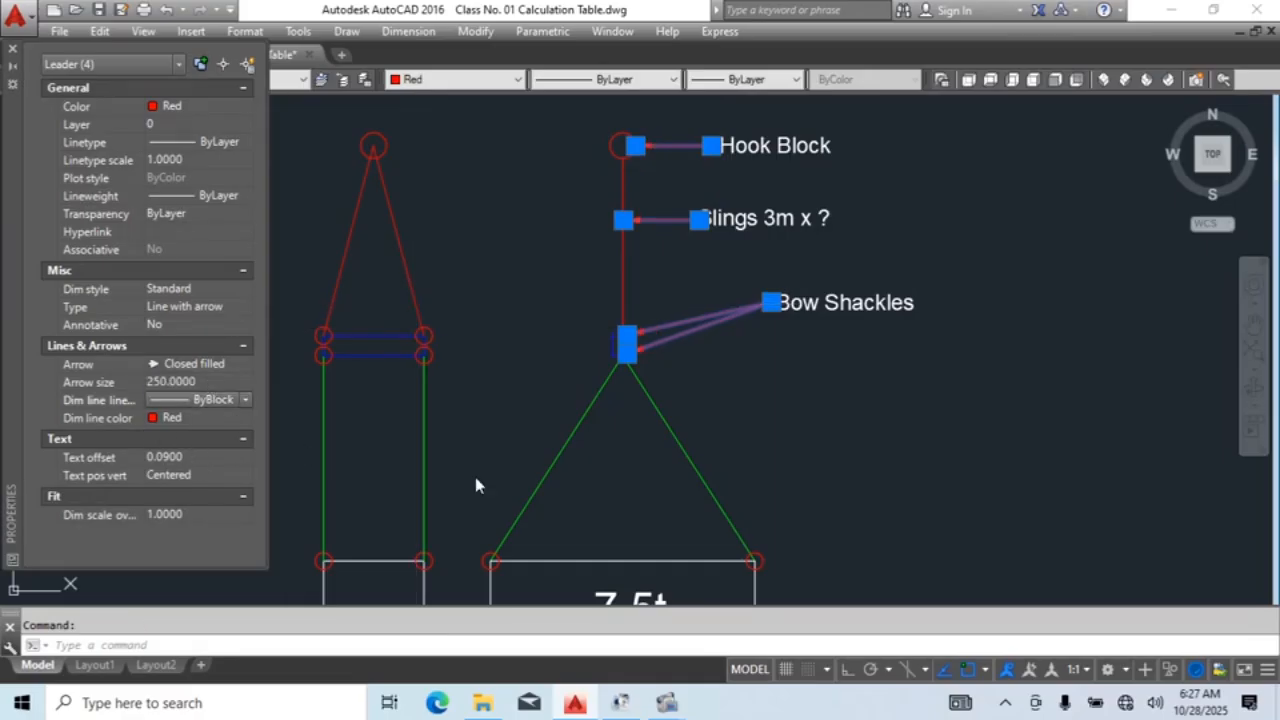
key(Escape)
Step: Start a new leader at the blue rectangle between the two small shackle circles
middle_drag(846, 455, 828, 403)
text(te)
key(Return)
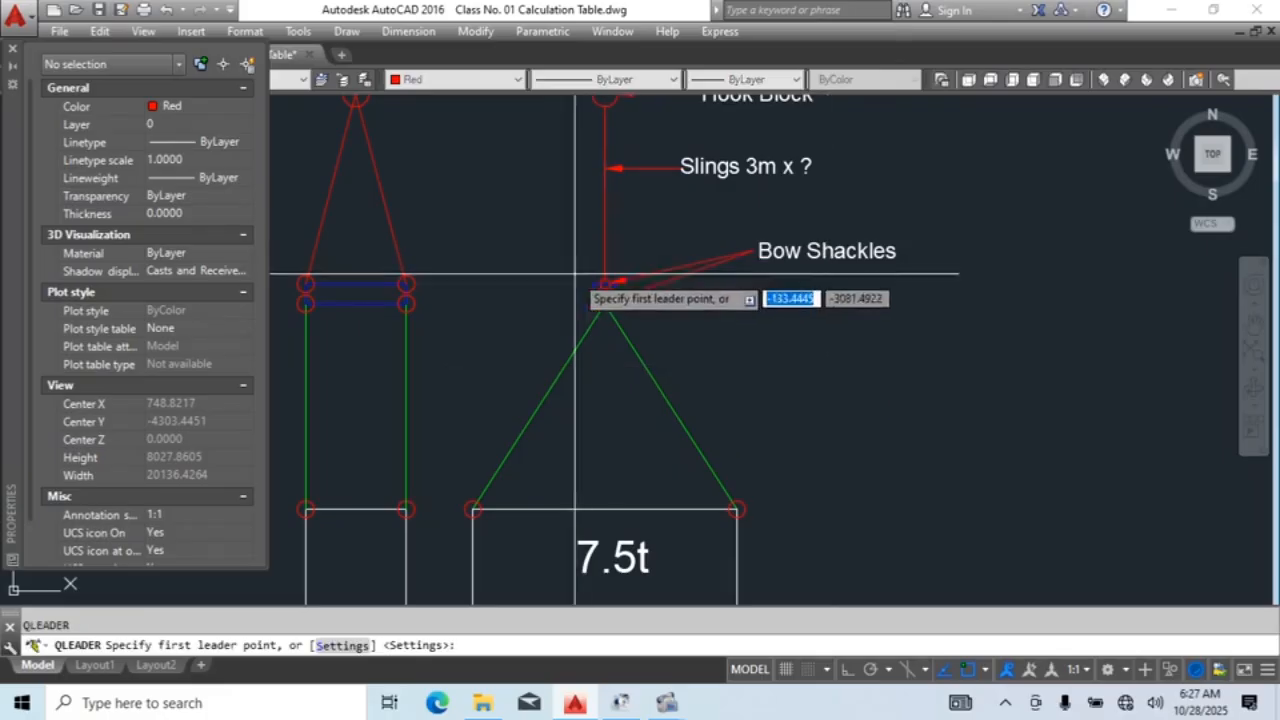
scroll(603, 293, up, 5)
click(624, 297)
middle_drag(855, 392, 712, 326)
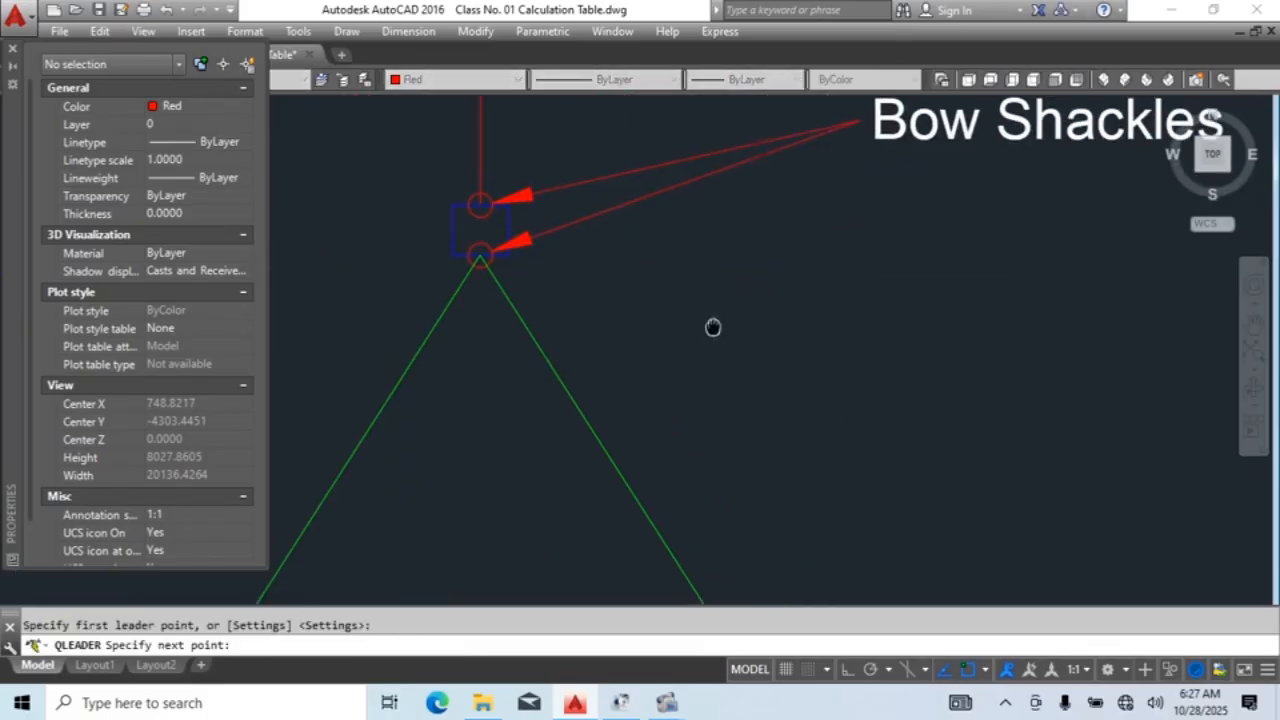
Step: Finish the leader pointing at the blue block between the shackles with a short horizontal landing and no text
click(953, 423)
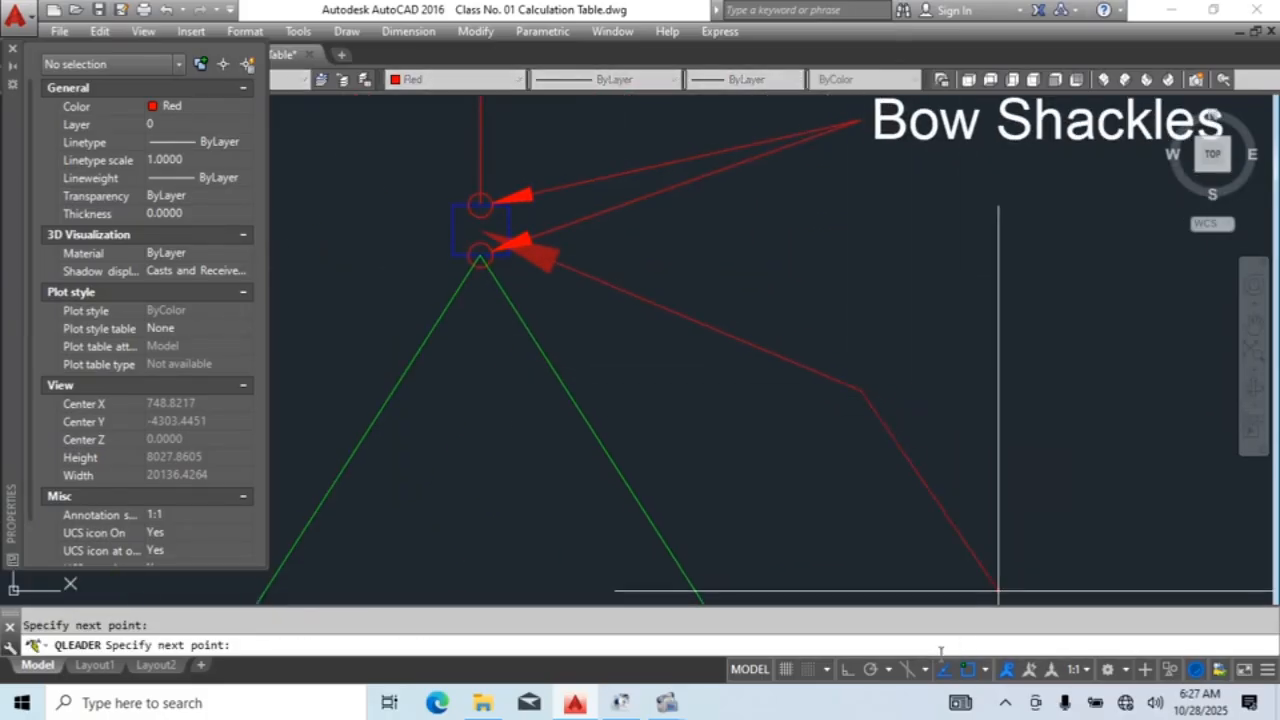
click(847, 670)
click(899, 390)
key(Escape)
scroll(890, 375, down, 3)
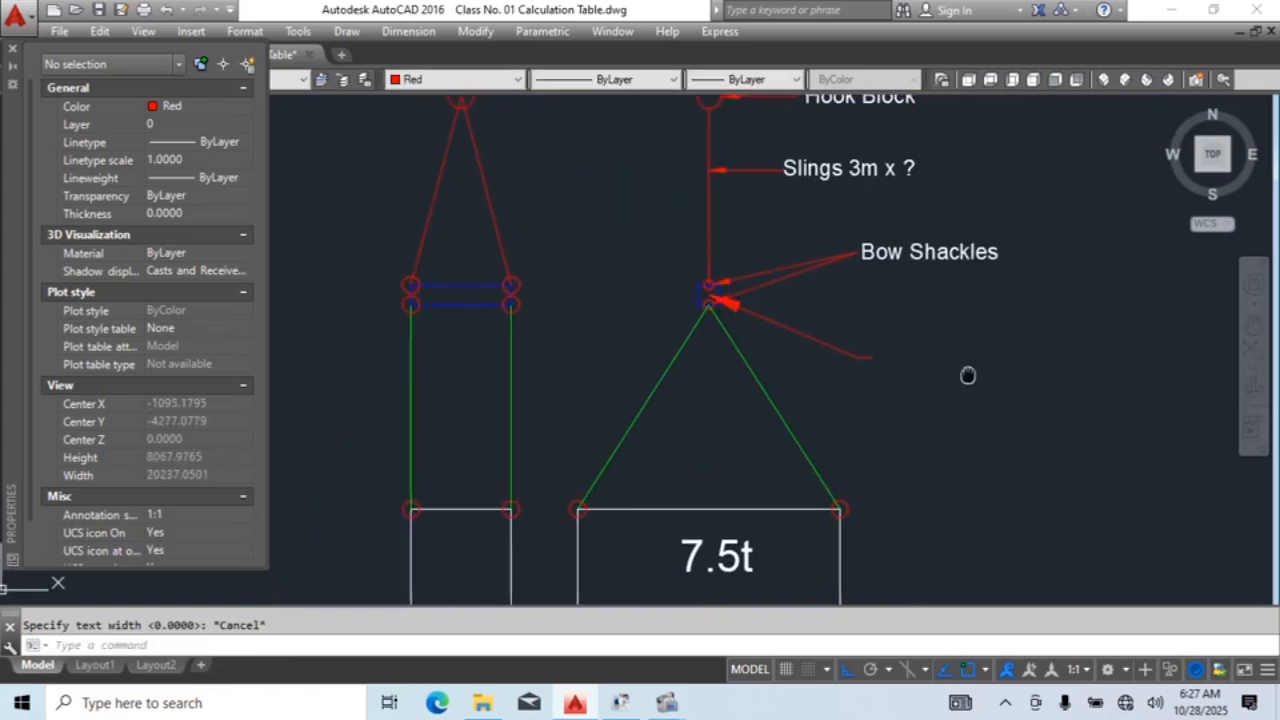
text(ma)
key(Return)
click(900, 255)
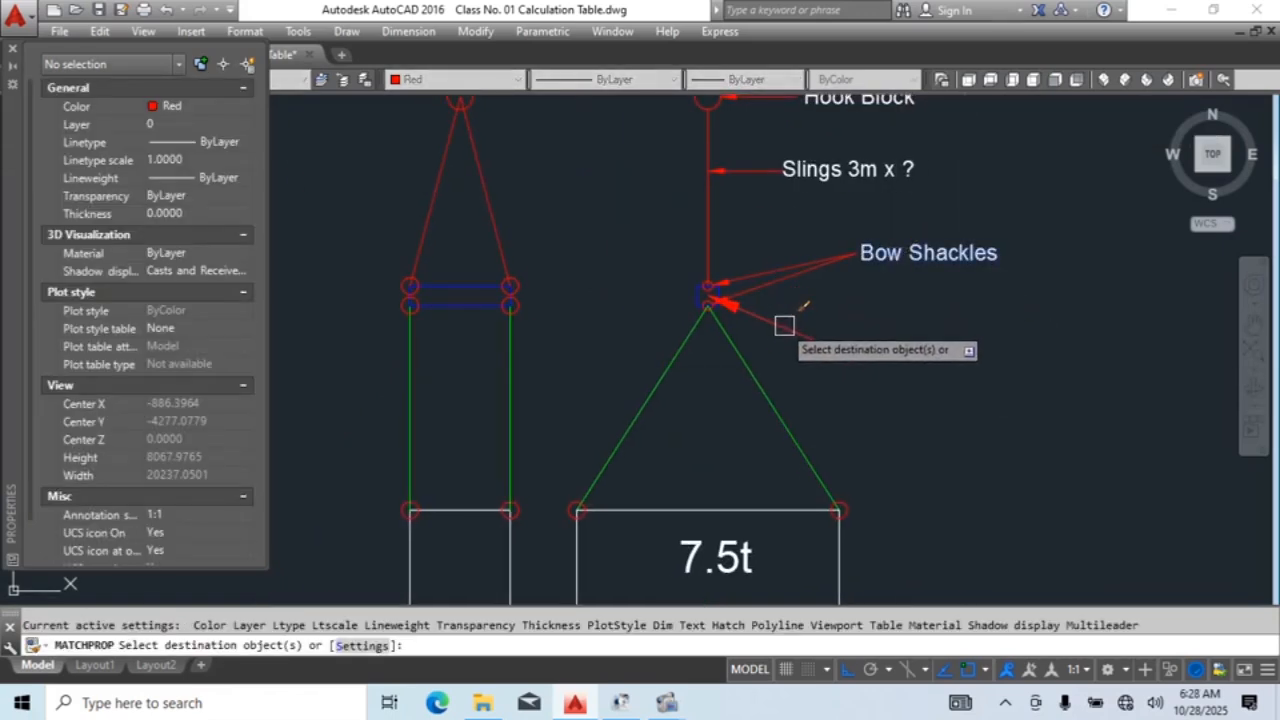
key(Escape)
Step: Match the properties of the existing Bow Shackles leader onto the new leader
text(ma)
key(Return)
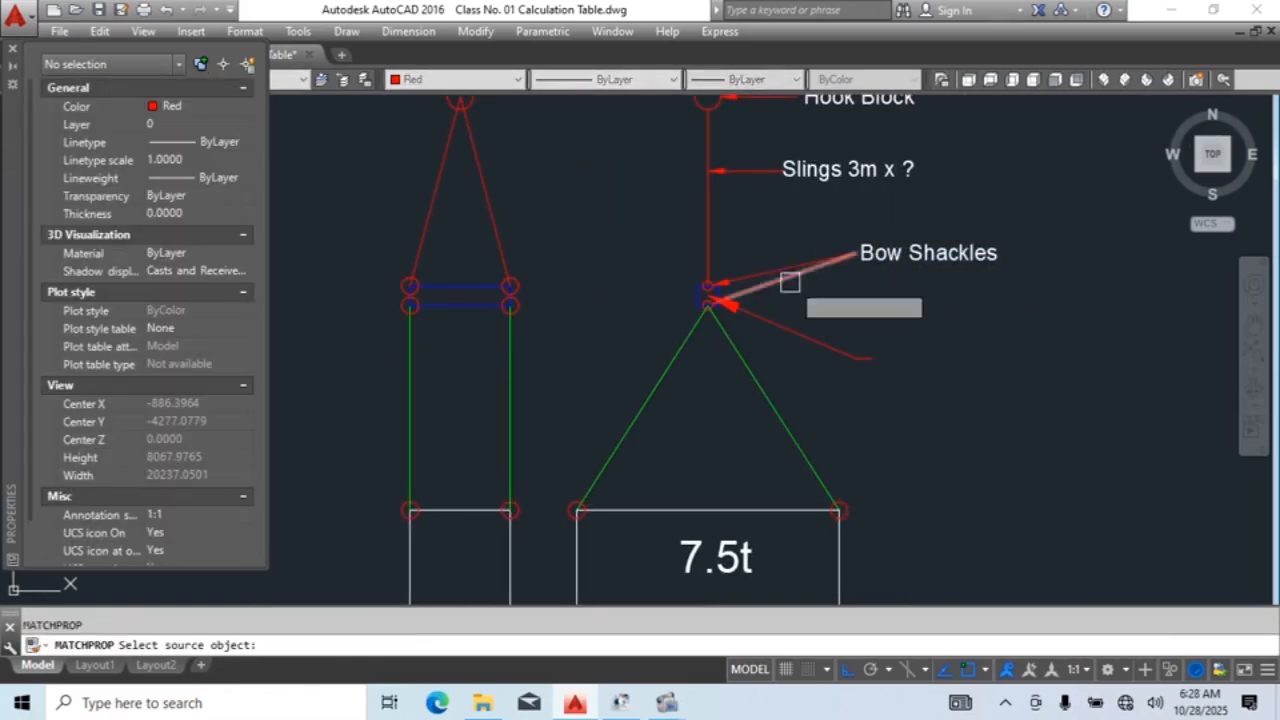
click(788, 278)
key(Escape)
Step: Copy the Bow Shackles label to the landing end of the new leader, with Ortho off
scroll(806, 334, up, 2)
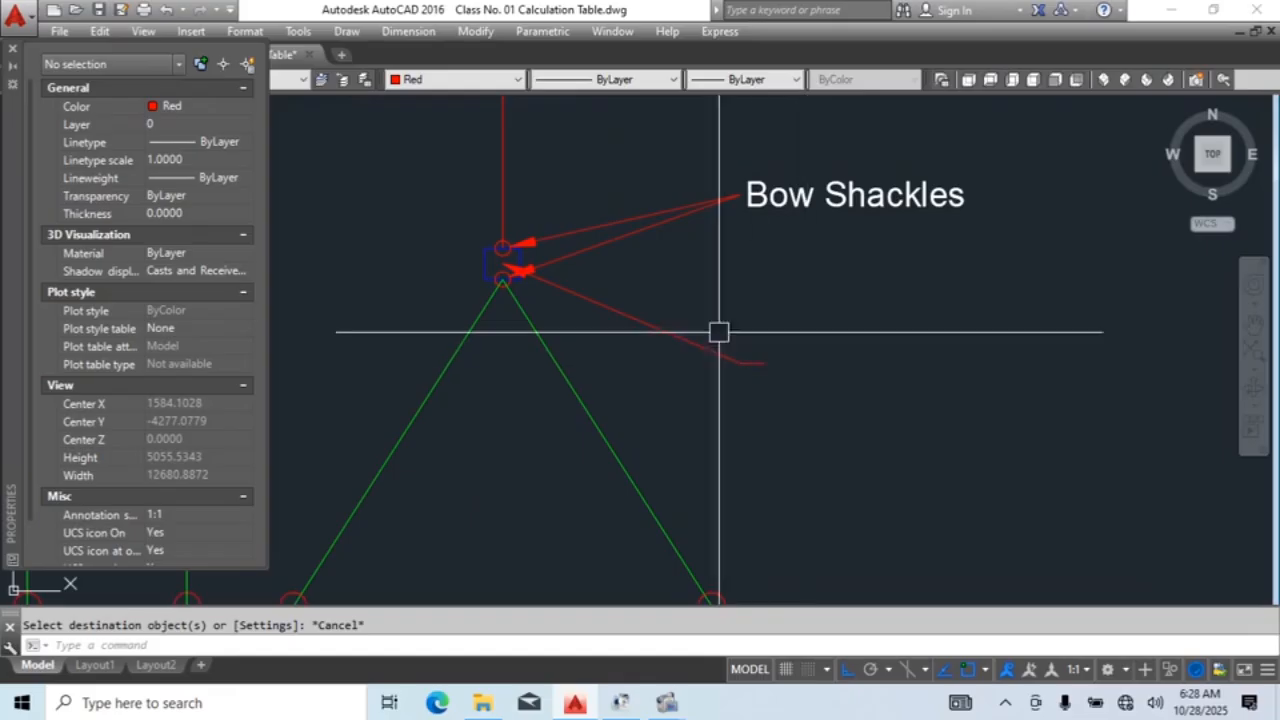
click(829, 194)
text(co)
key(Return)
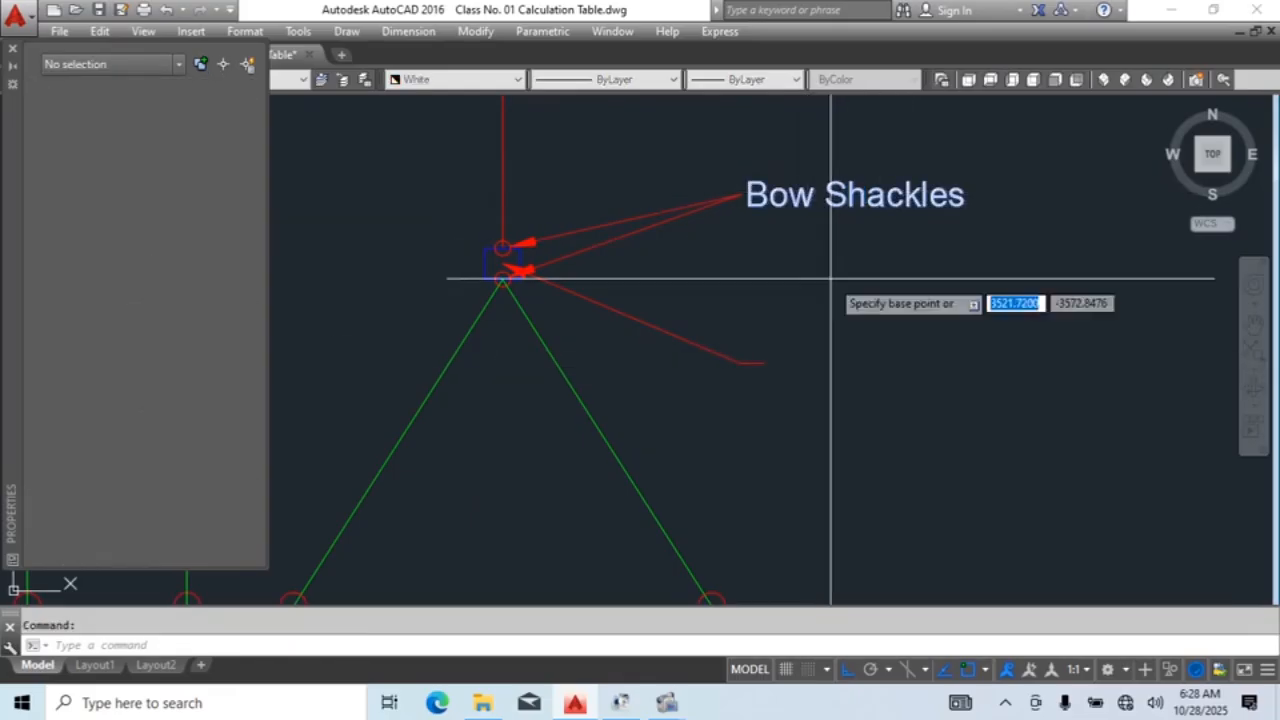
click(830, 278)
key(F8)
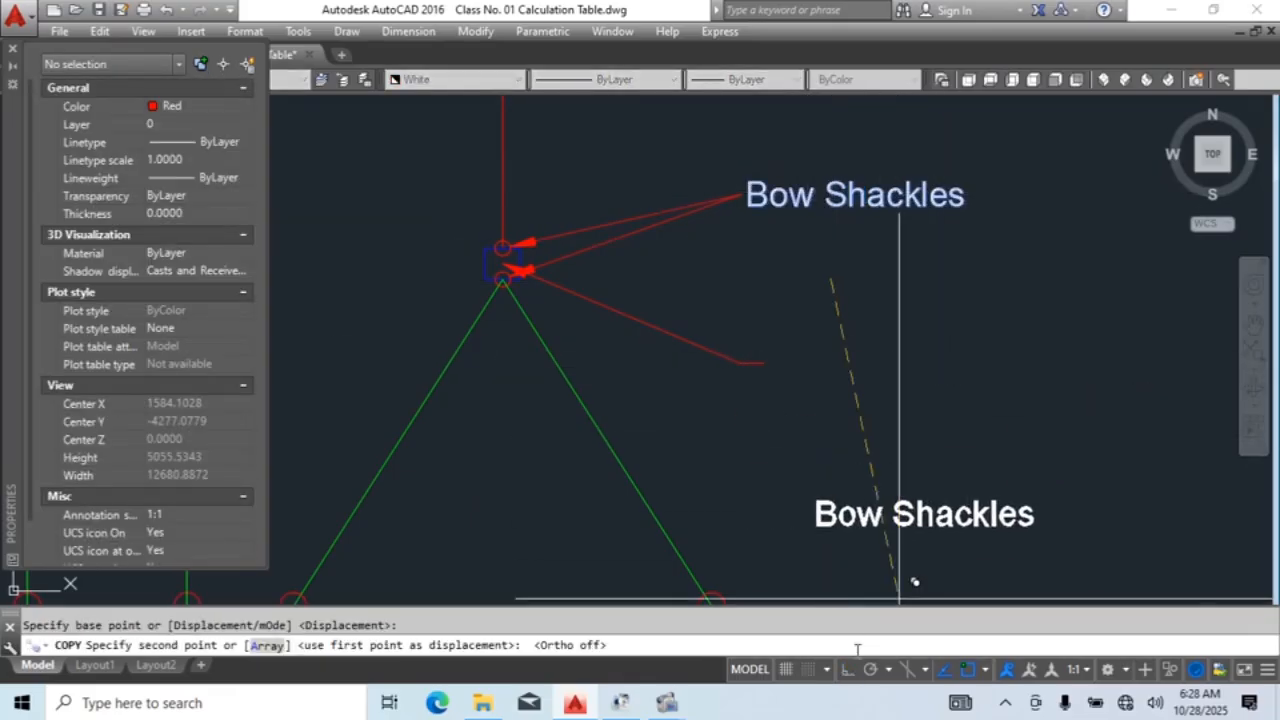
click(865, 450)
key(Escape)
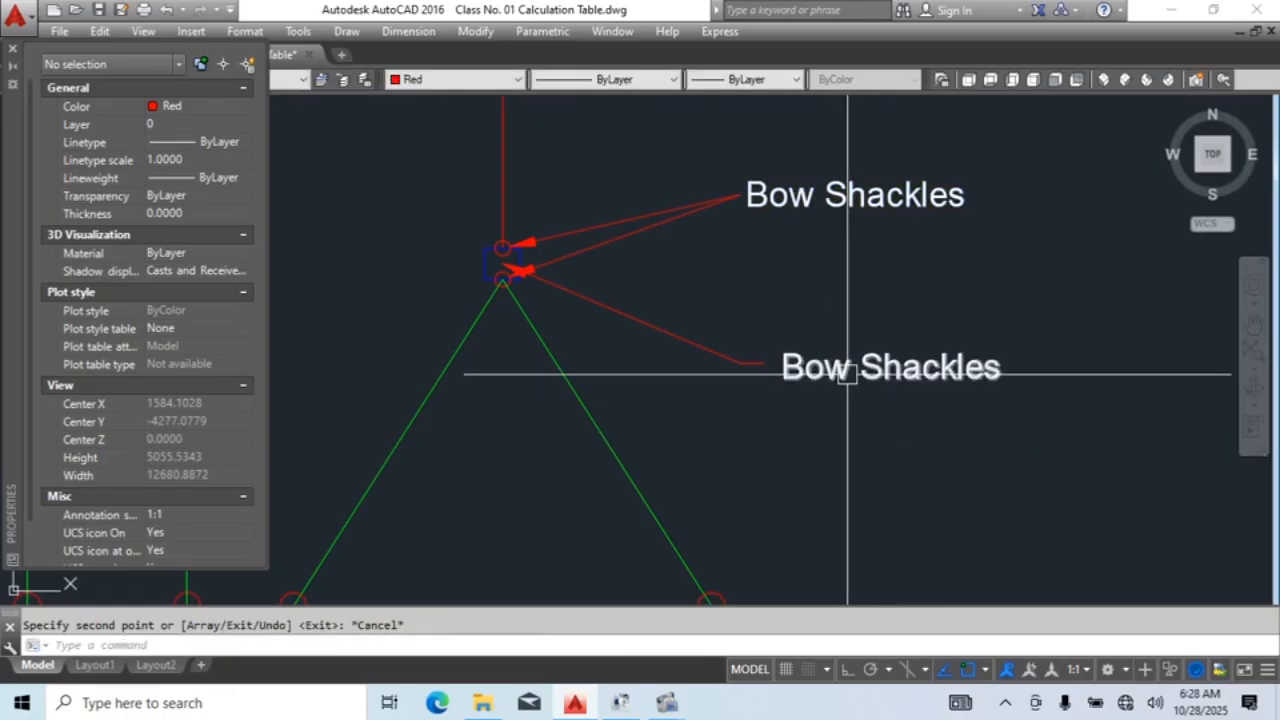
Step: Move the copied Bow Shackles label slightly so it lines up with the new leader's landing
click(848, 371)
text(m)
key(Return)
click(908, 483)
click(905, 478)
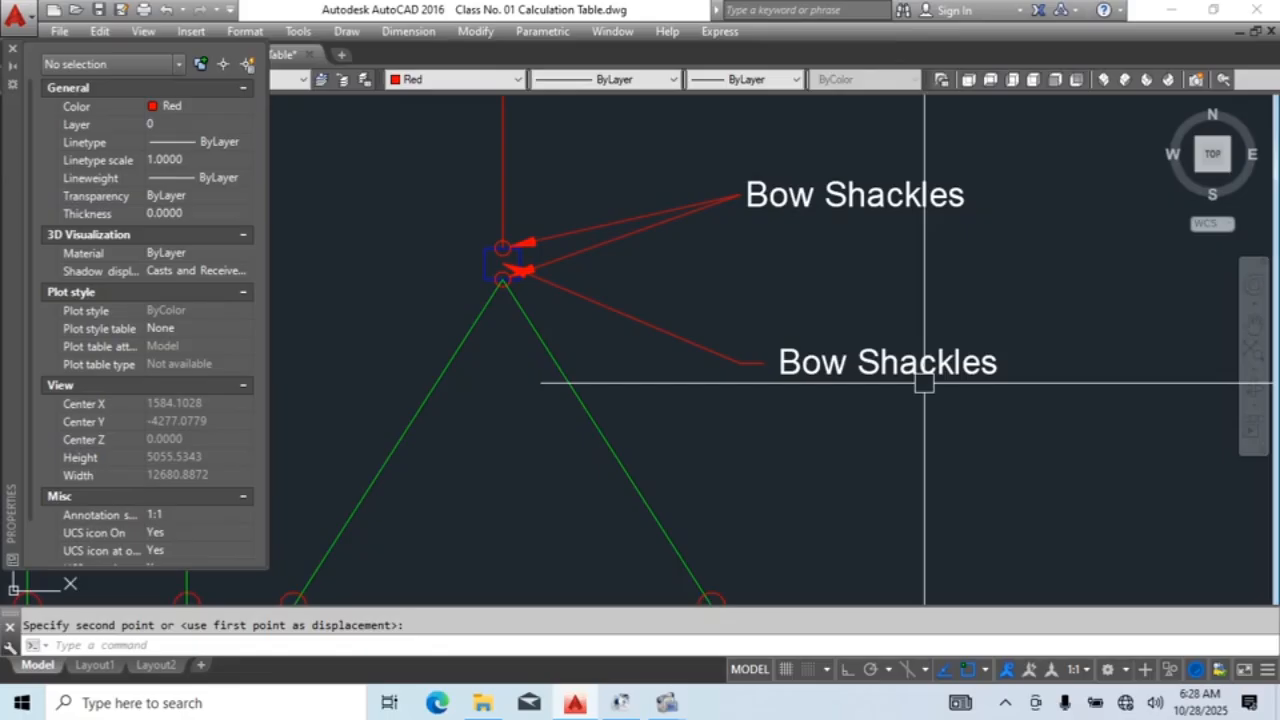
Step: Change the text of the copied label on the new leader to "Lifting Beam"
double_click(894, 361)
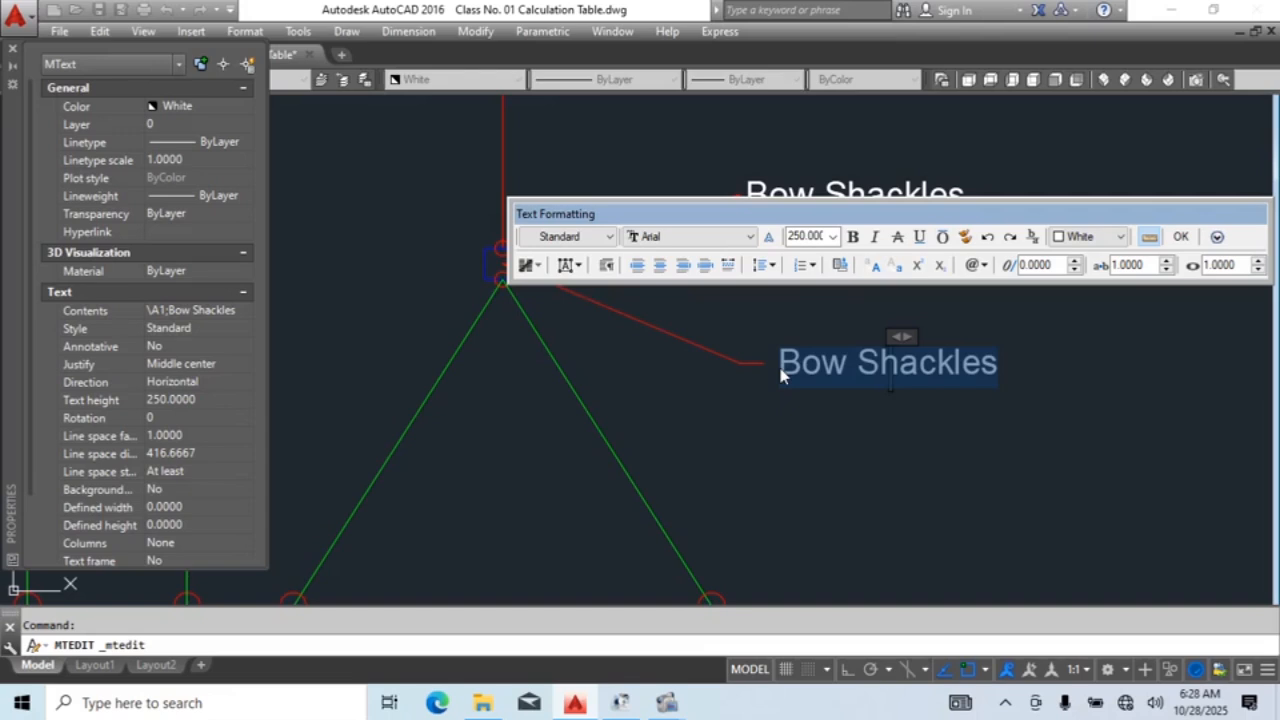
click(845, 393)
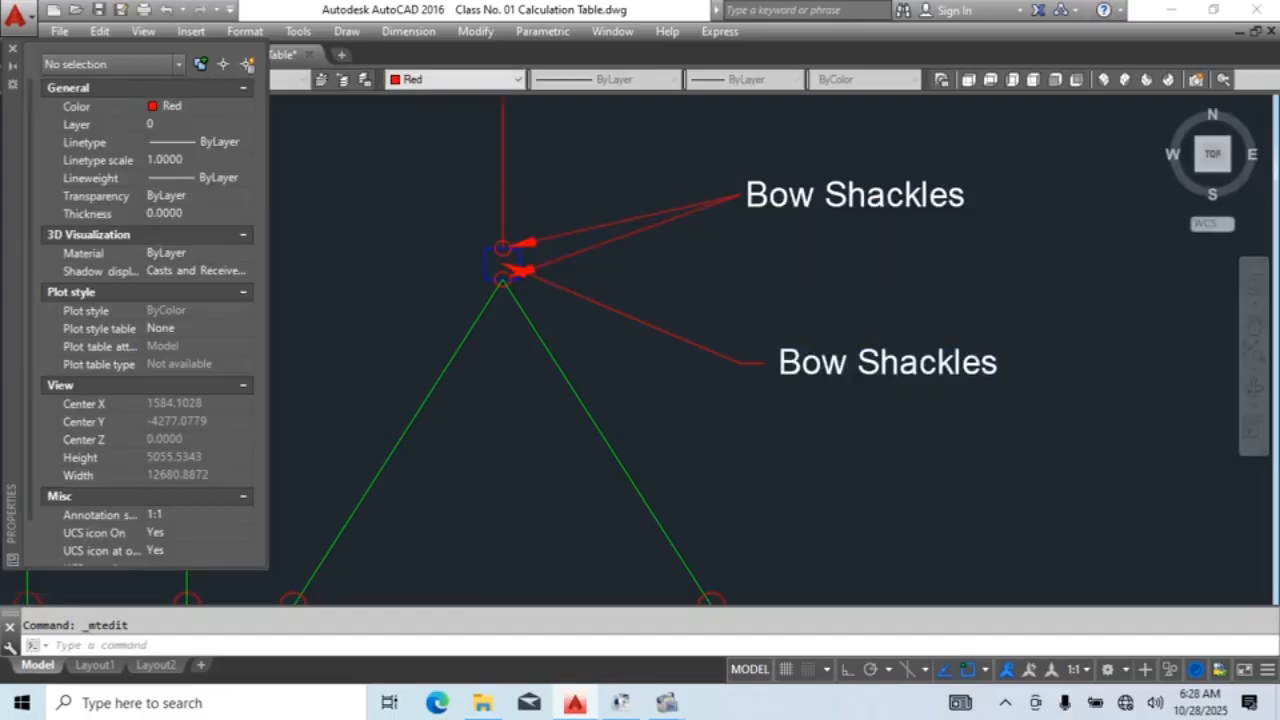
scroll(752, 370, down, 2)
middle_drag(724, 422, 937, 337)
middle_drag(567, 434, 580, 475)
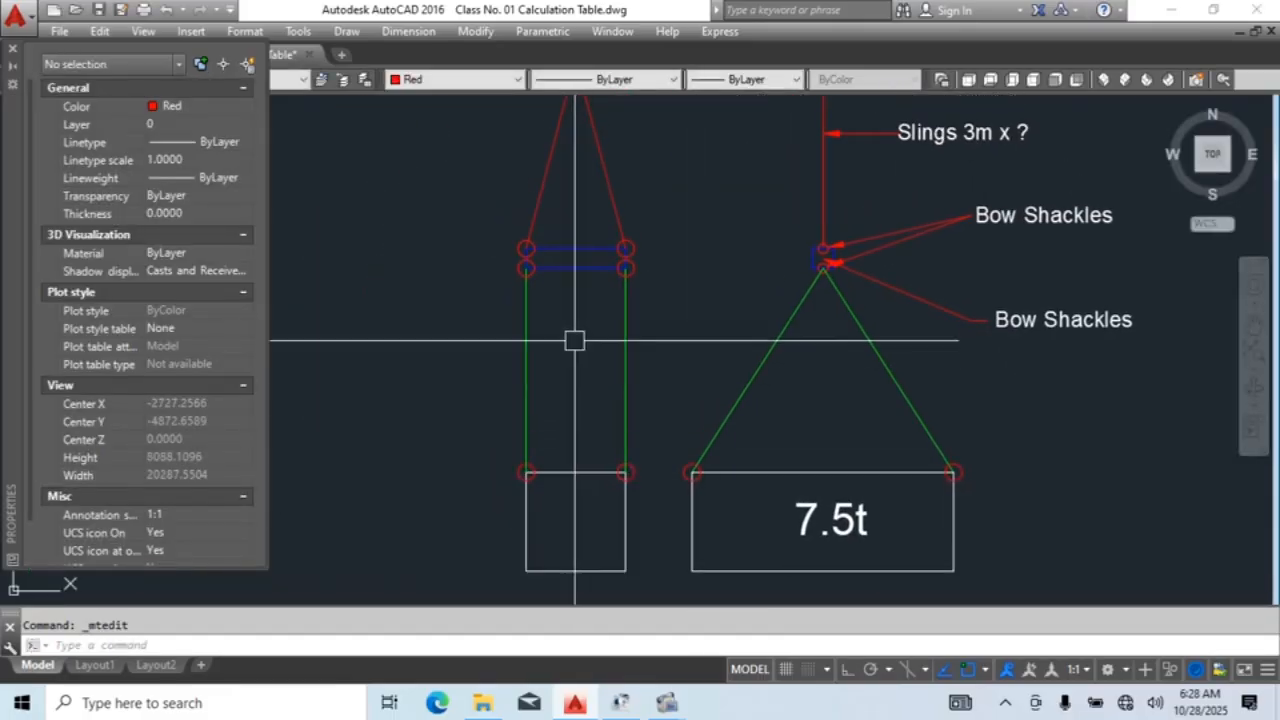
scroll(700, 300, down, 1)
scroll(920, 340, up, 1)
click(854, 386)
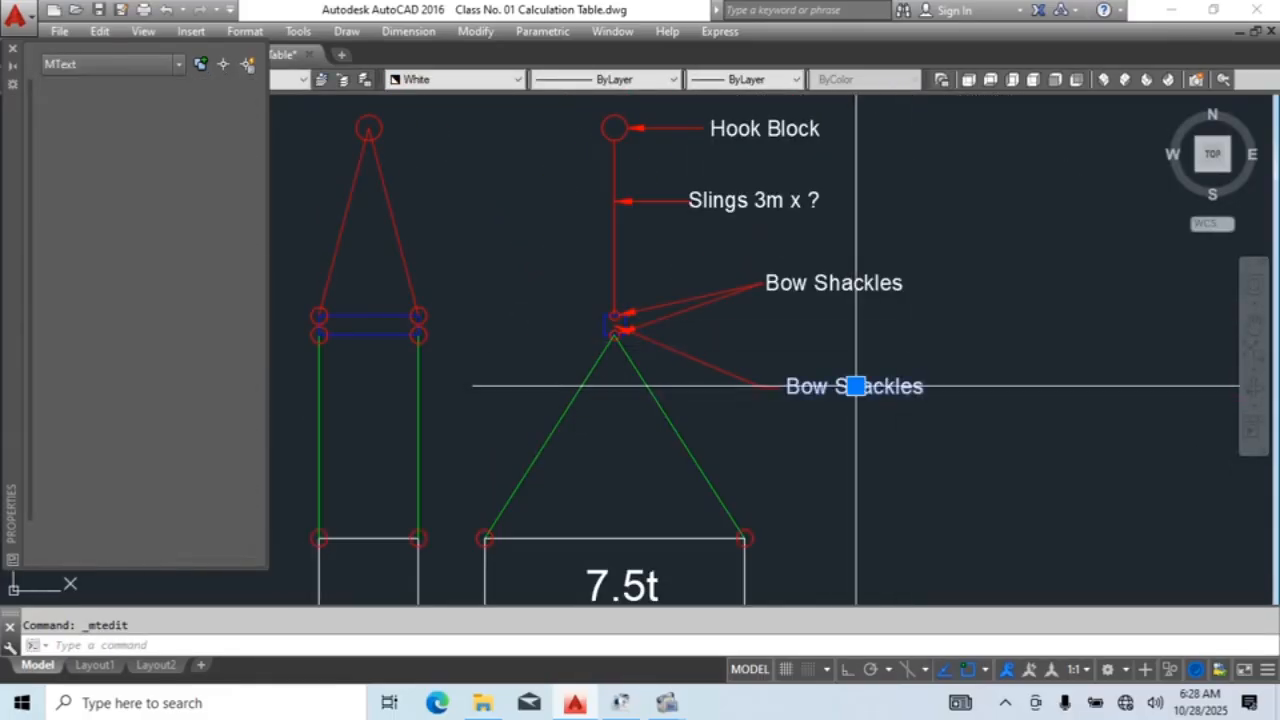
double_click(794, 392)
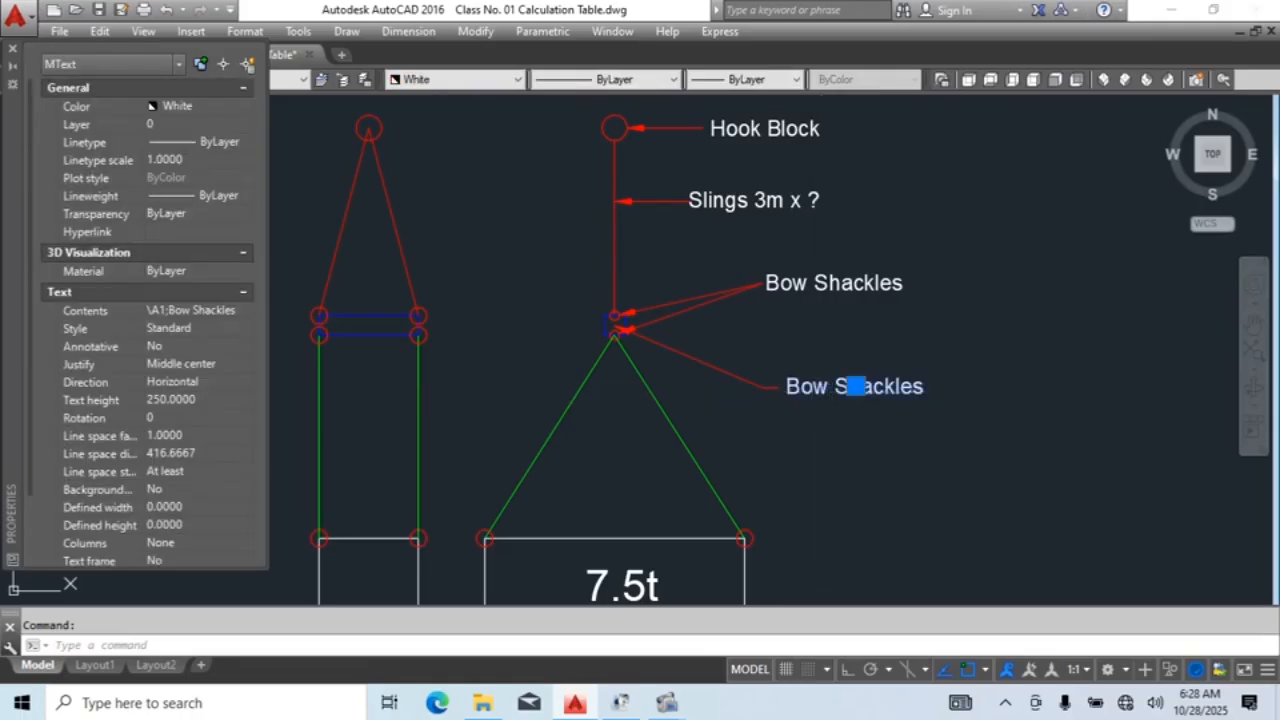
text(Lifting)
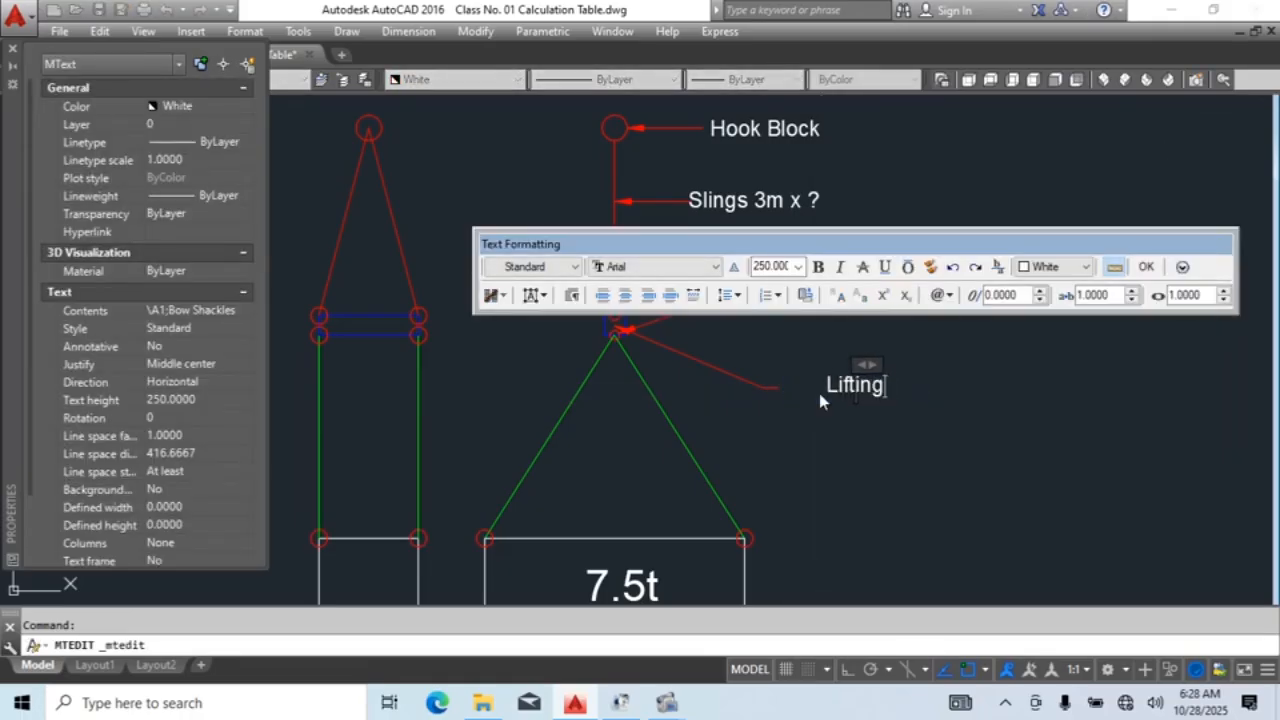
text( Veam)
key(BackSpace)
key(BackSpace)
key(BackSpace)
key(BackSpace)
text(Beam)
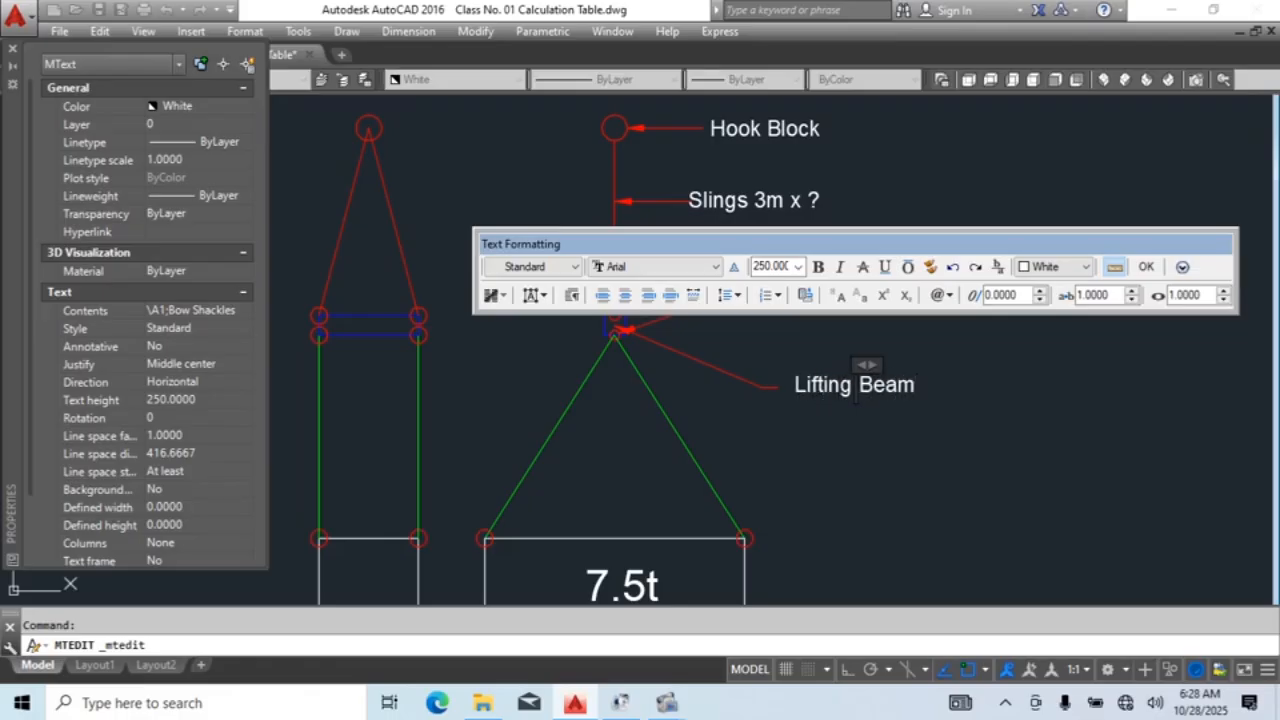
click(913, 447)
Step: Add the 30t capacity to the lifting beam label so it reads "Lifting Beam 30t"
scroll(881, 399, up, 4)
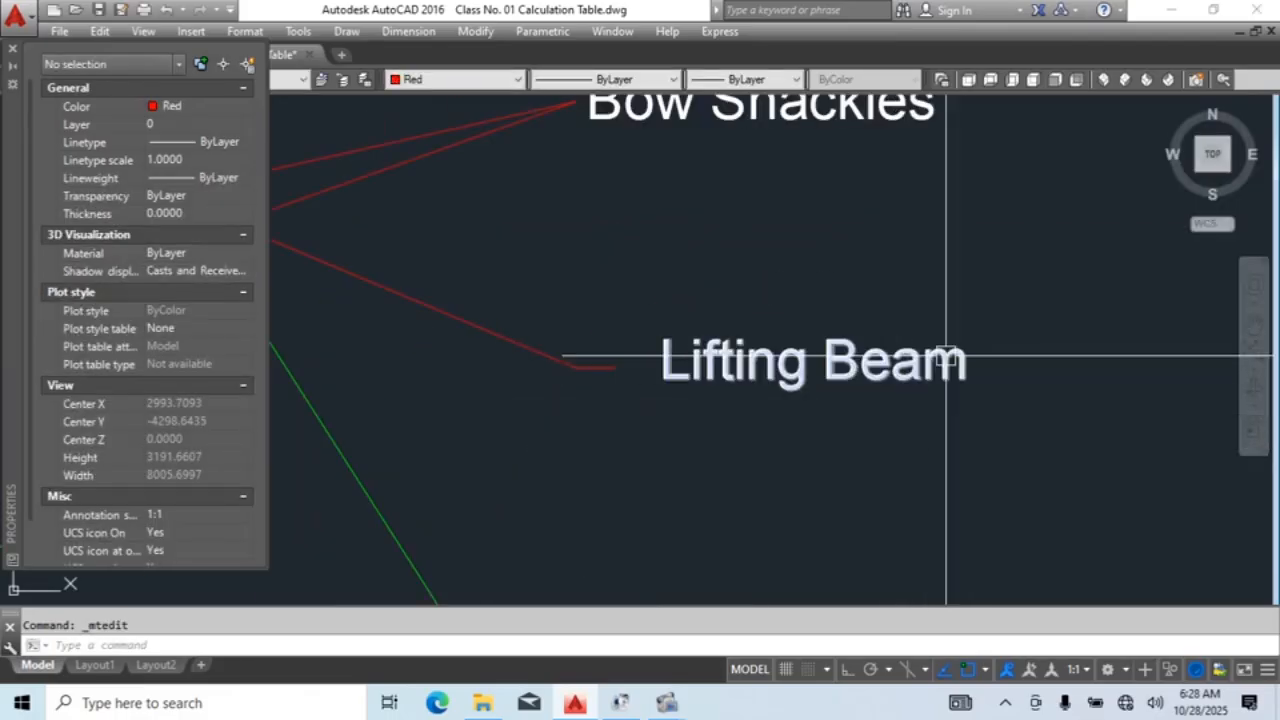
double_click(955, 372)
scroll(909, 391, down, 4)
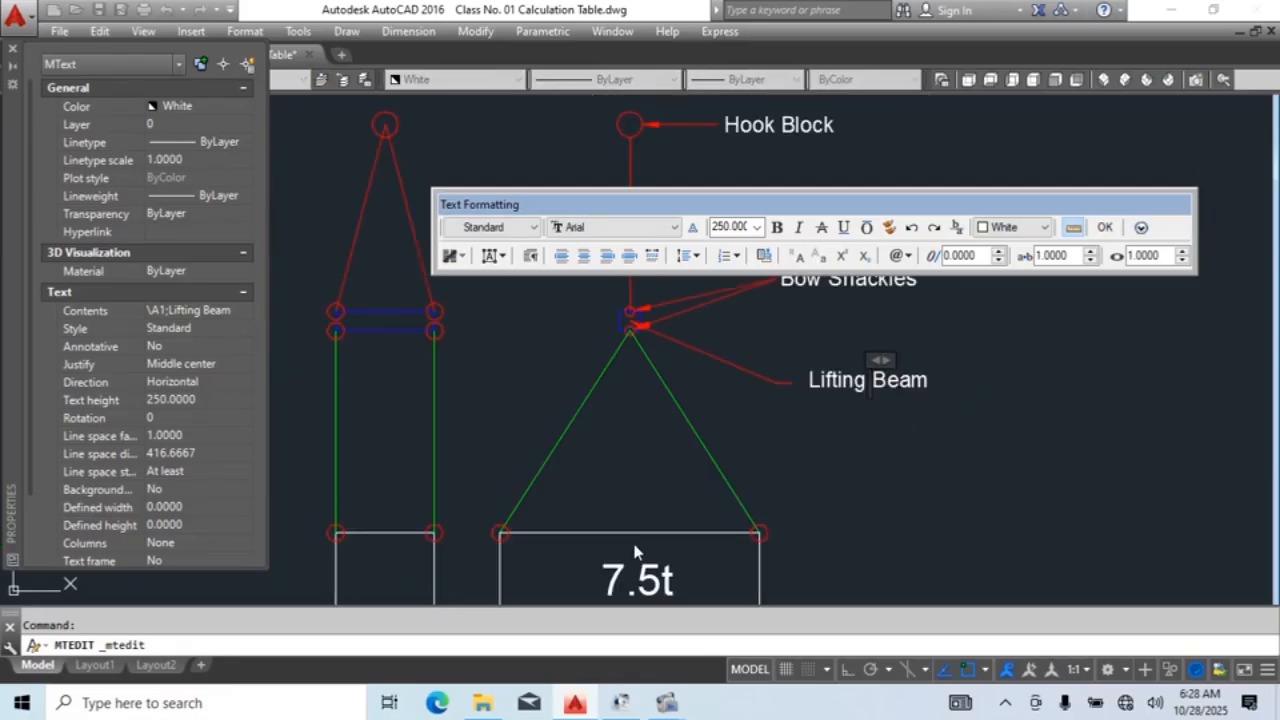
click(988, 378)
double_click(927, 383)
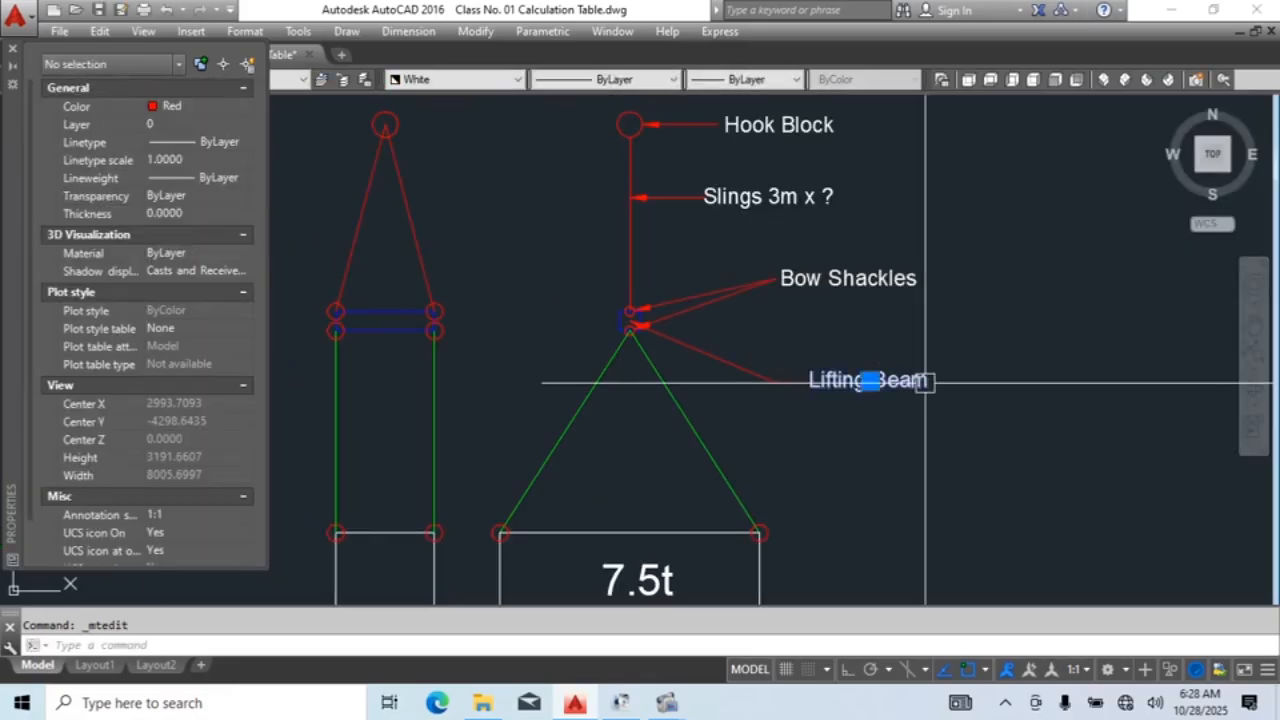
scroll(931, 383, up, 3)
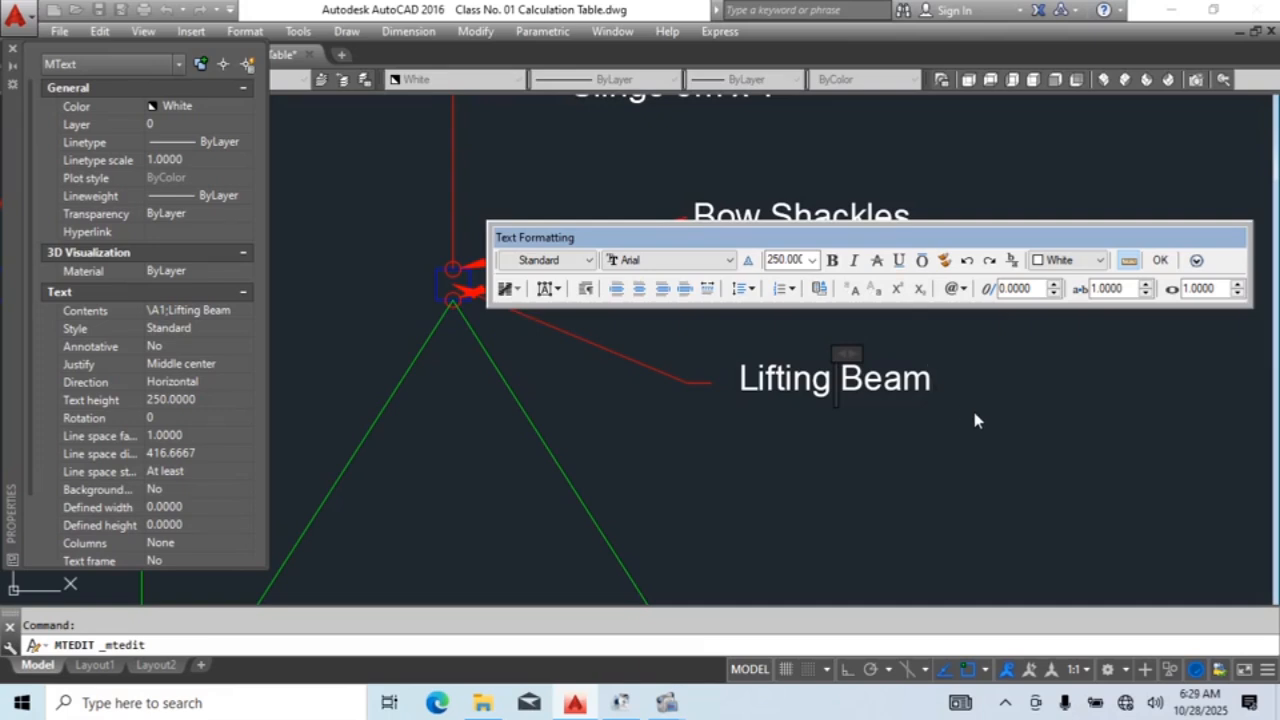
text(30)
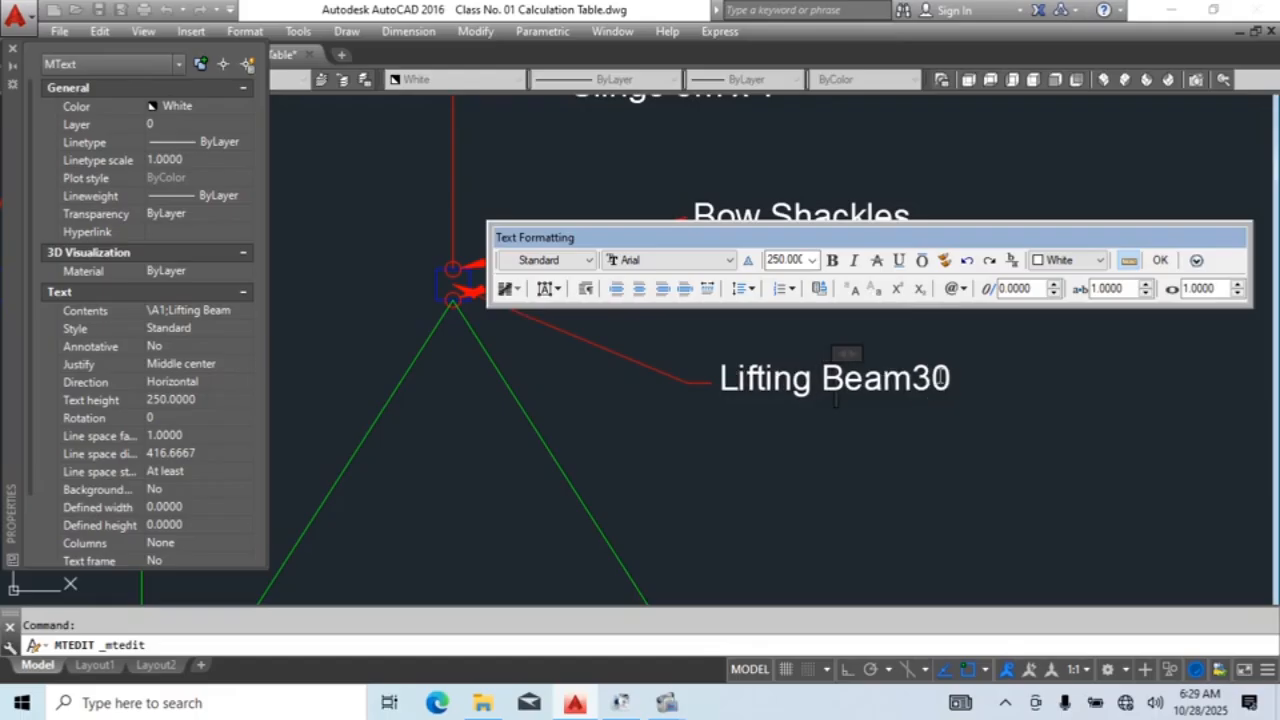
text(t)
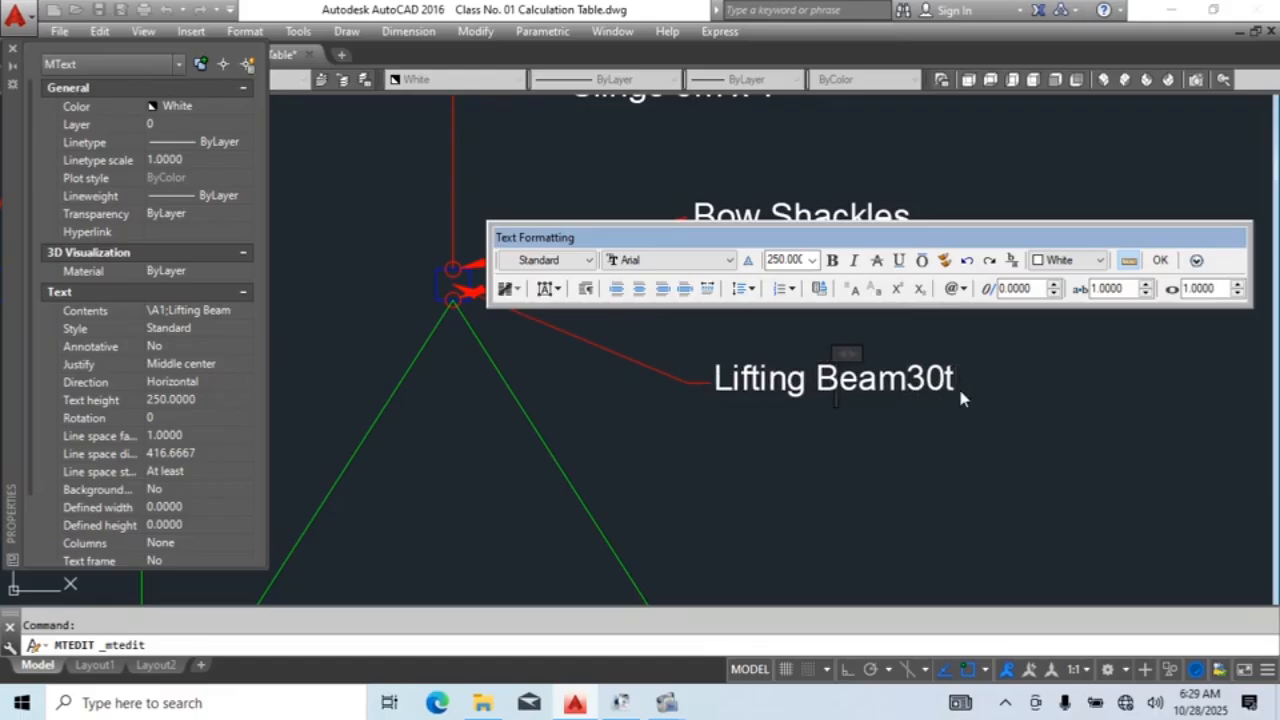
key(Left)
key(Left)
key(Left)
click(962, 388)
Step: Measure the blue lifting beam's width between its two ends using a temporary linear dimension
scroll(963, 380, down, 5)
middle_drag(943, 423, 924, 402)
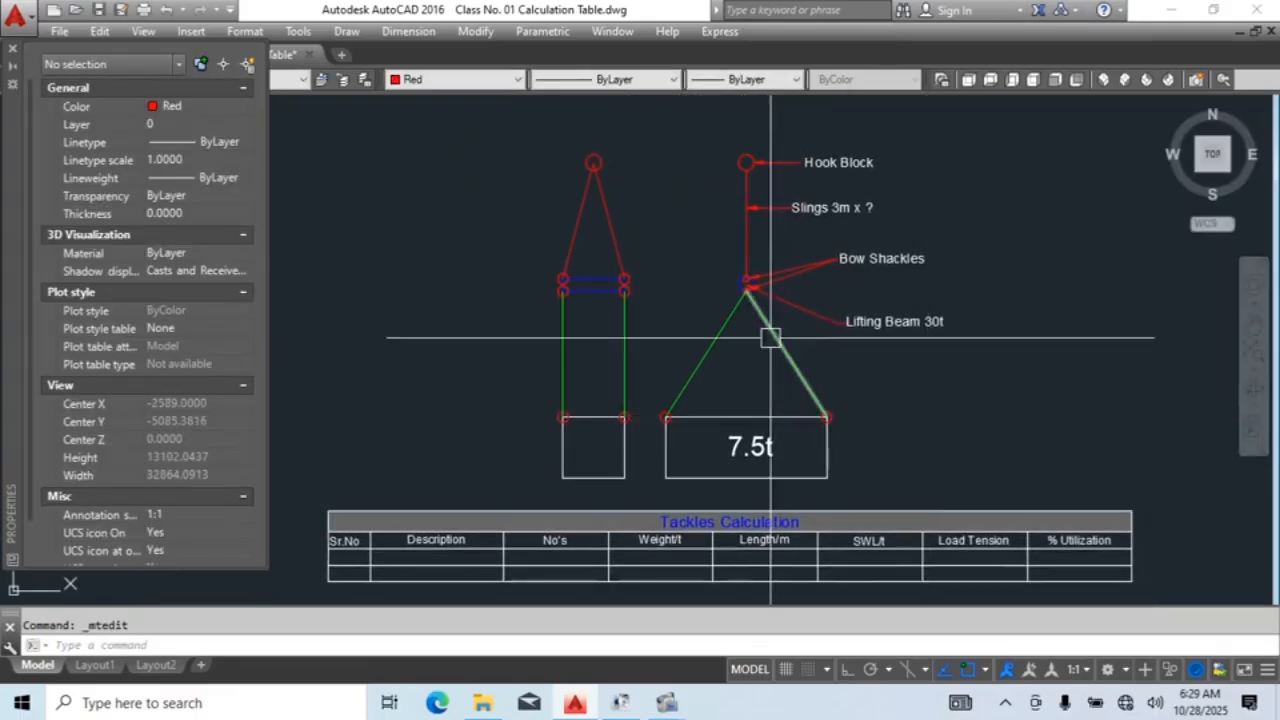
scroll(800, 335, up, 3)
key(Escape)
middle_drag(546, 317, 632, 382)
text(d)
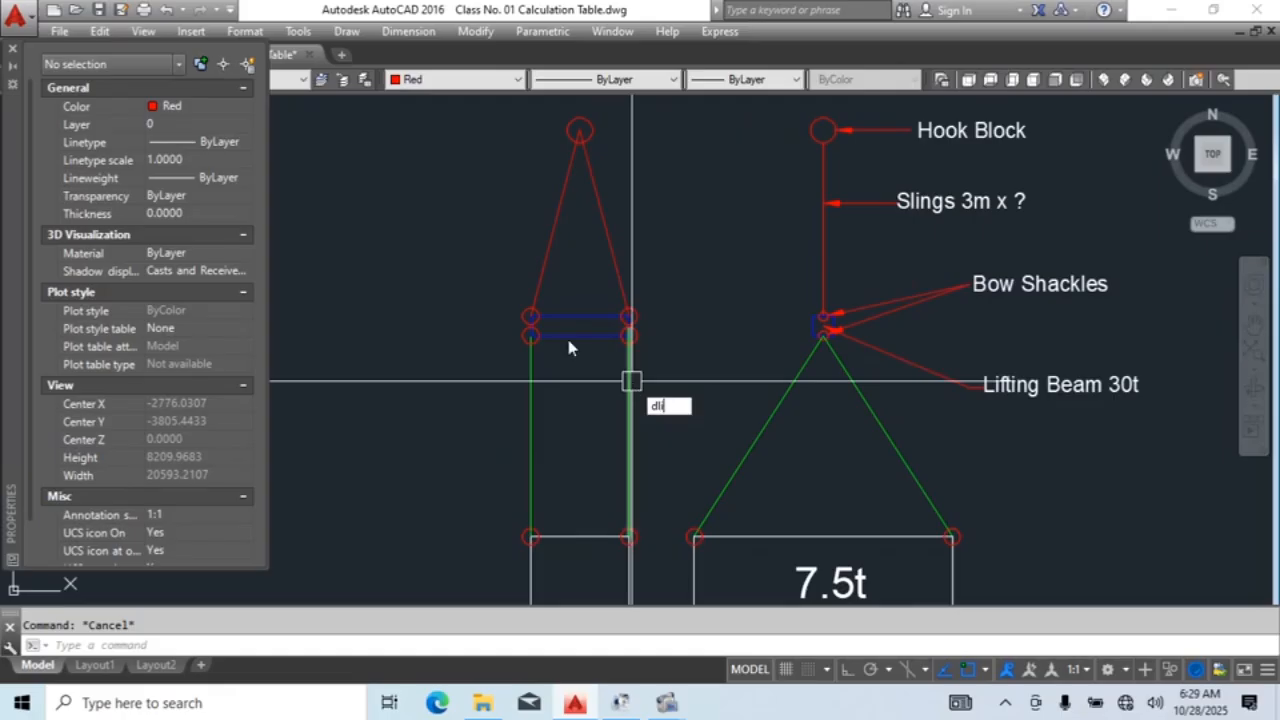
text(li)
key(Return)
scroll(534, 325, up, 4)
click(517, 330)
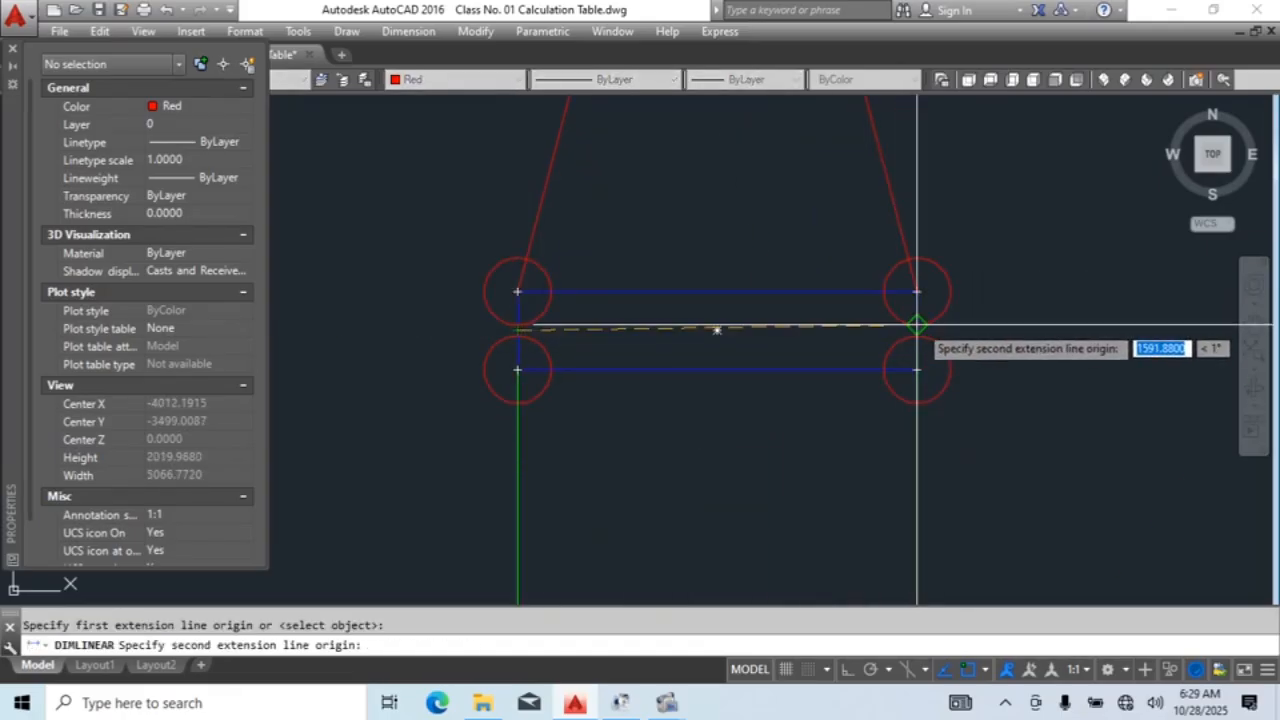
scroll(917, 325, up, 3)
click(917, 325)
scroll(800, 484, down, 3)
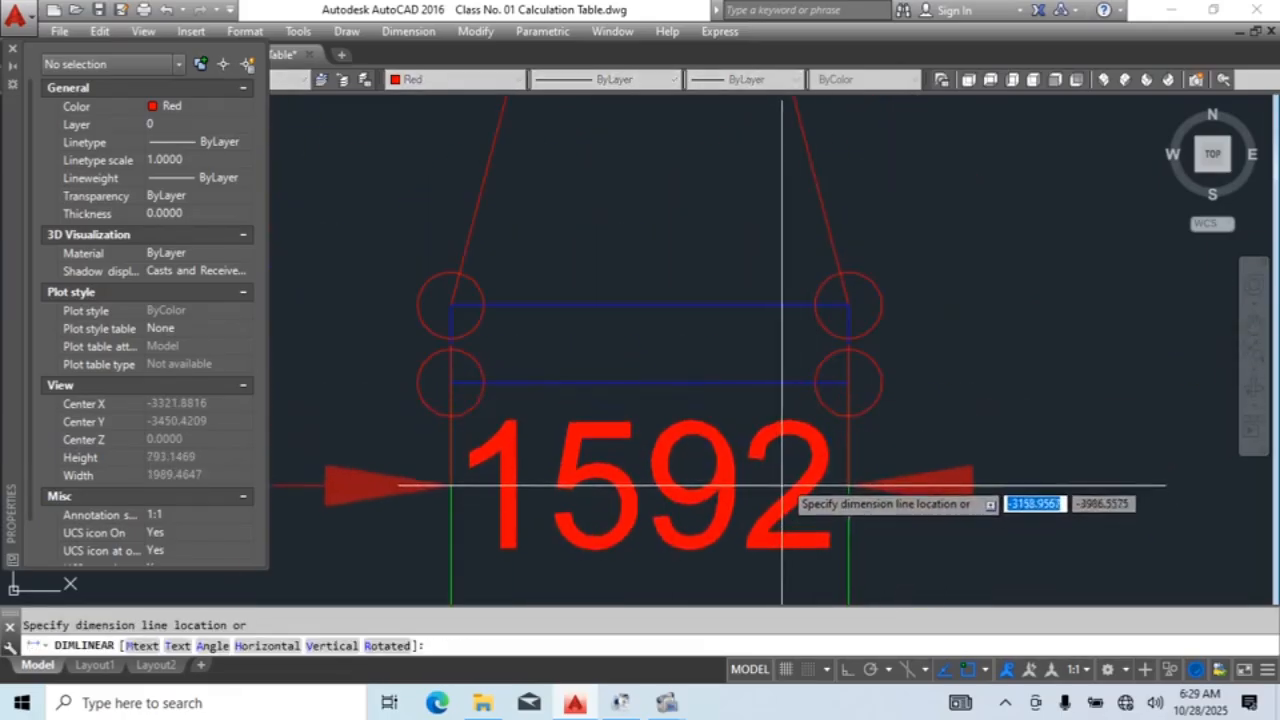
key(Escape)
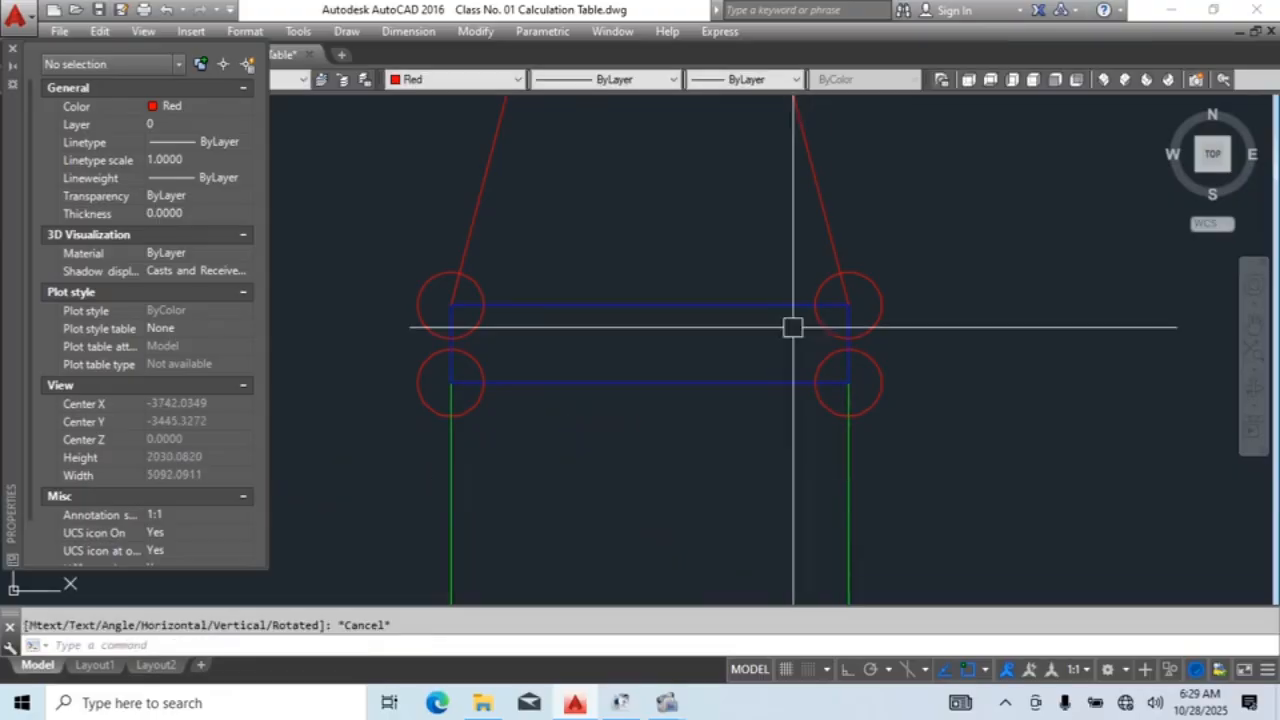
scroll(791, 329, down, 3)
scroll(571, 437, up, 4)
click(957, 324)
middle_drag(992, 448, 945, 391)
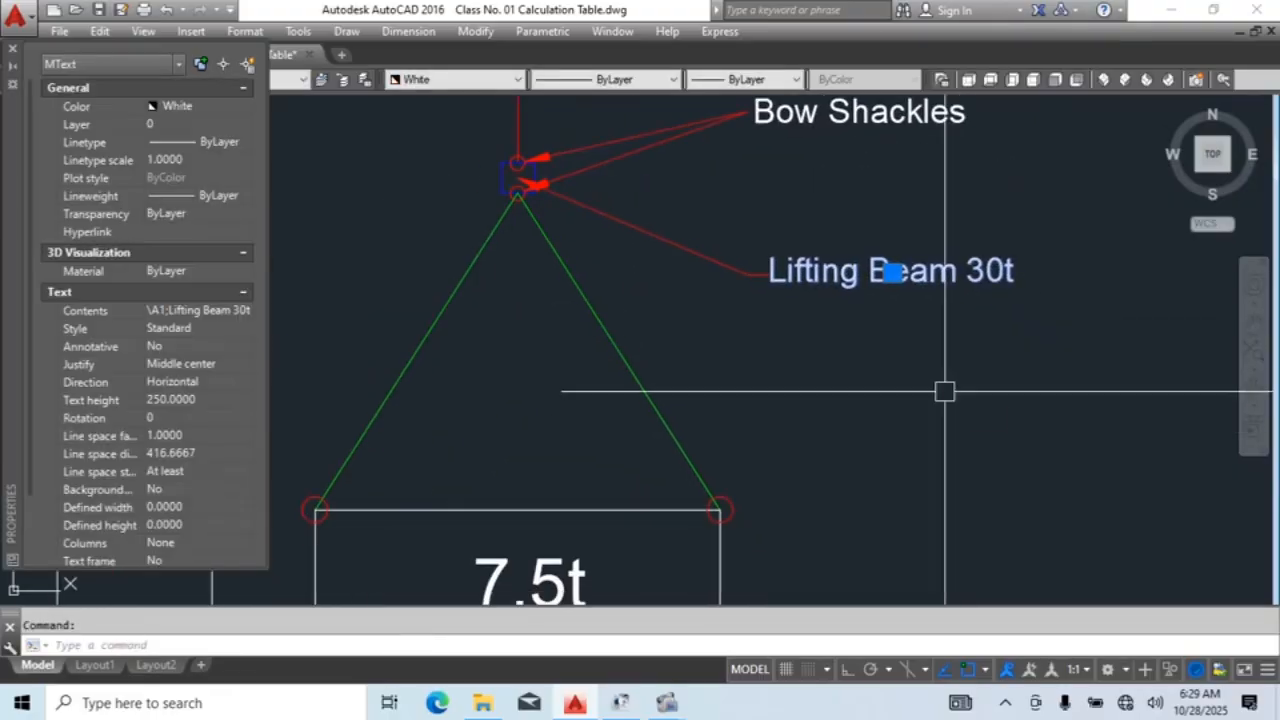
text(co)
key(Return)
middle_drag(997, 341, 961, 511)
click(546, 157)
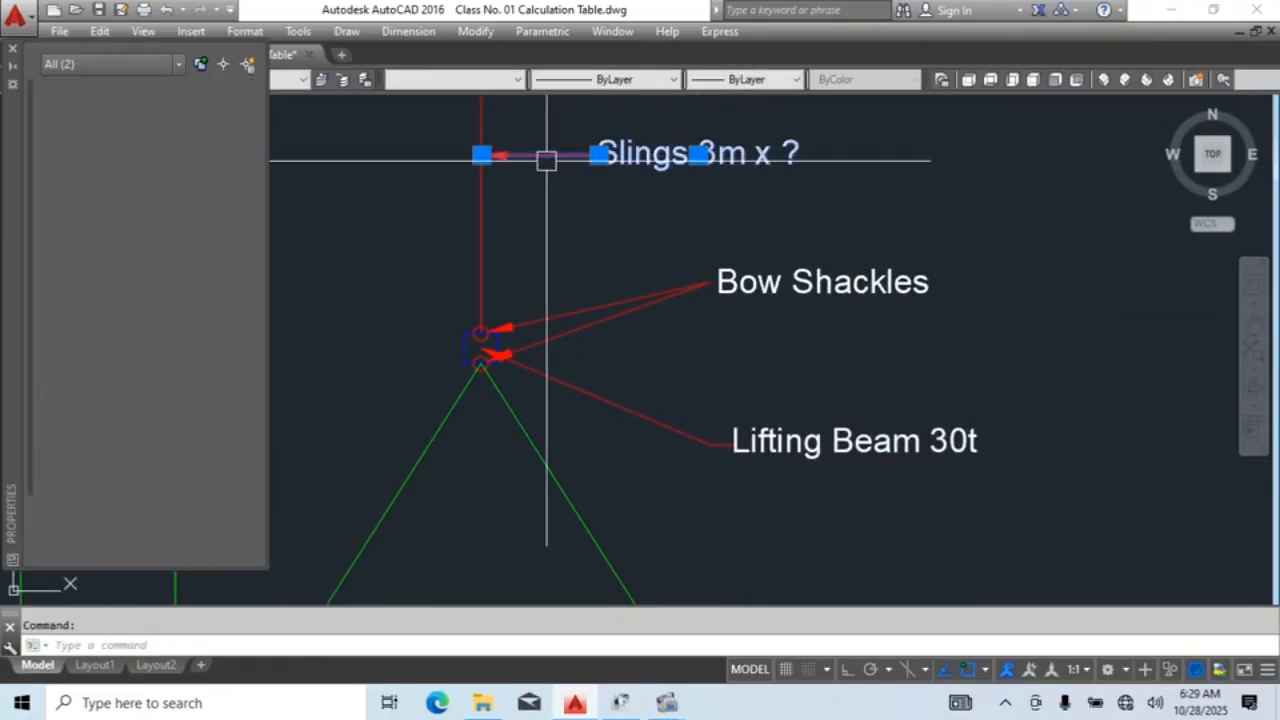
middle_drag(863, 391, 827, 313)
key(Escape)
middle_drag(822, 230, 903, 449)
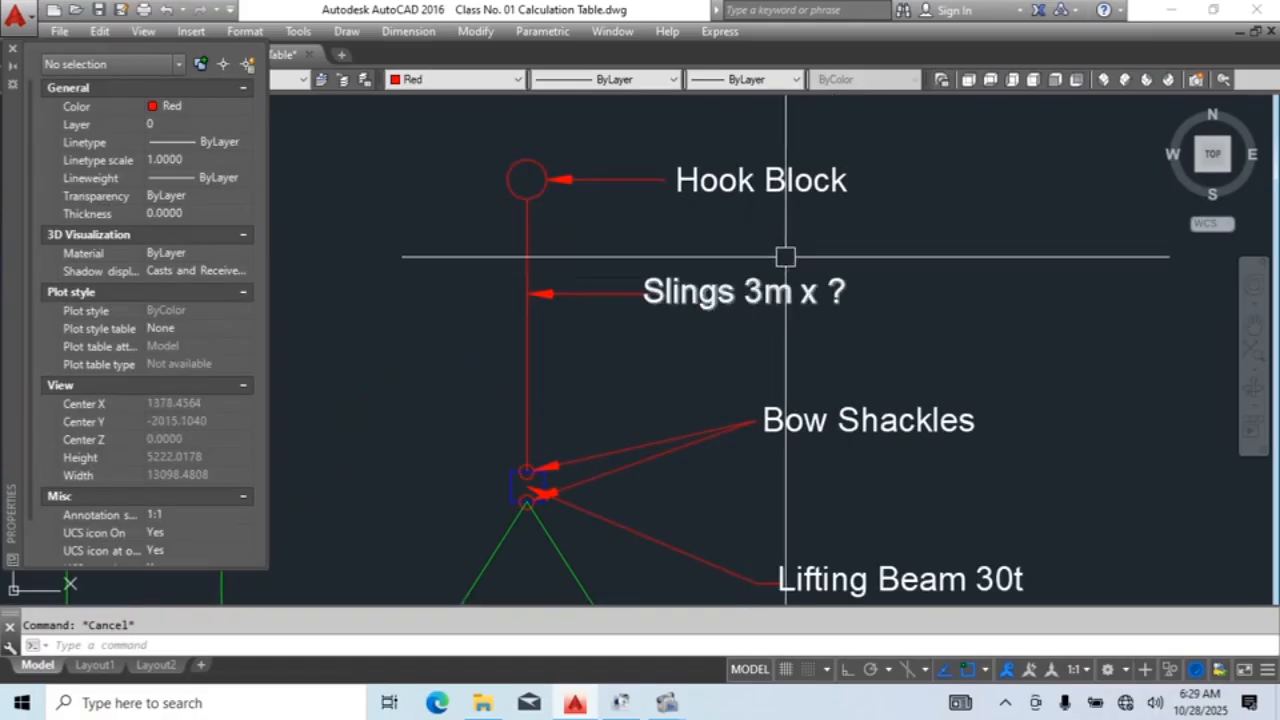
Step: Copy the "Slings 3m x ?" label with its leader so the arrow points at the green sling below the lifting beam
click(785, 257)
click(606, 326)
middle_drag(798, 400, 790, 353)
text(co)
key(Return)
click(712, 280)
middle_drag(951, 498, 888, 167)
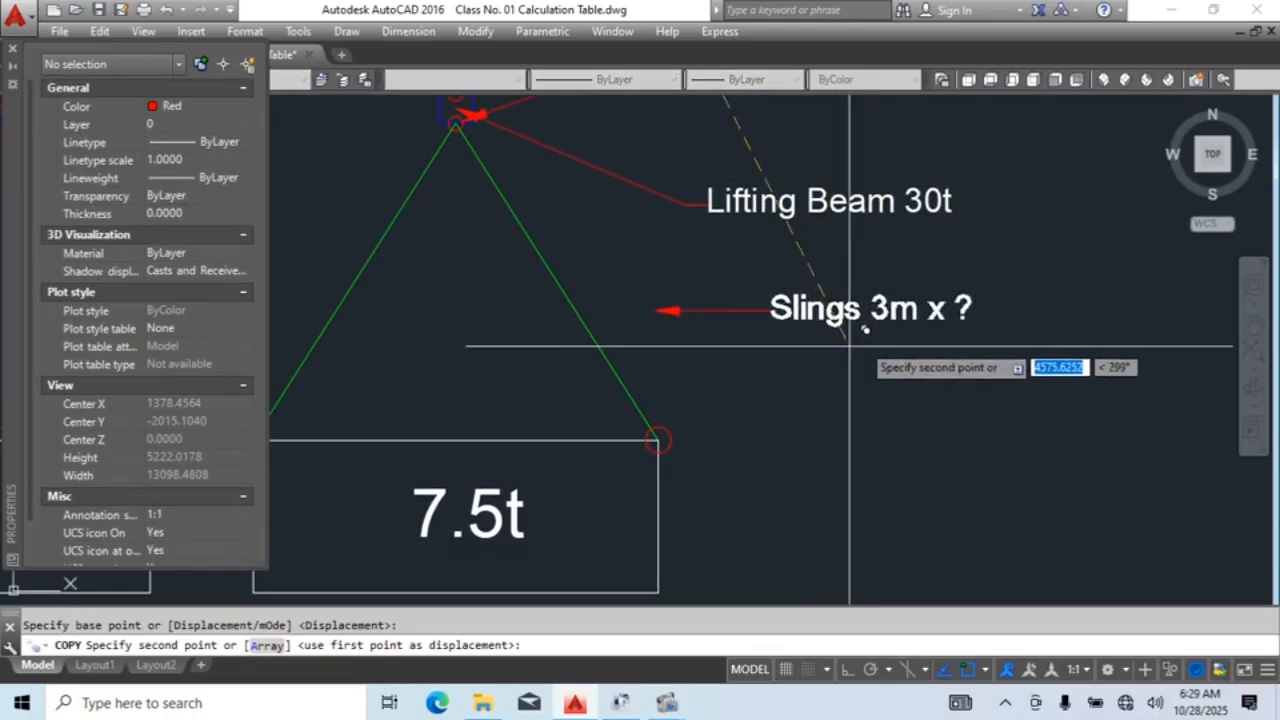
click(767, 333)
key(Escape)
Step: Change the sling length in the copied label to 4m so it reads "Slings 4m x ?"
scroll(767, 290, down, 2)
scroll(767, 289, up, 4)
double_click(835, 333)
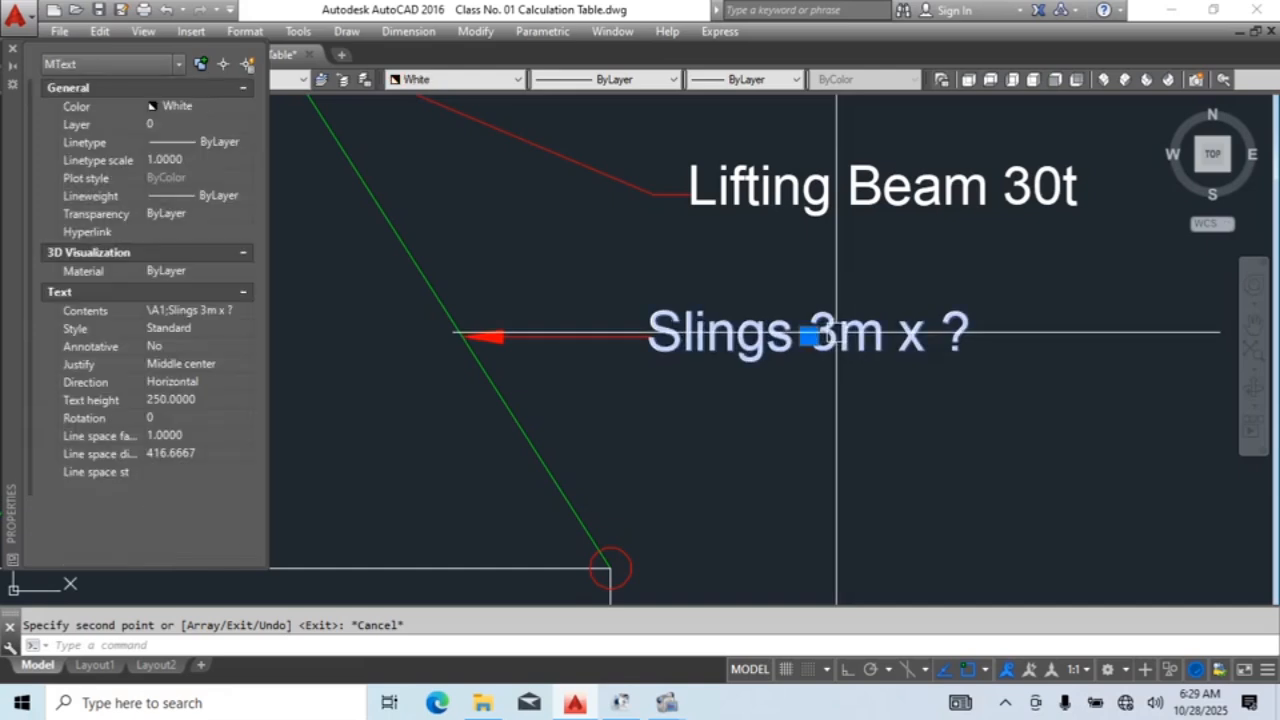
drag(840, 336, 834, 330)
text(4)
click(995, 446)
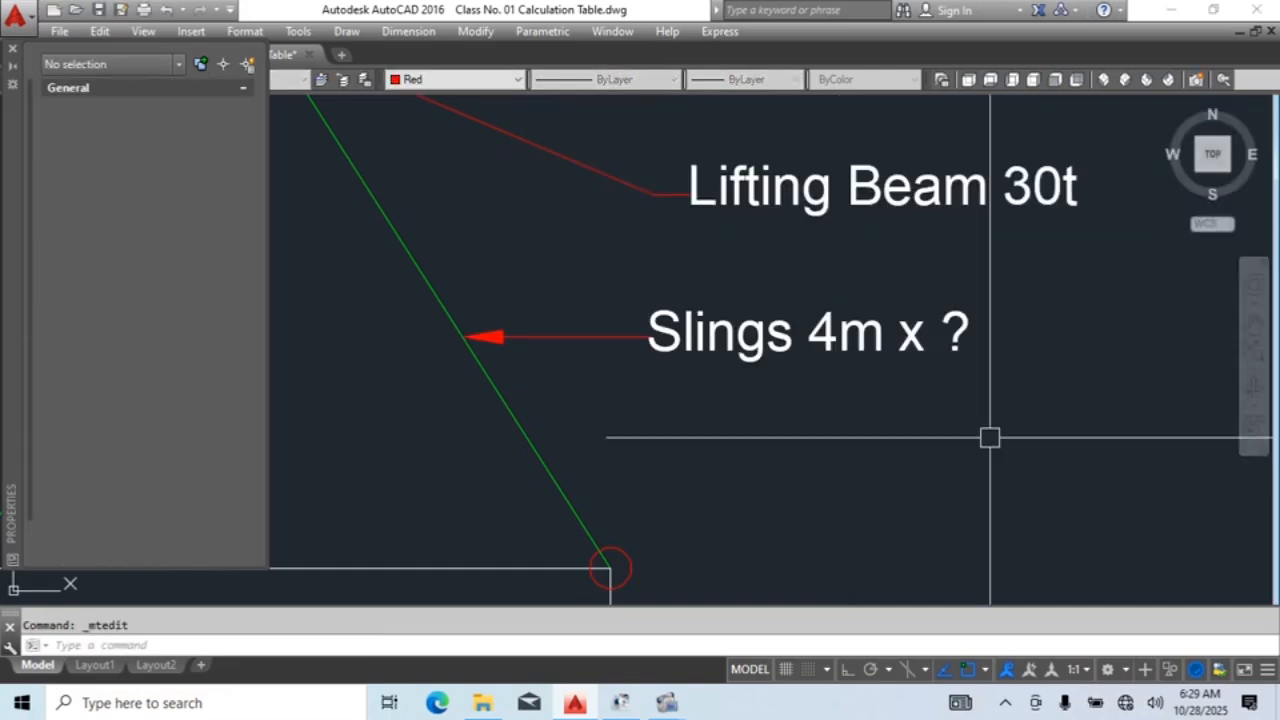
Step: Close the Properties palette and copy the "Slings 4m x ?" label with its leader to the shackle circle at the load's corner
click(11, 49)
scroll(731, 236, down, 2)
scroll(743, 304, up, 2)
click(838, 339)
click(598, 264)
middle_drag(774, 428, 676, 335)
text(co)
key(space)
click(641, 293)
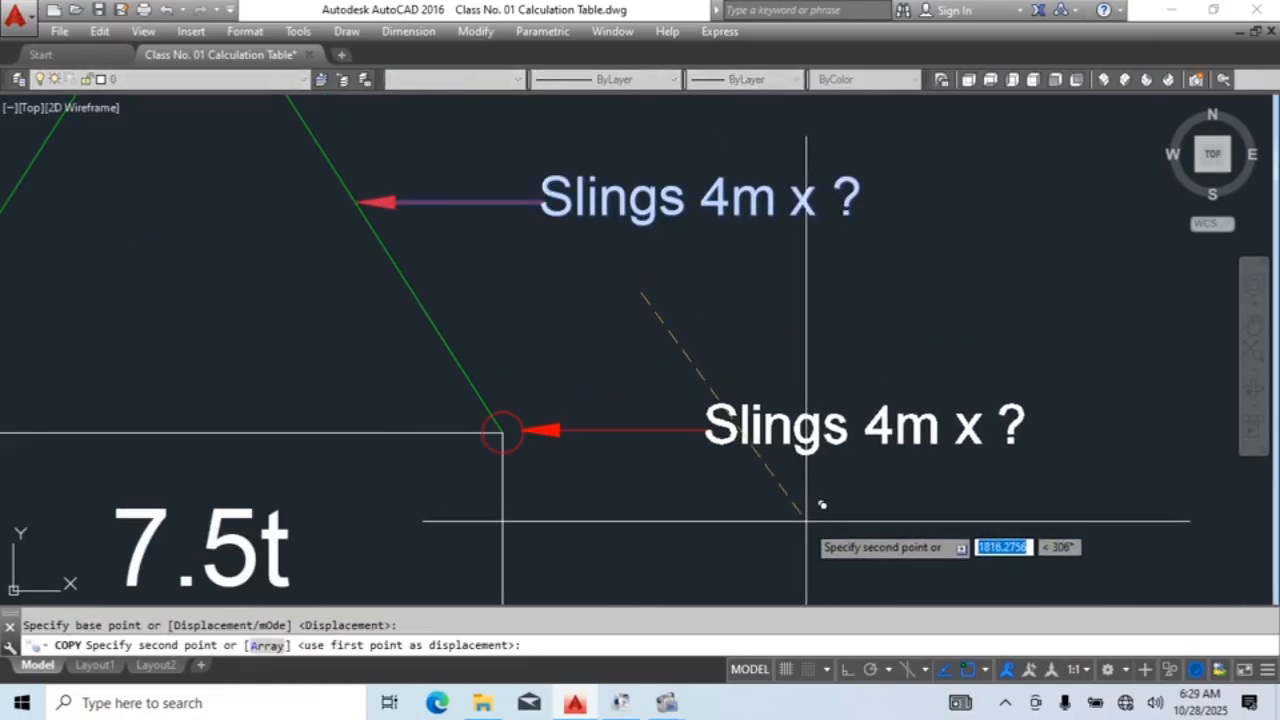
click(806, 521)
key(Escape)
Step: Replace the text of the copied label at the load's corner shackle with "Bow Shackles"
middle_drag(951, 505, 881, 464)
double_click(713, 389)
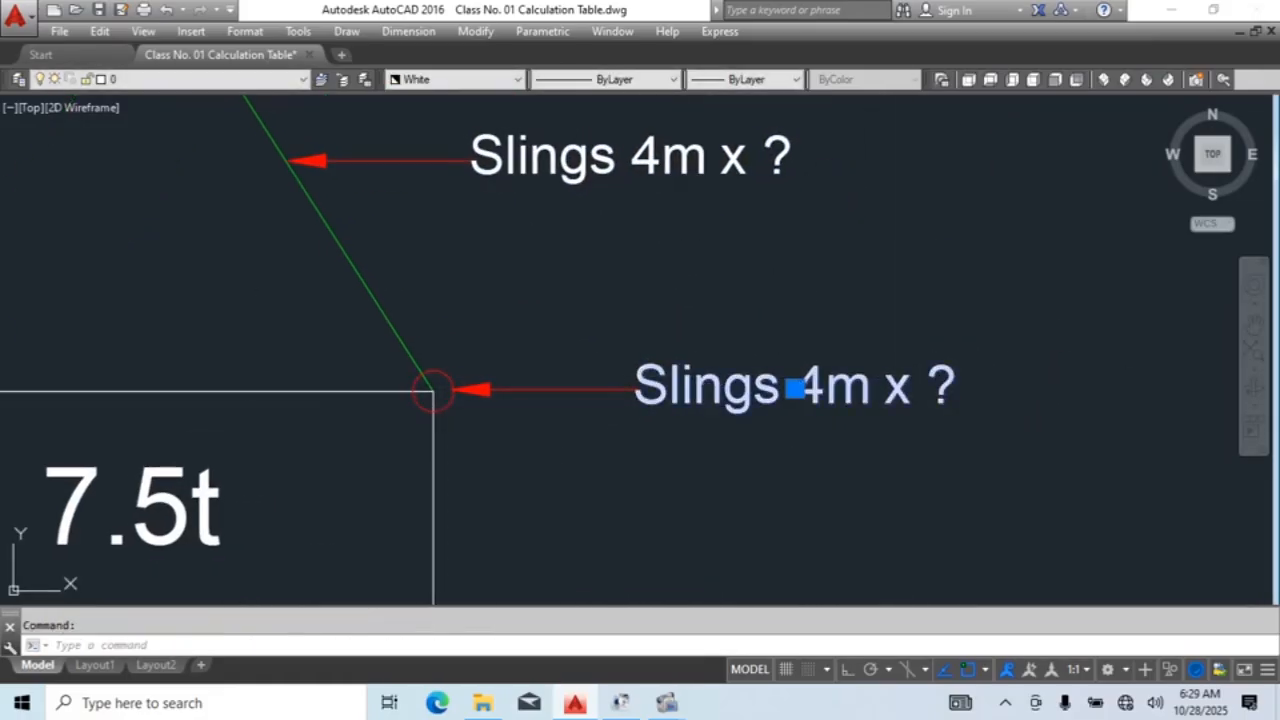
drag(638, 390, 950, 392)
text(Bpow)
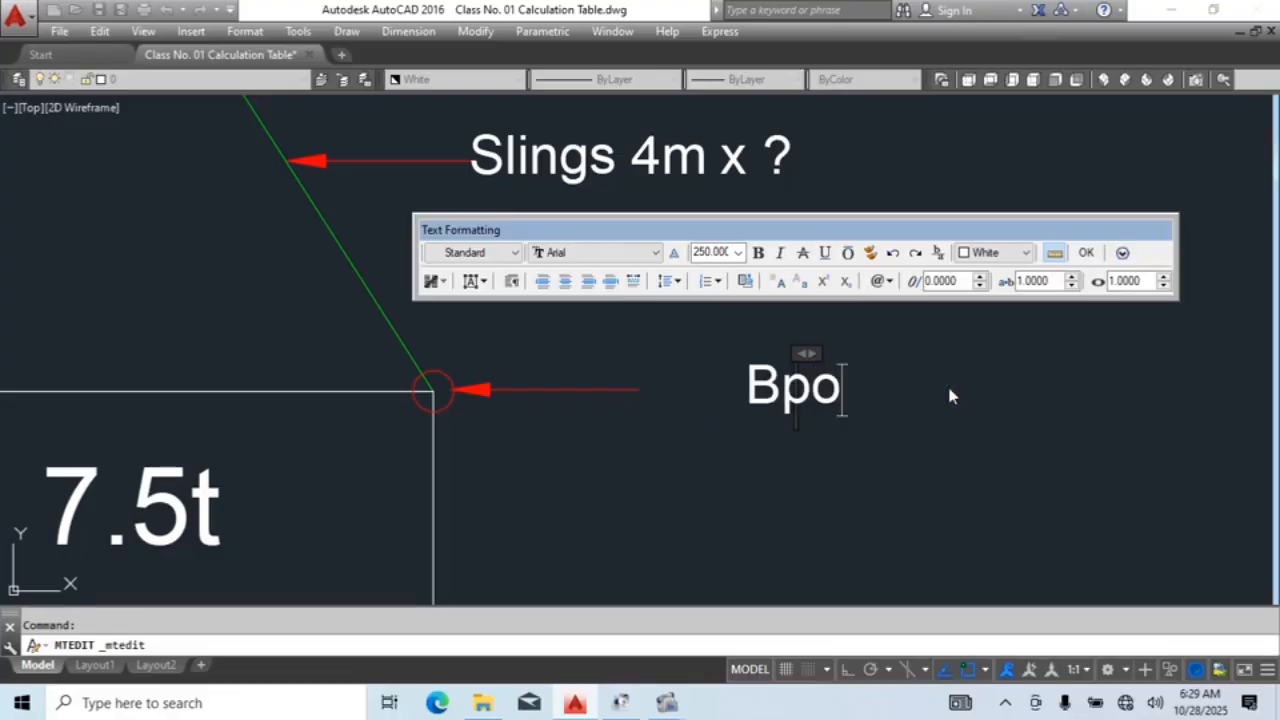
key(BackSpace)
key(BackSpace)
key(BackSpace)
text(ow Shac)
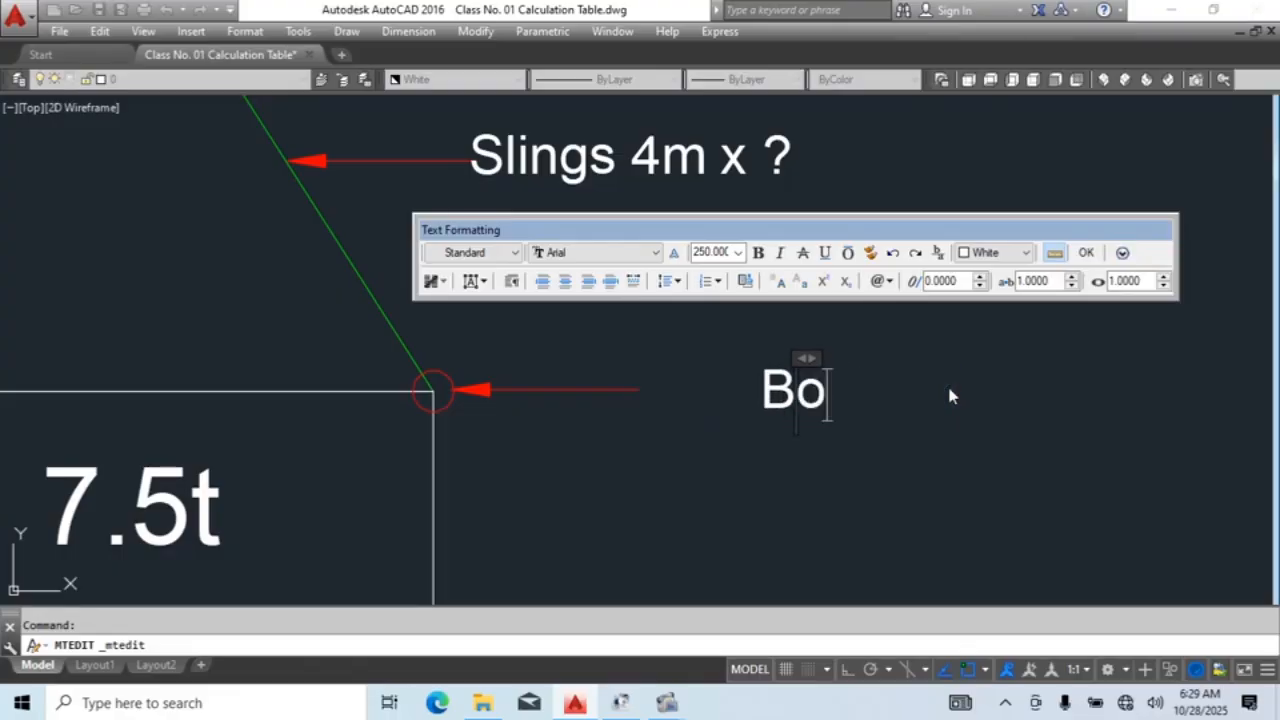
text(kles)
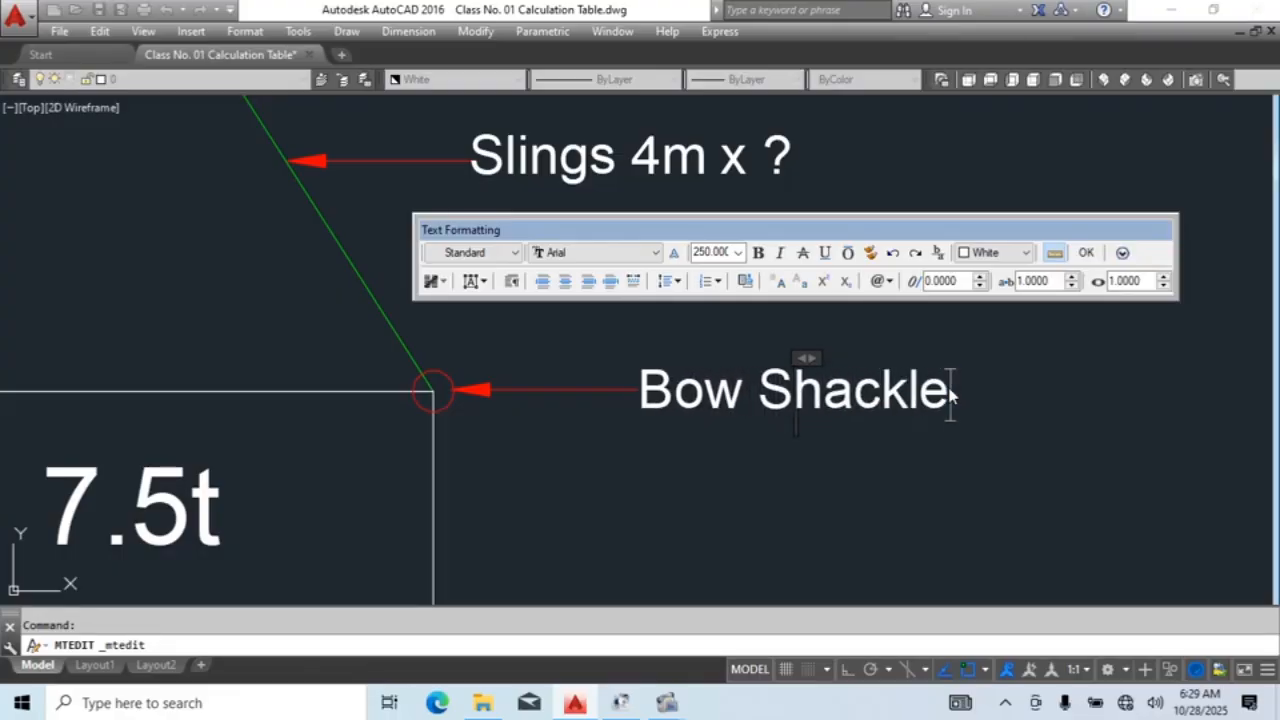
click(994, 445)
scroll(974, 418, down, 4)
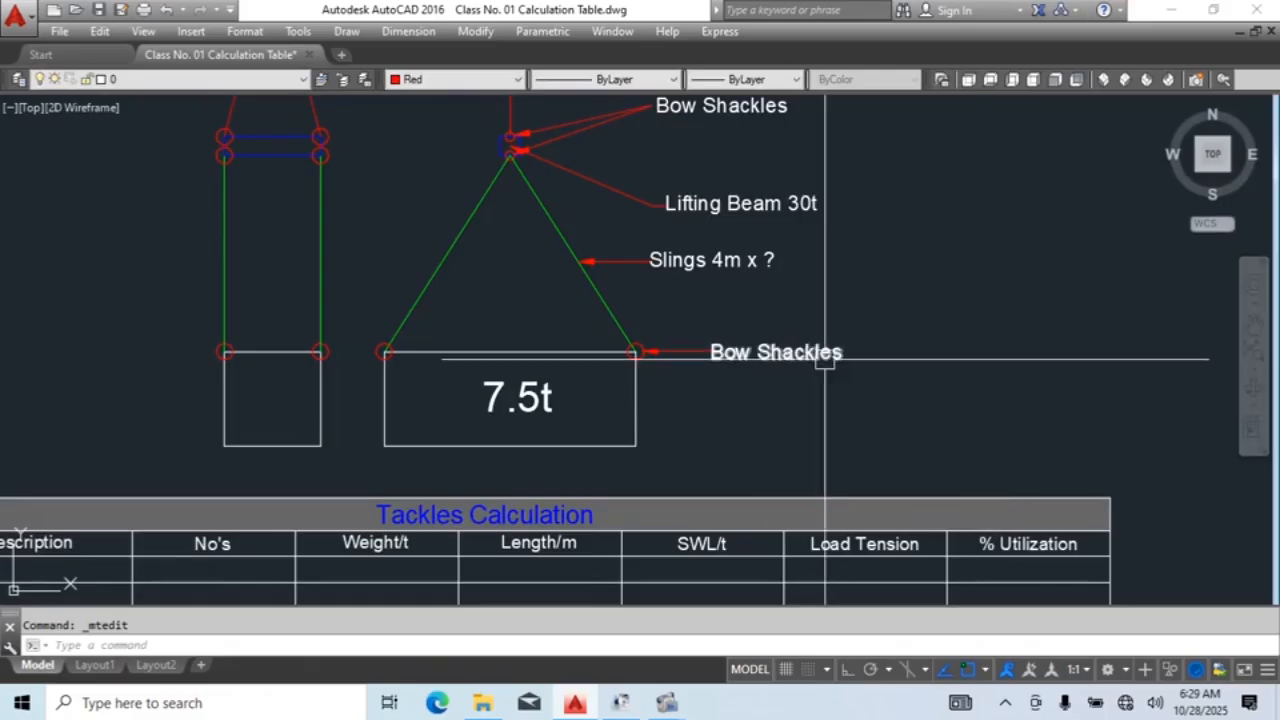
Step: Examine the lower slings, shackles and 7.5t load in the front and side views
double_click(777, 350)
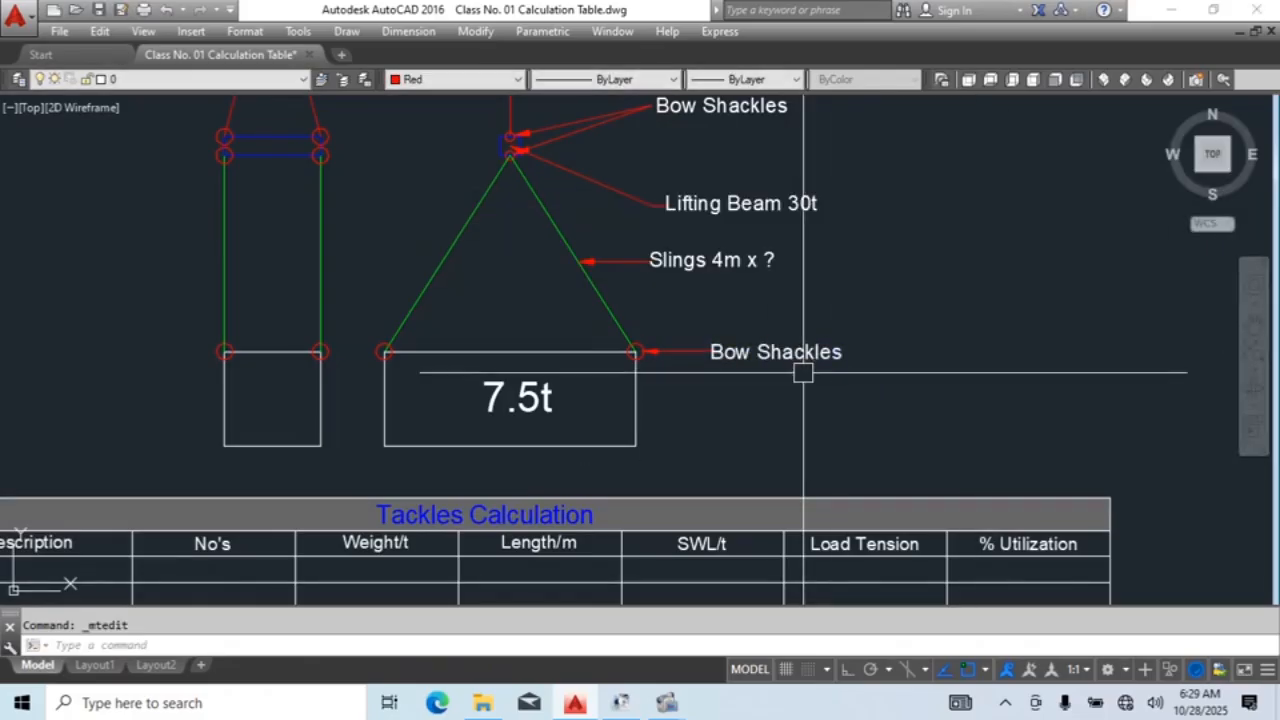
scroll(508, 138, up, 2)
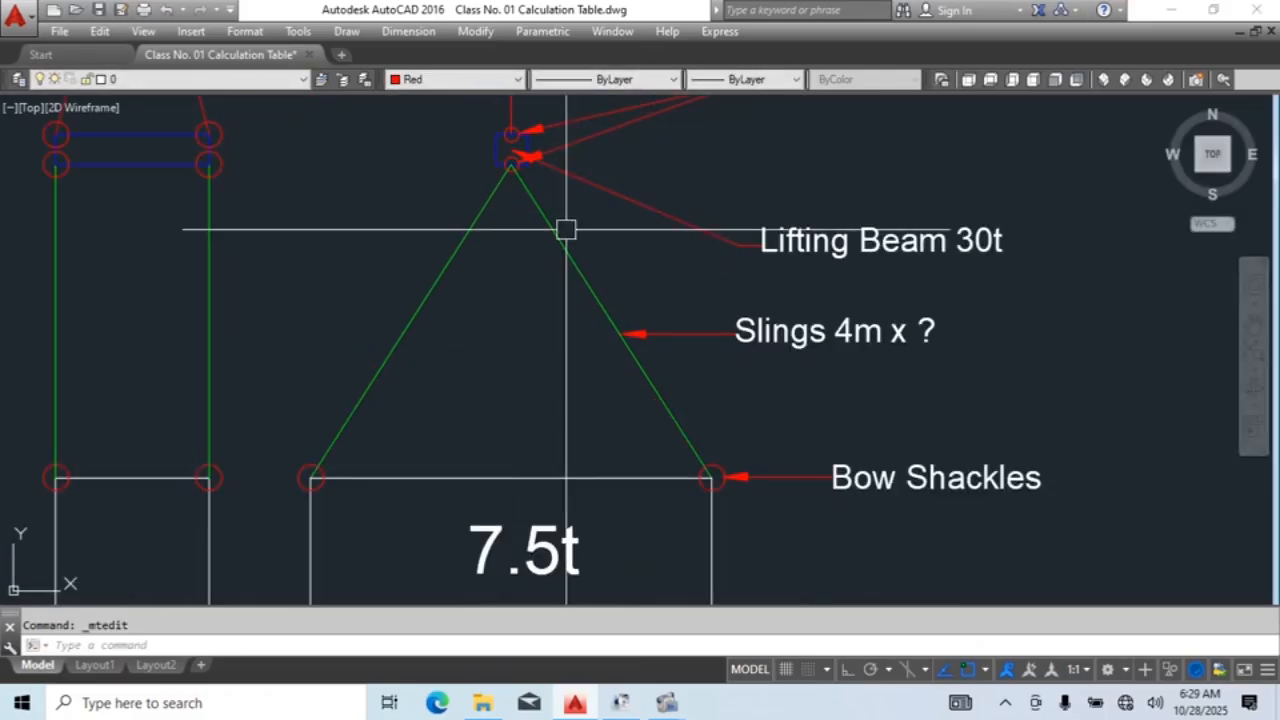
middle_drag(545, 530, 608, 398)
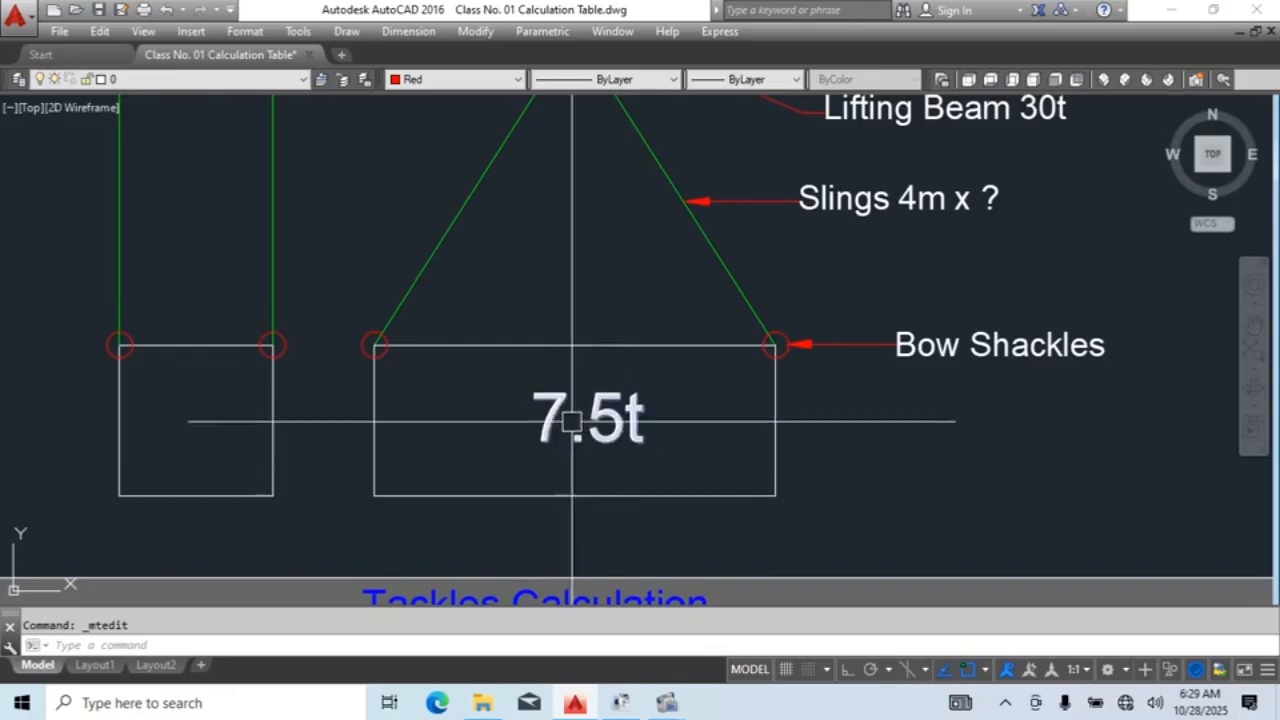
scroll(566, 430, down, 4)
scroll(423, 406, up, 4)
middle_drag(473, 414, 474, 431)
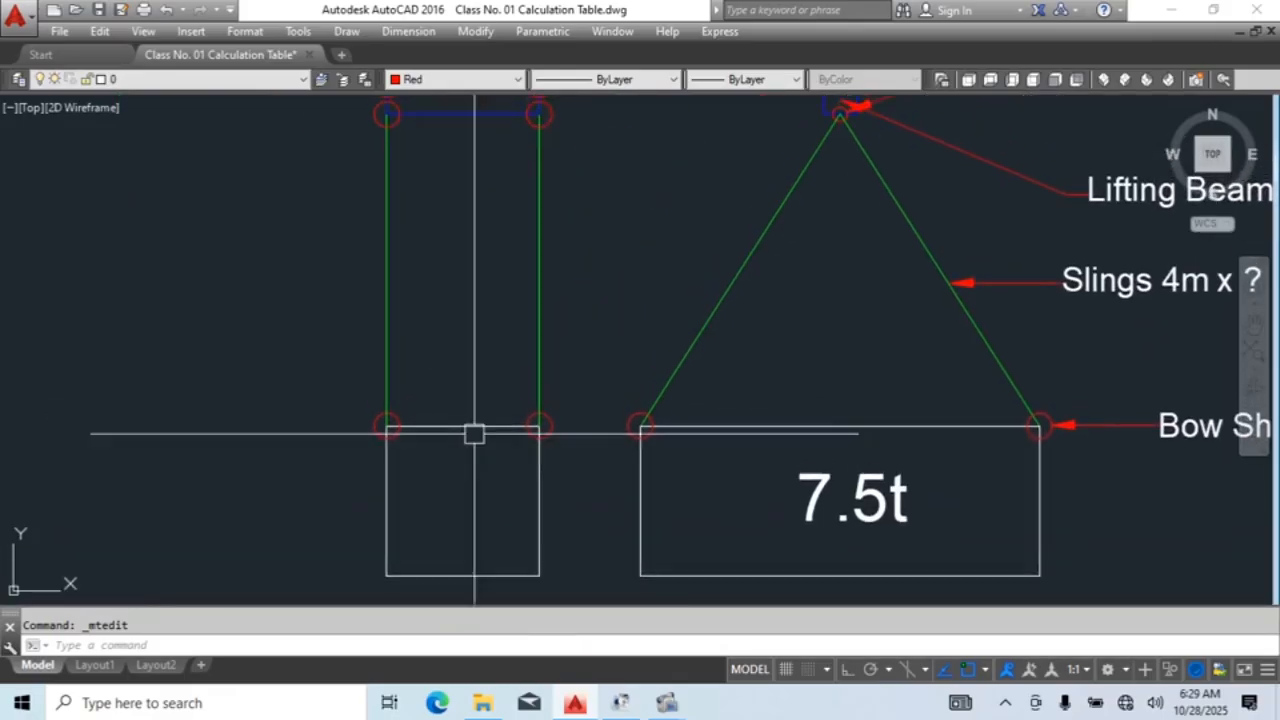
scroll(546, 366, down, 2)
middle_drag(546, 366, 551, 397)
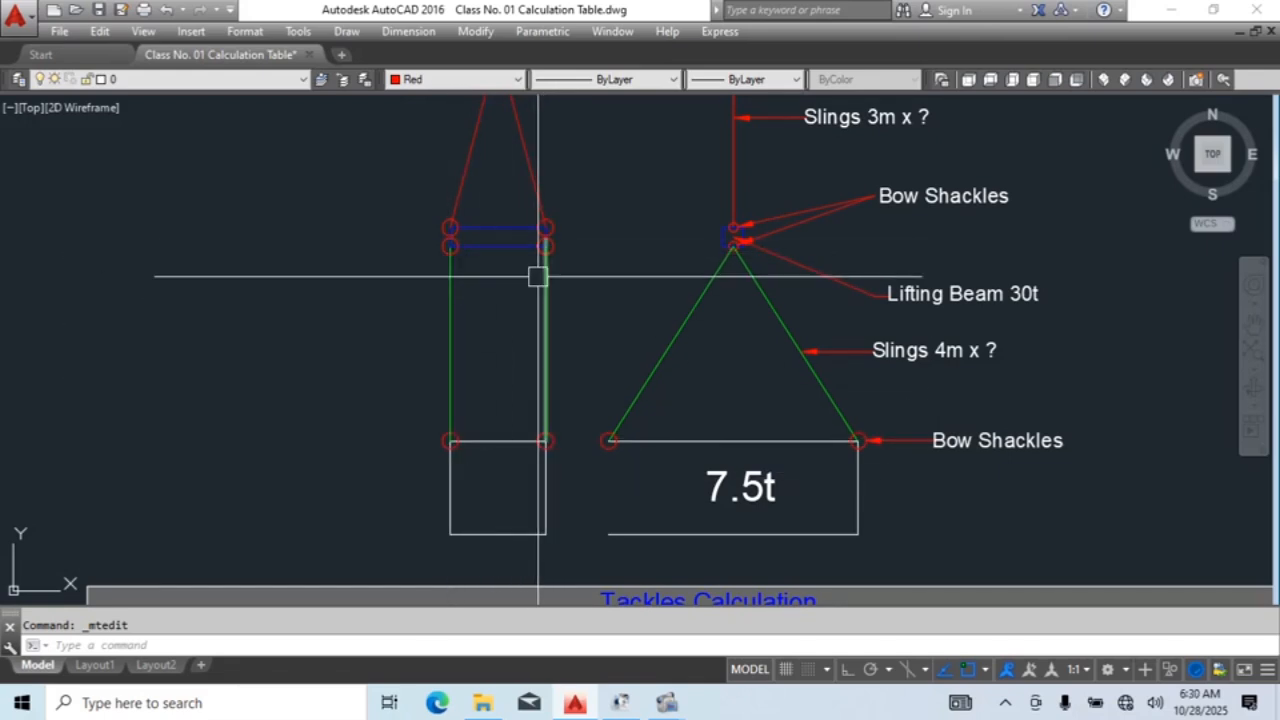
mouse_move(538, 276)
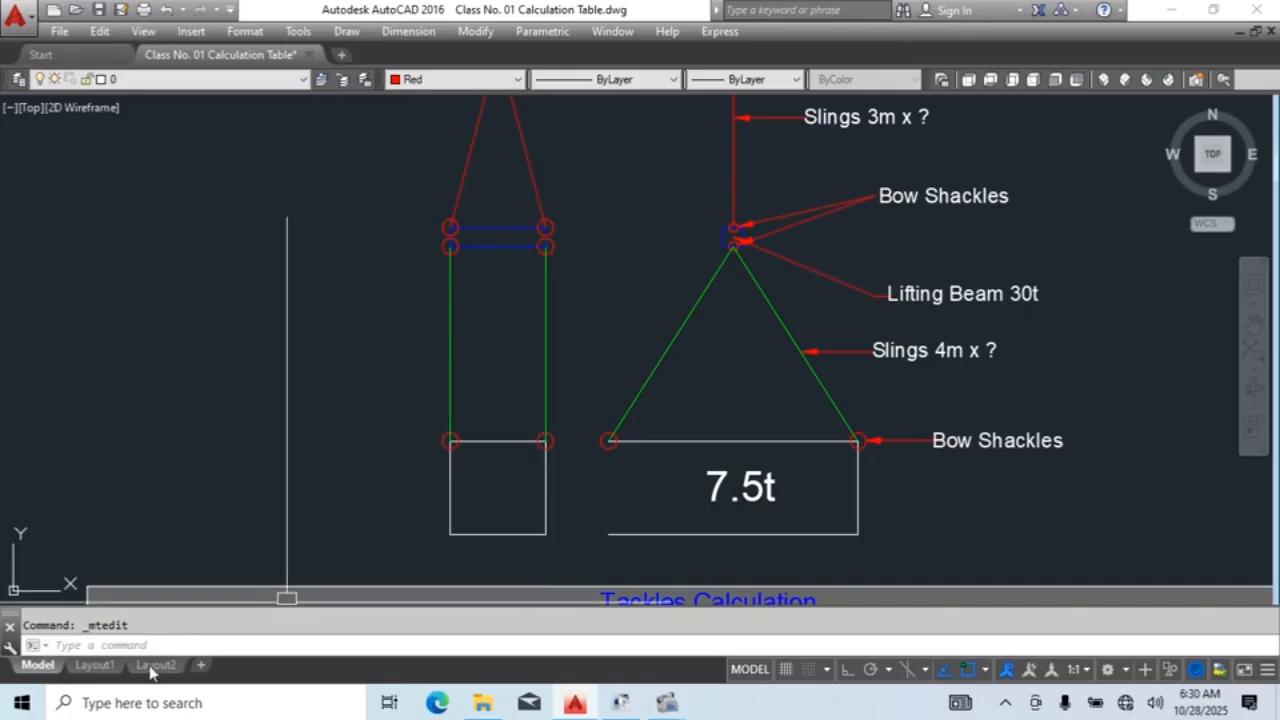
click(118, 702)
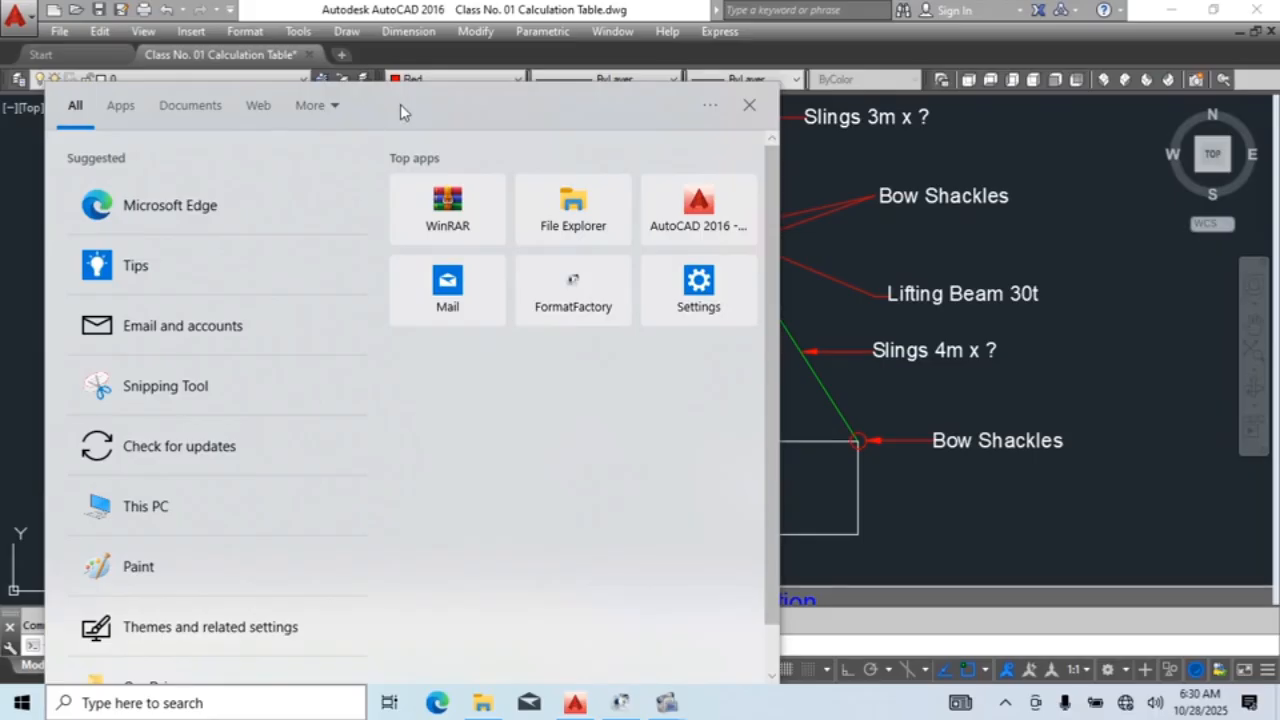
click(750, 105)
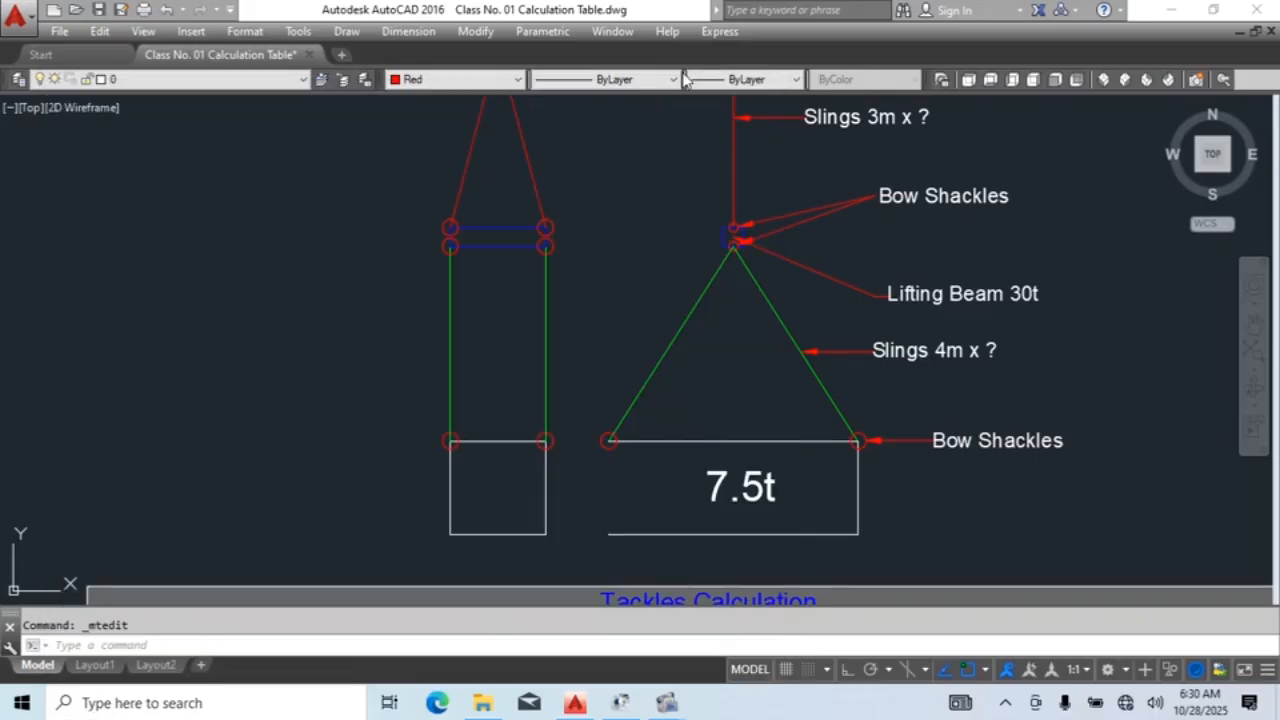
click(737, 354)
key(Escape)
Step: Add an angular dimension between the two green slings, placed inside the triangle above the 7.5t load
text(da)
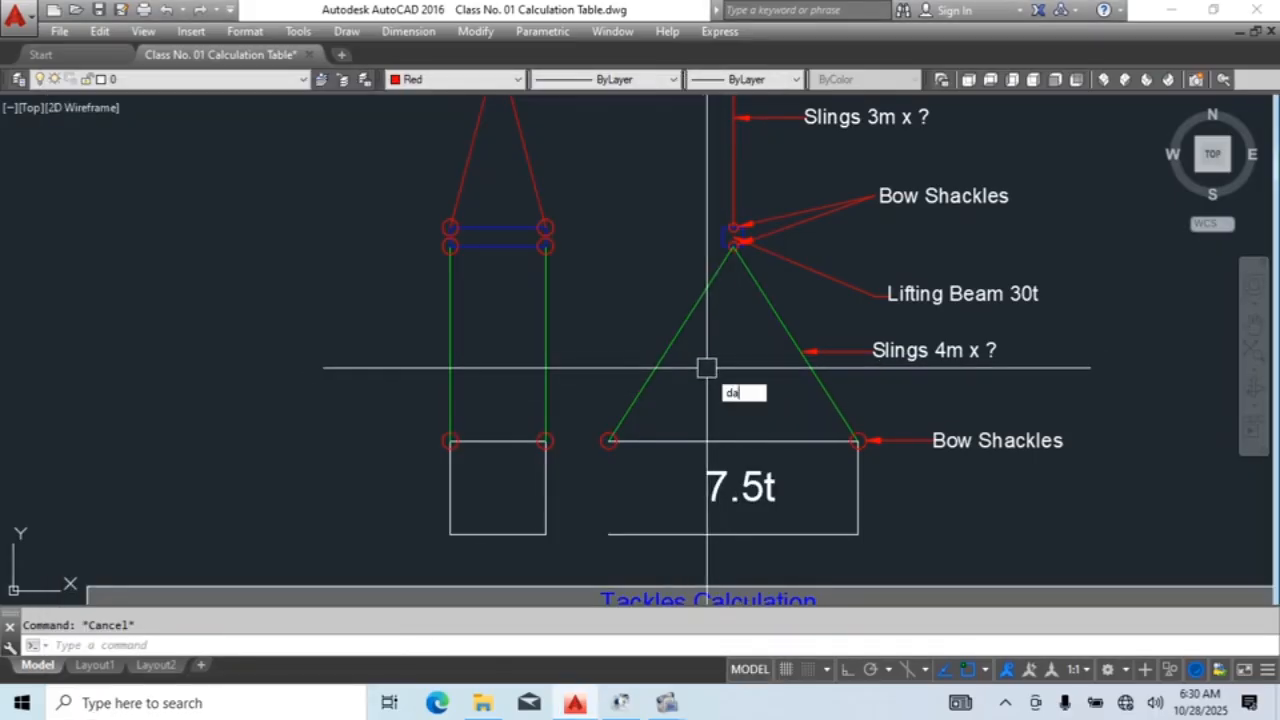
text(n)
key(Return)
scroll(707, 368, up, 4)
click(694, 317)
click(897, 330)
click(840, 497)
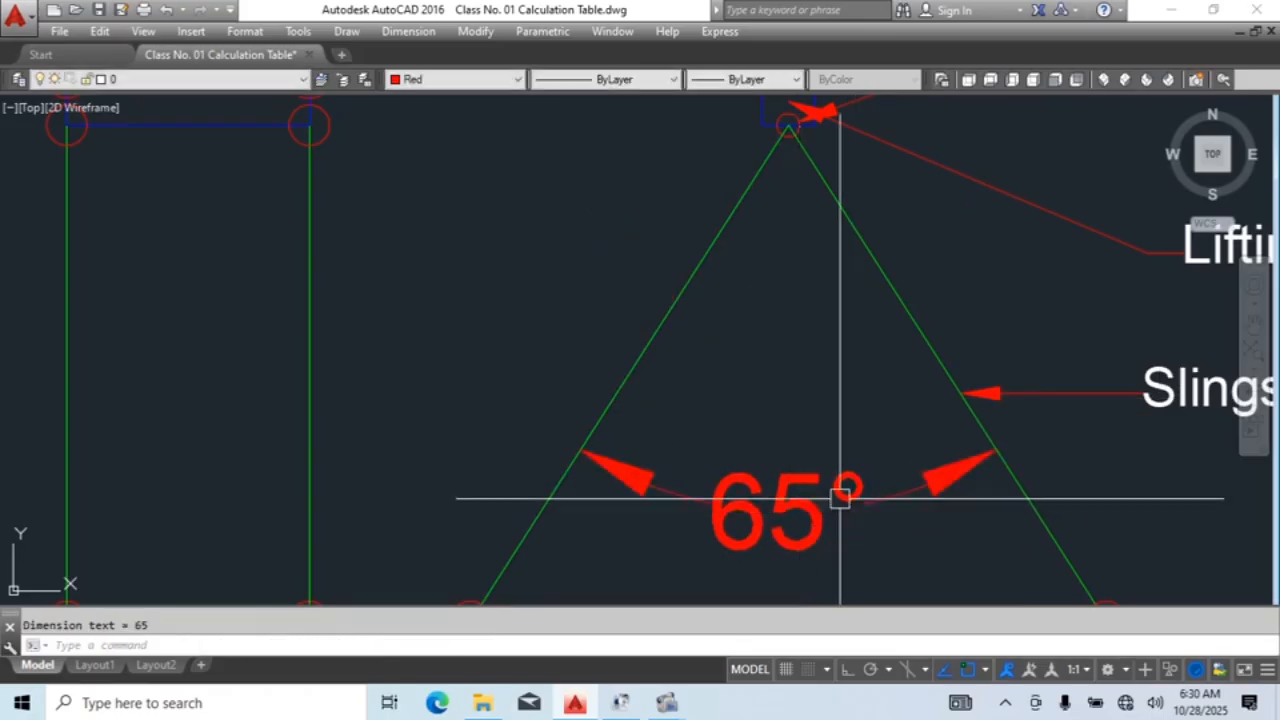
scroll(957, 457, down, 5)
key(Escape)
scroll(937, 449, up, 2)
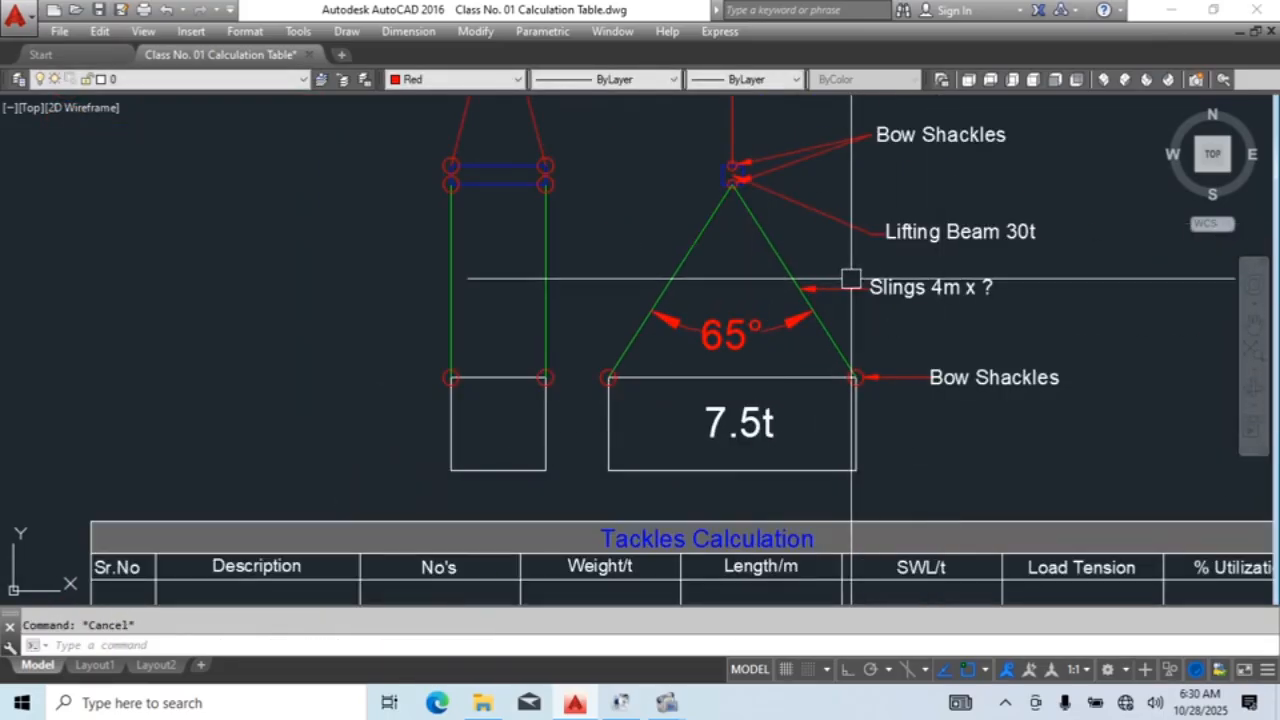
scroll(808, 389, down, 3)
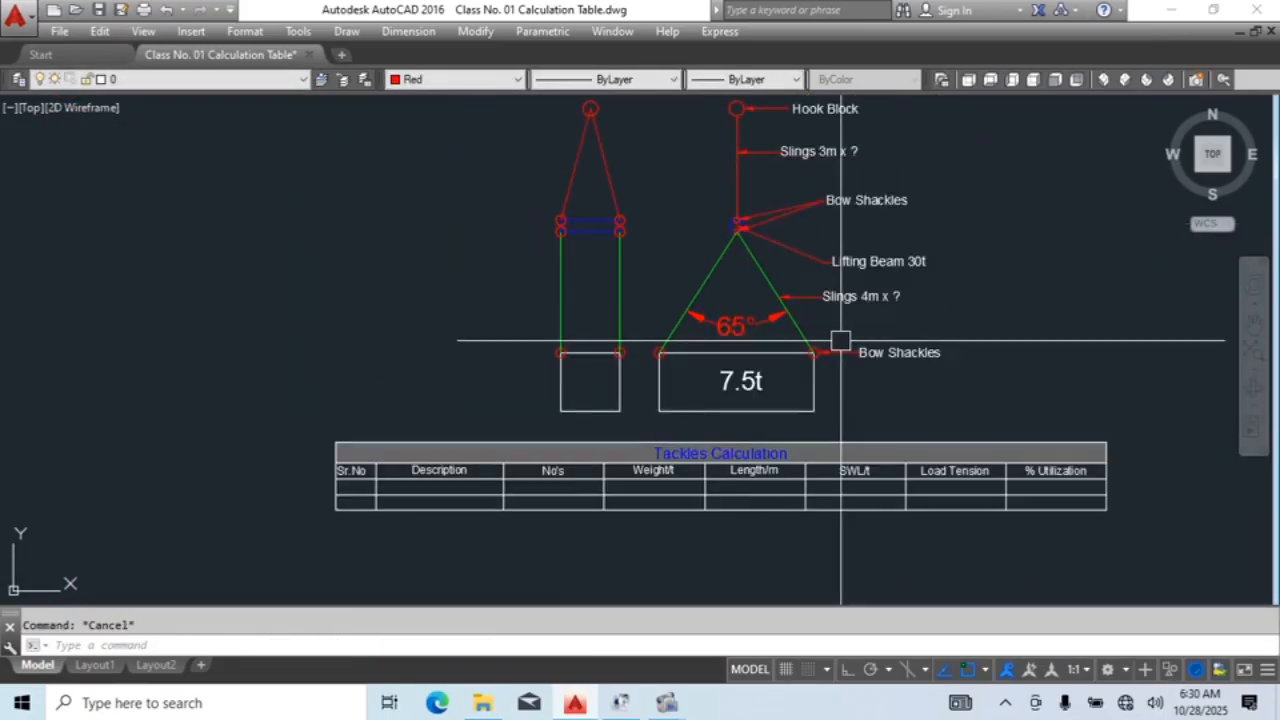
scroll(808, 370, up, 3)
middle_drag(939, 409, 927, 418)
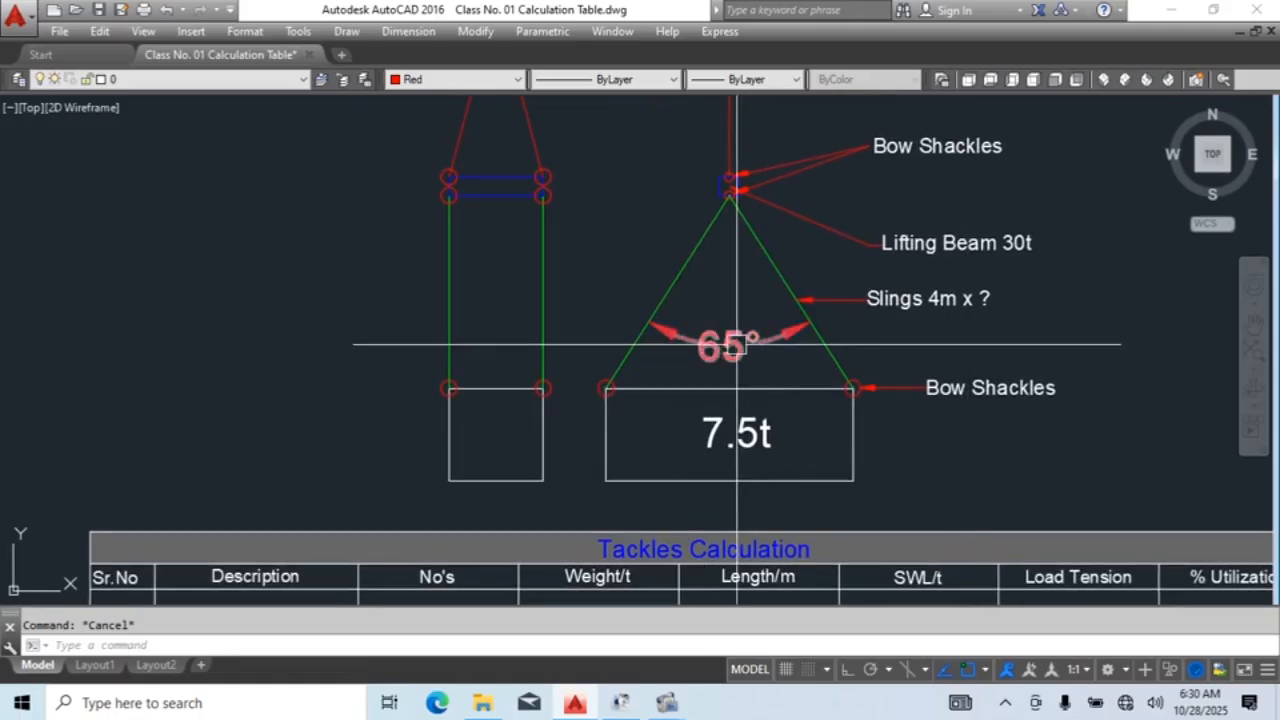
middle_drag(818, 461, 802, 452)
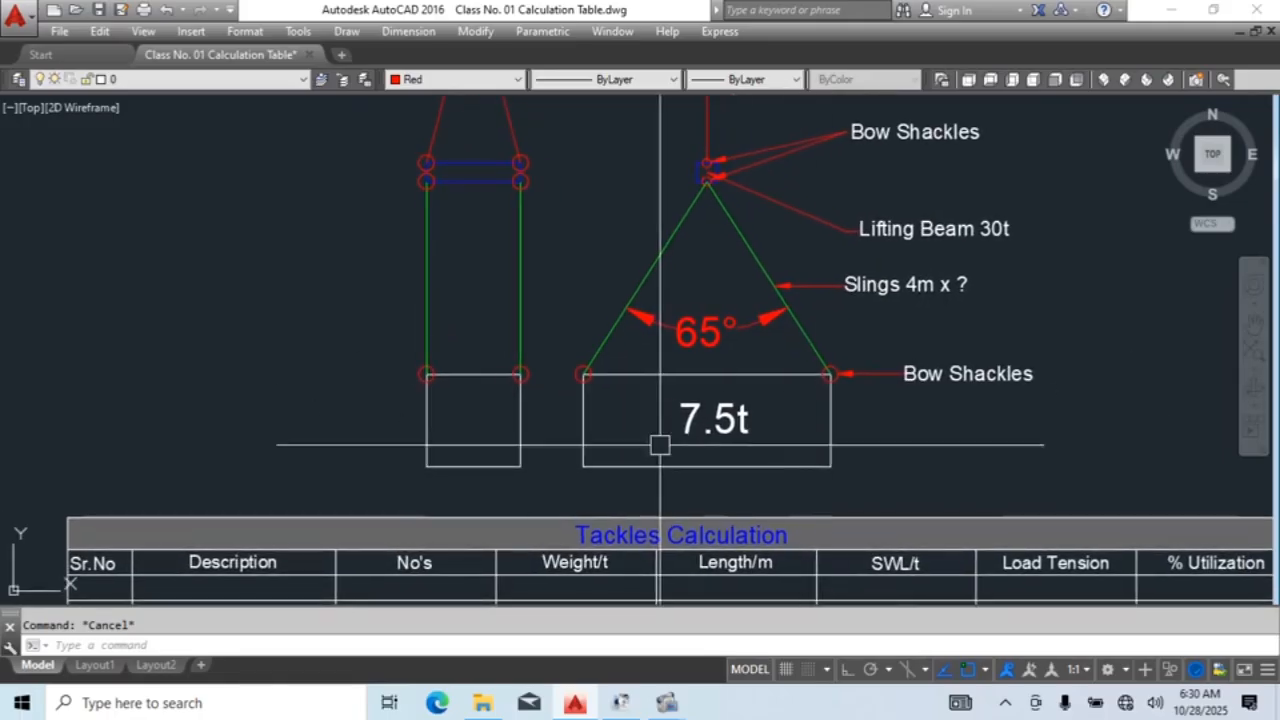
Step: Switch to the Windows Calculator and set it to Scientific mode
click(229, 590)
click(170, 703)
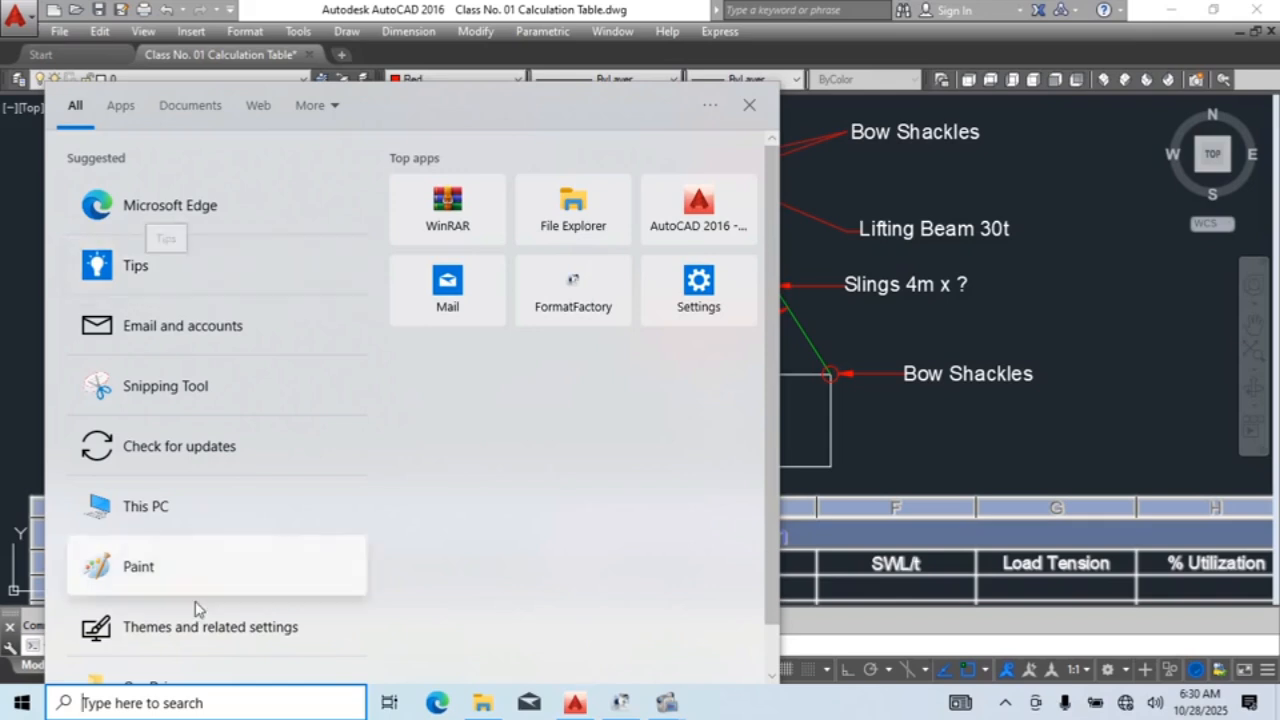
scroll(190, 400, down, 1)
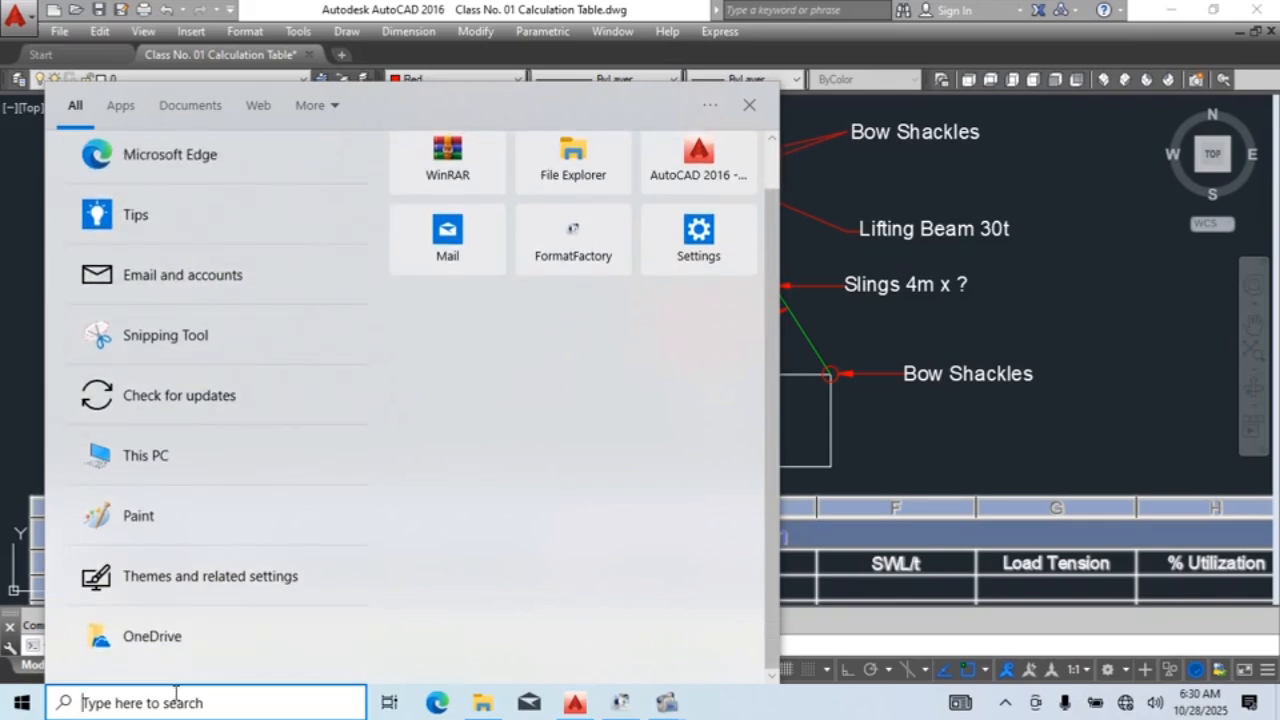
text(cal)
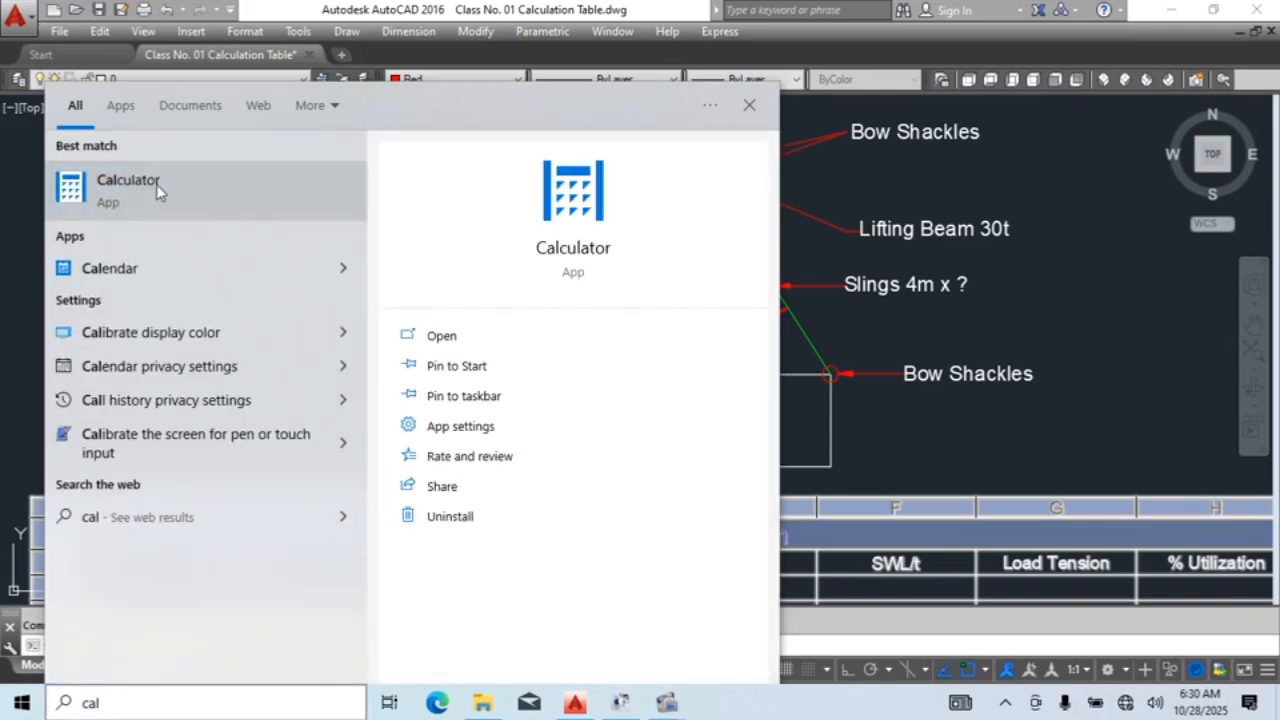
click(156, 184)
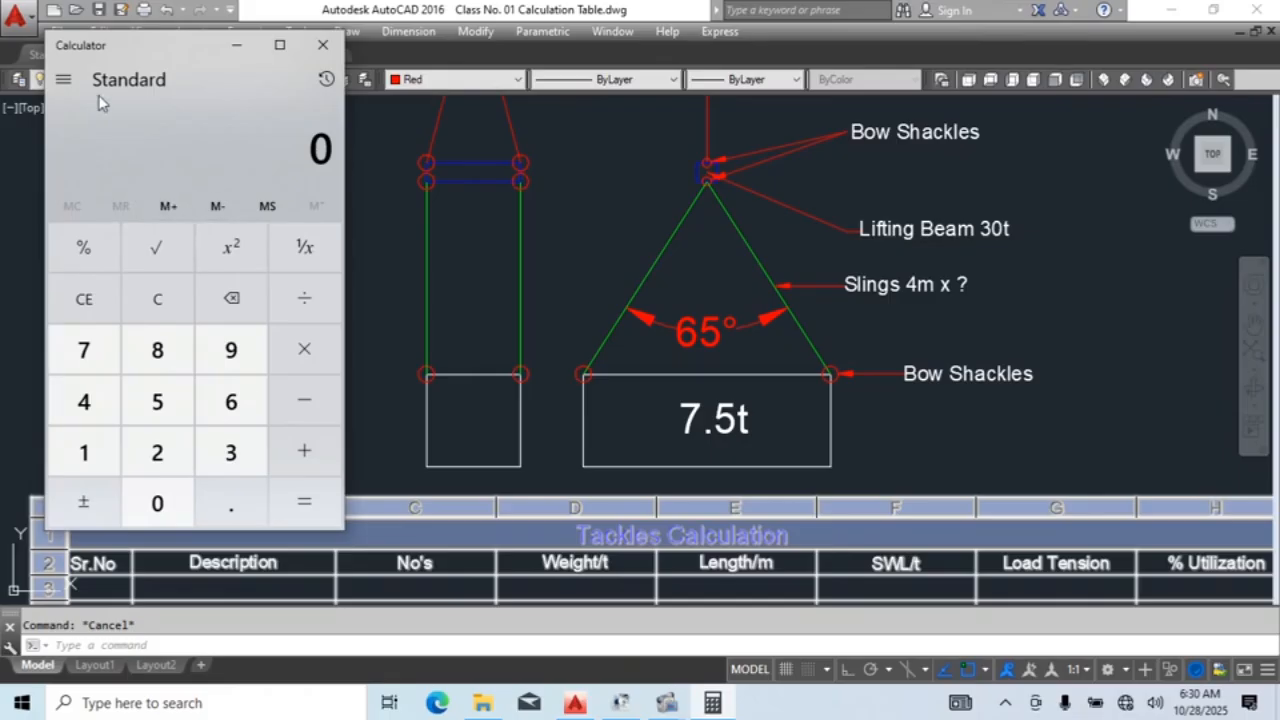
click(63, 79)
click(105, 199)
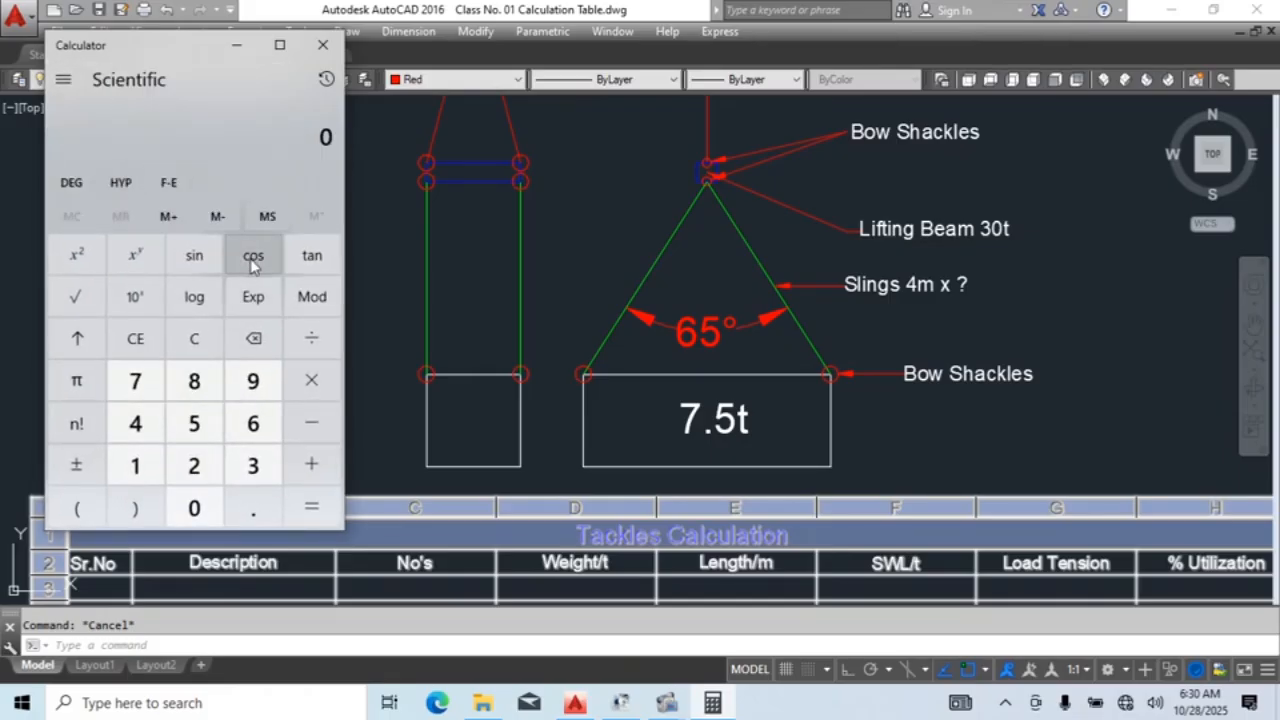
Step: Calculate the cosine of 65 degrees
click(253, 423)
click(194, 425)
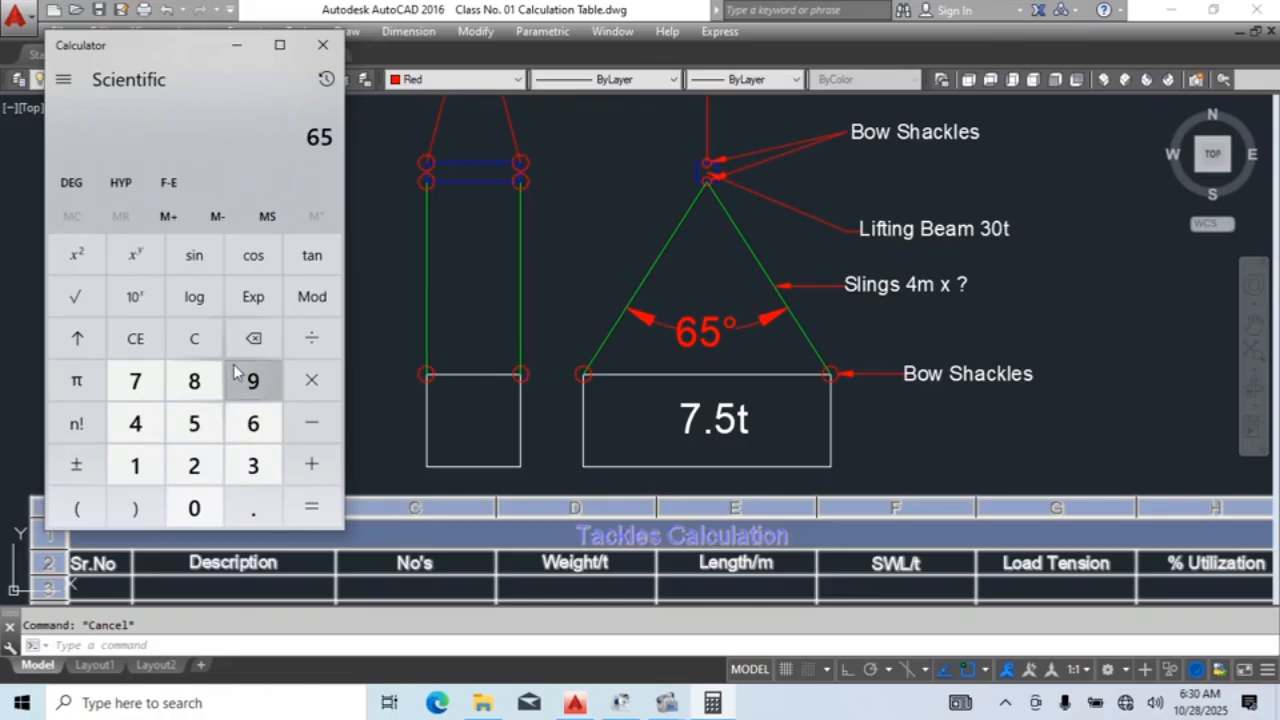
click(253, 255)
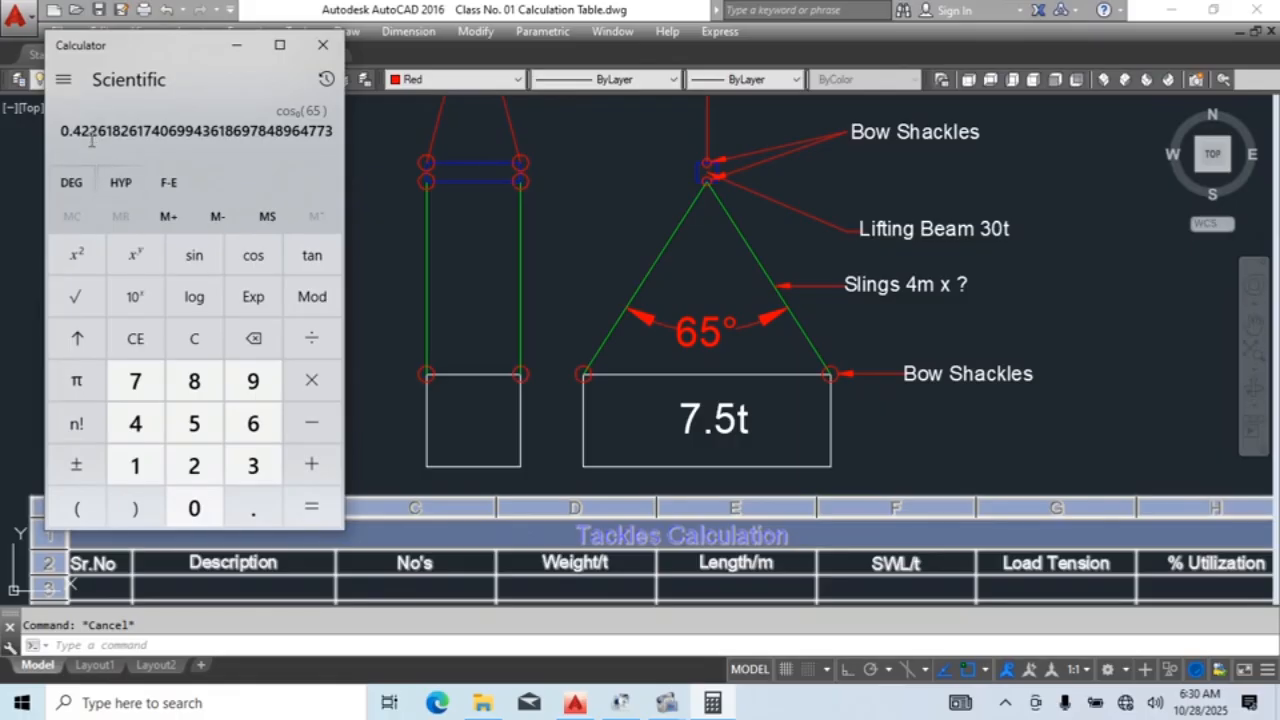
Step: Return to AutoCAD and stretch the rigging above the load straight up with Ortho on, to a sling angle of about 35°
click(1080, 334)
scroll(732, 247, down, 5)
click(729, 180)
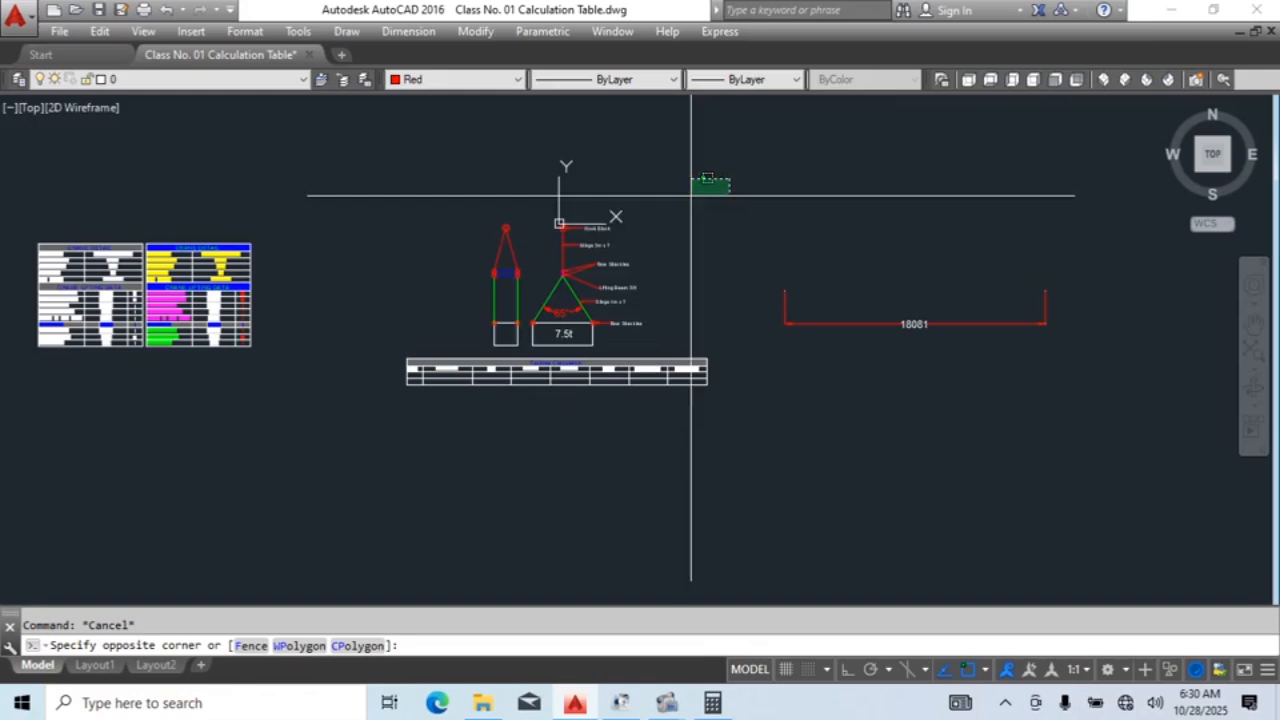
click(408, 282)
scroll(662, 304, up, 4)
middle_drag(662, 304, 722, 362)
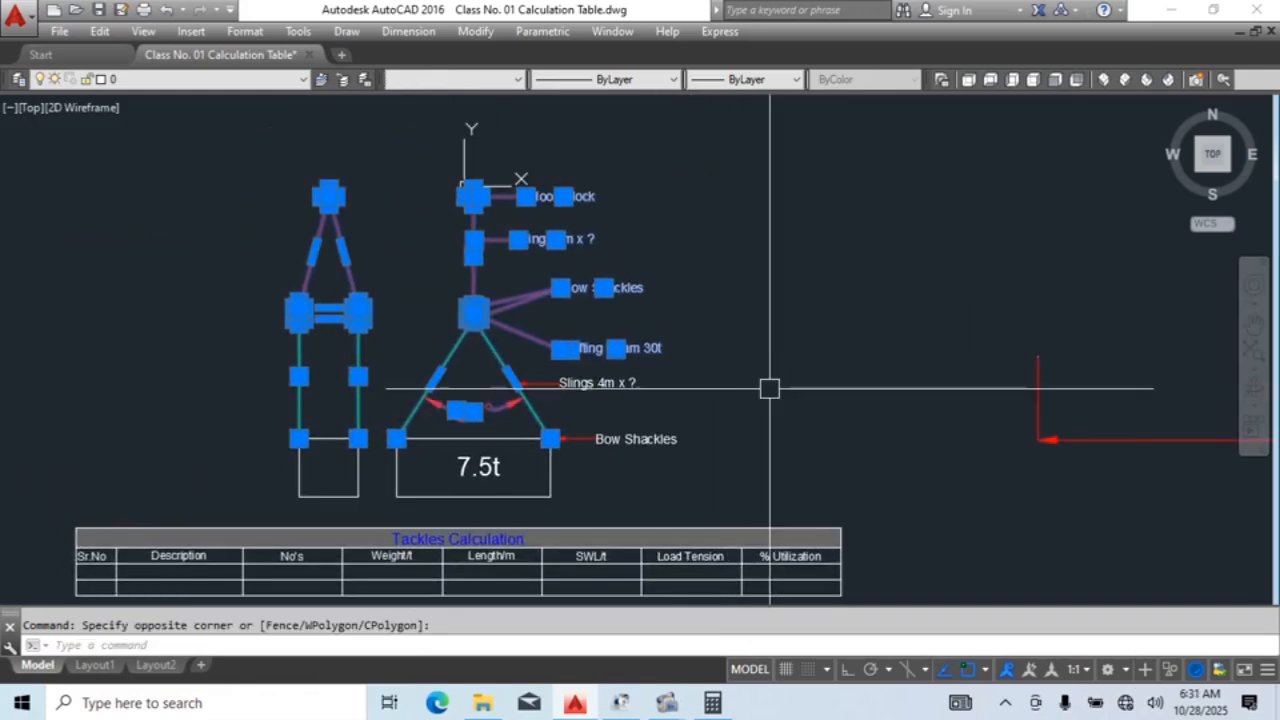
text(s)
key(Return)
click(757, 405)
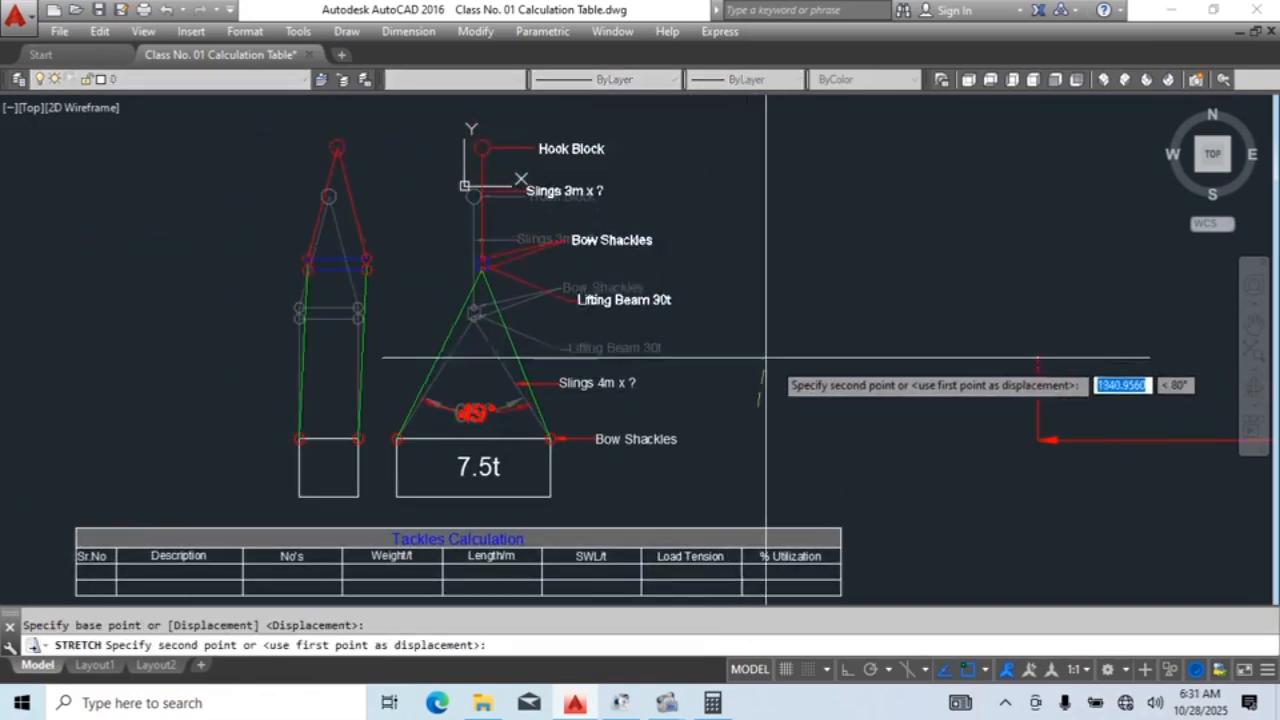
key(F8)
click(690, 302)
key(Escape)
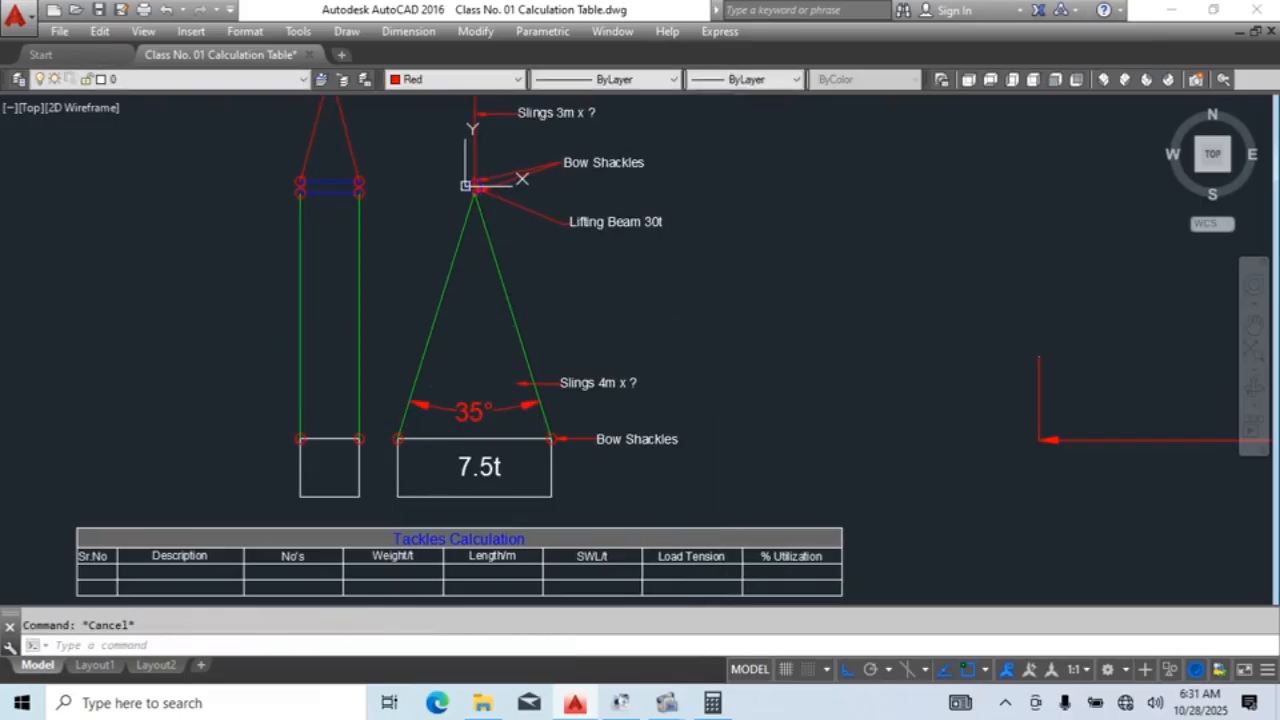
Step: Measure the green sling from the lifting beam shackle to the load's corner using a temporary aligned dimension
text(dal)
key(Return)
click(478, 190)
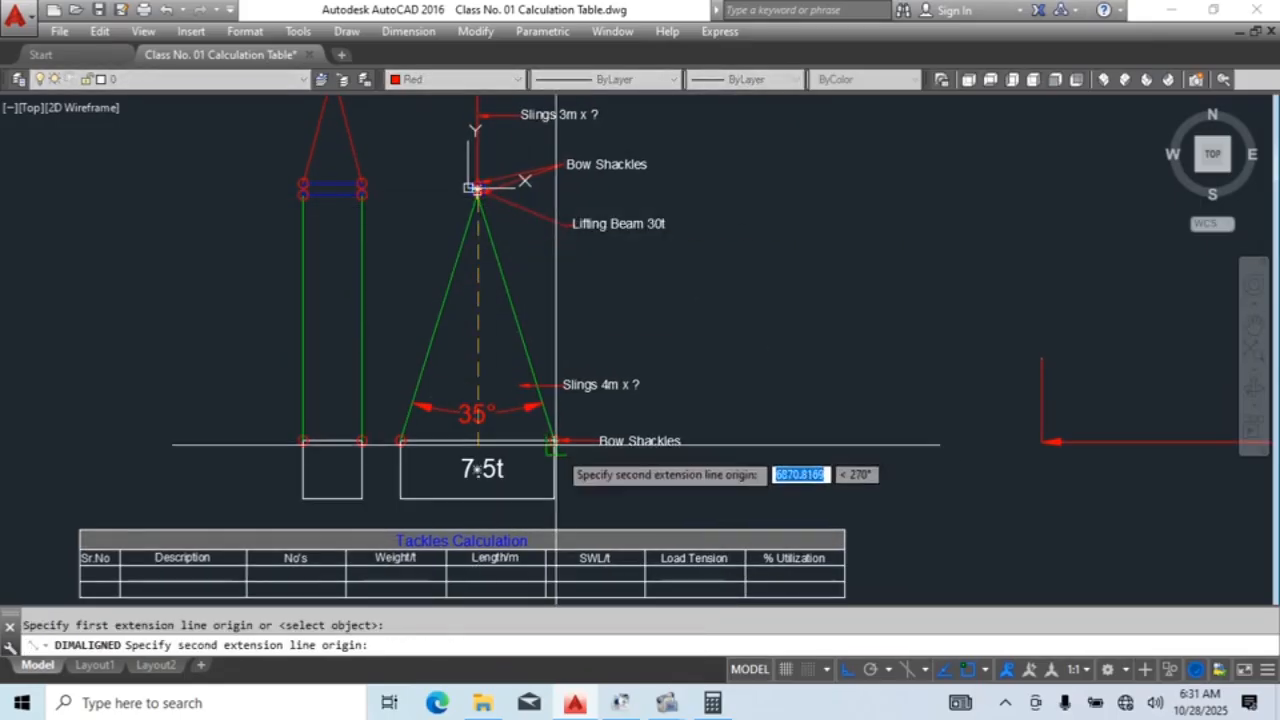
click(555, 440)
key(Escape)
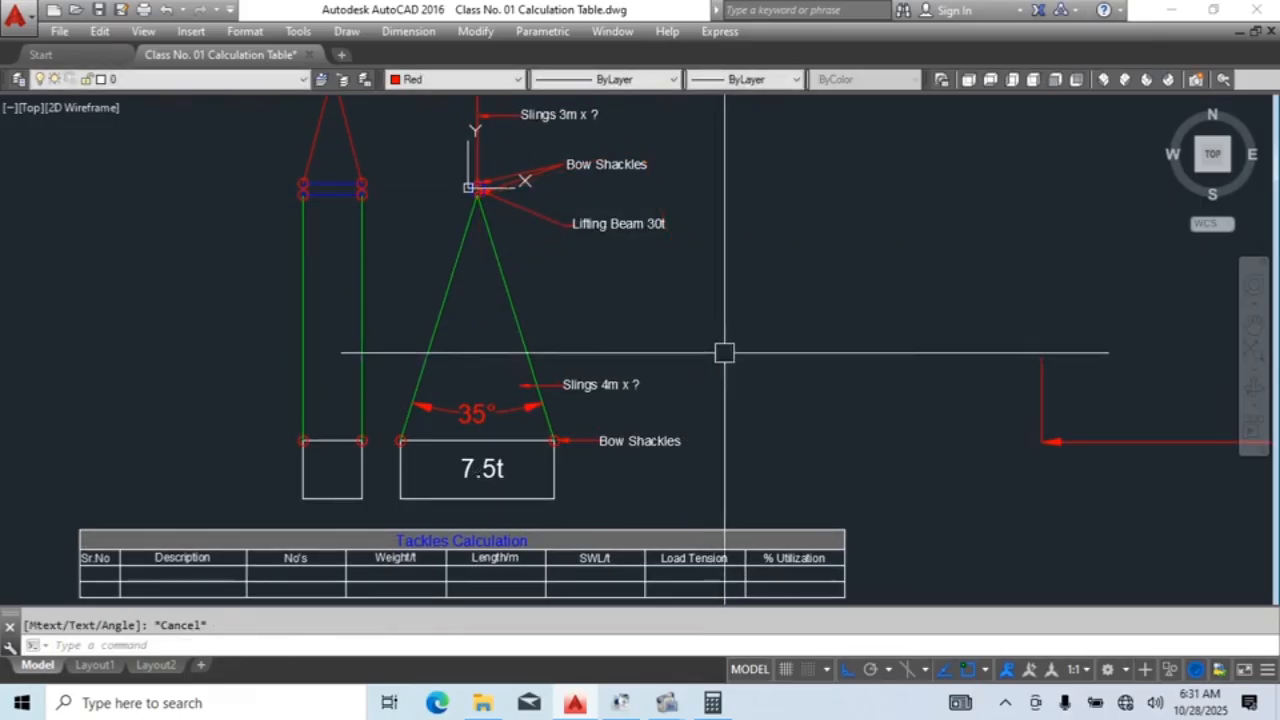
Step: Stretch the lifting beam and upper rigging further up vertically, to a sling angle of about 29°
scroll(730, 500, down, 2)
click(723, 229)
click(400, 386)
text(s)
key(Return)
click(828, 371)
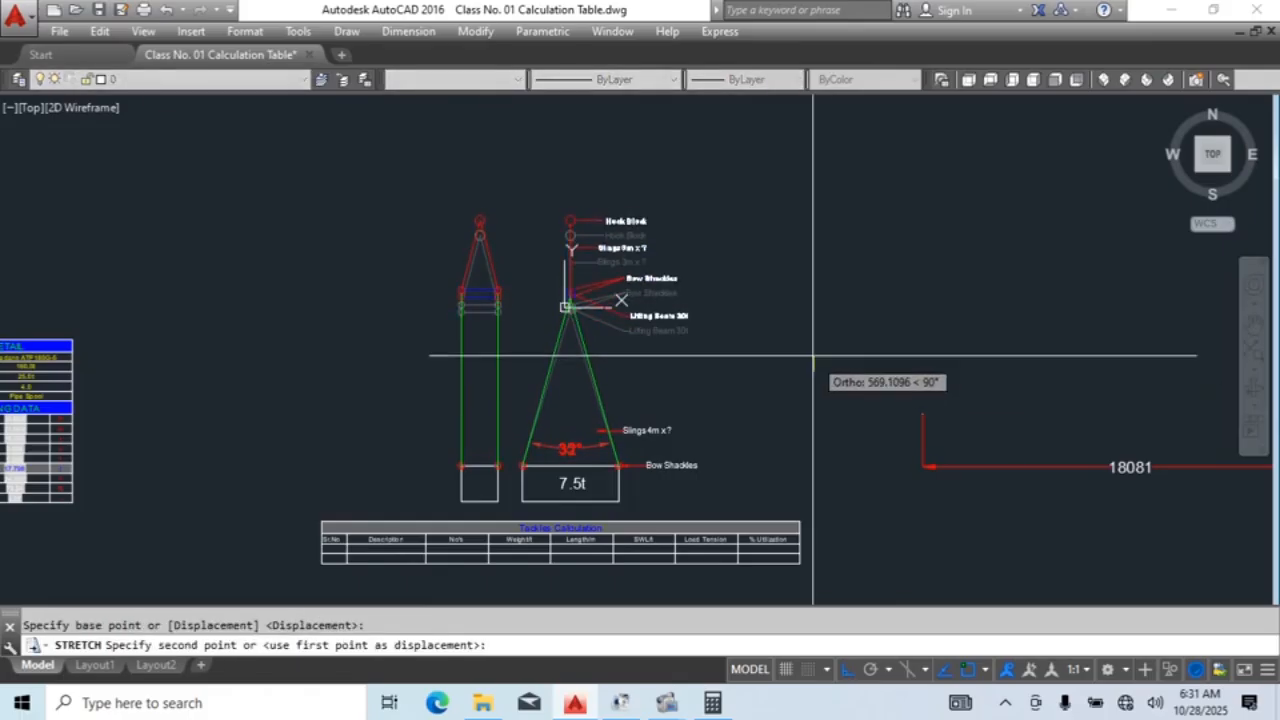
click(811, 338)
key(Escape)
Step: Measure the green sling from the lifting beam shackle to the load's corner using a temporary aligned dimension
text(da)
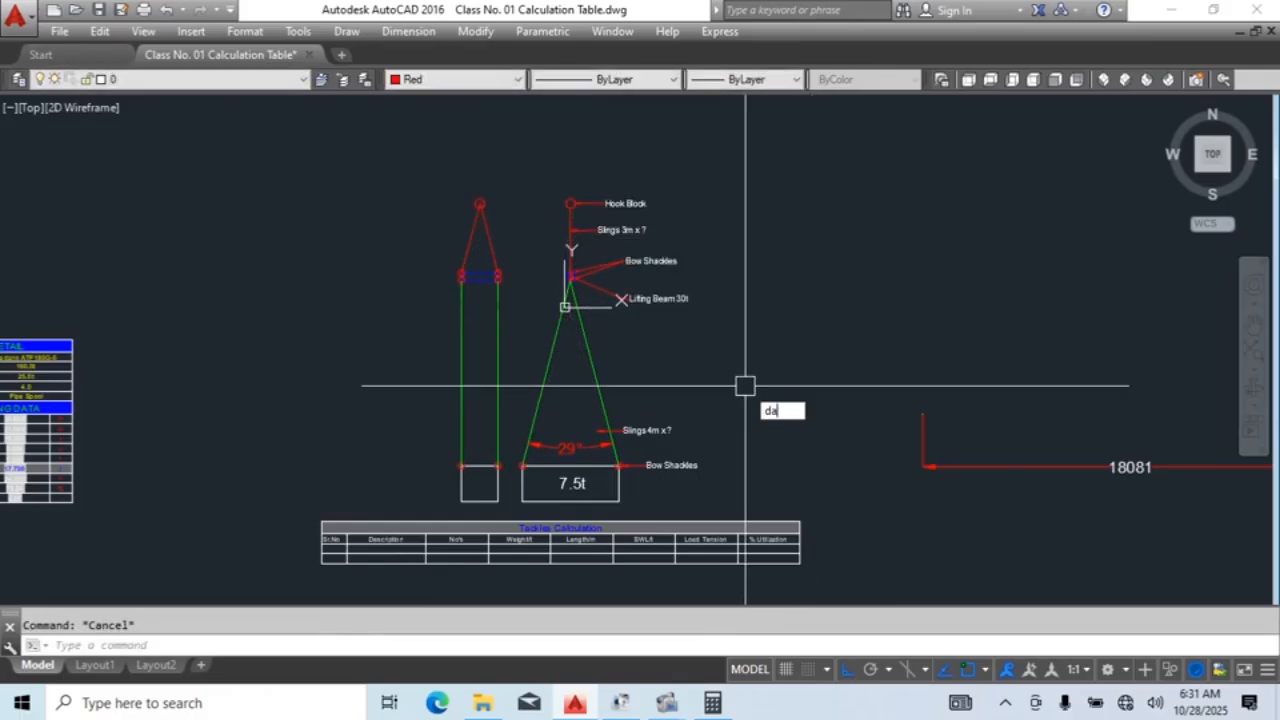
text(l)
key(Return)
scroll(570, 280, up, 2)
click(568, 277)
scroll(634, 380, down, 2)
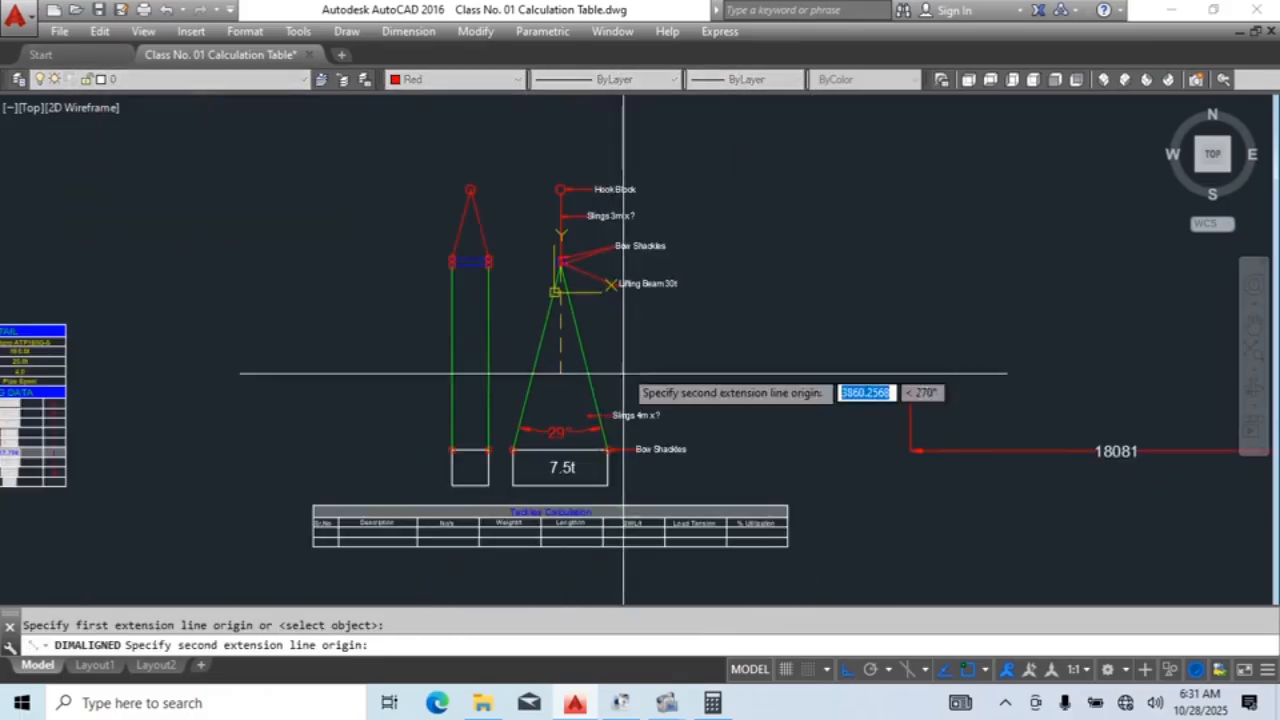
click(607, 450)
scroll(694, 410, up, 3)
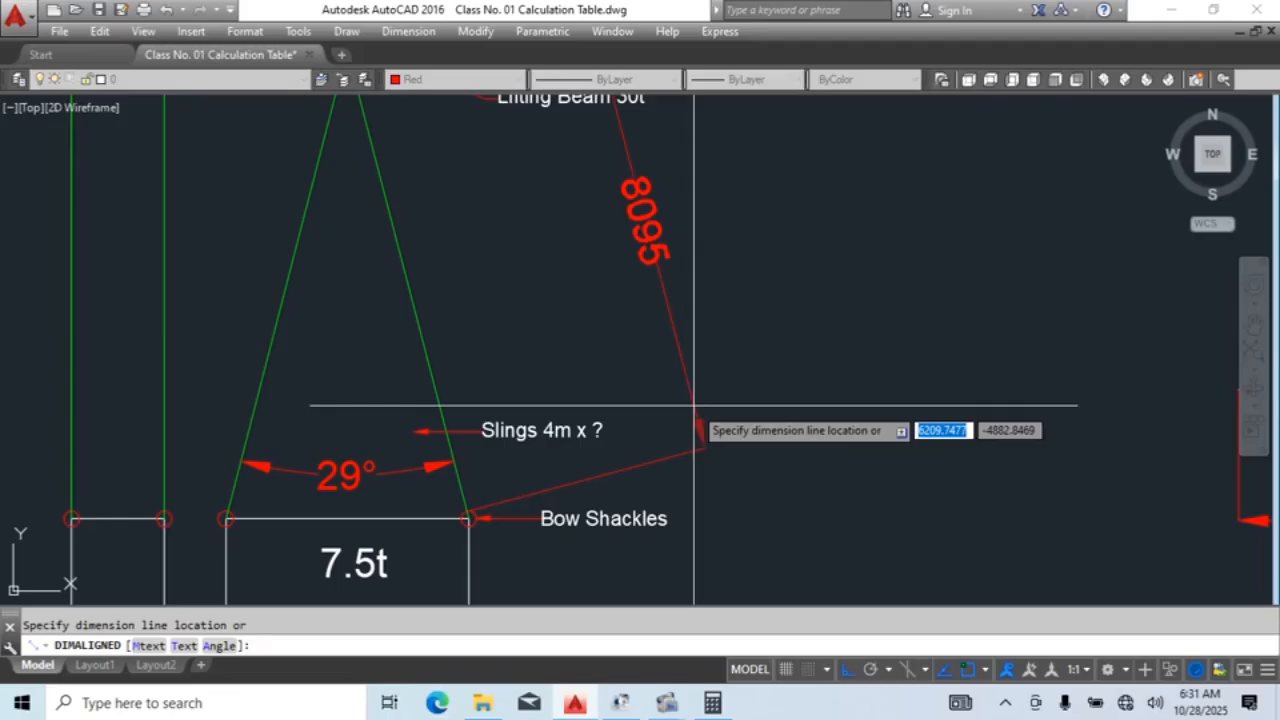
key(Escape)
scroll(700, 403, down, 5)
Step: Move the "Slings 4m x ?" label and its leader straight up so the arrow touches the green sling
scroll(560, 460, up, 4)
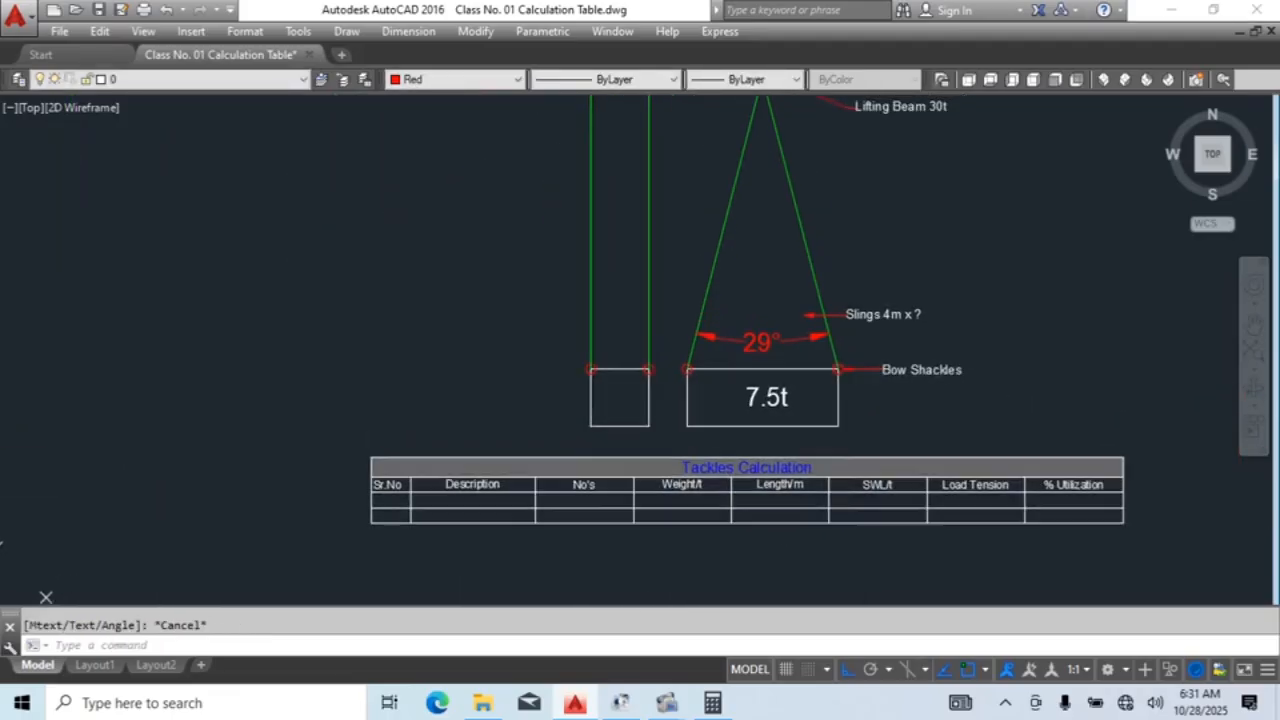
scroll(900, 310, up, 4)
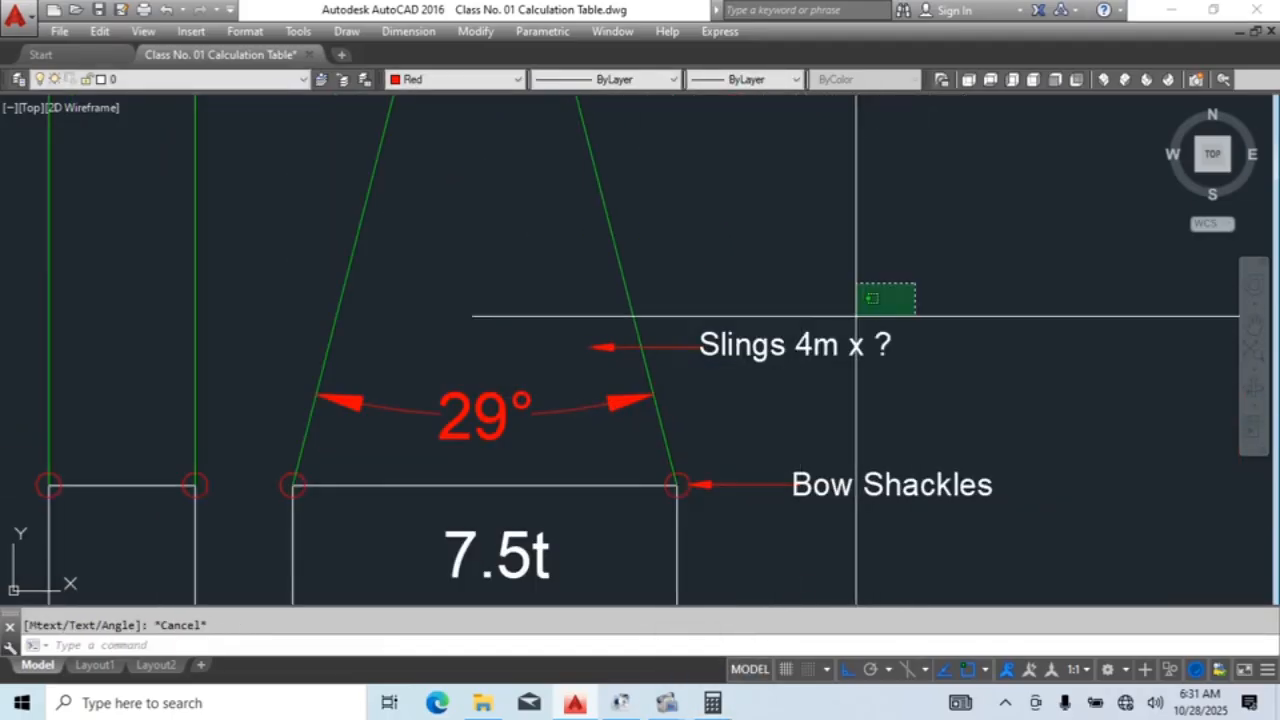
click(696, 382)
middle_drag(785, 422, 712, 400)
text(m)
key(space)
click(906, 401)
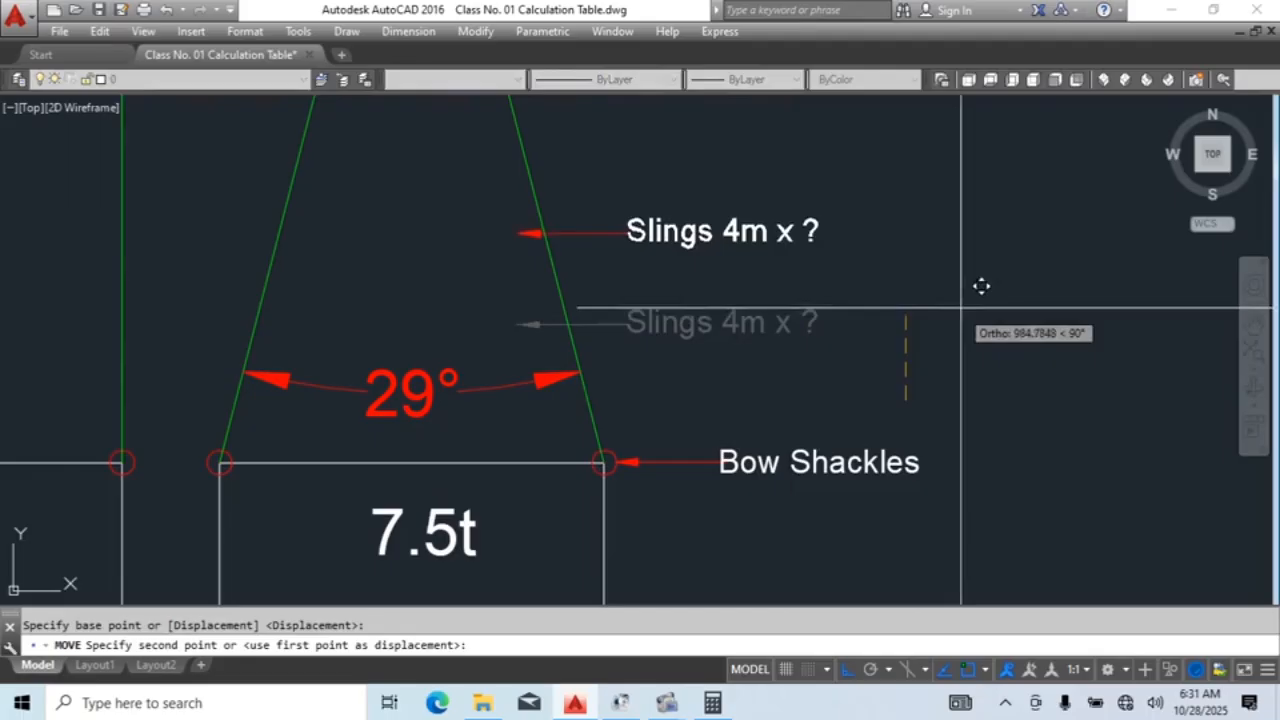
click(985, 208)
key(Escape)
Step: Change the lower sling label's length so that it reads "Slings 8m x ?"
scroll(677, 354, up, 4)
double_click(745, 354)
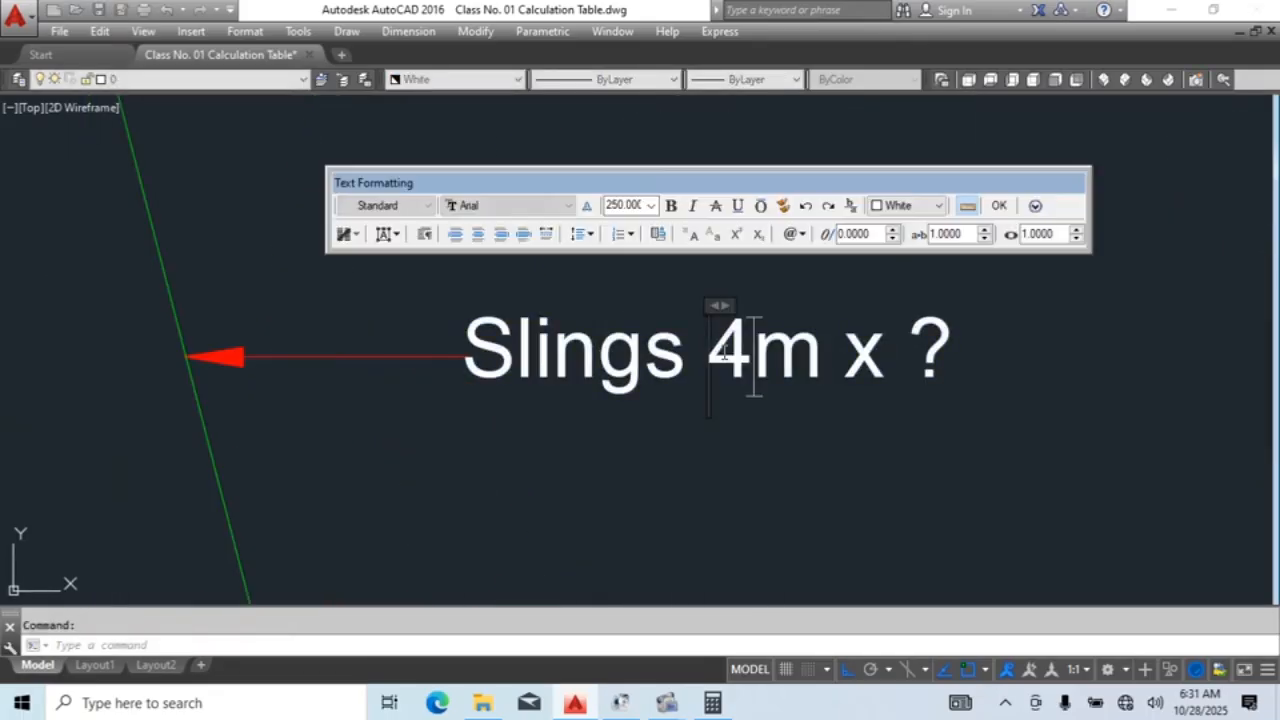
key(shift+Right)
click(812, 428)
scroll(821, 345, down, 4)
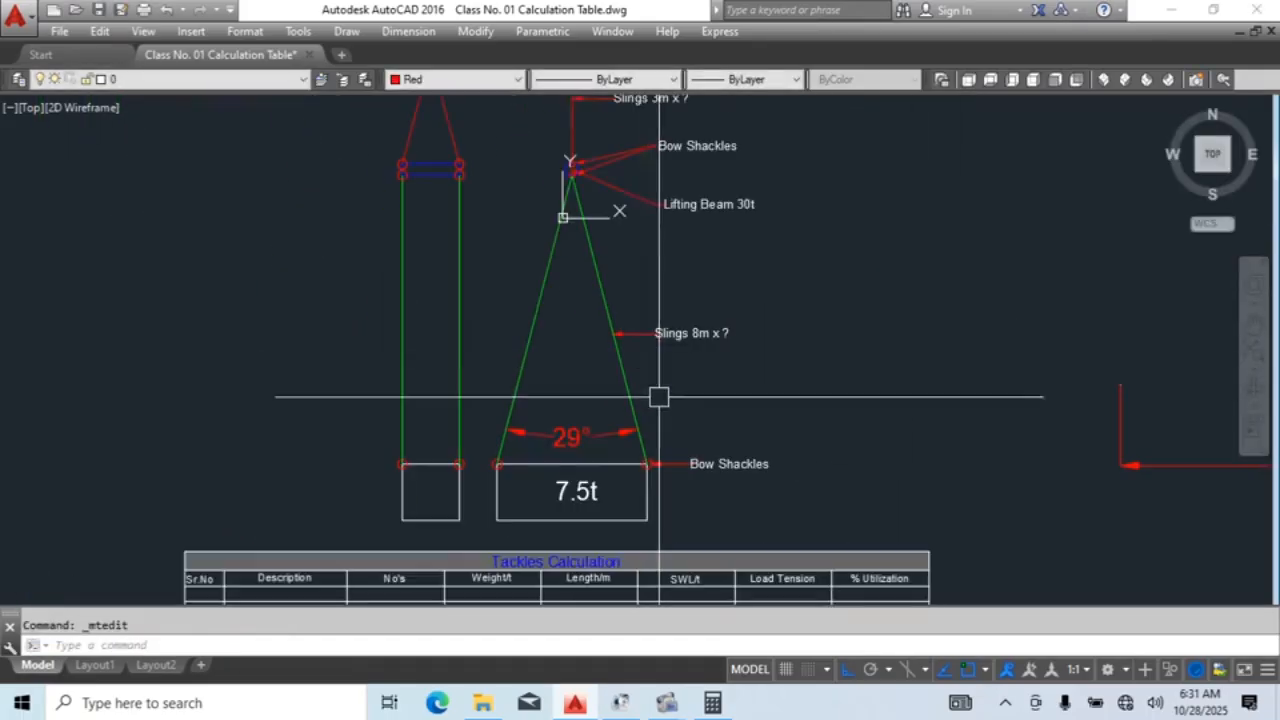
Step: Switch to Calculator and calculate the cosine of 29 degrees
click(712, 703)
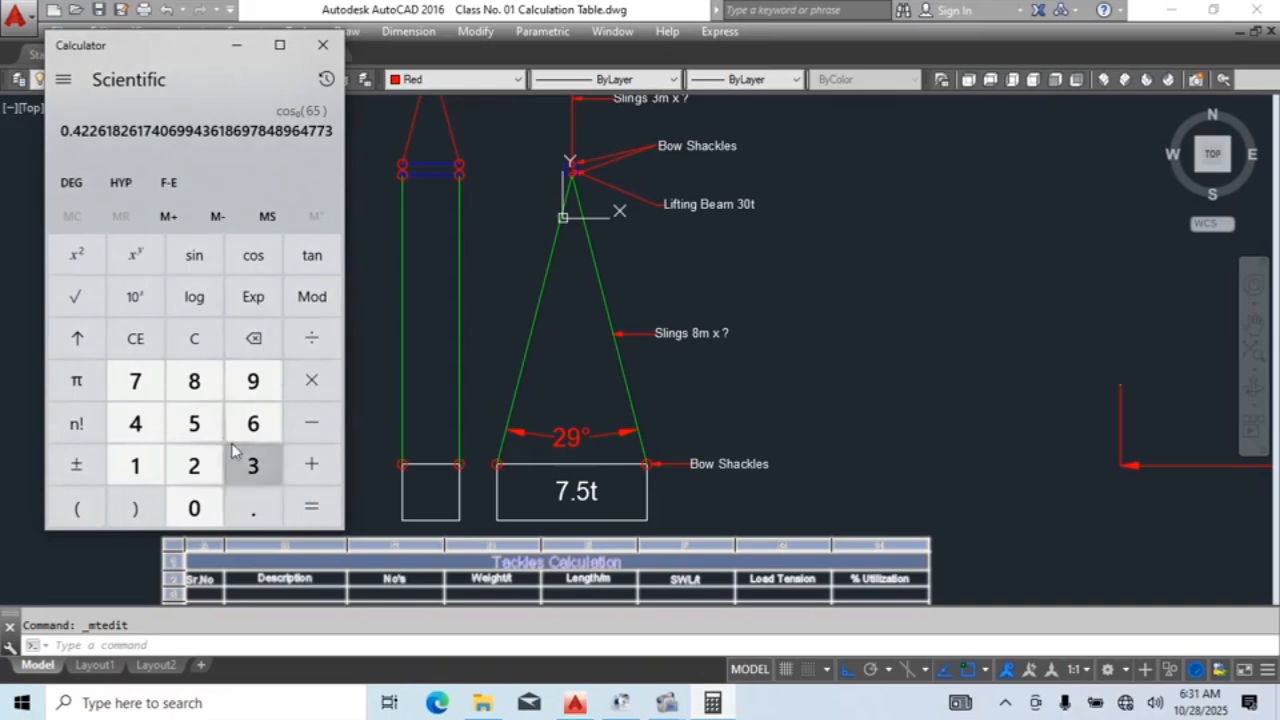
click(137, 351)
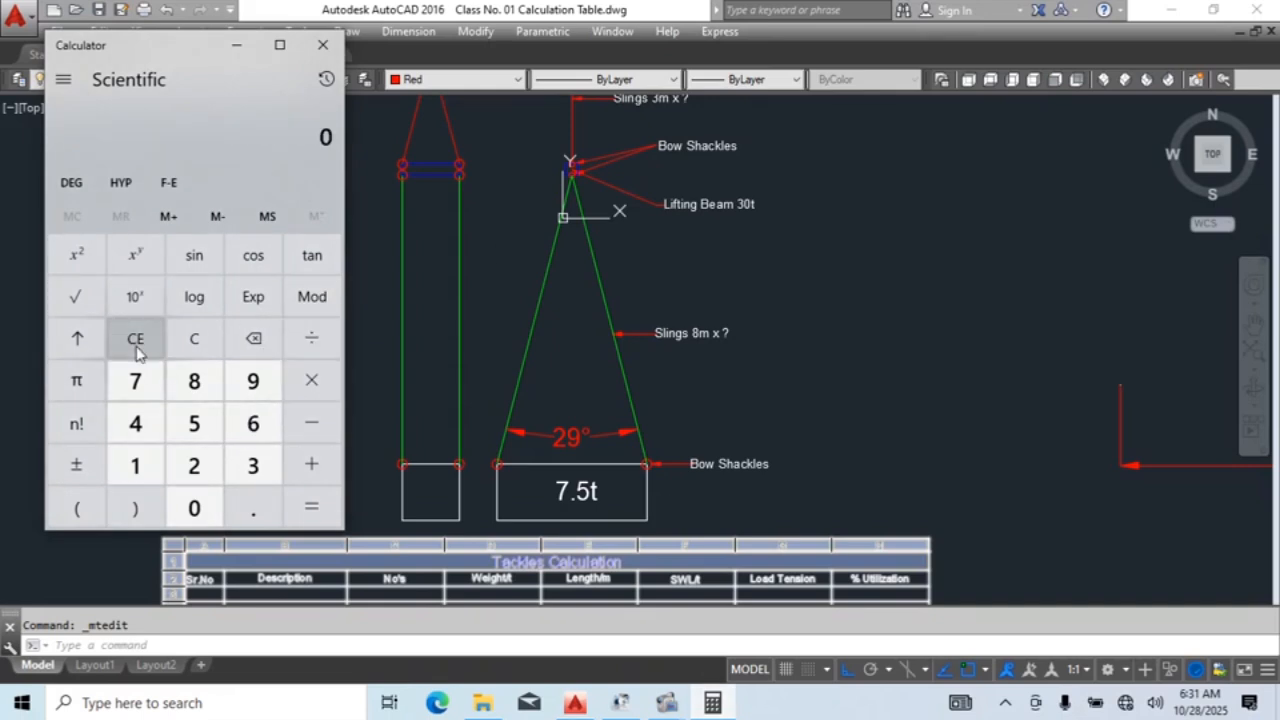
click(193, 464)
click(252, 377)
click(255, 262)
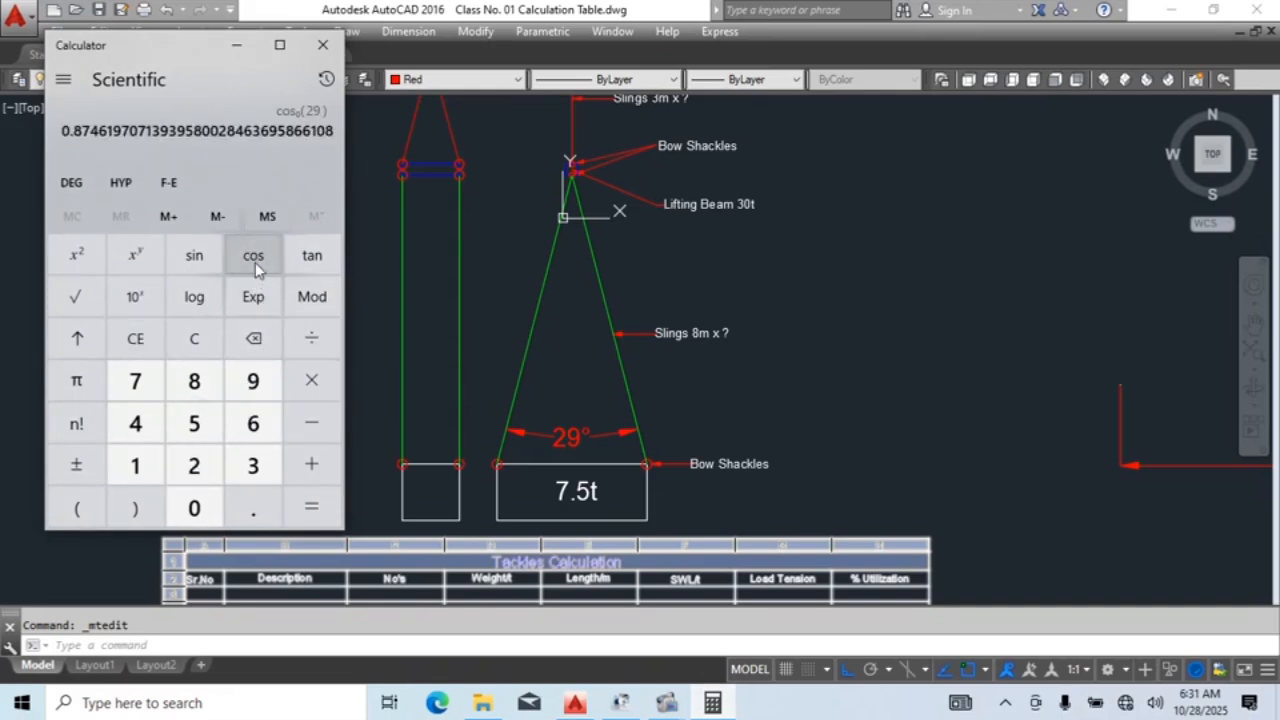
Step: Multiply the cosine result by 3, and the product by 4, to get the total sling capacity
click(318, 390)
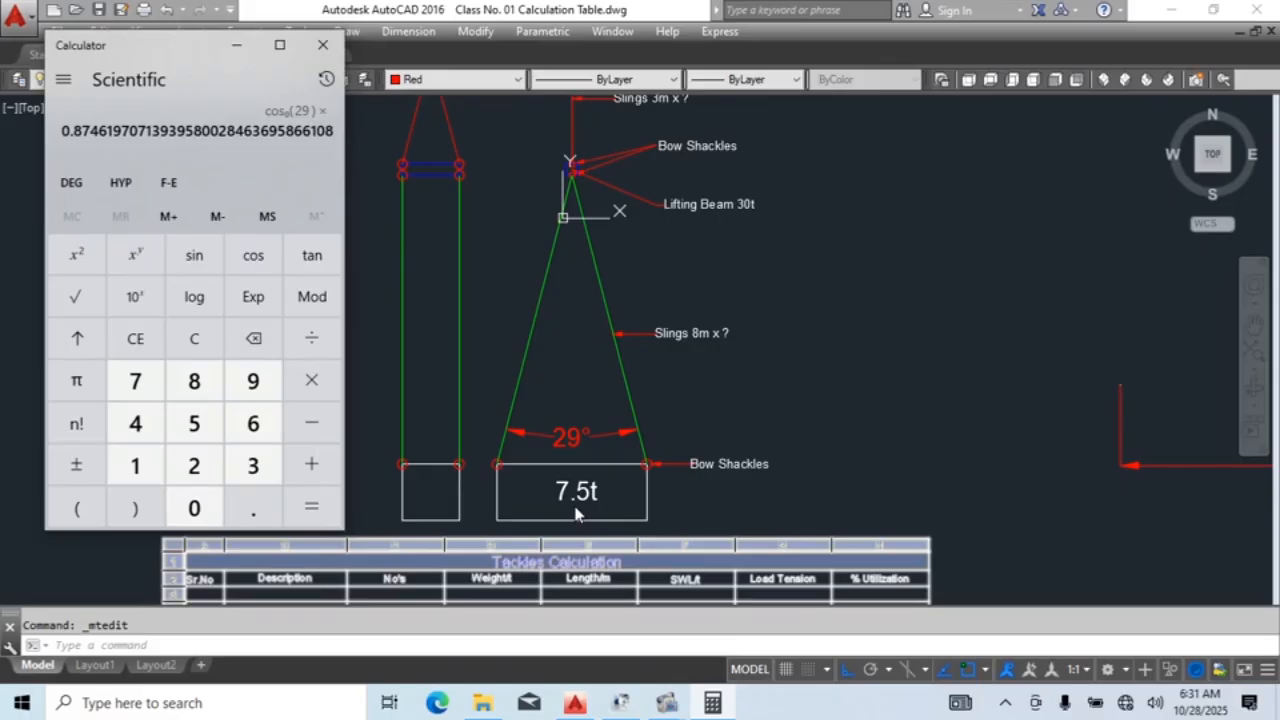
click(312, 506)
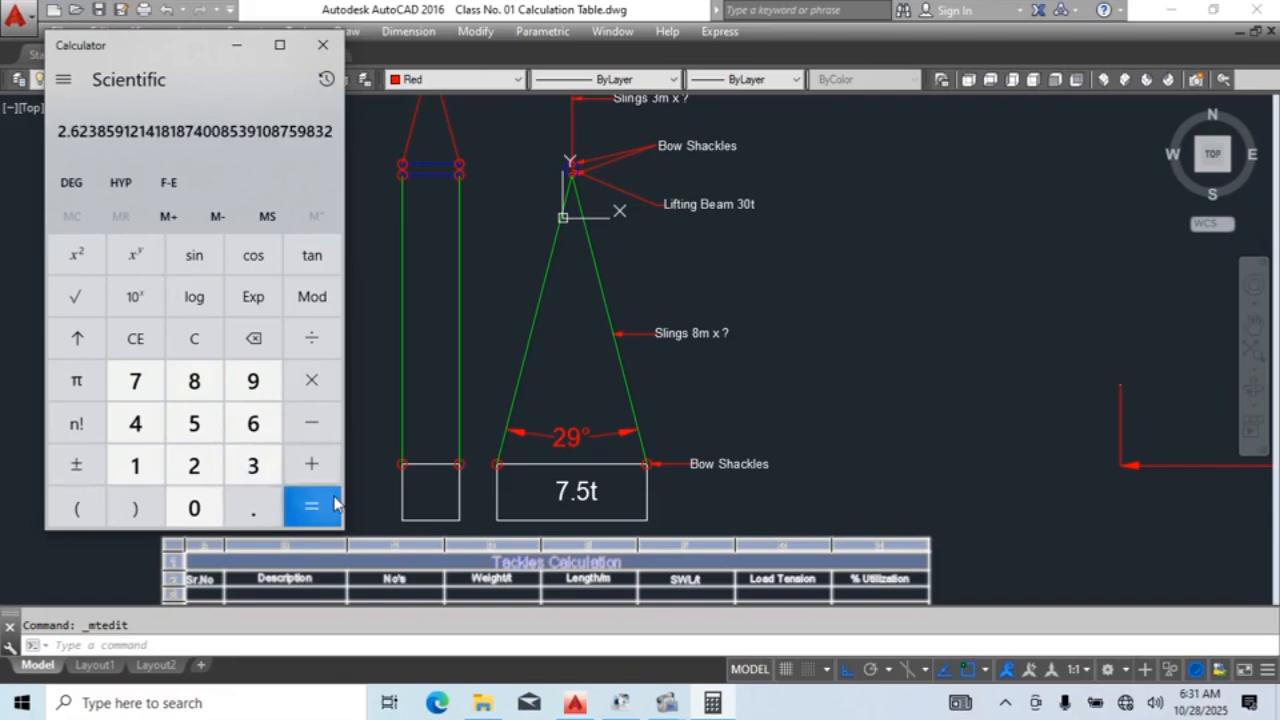
click(312, 380)
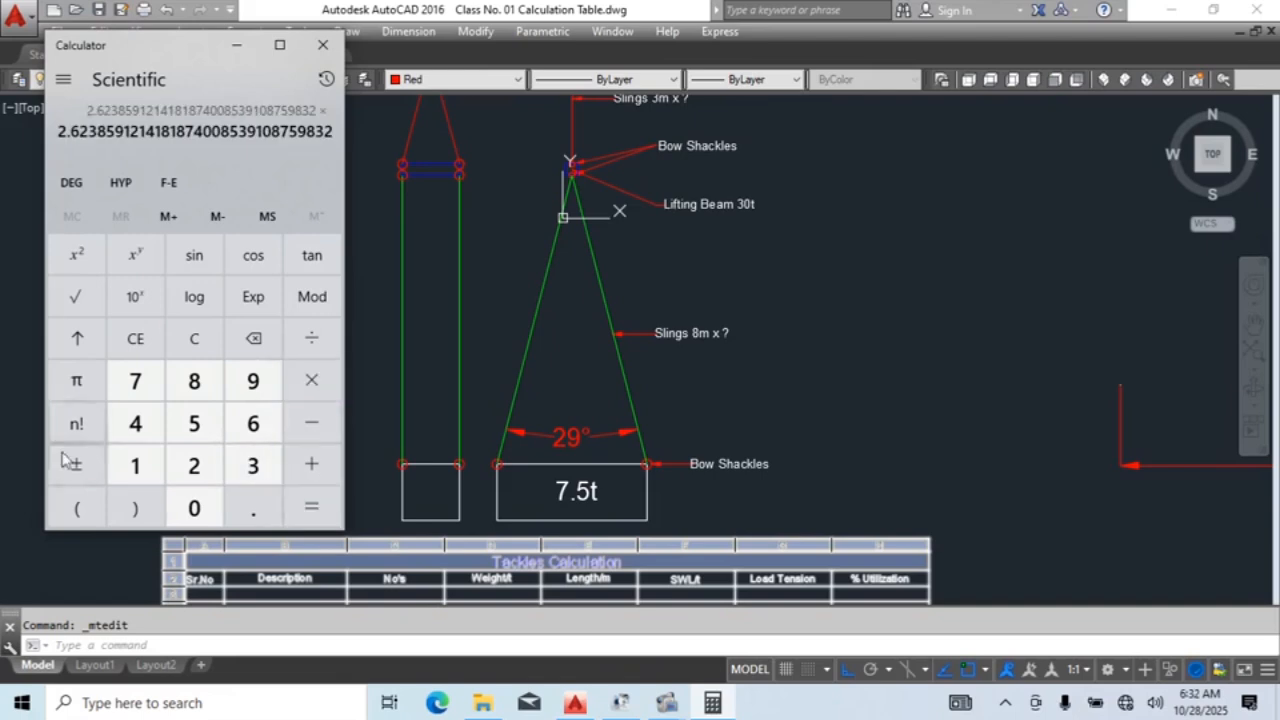
click(136, 425)
click(313, 506)
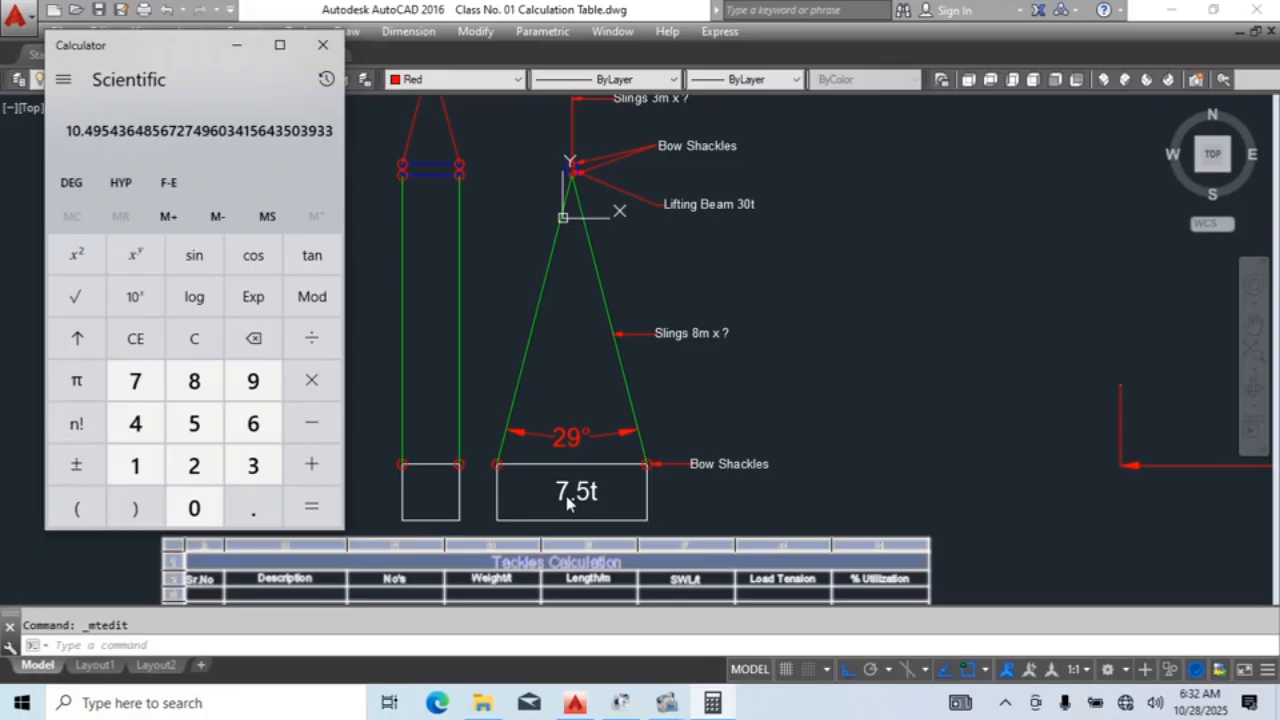
Step: Clear the calculated result and close Calculator to return to AutoCAD
click(460, 406)
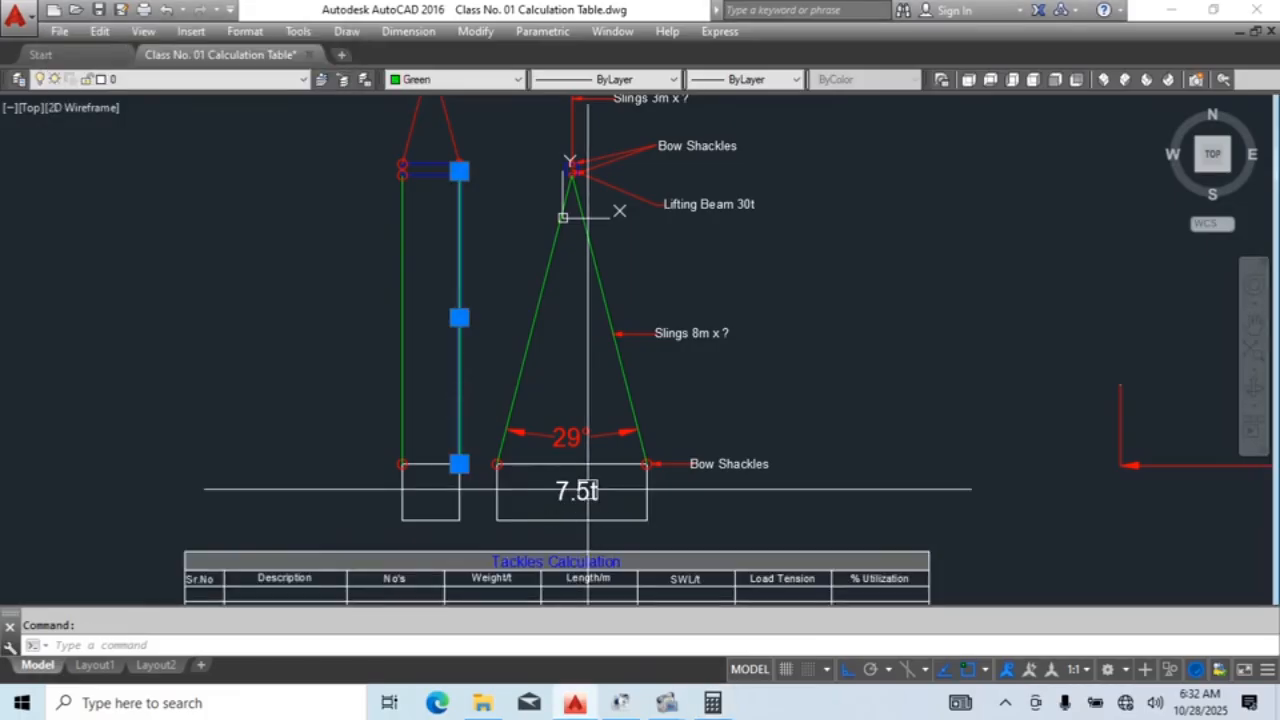
click(712, 704)
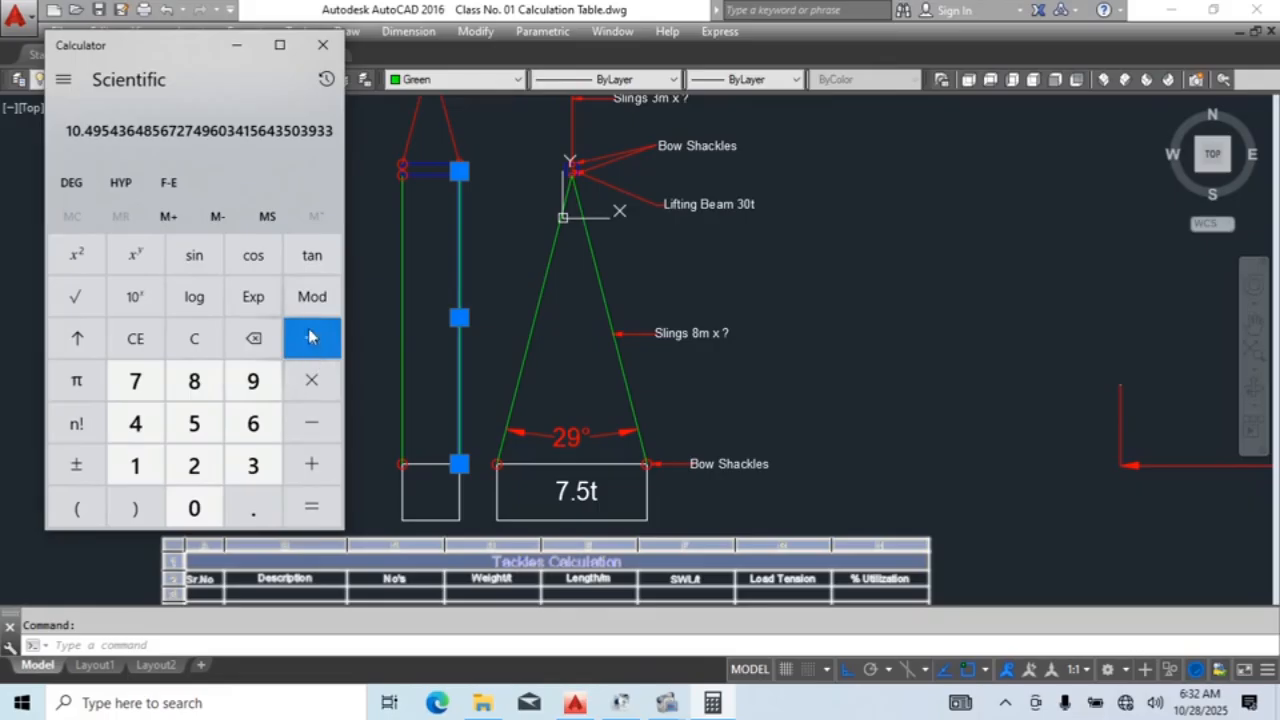
key(Escape)
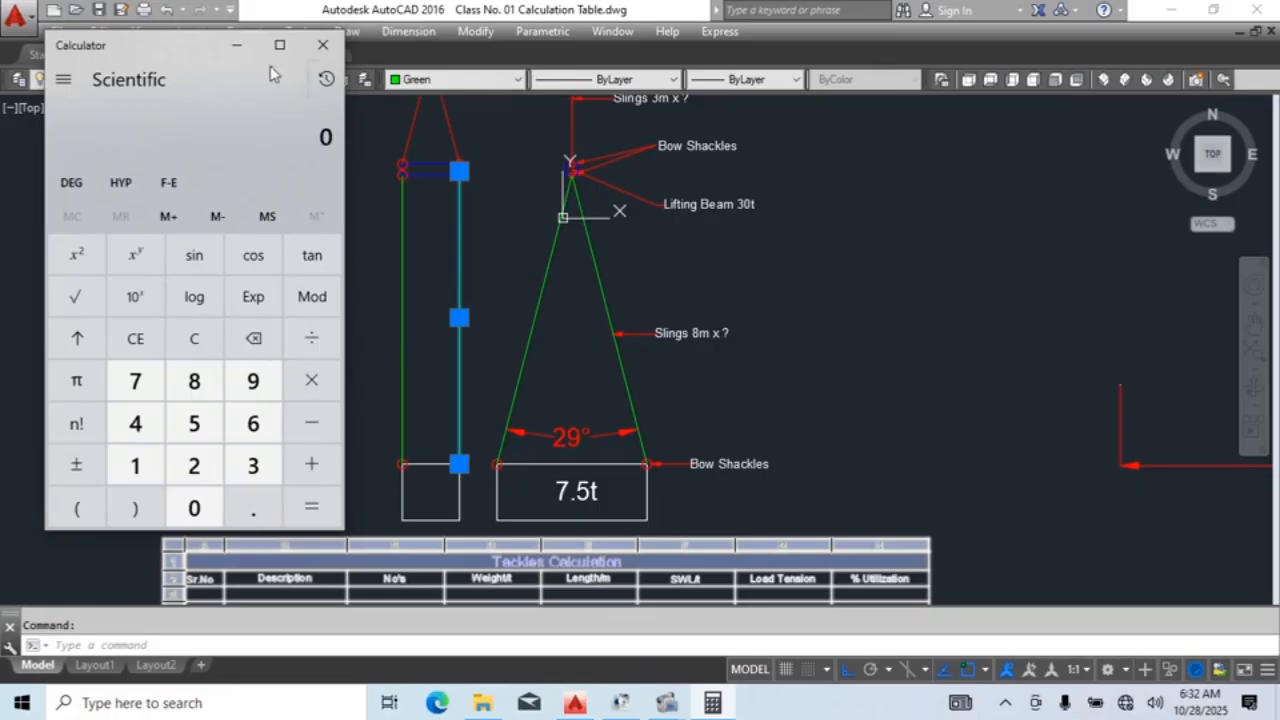
click(322, 44)
Step: Replace the question mark in the lower sling label so that it reads "Slings 8m x 4t"
scroll(699, 330, up, 8)
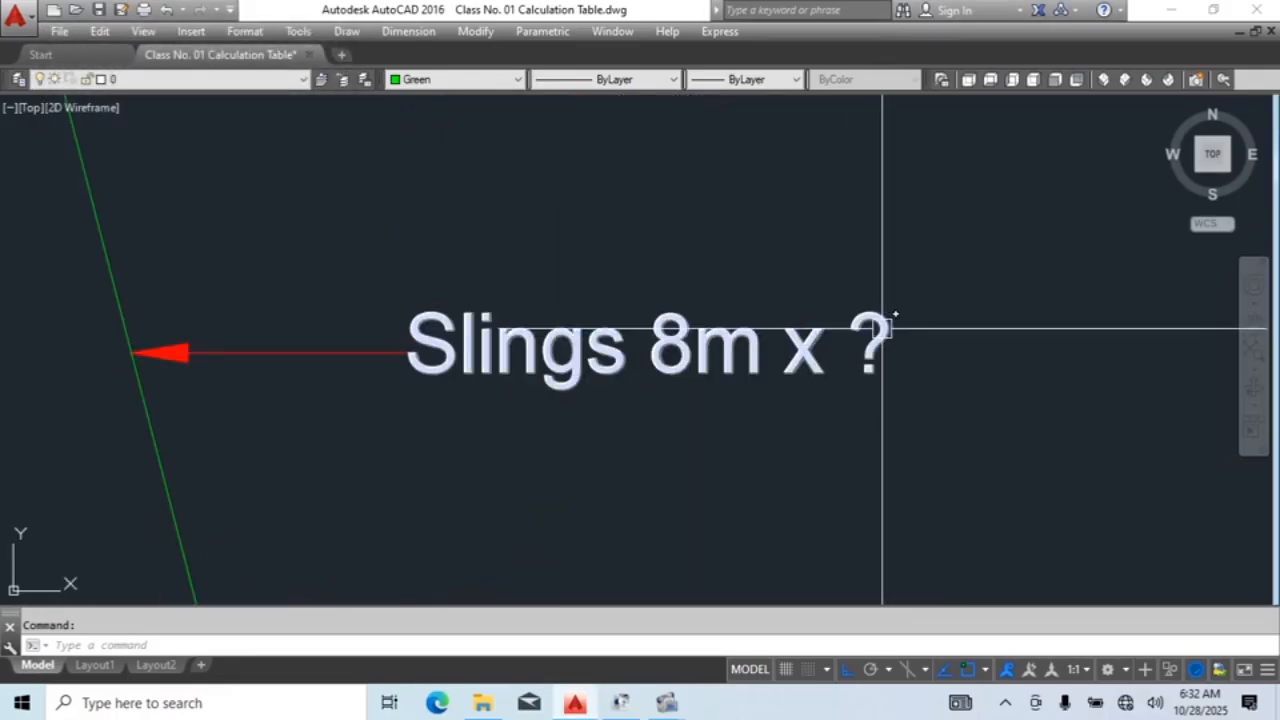
double_click(882, 328)
click(855, 345)
key(Escape)
double_click(877, 355)
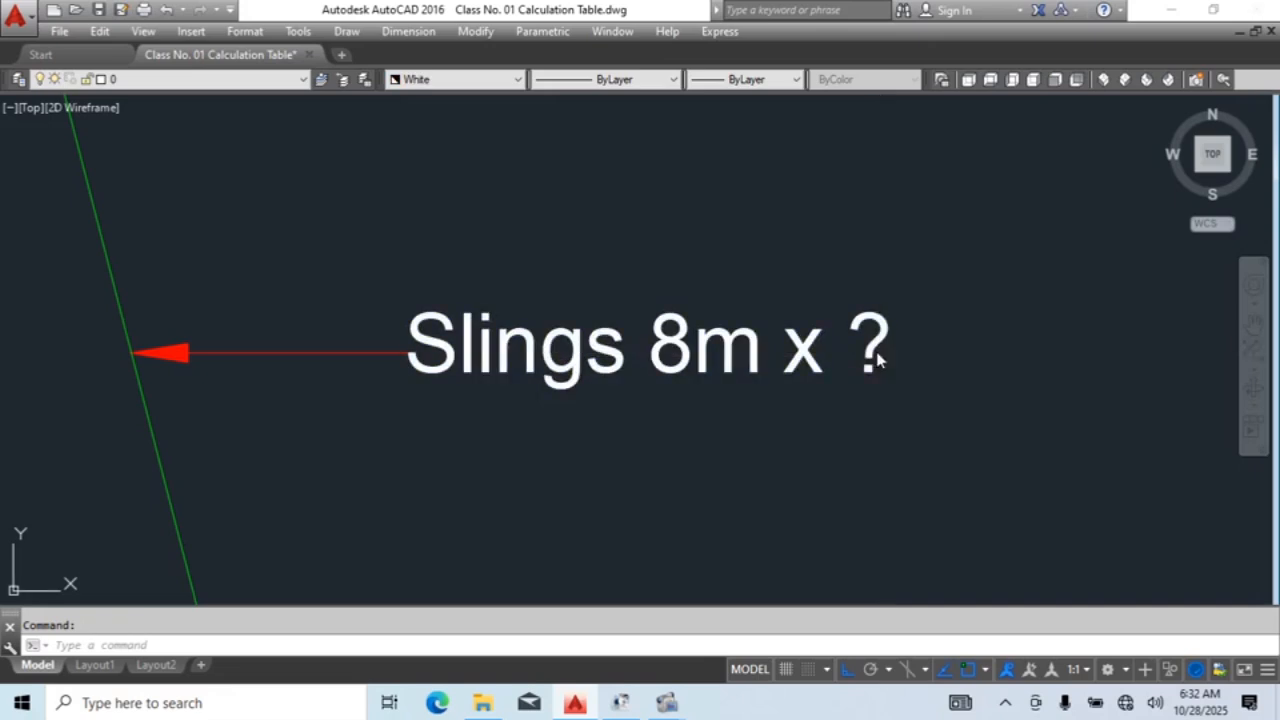
double_click(891, 343)
text(3)
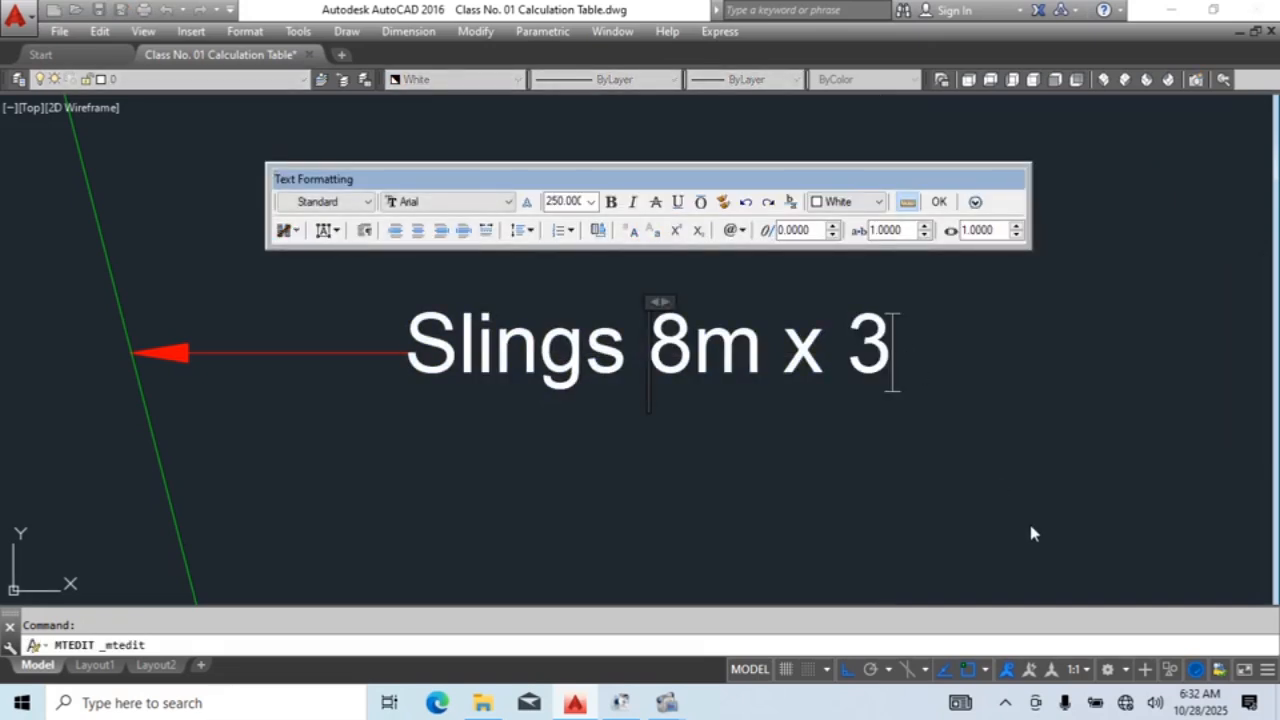
key(BackSpace)
text(4t)
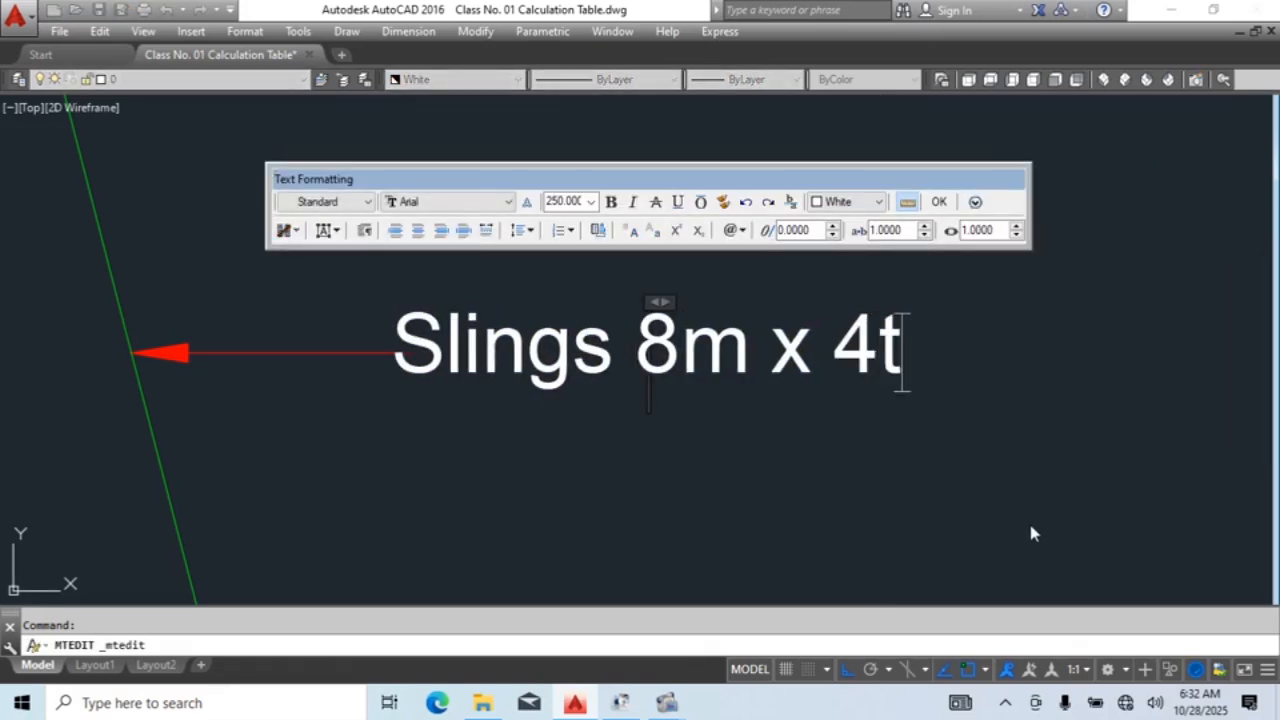
click(1033, 534)
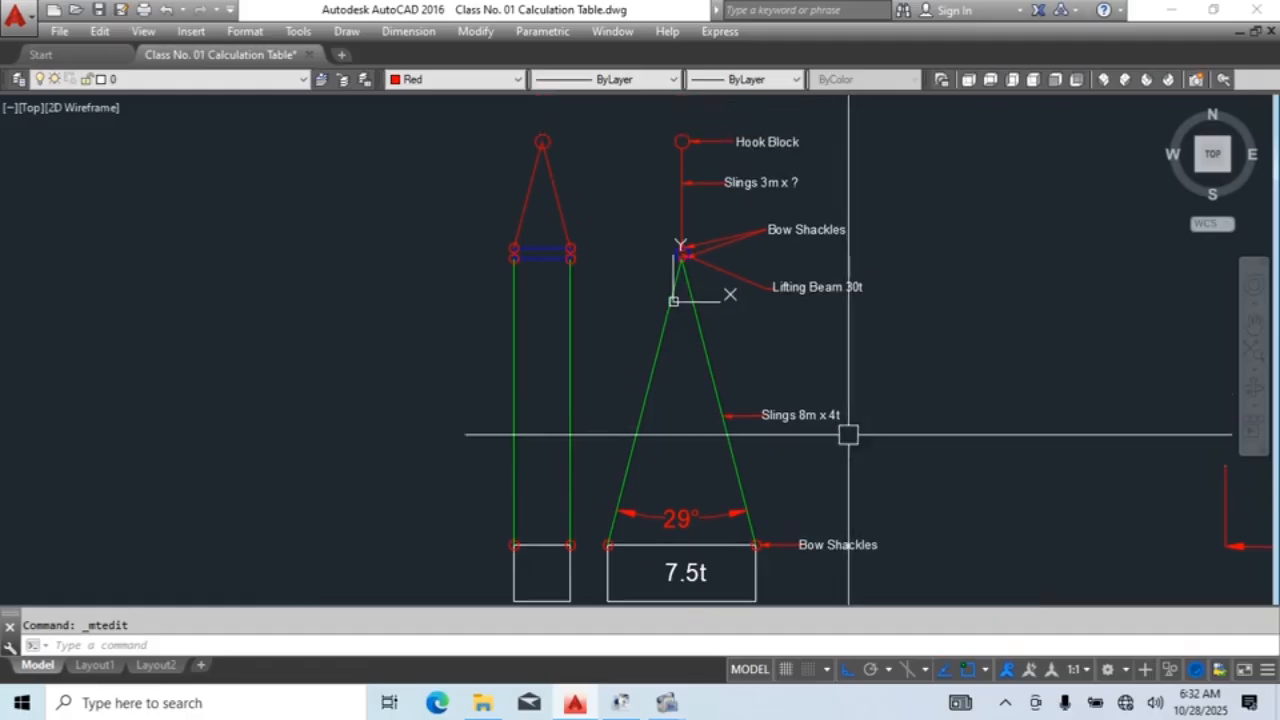
Step: Complete the upper sling label with its capacity so that it reads "Slings 3m x 4t"
scroll(771, 186, up, 3)
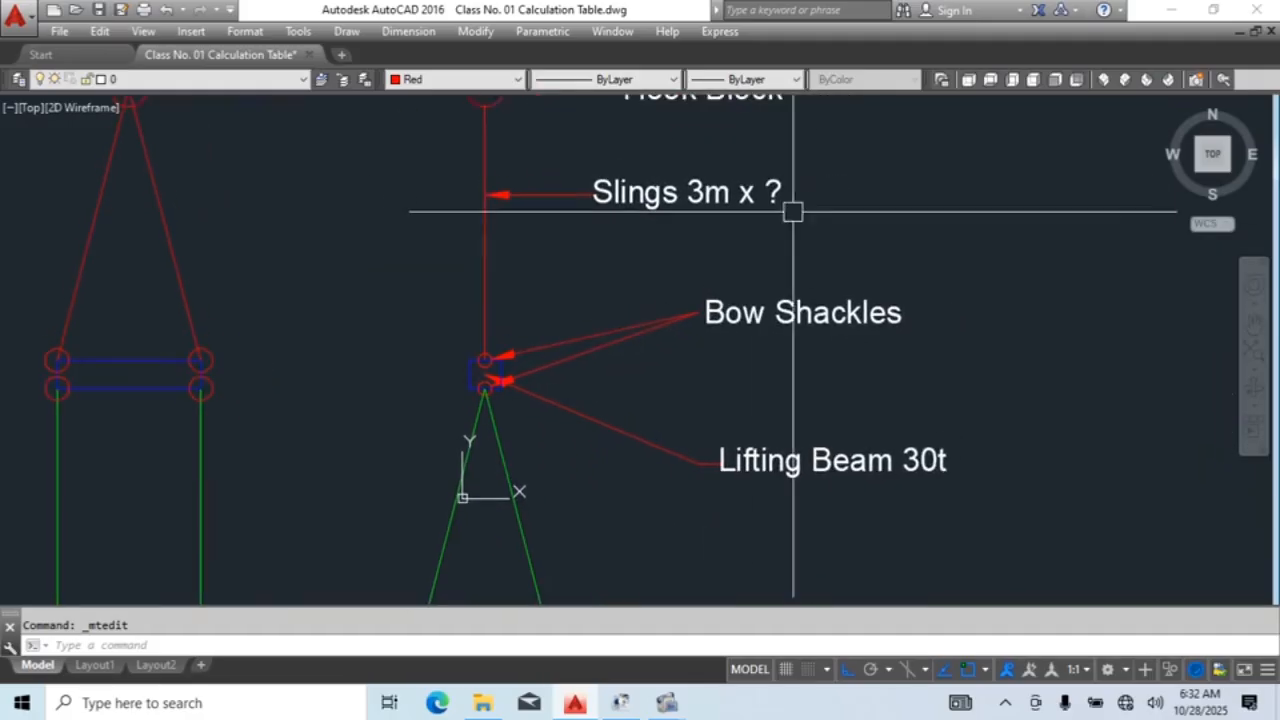
scroll(757, 191, down, 2)
scroll(748, 193, up, 3)
double_click(806, 181)
double_click(818, 186)
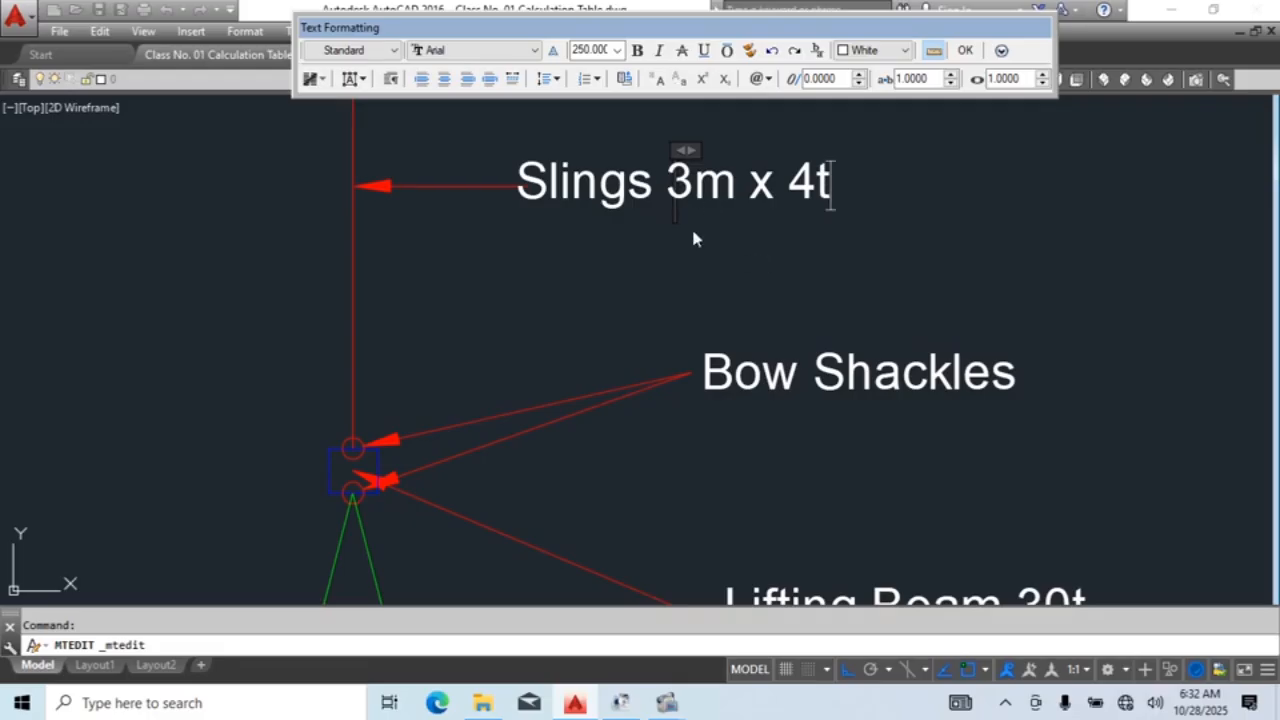
click(694, 238)
scroll(771, 217, down, 3)
scroll(762, 210, up, 3)
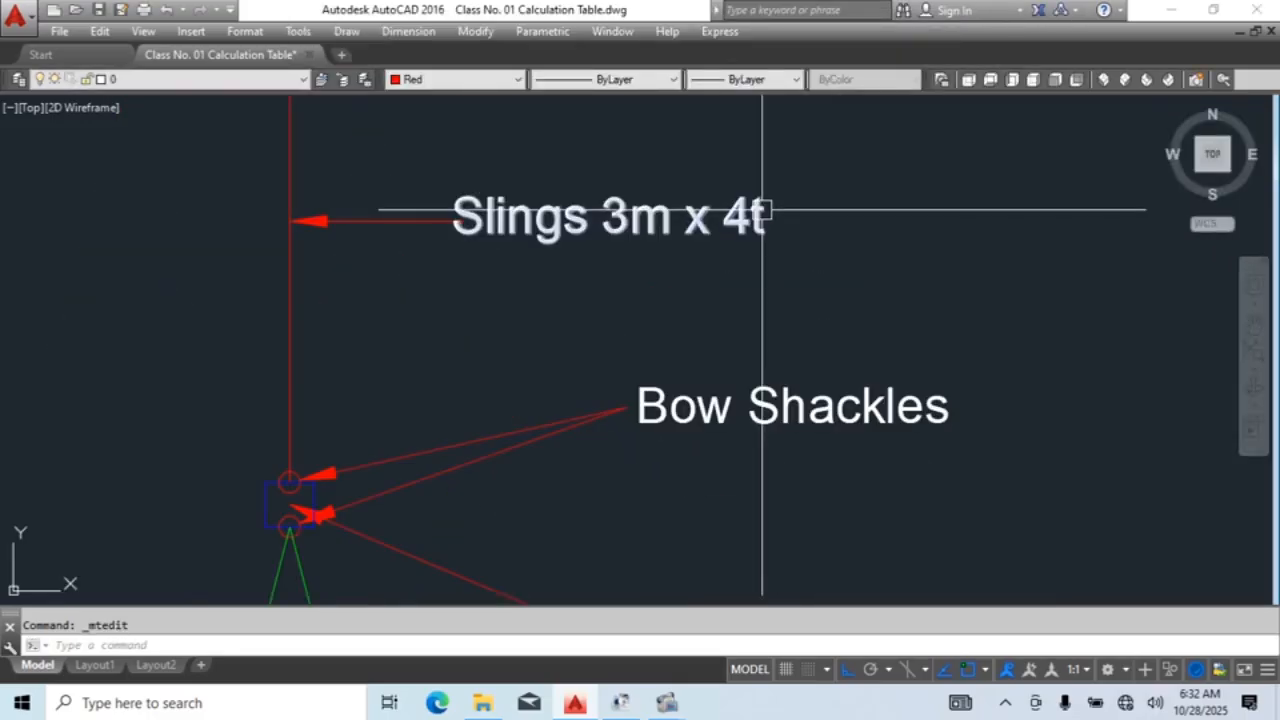
Step: Add the capacity to the shackle label at the load's corner so that it reads "Bow Shackles 6.5t"
scroll(762, 210, down, 3)
scroll(789, 394, up, 3)
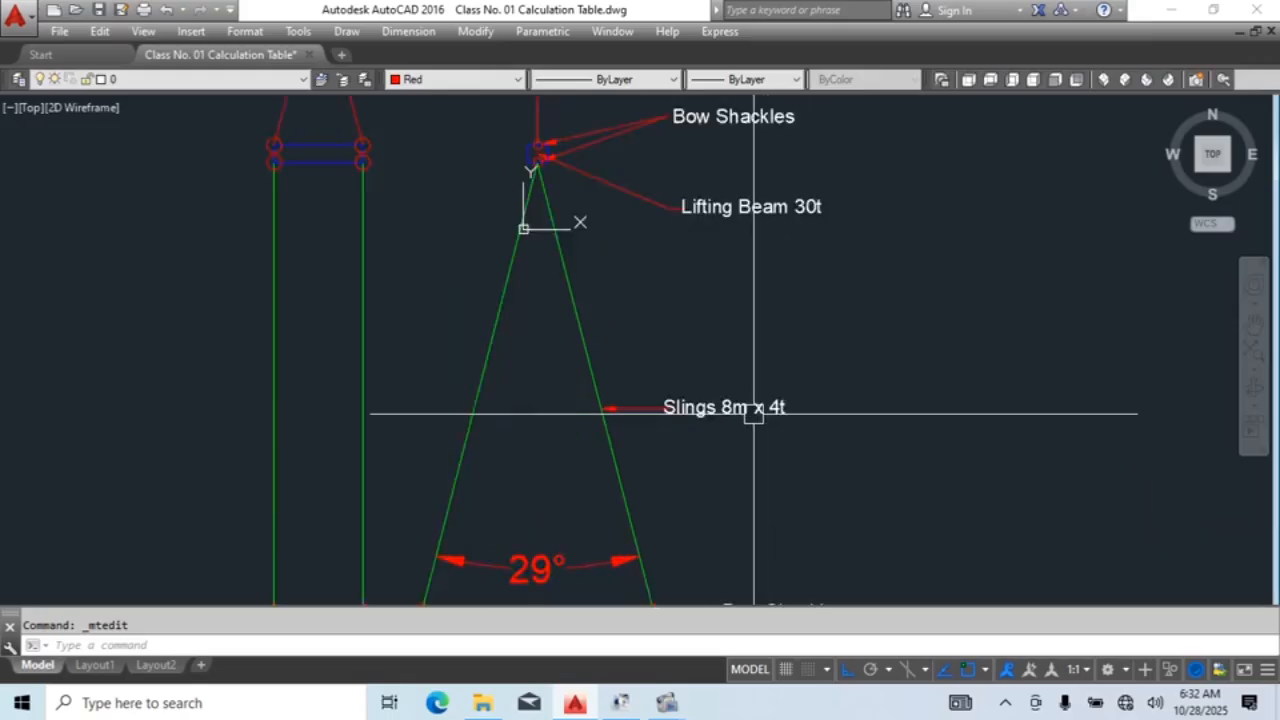
scroll(754, 413, up, 2)
middle_drag(754, 413, 797, 243)
scroll(797, 243, down, 2)
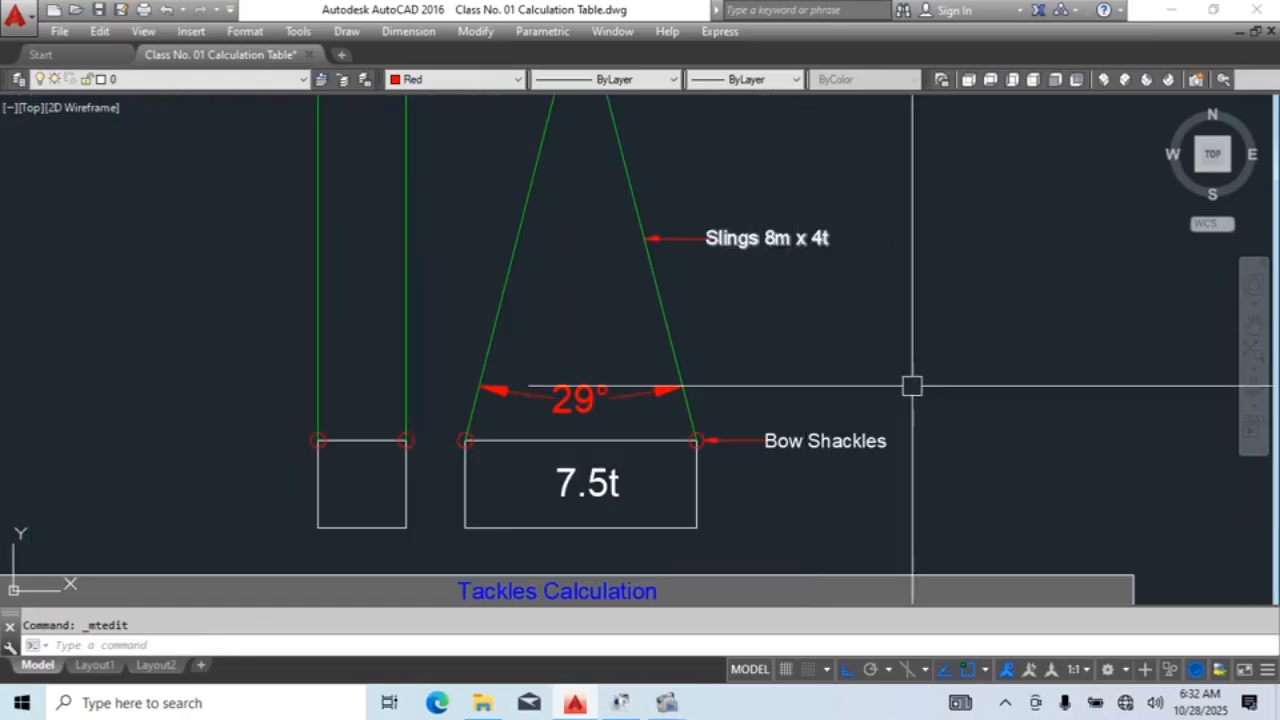
scroll(877, 457, up, 2)
middle_drag(719, 157, 719, 219)
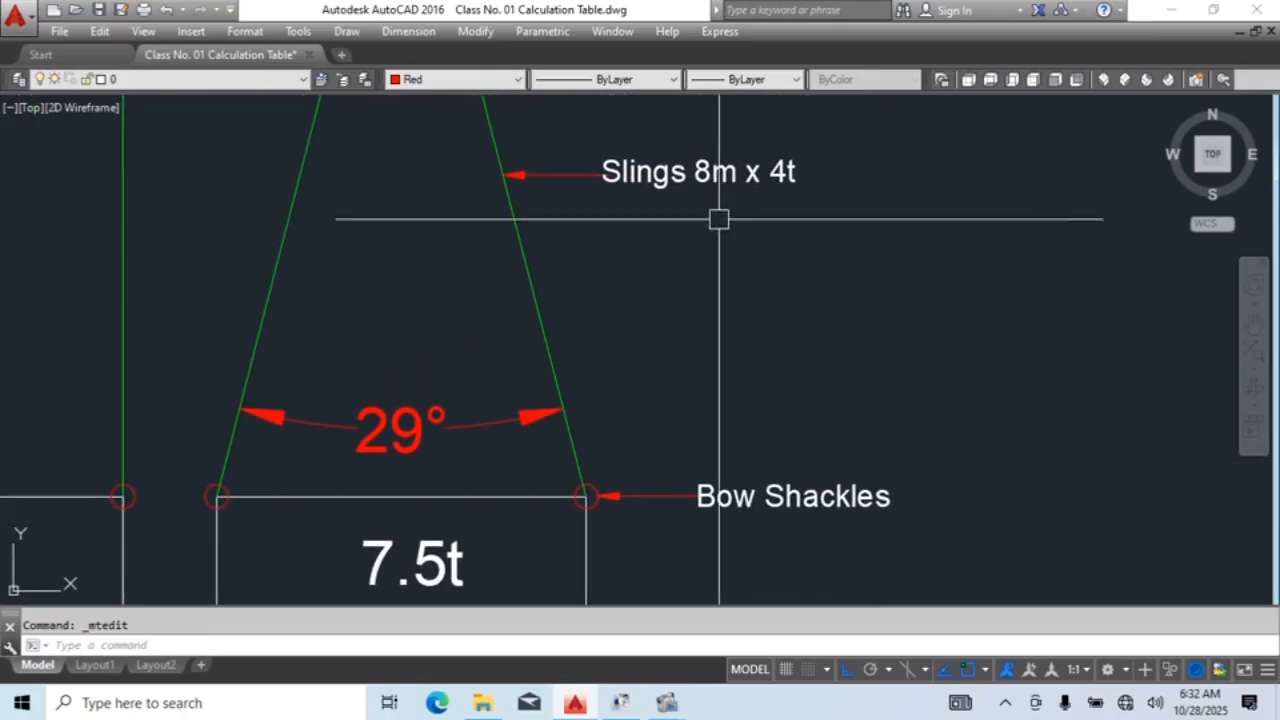
double_click(800, 348)
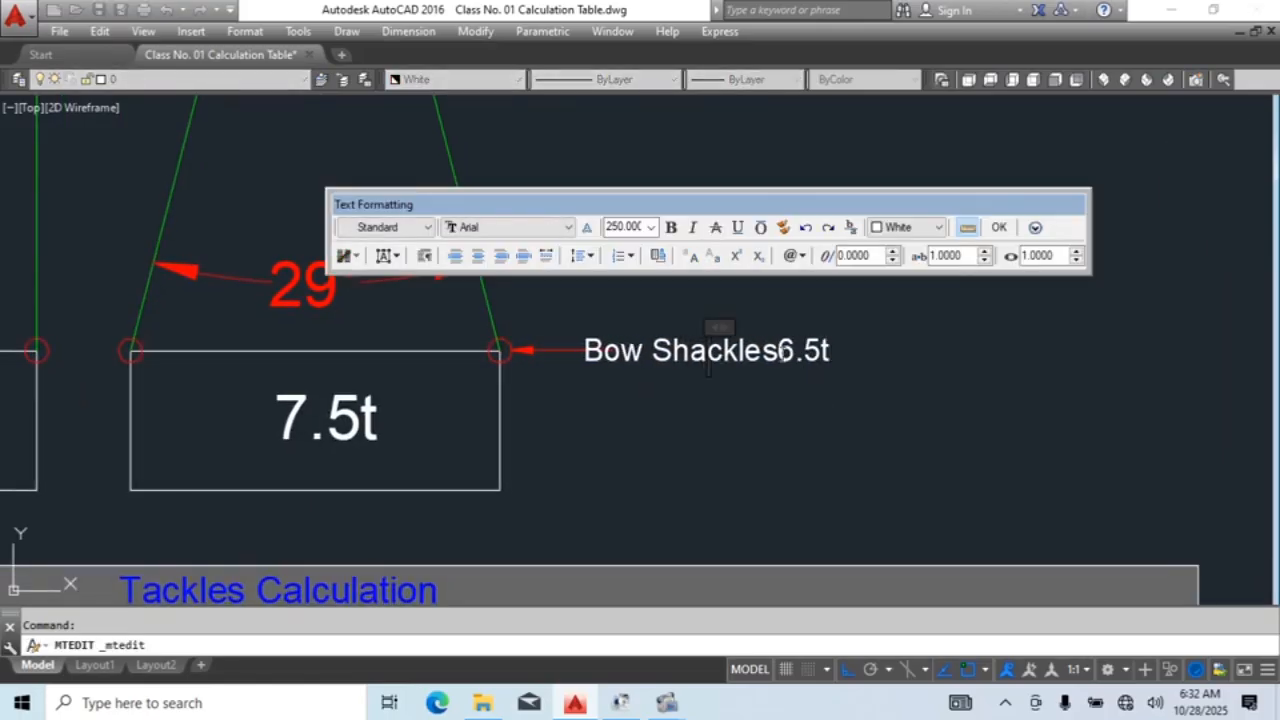
click(1040, 420)
scroll(989, 334, down, 3)
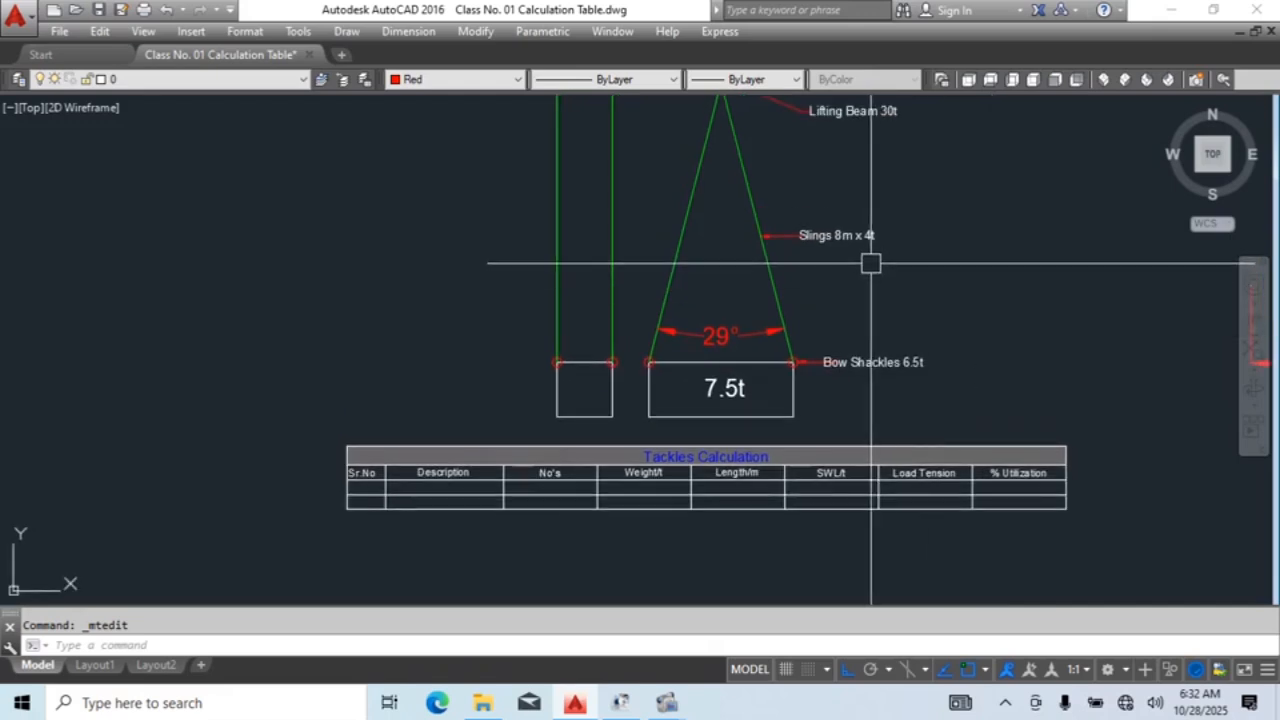
Step: Add the capacity to the shackle label beside the lifting beam so that it reads "Bow Shackles 6.5t"
middle_drag(869, 263, 866, 388)
scroll(720, 190, up, 4)
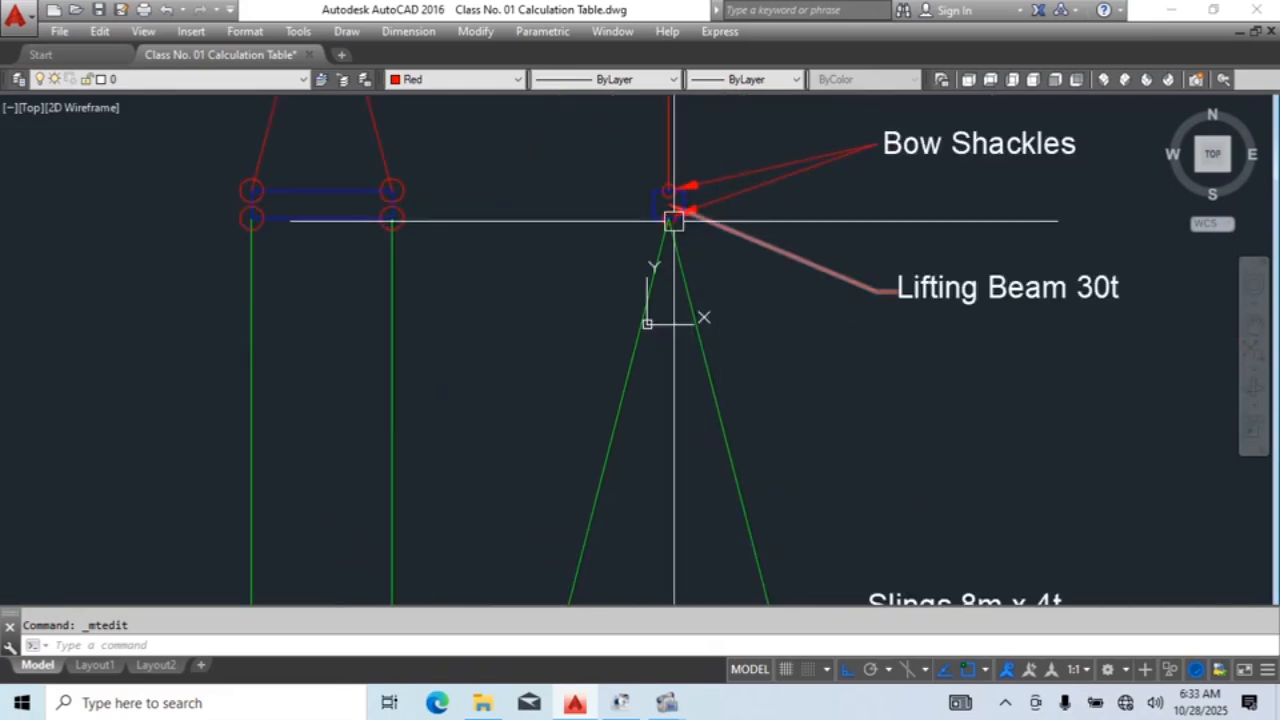
middle_drag(693, 235, 534, 228)
click(931, 288)
middle_drag(779, 275, 784, 358)
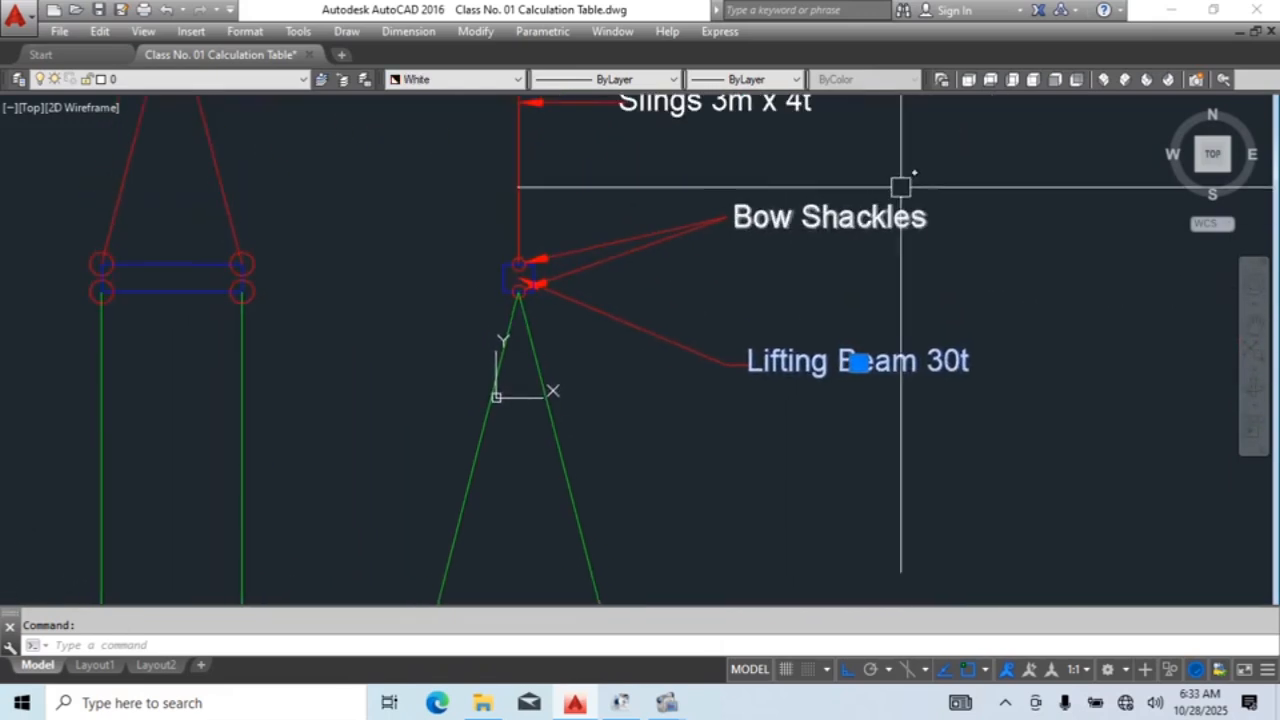
scroll(897, 195, up, 2)
key(Escape)
double_click(940, 243)
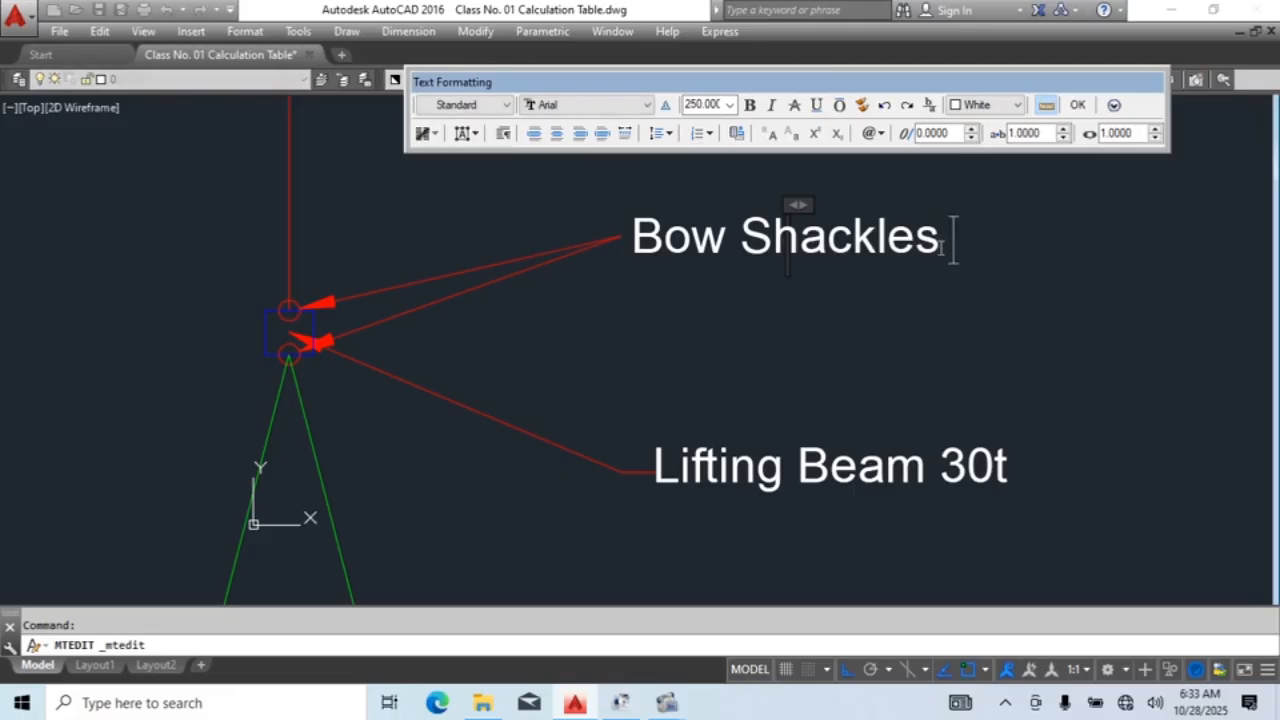
text(t)
click(965, 353)
scroll(717, 262, down, 2)
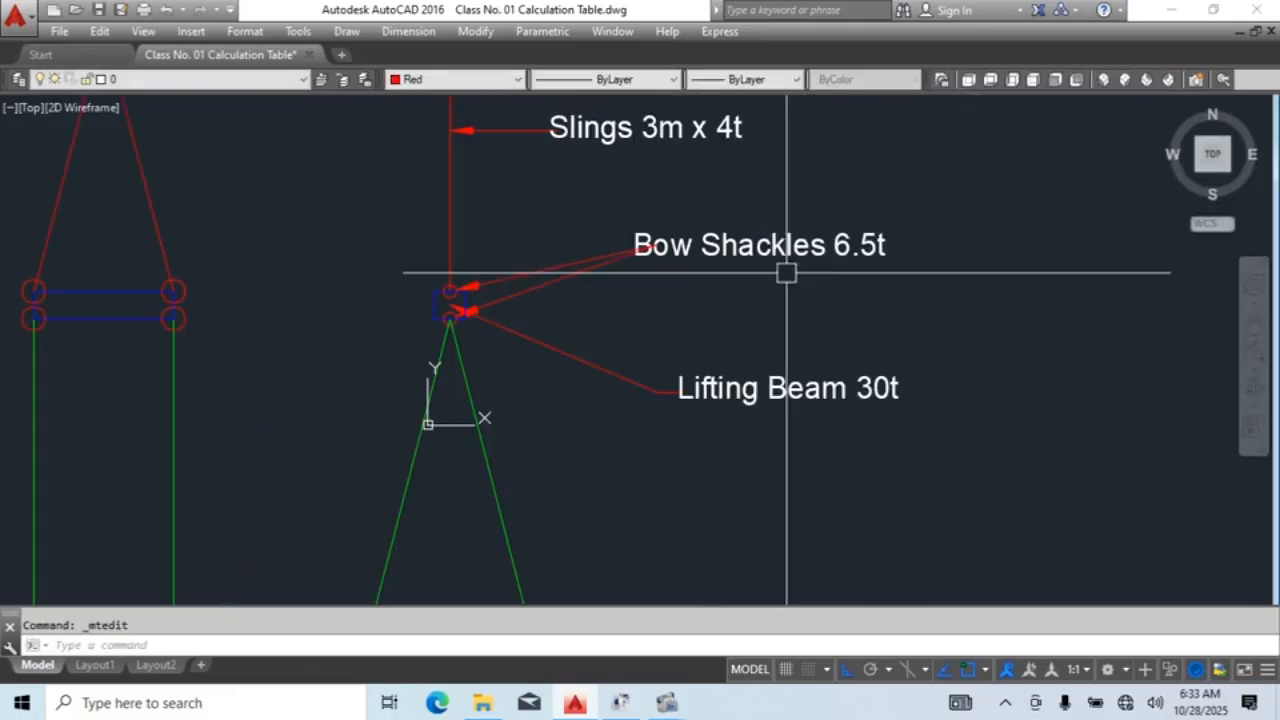
Step: Move the "Bow Shackles 6.5t" label beside the lifting beam horizontally so that it clears its leader lines
scroll(450, 320, up, 2)
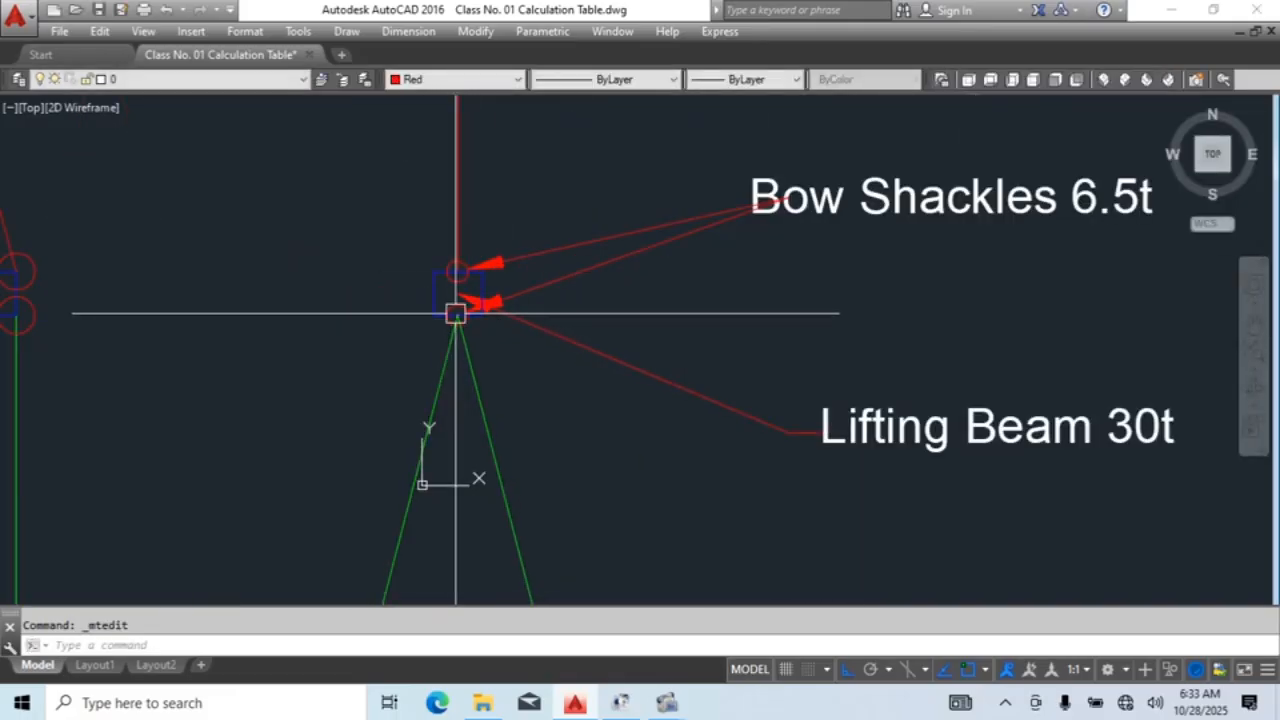
middle_drag(457, 314, 1100, 328)
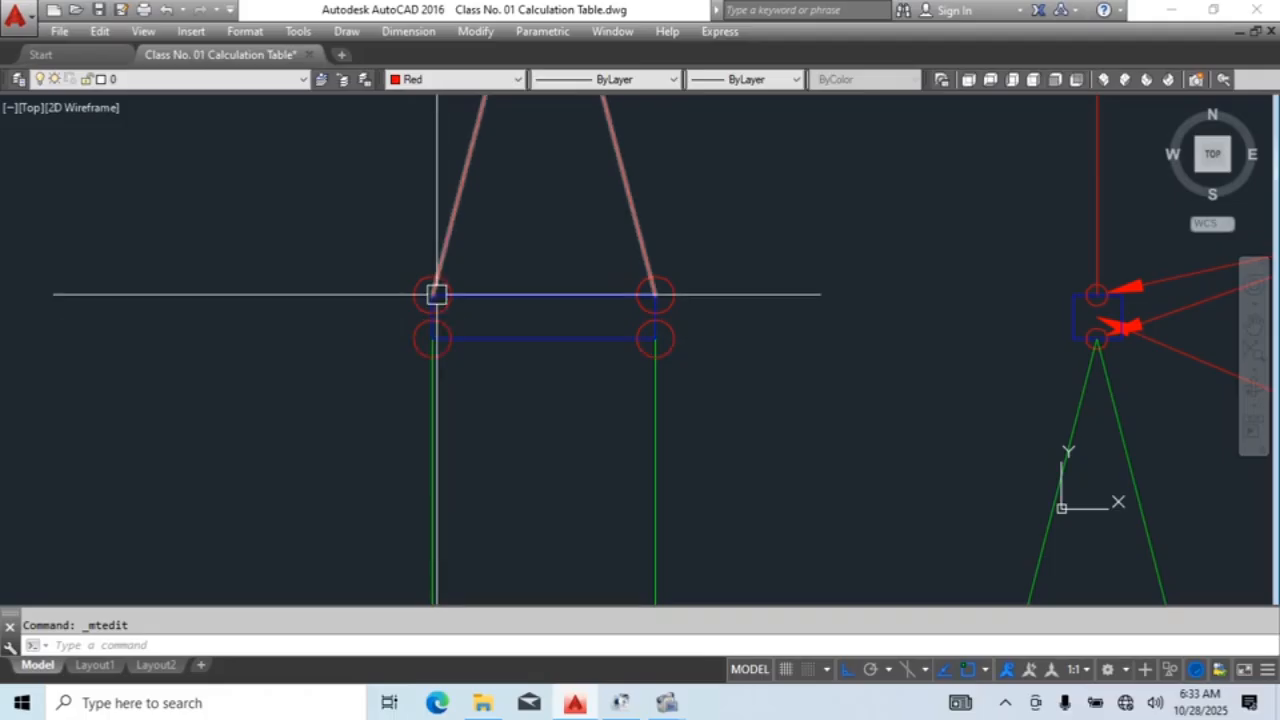
scroll(642, 293, down, 4)
scroll(808, 305, up, 4)
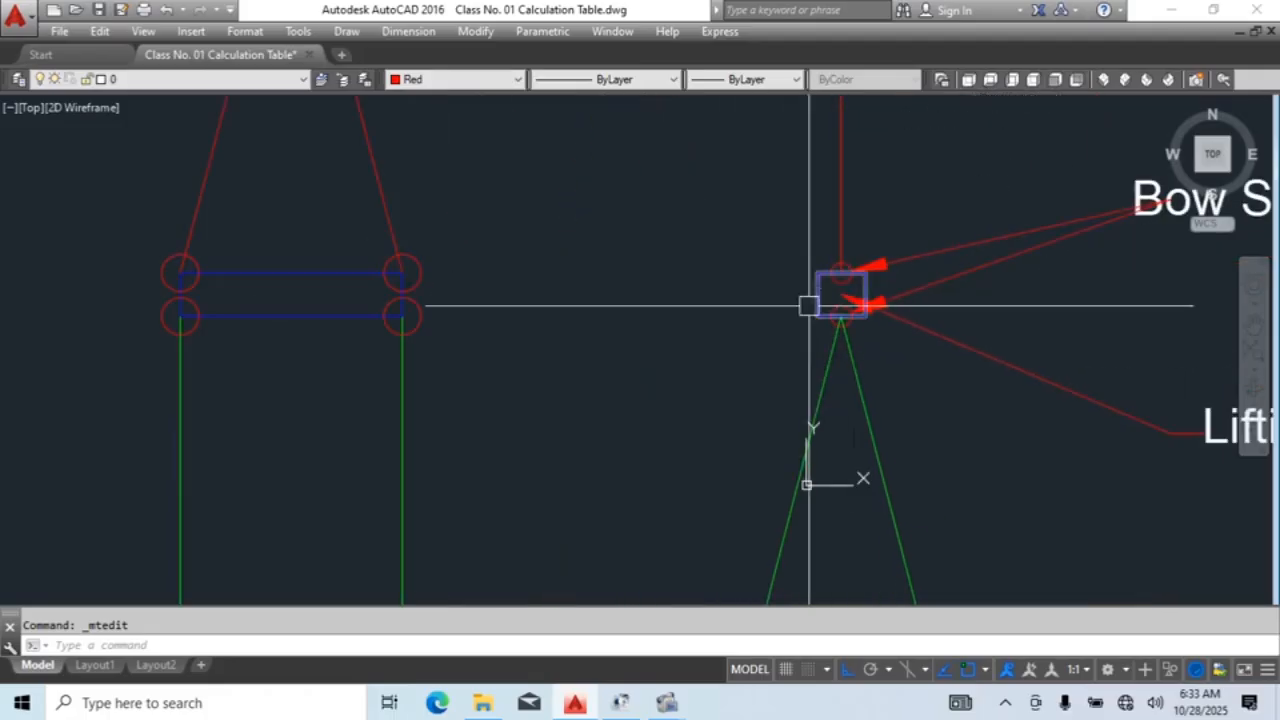
scroll(943, 333, down, 5)
scroll(763, 300, up, 3)
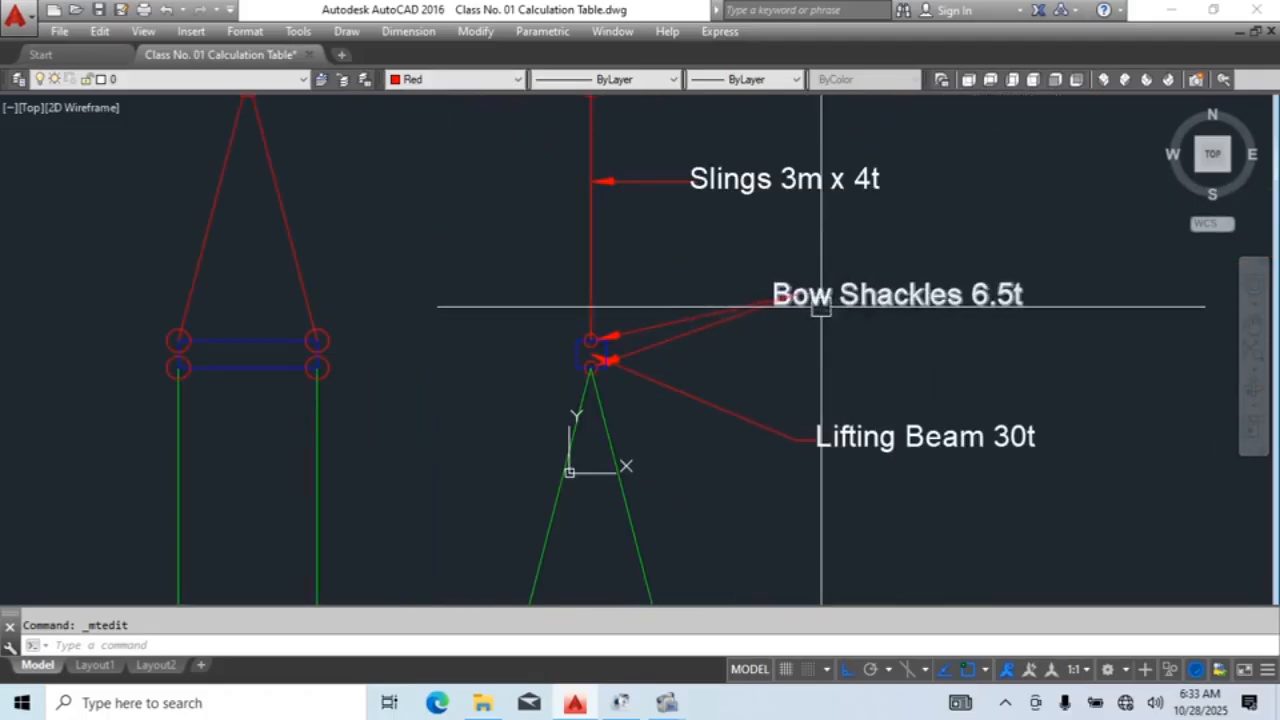
click(820, 303)
scroll(866, 354, down, 1)
click(795, 357)
click(839, 348)
Step: Move the "Slings 3m x 4t" label horizontally away from the end of its leader arrow
middle_drag(974, 273, 873, 424)
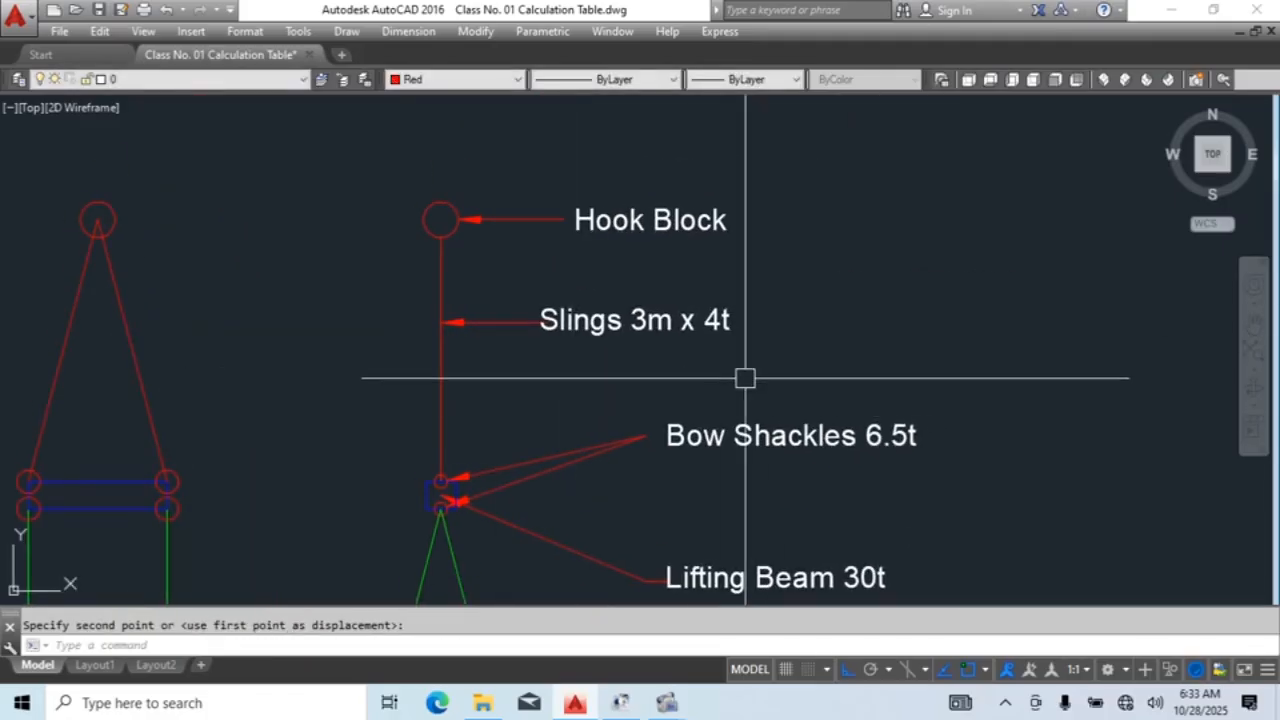
click(597, 337)
text(m)
key(space)
click(577, 376)
click(602, 376)
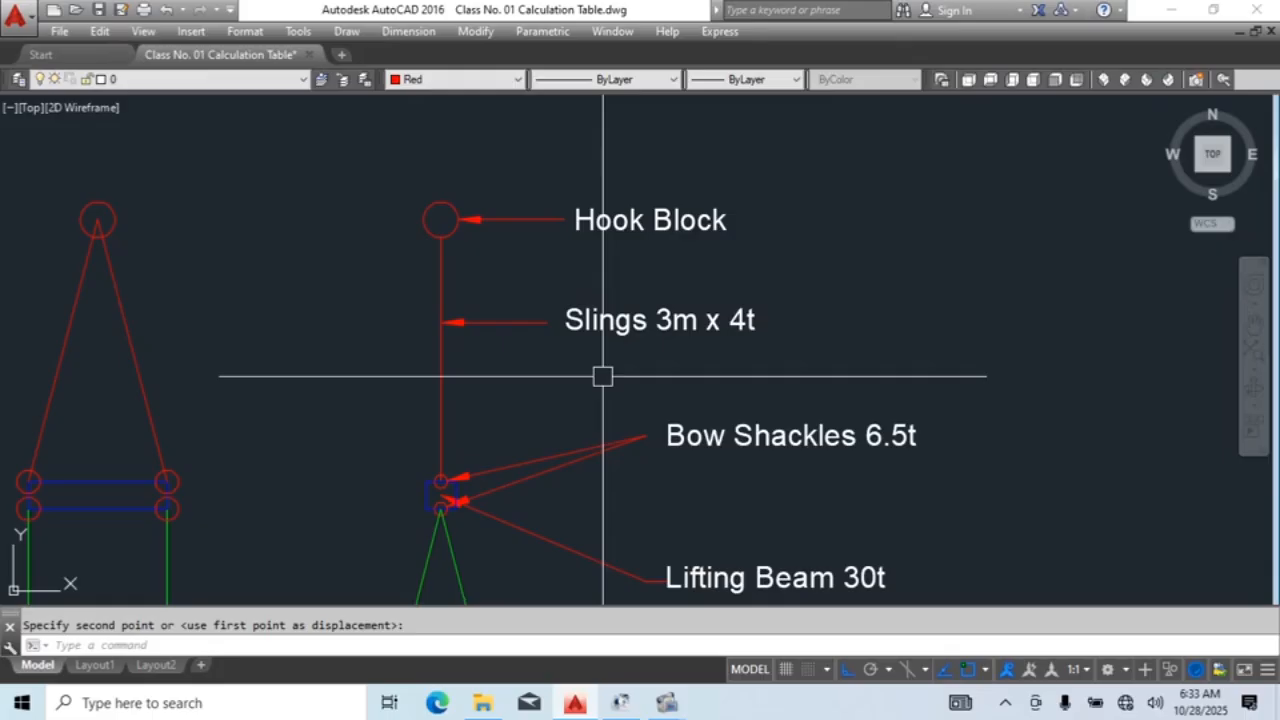
Step: Add the quantity to the upper sling label so that it reads "Slings 3m x 4t (02)"
scroll(661, 177, down, 5)
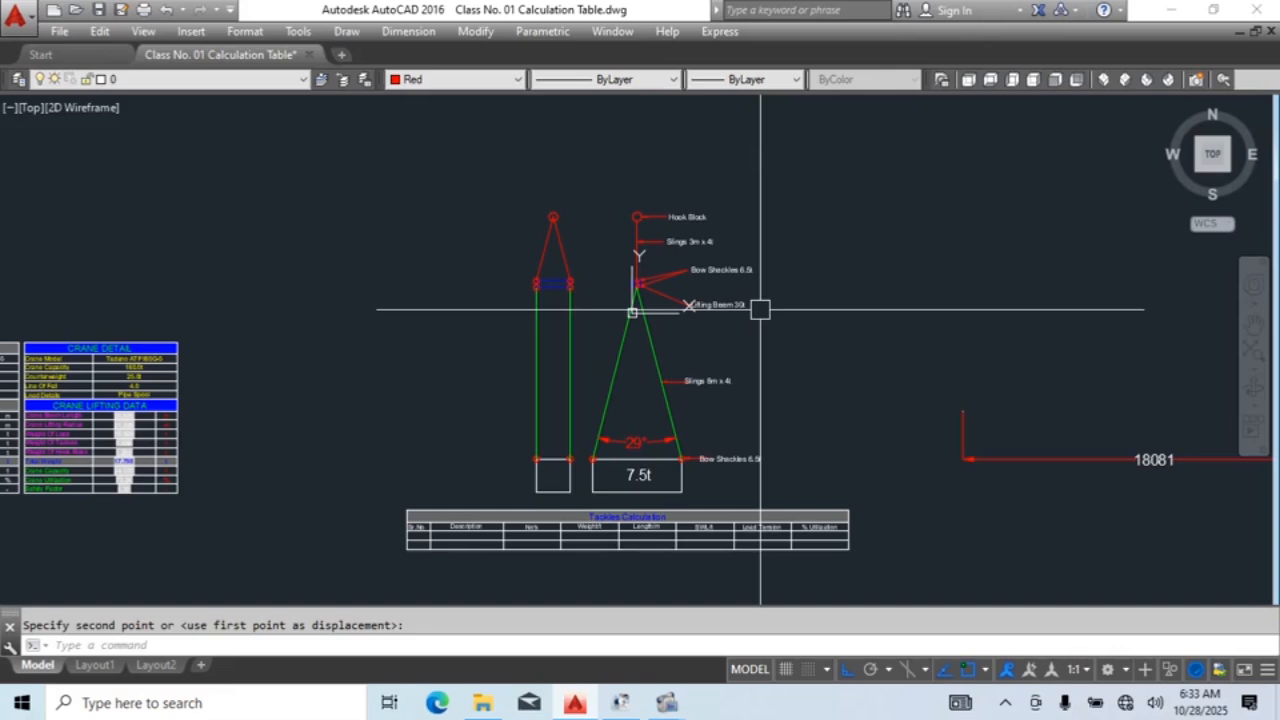
scroll(760, 330, up, 6)
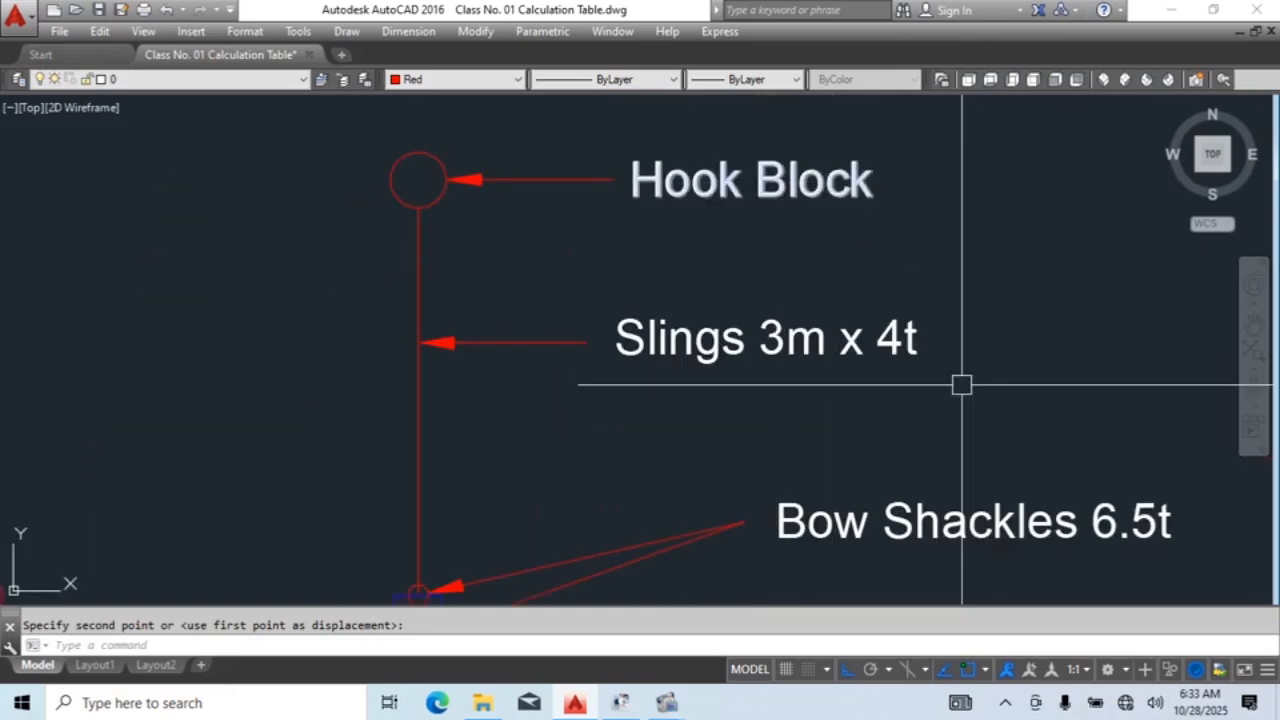
middle_drag(962, 385, 880, 328)
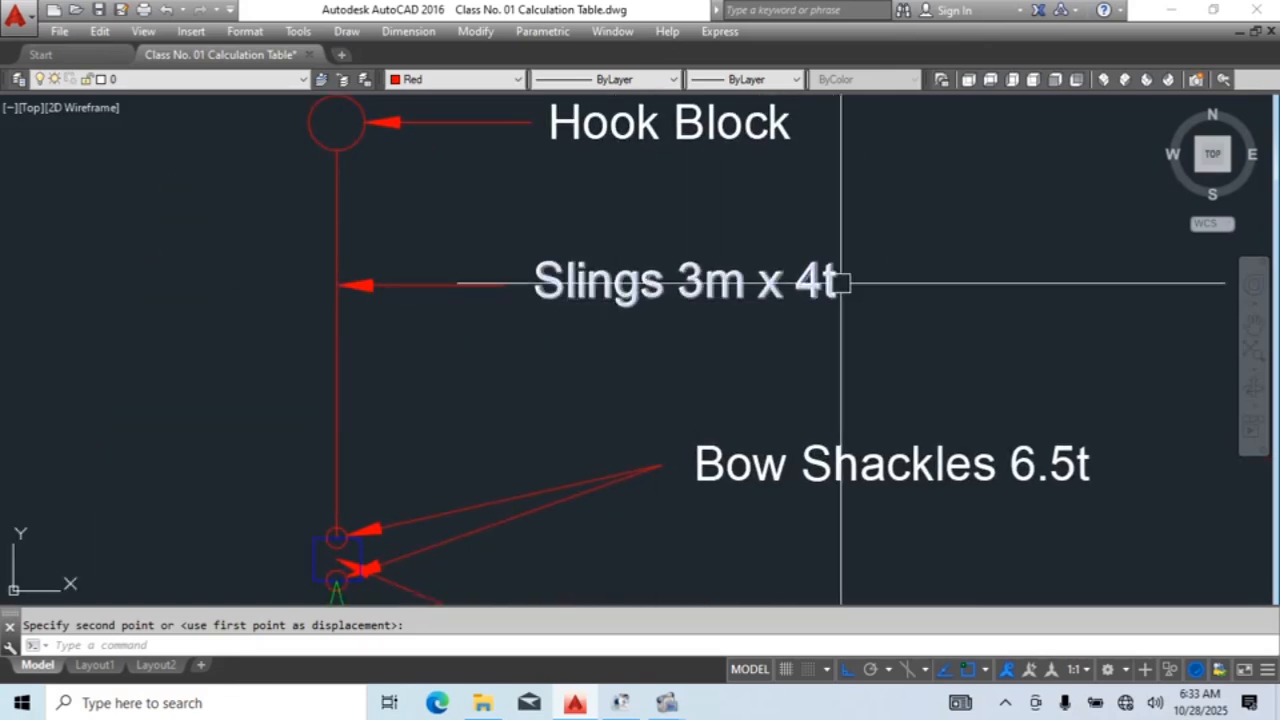
key(Escape)
double_click(836, 287)
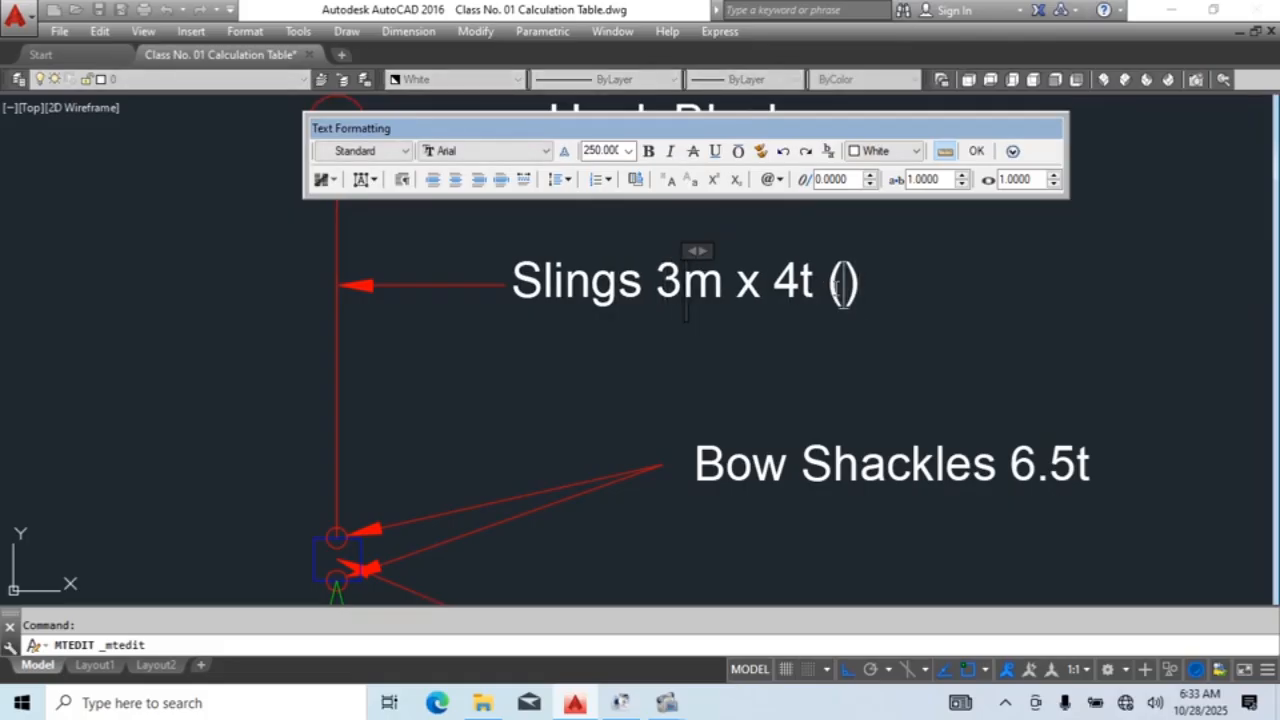
click(1092, 326)
Step: Add the quantity to the shackle label beside the lifting beam so that it reads "Bow Shackles 6.5t (04)"
middle_drag(962, 476, 871, 437)
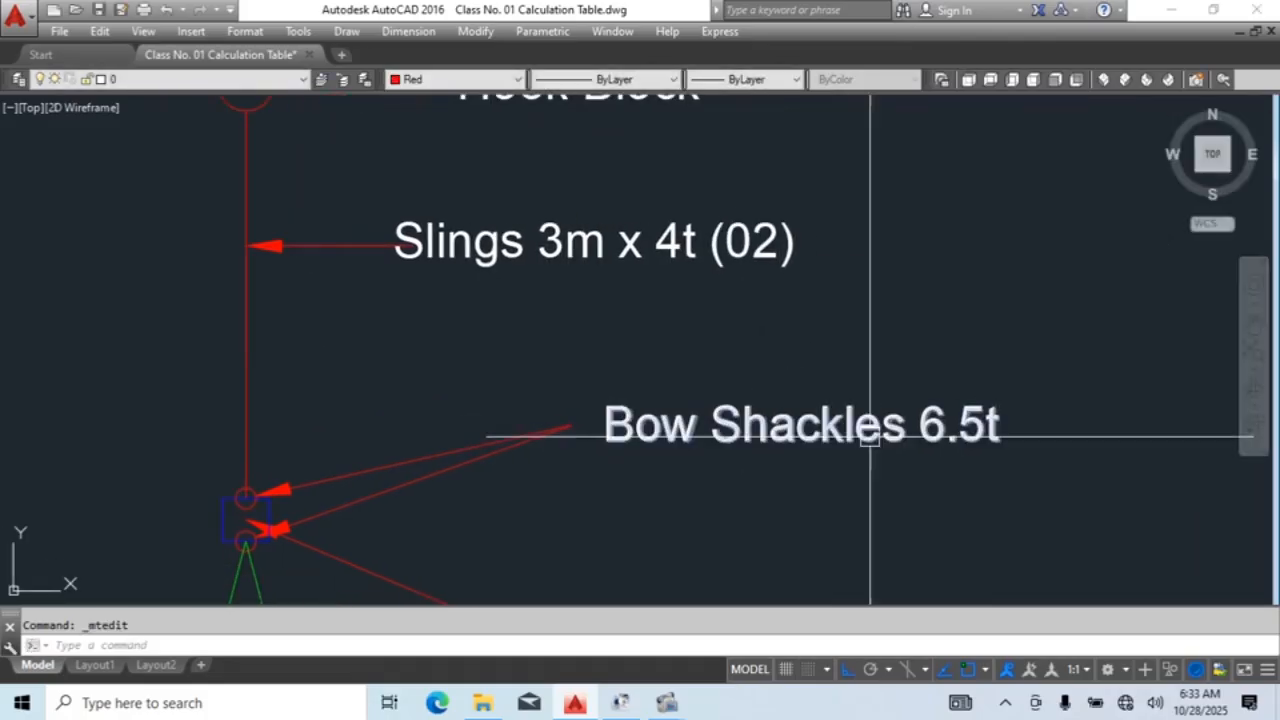
double_click(903, 428)
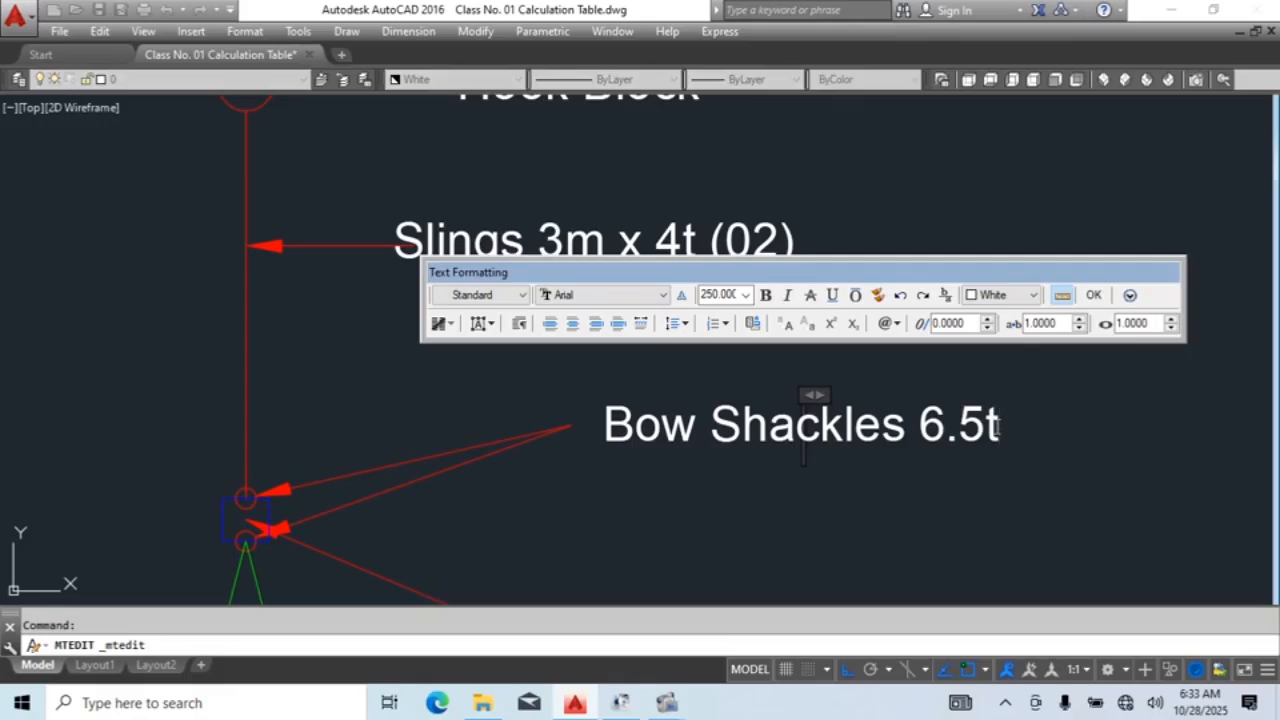
text(())
text(01)
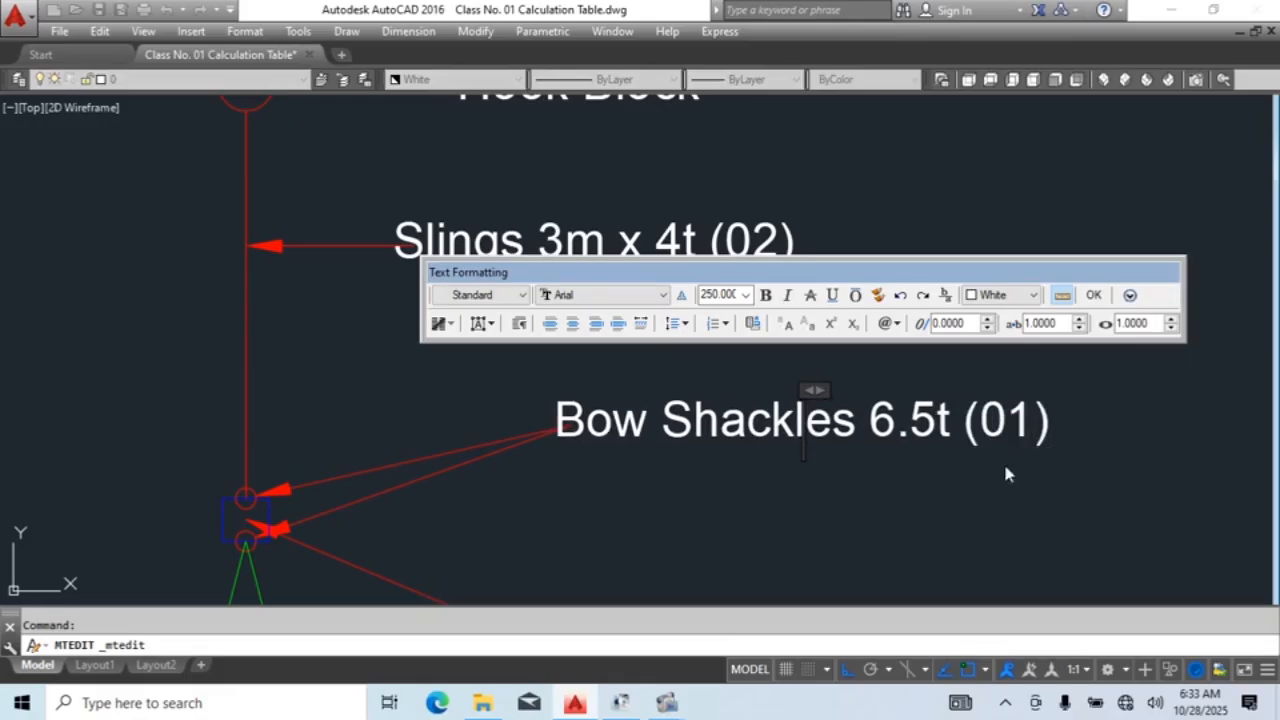
click(1007, 475)
double_click(1007, 420)
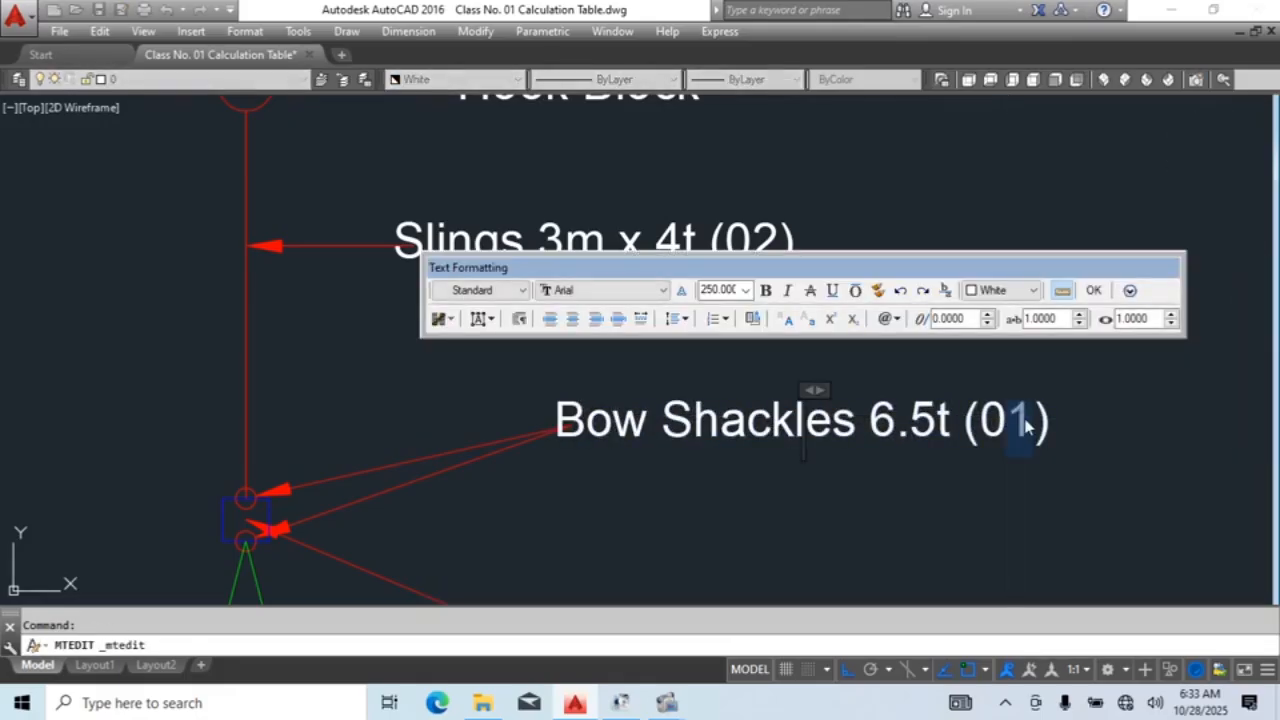
text(4)
click(1080, 425)
Step: Add the quantity to the lifting beam label so that it reads "Lifting Beam 30t (01)"
scroll(846, 377, down, 3)
scroll(857, 366, up, 3)
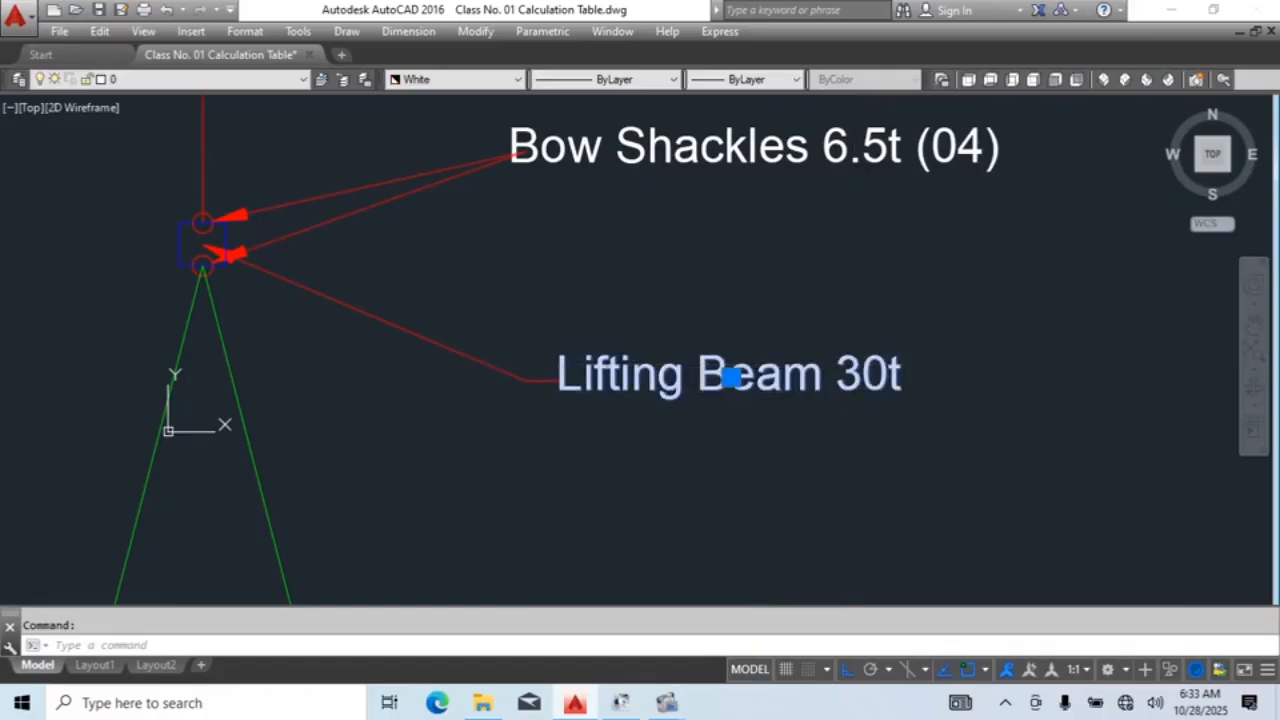
double_click(866, 368)
click(930, 390)
double_click(880, 366)
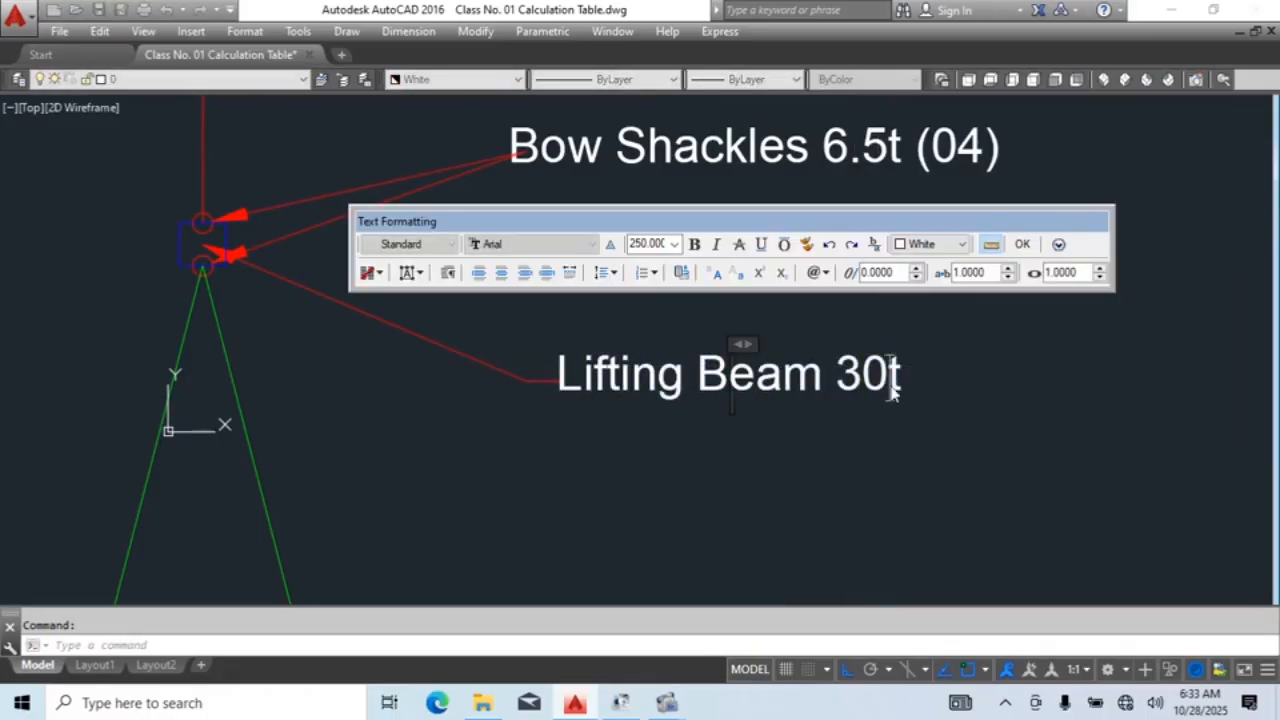
key(Right)
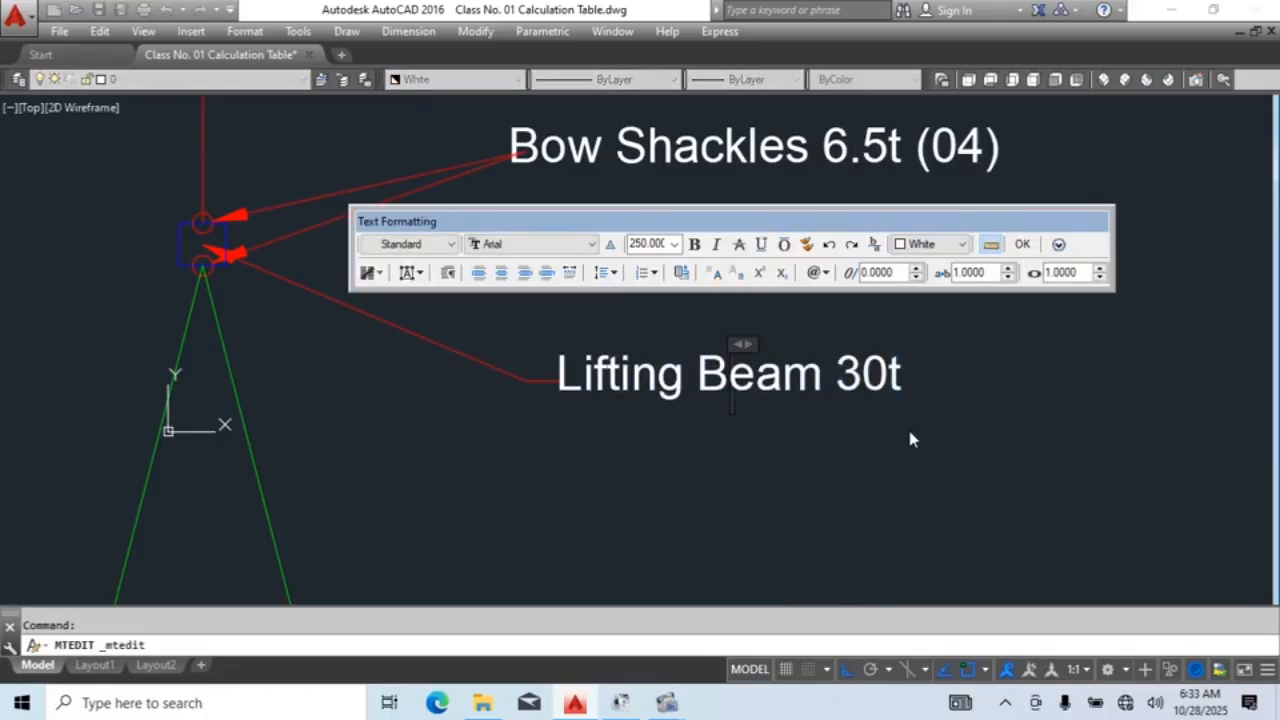
text((01)
text())
key(Left)
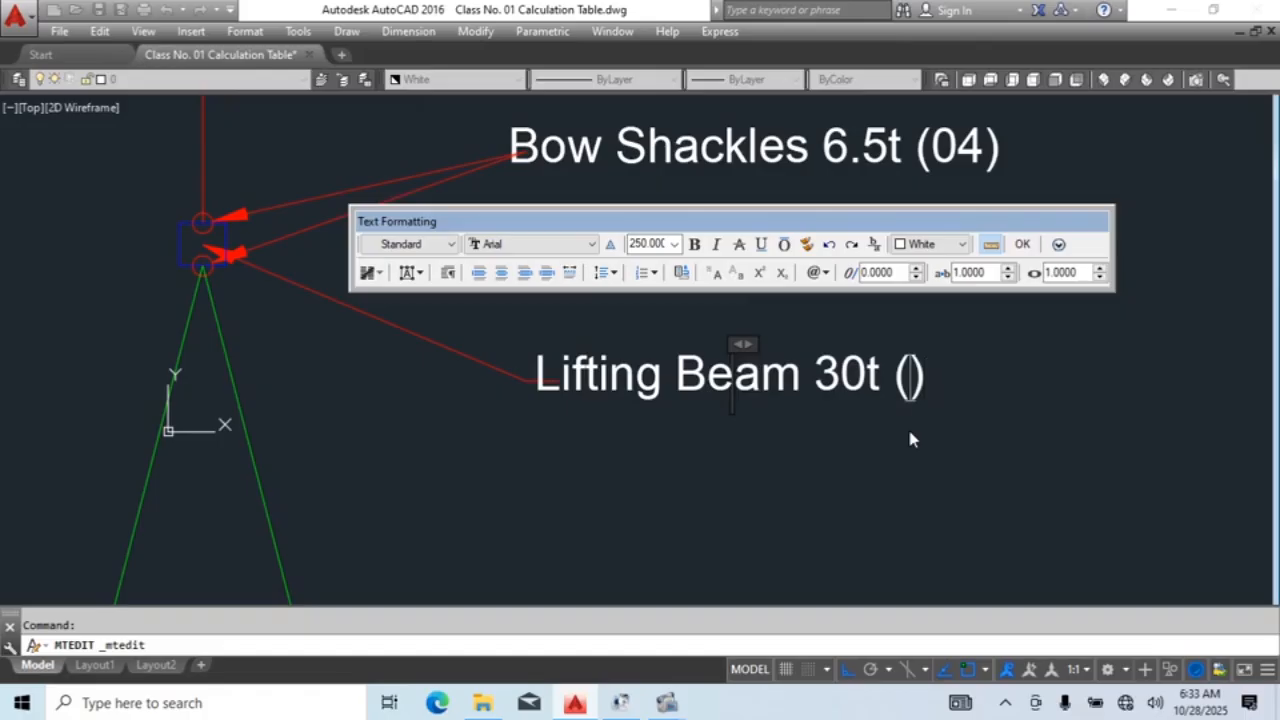
text(01)
click(908, 437)
Step: Move the "Lifting Beam 30t (01)" label horizontally so that it clears its leader
scroll(812, 322, down, 5)
click(786, 346)
scroll(780, 360, up, 5)
text(m)
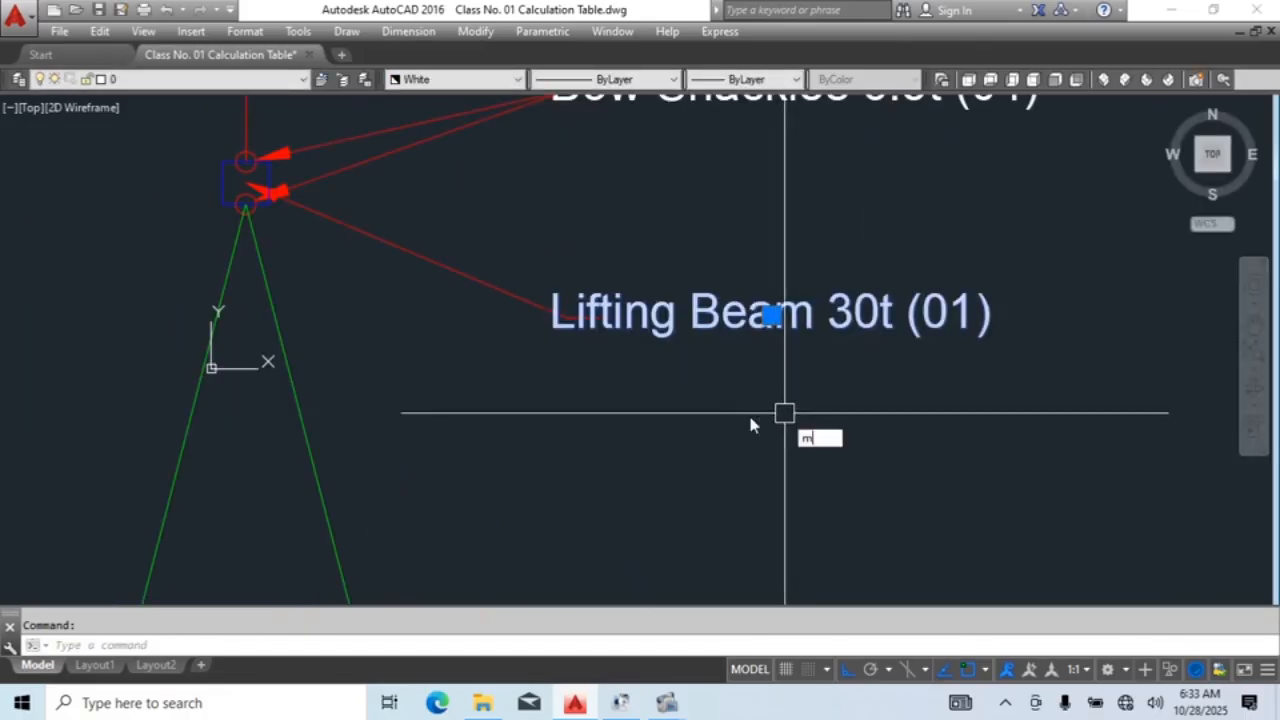
key(space)
click(750, 412)
click(819, 412)
Step: Move the extended "Bow Shackles 6.5t (04)" label beside the lifting beam clear of its two leaders
scroll(764, 373, down, 5)
click(752, 263)
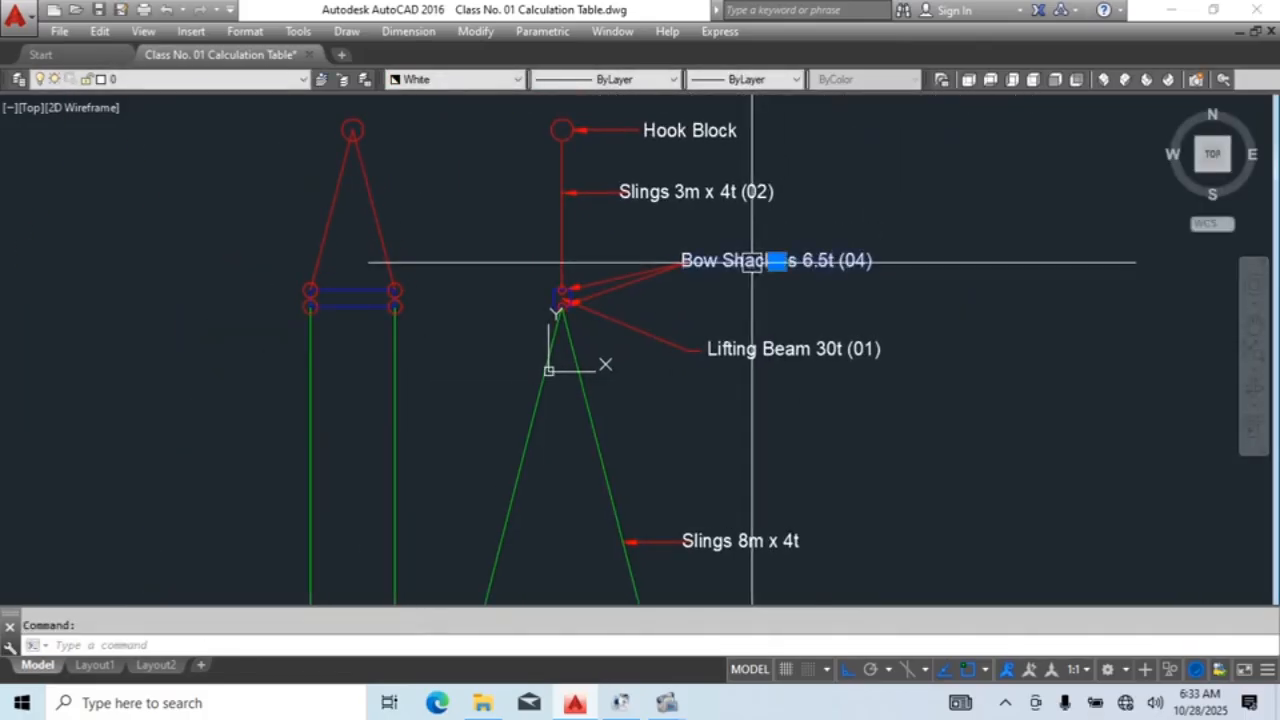
text(m)
key(space)
click(946, 301)
click(960, 301)
Step: Move the "Slings 3m x 4t (02)" label horizontally so that it clears its leader arrow
click(743, 191)
text(m)
key(space)
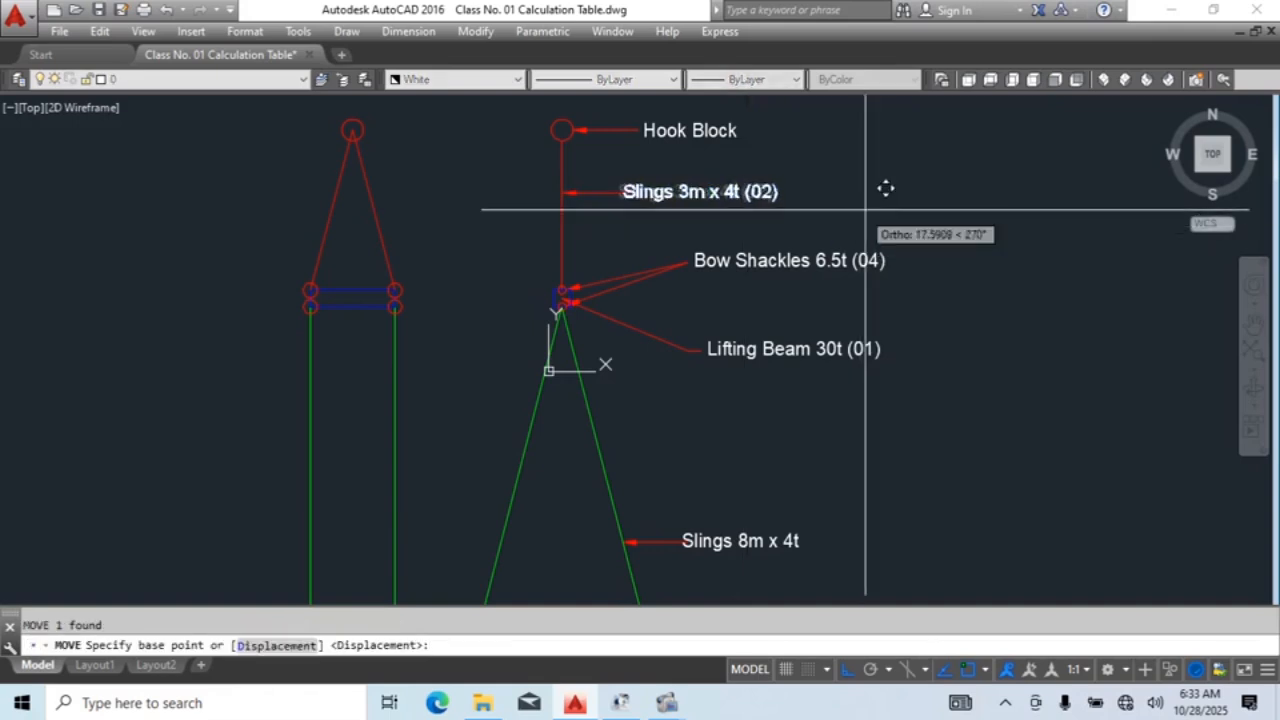
click(876, 204)
click(890, 206)
Step: Add the quantity to the lower sling label so that it reads "Slings 8m x 4t (04)"
middle_drag(860, 489, 844, 408)
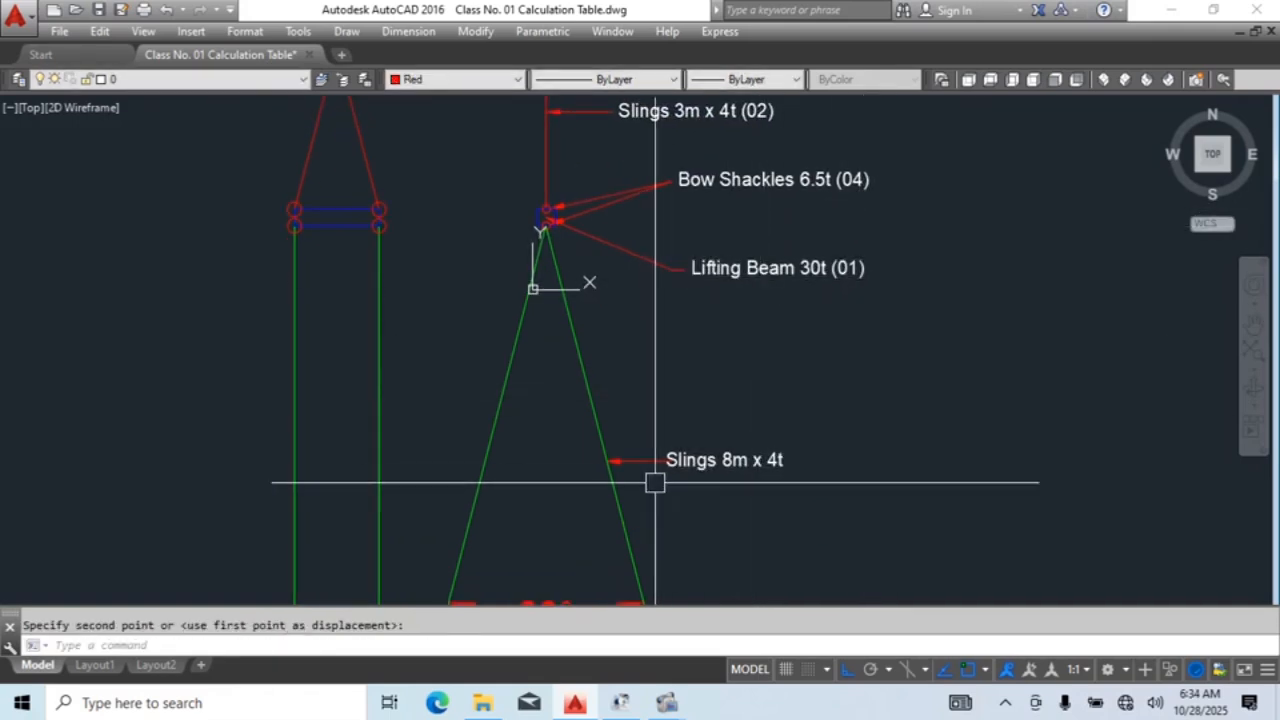
scroll(580, 200, up, 2)
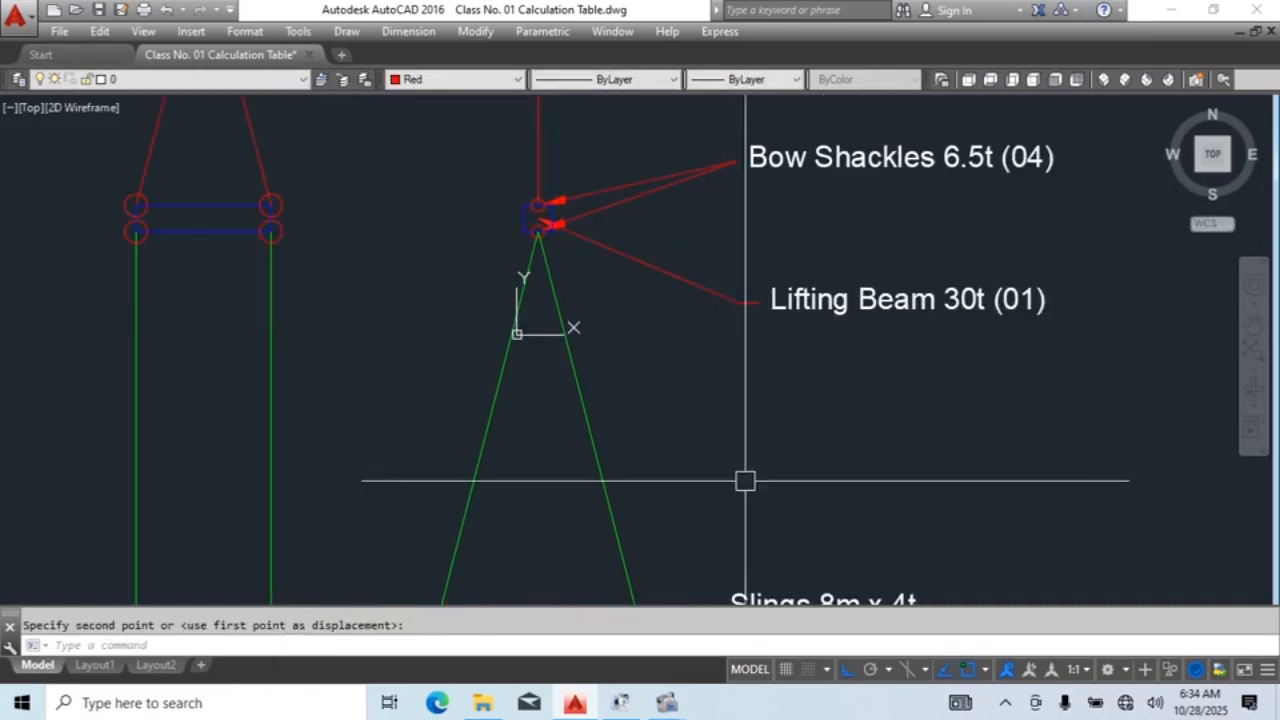
mouse_move(861, 583)
middle_down()
mouse_move(837, 357)
mouse_move(825, 500)
mouse_move(758, 395)
middle_up()
double_click(748, 404)
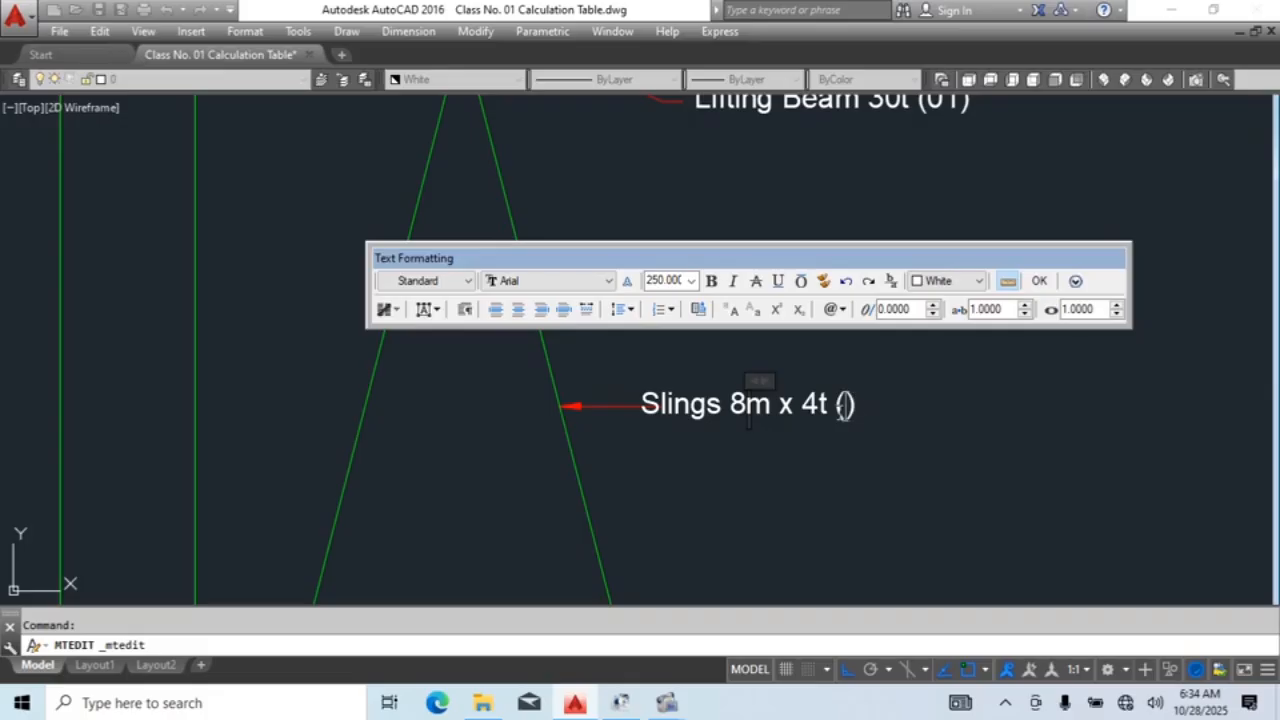
click(750, 368)
Step: Move the "Slings 8m x 4t (04)" label horizontally away from the end of its leader
scroll(746, 367, down, 2)
scroll(732, 434, up, 2)
click(781, 369)
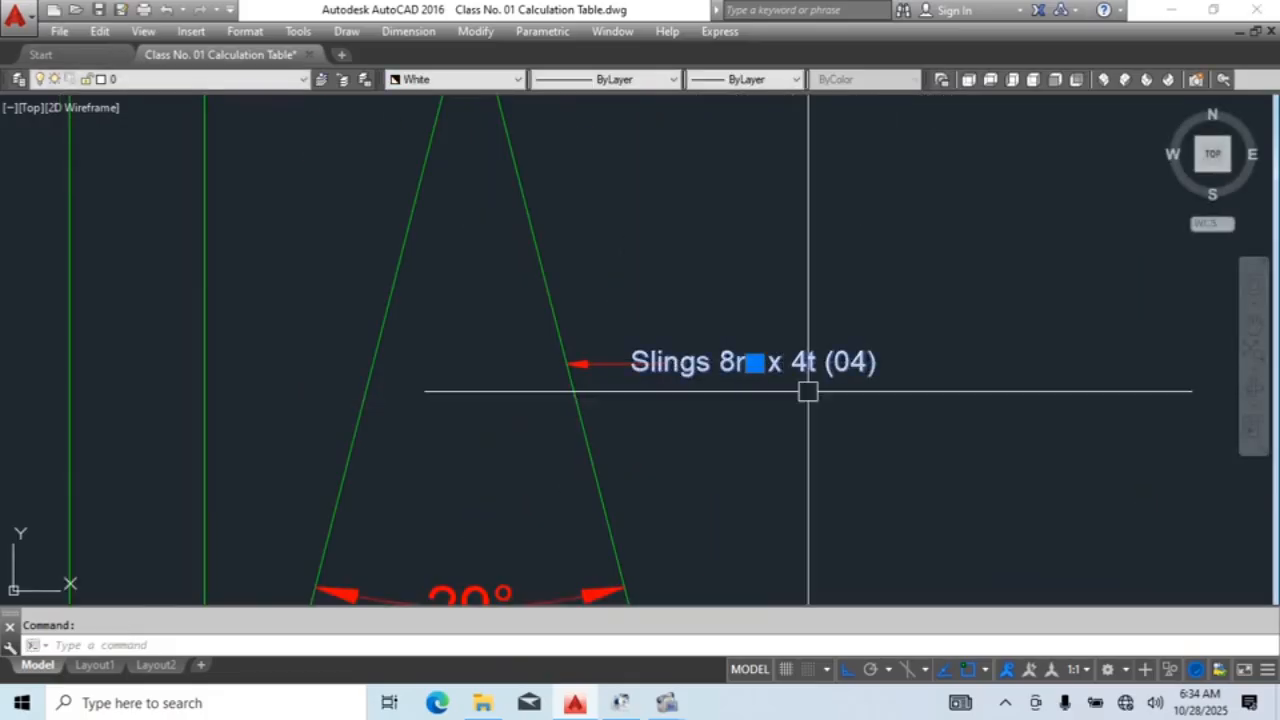
text(m)
key(space)
click(773, 422)
click(790, 410)
Step: Extend the shackle label at the load's corner to "Bow Shackles 6.5t (04)" and move it horizontally clear of its leader
scroll(791, 417, down, 3)
scroll(748, 412, up, 3)
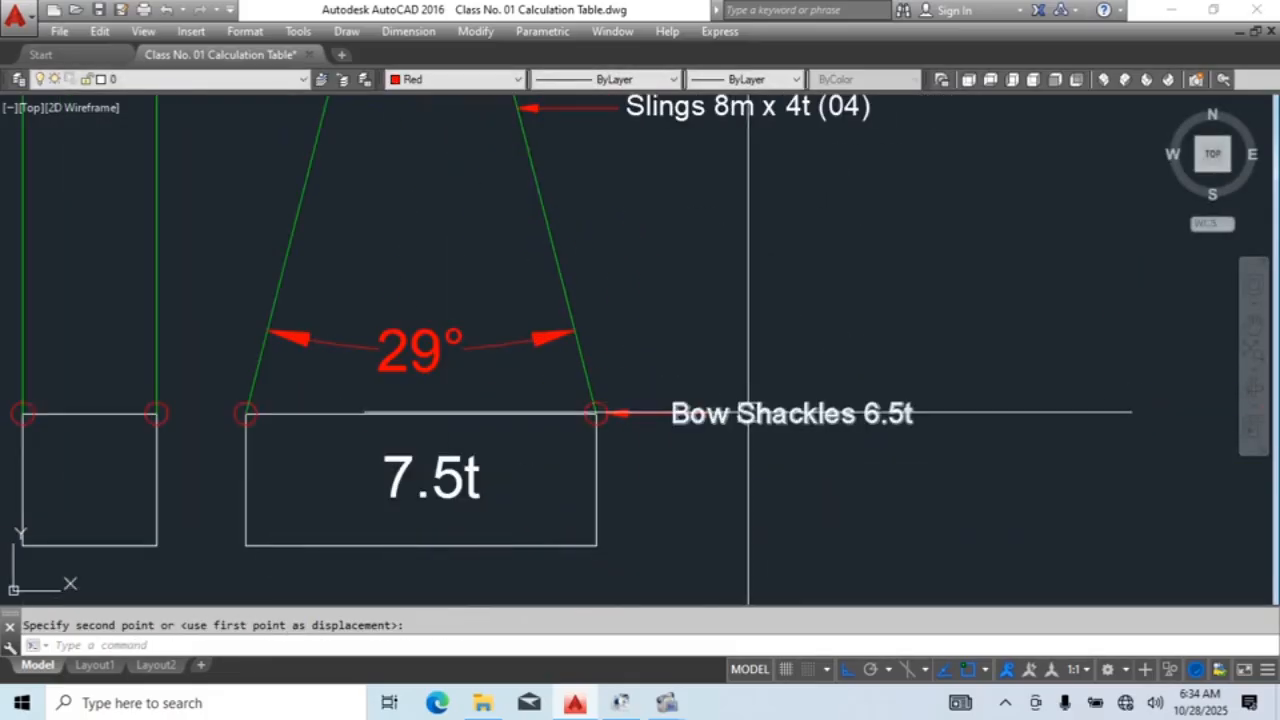
double_click(790, 413)
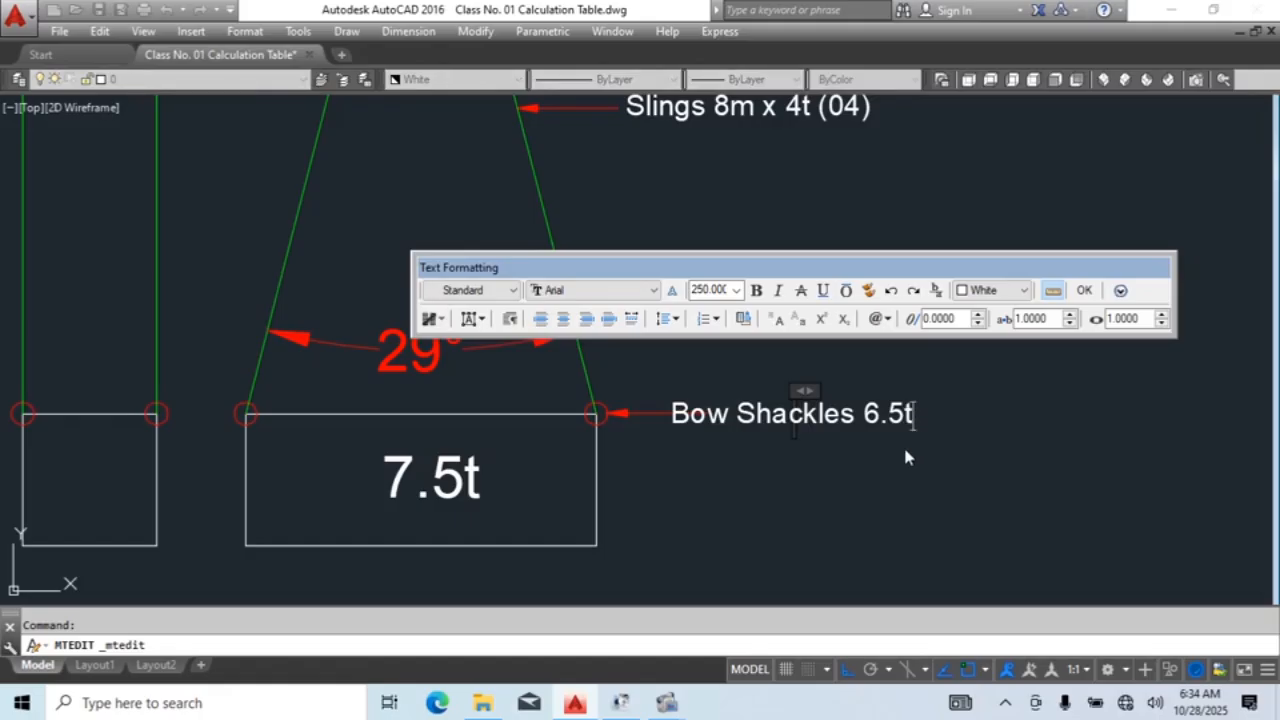
text(())
key(Left)
text(04)
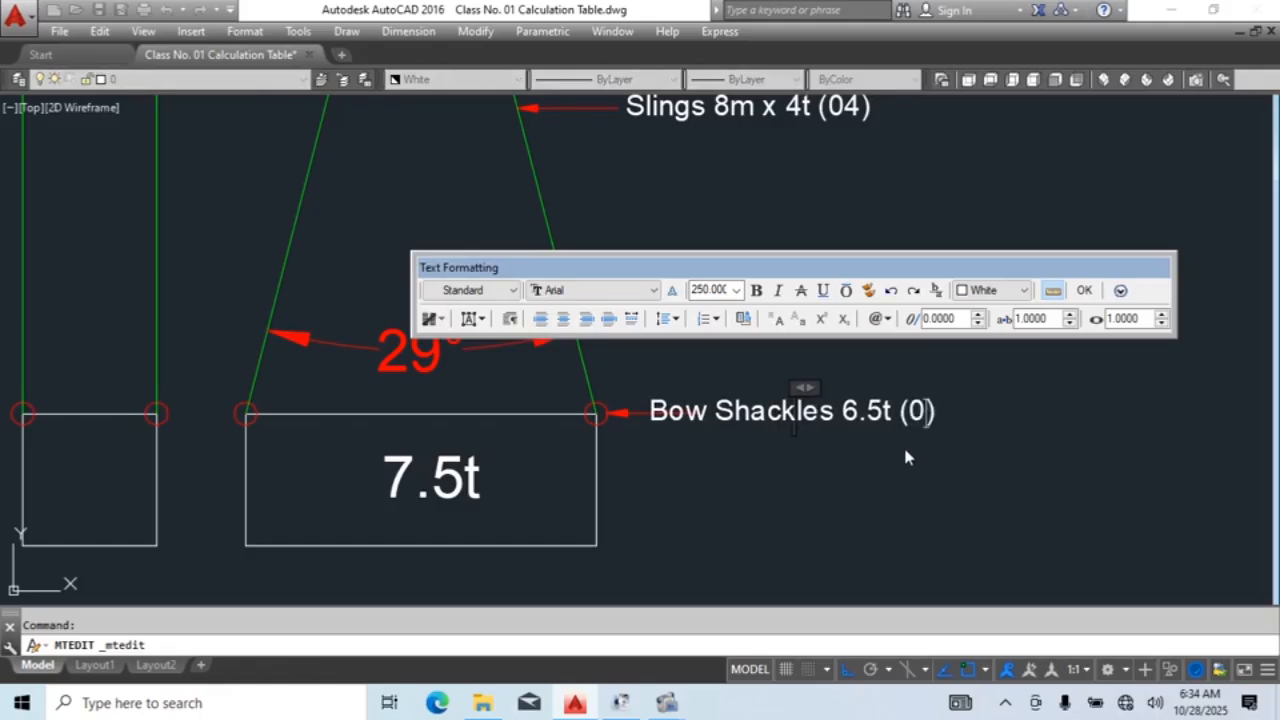
click(906, 464)
click(780, 462)
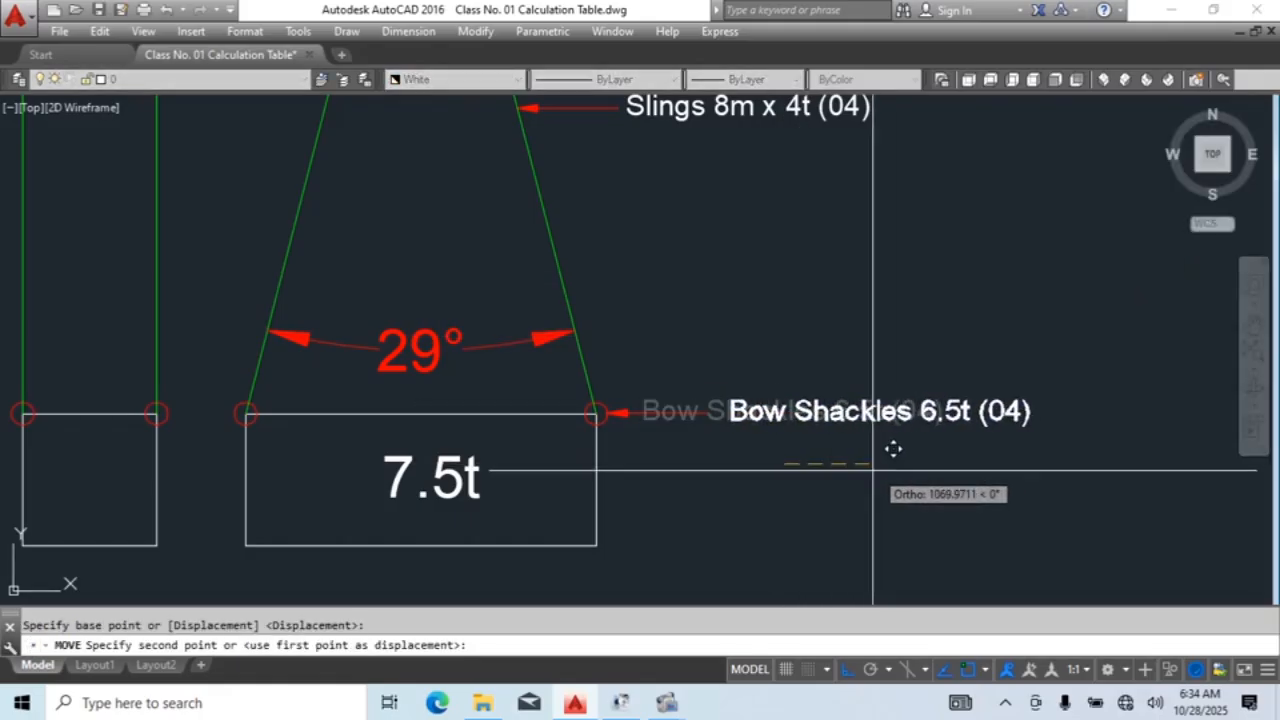
click(867, 467)
Step: Add an angular dimension between the two upper red slings above the lifting beam in the end view
scroll(790, 288, down, 5)
middle_drag(794, 297, 814, 371)
middle_drag(658, 362, 709, 471)
key(Escape)
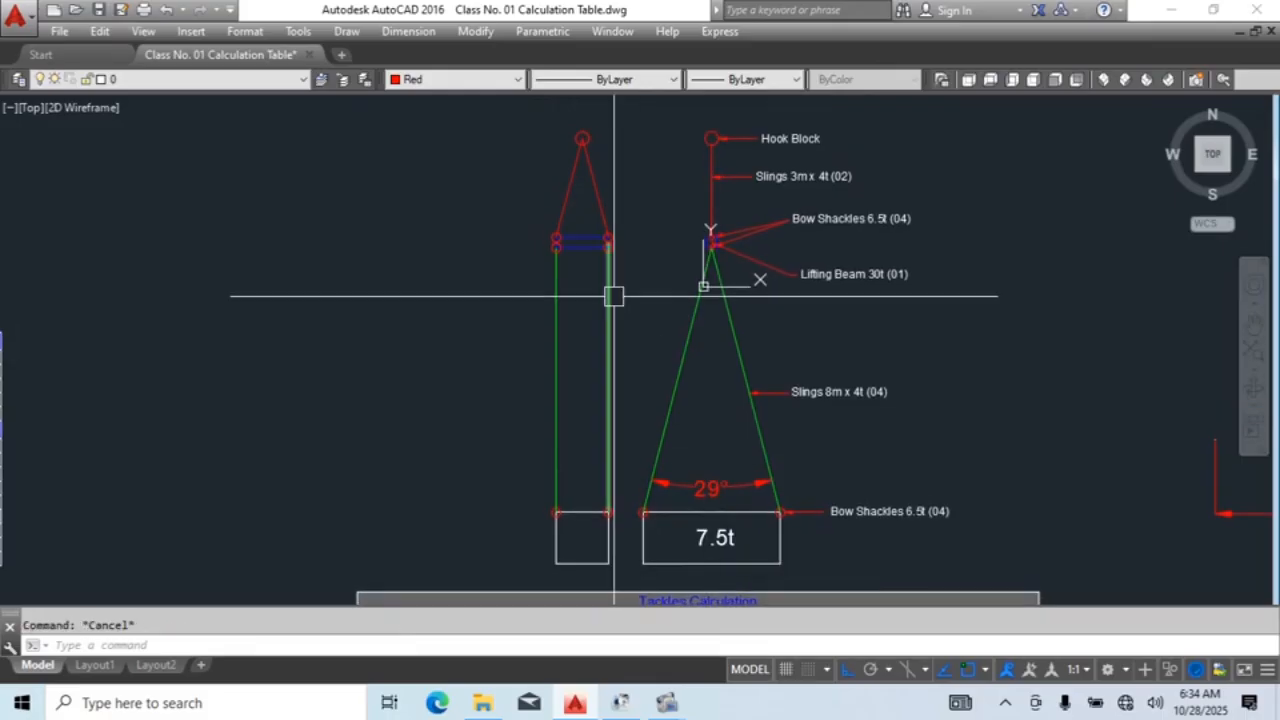
text(dan)
key(Return)
scroll(565, 200, up, 4)
click(568, 198)
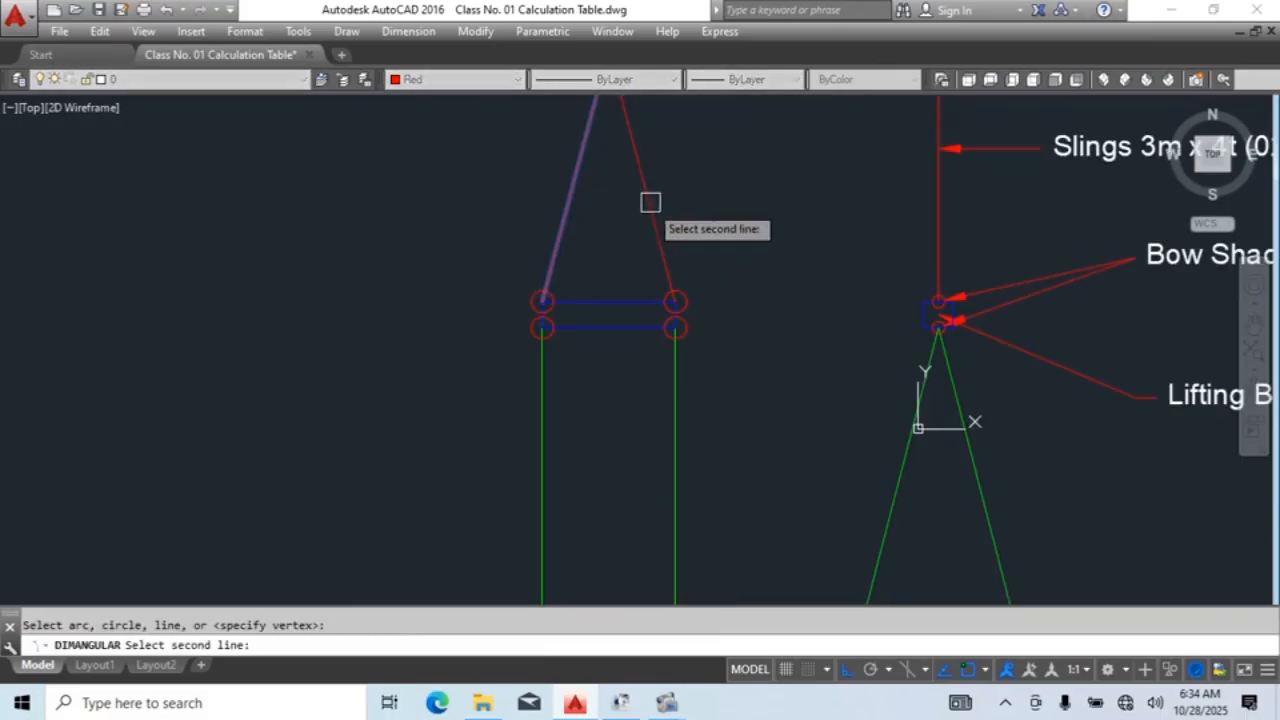
click(650, 202)
click(617, 251)
scroll(700, 297, down, 4)
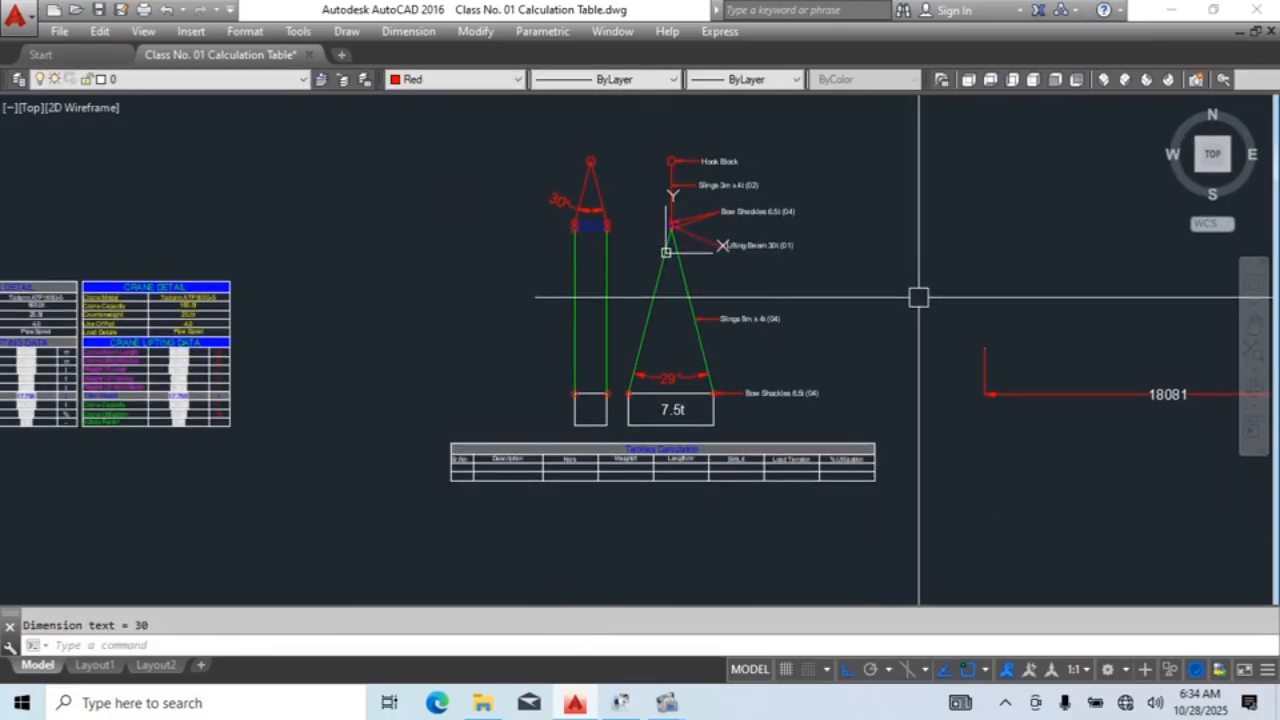
middle_drag(774, 363, 843, 277)
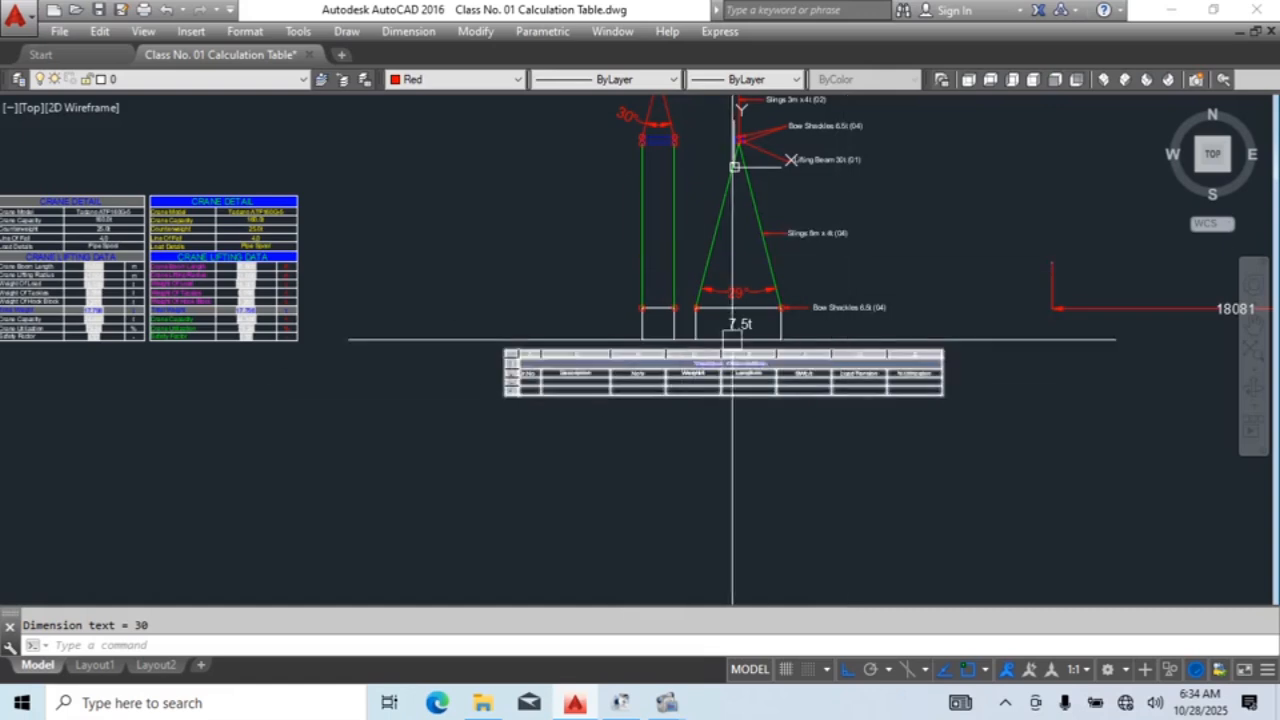
middle_drag(737, 342, 678, 389)
scroll(634, 180, up, 5)
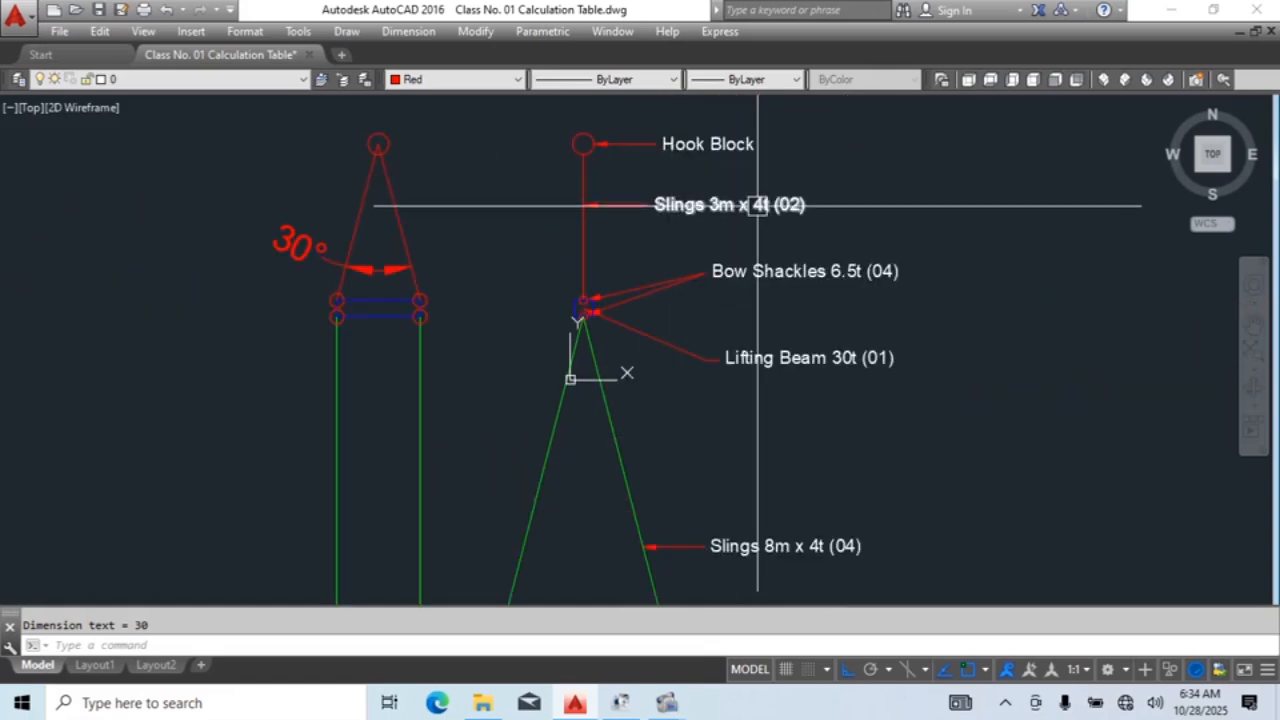
middle_drag(726, 200, 663, 198)
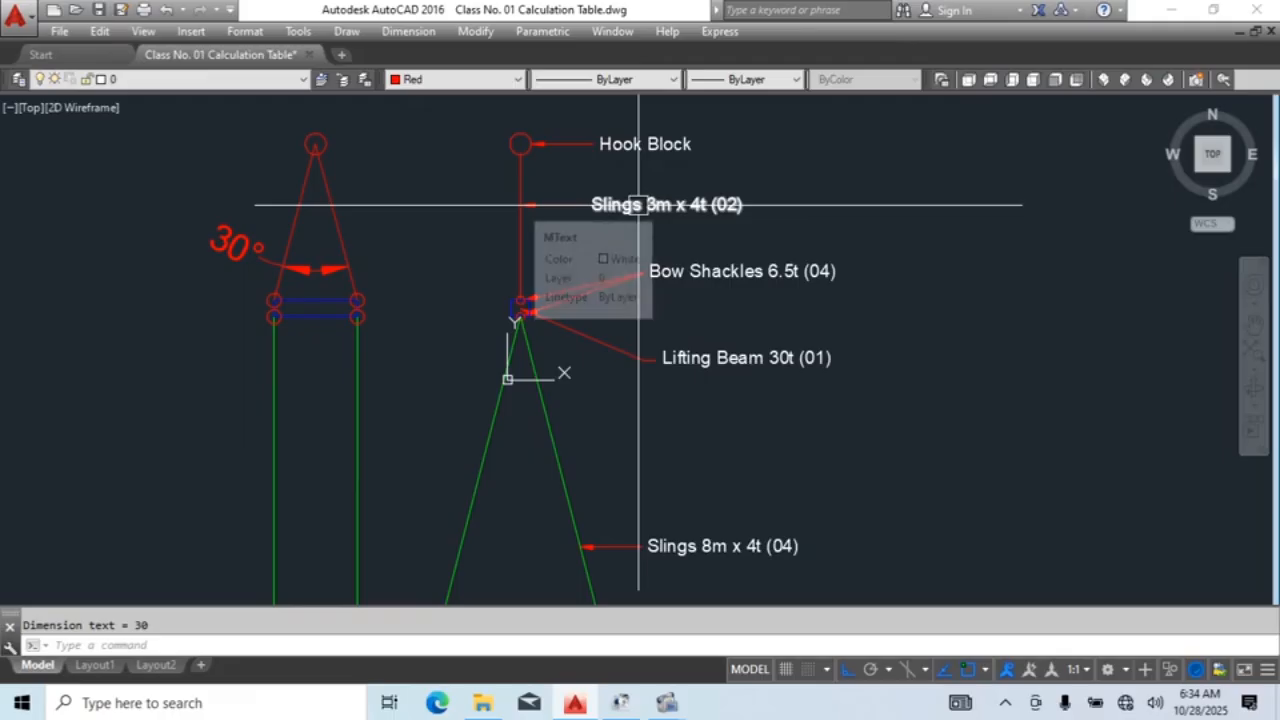
Step: Examine the lift drawing's shackles, lifting beam, slings, angles and labels together with the empty Tackles Calculation table
scroll(515, 305, up, 10)
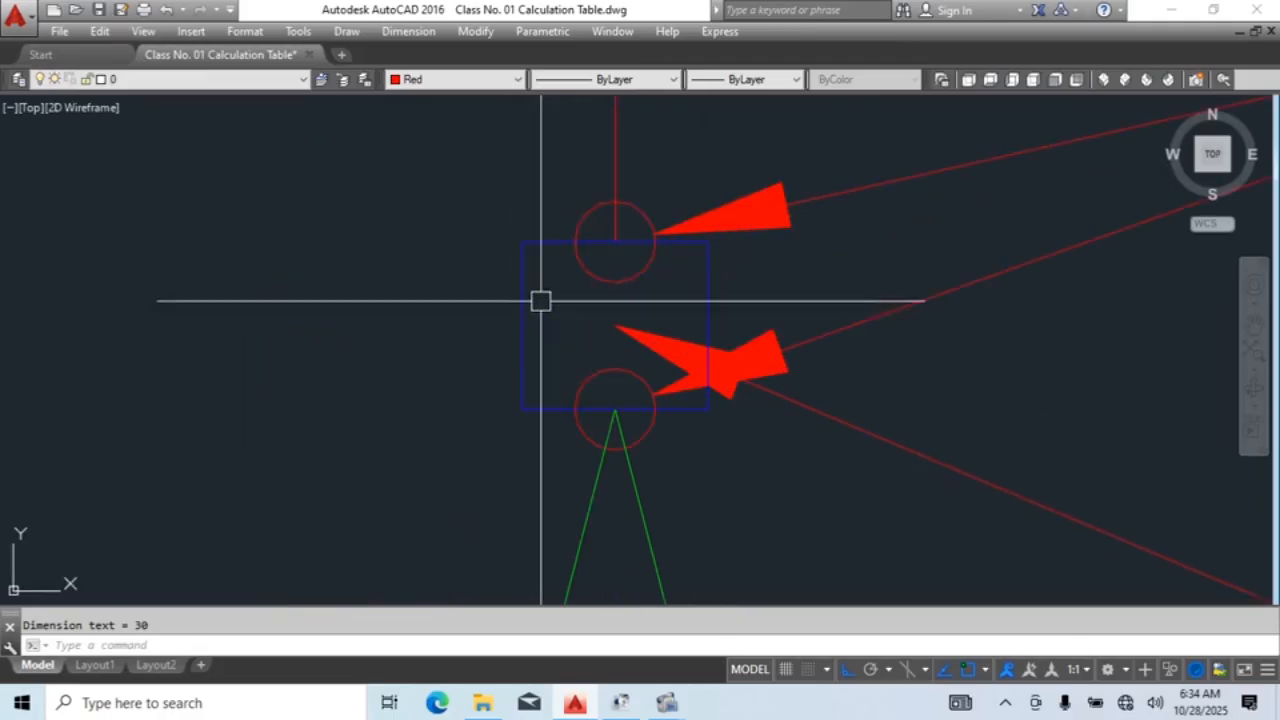
scroll(585, 204, down, 5)
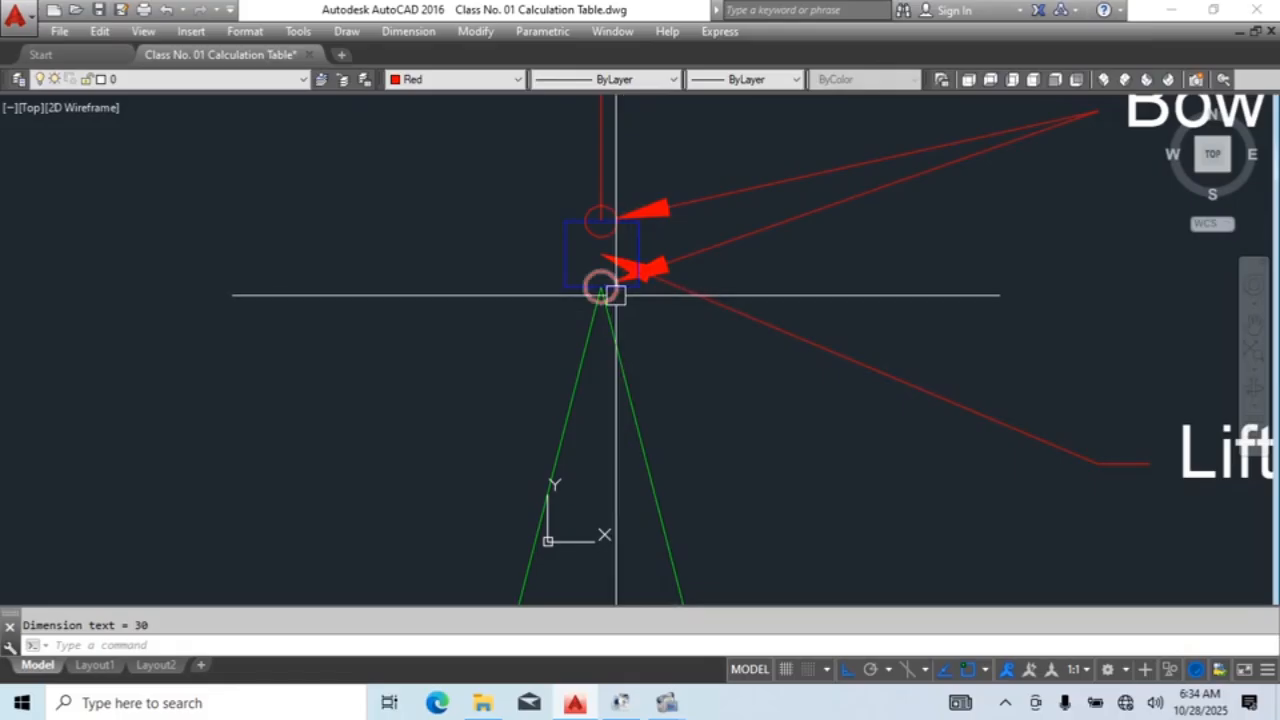
scroll(615, 295, down, 5)
scroll(629, 318, up, 3)
scroll(594, 275, down, 4)
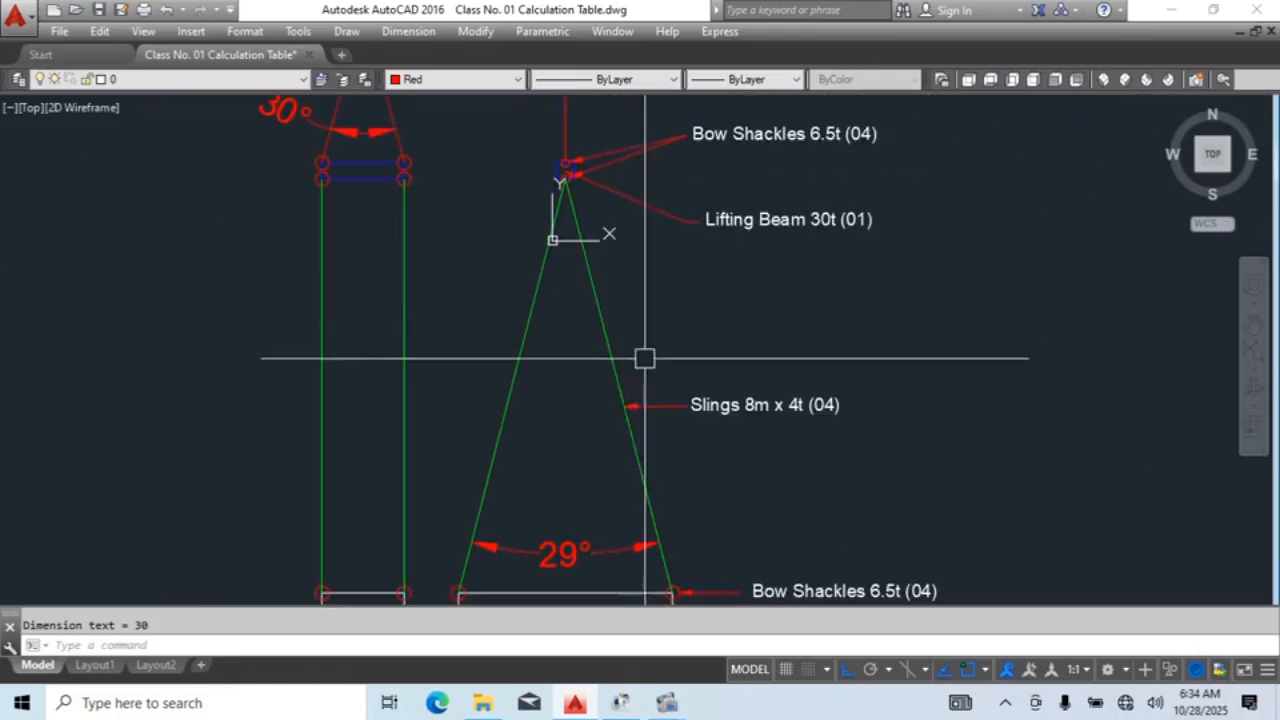
scroll(646, 357, up, 2)
scroll(665, 404, down, 5)
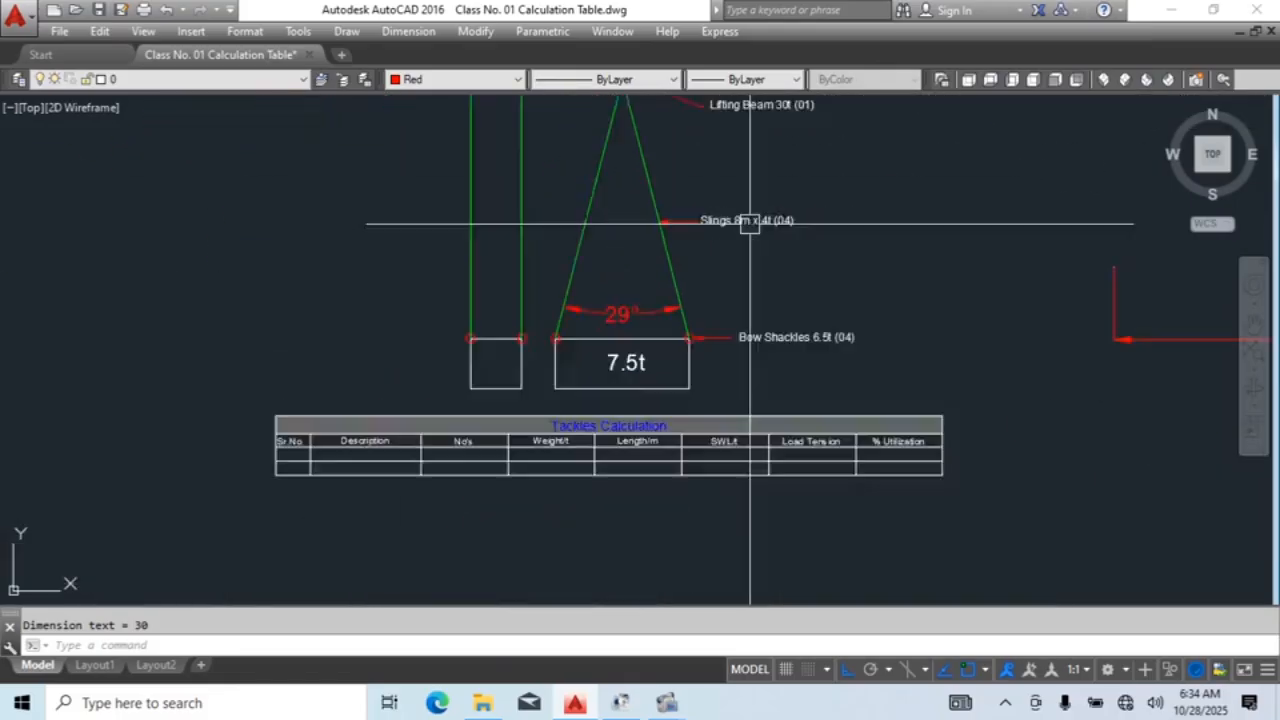
scroll(614, 346, up, 4)
scroll(591, 310, down, 3)
scroll(735, 415, down, 5)
scroll(811, 354, up, 5)
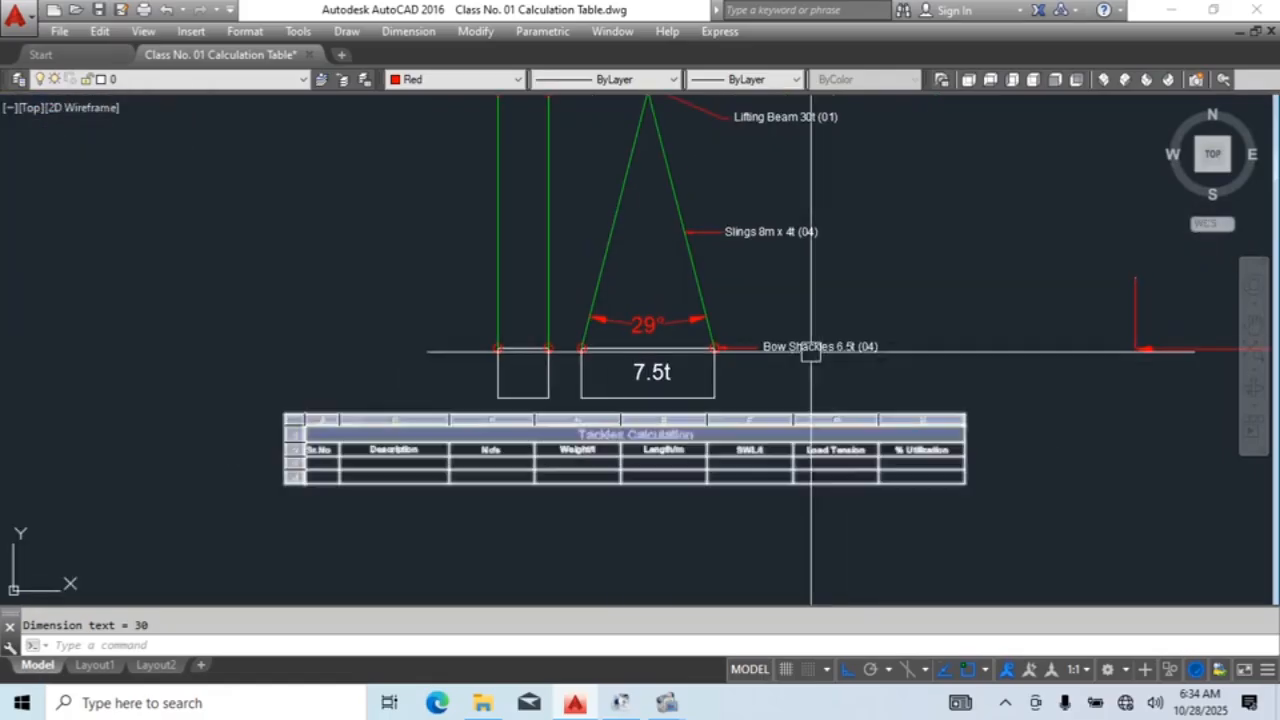
scroll(668, 364, down, 5)
scroll(714, 320, up, 5)
scroll(626, 196, down, 2)
Step: Copy both labelled lift views, without the Tackles Calculation table, to clear space above and to the right of the 18081 dimension
click(370, 126)
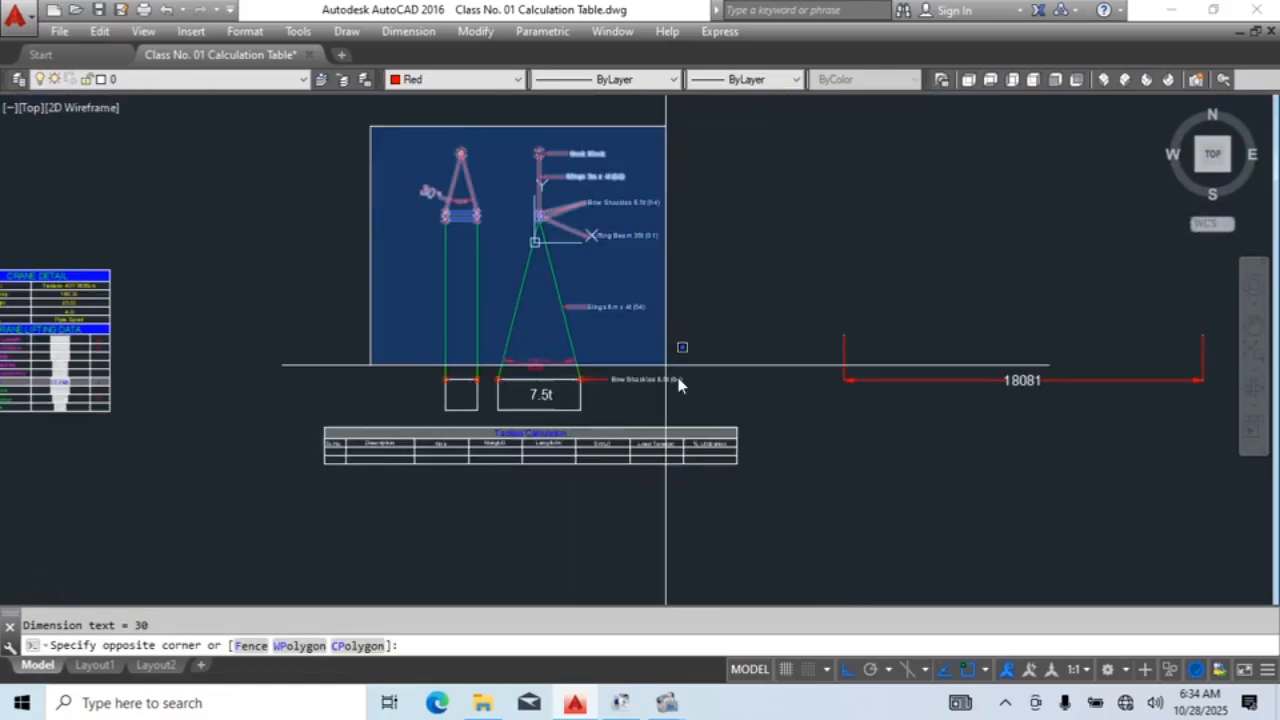
click(737, 394)
middle_drag(849, 450, 711, 454)
text(co)
key(Return)
click(604, 422)
scroll(803, 283, down, 2)
middle_drag(1047, 287, 766, 477)
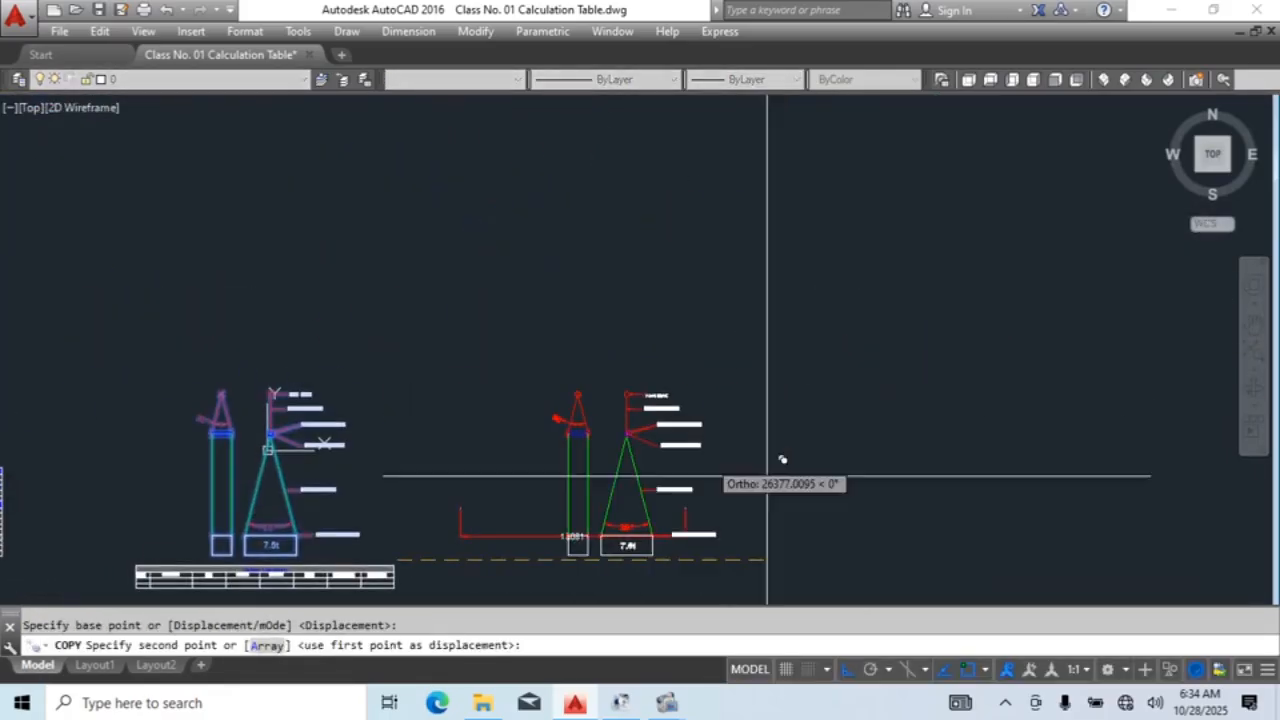
click(848, 671)
click(967, 396)
key(Escape)
Step: Replace the "Hook Block" label in the original lift drawing with the number 1
scroll(657, 366, up, 8)
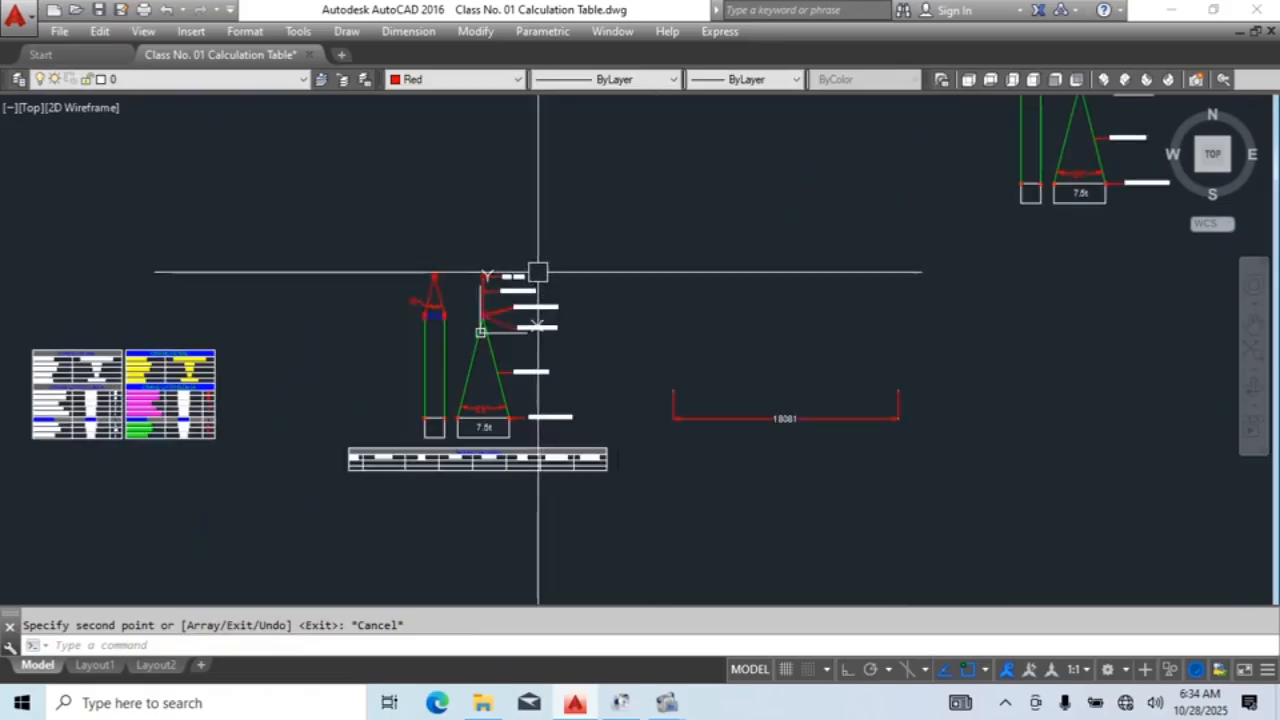
double_click(560, 252)
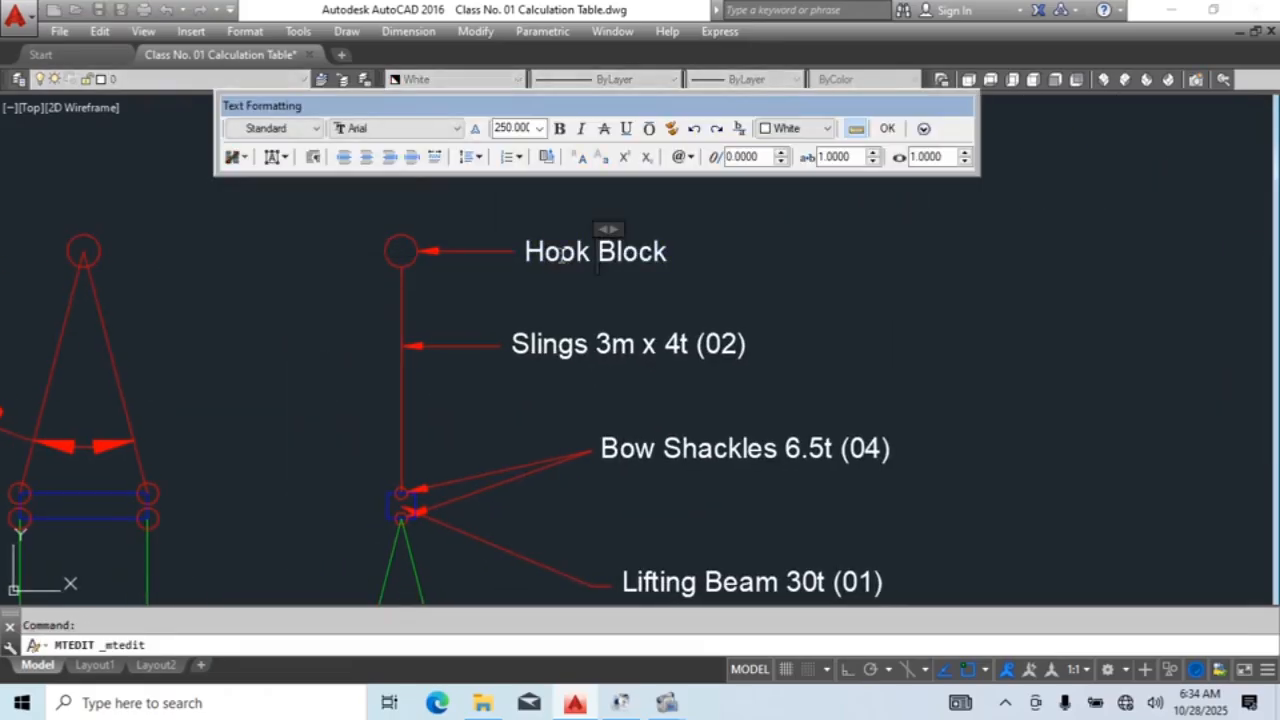
text(1)
click(743, 274)
key(Escape)
Step: Draw a circle, larger than the number's height, just beside the number 1
scroll(650, 278, up, 6)
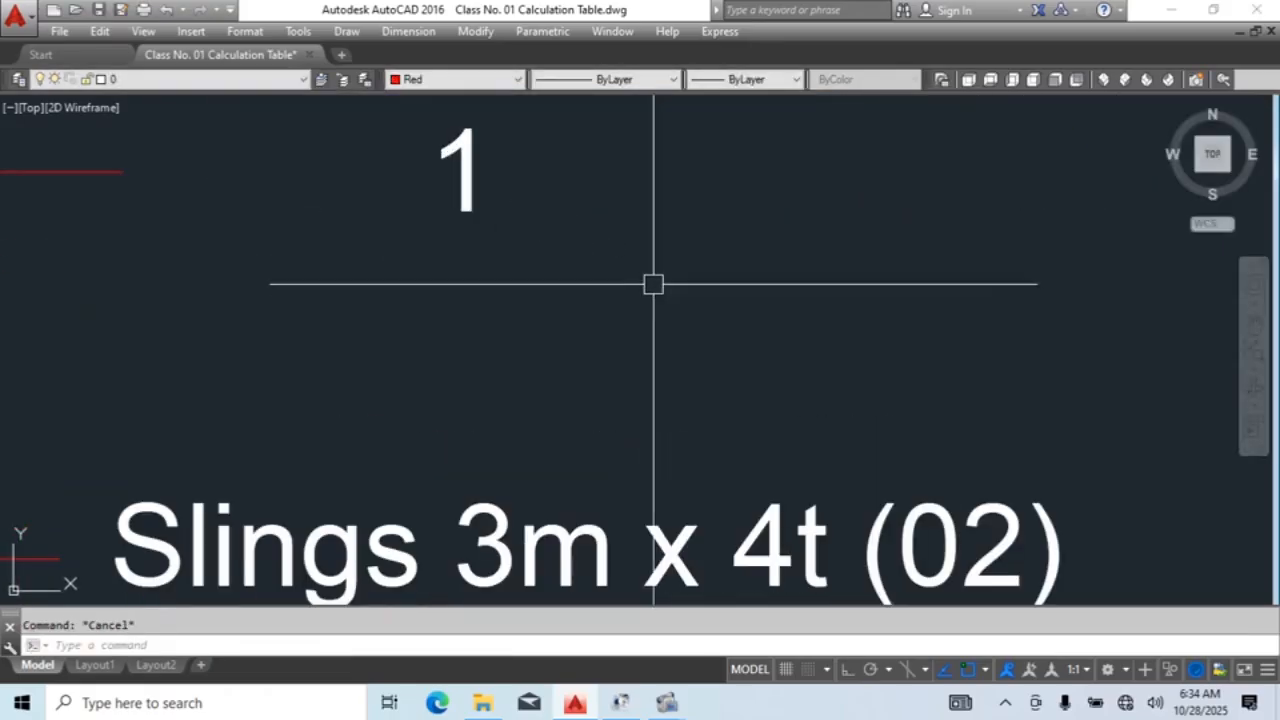
text(c)
key(Return)
click(619, 240)
click(681, 301)
Step: Move the new circle so that it encloses the number 1
click(764, 240)
click(583, 328)
text(m)
key(Return)
click(1129, 295)
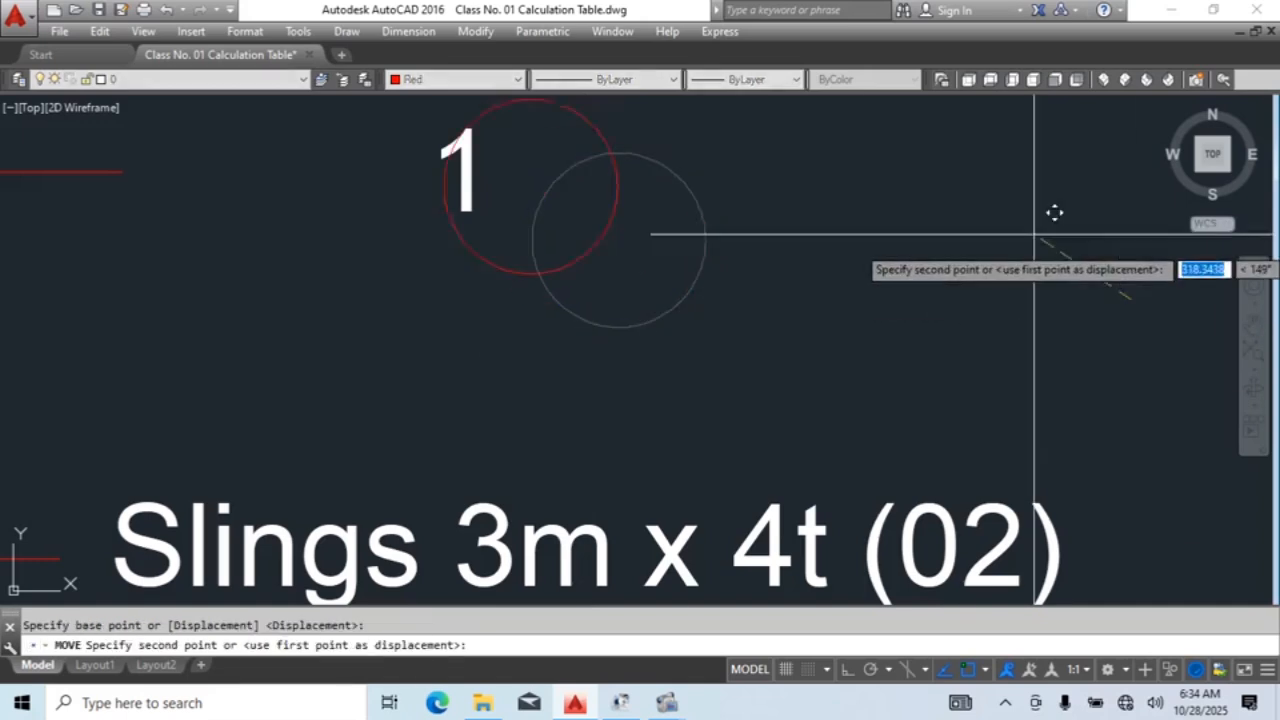
click(972, 230)
middle_drag(571, 296, 835, 398)
key(Escape)
Step: Move the circled number 1 so that its circle touches the end of the hook block leader
click(877, 206)
click(628, 417)
text(m)
key(Return)
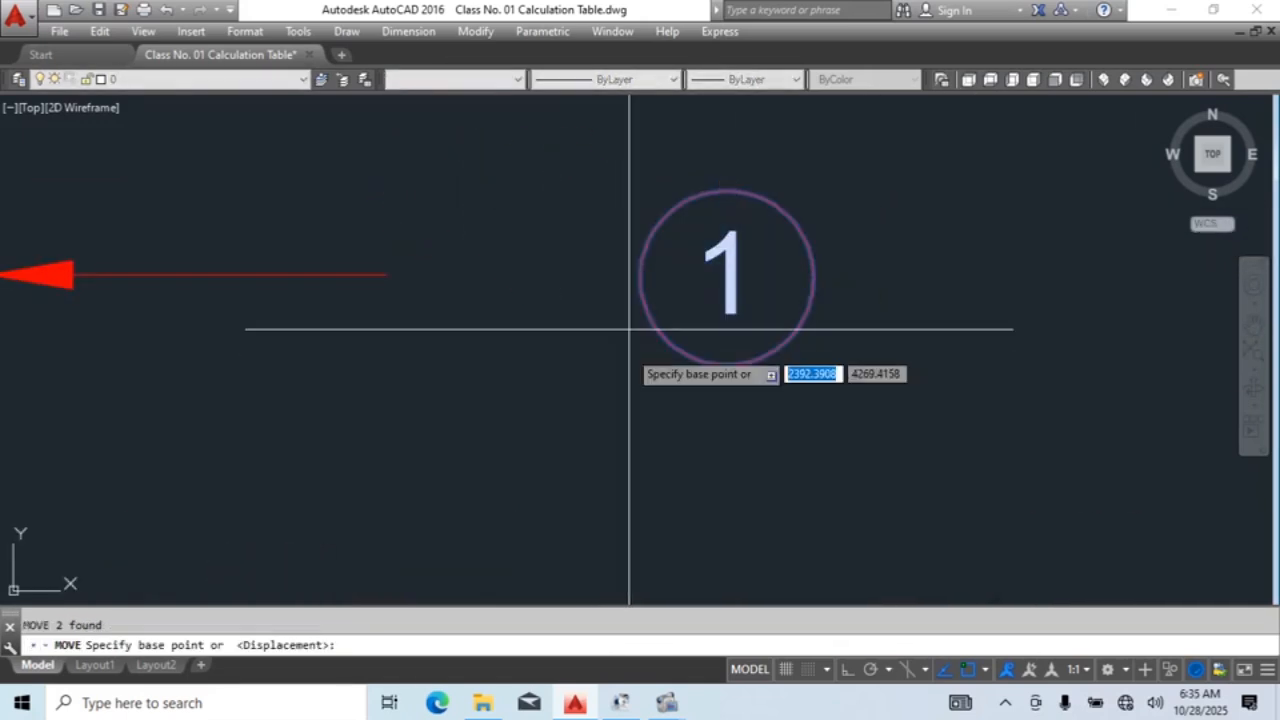
click(641, 277)
click(386, 274)
key(Escape)
Step: Erase the "Slings 3m x 4t (02)", upper "Bow Shackles 6.5t (04)" and "Lifting Beam 30t (01)" labels, keeping their leaders
scroll(609, 250, down, 8)
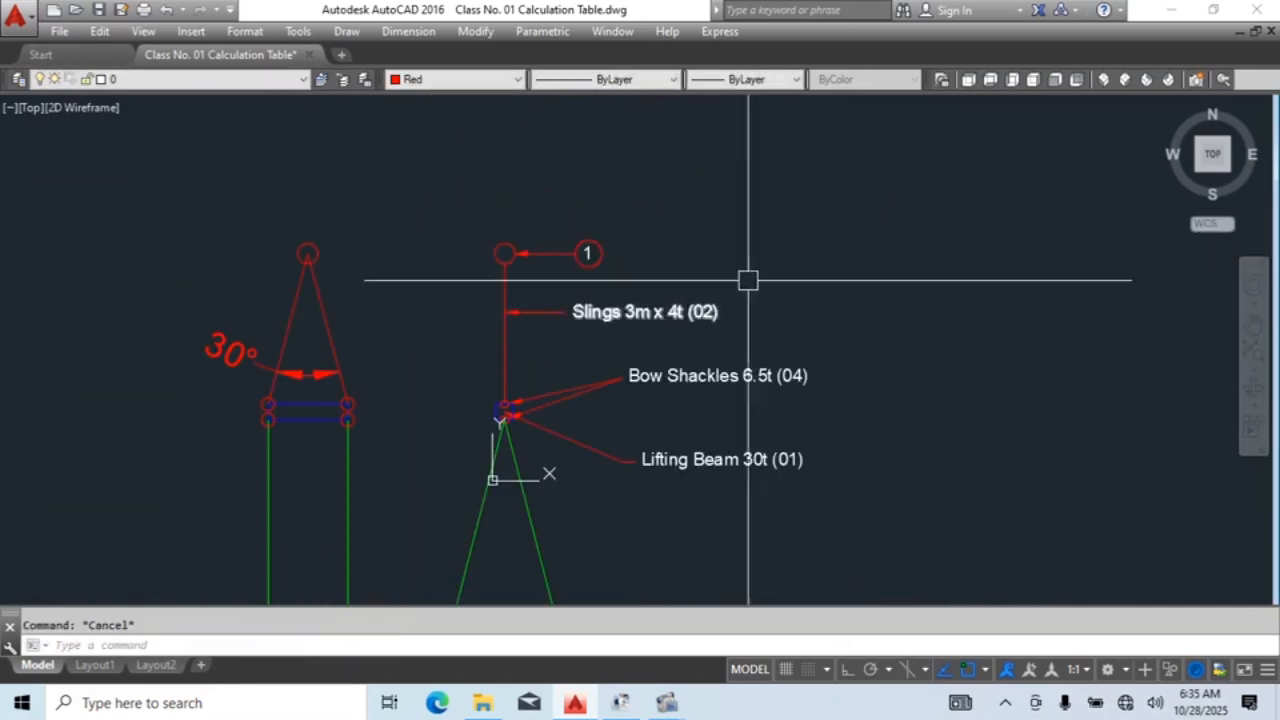
click(759, 269)
click(654, 397)
text(e)
key(Return)
click(810, 384)
click(716, 490)
key(Return)
Step: Copy the circled 1 to the ends of the upper sling, shackle and lifting beam leaders, with one extra copy between the last two
click(663, 232)
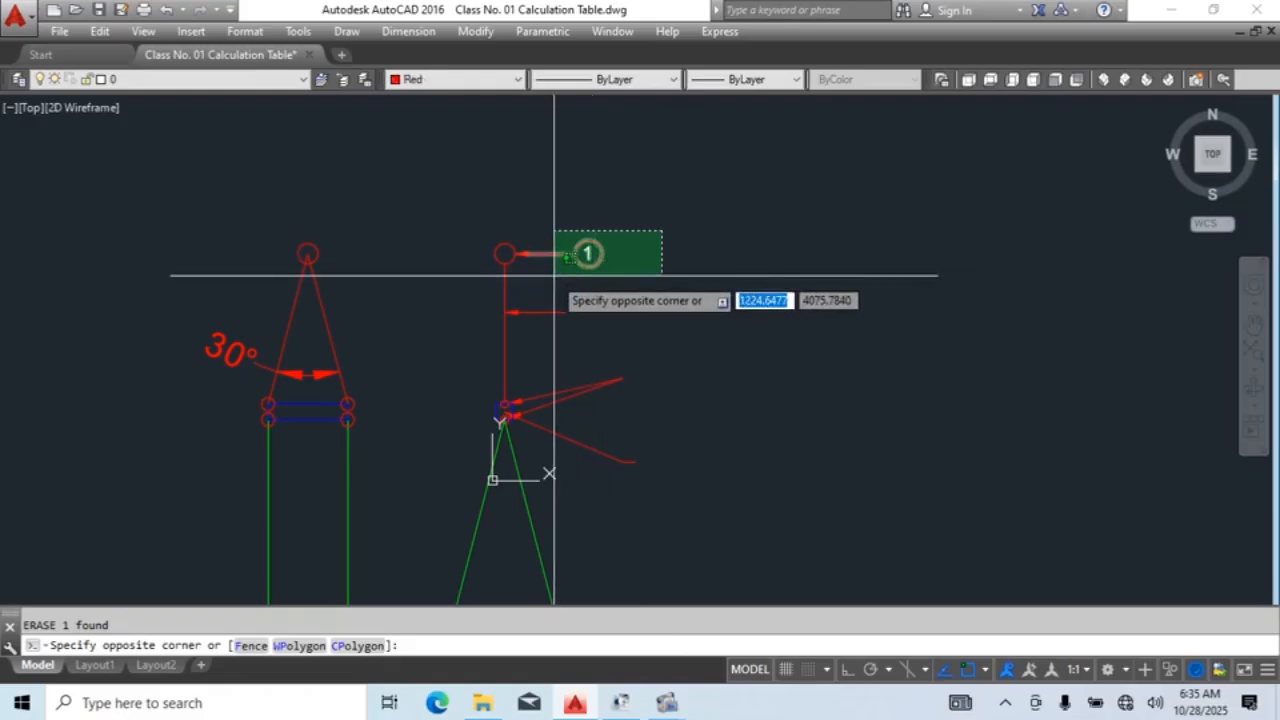
click(553, 276)
text(co)
key(Return)
scroll(588, 253, up, 2)
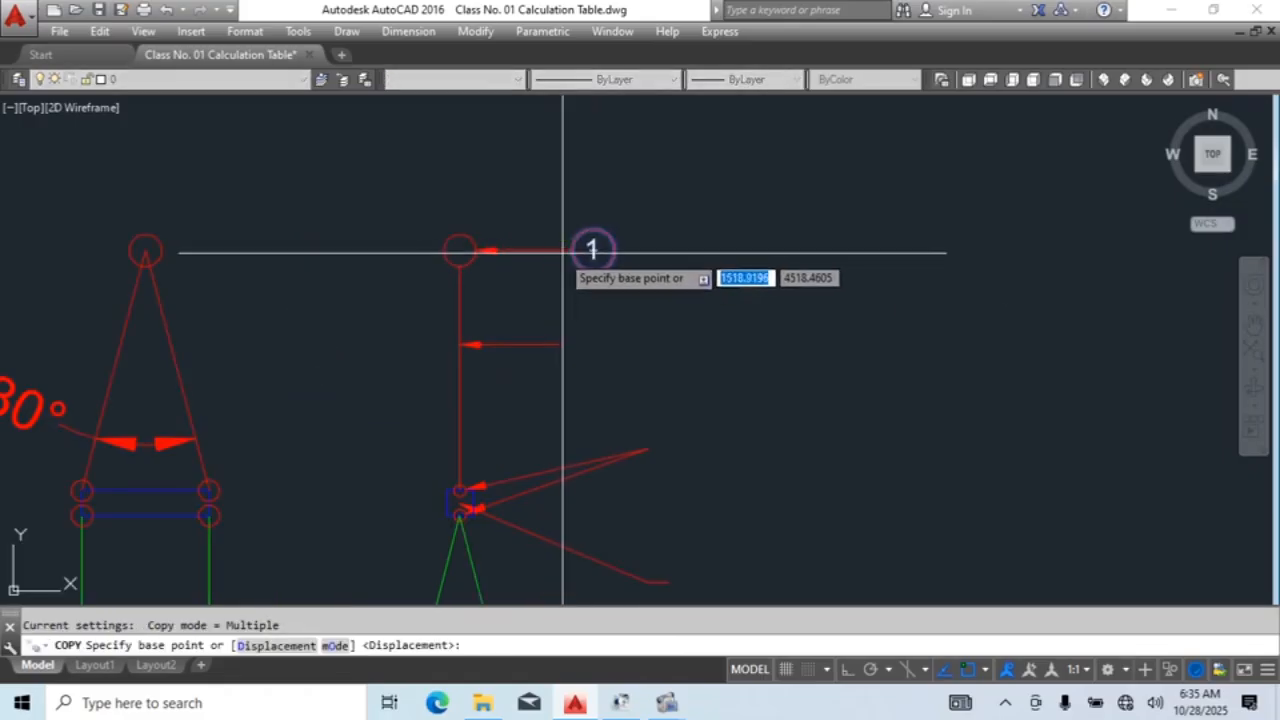
click(571, 251)
click(556, 345)
click(648, 450)
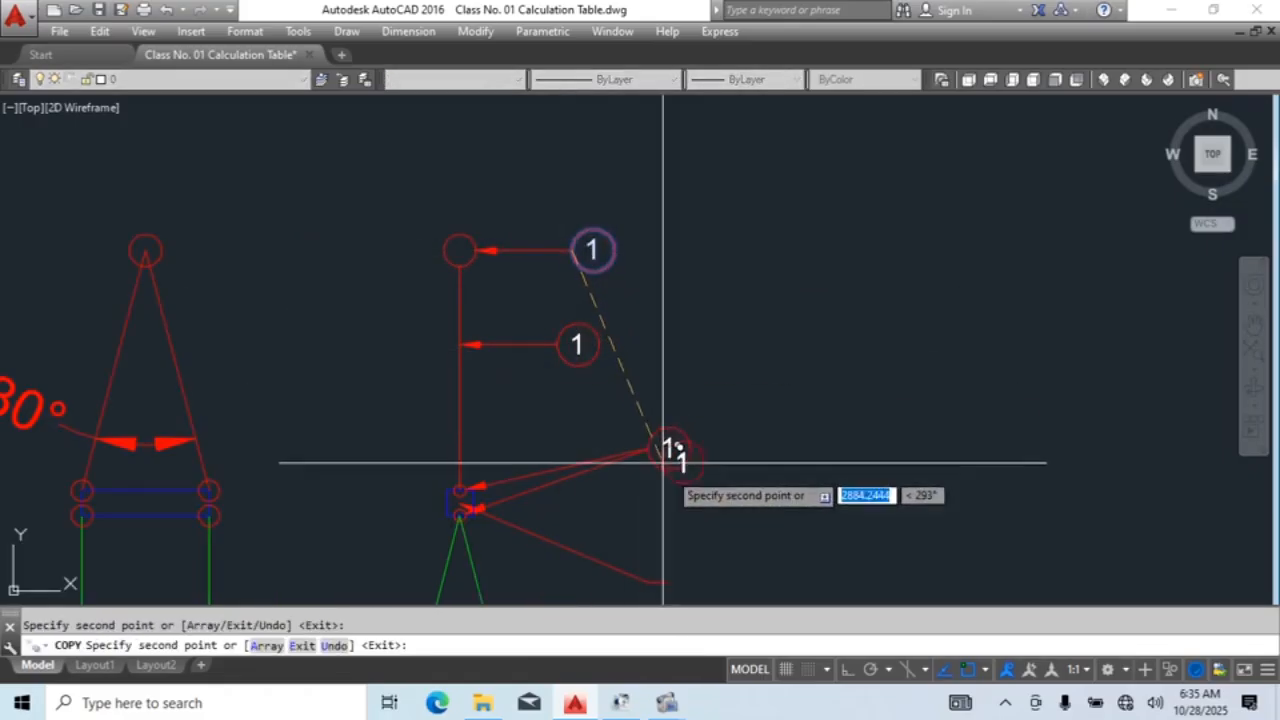
middle_drag(683, 562, 688, 457)
click(674, 477)
middle_drag(658, 521, 669, 449)
key(Escape)
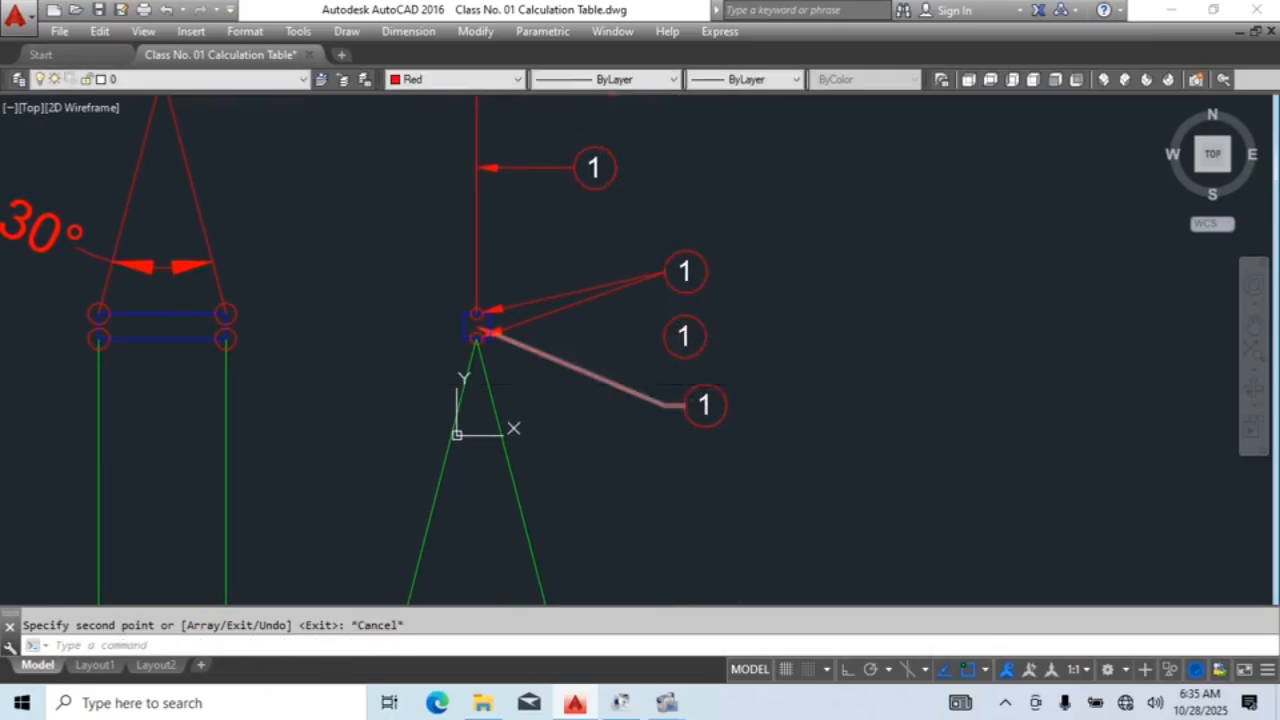
Step: Stretch the bend of the lifting beam leader up to the edge of the middle circled 1
click(665, 405)
scroll(630, 353, up, 5)
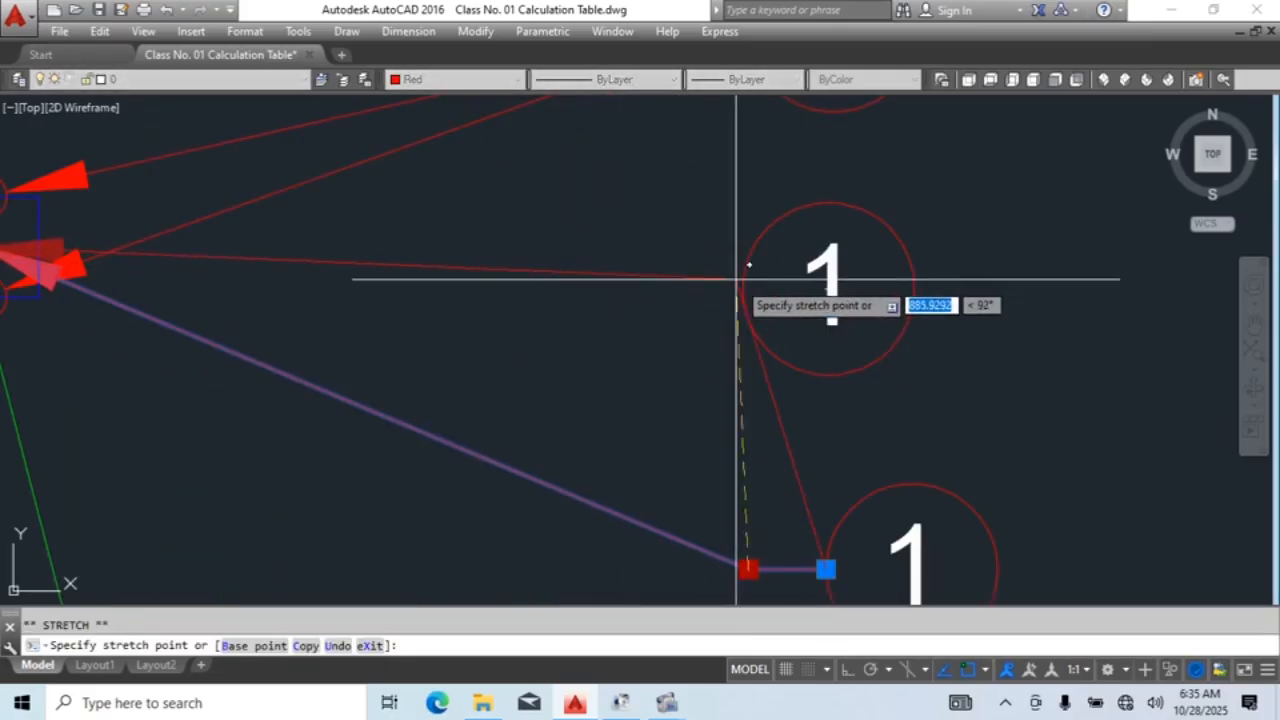
click(743, 289)
scroll(743, 274, down, 2)
click(794, 458)
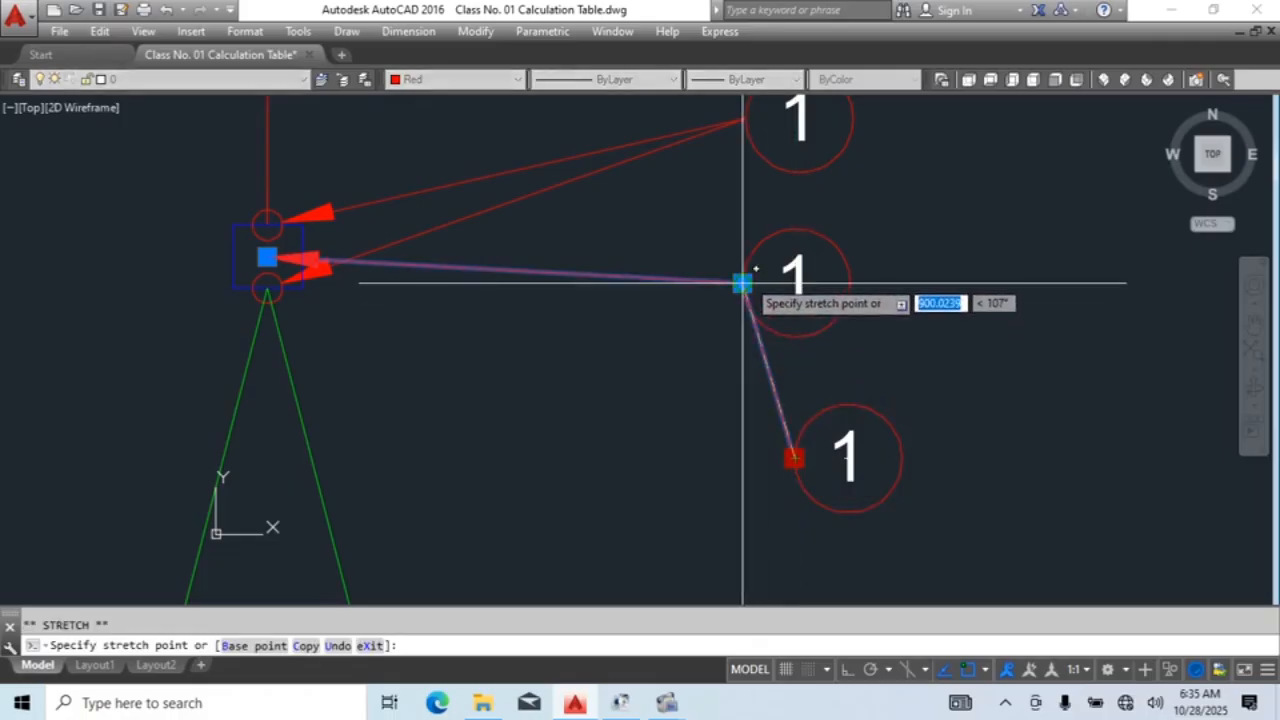
key(Escape)
key(Escape)
Step: Erase the leader that points to the shackle below the lifting beam
click(555, 184)
scroll(600, 184, down, 2)
click(806, 120)
click(643, 171)
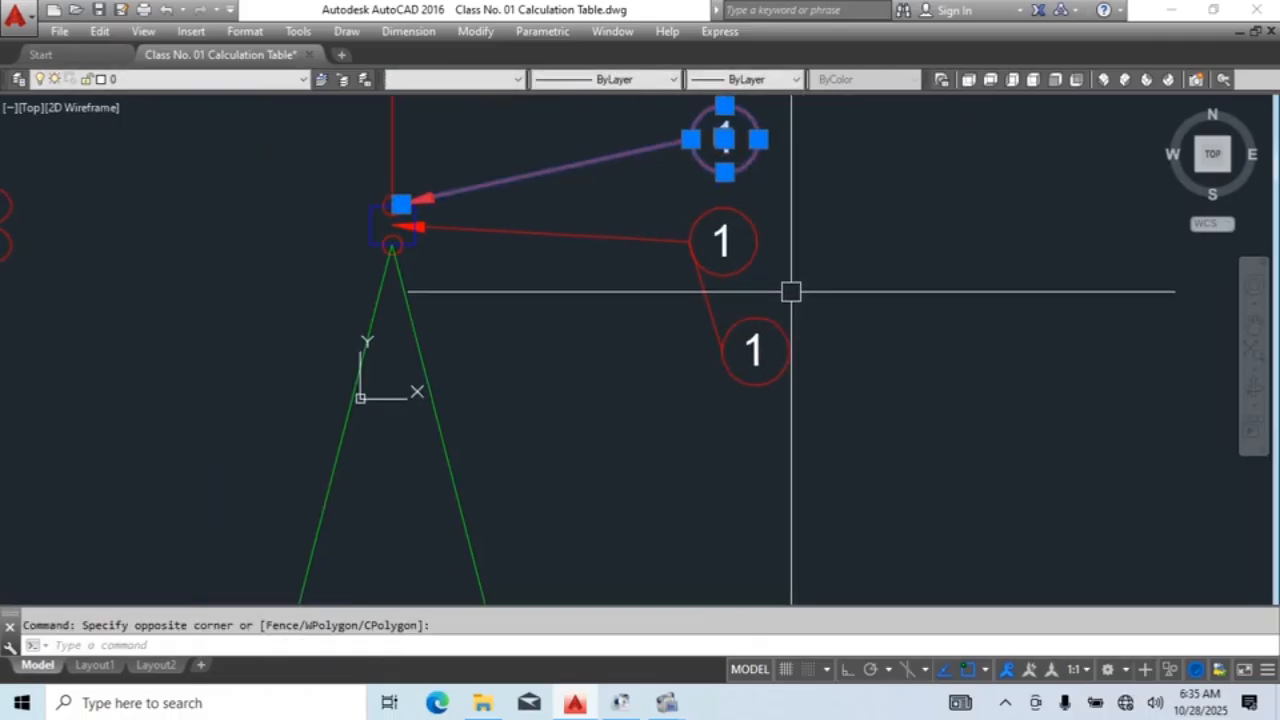
key(Escape)
Step: Draw a new leader from the shackle below the lifting beam, sloping down and outward to a short horizontal tail
key(Return)
scroll(387, 242, up, 2)
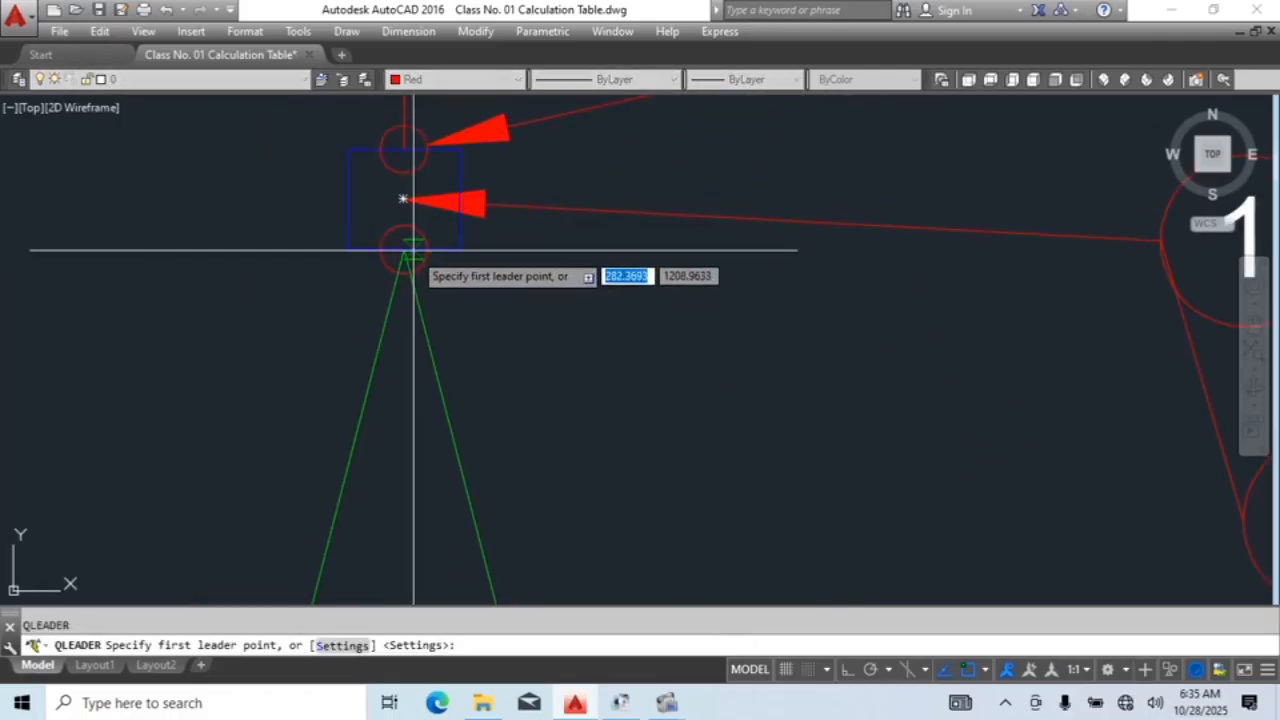
click(418, 254)
scroll(478, 301, down, 3)
click(573, 391)
scroll(634, 395, up, 2)
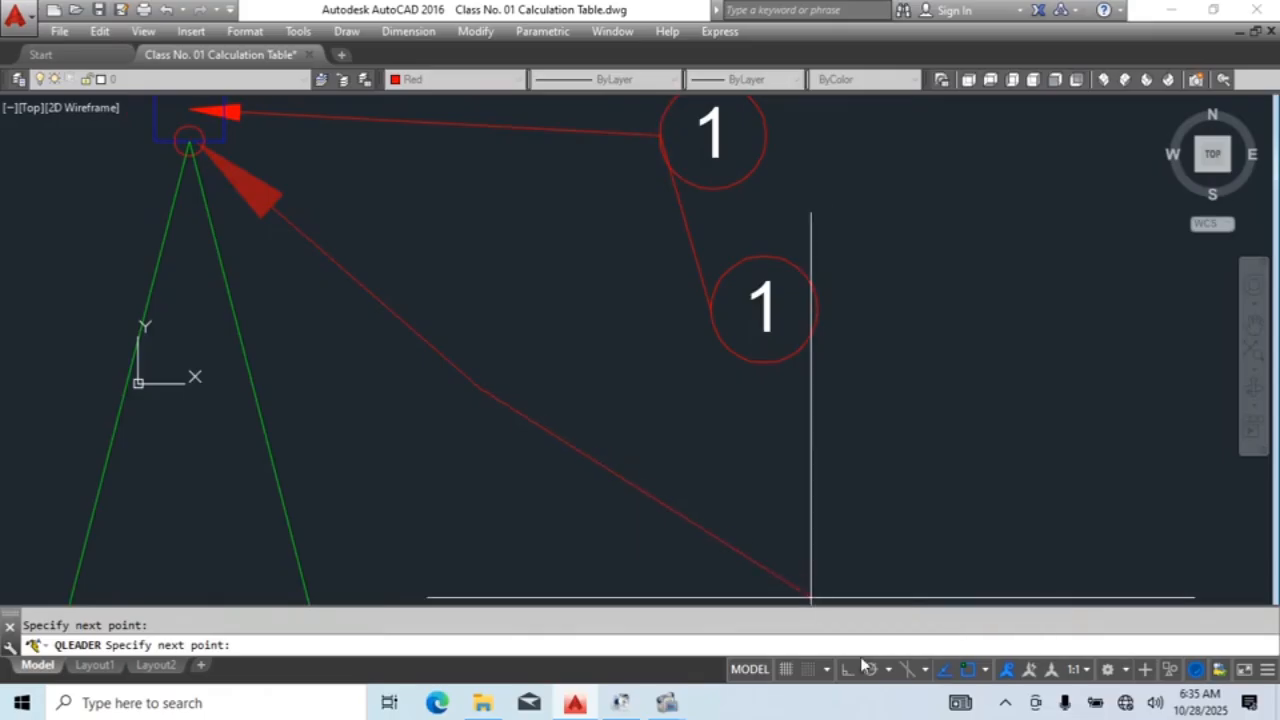
key(F8)
click(574, 418)
key(Escape)
scroll(770, 302, down, 2)
scroll(770, 302, down, 2)
middle_drag(770, 302, 795, 380)
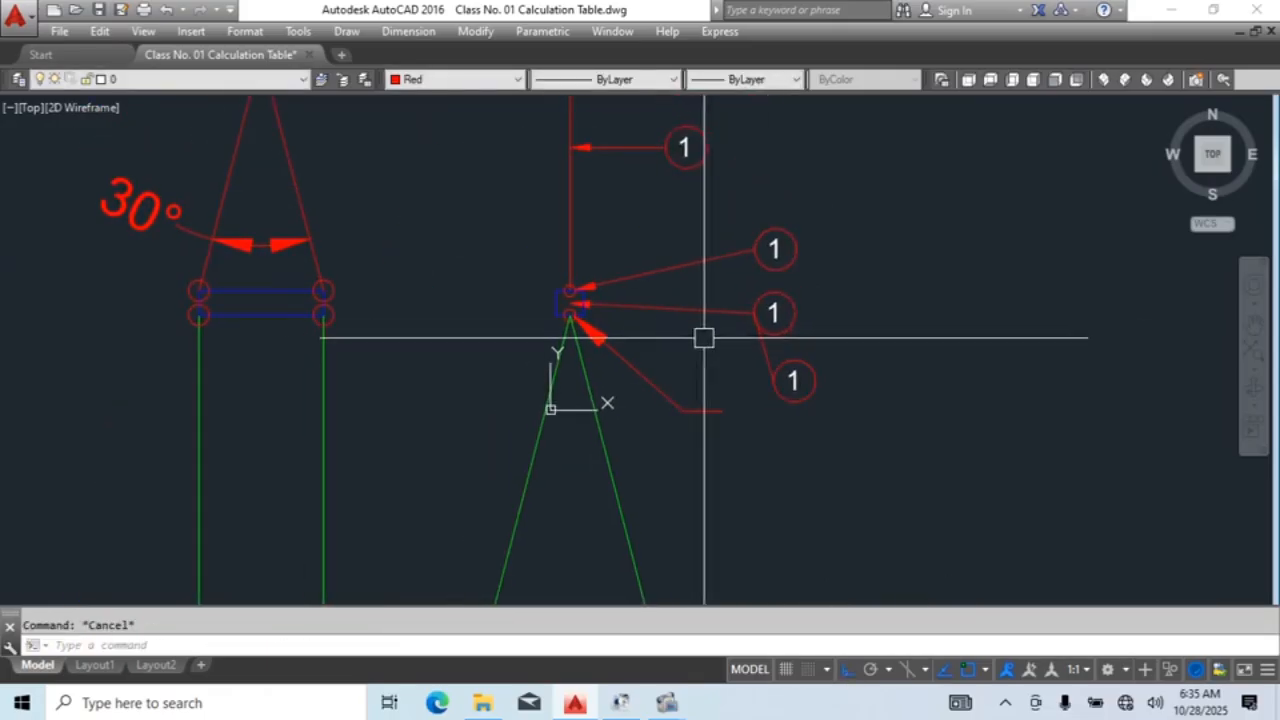
Step: Erase the old upper shackle leader and the distorted lifting beam leader, keeping the circled numbers
click(706, 338)
click(655, 252)
text(e)
key(Return)
Step: Mirror the new lower shackle leader about the lifting beam's horizontal midline, keeping the original
click(689, 357)
click(666, 410)
text(mi)
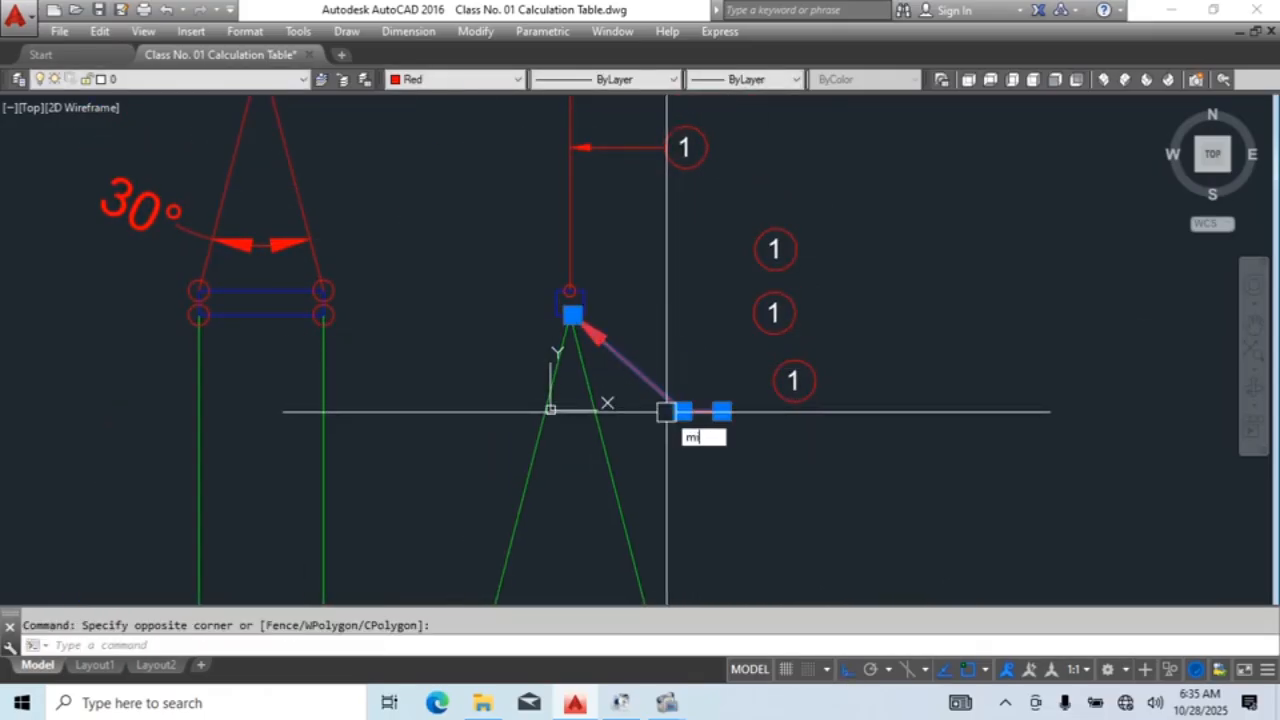
key(Return)
click(583, 302)
click(646, 311)
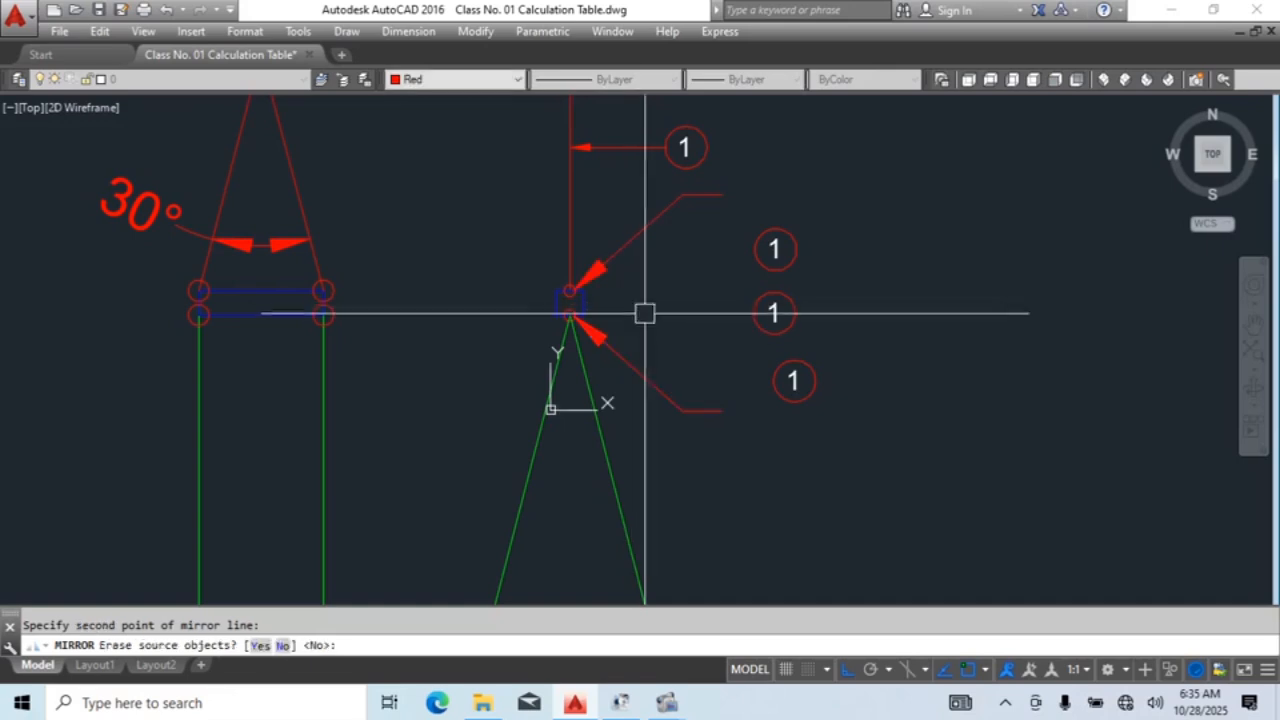
Step: Draw a horizontal leader from the lifting beam's side out to line up with the ends of the two shackle leaders
scroll(552, 280, up, 2)
click(609, 317)
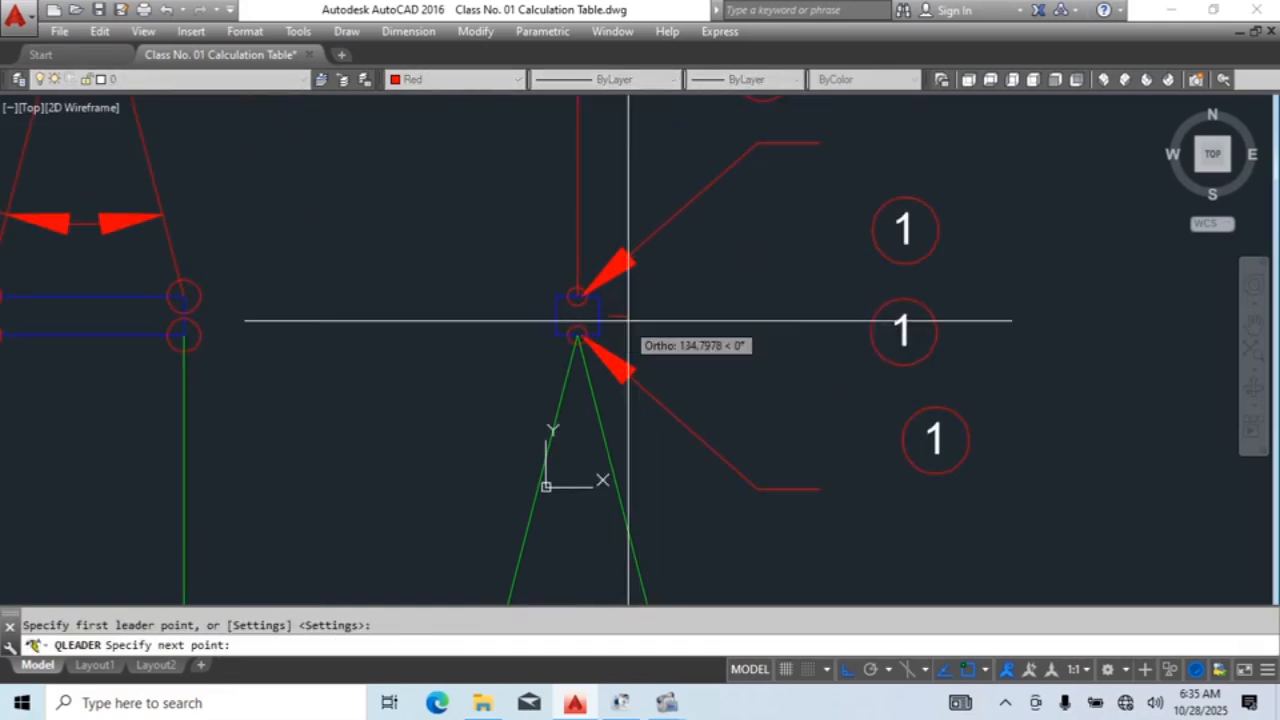
key(Escape)
key(Return)
click(583, 302)
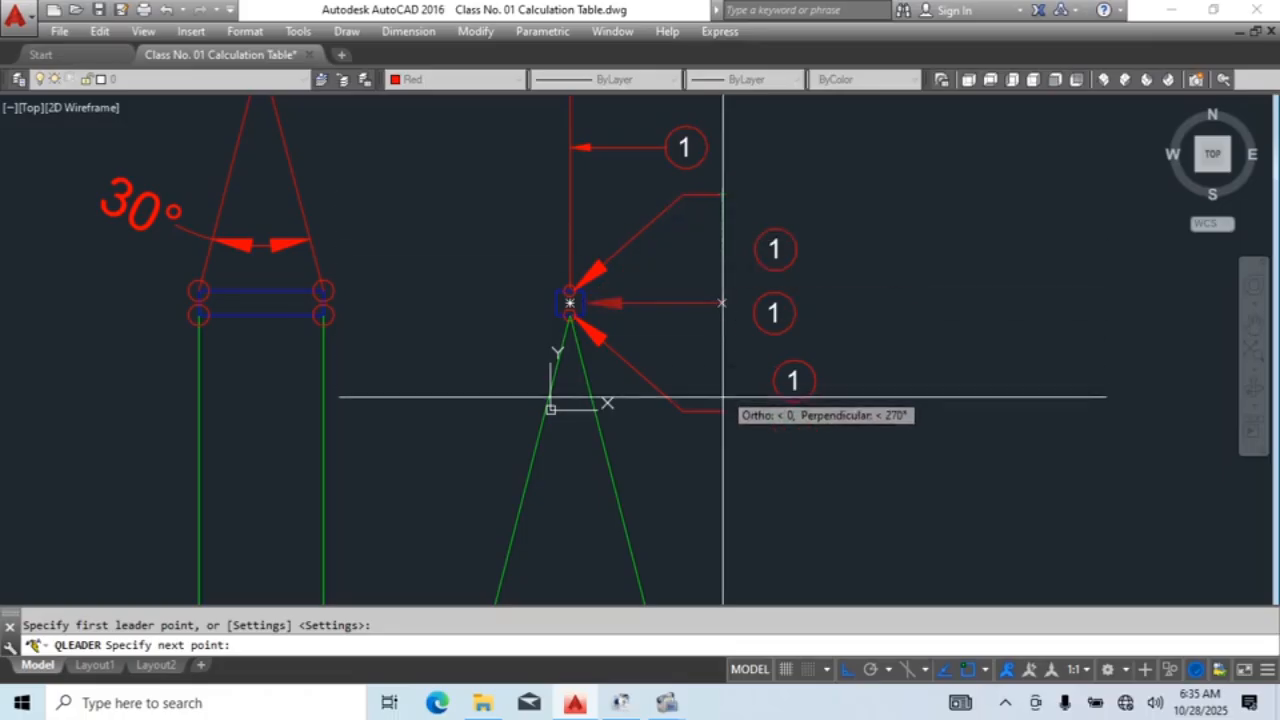
click(723, 299)
key(Escape)
Step: Match the properties of the upper sling leader onto the three new shackle and beam leaders
scroll(745, 330, up, 2)
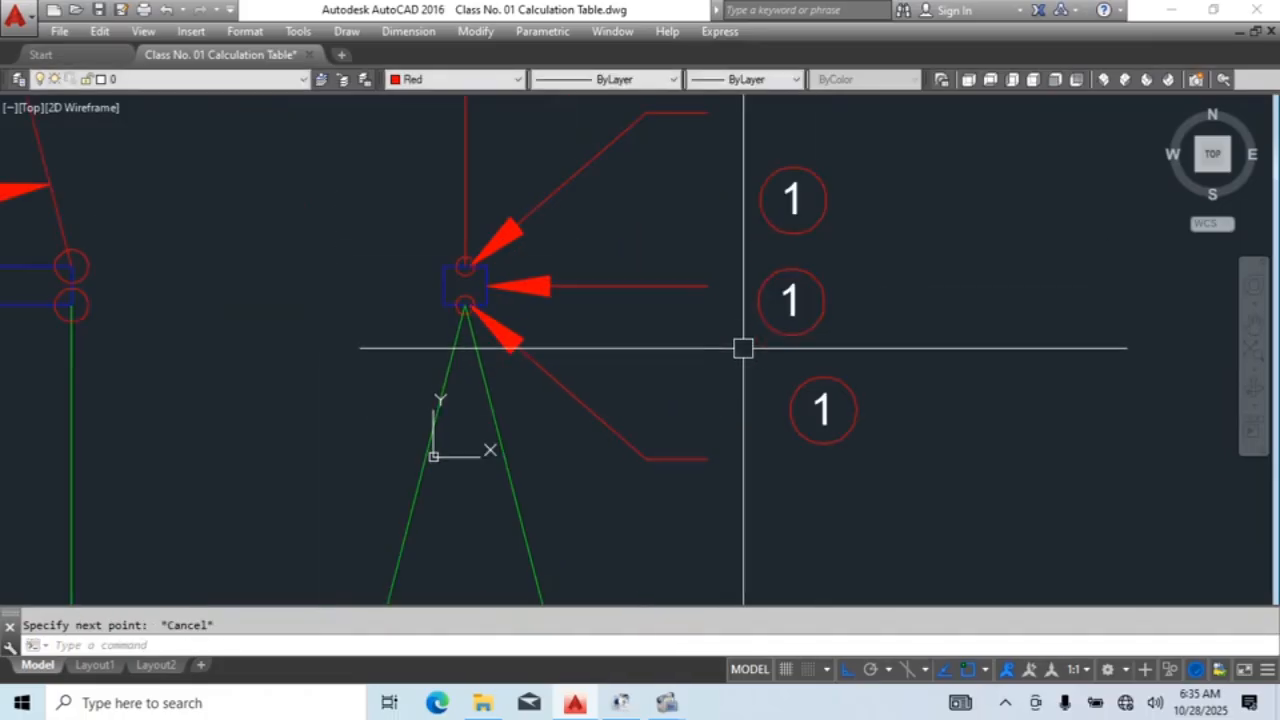
text(ma)
key(Return)
scroll(694, 326, down, 2)
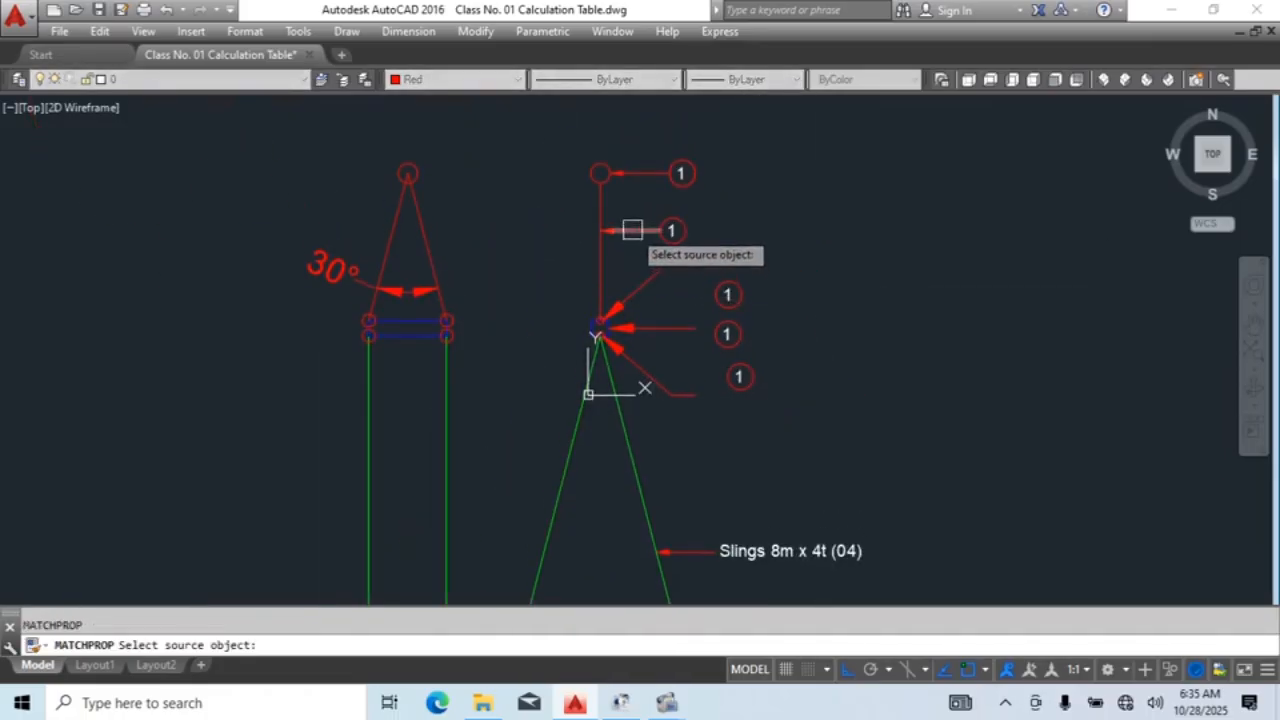
click(634, 229)
key(Escape)
Step: Change the number in the circle at the upper sling leader to 2
scroll(673, 238, up, 5)
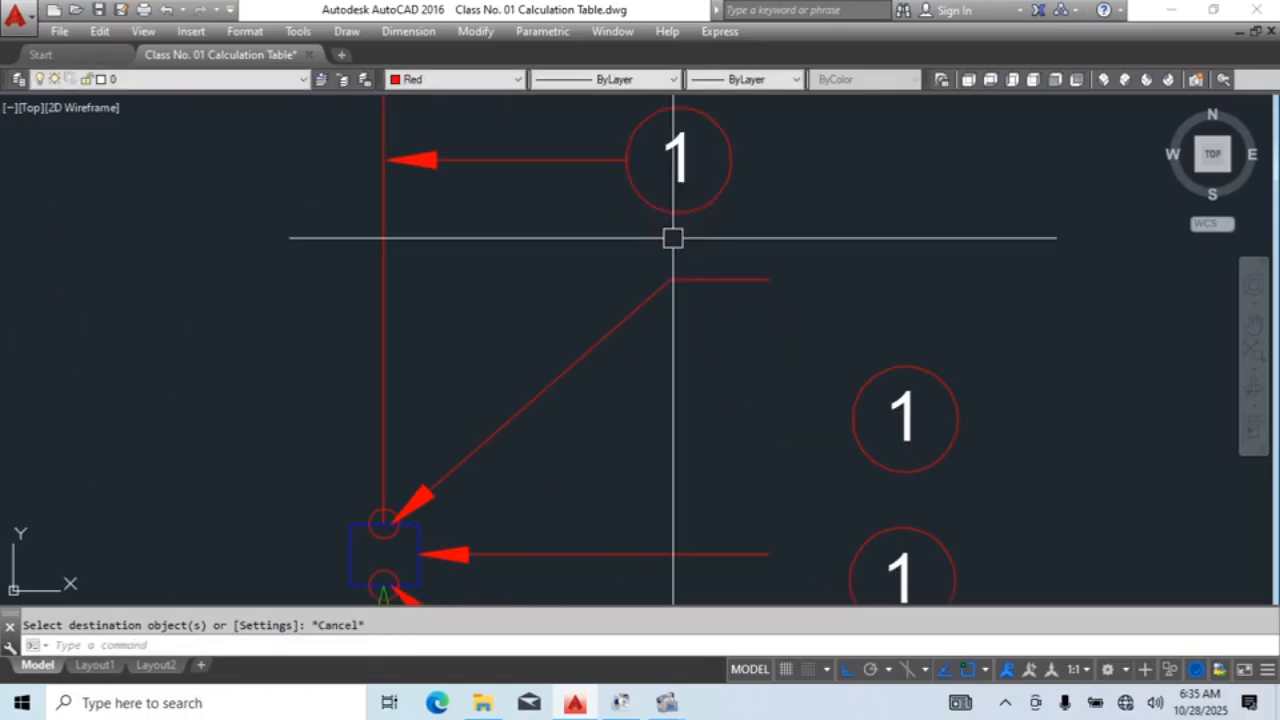
double_click(678, 186)
text(2)
click(712, 269)
scroll(786, 380, down, 3)
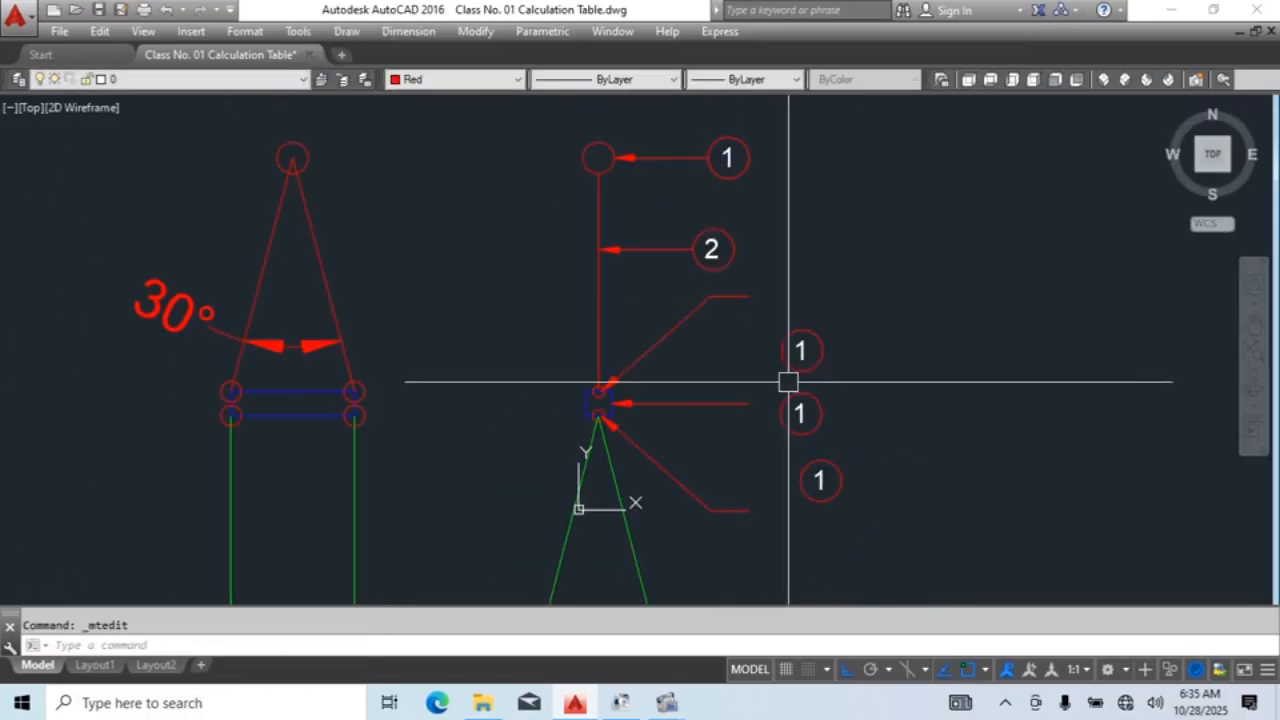
Step: Renumber the upper two of the three loose circled numbers beside the lifting beam as 3 and 4
scroll(797, 349, up, 2)
double_click(806, 348)
text(3)
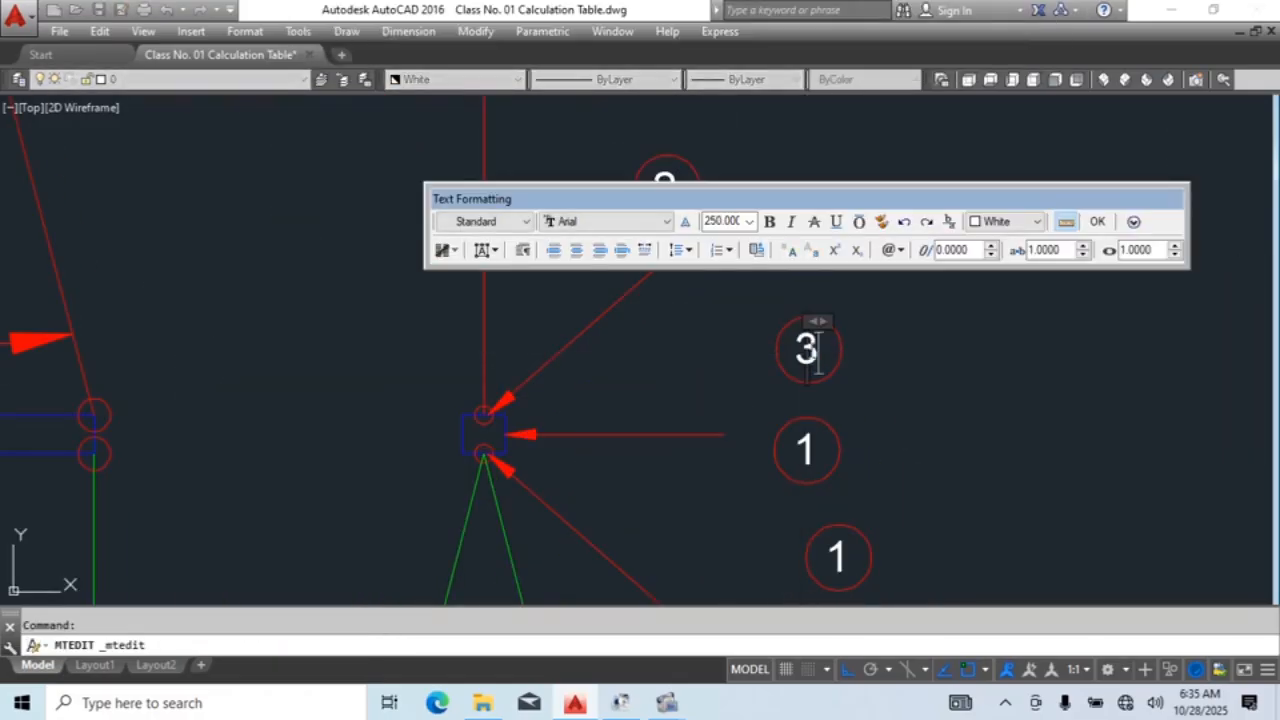
click(755, 410)
double_click(806, 450)
text(4)
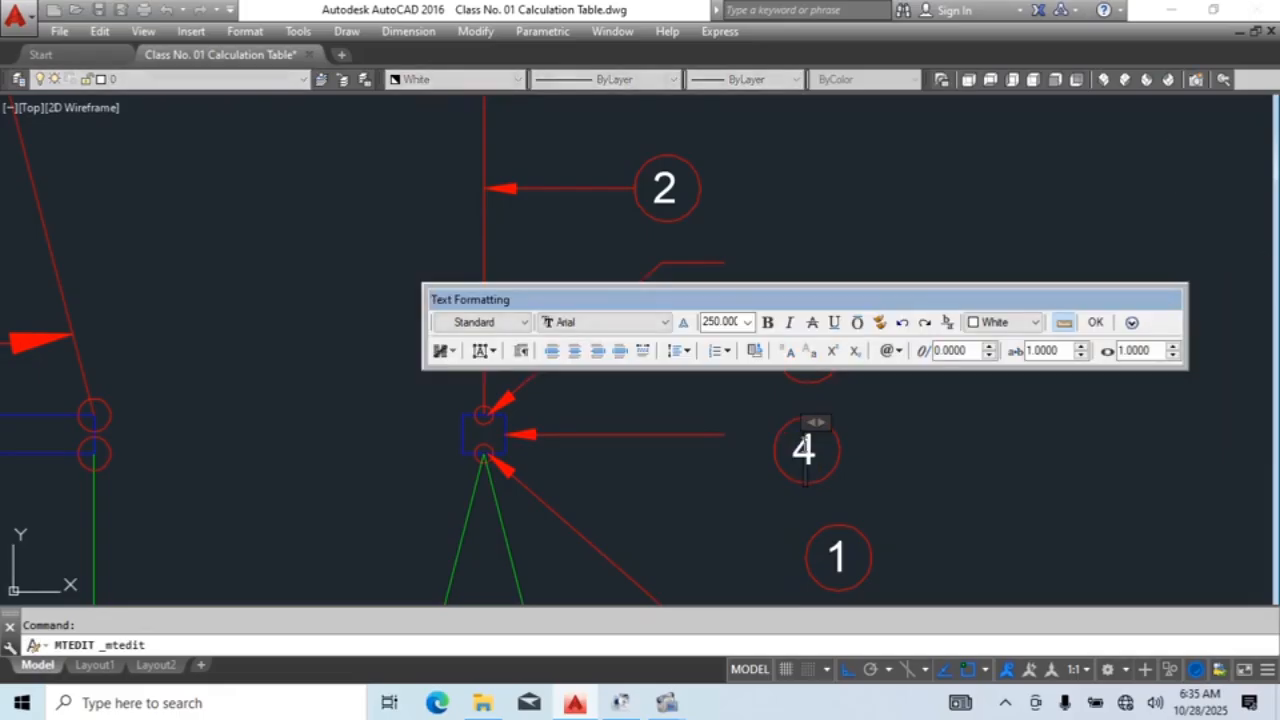
click(849, 403)
Step: Change the number in the lowest loose circle beside the lifting beam to 5
double_click(778, 485)
text(65)
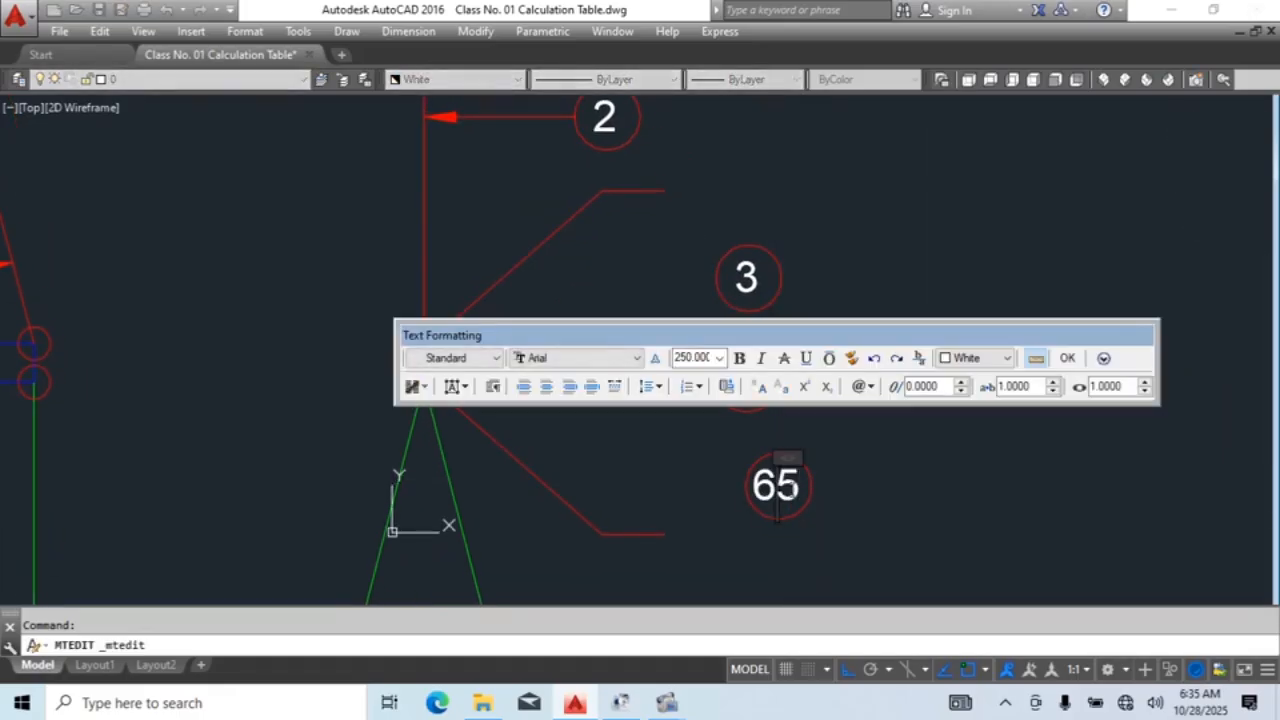
key(BackSpace)
key(BackSpace)
text(5)
click(866, 520)
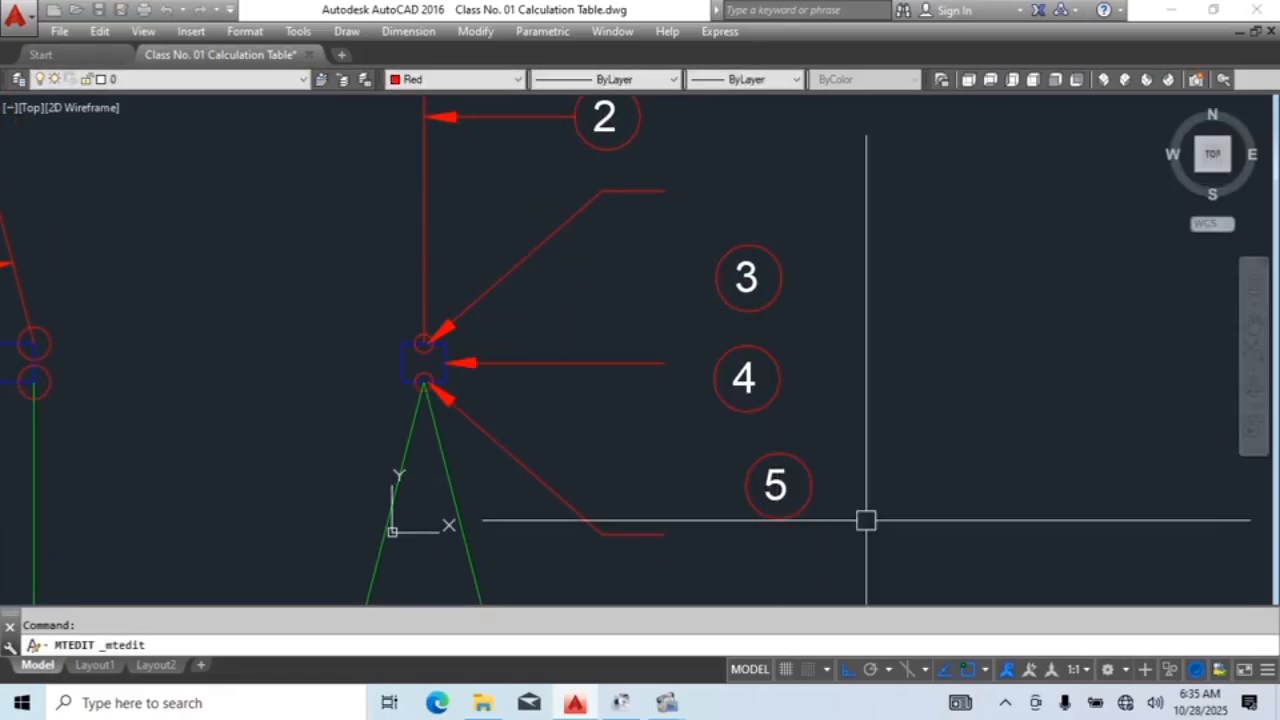
Step: Move the circled 5 onto the end of the lowest leader beside the lifting beam
click(874, 457)
click(731, 508)
text(m)
key(Return)
click(745, 487)
click(684, 512)
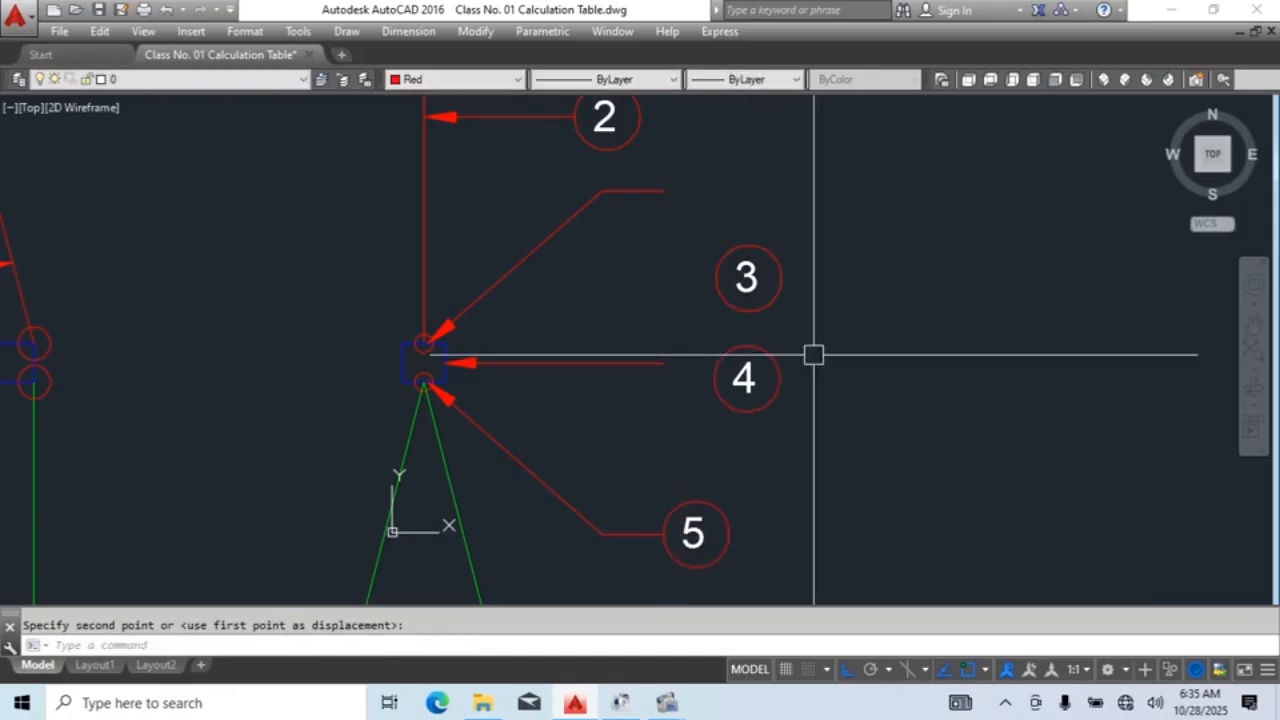
Step: Move the circled 4 onto the end of the middle leader pointing at the lifting beam
click(814, 354)
click(746, 411)
text(m)
key(Return)
click(711, 377)
click(684, 342)
Step: Move the circled 3 onto the end of the leader pointing at the upper beam shackle
click(776, 252)
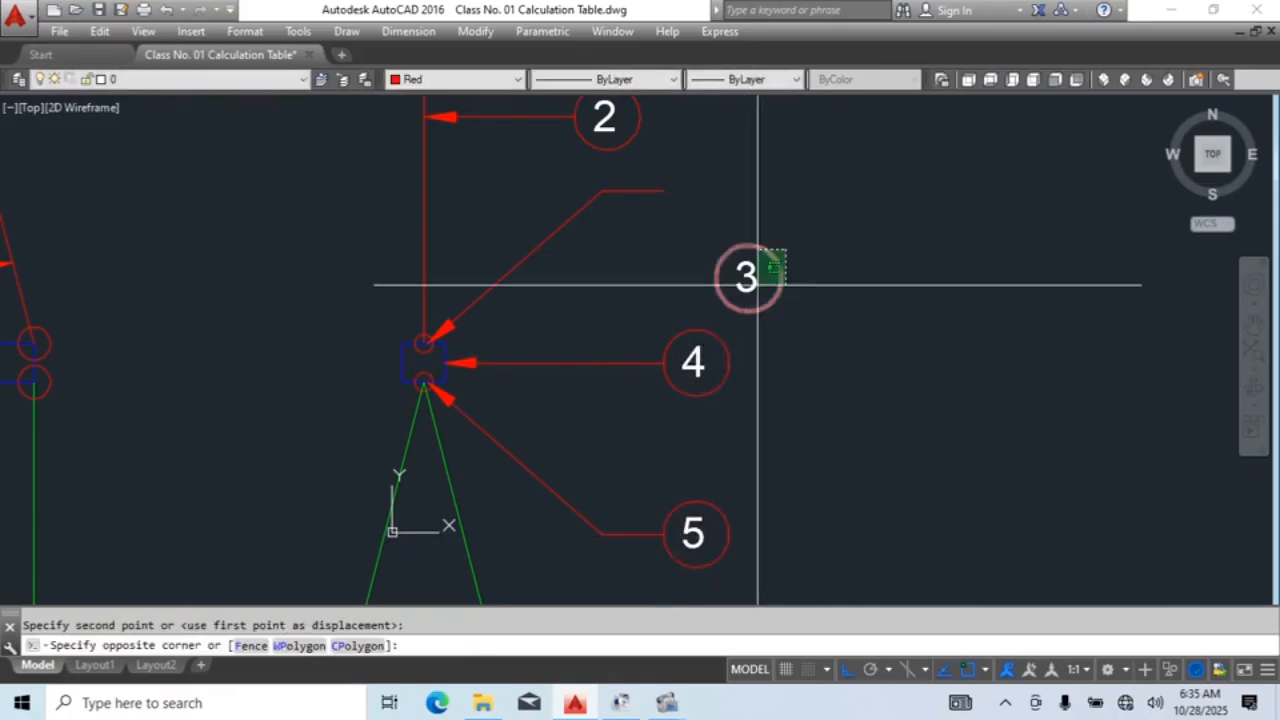
click(728, 311)
text(m)
key(Return)
click(716, 277)
click(663, 191)
scroll(760, 205, down, 2)
middle_drag(839, 325, 822, 318)
key(Escape)
Step: Erase the slings text label at the leader on the lower green sling
scroll(727, 345, up, 2)
scroll(699, 256, down, 2)
middle_drag(770, 405, 732, 377)
click(760, 376)
click(731, 423)
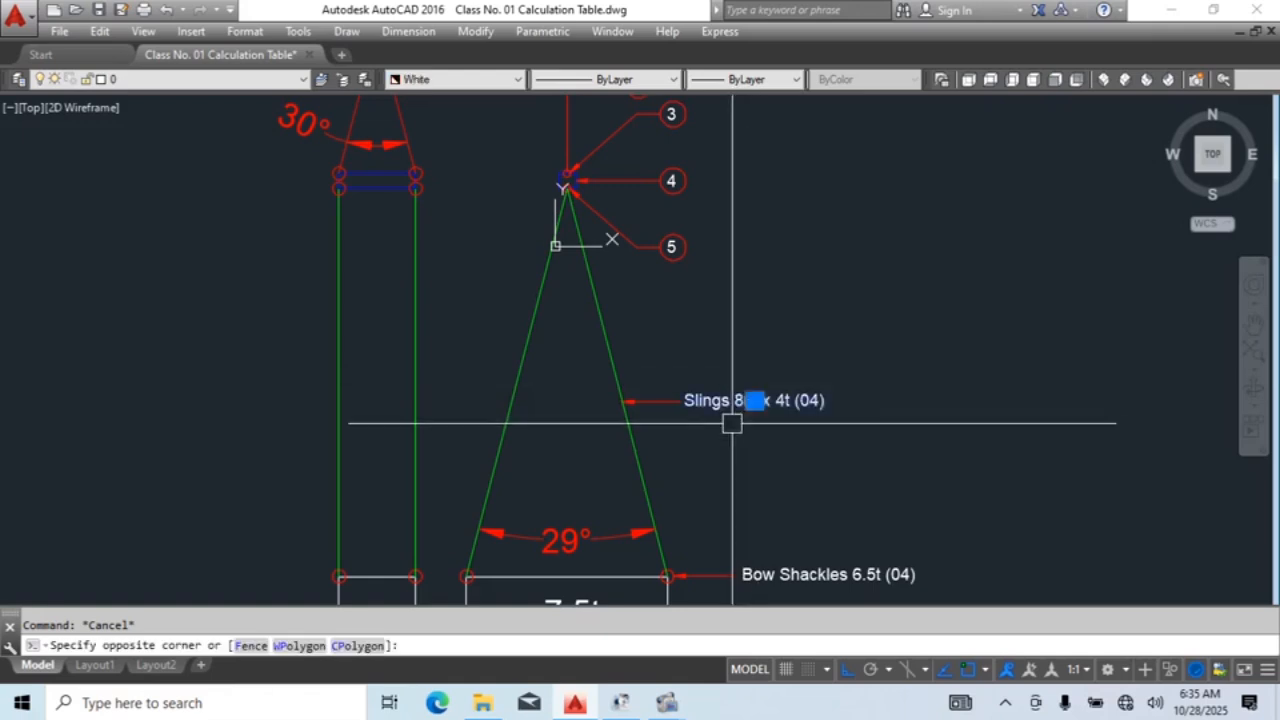
text(e)
key(Return)
text(co)
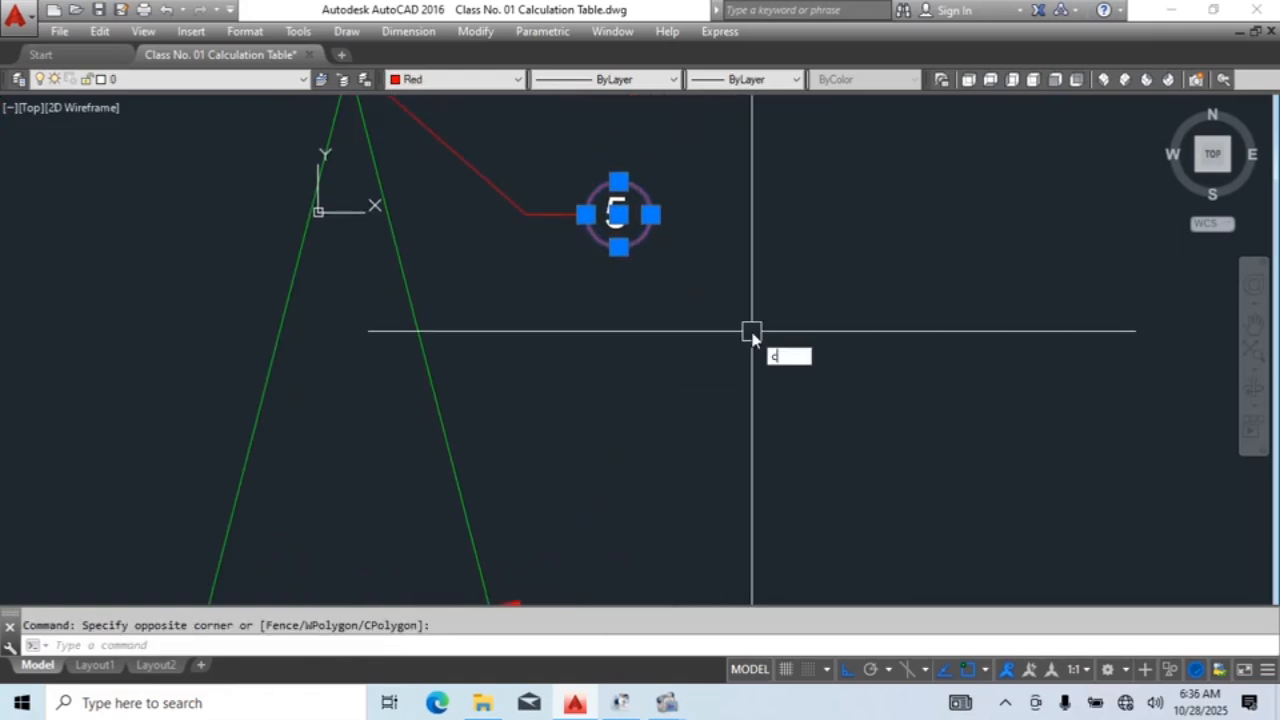
key(Return)
key(Escape)
Step: Copy the circled 5 onto the end of the lower green sling's leader
click(685, 135)
click(619, 289)
text(co)
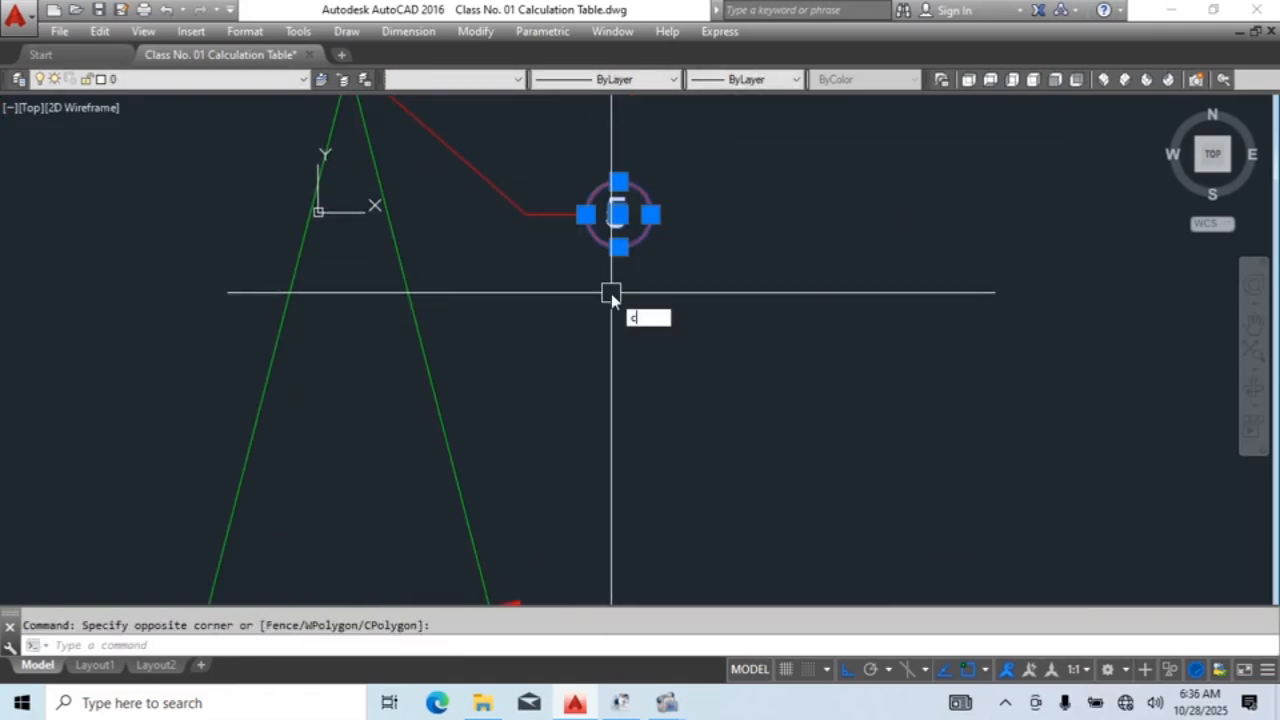
key(Return)
scroll(656, 213, down, 4)
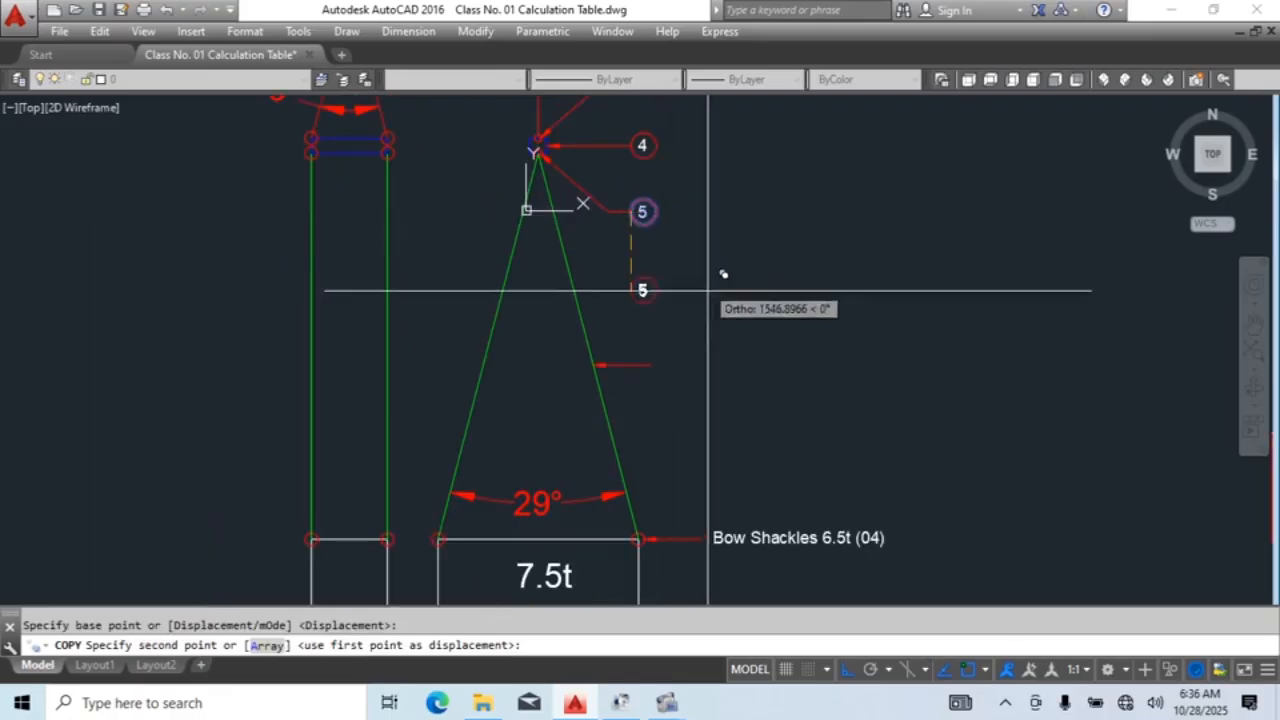
click(650, 366)
key(Escape)
Step: Change the number in the circle at the lower sling leader to 6
scroll(655, 368, up, 5)
click(661, 372)
double_click(661, 372)
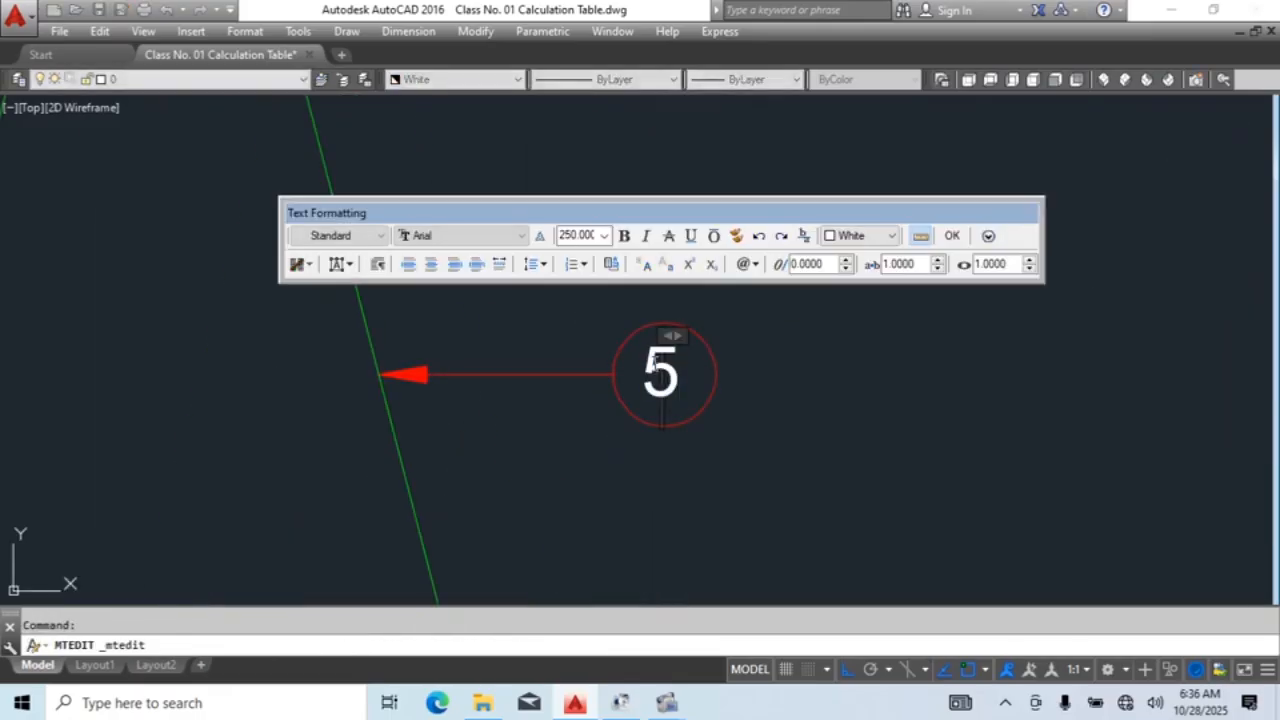
double_click(674, 364)
text(6)
click(728, 338)
Step: Delete the bow shackles text label at the leader on the load's top corner
scroll(730, 340, down, 4)
scroll(740, 350, down, 3)
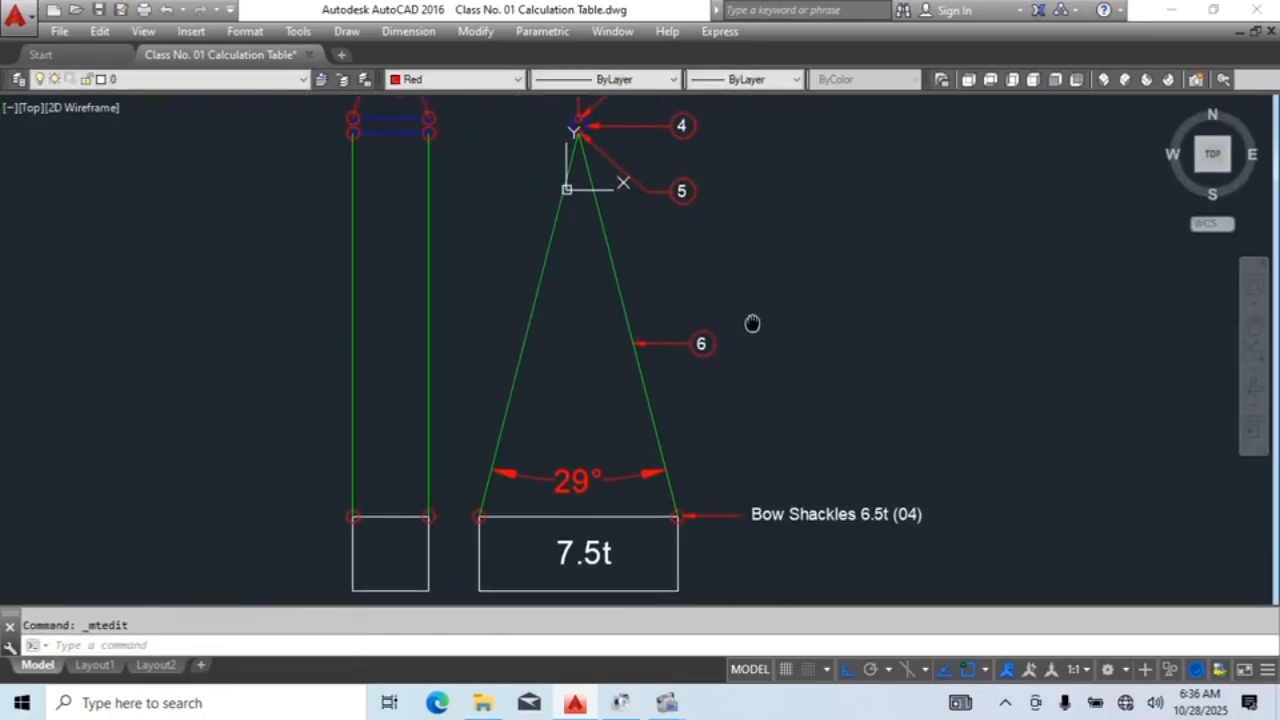
click(723, 306)
key(Escape)
click(863, 447)
click(786, 564)
key(Delete)
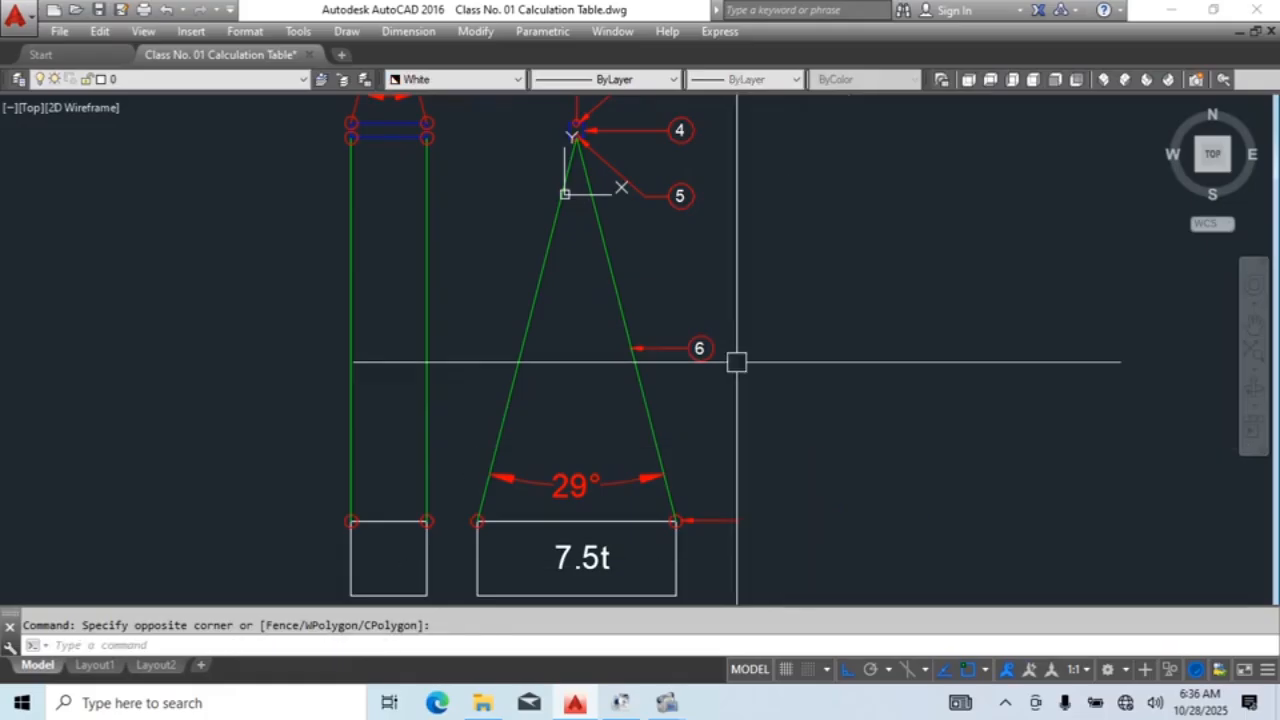
Step: Copy the circled 6 onto the end of the leader at the load's top corner shackle
click(726, 300)
click(703, 369)
middle_drag(806, 396, 798, 378)
key(Return)
scroll(760, 370, up, 3)
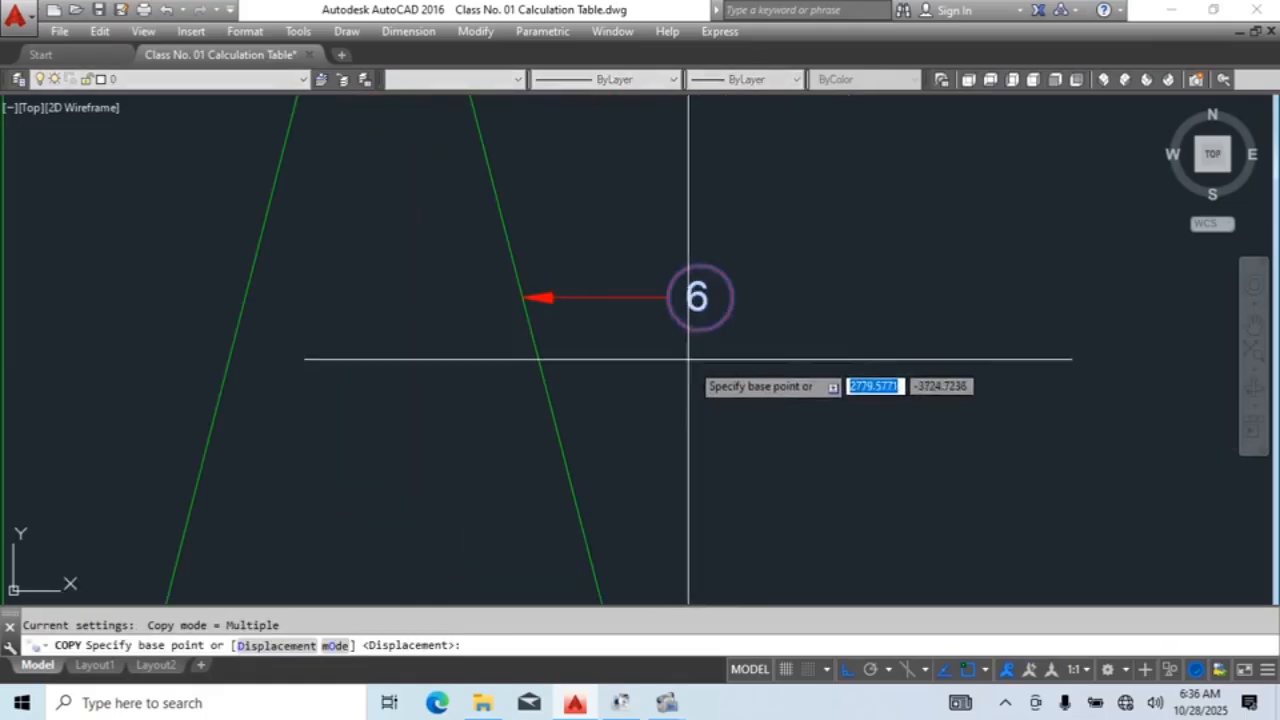
click(694, 294)
scroll(740, 300, down, 4)
scroll(745, 395, up, 2)
key(Escape)
Step: Change the number in the circle at the load's shackle leader to 7
scroll(708, 272, up, 10)
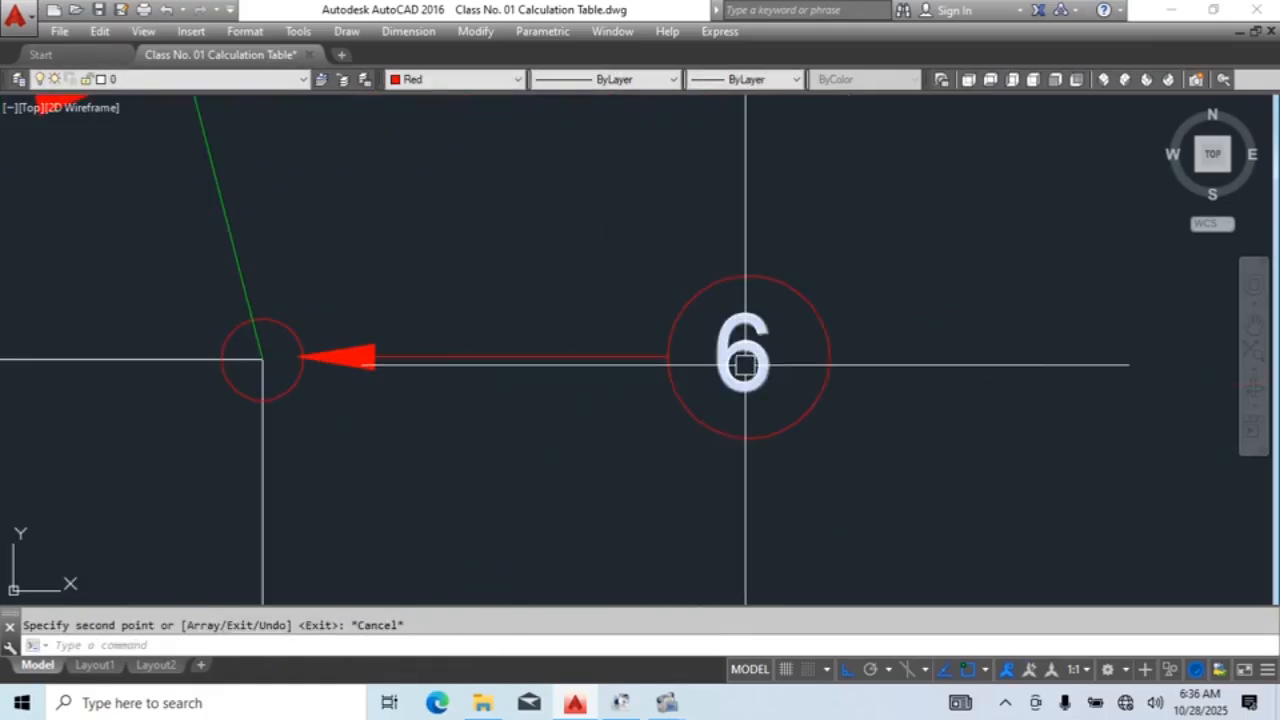
double_click(725, 347)
drag(726, 347, 752, 358)
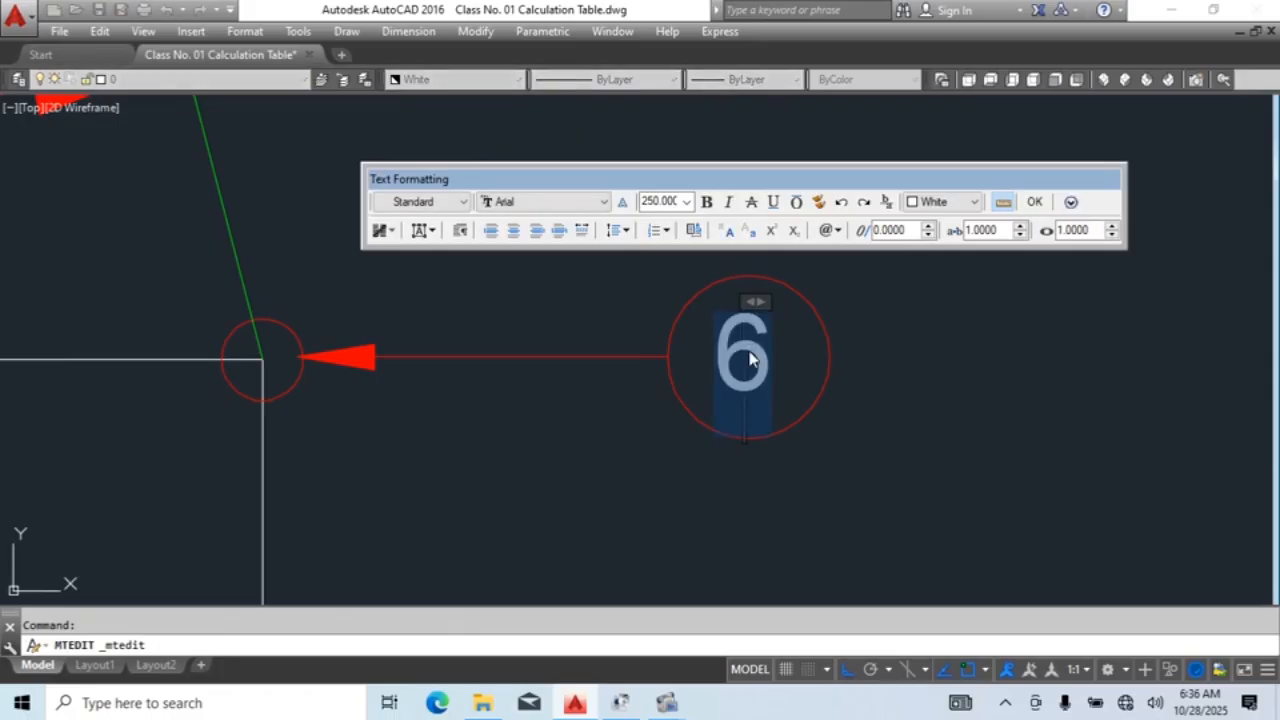
text(7)
click(1015, 412)
scroll(1014, 409, down, 5)
mouse_move(831, 329)
middle_down()
mouse_move(894, 374)
mouse_move(866, 419)
middle_up()
scroll(800, 263, down, 2)
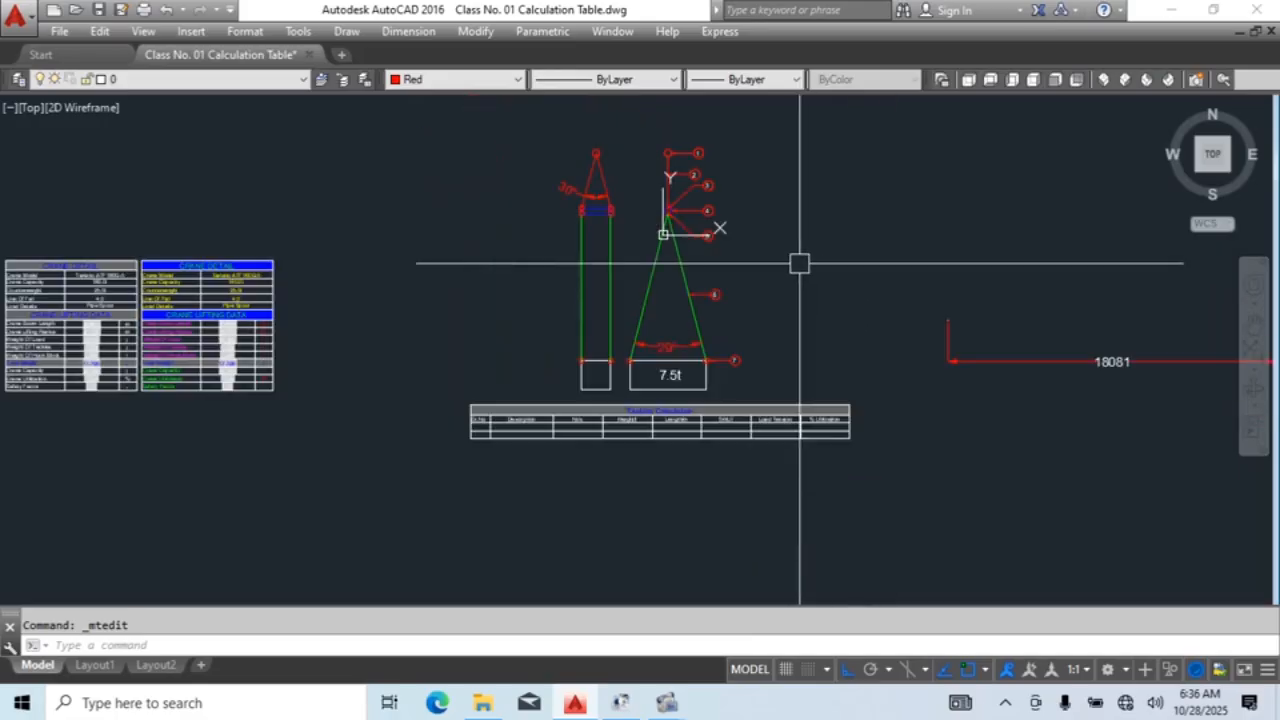
Step: Enter 1 in the first empty Sr.No cell of the Tackles Calculation table
middle_drag(912, 347, 712, 308)
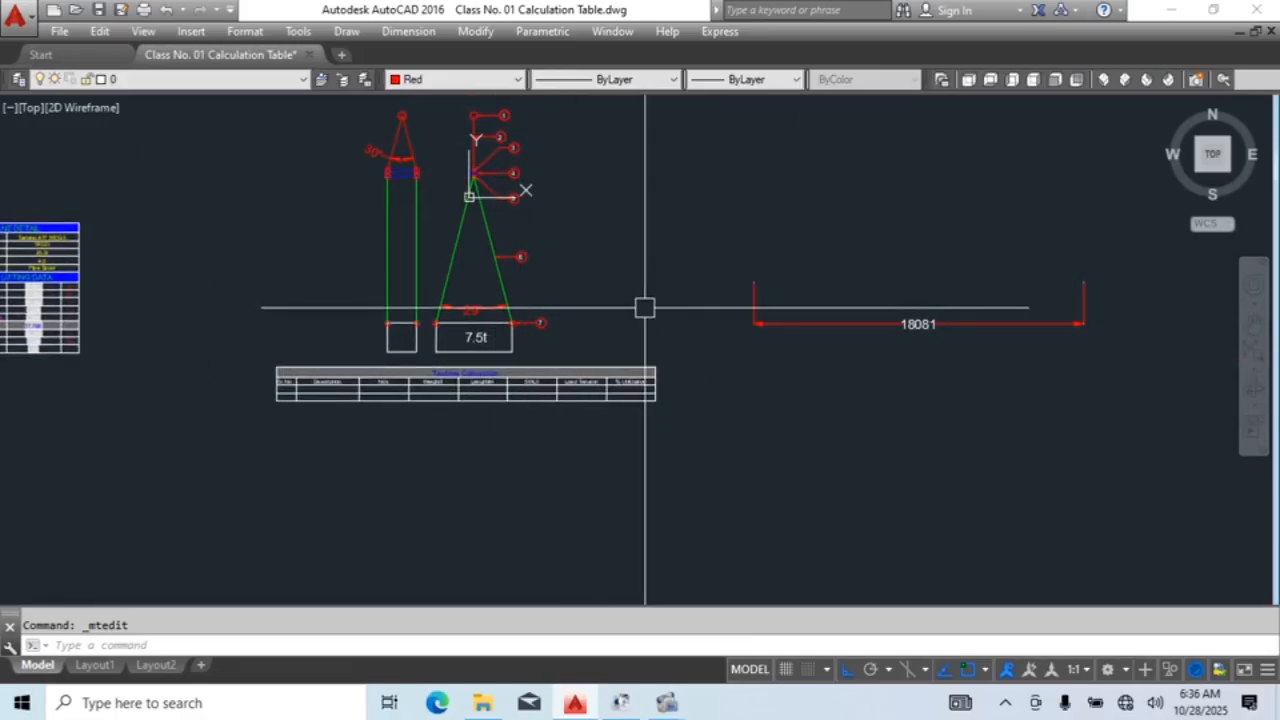
scroll(505, 345, up, 3)
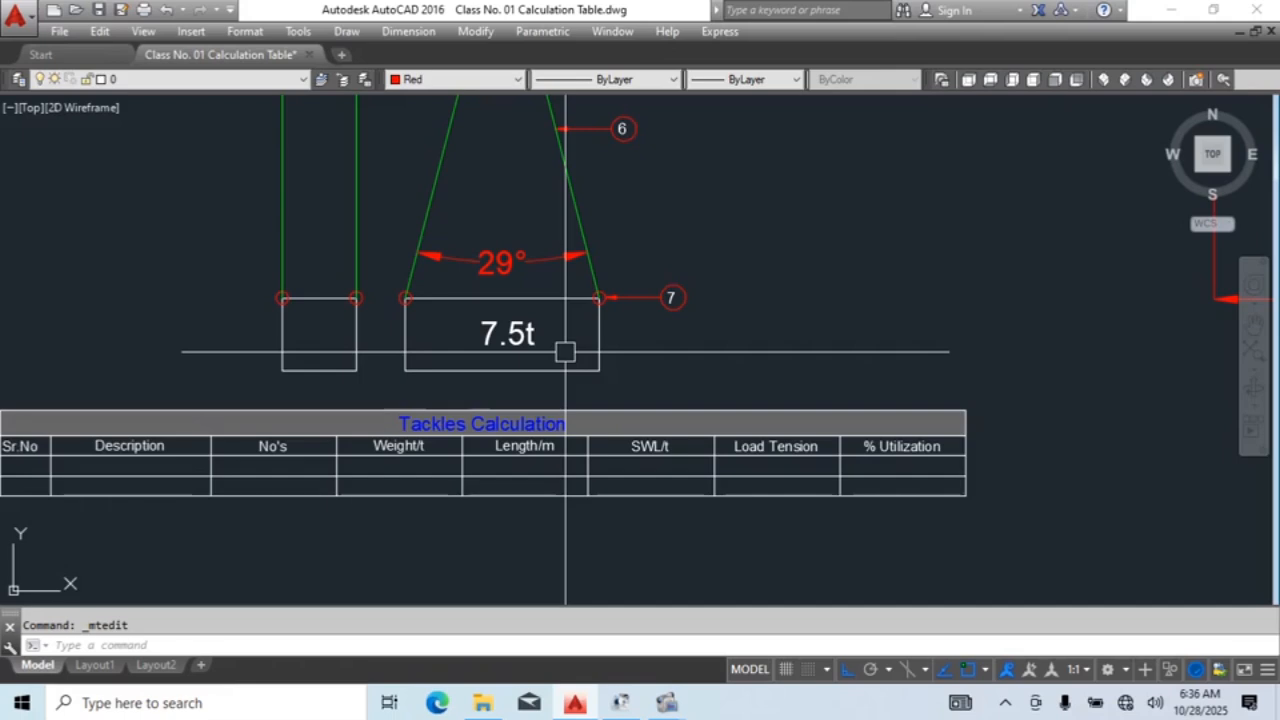
scroll(677, 251, down, 2)
scroll(590, 285, up, 2)
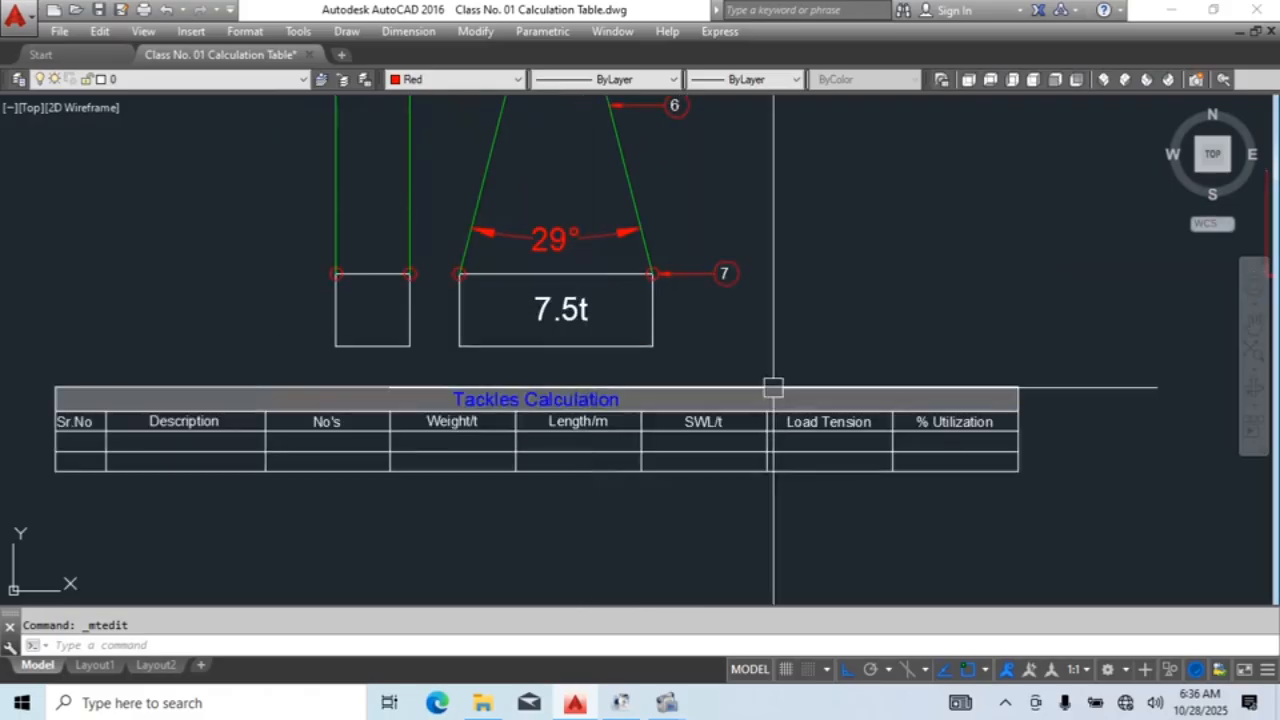
scroll(918, 260, down, 2)
scroll(352, 395, up, 7)
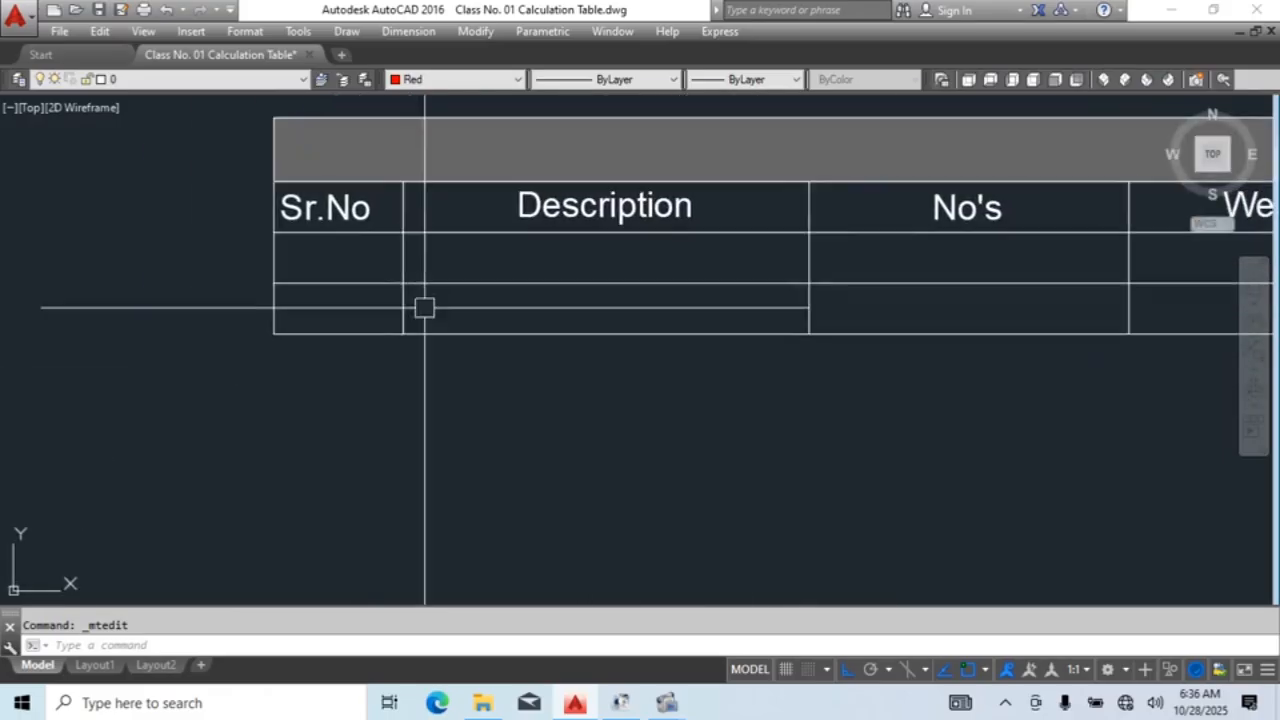
double_click(379, 257)
text(1)
click(554, 509)
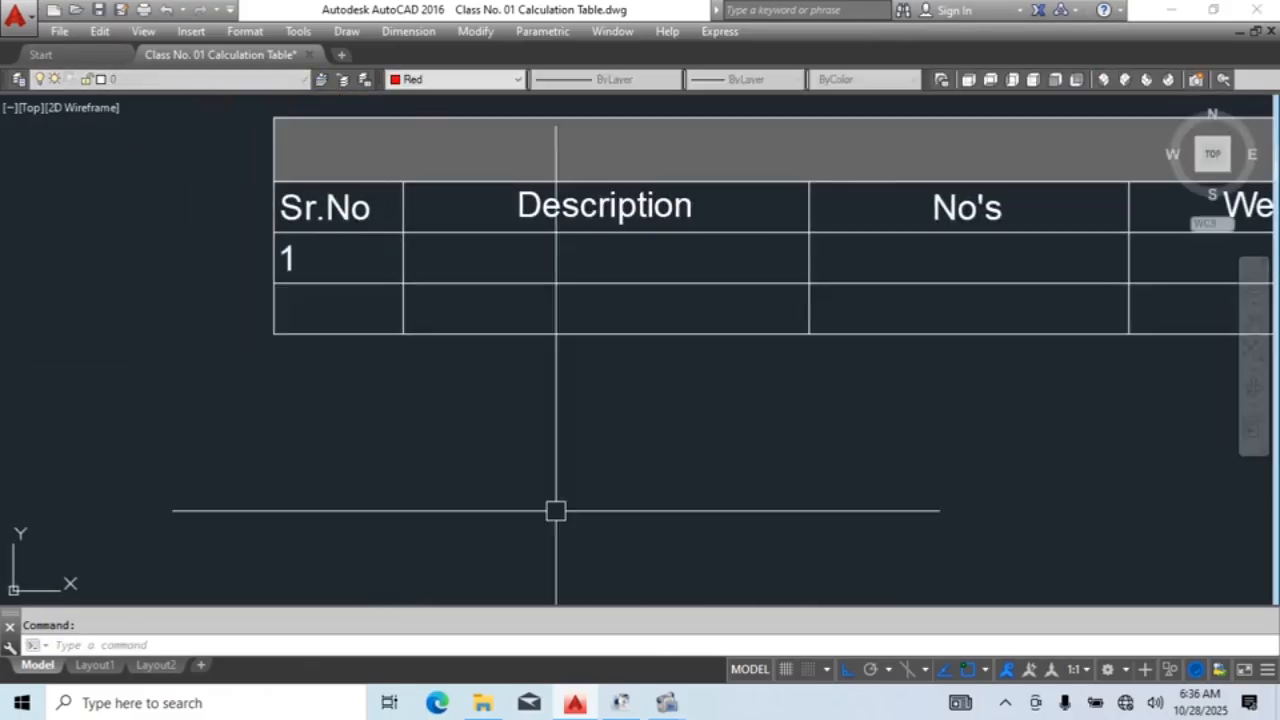
Step: Insert three additional empty rows at the end of the Tackles Calculation table
click(290, 308)
right_click(248, 314)
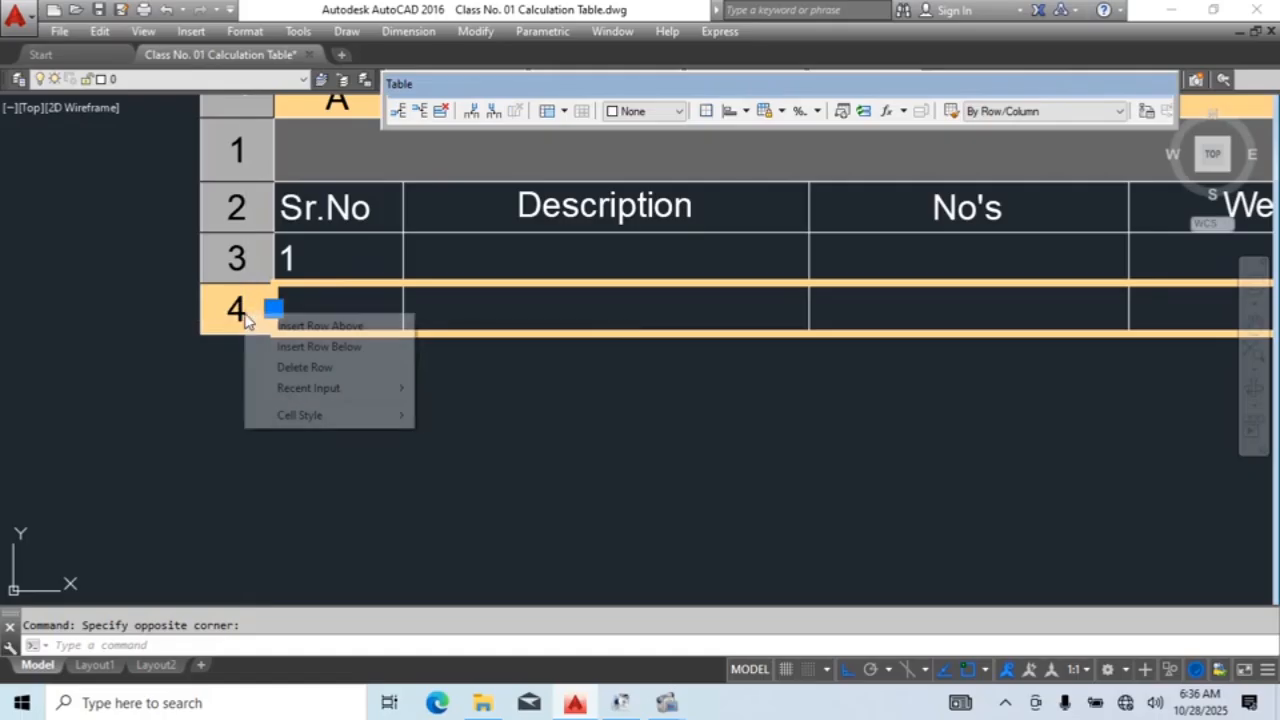
click(349, 346)
click(262, 358)
right_click(255, 358)
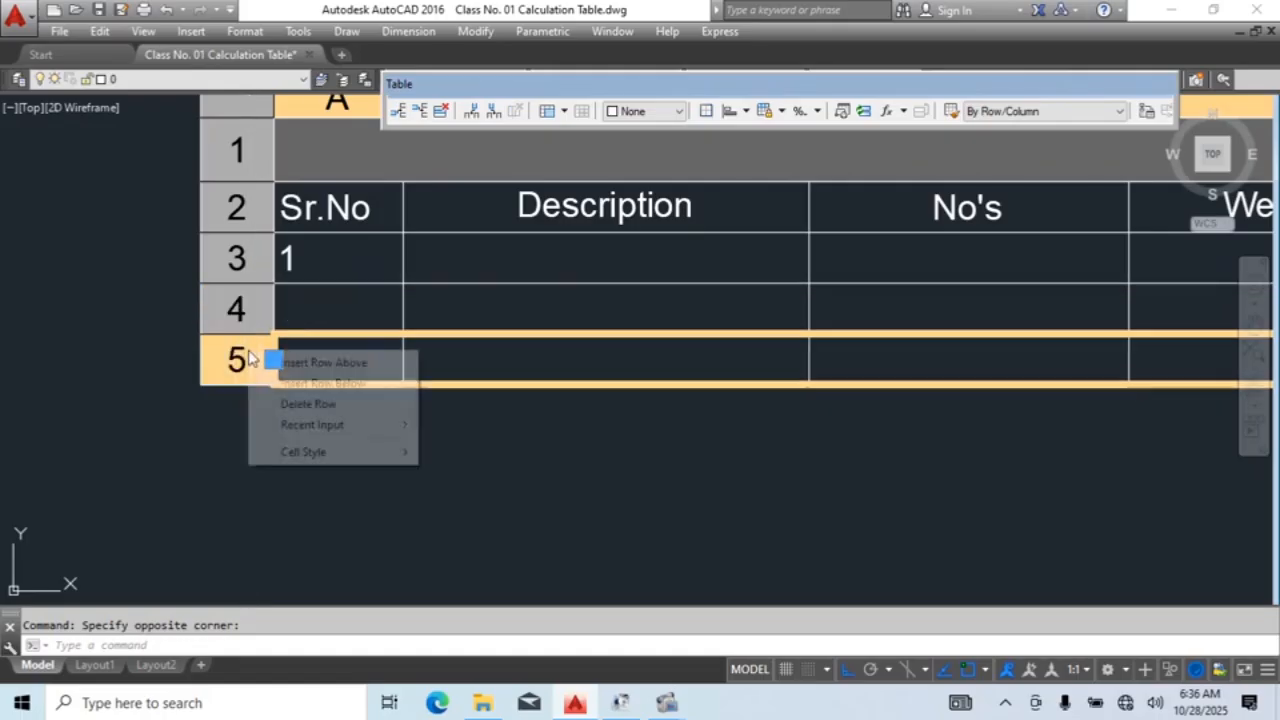
click(256, 380)
click(262, 398)
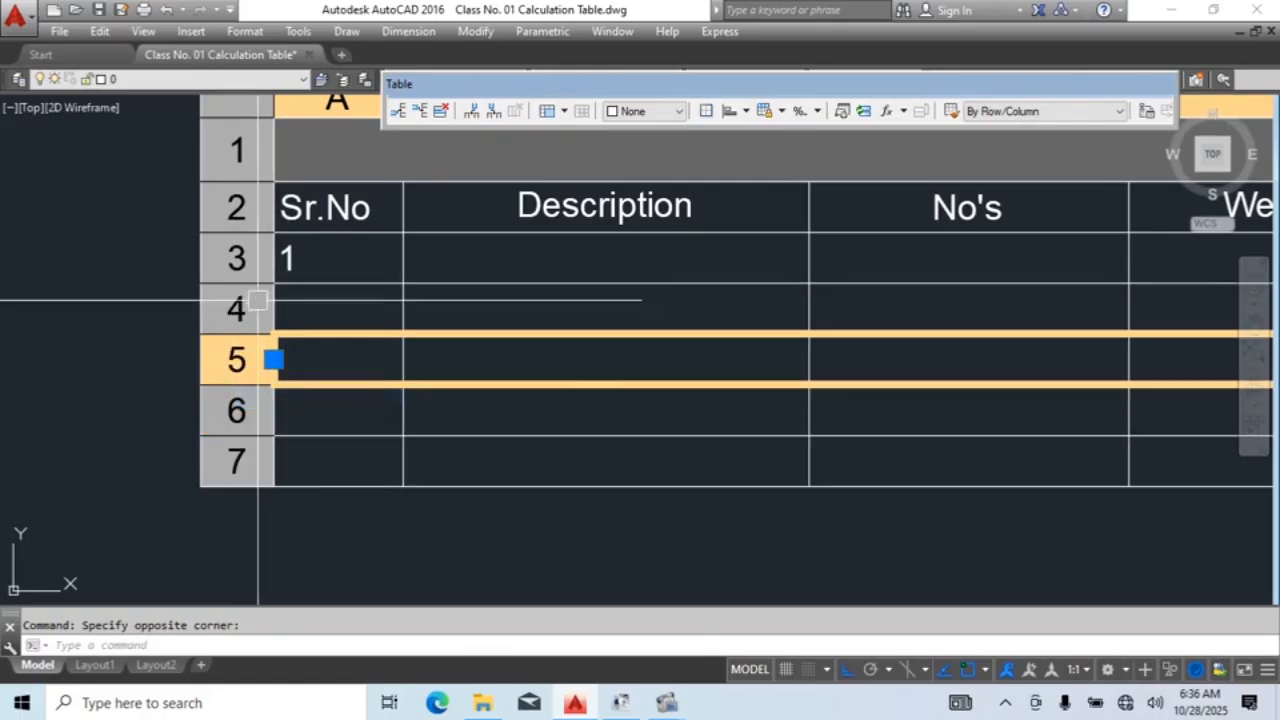
Step: Insert four more rows below table rows 4 to 7 by selecting them as a group
drag(251, 297, 251, 460)
right_click(240, 456)
click(313, 492)
scroll(345, 318, down, 4)
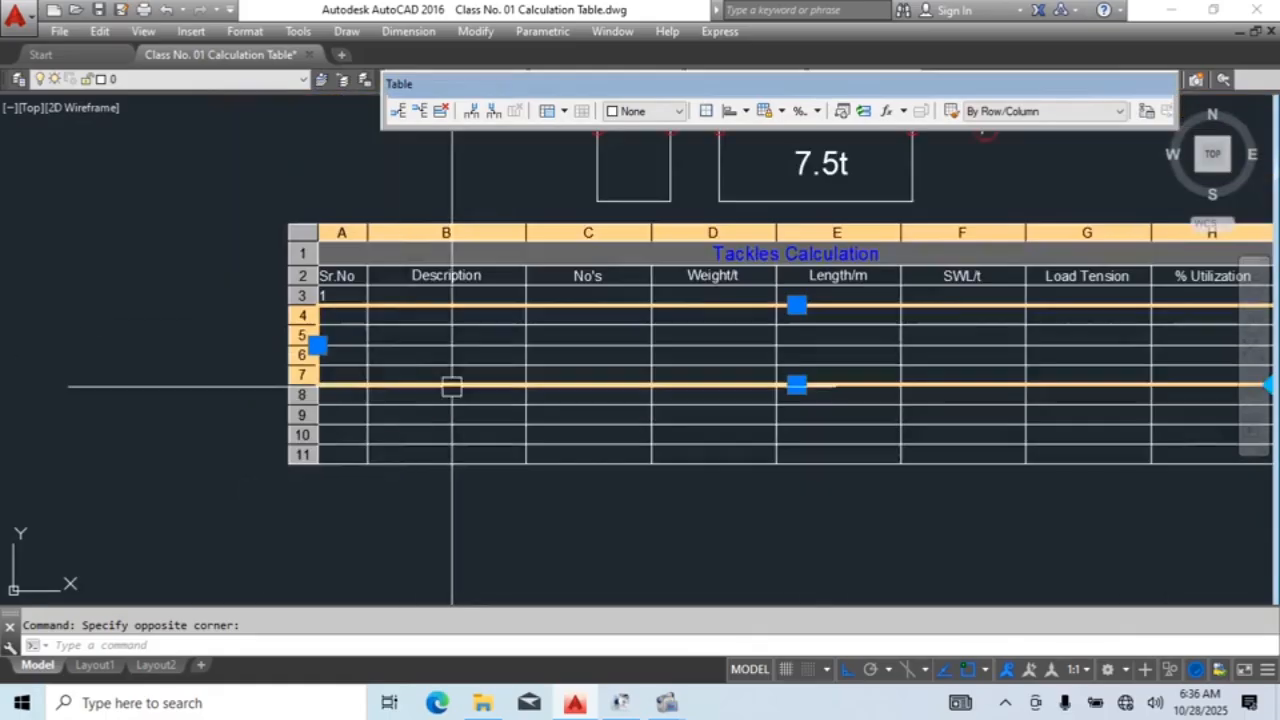
middle_drag(451, 386, 439, 332)
key(Escape)
Step: Set the alignment of all table cells below the column headings to Middle Center
scroll(334, 261, up, 4)
scroll(350, 200, down, 3)
scroll(868, 206, up, 2)
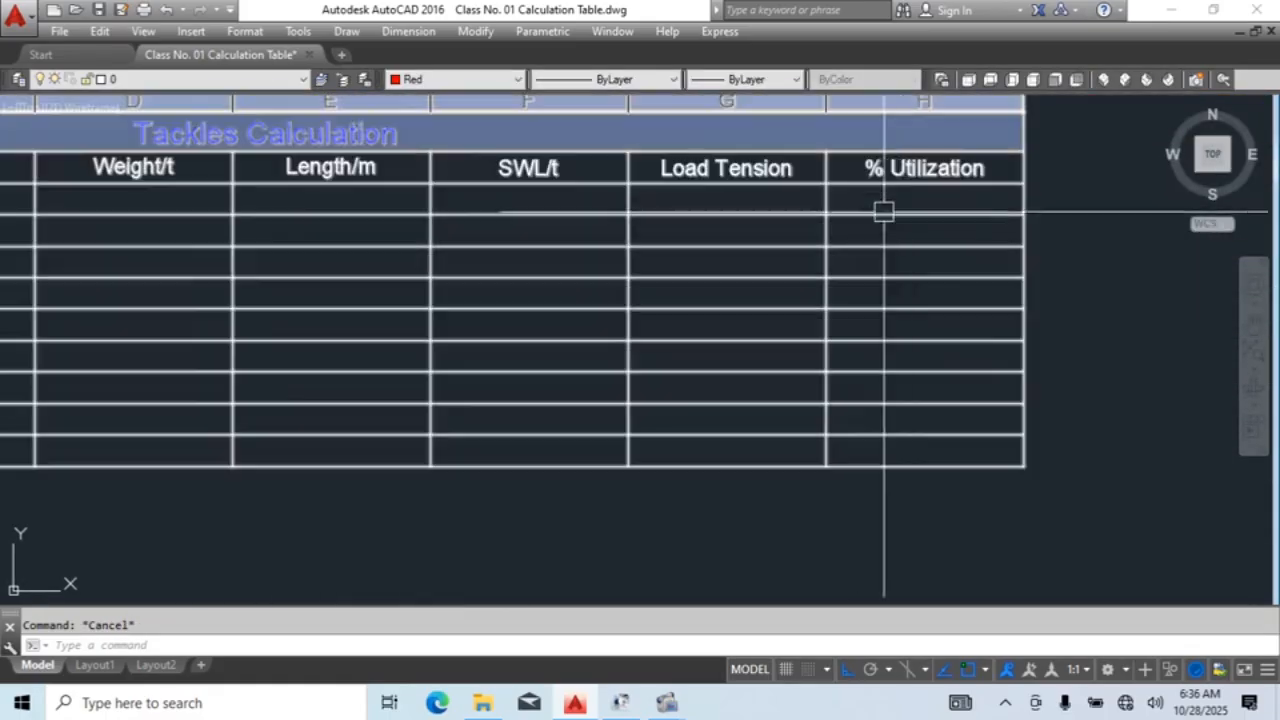
click(914, 200)
scroll(917, 199, down, 1)
drag(920, 198, 60, 355)
click(365, 111)
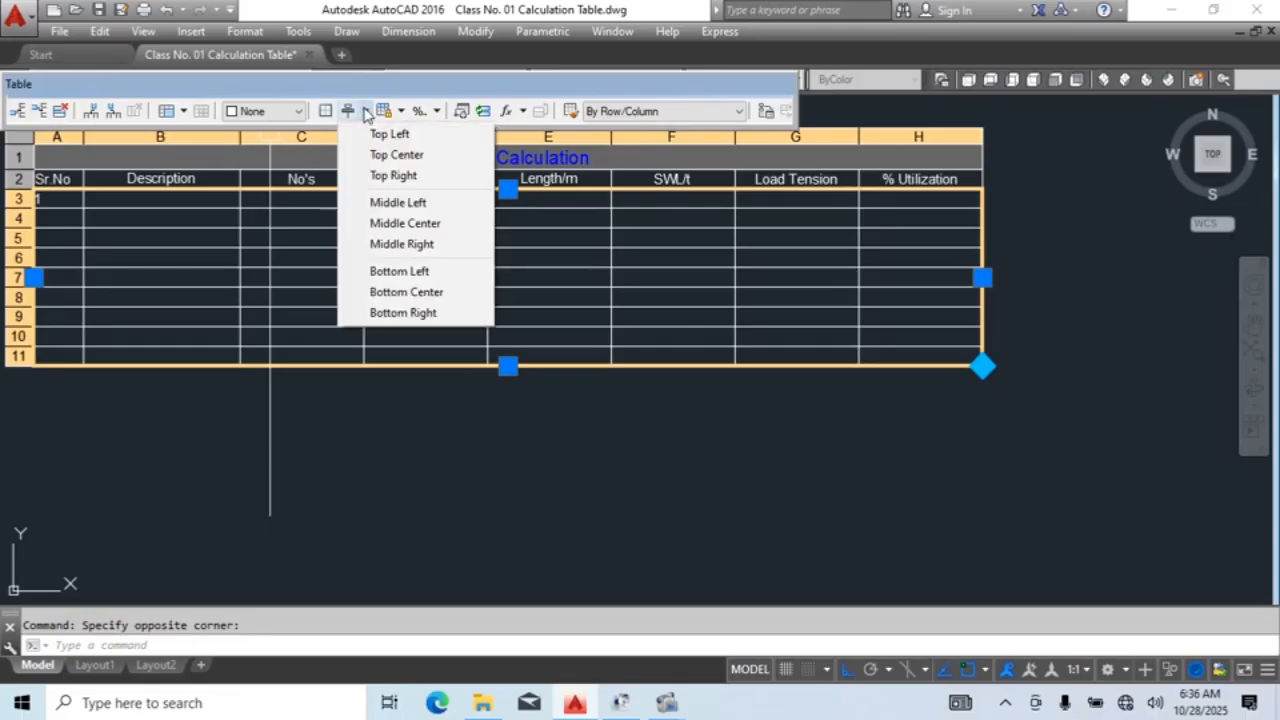
click(412, 227)
middle_drag(498, 440, 768, 450)
key(Escape)
Step: Number the Sr.No cells below item 1 consecutively from 2 to 7
scroll(344, 231, up, 2)
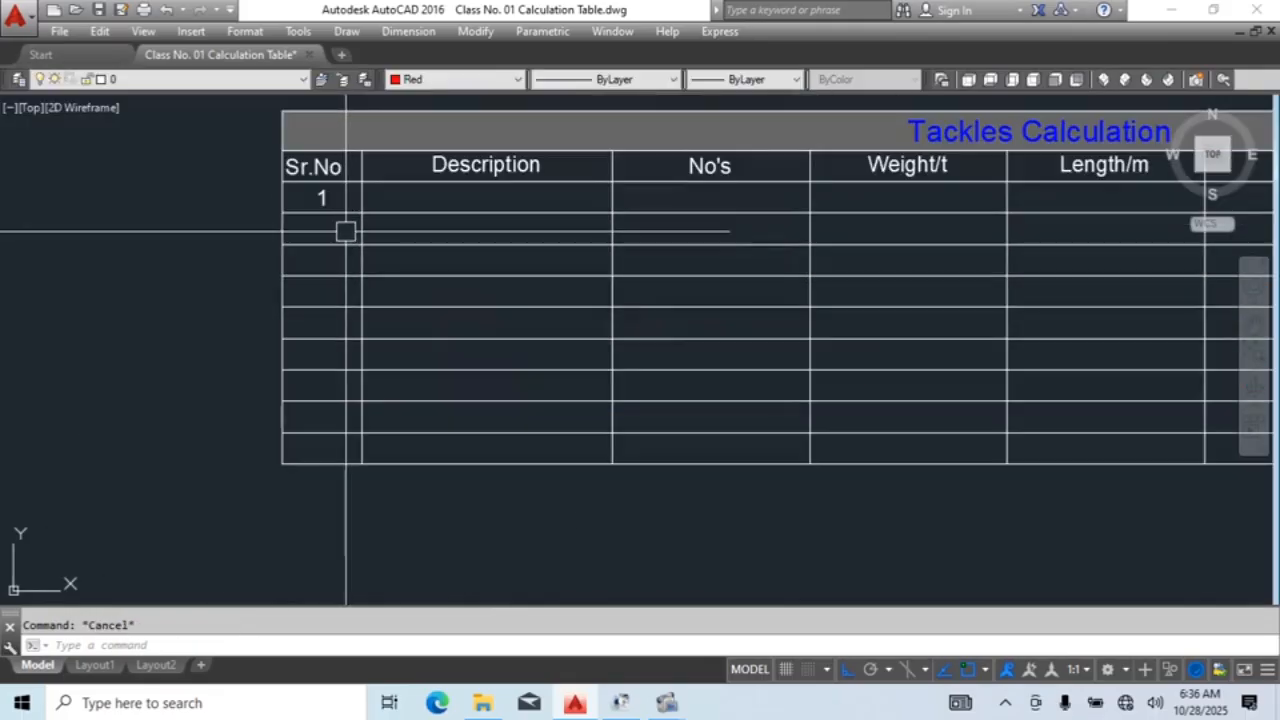
click(343, 227)
double_click(343, 227)
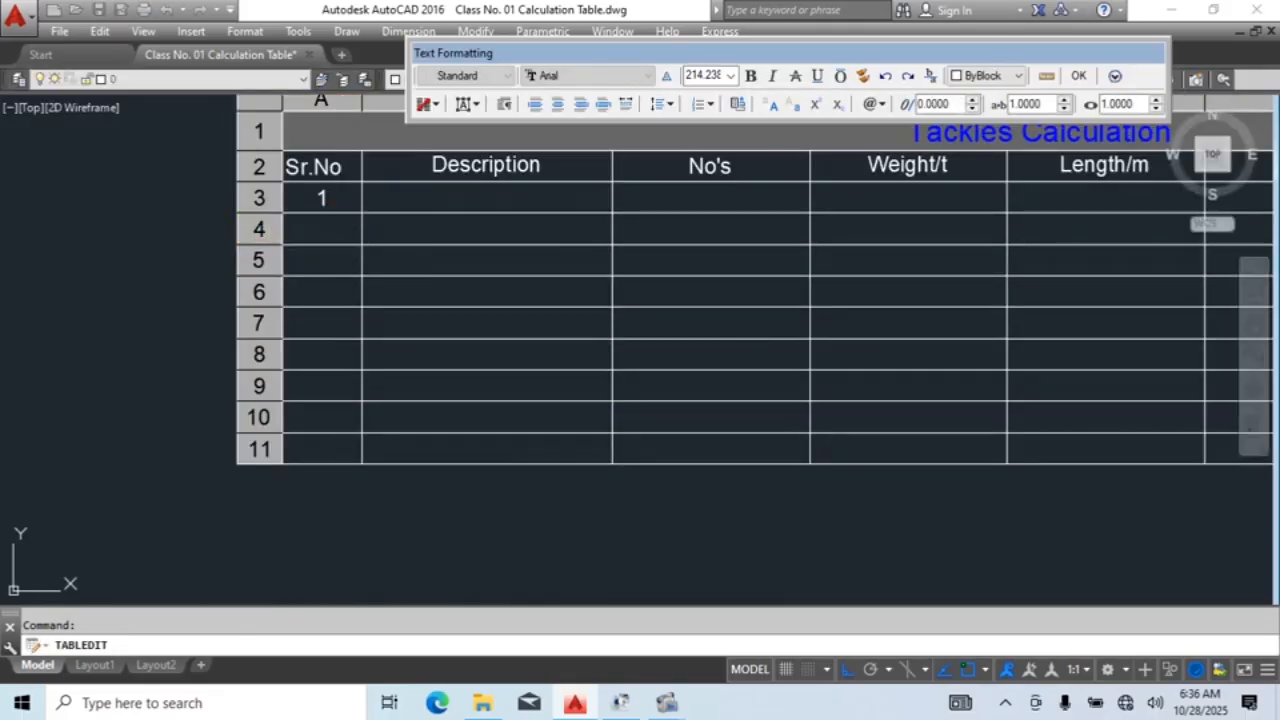
text(2)
key(Return)
text(3)
key(Return)
text(4)
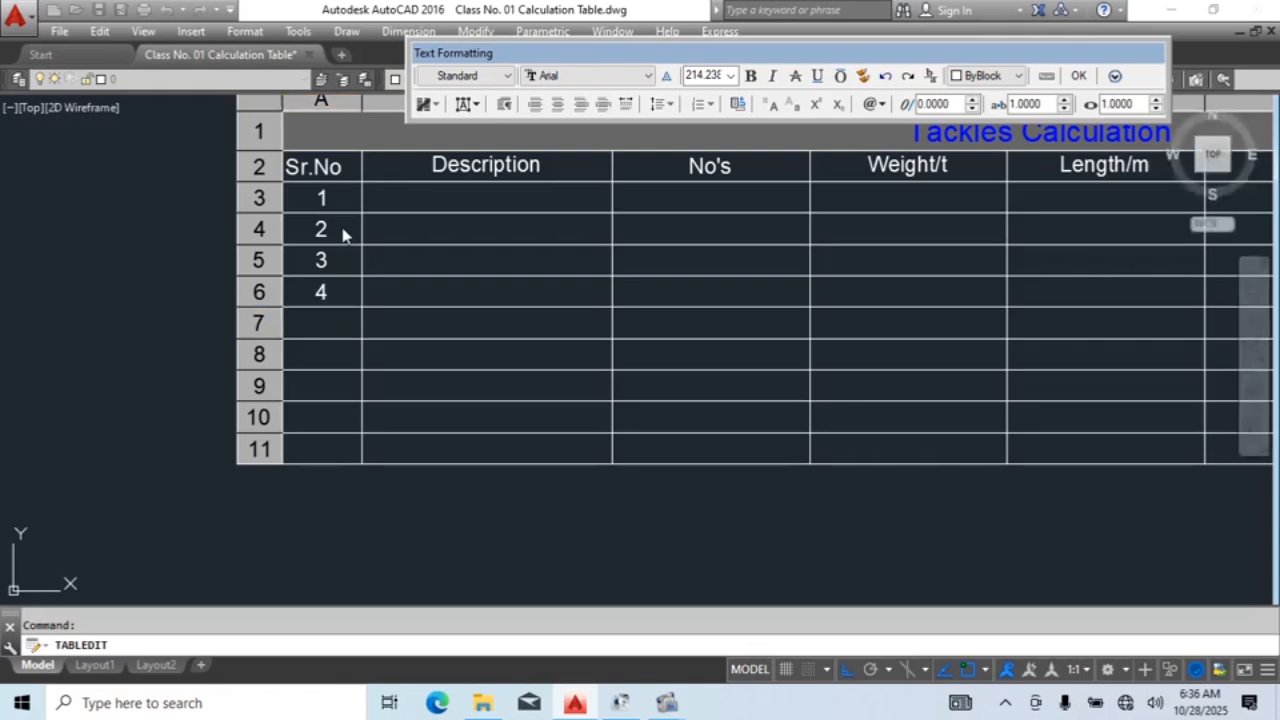
key(Return)
text(5)
key(Return)
text(6)
key(Return)
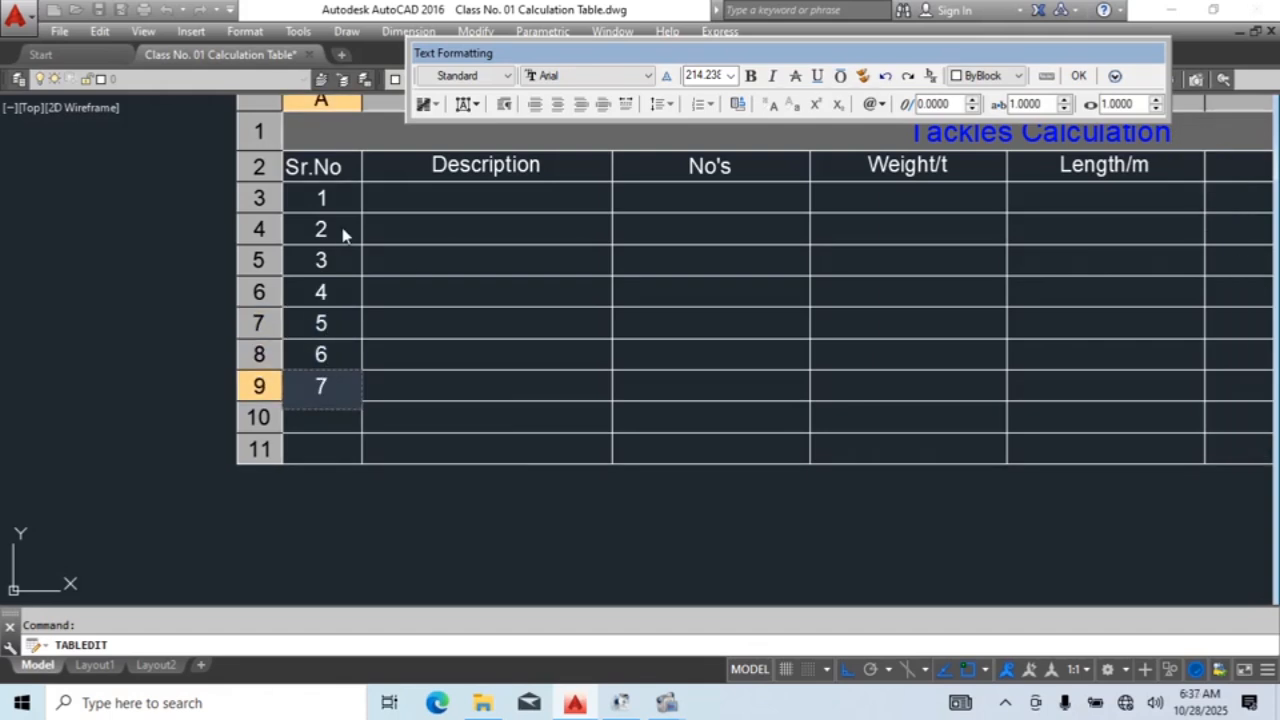
click(515, 500)
Step: Delete the two empty rows below item 7 in the Tackles Calculation table
middle_drag(345, 478, 349, 363)
click(349, 363)
click(337, 343)
click(271, 306)
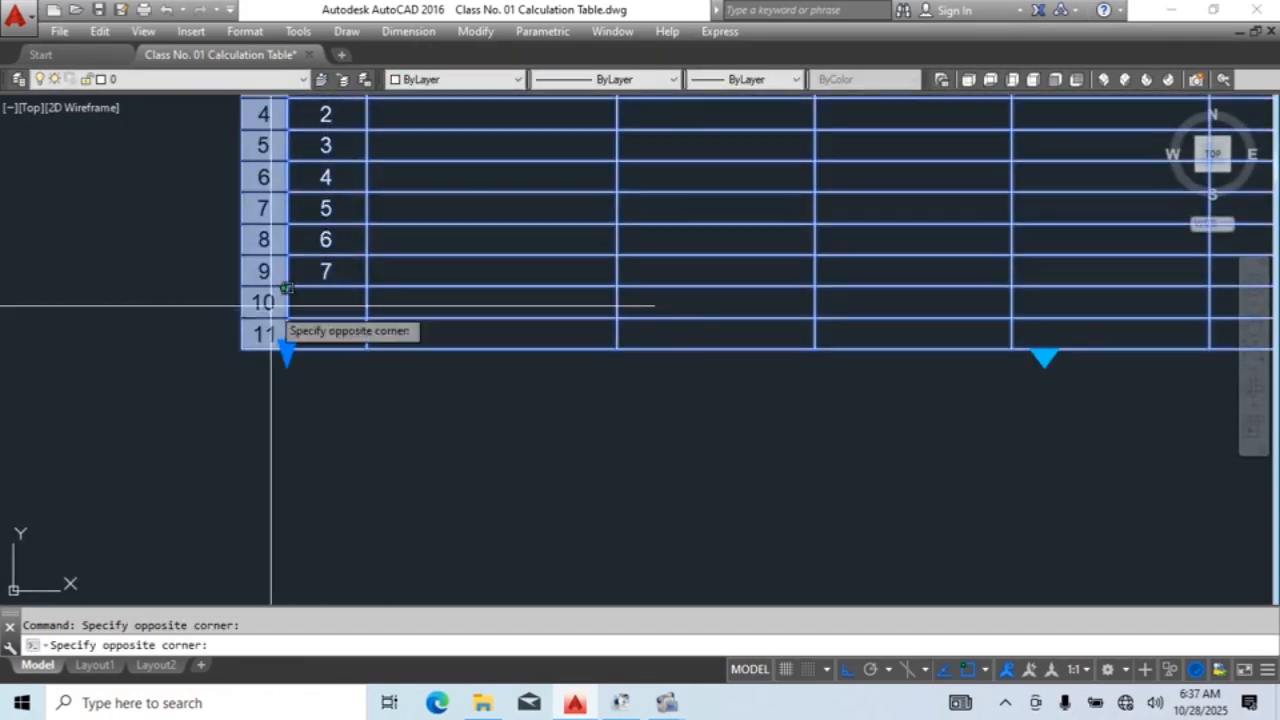
click(290, 335)
right_click(292, 335)
click(345, 383)
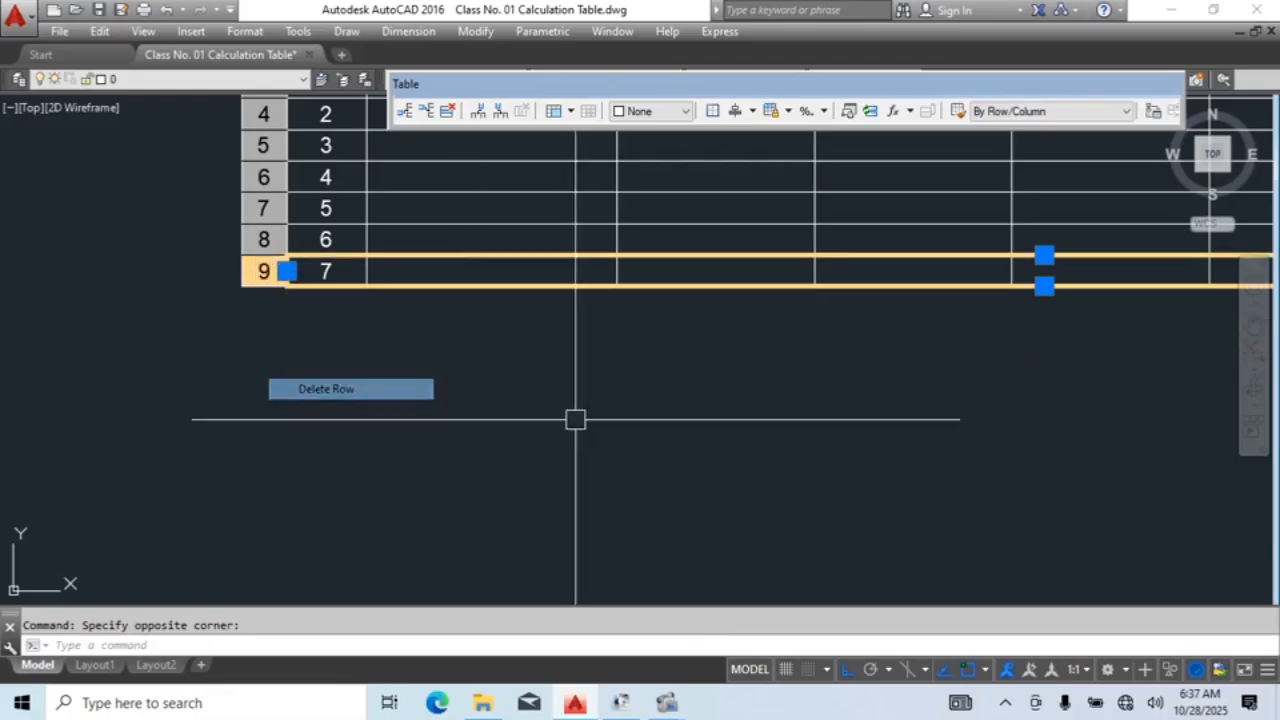
scroll(435, 436, down, 4)
key(Escape)
Step: Enter Hook Block as the Description of item 1 in the Tackles Calculation table
scroll(450, 308, up, 4)
middle_drag(454, 311, 303, 294)
scroll(536, 354, down, 2)
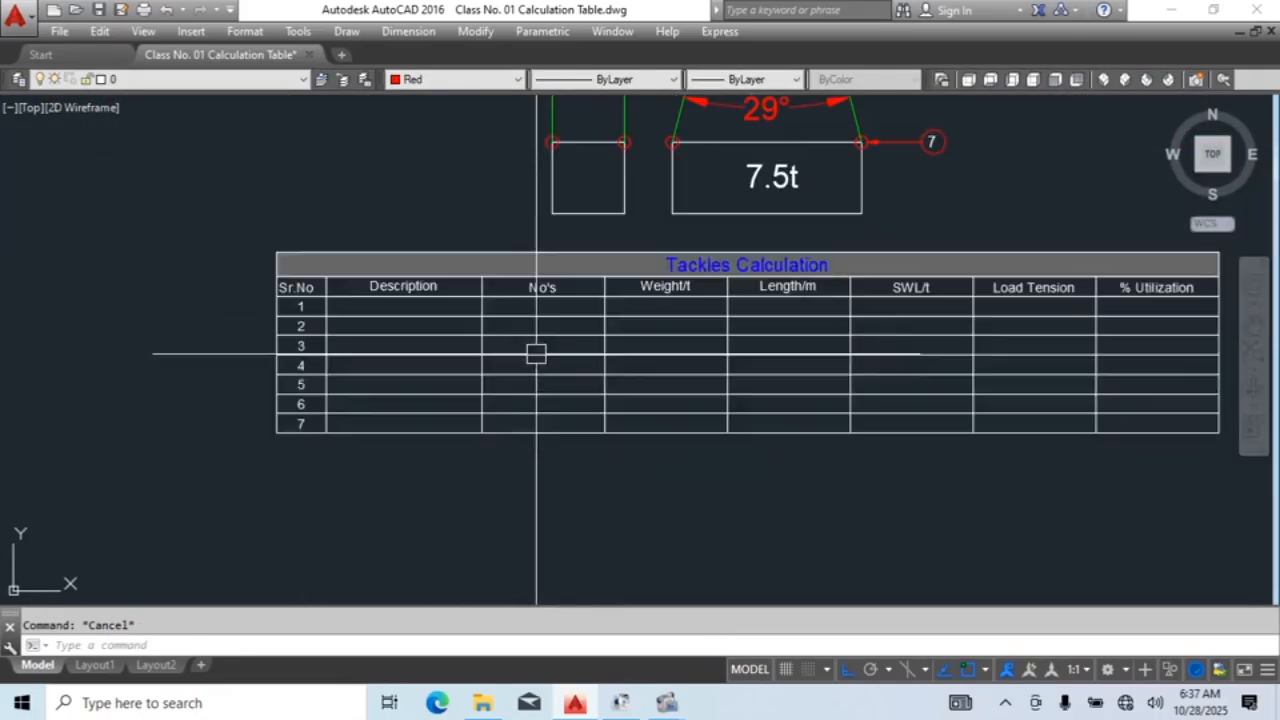
middle_drag(615, 432, 426, 369)
scroll(103, 268, up, 4)
middle_drag(270, 309, 390, 367)
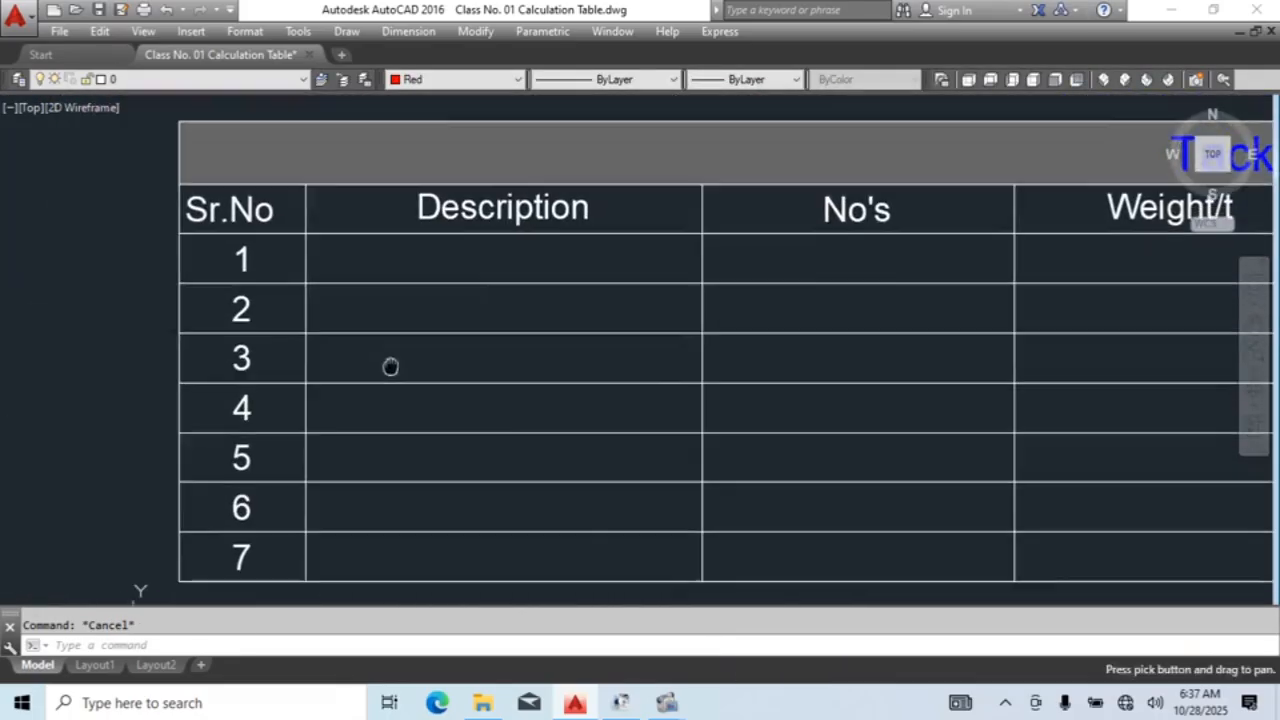
double_click(518, 253)
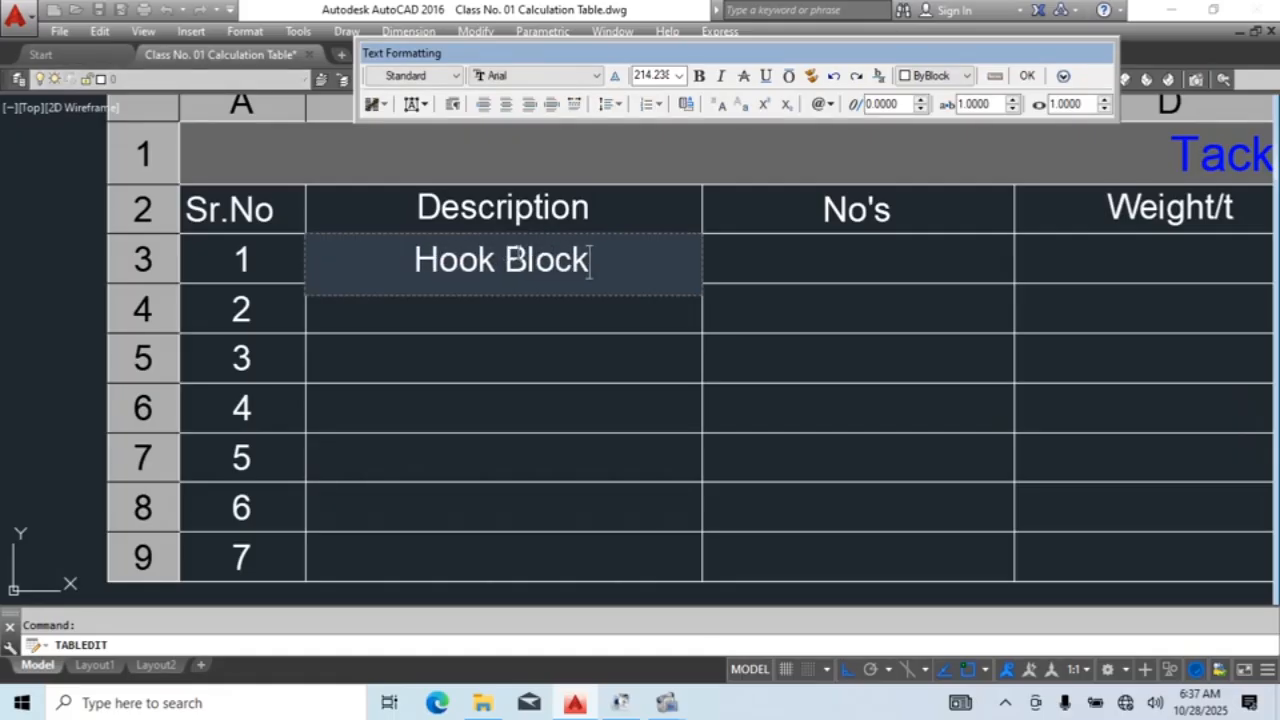
click(571, 341)
Step: Enter Flat Webbing Slings as the Description of item 2
double_click(500, 313)
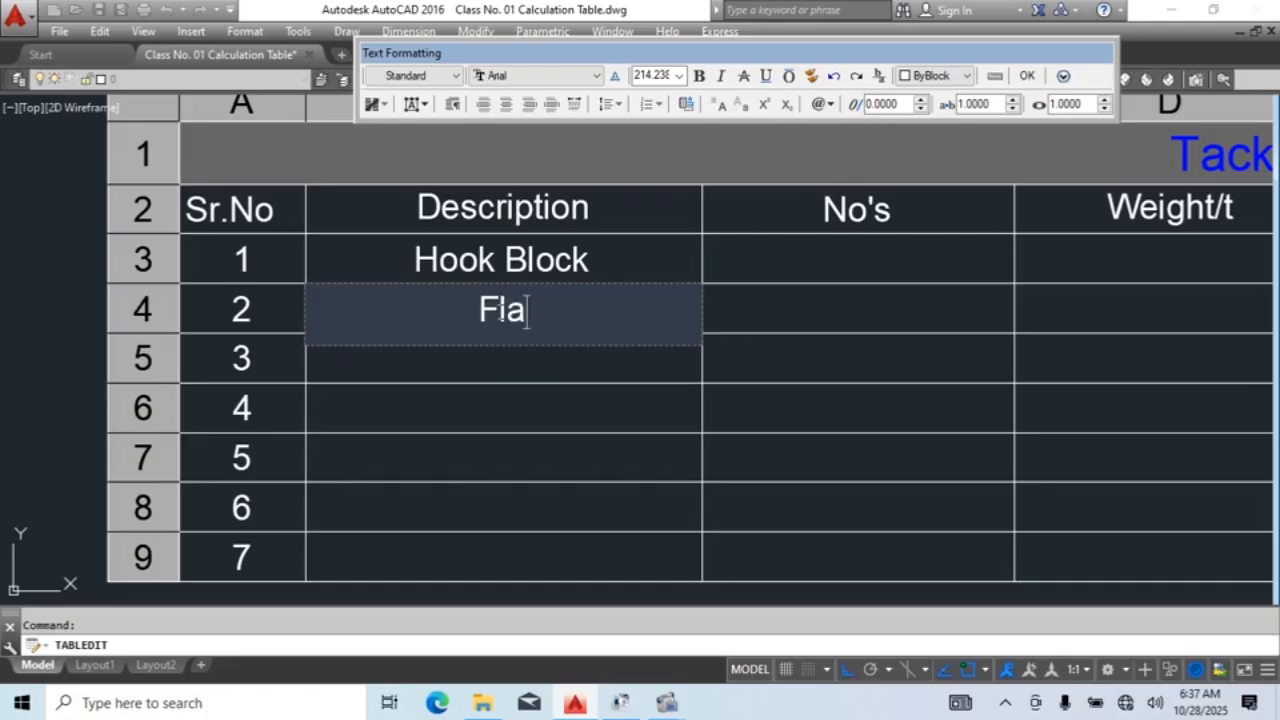
text(Flat Webbing)
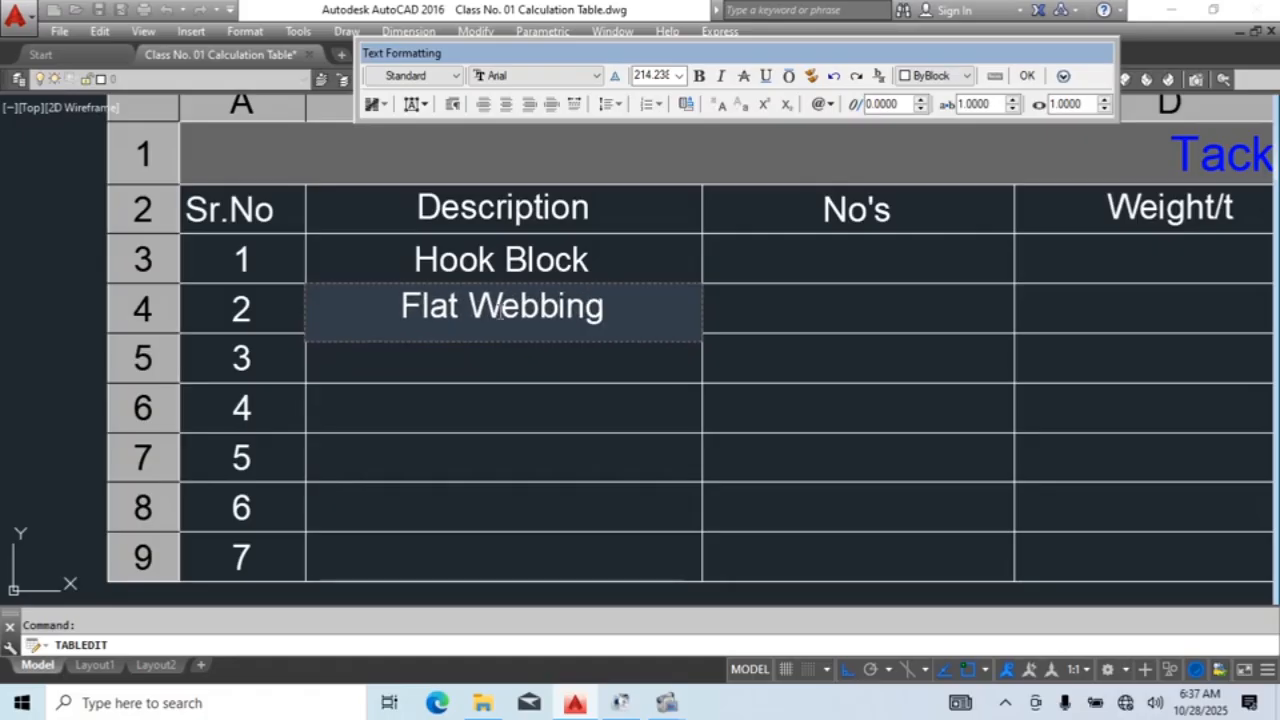
text( Sling)
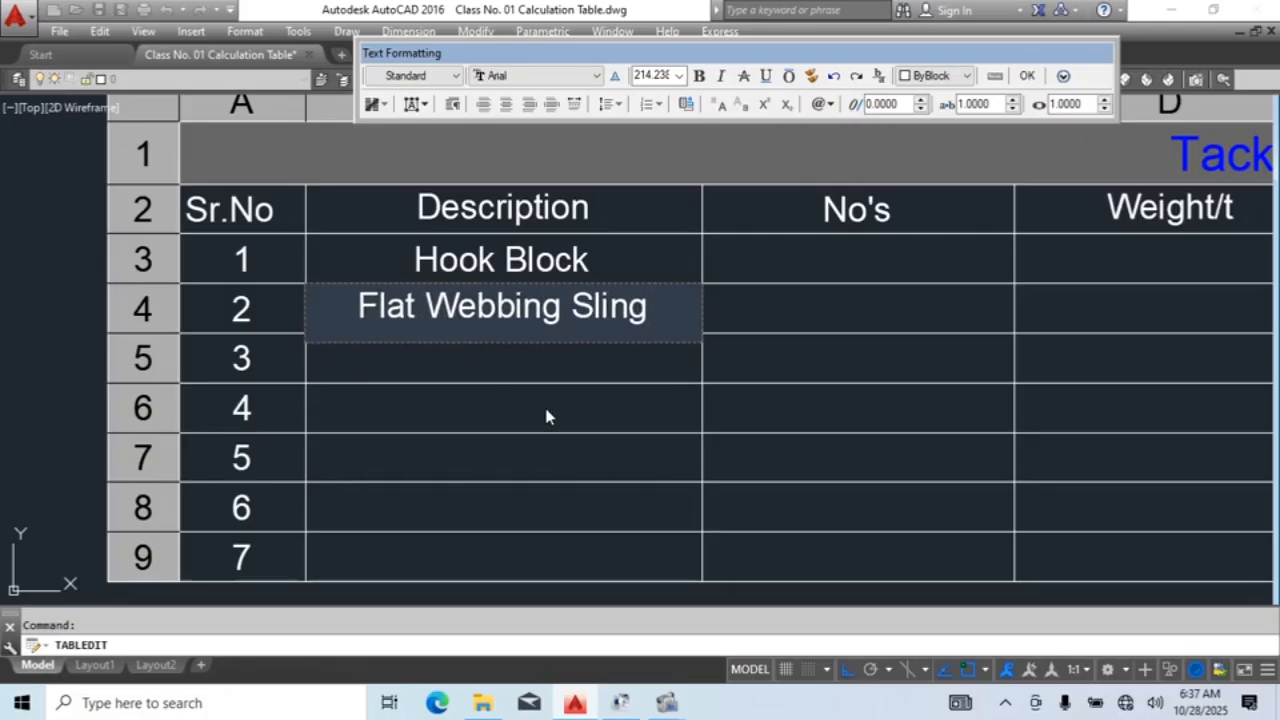
text(s)
click(546, 417)
Step: Enter Bow Shackles as the Description of item 3
double_click(539, 363)
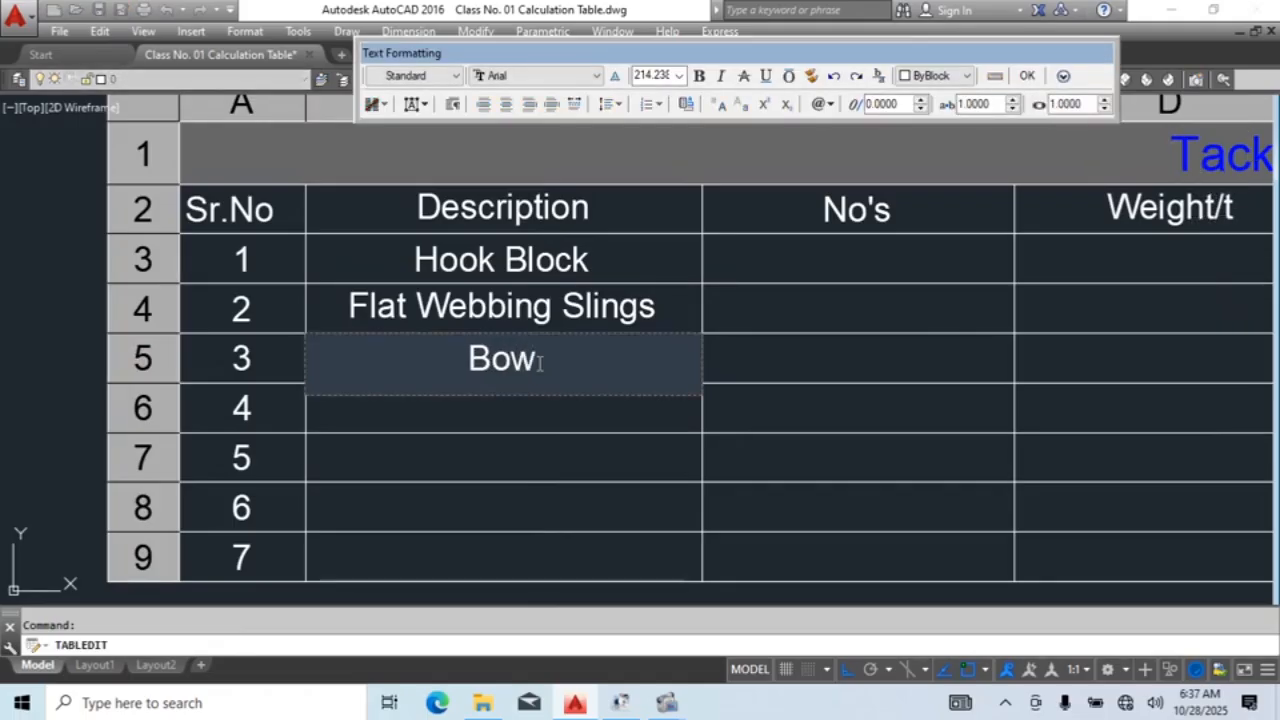
text(Bow Sjh)
key(BackSpace)
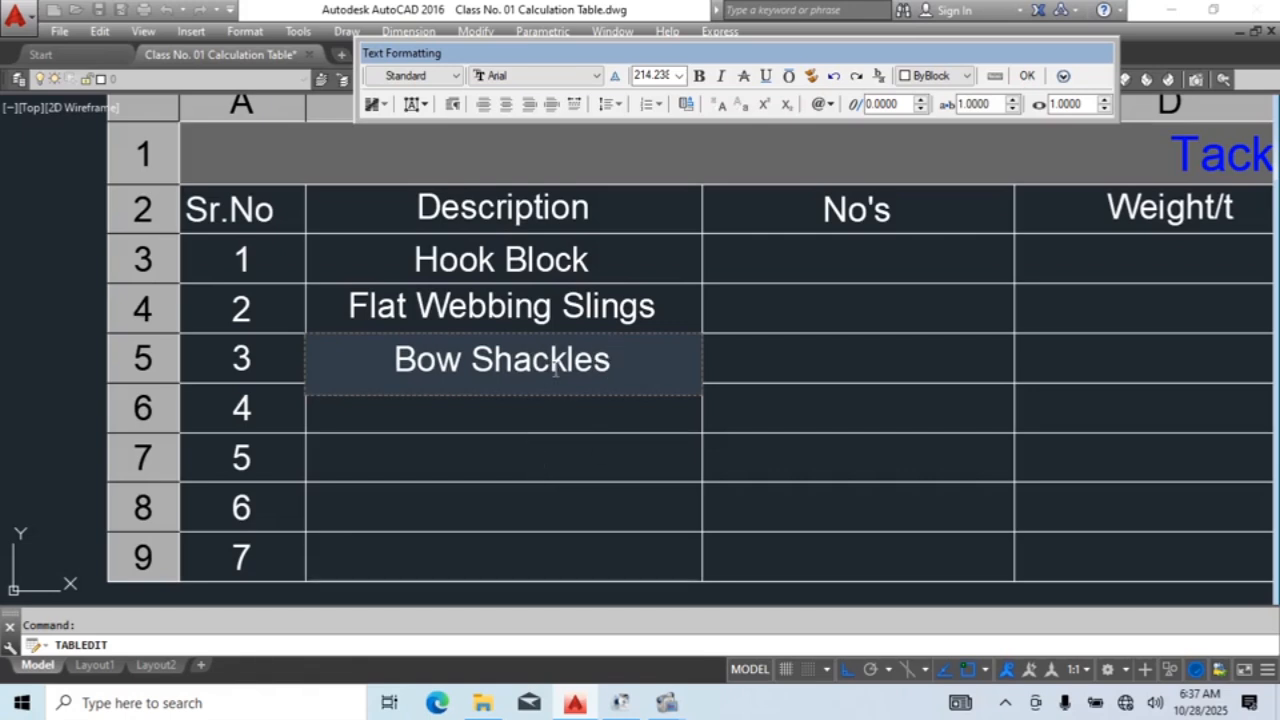
click(451, 423)
Step: Describe item 4 as Lifting Beam and item 5 as Bow Shackles
click(440, 420)
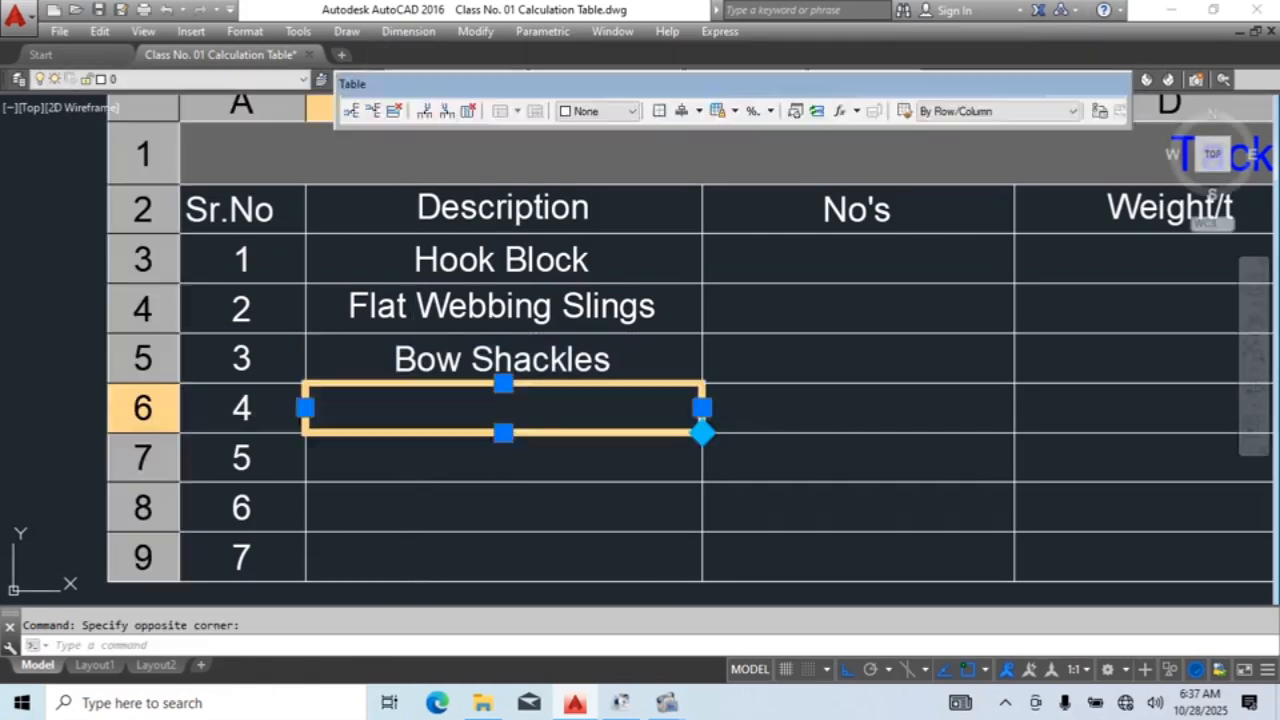
double_click(415, 415)
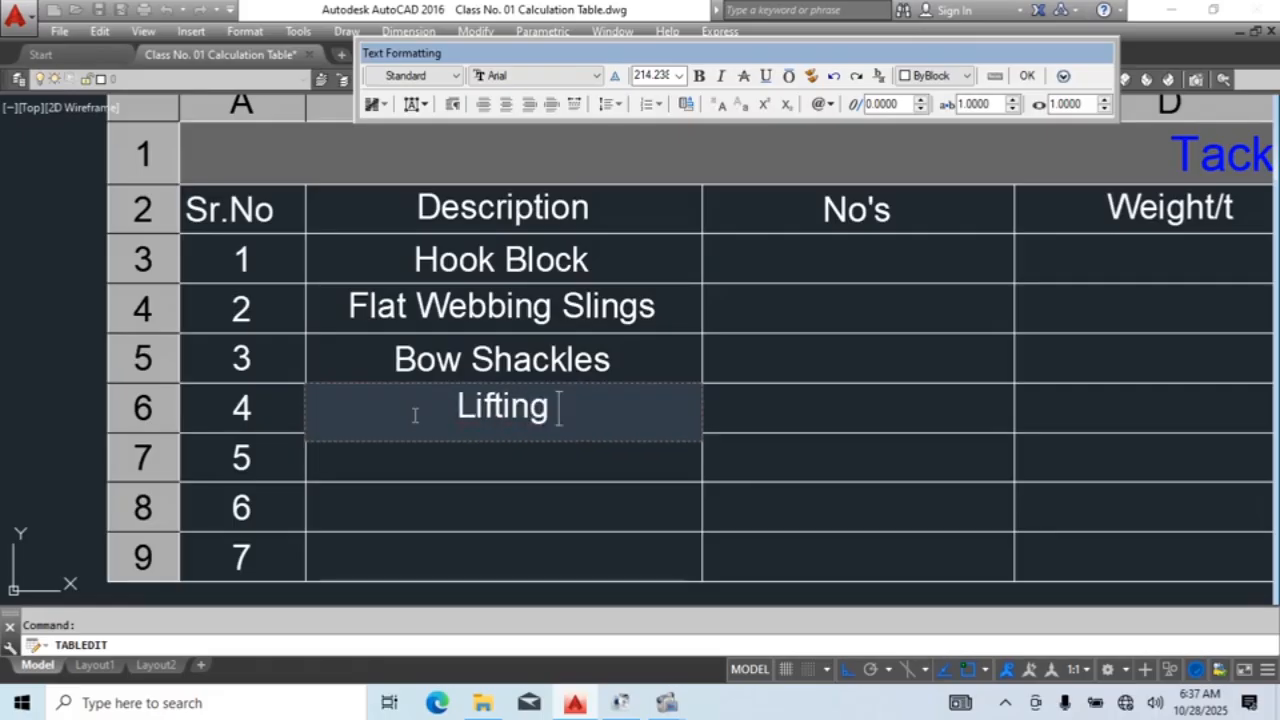
click(504, 497)
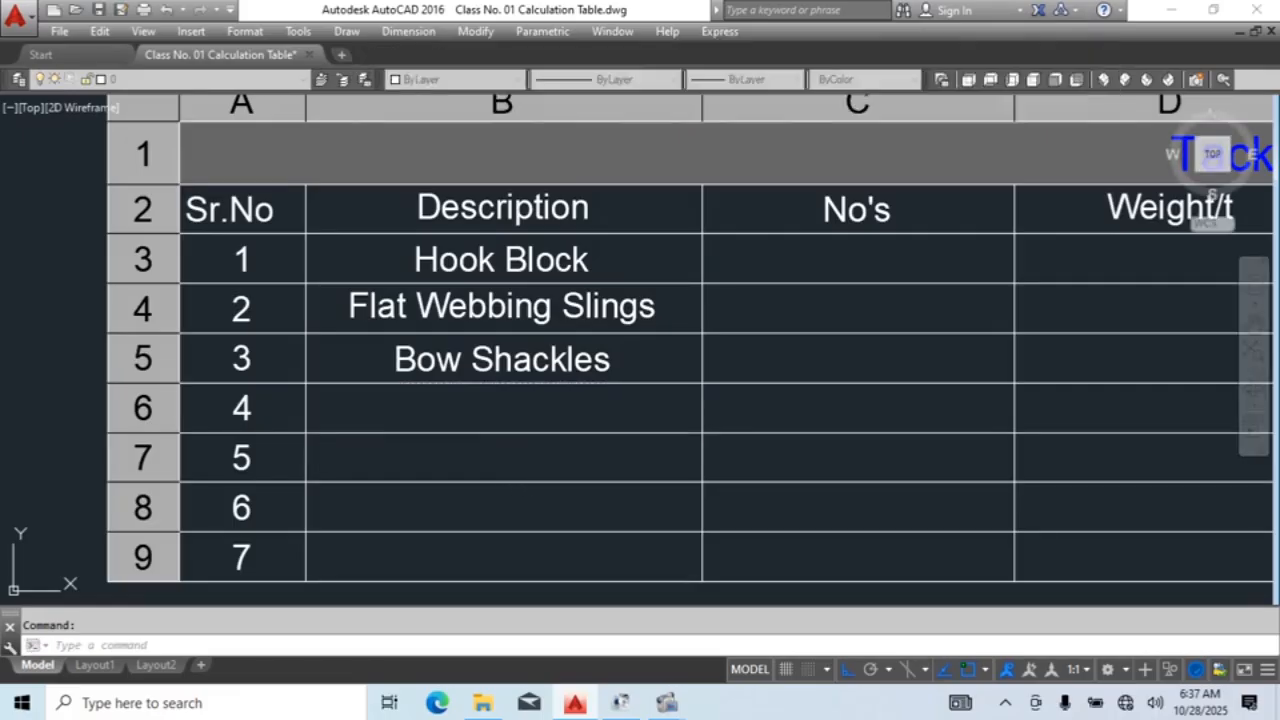
double_click(504, 460)
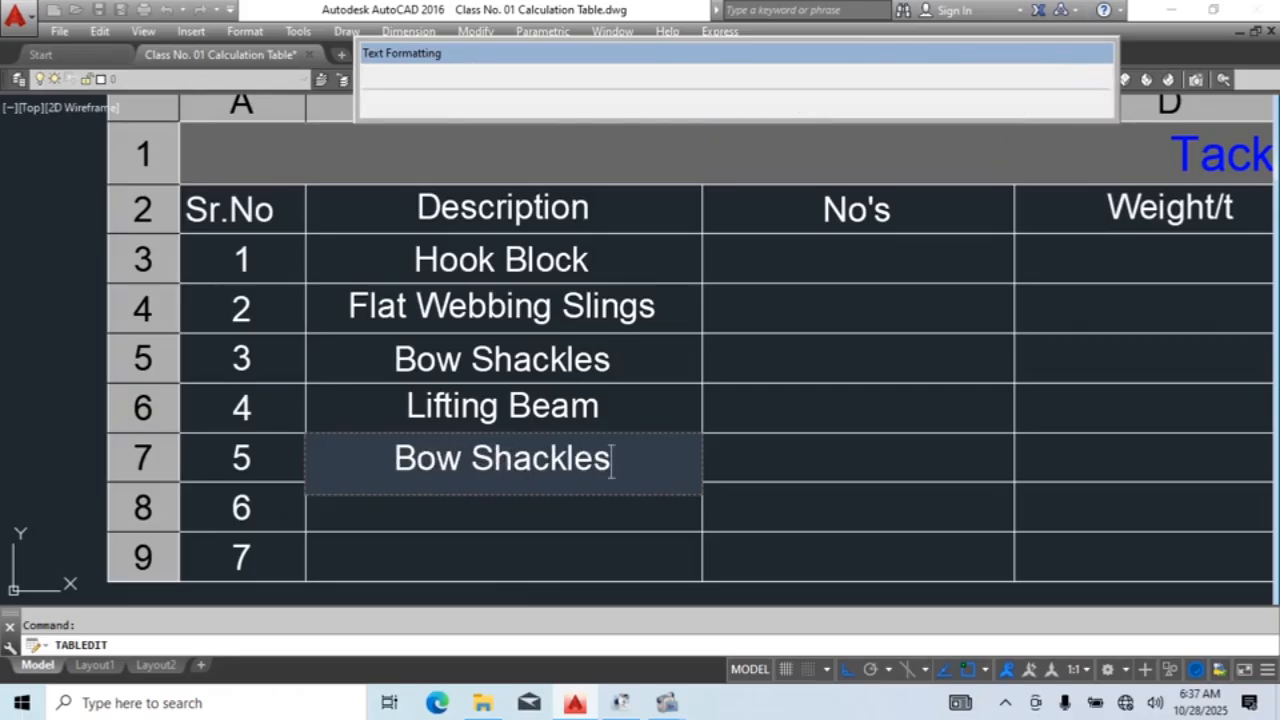
click(505, 510)
Step: Describe item 6 as Flat Webbing Slings and item 7 as Bow Shackles
double_click(505, 510)
text(Slings)
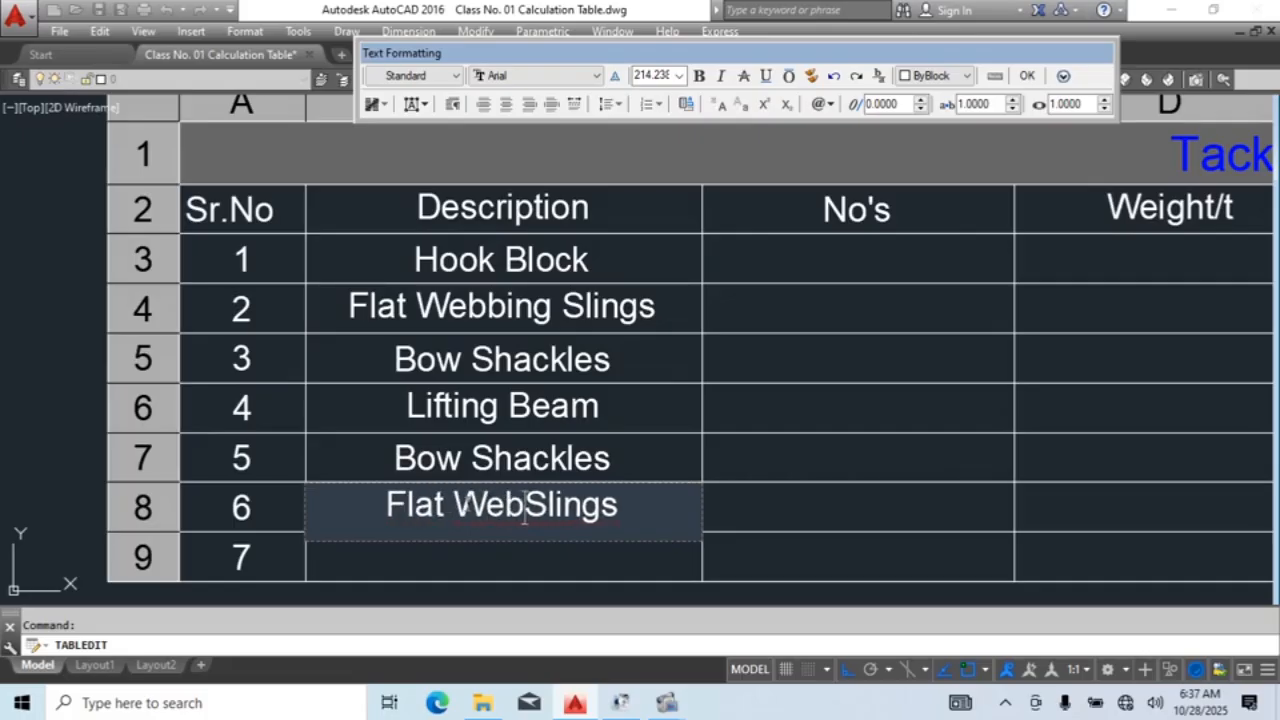
click(631, 473)
middle_drag(696, 496, 637, 317)
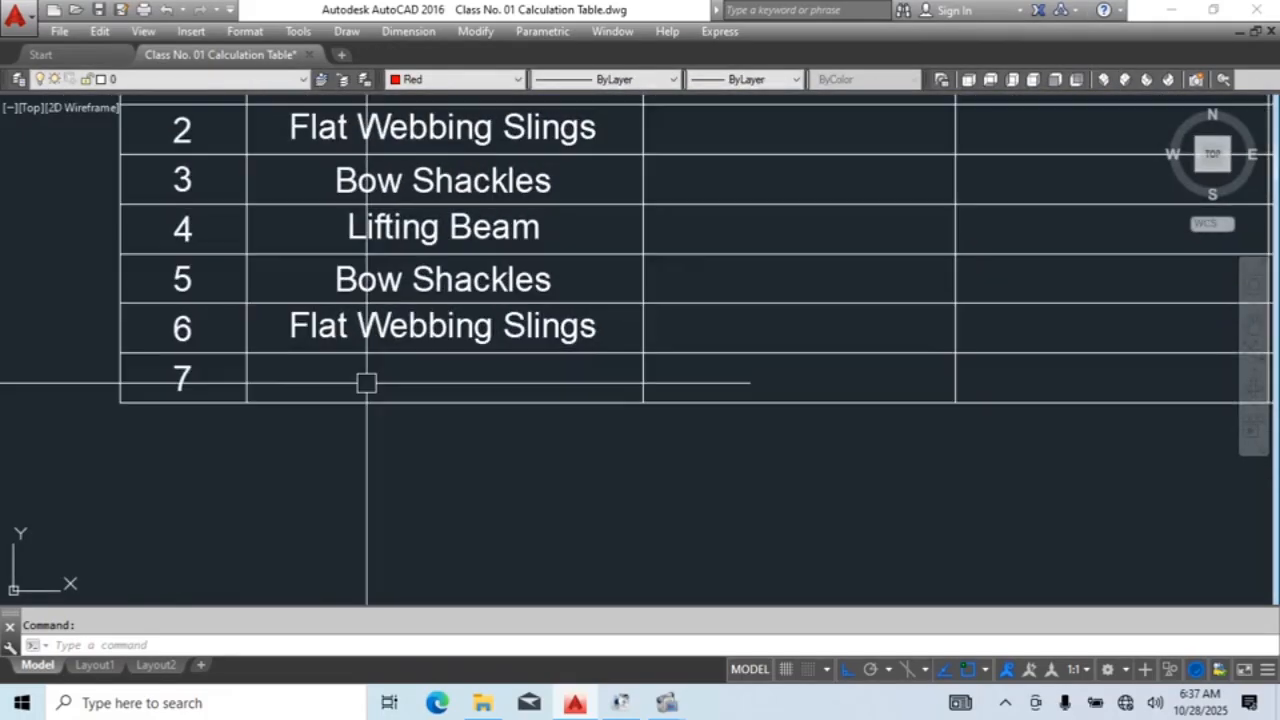
double_click(368, 384)
text(Bow Shackles)
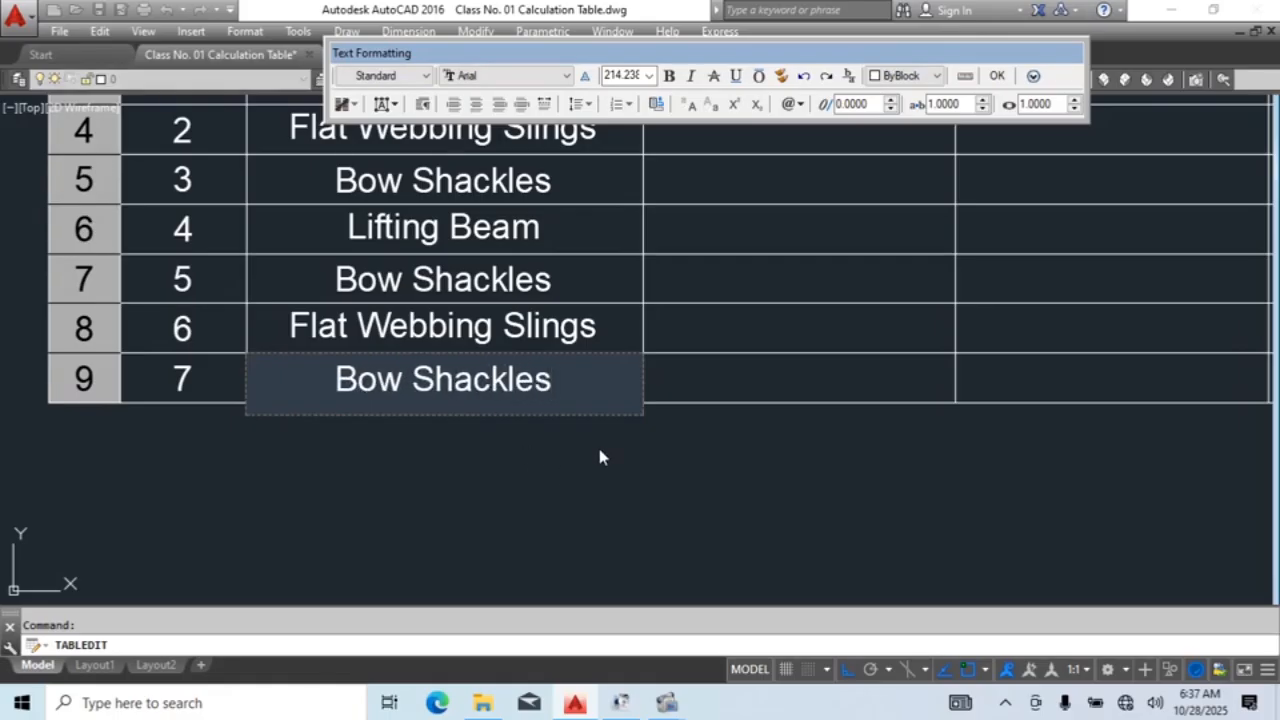
click(600, 457)
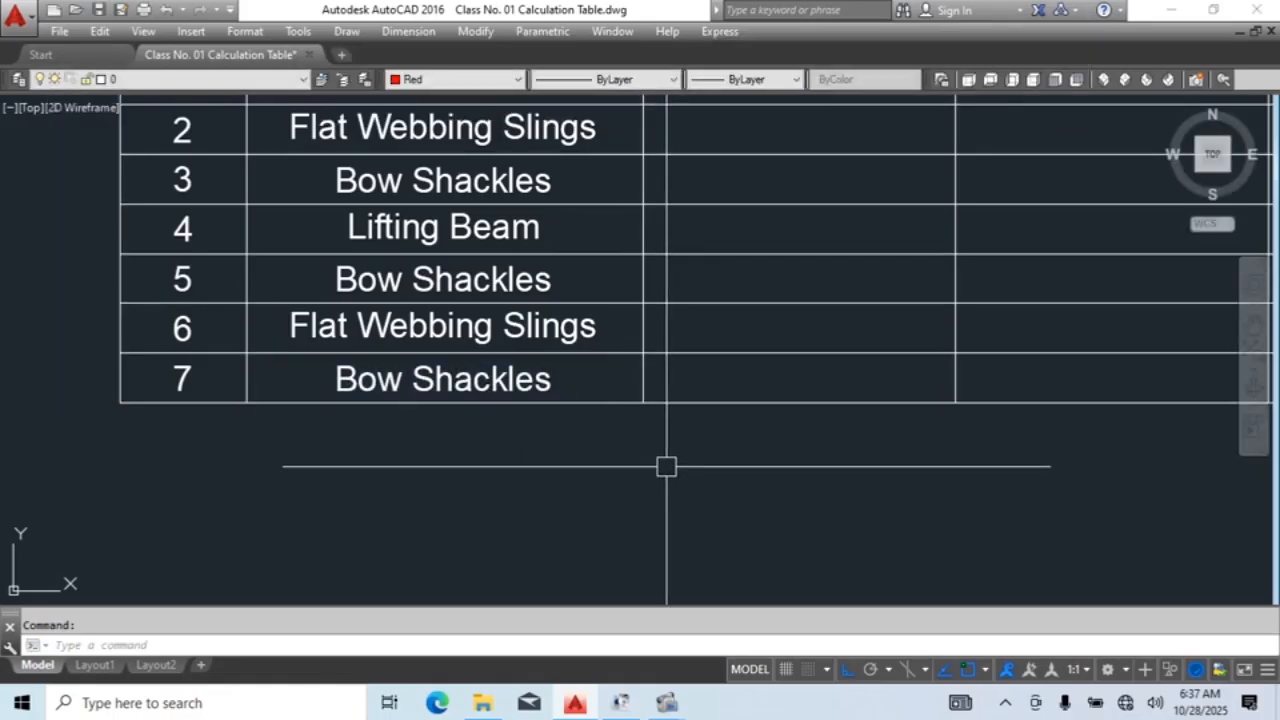
Step: Examine the numbered tackles on the 7.5t lift drawing, especially the lifting beam connections at callouts 3 to 5
scroll(666, 466, down, 2)
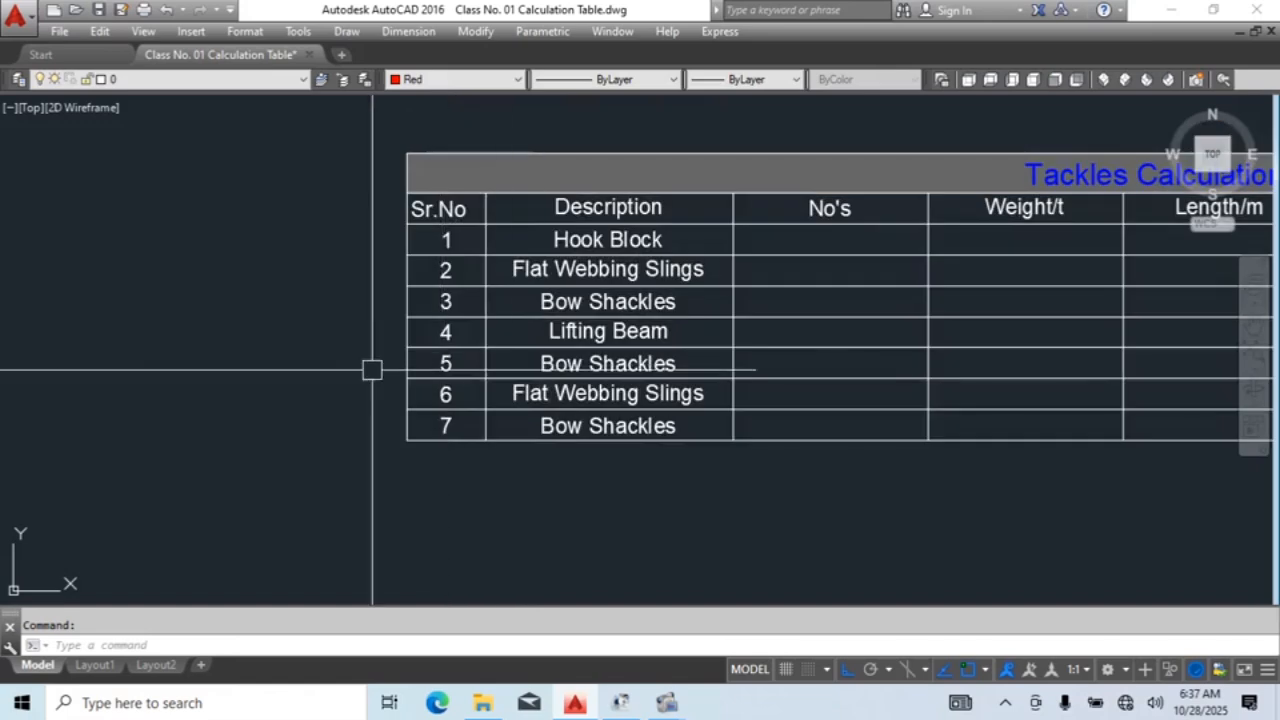
scroll(530, 315, down, 2)
middle_drag(583, 344, 264, 612)
middle_drag(861, 286, 835, 549)
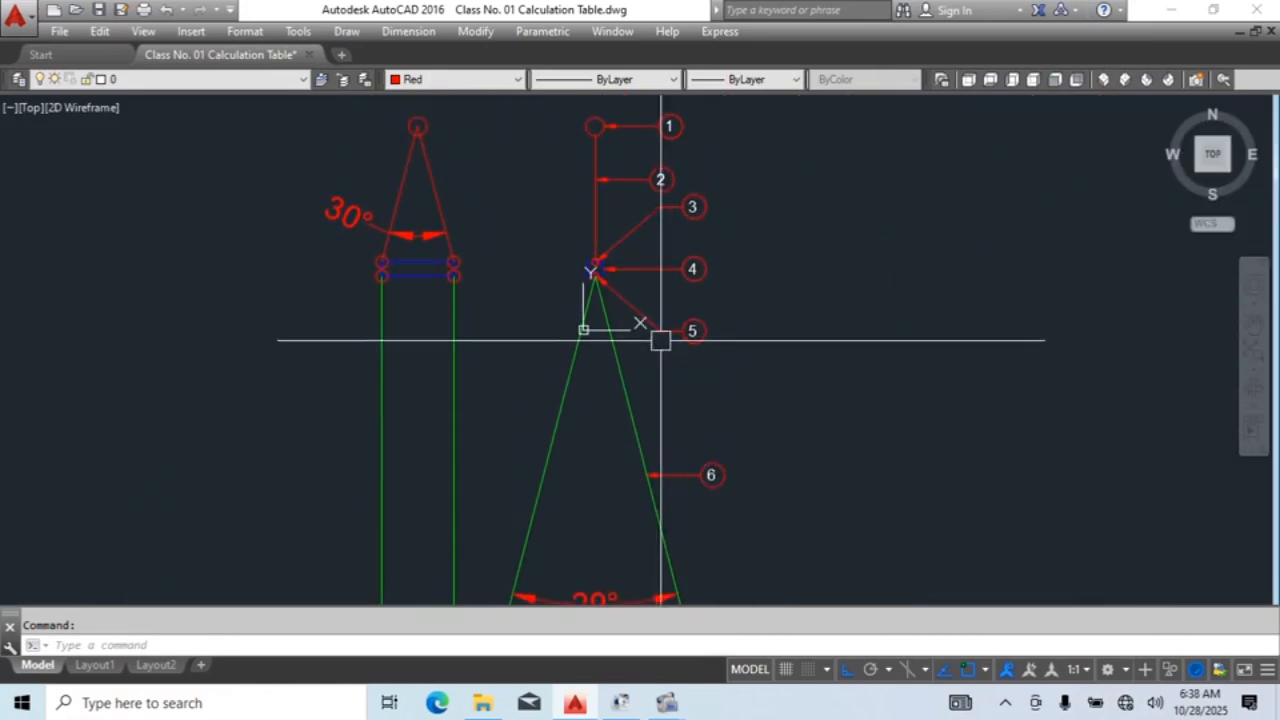
scroll(660, 340, up, 4)
scroll(477, 157, up, 4)
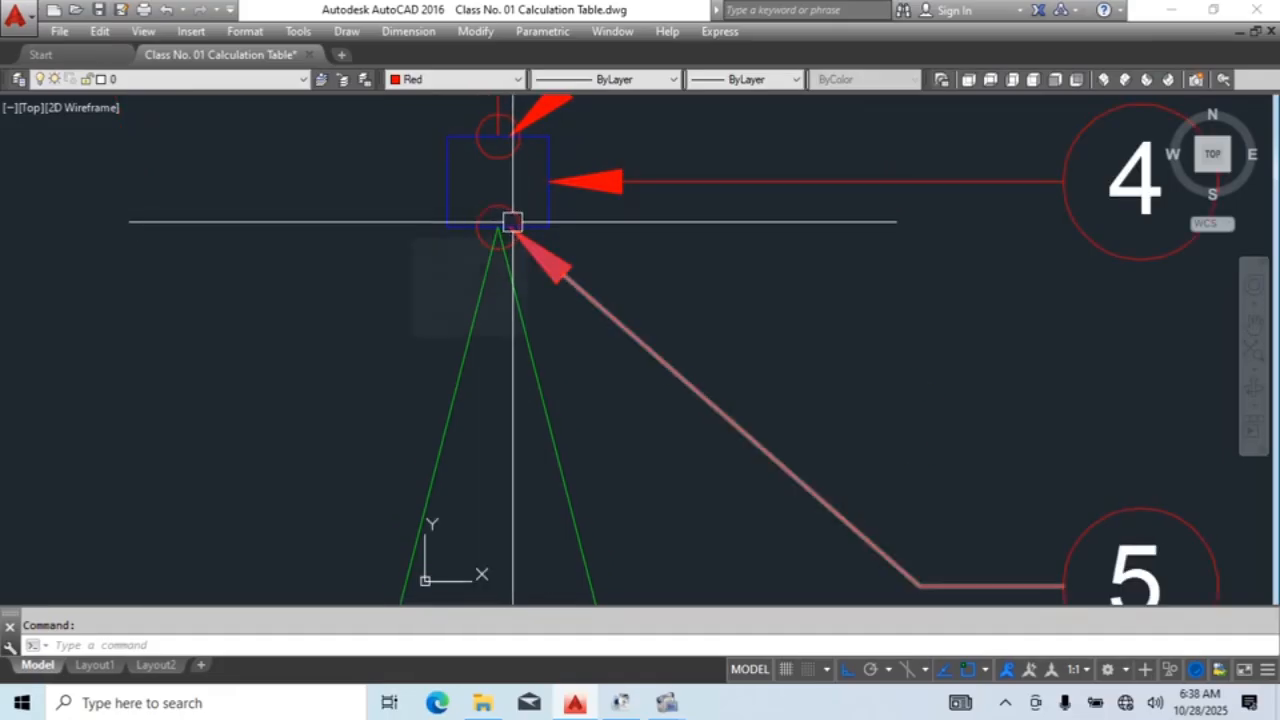
scroll(814, 409, down, 10)
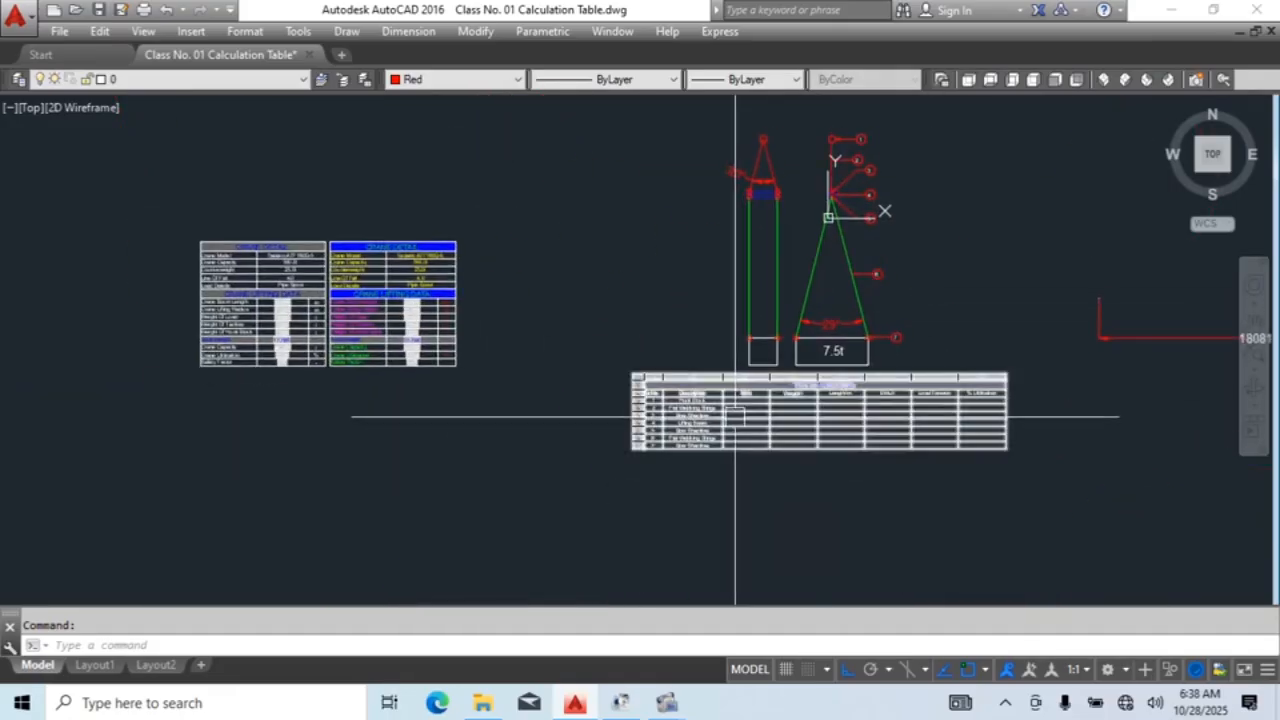
Step: Fill the No's column with 1 for the hook block and 2 each for items 2 and 3
scroll(735, 417, up, 8)
click(597, 289)
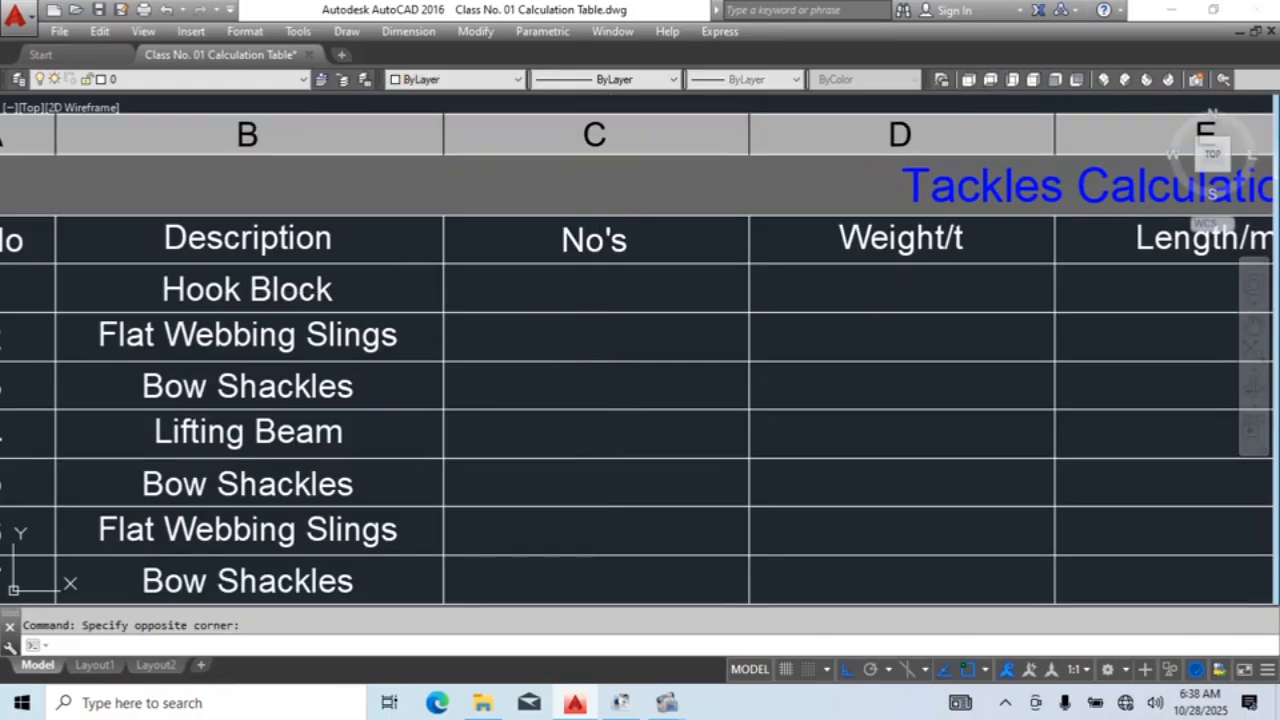
text(1)
key(Escape)
scroll(632, 330, down, 2)
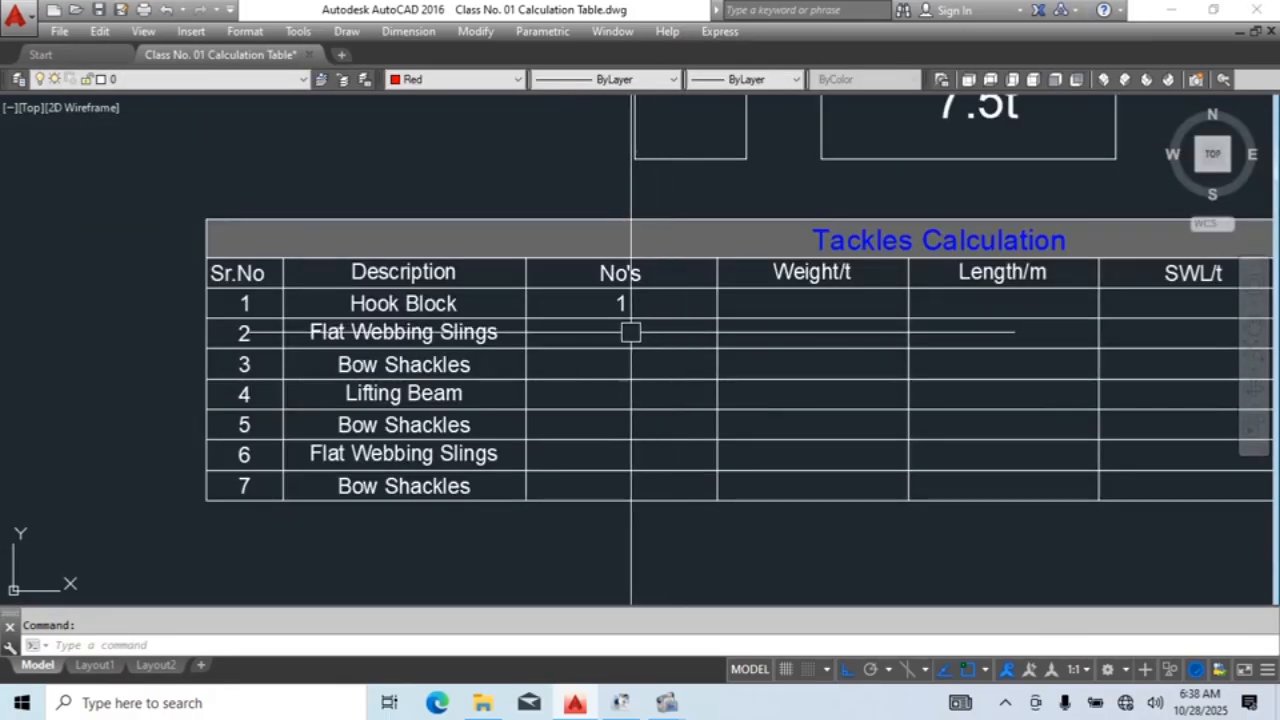
click(630, 330)
text(2)
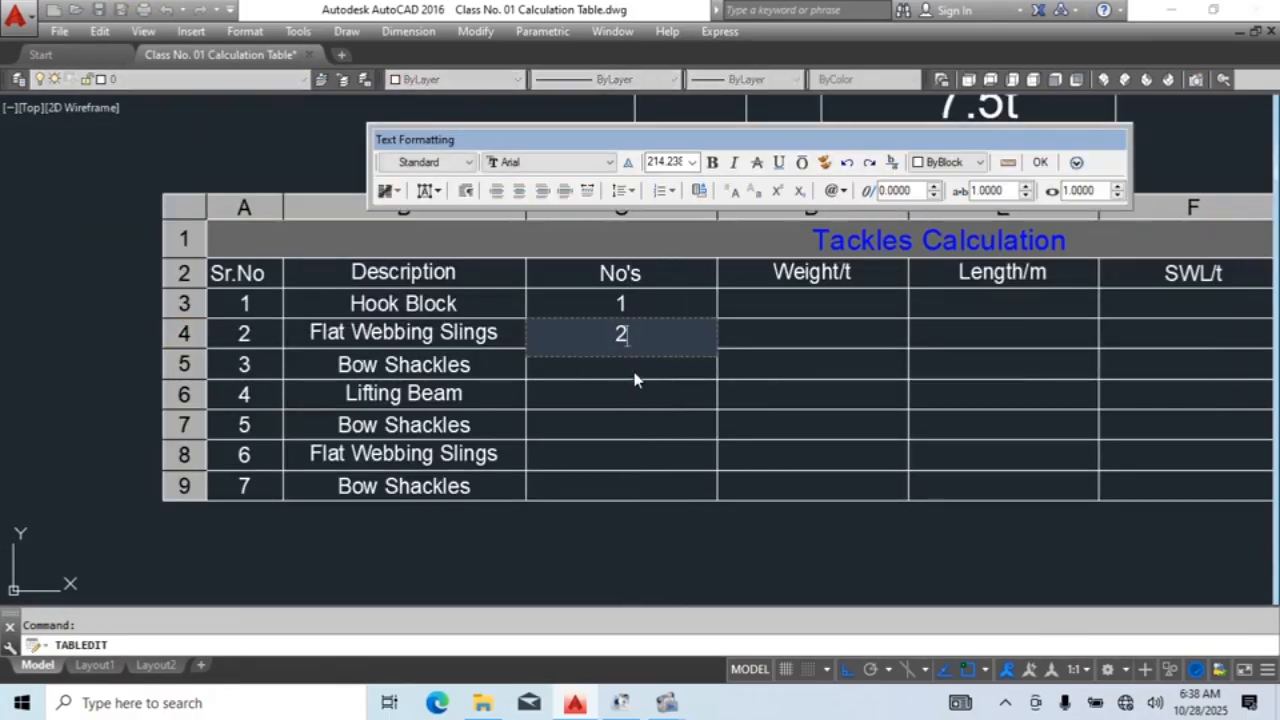
key(Escape)
click(624, 367)
text(2)
key(Escape)
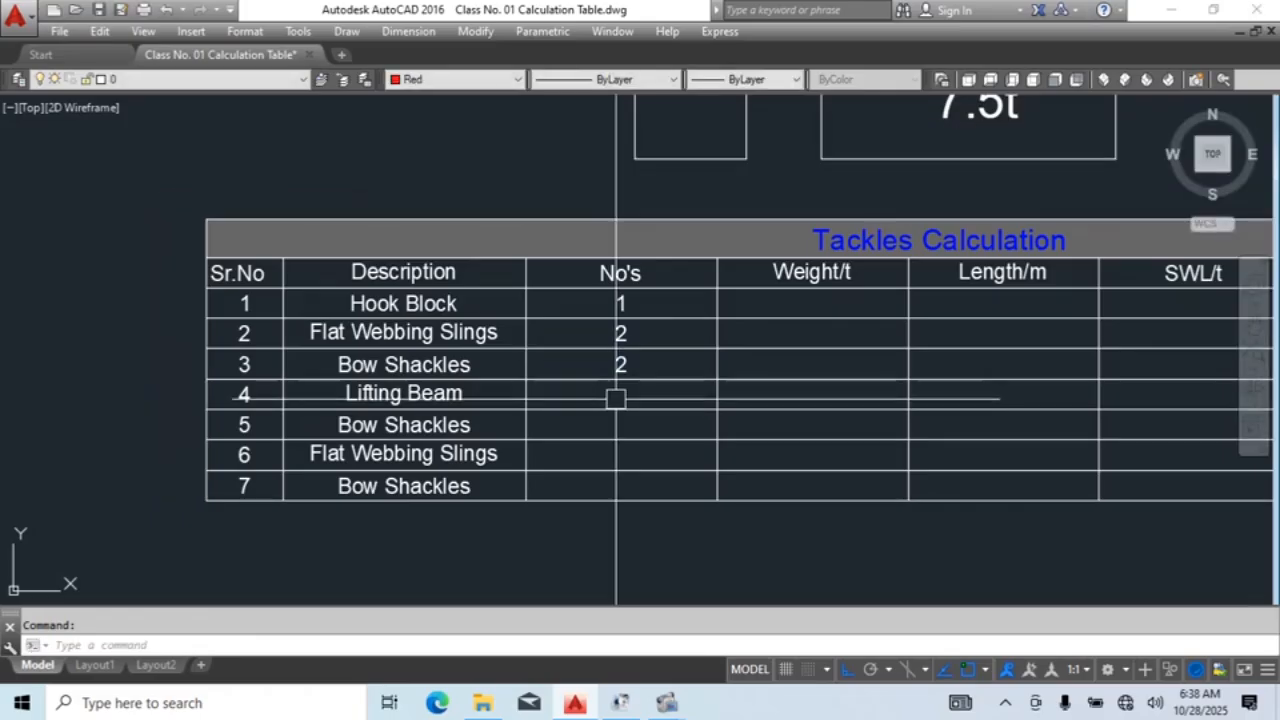
Step: Set the No's quantity to 1 for the lifting beam and 2 for the item 5 bow shackles
click(630, 372)
double_click(621, 393)
text(1)
key(Escape)
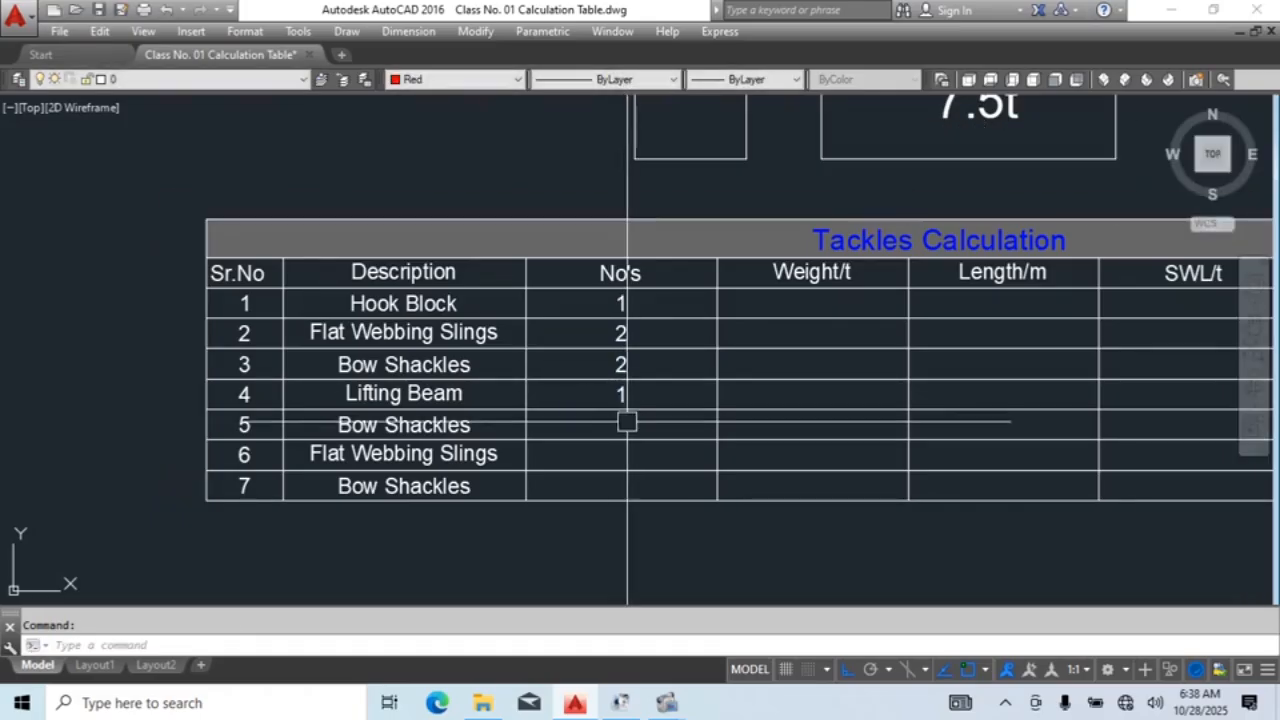
double_click(622, 424)
text(2)
key(Escape)
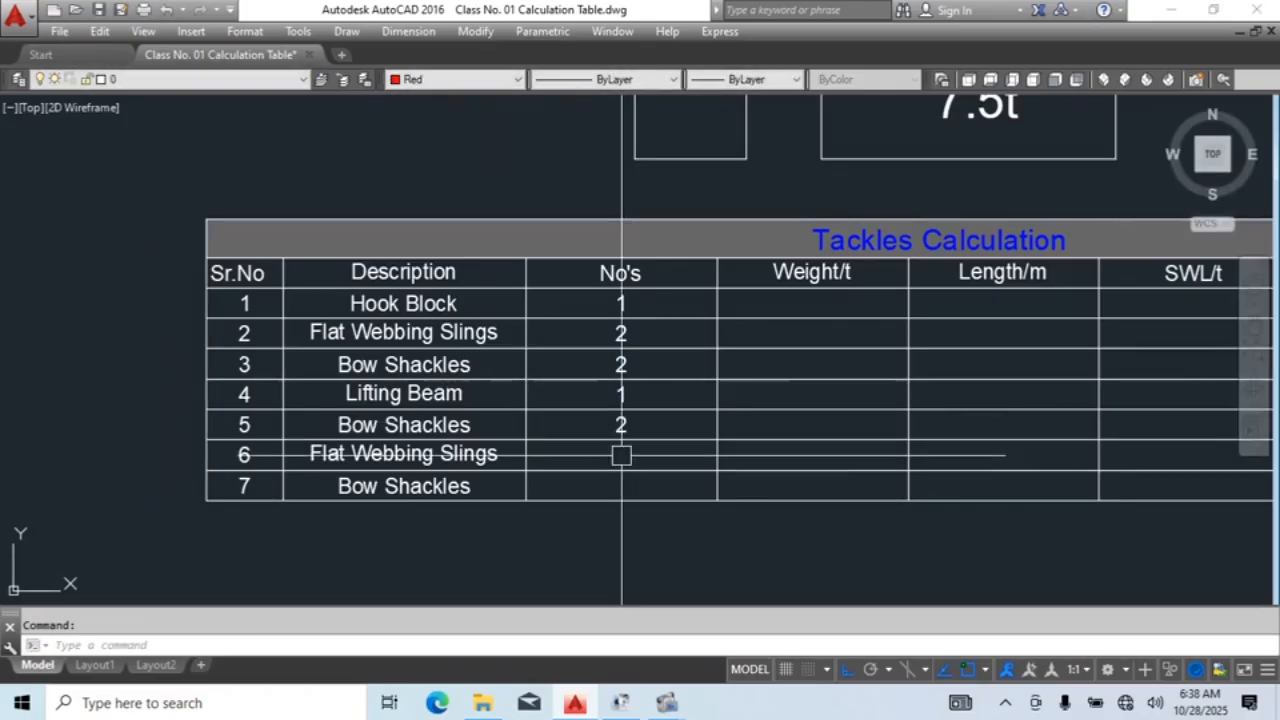
Step: Set the No's quantity to 4 for both the item 6 flat webbing slings and the item 7 bow shackles
click(620, 452)
double_click(620, 454)
text(4)
key(Escape)
click(634, 488)
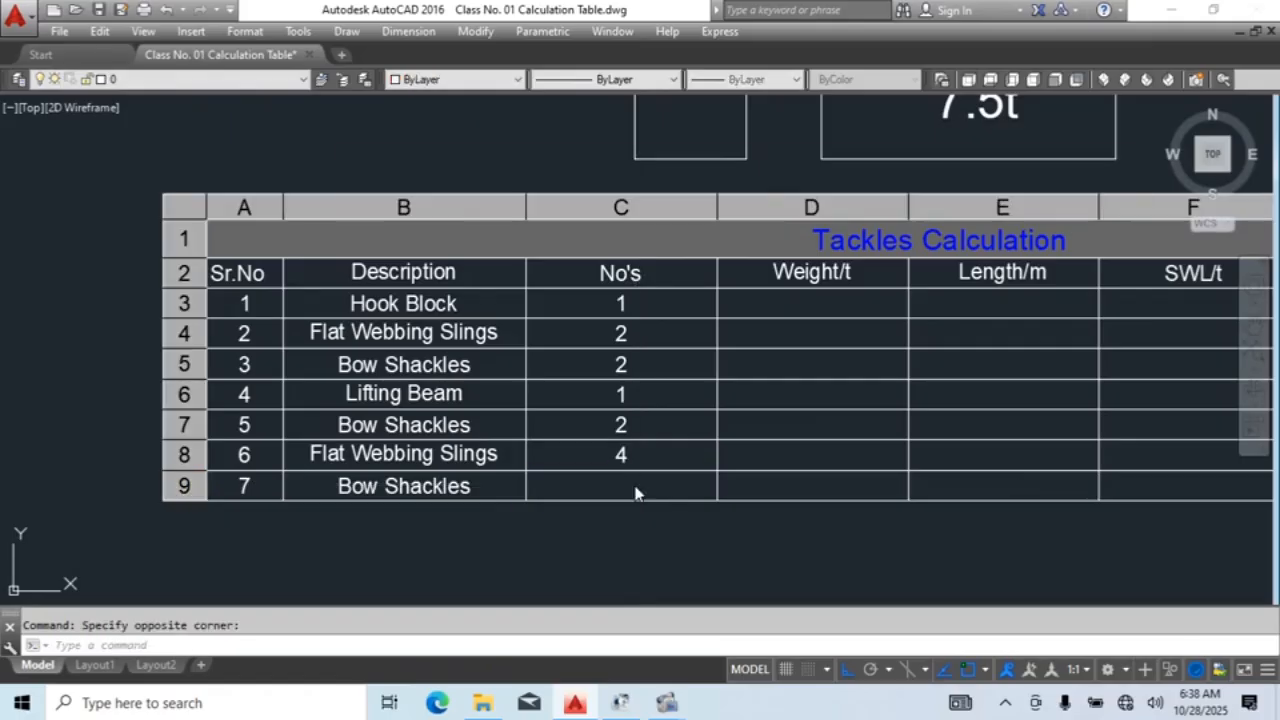
double_click(621, 486)
text(4)
key(Escape)
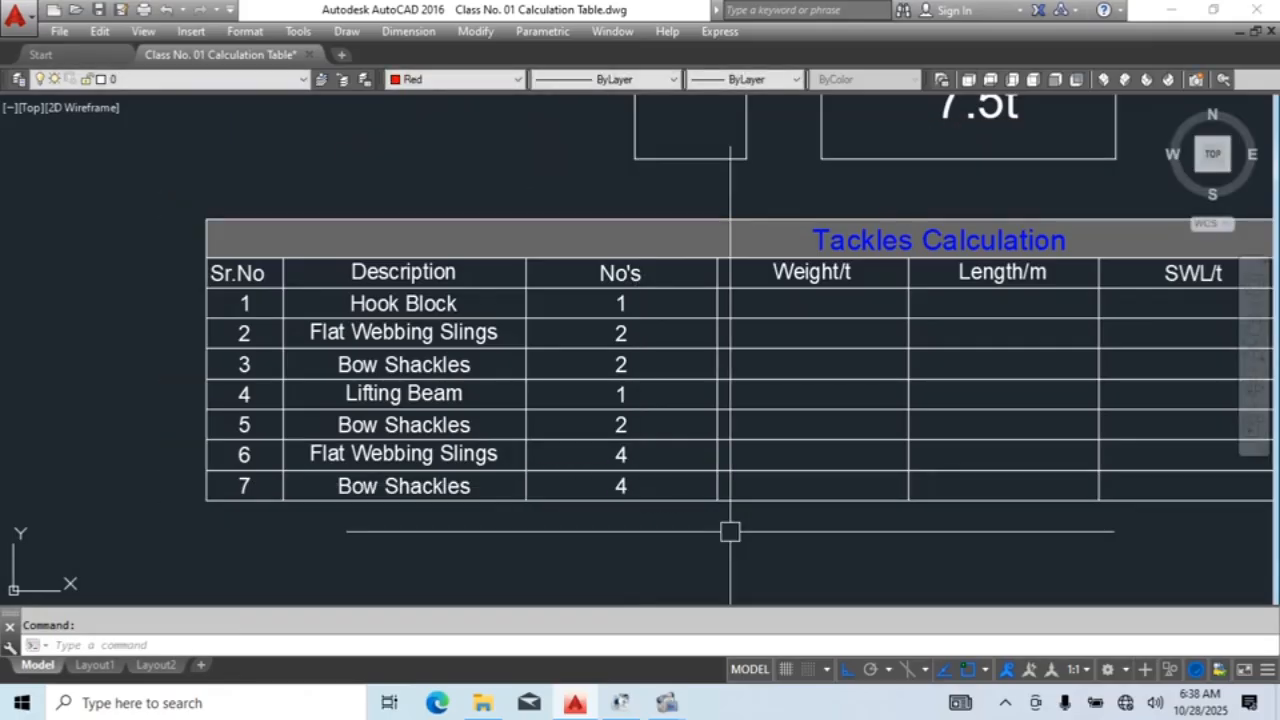
Step: Enter 1.2 as the hook block's value in the Weight/t column
middle_drag(816, 549, 723, 531)
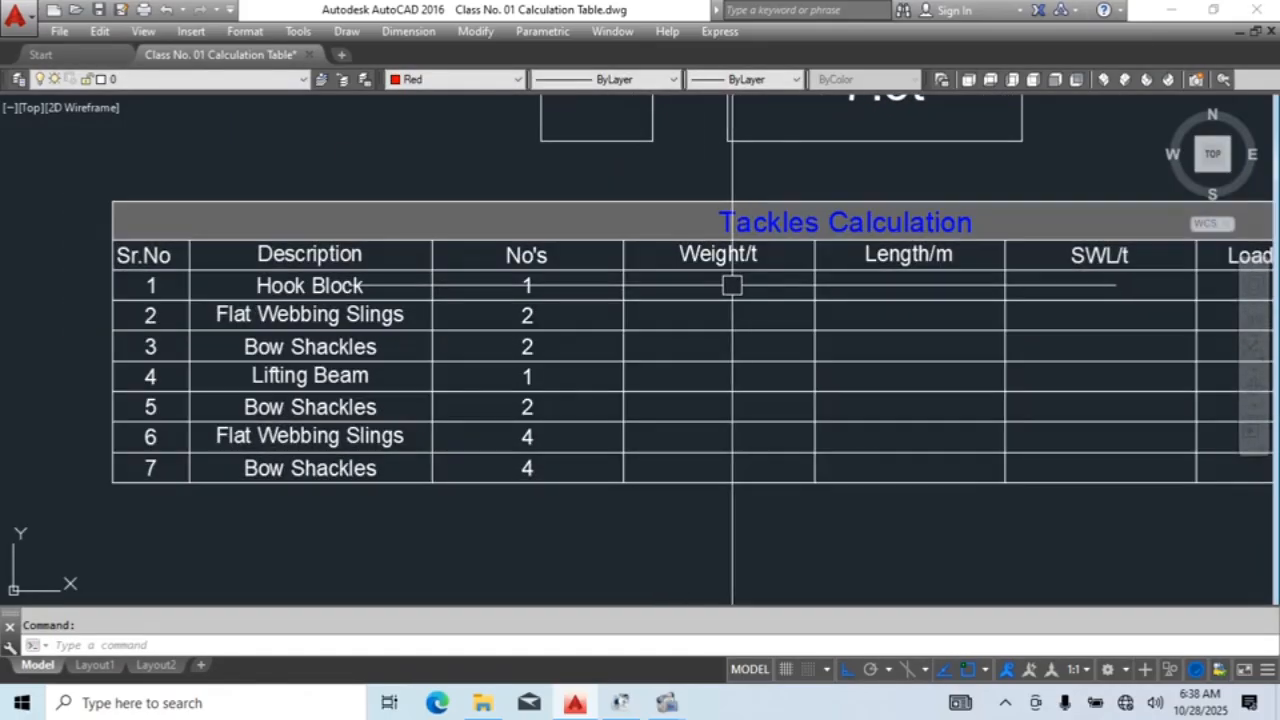
double_click(732, 285)
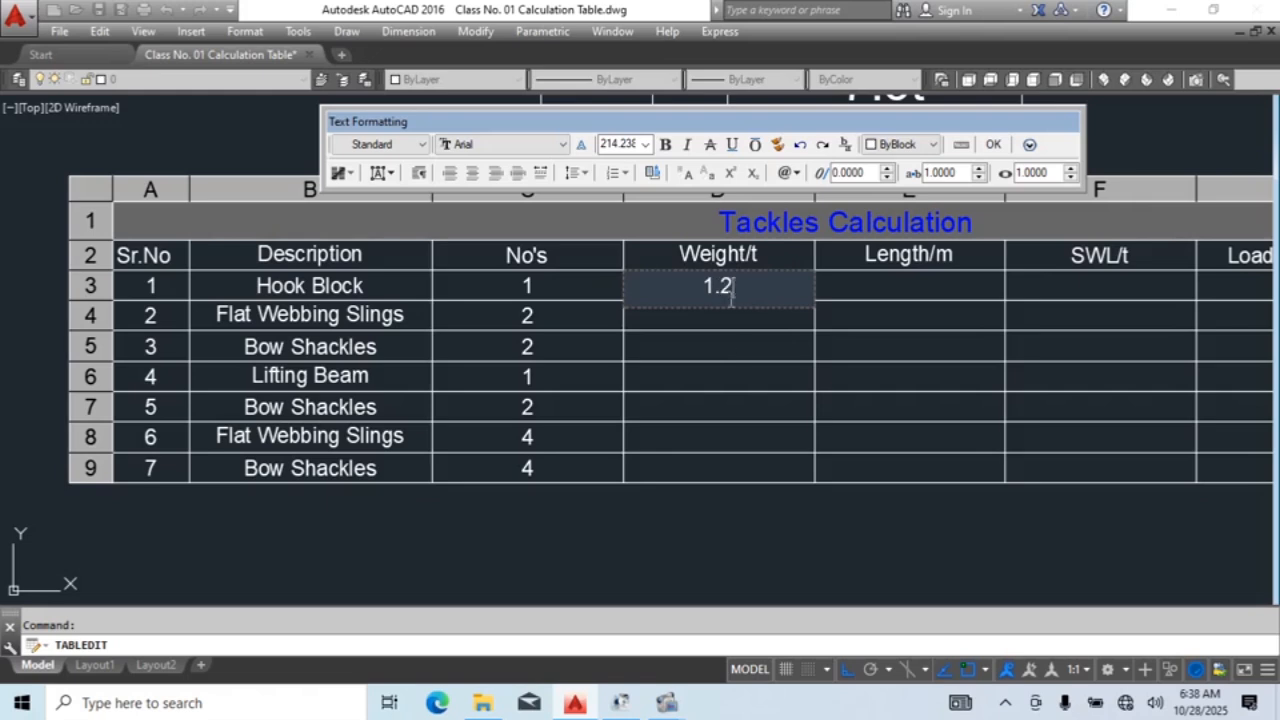
text(1.2)
key(Escape)
Step: Format the Weight/t cells for all seven tackles as decimal numbers with 0.000 precision
click(743, 298)
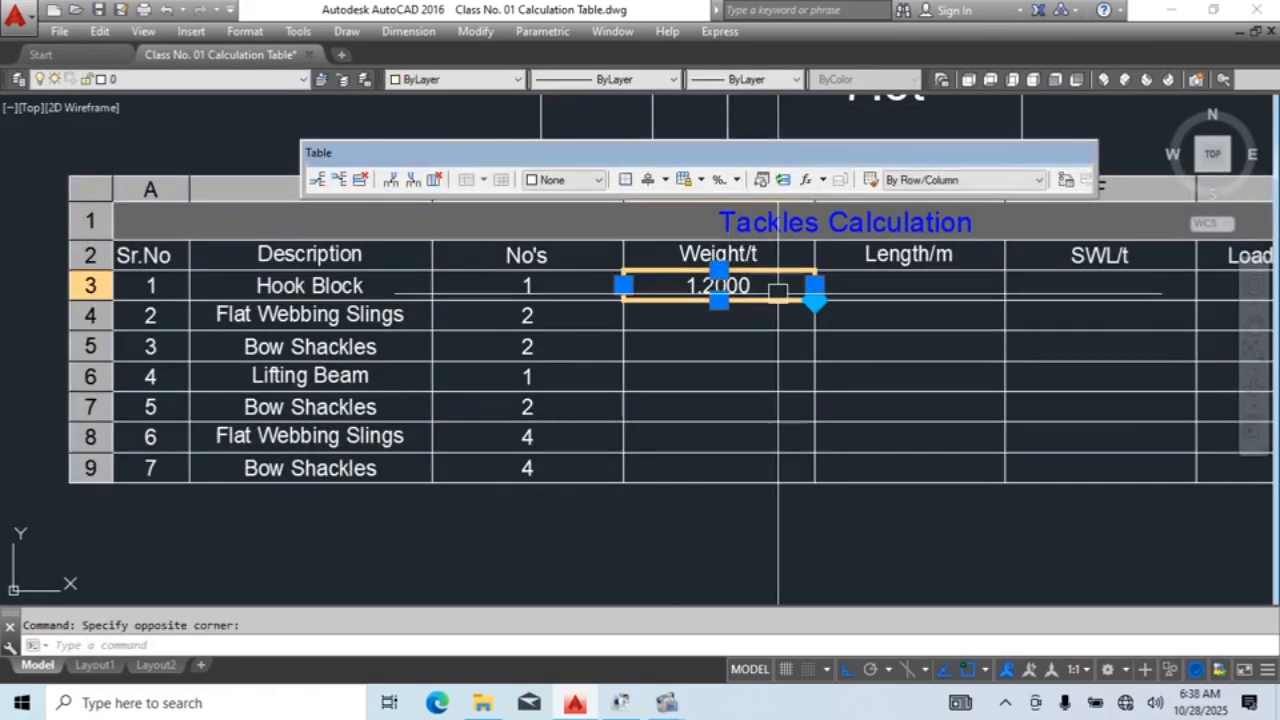
drag(778, 290, 737, 460)
right_click(740, 460)
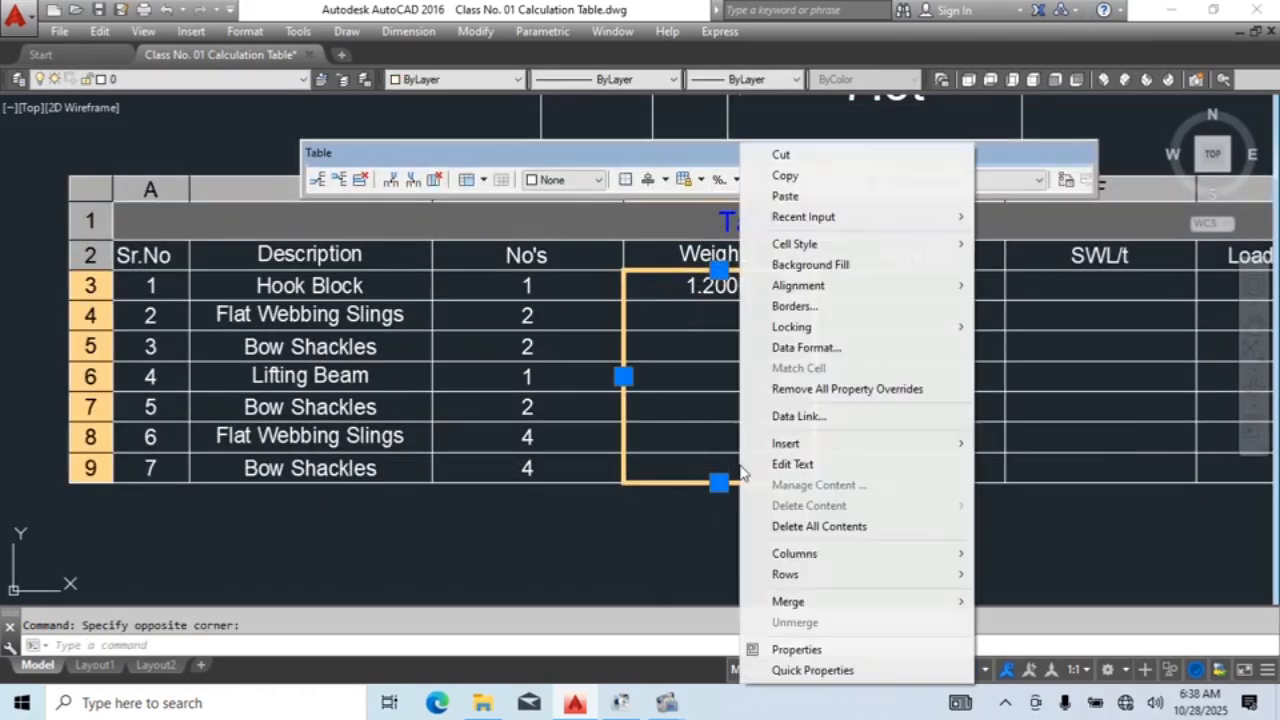
click(822, 347)
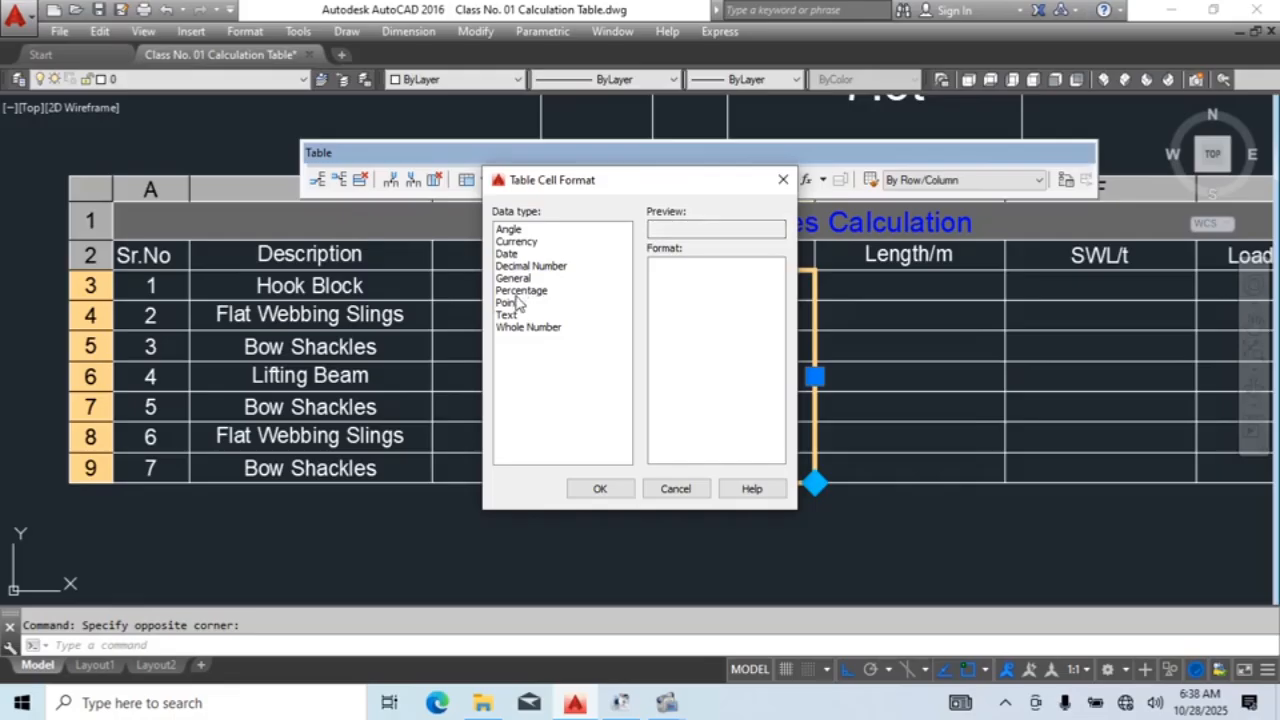
click(518, 267)
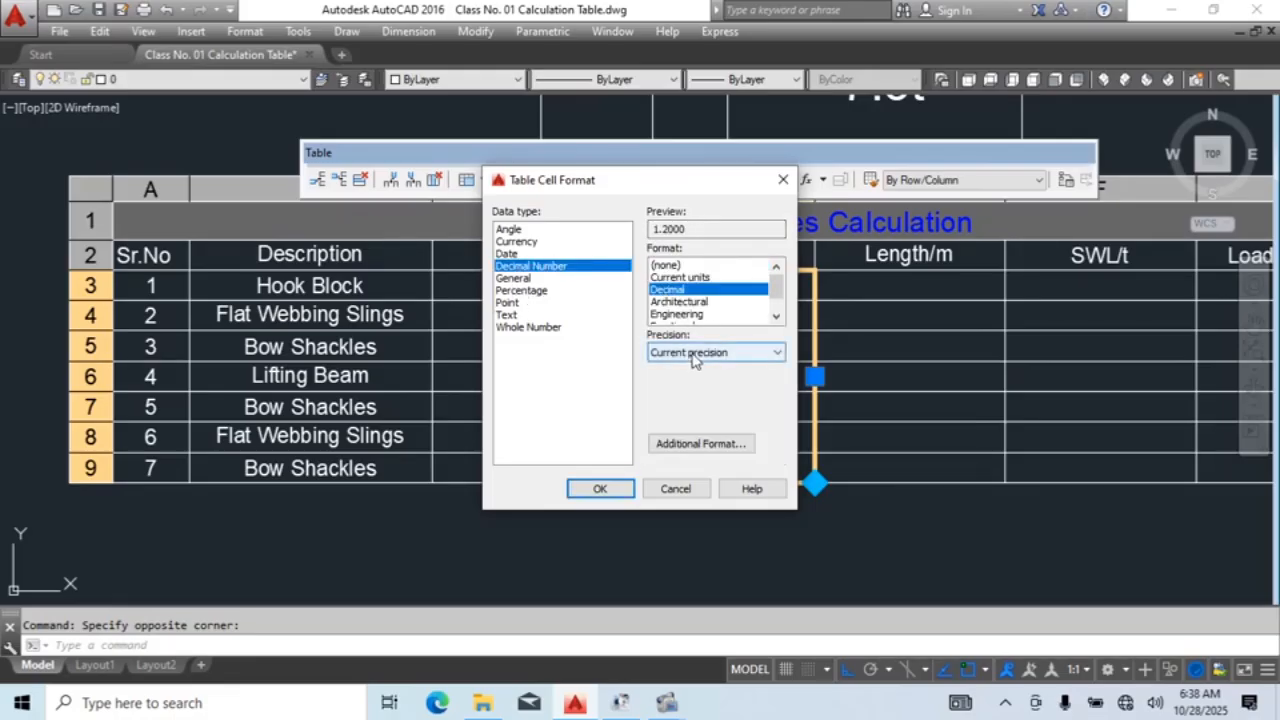
click(694, 355)
click(667, 418)
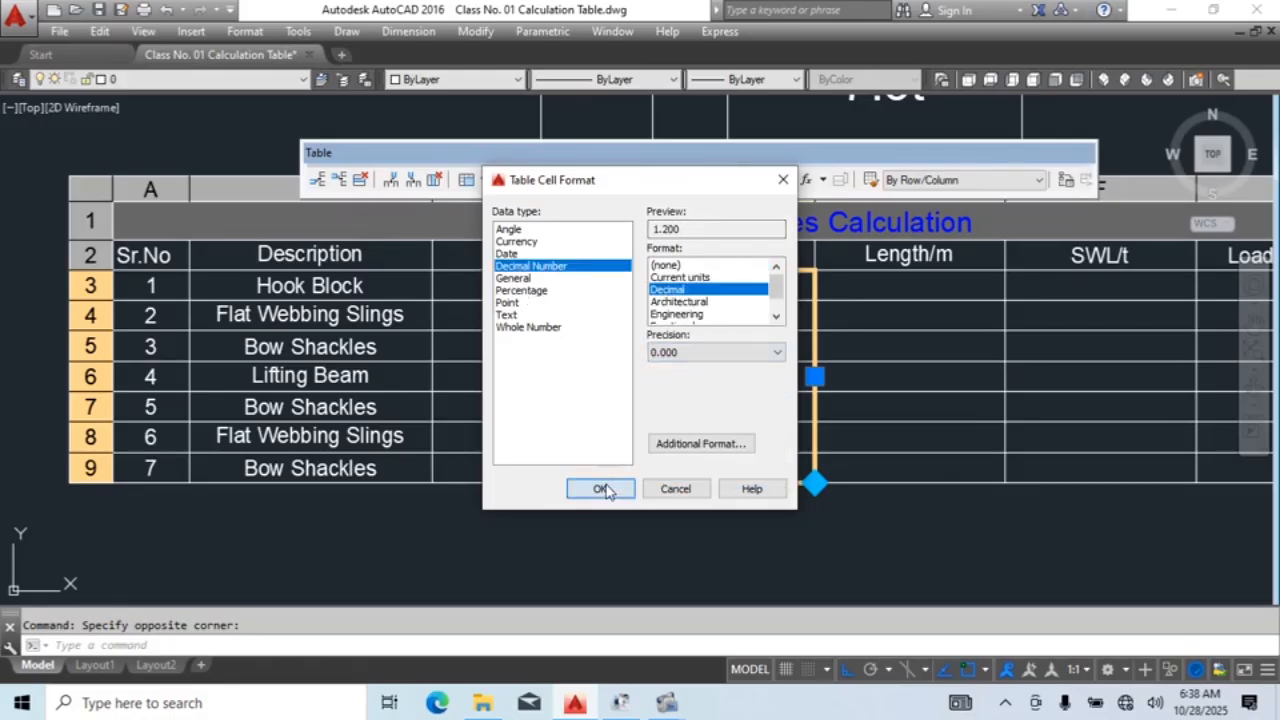
click(600, 488)
scroll(800, 348, up, 3)
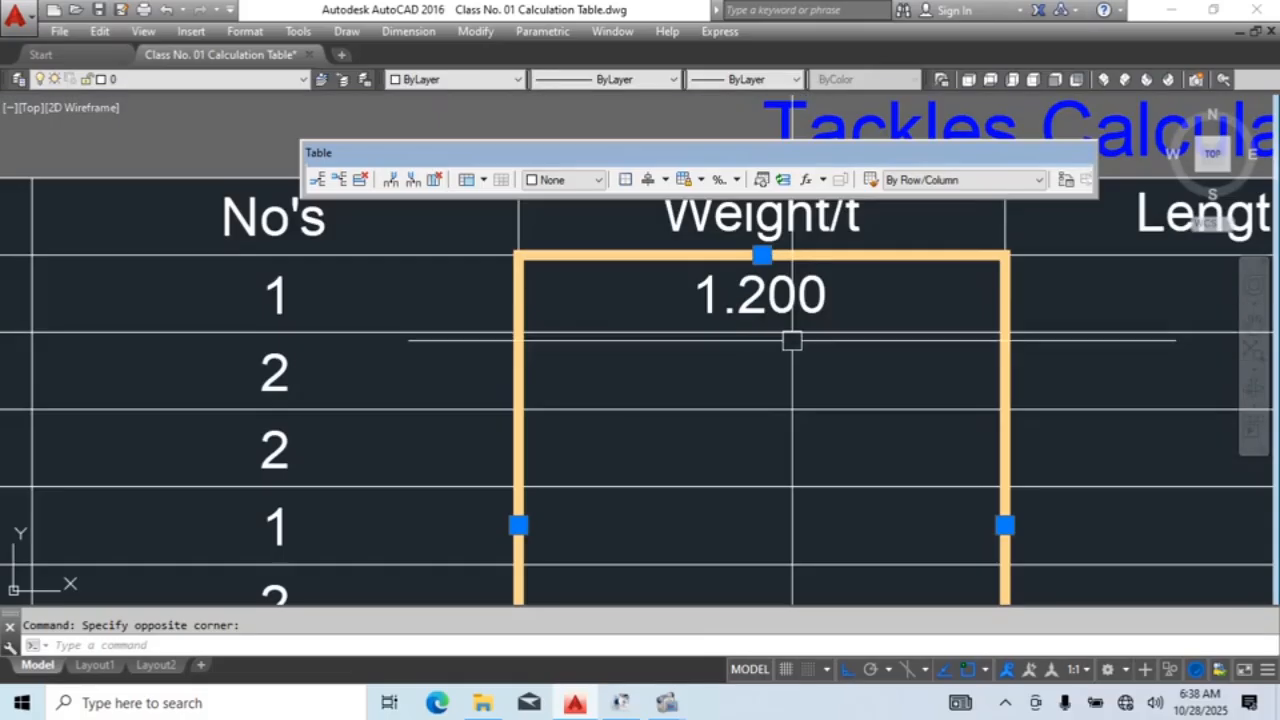
scroll(810, 320, down, 4)
key(Escape)
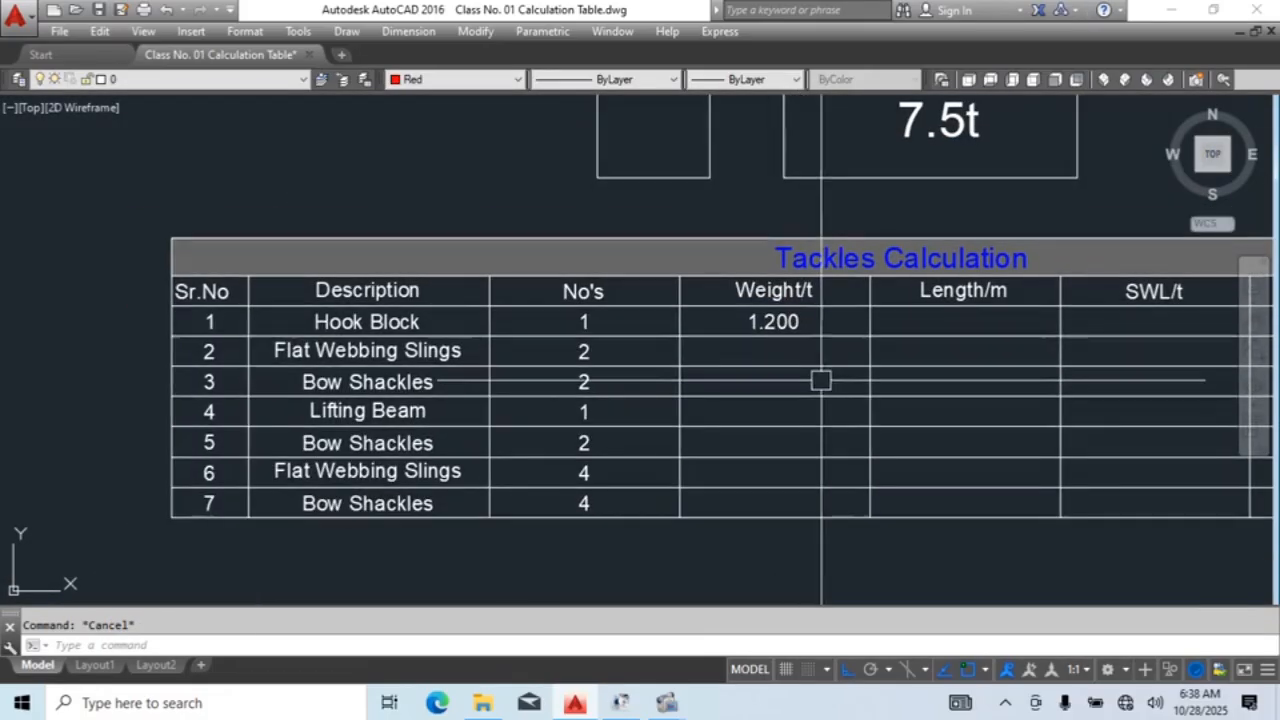
Step: Open the Weight of Flat Webbing Slings PDF from the Student Folder's Weight Reference folder in File Explorer and view its sling weights
scroll(710, 340, down, 6)
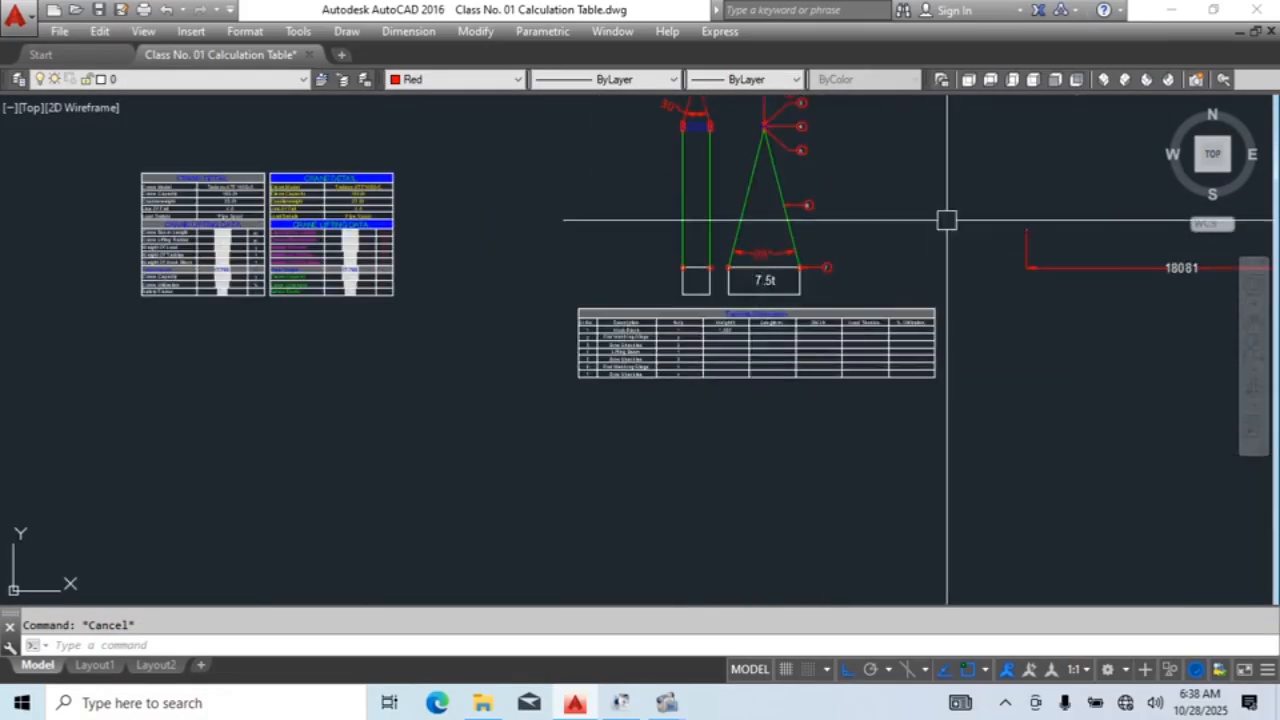
scroll(700, 177, up, 5)
scroll(763, 186, down, 8)
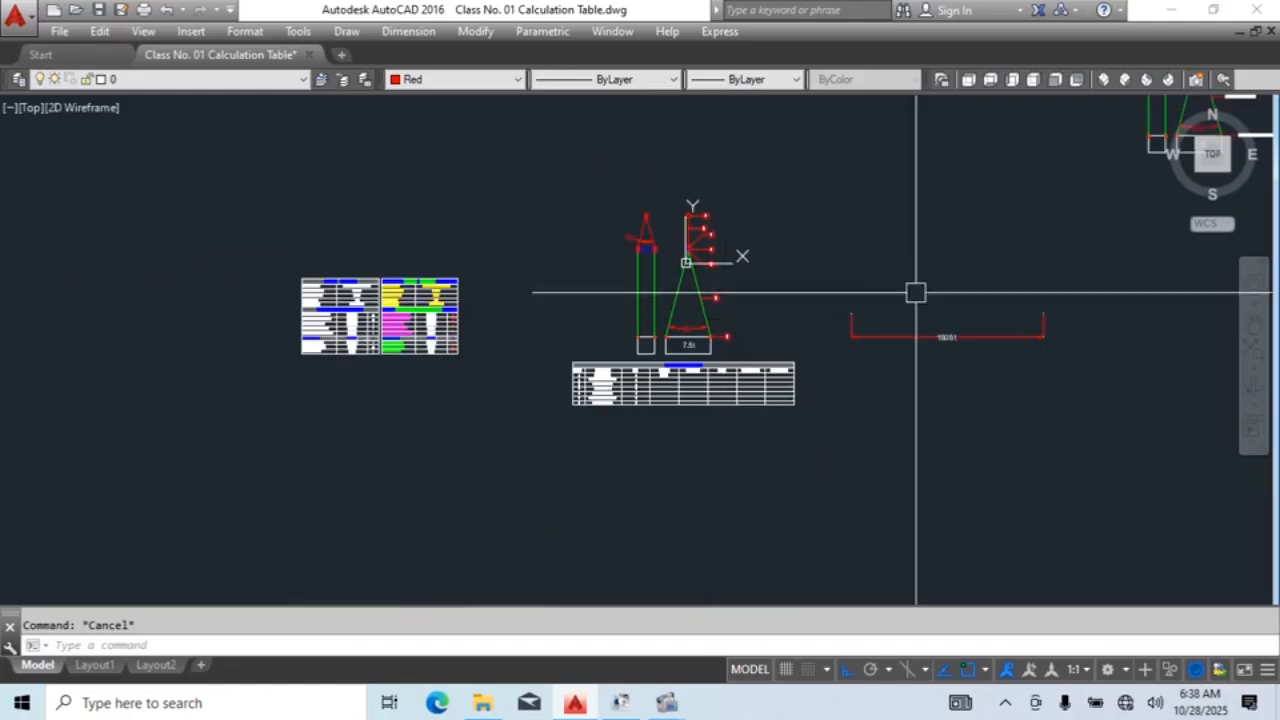
middle_drag(1165, 185, 745, 316)
scroll(808, 165, up, 8)
middle_drag(905, 156, 720, 293)
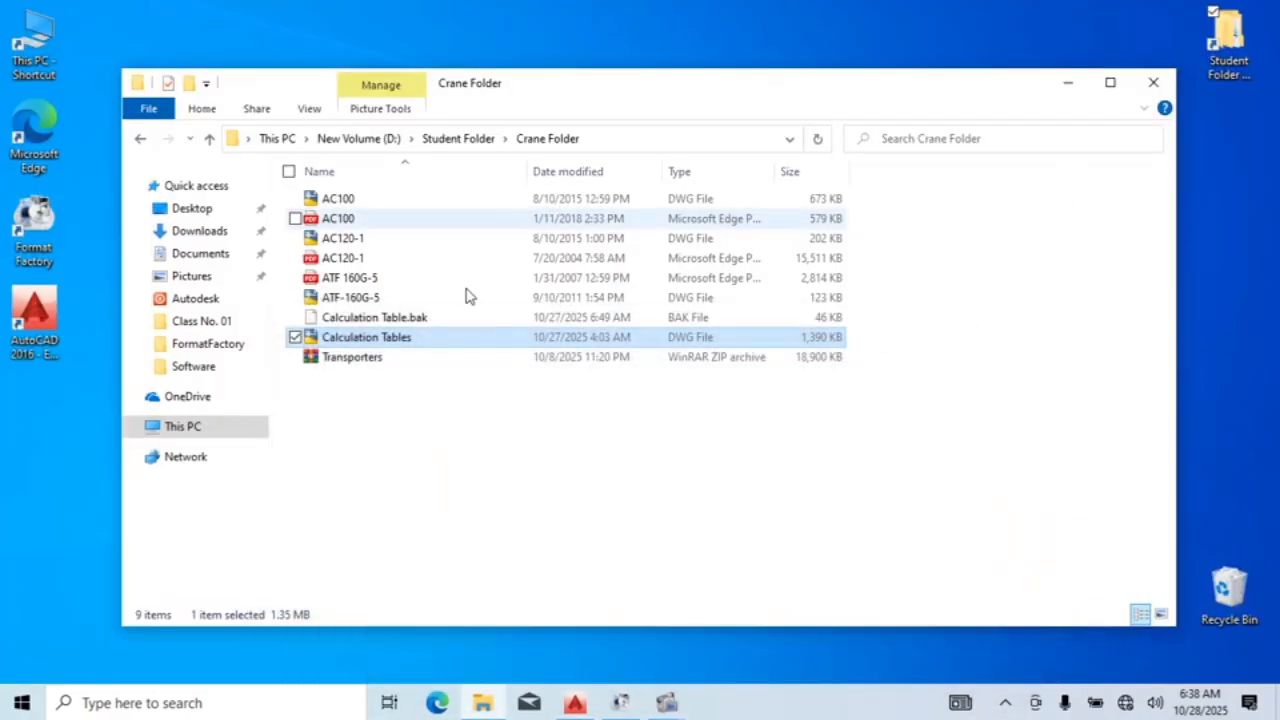
click(140, 139)
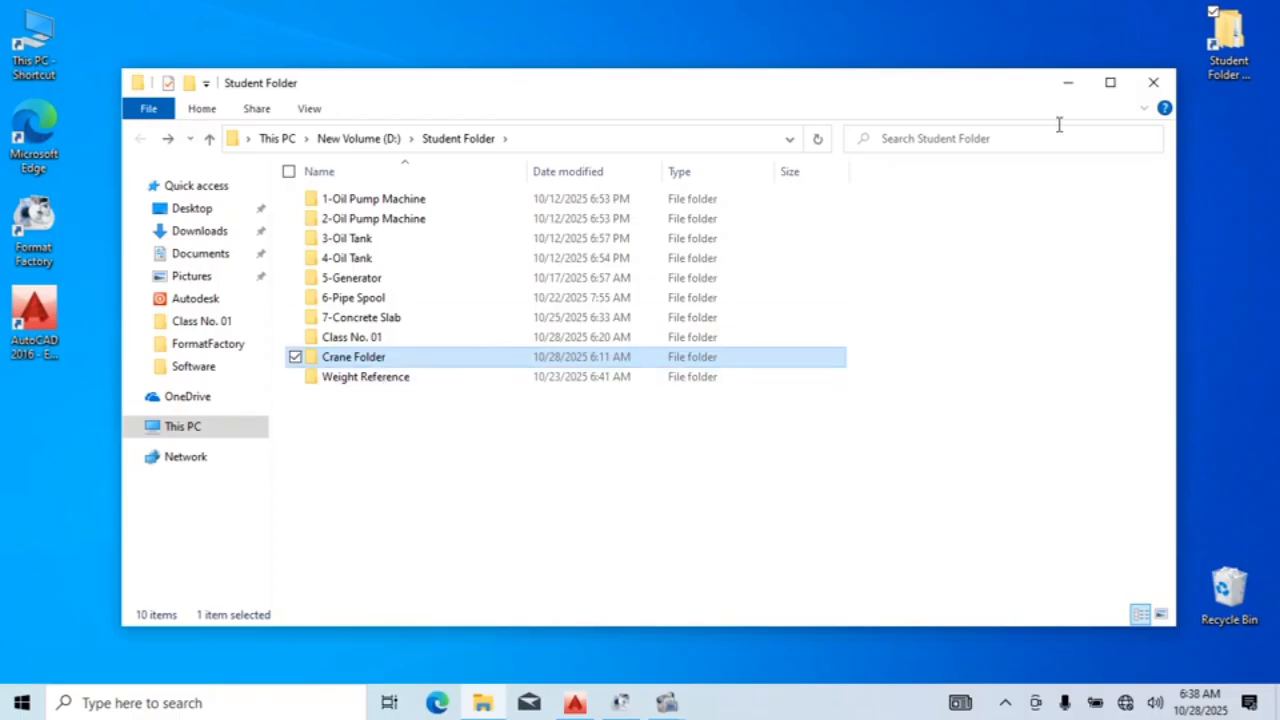
click(1110, 82)
double_click(228, 313)
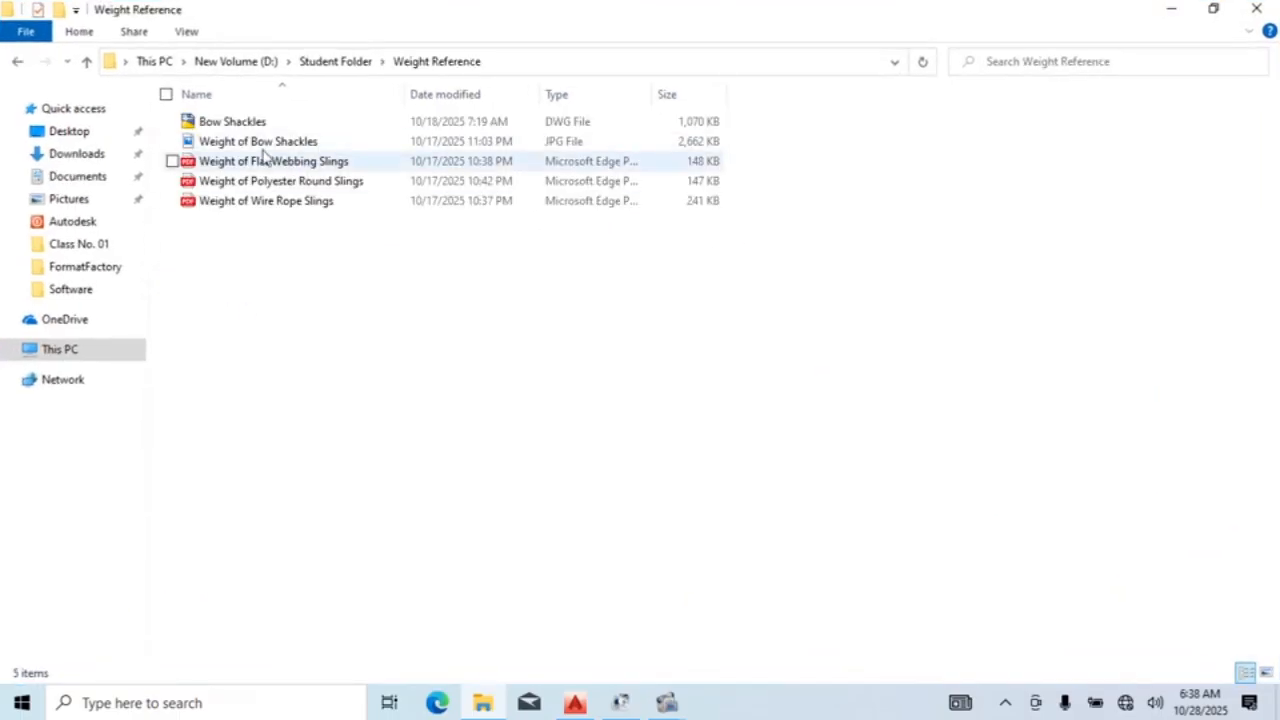
double_click(270, 164)
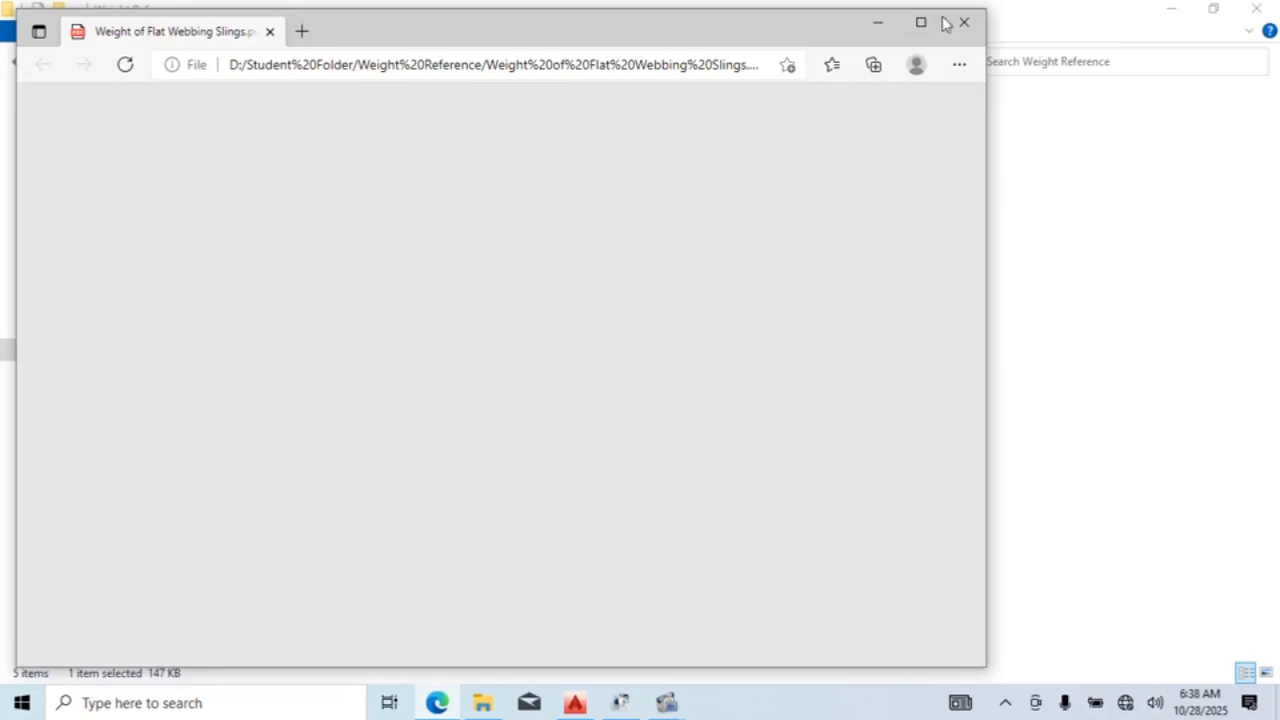
click(938, 22)
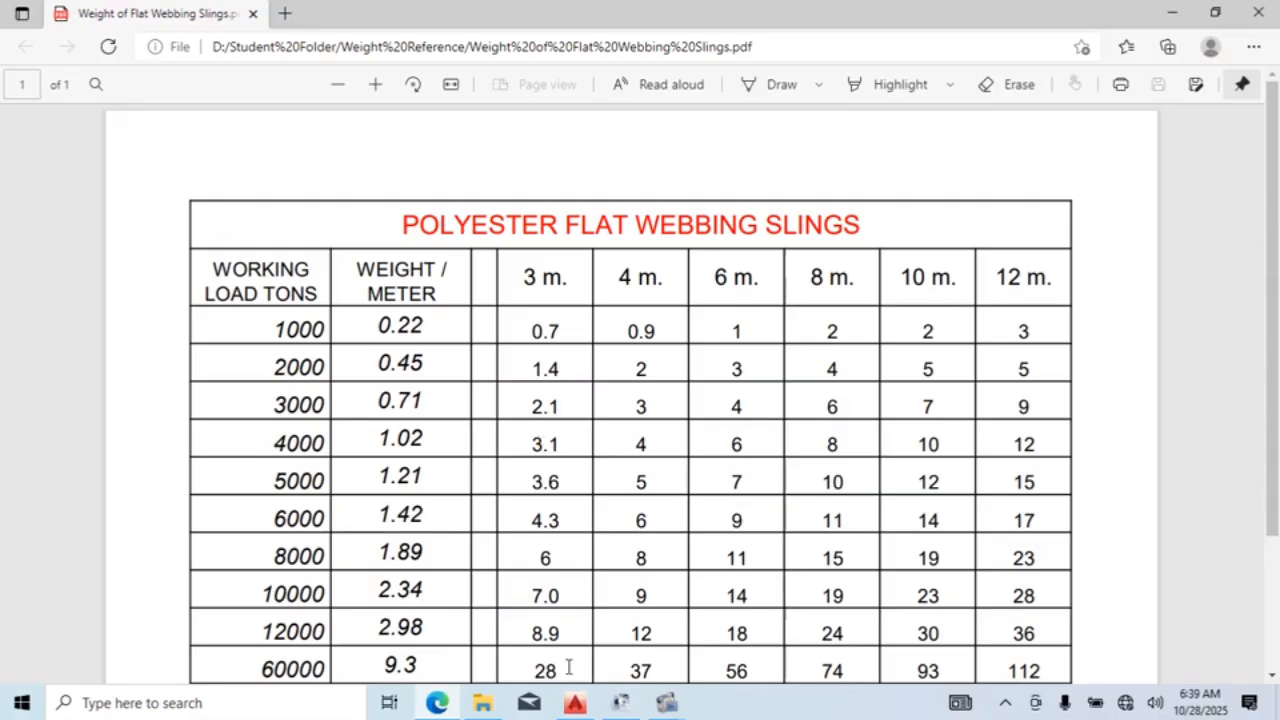
Step: Return to the AutoCAD drawing and enter 0.006 as the Weight/t value of the item 2 flat webbing slings
click(575, 703)
scroll(610, 390, down, 3)
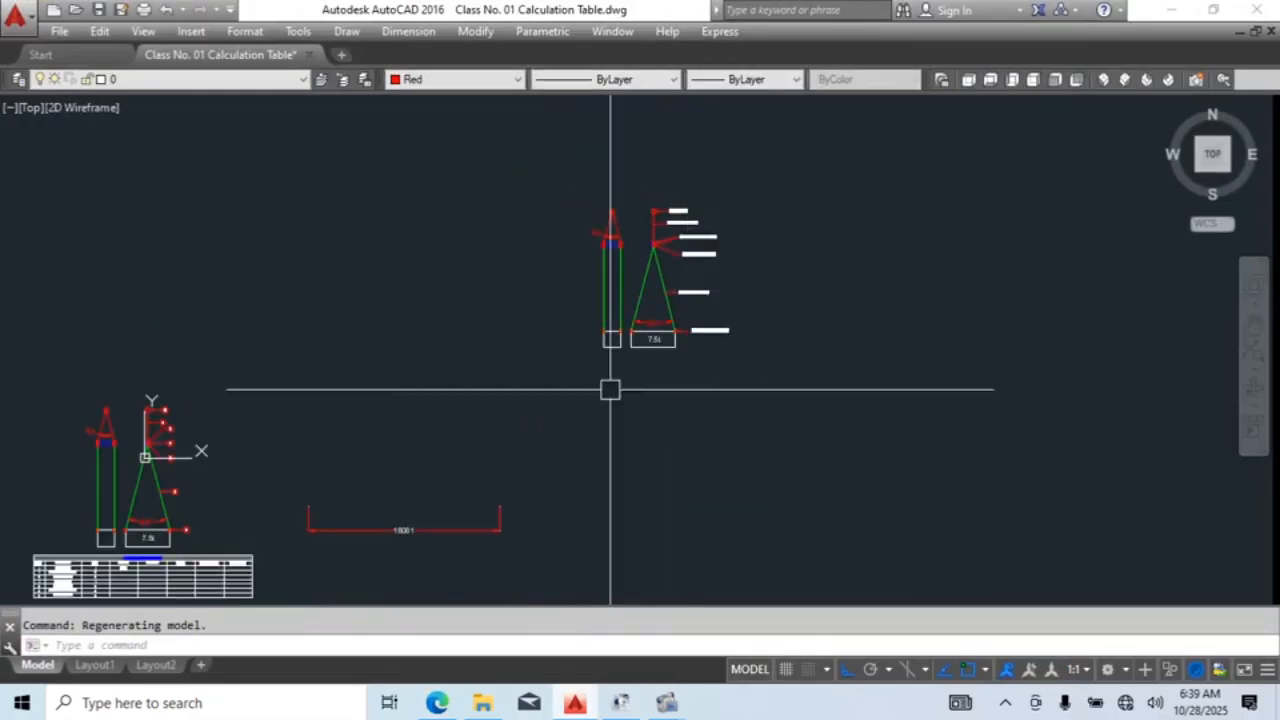
middle_drag(182, 572, 638, 428)
scroll(323, 494, up, 10)
click(543, 409)
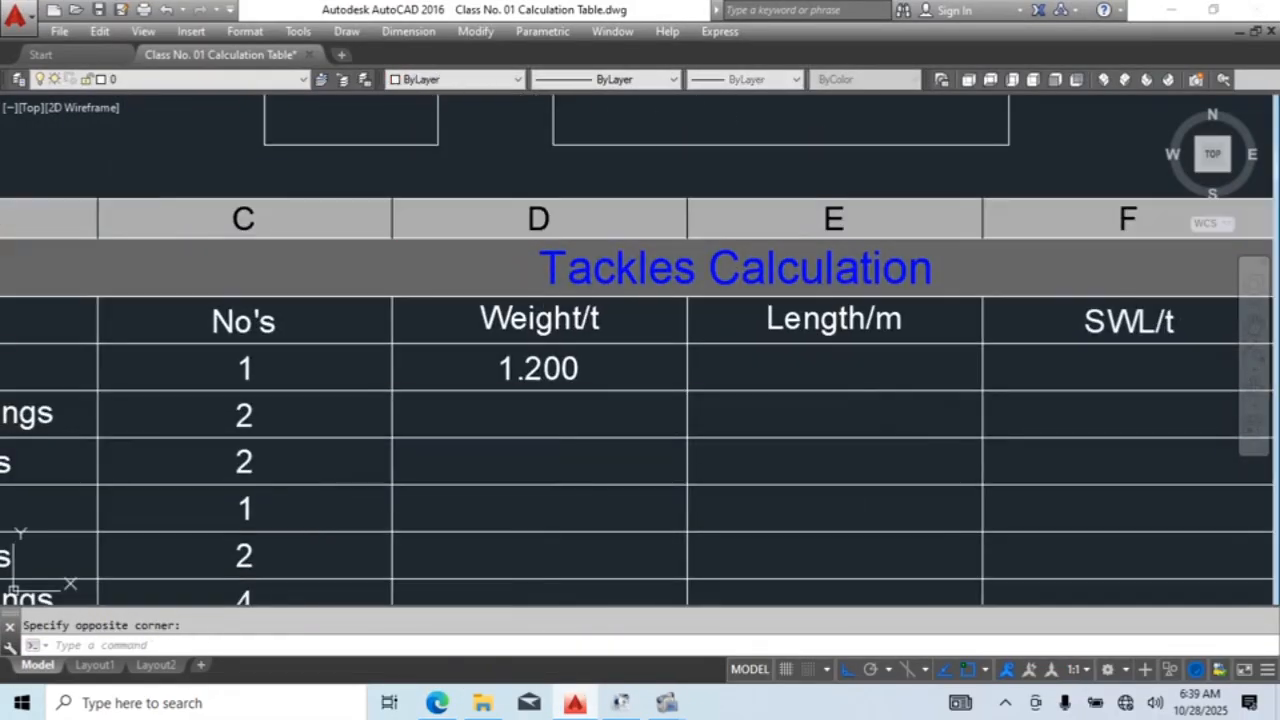
double_click(543, 409)
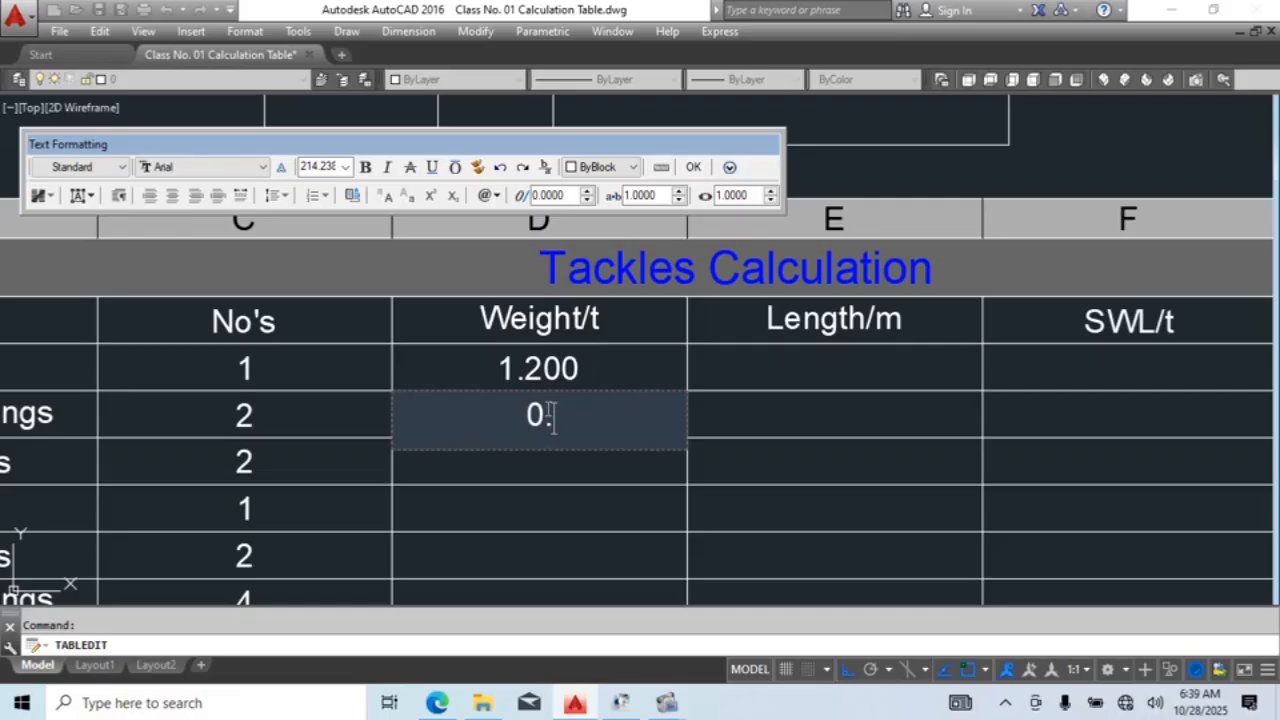
click(752, 443)
middle_drag(666, 443, 694, 407)
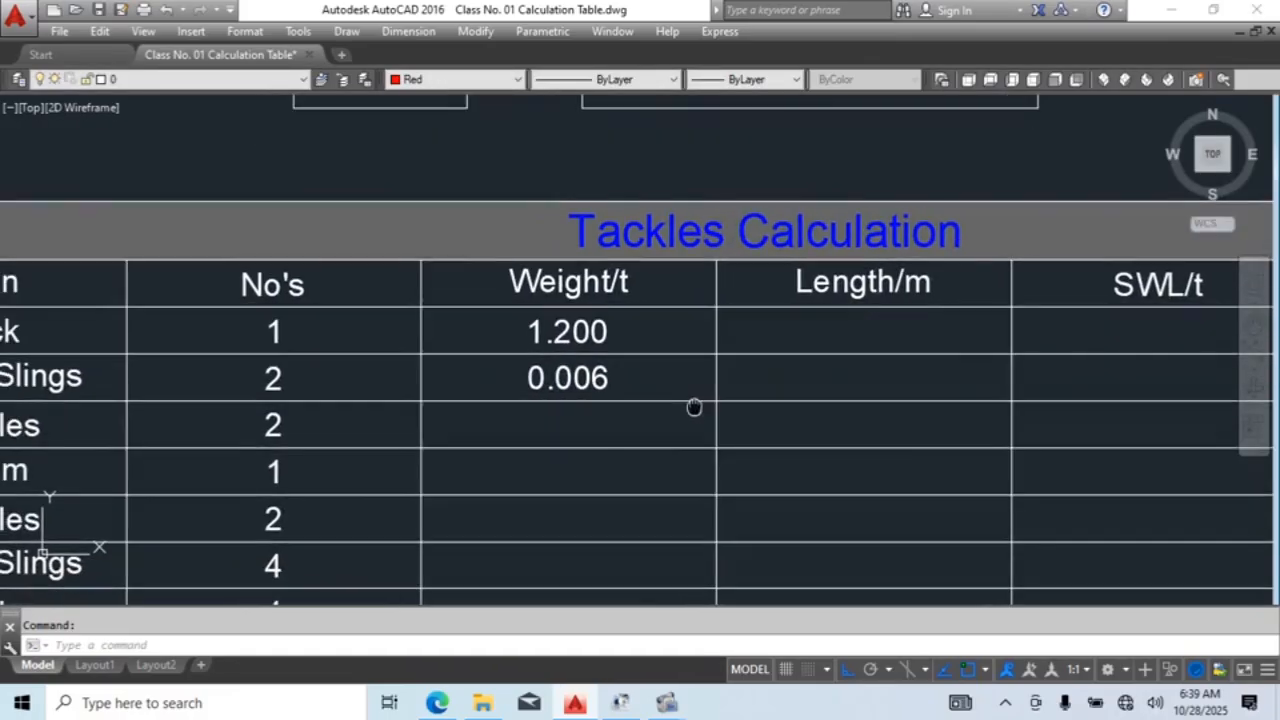
scroll(909, 317, down, 3)
scroll(678, 336, up, 3)
Step: Turn the hook block and item 2 flat webbing sling weights into formulas by prefixing each value with an equals sign
double_click(676, 328)
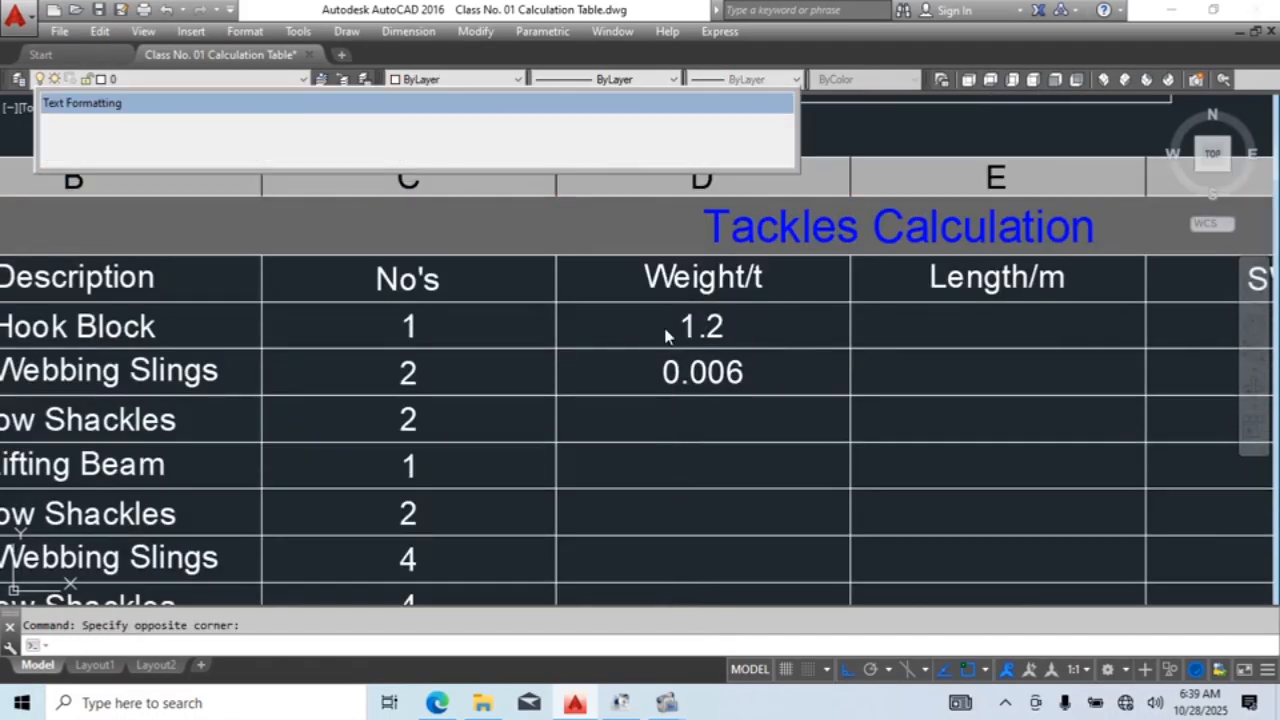
click(733, 396)
double_click(670, 374)
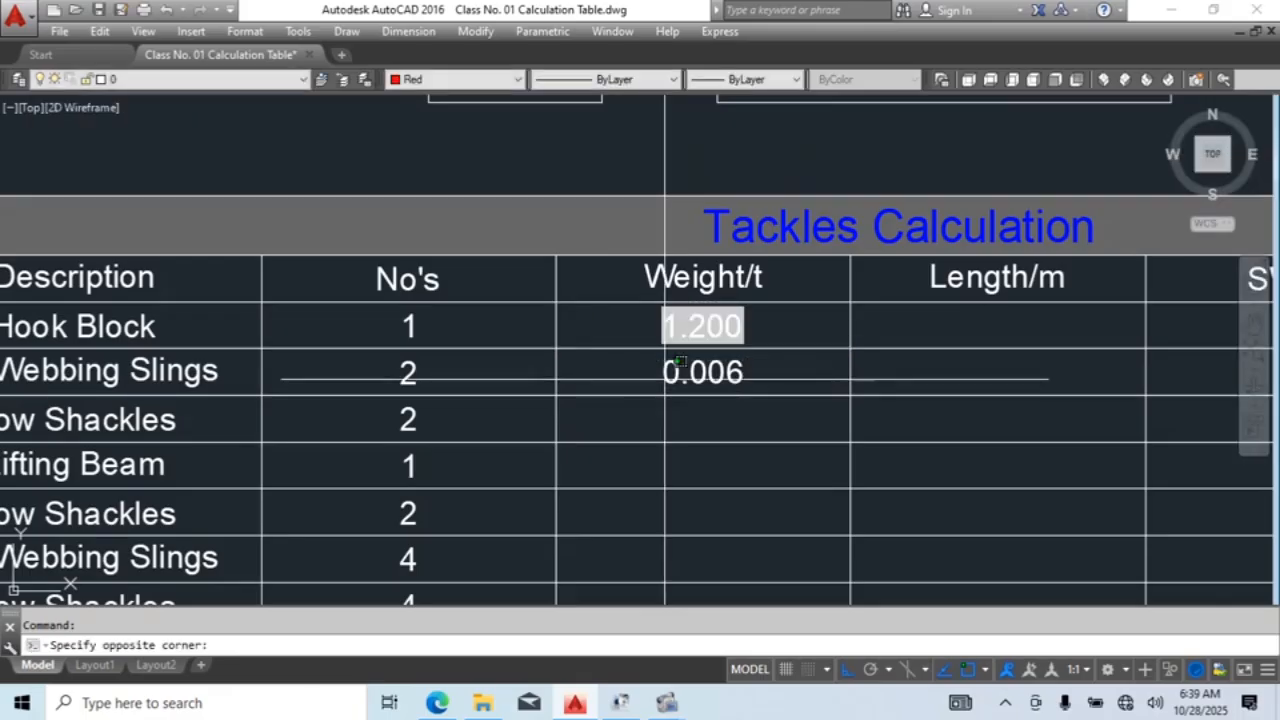
text(=)
click(729, 478)
scroll(730, 478, down, 2)
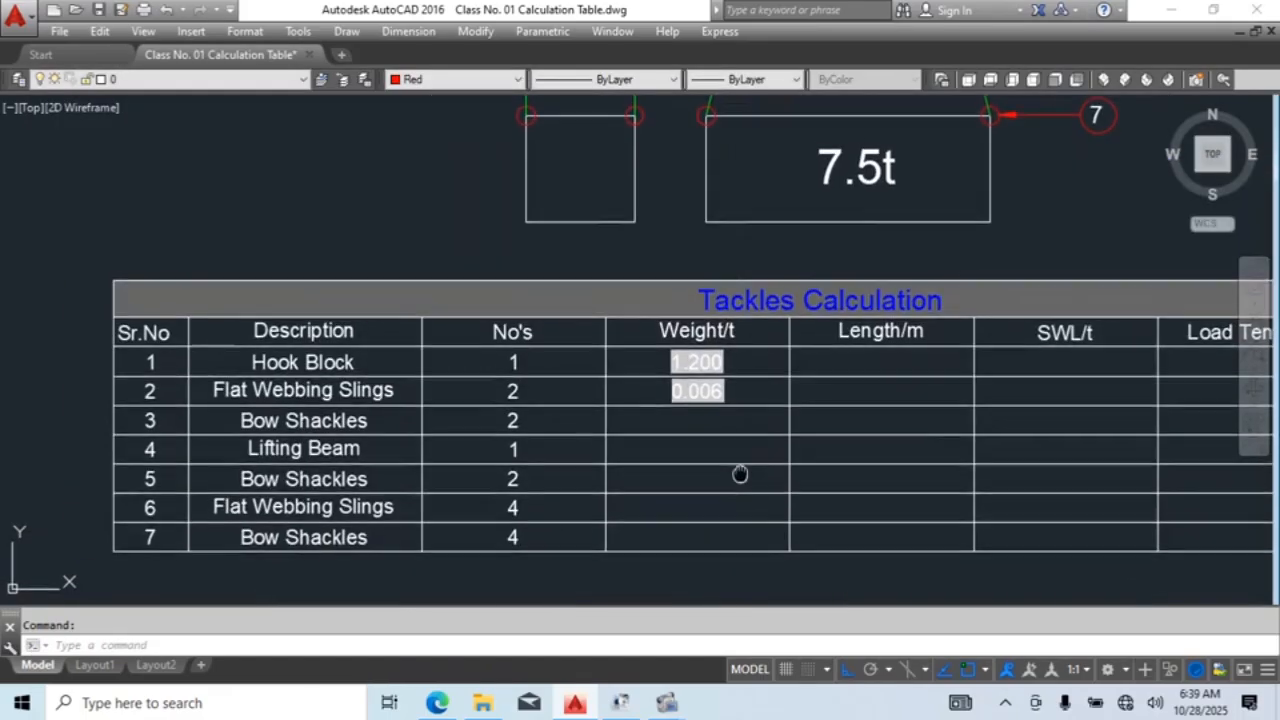
Step: Open the Weight of Bow Shackles image from the Weight Reference folder and check the shackle weights by capacity
click(562, 416)
scroll(740, 347, down, 2)
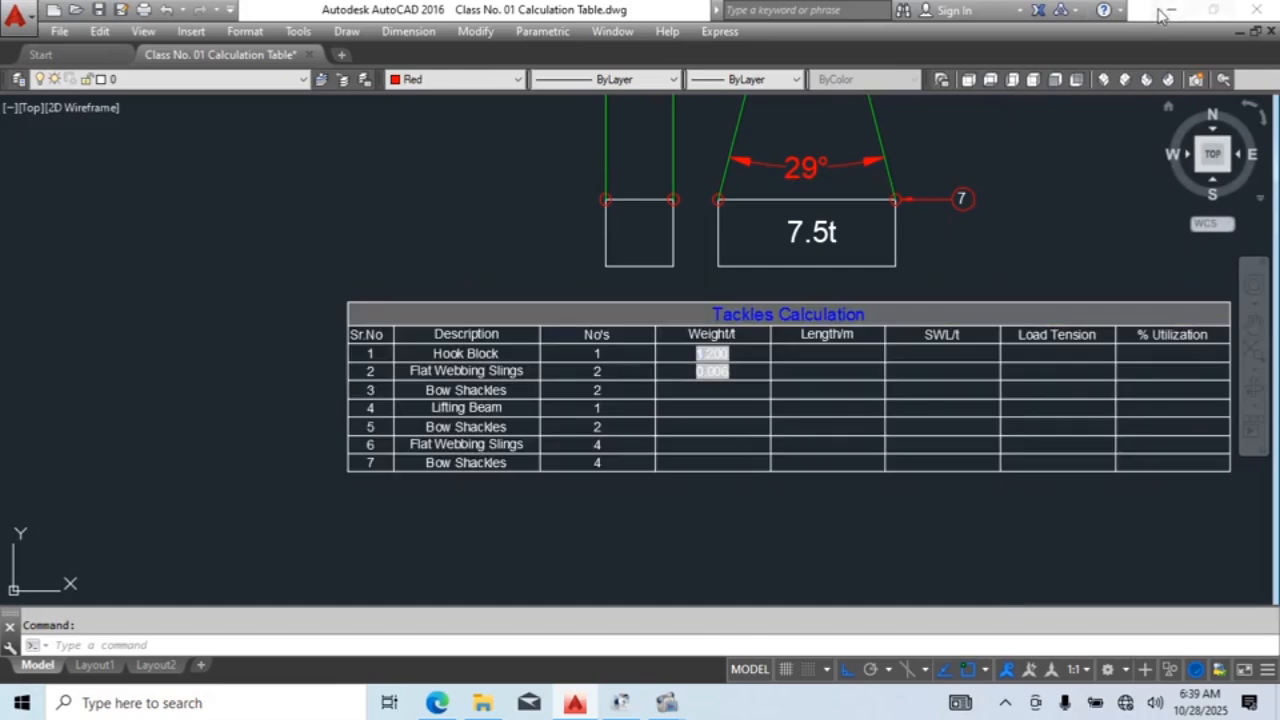
click(1172, 10)
click(1175, 14)
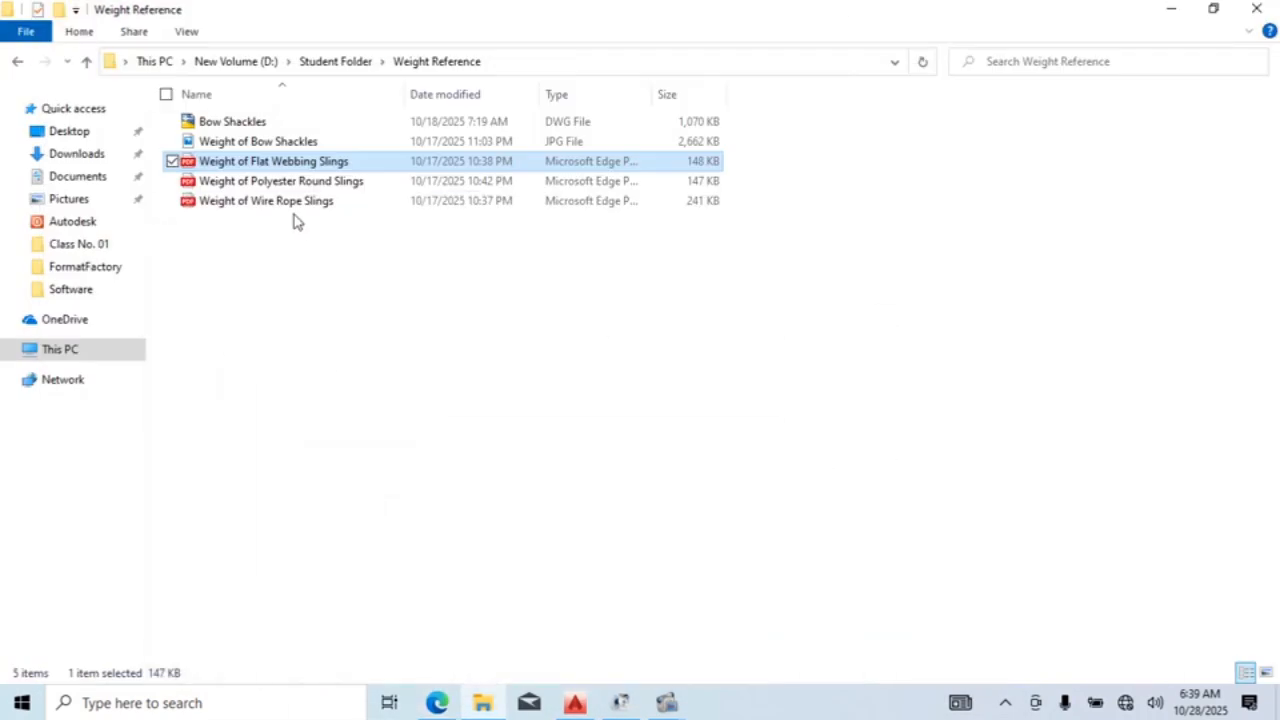
double_click(243, 146)
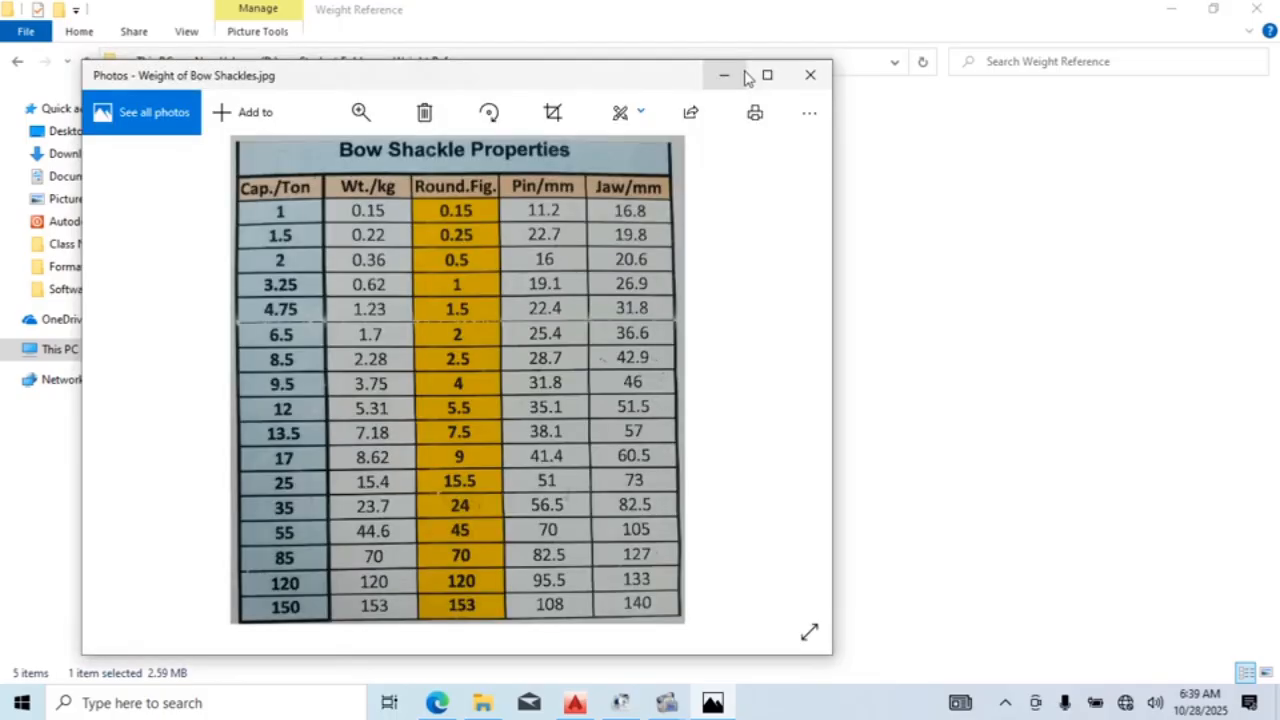
click(767, 75)
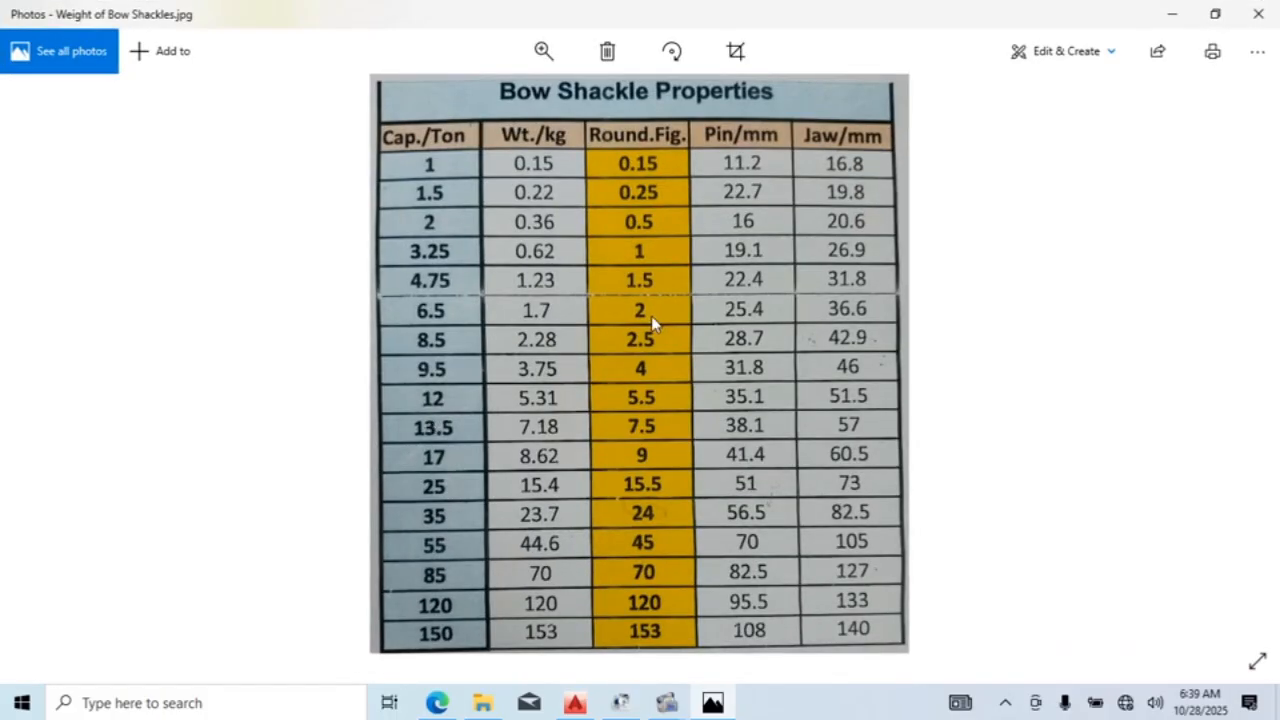
click(1172, 14)
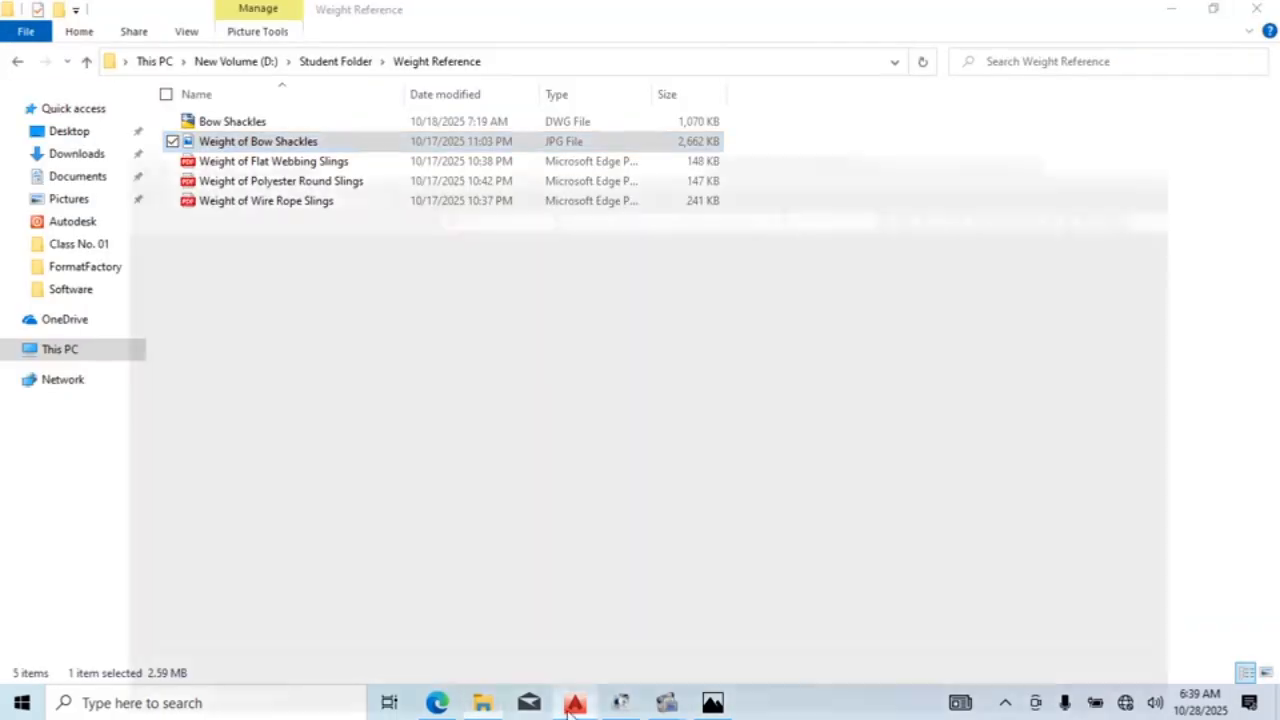
Step: Back in the AutoCAD drawing, set the Weight/t values to 0.004 for the item 3 bow shackles and 0.800 for the lifting beam
click(575, 703)
scroll(625, 410, up, 5)
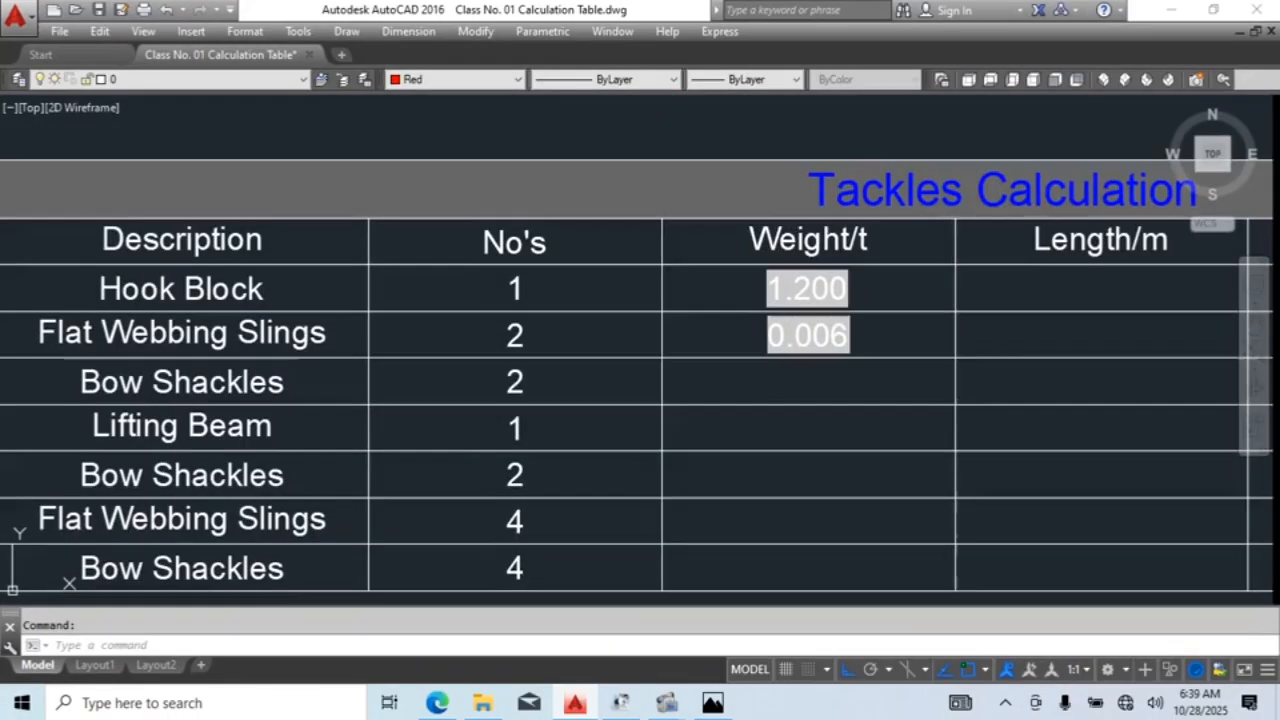
double_click(766, 371)
text(0.004)
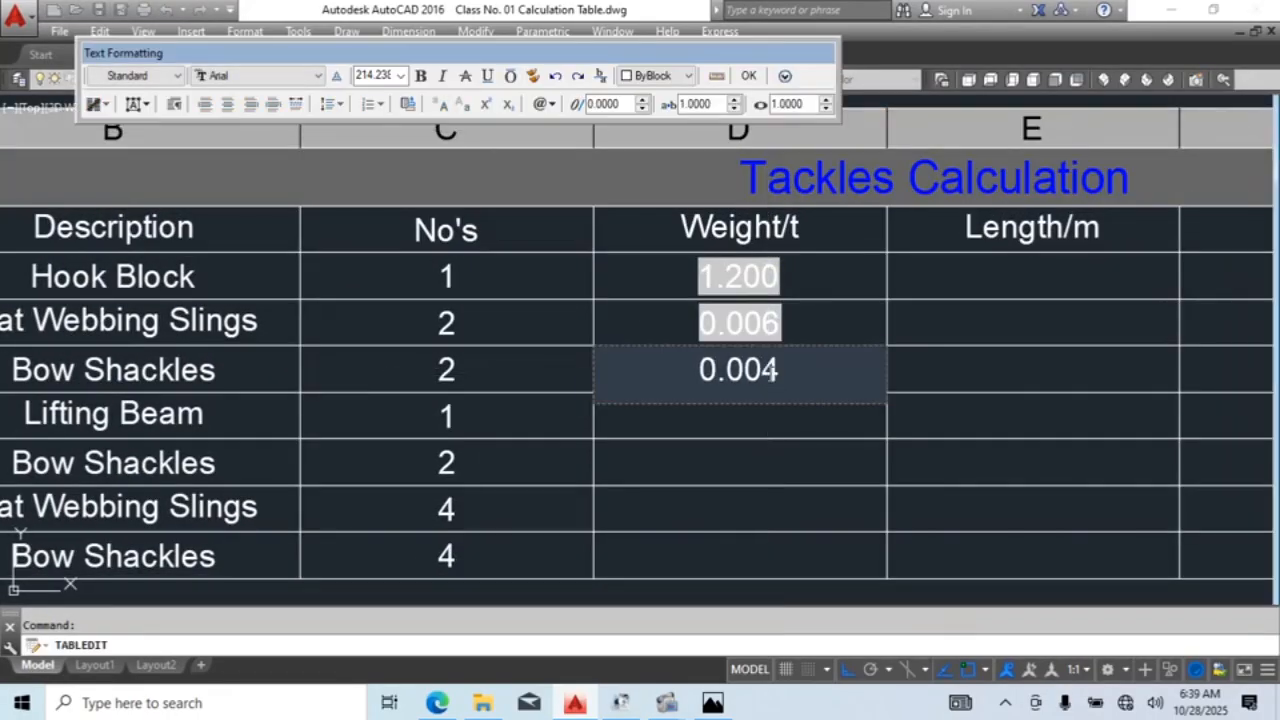
click(831, 491)
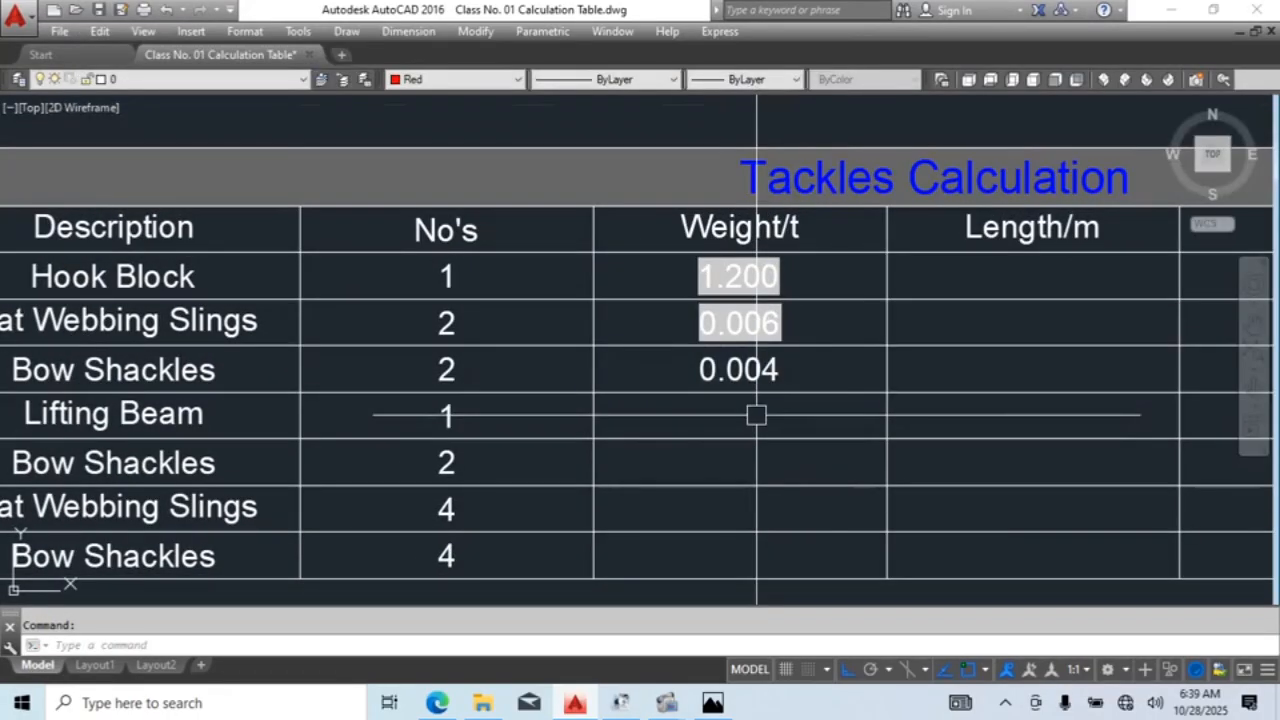
double_click(757, 417)
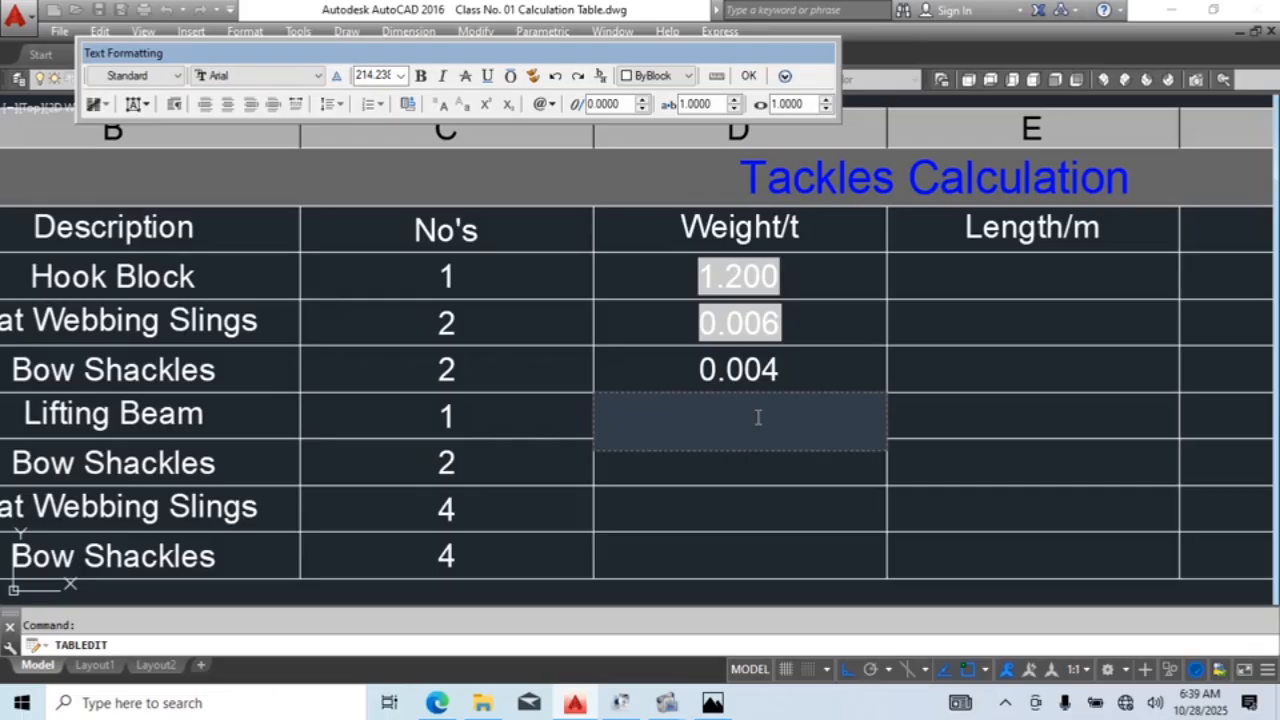
click(798, 480)
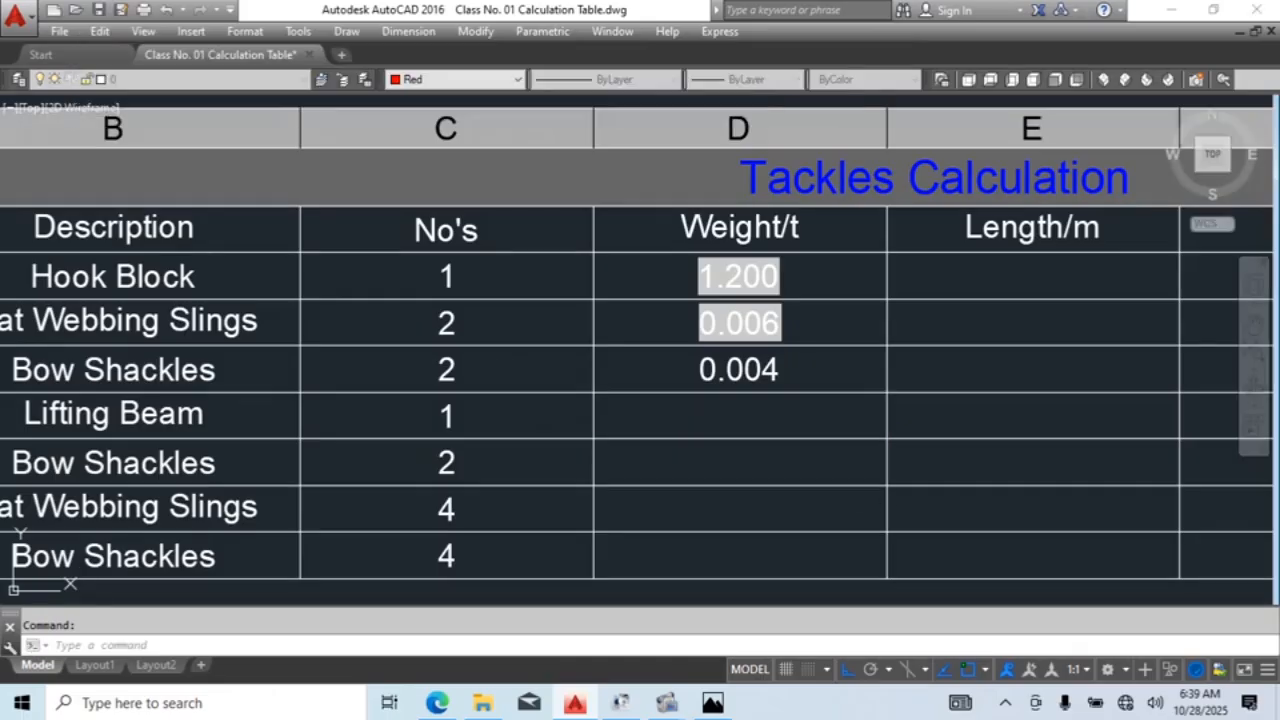
Step: Prefix the item 3 bow shackle and lifting beam weights with an equals sign to make them formulas
double_click(713, 367)
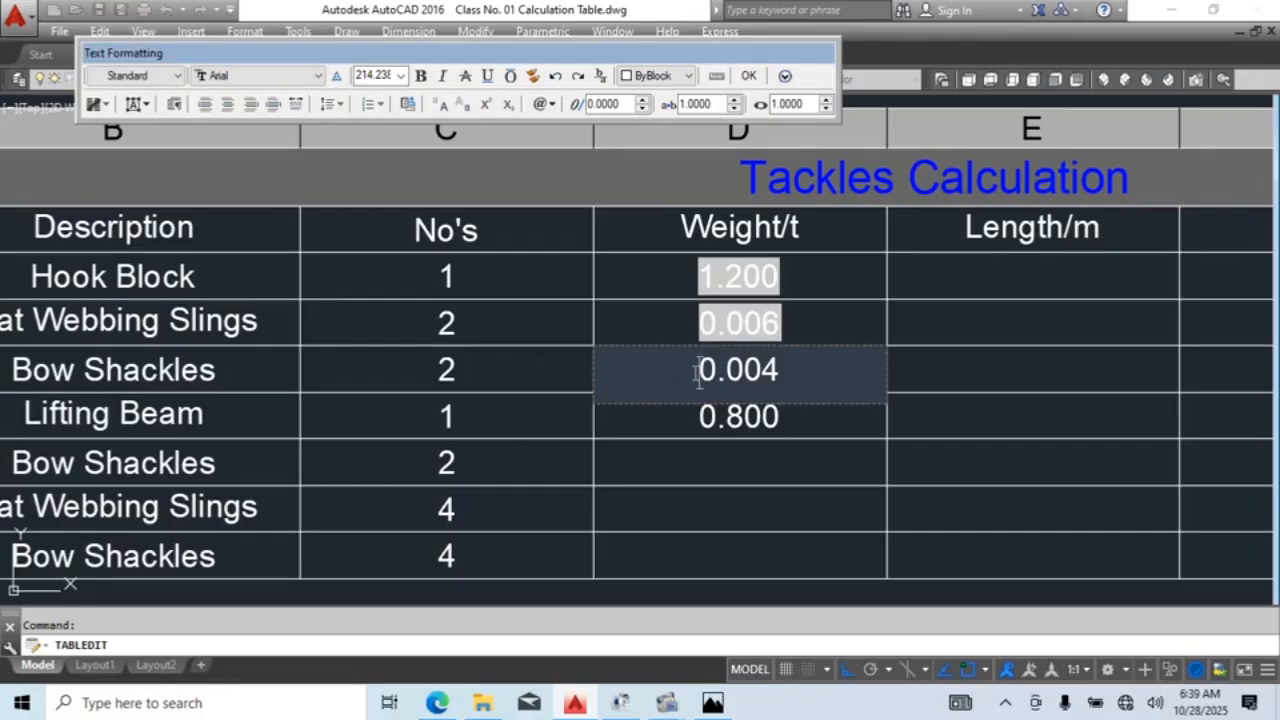
text(=)
click(793, 474)
double_click(708, 420)
text(=)
click(793, 482)
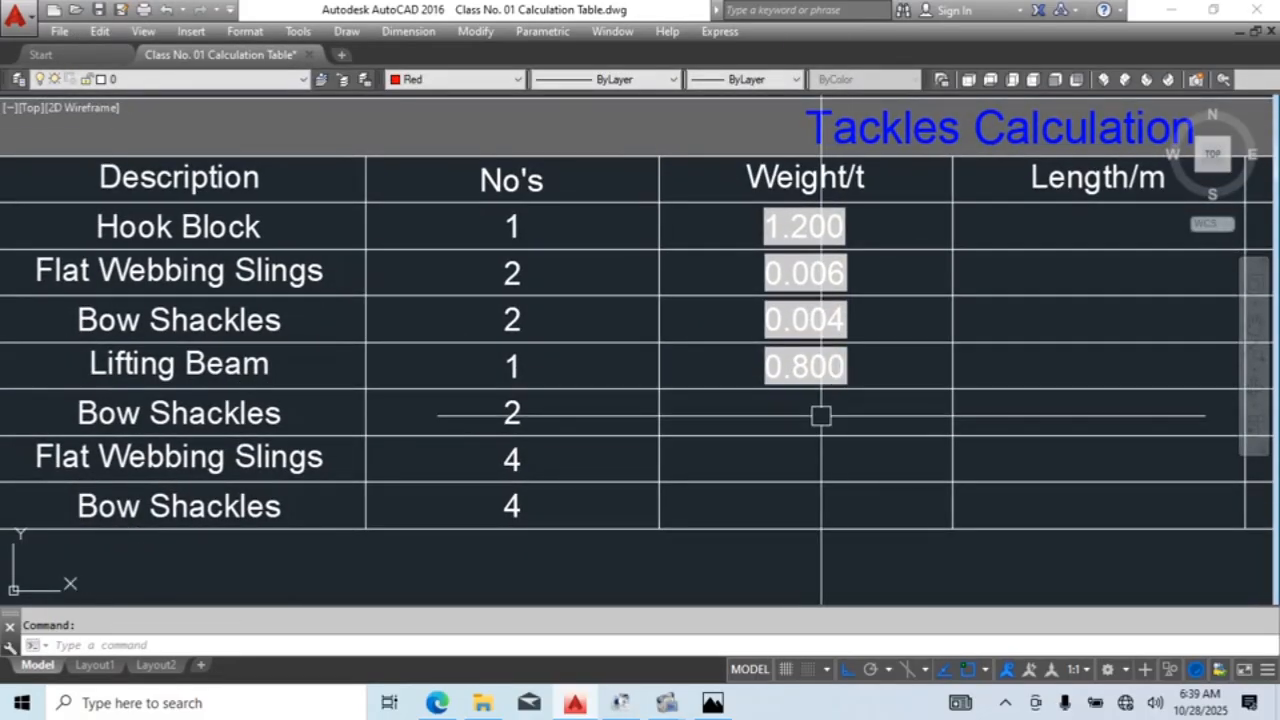
Step: Enter =0.004 as the Weight/t value of the item 5 bow shackles
double_click(819, 418)
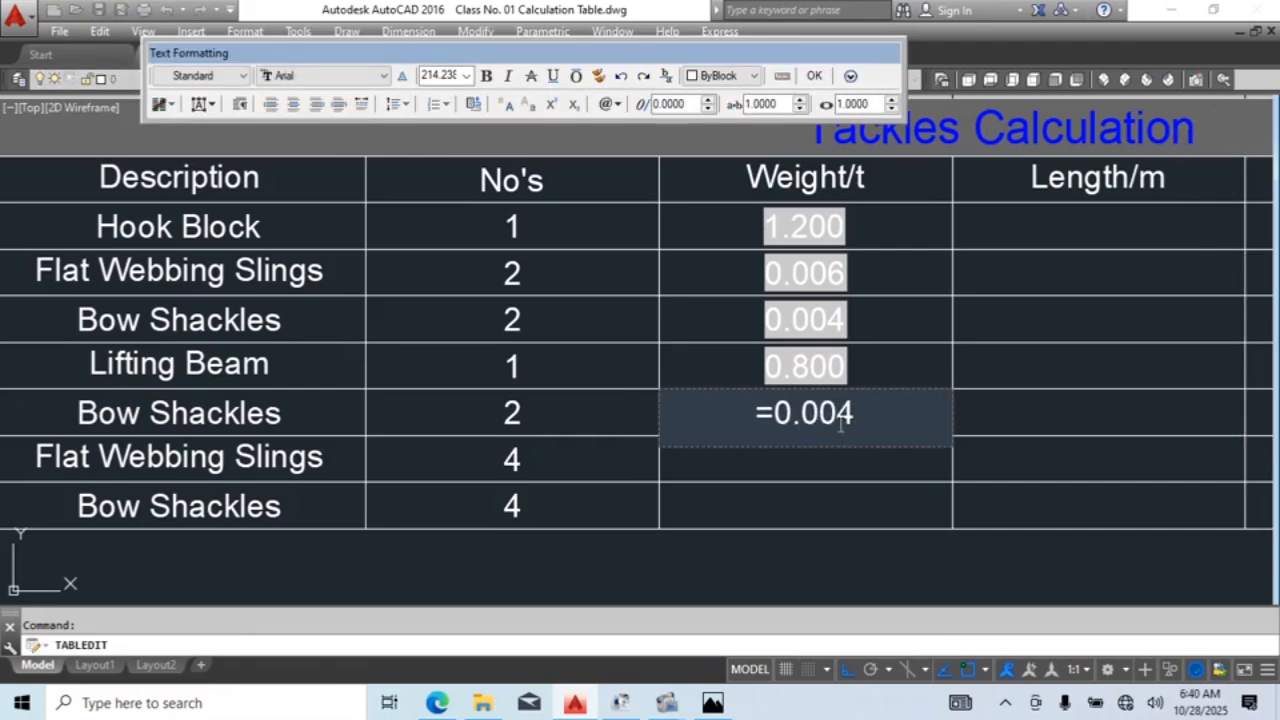
click(800, 487)
scroll(645, 416, down, 2)
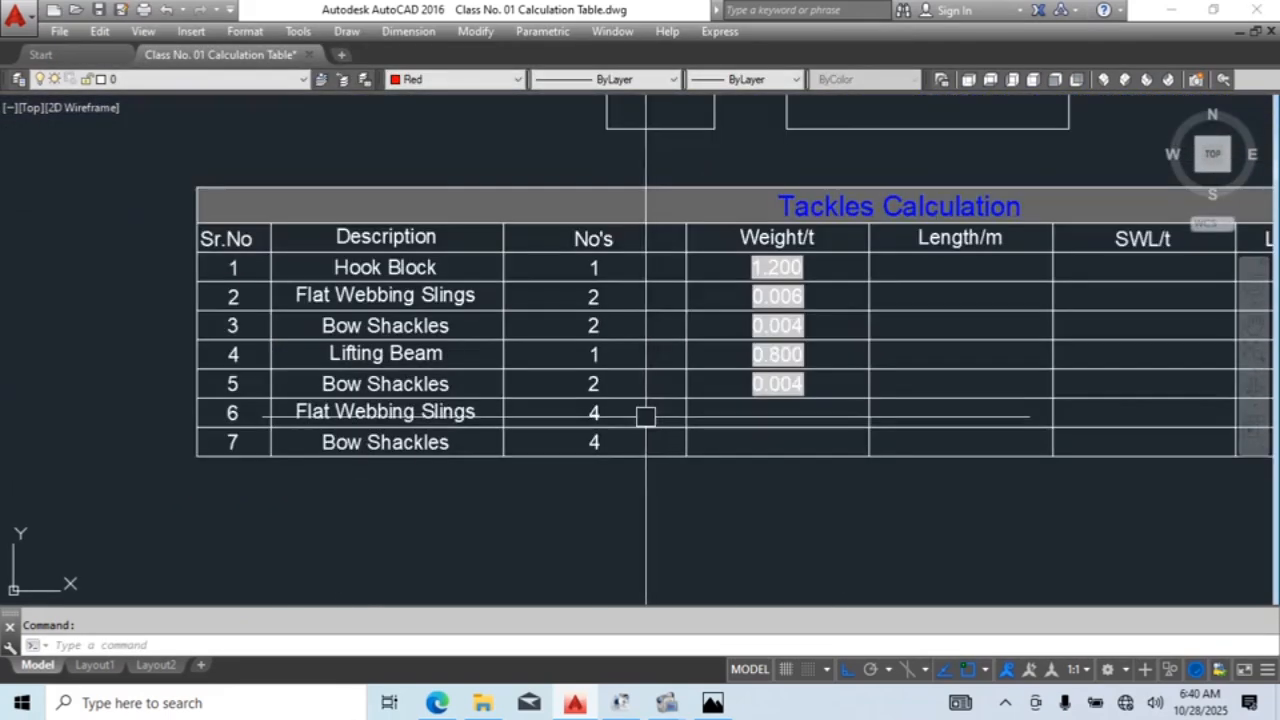
Step: Check the sling and bow shackle callouts below the lifting beam in the labelled 7.5t lift drawing
middle_drag(666, 419, 583, 433)
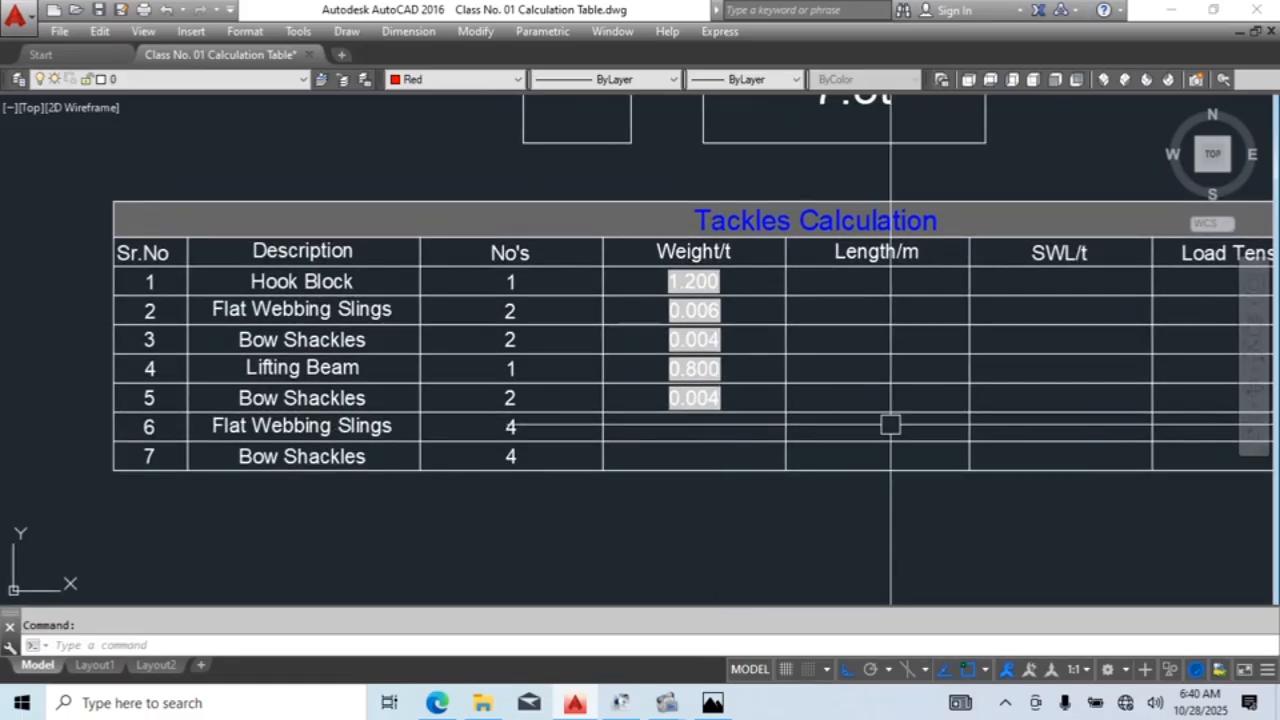
mouse_move(890, 425)
middle_down()
mouse_move(714, 426)
mouse_move(734, 383)
middle_up()
scroll(745, 355, down, 6)
middle_drag(1040, 251, 670, 571)
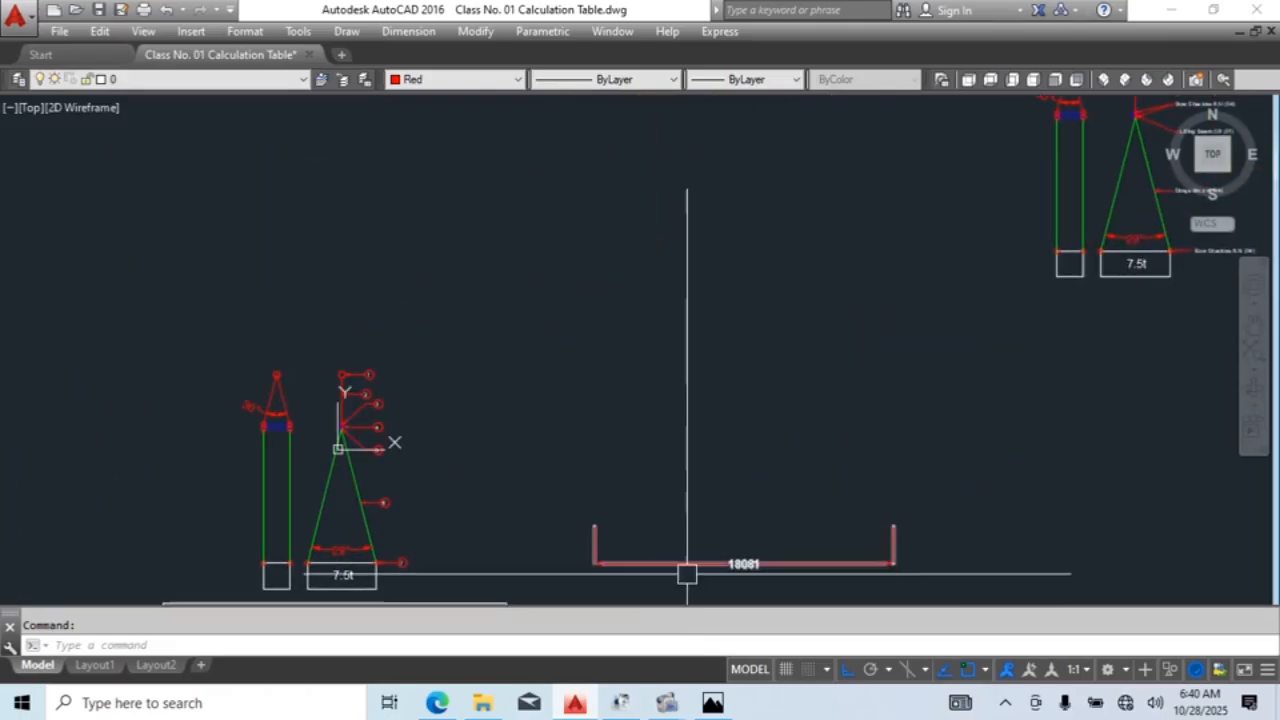
middle_drag(1231, 105, 817, 280)
scroll(777, 275, up, 8)
middle_drag(894, 434, 795, 134)
scroll(797, 136, down, 4)
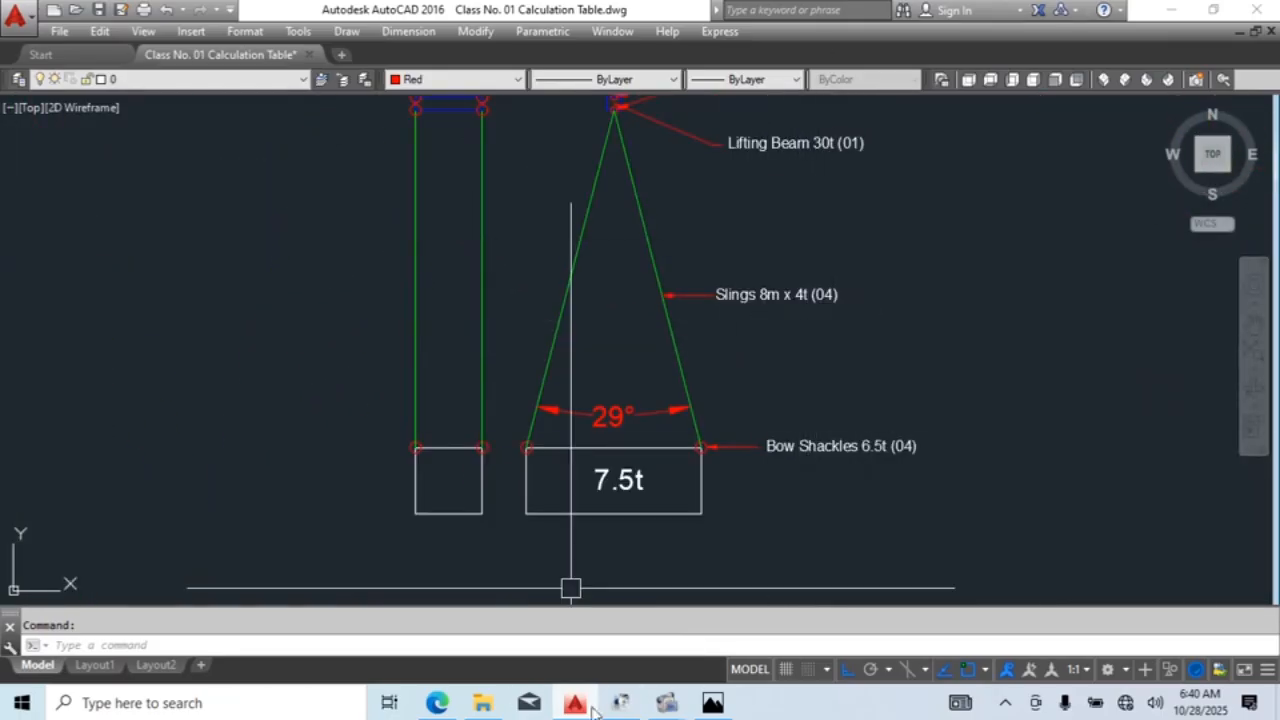
Step: Open the Weight of Flat Webbing Slings PDF from the Weight Reference folder and look up the weight of an 8 m, 4 t sling
click(1171, 9)
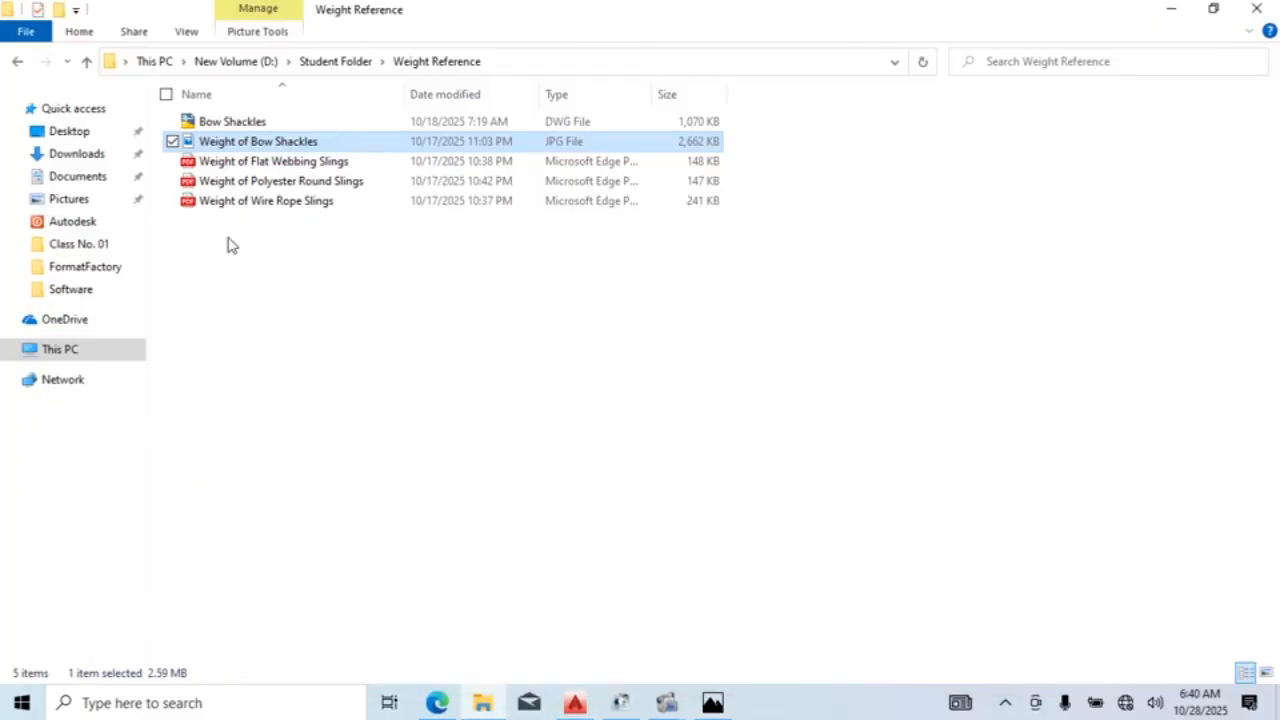
click(263, 166)
double_click(263, 166)
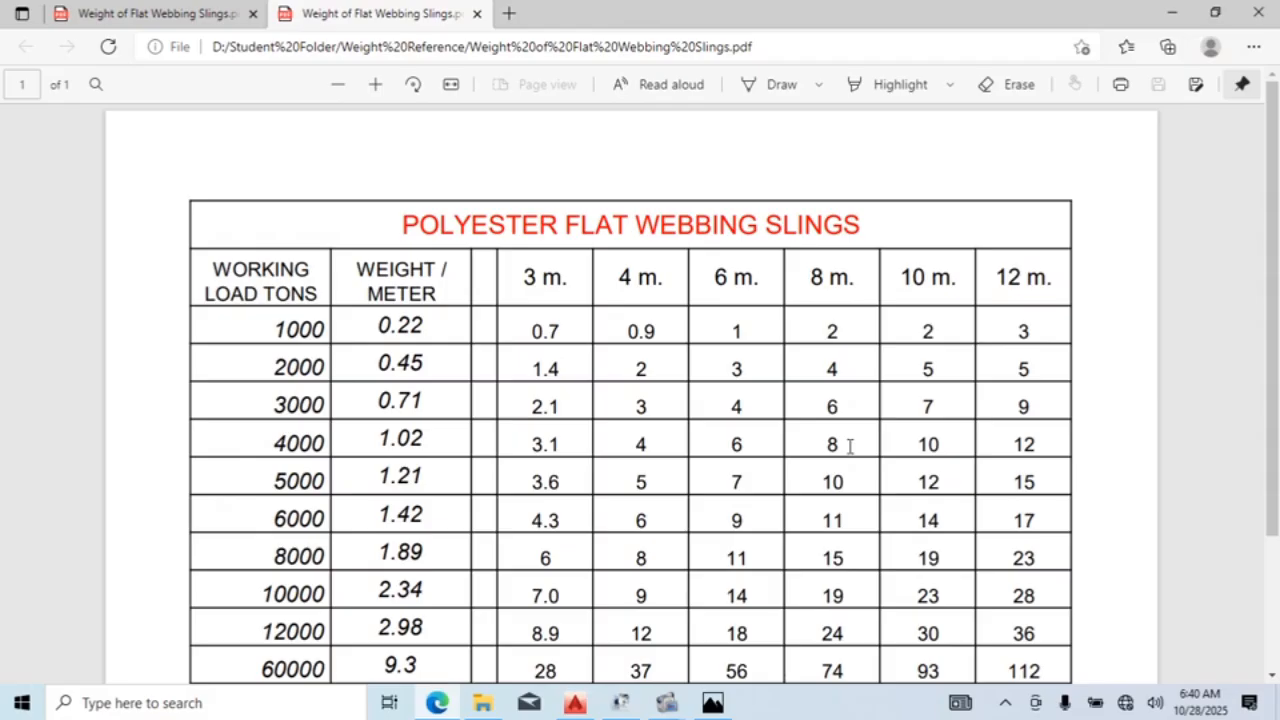
click(1256, 16)
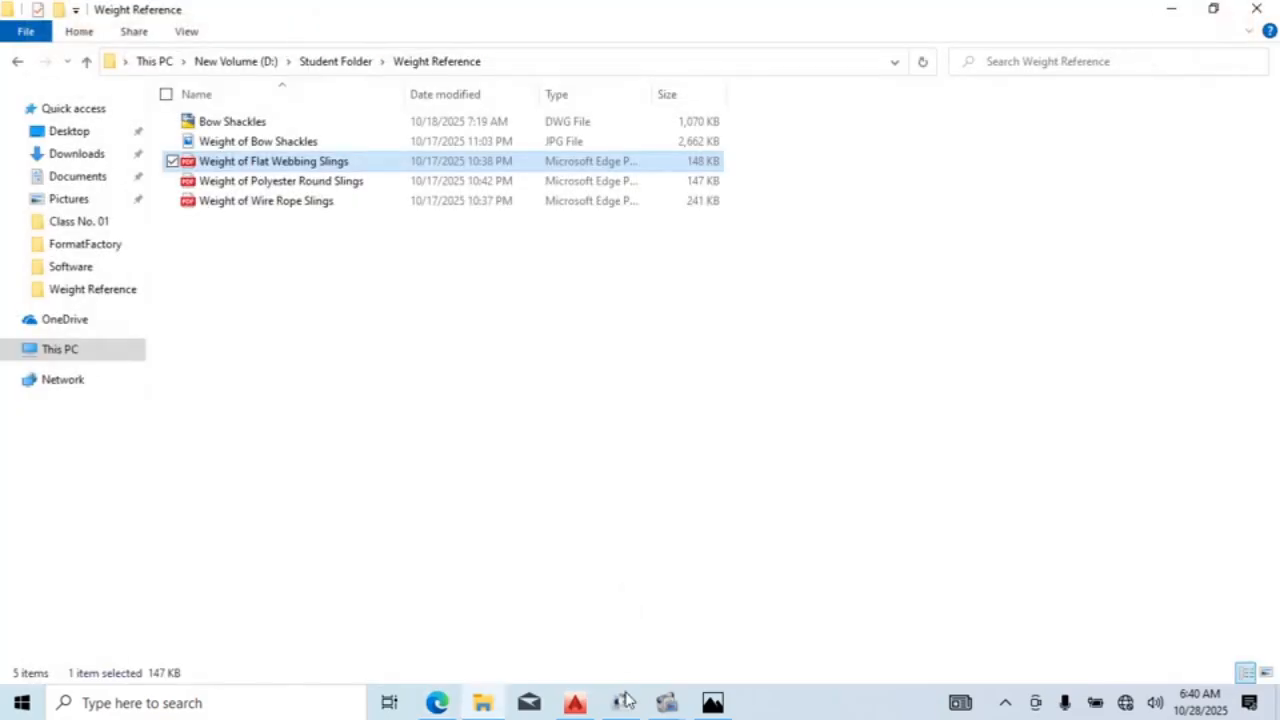
Step: Back in the AutoCAD drawing, enter 0.032 as a formula for the Weight/t value of the item 6 flat webbing slings
click(570, 702)
scroll(643, 491, down, 5)
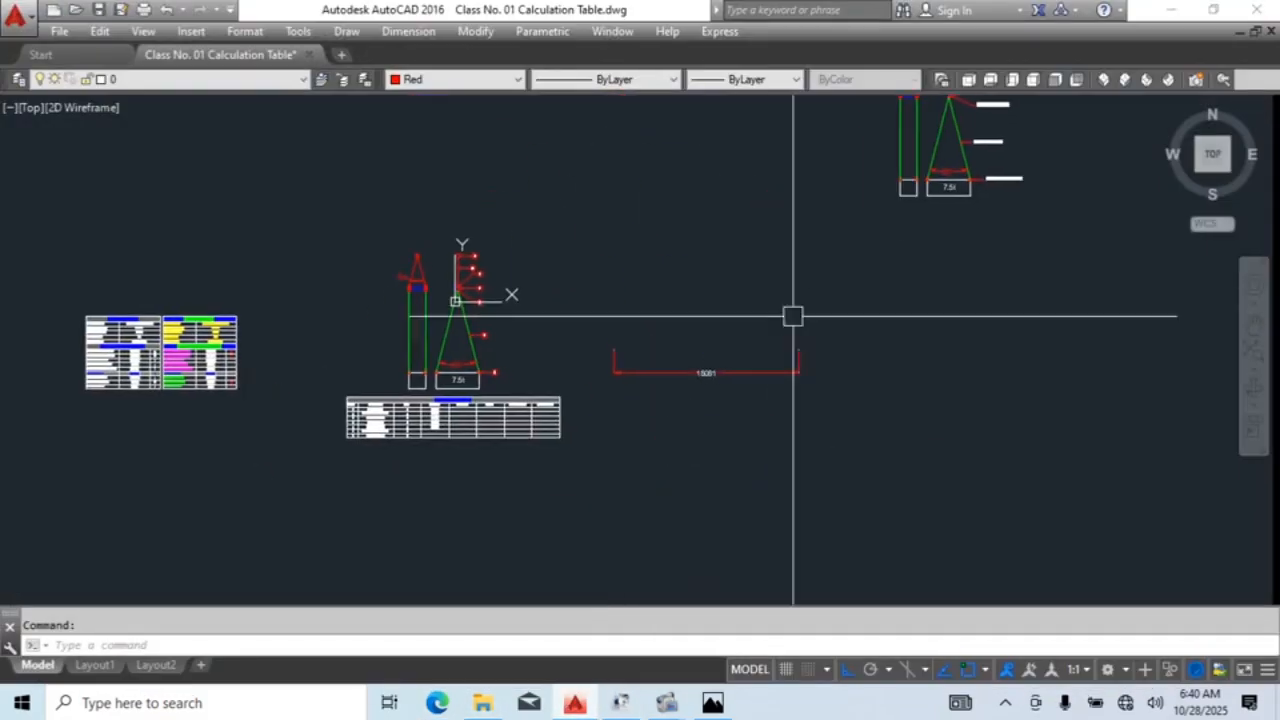
scroll(441, 411, up, 5)
middle_drag(442, 411, 750, 271)
scroll(720, 424, up, 2)
double_click(720, 425)
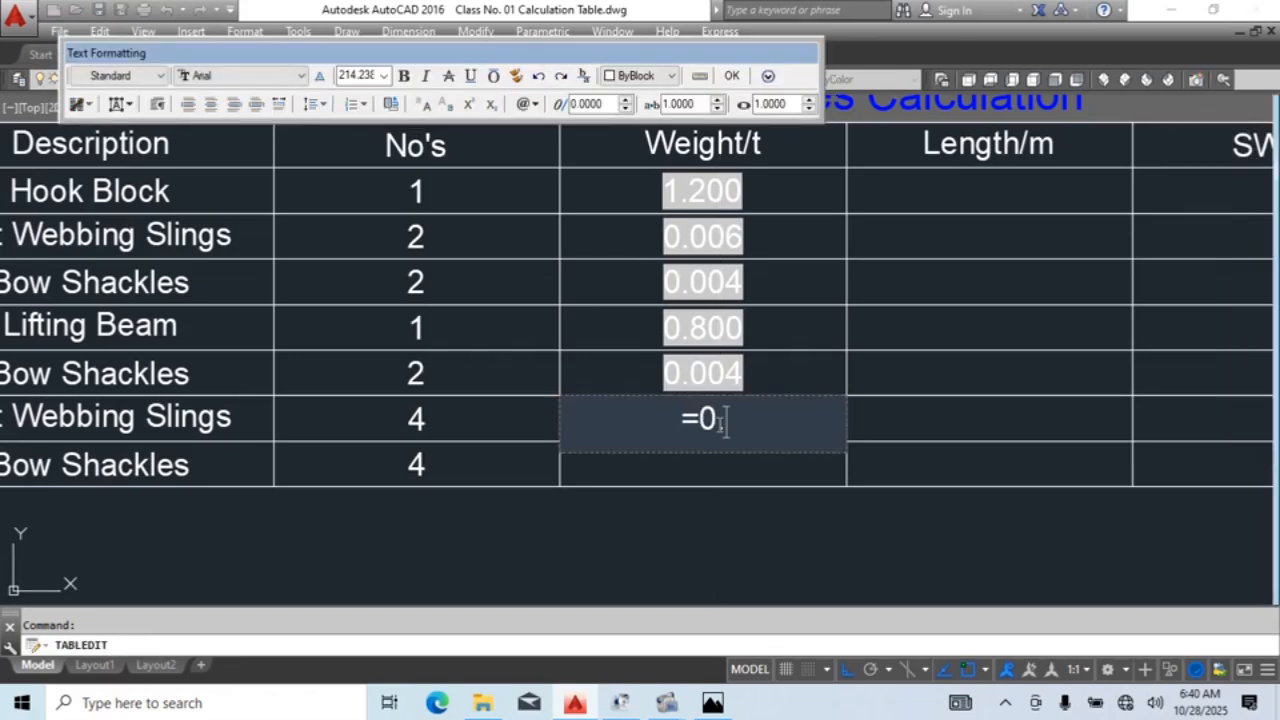
click(762, 470)
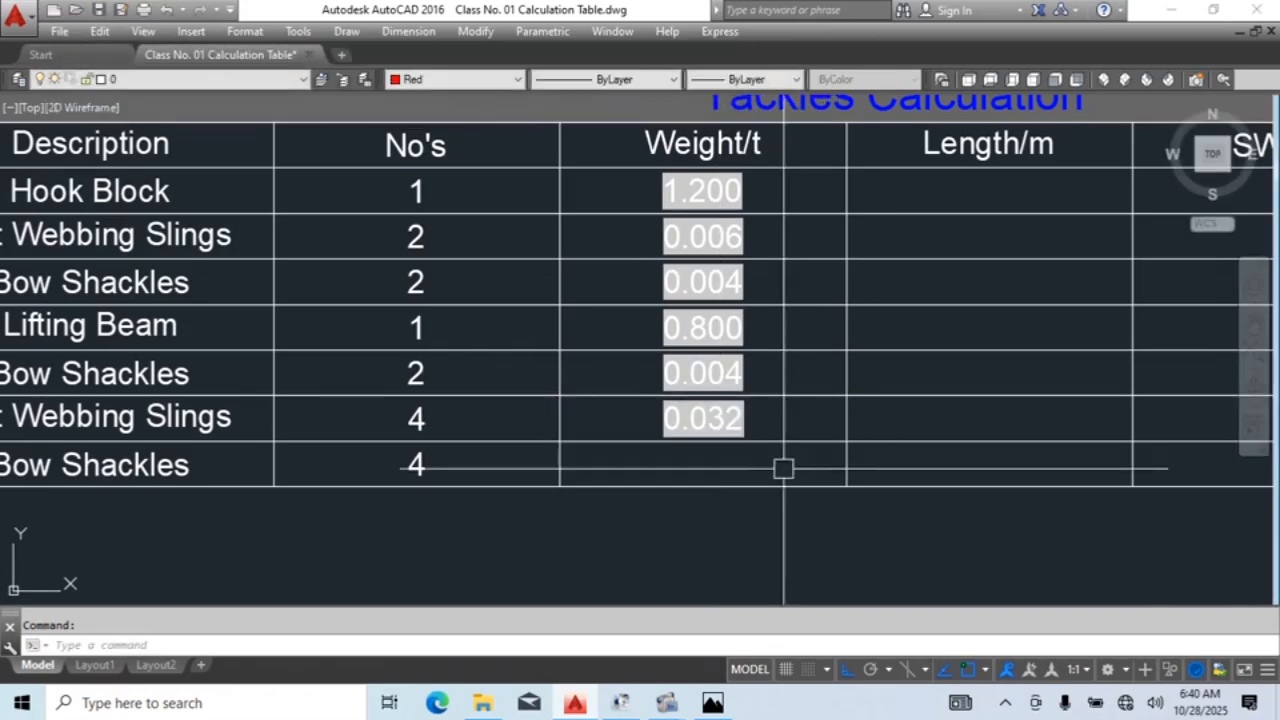
Step: Enter =0.008 as the Weight/t value of the item 7 bow shackles and save the drawing
double_click(763, 453)
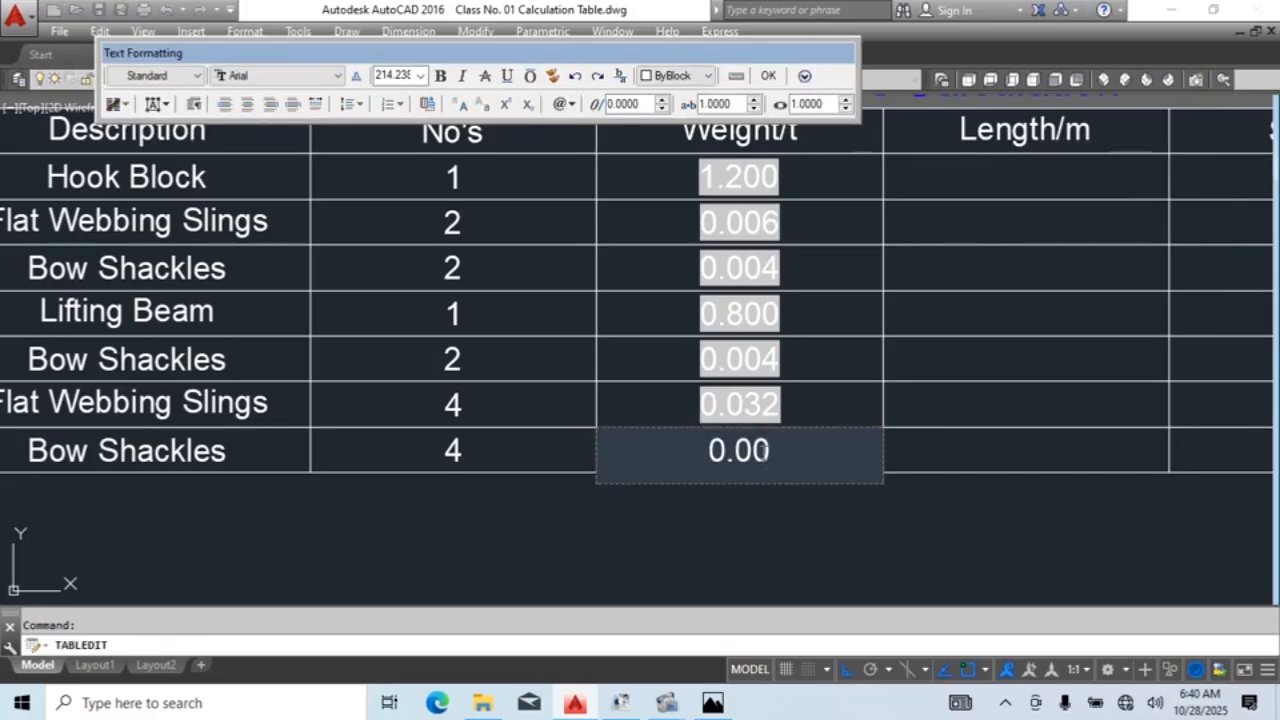
click(952, 553)
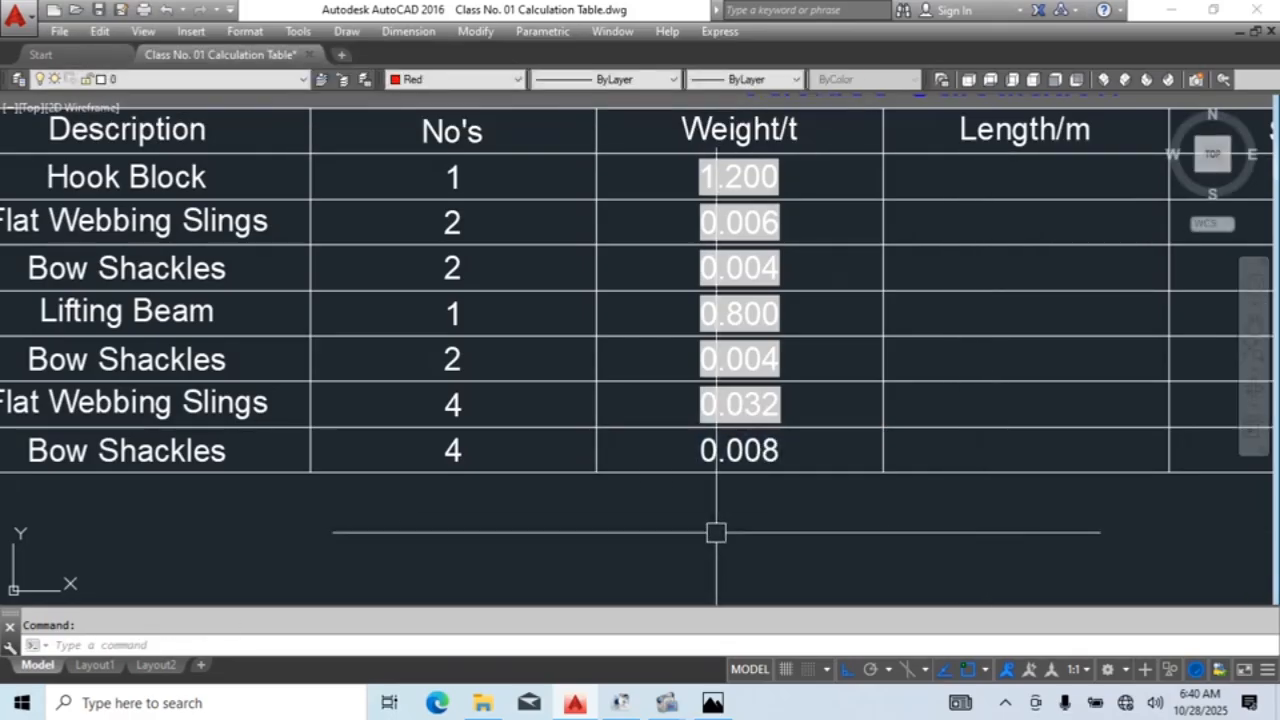
double_click(702, 453)
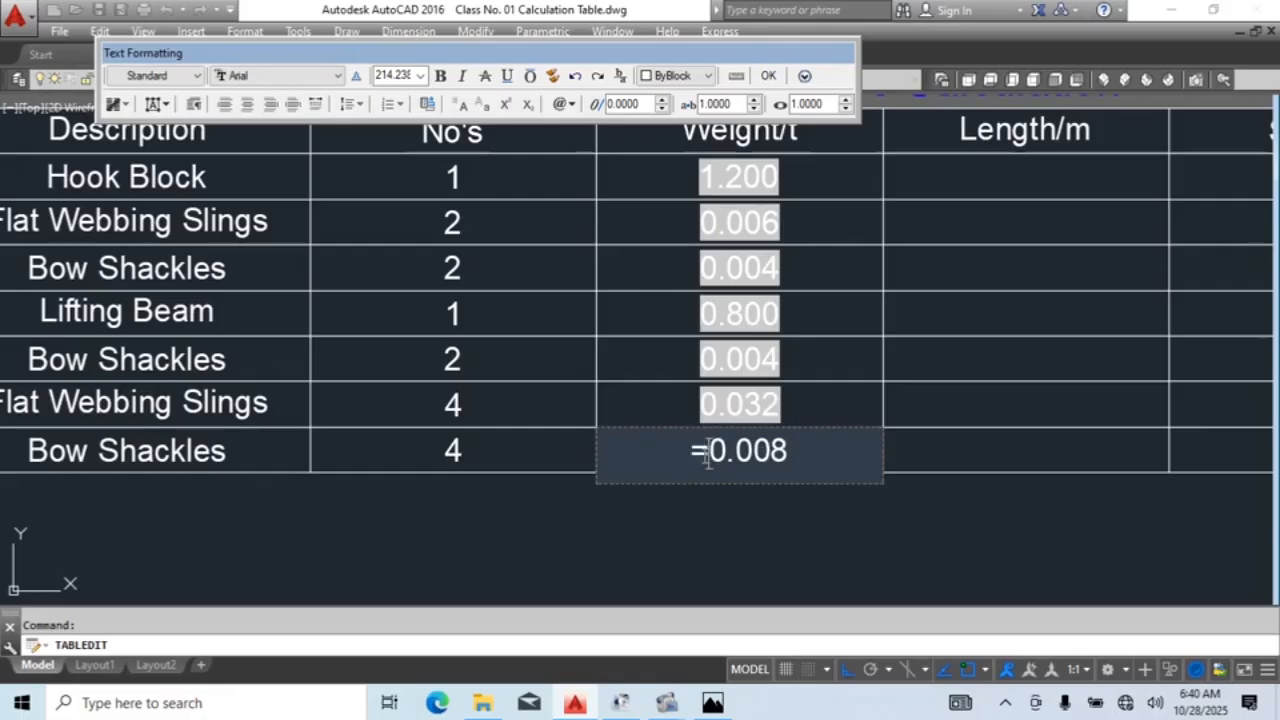
click(932, 505)
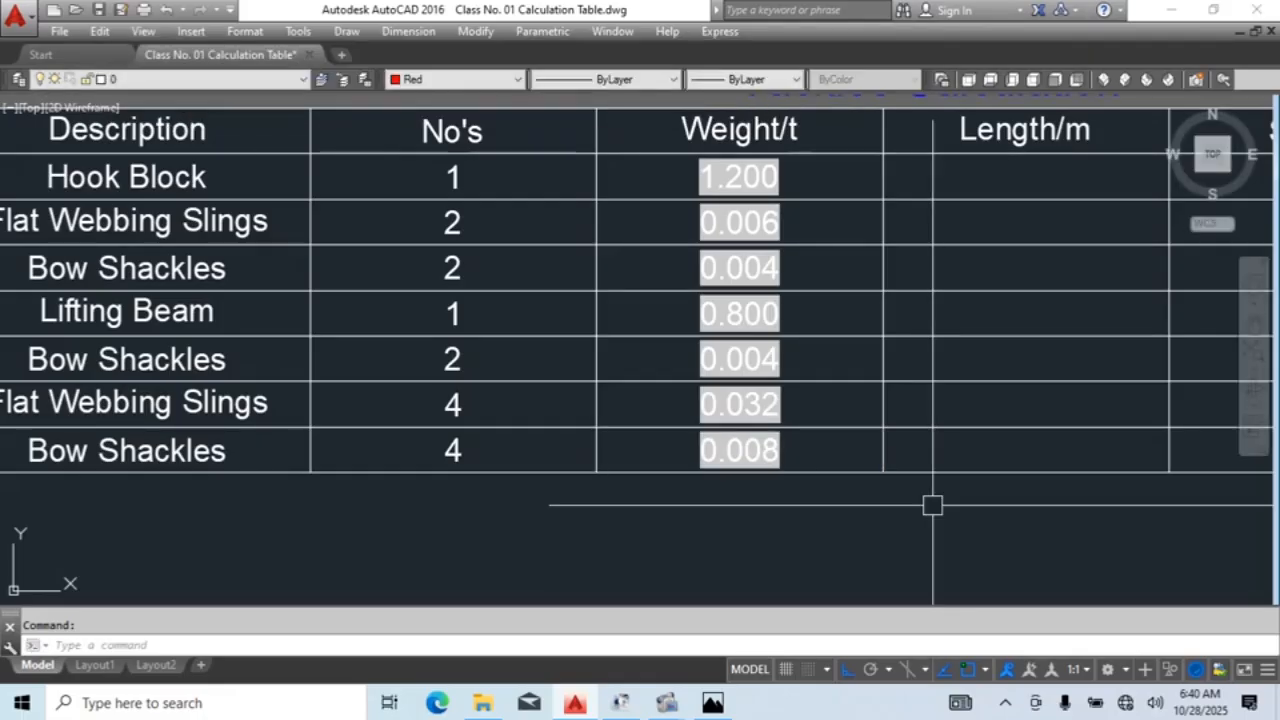
scroll(932, 505, down, 3)
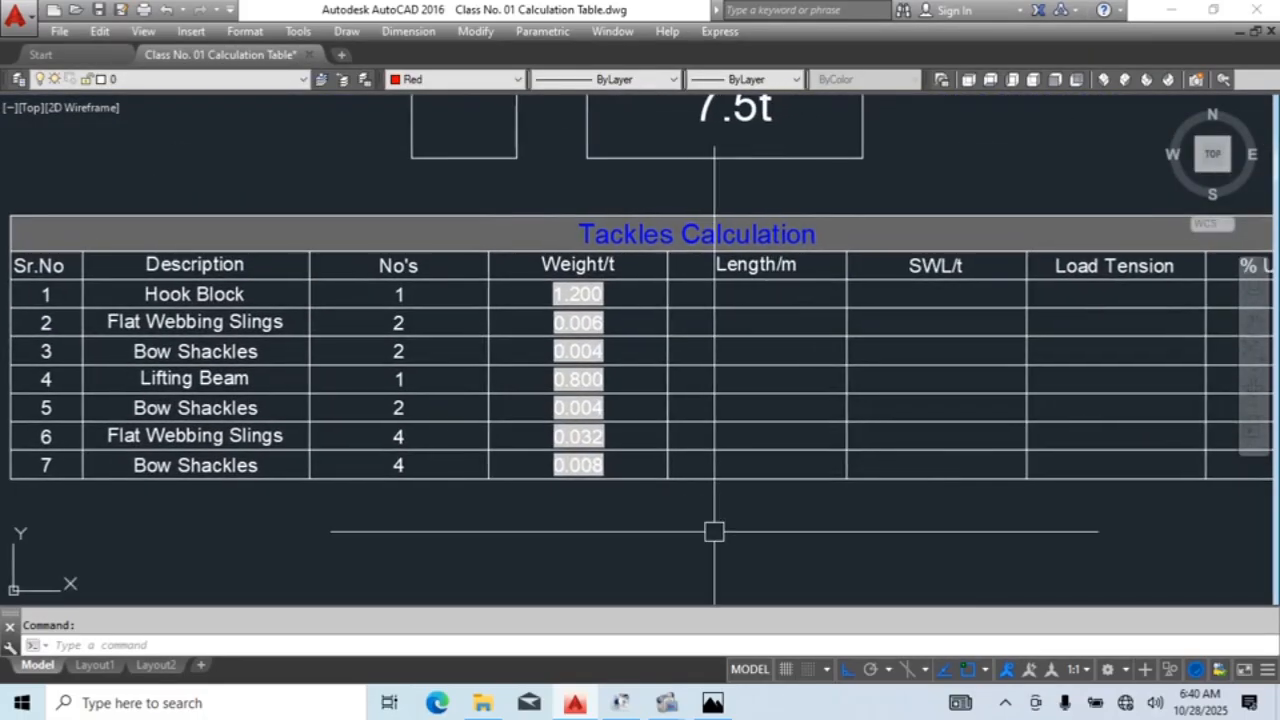
key(ctrl+s)
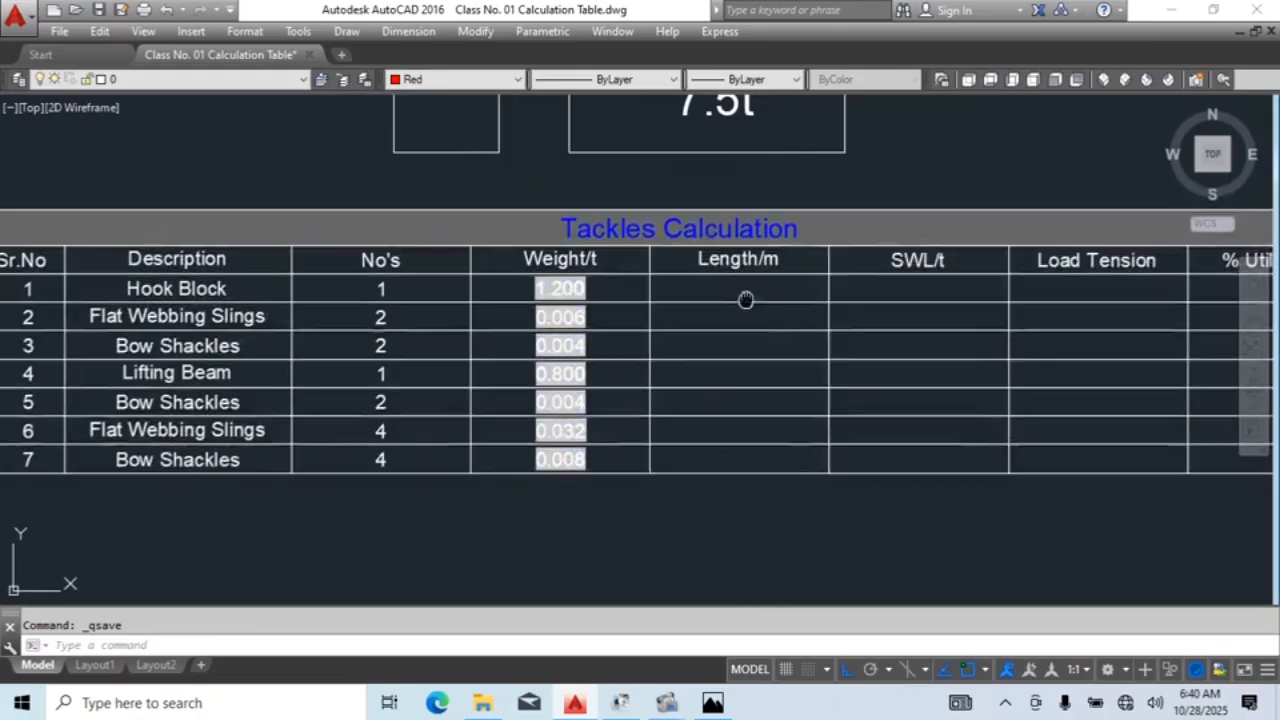
Step: Fill in the hook block row with a dash for Length/m and 80.0t for SWL/t
double_click(764, 281)
text(-)
click(926, 280)
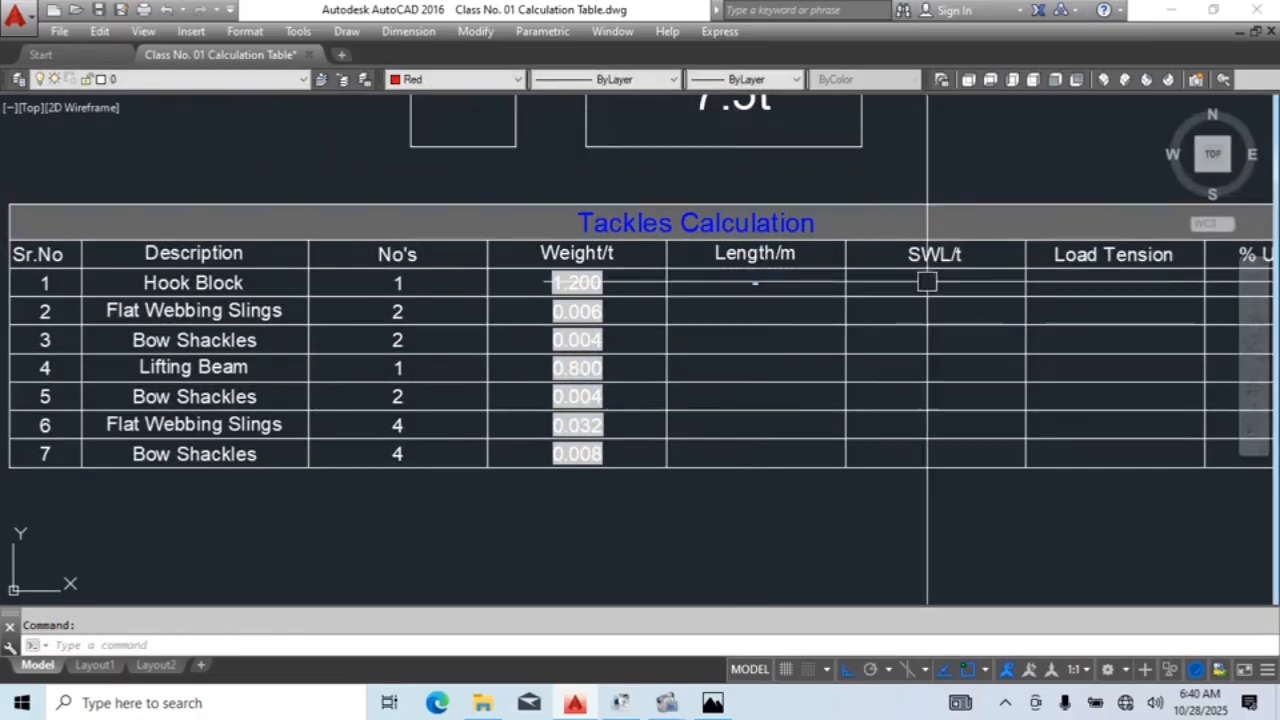
double_click(928, 280)
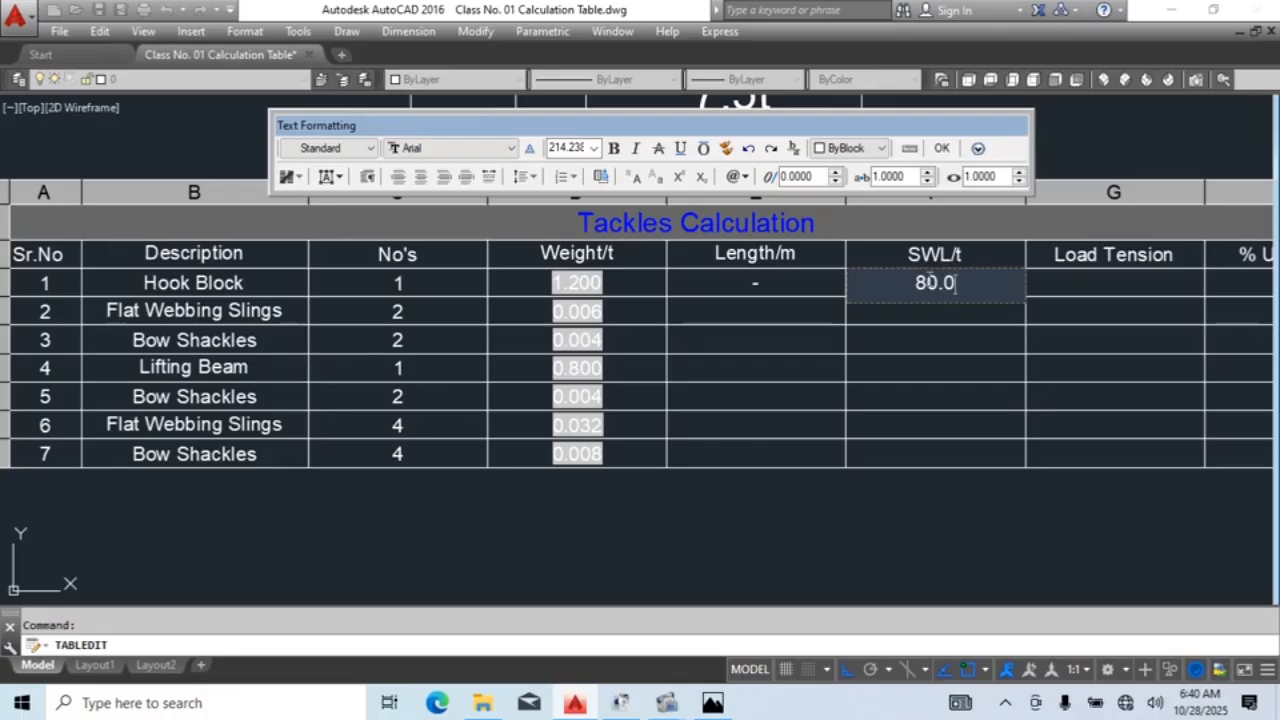
click(923, 309)
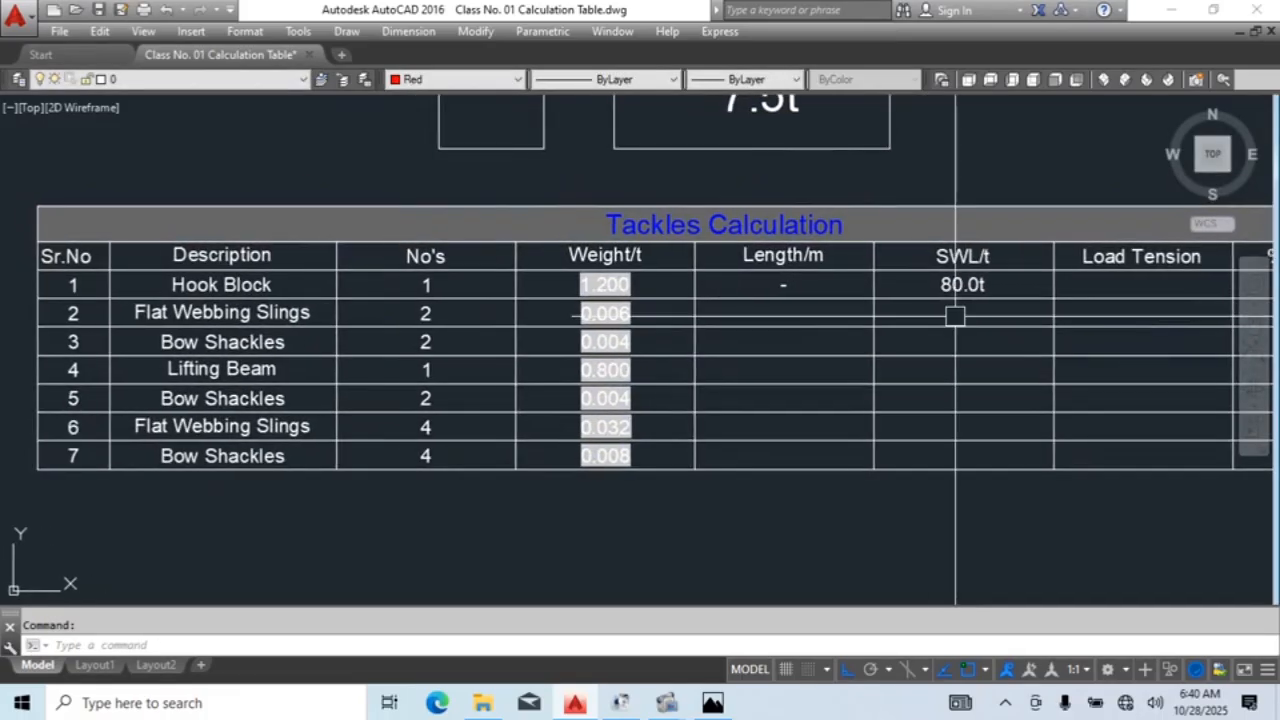
Step: Enter 3 as the Length/m and 4 as the SWL/t of the item 2 flat webbing slings
double_click(785, 315)
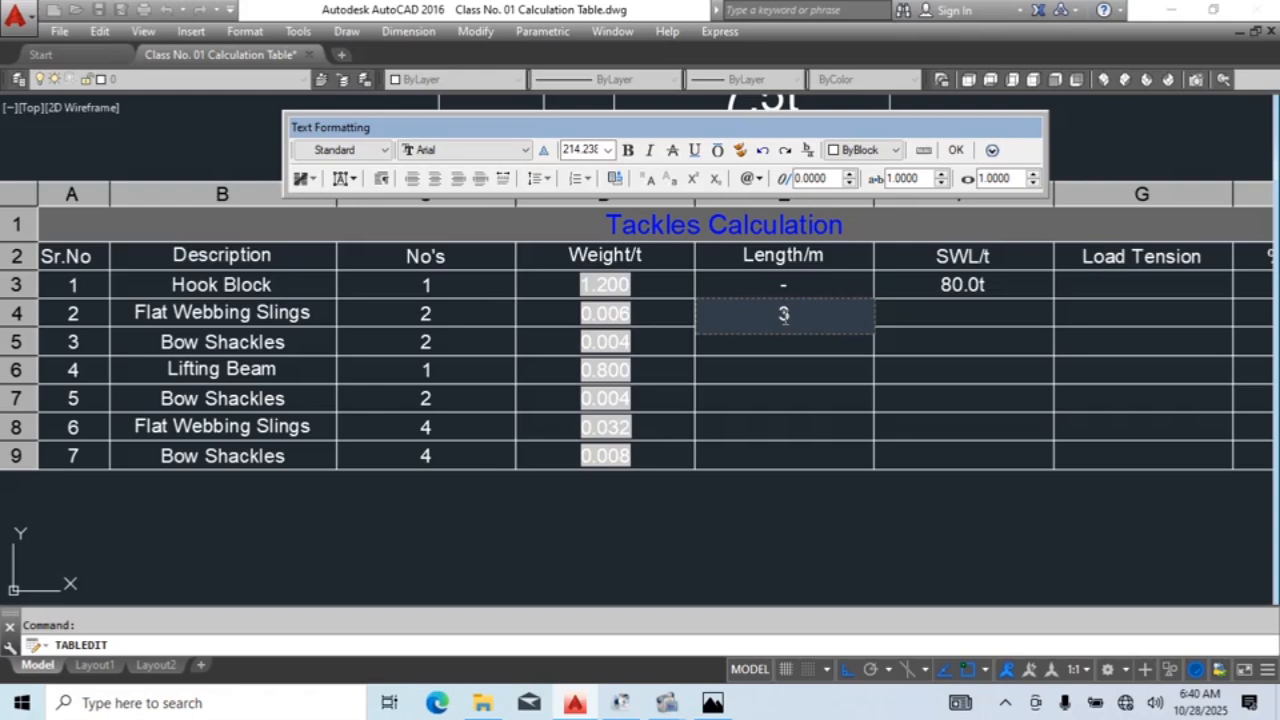
text(3)
click(972, 314)
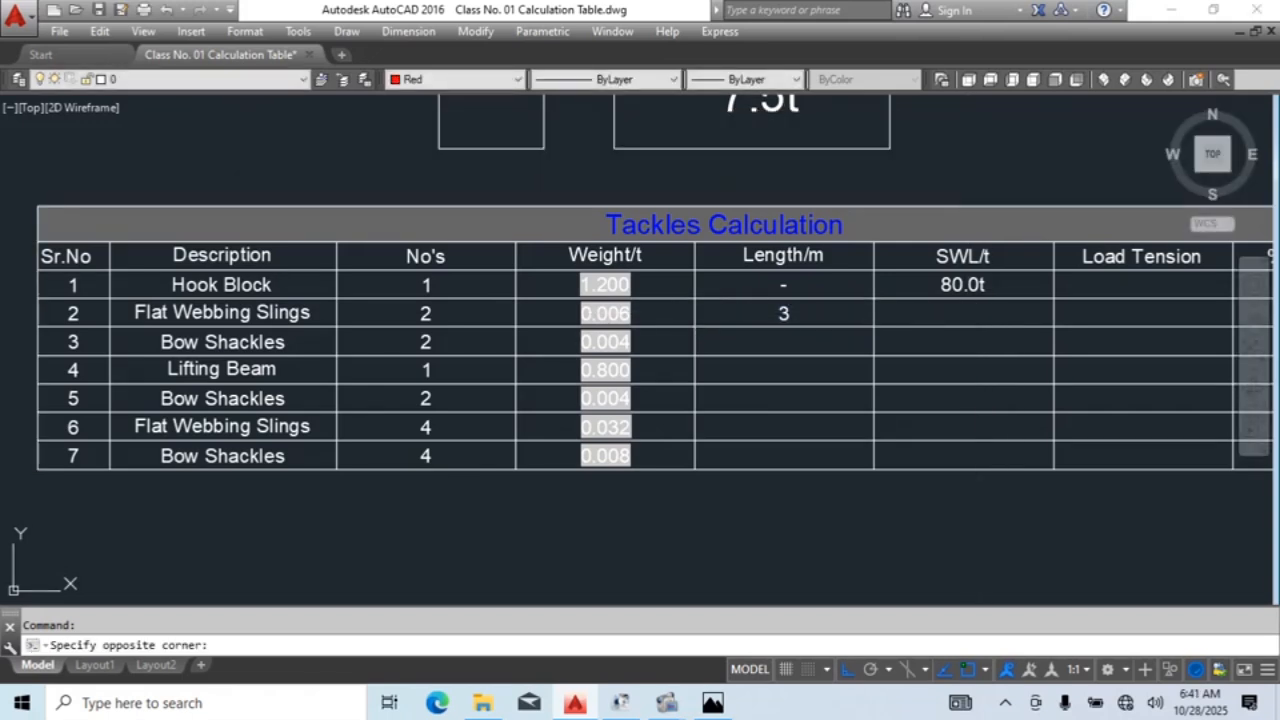
double_click(968, 313)
text(4)
click(808, 366)
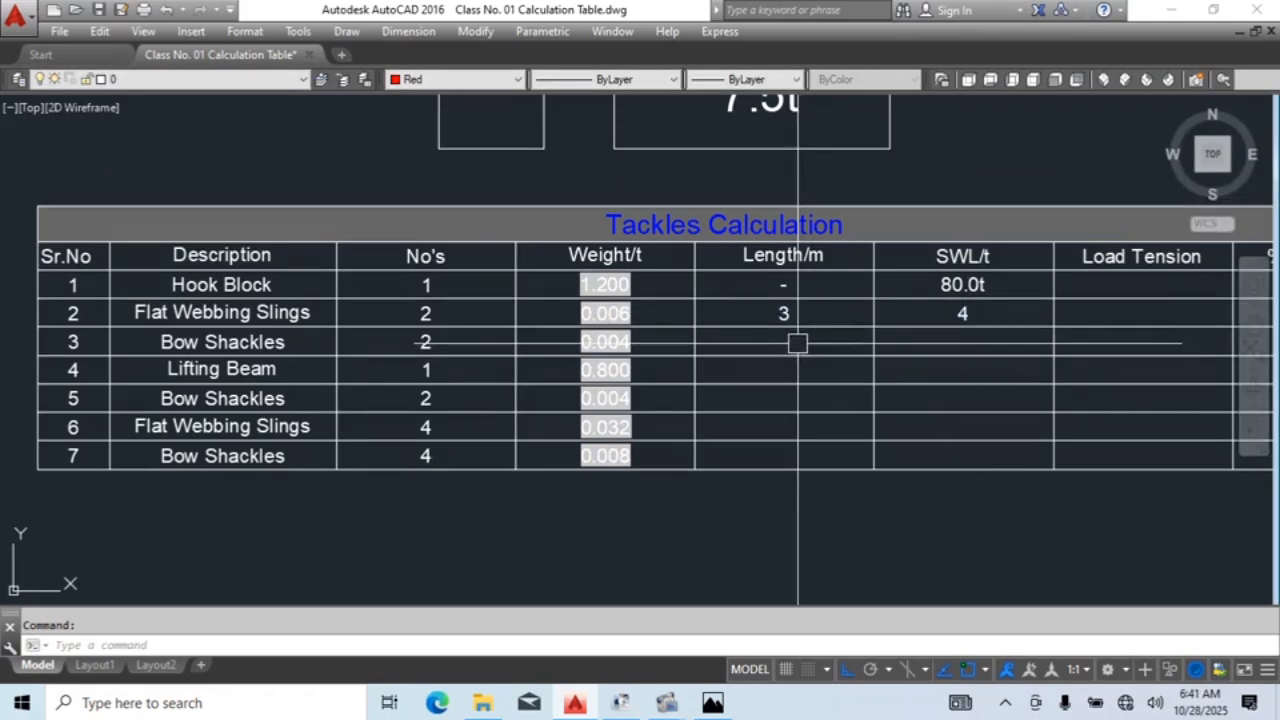
Step: Enter a dash for the Length/m and 6.5 for the SWL/t of the item 3 bow shackles
double_click(792, 340)
text(-)
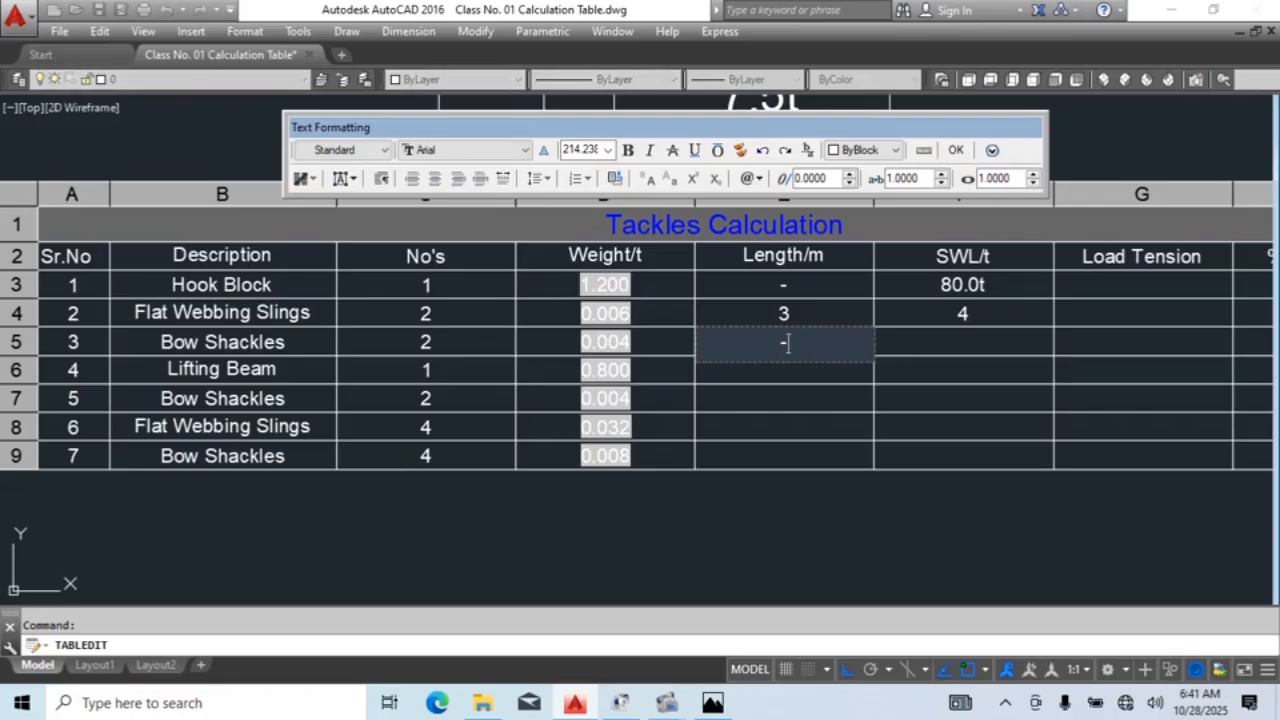
click(960, 342)
double_click(965, 342)
text(6.5)
click(962, 379)
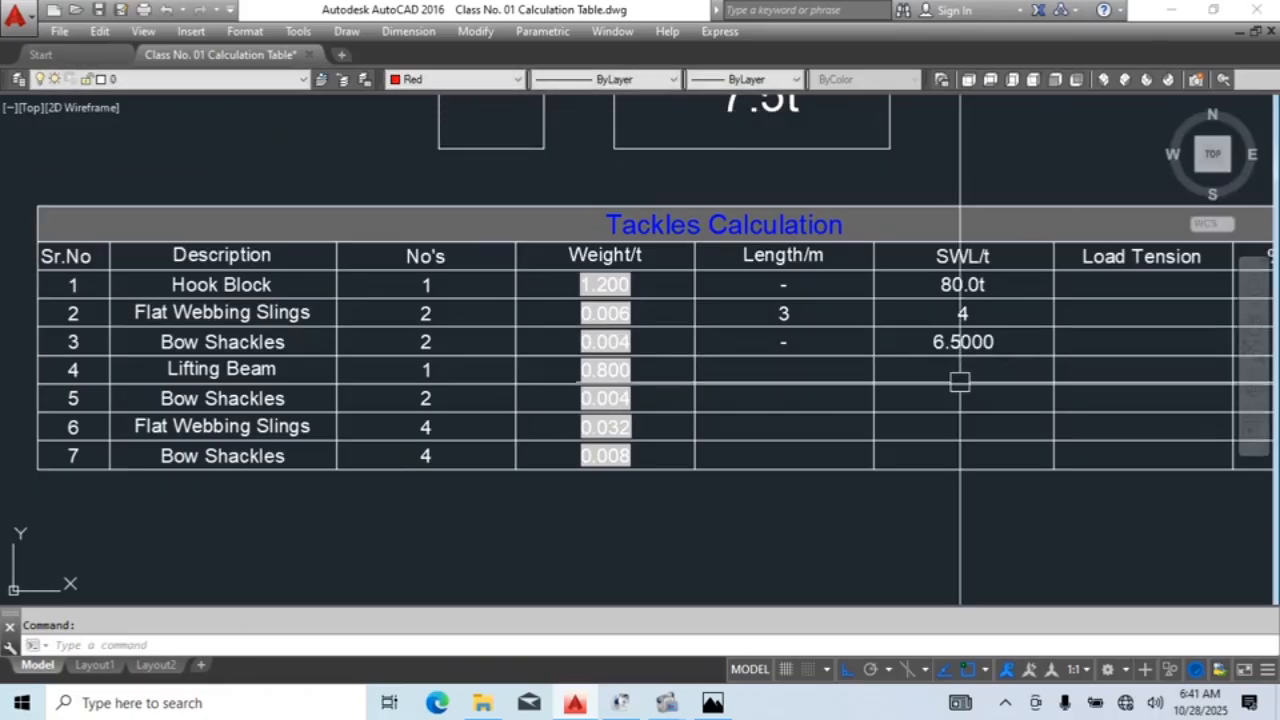
click(983, 343)
middle_drag(974, 399, 774, 309)
right_click(781, 252)
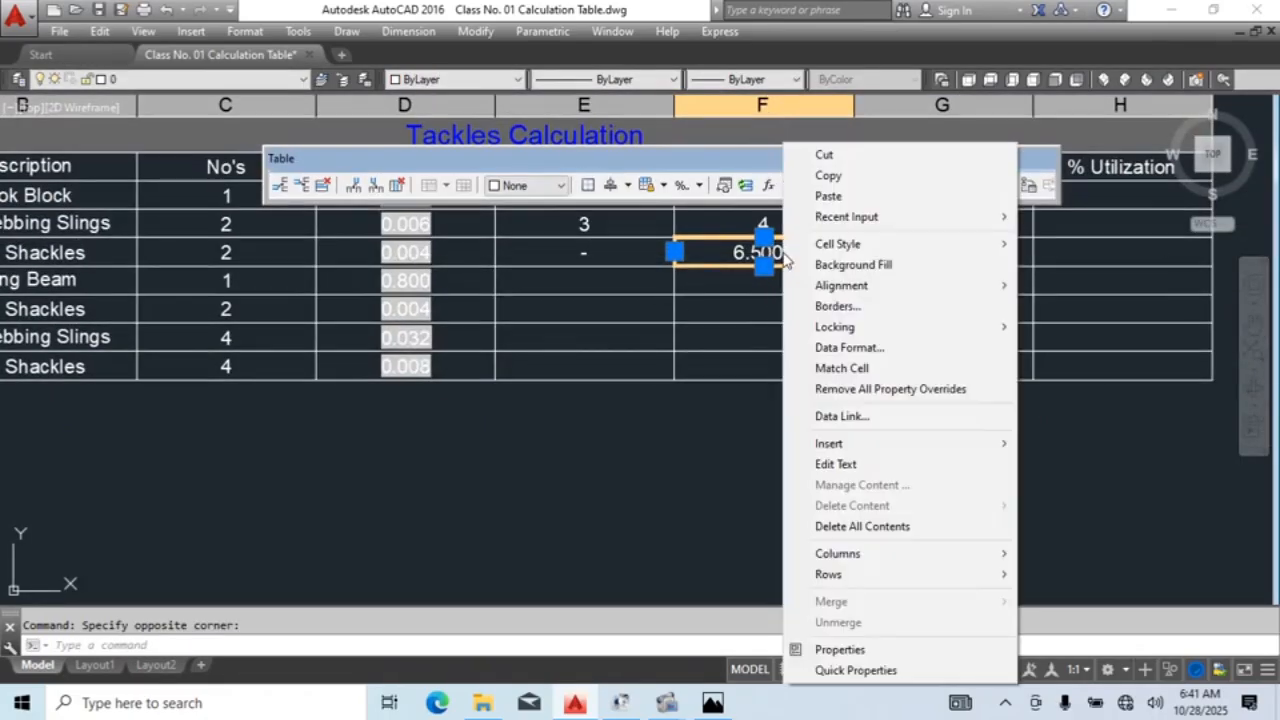
click(912, 310)
click(1110, 432)
click(1046, 469)
middle_drag(761, 352, 782, 381)
Step: Format the SWL/t cells of all seven items as decimal numbers with 0.000 precision, accepting the data type conversion
click(821, 257)
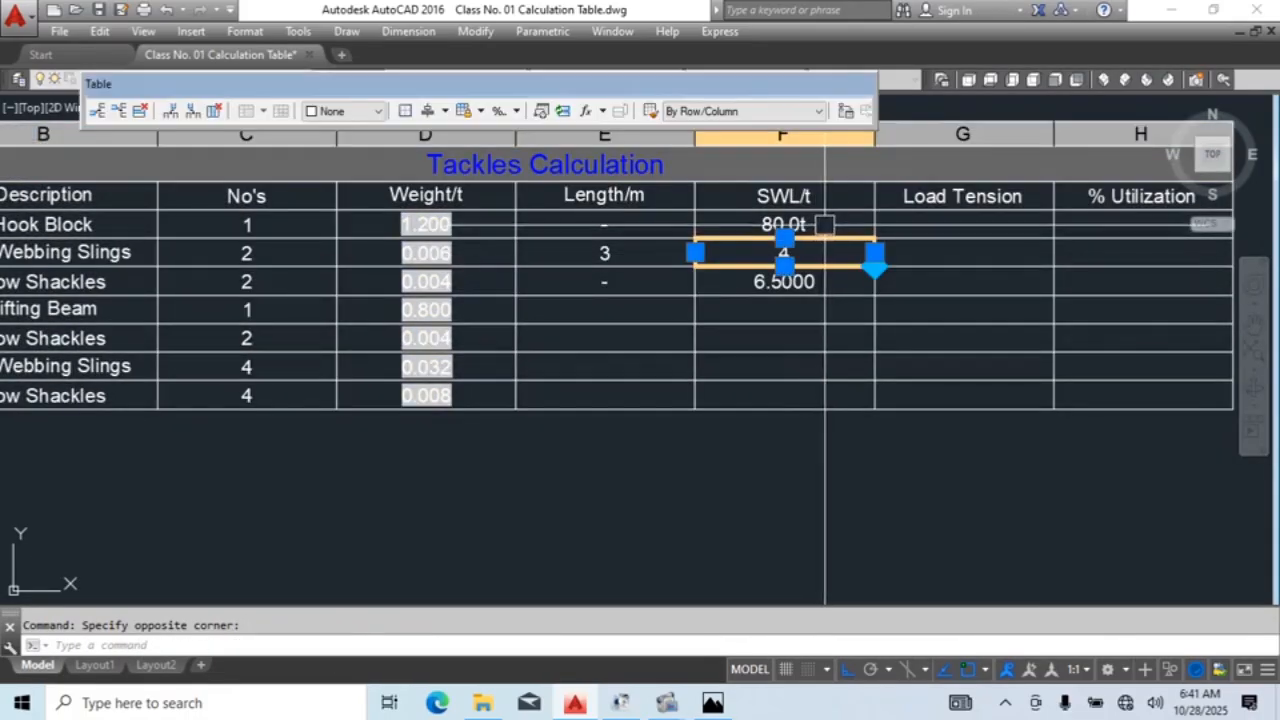
drag(825, 225, 786, 402)
right_click(794, 273)
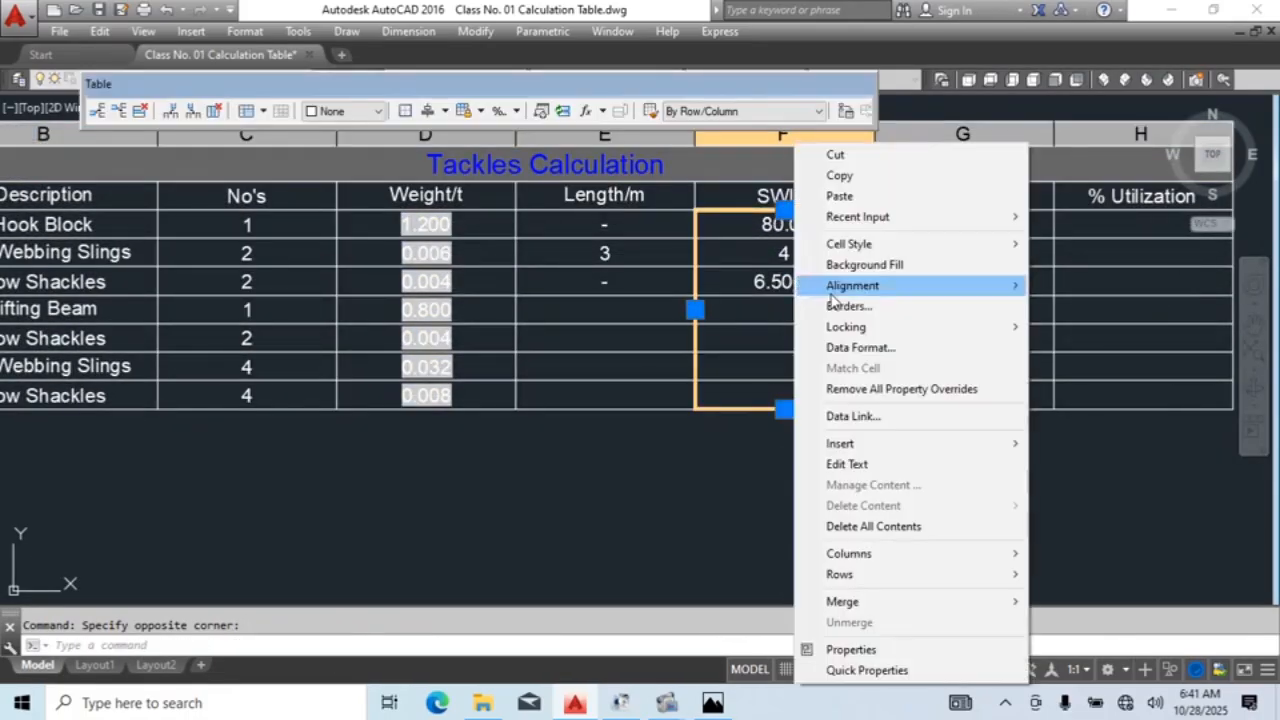
click(891, 349)
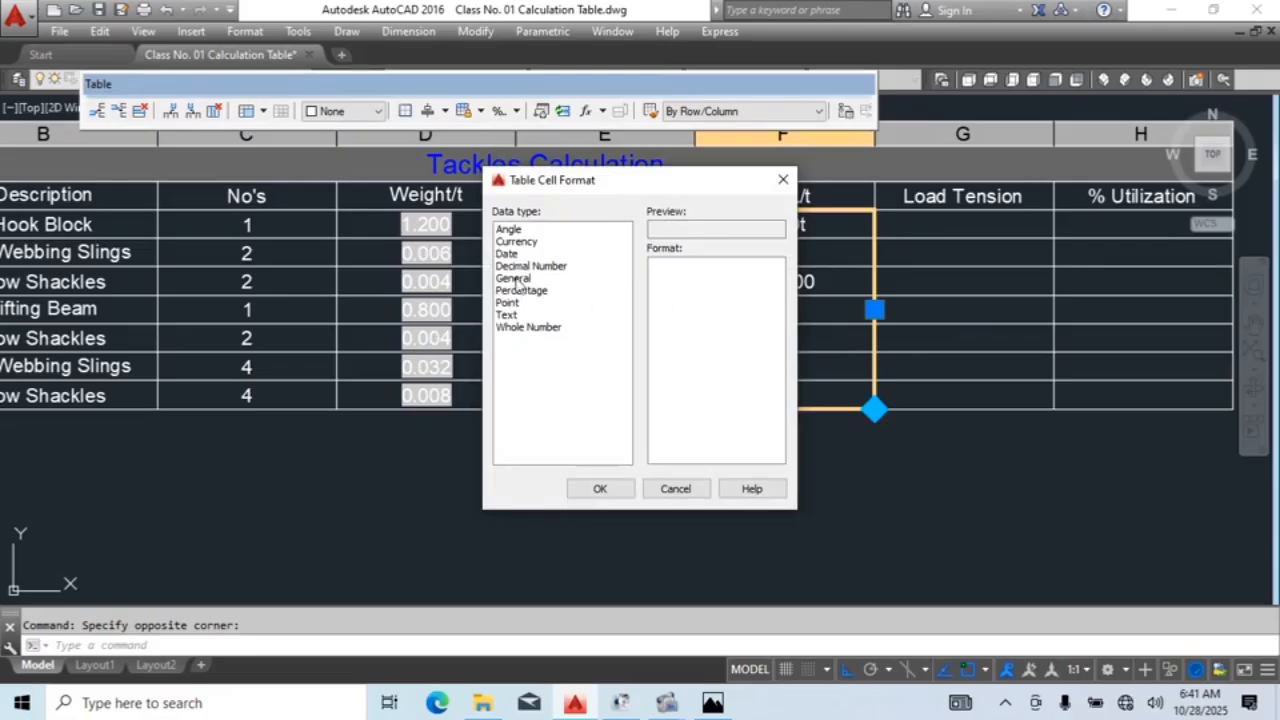
click(520, 267)
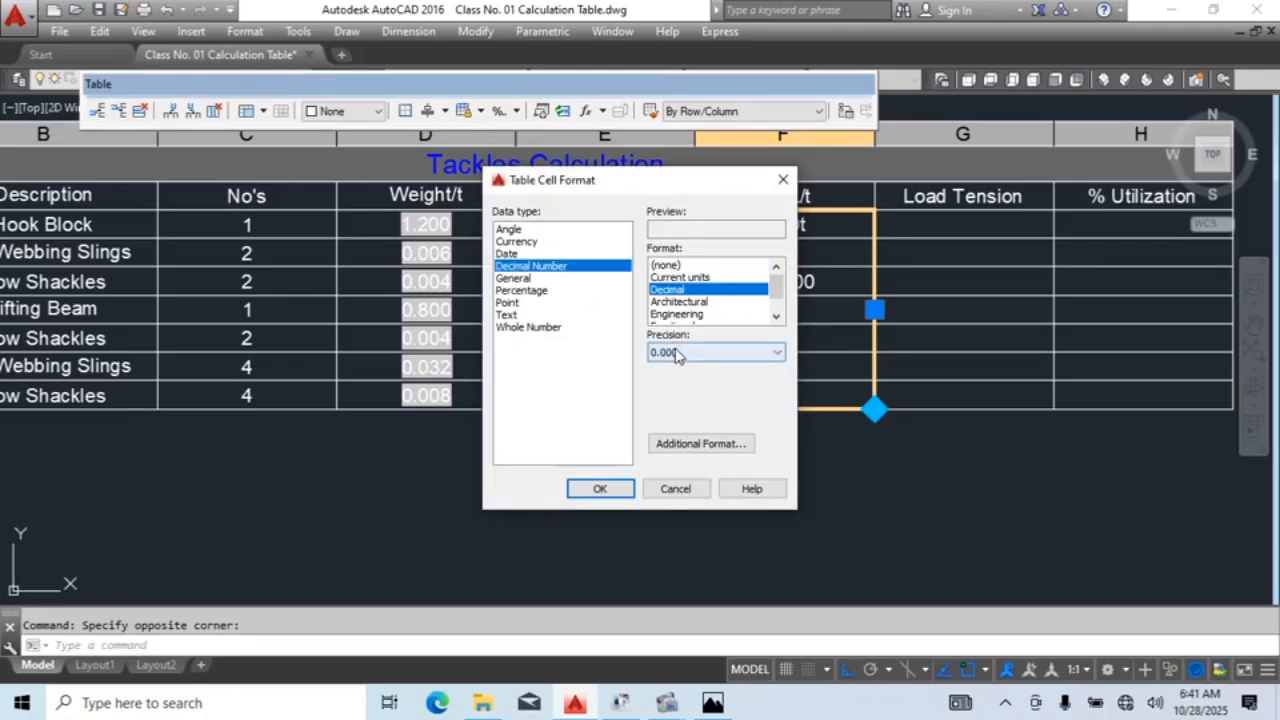
click(677, 355)
click(668, 420)
click(600, 488)
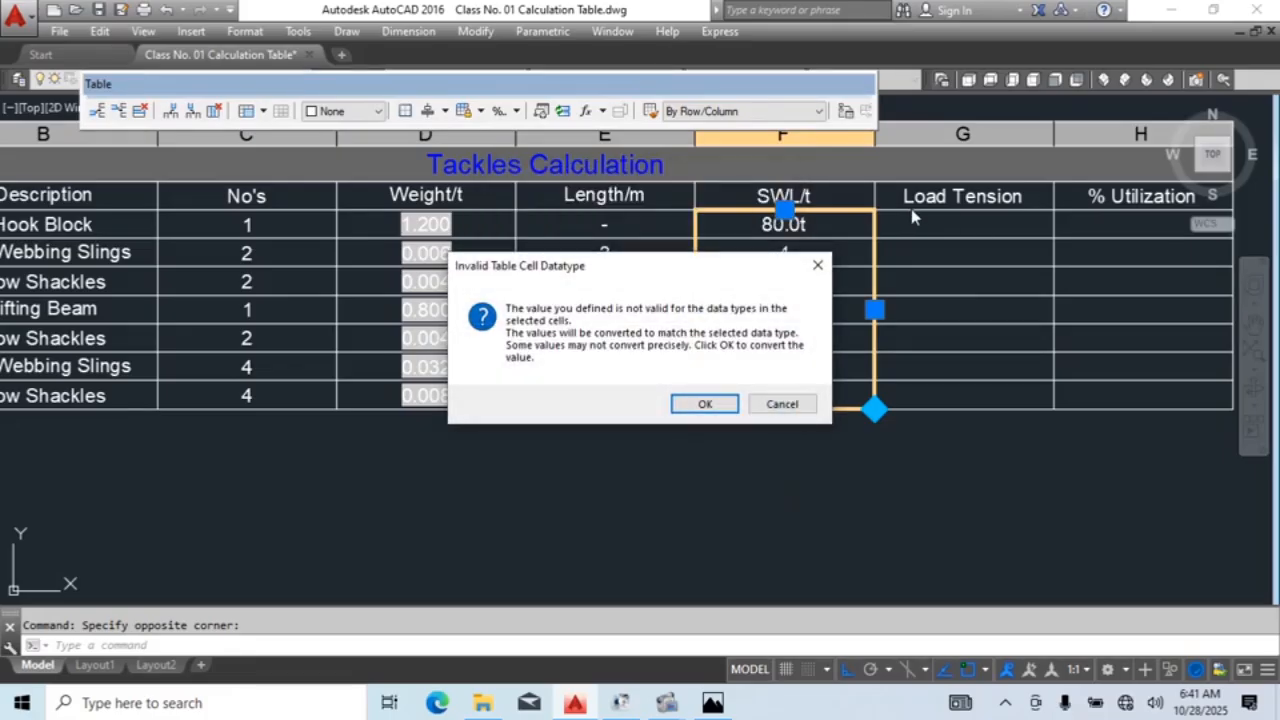
click(724, 412)
scroll(800, 270, up, 2)
key(Escape)
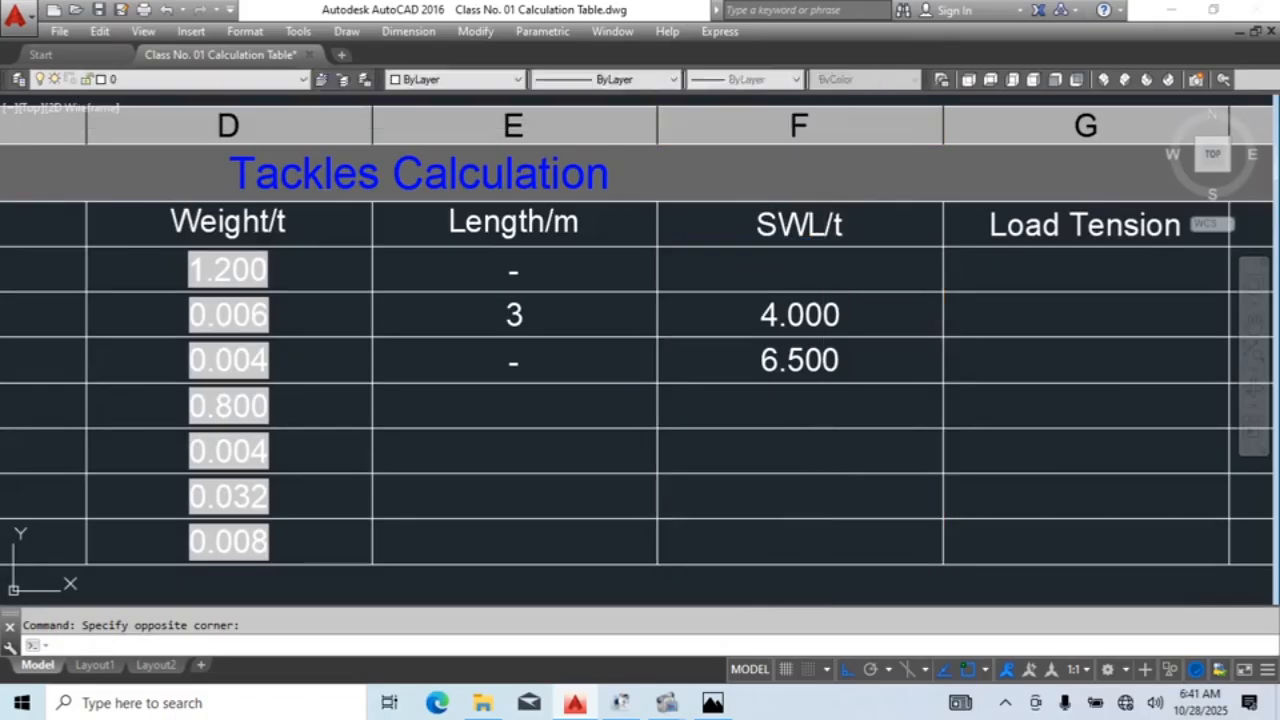
Step: Enter 80 as the SWL/t value of the hook block
double_click(826, 277)
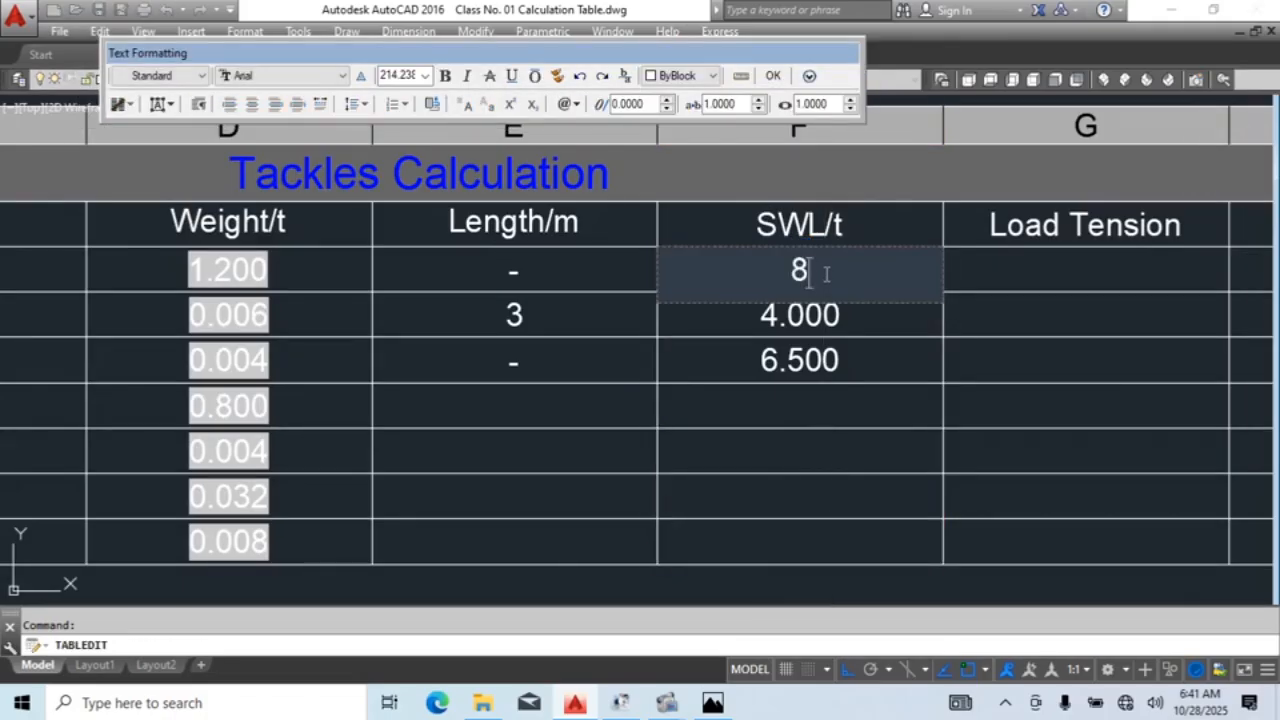
key(Escape)
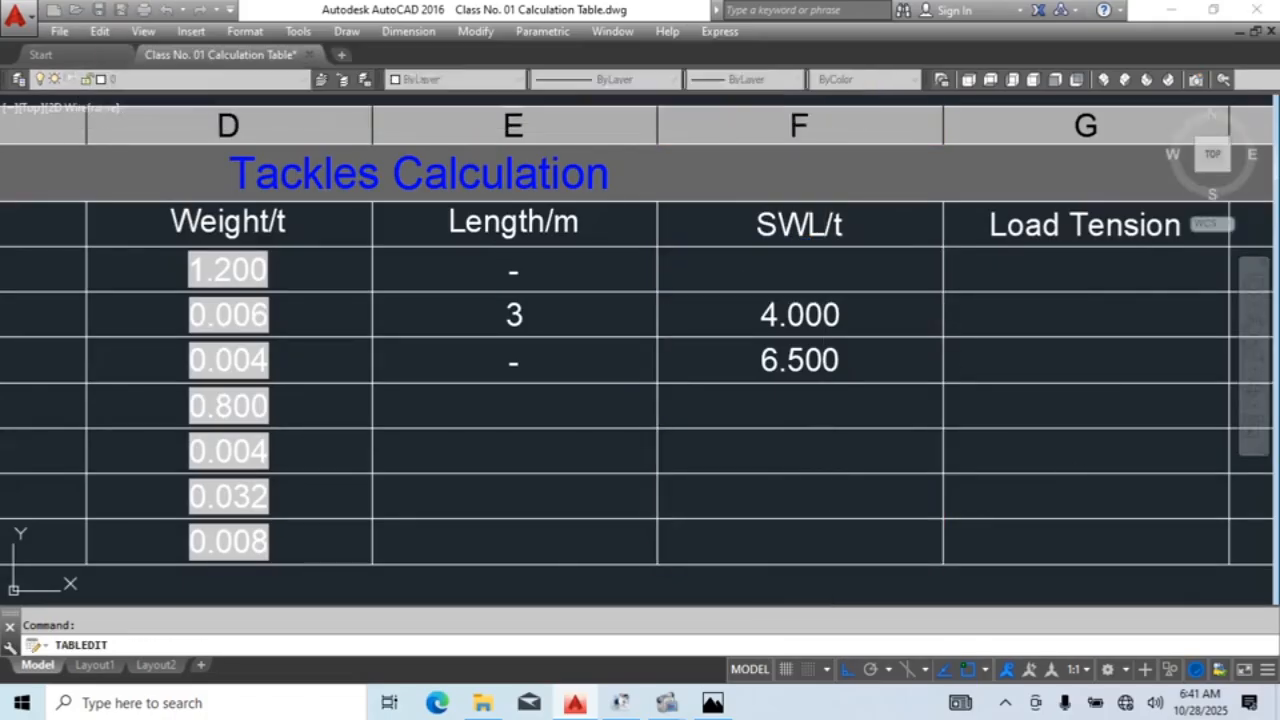
scroll(833, 294, down, 2)
scroll(816, 286, up, 2)
scroll(894, 343, down, 2)
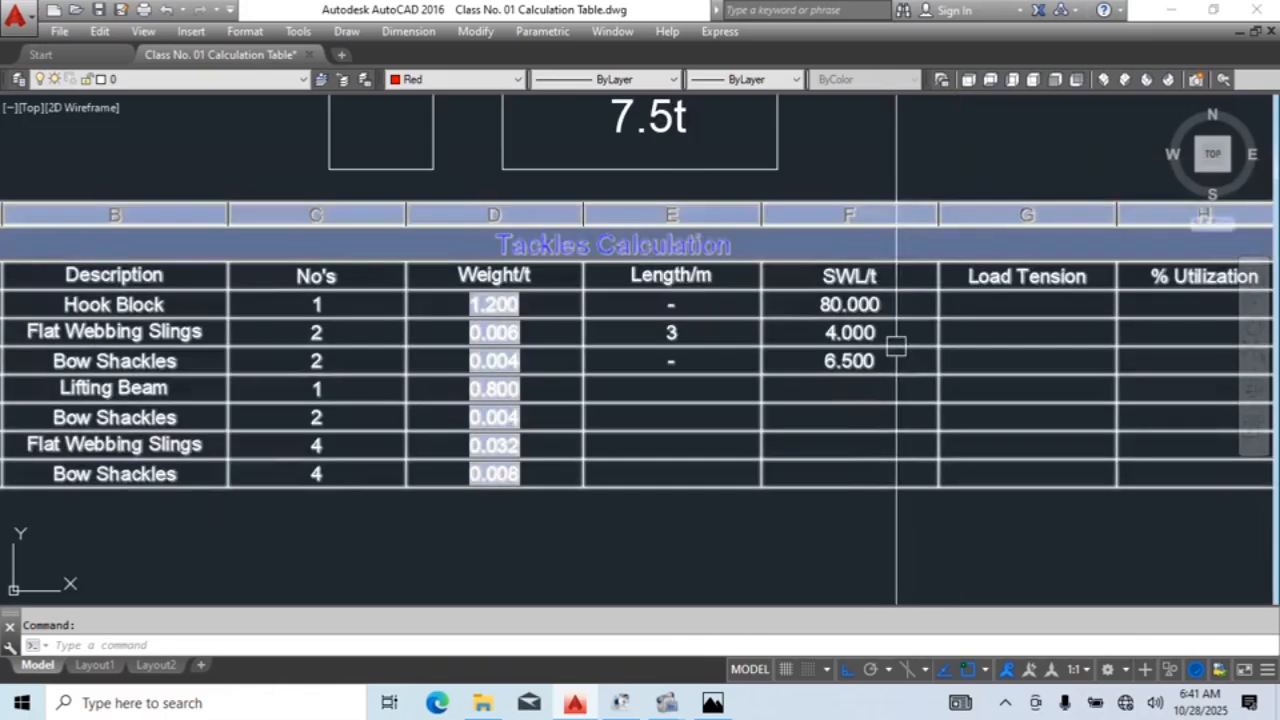
scroll(878, 316, up, 4)
double_click(806, 329)
key(Escape)
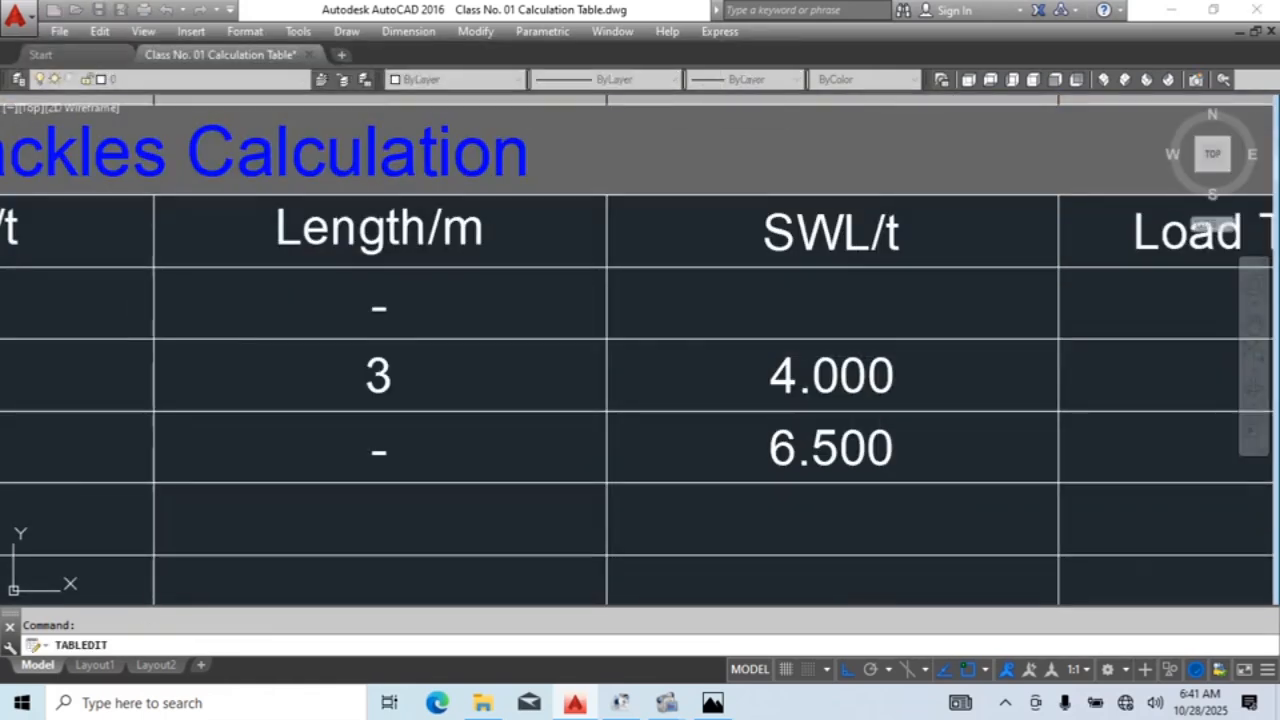
Step: Reduce the decimal precision of the SWL/t cells of items 1 to 3 to 0.0
scroll(808, 333, down, 2)
middle_drag(895, 405, 891, 397)
scroll(880, 310, down, 2)
scroll(878, 306, up, 2)
drag(878, 306, 838, 400)
right_click(838, 400)
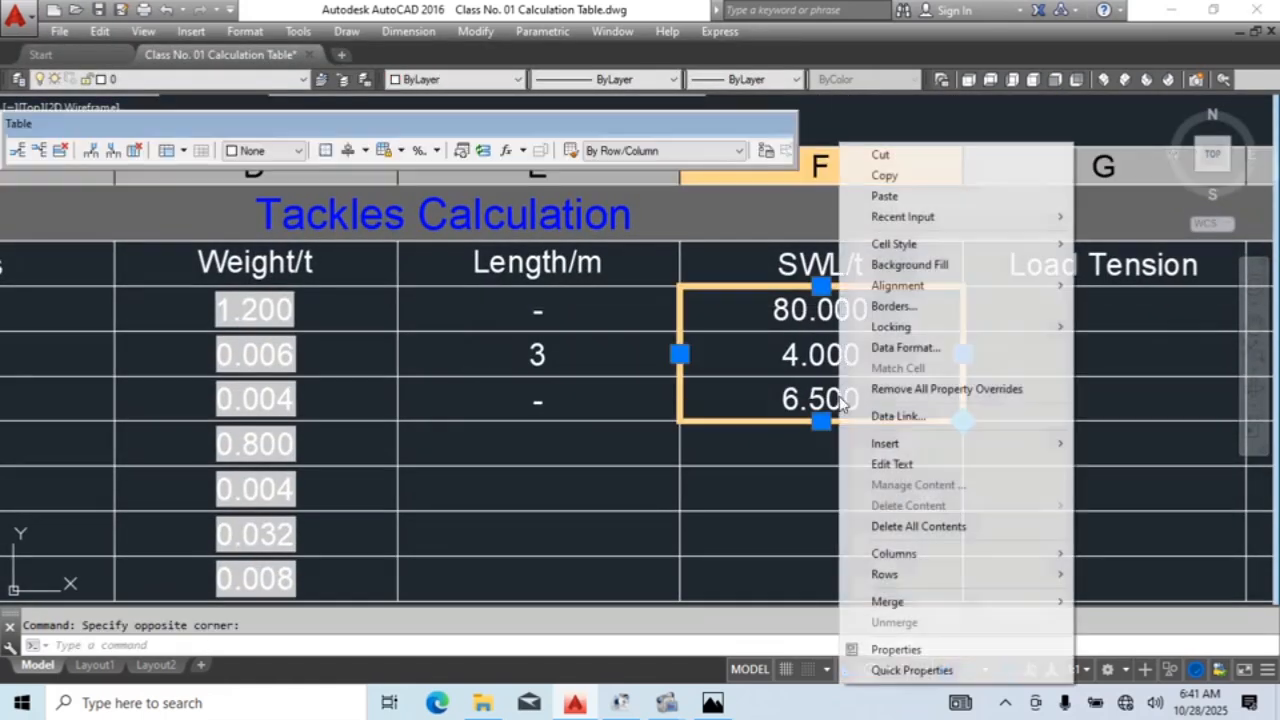
click(916, 349)
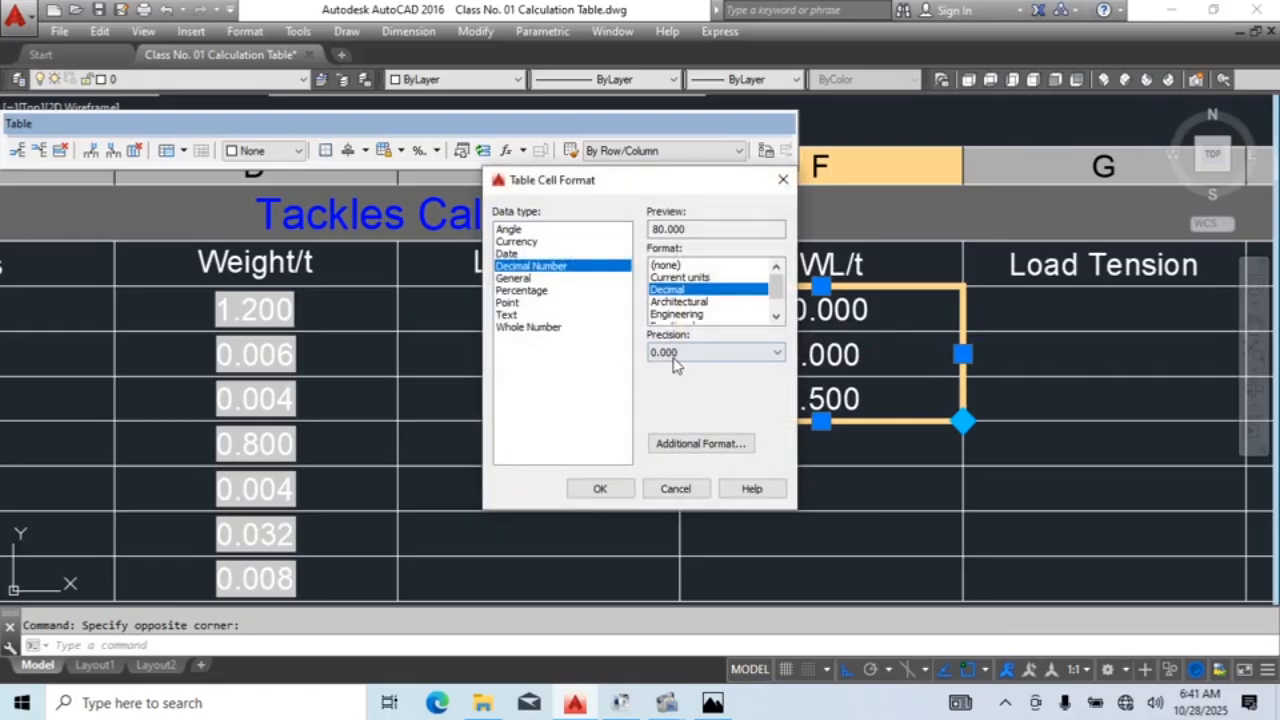
click(662, 353)
click(663, 393)
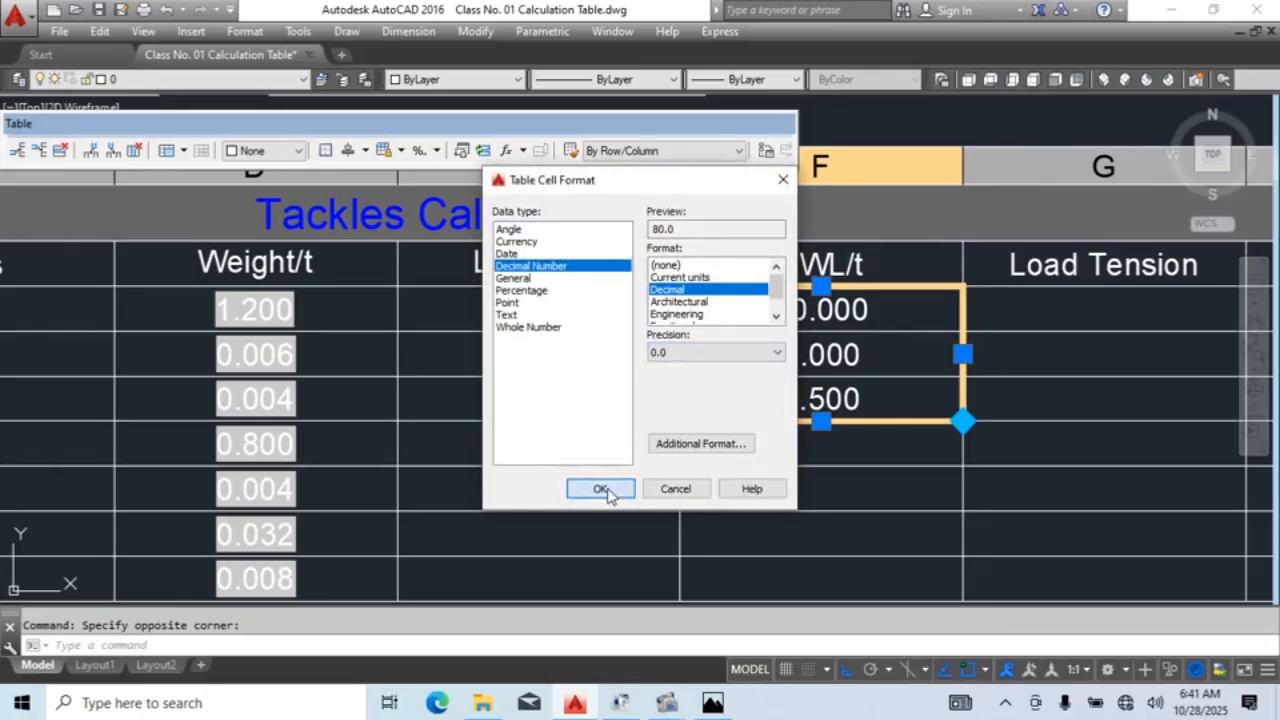
click(600, 488)
key(Escape)
Step: Enter 30 as the SWL/t of the item 4 lifting beam
scroll(903, 366, down, 3)
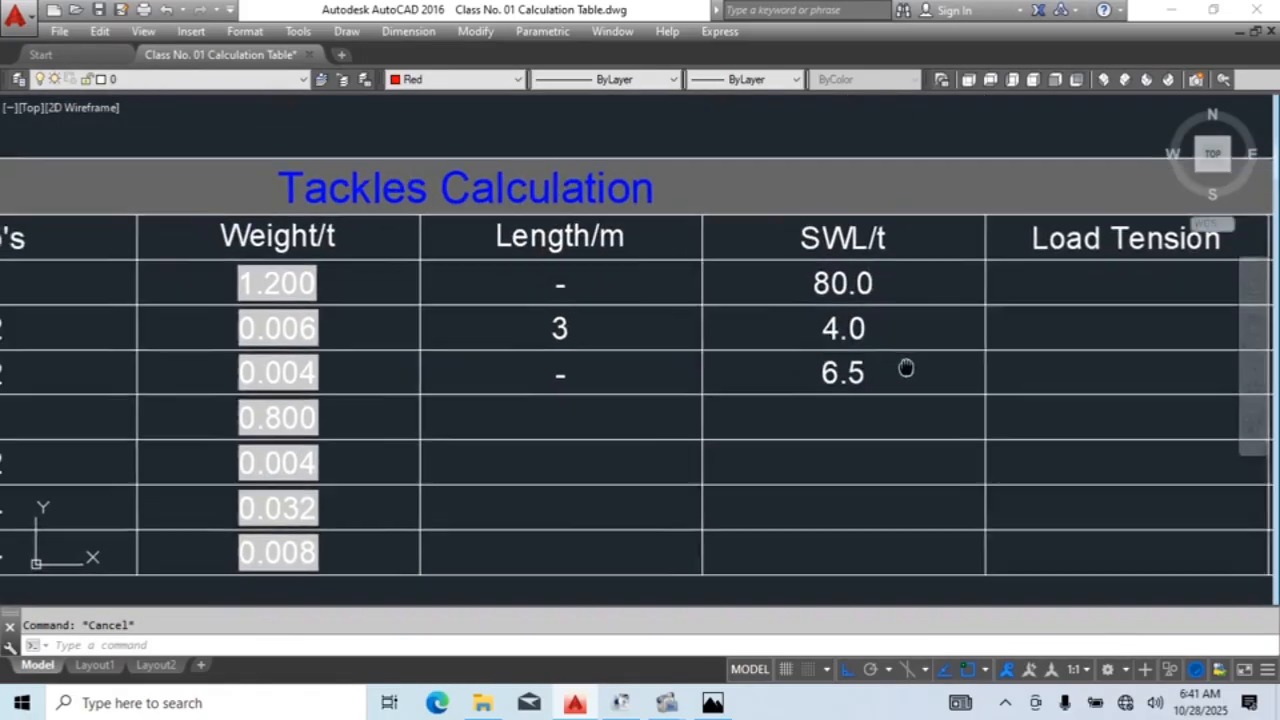
middle_drag(873, 315, 935, 311)
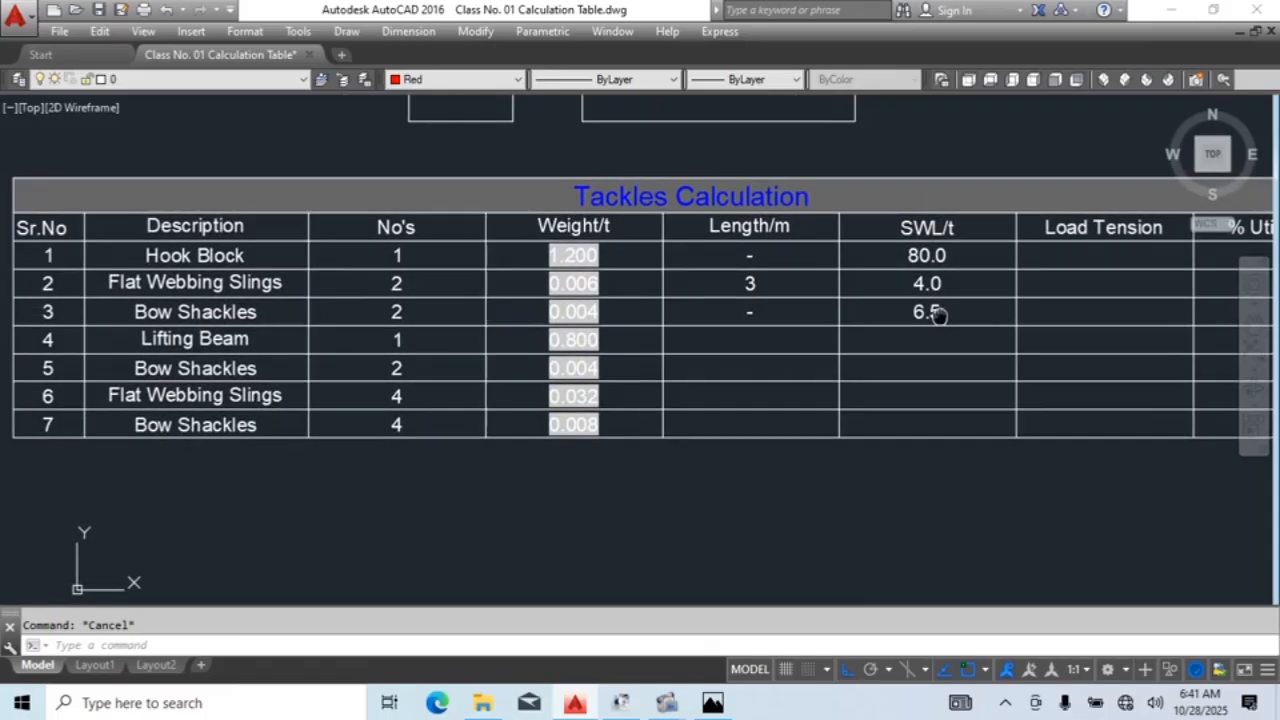
click(944, 340)
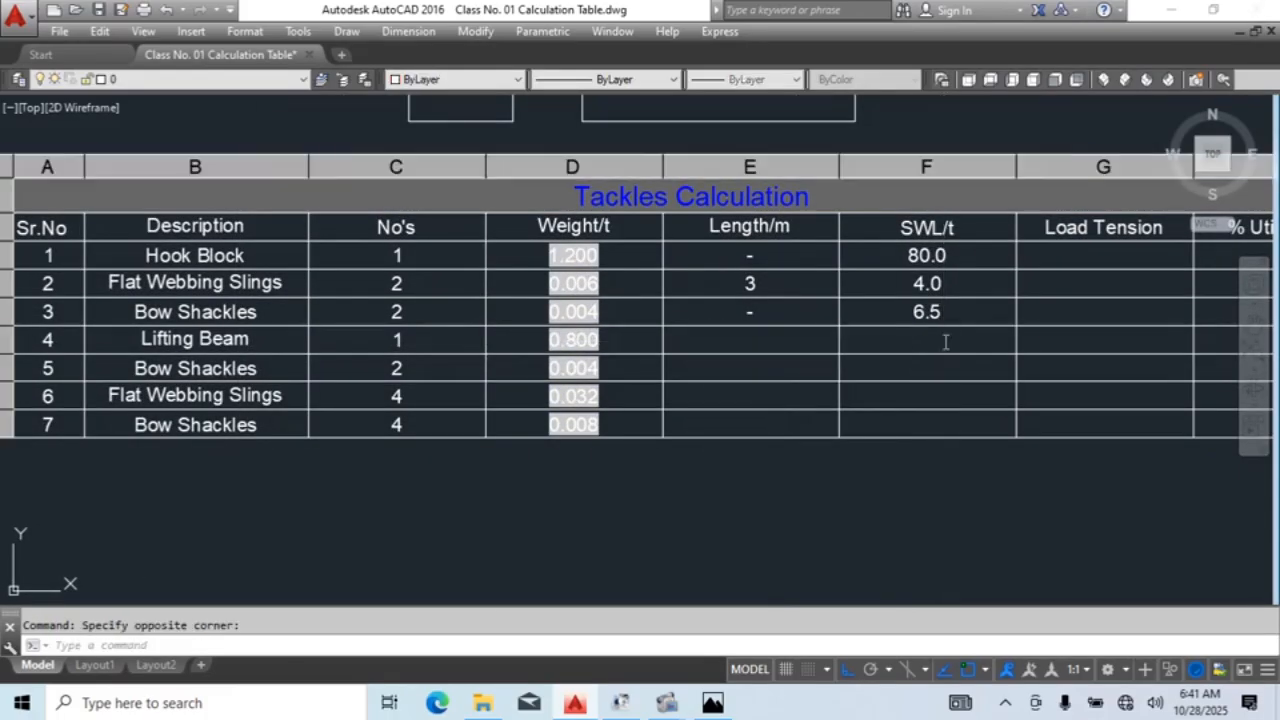
text(30)
click(943, 437)
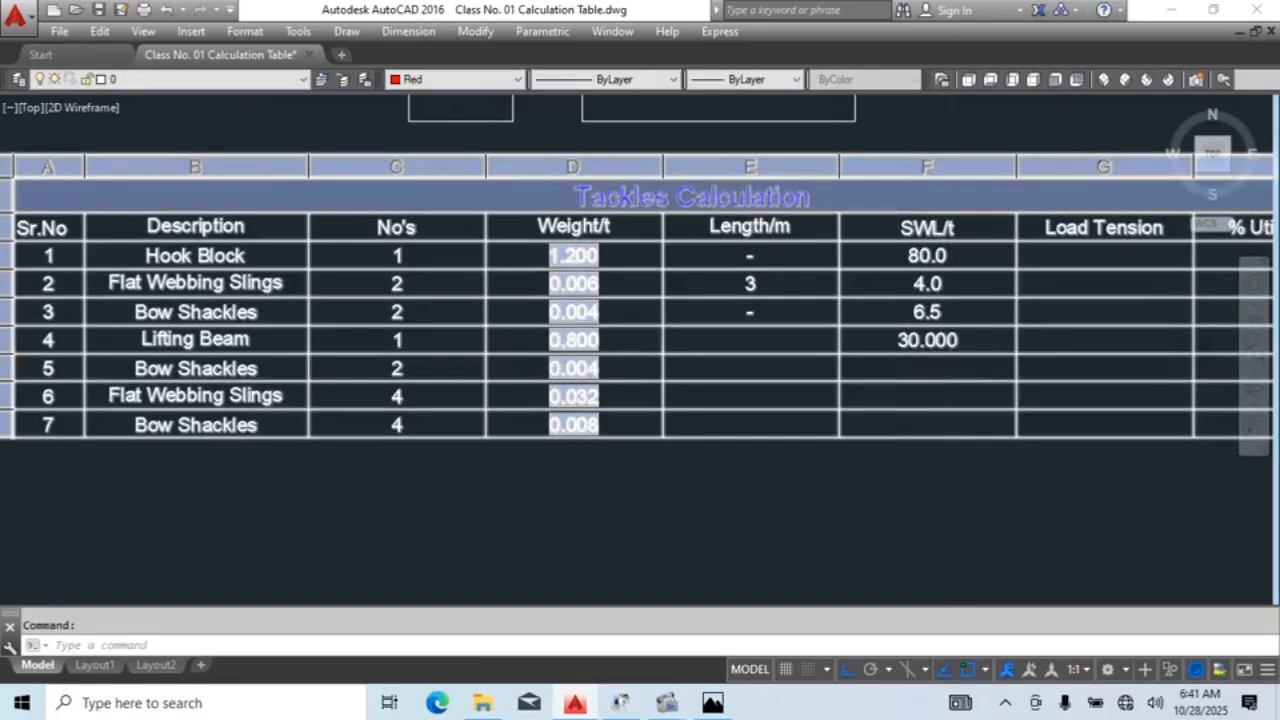
Step: Fill the item 3 SWL/t cell, 6.5 with one decimal, down through items 4 to 7
scroll(949, 320, up, 4)
click(949, 312)
scroll(955, 340, down, 2)
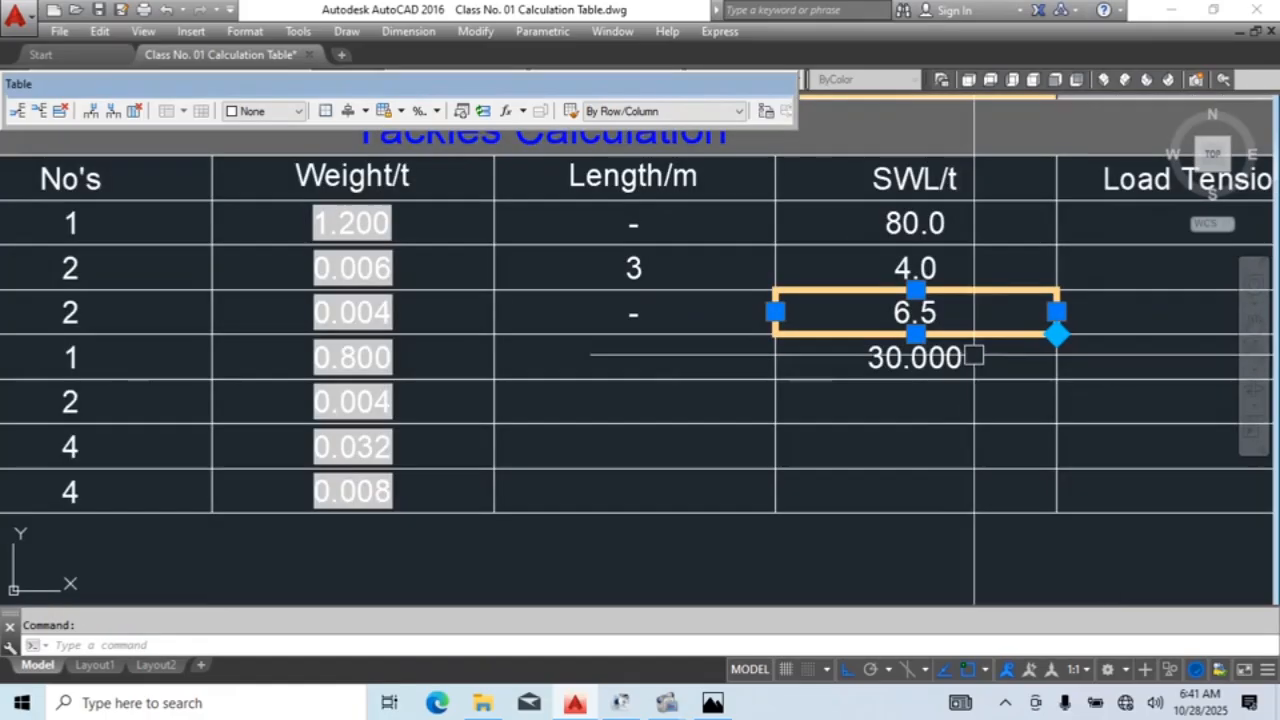
click(975, 356)
drag(1056, 334, 925, 488)
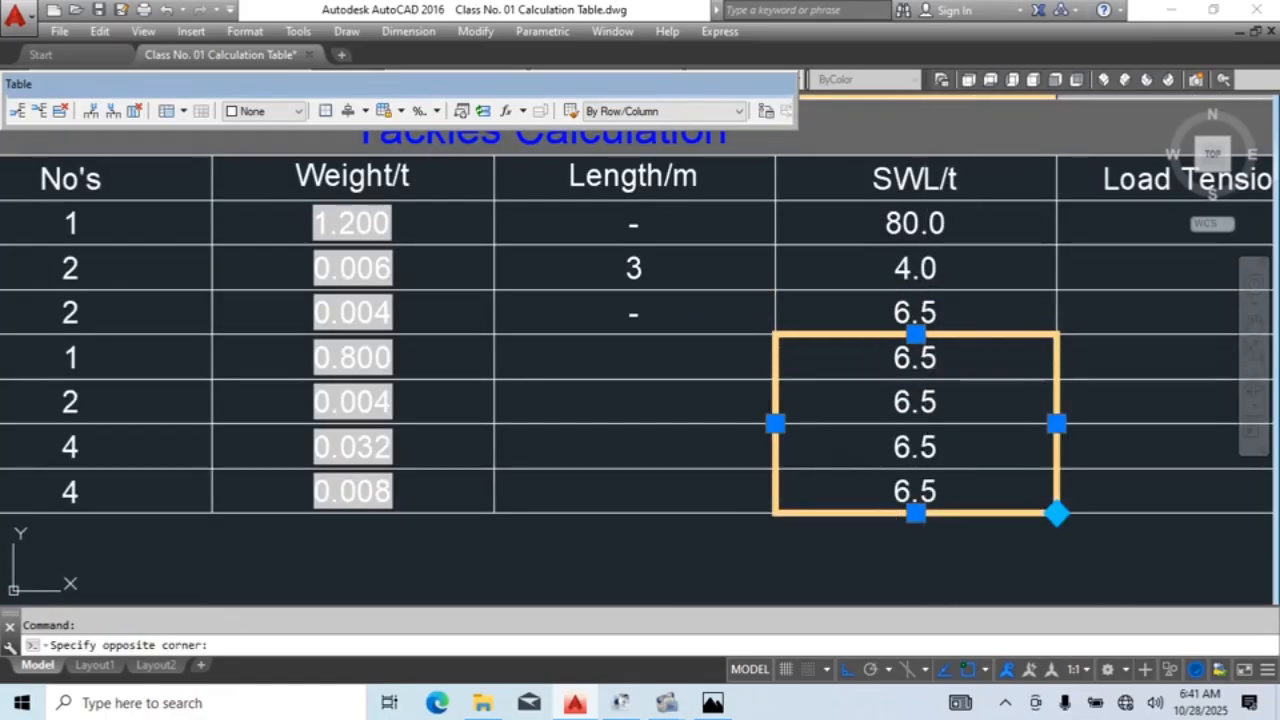
Step: Replace the lifting beam's filled-in SWL/t value with 30
double_click(900, 360)
text(30)
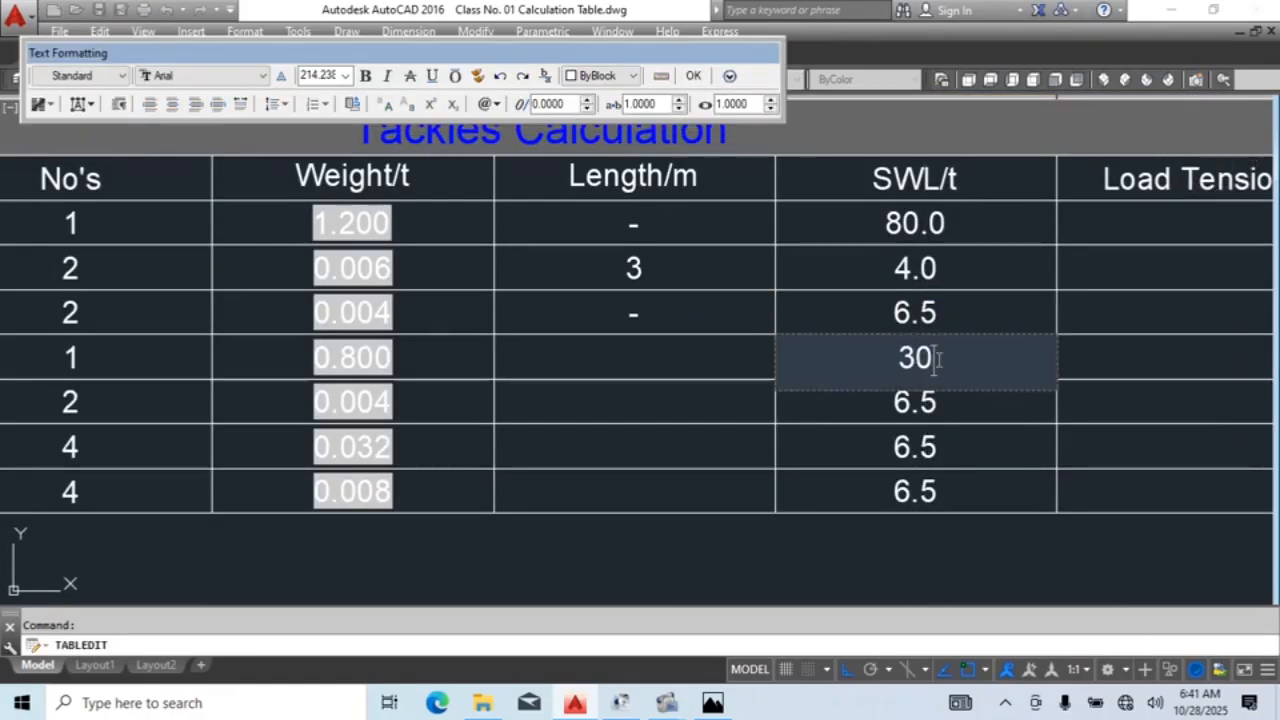
click(945, 425)
Step: Check the sling label in the rigging diagram and set the SWL/t of the item 6 flat webbing slings to 4
scroll(955, 400, down, 5)
middle_drag(960, 330, 628, 516)
middle_drag(1150, 190, 559, 386)
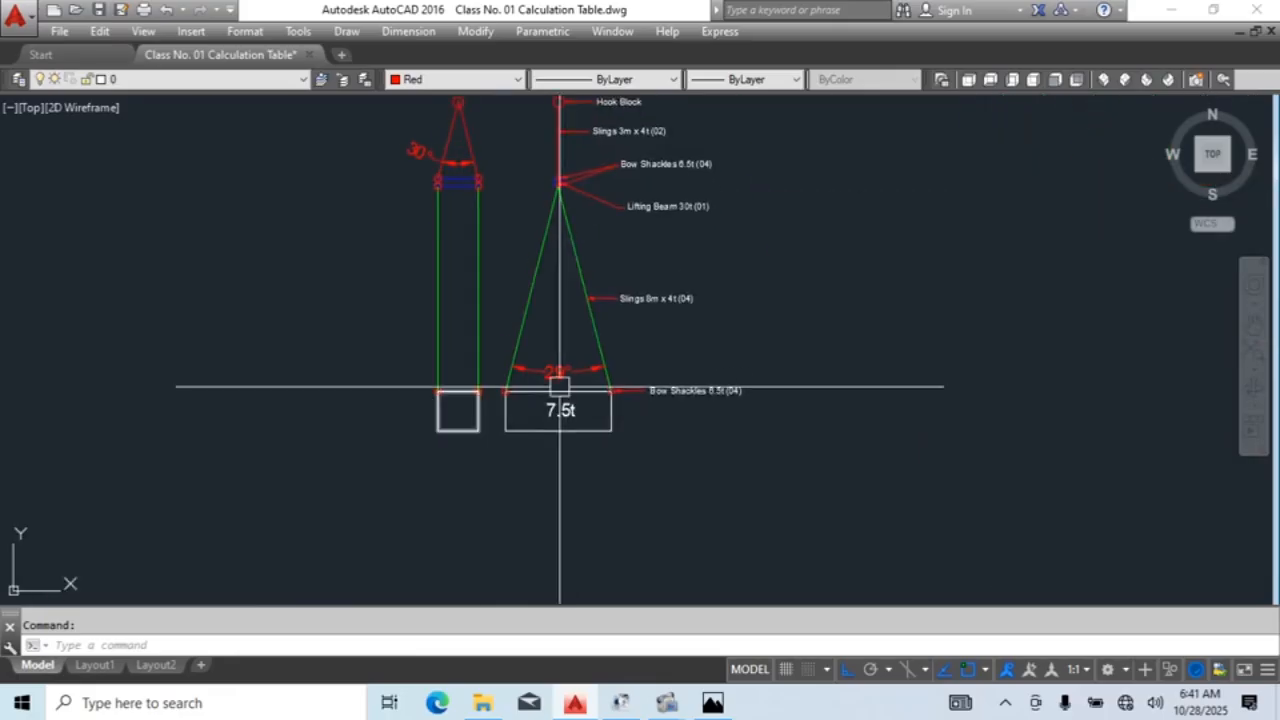
scroll(626, 209, up, 5)
scroll(780, 221, down, 4)
middle_drag(1165, 250, 936, 82)
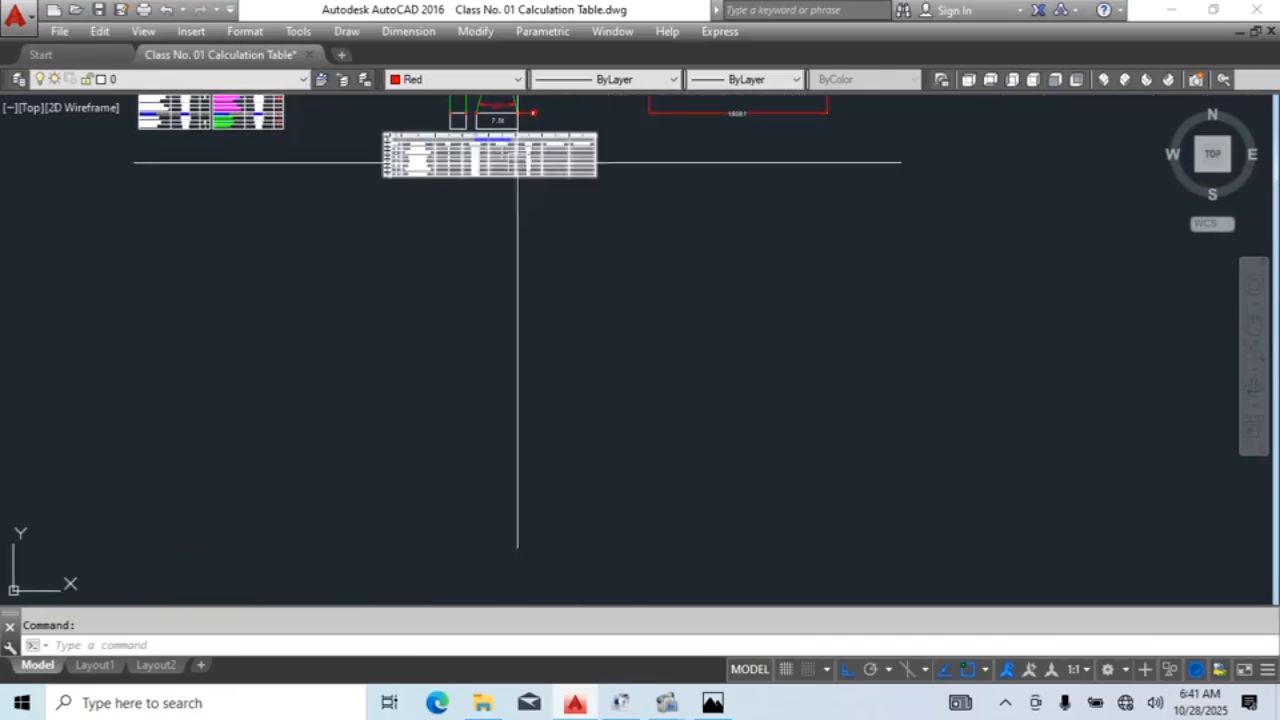
scroll(500, 168, up, 5)
middle_drag(495, 170, 455, 426)
scroll(680, 383, down, 1)
middle_drag(685, 405, 671, 409)
mouse_move(743, 378)
middle_down()
mouse_move(974, 408)
mouse_move(920, 402)
middle_up()
scroll(812, 376, up, 2)
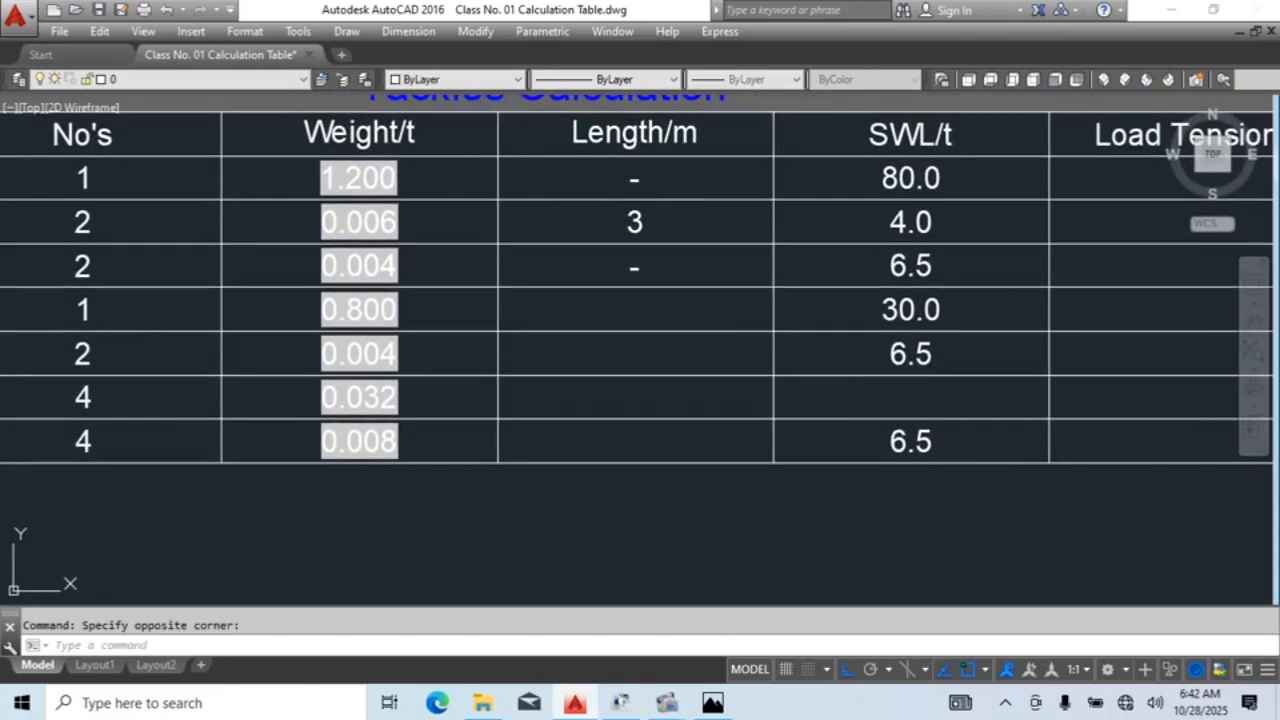
double_click(896, 399)
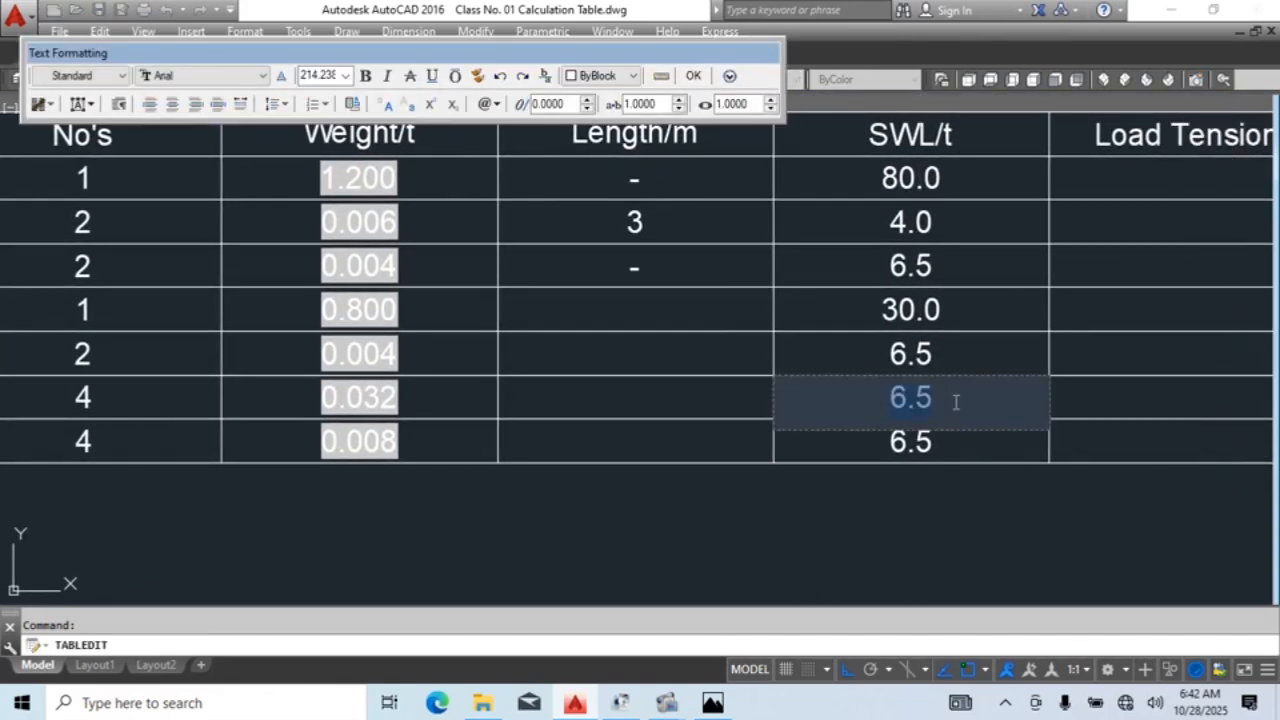
click(976, 506)
Step: Enter 8 as the Length/m of the item 6 flat webbing slings
middle_drag(968, 573, 844, 594)
double_click(504, 420)
text(8)
click(606, 500)
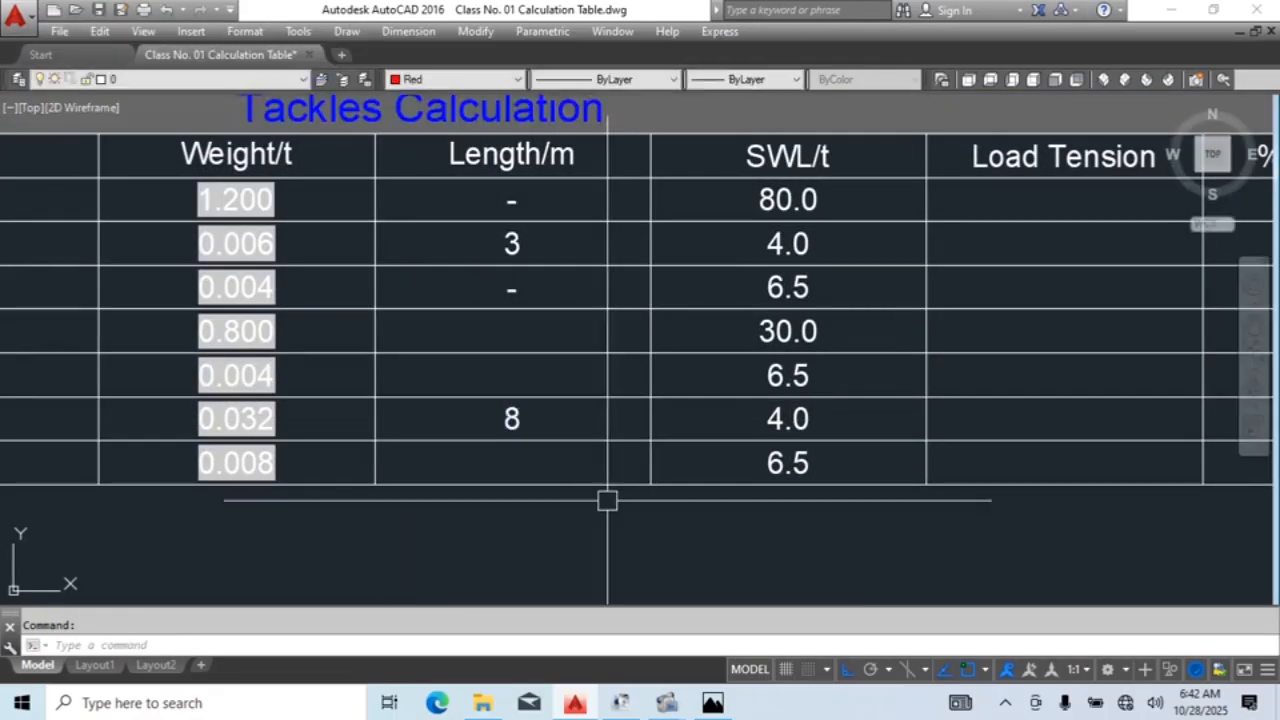
Step: Enter 1.6 as the Length/m of the item 4 lifting beam
scroll(932, 410, down, 2)
middle_drag(732, 360, 764, 360)
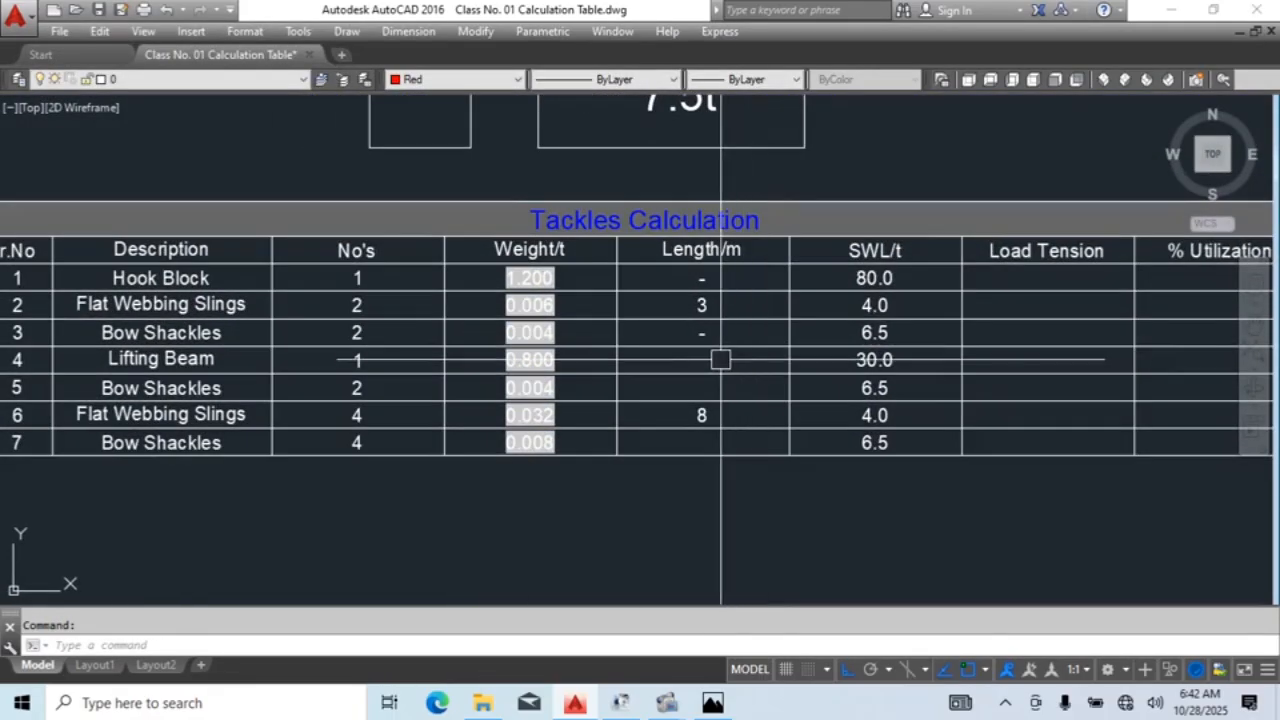
double_click(720, 359)
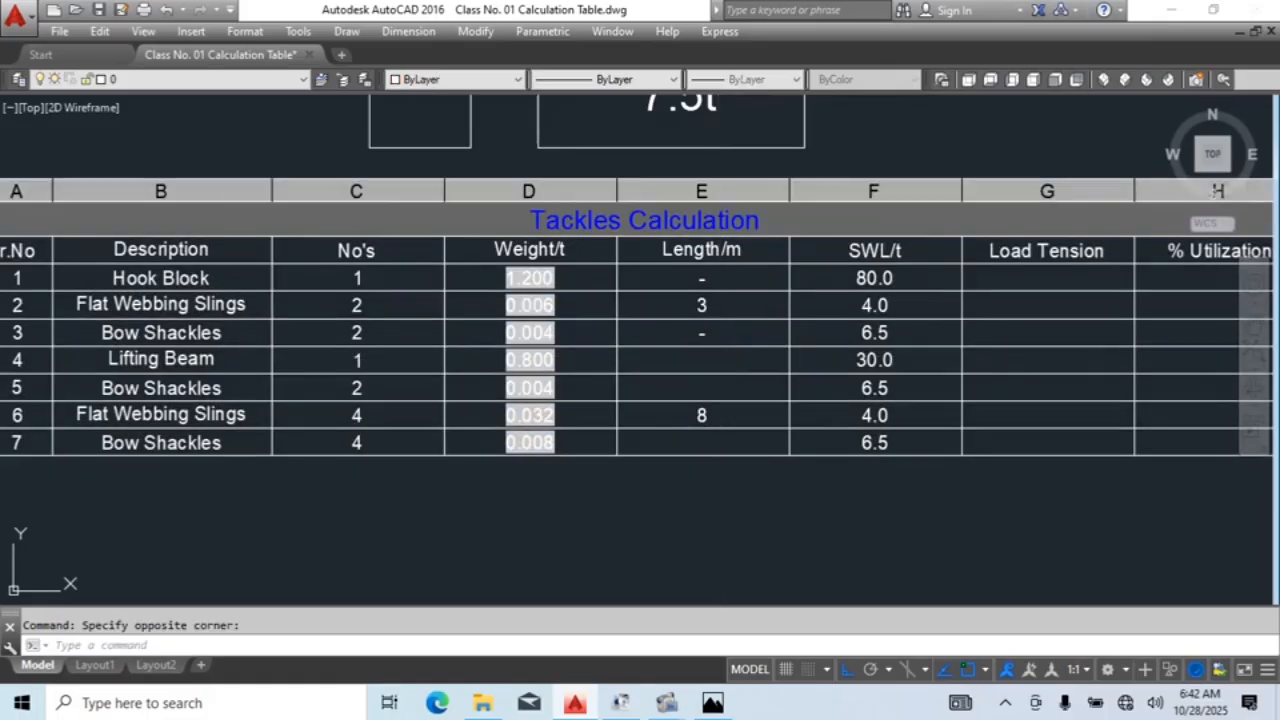
text(1.6)
Step: Enter a dash as the Length/m of the bow shackles in items 5 and 7
click(716, 386)
double_click(719, 388)
text(-)
key(Return)
click(718, 442)
click(718, 442)
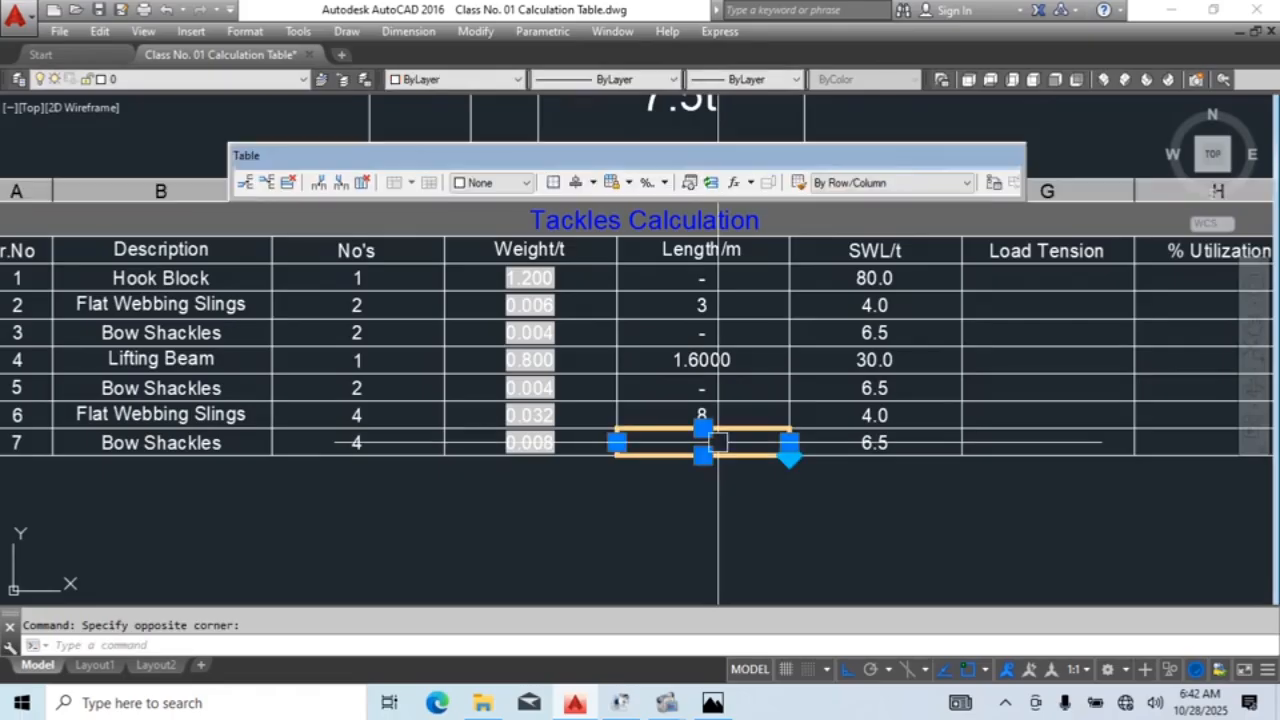
text(-)
click(780, 500)
click(786, 440)
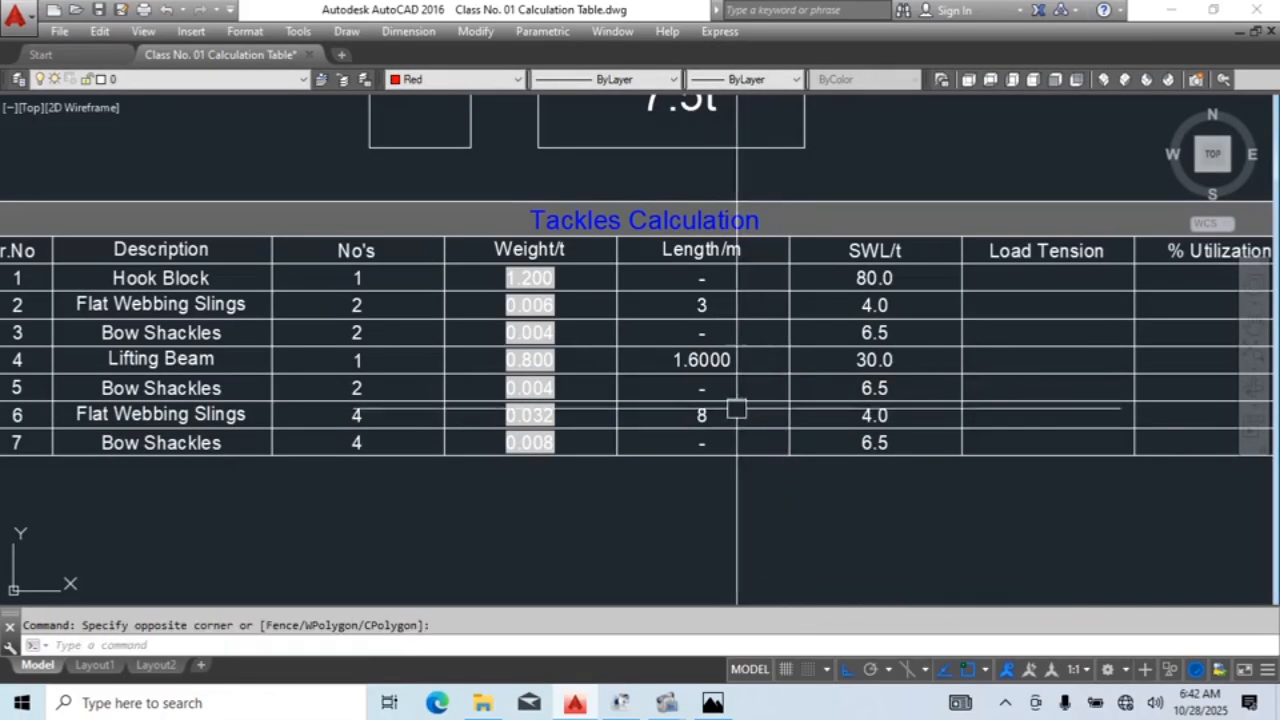
Step: Format the lifting beam's Length/m cell as a decimal number with 0.0 precision
click(716, 348)
click(716, 352)
right_click(716, 352)
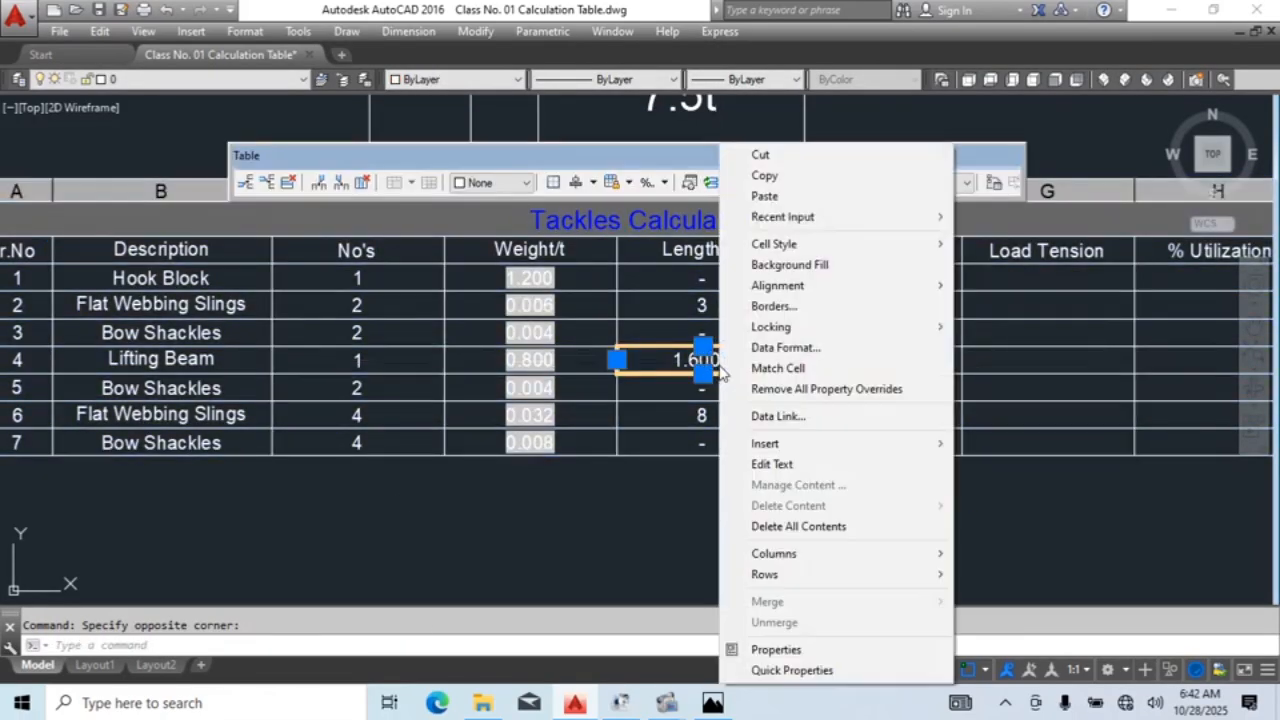
click(798, 350)
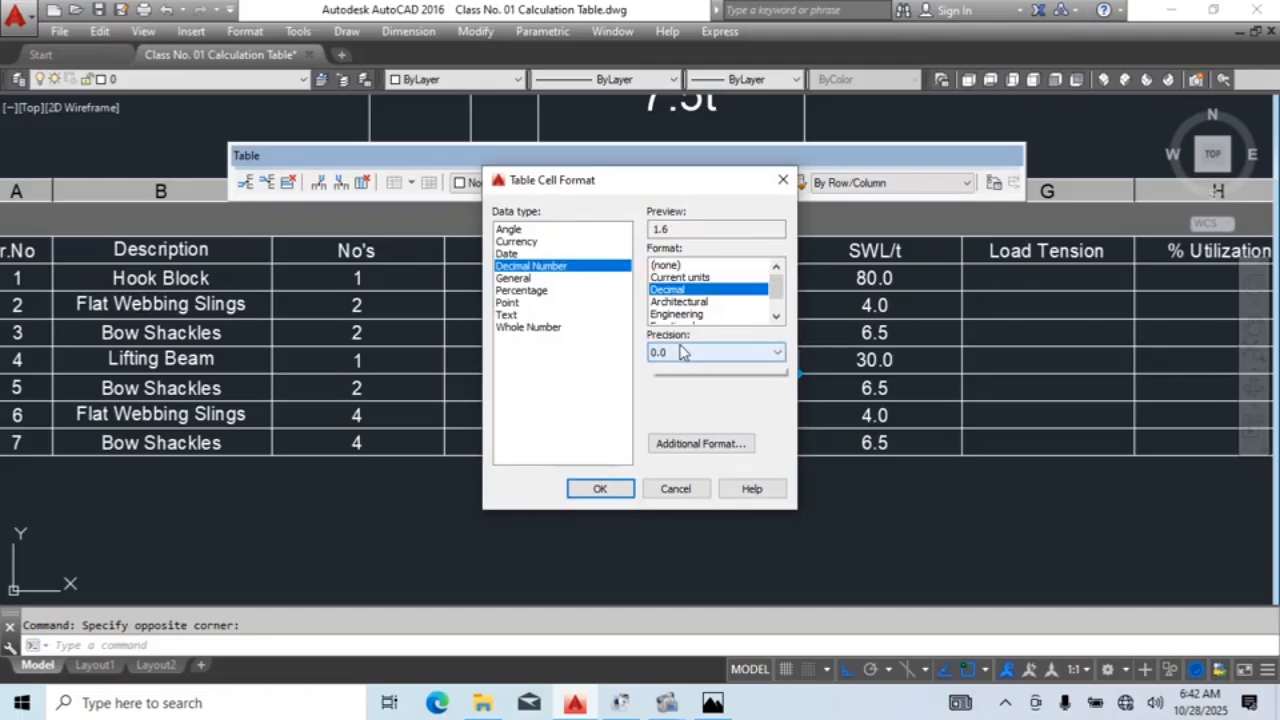
click(680, 352)
click(672, 392)
click(600, 489)
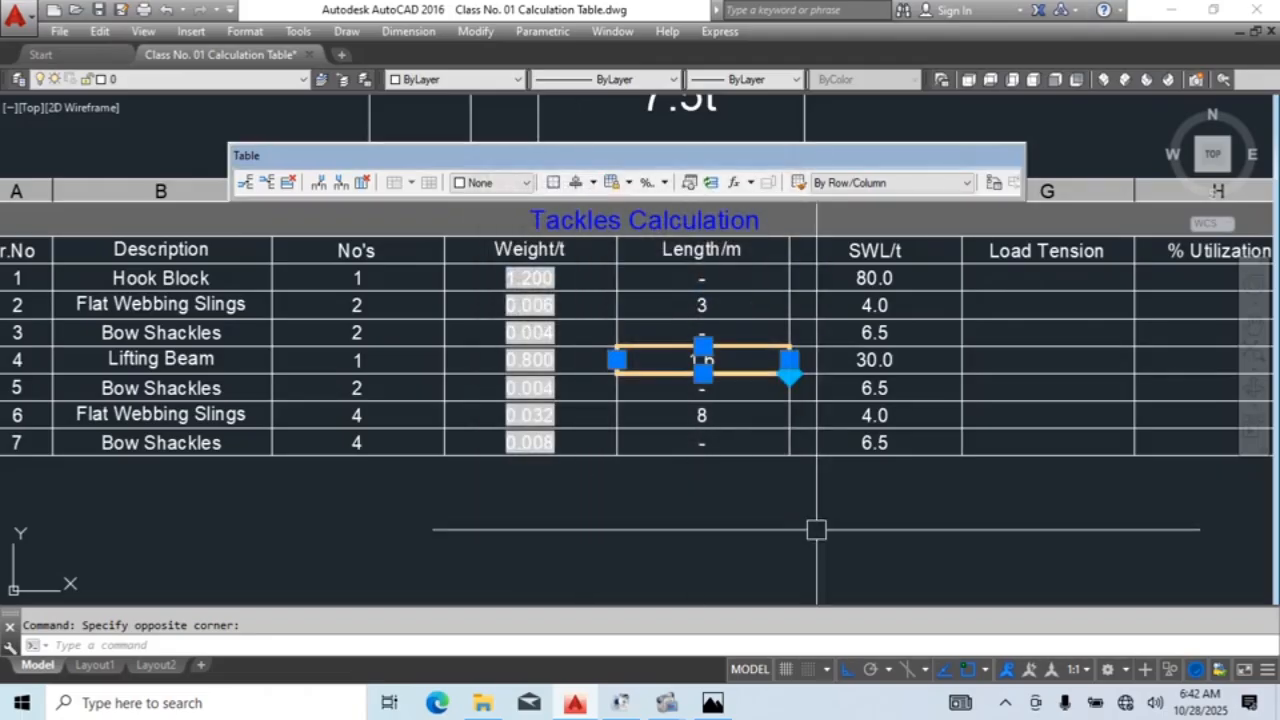
key(Escape)
Step: Move the Tackles Calculation table horizontally to beneath the crane data tables
scroll(799, 477, down, 4)
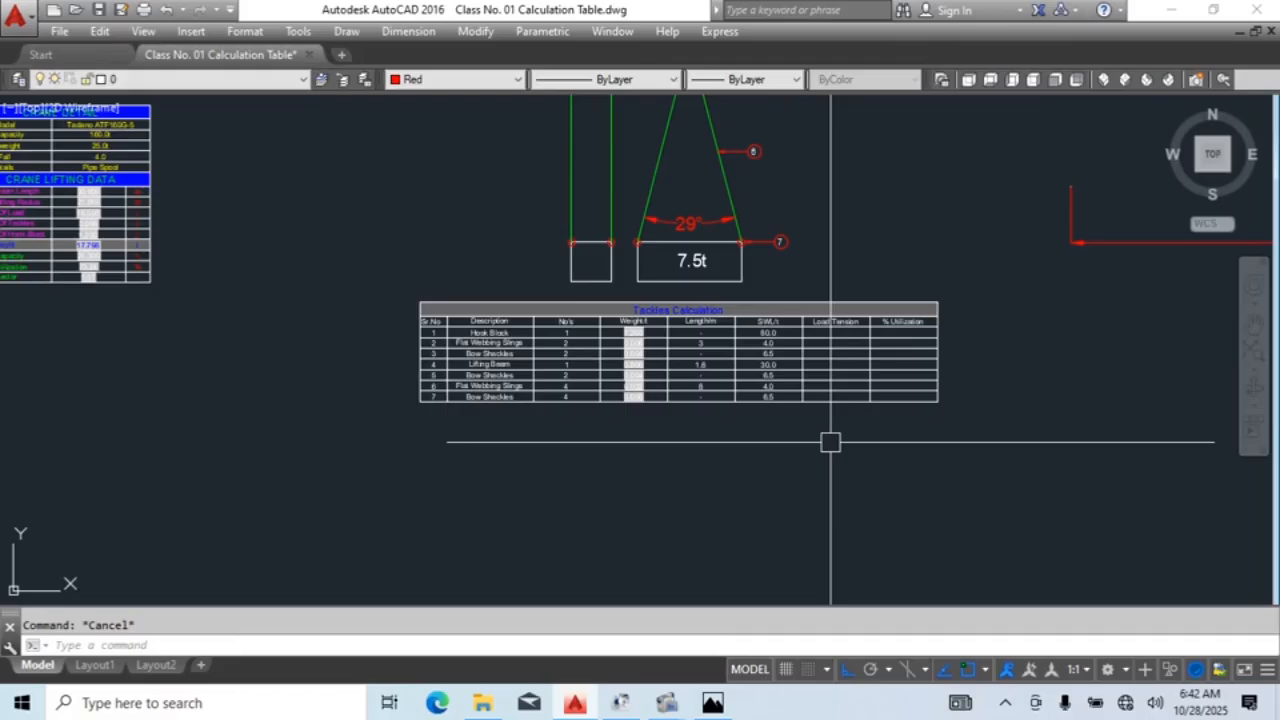
click(889, 413)
click(878, 371)
scroll(878, 369, down, 4)
text(m)
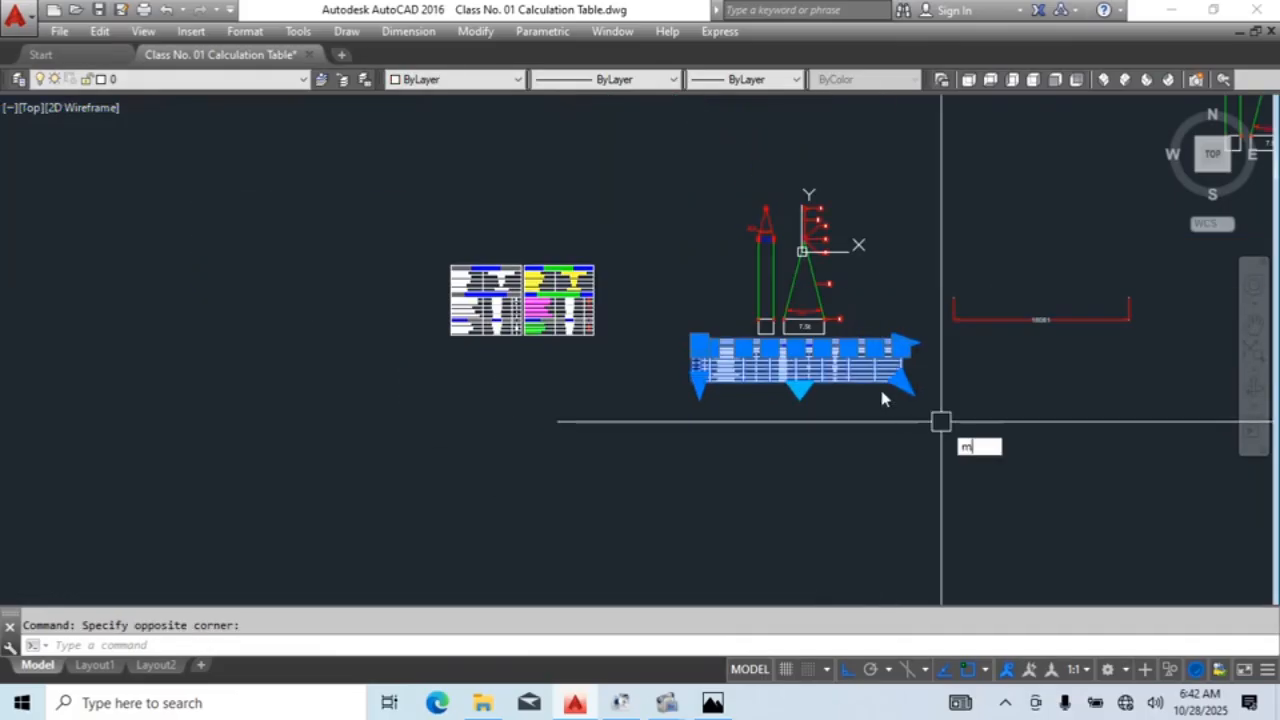
key(Return)
click(942, 392)
click(632, 378)
key(space)
click(653, 428)
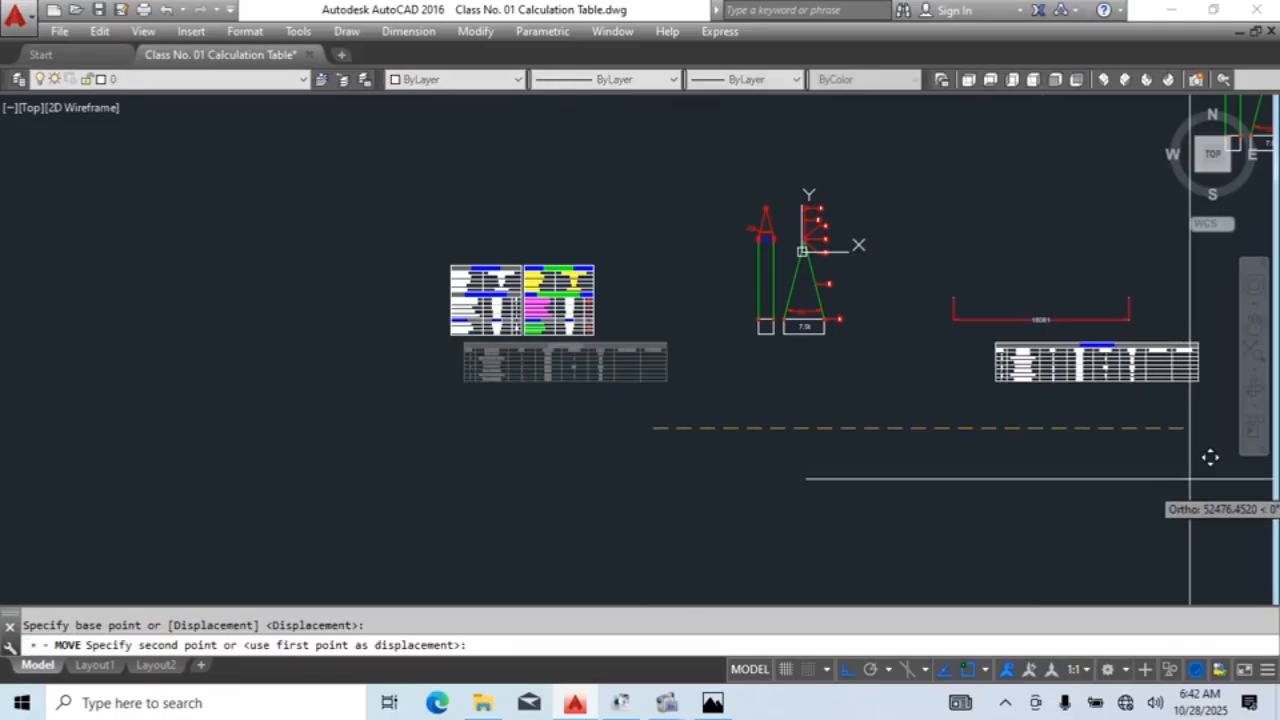
key(Escape)
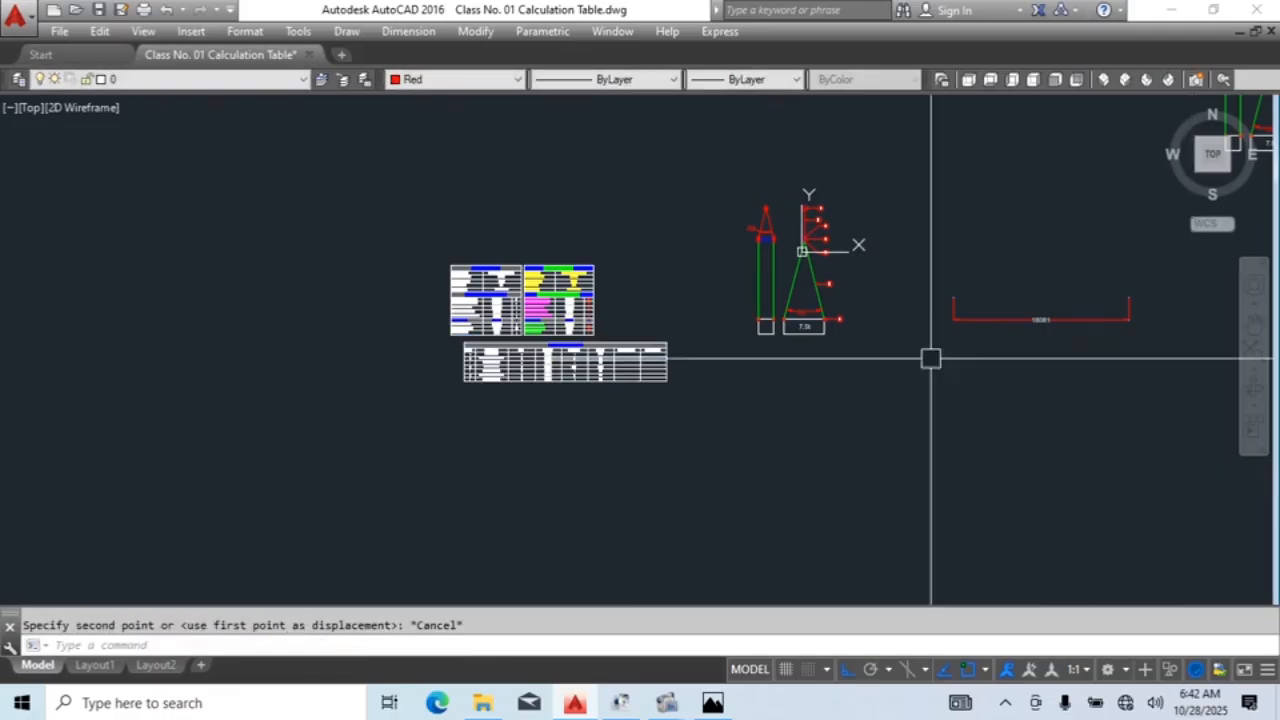
Step: Move the Tackles Calculation table horizontally back beneath the rigging diagram with the 7.5t load
click(699, 366)
click(640, 400)
text(m)
scroll(696, 388, up, 4)
key(space)
click(634, 431)
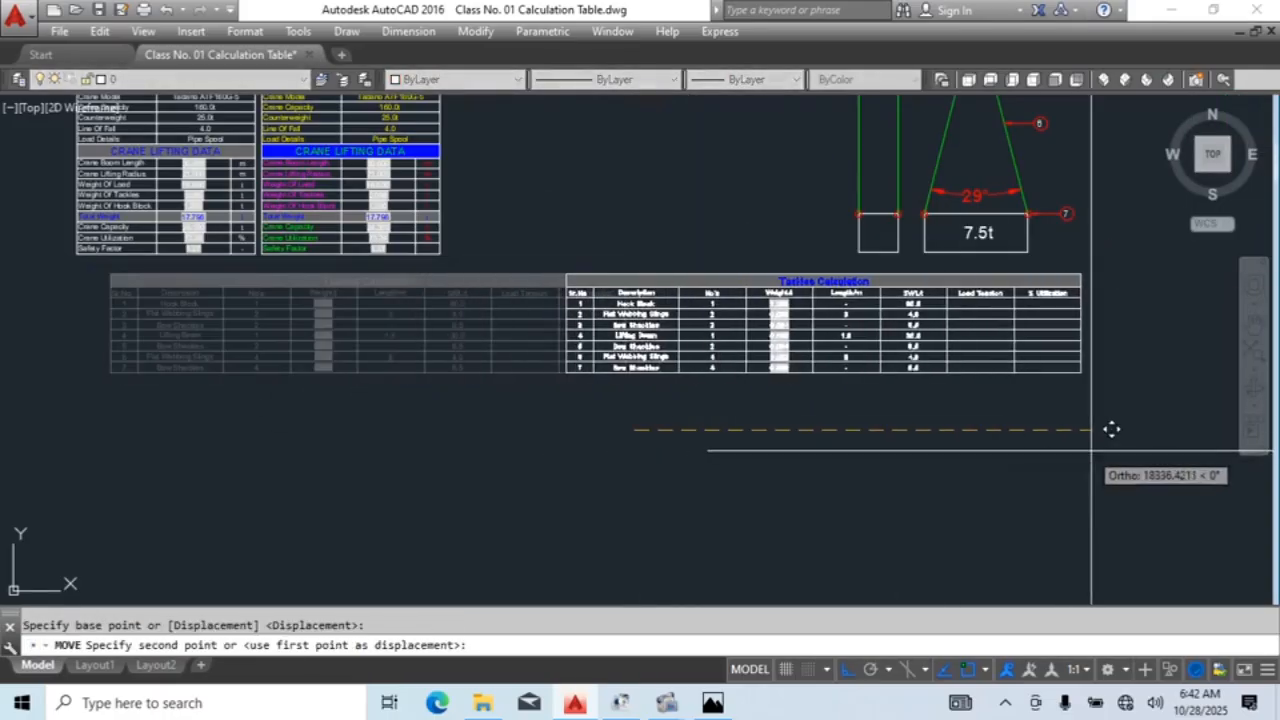
middle_drag(1258, 441, 1148, 454)
key(Escape)
Step: Save the drawing with the completed Length/m and SWL/t columns
scroll(703, 293, up, 5)
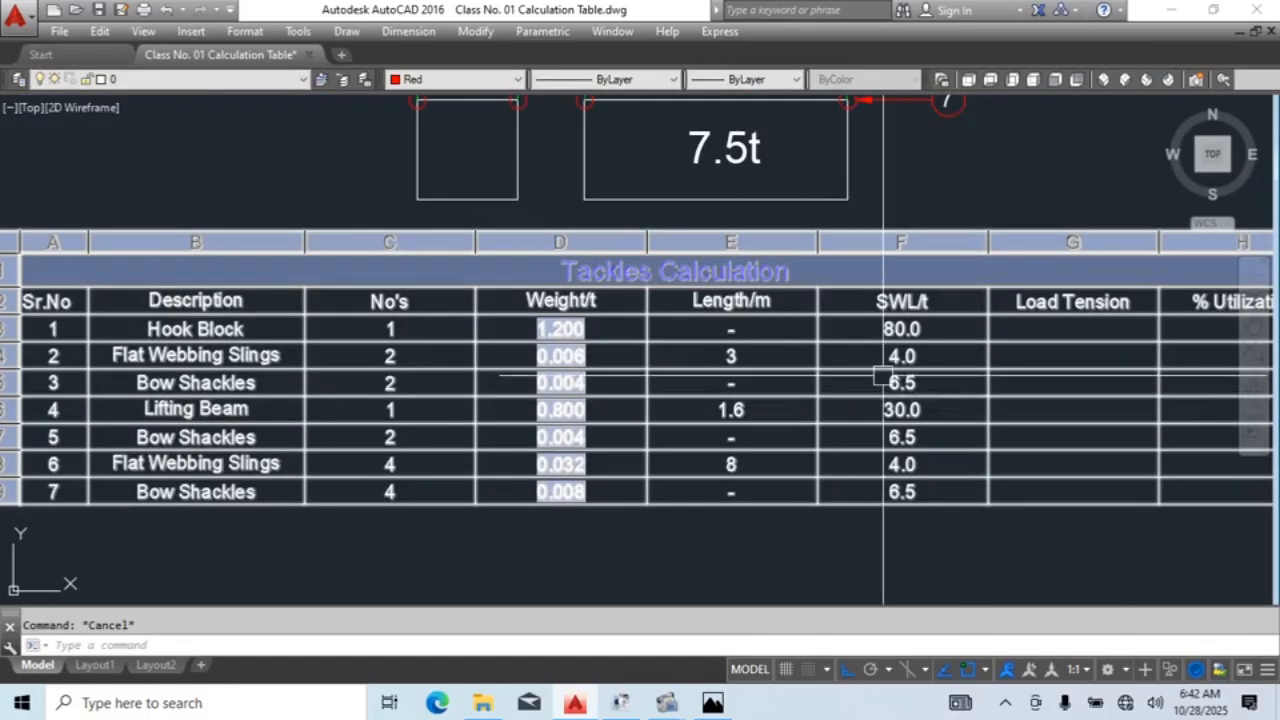
scroll(857, 300, down, 2)
scroll(963, 317, up, 1)
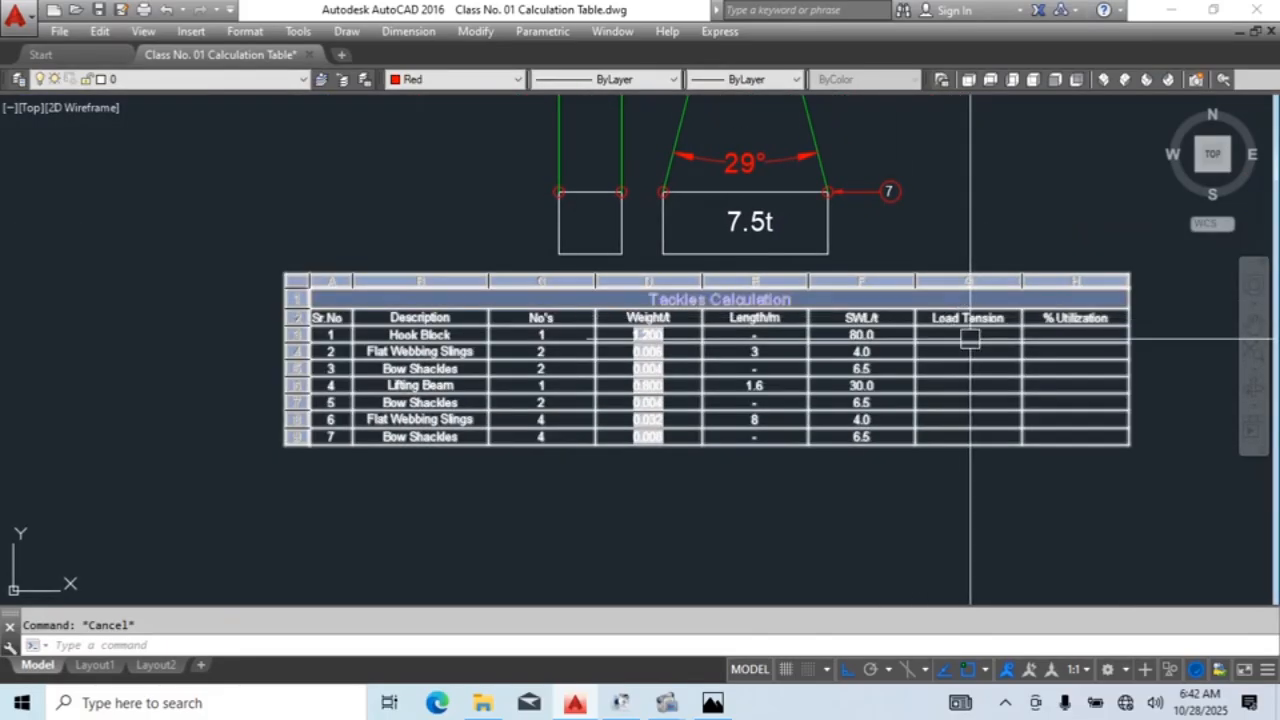
scroll(969, 337, up, 2)
middle_drag(969, 337, 953, 285)
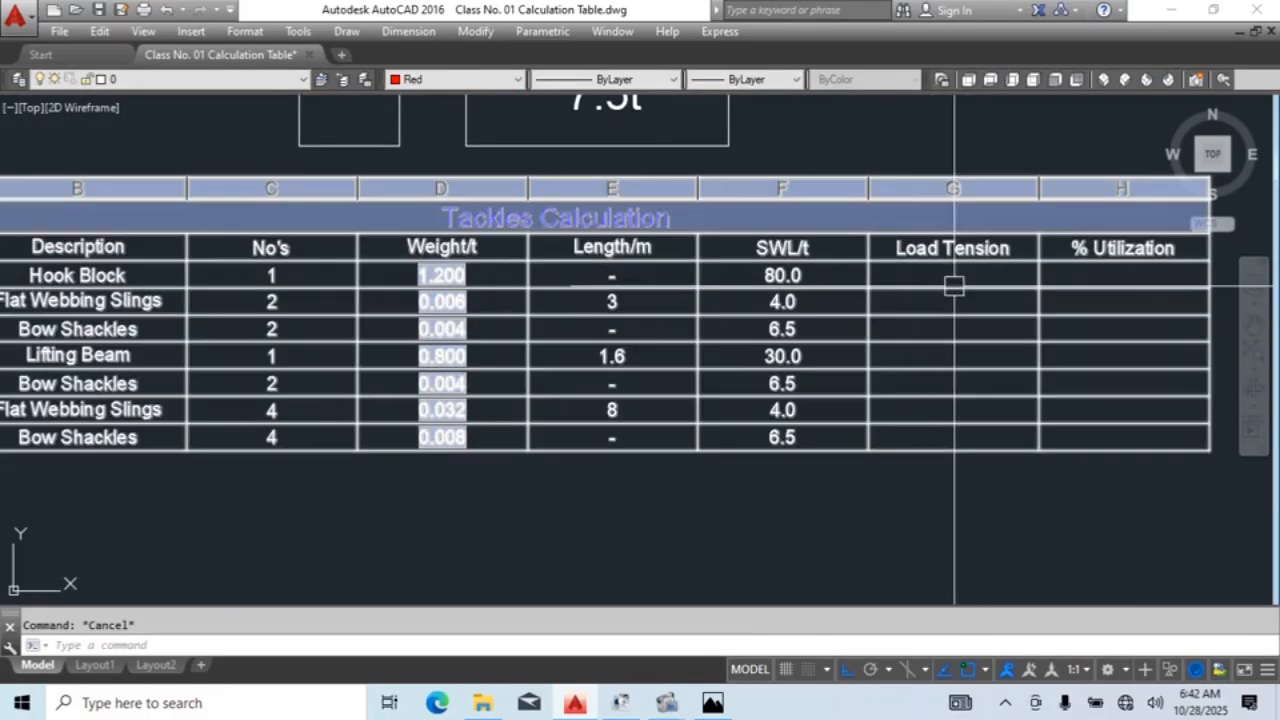
key(Escape)
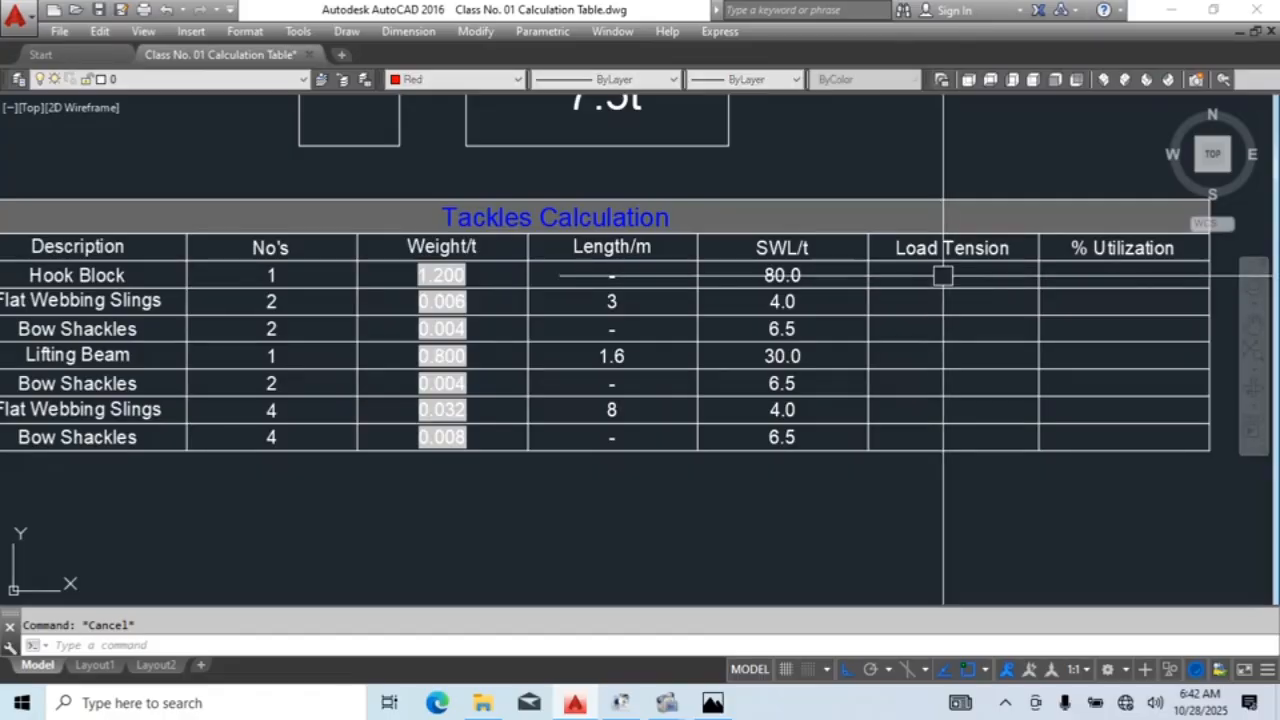
key(ctrl+s)
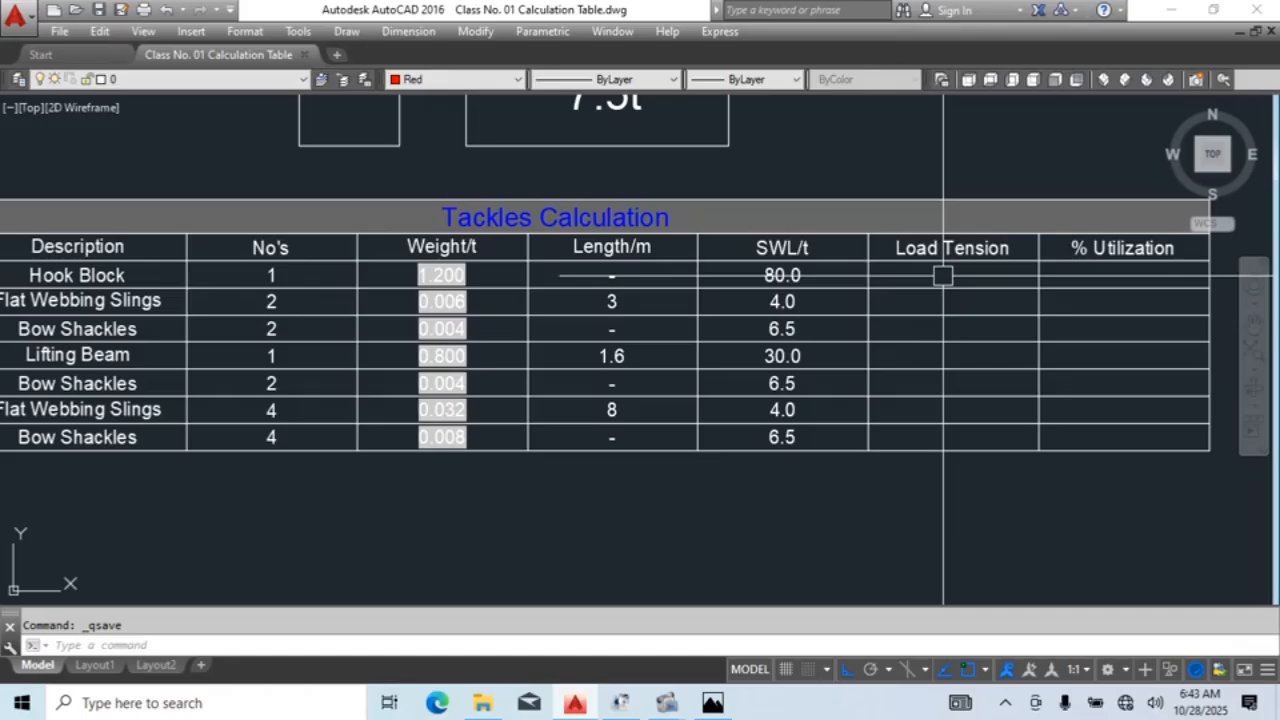
Step: Examine the empty Load Tension and % Utilization columns of the Tackles Calculation table alongside the rigging diagram
click(977, 273)
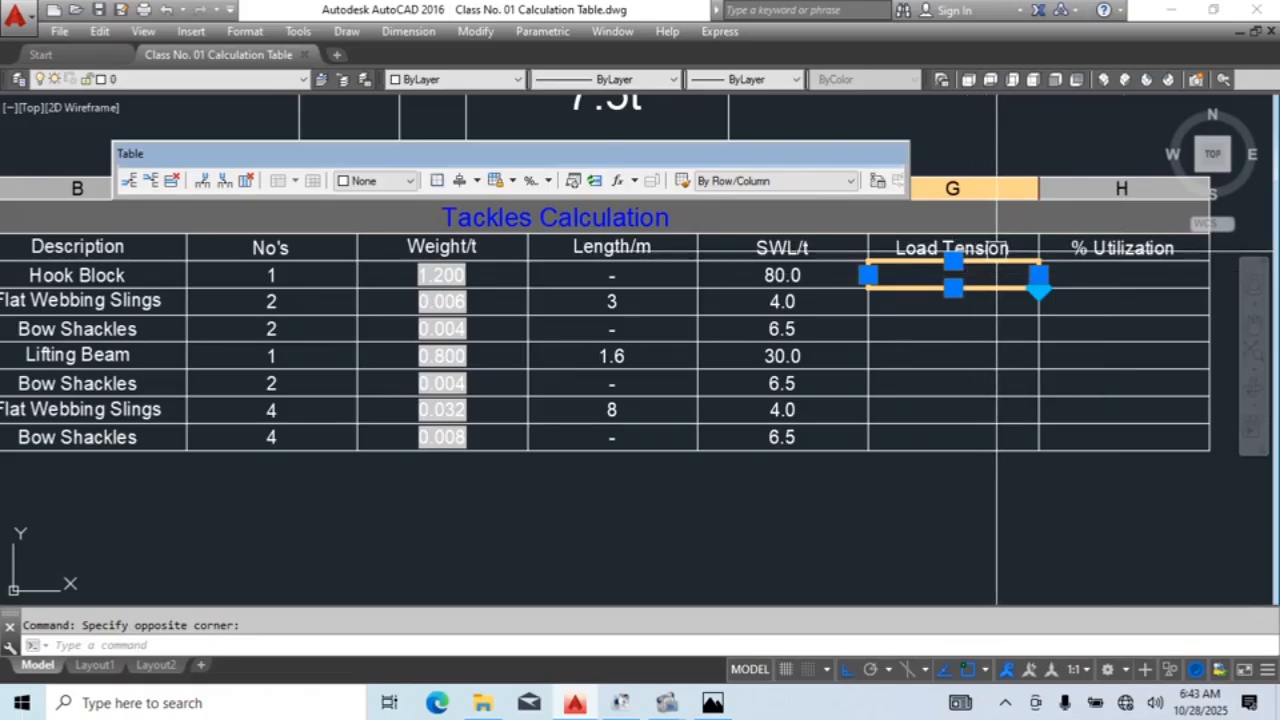
middle_drag(1074, 334, 1063, 366)
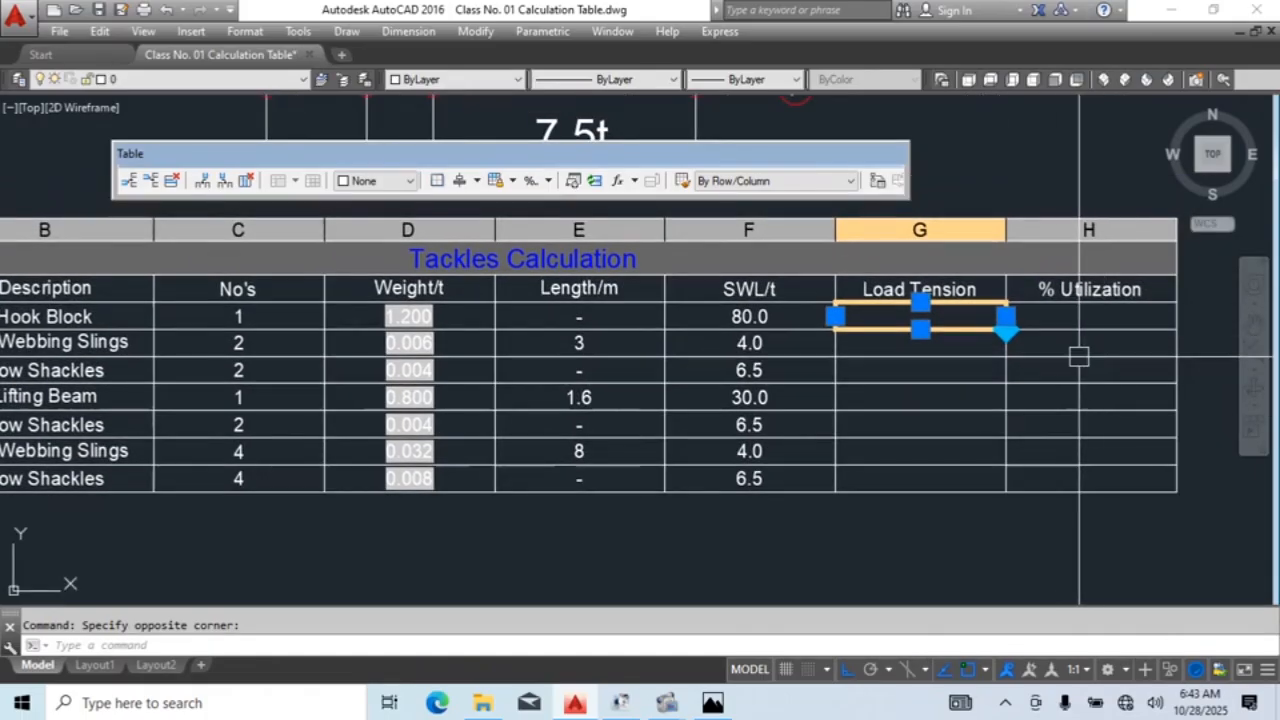
scroll(925, 190, down, 5)
middle_drag(918, 146, 907, 237)
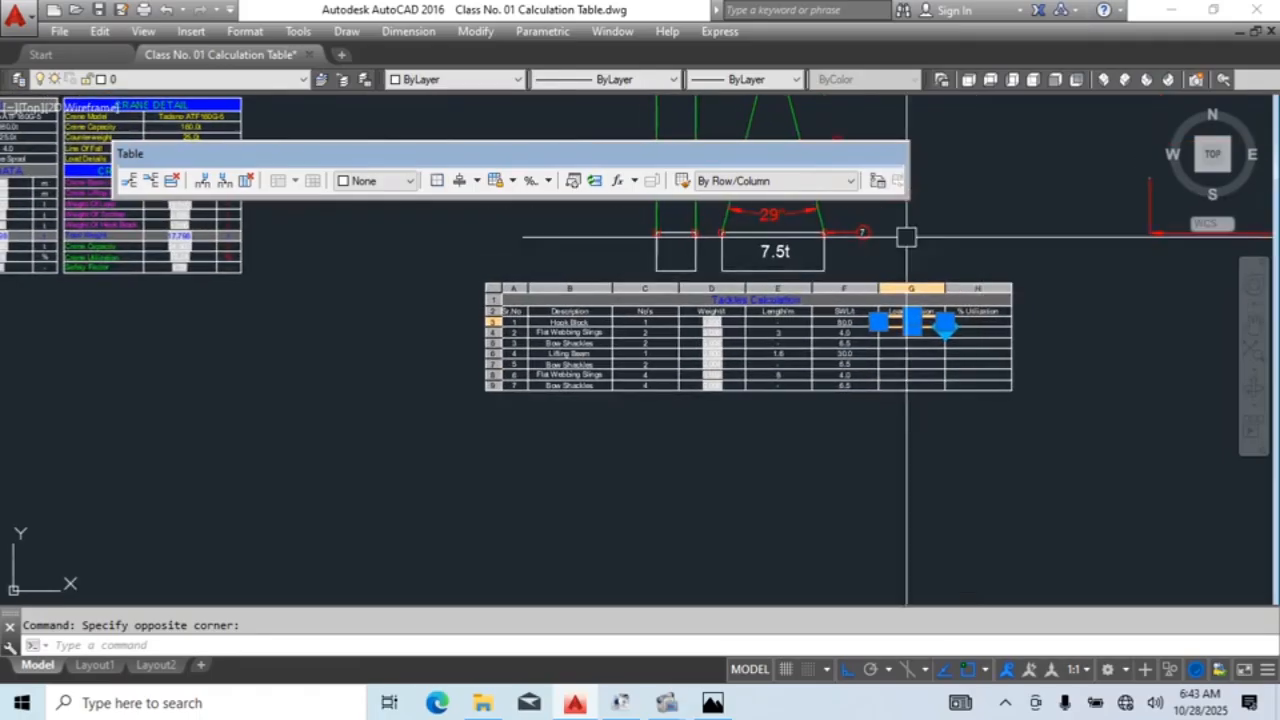
key(Escape)
scroll(920, 331, up, 4)
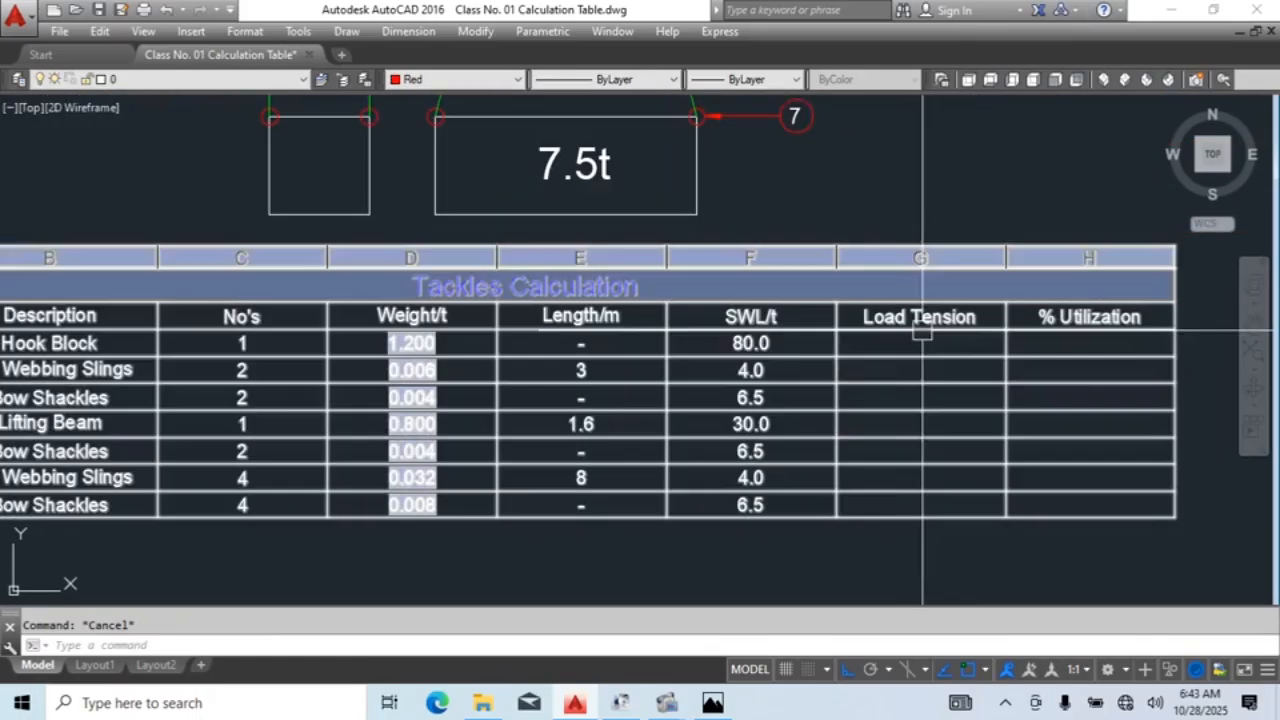
scroll(882, 342, down, 2)
scroll(900, 436, up, 2)
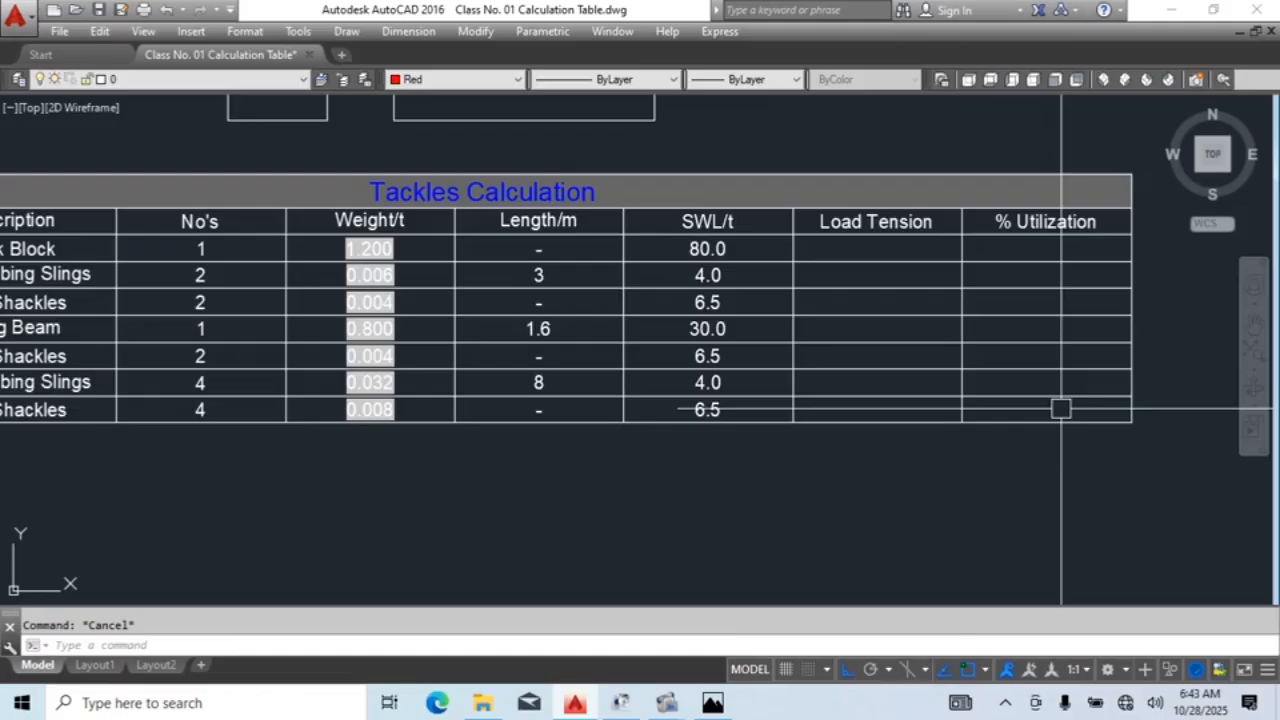
scroll(857, 403, up, 2)
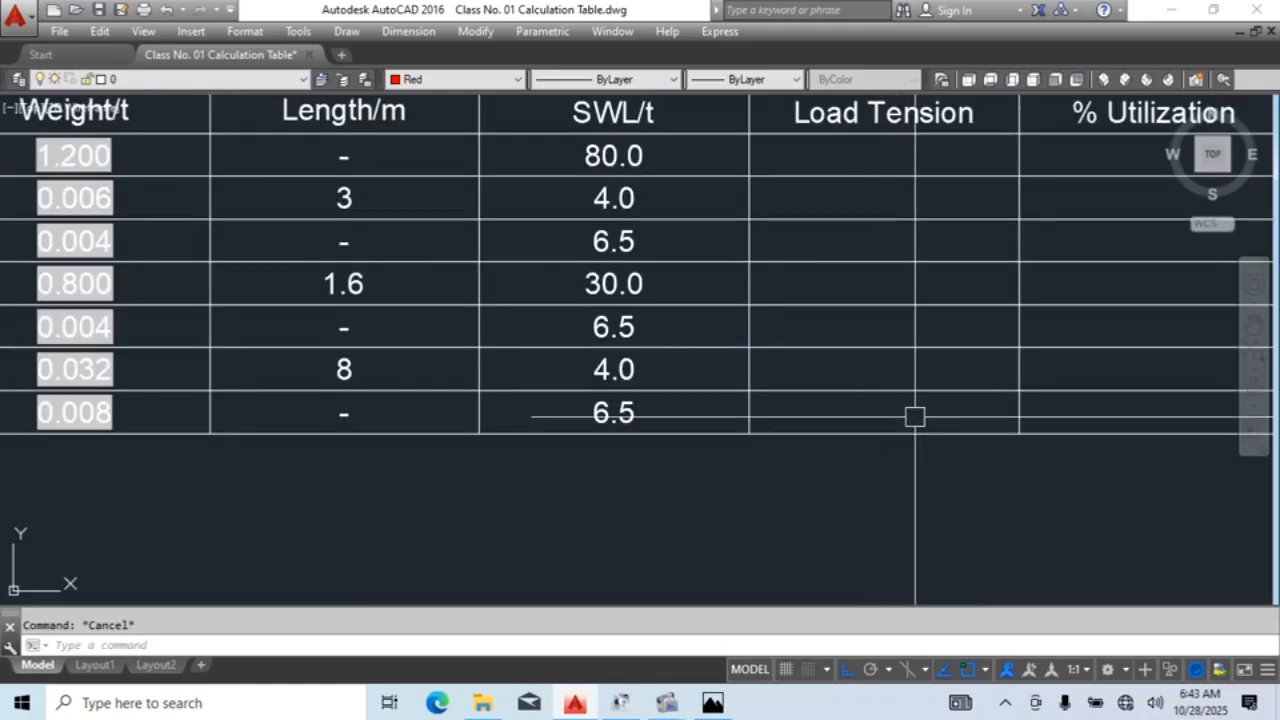
scroll(917, 417, down, 5)
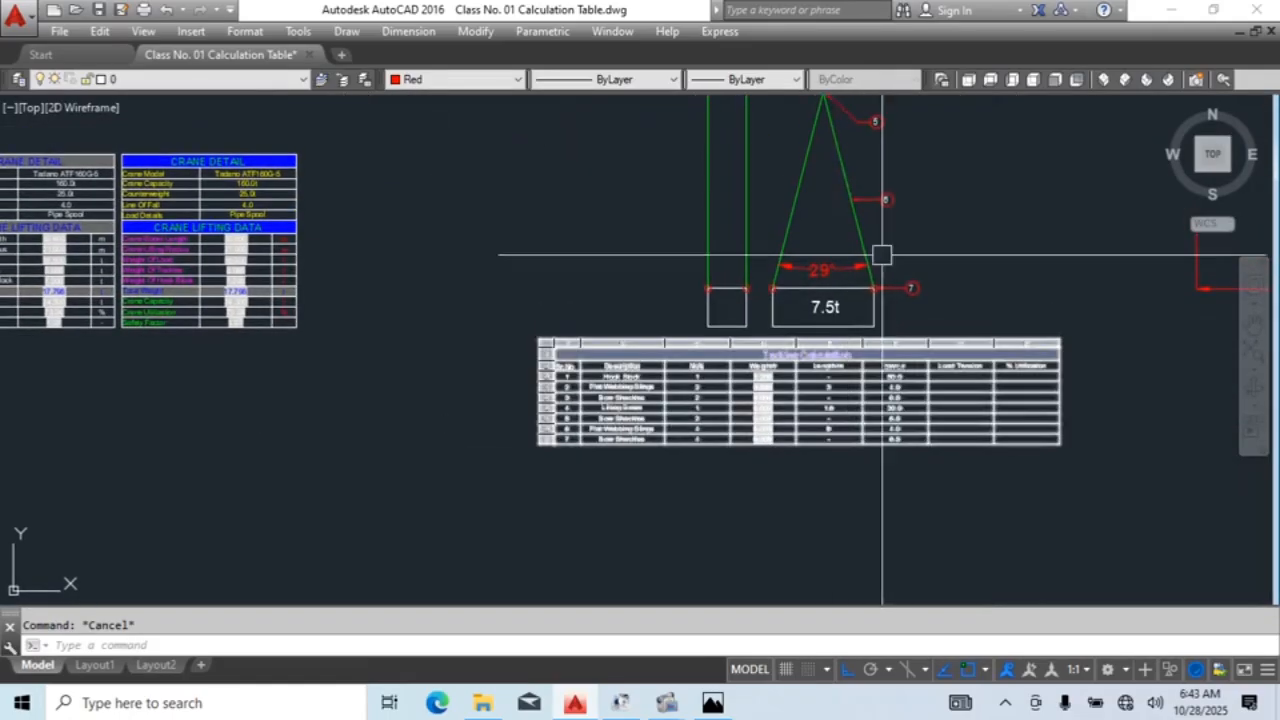
scroll(883, 405, down, 3)
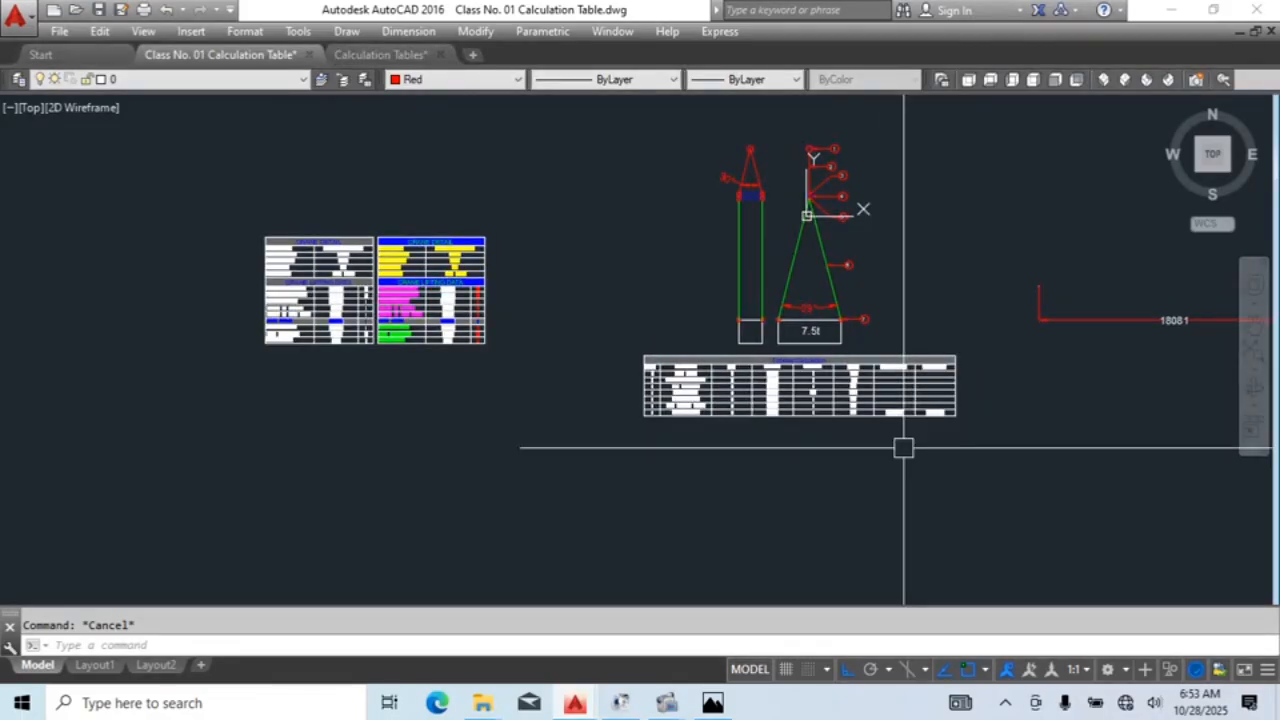
Step: In the Load Tension formula for tackle 7, set the load to 7.5 and the divisor to 4
scroll(903, 448, up, 6)
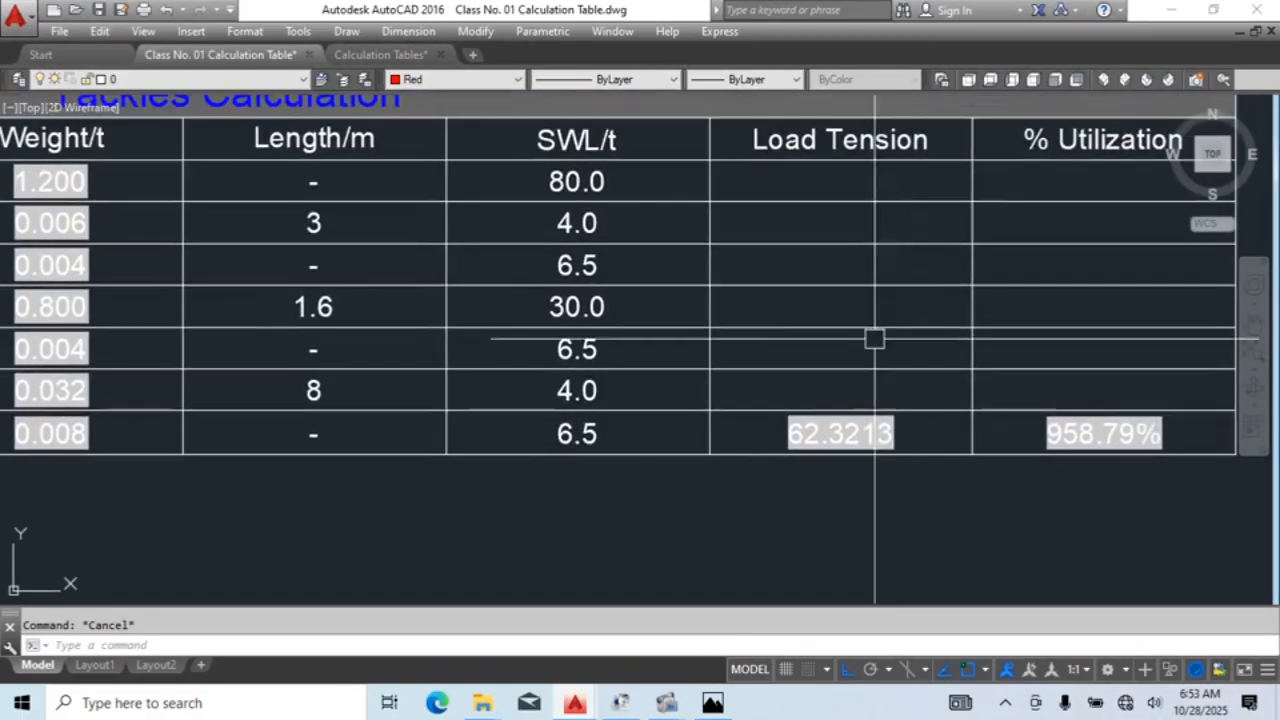
scroll(856, 420, up, 2)
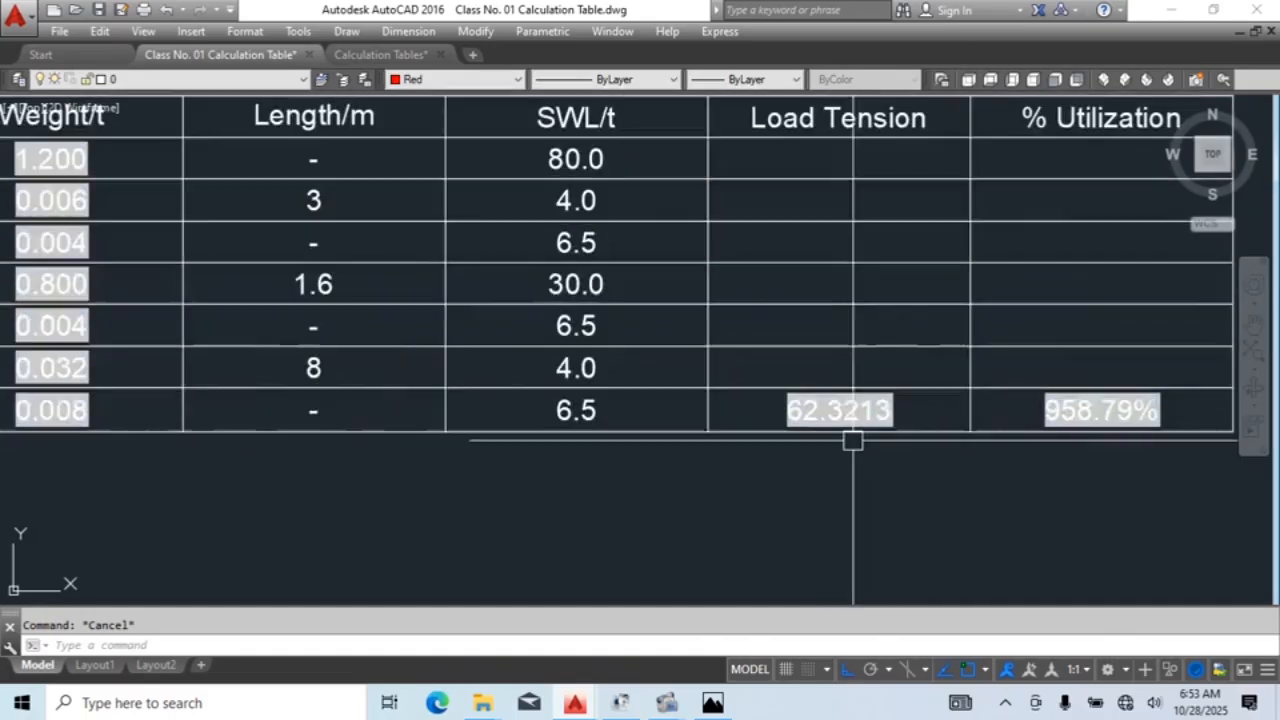
double_click(856, 415)
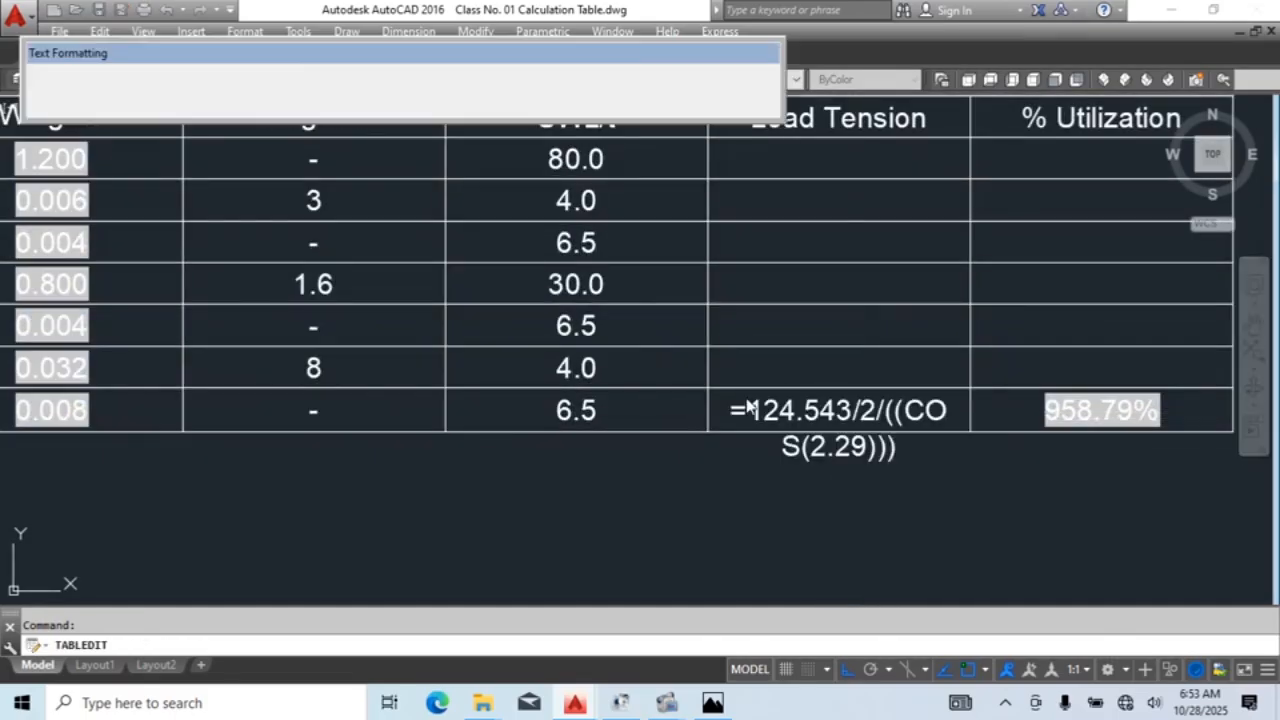
drag(736, 411, 851, 411)
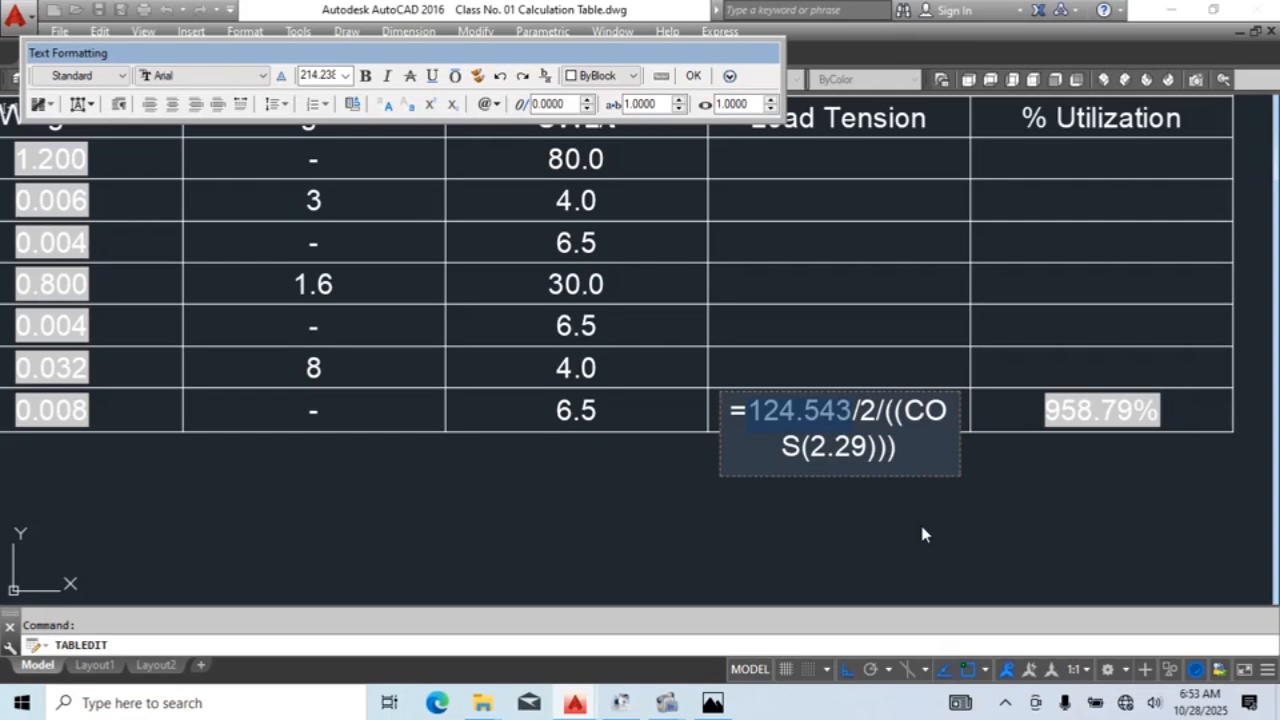
text(7.5)
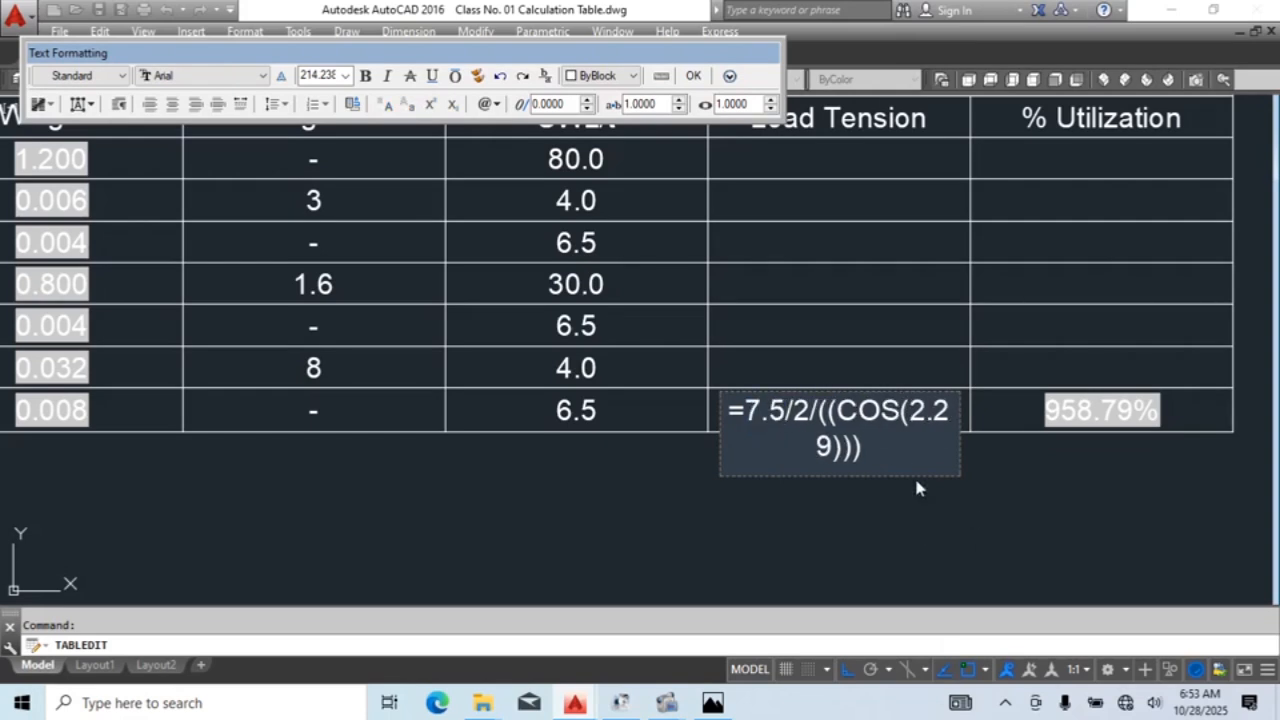
drag(796, 413, 807, 420)
text(4)
click(797, 251)
Step: Set the cosine angle in tackle 7's Load Tension formula to 14.5, half the 29° sling angle, and remove the extra pair of parentheses
scroll(700, 452, down, 8)
scroll(642, 380, up, 4)
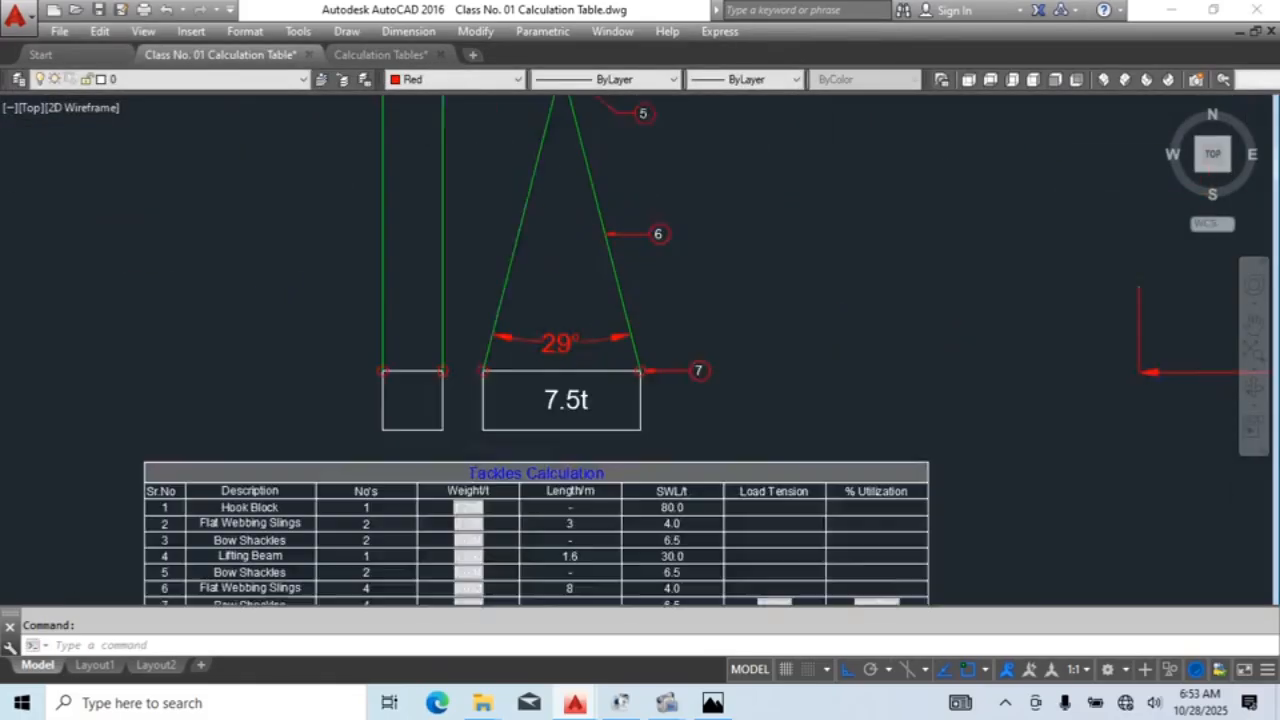
scroll(604, 387, up, 2)
mouse_move(604, 387)
middle_down()
mouse_move(617, 411)
mouse_move(684, 442)
middle_up()
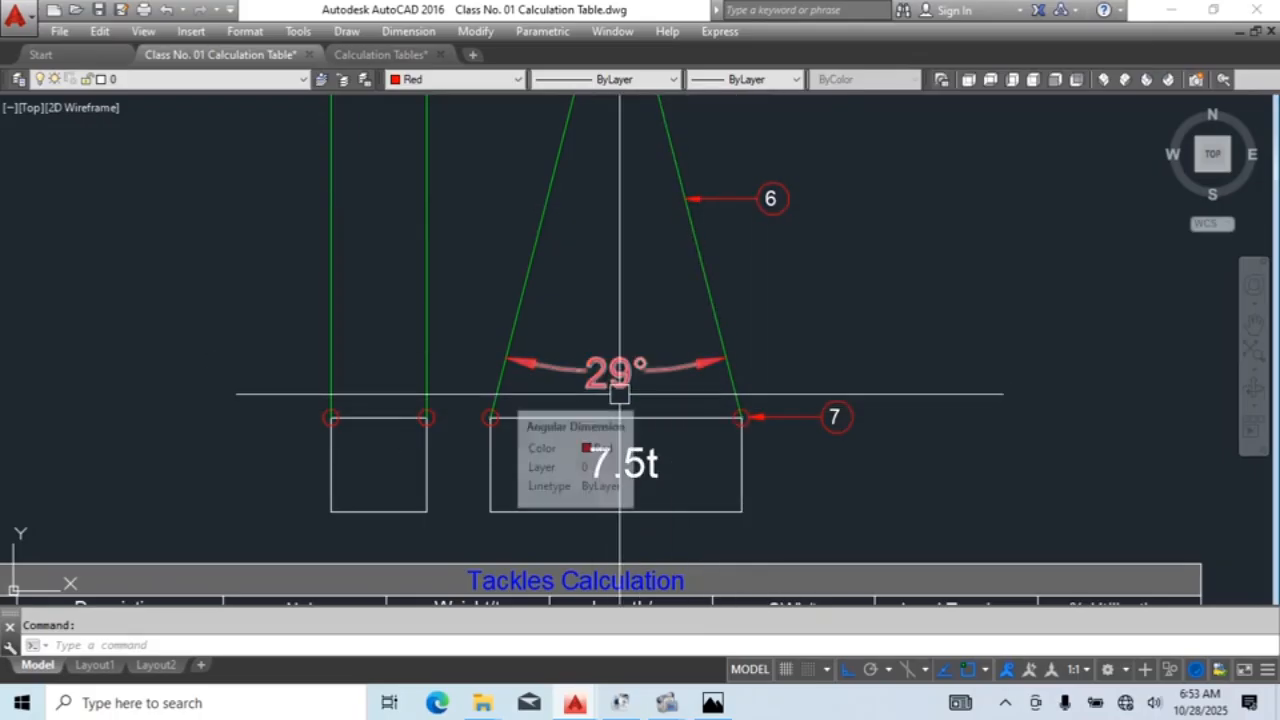
scroll(709, 408, down, 5)
scroll(703, 317, up, 5)
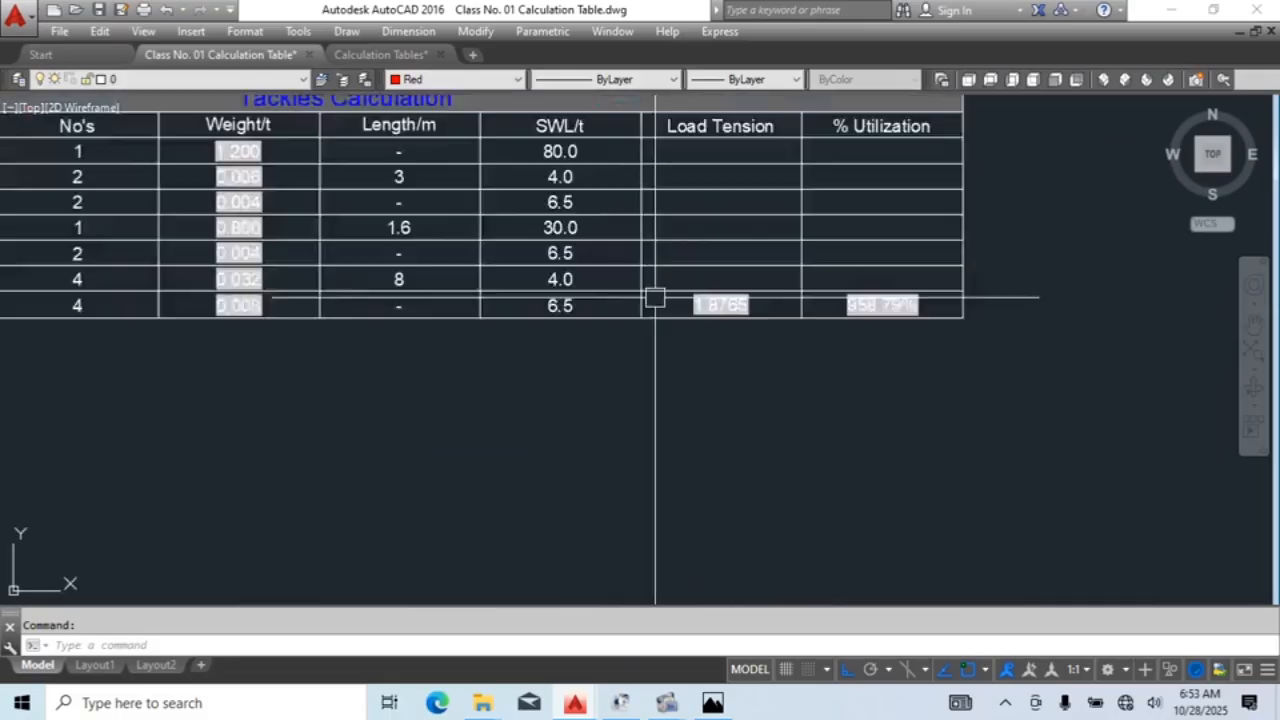
scroll(655, 297, up, 4)
double_click(638, 422)
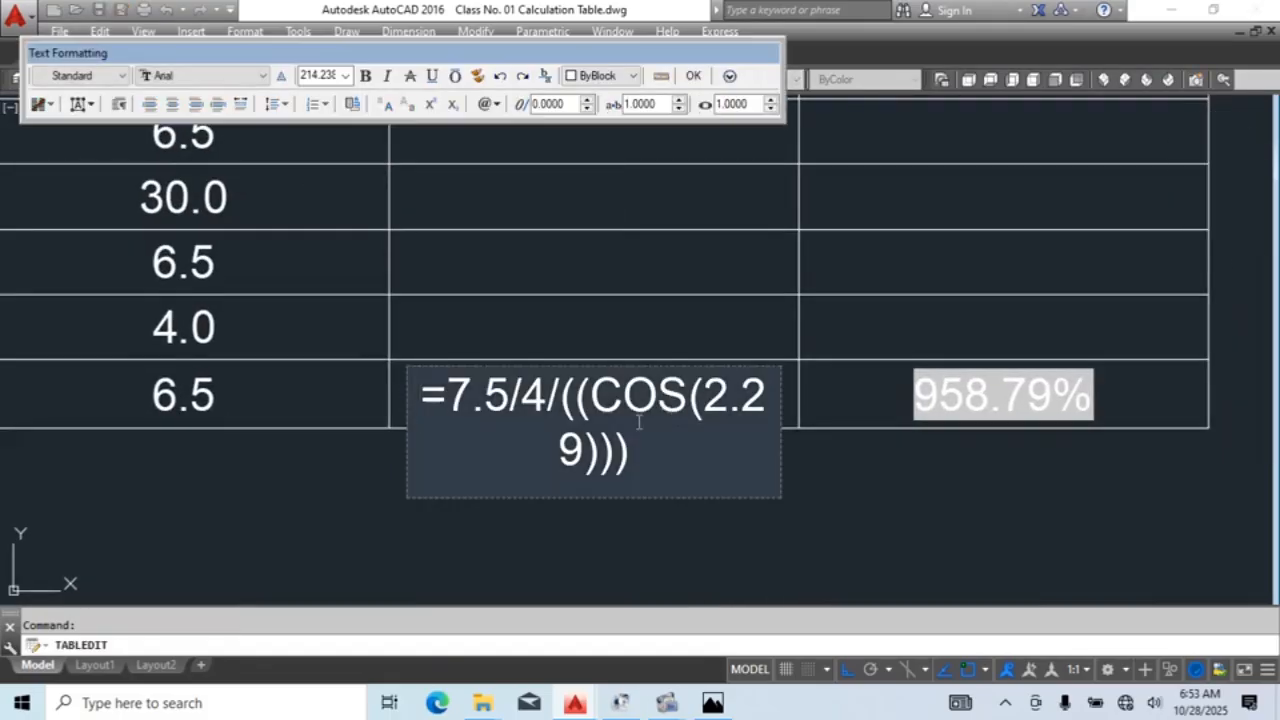
drag(704, 395, 583, 458)
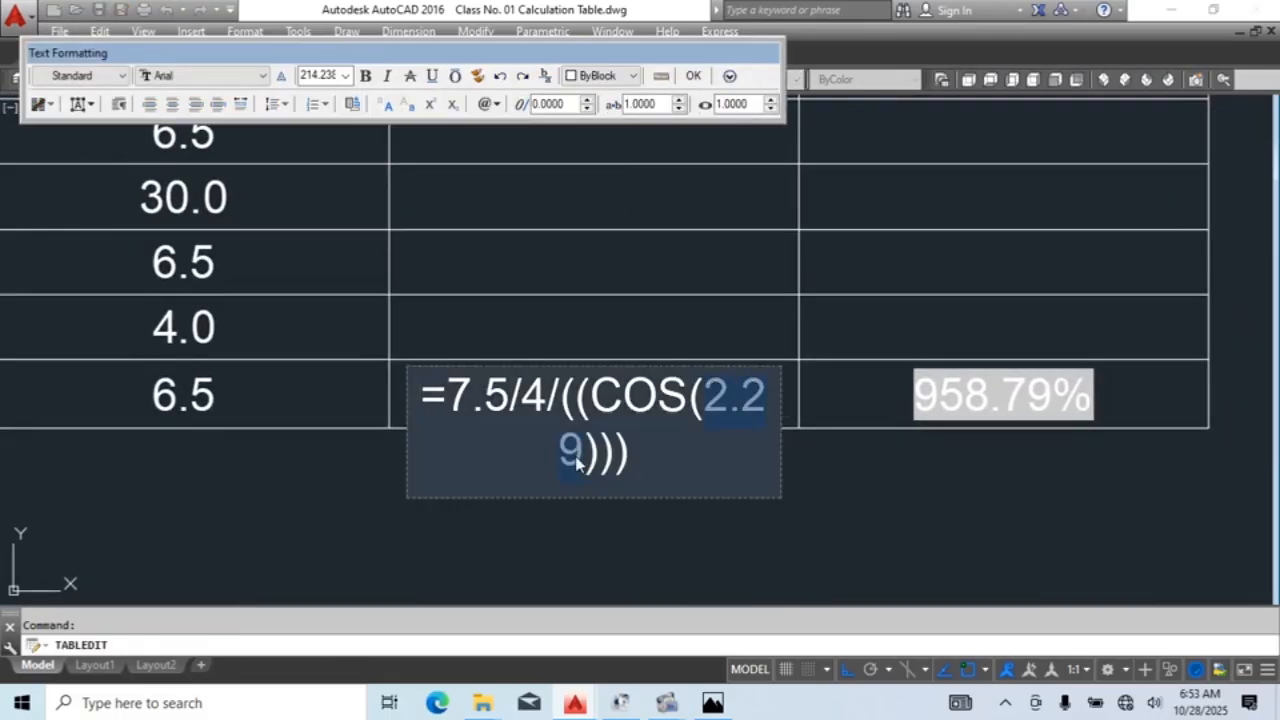
text(14.5)
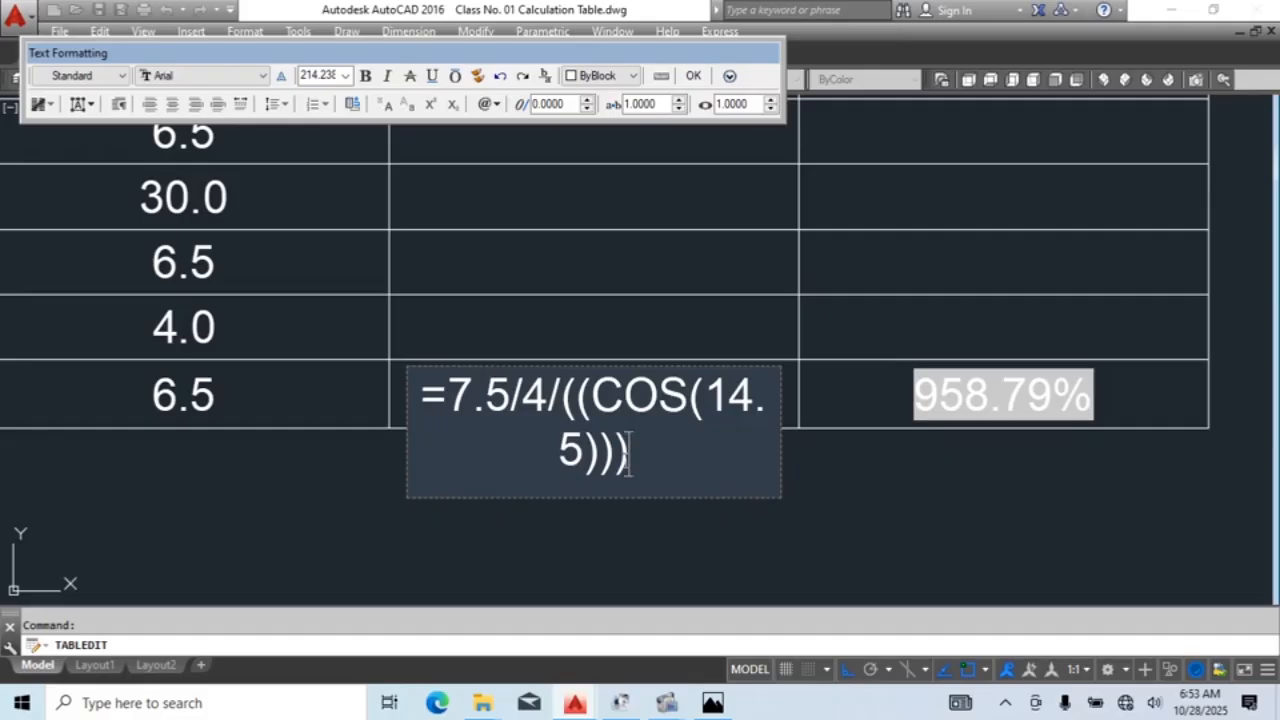
key(BackSpace)
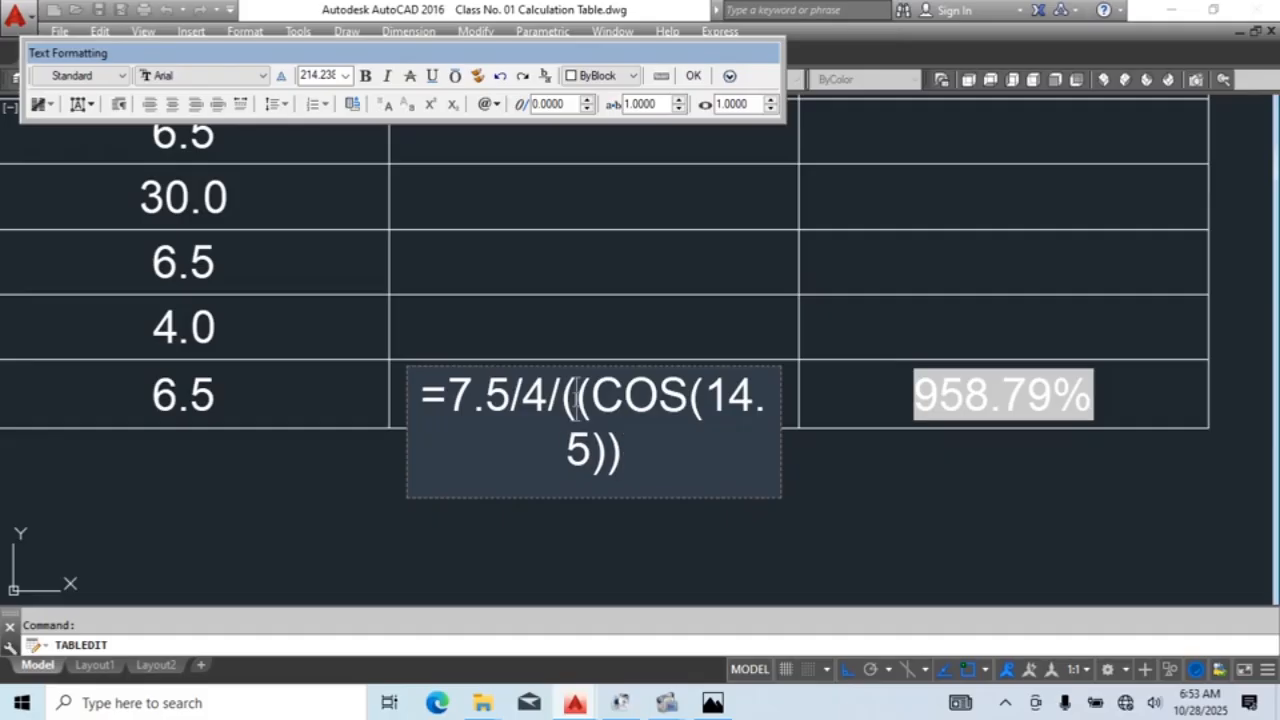
click(575, 395)
key(BackSpace)
click(837, 554)
Step: Set the divisor in tackle 7's Load Tension formula to 2, giving =7.5/2/(COS(14.5))
scroll(880, 440, down, 2)
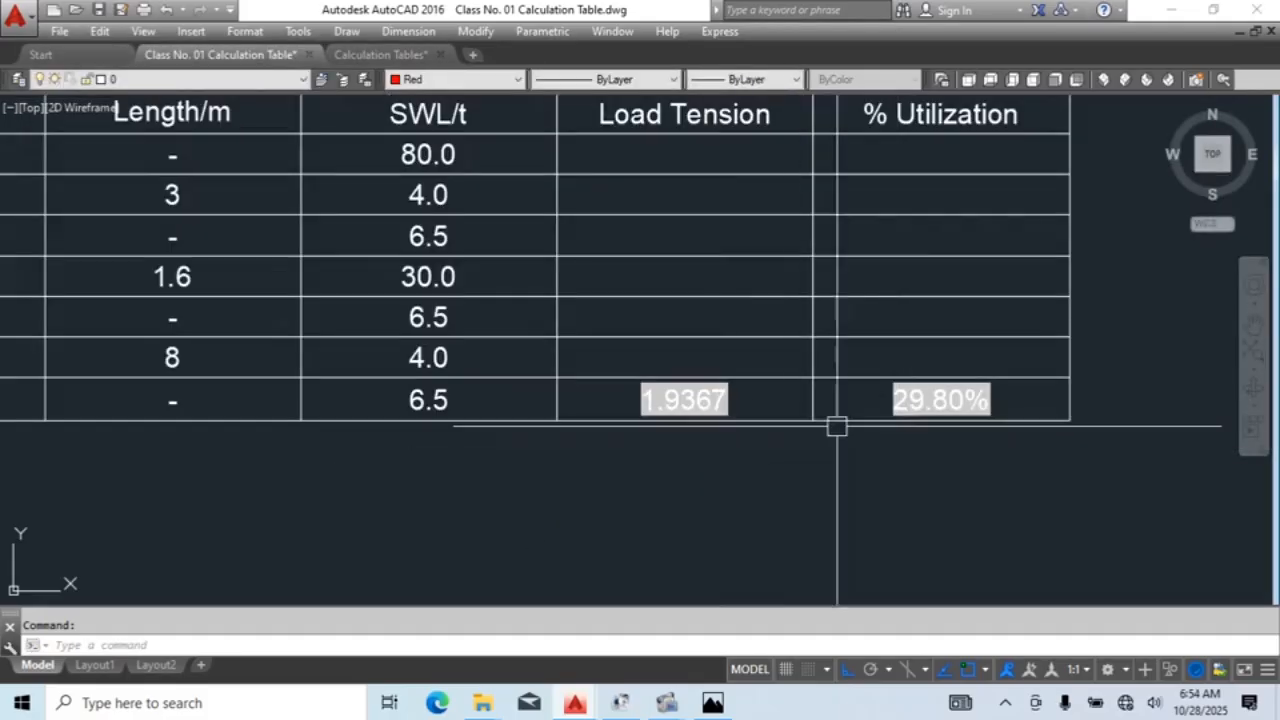
scroll(837, 426, down, 4)
scroll(800, 466, up, 7)
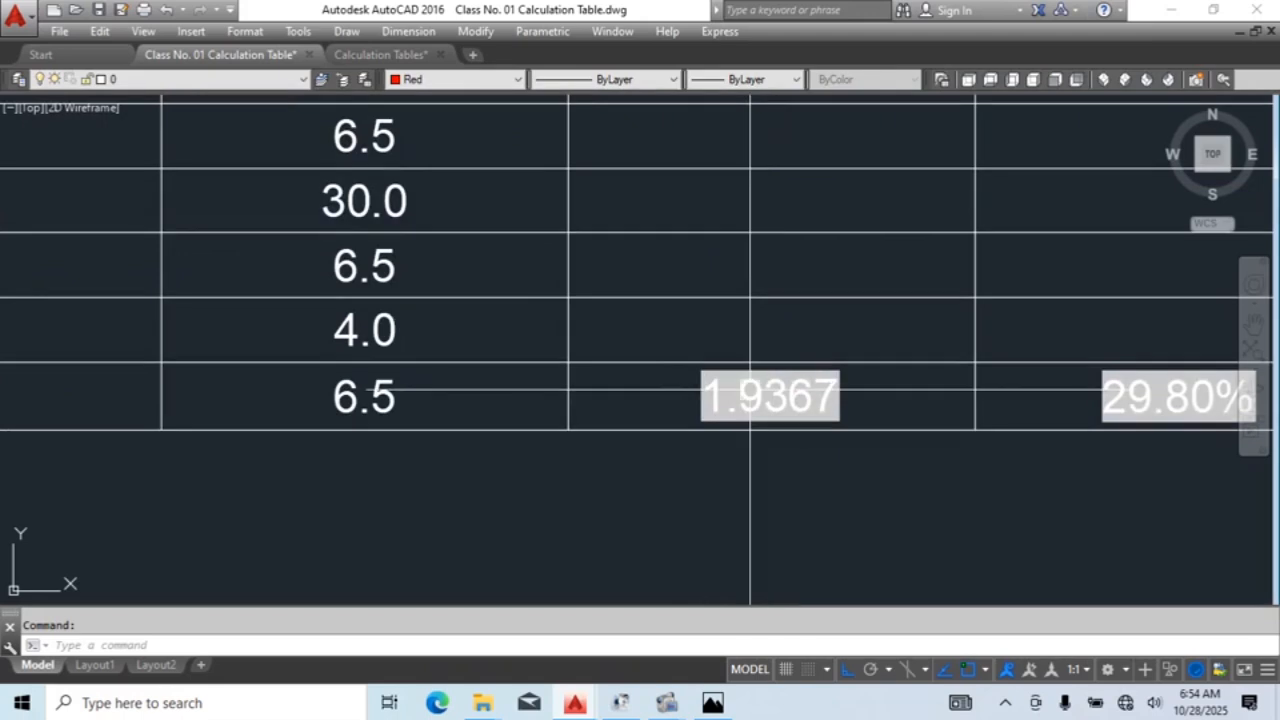
scroll(750, 390, down, 2)
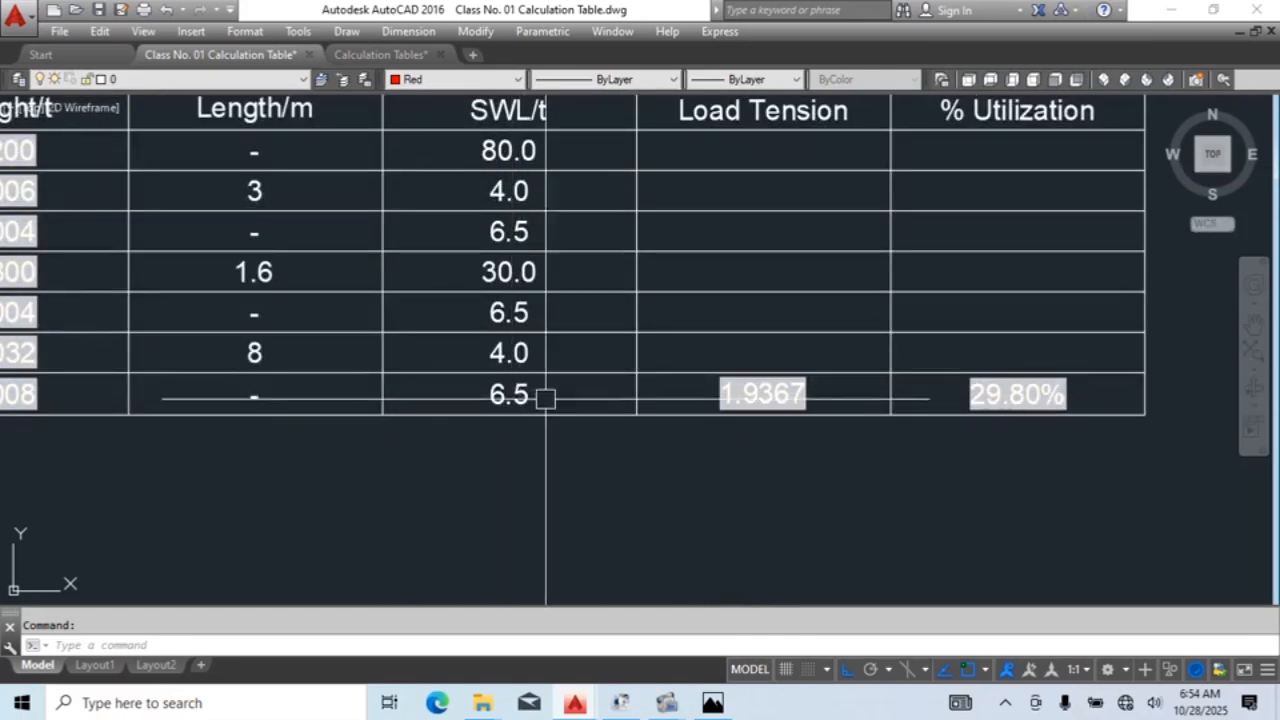
scroll(1010, 396, up, 4)
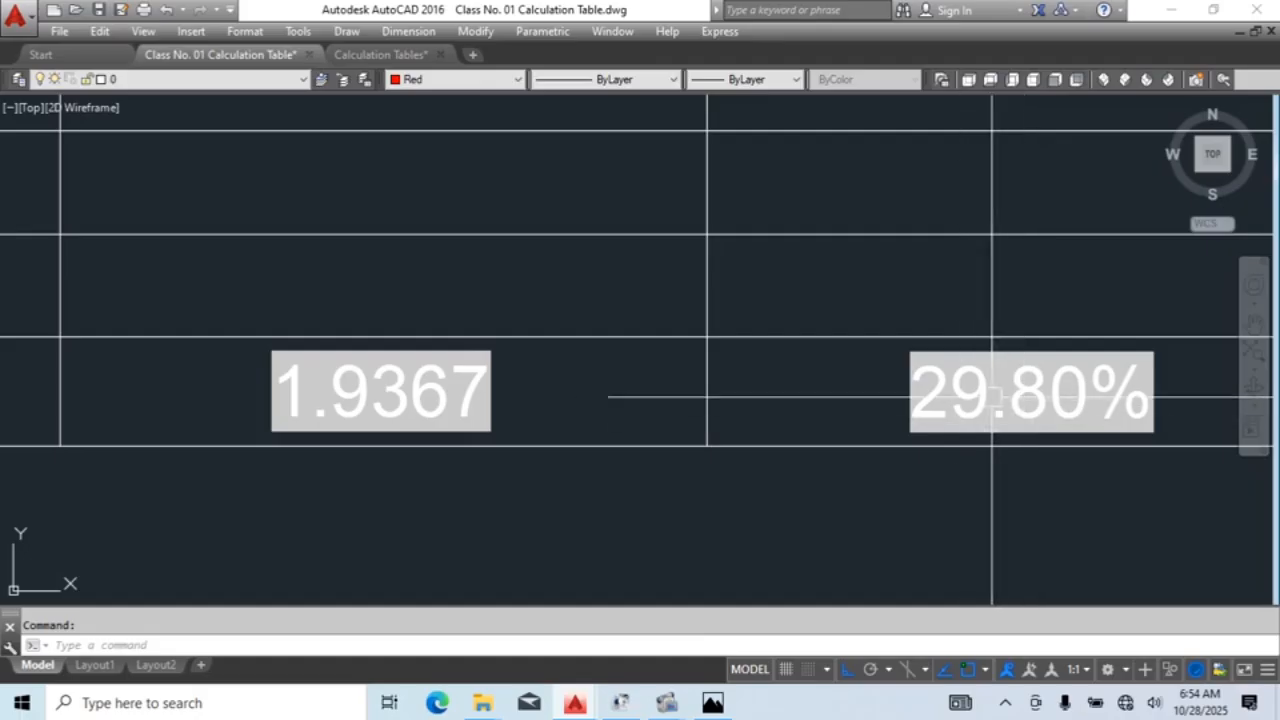
scroll(806, 423, down, 4)
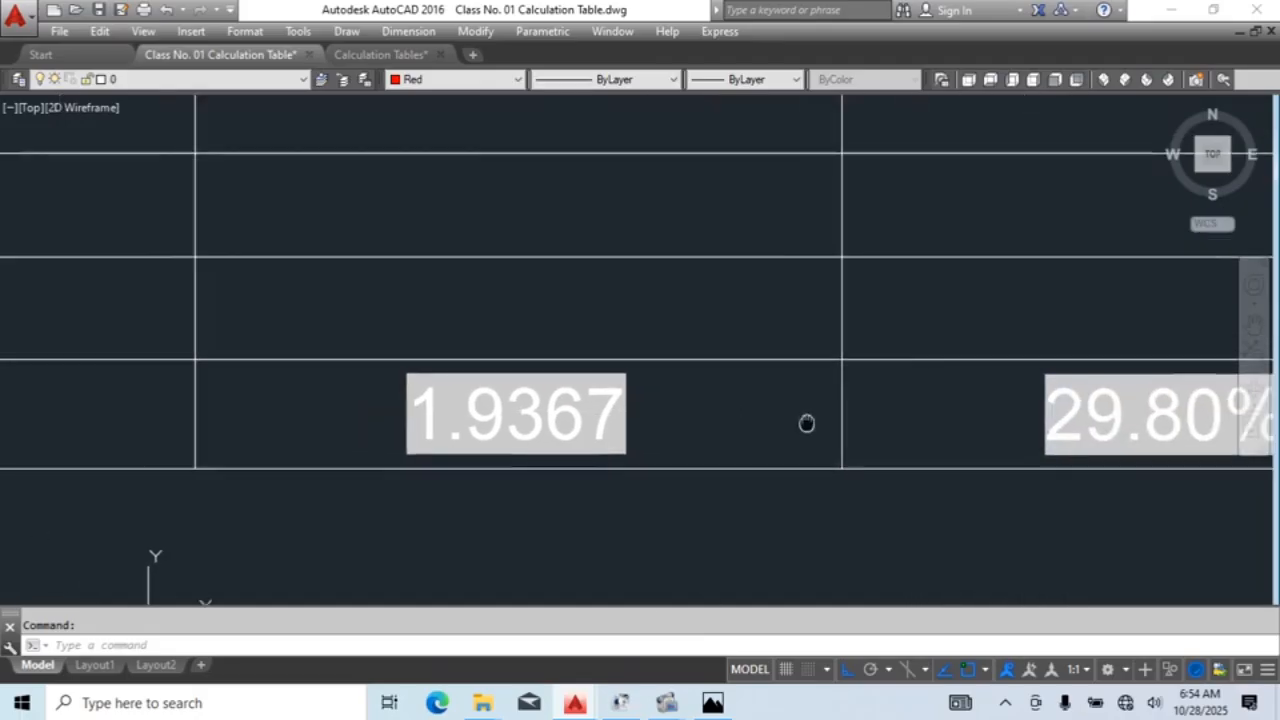
click(572, 408)
double_click(572, 404)
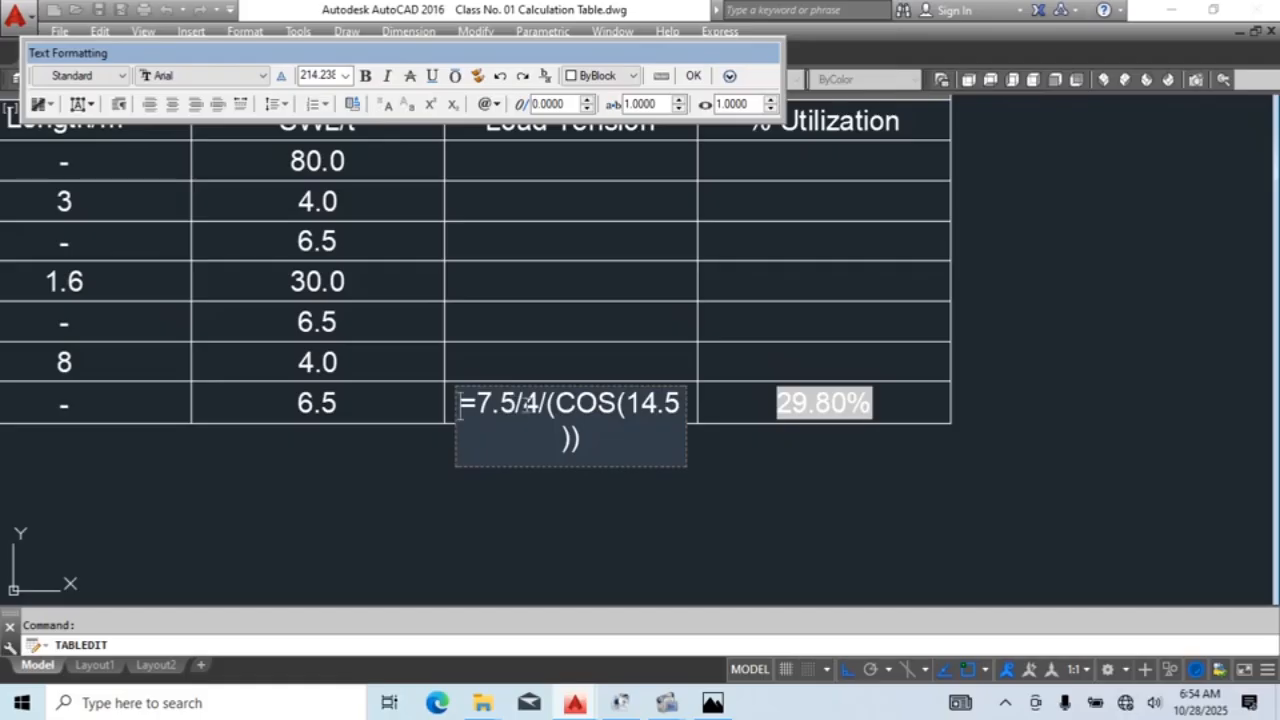
double_click(528, 403)
text(2)
key(Return)
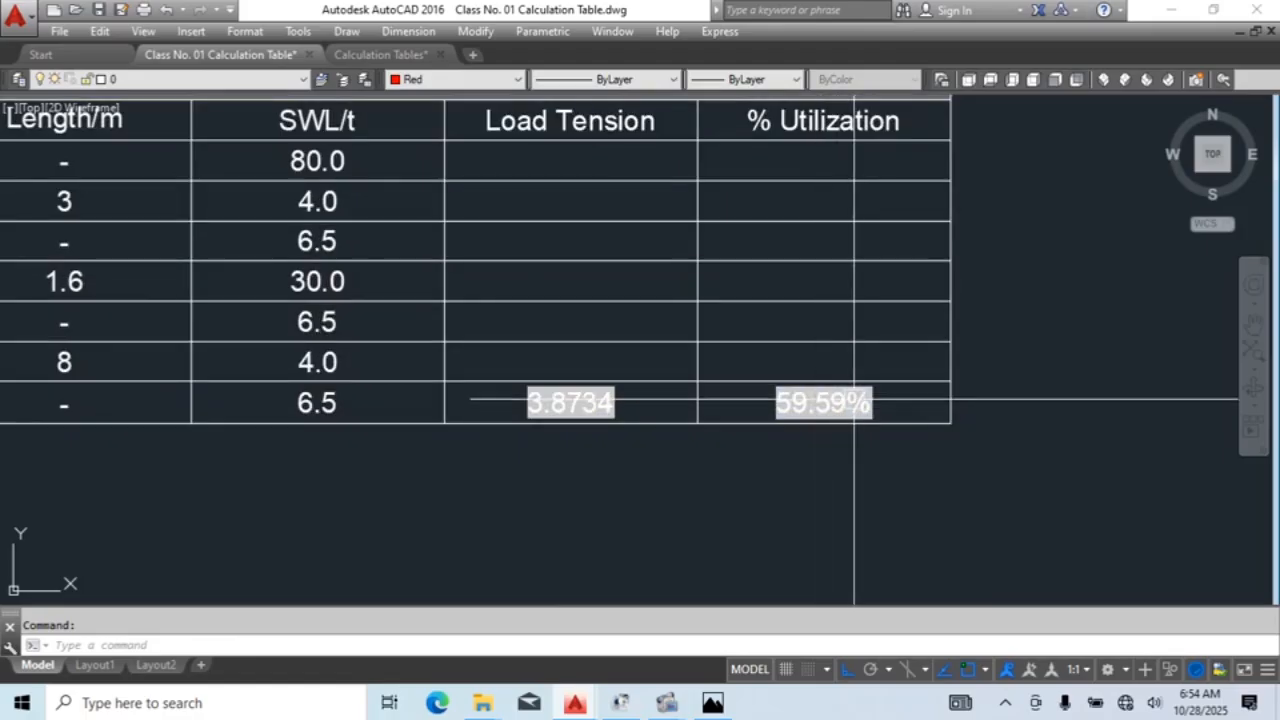
Step: Open tackle 7's Load Tension formula for editing
double_click(530, 401)
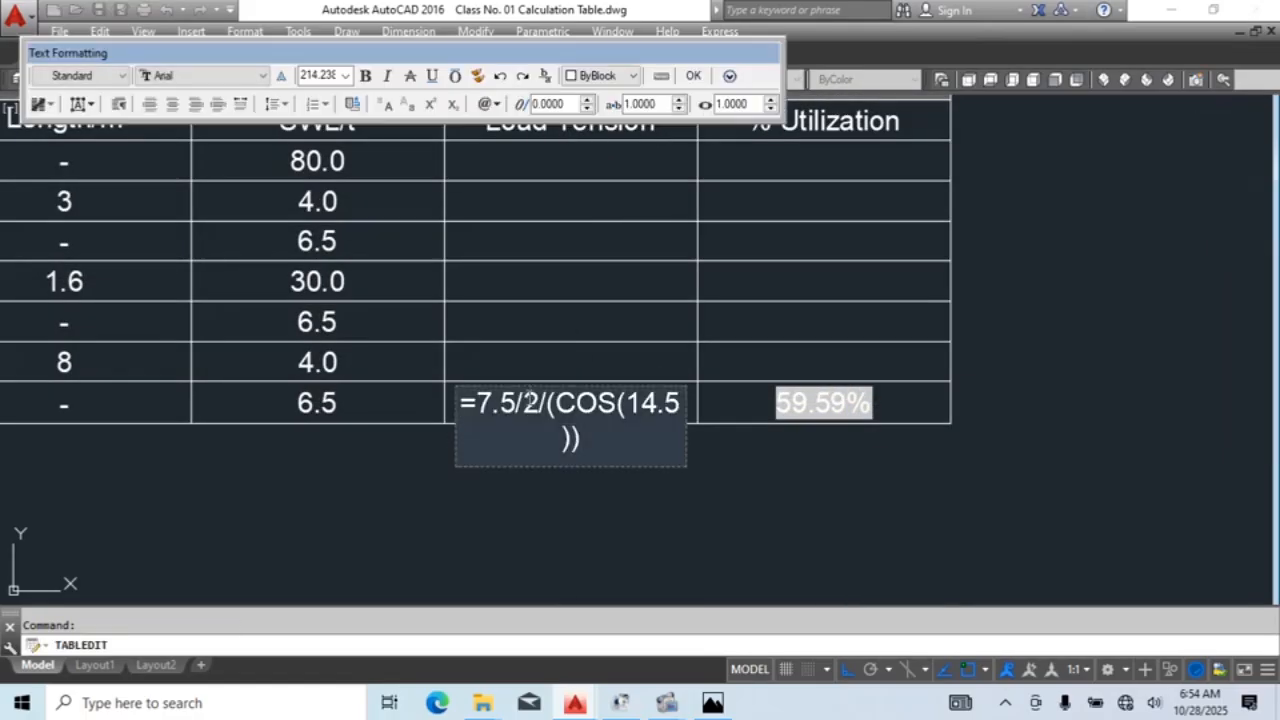
Step: Set the divisor after 7.5 in the last bow shackles row's load tension formula to 1
double_click(530, 401)
text(1)
key(Return)
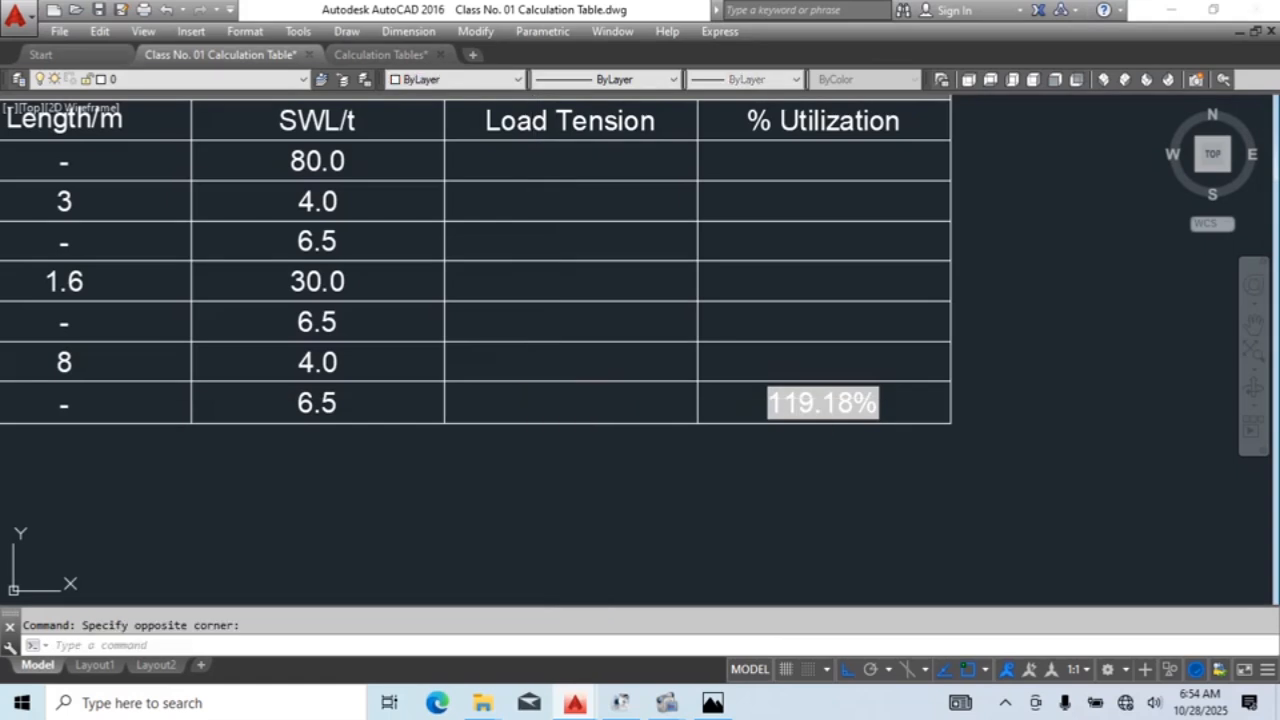
Step: Set the divisor after 7.5 in the last bow shackles row's load tension formula to 4
double_click(535, 400)
double_click(535, 402)
text(4)
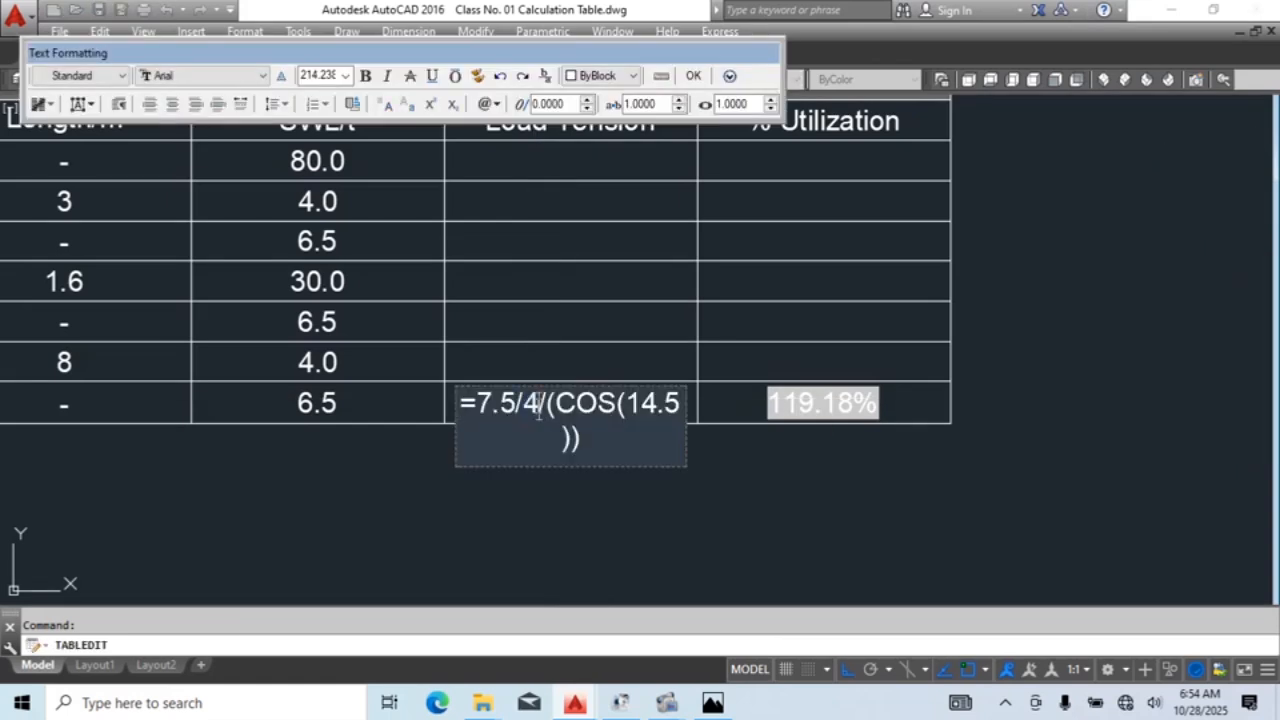
click(716, 508)
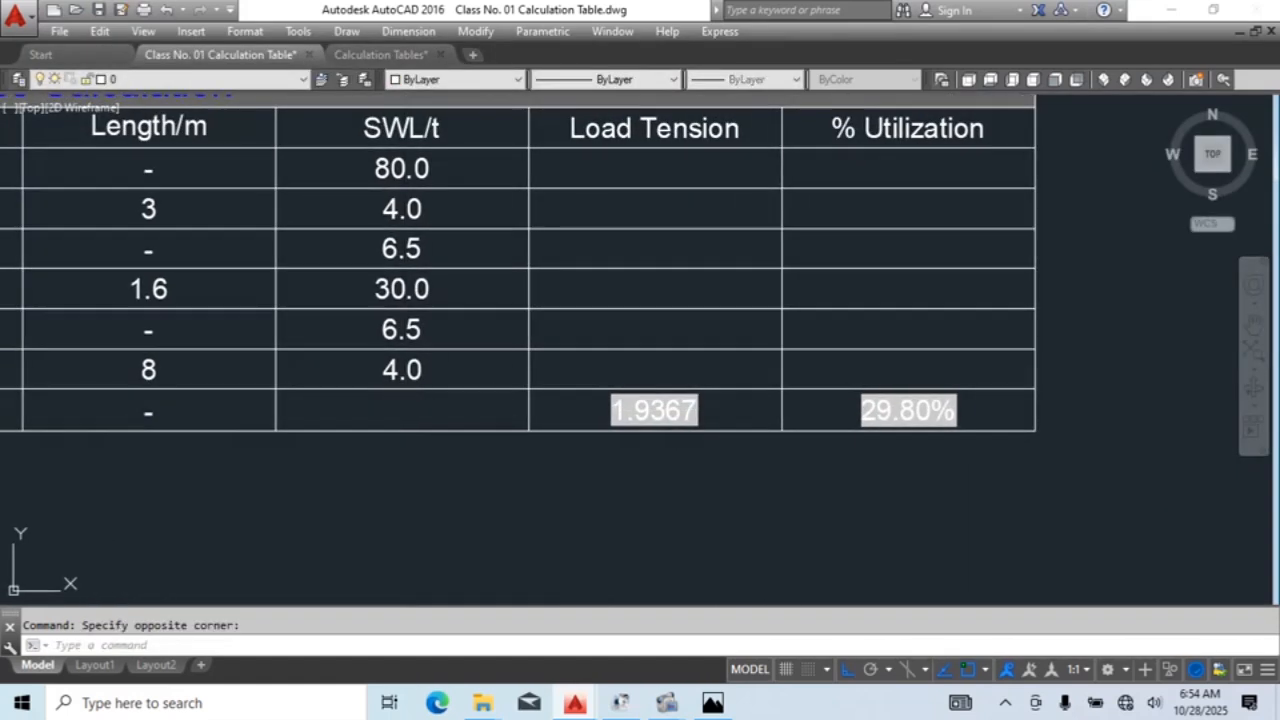
Step: Try SWL values of 4.75 and 4.5 for the last bow shackles row
double_click(406, 410)
text(4.75)
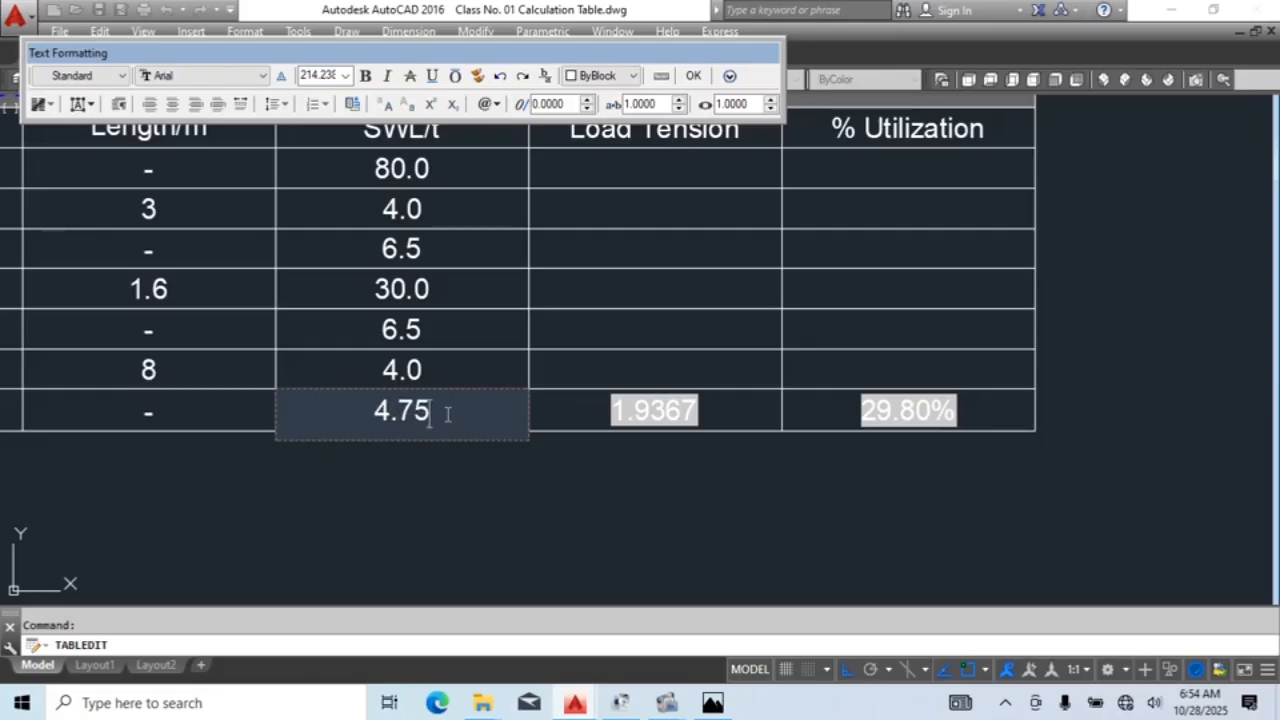
key(Escape)
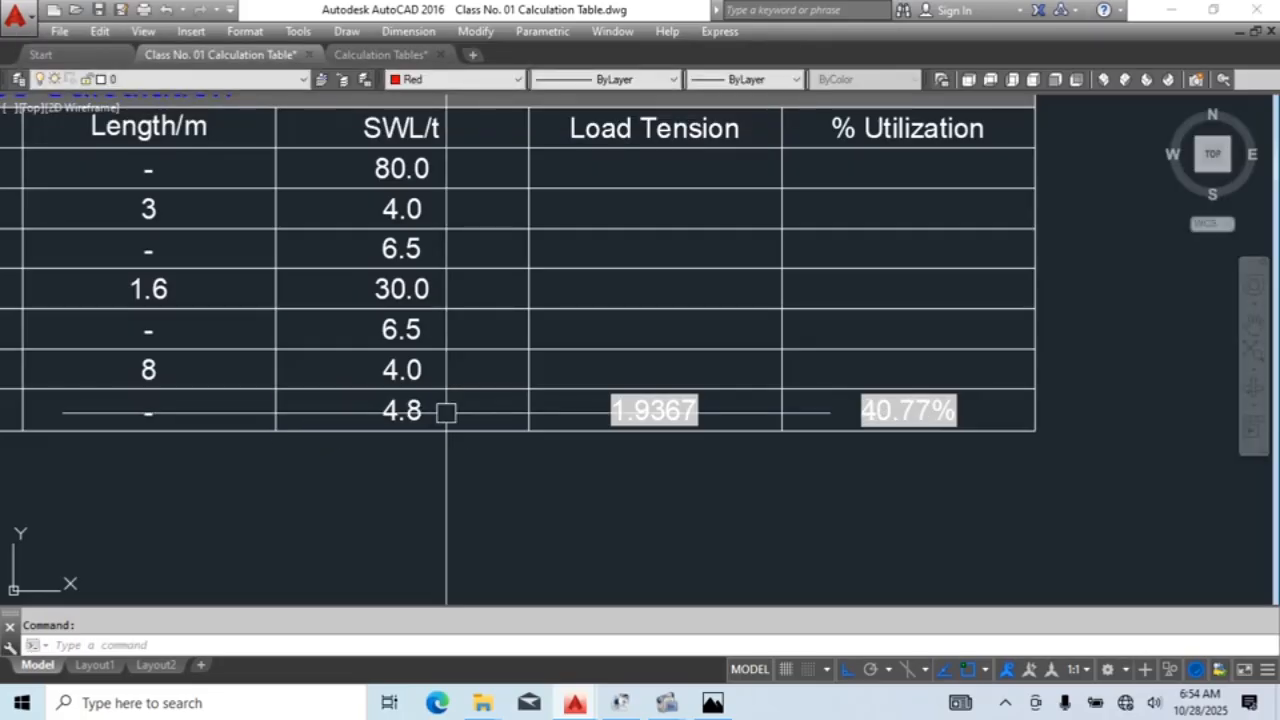
double_click(440, 415)
text(4.5)
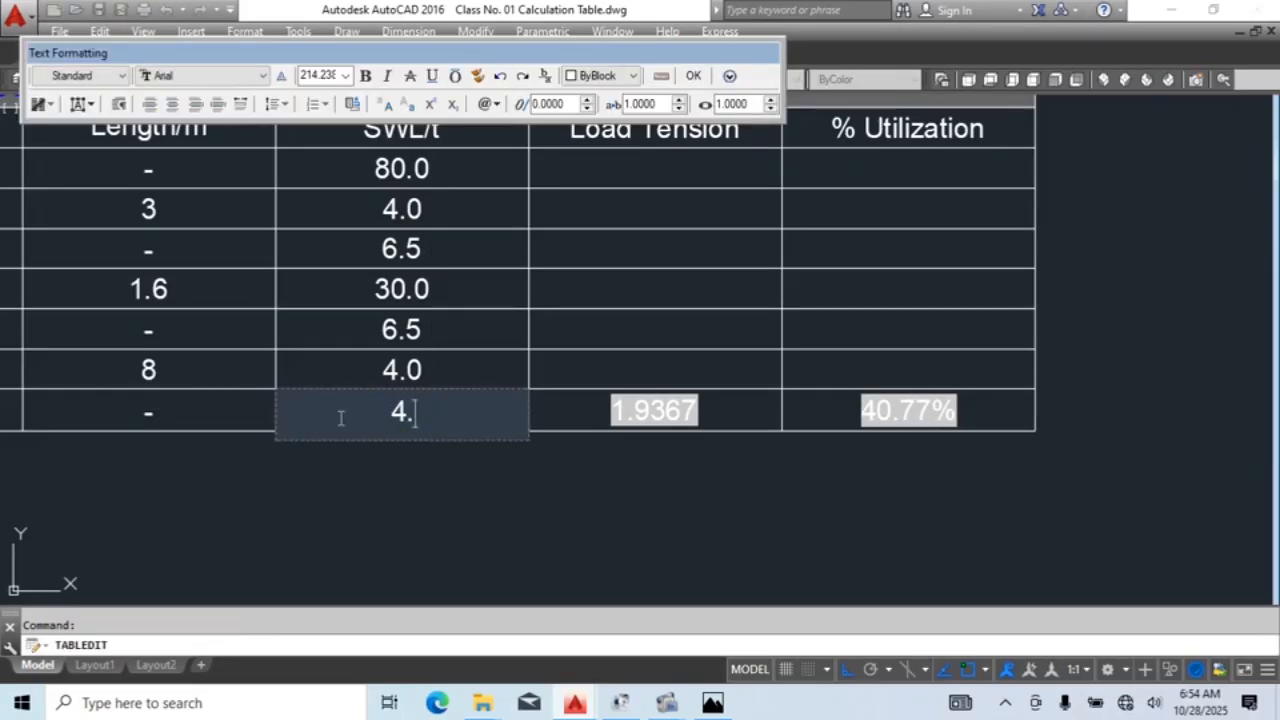
key(Escape)
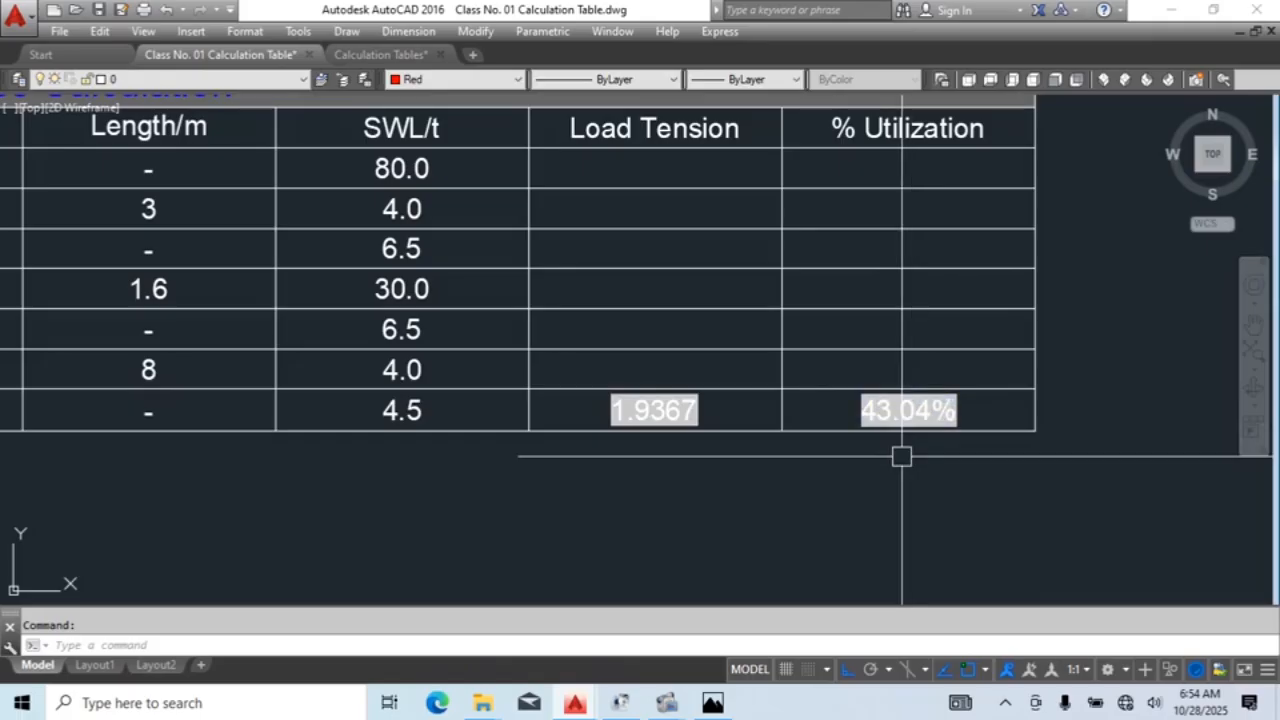
middle_drag(906, 457, 980, 474)
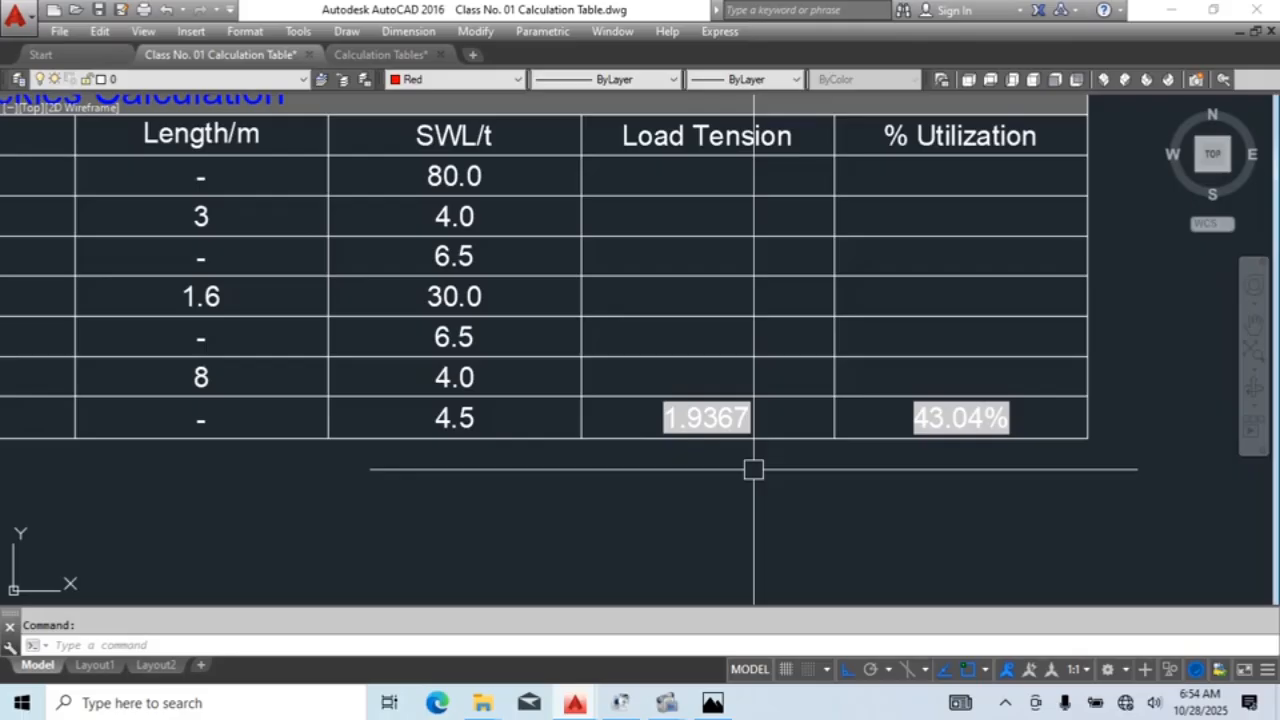
Step: Set the SWL of the last bow shackles row to 6.5
double_click(443, 428)
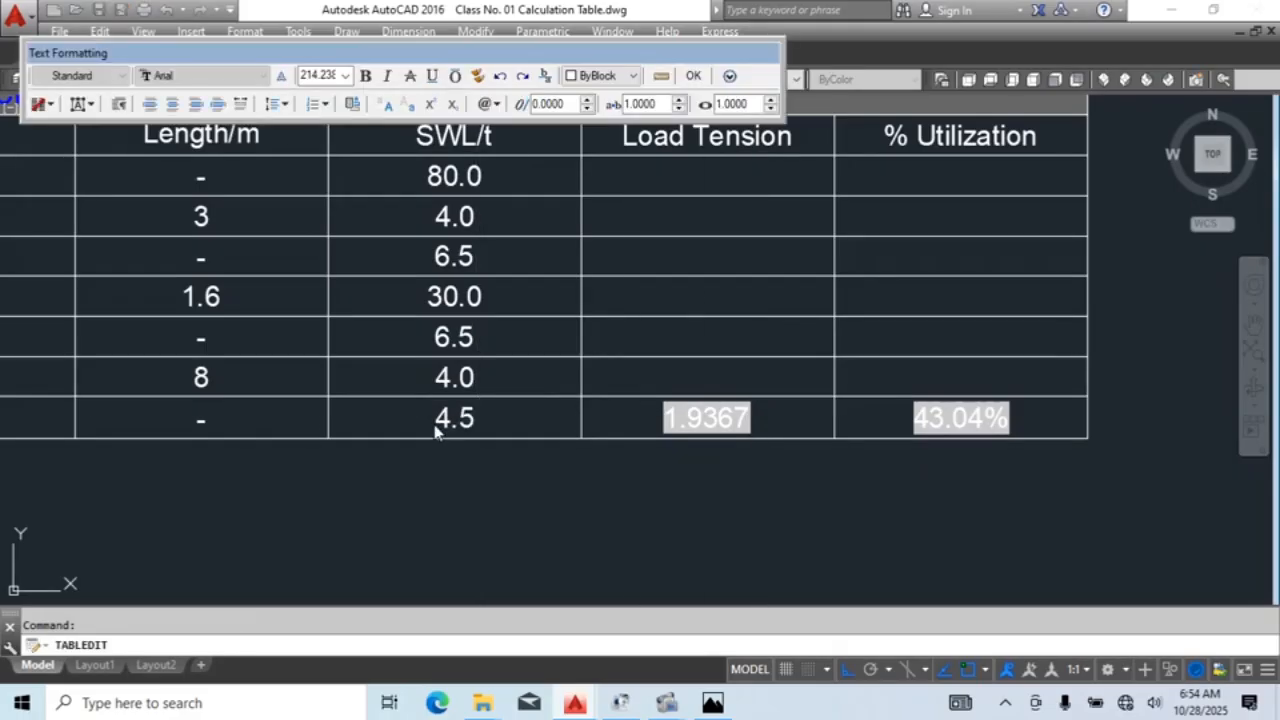
text(6.5)
click(789, 520)
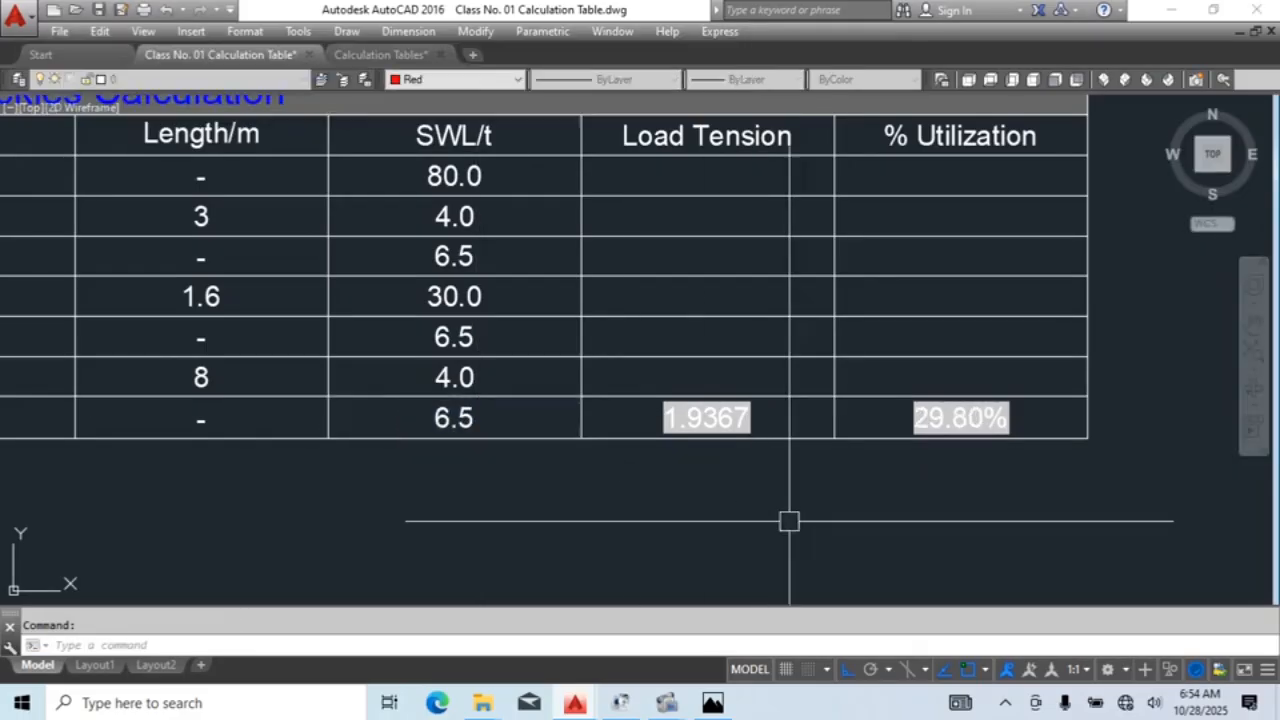
Step: Replace the divisor 4 in the last bow shackles row's load tension formula with the quantity cell reference, giving =7.5/C9/(COS(14.5))
scroll(929, 357, down, 5)
scroll(826, 397, up, 8)
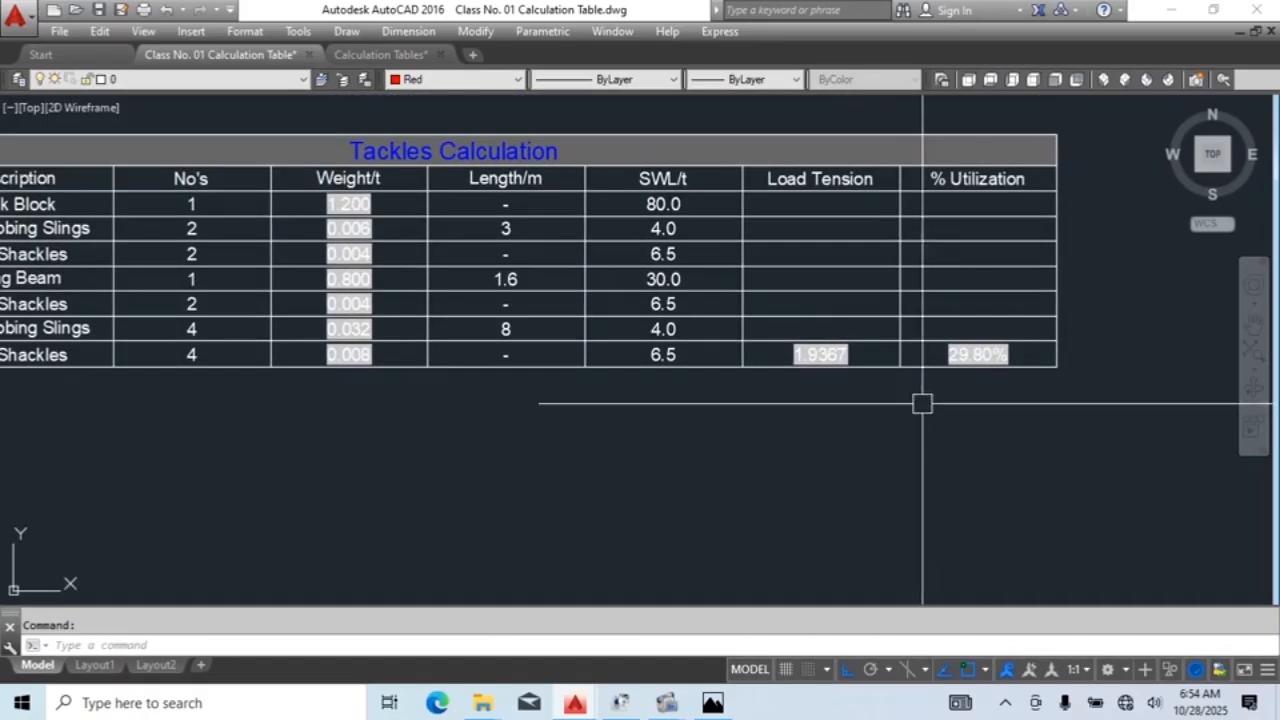
scroll(837, 347, up, 2)
double_click(849, 358)
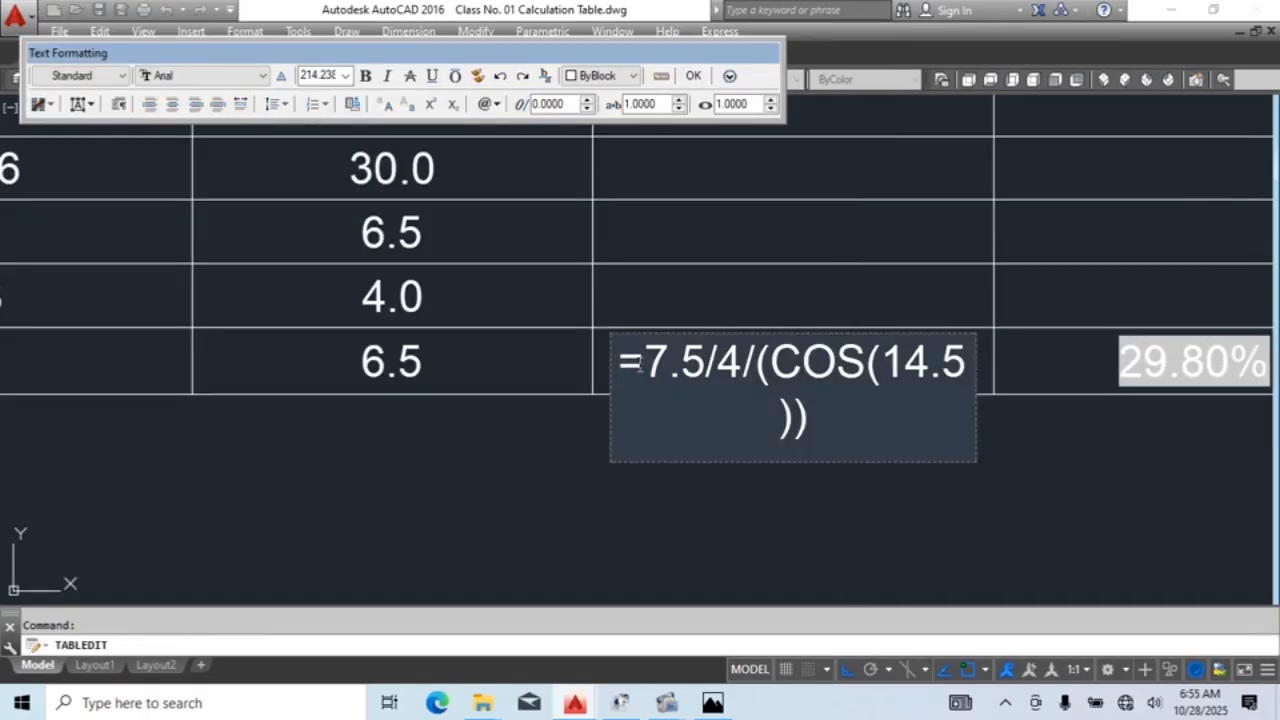
key(shift+Right)
key(shift+Right)
key(shift+Right)
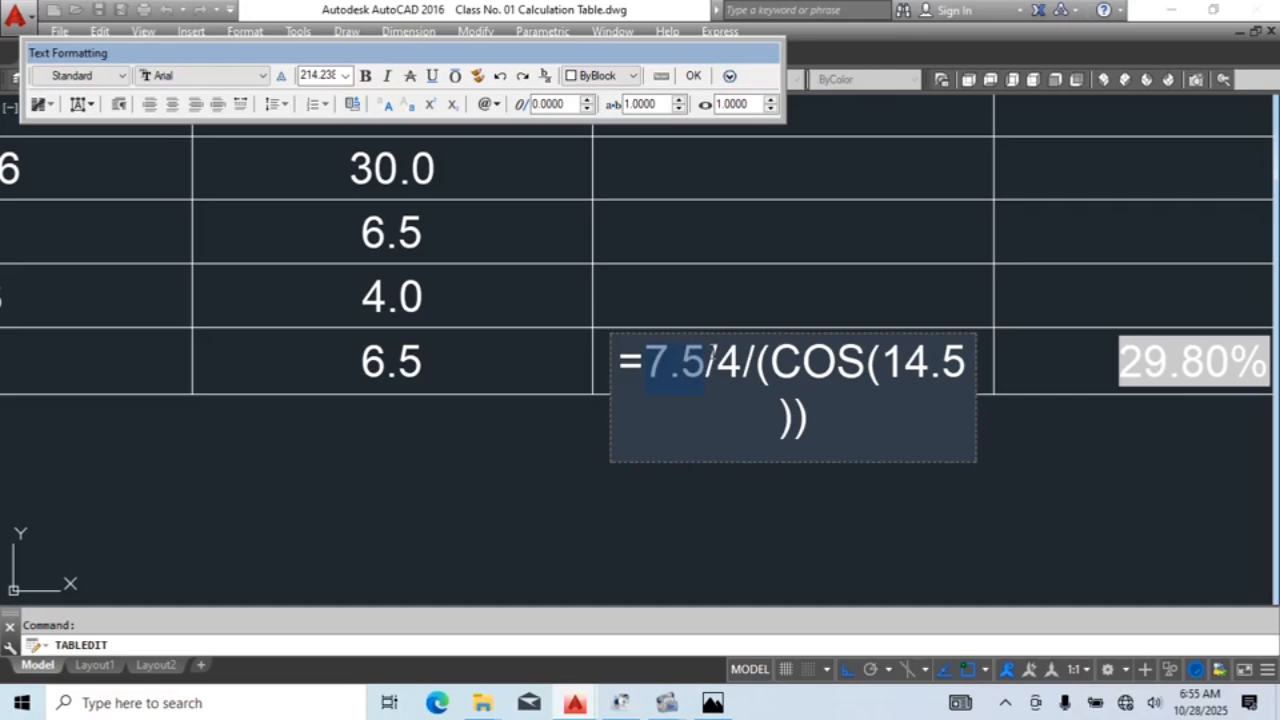
drag(709, 350, 737, 349)
scroll(952, 419, down, 2)
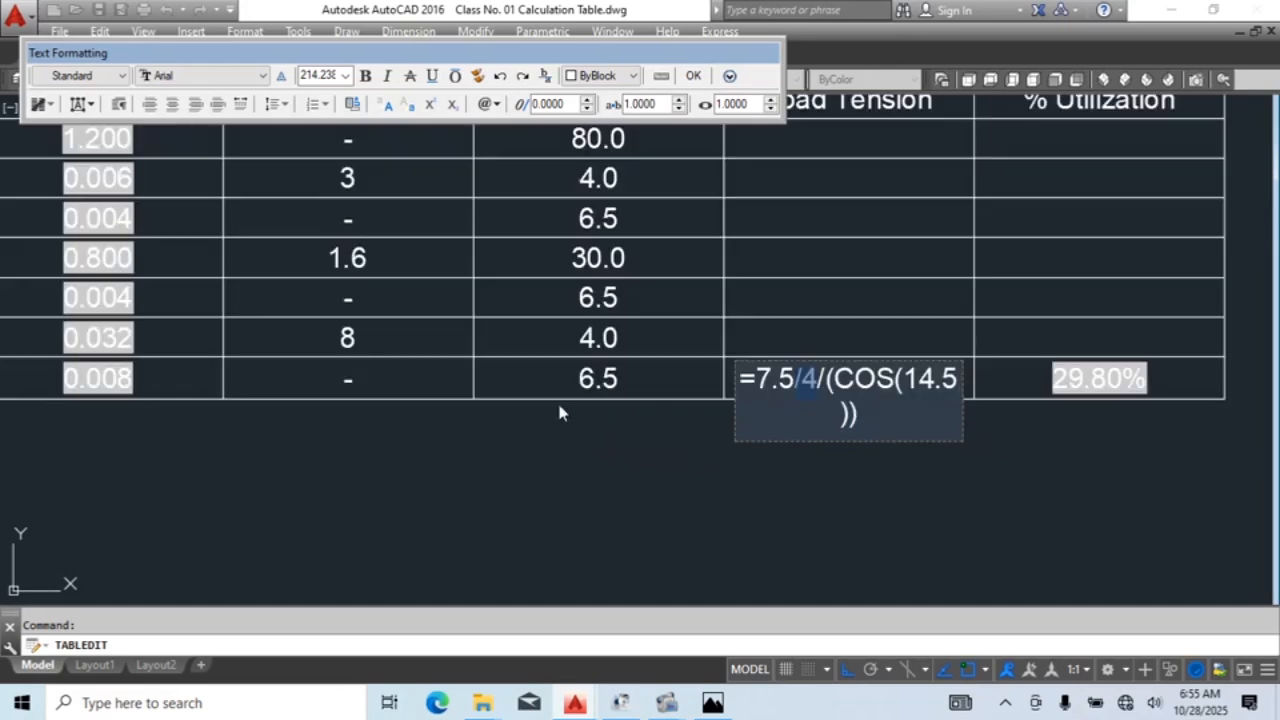
middle_drag(534, 401, 715, 413)
middle_drag(202, 417, 383, 423)
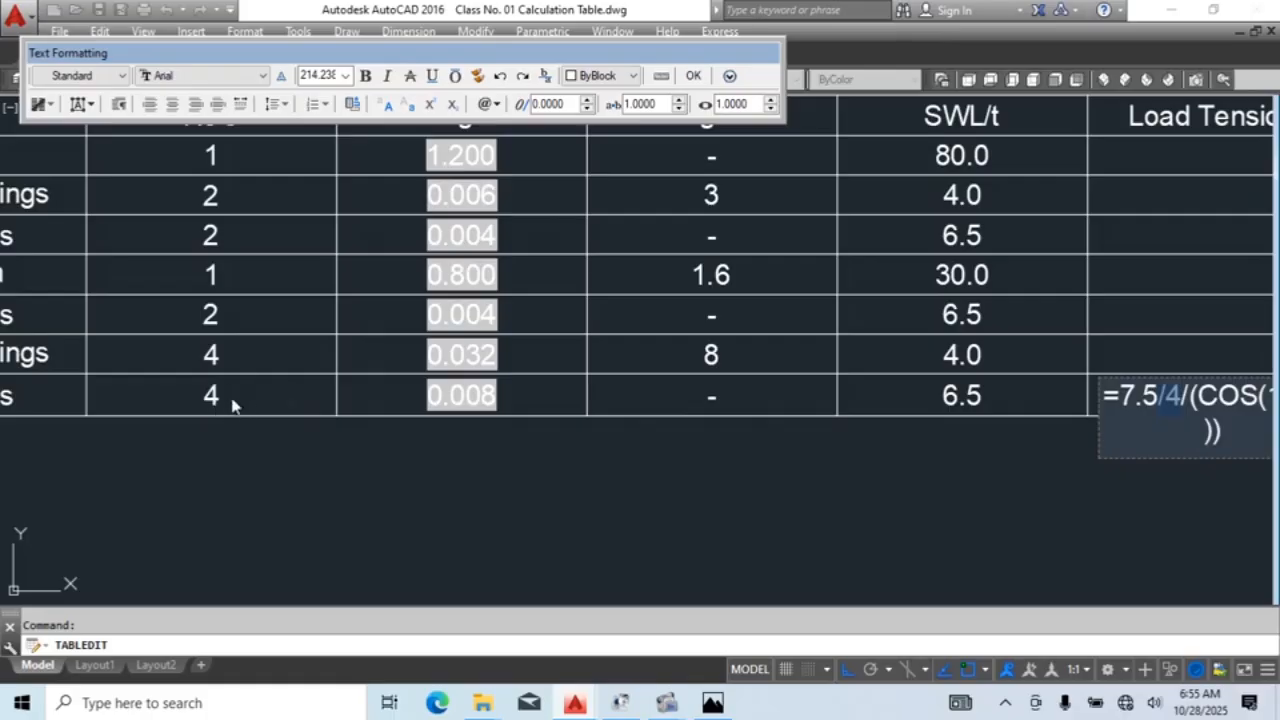
scroll(1050, 450, down, 2)
scroll(1112, 432, up, 4)
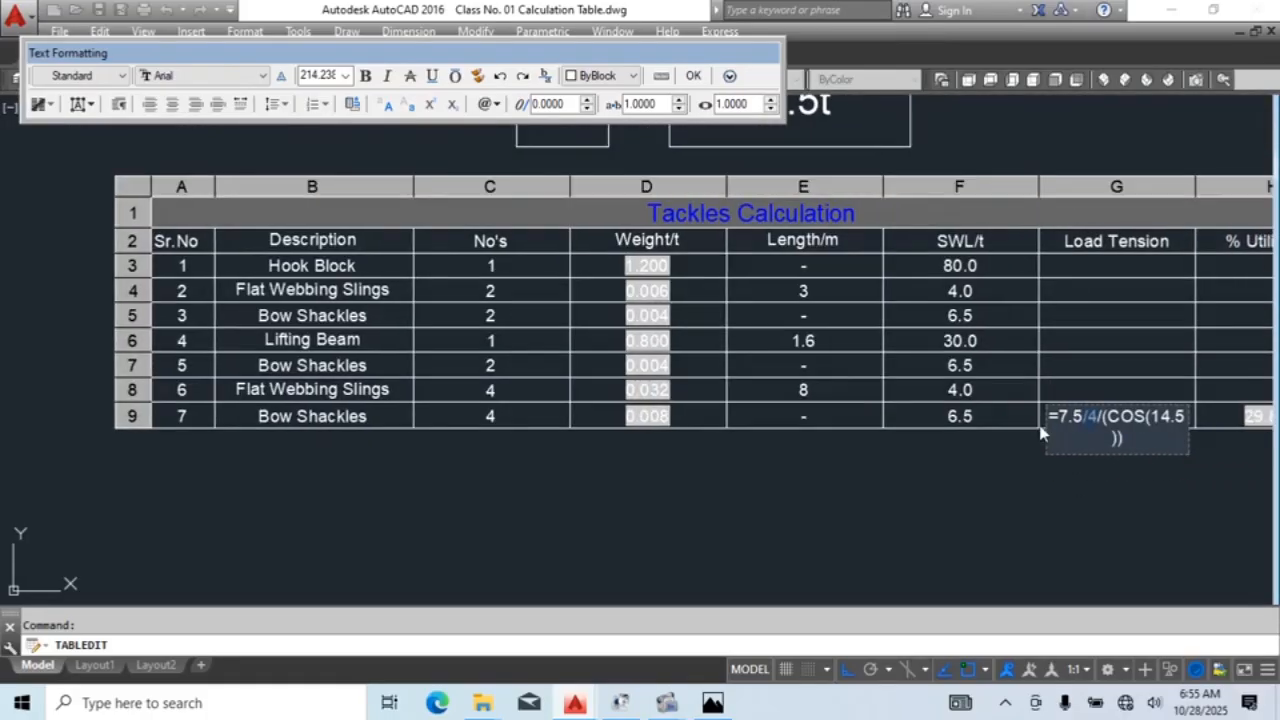
drag(1116, 428, 1138, 415)
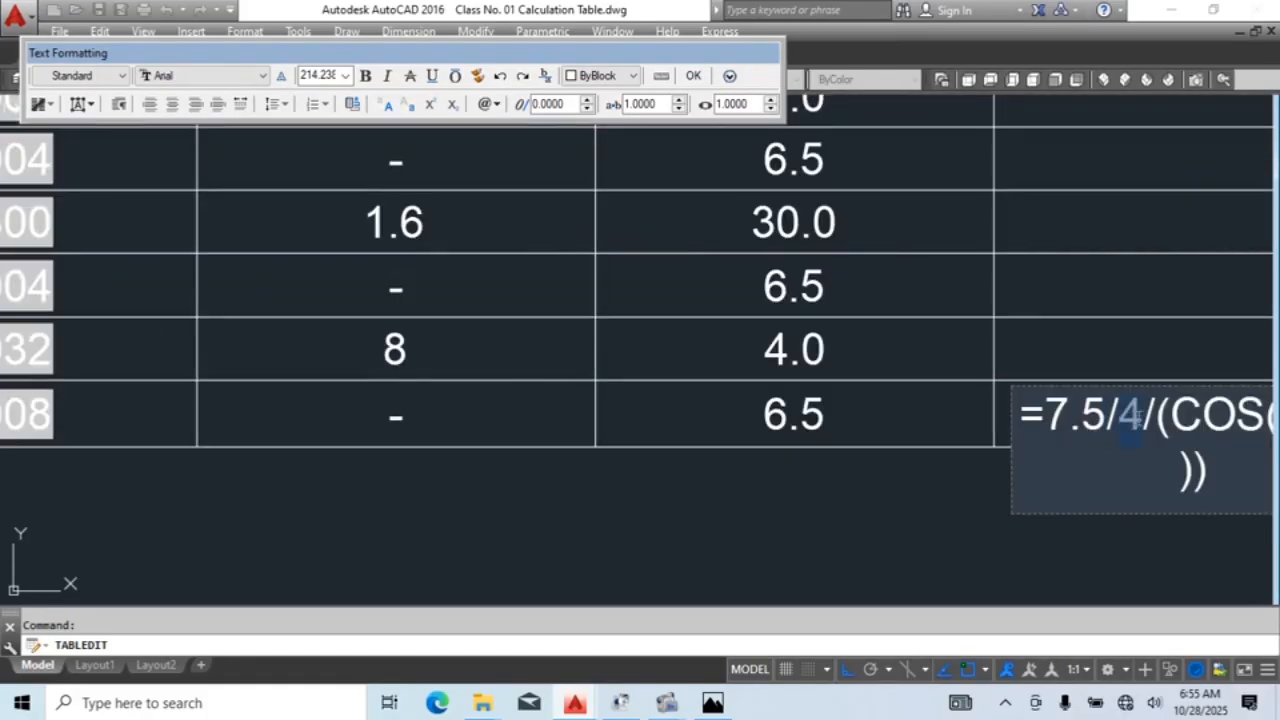
scroll(781, 430, down, 3)
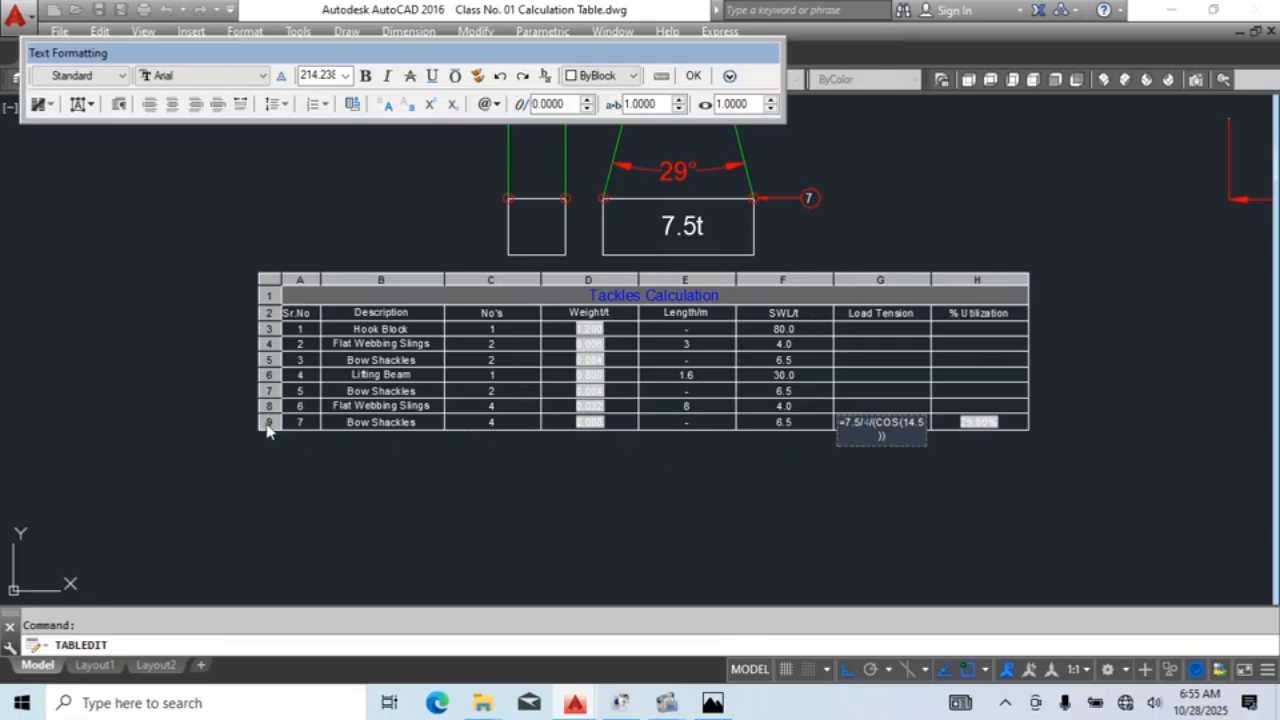
scroll(888, 436, up, 4)
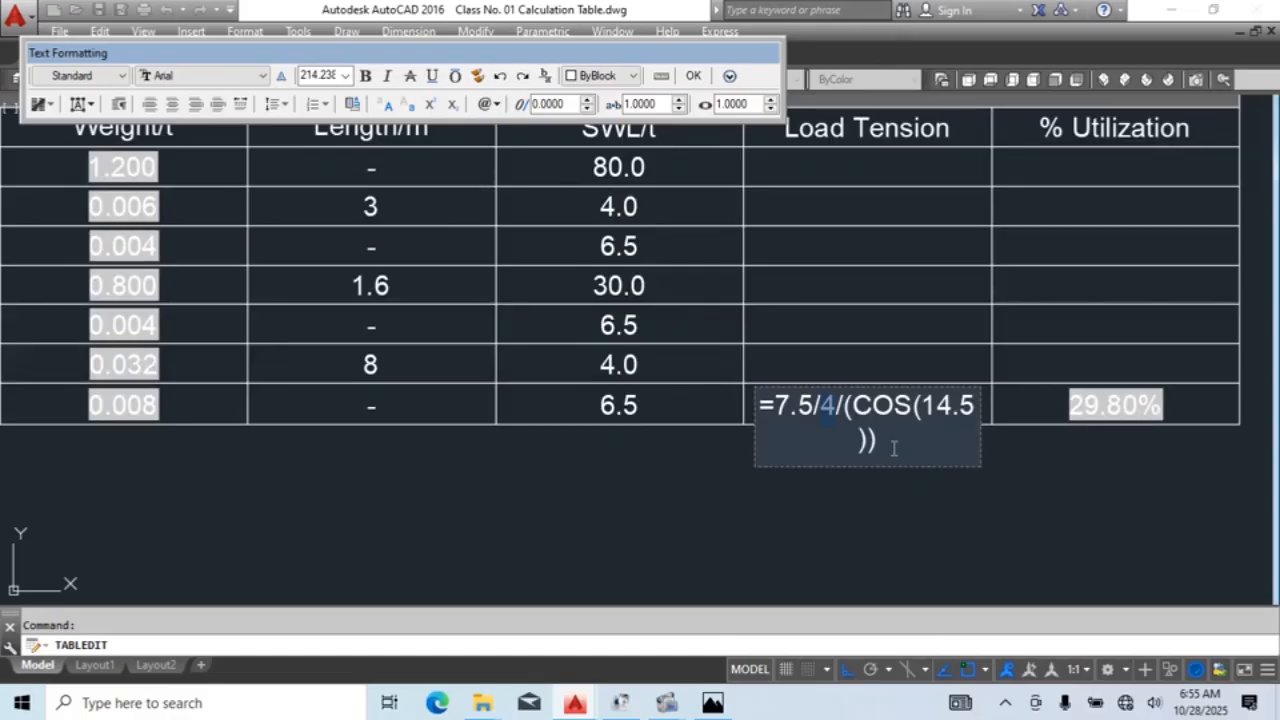
text(C9)
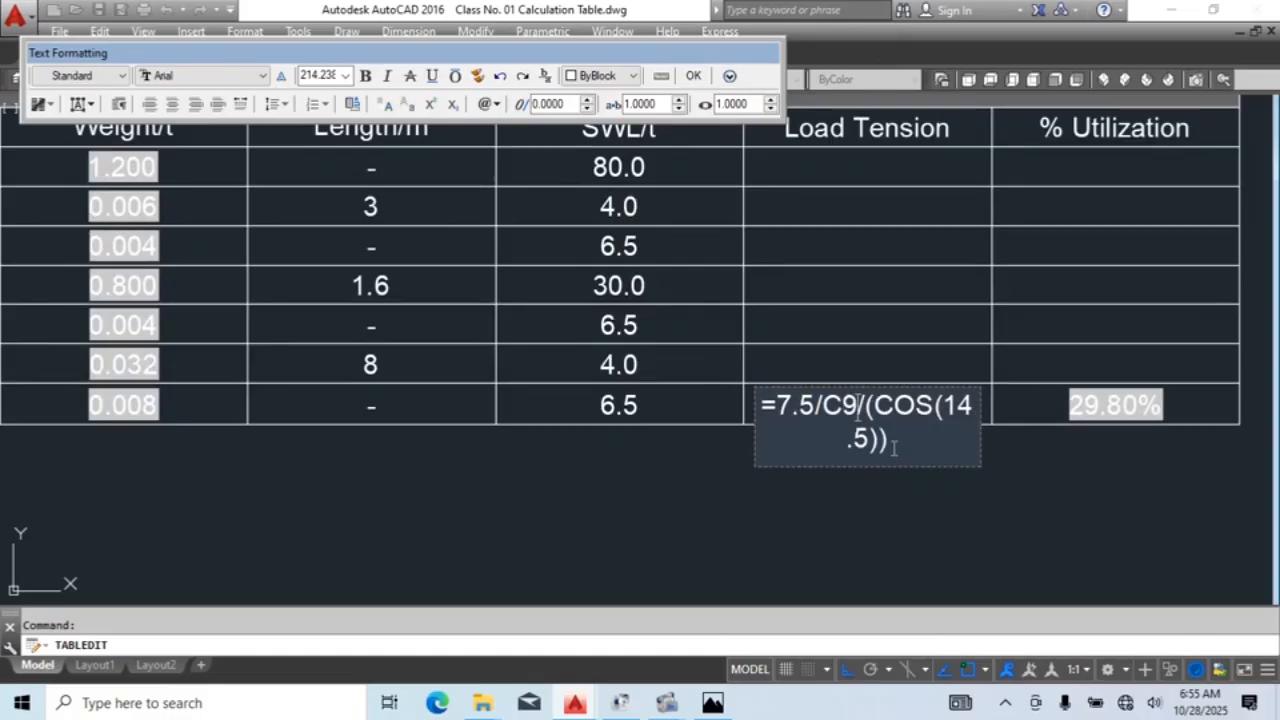
key(Return)
Step: Examine the last row's load tension formula, especially its quantity reference, brackets and COS(14.5) term, leaving it unedited
scroll(905, 456, down, 4)
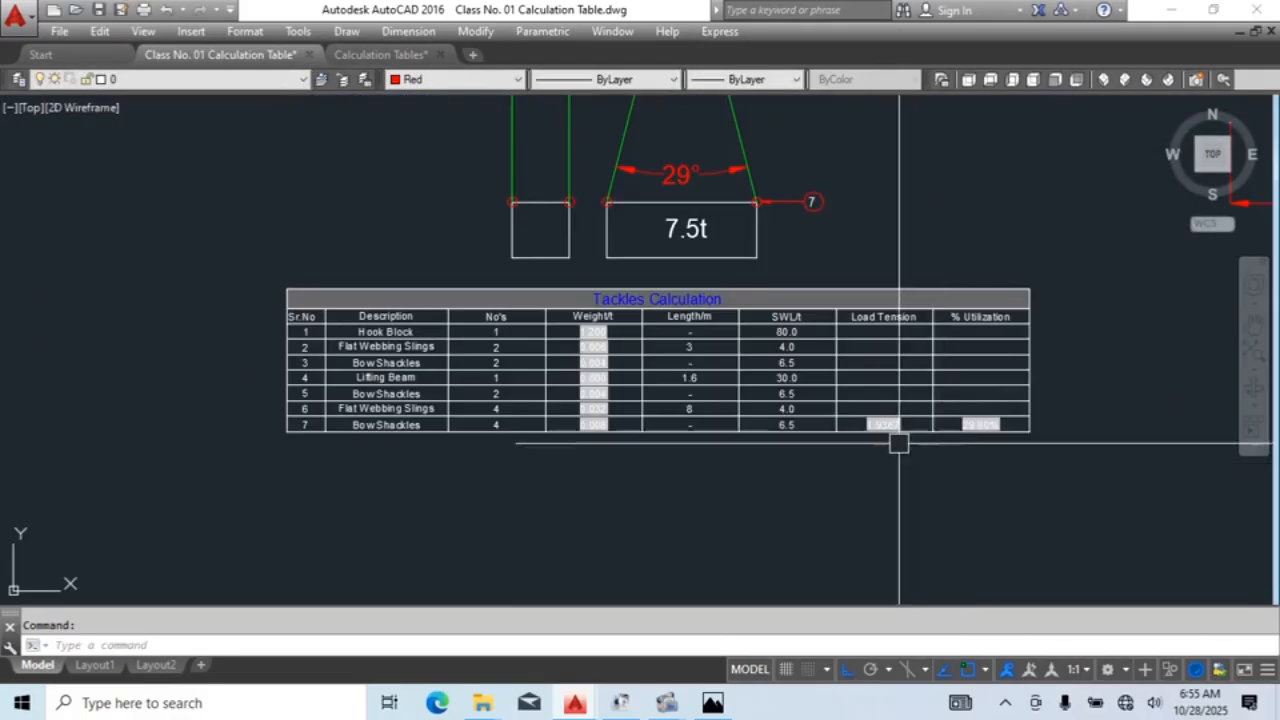
scroll(889, 424, up, 2)
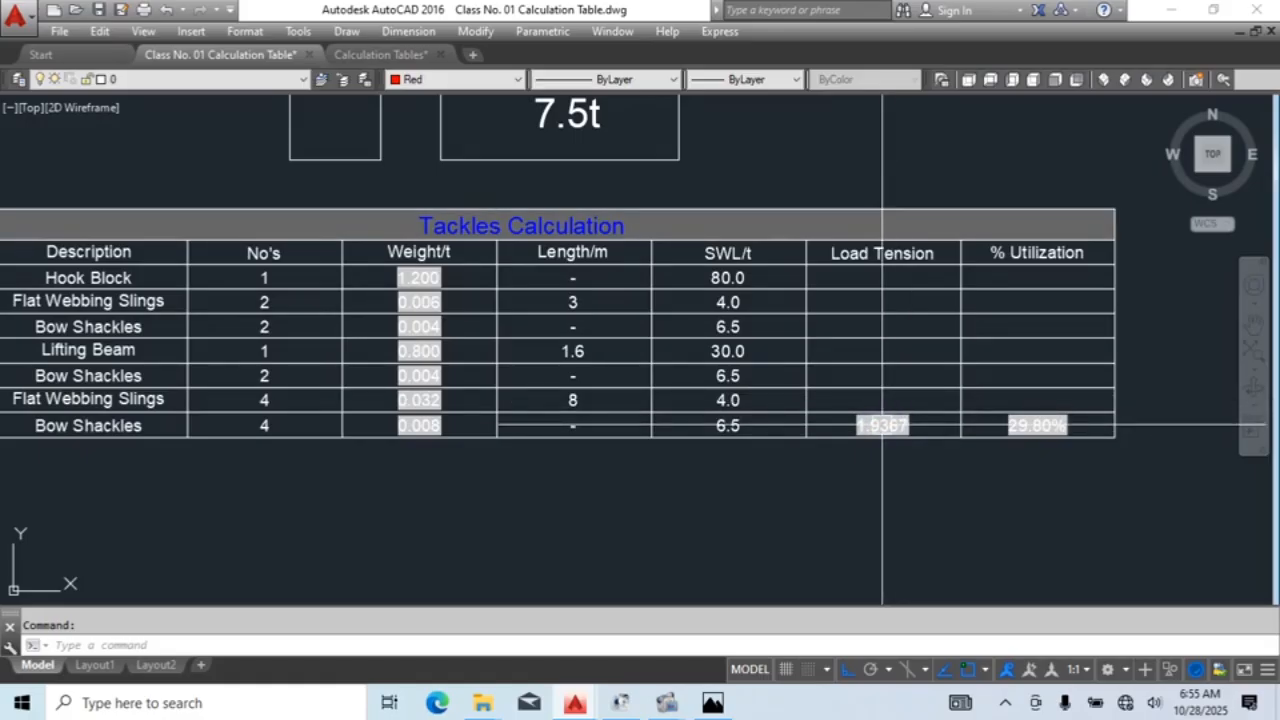
middle_drag(863, 425, 1030, 420)
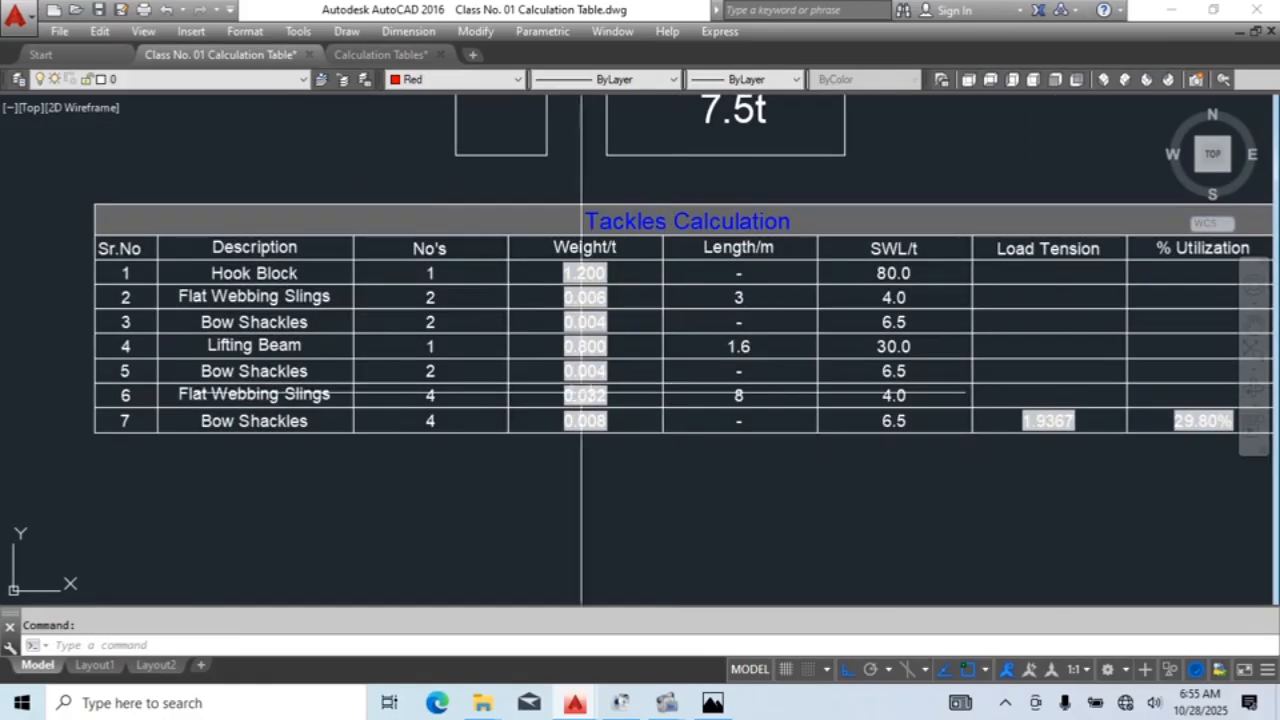
click(429, 362)
scroll(860, 435, up, 5)
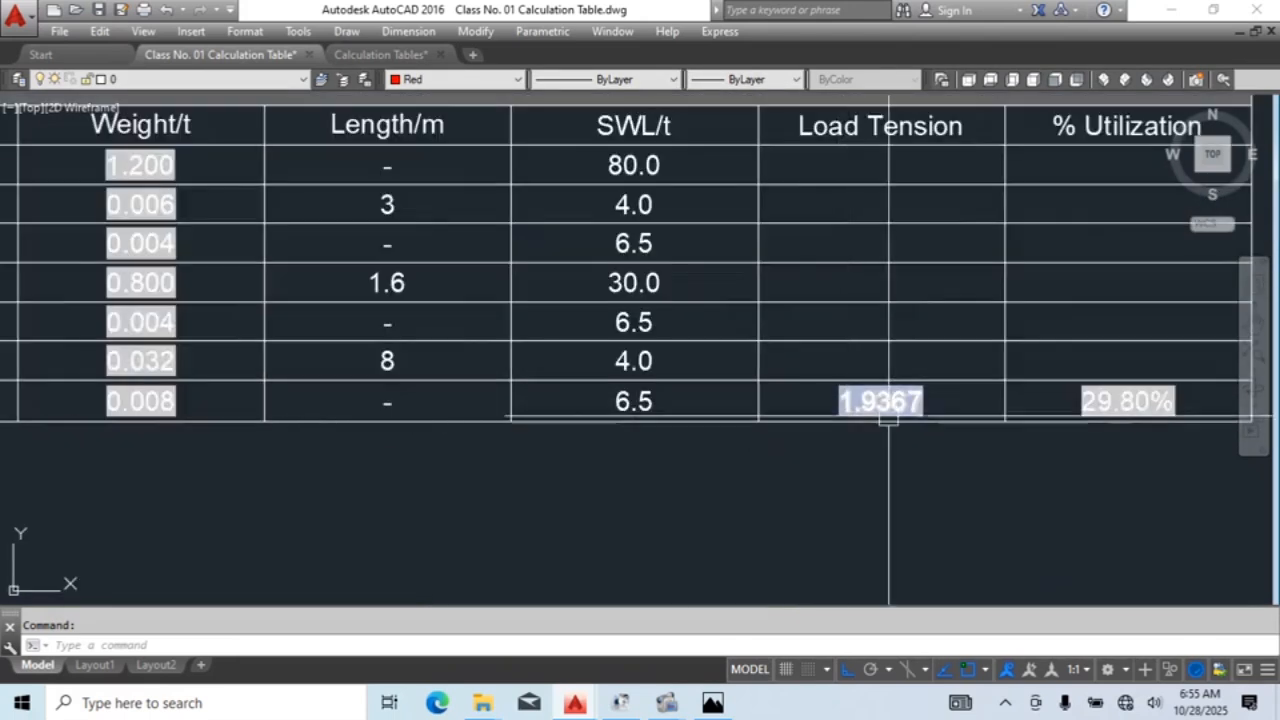
double_click(880, 392)
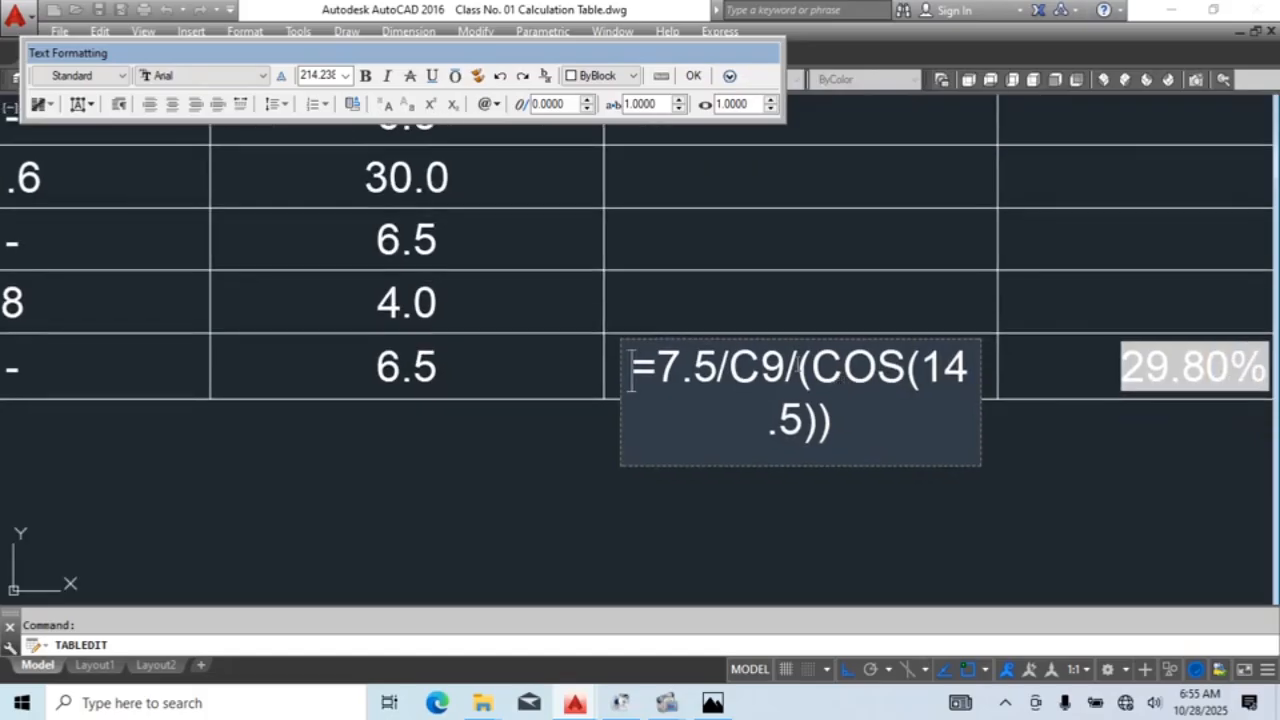
drag(798, 368, 940, 426)
click(805, 368)
drag(812, 367, 818, 420)
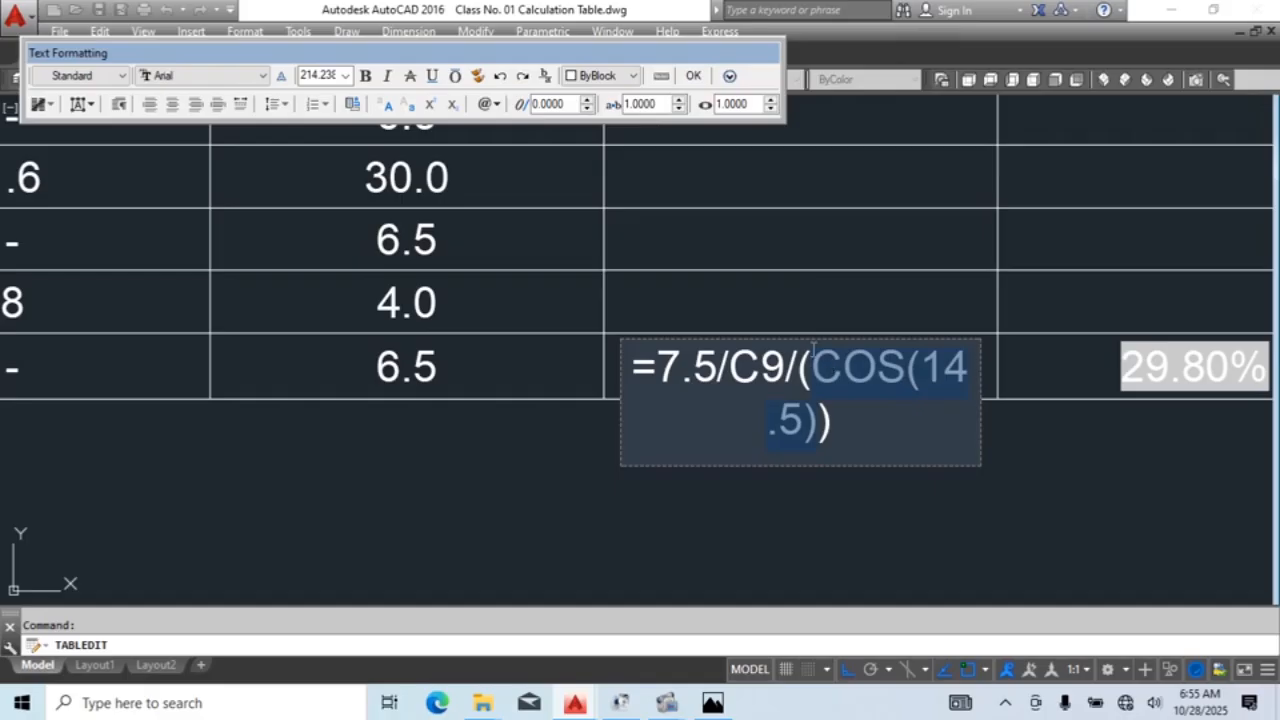
click(837, 423)
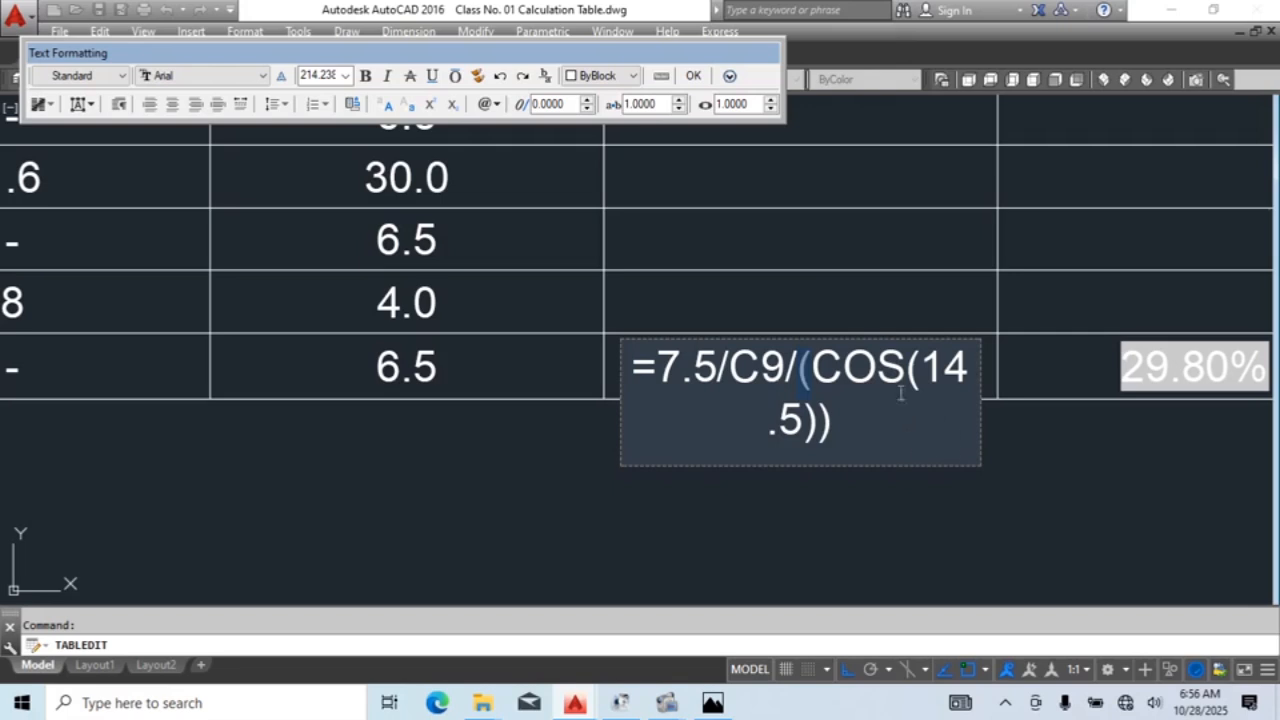
drag(918, 368, 817, 421)
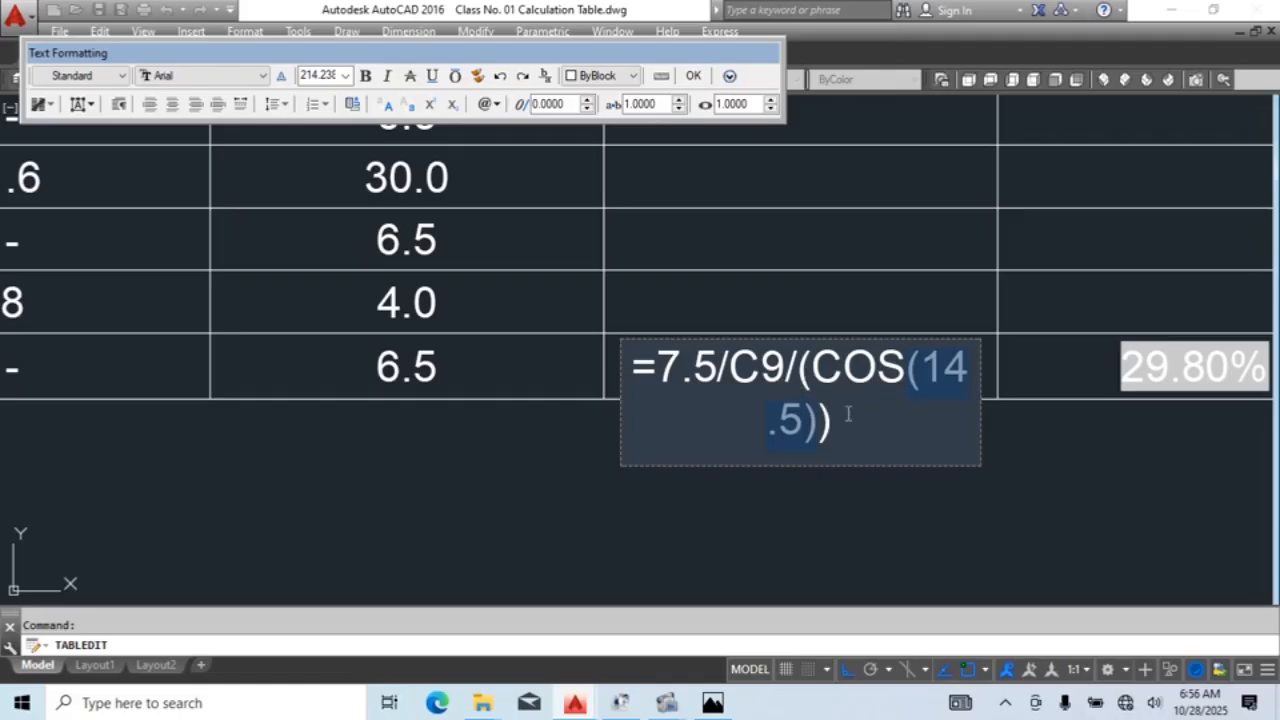
click(942, 511)
scroll(862, 380, down, 4)
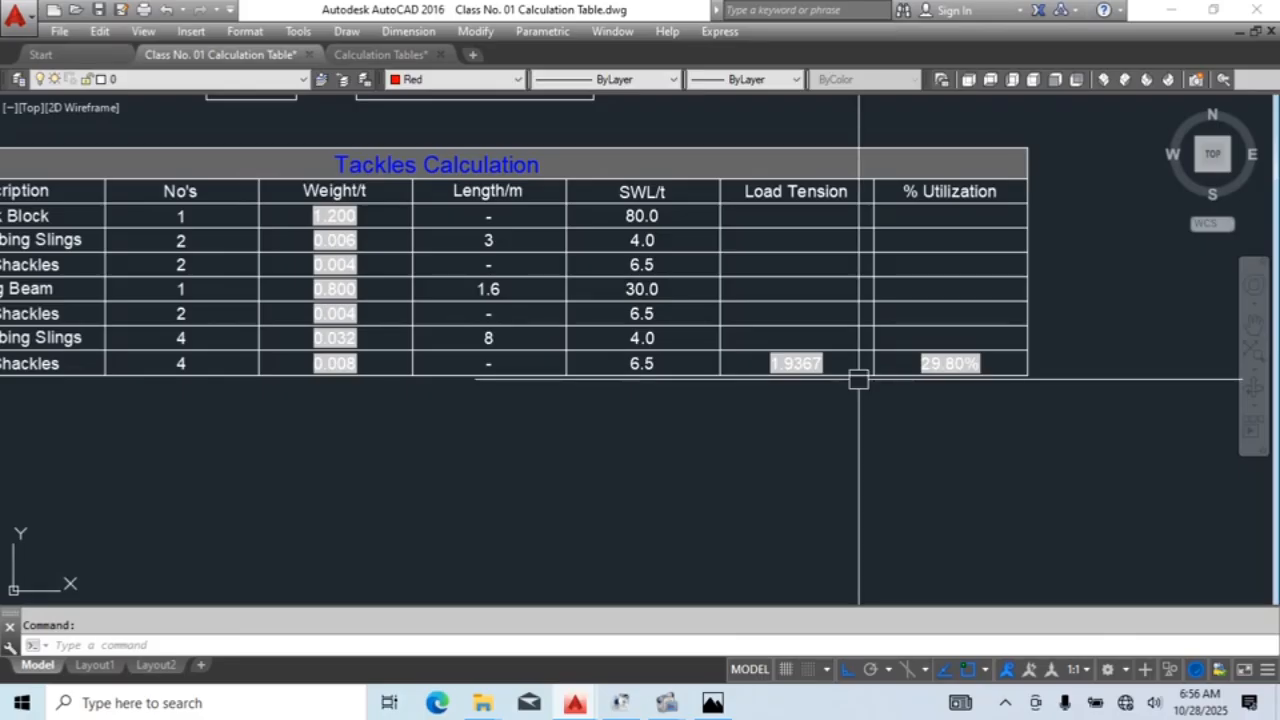
Step: Examine the last bow shackles row's % utilization formula, tracing its load tension and SWL cell references, and leave it unedited
scroll(814, 380, down, 2)
middle_drag(930, 403, 931, 404)
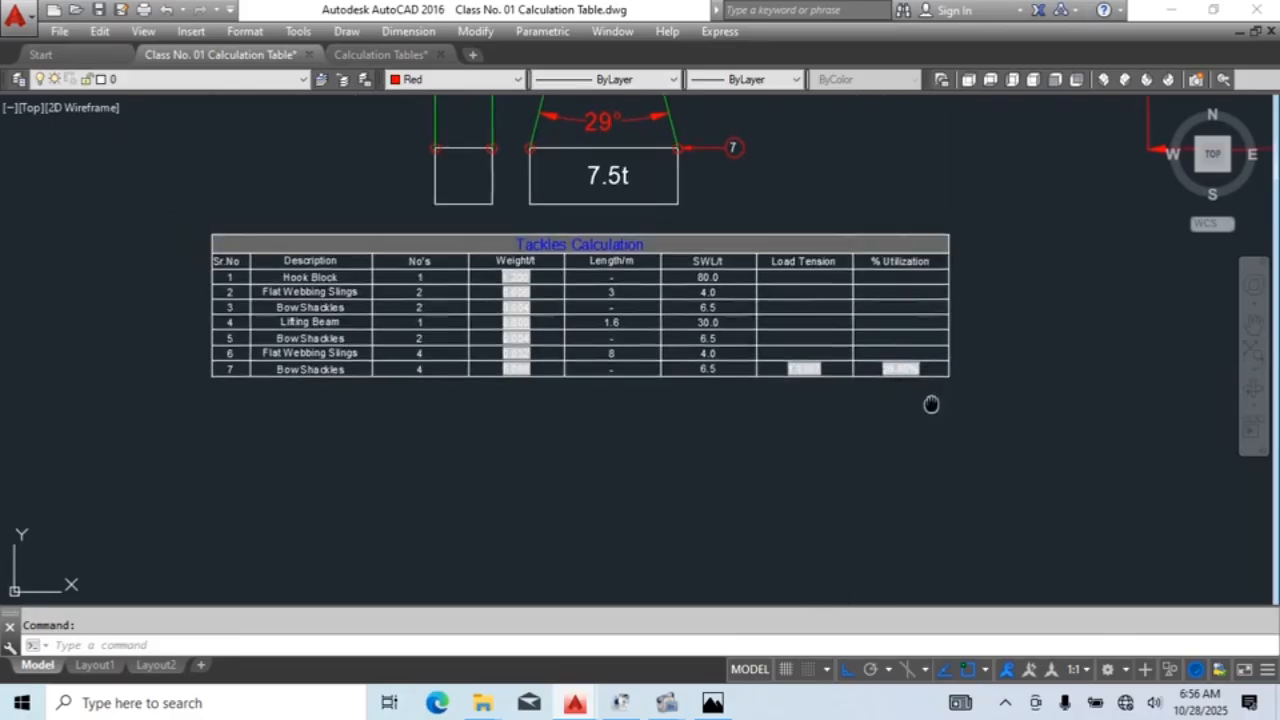
scroll(931, 404, up, 4)
click(905, 377)
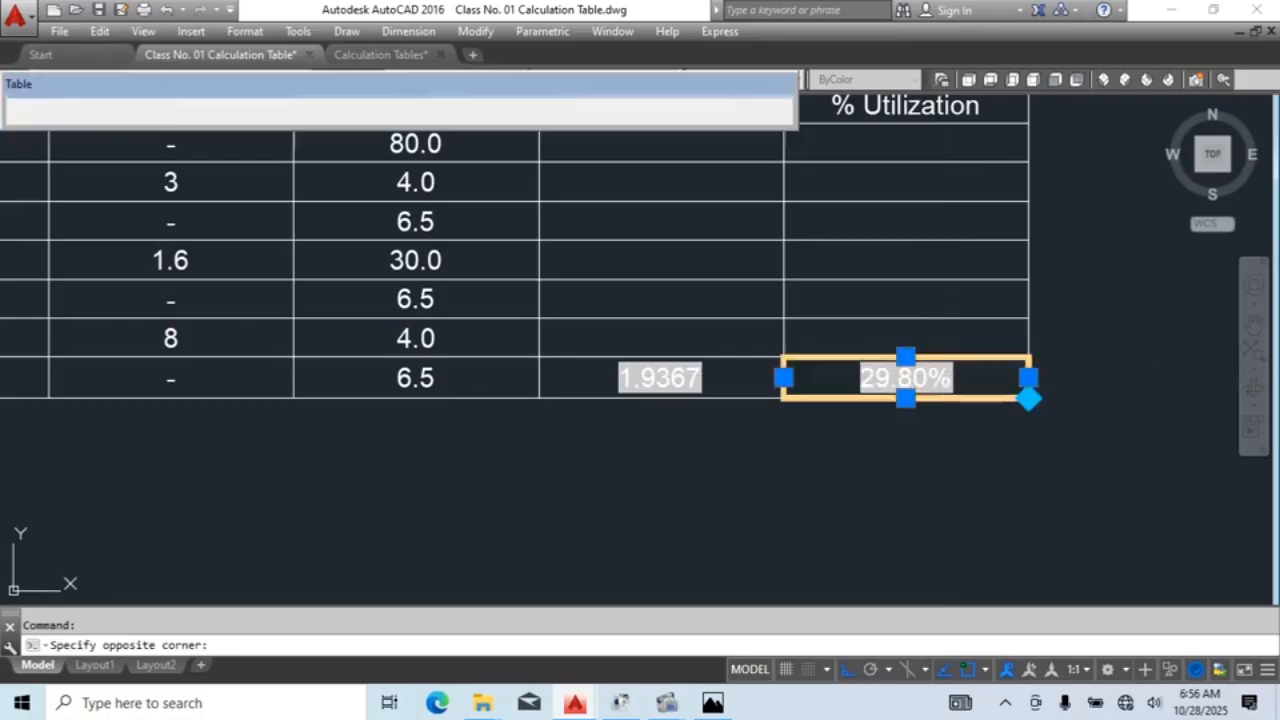
double_click(905, 377)
scroll(955, 440, down, 4)
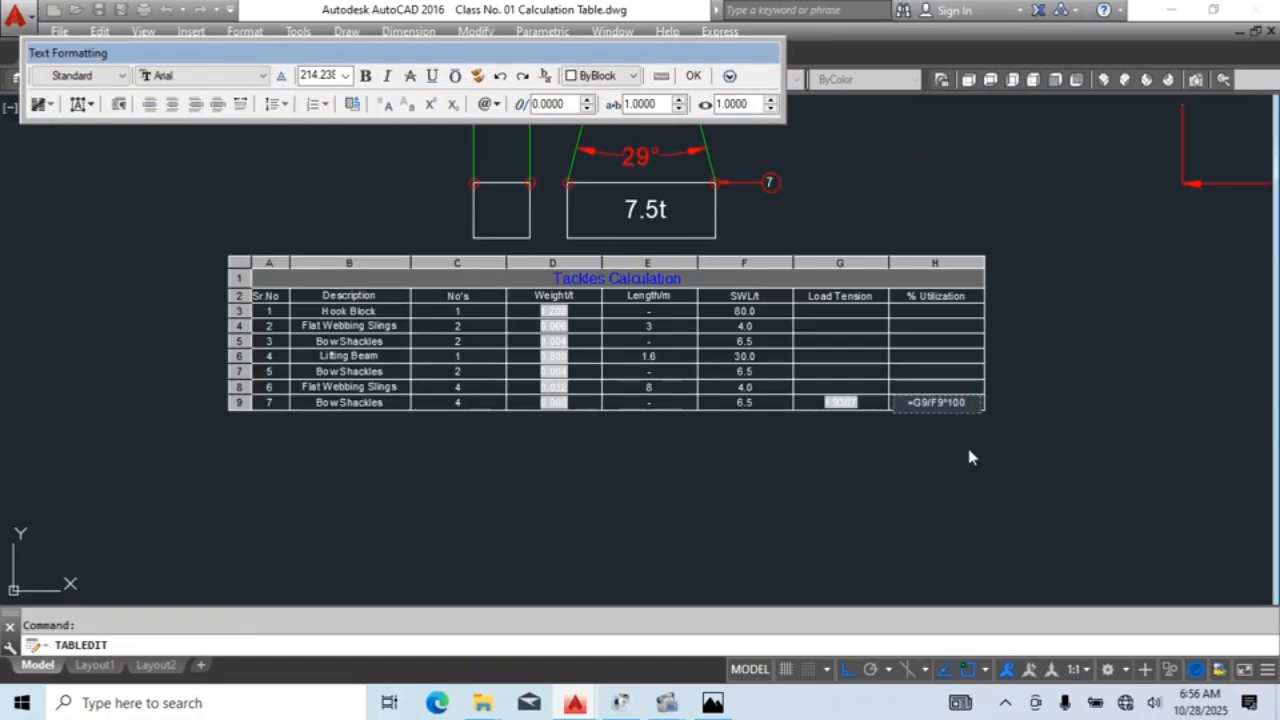
scroll(923, 408, up, 3)
middle_drag(963, 433, 1059, 473)
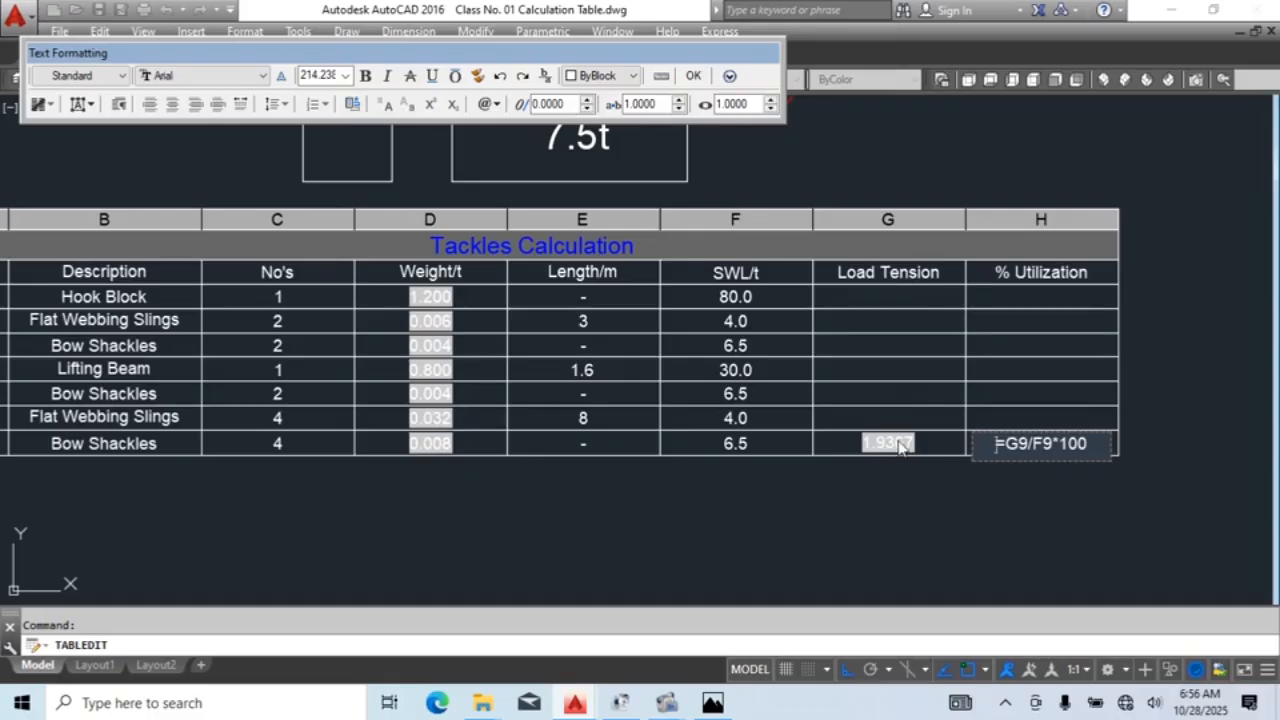
middle_drag(898, 444, 986, 446)
middle_drag(819, 440, 1061, 424)
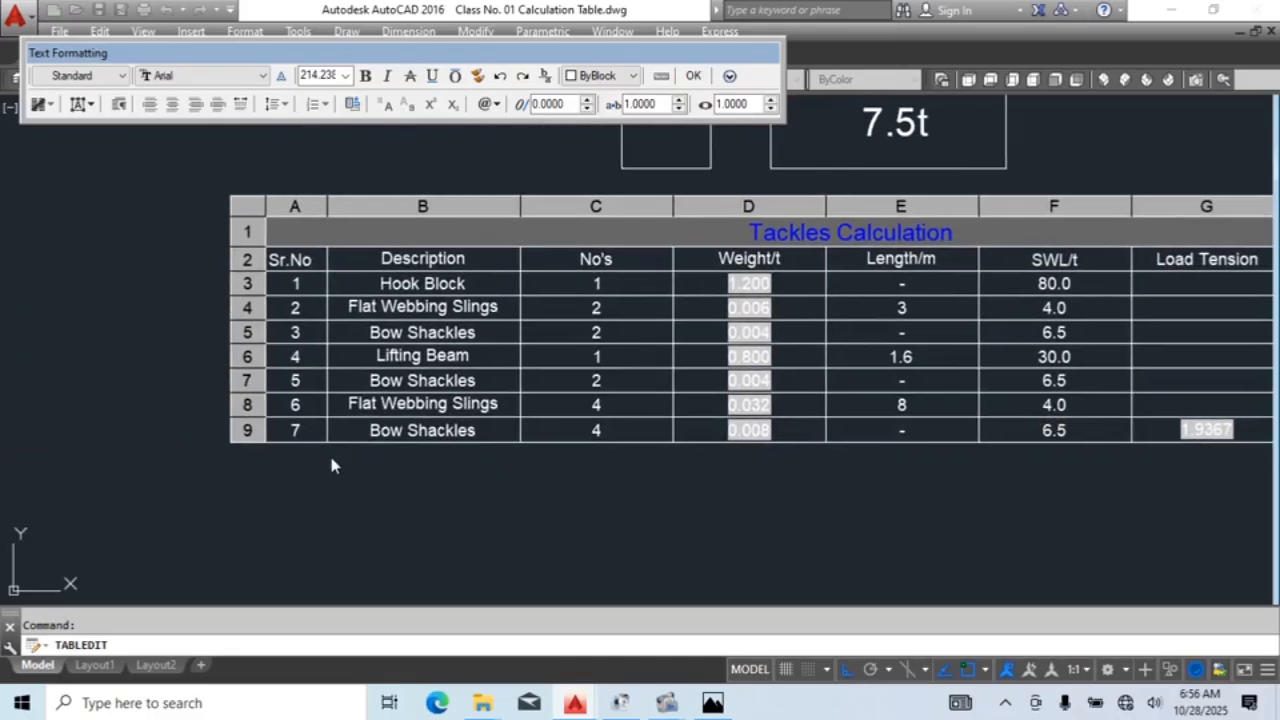
middle_drag(860, 466, 479, 457)
scroll(849, 424, up, 1)
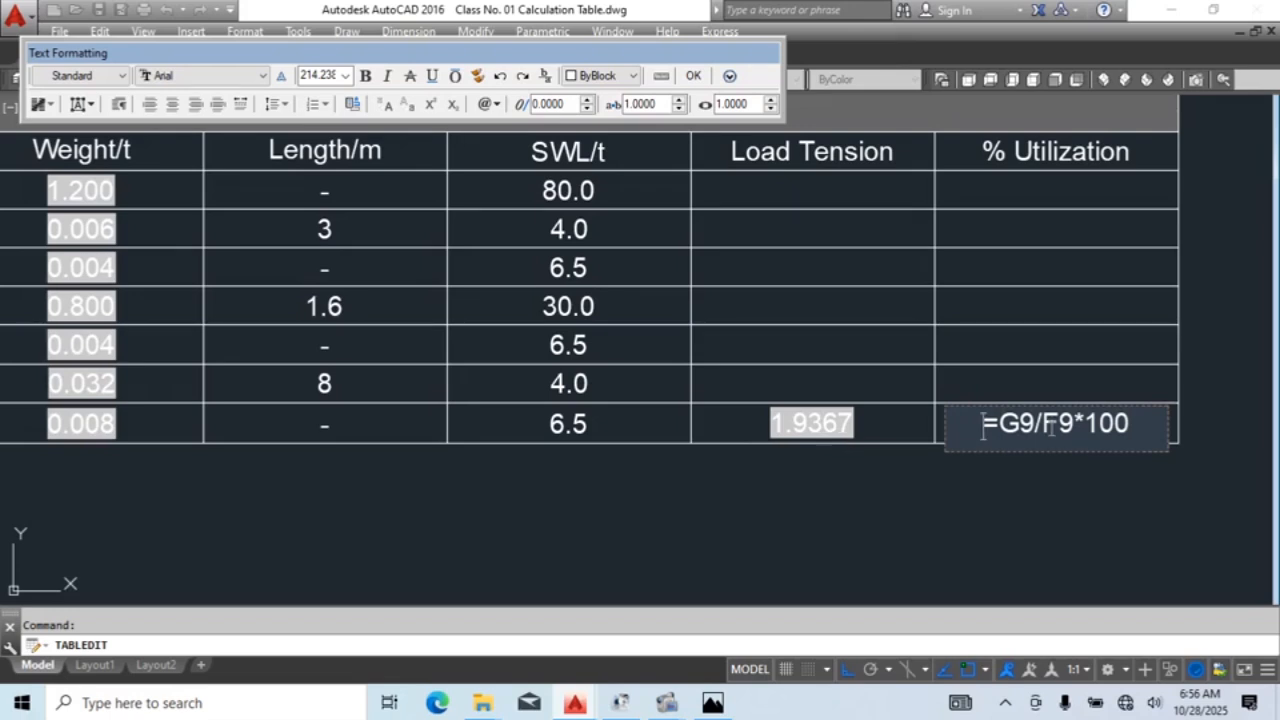
middle_drag(562, 468, 668, 474)
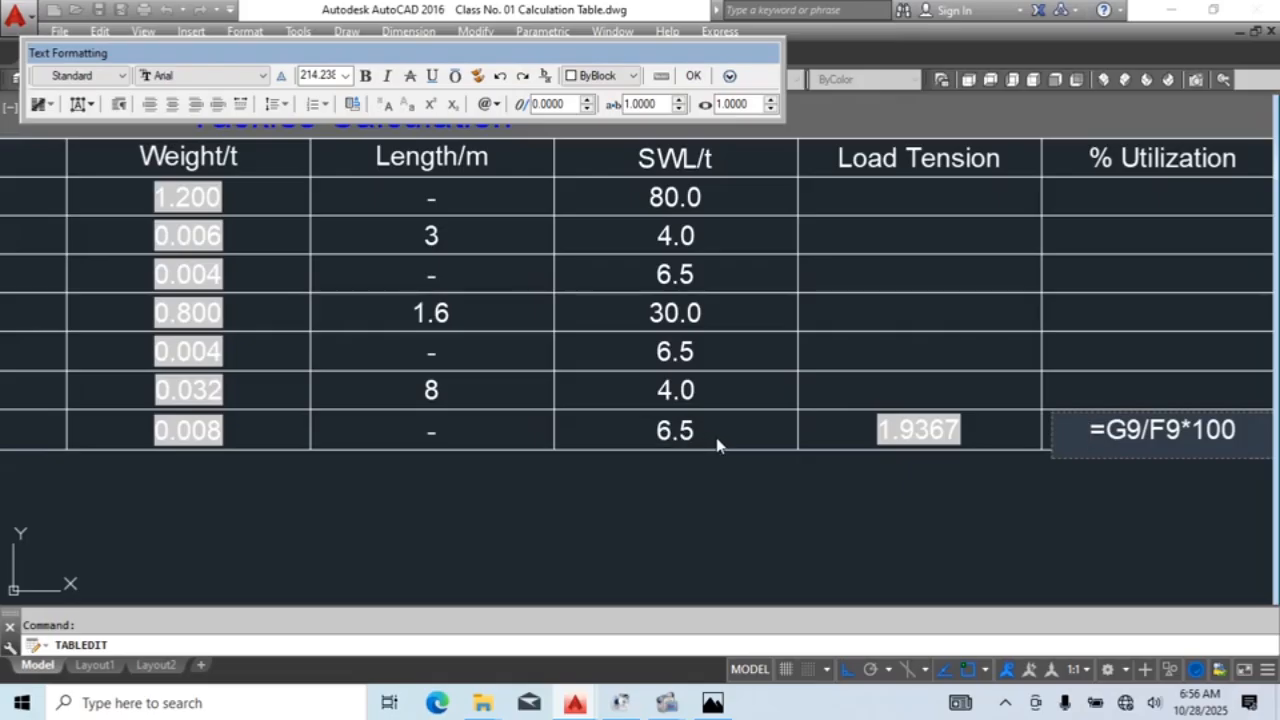
middle_drag(763, 474, 654, 466)
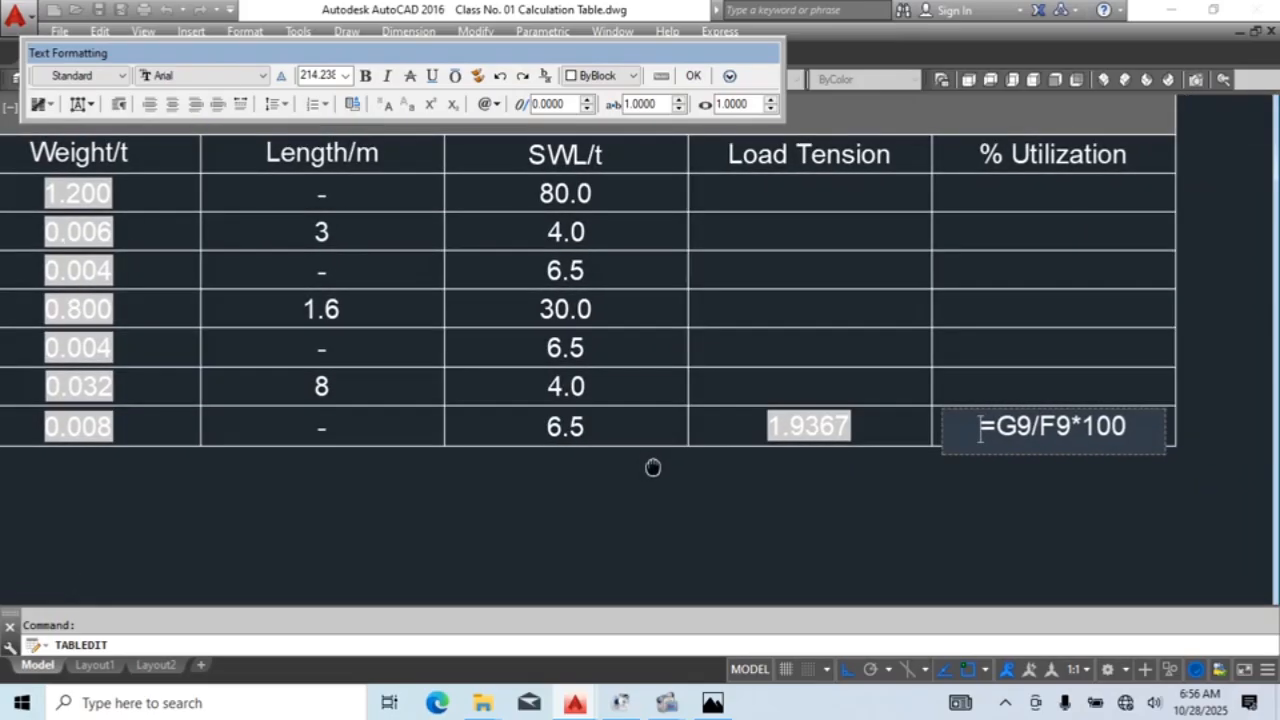
middle_drag(796, 472, 686, 480)
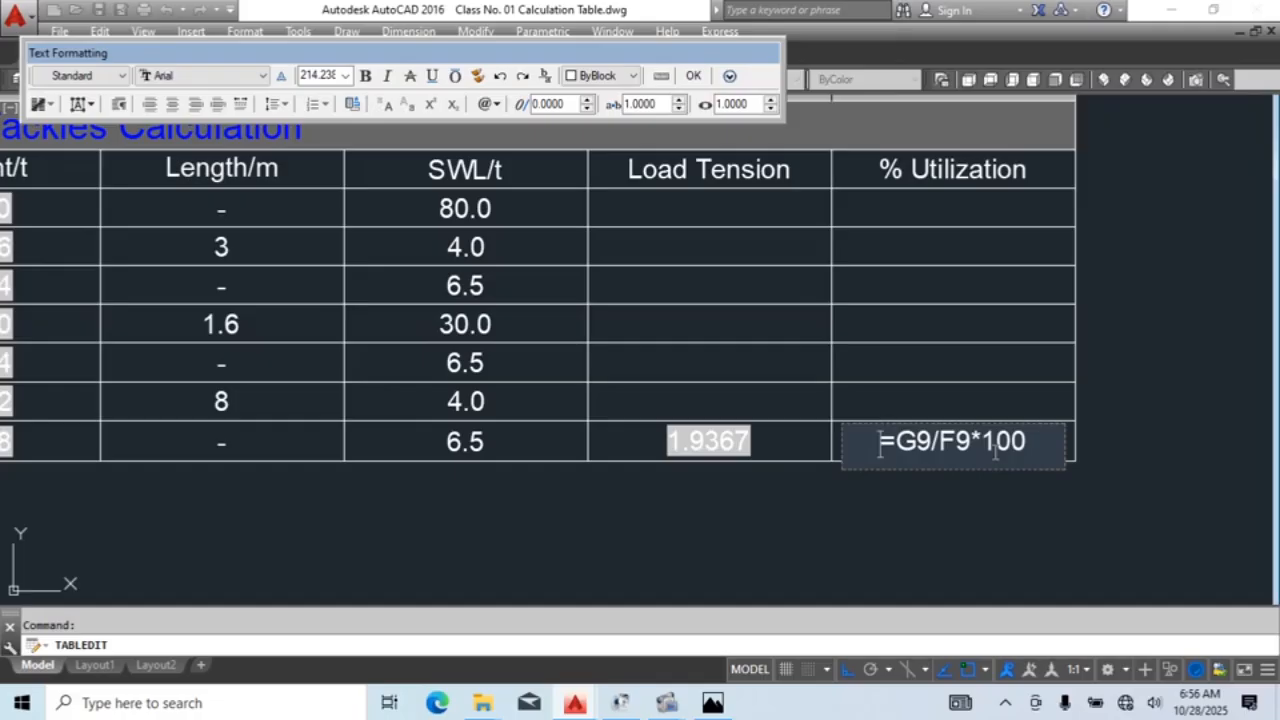
click(997, 520)
Step: Review the last row's load tension formula and its % utilization formula in turn, leaving both unedited
double_click(765, 449)
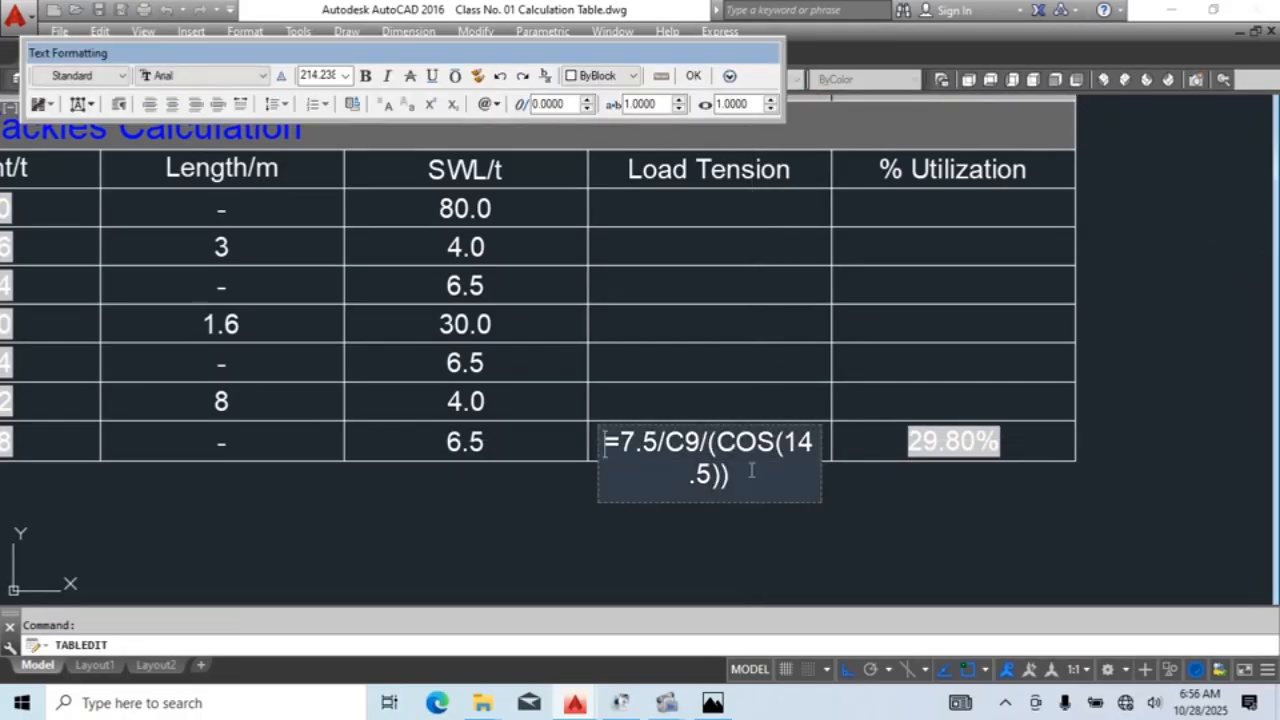
click(1009, 569)
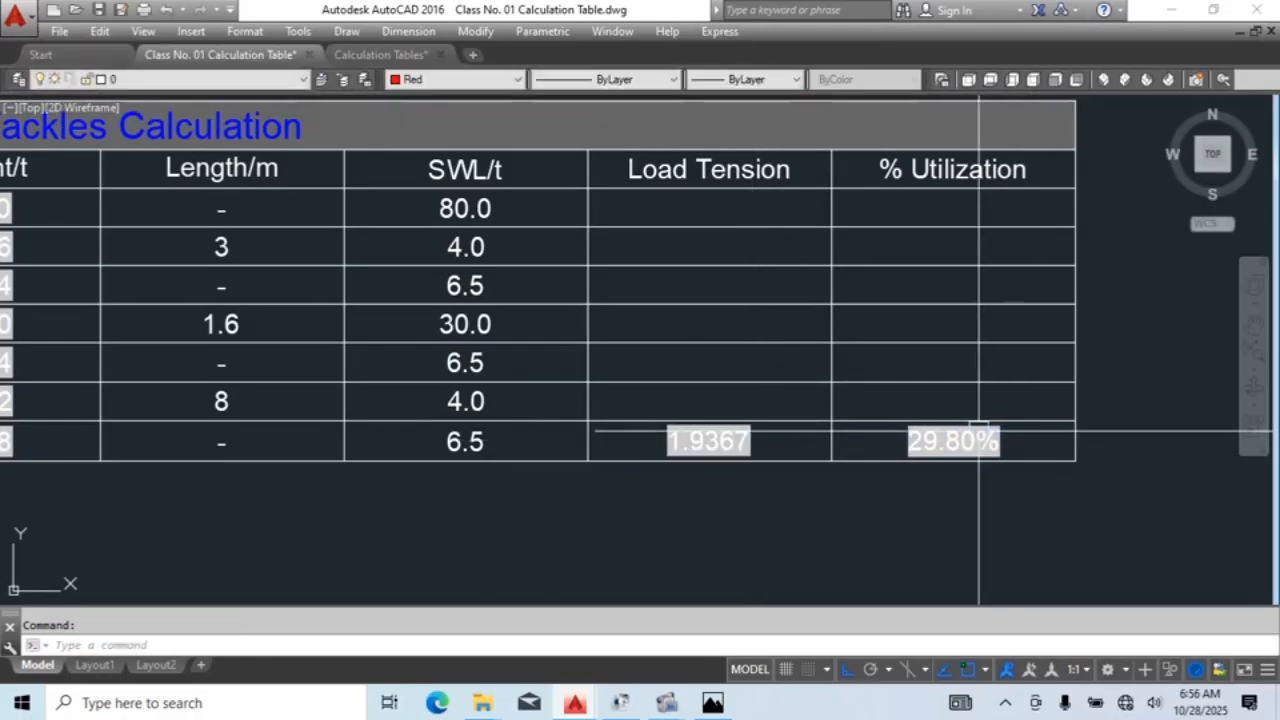
double_click(928, 455)
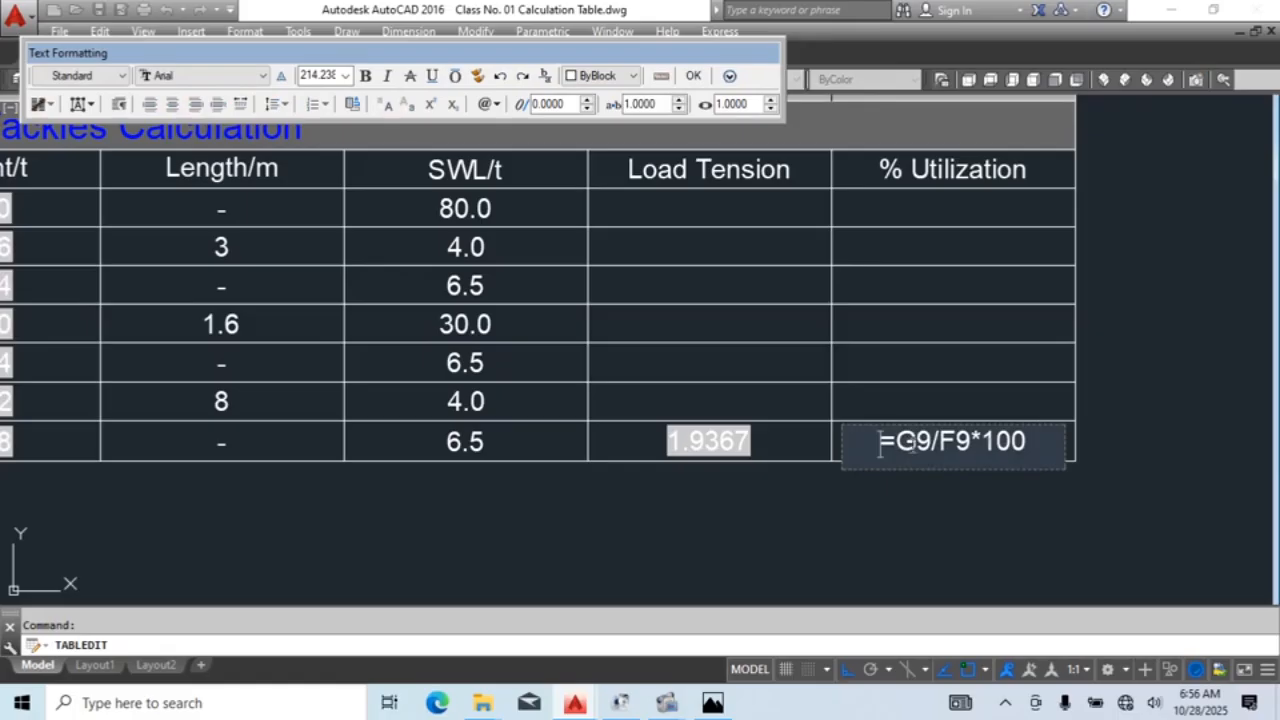
key(Return)
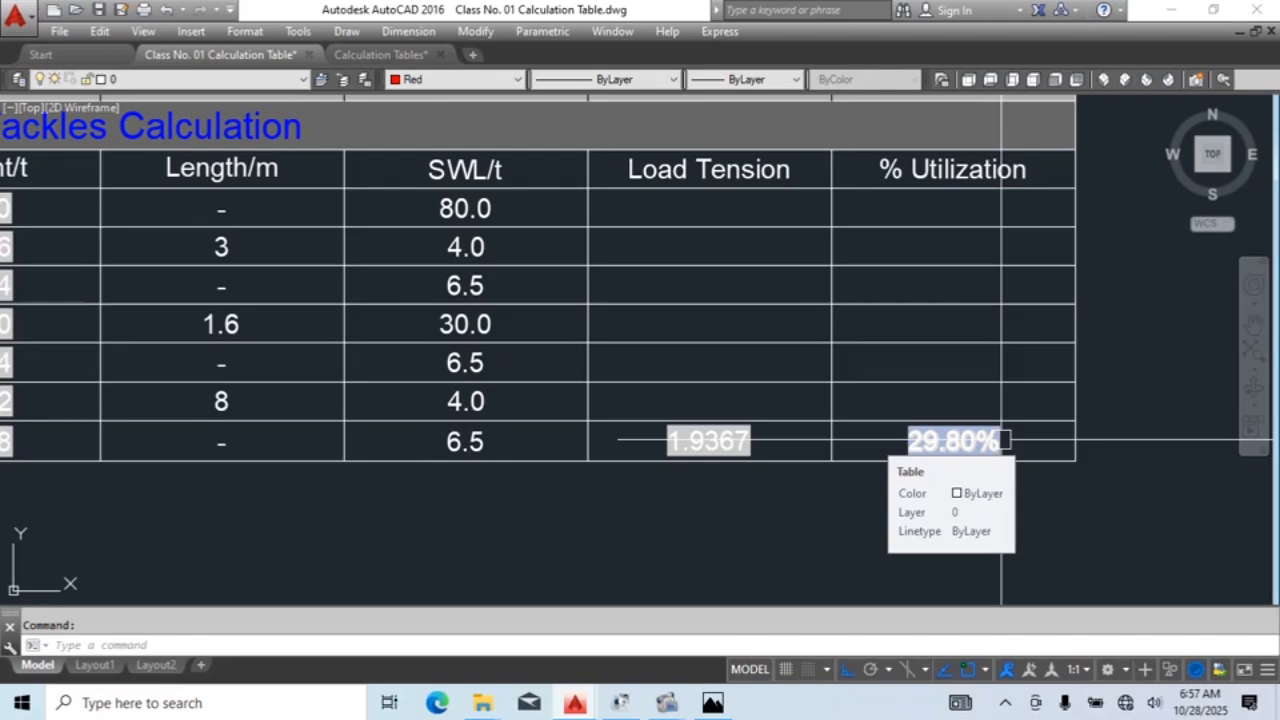
Step: Inspect the quantity reference C9 and the bracketed COS(14.5) term in the last row's load tension formula, without editing it
scroll(1086, 534, down, 3)
scroll(966, 469, up, 2)
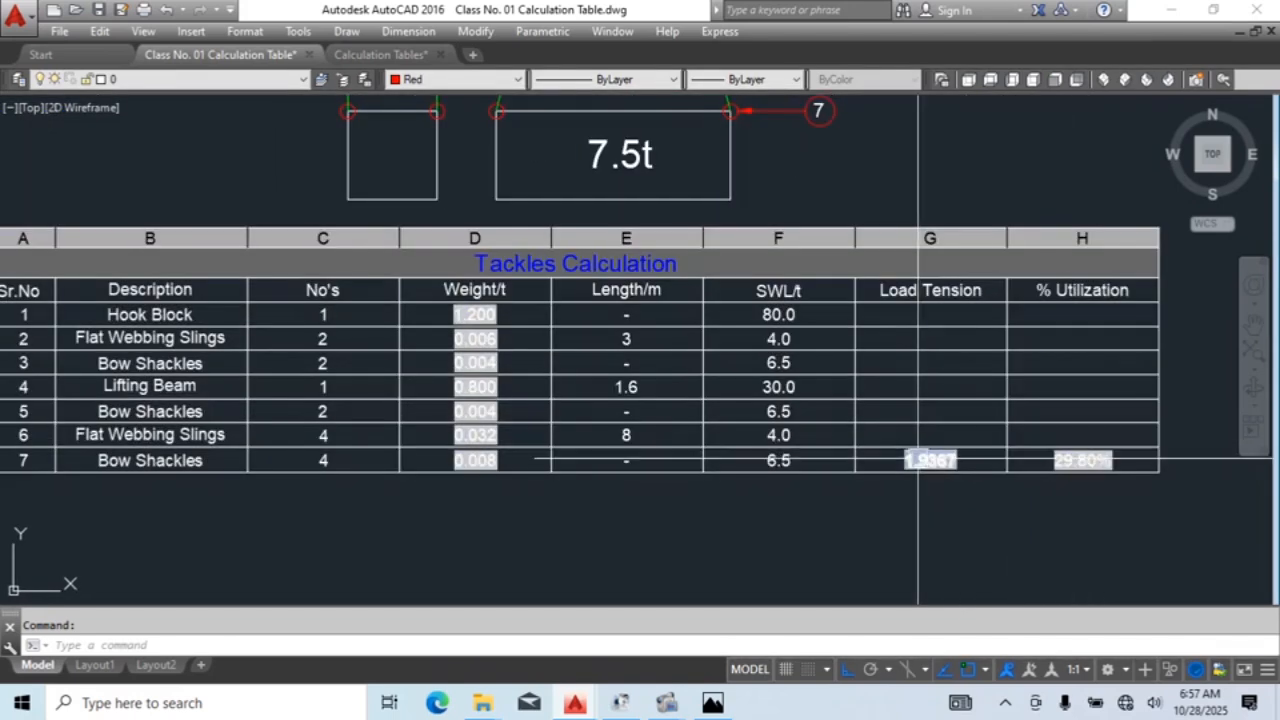
middle_drag(931, 458, 935, 432)
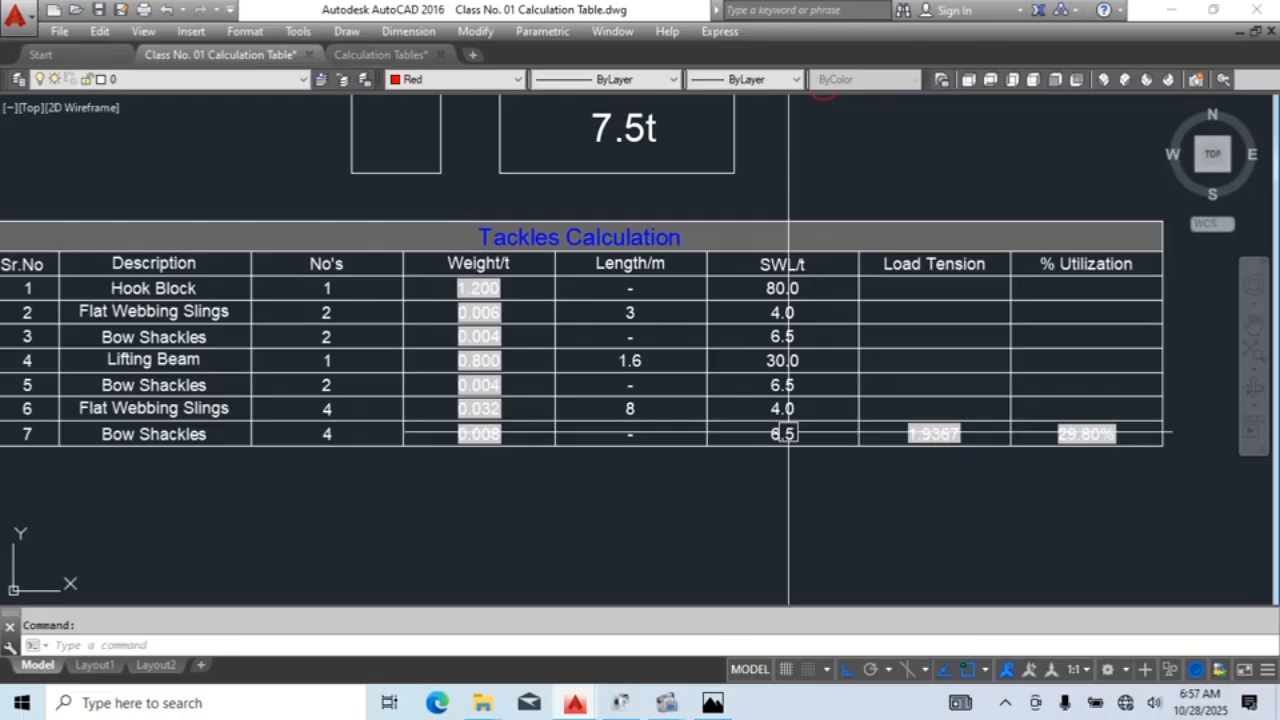
scroll(788, 433, up, 5)
double_click(573, 263)
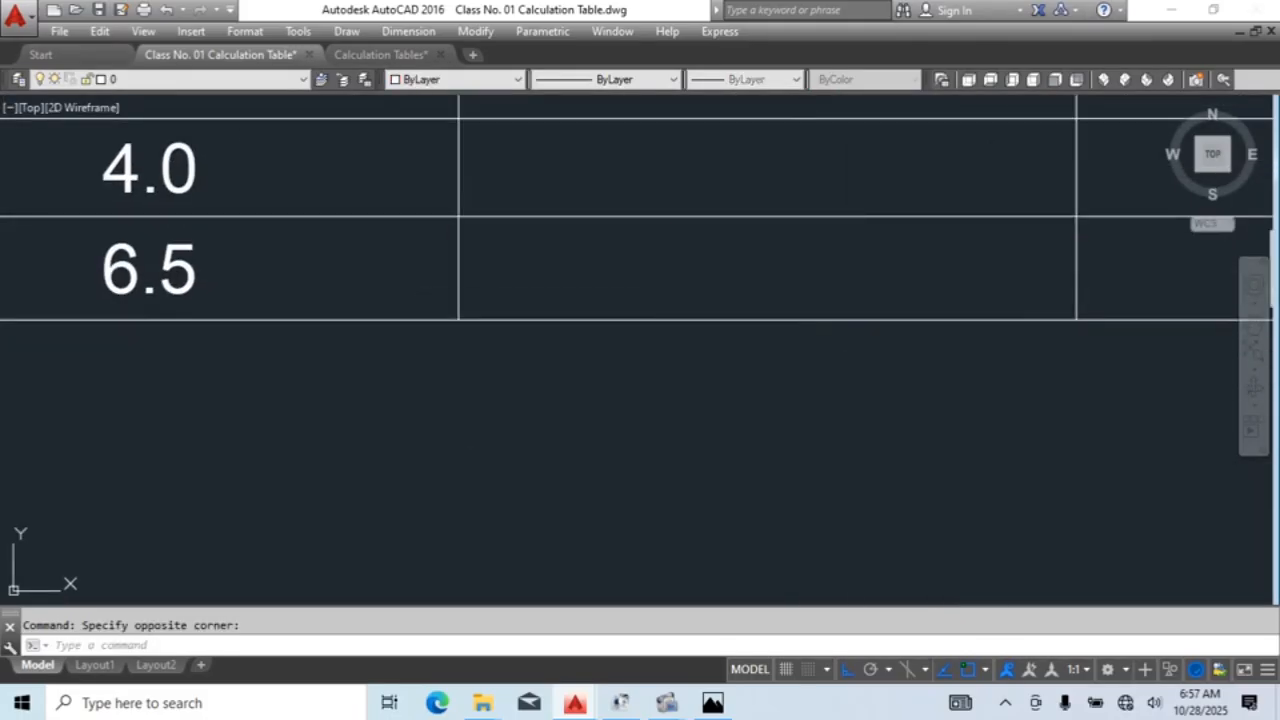
drag(545, 266, 742, 268)
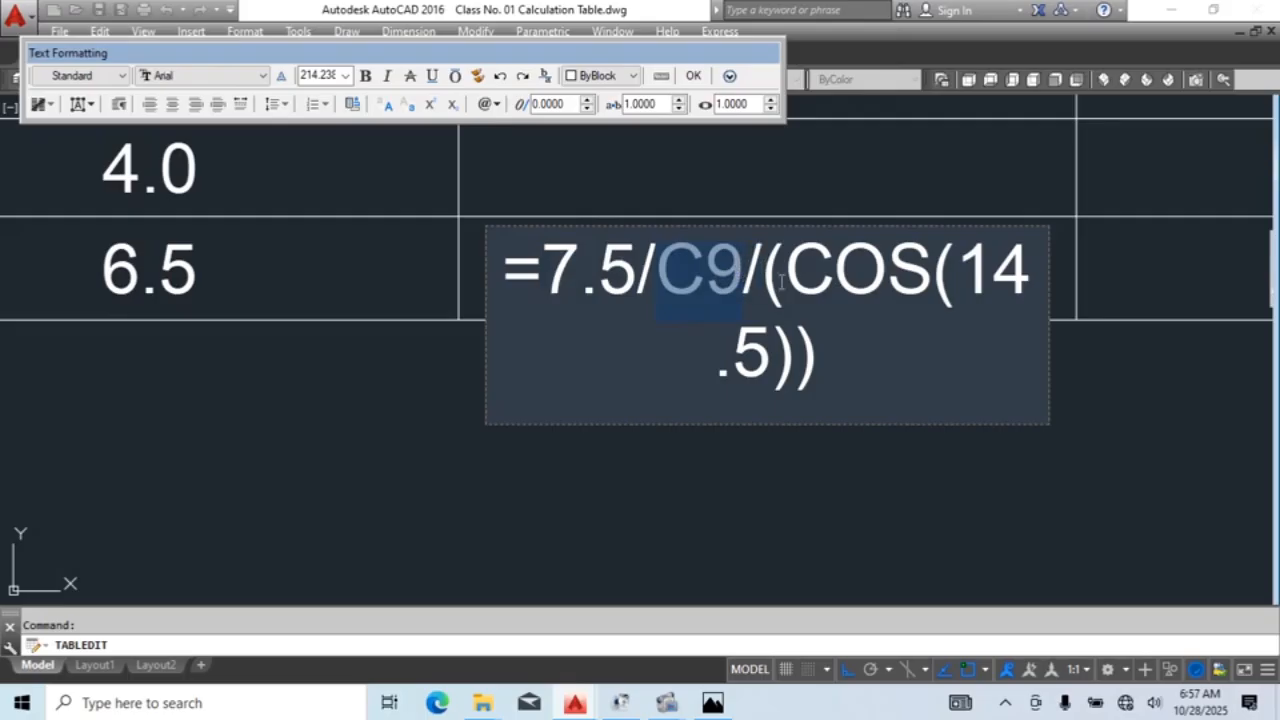
drag(768, 270, 880, 346)
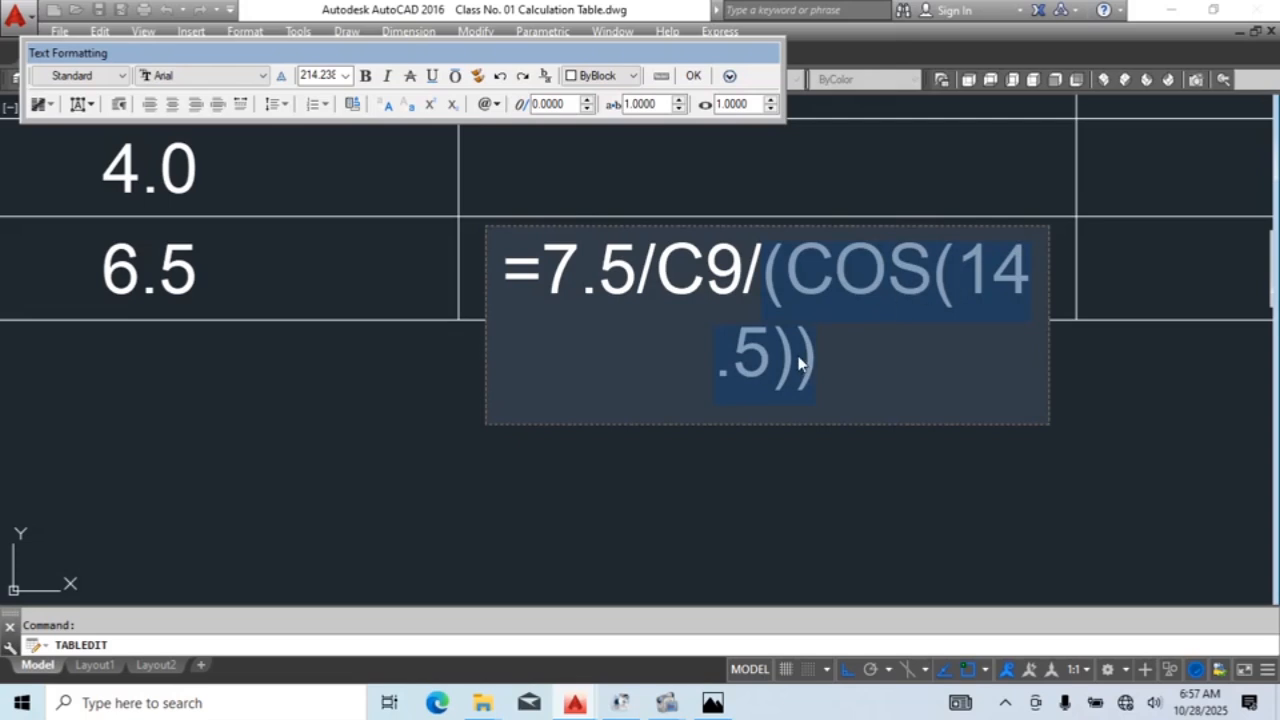
click(774, 490)
Step: Compare the last bow shackles row's SWL, load tension and % utilization values
scroll(774, 490, down, 5)
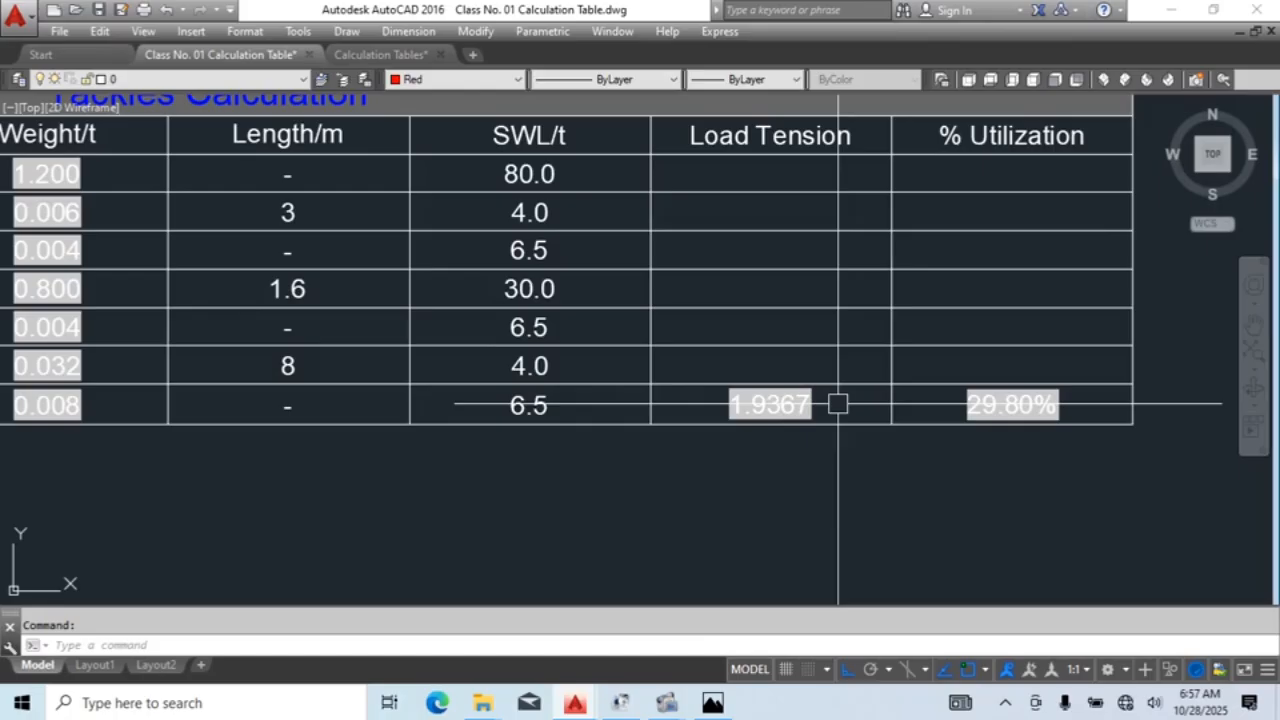
middle_drag(837, 404, 727, 394)
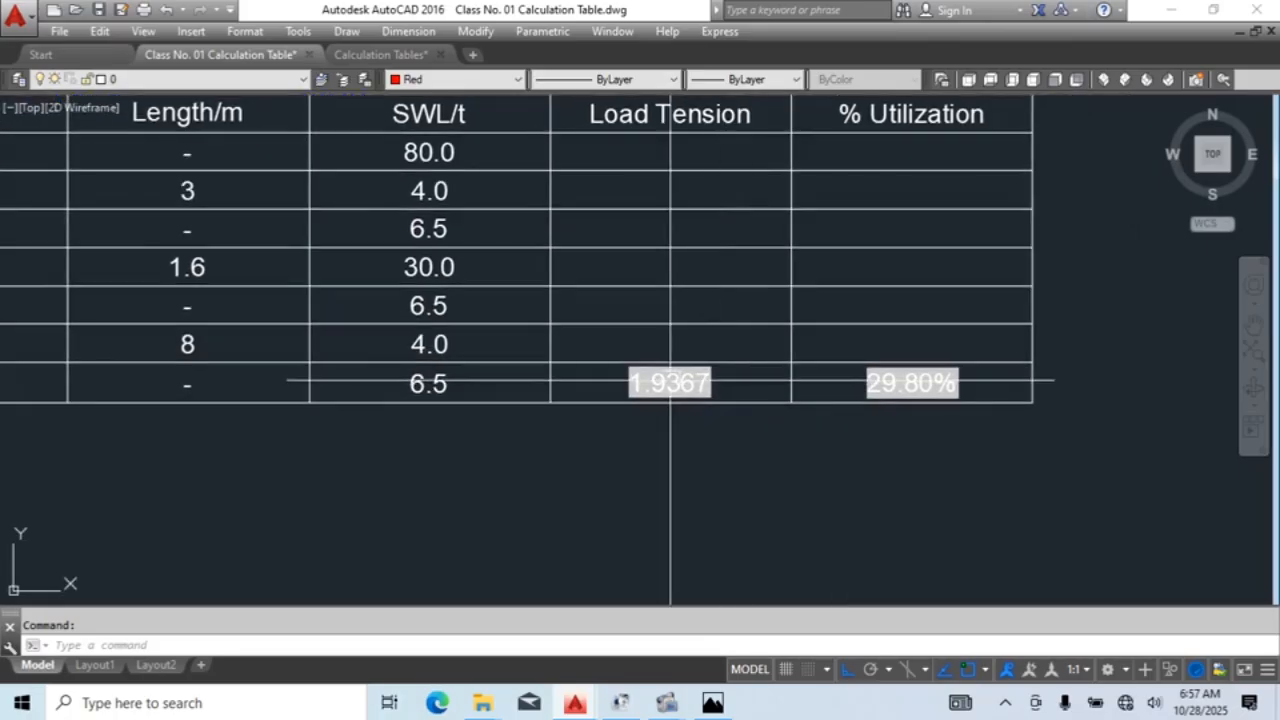
middle_drag(843, 437, 860, 466)
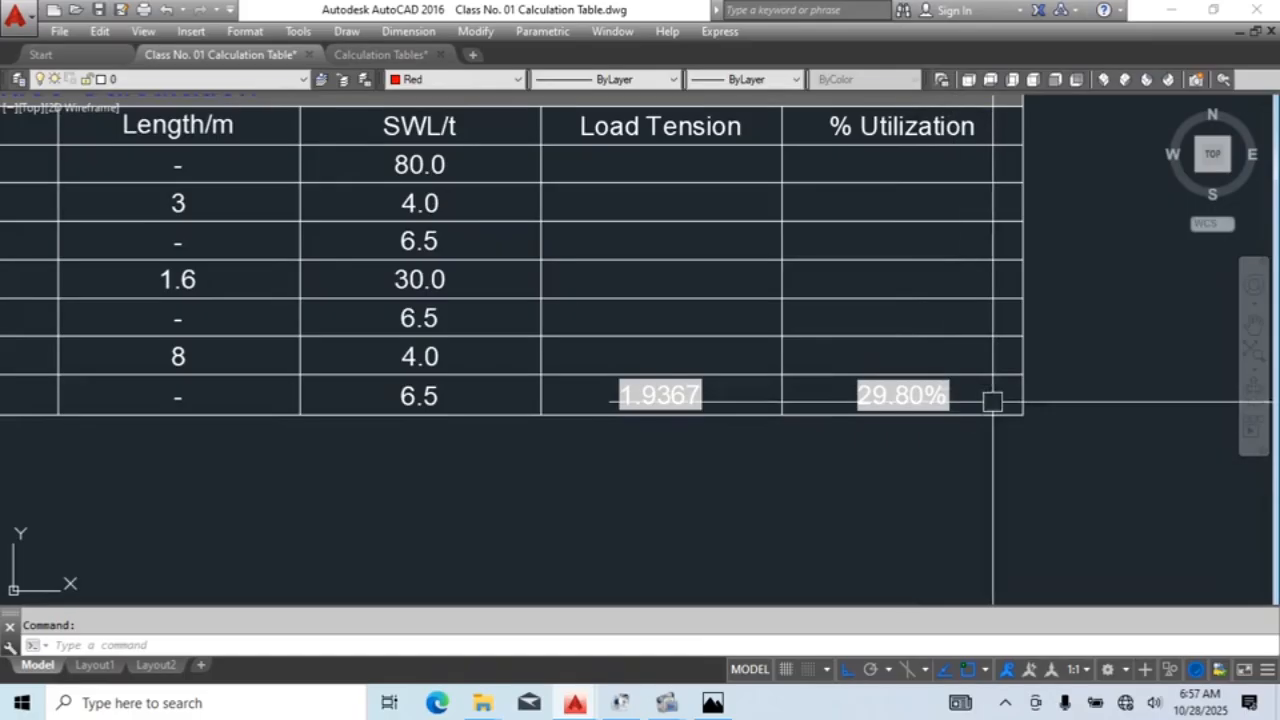
middle_drag(712, 423, 802, 473)
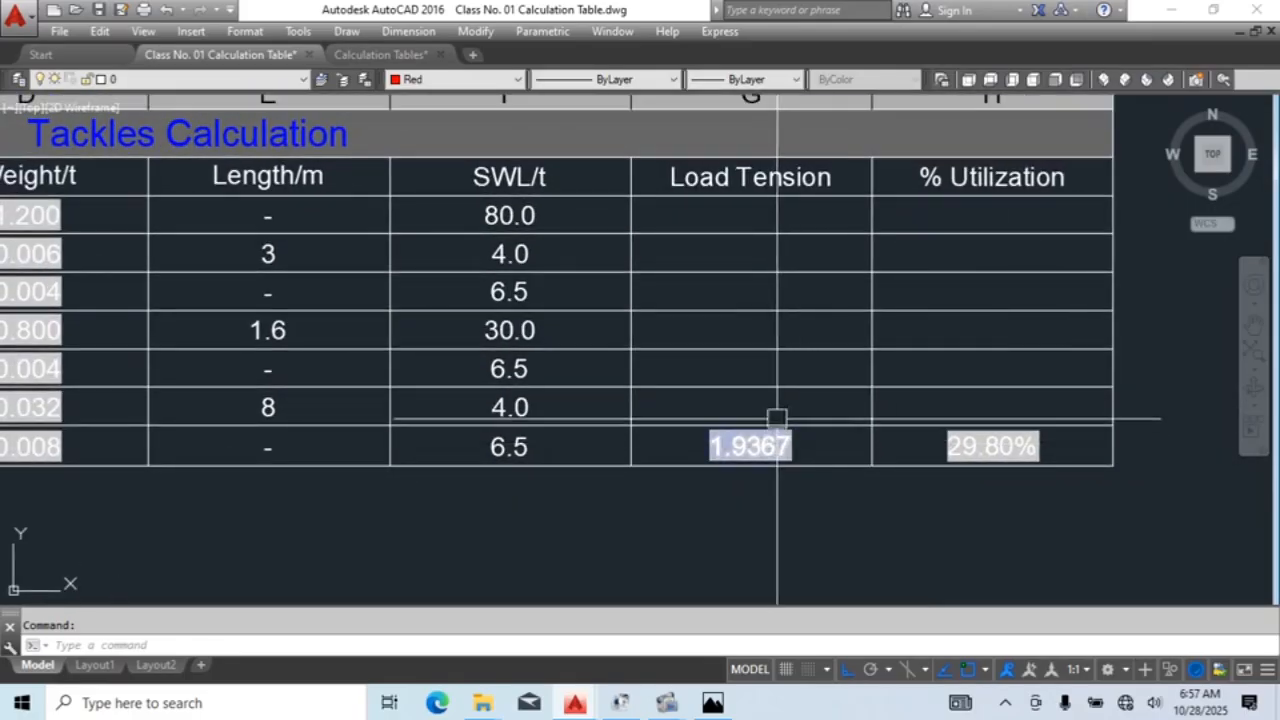
middle_drag(734, 446, 788, 440)
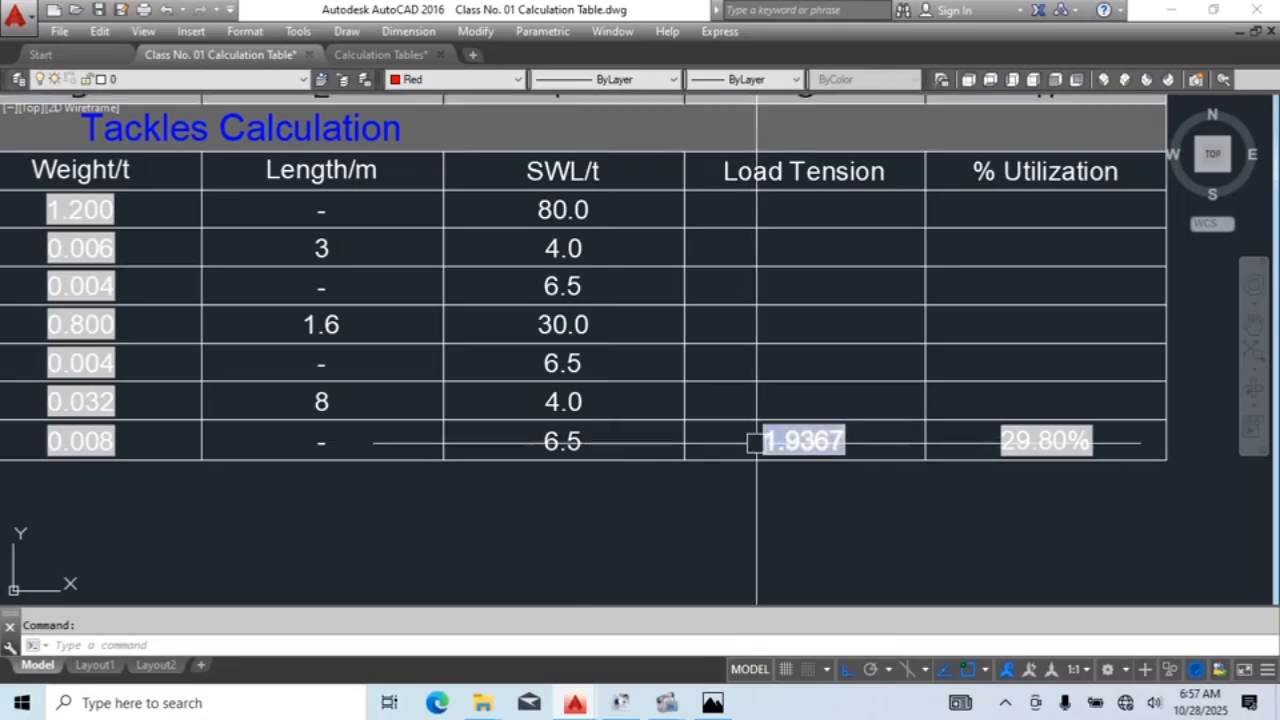
middle_drag(751, 437, 685, 427)
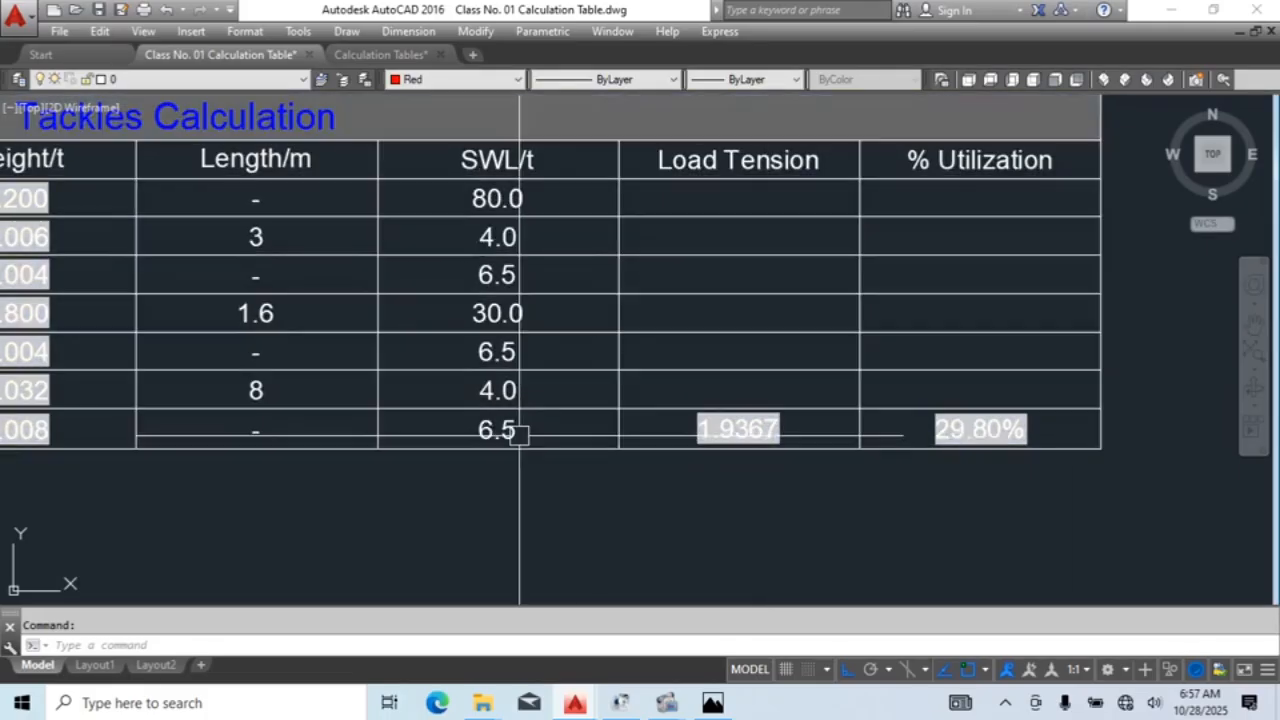
middle_drag(520, 434, 259, 414)
middle_drag(740, 412, 997, 470)
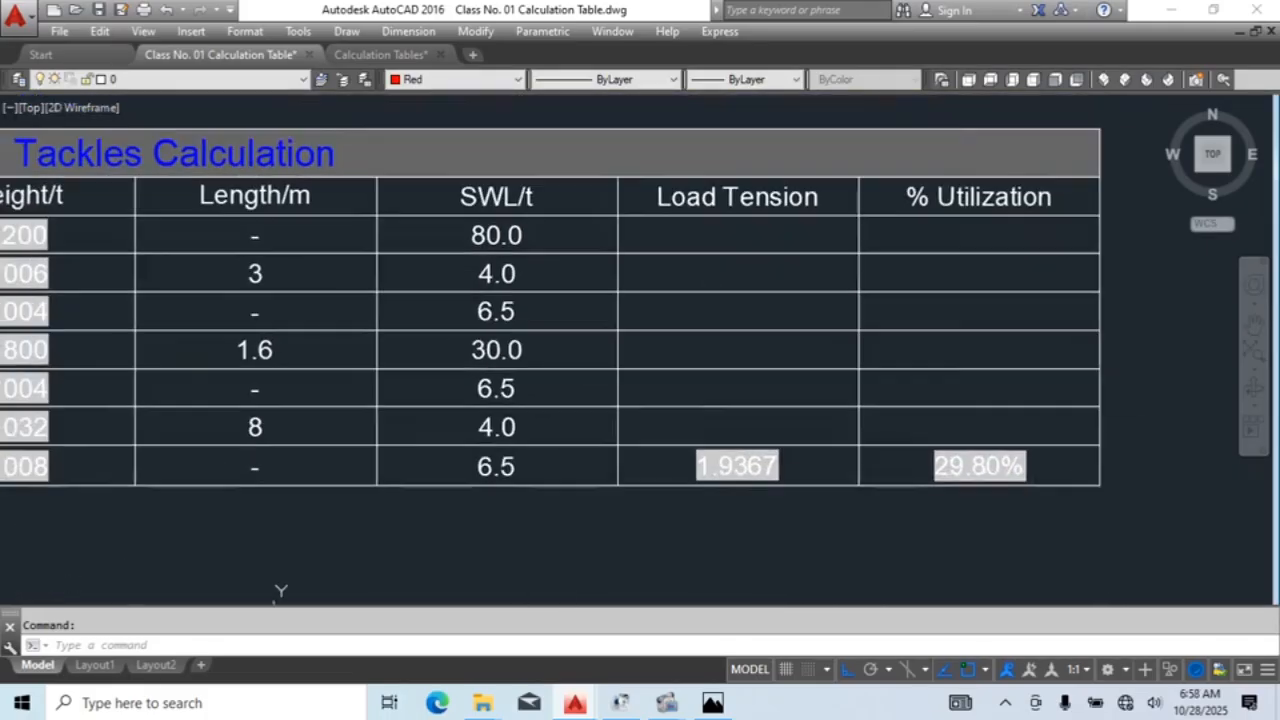
Step: Replace the last bow shackles row's % utilization formula with a reference to its load tension cell, =G9
double_click(980, 466)
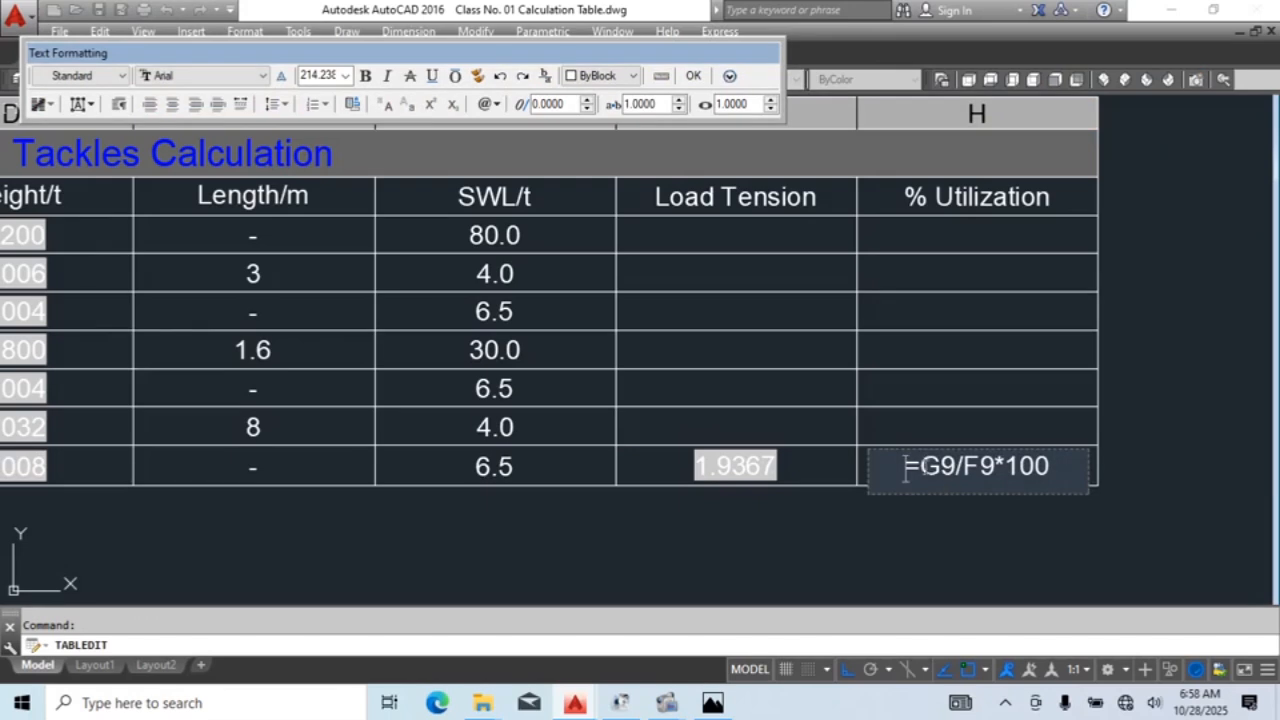
drag(923, 467, 1068, 478)
key(BackSpace)
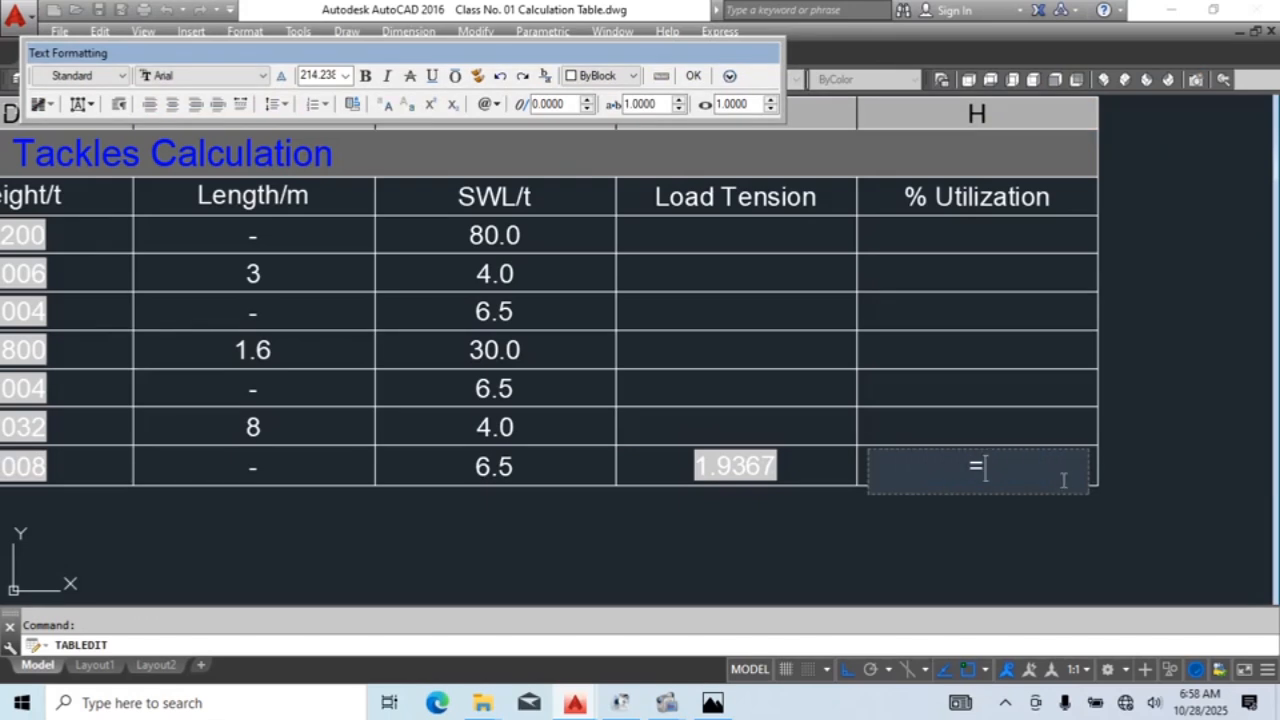
middle_drag(746, 341, 777, 468)
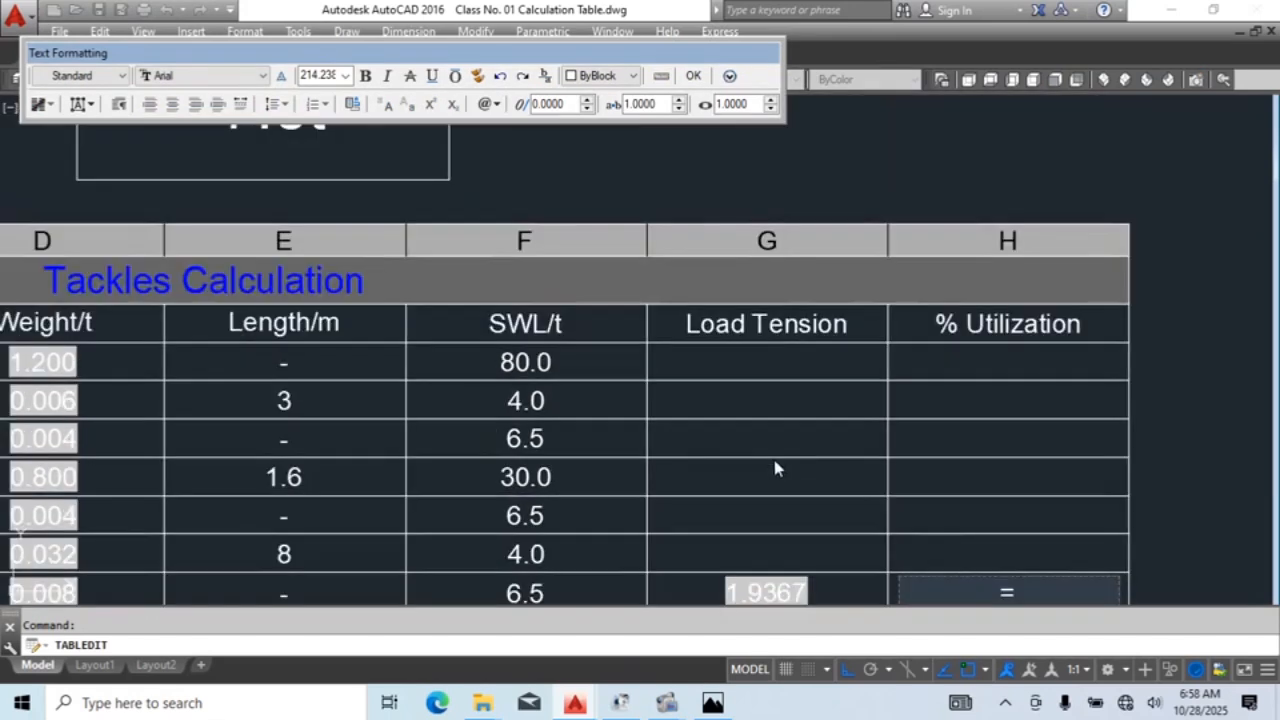
middle_drag(783, 417, 926, 251)
mouse_move(720, 425)
middle_down()
mouse_move(1180, 434)
mouse_move(166, 426)
mouse_move(289, 447)
middle_up()
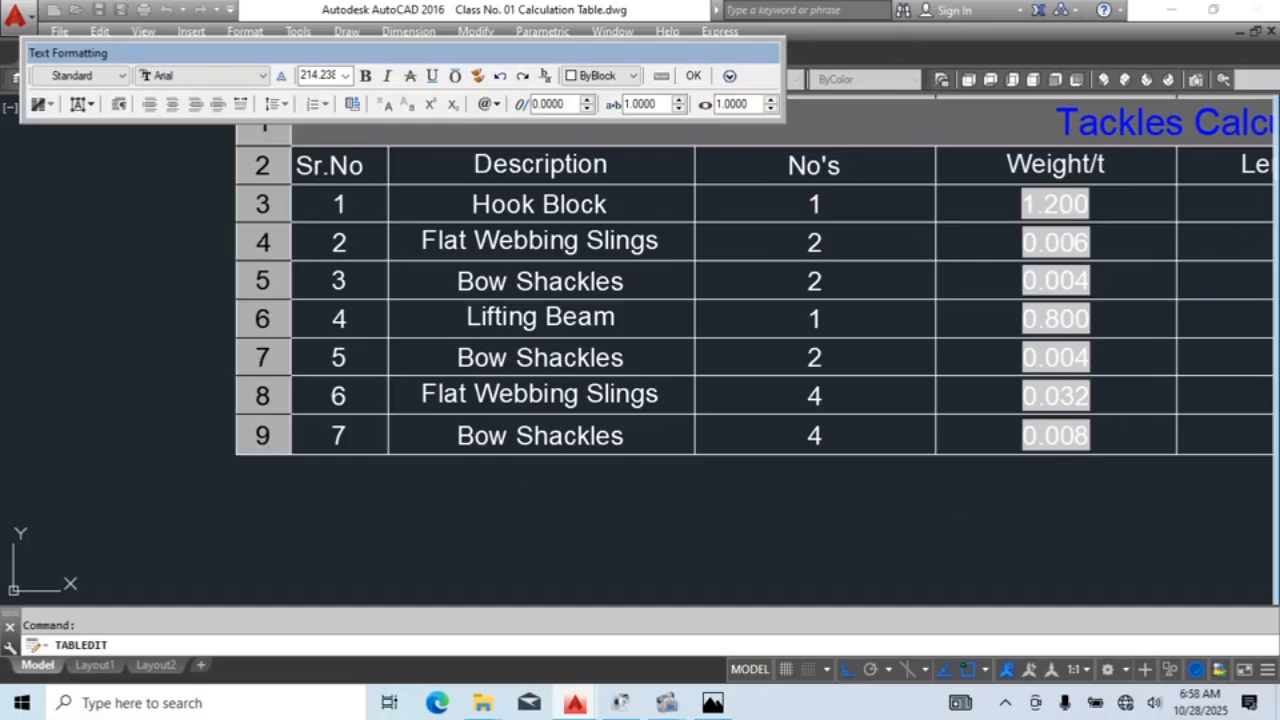
middle_drag(1000, 470, 431, 440)
middle_drag(1197, 480, 914, 476)
middle_drag(1119, 438, 999, 443)
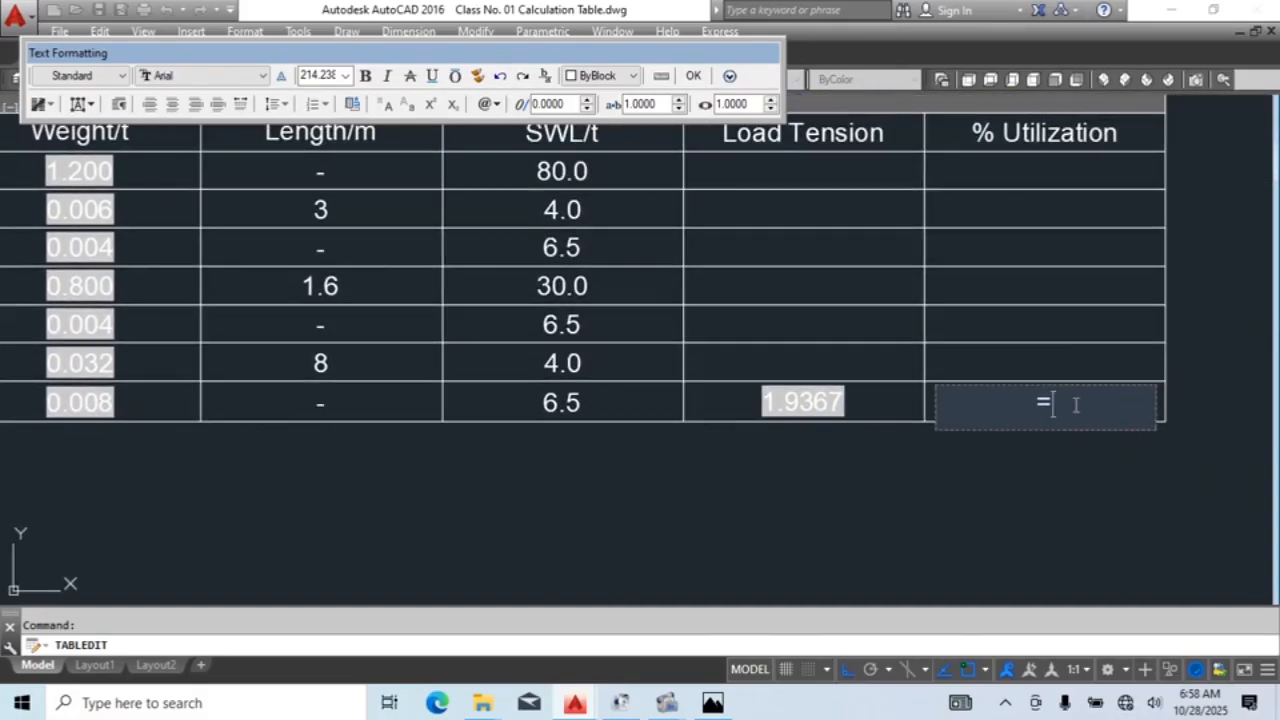
text(G9)
Step: Extend the last bow shackles row's % utilization formula to the bracketed product =(G9*100)
middle_drag(673, 487, 683, 538)
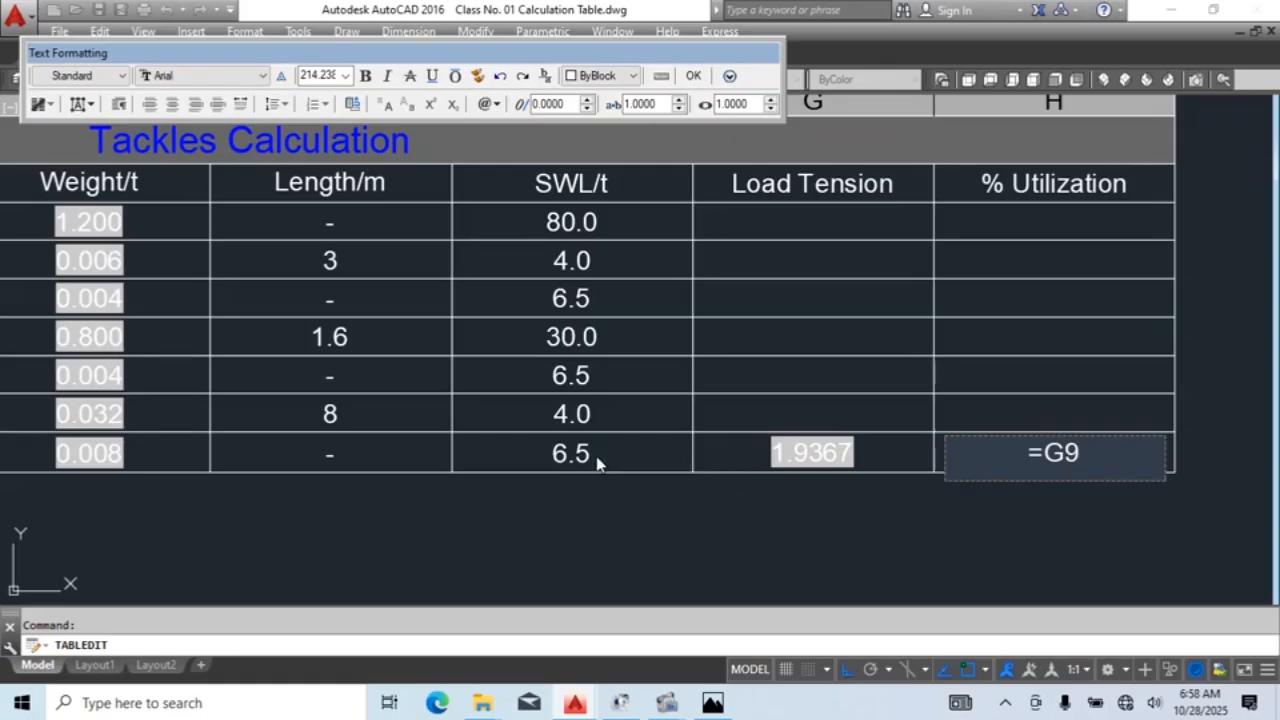
text(*)
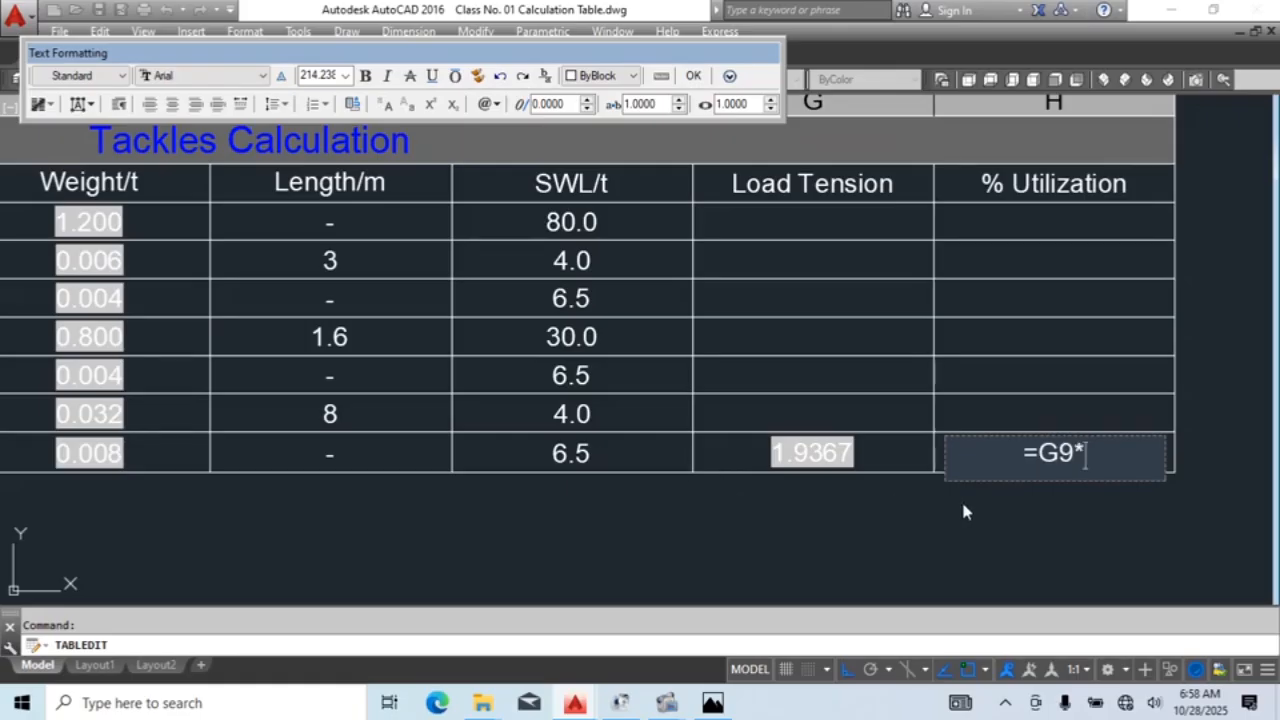
text(100)
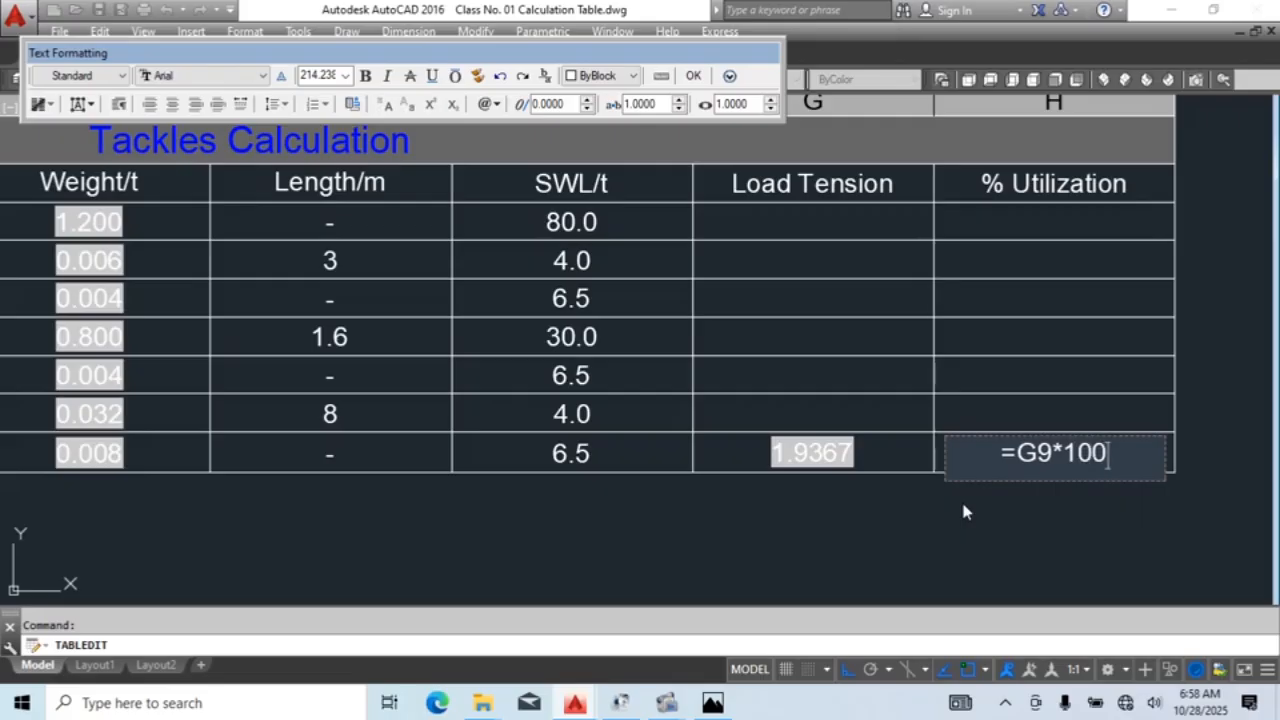
text())
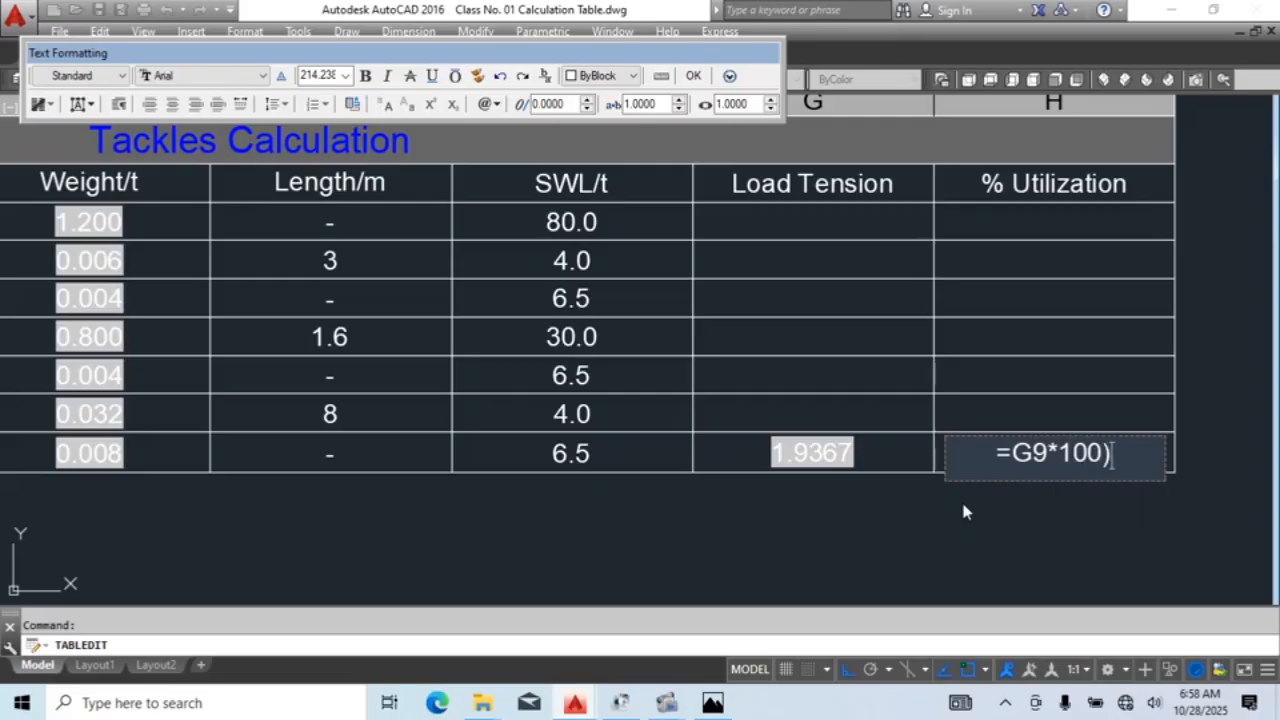
key(Left)
key(Left)
key(Left)
key(Left)
key(Left)
key(Left)
key(Left)
text(()
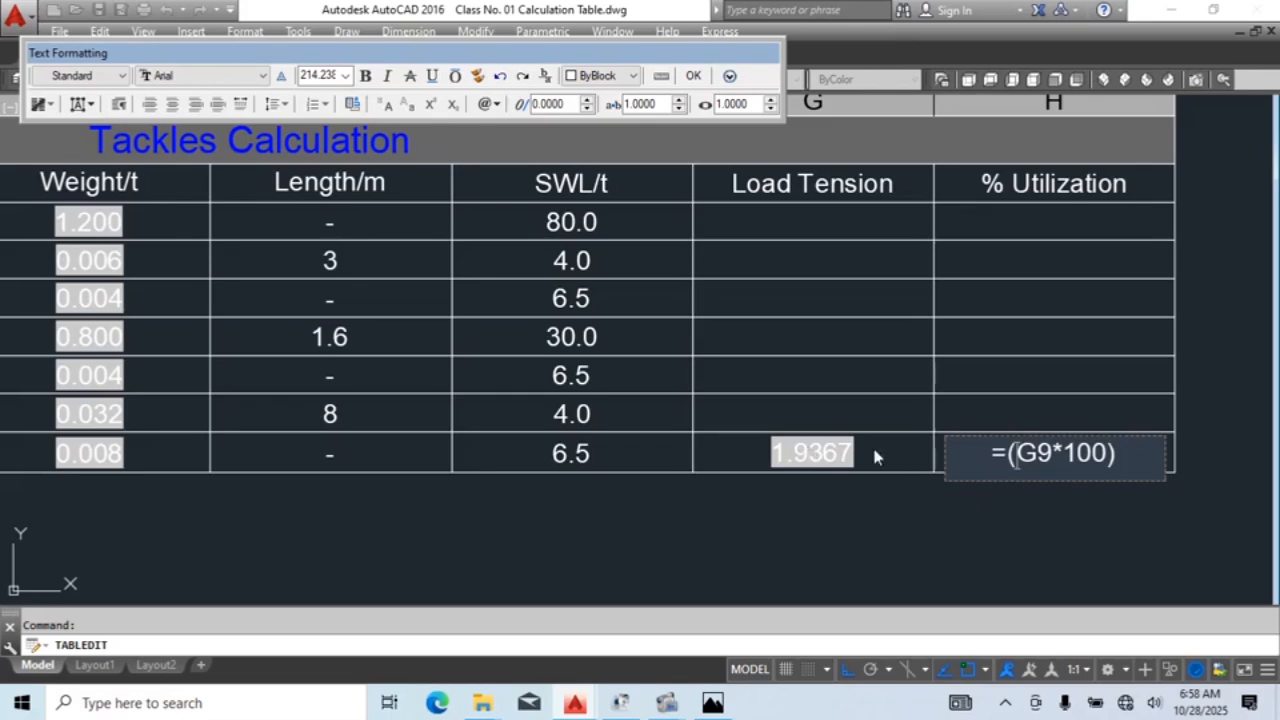
Step: Divide the last row's % utilization product by its SWL cell, completing the formula as =(G9*100)/F9
click(1118, 454)
text(/)
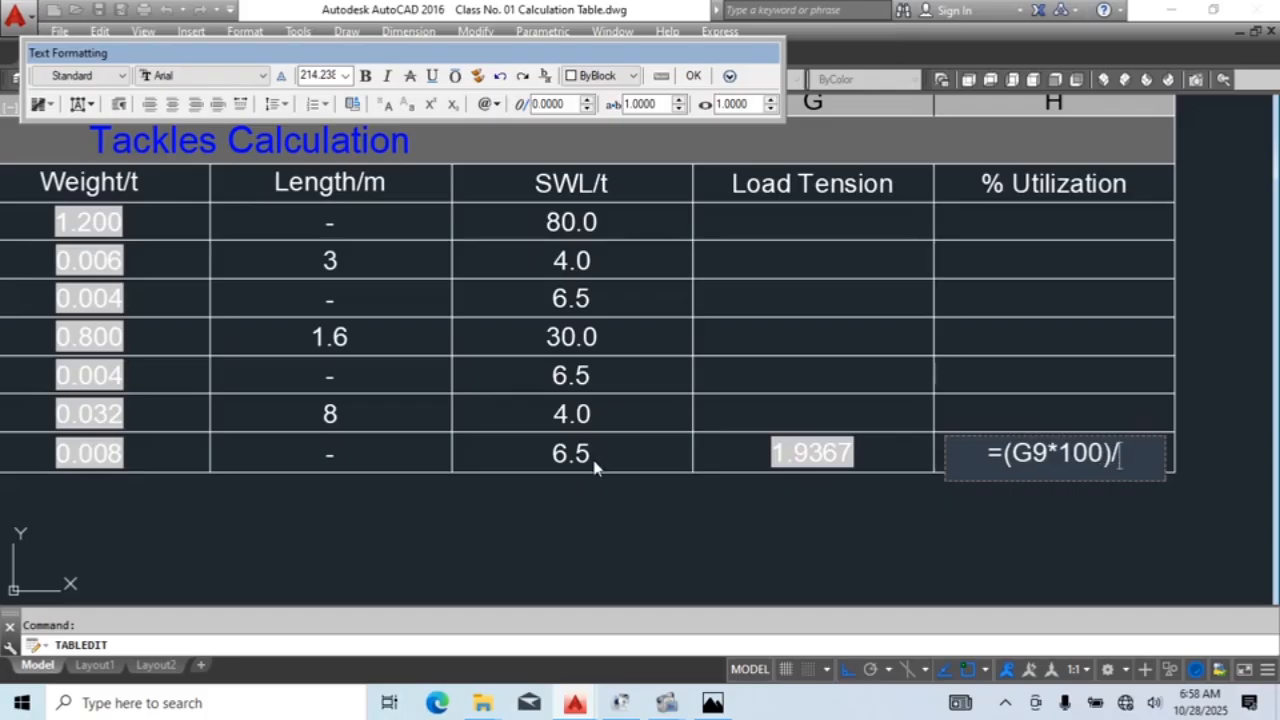
mouse_move(614, 180)
middle_down()
mouse_move(649, 286)
mouse_move(714, 294)
middle_up()
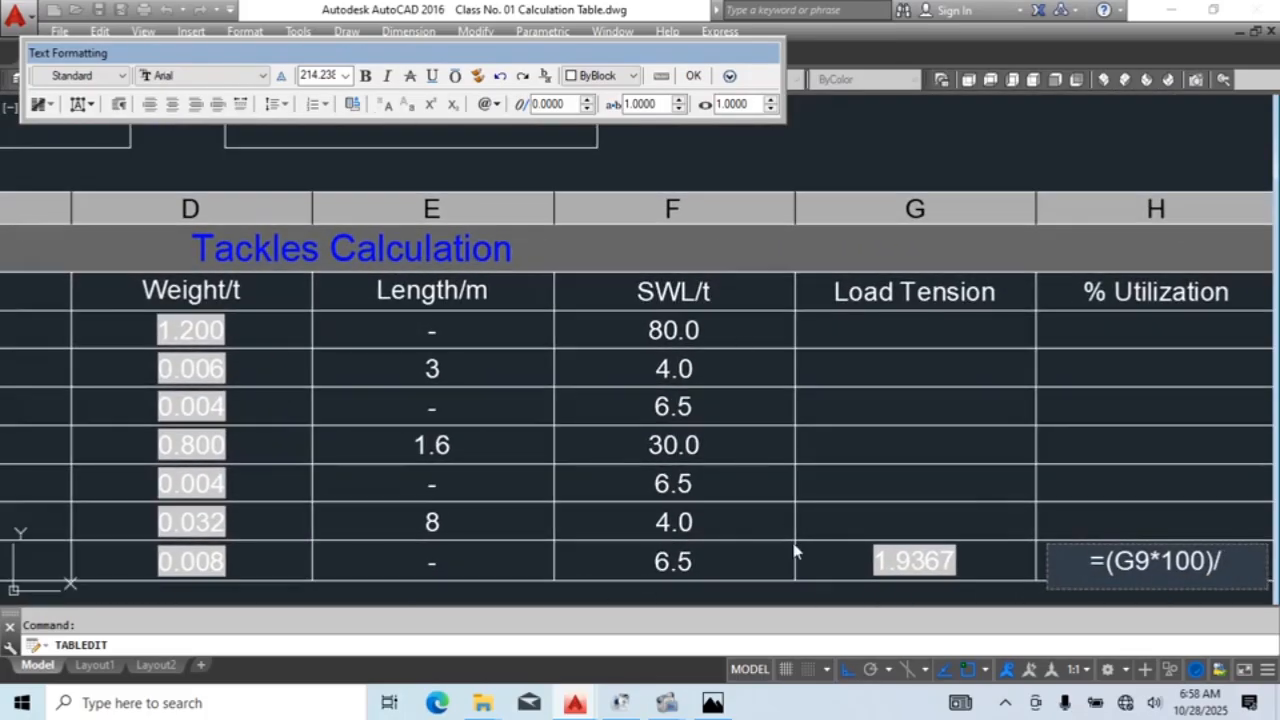
middle_drag(795, 551, 652, 487)
text(F)
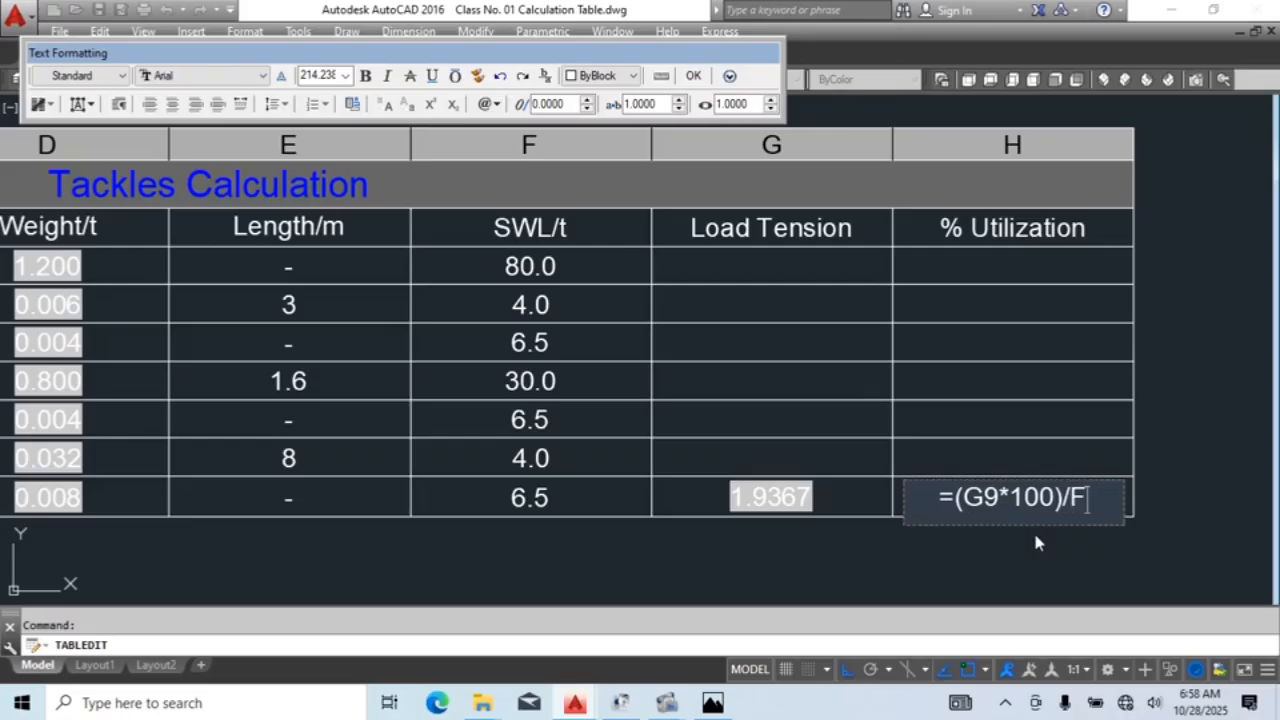
text(9)
click(1033, 530)
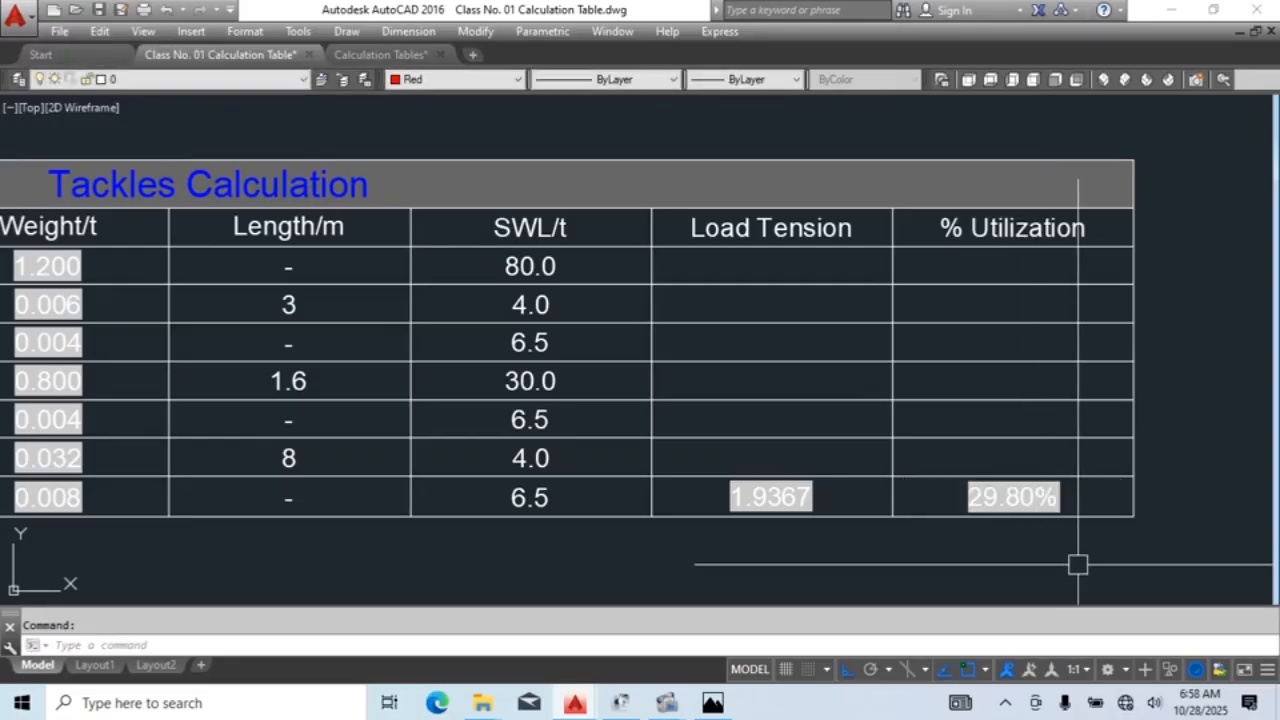
Step: Copy the last row's load tension and % utilization formulas into the Hook Block row
middle_drag(1078, 565, 1073, 543)
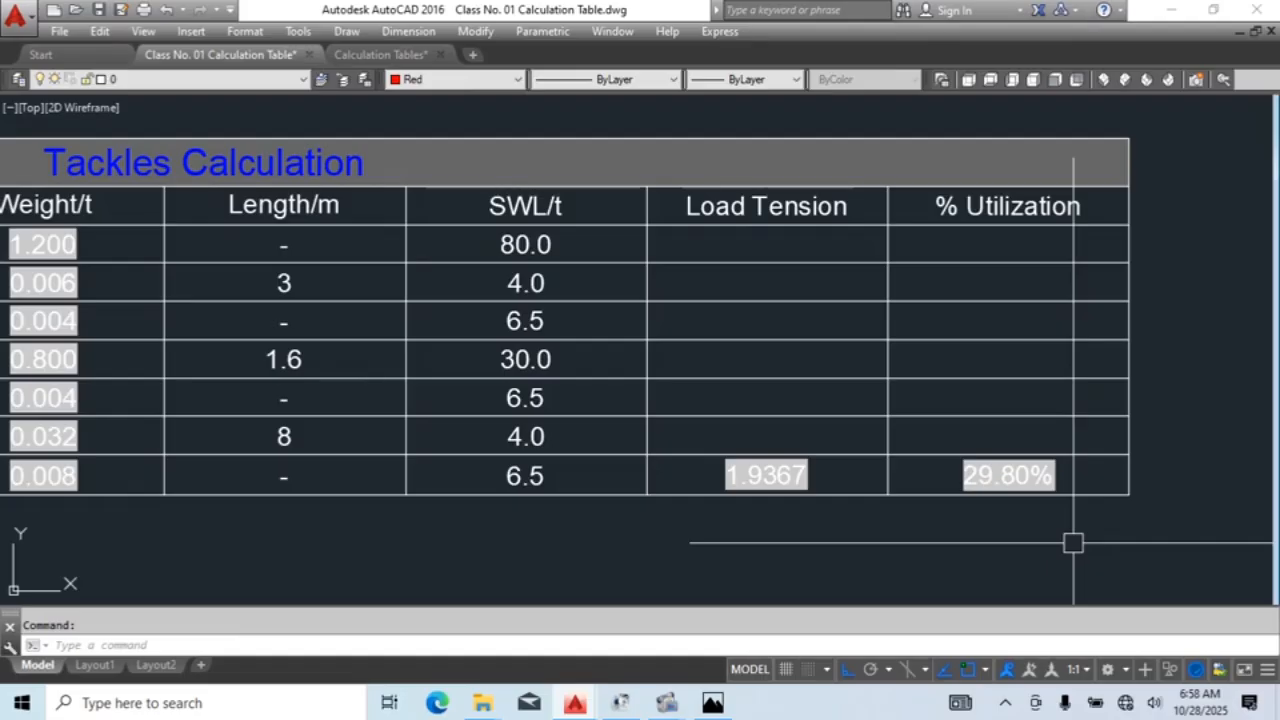
scroll(1120, 470, down, 4)
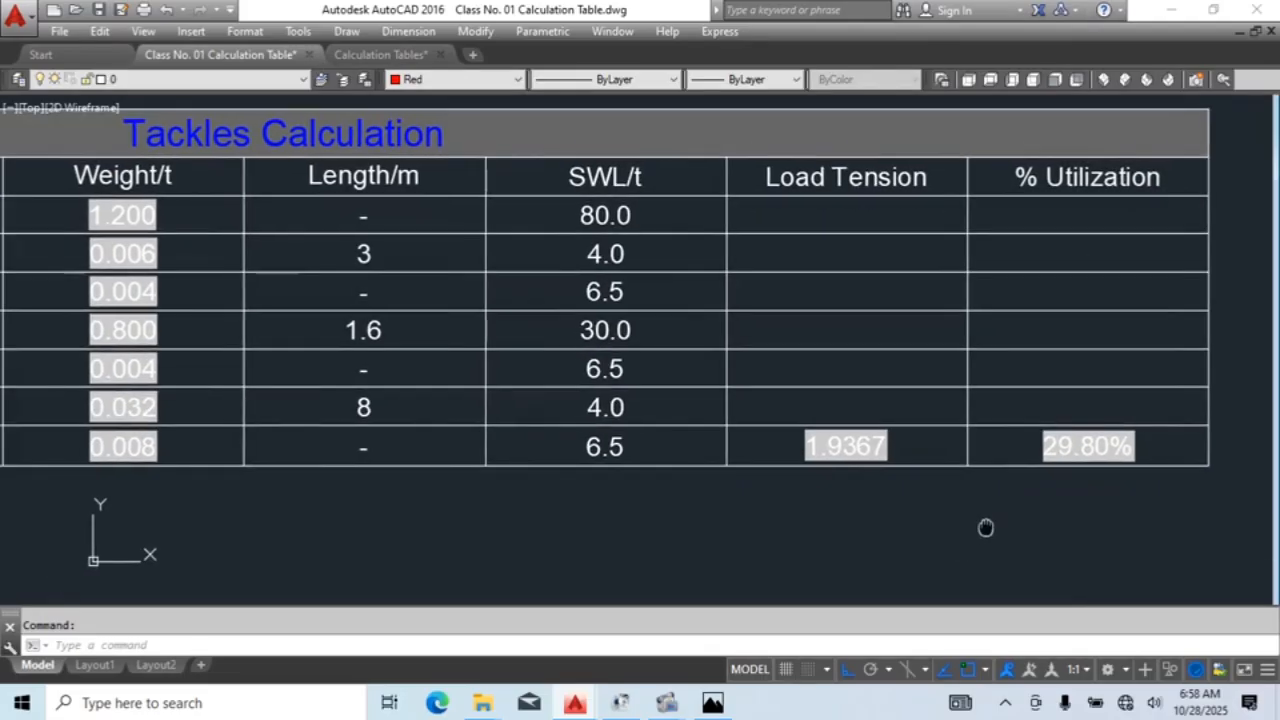
scroll(1056, 440, up, 2)
scroll(975, 477, up, 2)
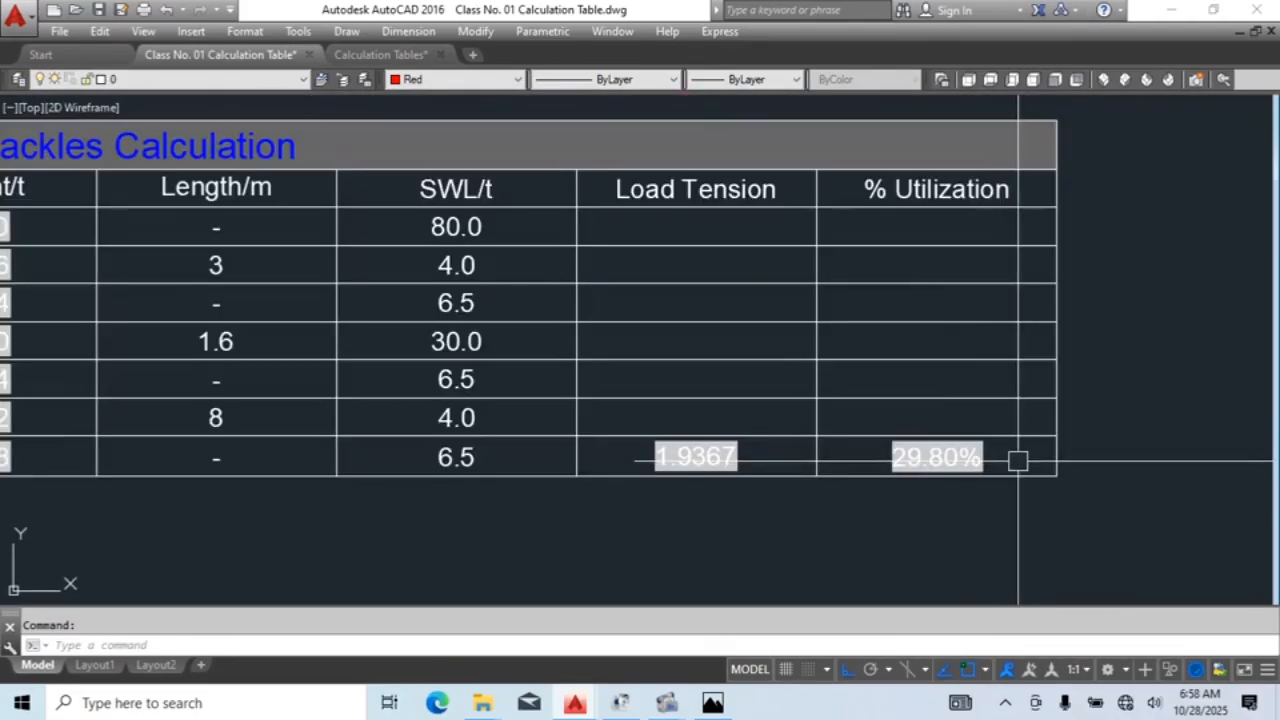
drag(1017, 457, 738, 456)
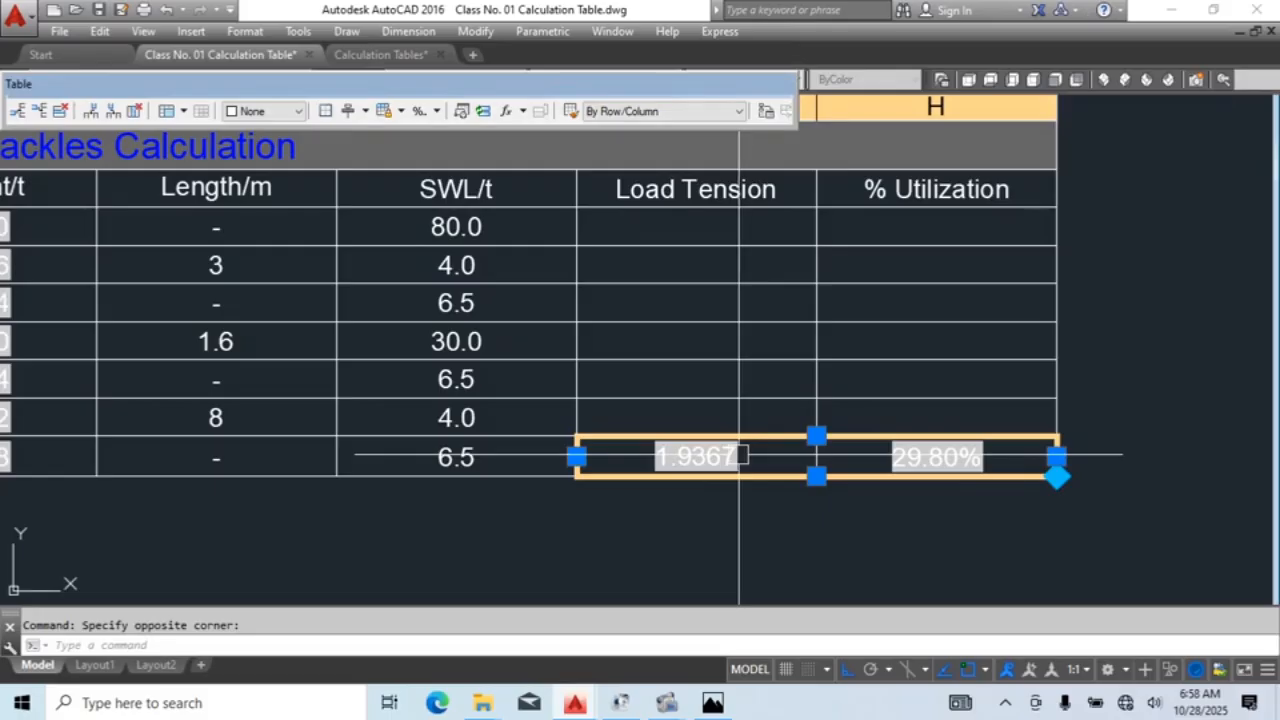
click(951, 227)
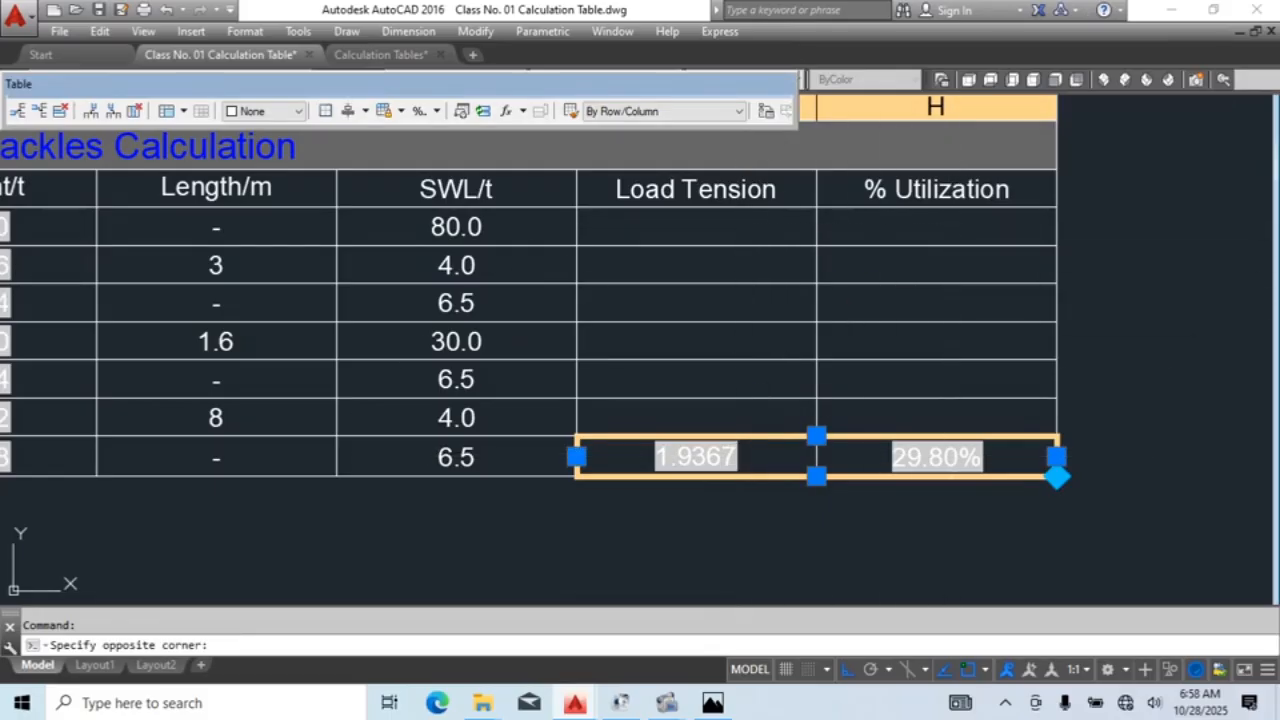
click(740, 412)
text(7.7468	9.68%)
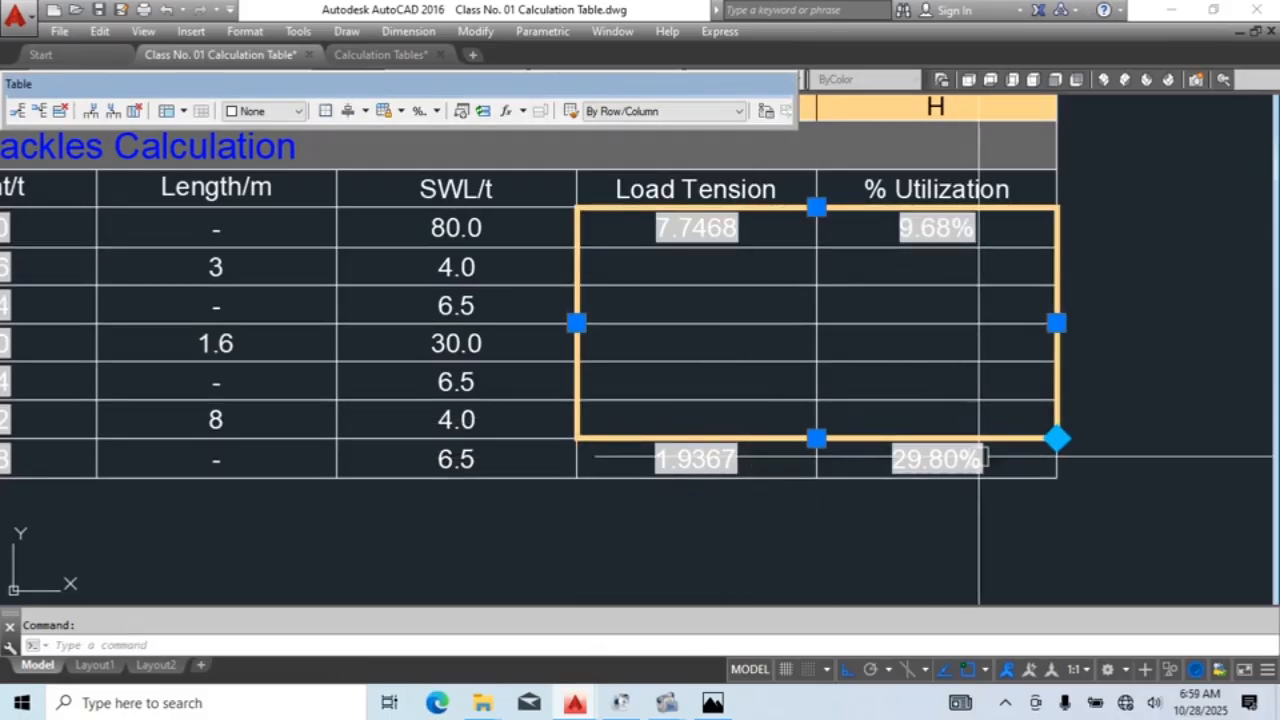
Step: Copy the last row's load tension and % utilization formulas into table rows 4, 5 and 6, ending at the Lifting Beam
drag(981, 457, 749, 463)
click(916, 274)
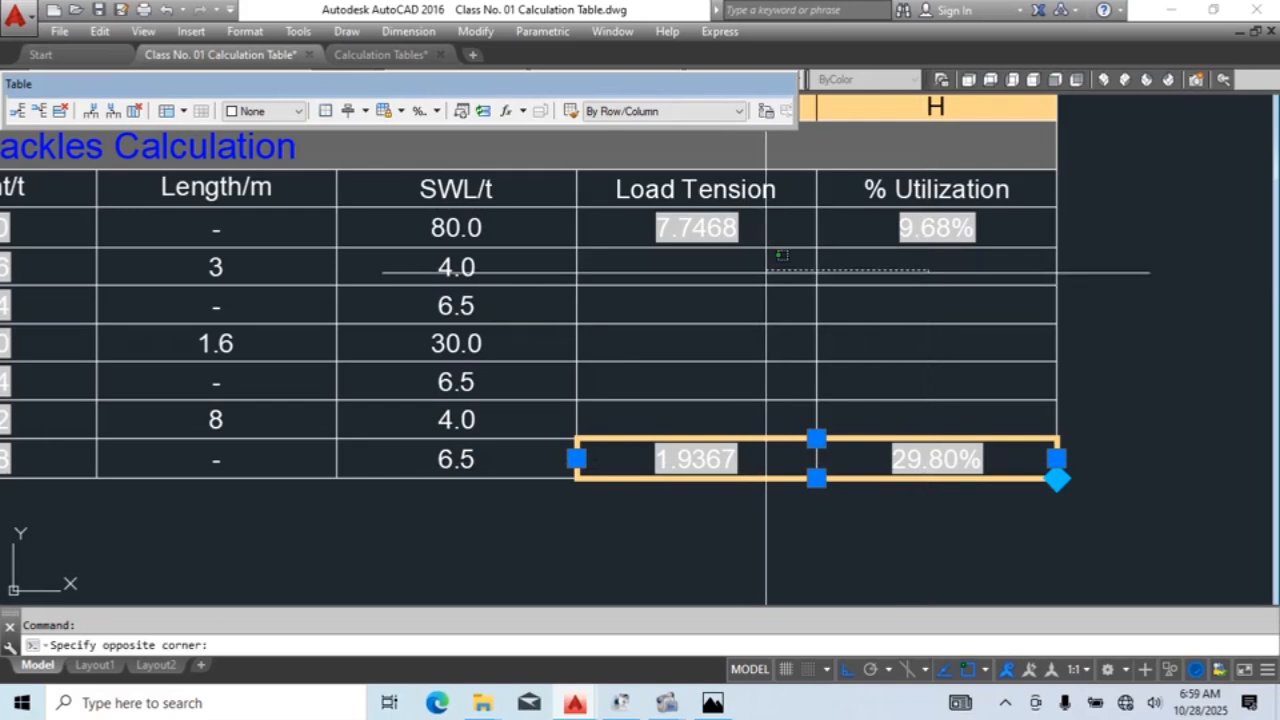
click(766, 271)
text(3.8734	96.83%)
drag(898, 308, 691, 308)
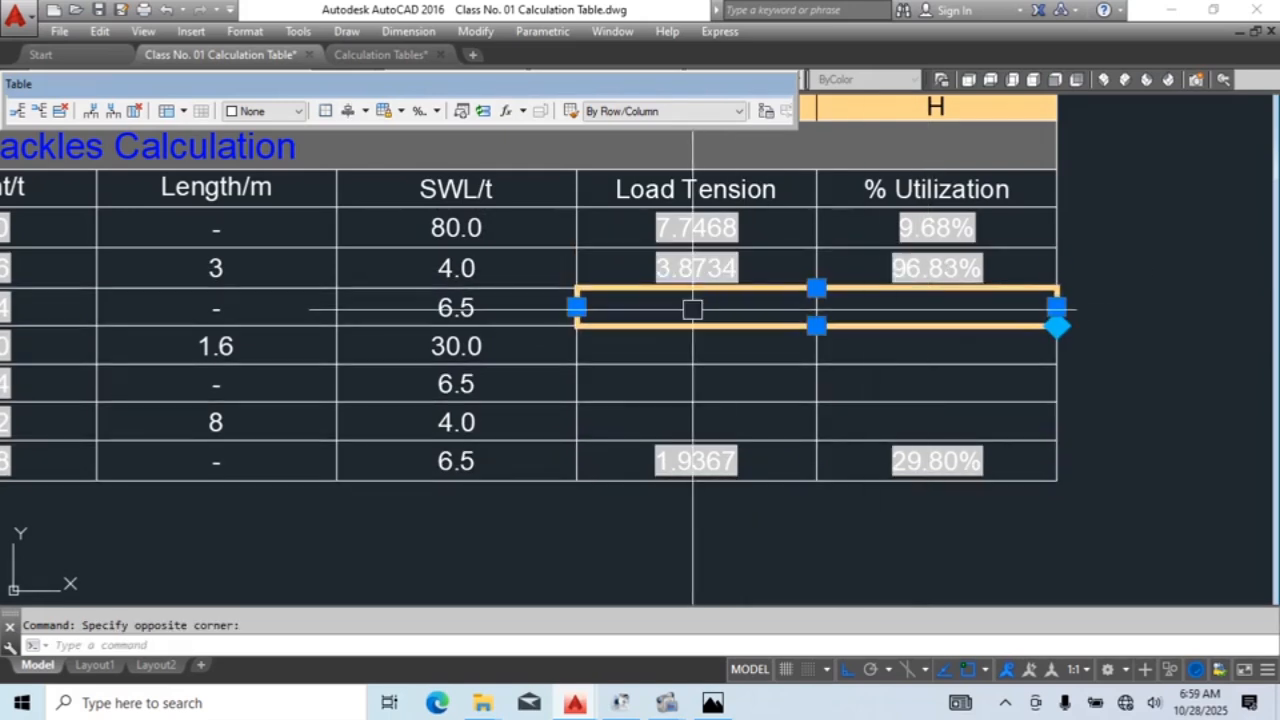
text(3.8734	59.59%)
drag(890, 346, 717, 350)
text(7.7468	25.82%)
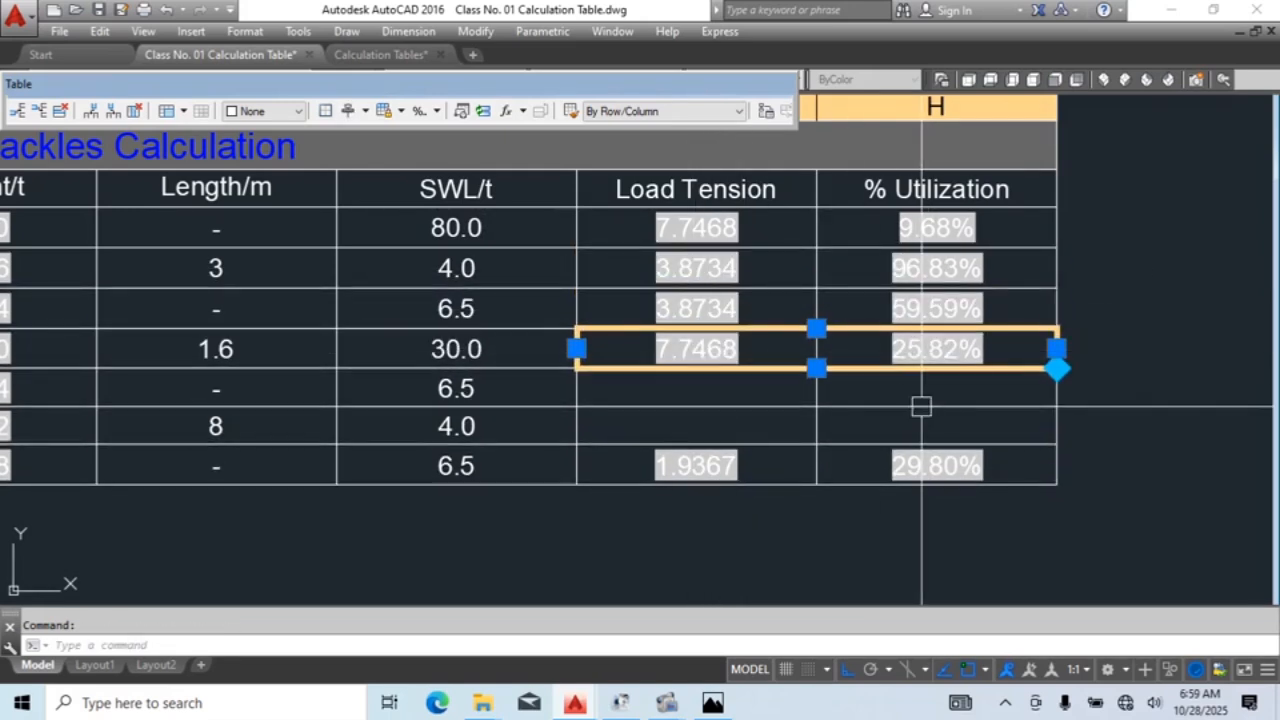
Step: Paste the copied load tension and % utilization formulas into table rows 7 and 8, below the Lifting Beam
click(922, 392)
click(694, 386)
text(3.8734	59.59%)
click(898, 433)
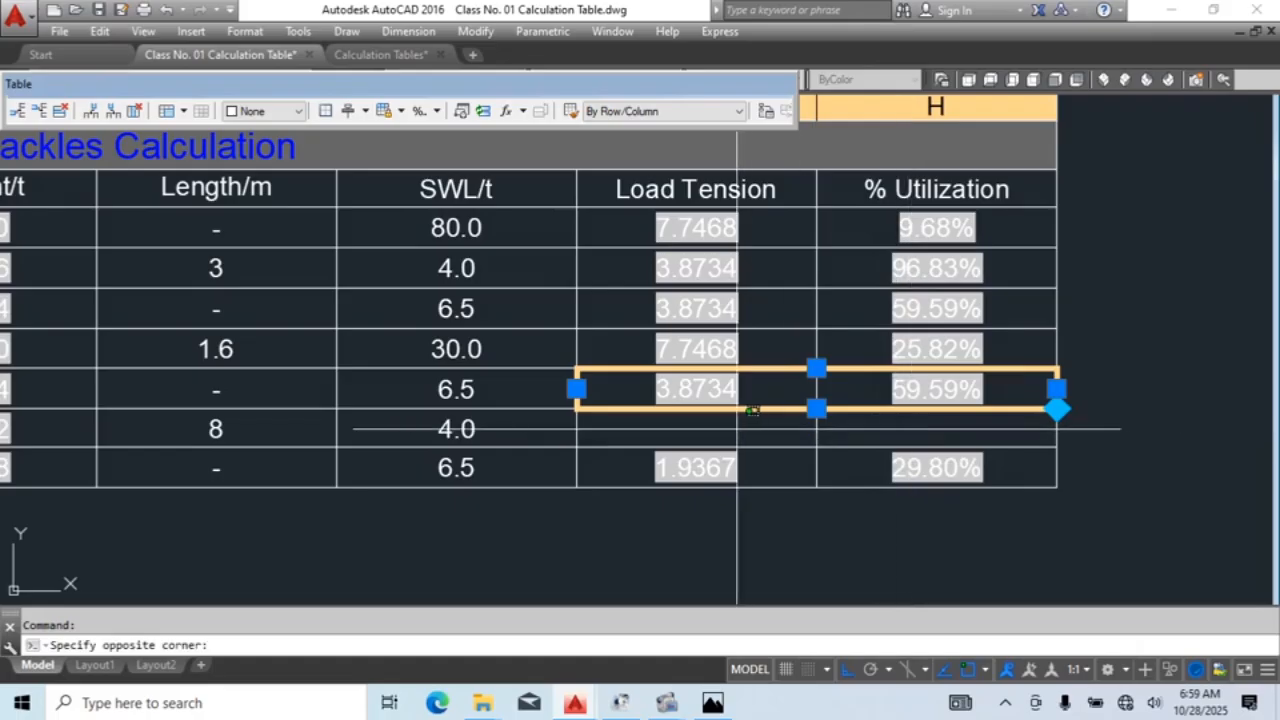
click(740, 429)
key(ctrl+v)
key(Escape)
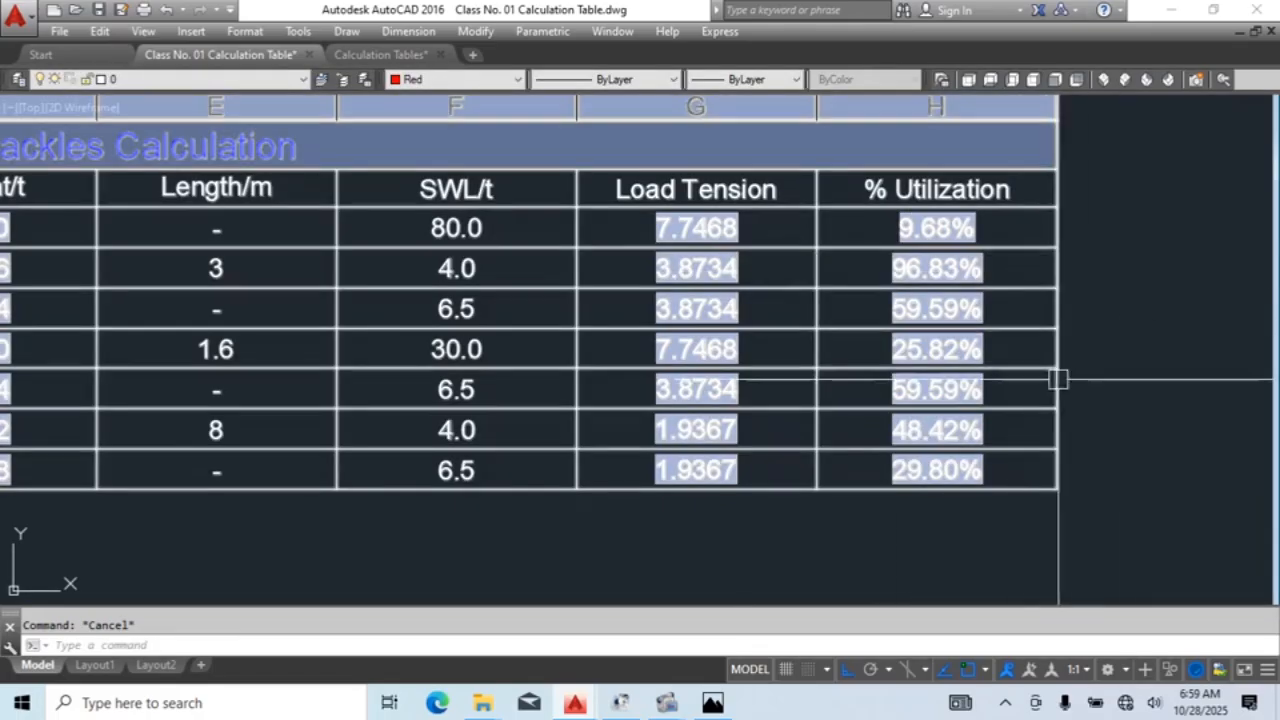
Step: Review the filled columns and check the C9 quantity reference in the last row's load tension formula, without editing it
scroll(1094, 326, down, 2)
scroll(1110, 335, up, 3)
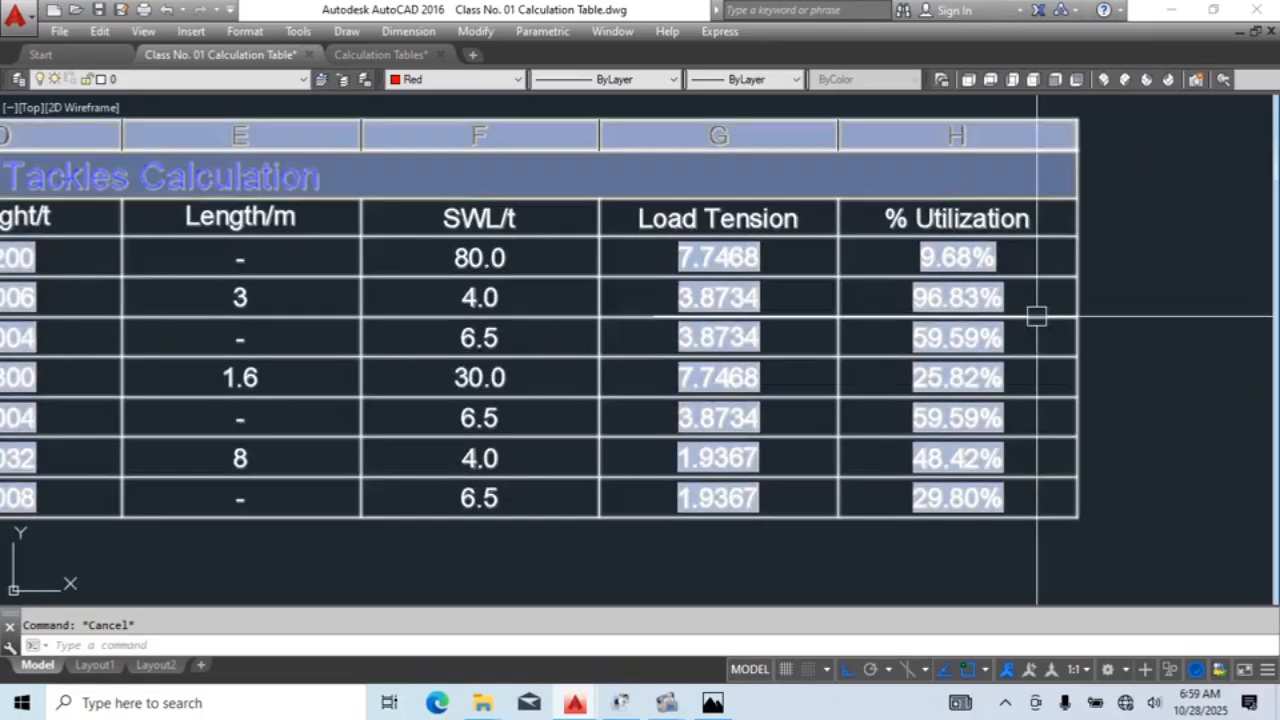
scroll(1034, 314, down, 3)
scroll(831, 300, up, 4)
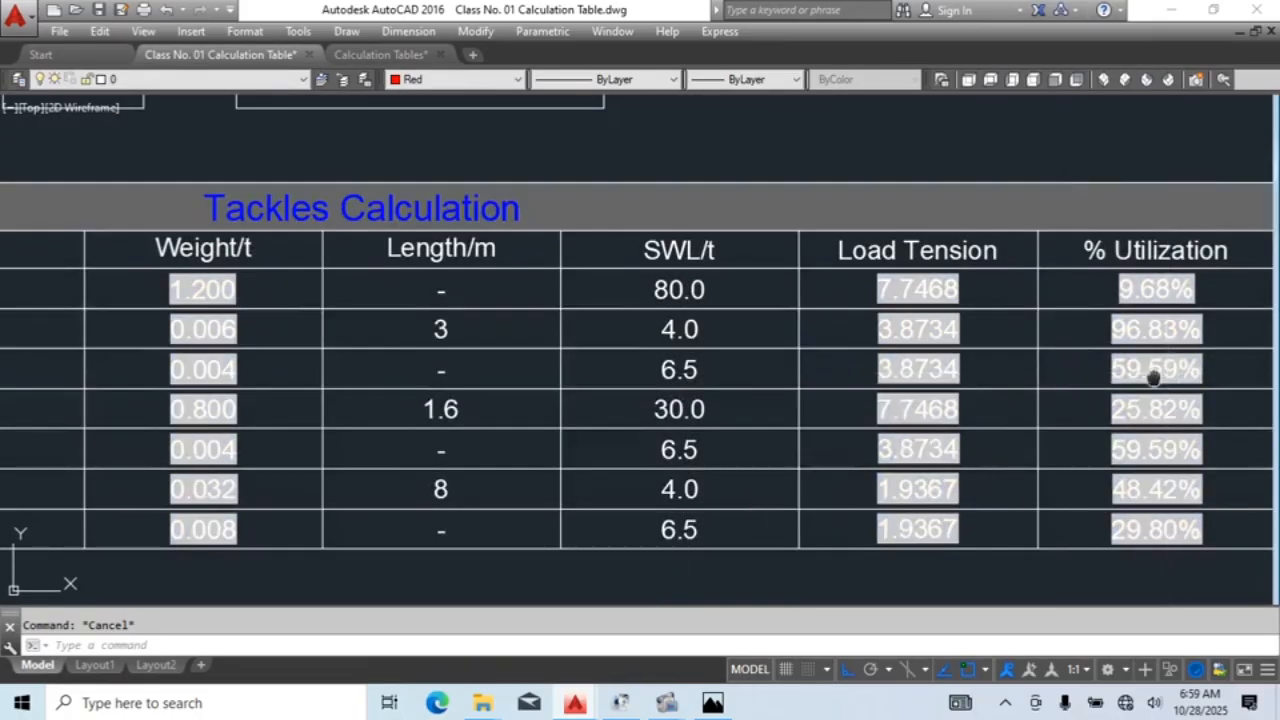
scroll(932, 402, down, 4)
scroll(868, 450, up, 6)
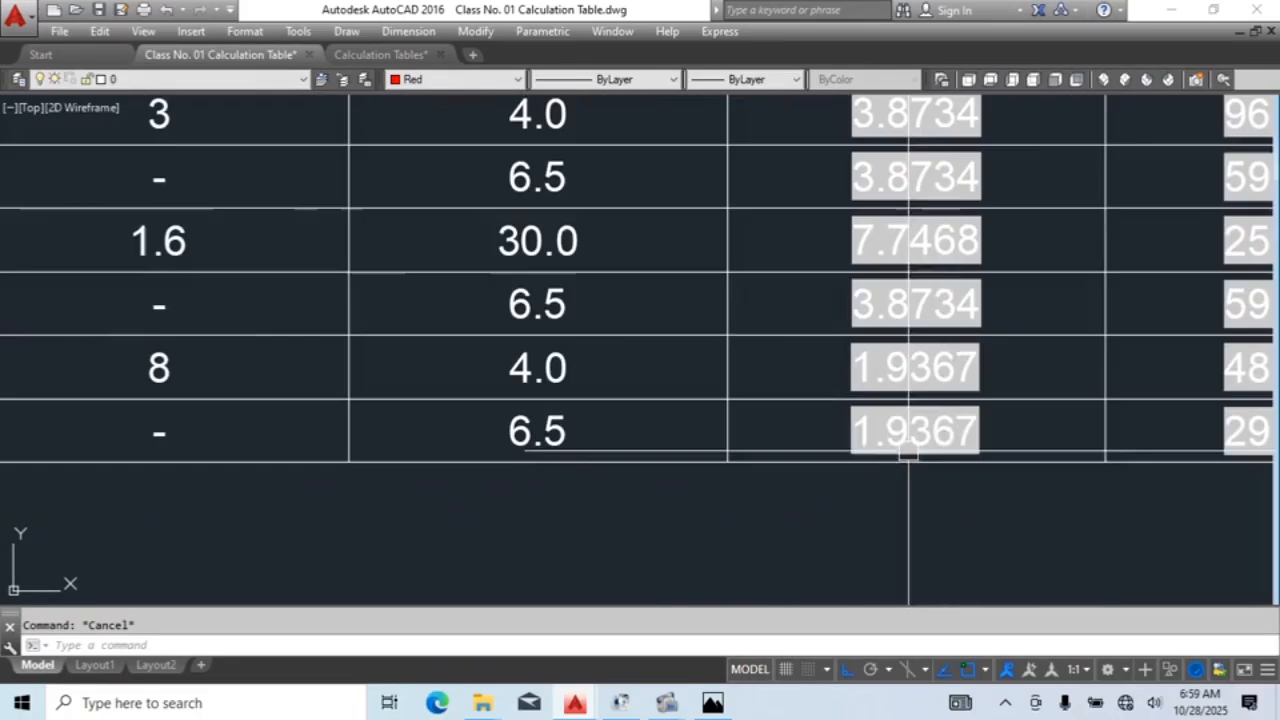
double_click(949, 443)
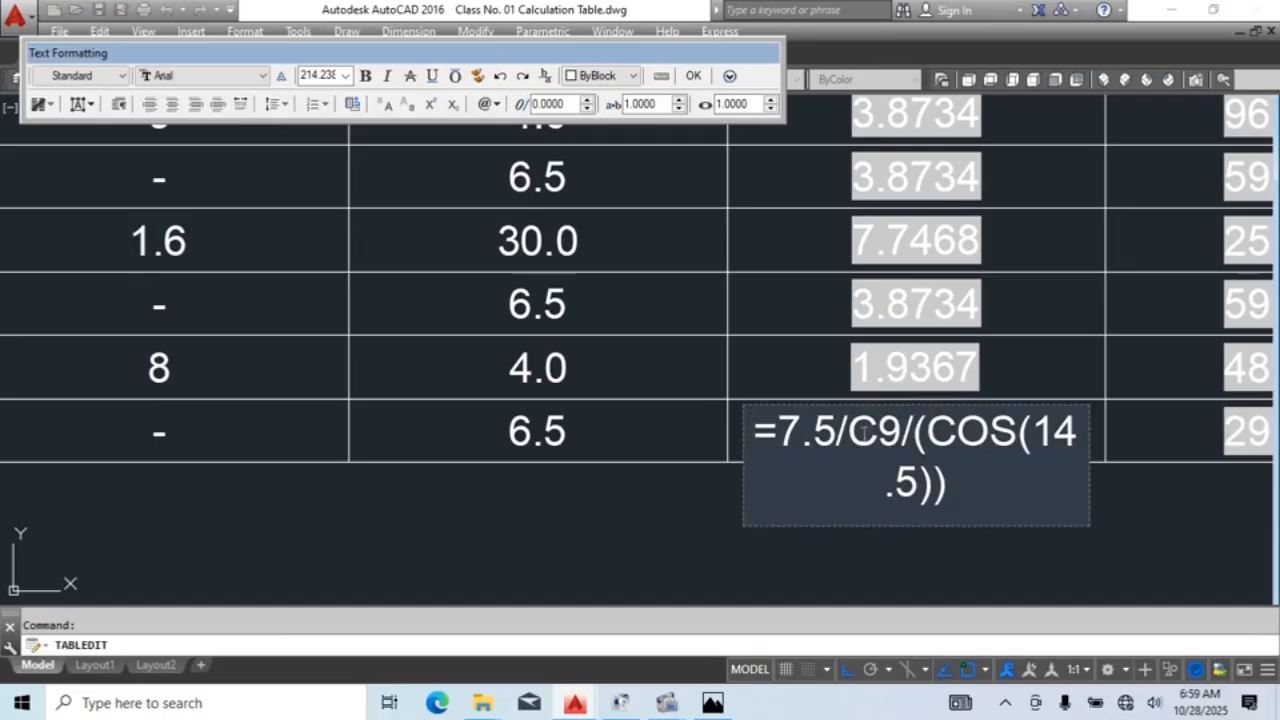
scroll(593, 275, down, 5)
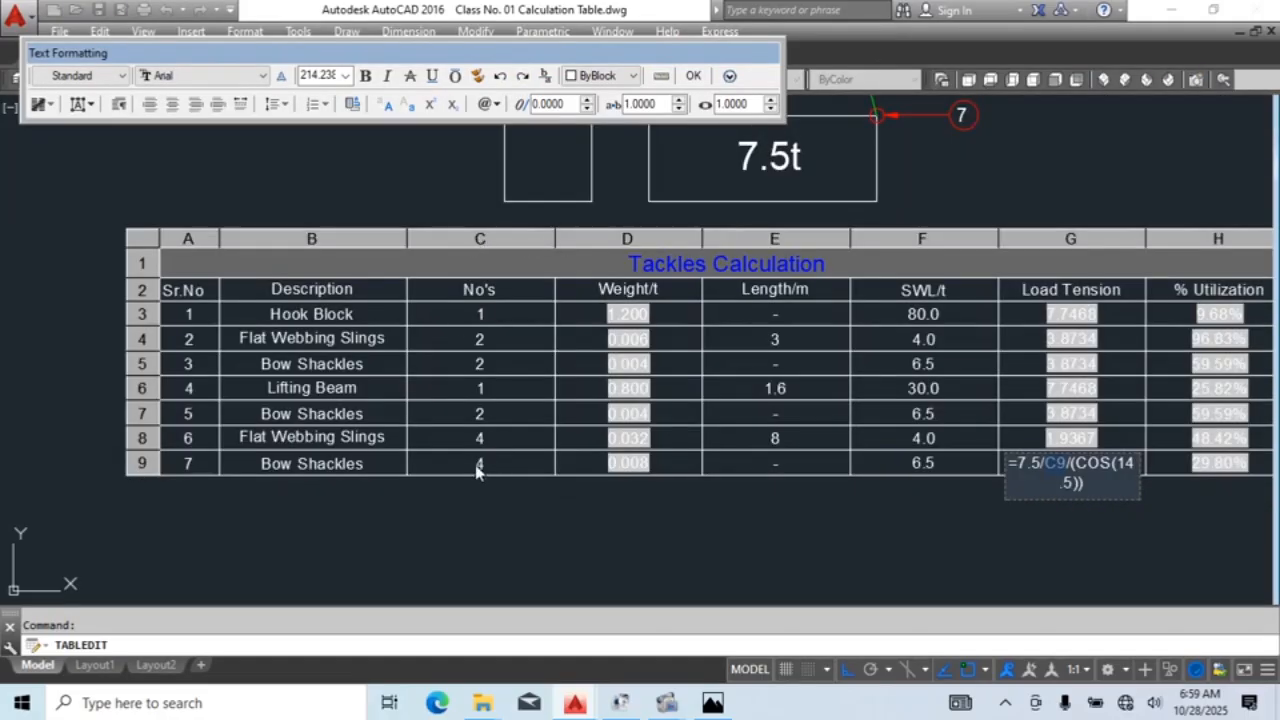
click(1231, 557)
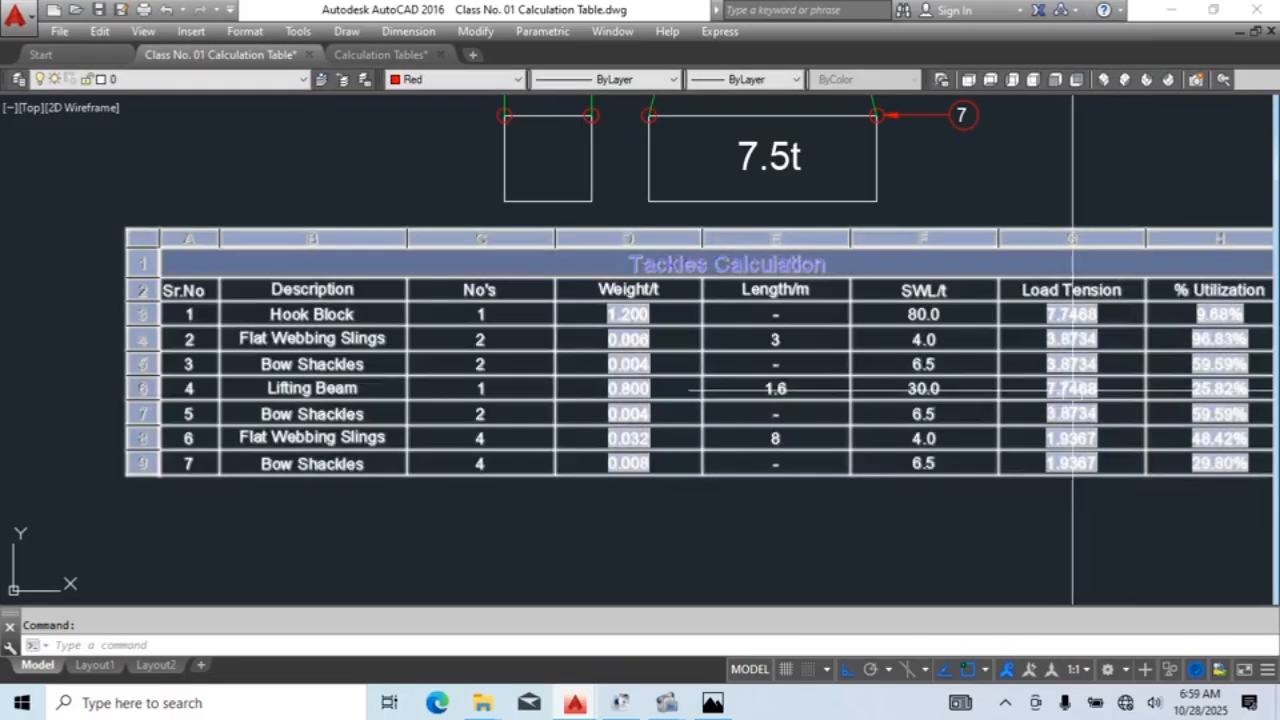
Step: Check the Lifting Beam's load tension formula and its C6 reference against the No's column, without editing it
scroll(1072, 386, up, 5)
double_click(1086, 384)
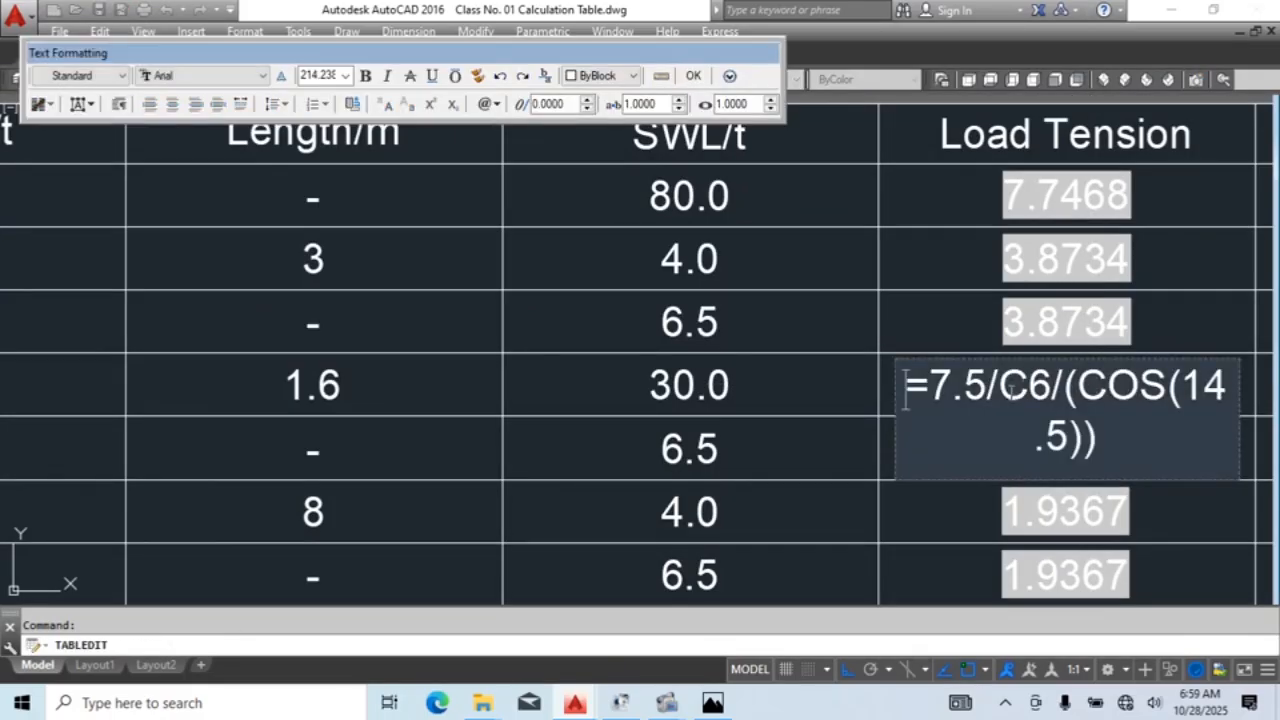
scroll(1012, 390, down, 5)
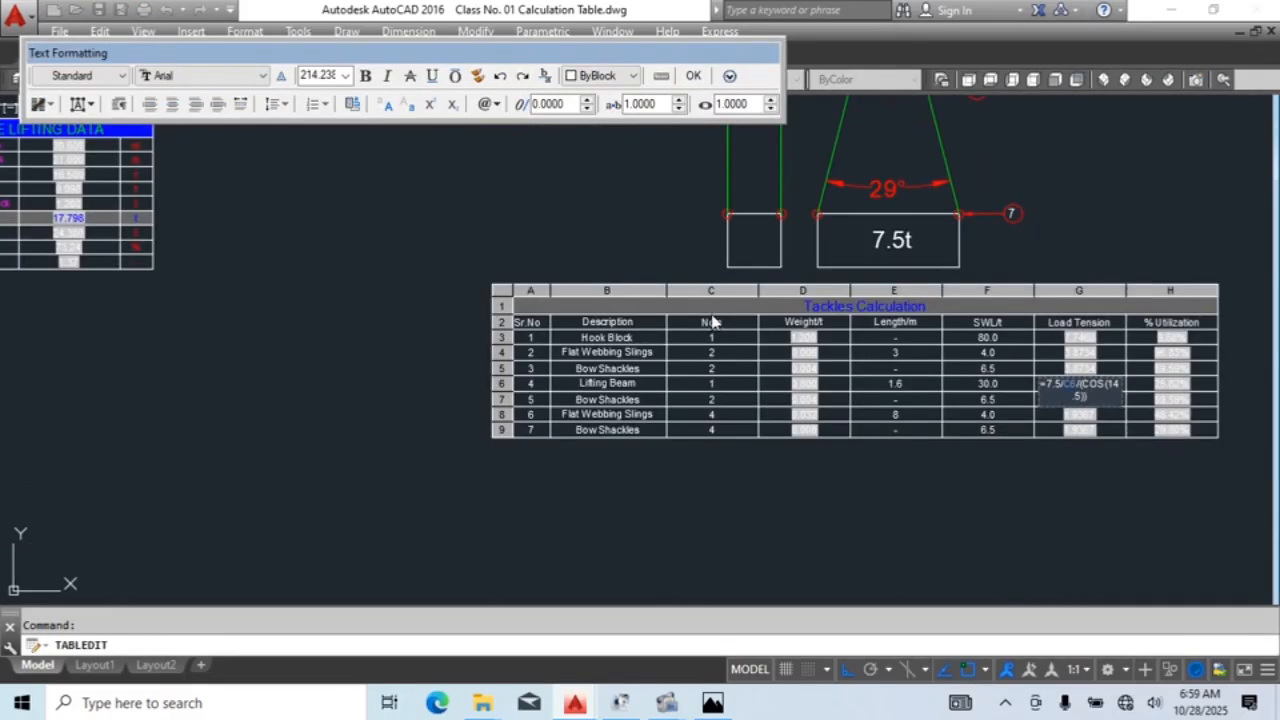
scroll(700, 388, up, 3)
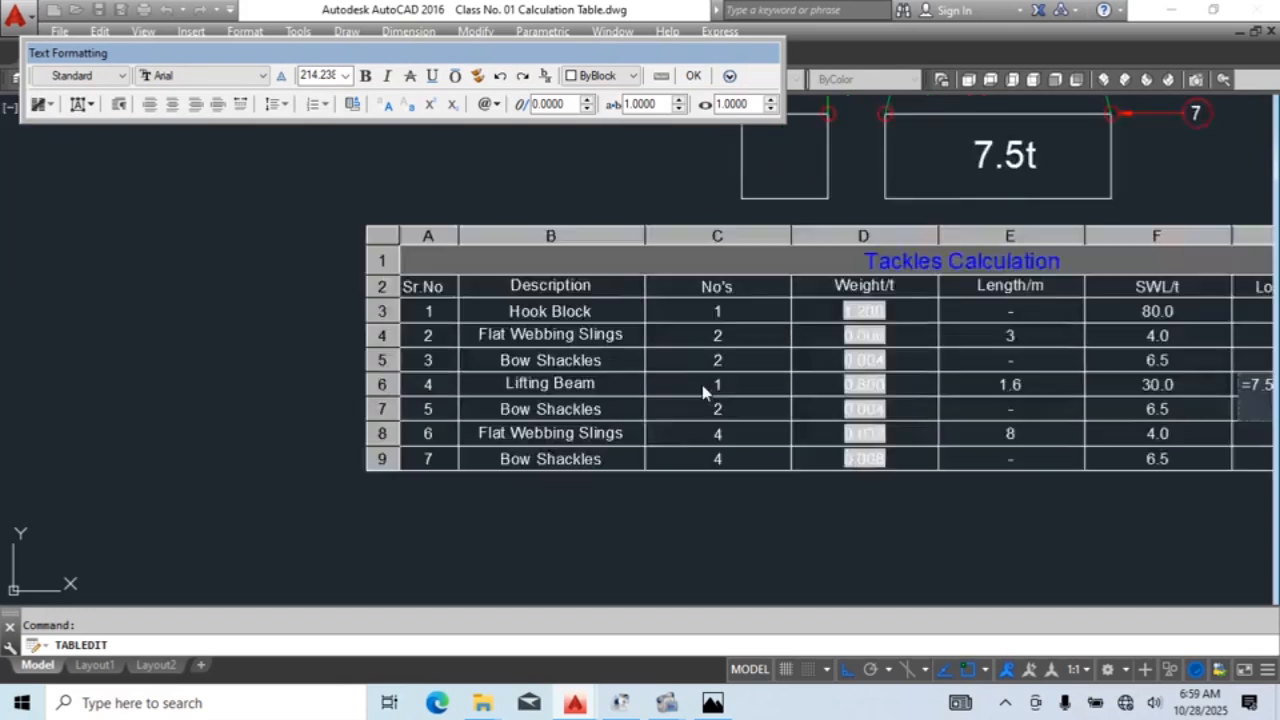
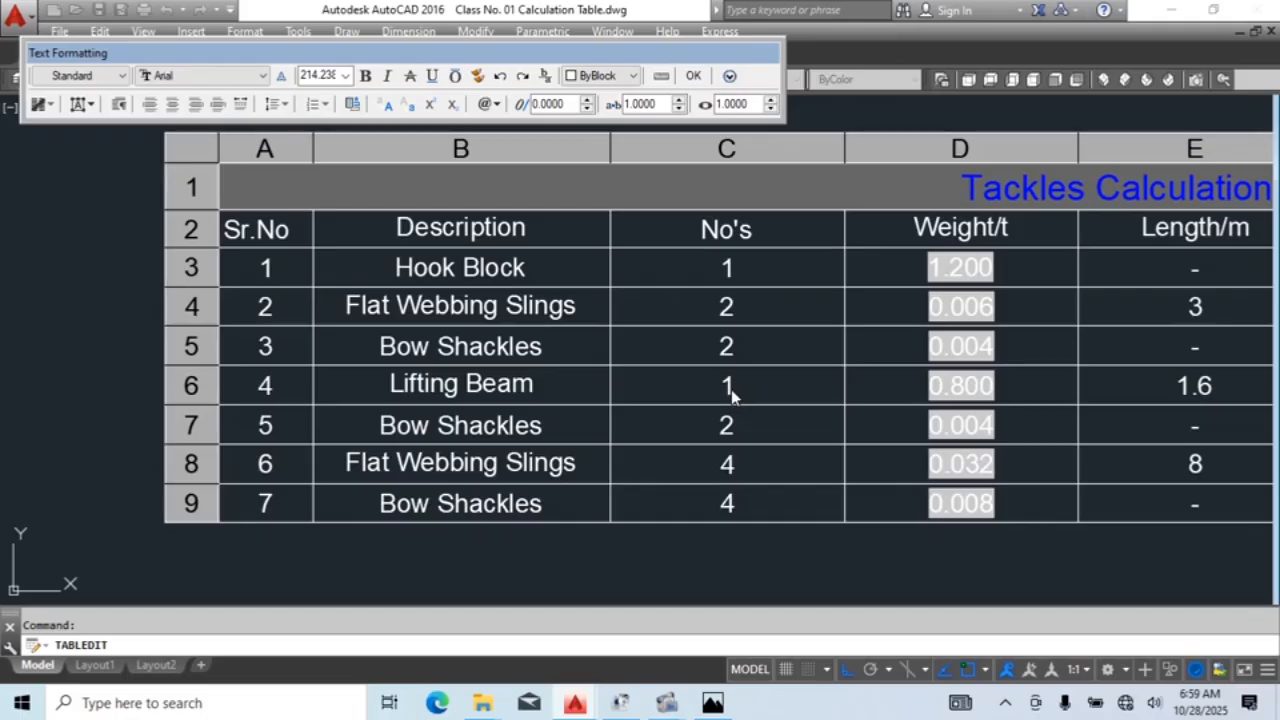
click(906, 540)
Step: Set the alignment of the Description entries from Hook Block to the last Bow Shackles to Middle Left
drag(548, 264, 452, 502)
click(718, 137)
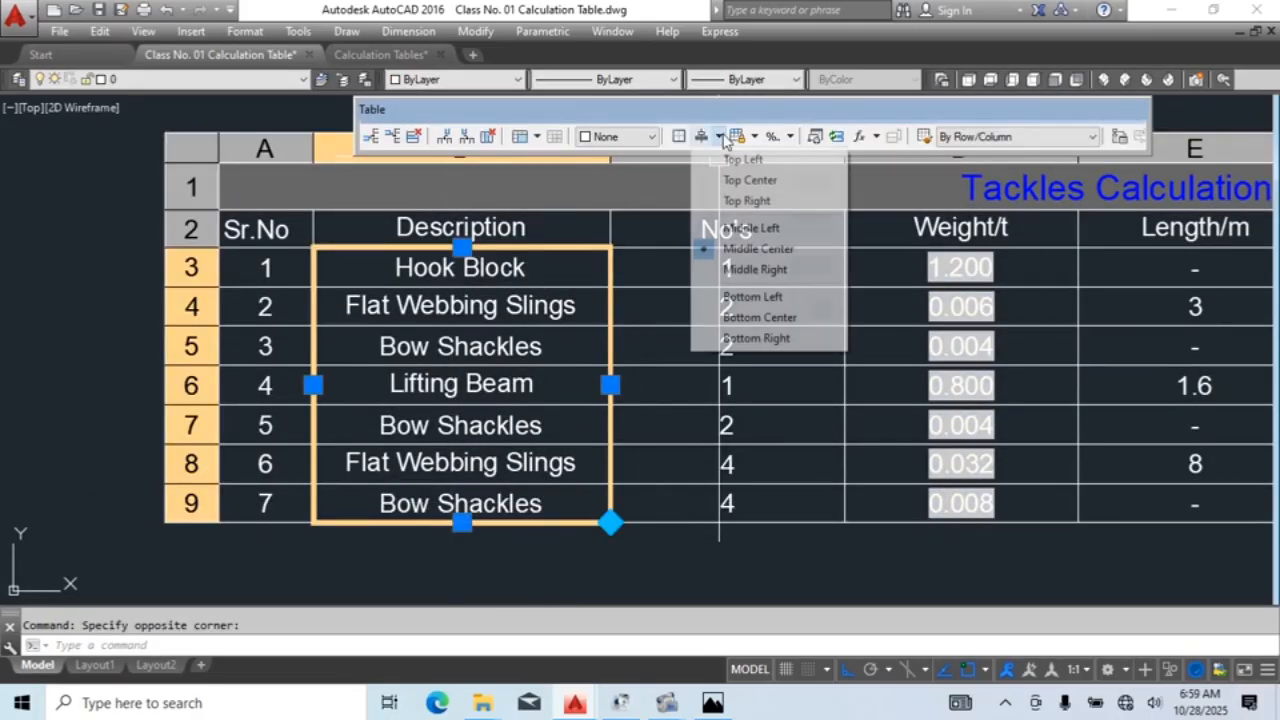
click(735, 228)
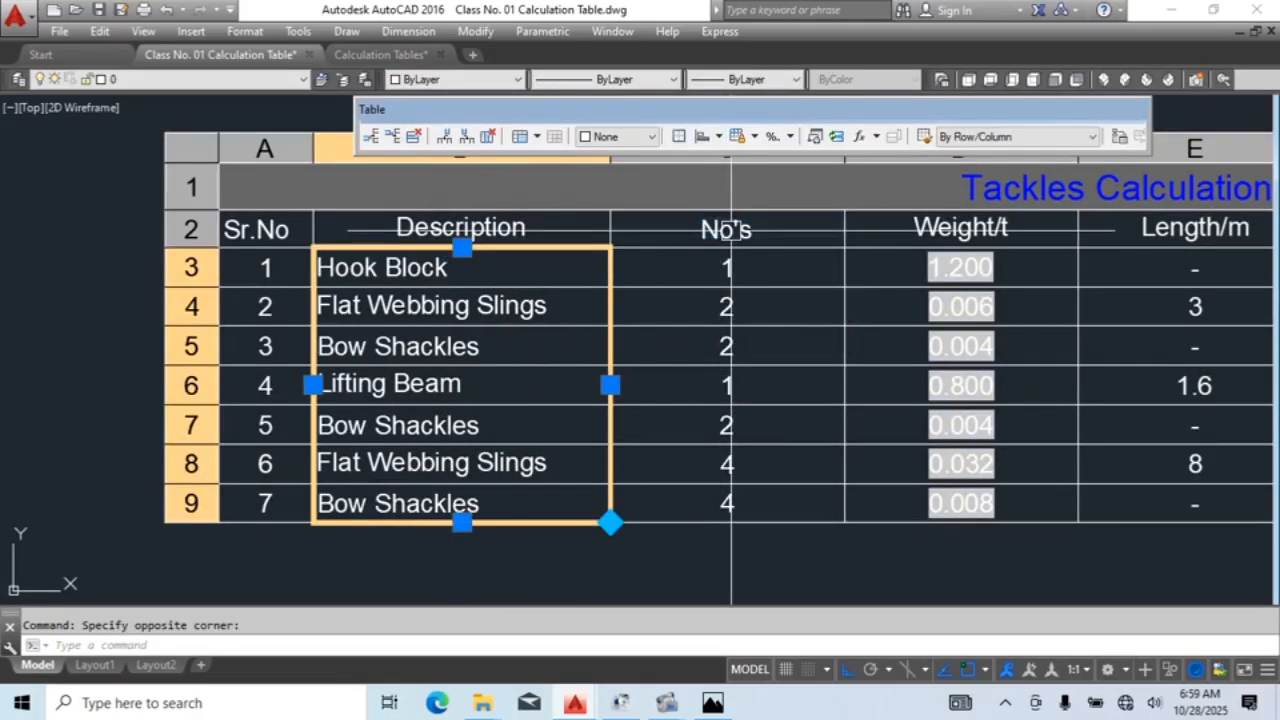
key(Escape)
Step: Look over the completed Tackles Calculation table and save the drawing
scroll(645, 399, down, 4)
middle_drag(708, 412, 651, 403)
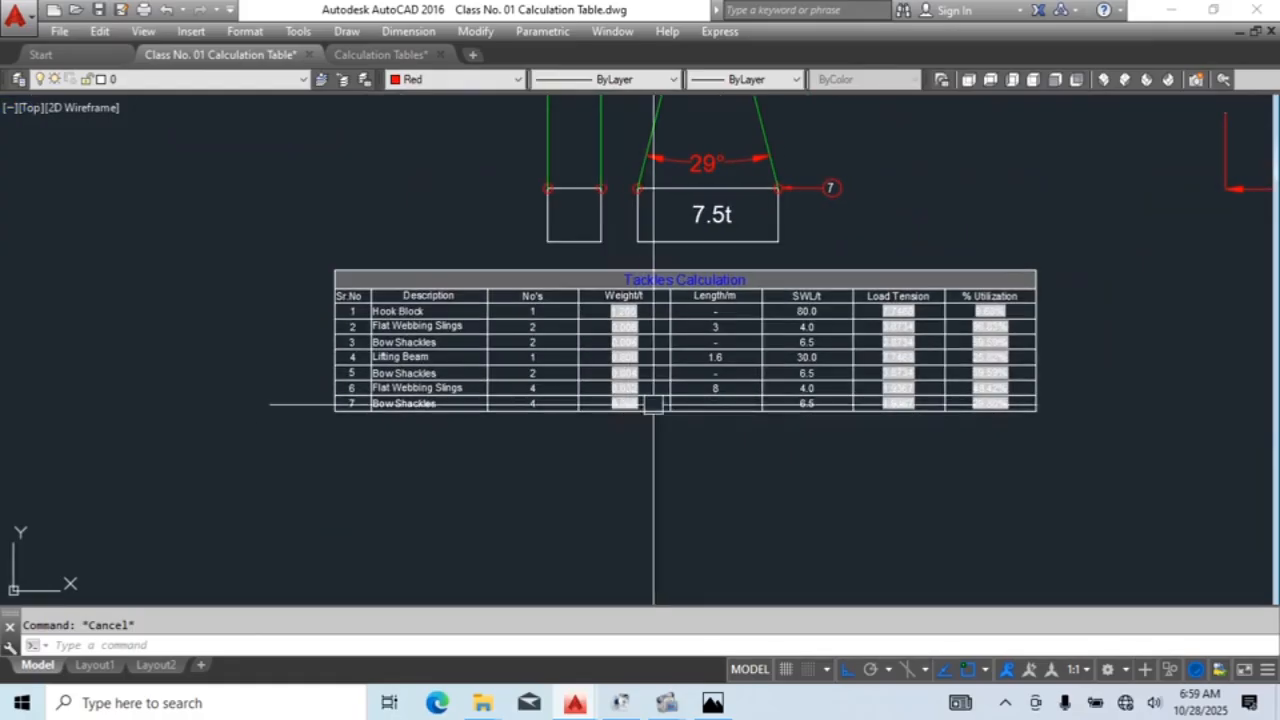
scroll(651, 403, up, 4)
mouse_move(812, 490)
middle_down()
mouse_move(766, 531)
mouse_move(680, 572)
mouse_move(413, 537)
mouse_move(253, 537)
middle_up()
key(ctrl+s)
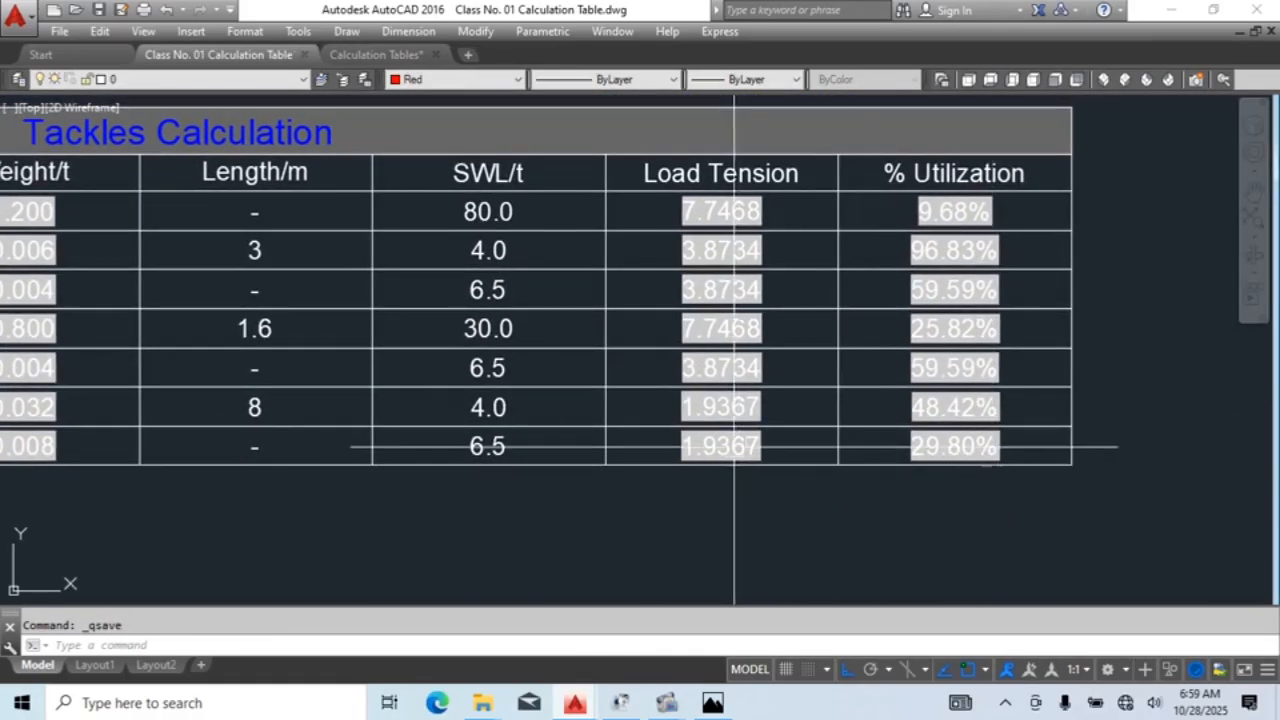
scroll(640, 450, up, 3)
scroll(808, 376, down, 3)
middle_drag(893, 373, 1171, 380)
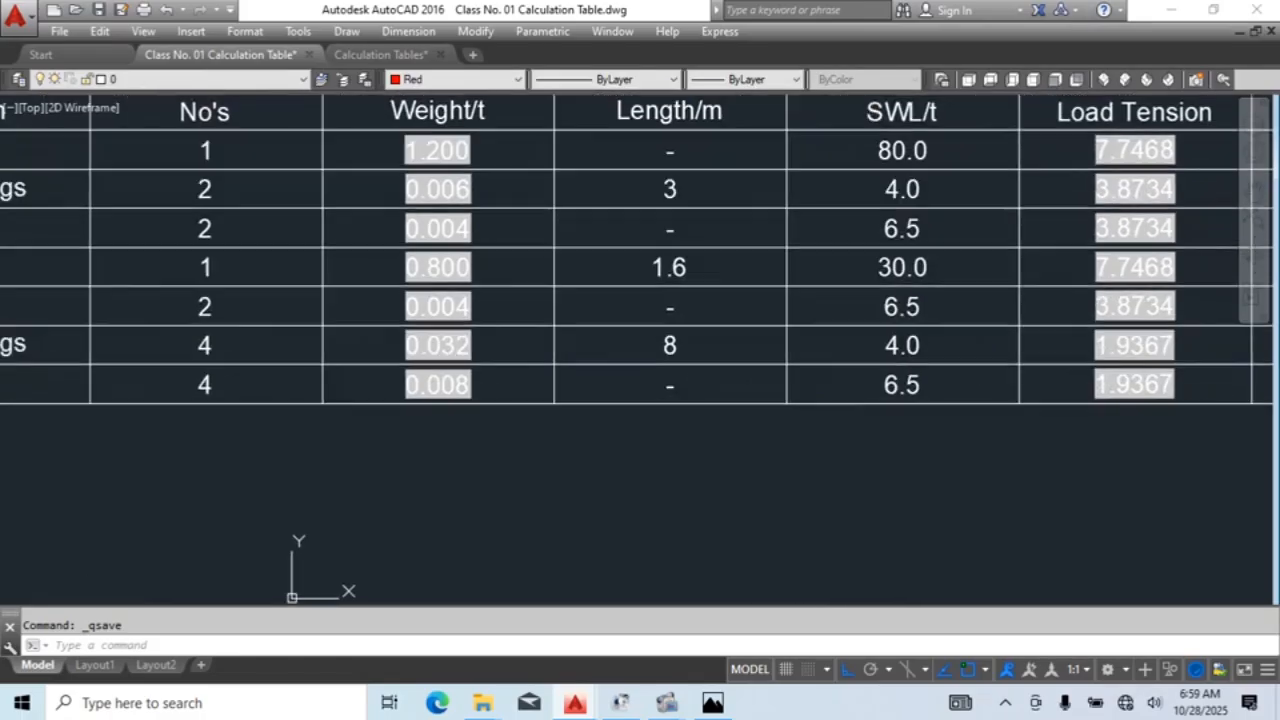
Step: Copy the whole load tension formula =7.5/C9/(COS(14.5)) from the last Bow Shackles row and suppress further copy-and-paste warnings
middle_drag(389, 389, 855, 405)
middle_drag(856, 461, 471, 431)
drag(471, 431, 238, 424)
middle_drag(864, 478, 800, 472)
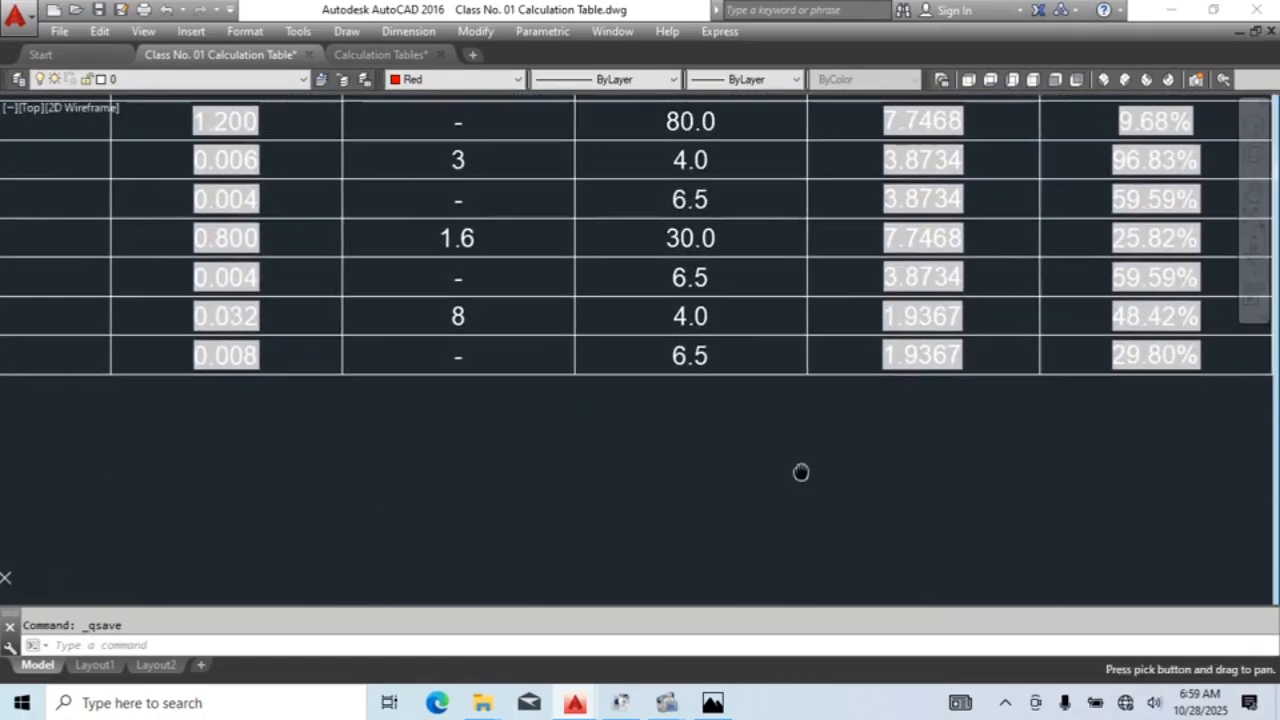
scroll(932, 351, up, 4)
double_click(836, 370)
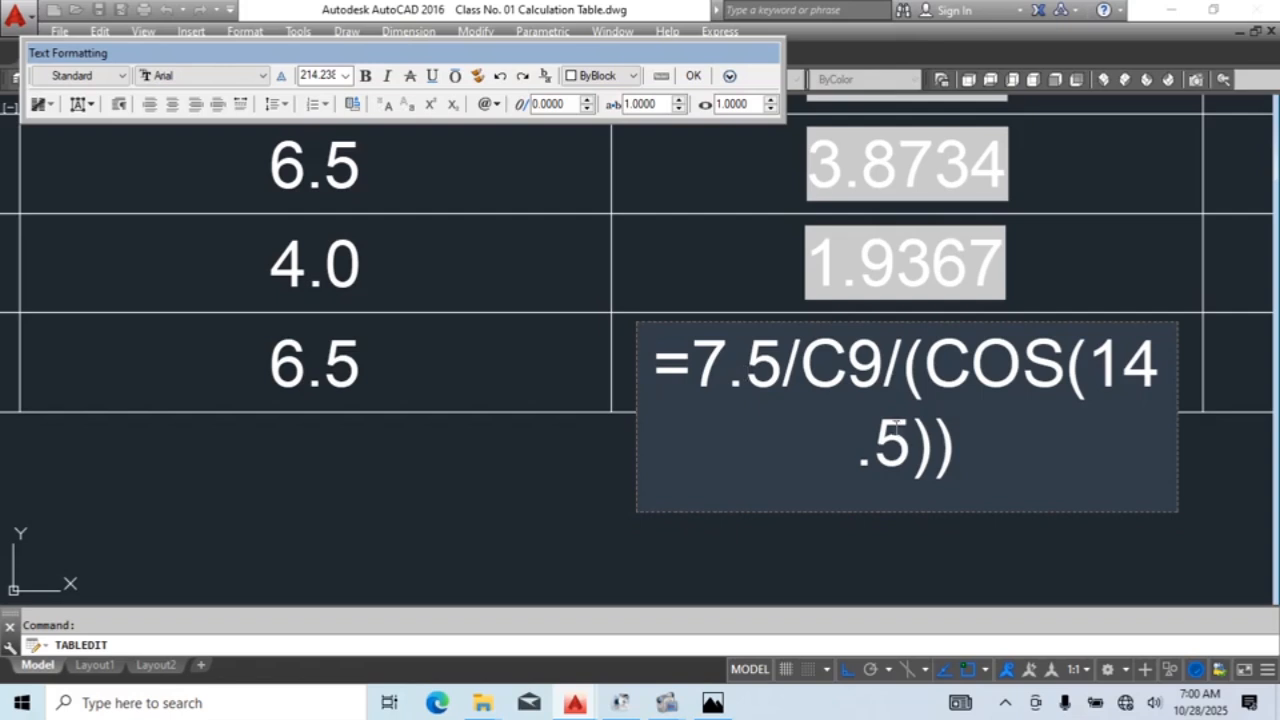
drag(975, 469, 655, 358)
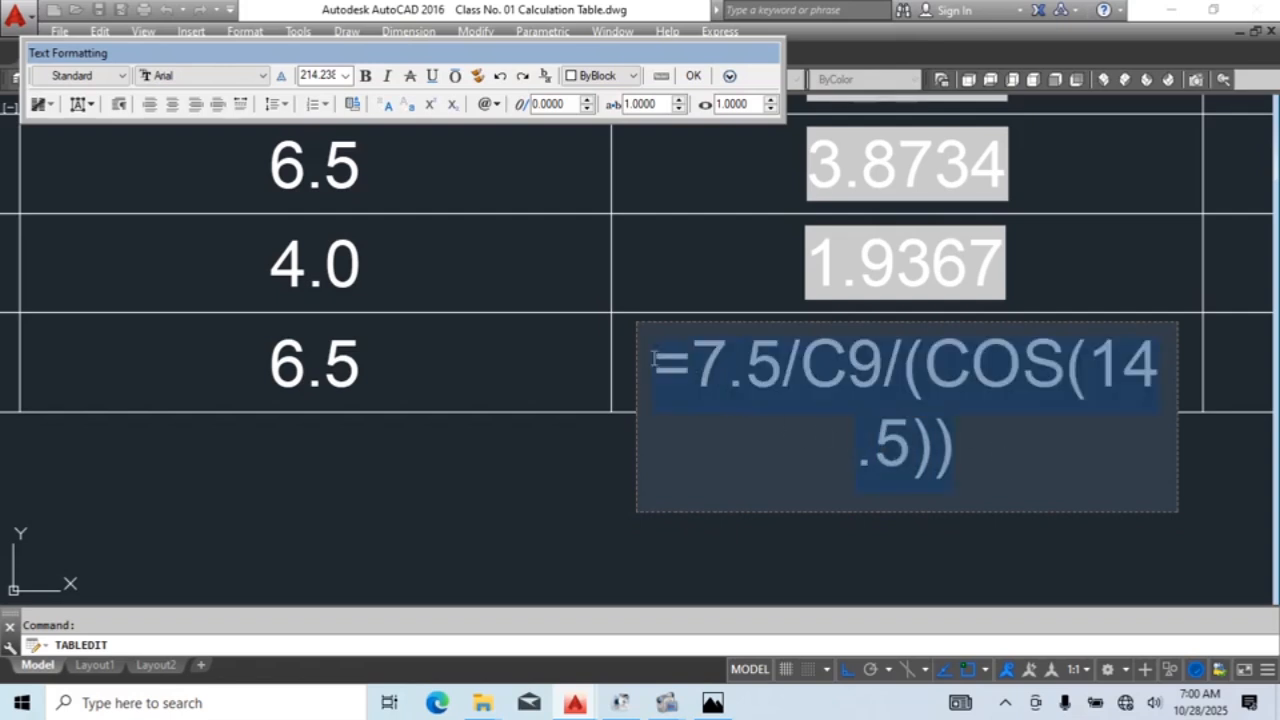
key(ctrl+c)
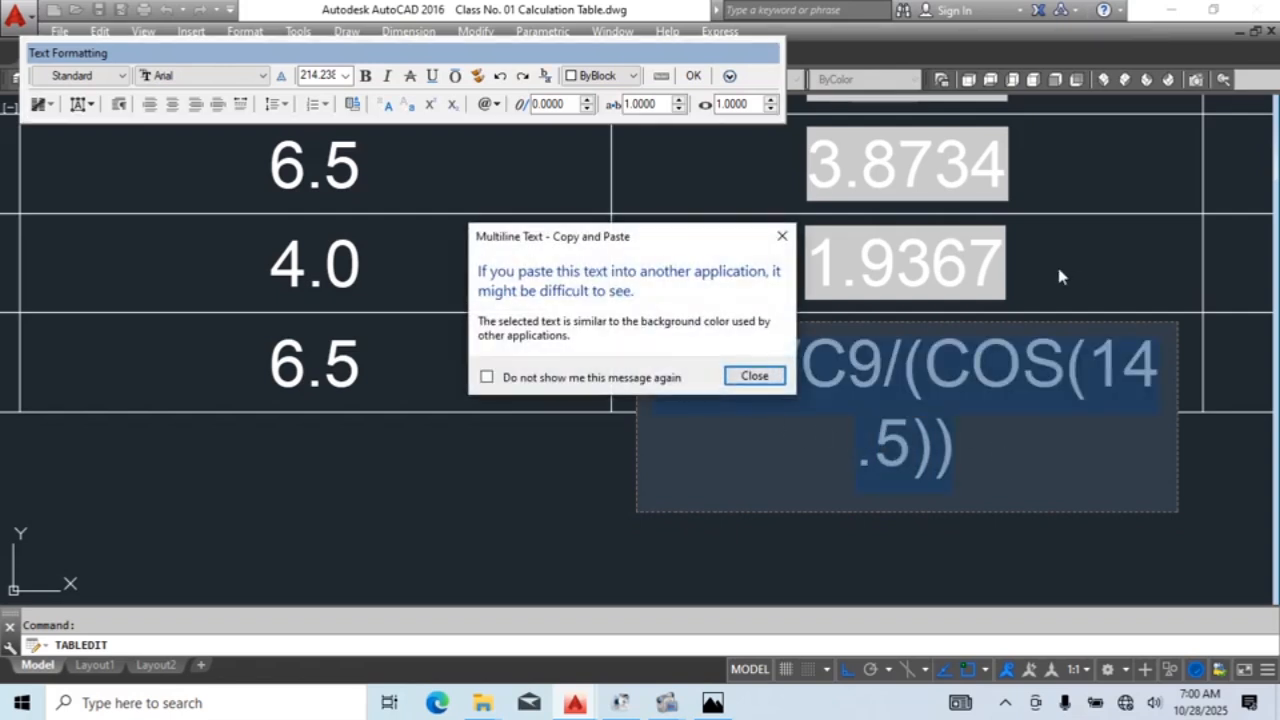
click(777, 230)
click(988, 470)
drag(988, 472, 655, 364)
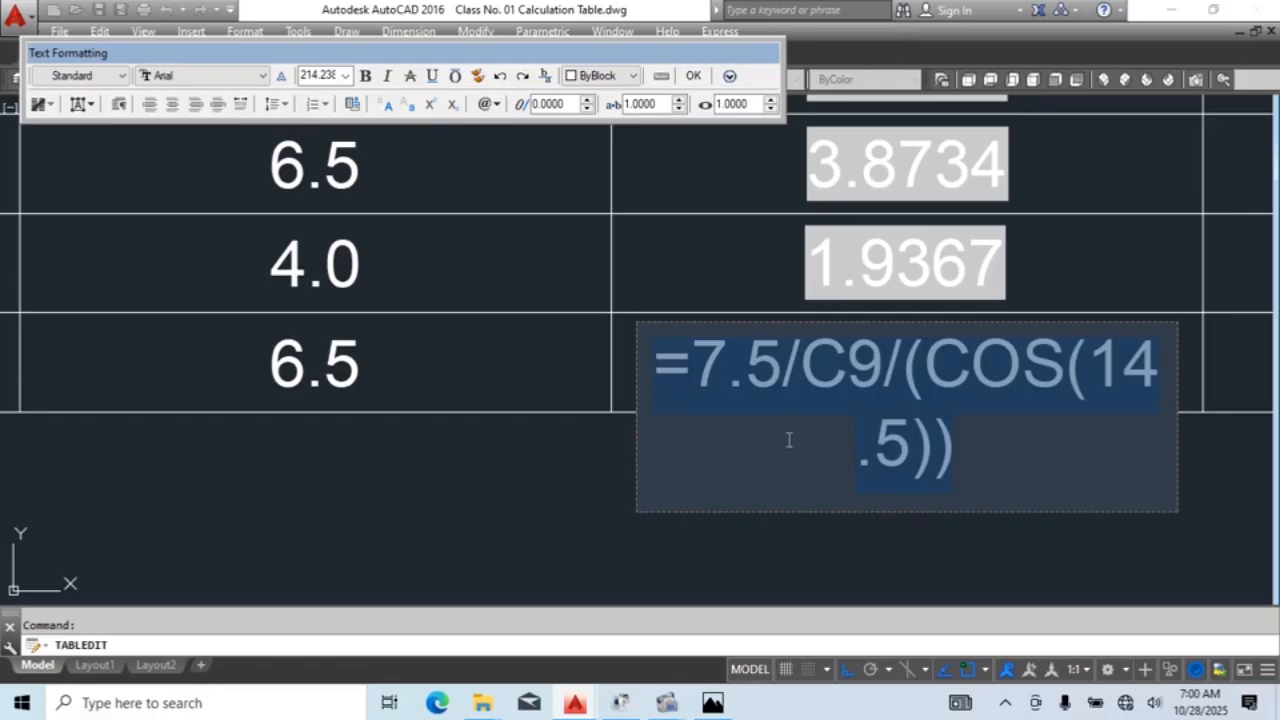
key(ctrl+c)
click(486, 377)
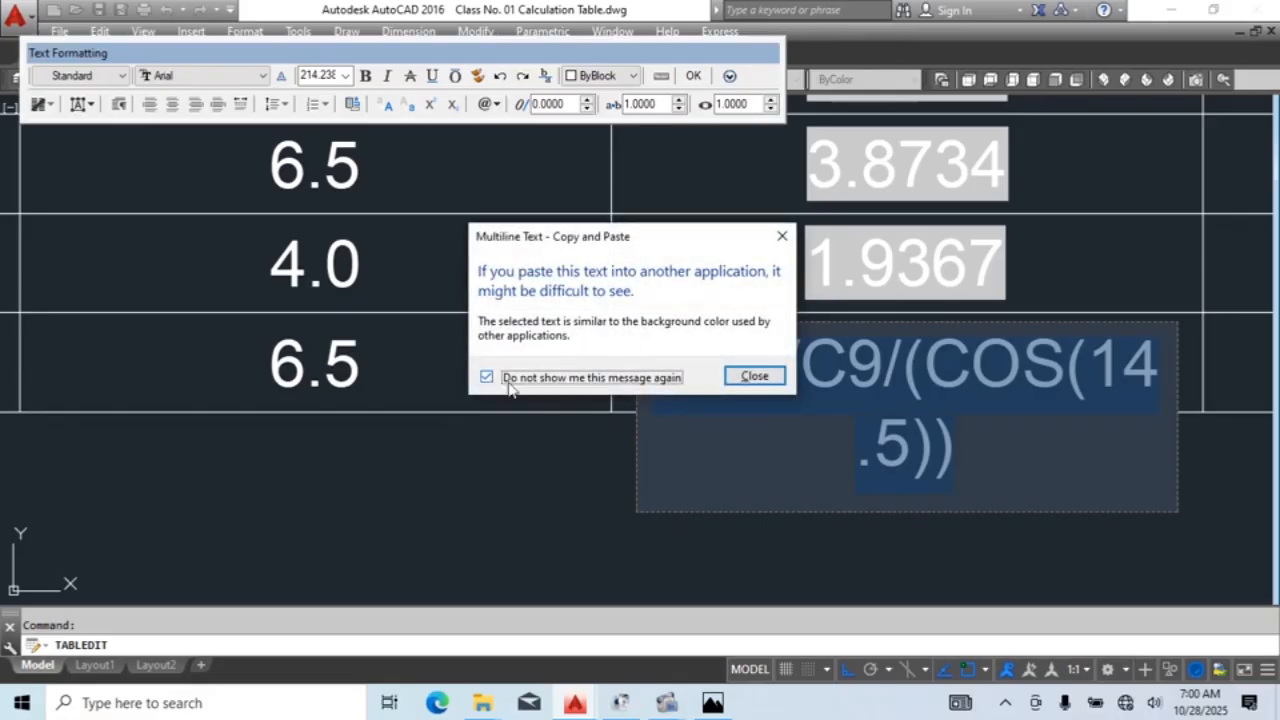
click(754, 377)
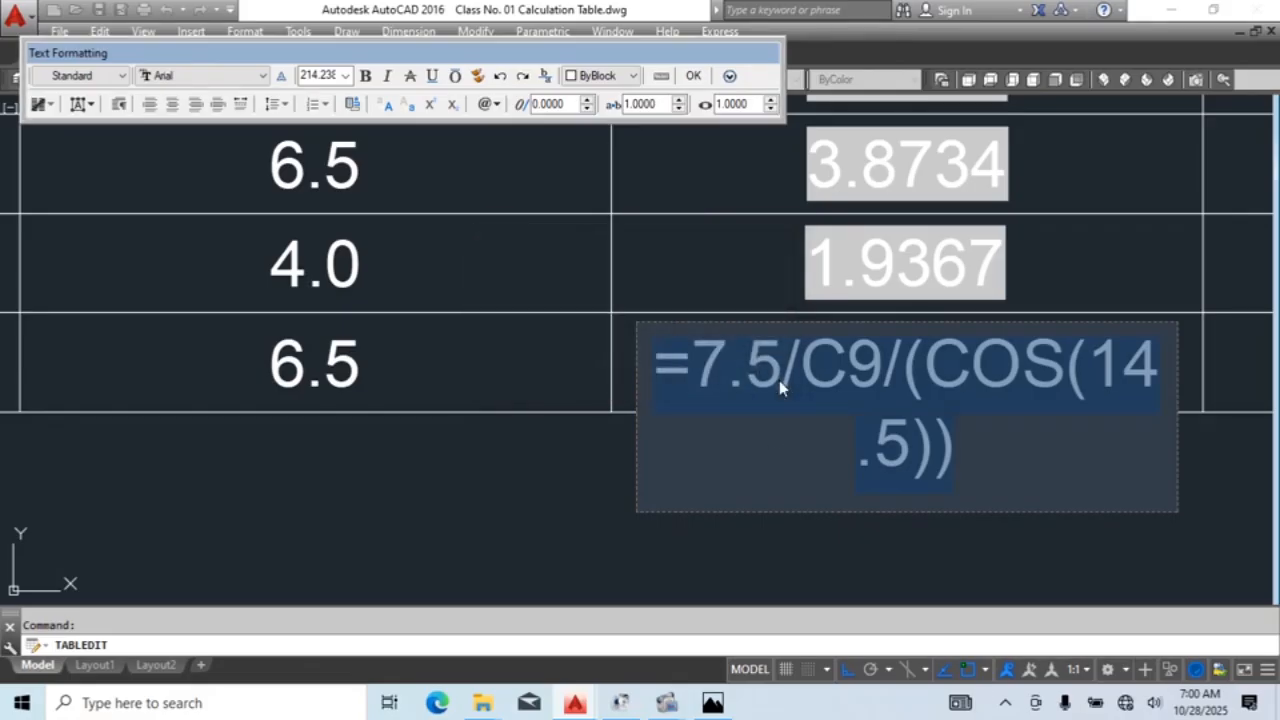
Step: Replace the load tension formula of the second Flat Webbing Slings (Sr.No 6) with the copied =7.5/C9/(COS(14.5))
click(985, 262)
double_click(975, 256)
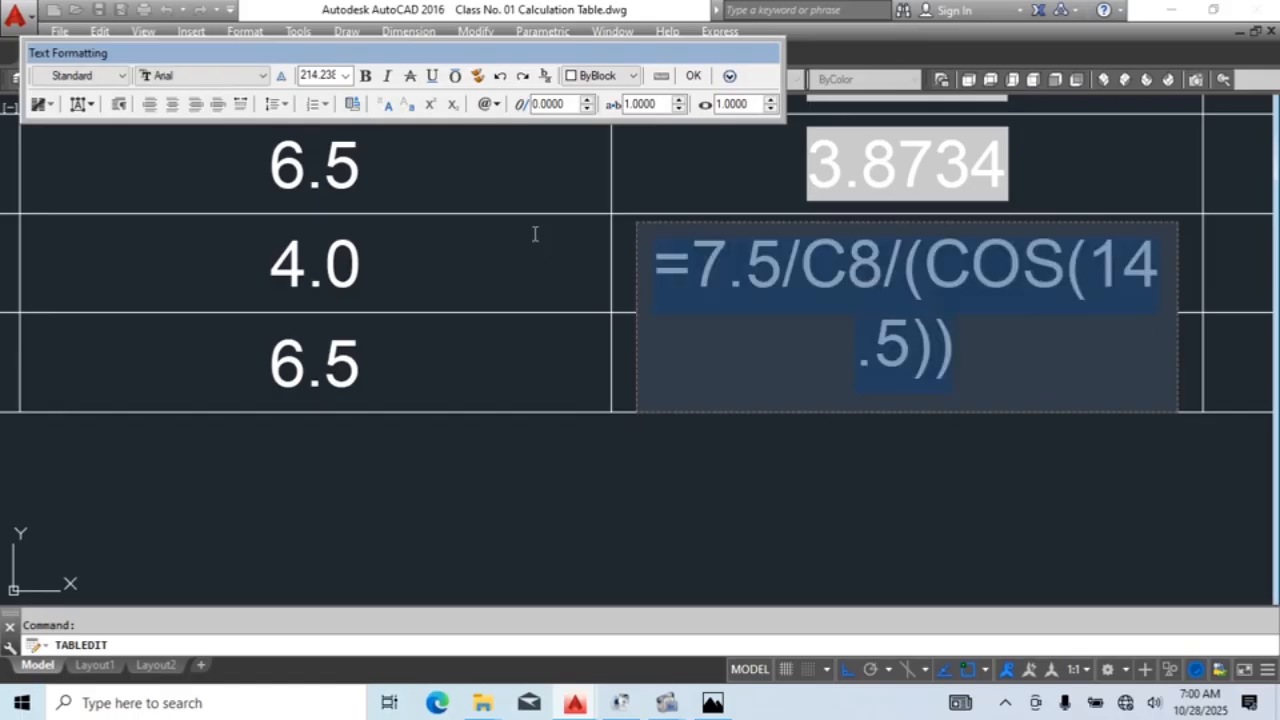
key(ctrl+v)
click(987, 515)
scroll(954, 412, down, 2)
middle_drag(954, 414, 580, 399)
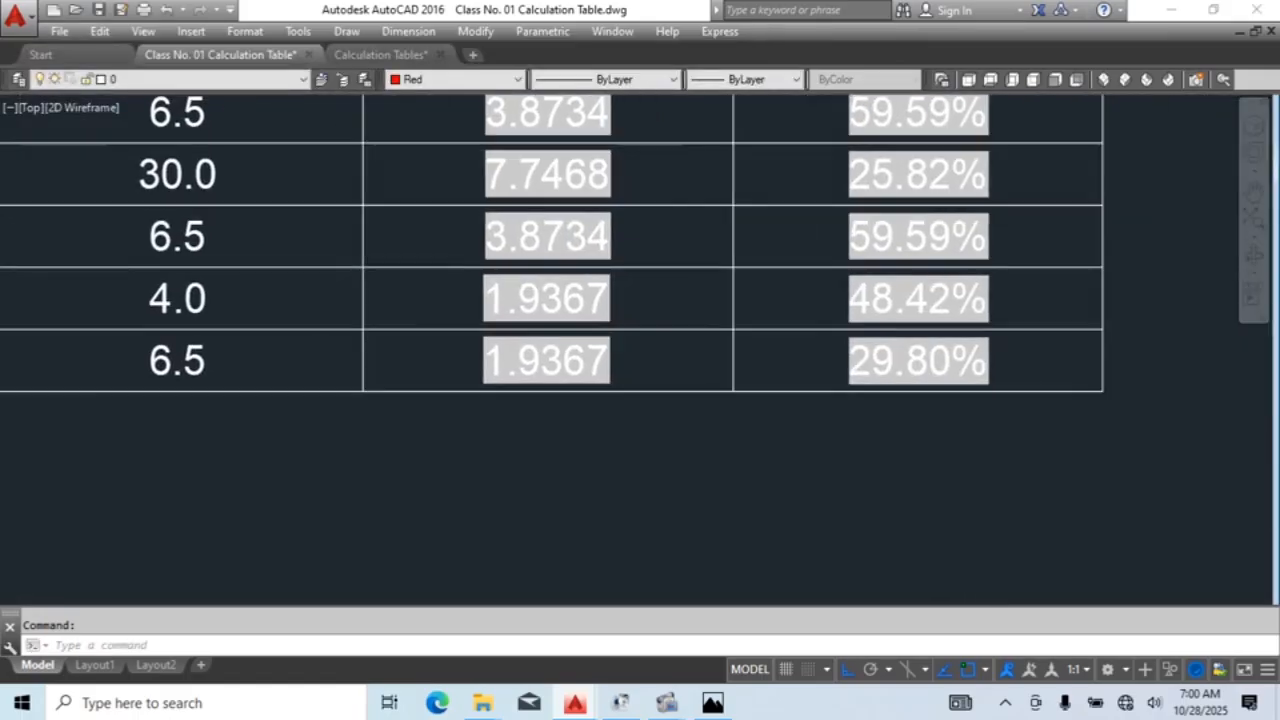
Step: Add the shackle weight to the Sr.No 6 Flat Webbing Slings' load tension formula, making it =(7.5+0.008)/C9/(COS(14.5))
scroll(666, 346, up, 2)
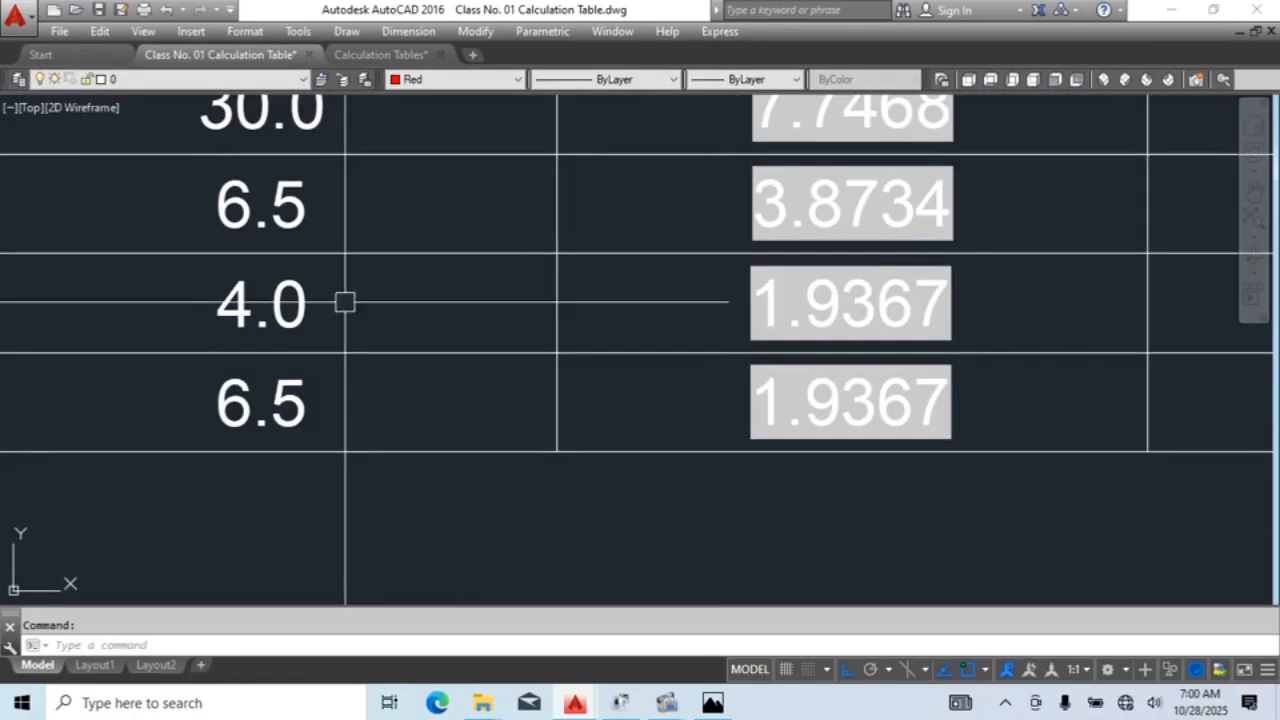
scroll(344, 302, down, 1)
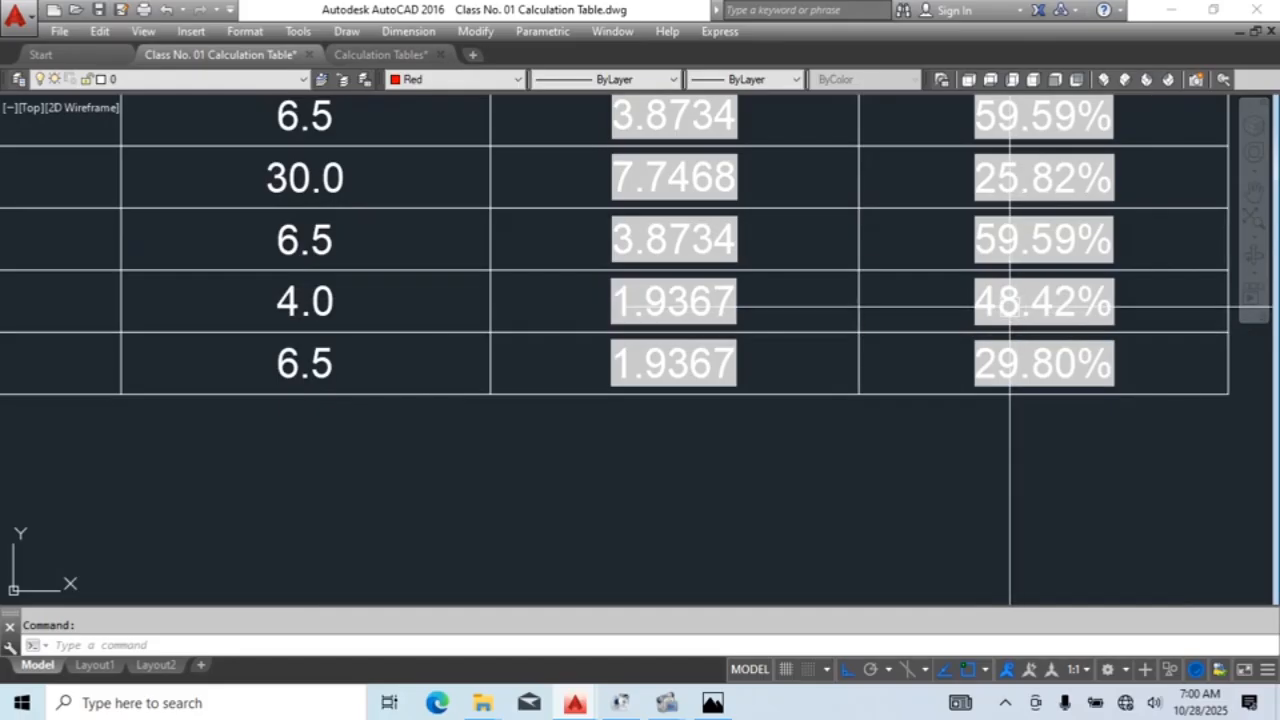
middle_drag(1012, 307, 1140, 324)
click(797, 320)
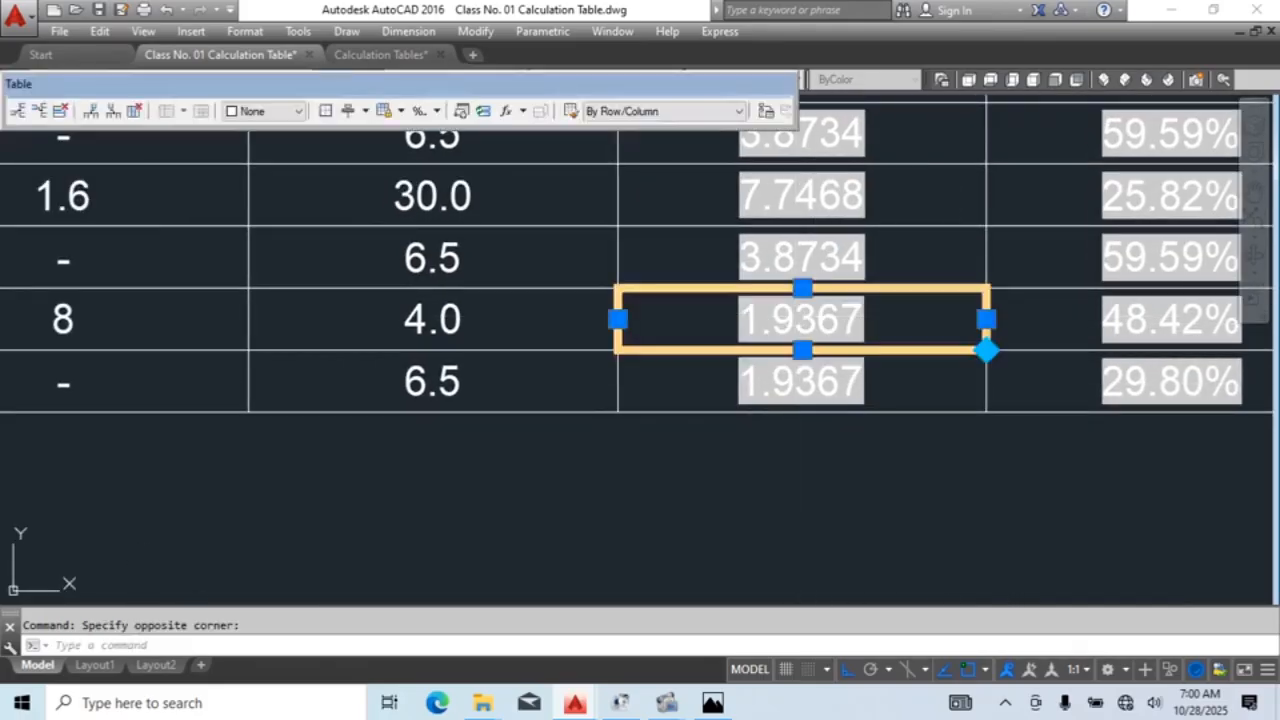
double_click(724, 320)
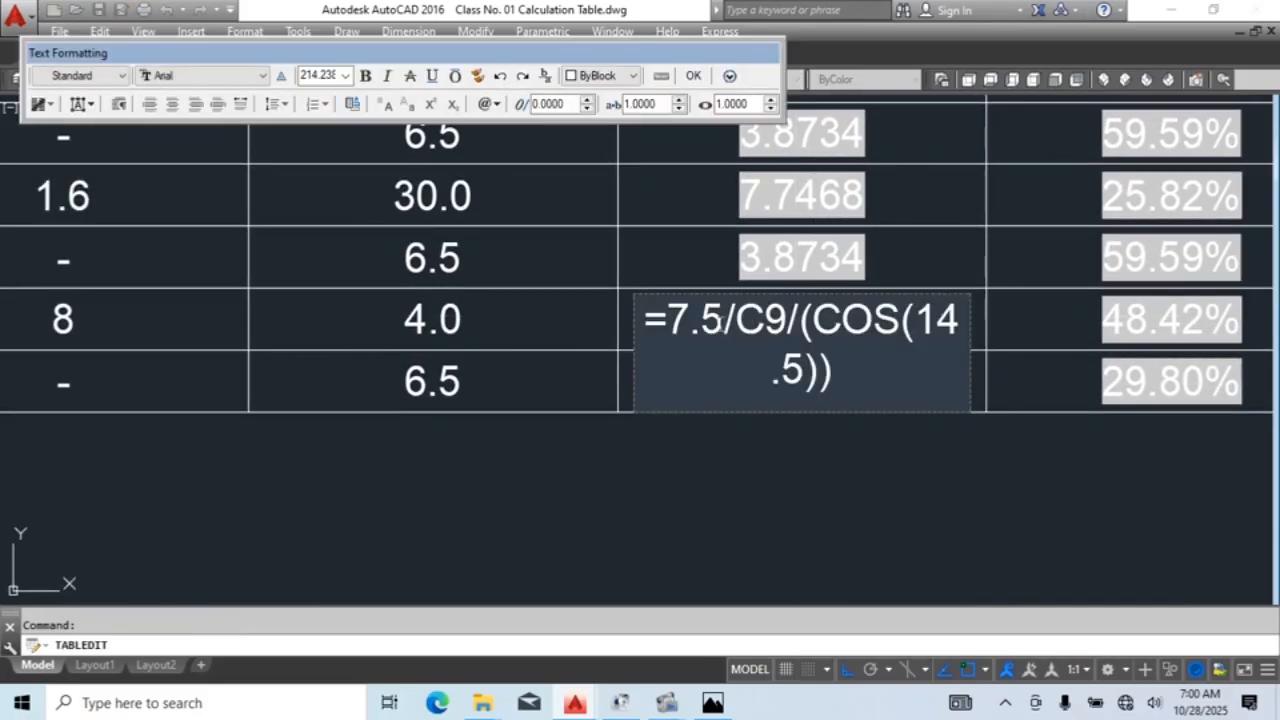
text(+)
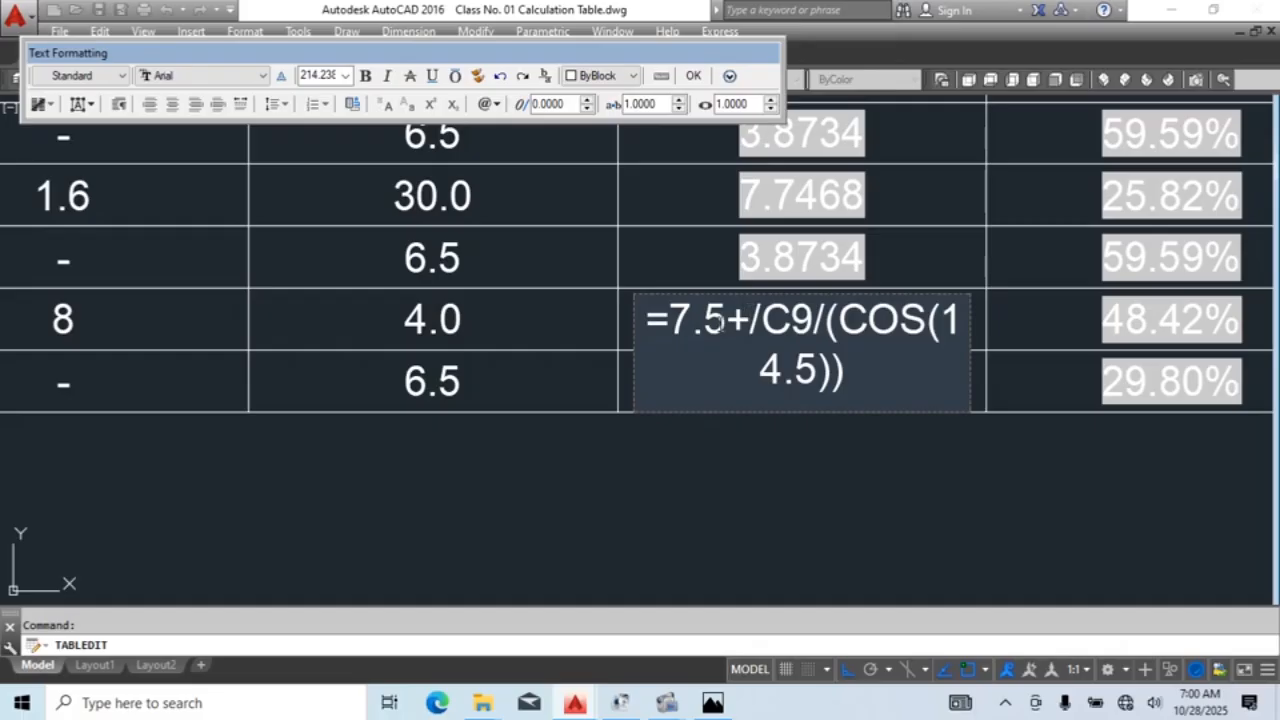
text(0.00)
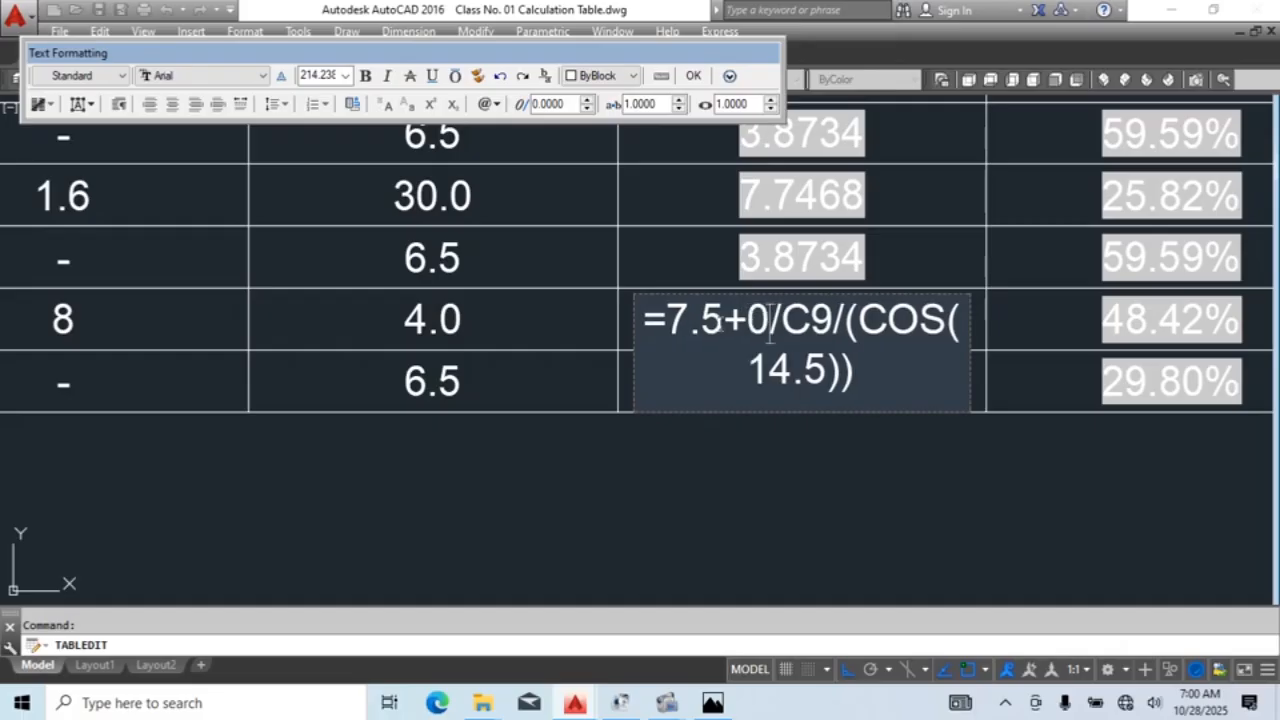
text(8)
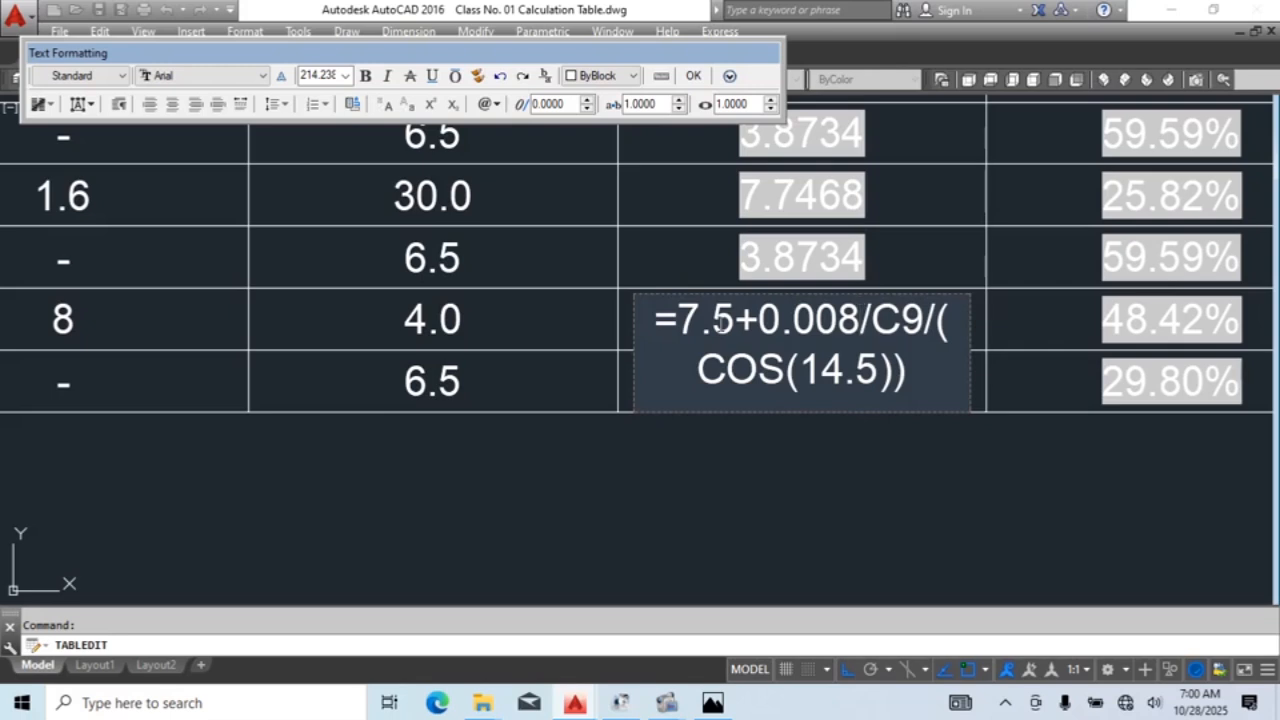
text()/C9/)
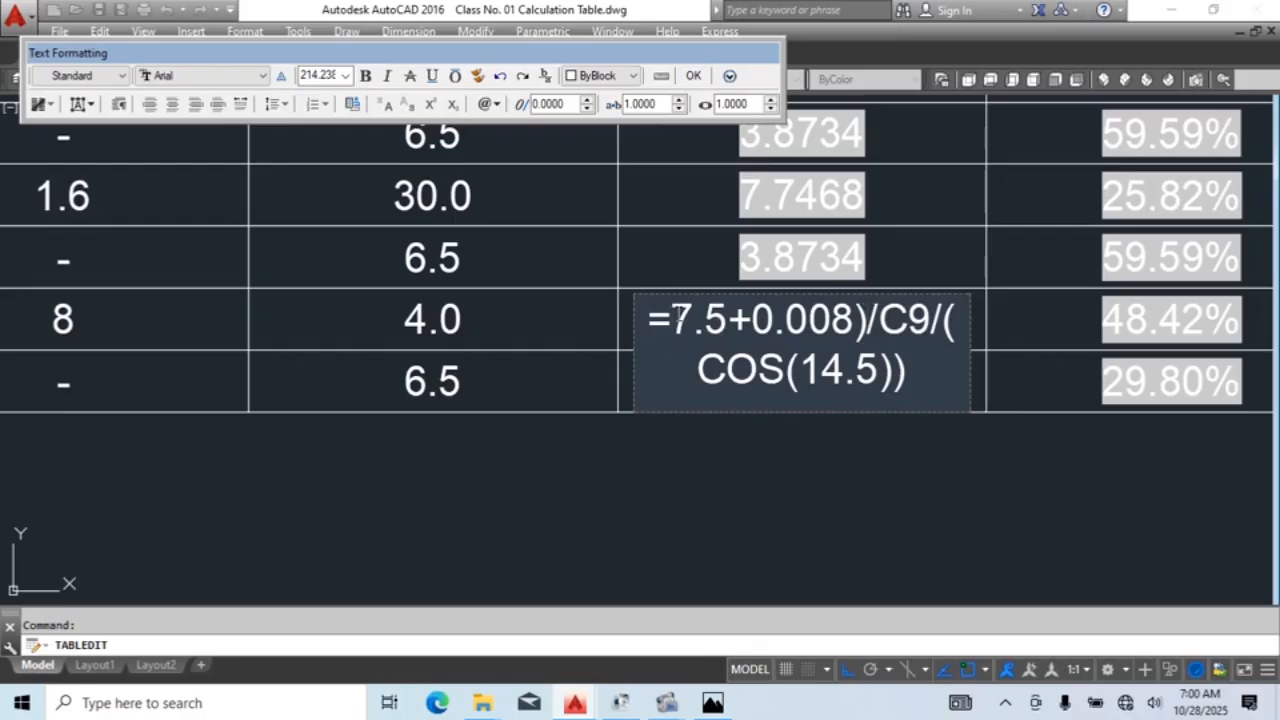
text(()
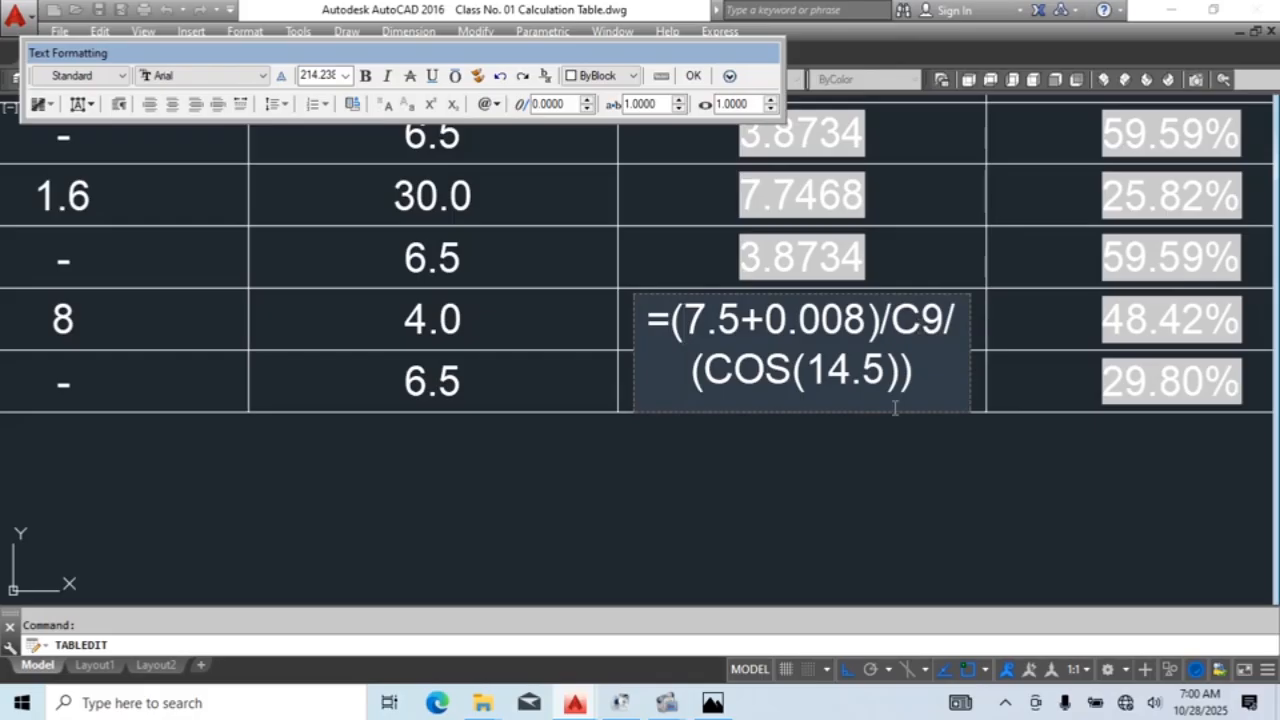
Step: Change the quantity reference in the Sr.No 6 load tension formula to C8, apply it, and check the row's utilization
scroll(946, 328, down, 3)
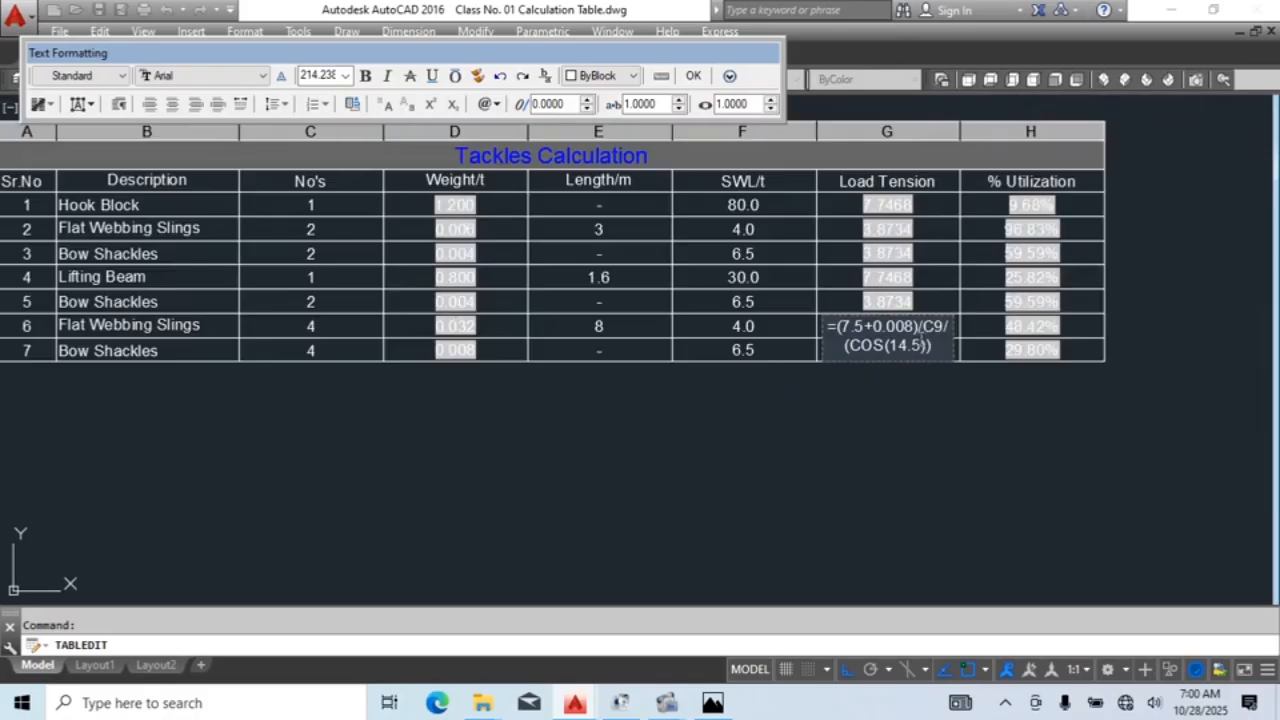
middle_drag(946, 335, 1037, 341)
scroll(1037, 341, up, 3)
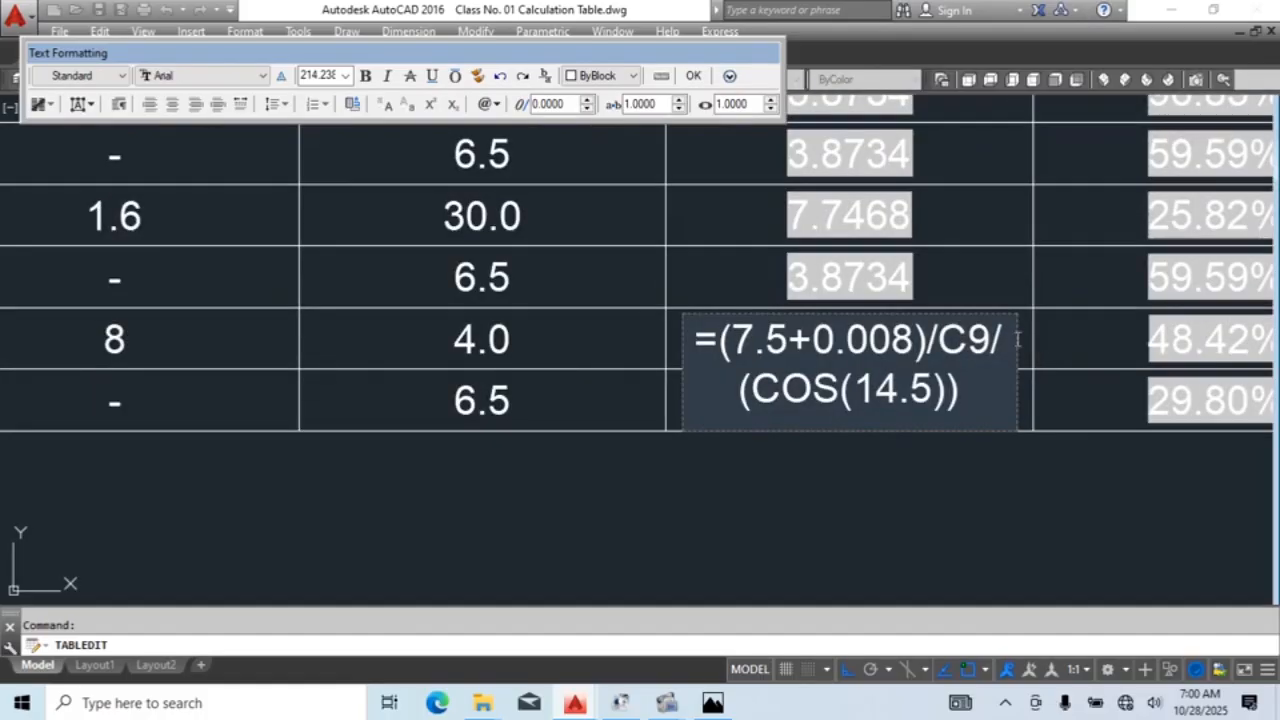
drag(976, 336, 988, 340)
text(8)
click(1008, 483)
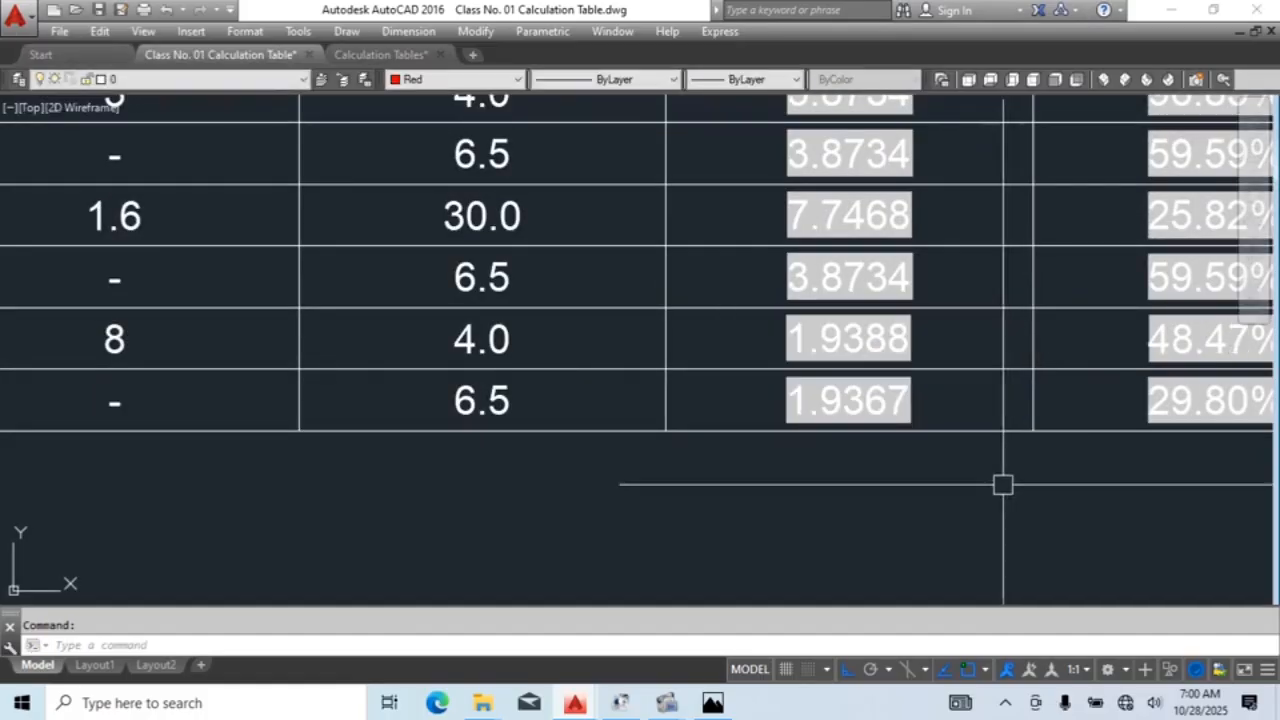
middle_drag(1003, 483, 906, 531)
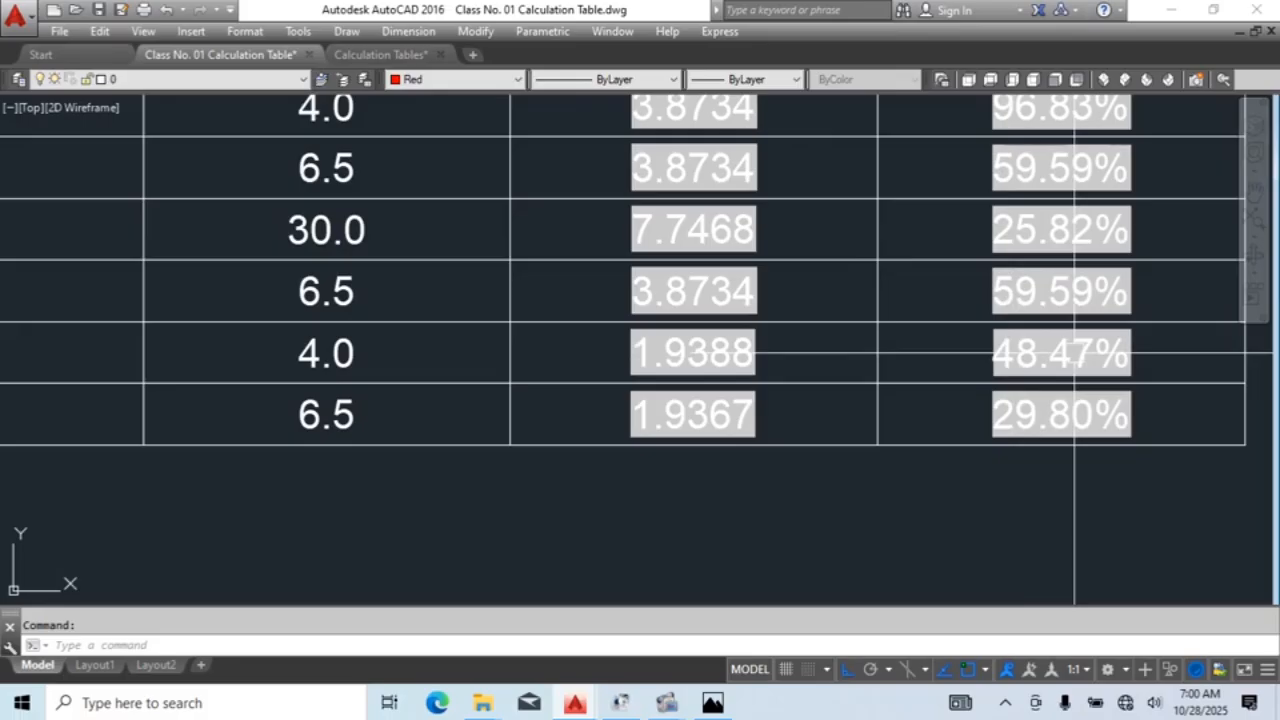
scroll(1080, 353, up, 3)
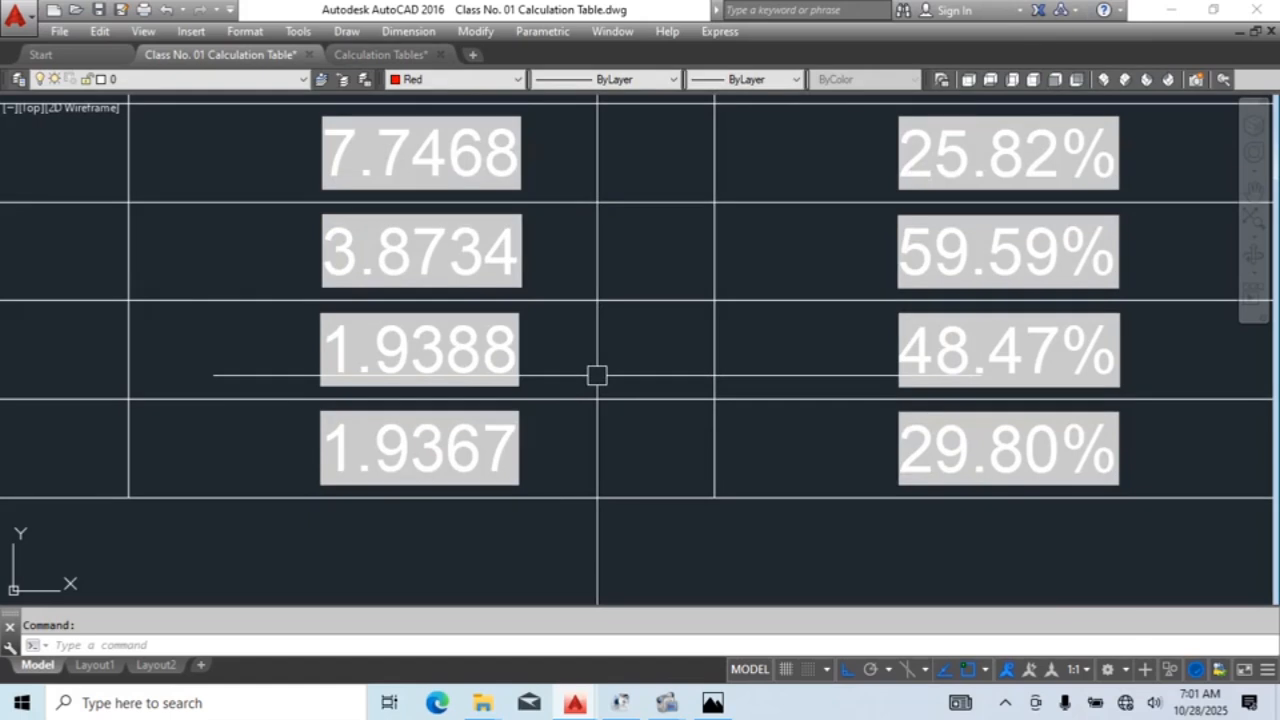
Step: Undo the last edit of the Sr.No 6 Flat Webbing Slings' load tension formula
key(ctrl+z)
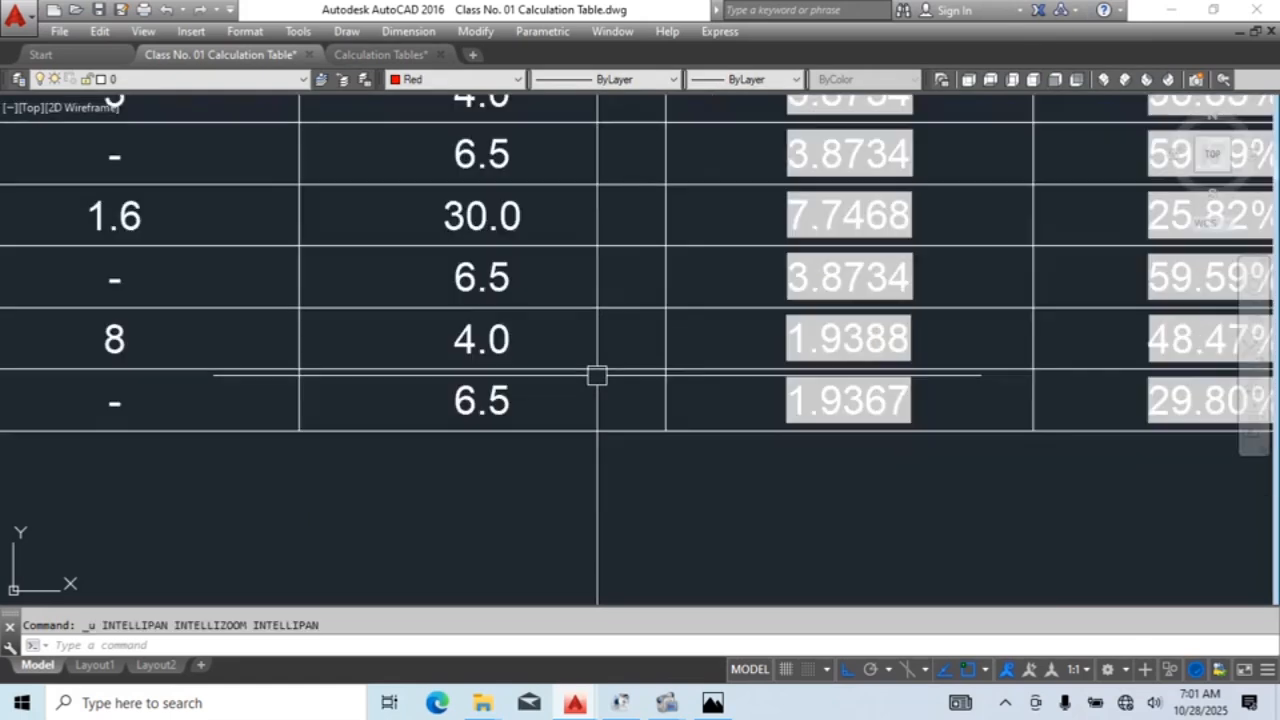
middle_drag(918, 441, 752, 454)
key(ctrl+z)
key(ctrl+z)
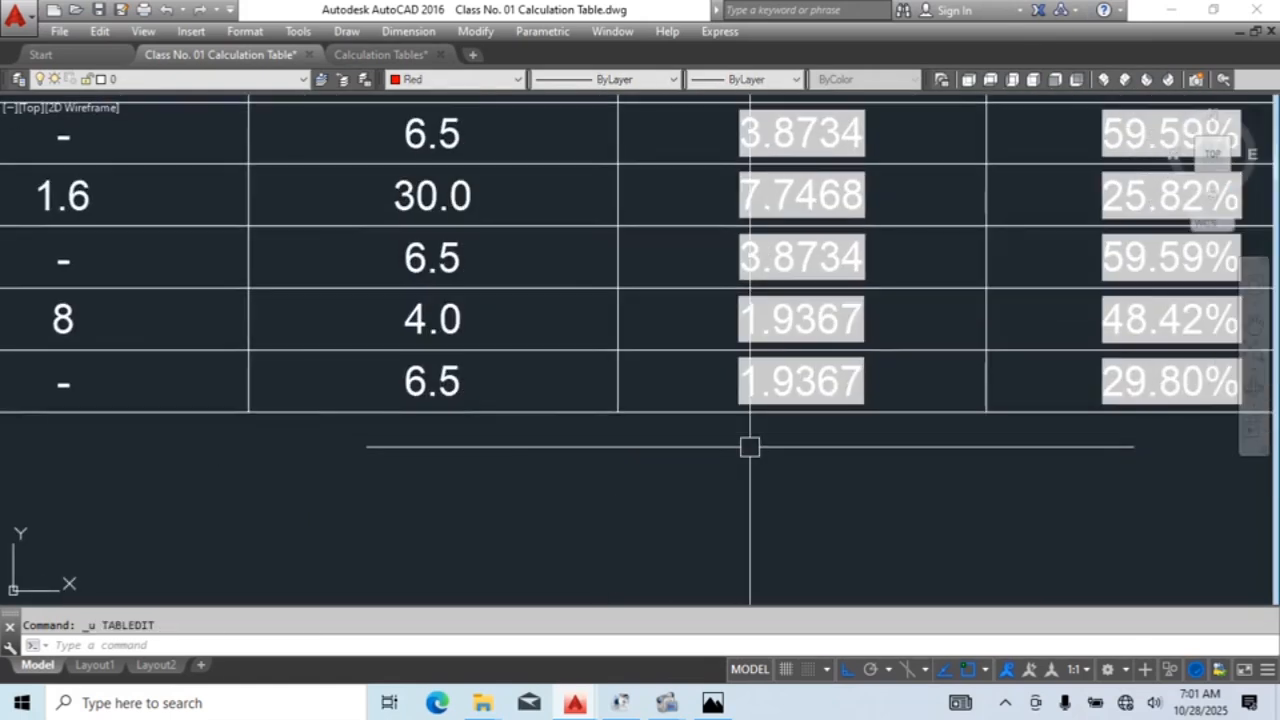
Step: Inspect the Sr.No 6 load tension formula and bring up the Windows Calculator, then return to AutoCAD and leave the formula unedited
scroll(1160, 320, up, 2)
middle_drag(1100, 345, 949, 351)
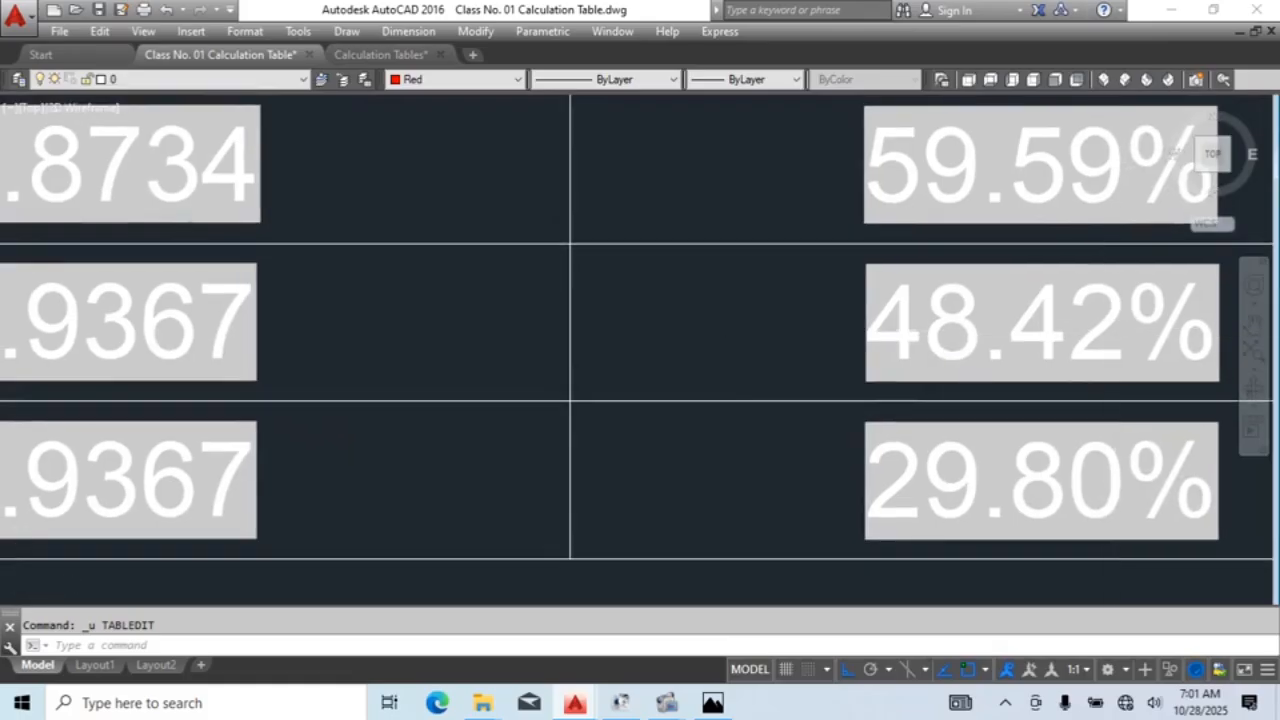
scroll(1100, 343, down, 1)
double_click(537, 336)
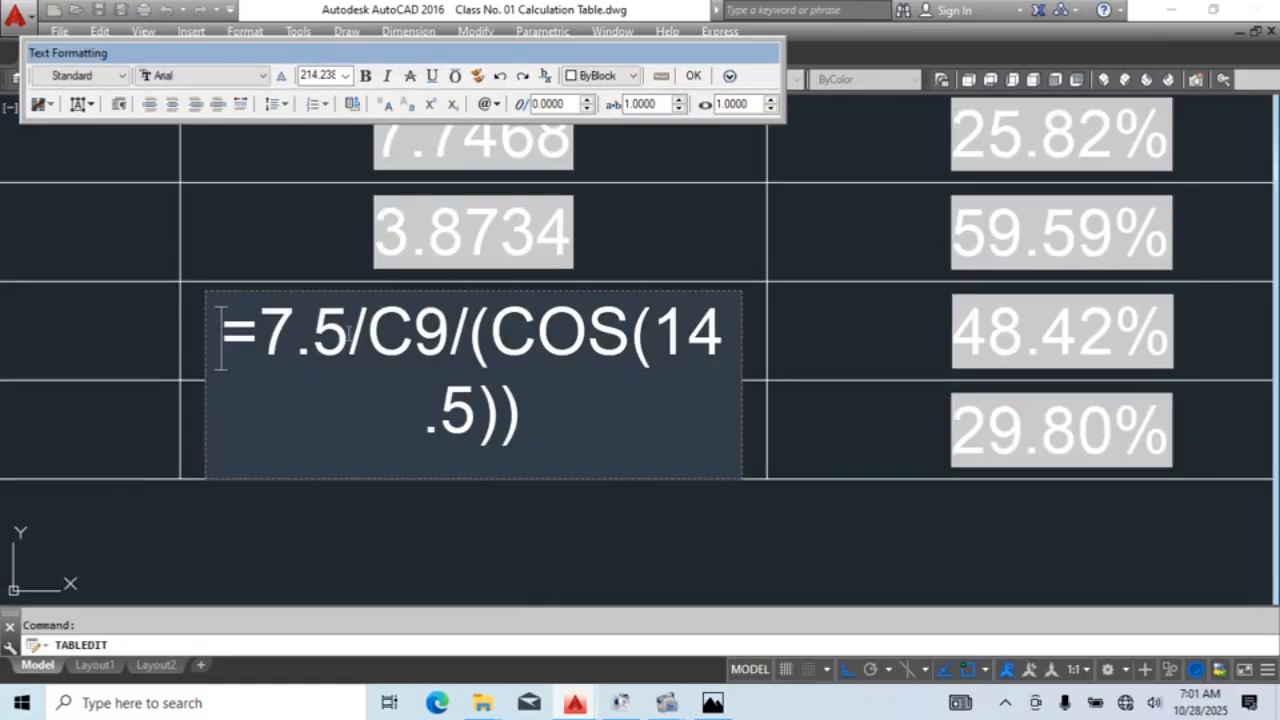
click(164, 705)
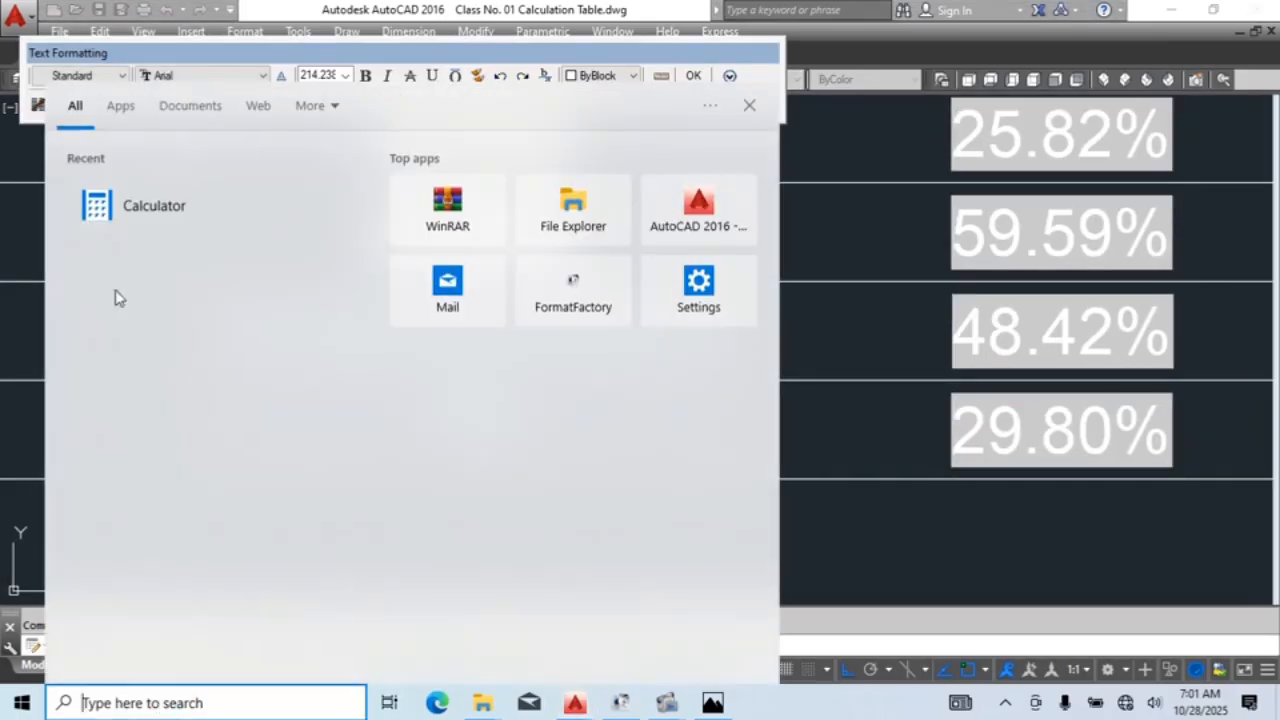
click(155, 205)
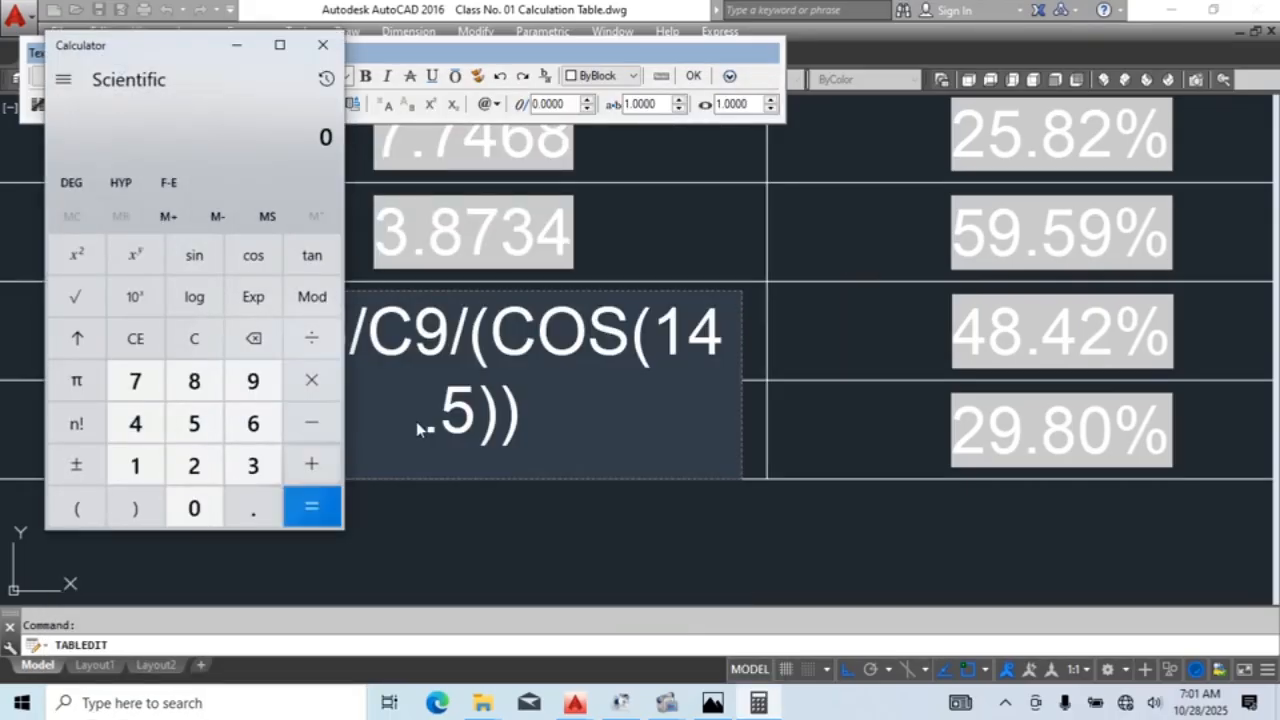
click(640, 216)
middle_drag(643, 224, 772, 322)
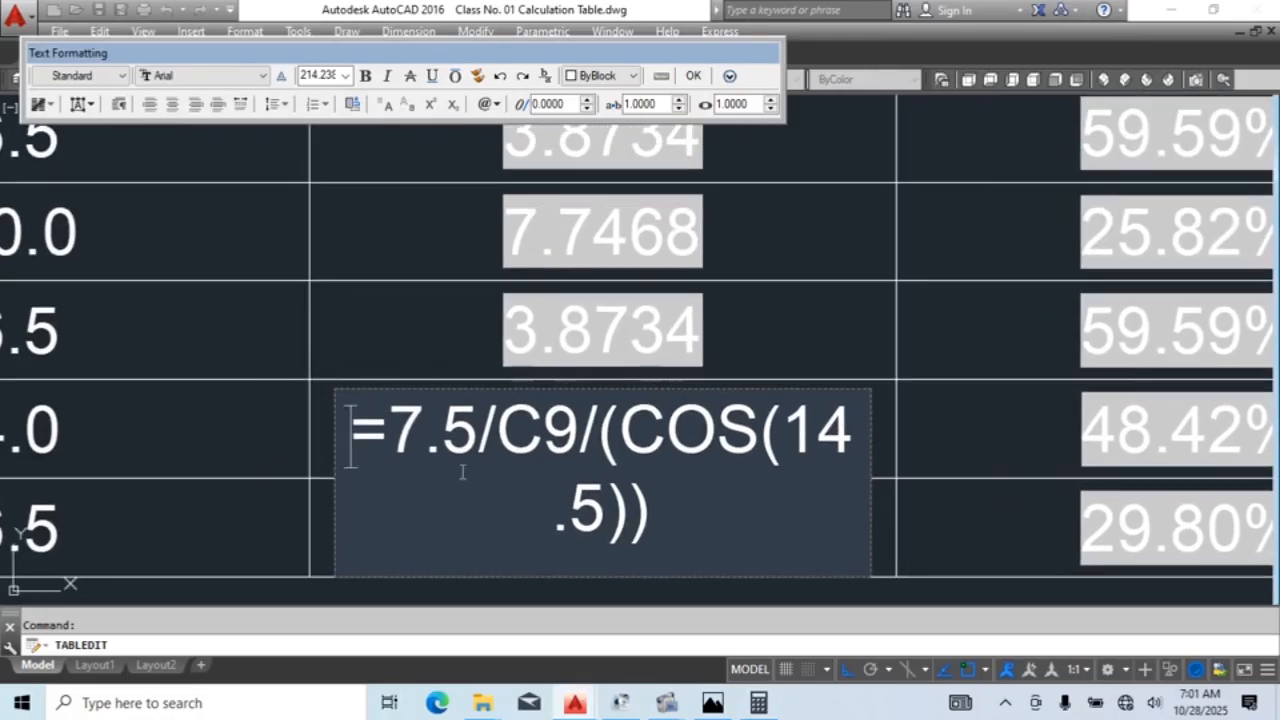
click(778, 330)
middle_drag(575, 344, 571, 366)
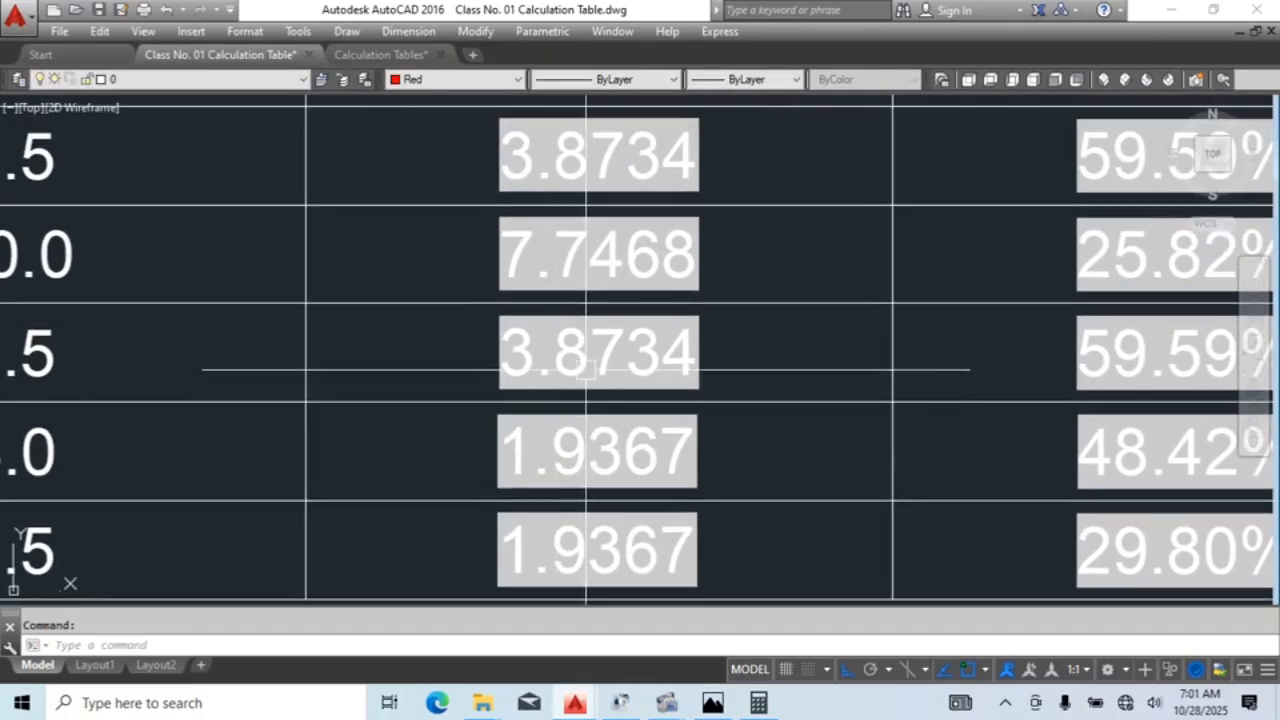
double_click(585, 366)
click(615, 262)
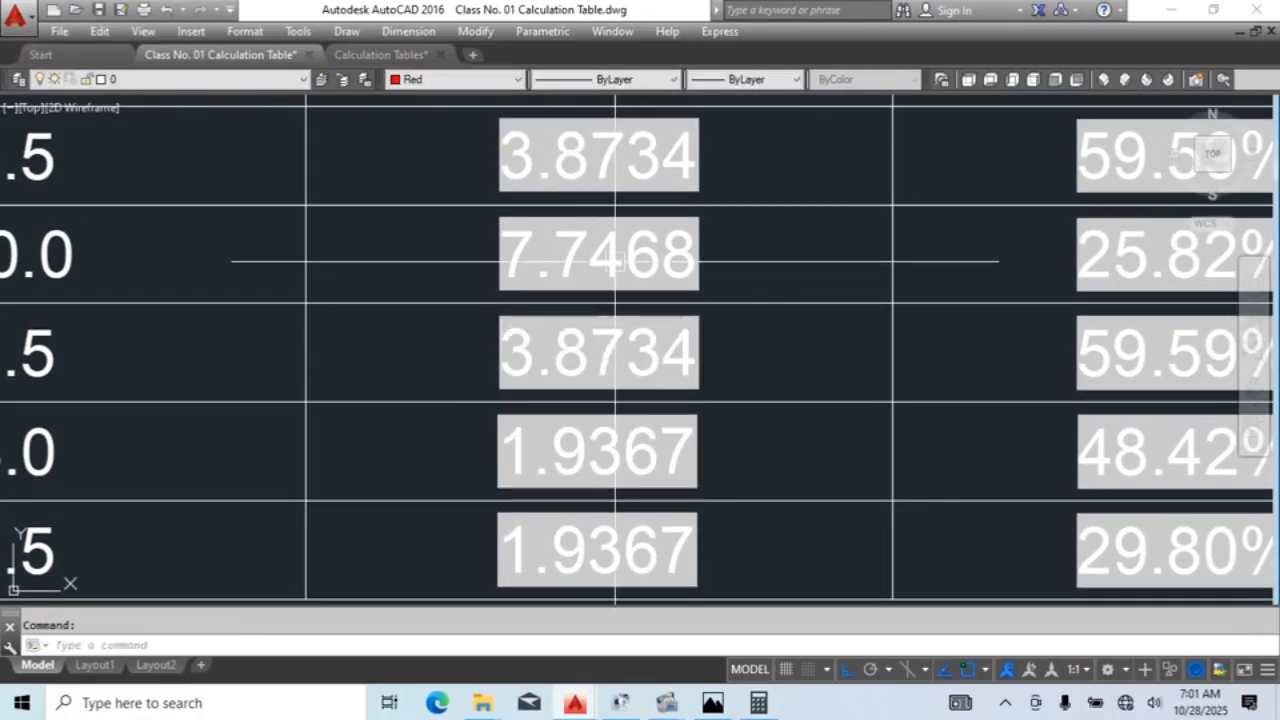
middle_drag(571, 539, 571, 429)
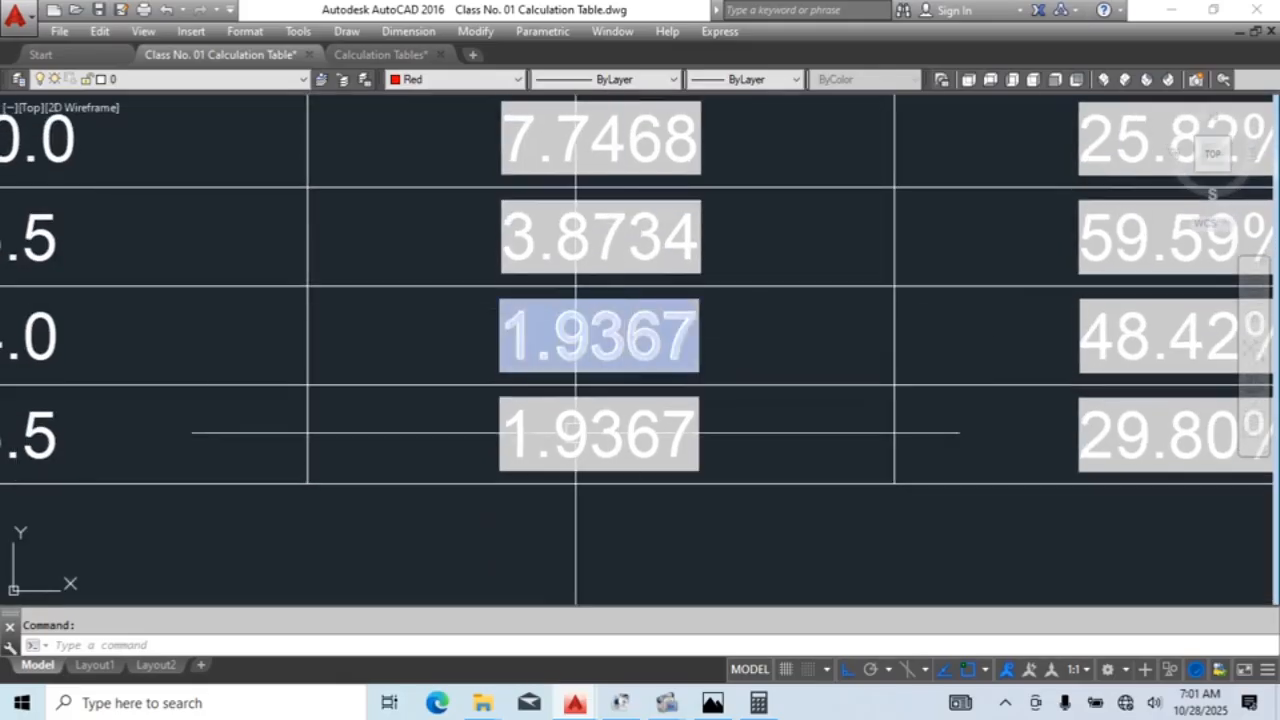
double_click(433, 425)
drag(390, 432, 478, 430)
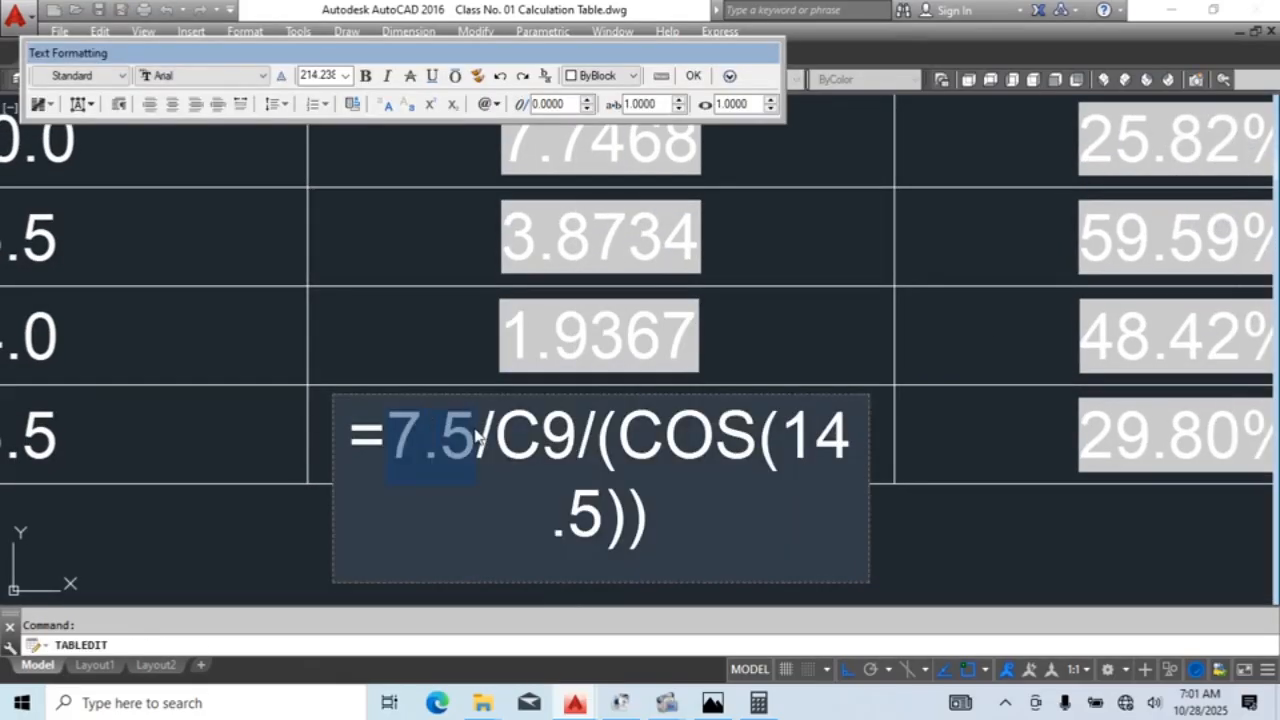
click(388, 437)
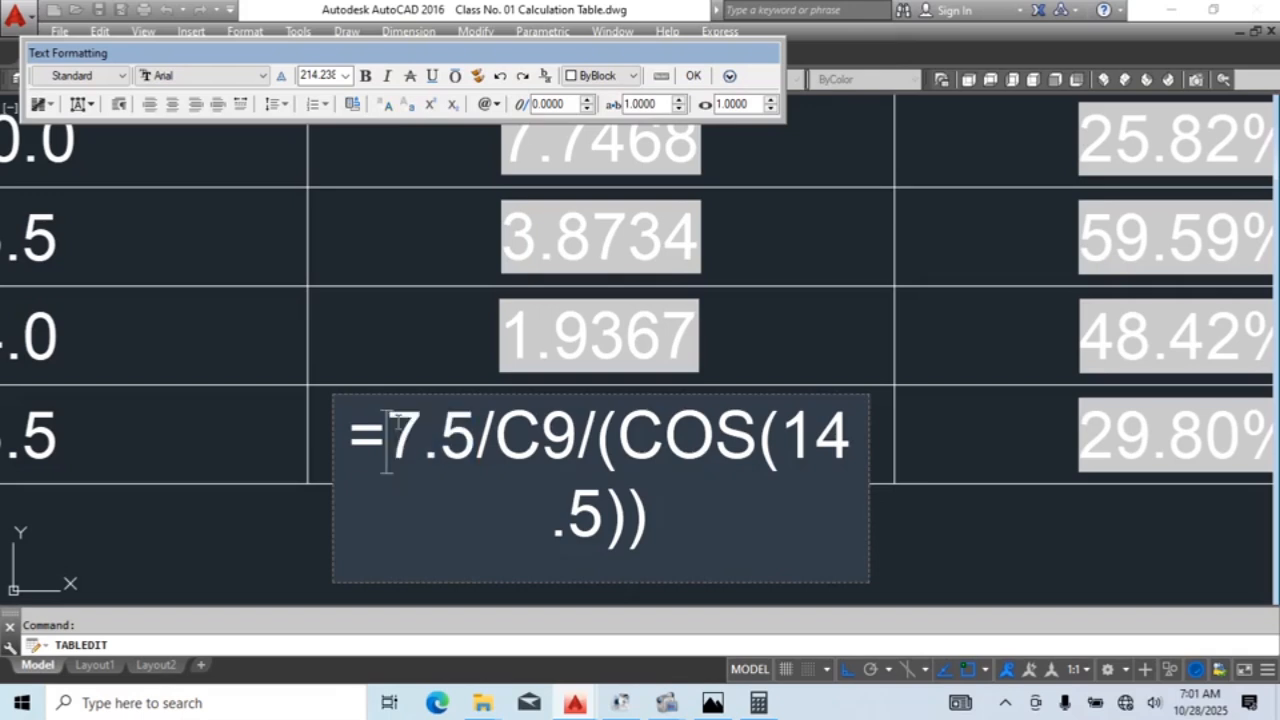
text(()
click(501, 437)
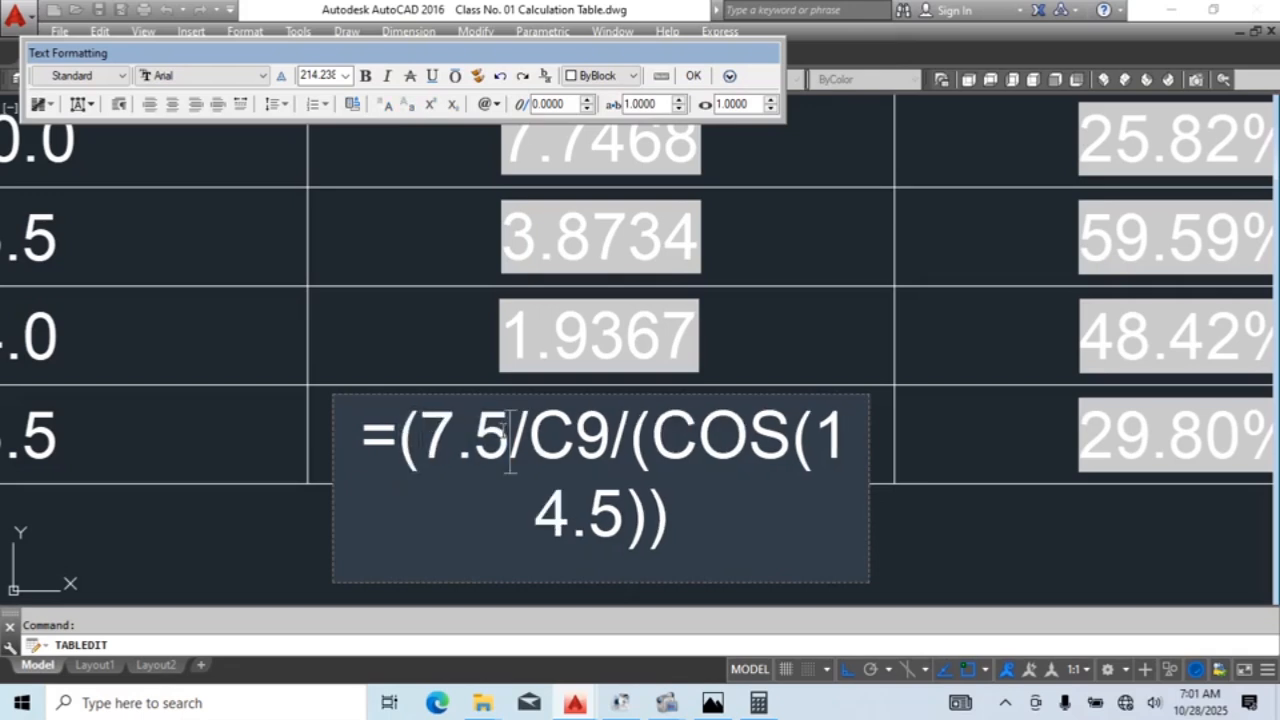
text())
click(504, 441)
text(+0.00)
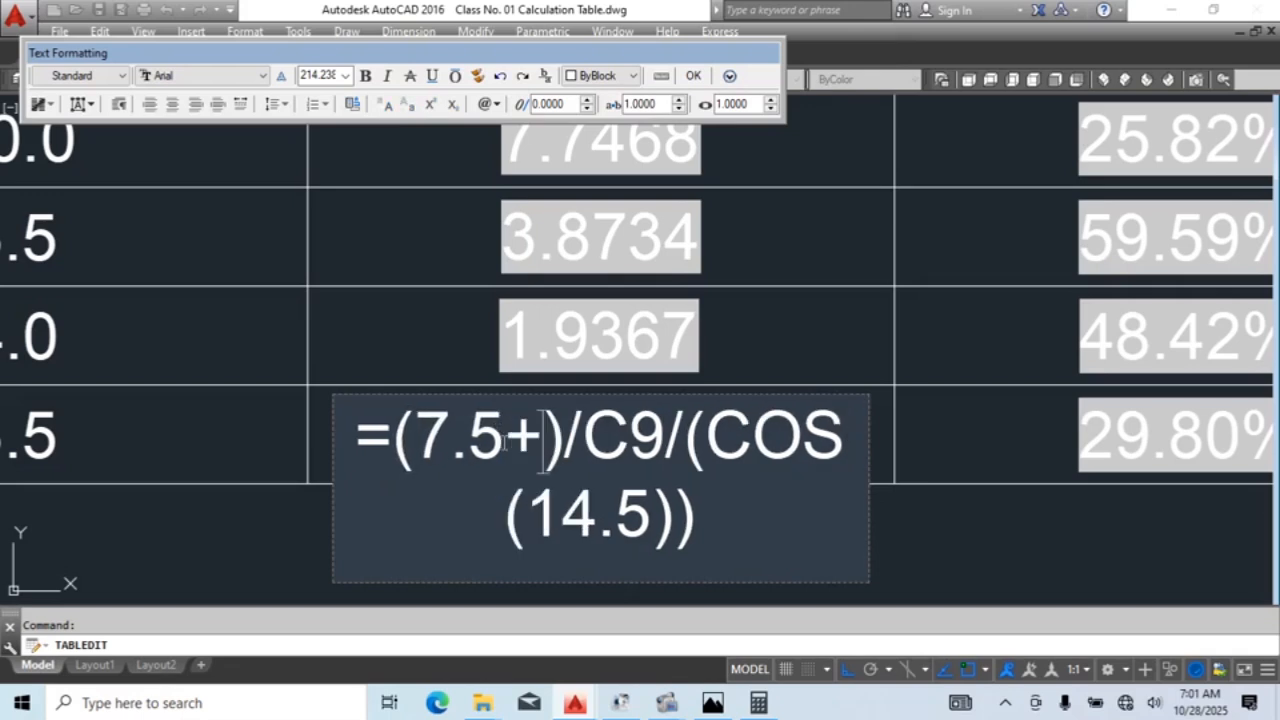
text(8)
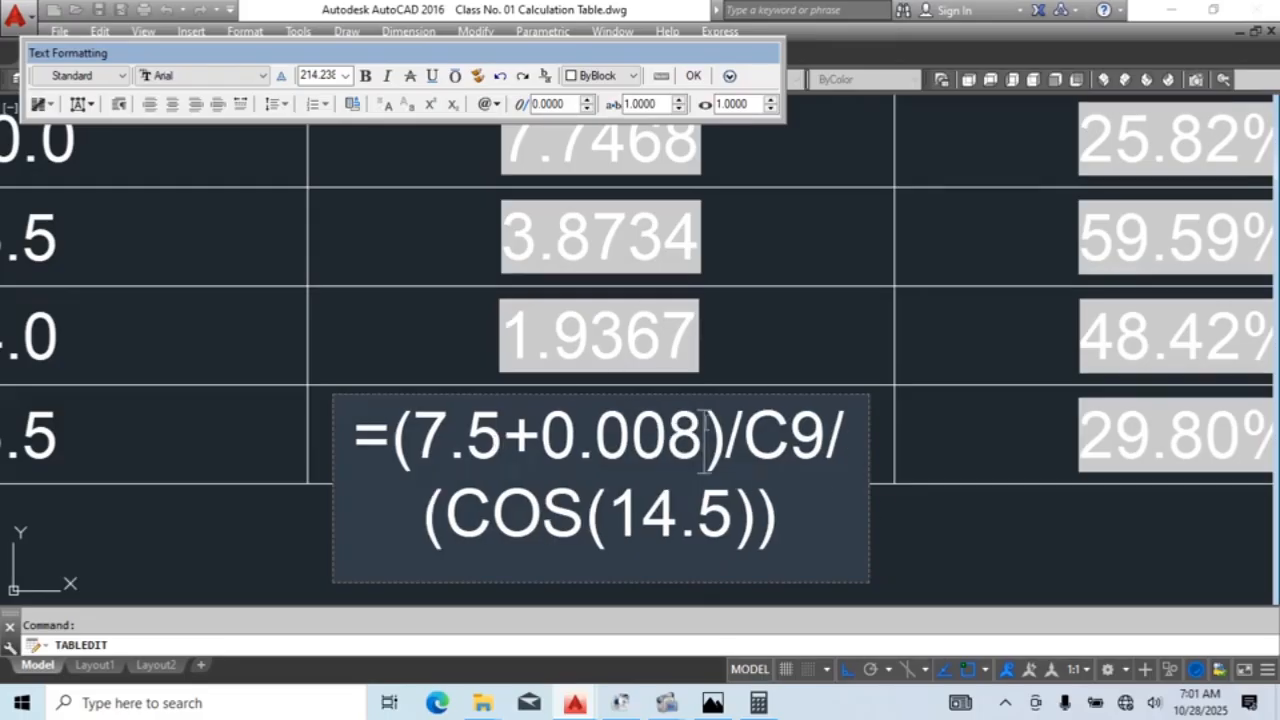
scroll(708, 440, down, 5)
scroll(741, 433, up, 3)
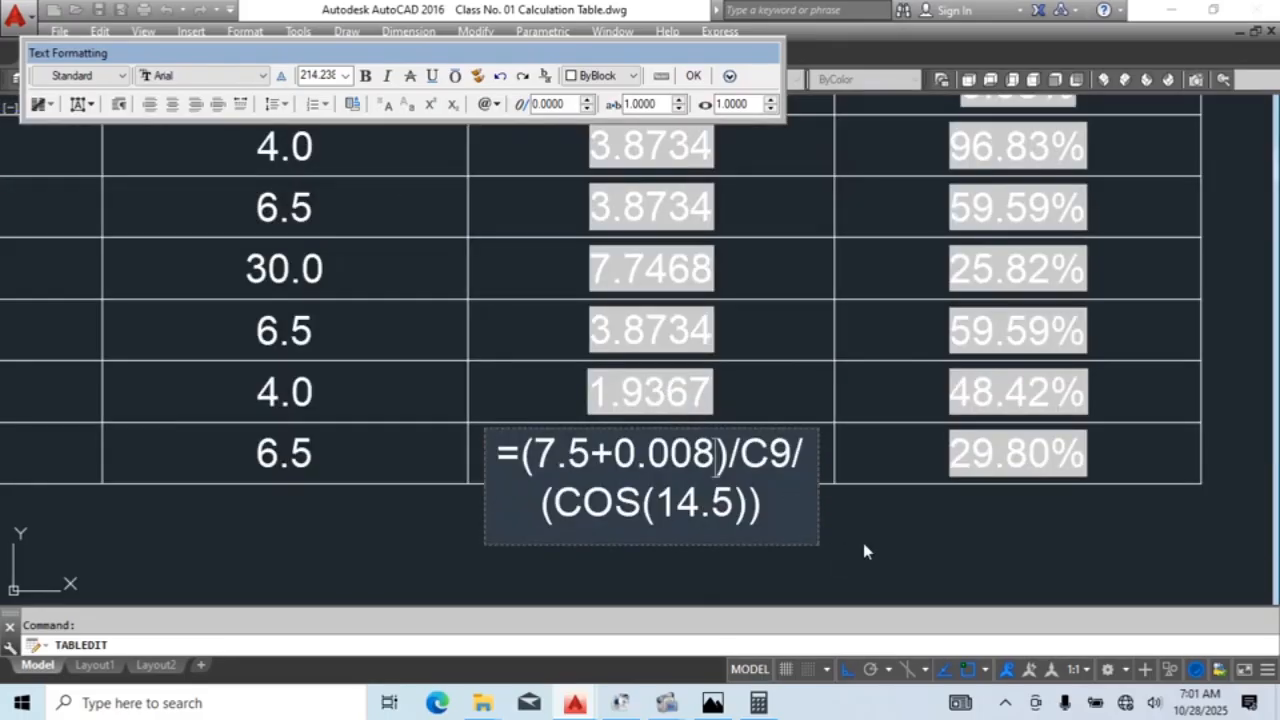
key(Escape)
key(Escape)
key(Escape)
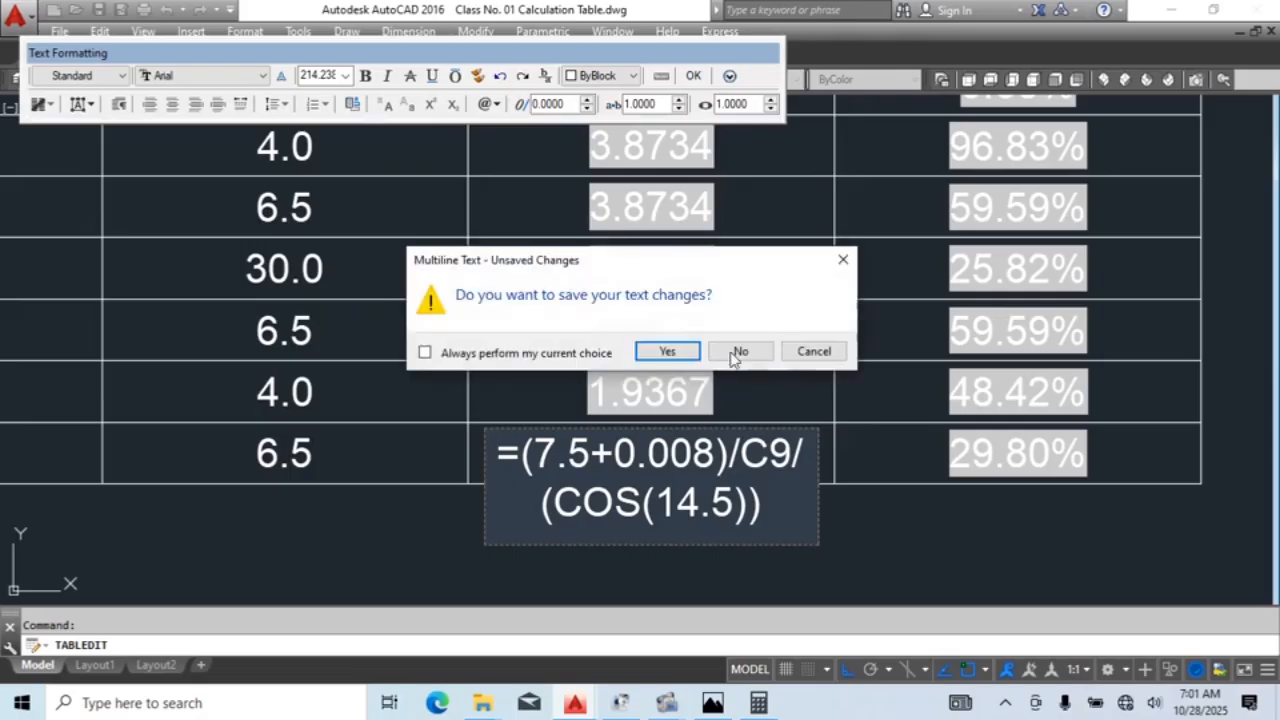
click(739, 352)
Step: Add the shackle weight to the Sr.No 6 Flat Webbing Slings' load tension formula, making its load term (7.5+0.008)
double_click(603, 393)
click(574, 400)
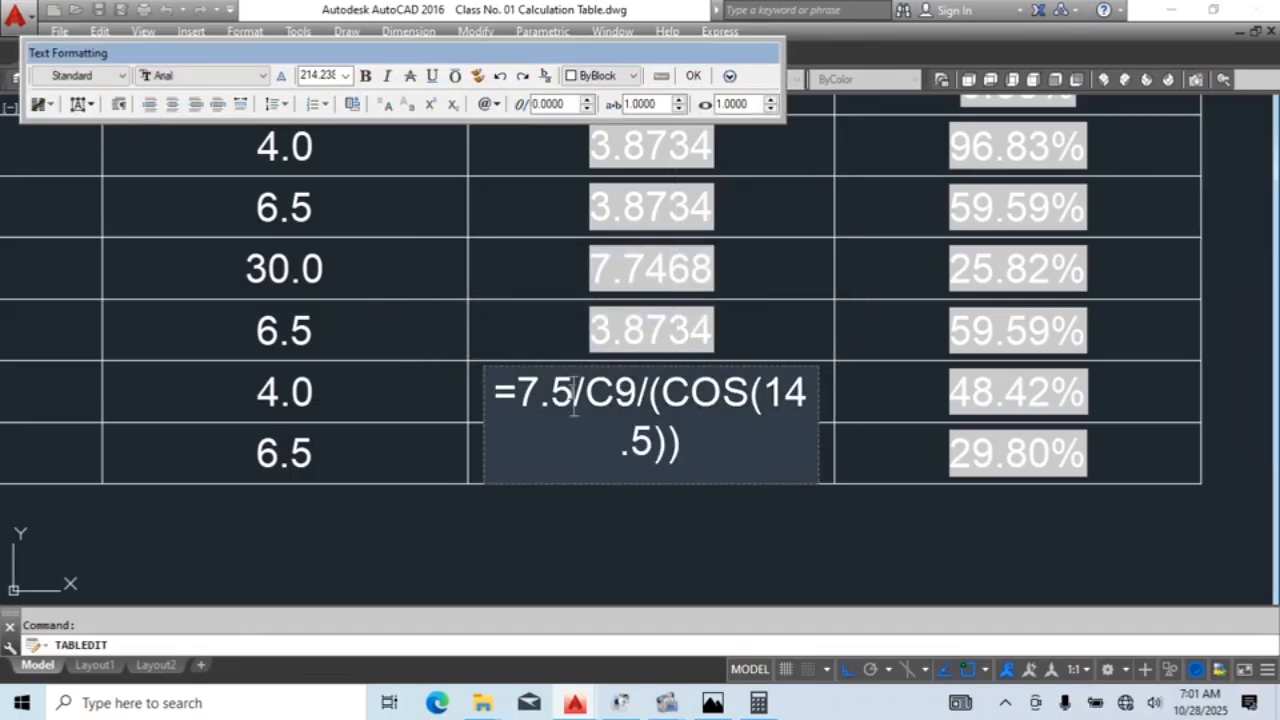
text())
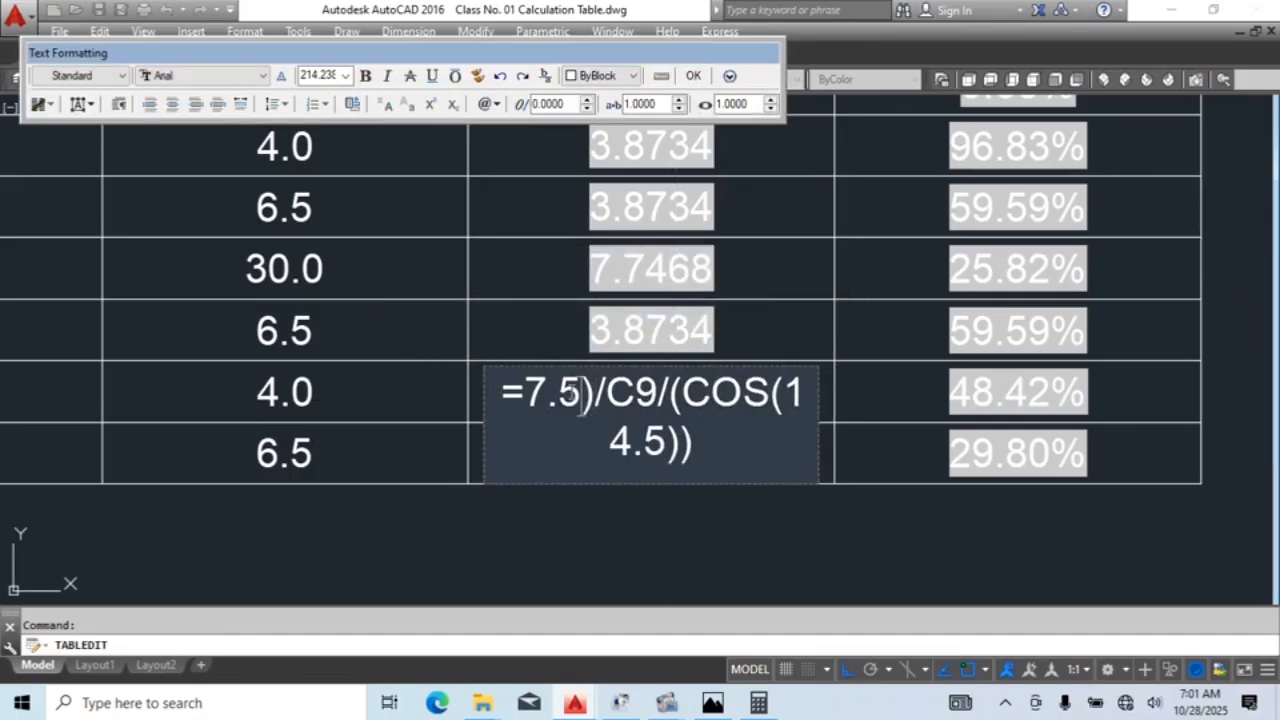
text(+0.00)
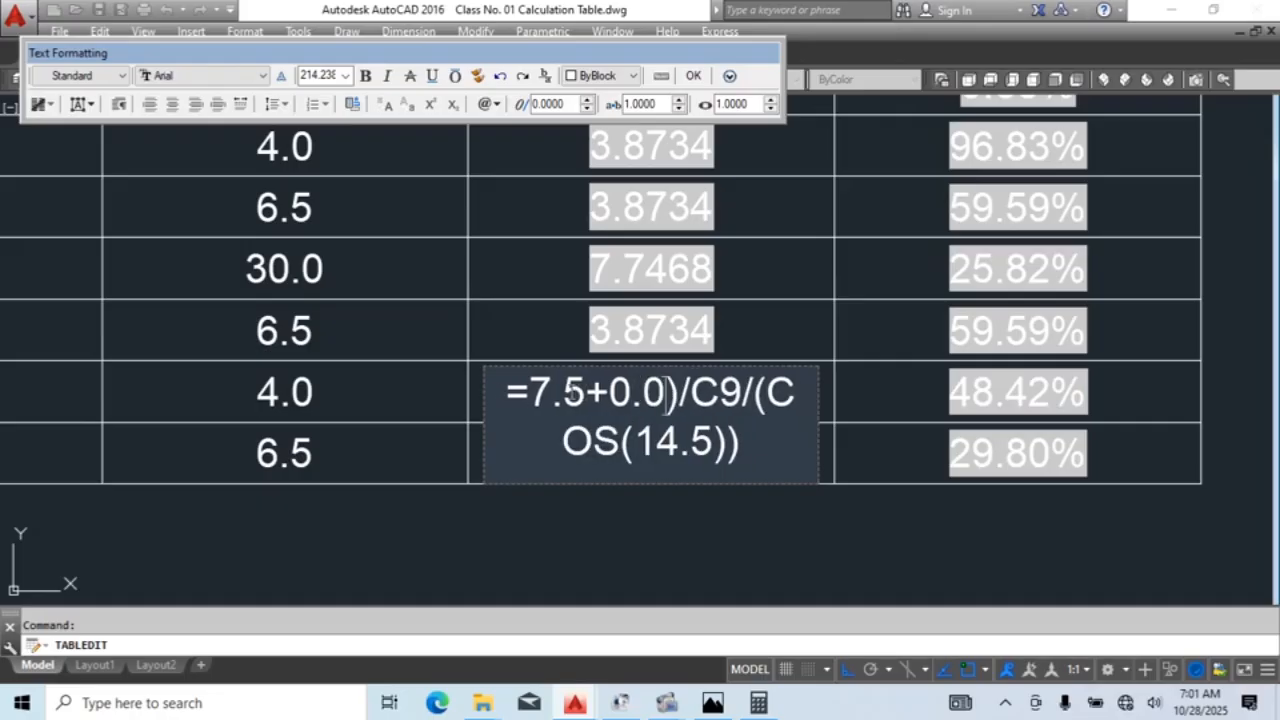
text(8)
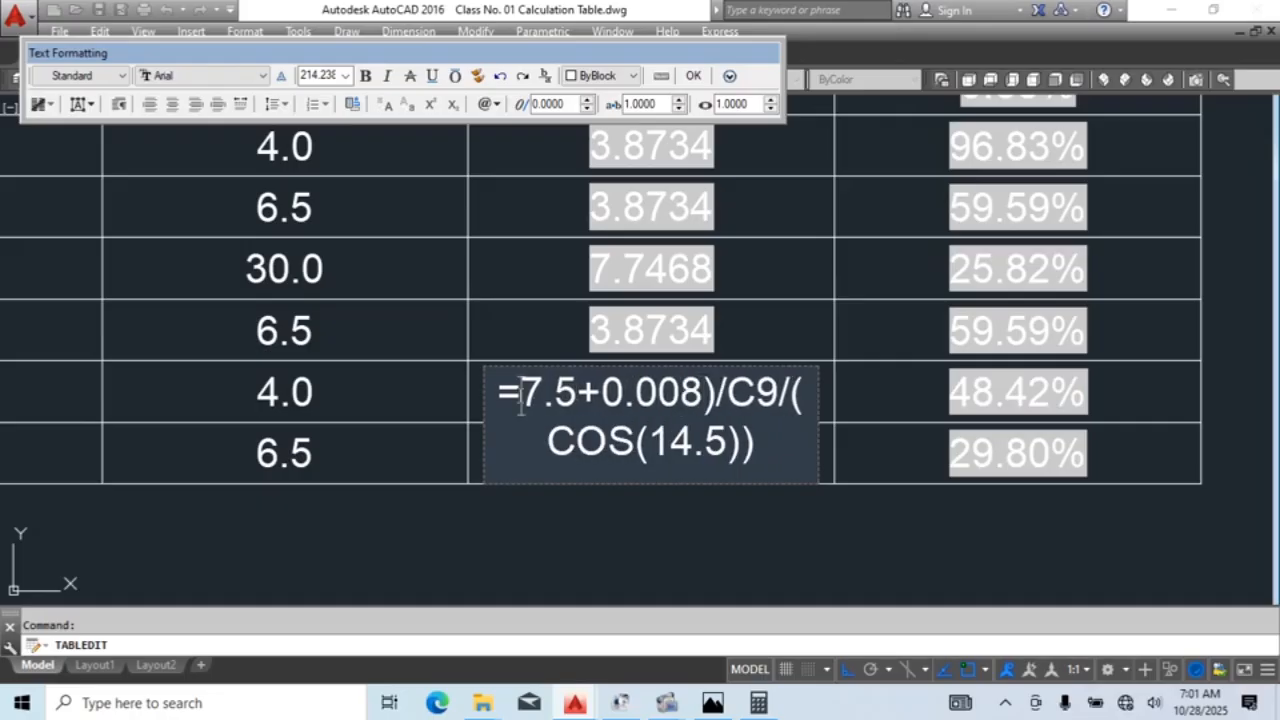
text(()
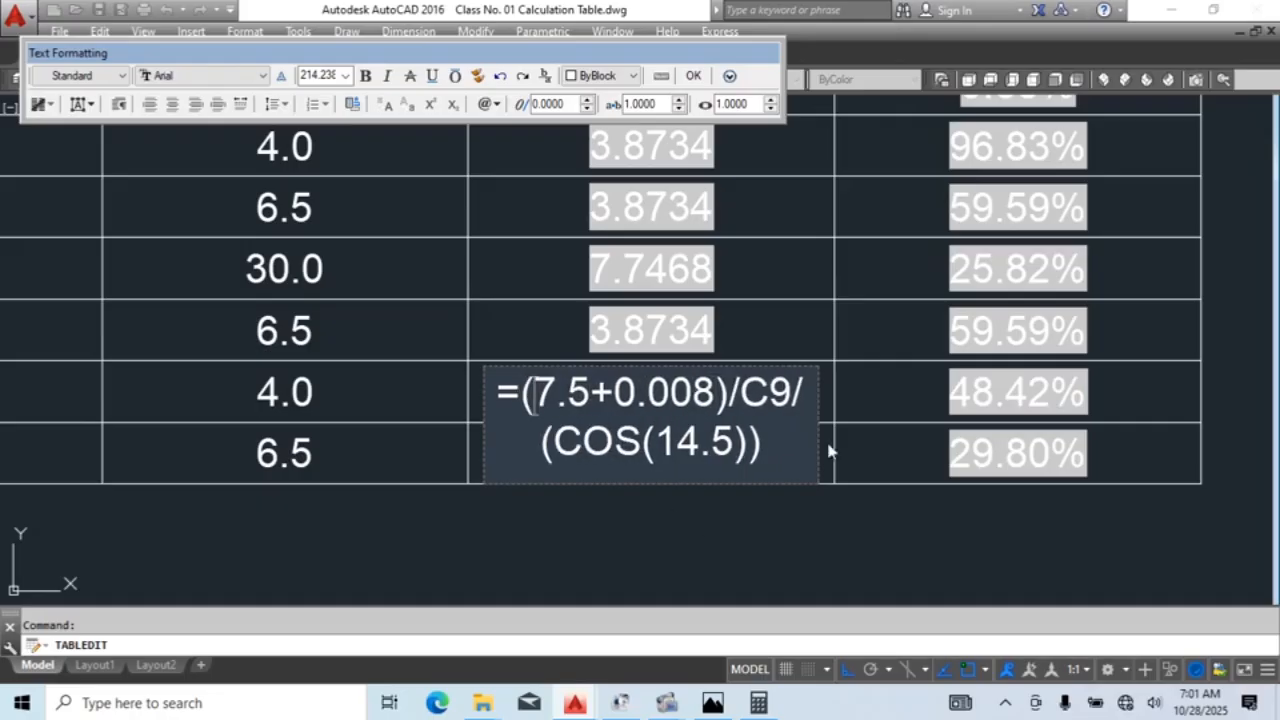
Step: Change the quantity reference in the Sr.No 6 Flat Webbing Slings' load tension formula to C8 and apply it
drag(771, 399, 788, 399)
scroll(935, 453, down, 4)
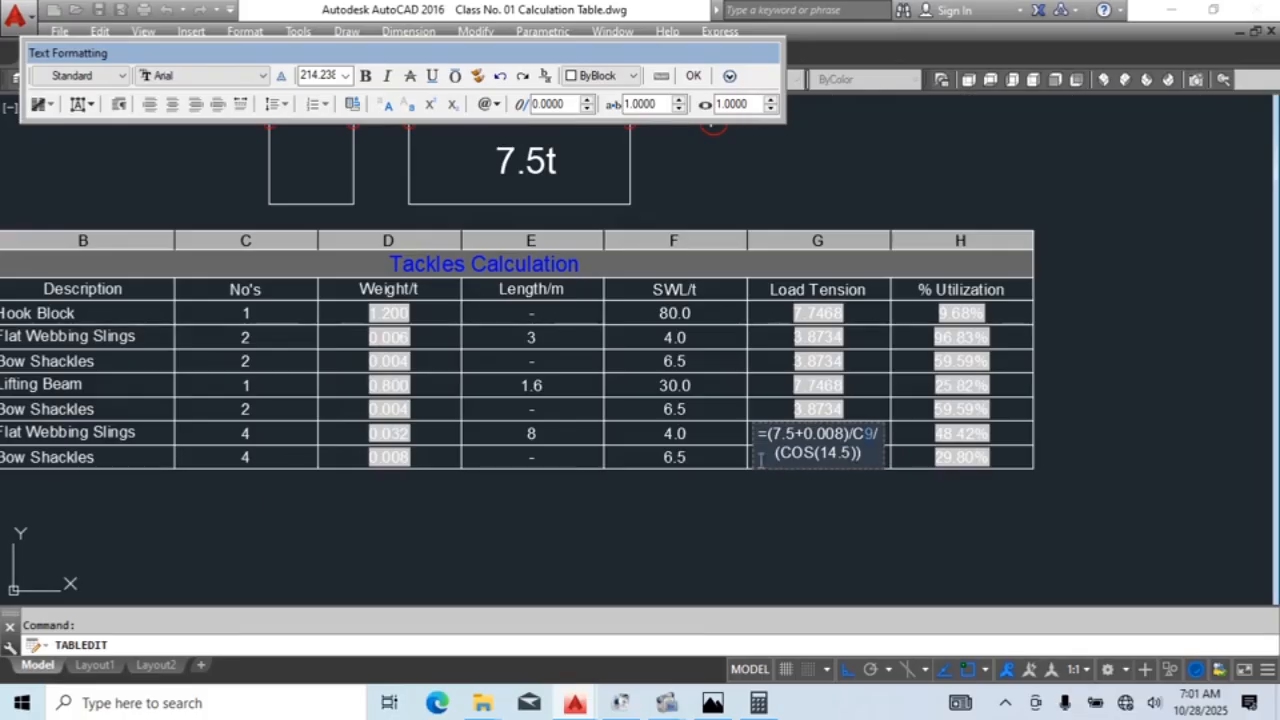
middle_drag(260, 455, 403, 452)
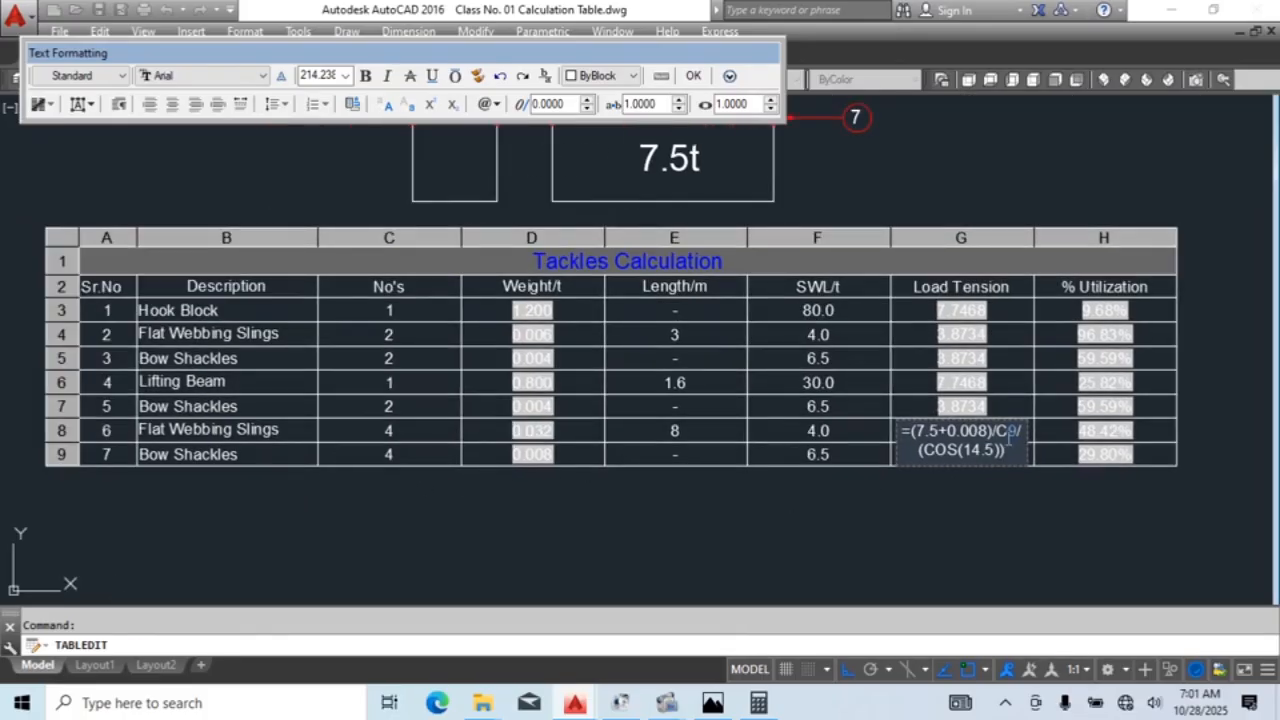
middle_drag(1009, 432, 1029, 428)
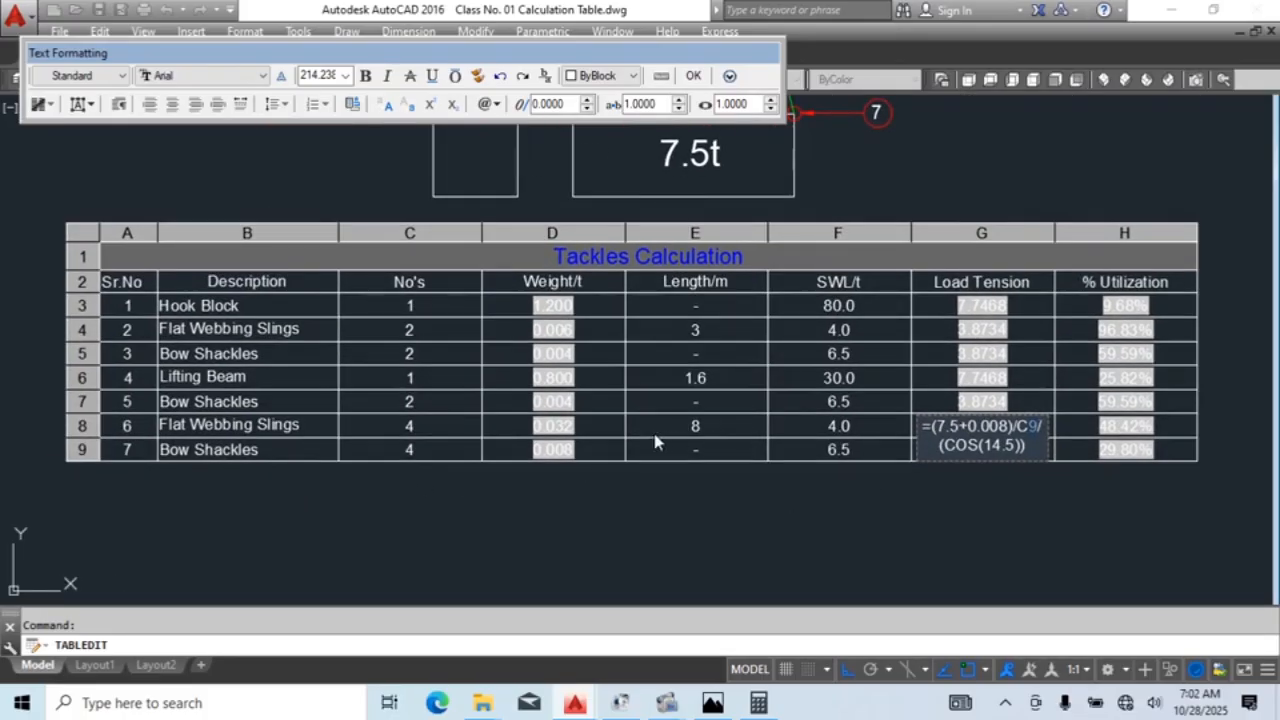
scroll(1036, 424, up, 4)
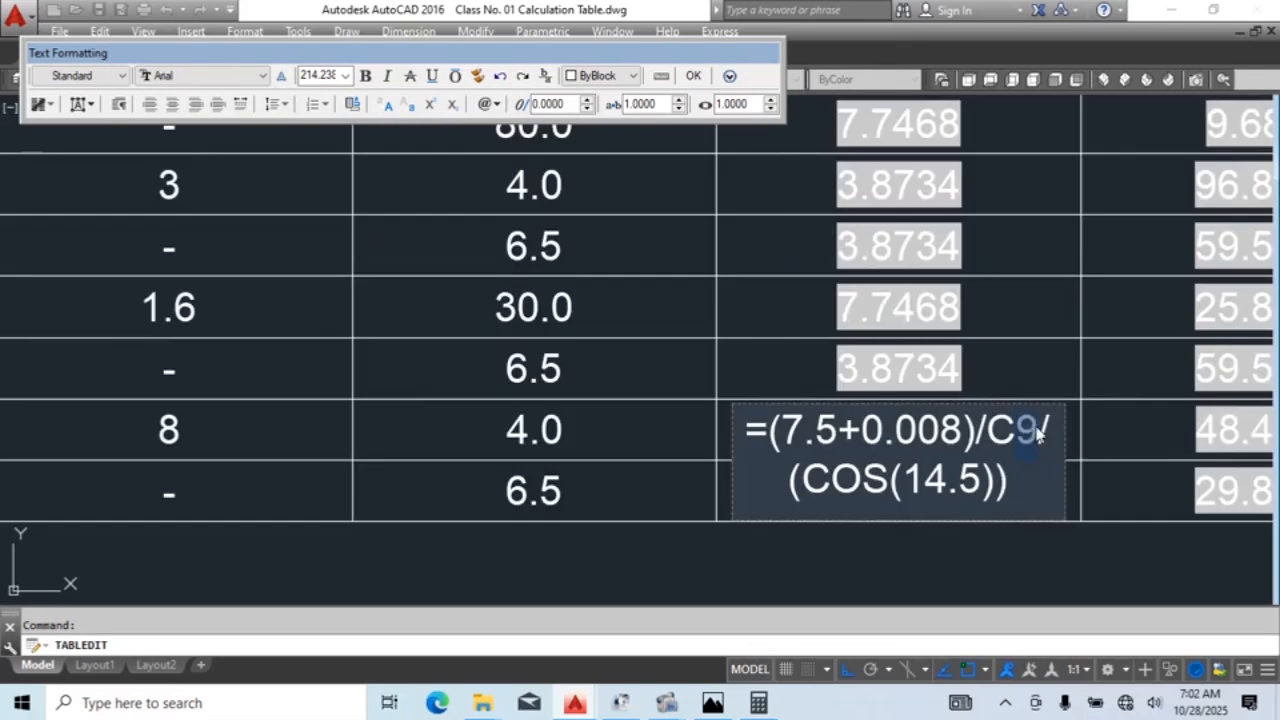
text(8)
click(1040, 540)
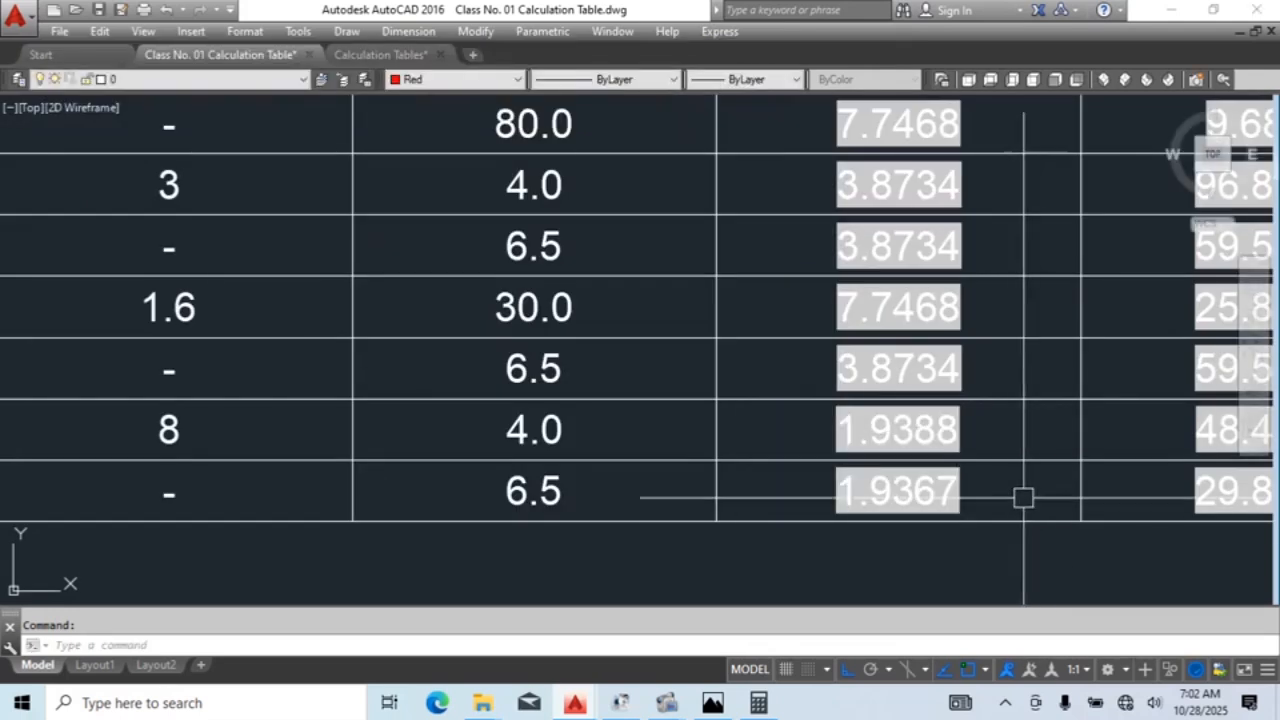
Step: Copy the Sr.No 6 load tension formula over the one in the Sr.No 5 Bow Shackles' load tension cell
double_click(914, 426)
drag(1020, 480, 740, 425)
key(ctrl+c)
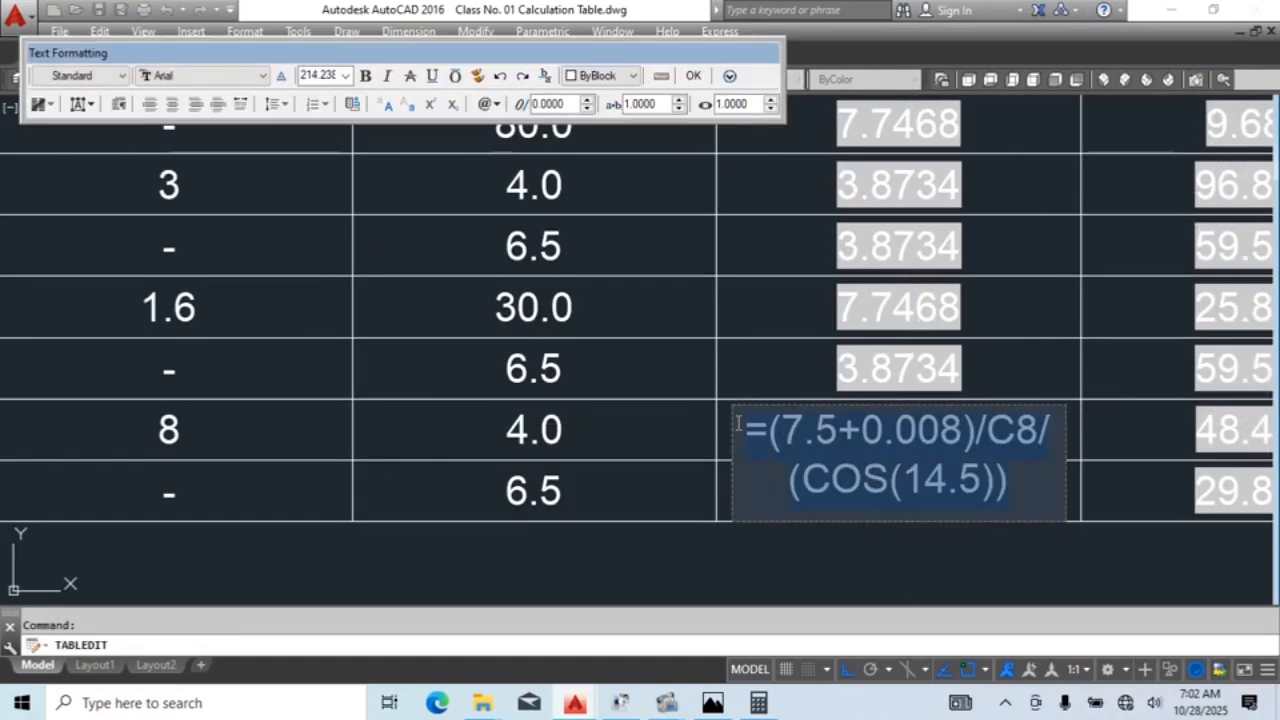
click(925, 373)
double_click(923, 360)
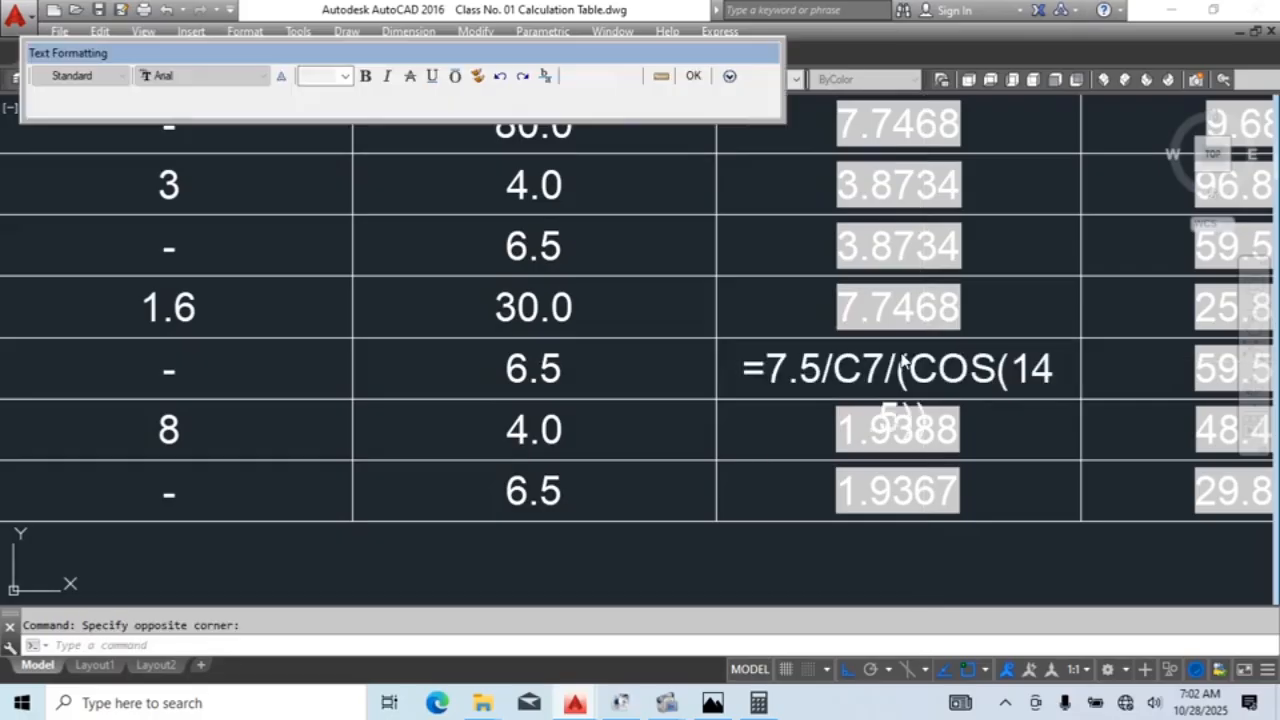
drag(1015, 363, 686, 366)
key(ctrl+v)
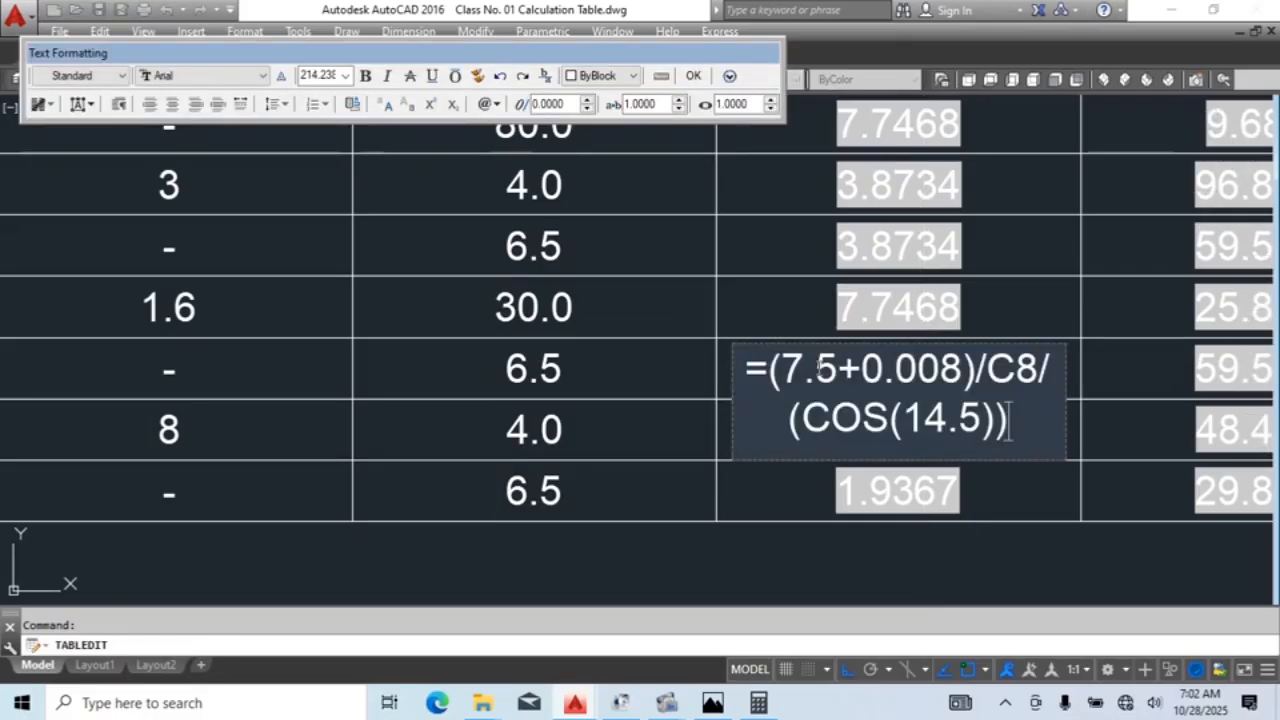
Step: Set the added weight to 0.040 and the quantity reference to C7 in the Sr.No 5 Bow Shackles' load tension formula, then apply it
drag(865, 372, 958, 378)
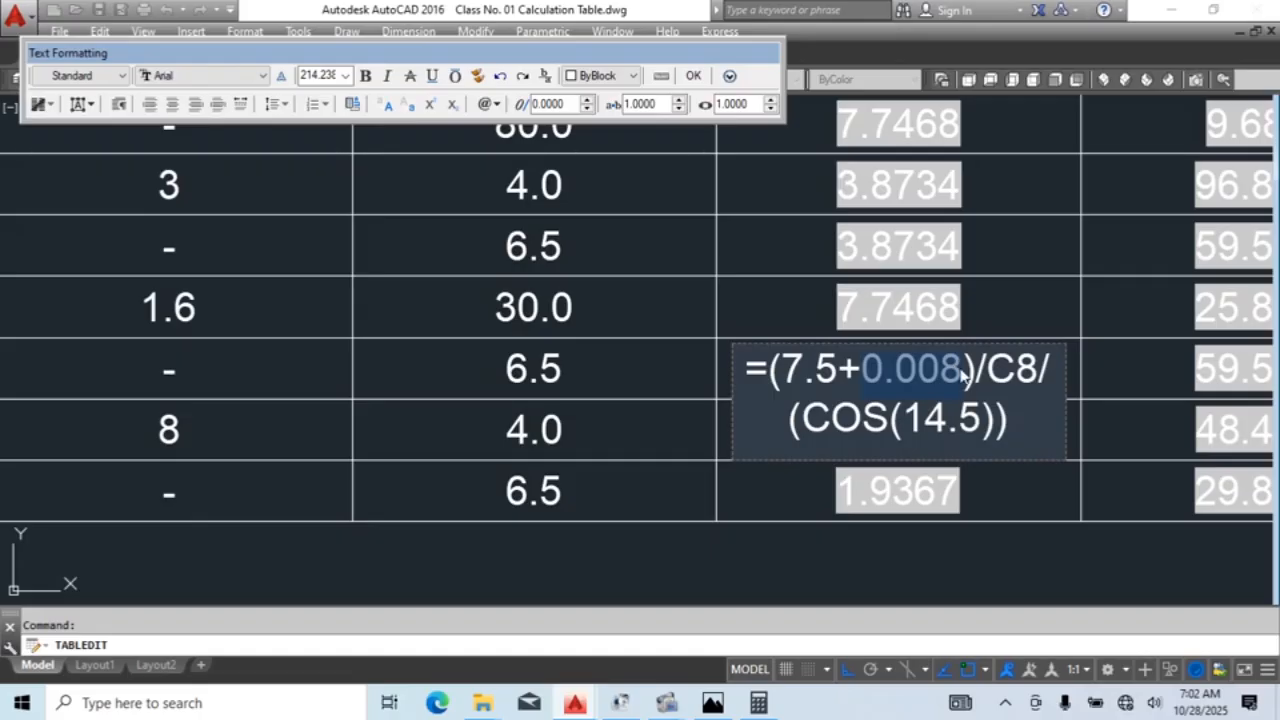
click(872, 372)
drag(862, 370, 963, 370)
click(925, 375)
text(40)
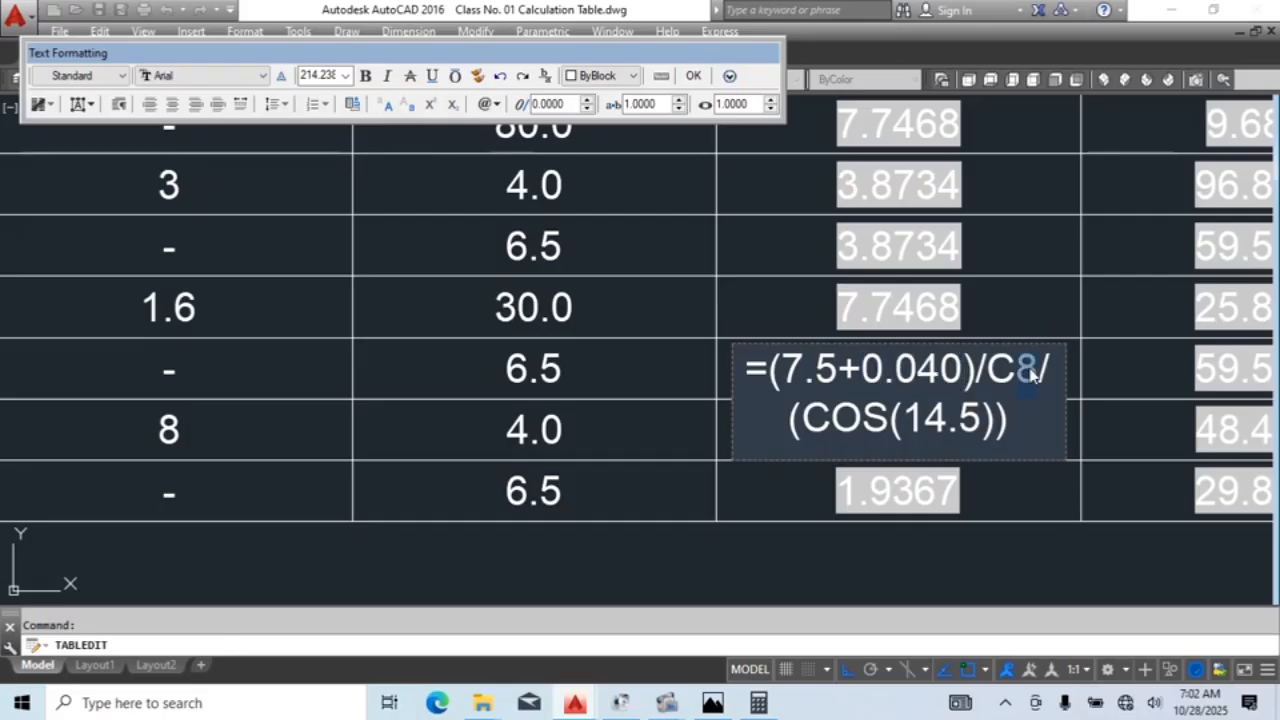
text(7)
click(1037, 516)
middle_drag(1037, 506, 820, 511)
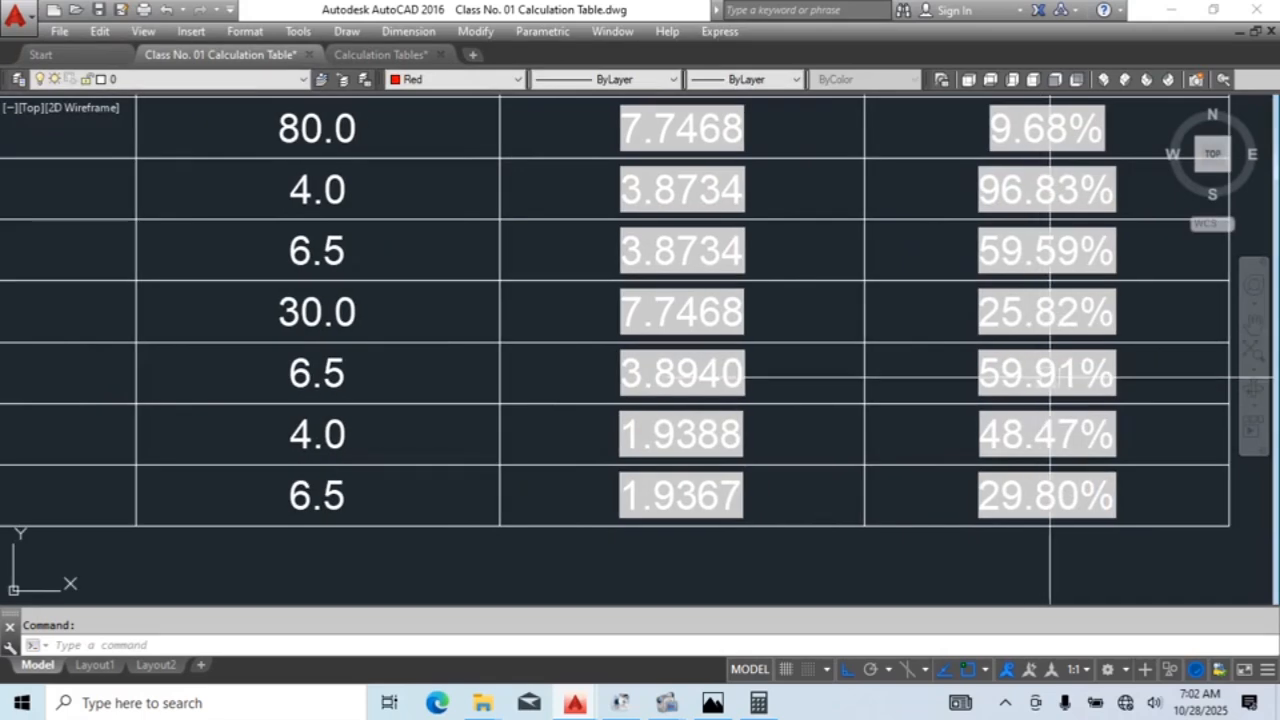
Step: Check the Sr.No 5 Bow Shackles' load tension formula against the row's quantity, weights and utilization
middle_drag(1050, 378, 1130, 412)
click(880, 415)
double_click(880, 415)
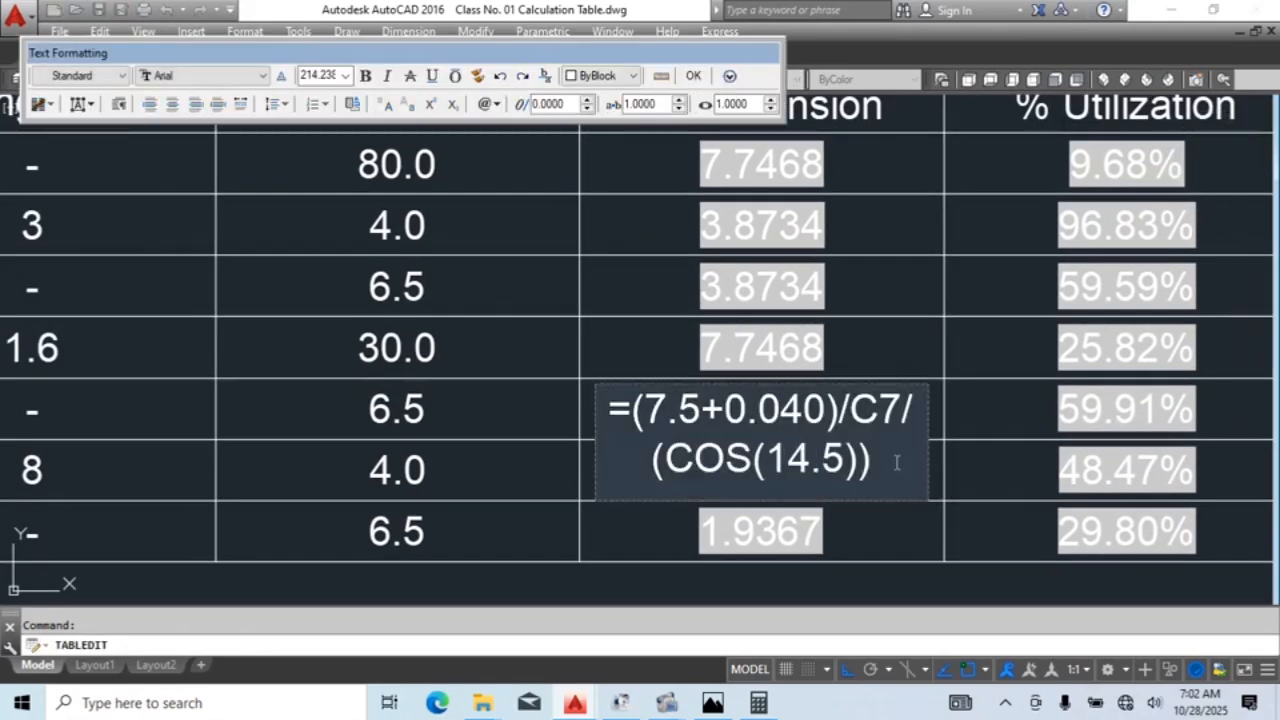
click(972, 406)
scroll(934, 401, down, 2)
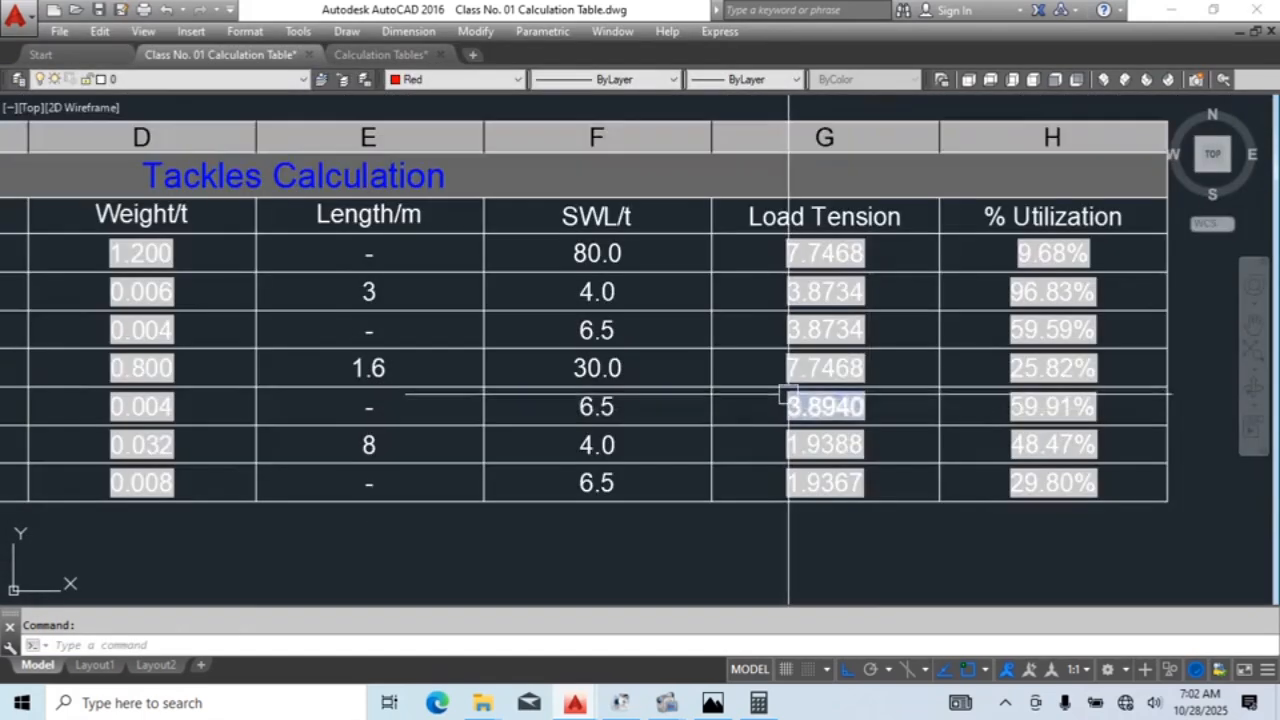
middle_drag(788, 394, 1076, 416)
middle_drag(362, 426, 160, 420)
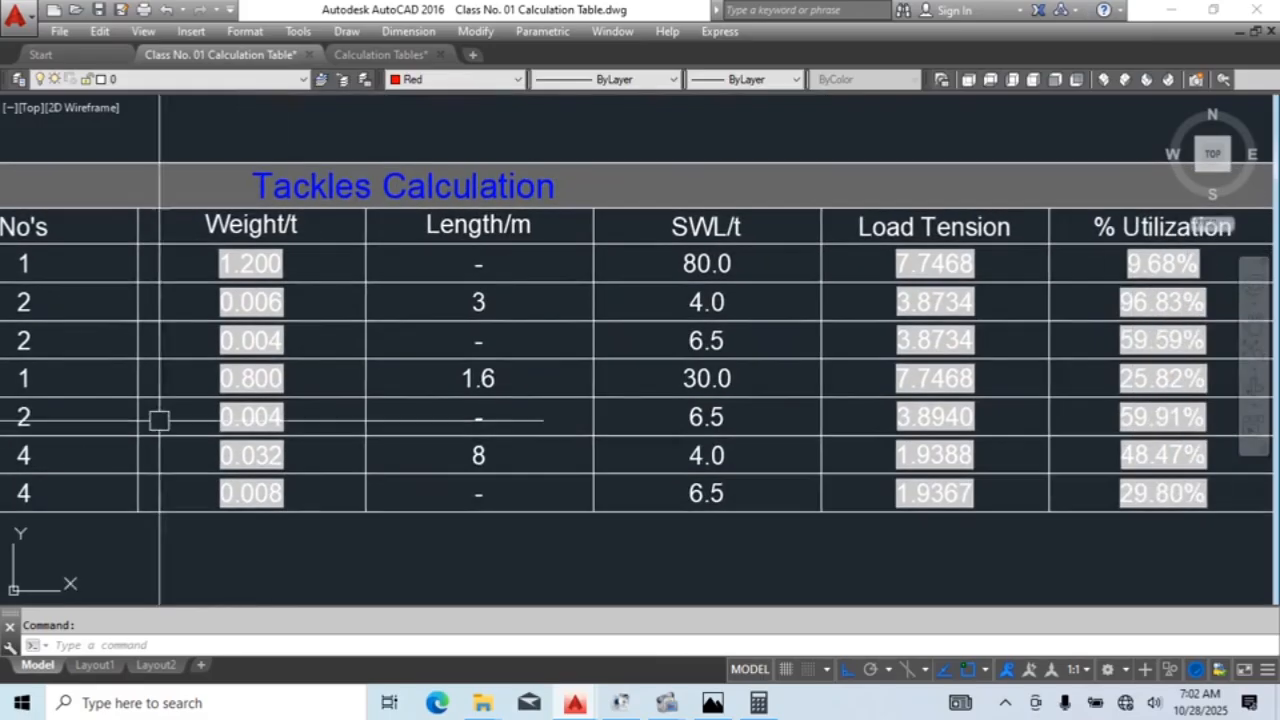
middle_drag(816, 460, 650, 459)
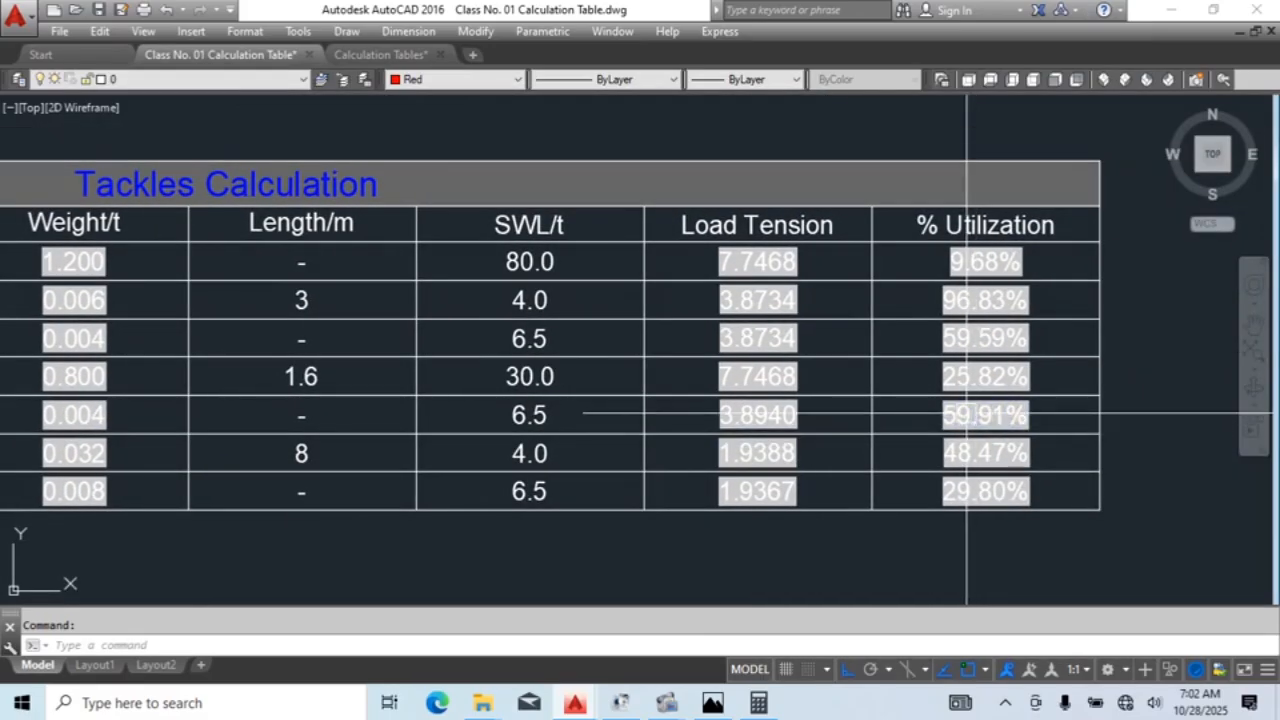
scroll(797, 426, up, 2)
double_click(727, 424)
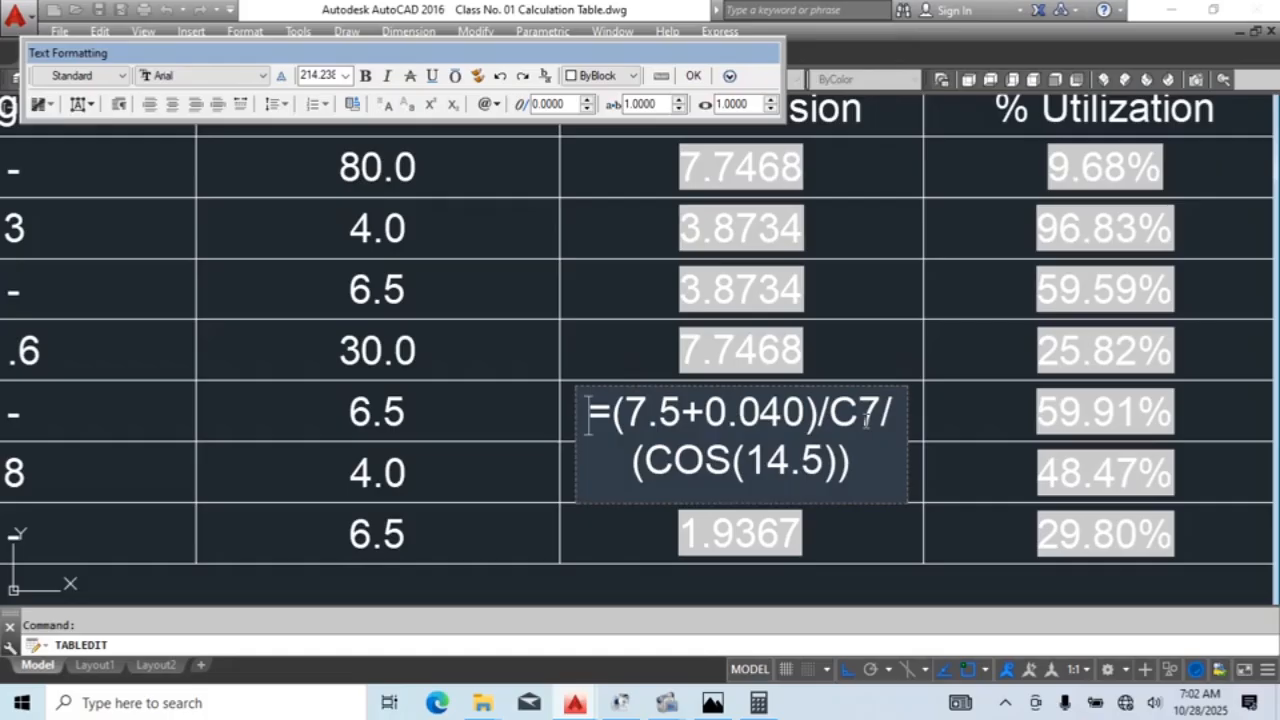
click(983, 406)
Step: Copy the Sr.No 5 load tension formula over the one in the Sr.No 4 Lifting Beam's load tension cell and apply it
double_click(771, 418)
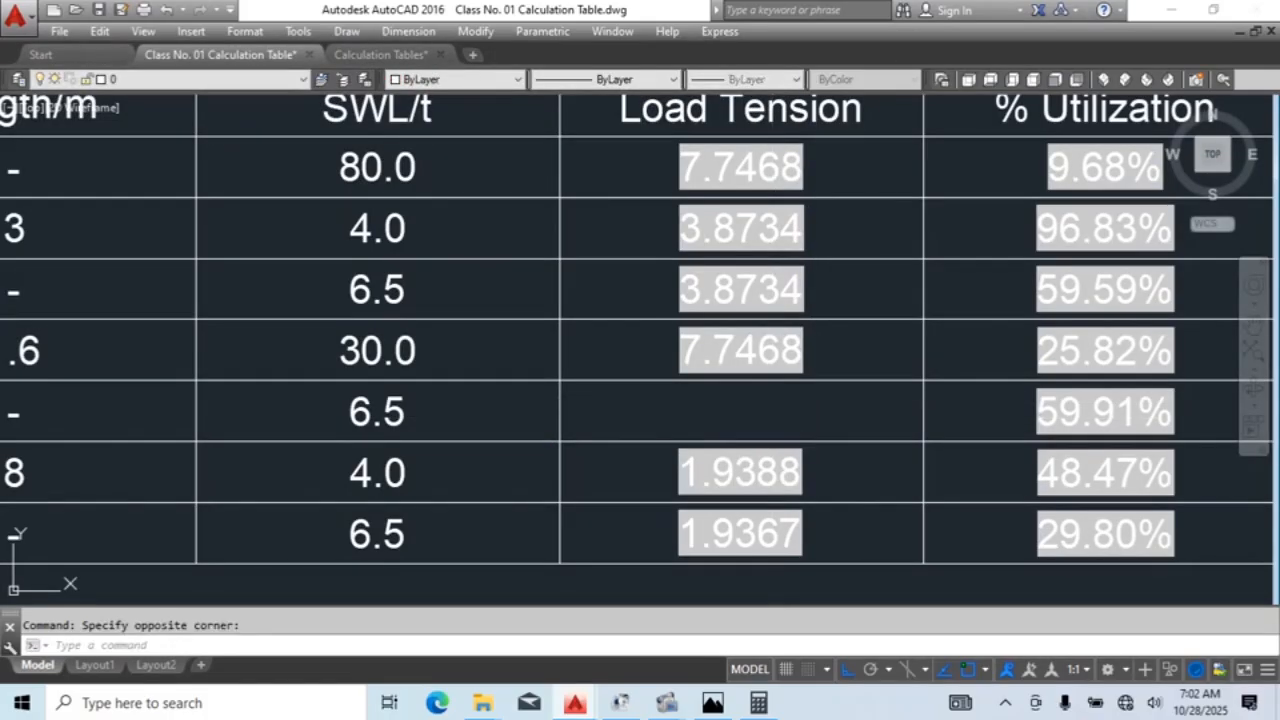
drag(852, 463, 578, 415)
key(ctrl+c)
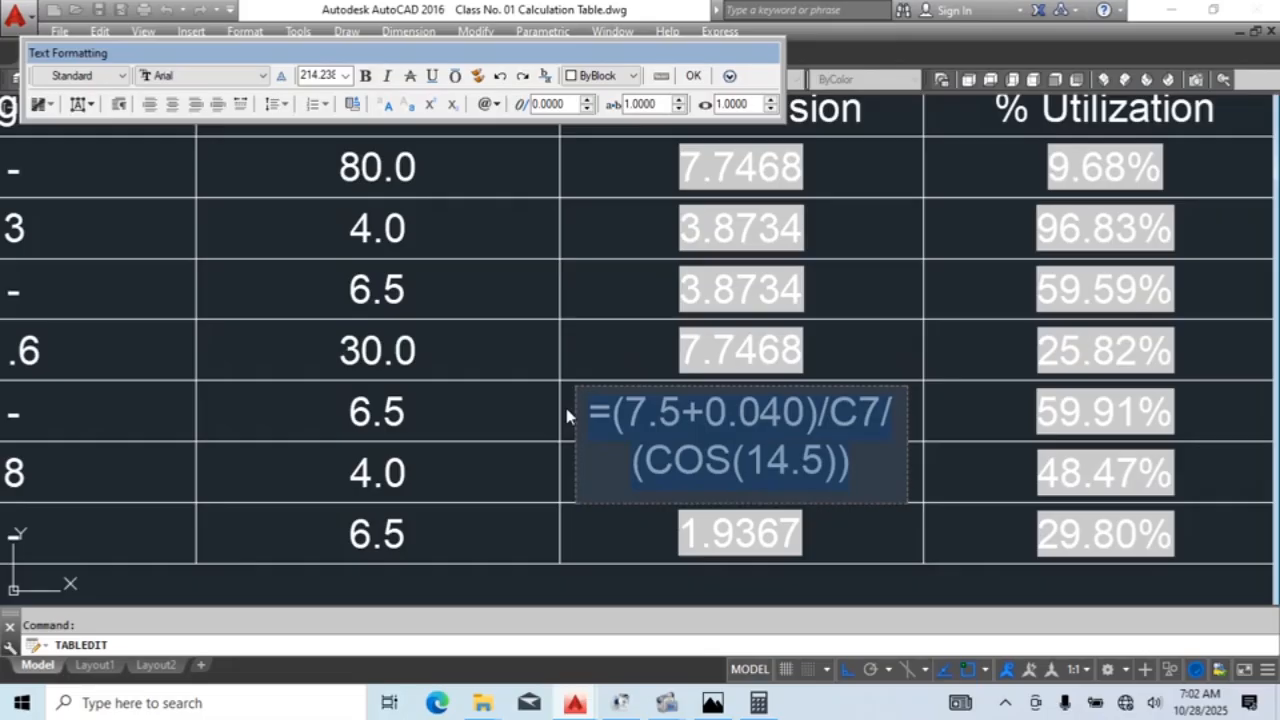
click(566, 409)
double_click(728, 343)
drag(883, 394, 592, 348)
key(ctrl+v)
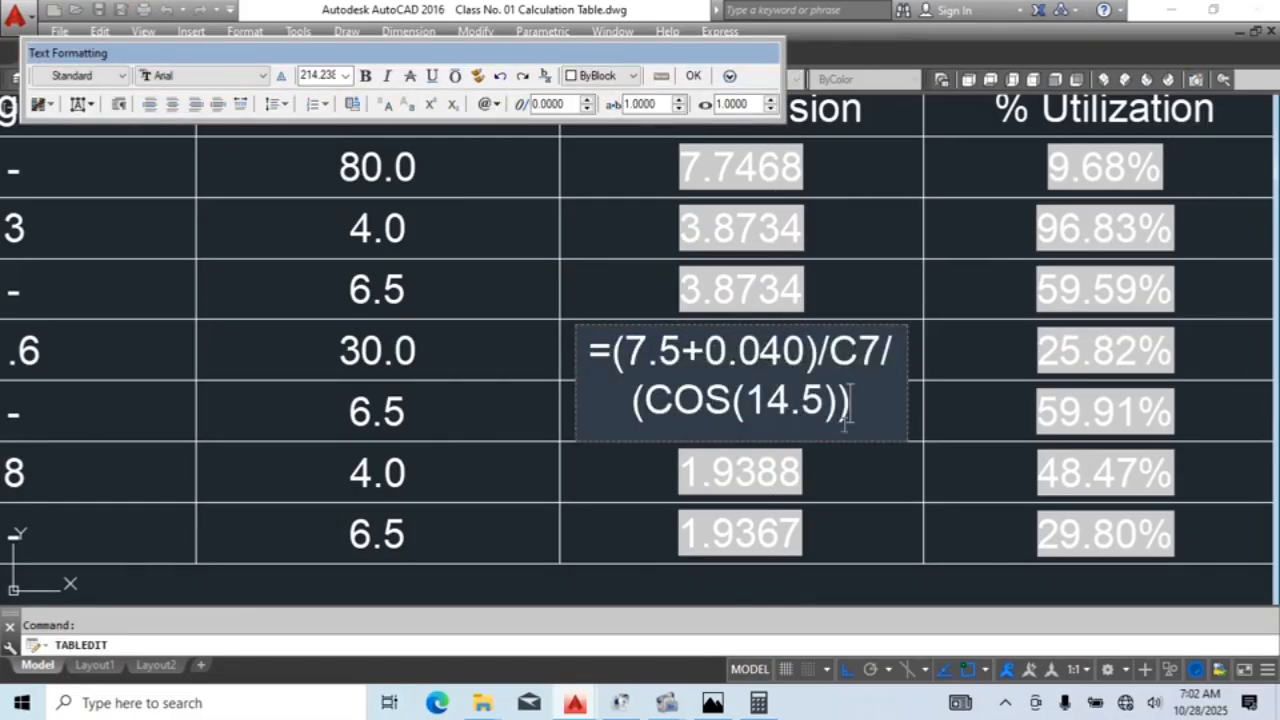
click(886, 468)
scroll(748, 405, down, 4)
scroll(748, 405, up, 4)
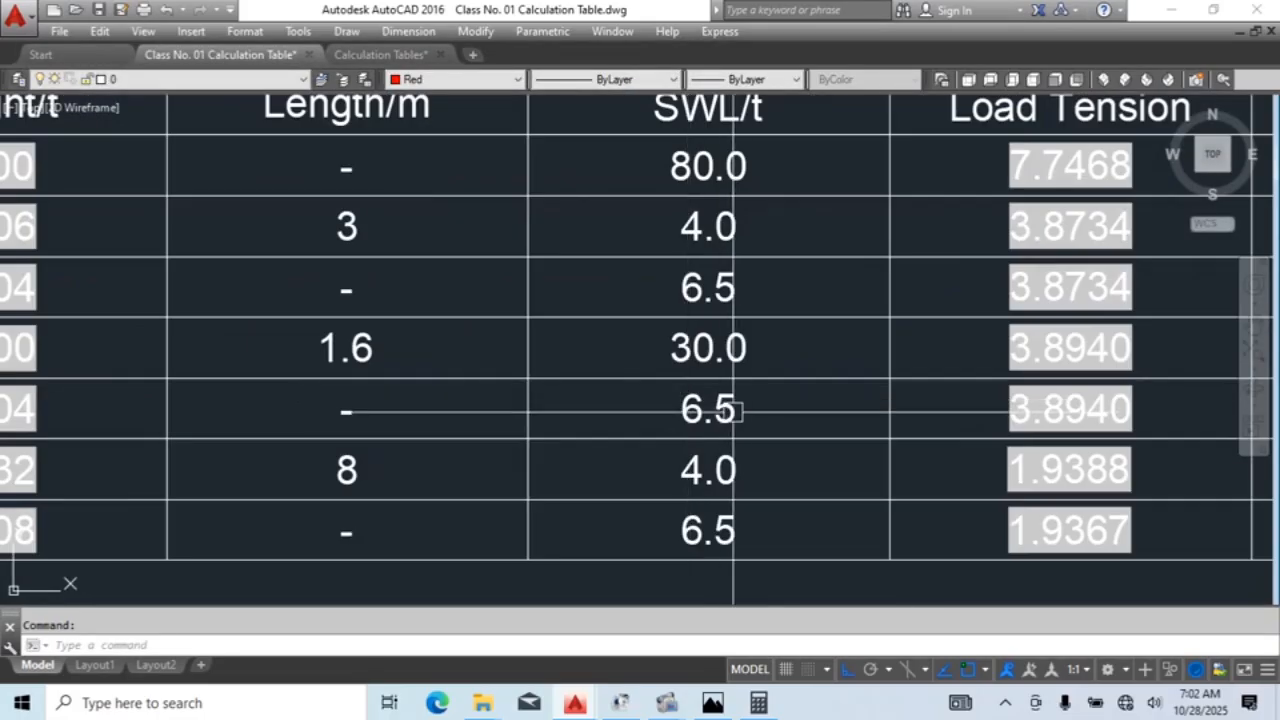
Step: Examine the rigging drawing around the lifting beam, the item 5 shackles and the 29° slings to see how the load acts on them
scroll(740, 410, down, 4)
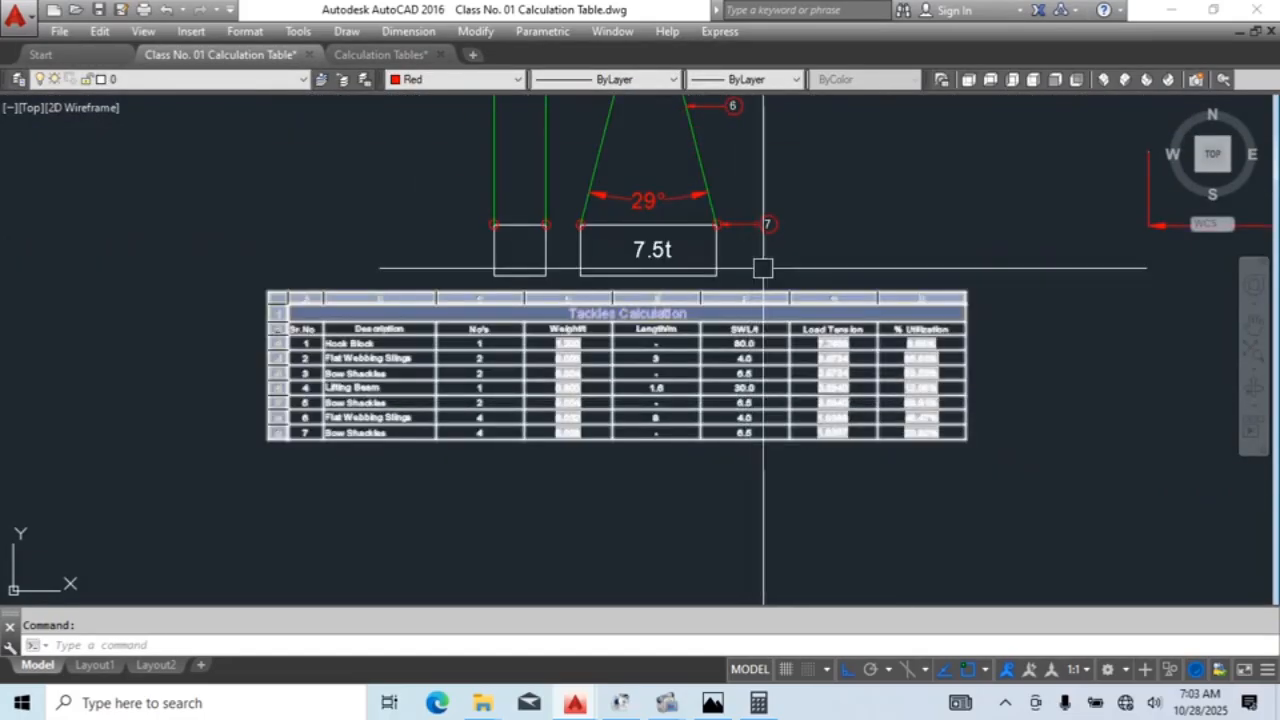
scroll(561, 214, up, 5)
scroll(450, 216, down, 3)
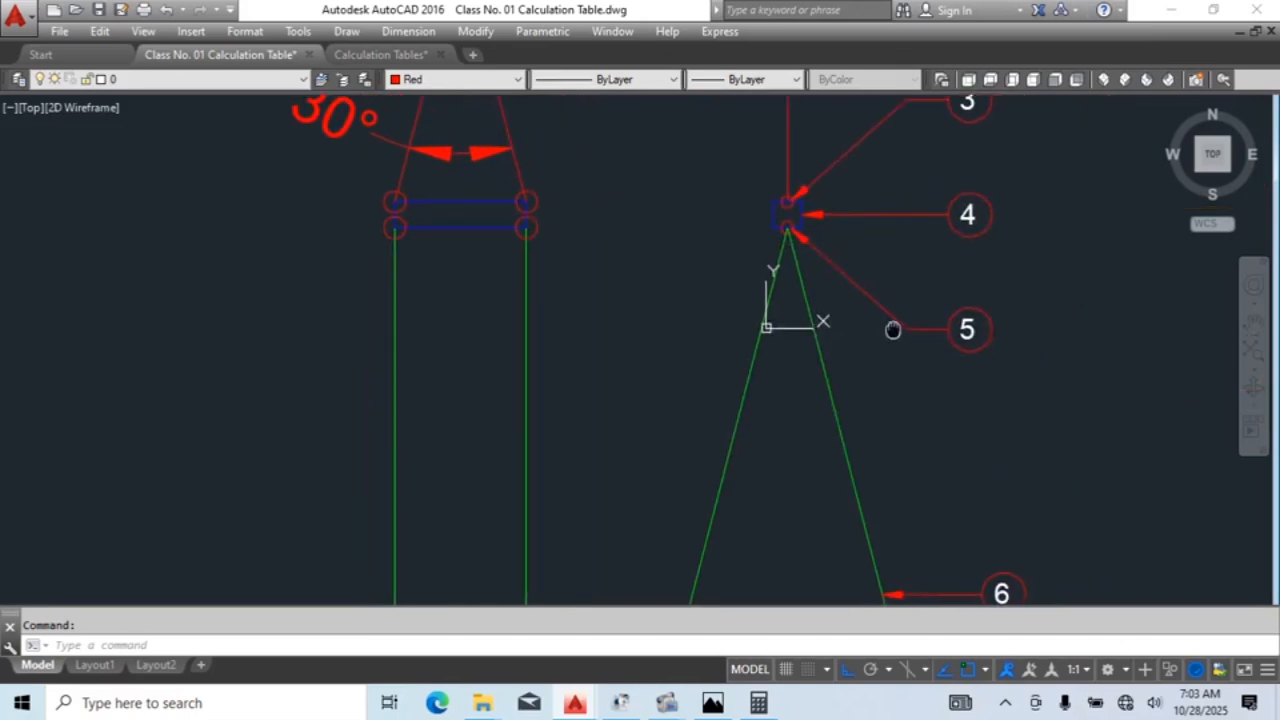
scroll(786, 223, up, 3)
scroll(786, 223, down, 3)
middle_drag(598, 388, 608, 314)
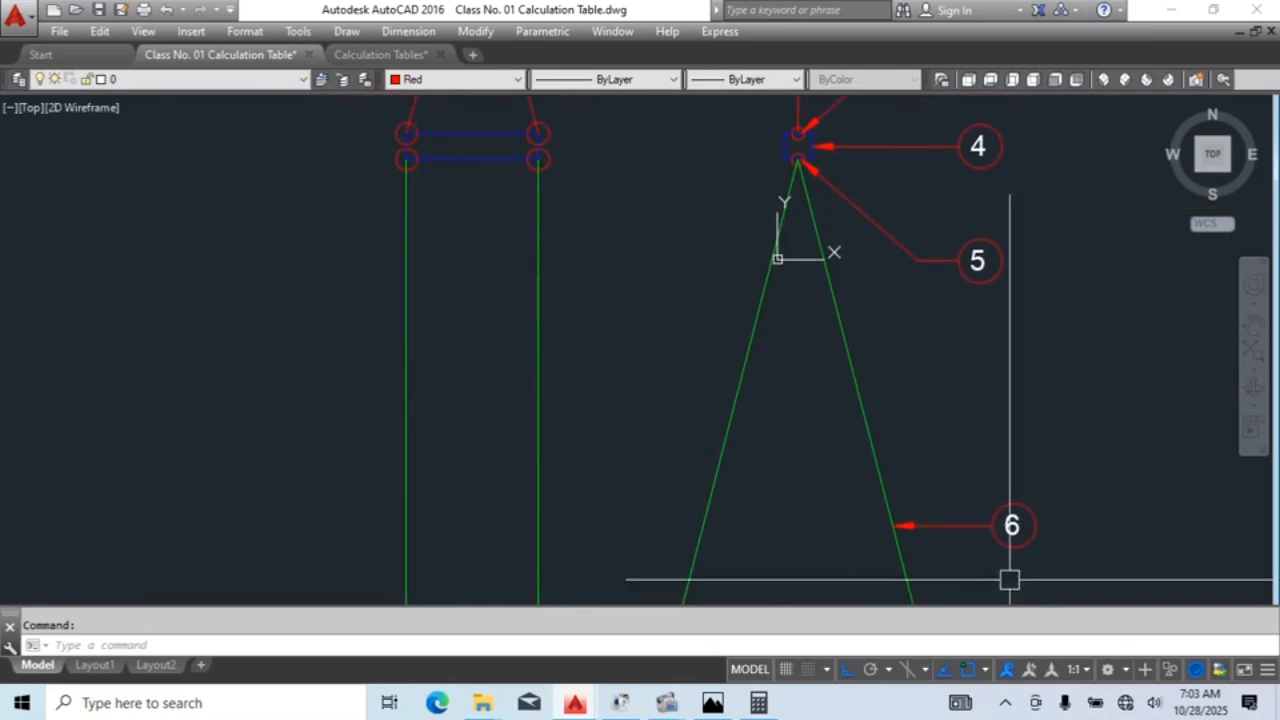
scroll(787, 172, down, 2)
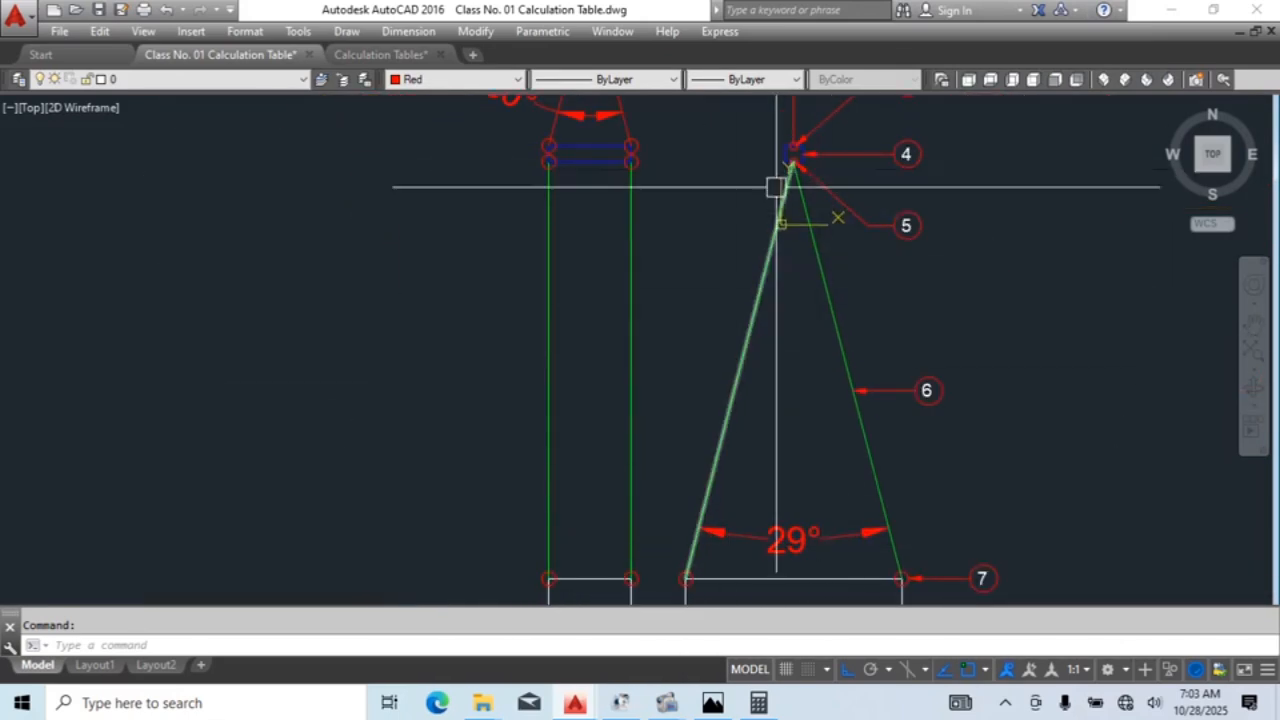
scroll(783, 160, up, 5)
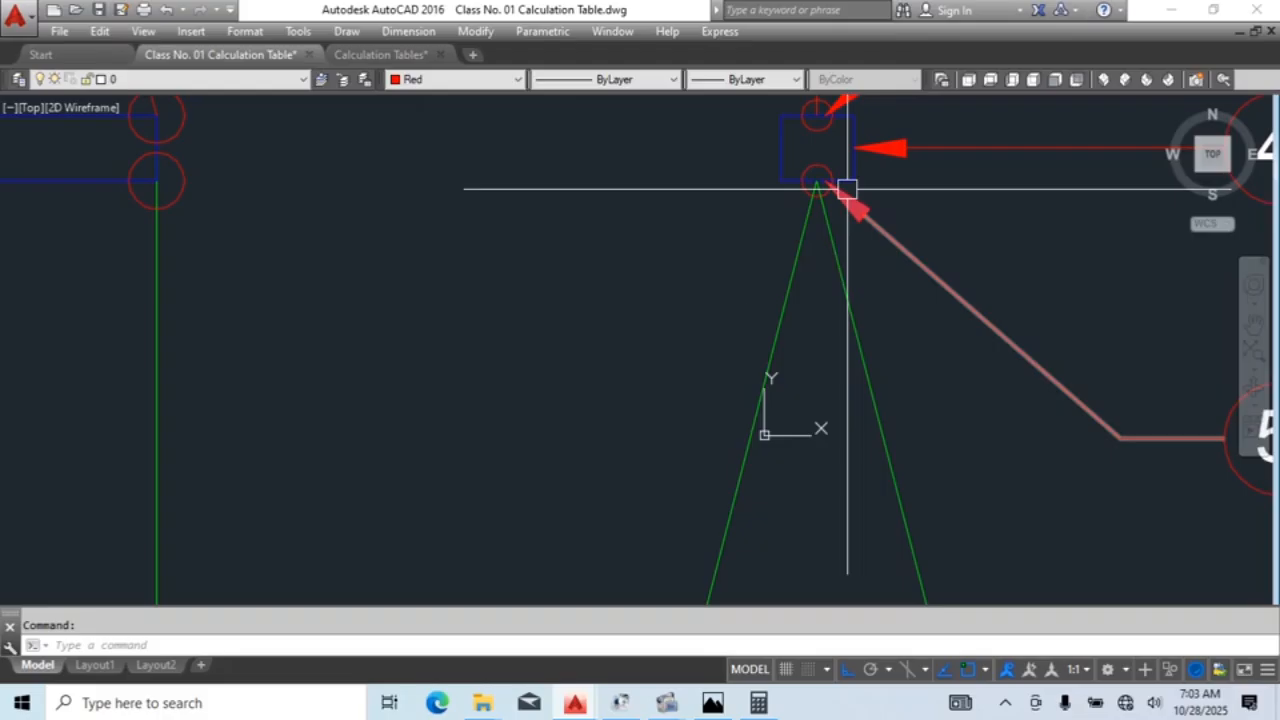
mouse_move(847, 189)
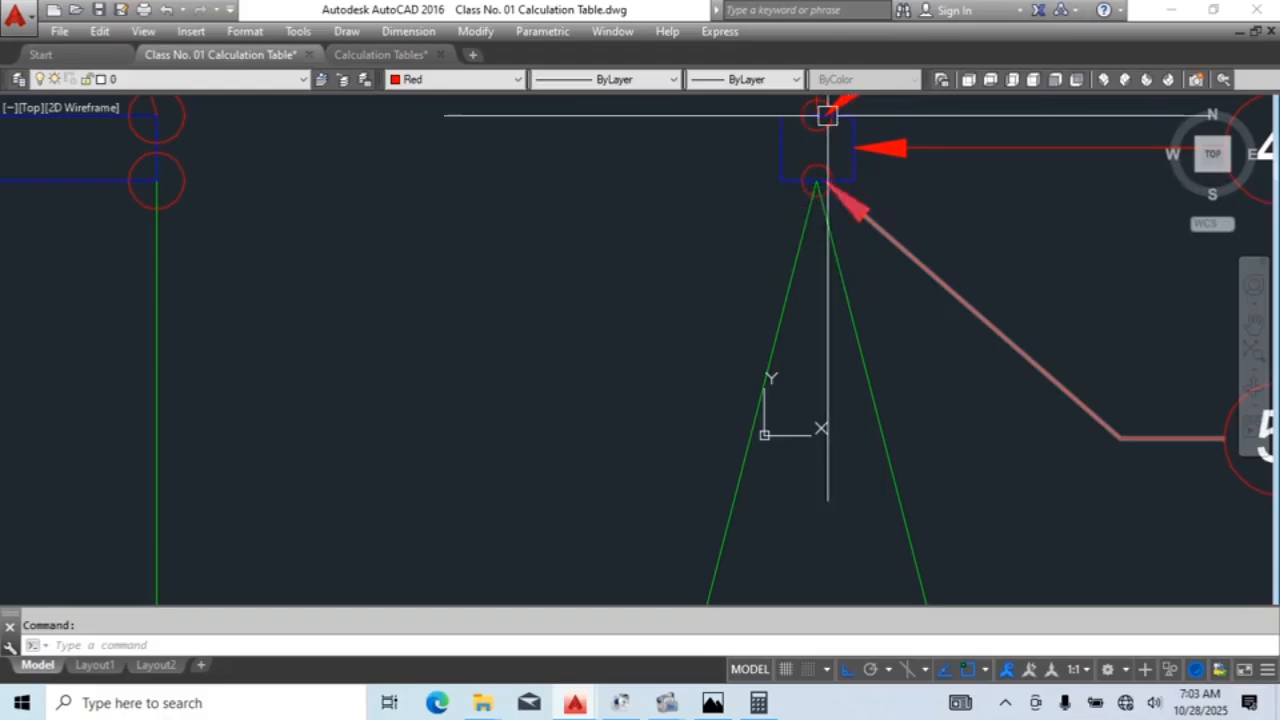
scroll(829, 114, down, 3)
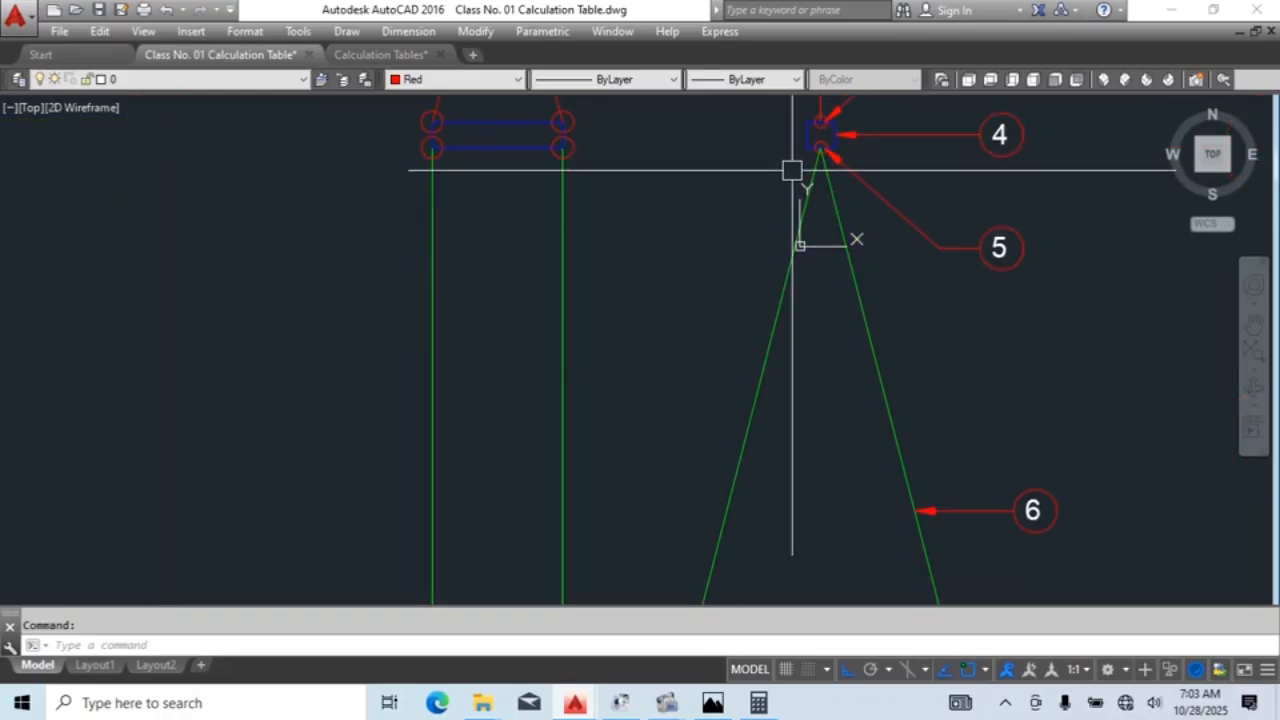
scroll(792, 170, down, 2)
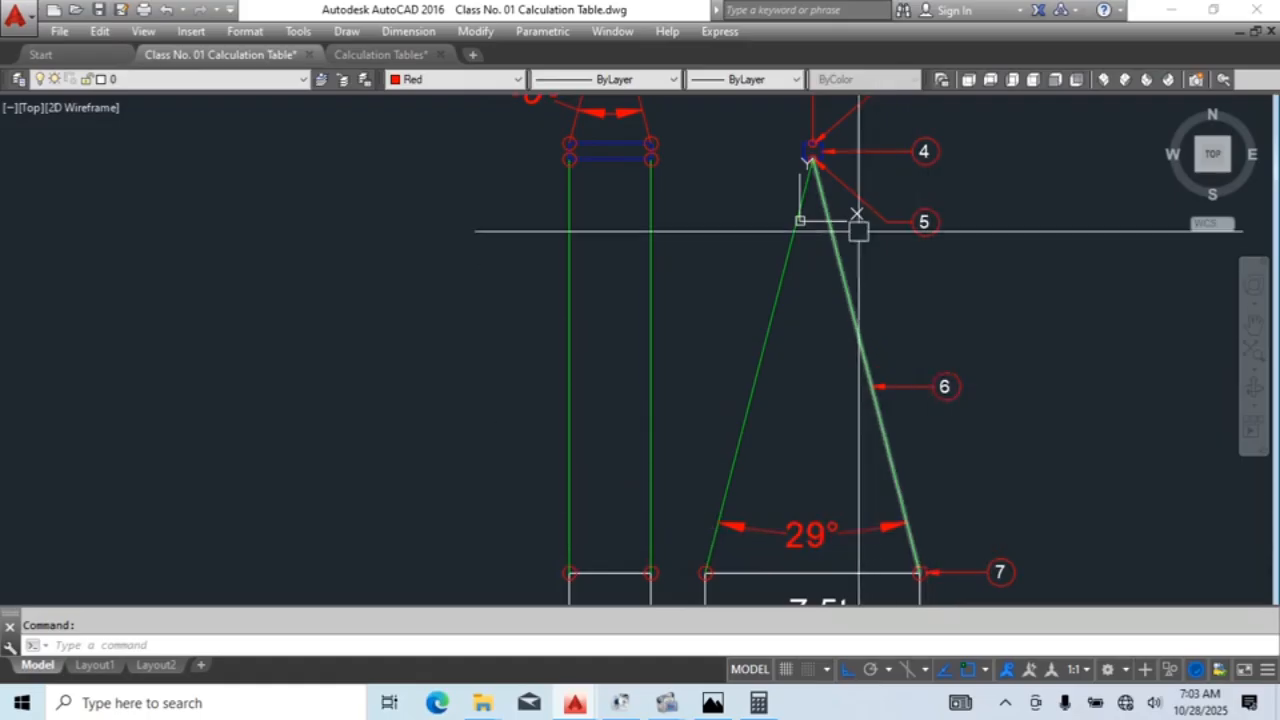
scroll(815, 172, up, 6)
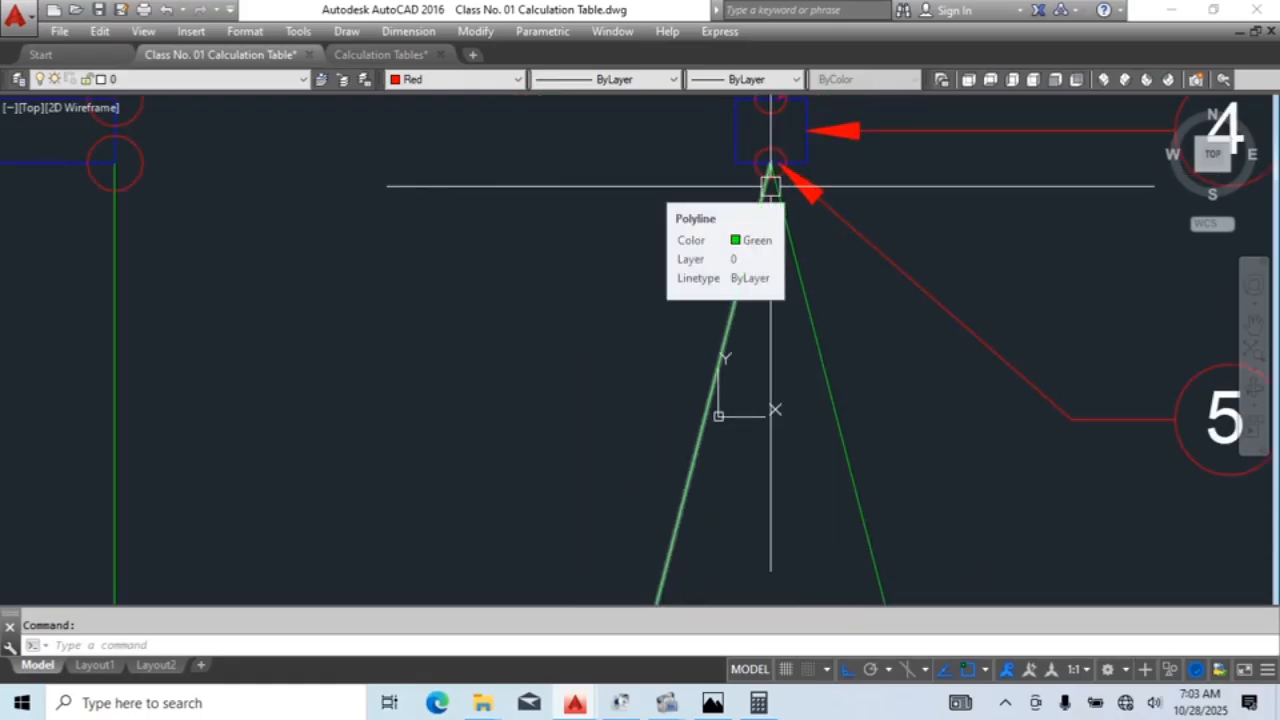
scroll(770, 186, down, 4)
middle_drag(863, 551, 916, 501)
scroll(862, 246, up, 2)
middle_drag(915, 259, 962, 397)
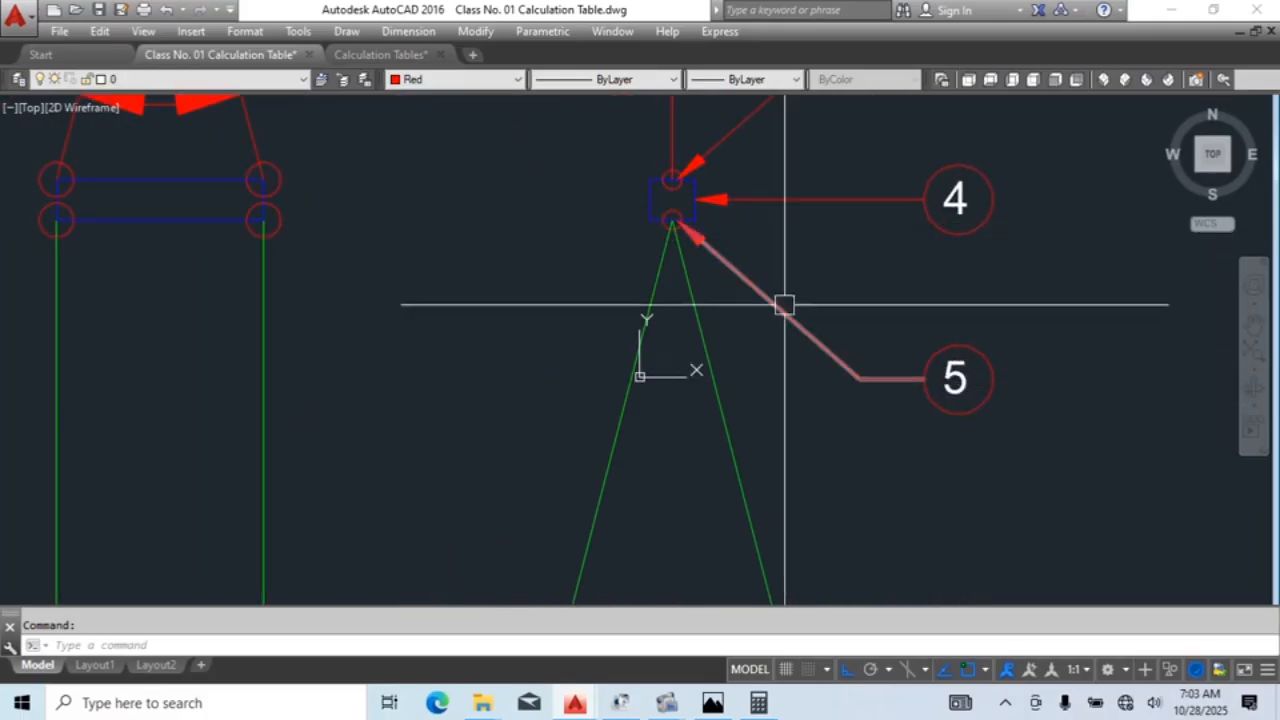
Step: Remove the division by COS(14.5) from the Sr.No 5 Bow Shackles' load tension formula, leaving =(7.5+0.040)/C7, and apply it
scroll(906, 308, down, 6)
middle_drag(668, 374, 1080, 212)
middle_drag(846, 412, 488, 303)
scroll(923, 443, up, 4)
middle_drag(923, 443, 913, 445)
click(243, 431)
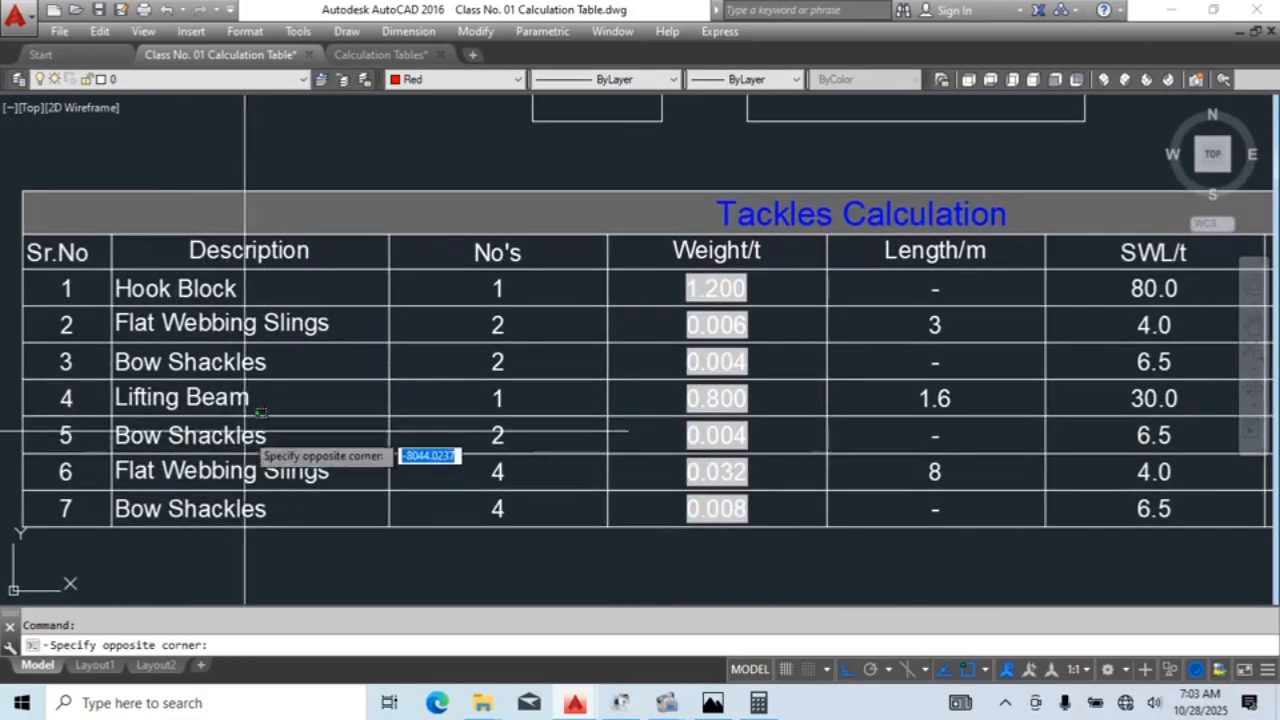
middle_drag(655, 449, 360, 427)
middle_drag(873, 420, 593, 413)
scroll(831, 416, up, 2)
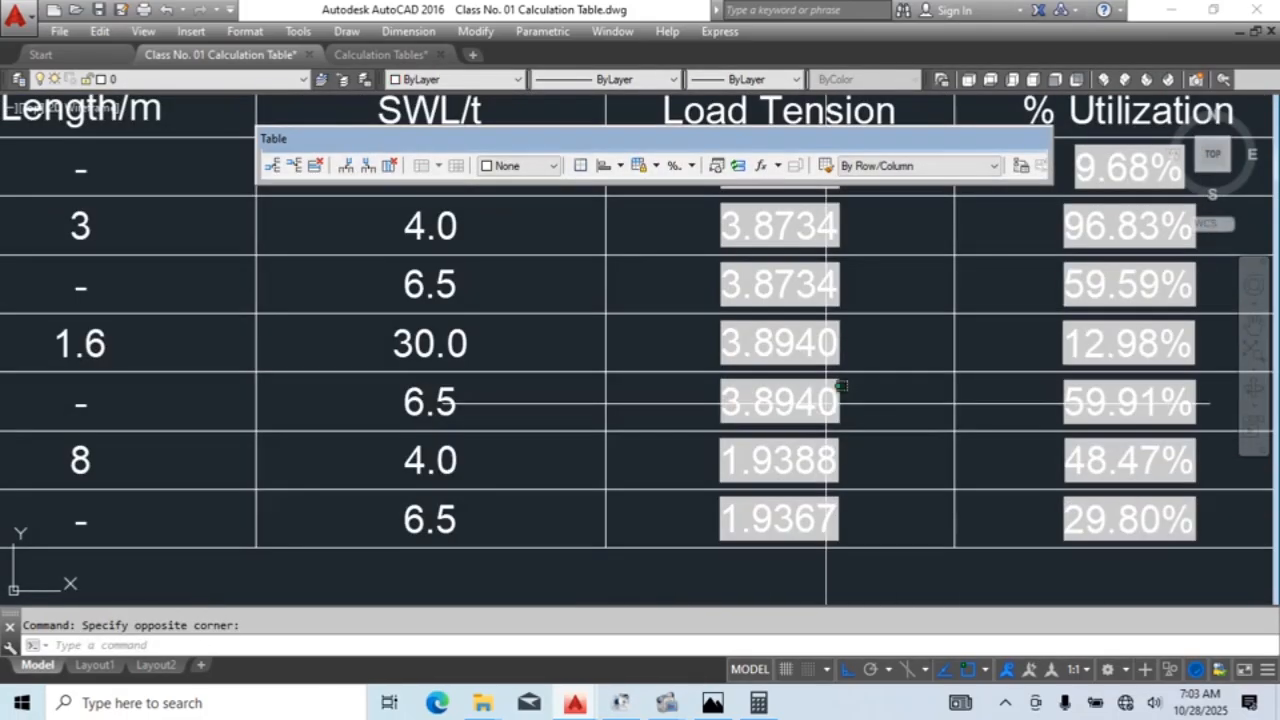
double_click(808, 406)
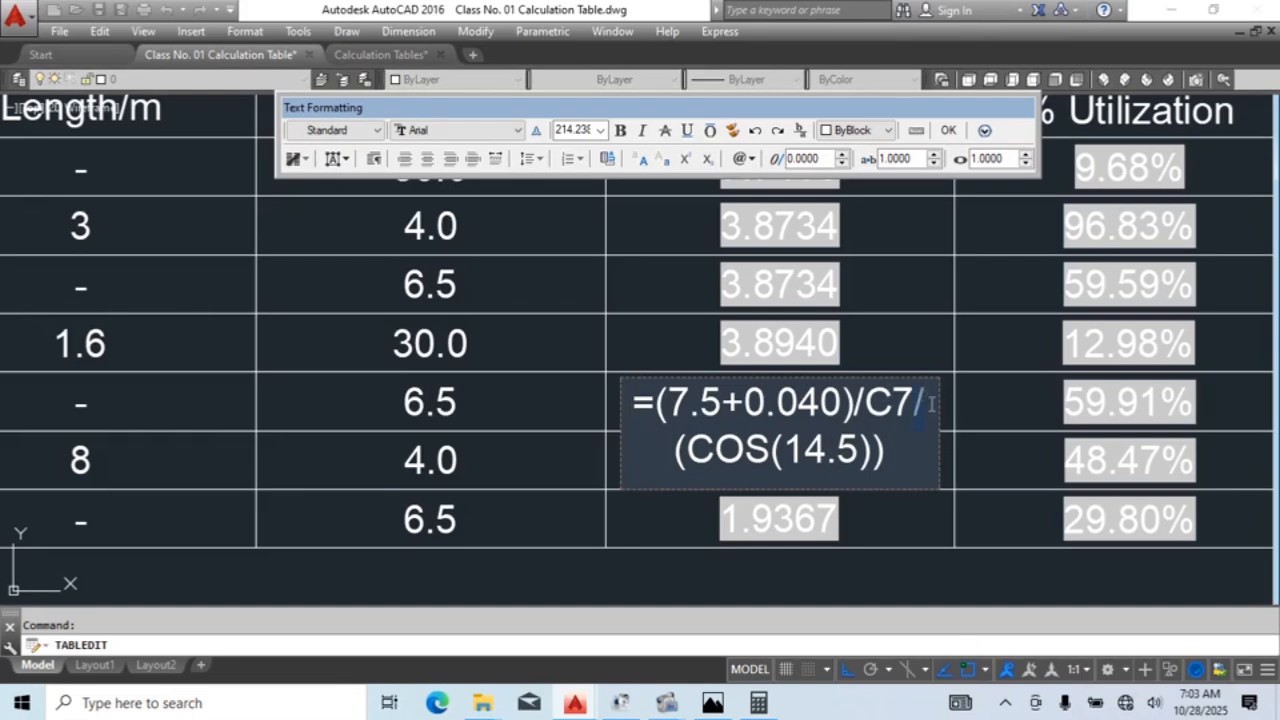
drag(937, 423, 937, 452)
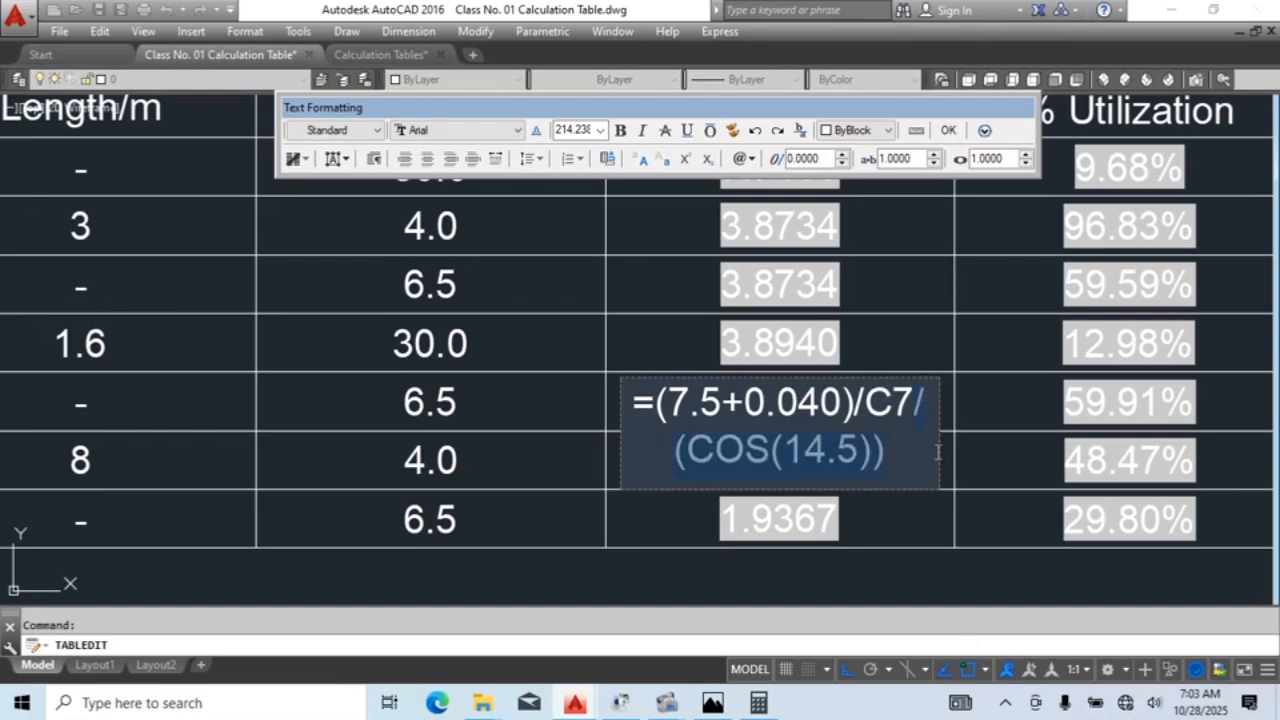
key(BackSpace)
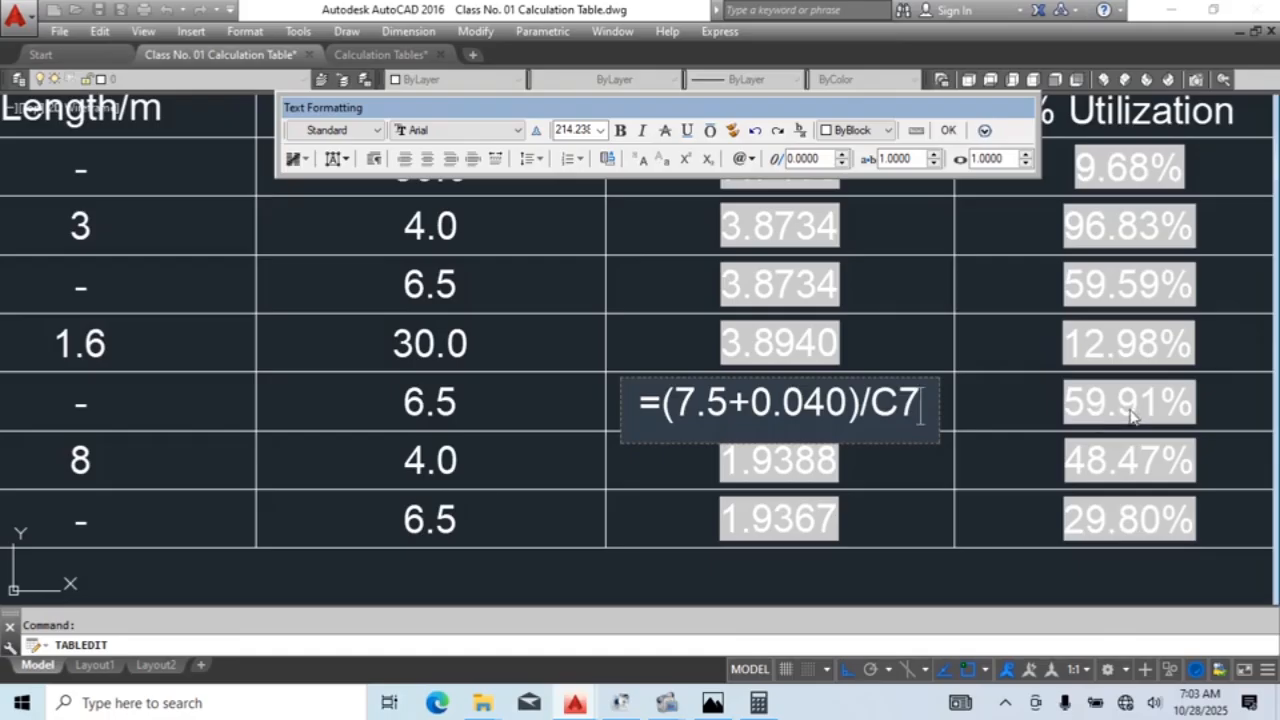
click(1215, 463)
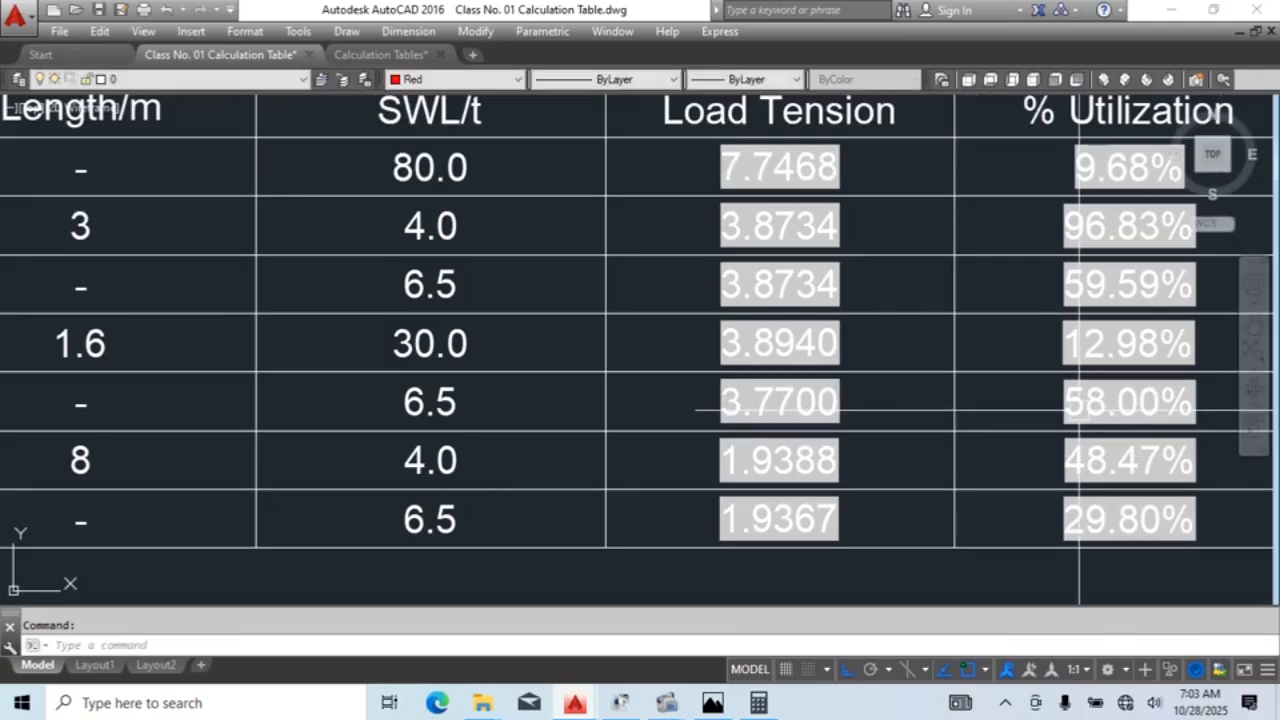
Step: Set the decimal precision of all seven load tension cells to 0.000
scroll(1079, 410, down, 2)
click(897, 241)
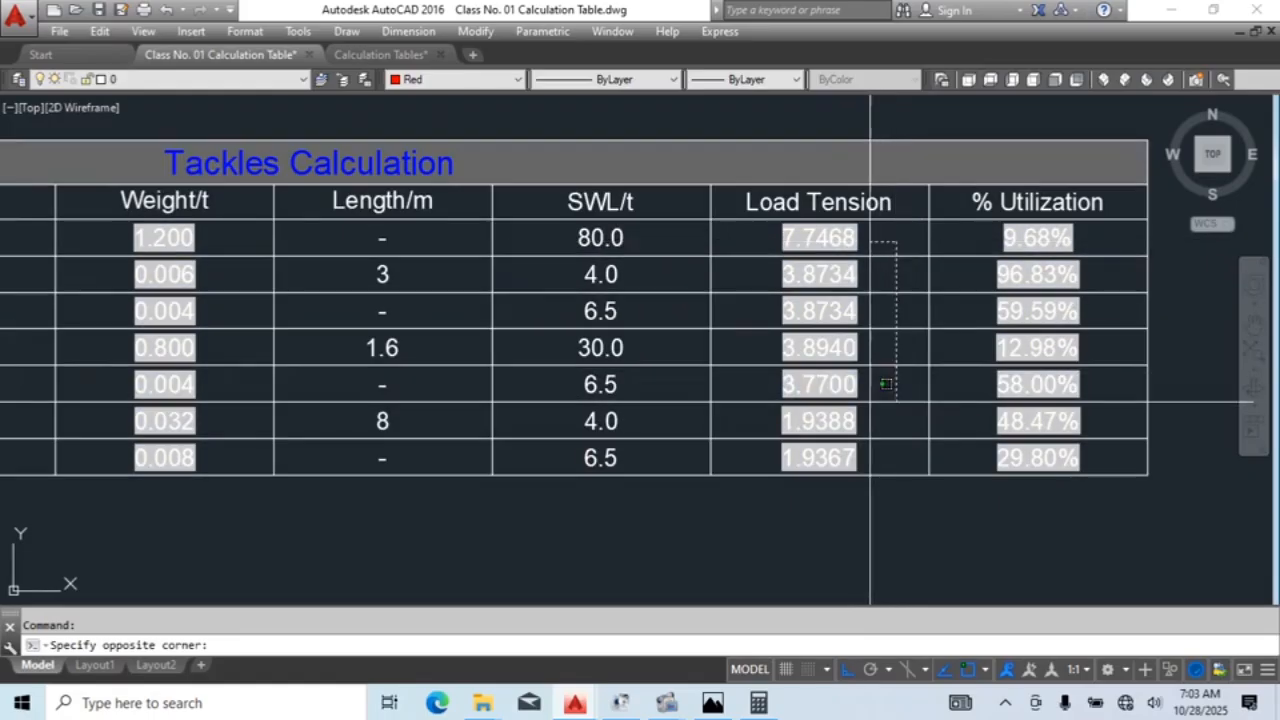
click(857, 447)
right_click(828, 380)
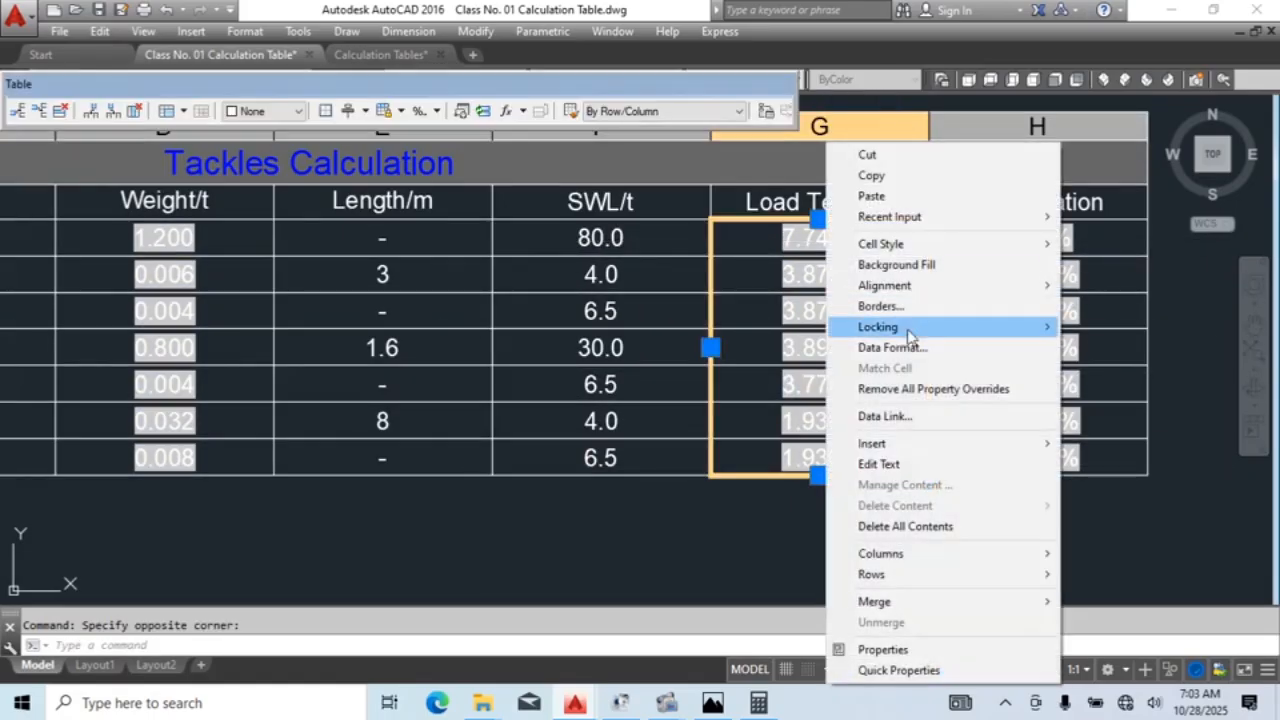
click(903, 347)
click(716, 352)
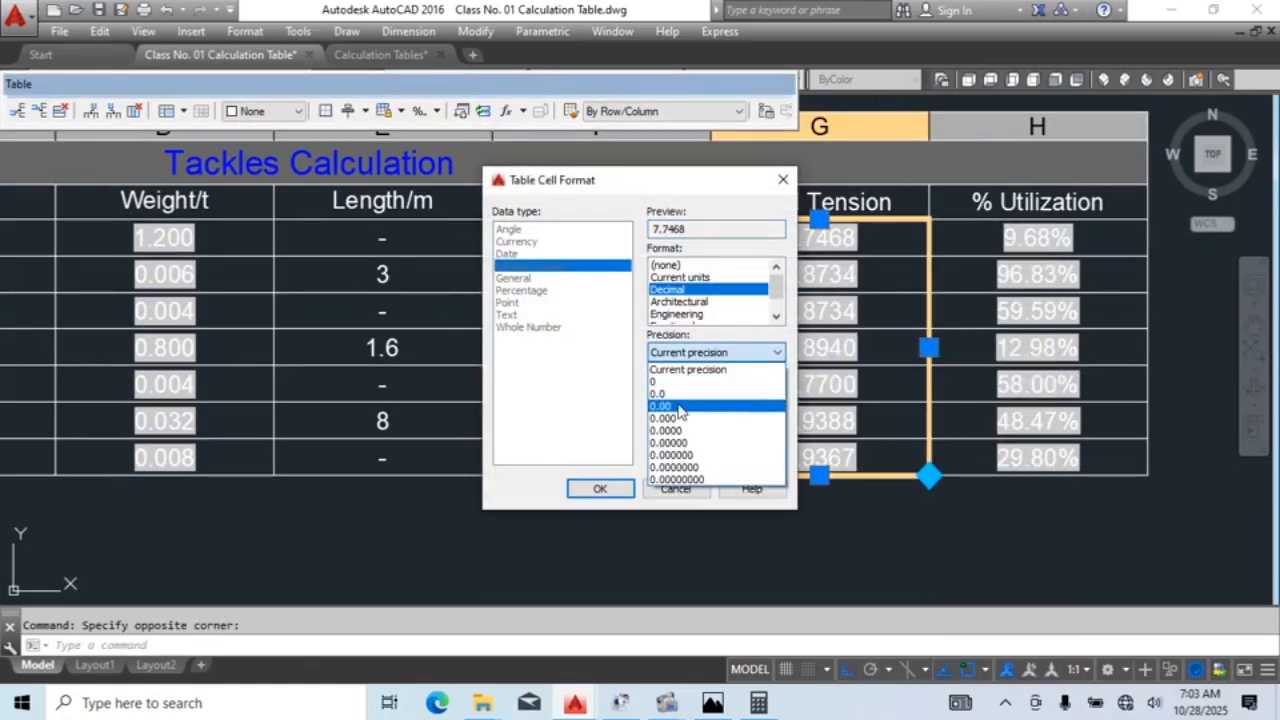
click(690, 415)
click(602, 495)
middle_drag(838, 381, 924, 374)
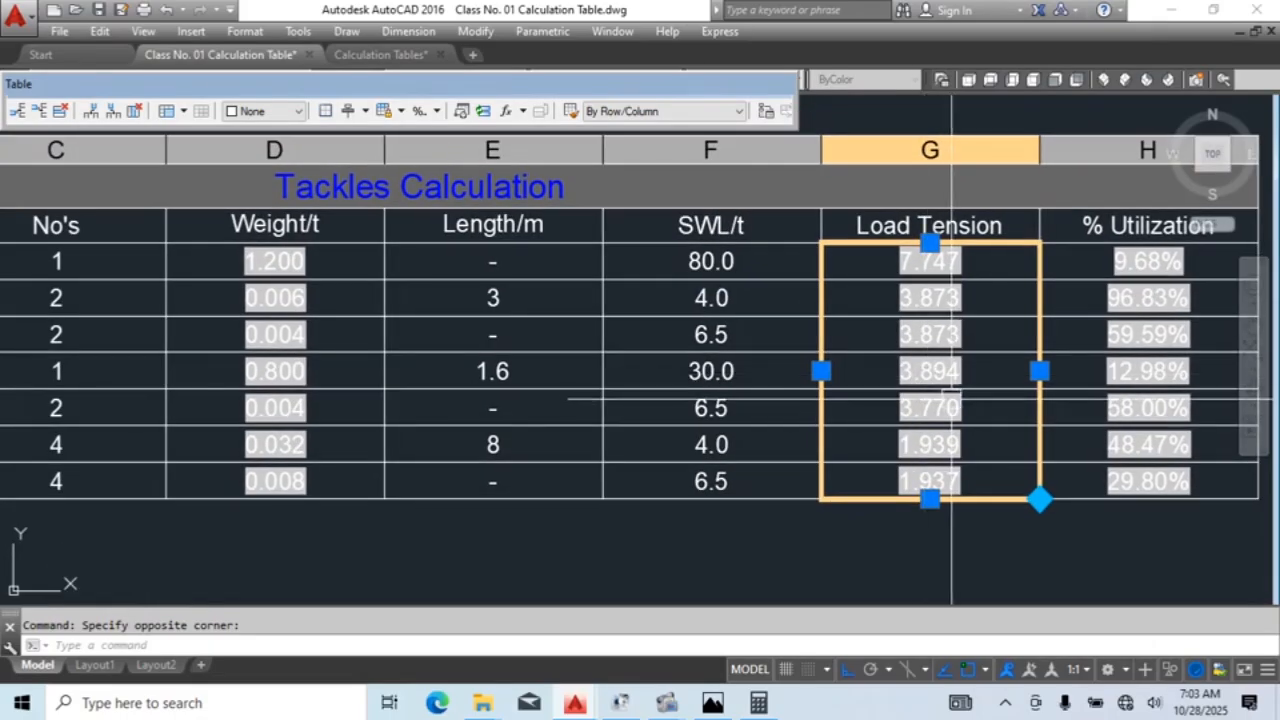
scroll(925, 372, up, 3)
scroll(868, 416, down, 5)
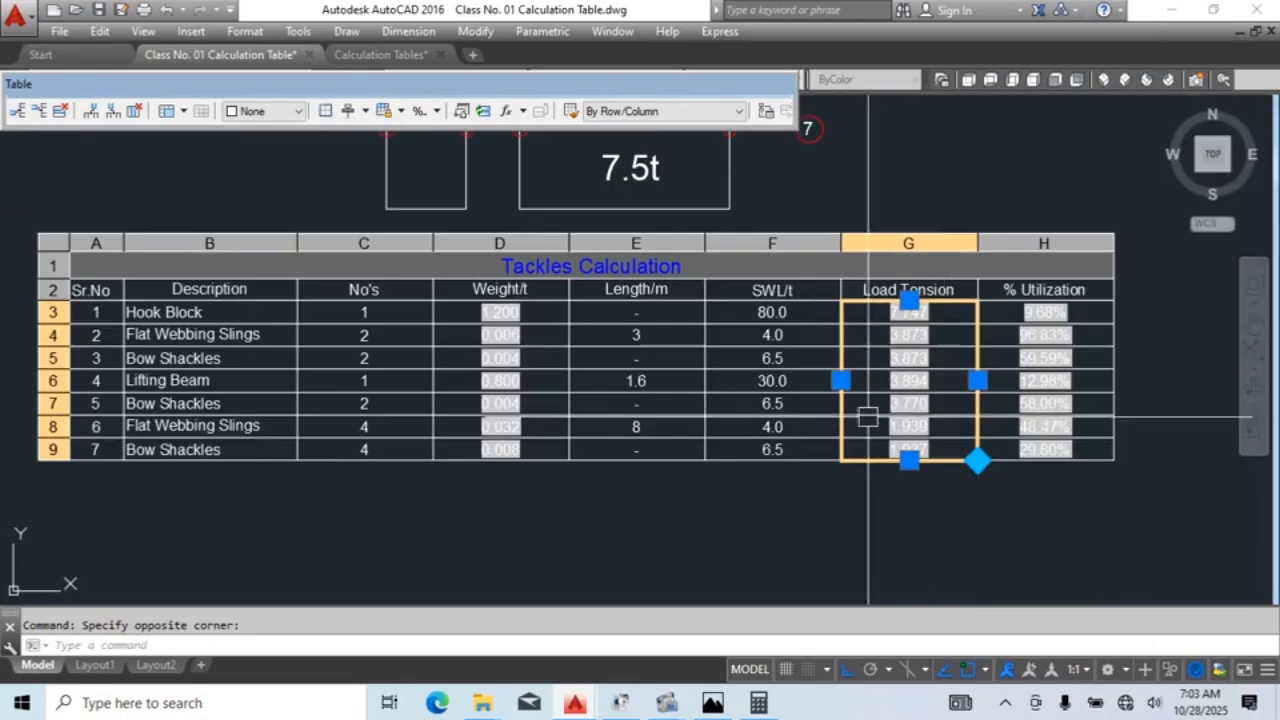
Step: Copy the Sr.No 5 load tension formula =(7.5+0.040)/C7 over the one in the Sr.No 4 Lifting Beam's load tension cell
click(199, 404)
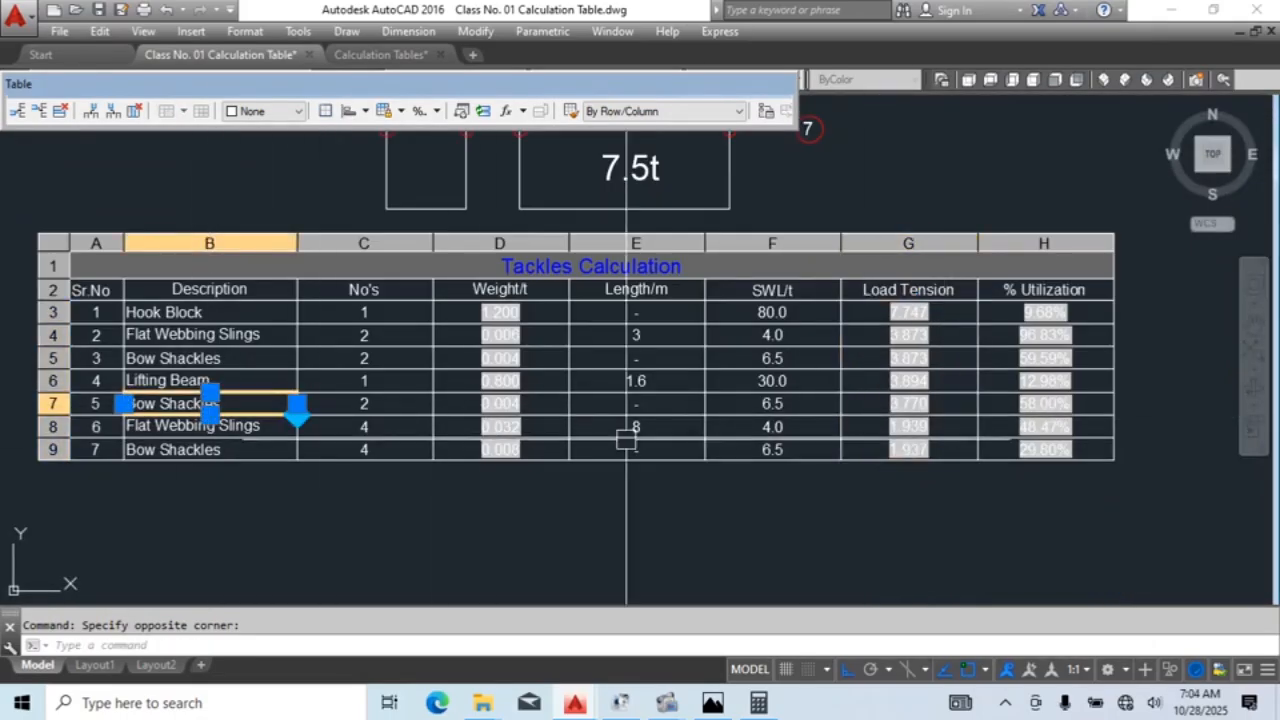
scroll(954, 398, up, 4)
double_click(948, 401)
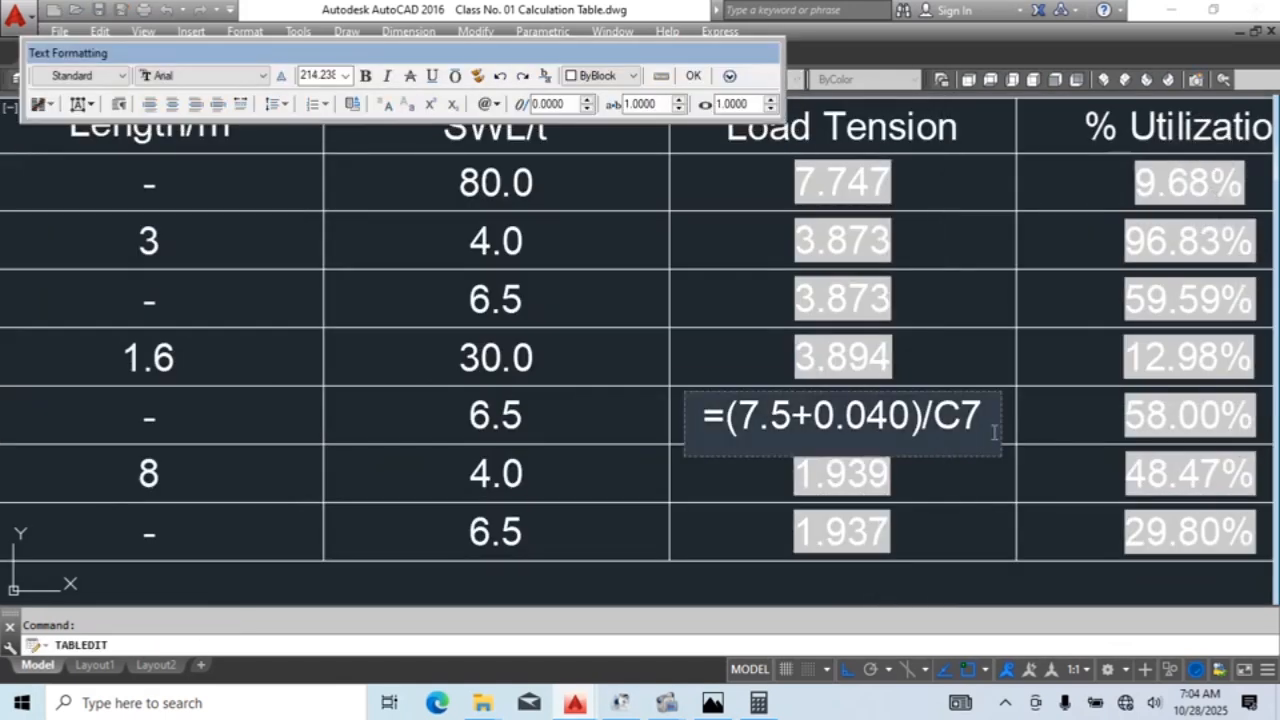
drag(984, 420, 683, 405)
key(ctrl+c)
click(690, 405)
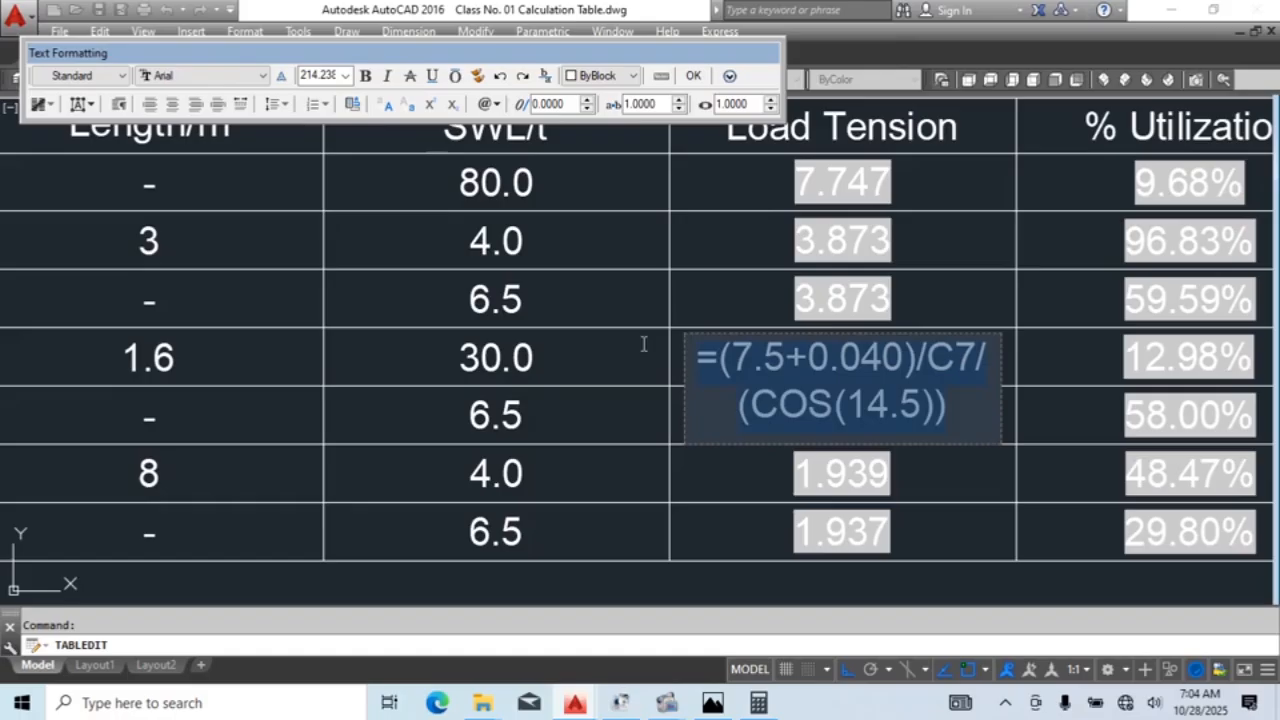
key(ctrl+v)
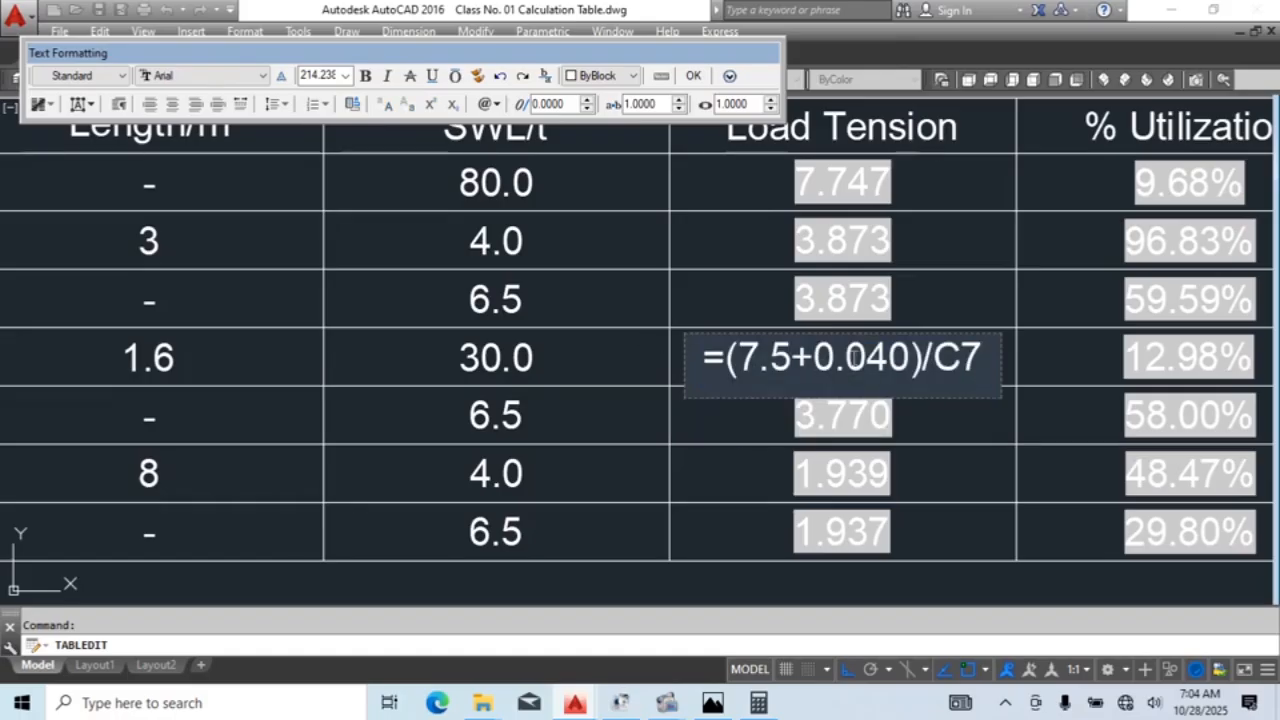
Step: Check the weights of the gear below the Lifting Beam and set the added weight in its load tension formula to 0.044
drag(848, 358, 910, 362)
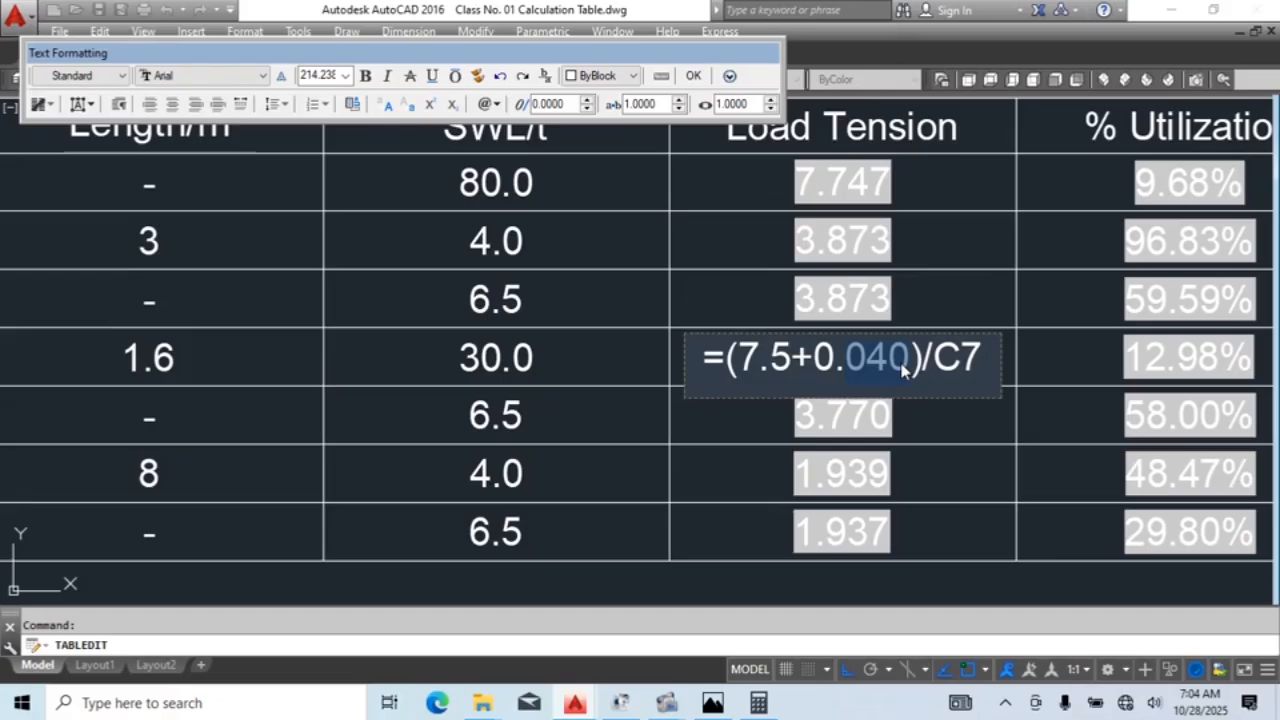
middle_drag(421, 332, 937, 350)
middle_drag(706, 460, 1077, 464)
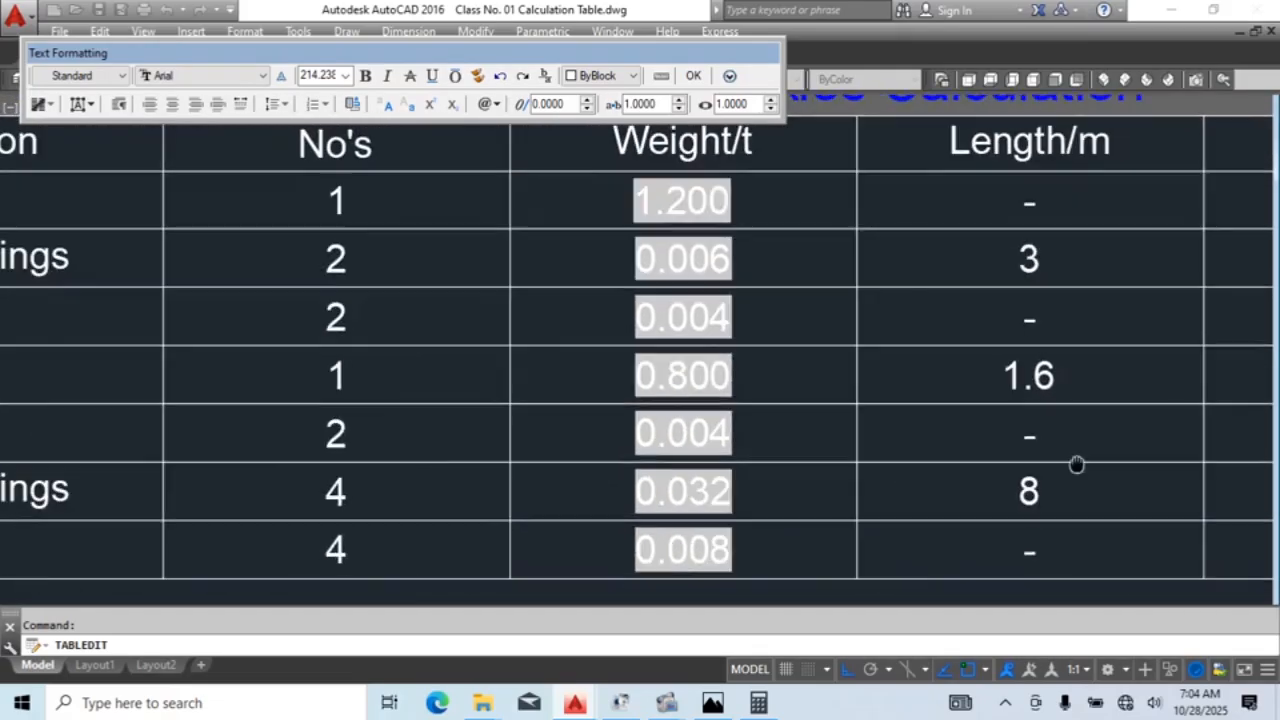
middle_drag(616, 425, 1047, 422)
middle_drag(577, 378, 74, 354)
mouse_move(901, 375)
middle_down()
mouse_move(361, 340)
mouse_move(590, 353)
middle_up()
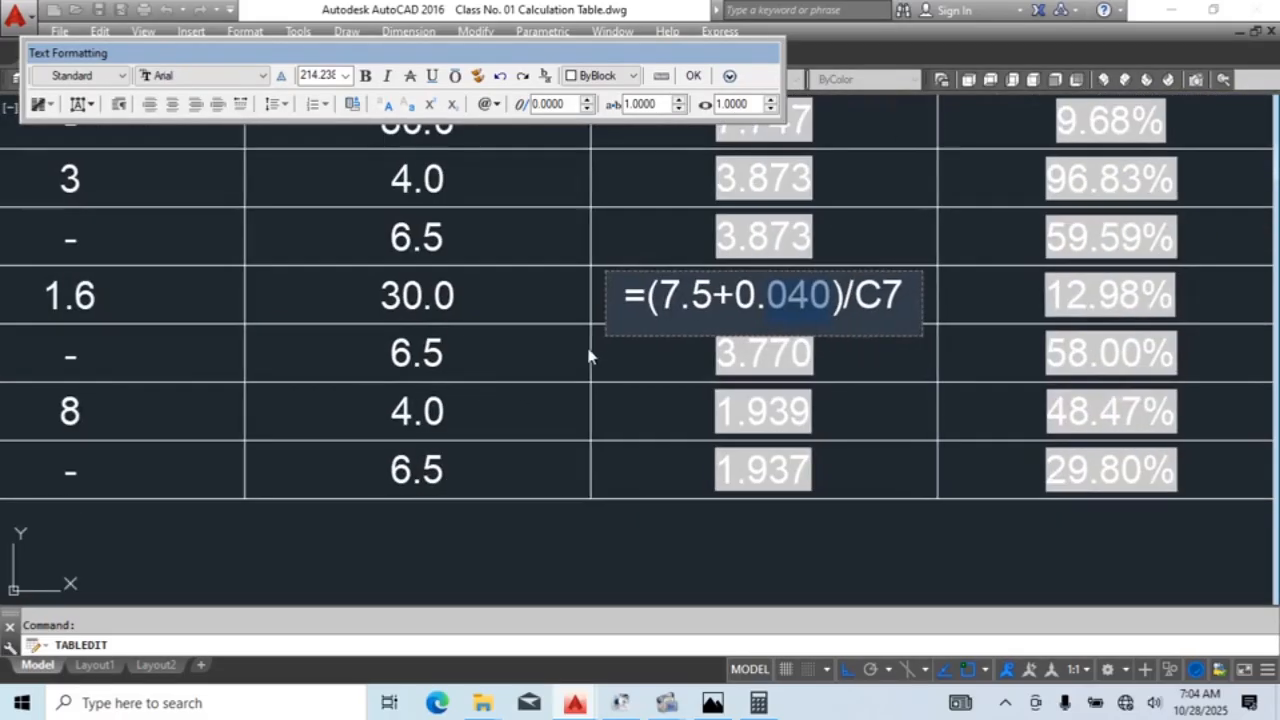
click(802, 299)
drag(790, 297, 824, 294)
text(44)
Step: Change the quantity reference in the Lifting Beam's load tension formula to its own row's quantity, C6, and apply the formula
scroll(953, 303, down, 2)
mouse_move(513, 329)
middle_down()
mouse_move(843, 335)
mouse_move(999, 375)
middle_up()
mouse_move(73, 349)
middle_down()
mouse_move(266, 349)
mouse_move(89, 346)
middle_up()
middle_drag(862, 364, 551, 369)
scroll(1095, 351, up, 2)
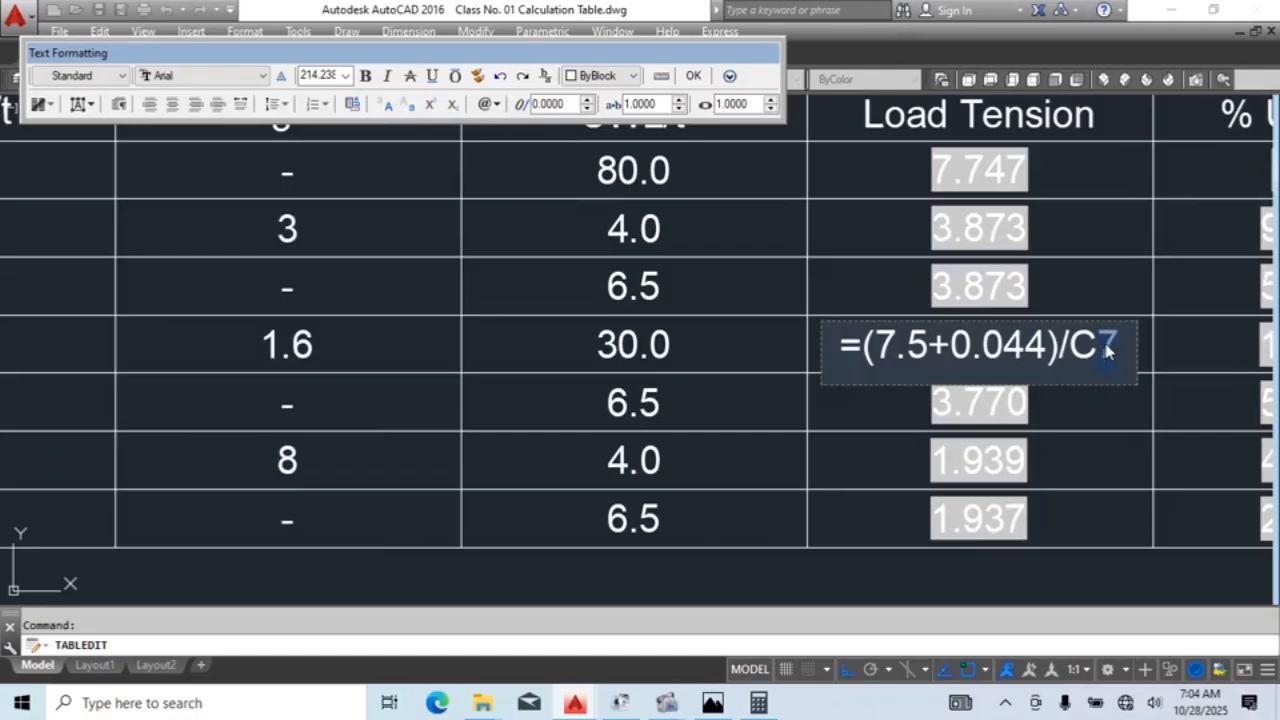
click(1075, 411)
middle_drag(997, 429, 717, 449)
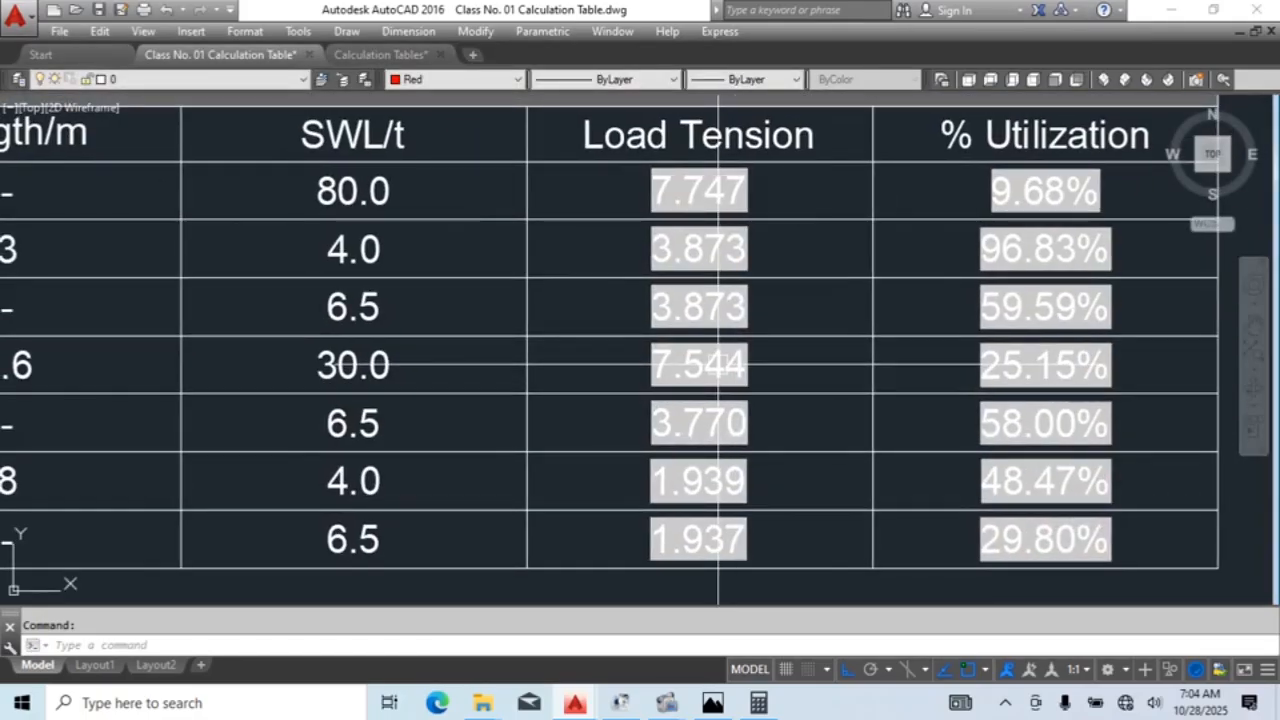
middle_drag(720, 300, 770, 296)
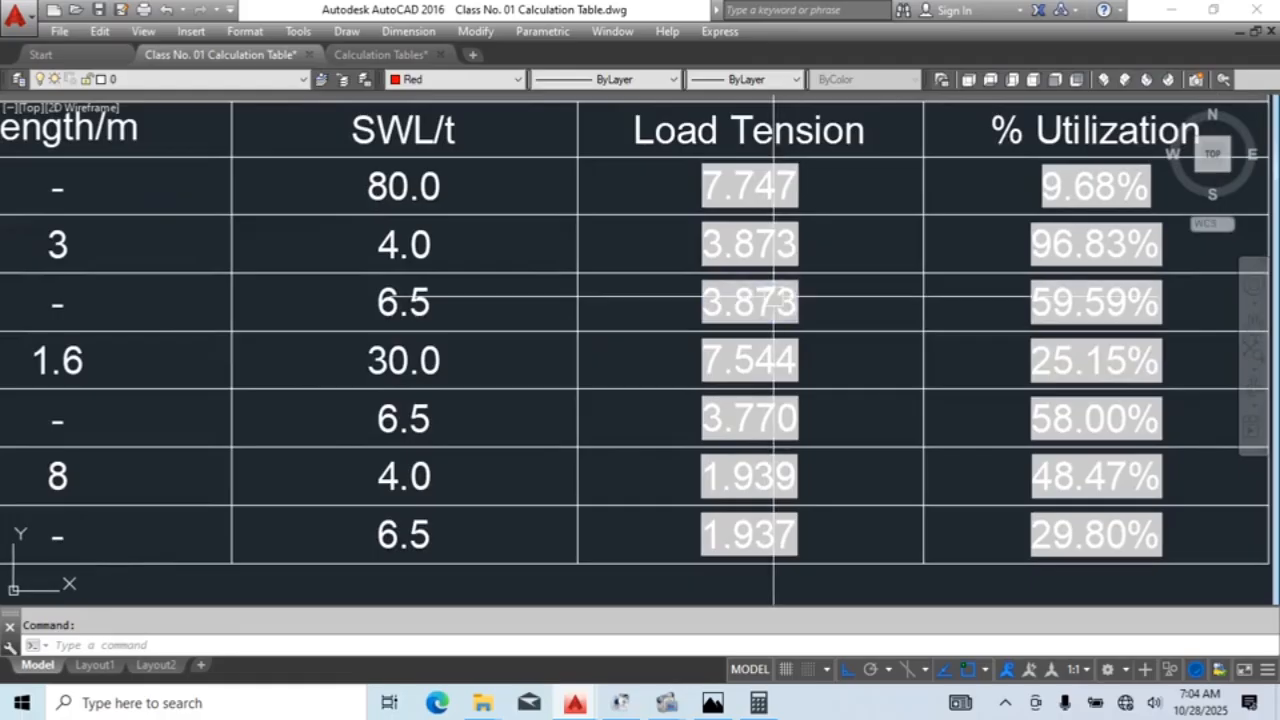
Step: Copy the Sr.No 6 load tension formula =(7.5+0.008)/C8/(COS(14.5)) over the one in the Sr.No 3 Bow Shackles' load tension cell
double_click(778, 417)
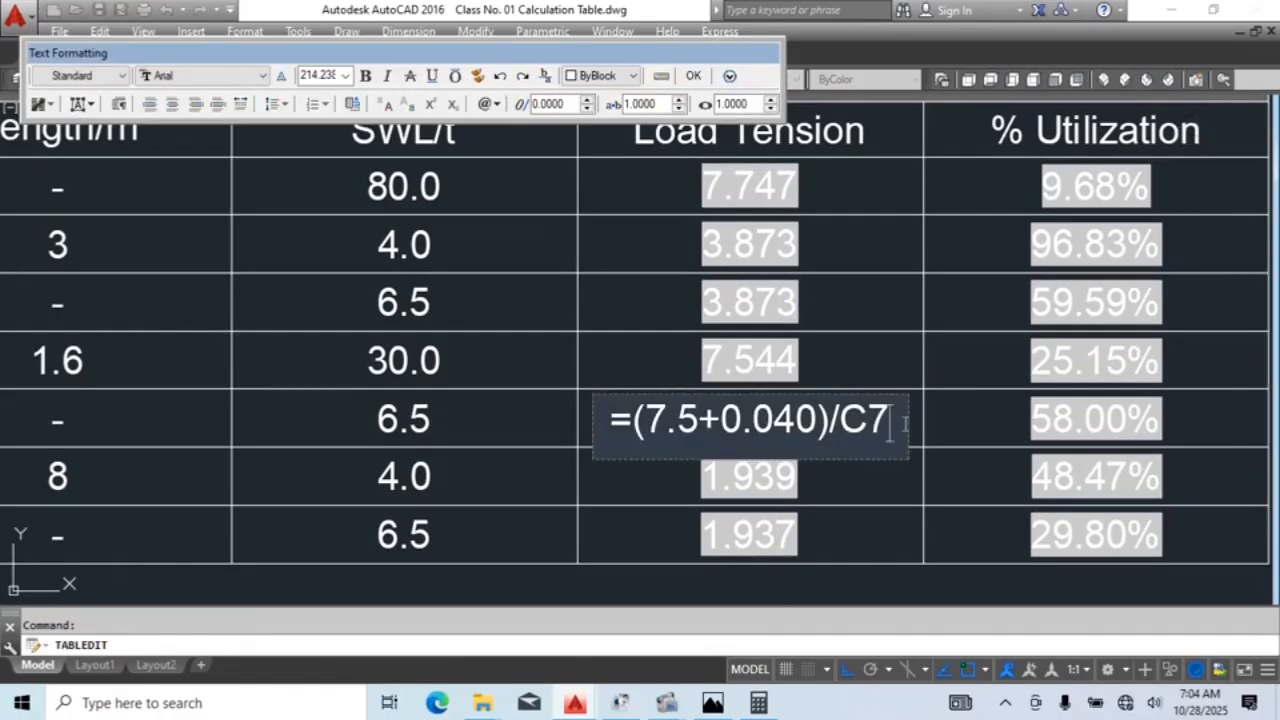
click(815, 483)
double_click(798, 477)
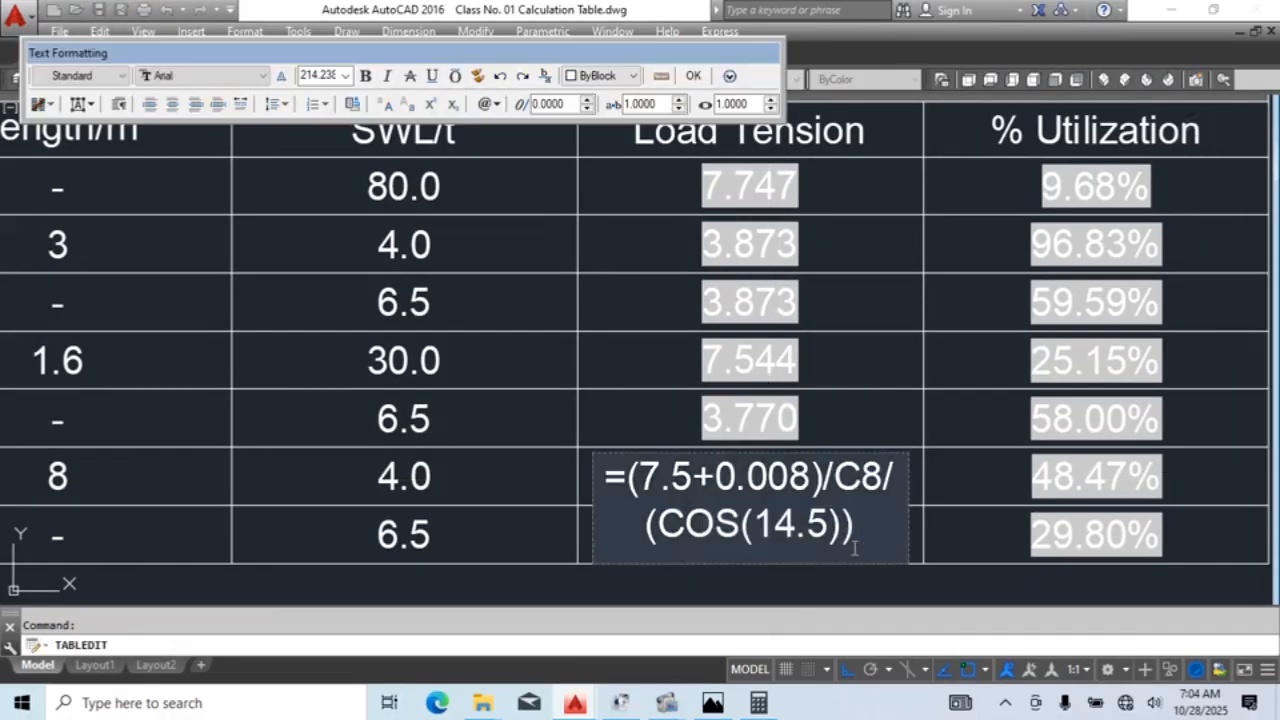
drag(856, 545, 589, 468)
key(ctrl+c)
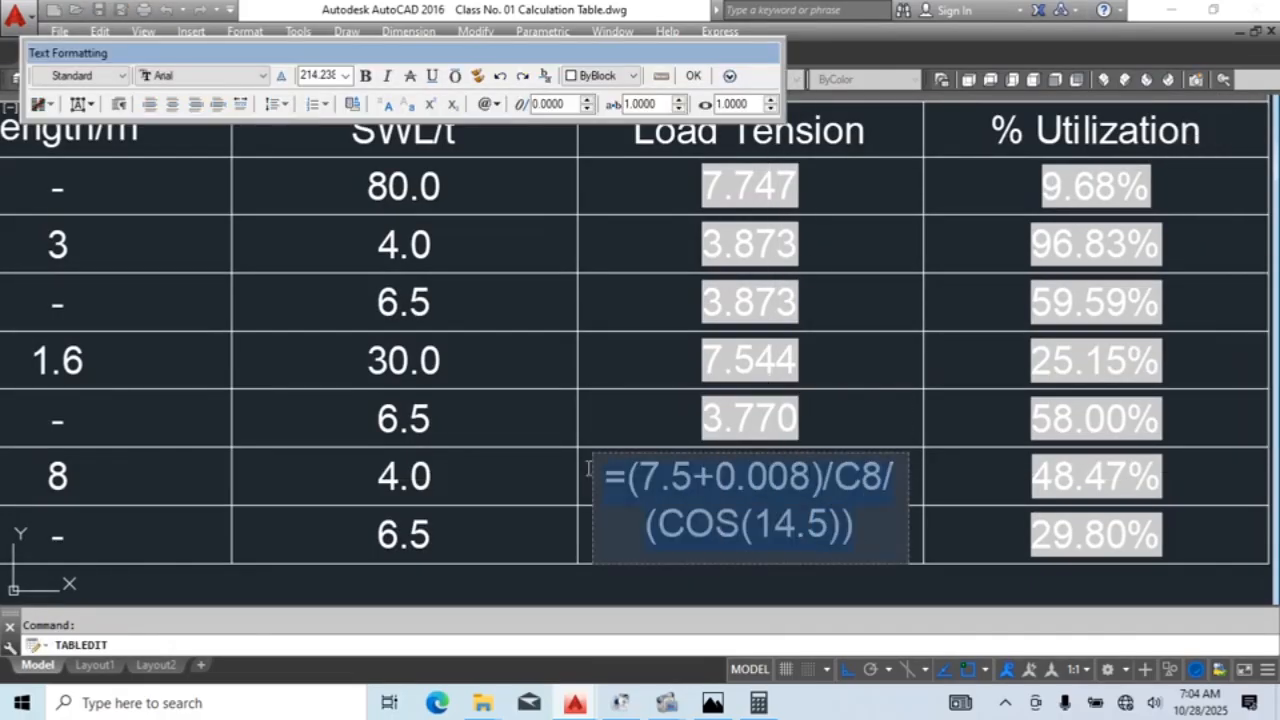
click(779, 363)
scroll(780, 311, down, 2)
click(774, 311)
mouse_move(502, 330)
middle_down()
mouse_move(1170, 363)
mouse_move(603, 374)
mouse_move(615, 376)
middle_up()
scroll(972, 354, up, 2)
double_click(880, 367)
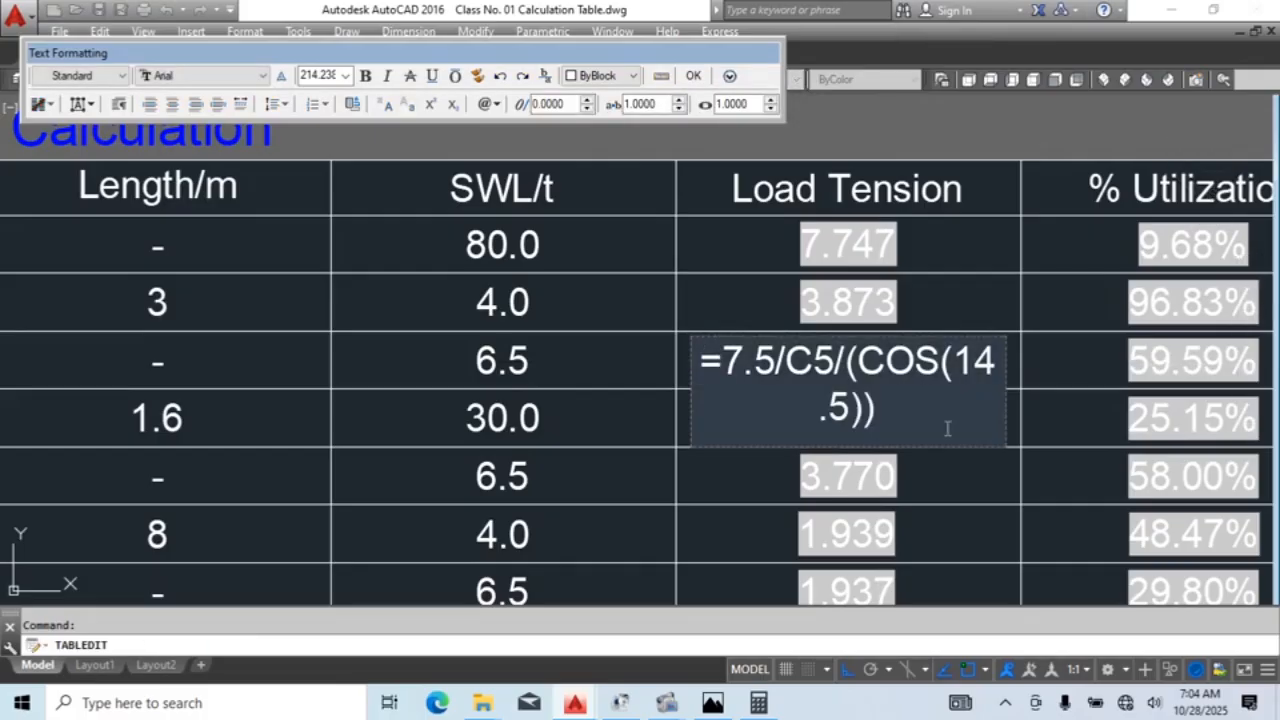
drag(948, 430, 677, 360)
key(ctrl+v)
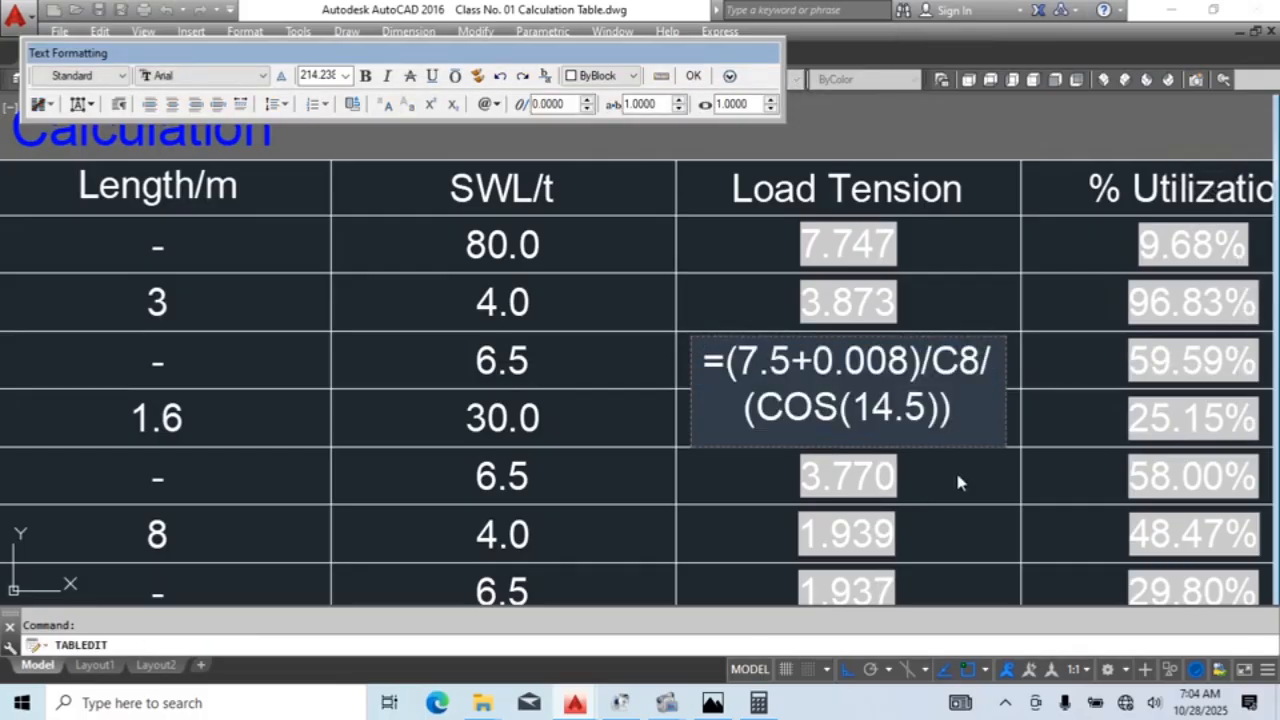
Step: Change the quantity reference in the Sr.No 3 Bow Shackles' load tension formula to C5 and apply the formula
scroll(717, 368, down, 2)
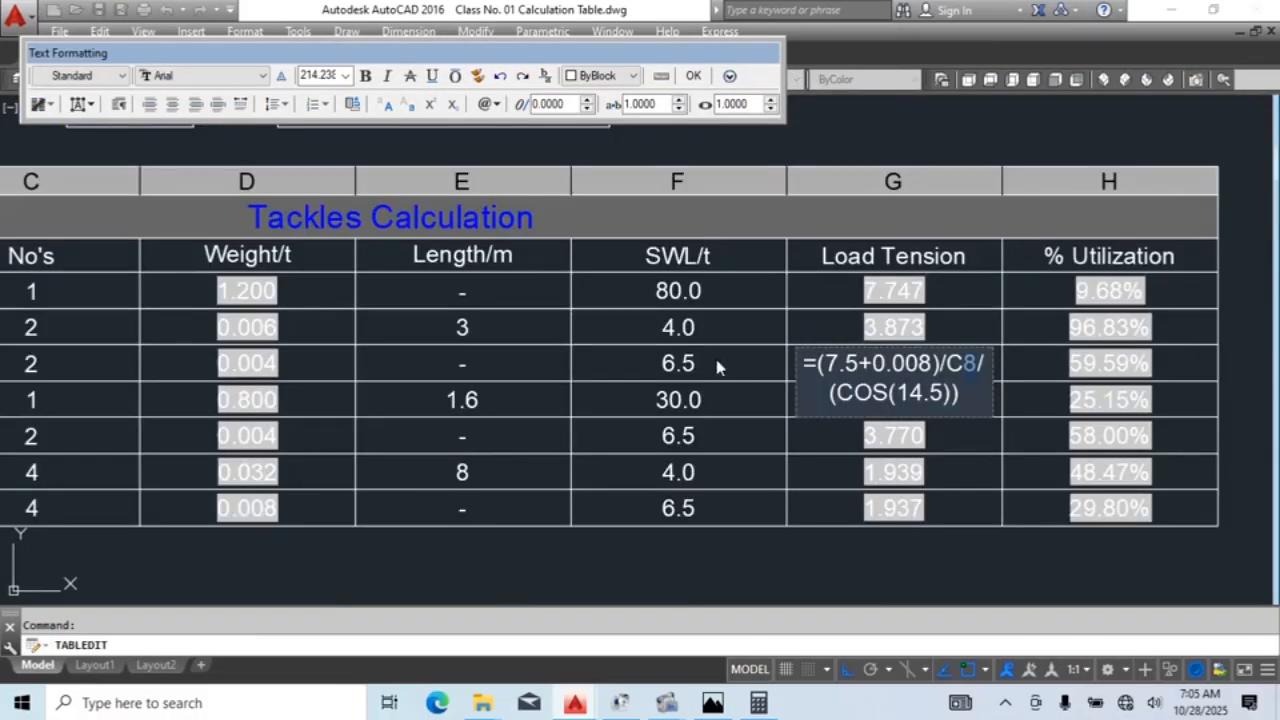
middle_drag(307, 365, 416, 375)
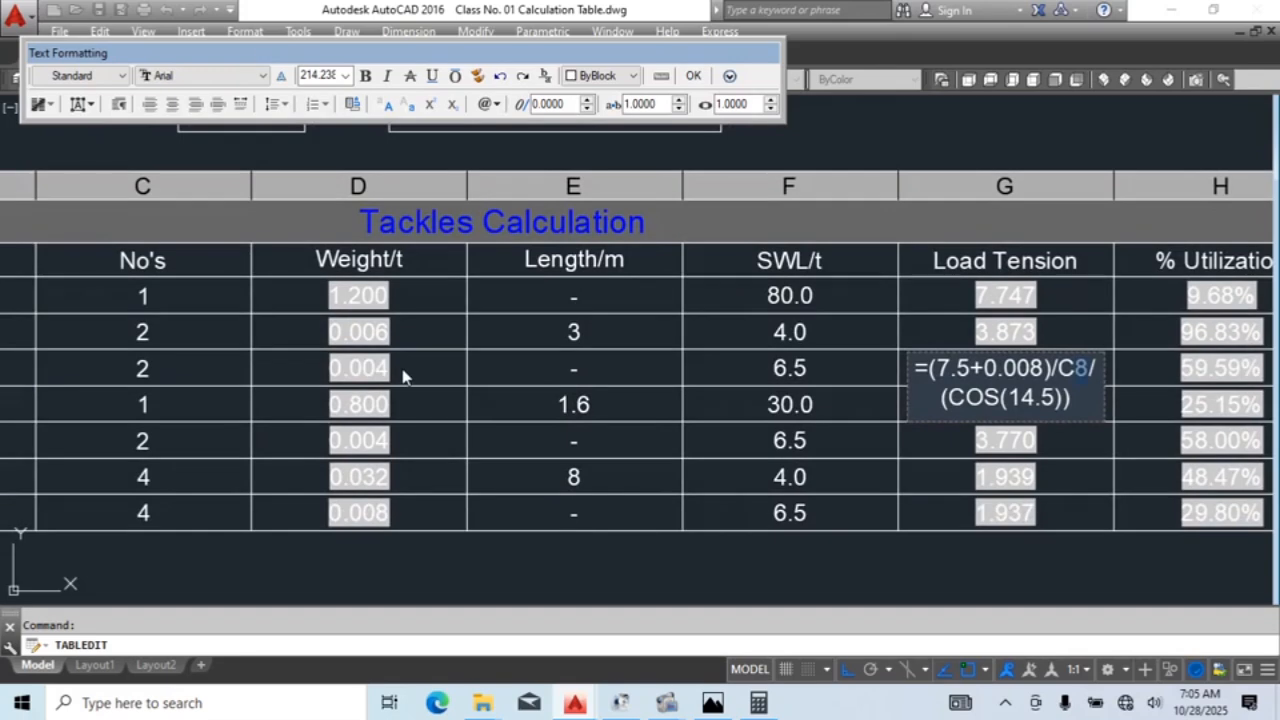
mouse_move(138, 367)
middle_down()
mouse_move(878, 396)
mouse_move(457, 427)
middle_up()
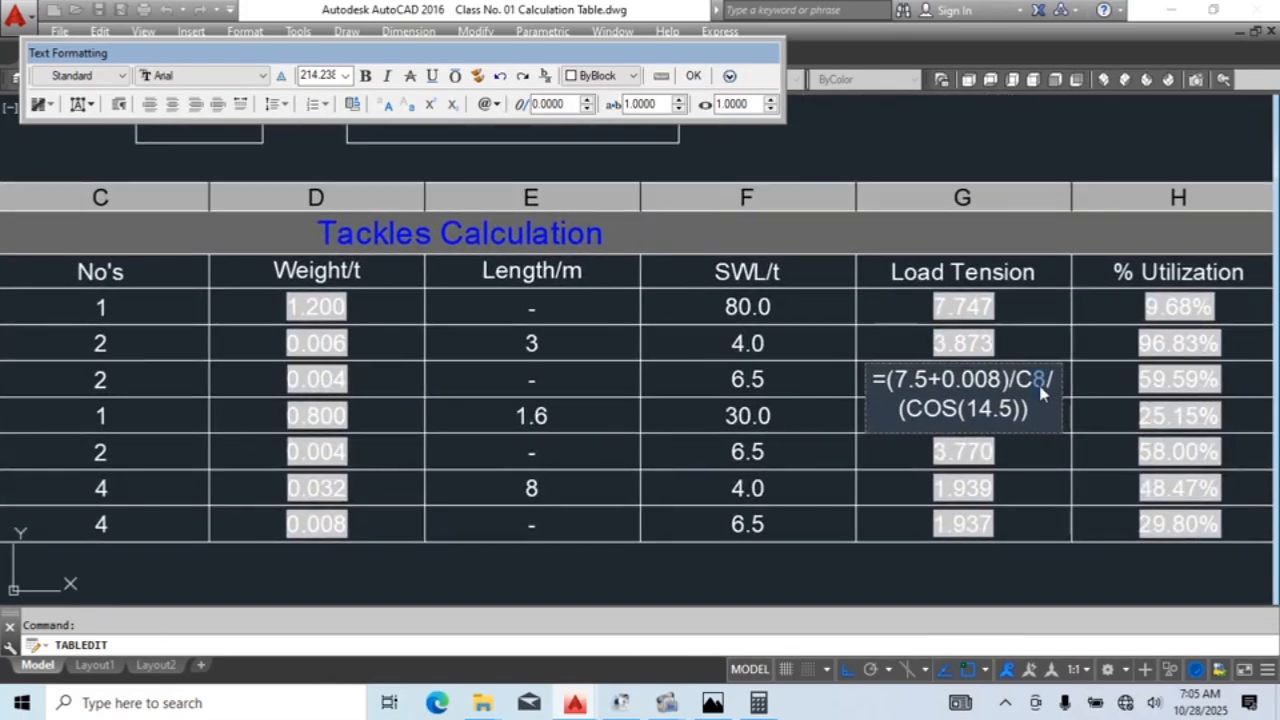
text(5)
click(1026, 449)
Step: Check the sling angle above the lifting beam in the rigging sketch and set the cosine angle in the Sr.No 3 load tension formula to 15
scroll(1010, 340, down, 2)
mouse_move(1010, 335)
middle_down()
mouse_move(869, 486)
mouse_move(865, 520)
middle_up()
mouse_move(390, 225)
middle_down()
mouse_move(703, 417)
mouse_move(715, 515)
middle_up()
middle_drag(722, 228, 738, 348)
scroll(666, 357, up, 2)
scroll(663, 300, down, 4)
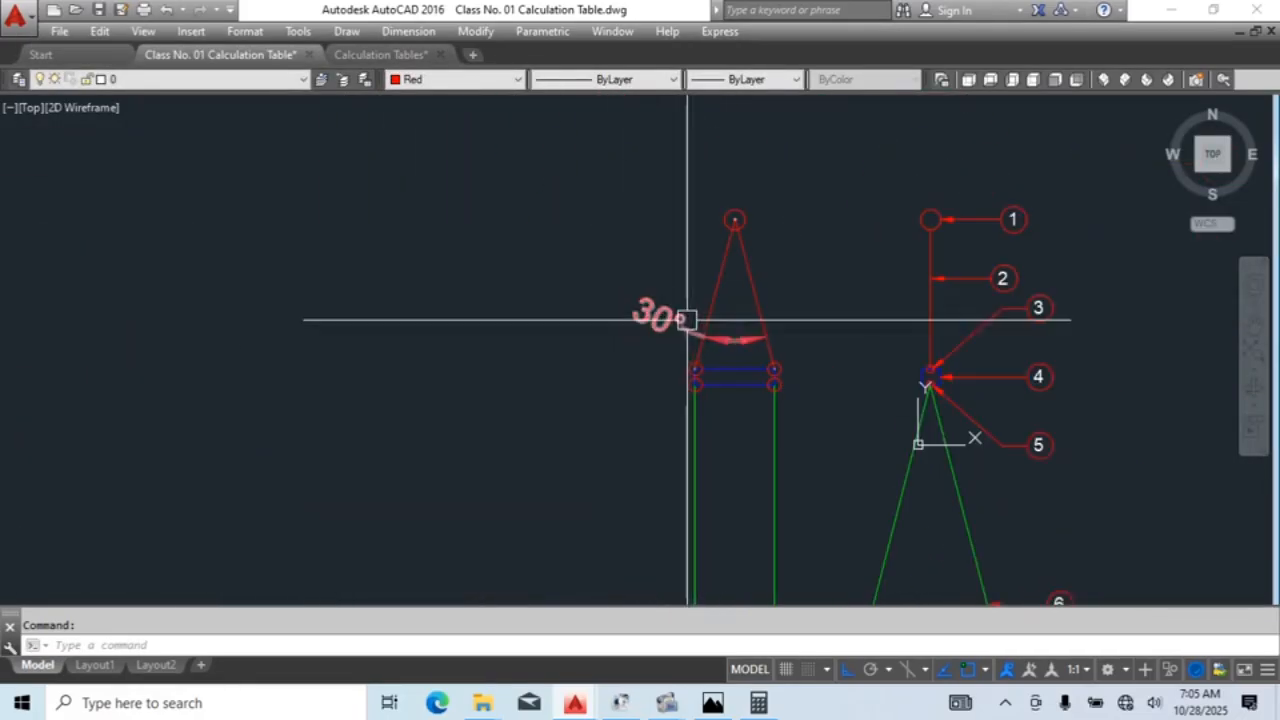
mouse_move(800, 393)
middle_down()
mouse_move(609, 194)
mouse_move(575, 128)
middle_up()
scroll(767, 423, up, 5)
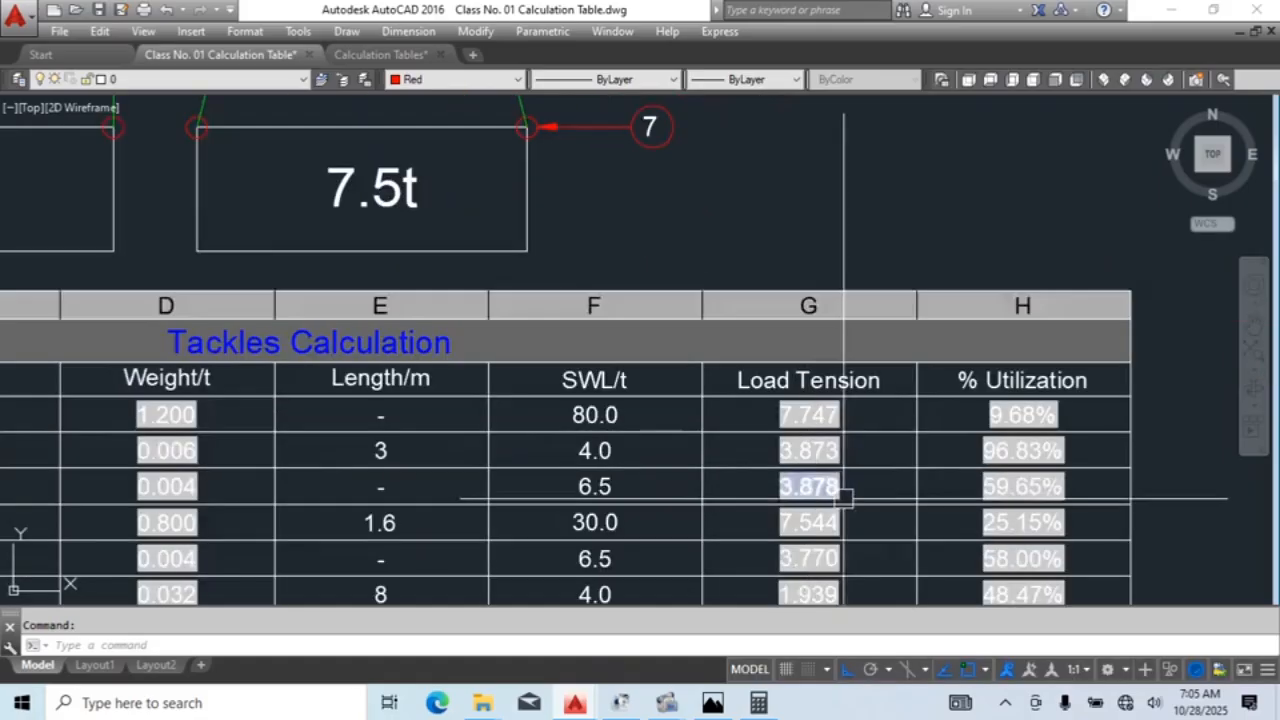
middle_drag(855, 500, 985, 430)
scroll(271, 391, down, 3)
scroll(420, 424, up, 4)
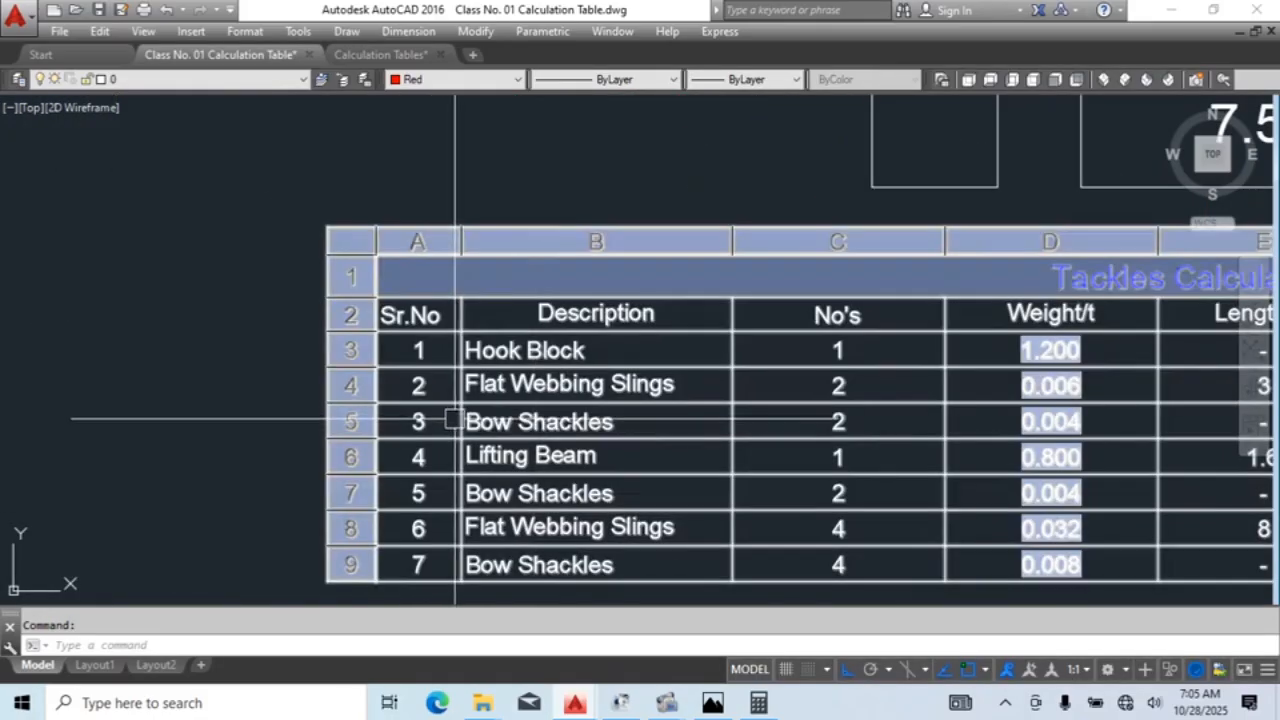
scroll(378, 437, down, 2)
scroll(640, 409, up, 4)
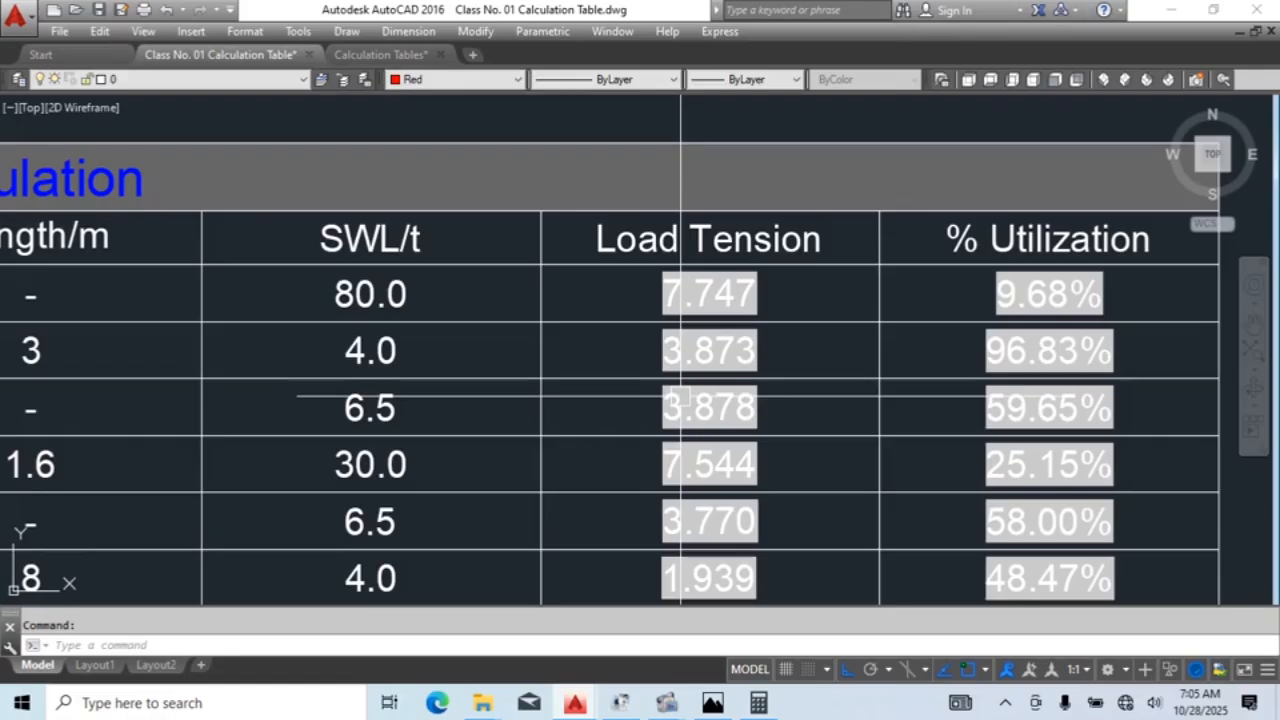
double_click(680, 396)
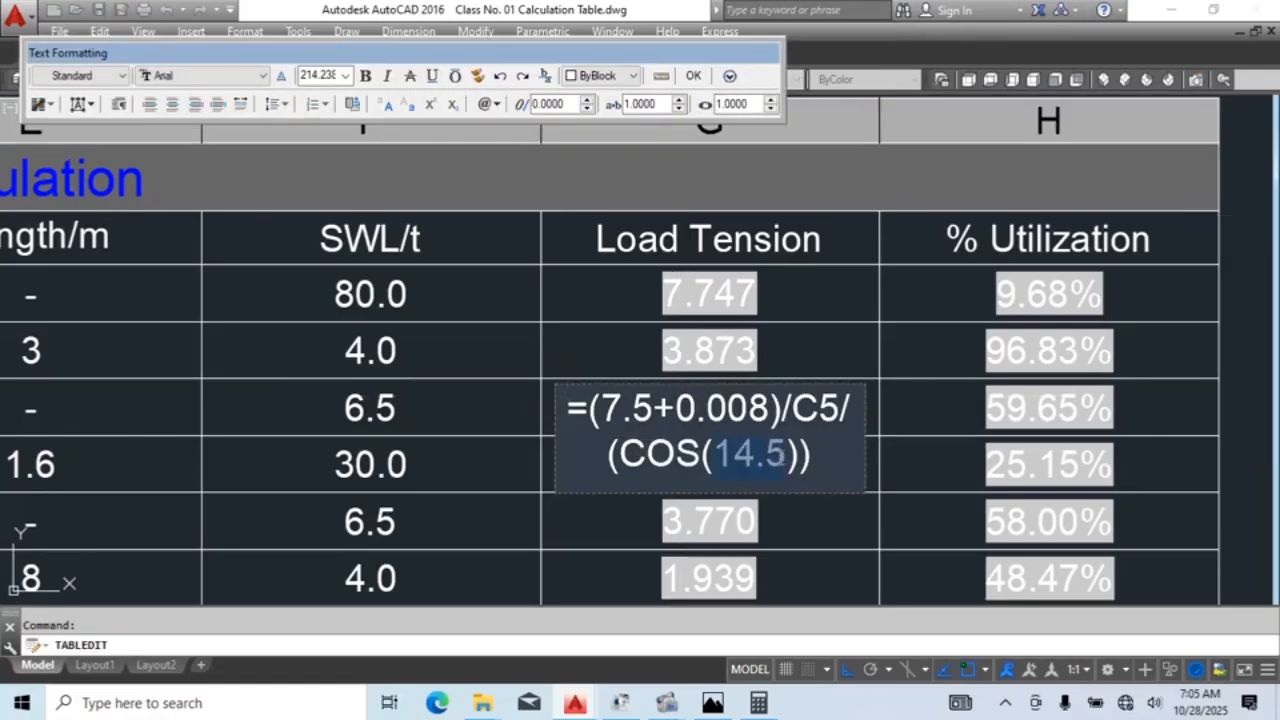
text(15)
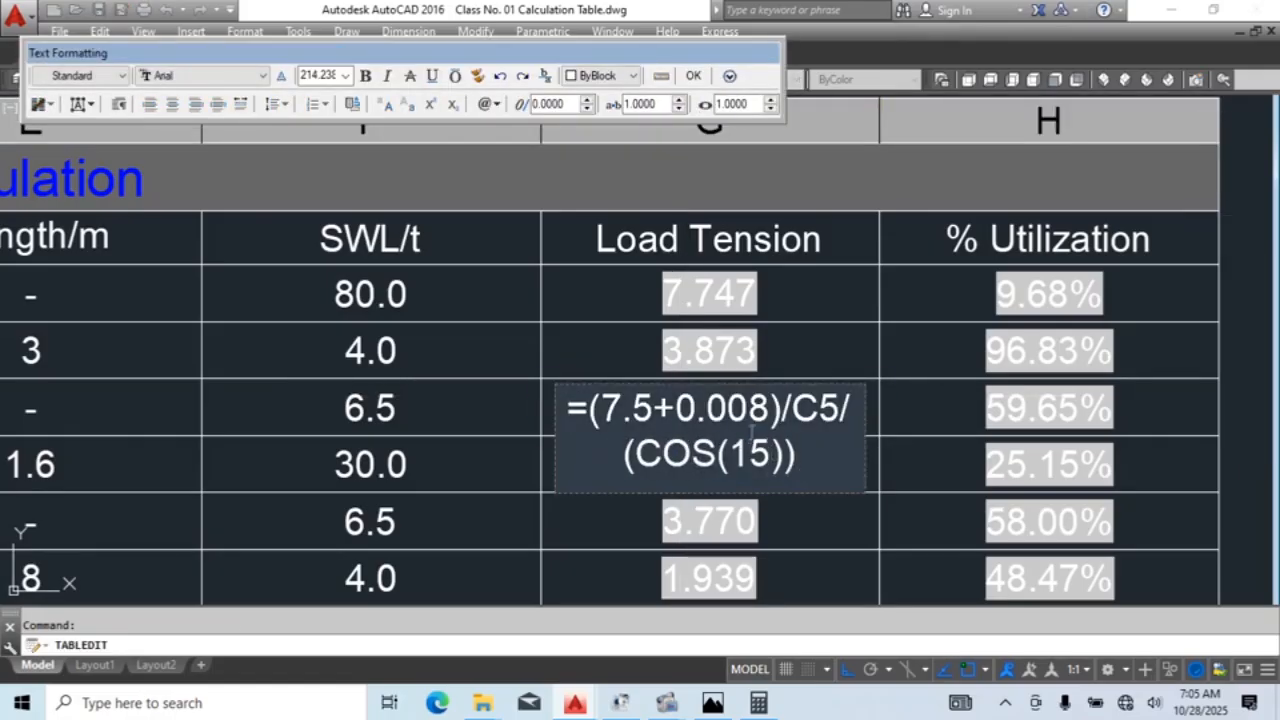
click(795, 505)
Step: Check the Lifting Beam's formula and replace the load part of the Sr.No 3 load tension formula with =(7.5+0.044)
middle_drag(795, 479, 894, 457)
double_click(826, 446)
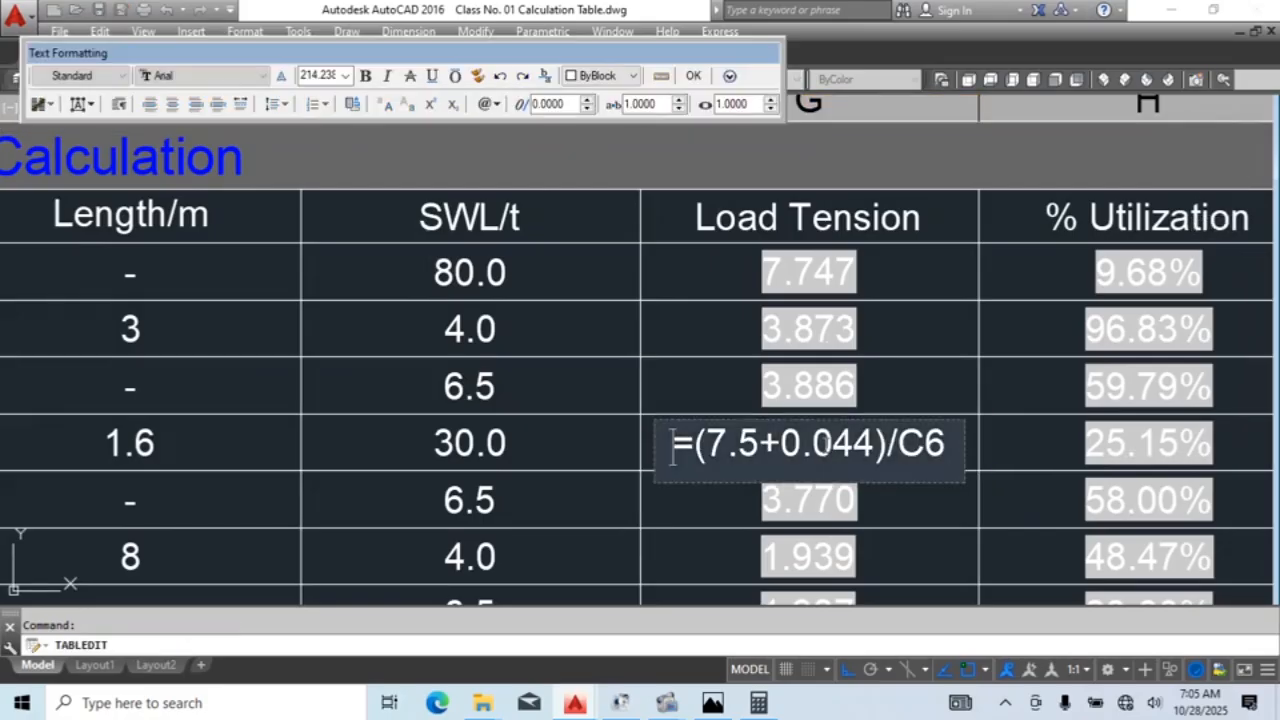
drag(878, 443, 696, 443)
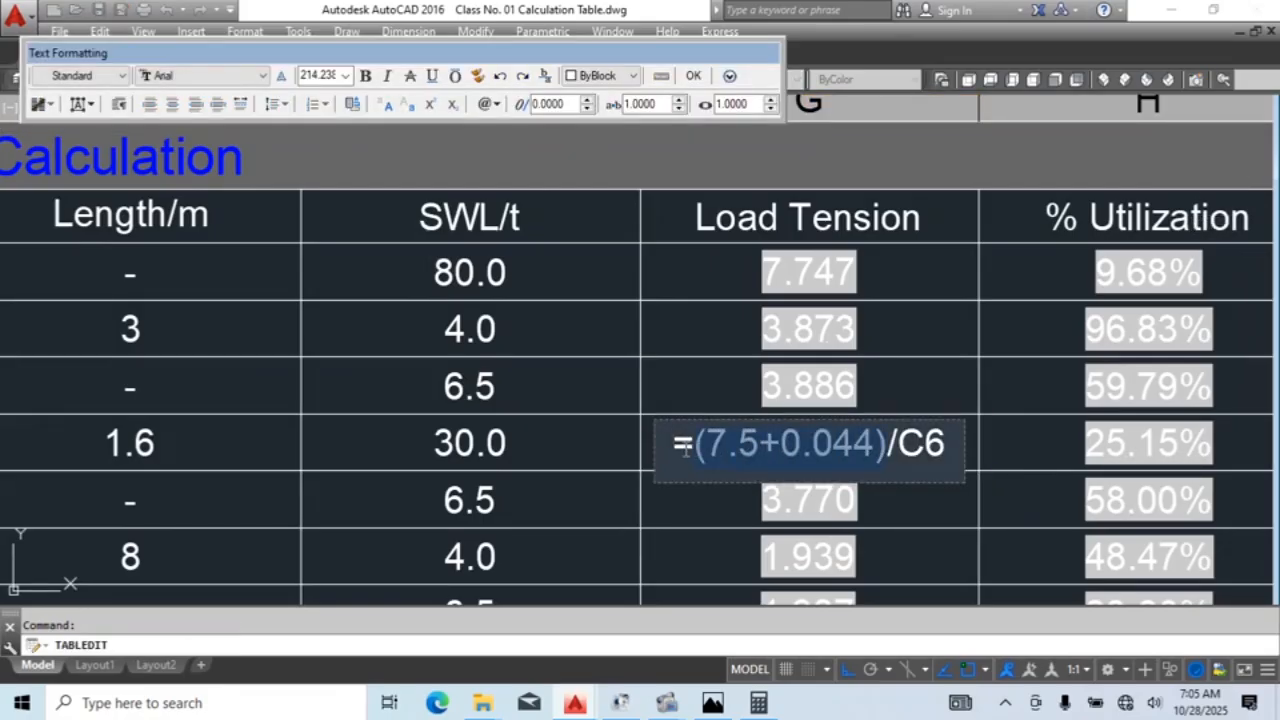
click(807, 398)
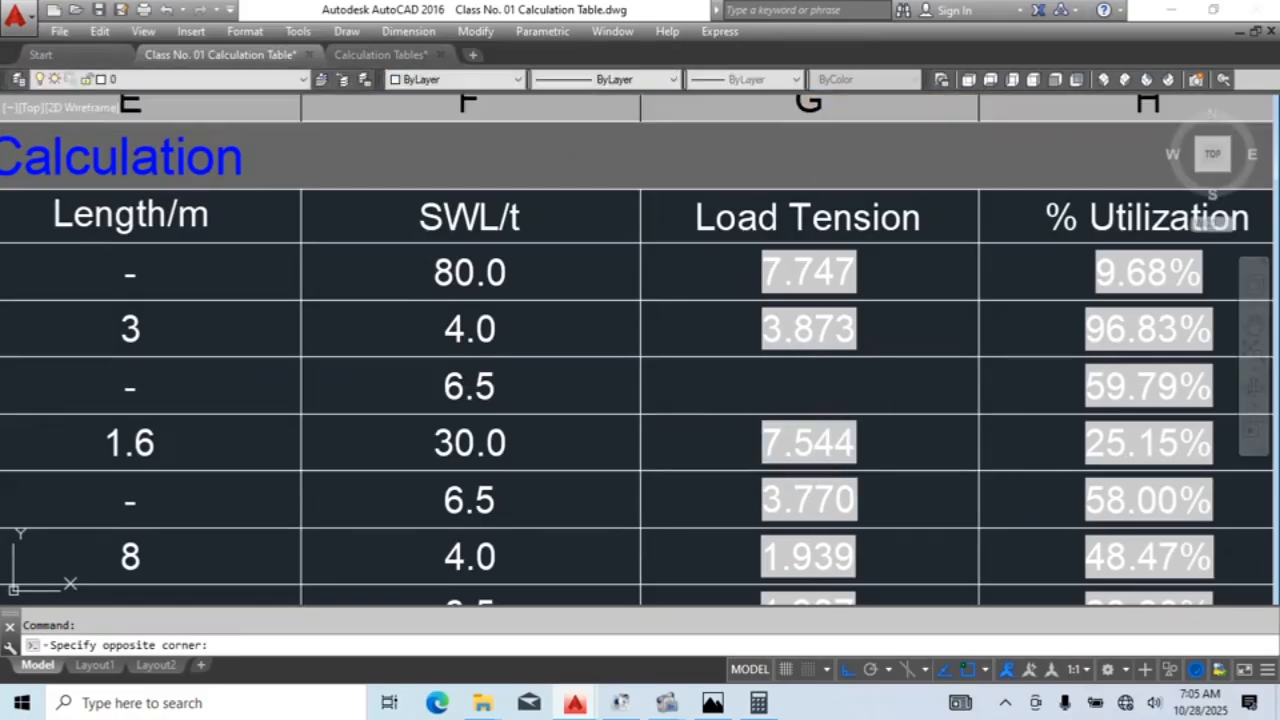
double_click(807, 390)
drag(881, 388, 661, 393)
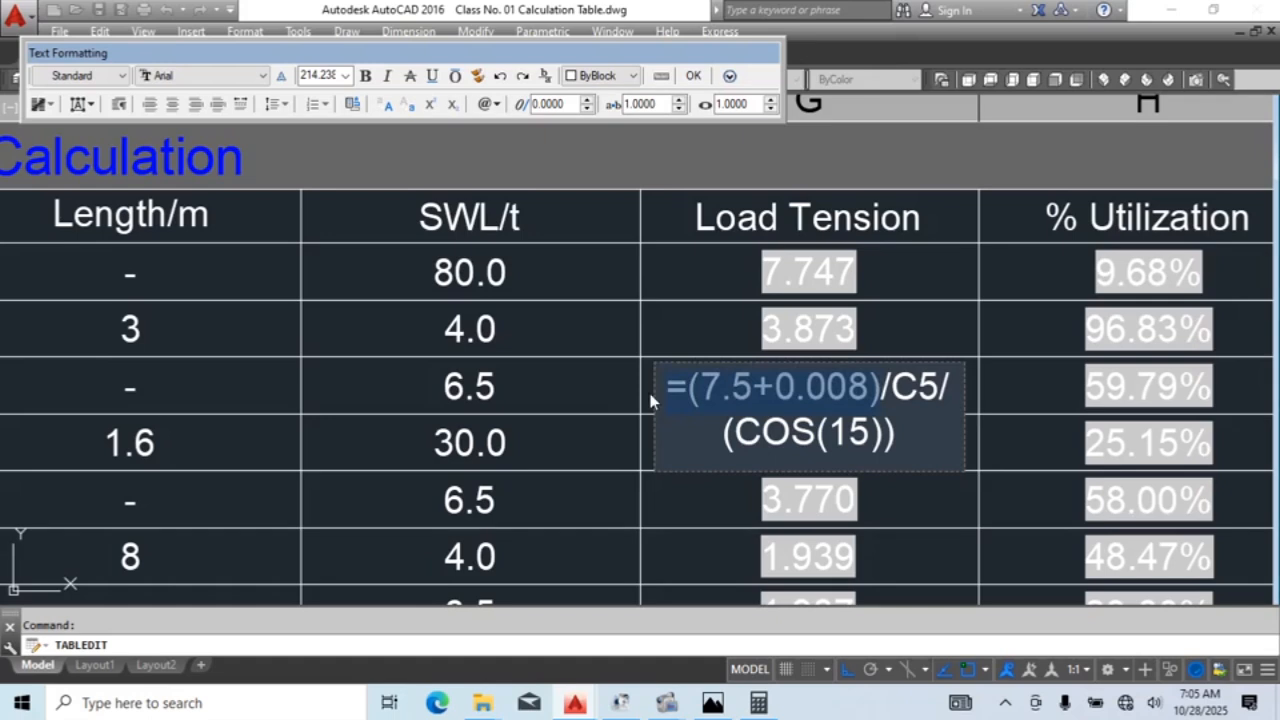
text(=(7.5+0.044))
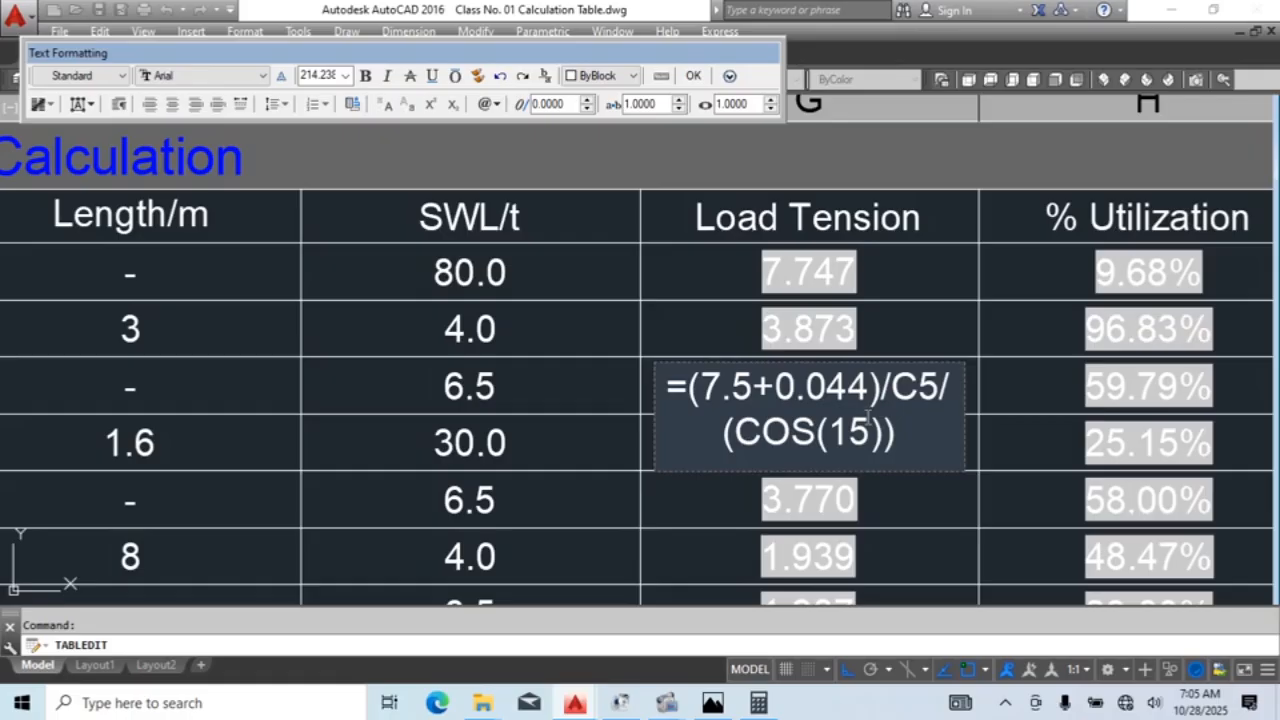
Step: Include the Lifting Beam's weight by setting the added weight in the Sr.No 3 load tension formula to 0.844, and apply it
drag(808, 387, 817, 387)
text(8)
click(1009, 383)
Step: Examine how items 3, 4 and 5 are arranged around the lifting beam in the rigging sketch
click(750, 374)
scroll(780, 378, down, 2)
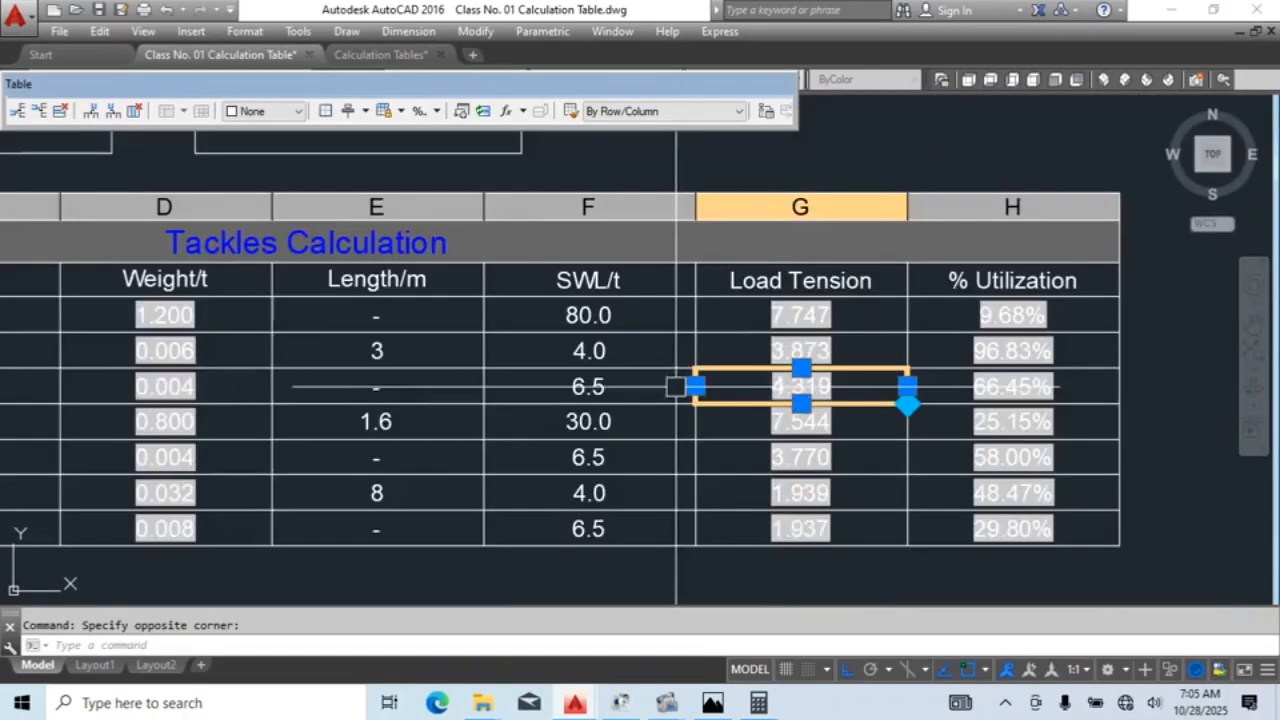
middle_drag(560, 393, 1193, 423)
scroll(200, 430, down, 3)
mouse_move(786, 303)
middle_down()
mouse_move(812, 460)
mouse_move(334, 280)
mouse_move(264, 280)
middle_up()
scroll(368, 322, up, 5)
scroll(264, 280, down, 2)
middle_drag(664, 318, 587, 304)
scroll(589, 305, up, 2)
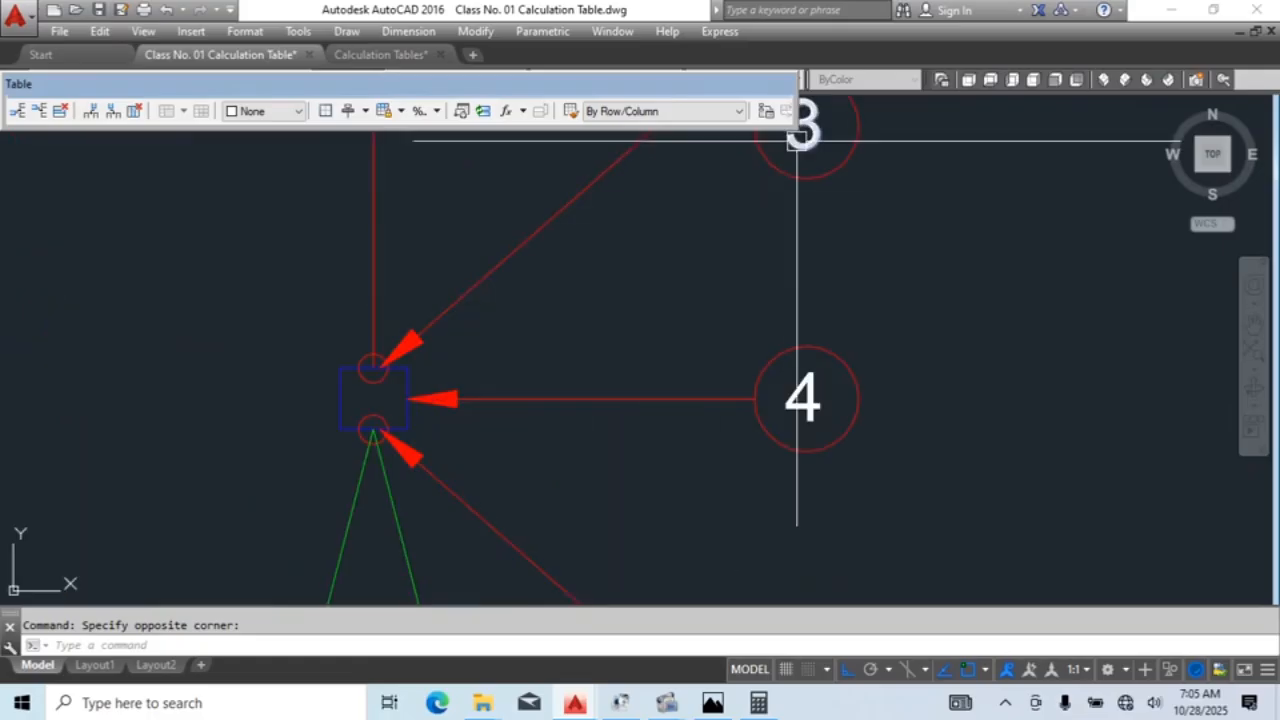
scroll(797, 143, down, 2)
scroll(545, 300, up, 2)
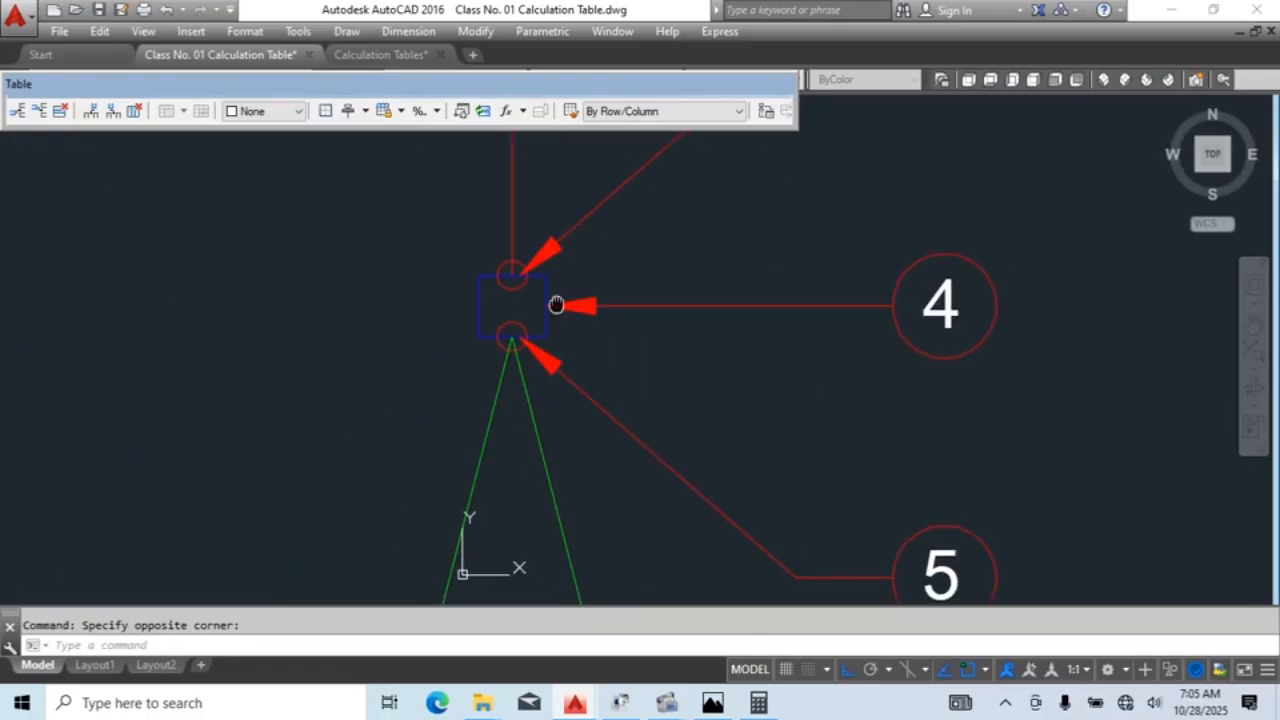
middle_drag(557, 303, 562, 267)
scroll(583, 369, down, 2)
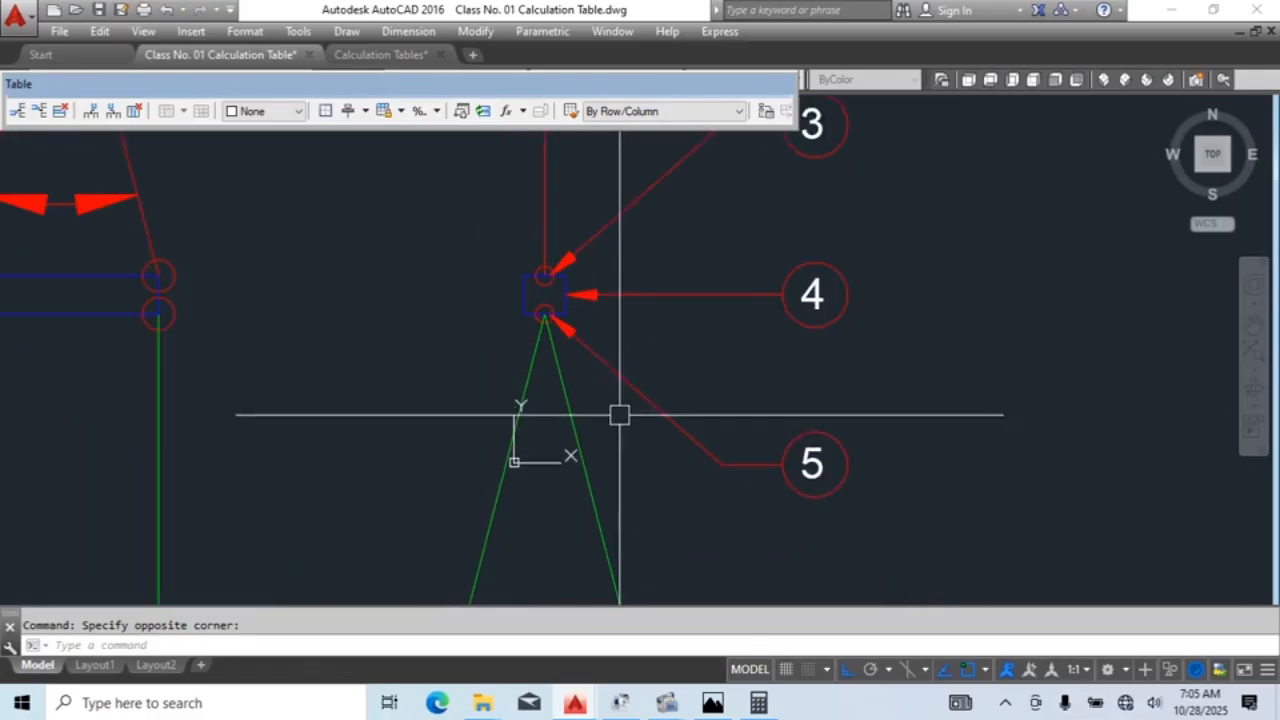
Step: Examine the item 6 slings below the lifting beam and the angle between them in the rigging sketch
middle_drag(624, 420, 704, 194)
click(726, 294)
click(406, 420)
middle_drag(770, 470, 728, 118)
middle_drag(848, 518, 801, 397)
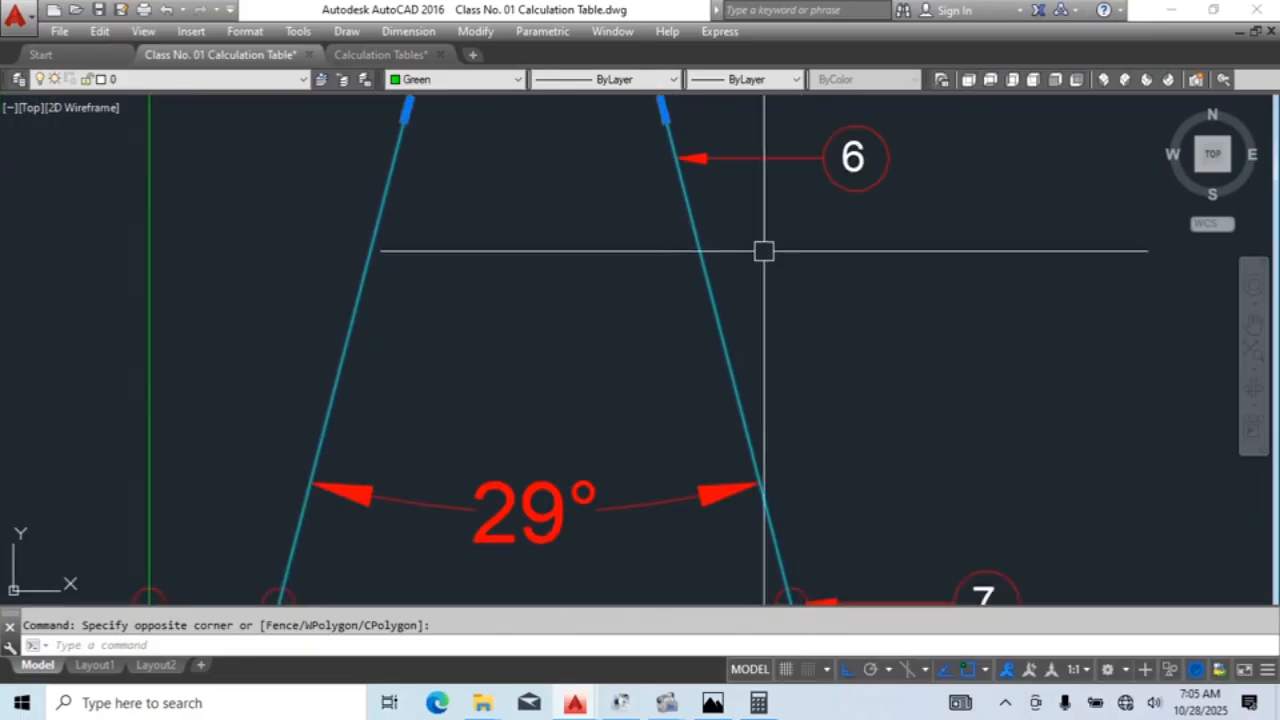
scroll(776, 262, down, 2)
middle_drag(781, 273, 789, 486)
middle_drag(655, 185, 683, 375)
scroll(650, 258, up, 6)
key(Escape)
scroll(665, 297, down, 4)
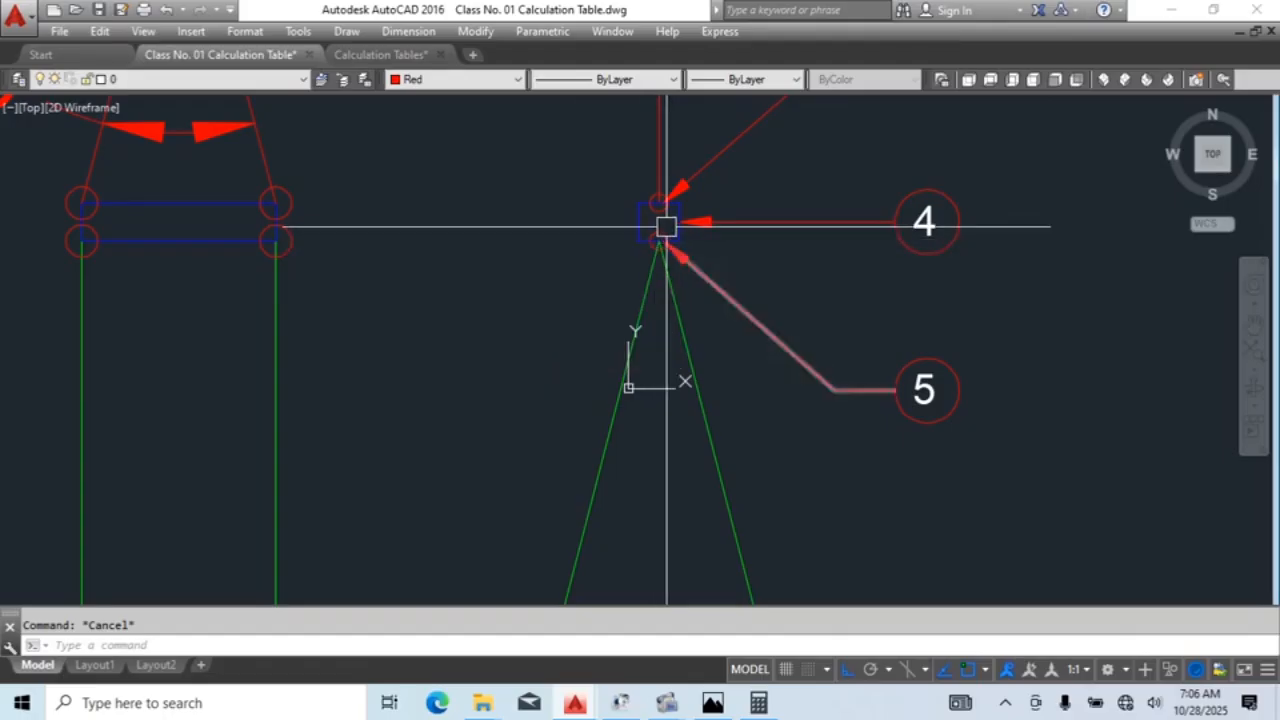
Step: Examine the item 3 shackles at both ends of the lifting beam and the angled slings above them
middle_drag(671, 223, 822, 236)
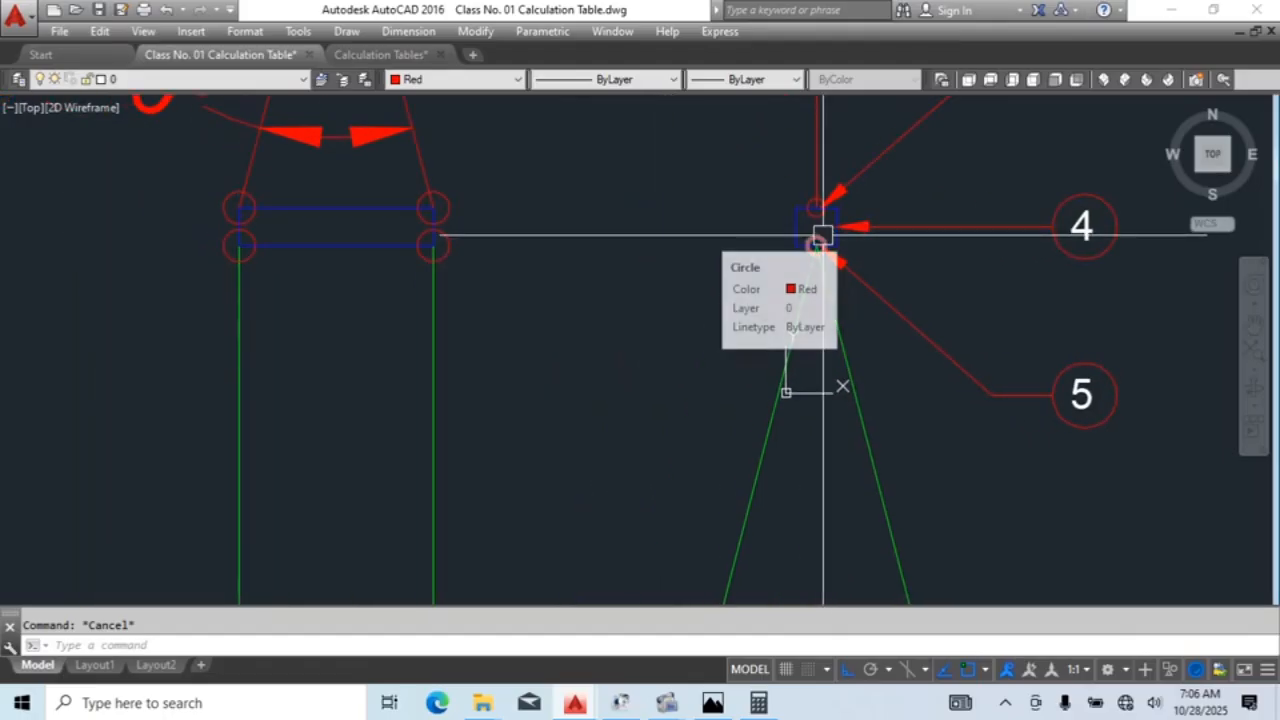
middle_drag(590, 297, 790, 481)
scroll(660, 380, up, 2)
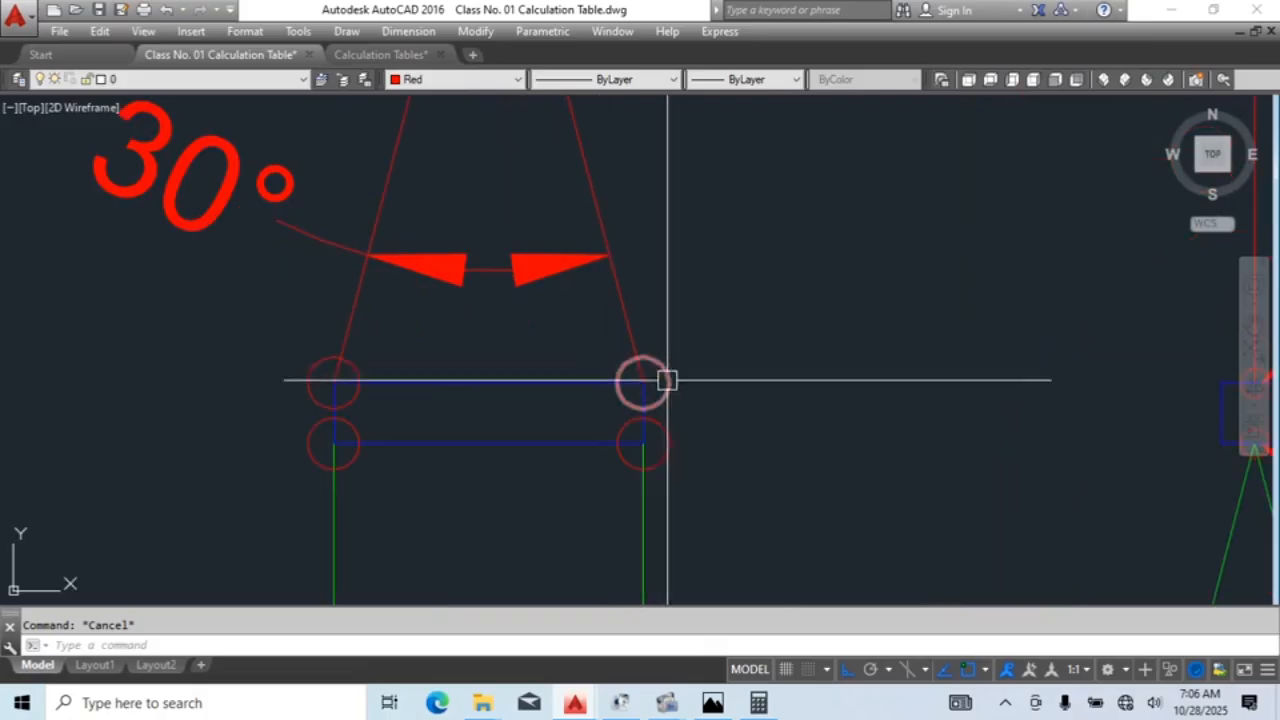
middle_drag(633, 375, 707, 425)
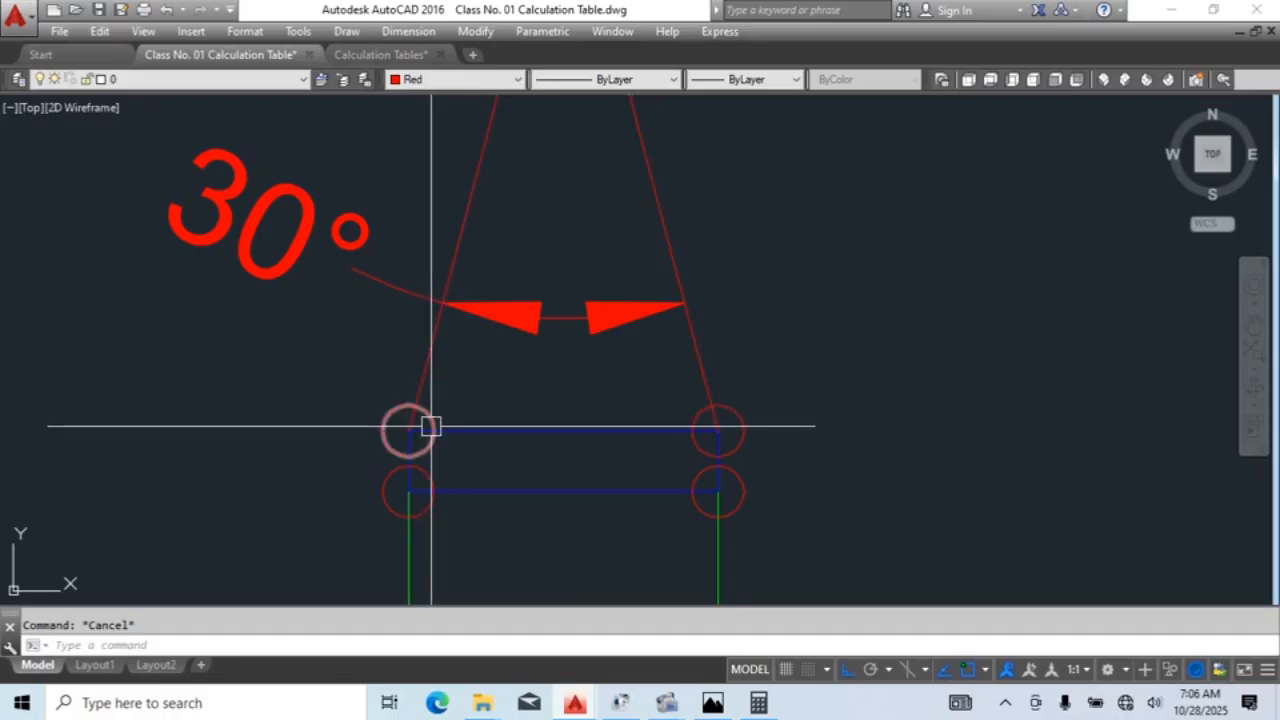
scroll(820, 331, down, 5)
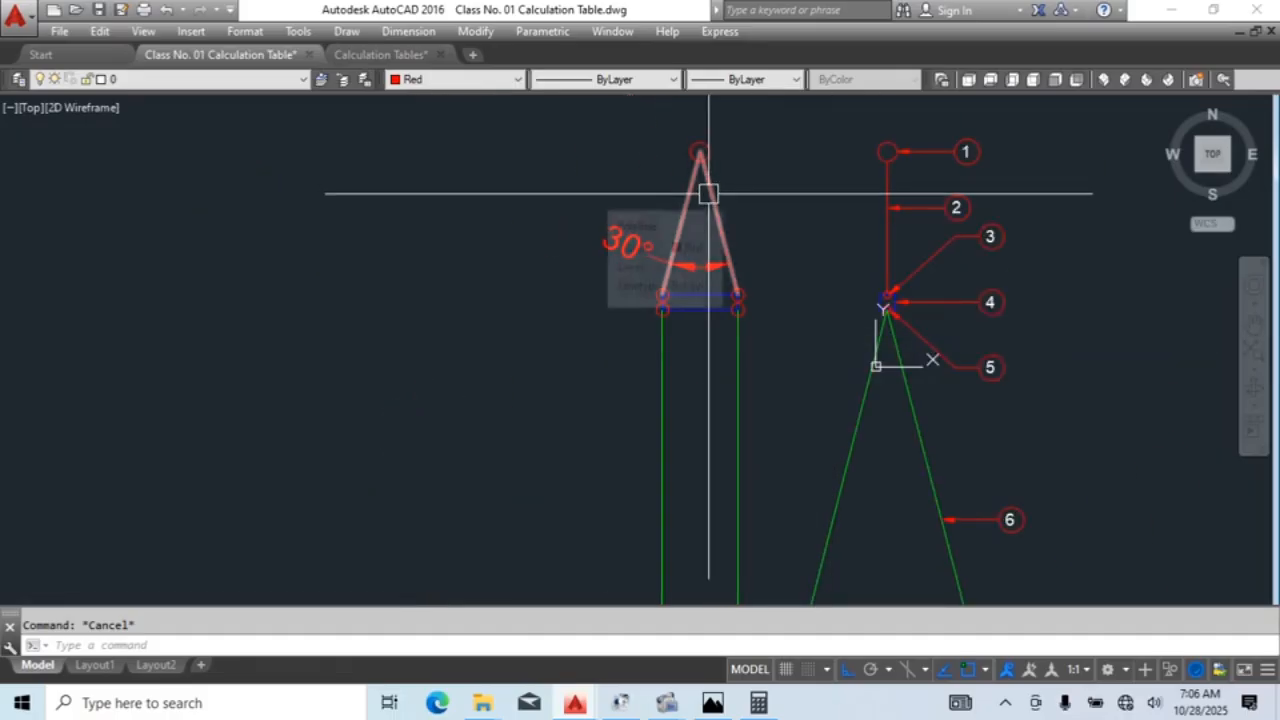
scroll(760, 357, down, 5)
scroll(920, 225, up, 4)
scroll(1031, 199, up, 2)
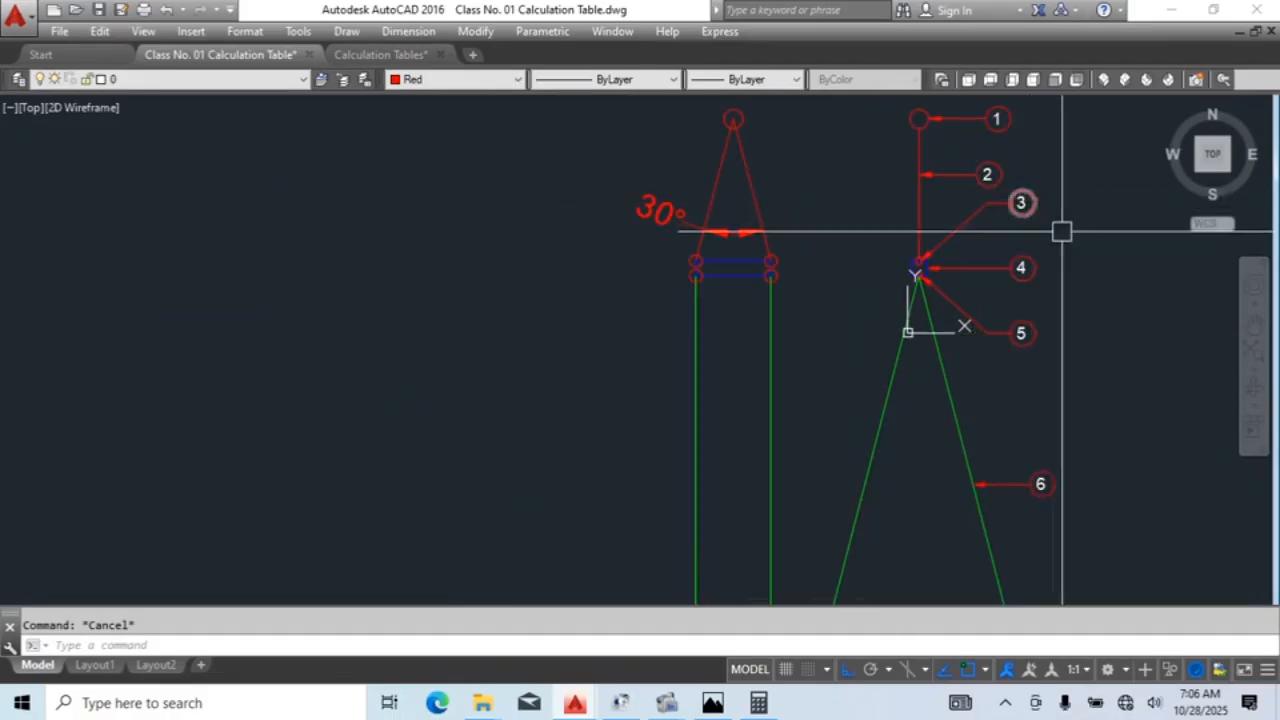
scroll(978, 182, up, 4)
mouse_move(983, 218)
middle_down()
mouse_move(988, 254)
mouse_move(920, 245)
mouse_move(945, 216)
middle_up()
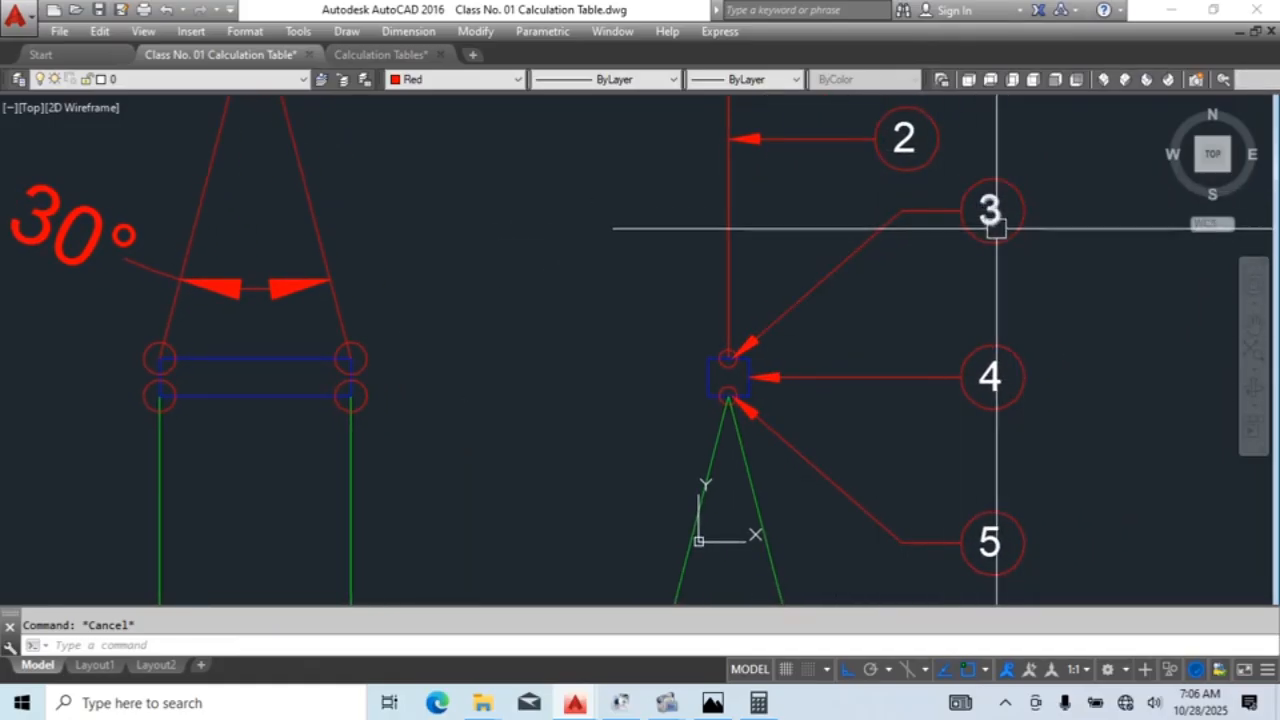
mouse_move(994, 243)
middle_down()
mouse_move(976, 253)
mouse_move(992, 258)
middle_up()
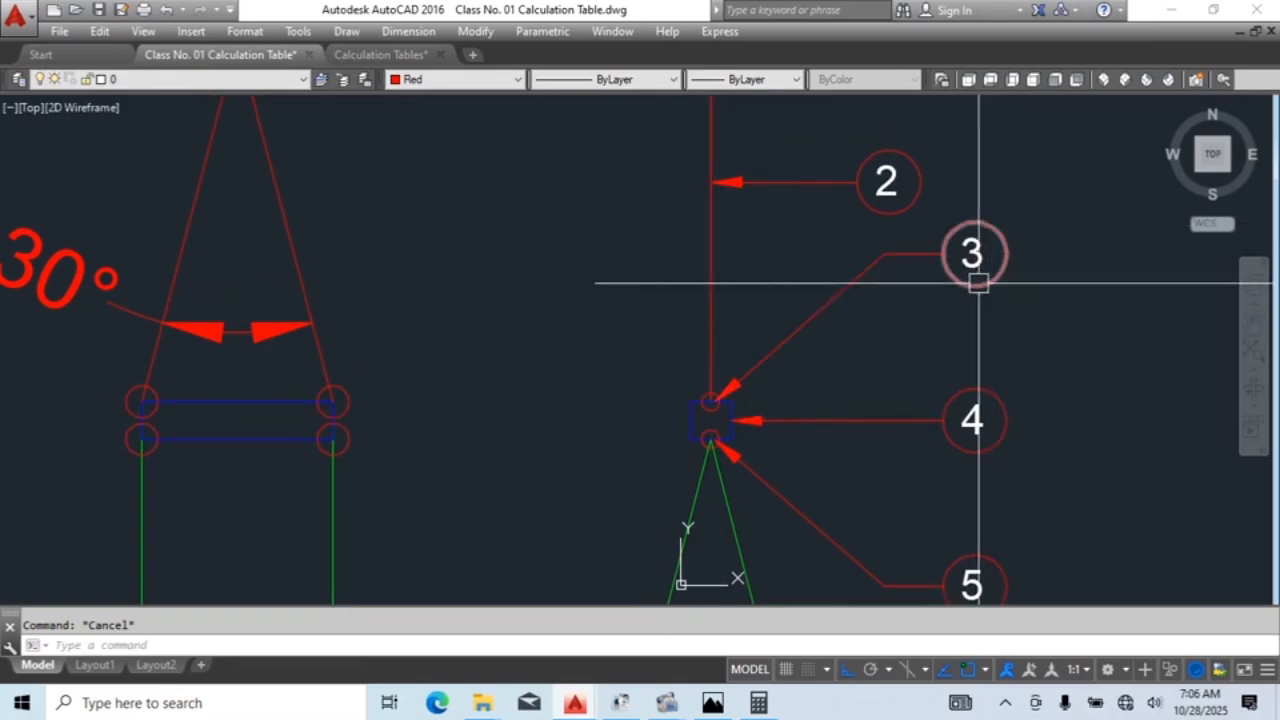
Step: Copy the whole load tension formula of the Sr.No 3 Bow Shackles in the Tackles Calculation table
scroll(826, 205, down, 4)
scroll(870, 270, down, 5)
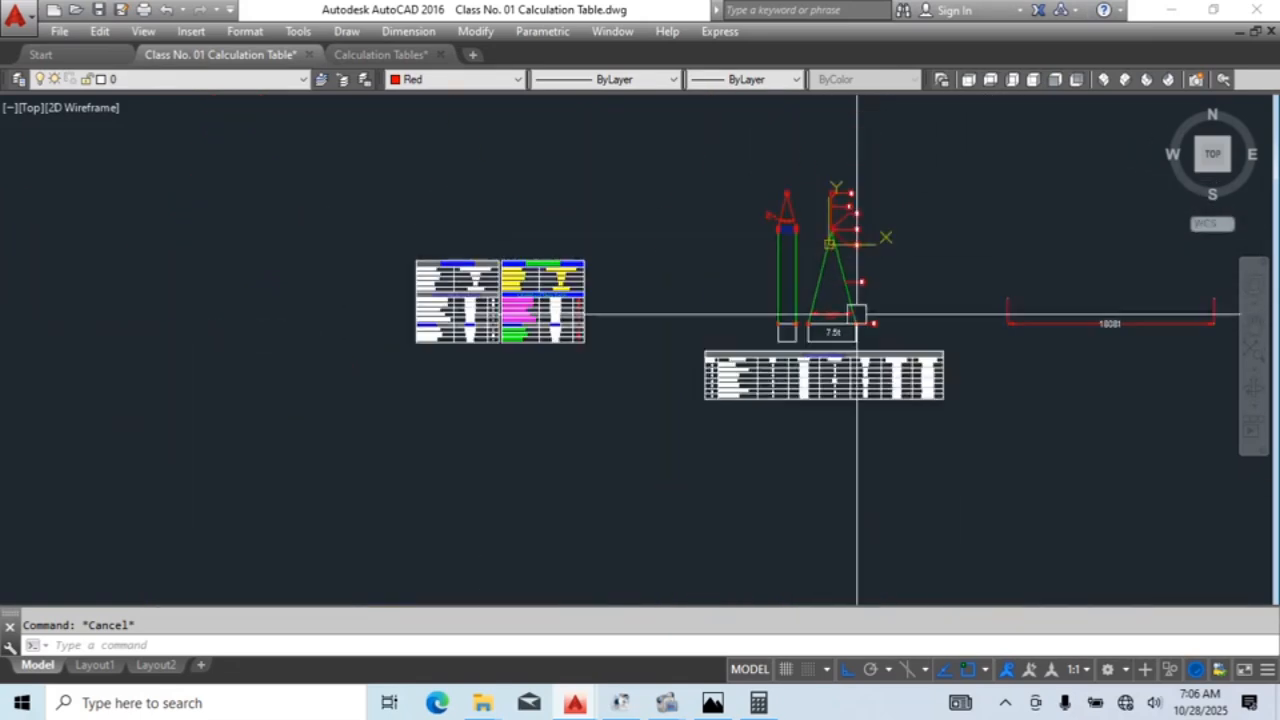
scroll(830, 380, up, 10)
scroll(820, 420, down, 4)
scroll(415, 345, up, 4)
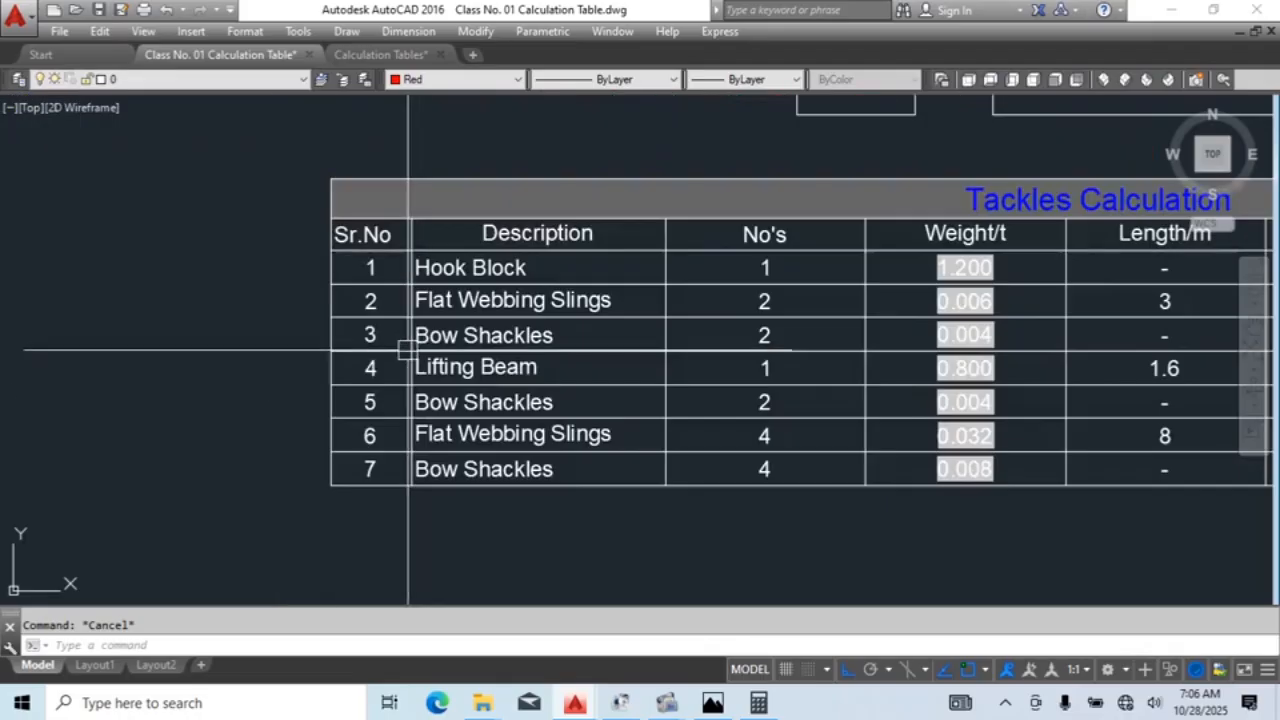
click(402, 346)
mouse_move(866, 441)
middle_down()
mouse_move(515, 432)
mouse_move(642, 449)
mouse_move(496, 449)
middle_up()
scroll(1015, 345, up, 2)
middle_drag(1080, 342, 674, 352)
key(Escape)
double_click(814, 340)
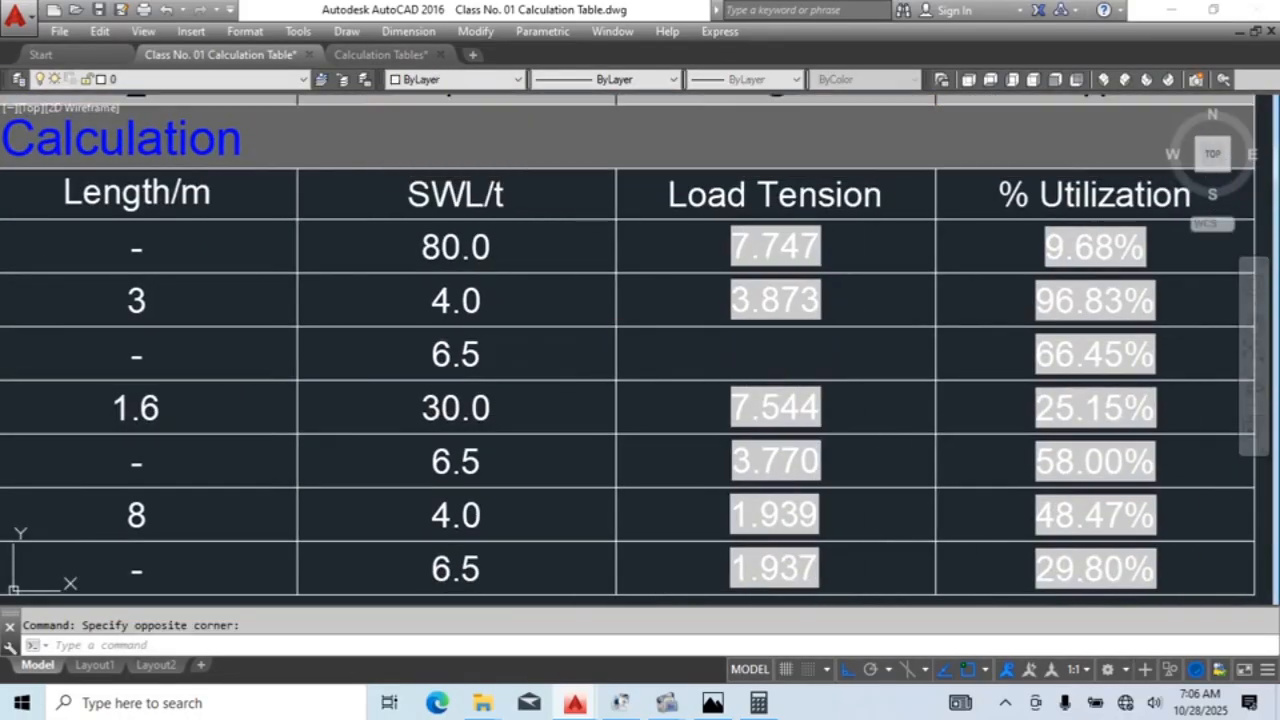
drag(858, 398, 648, 358)
key(ctrl+c)
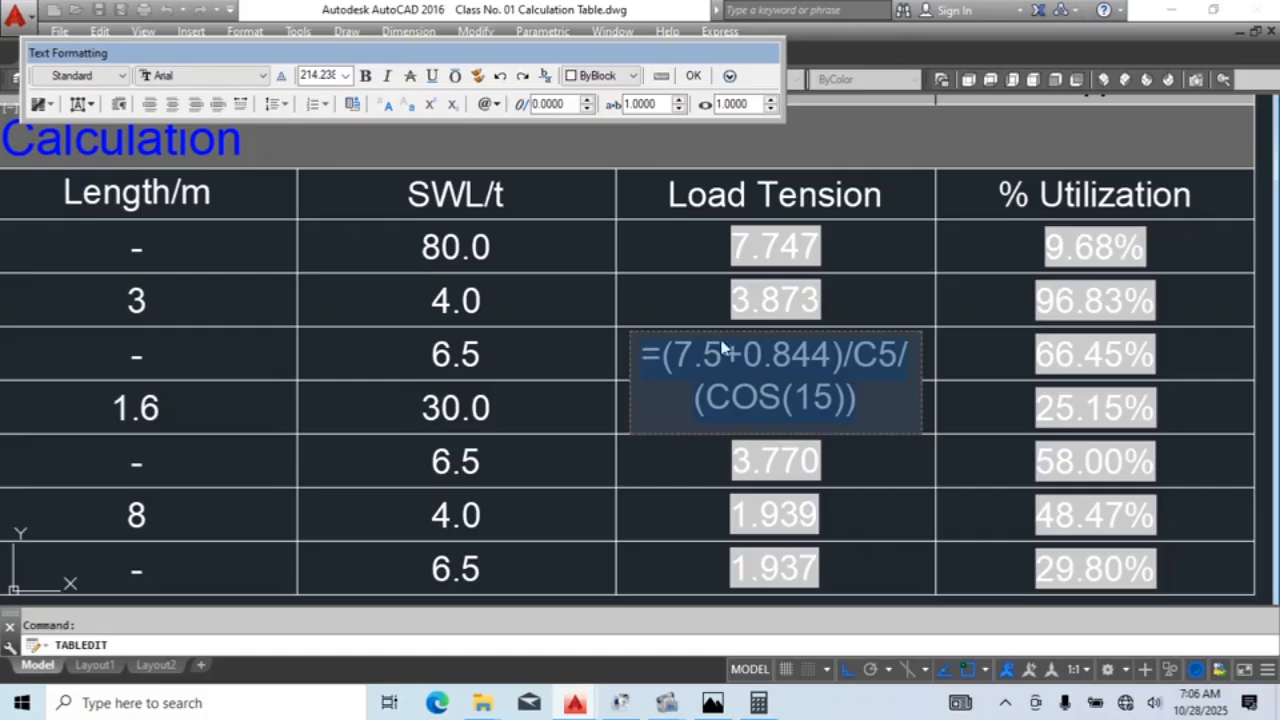
Step: Replace the Sr.No 2 load tension formula with the copied one and set its added weight to 0.848
click(824, 304)
double_click(824, 304)
key(ctrl+a)
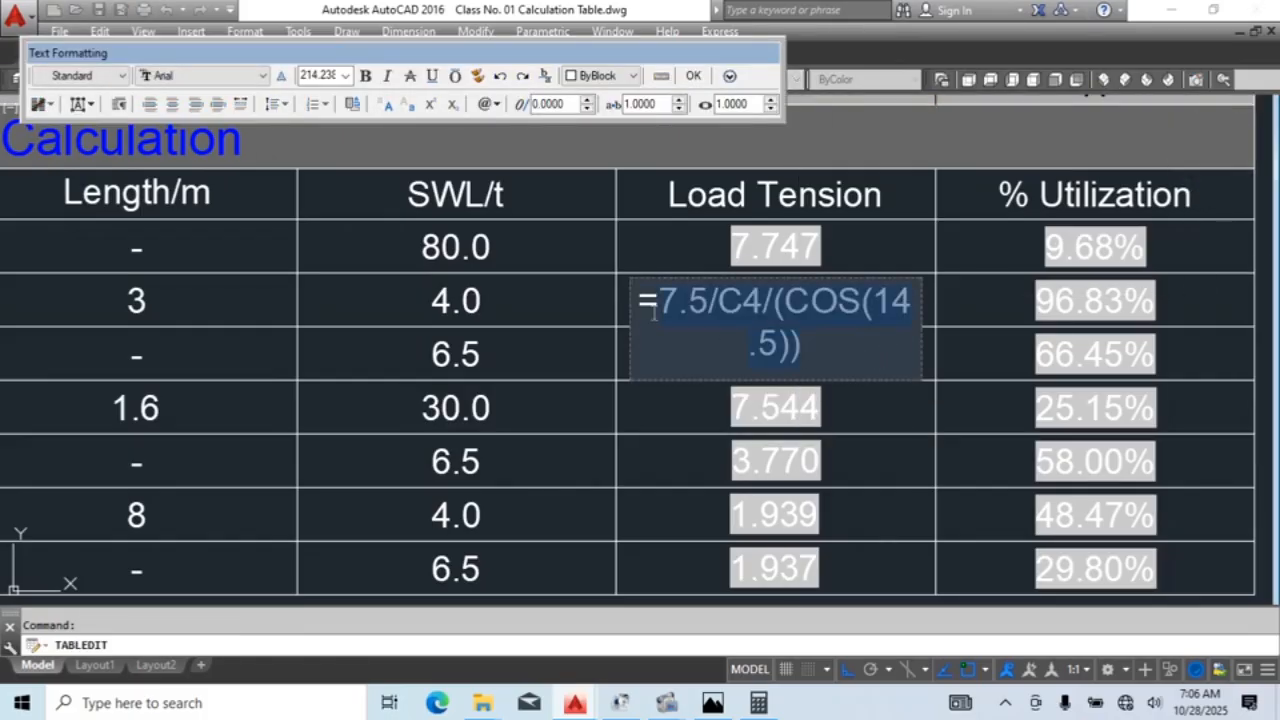
key(ctrl+v)
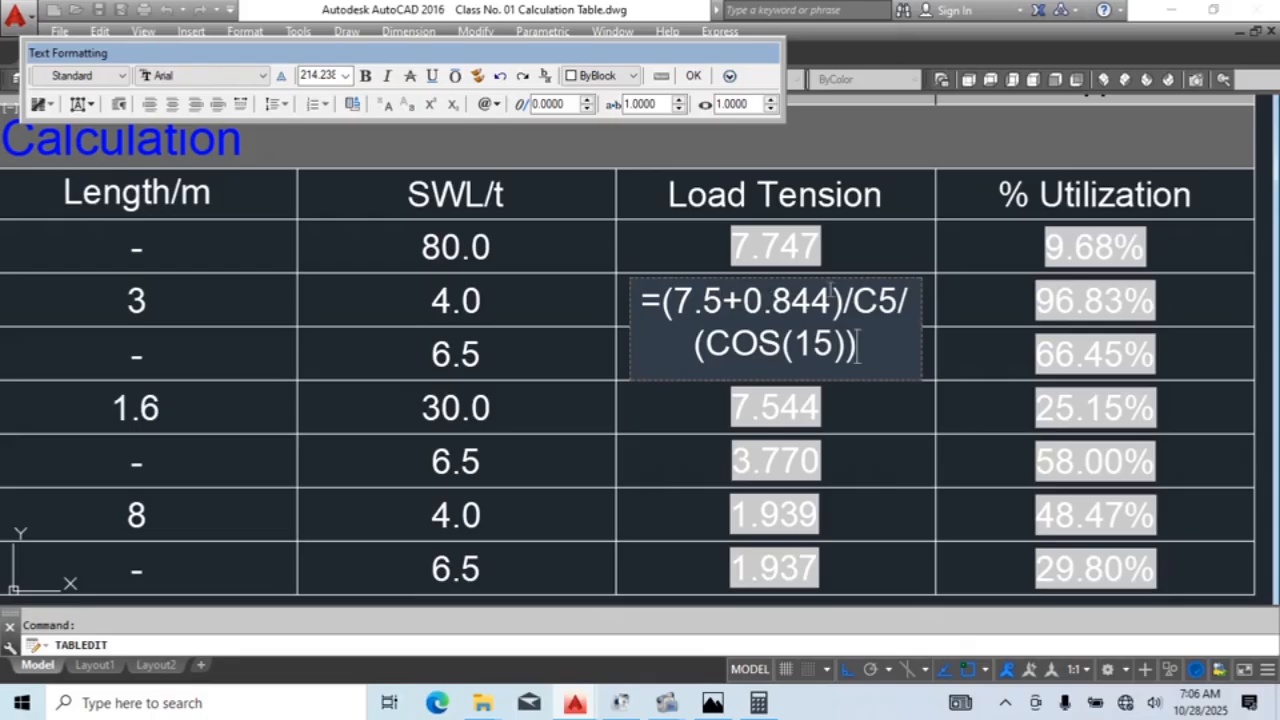
drag(774, 303, 828, 303)
drag(796, 303, 822, 304)
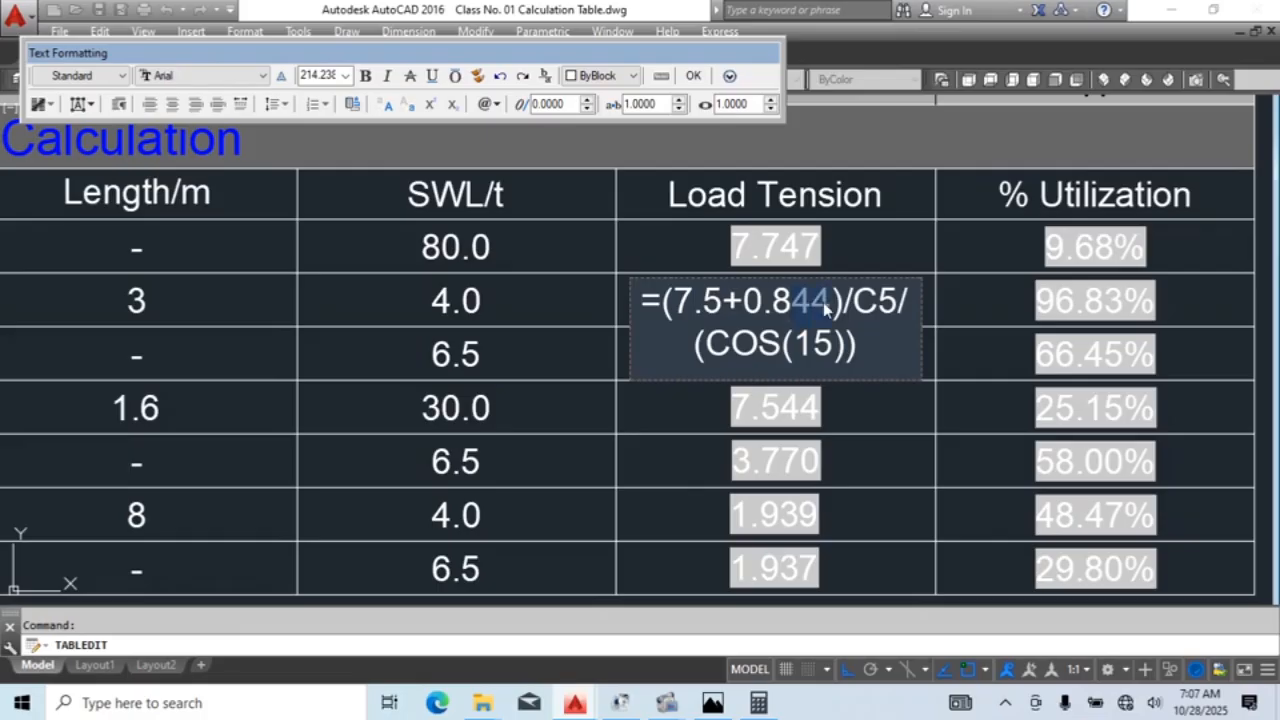
text(48)
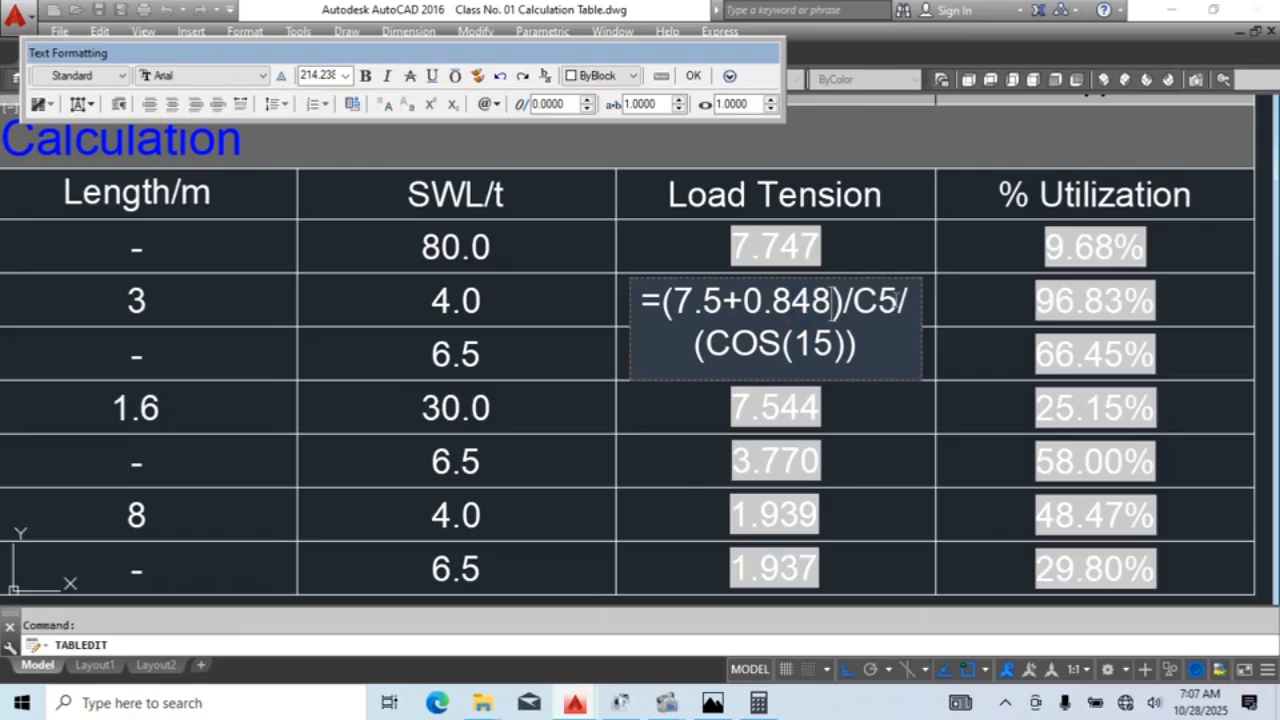
Step: Replace the C5 divisor in the Sr.No 2 load tension formula with 2 and apply it
drag(879, 301, 897, 301)
scroll(916, 303, down, 2)
middle_drag(252, 298, 1267, 336)
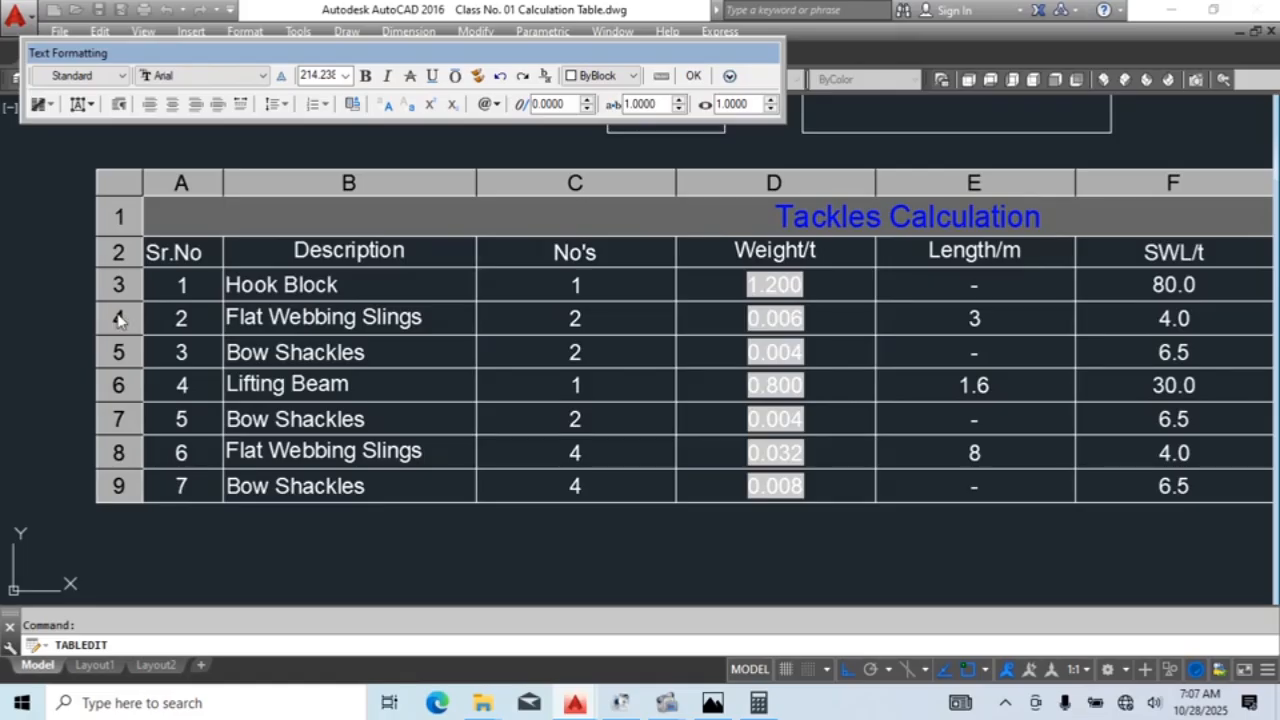
middle_drag(854, 357, 743, 351)
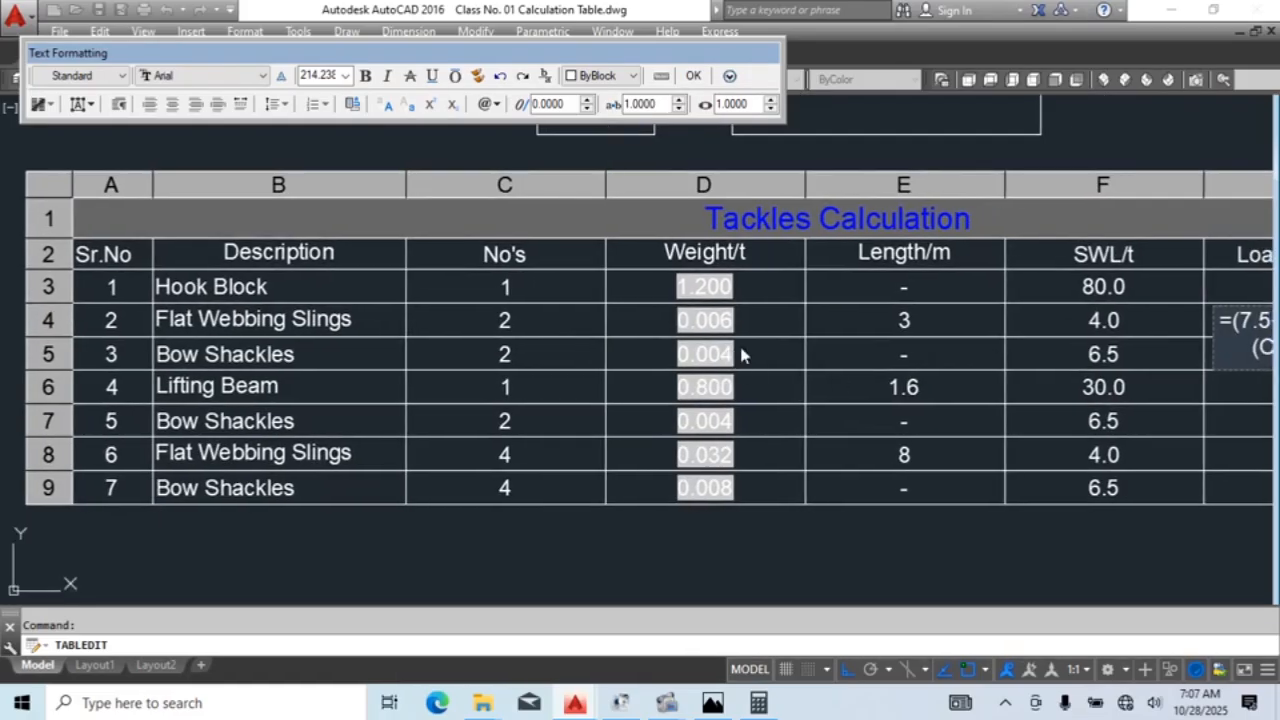
middle_drag(1122, 385, 1012, 391)
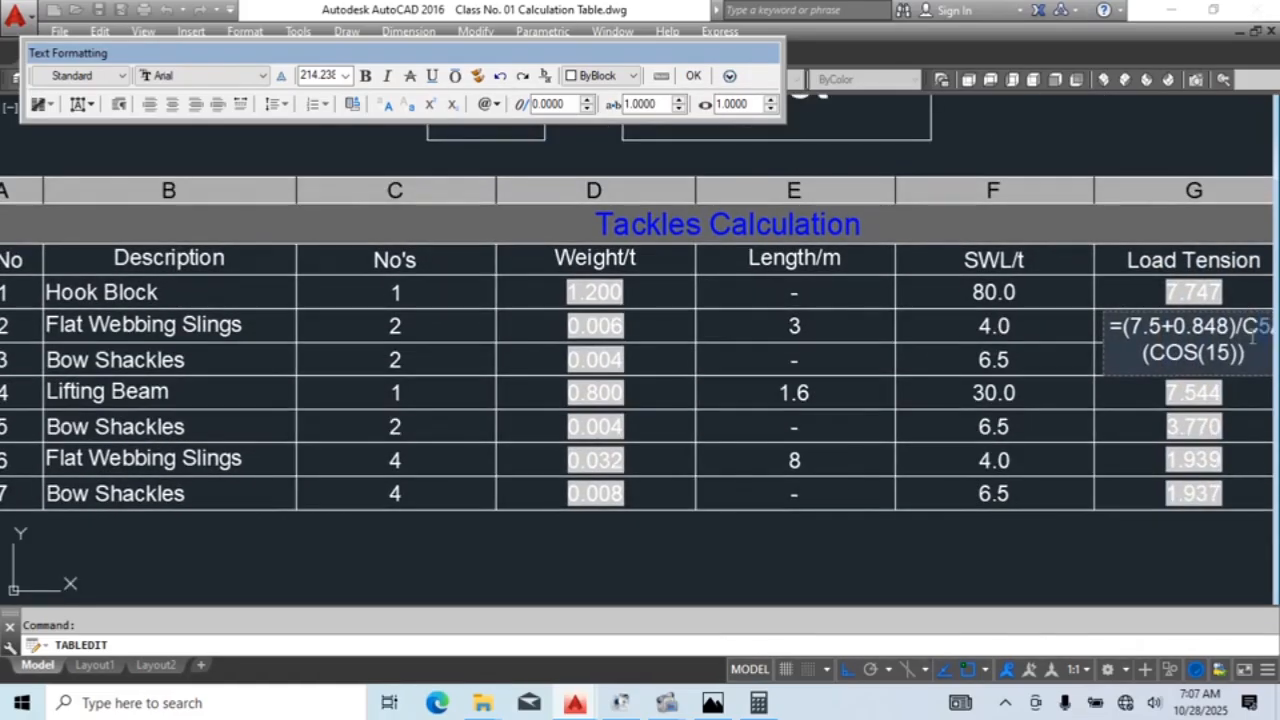
middle_drag(1243, 334, 1118, 347)
scroll(1118, 347, up, 2)
drag(1118, 347, 1099, 338)
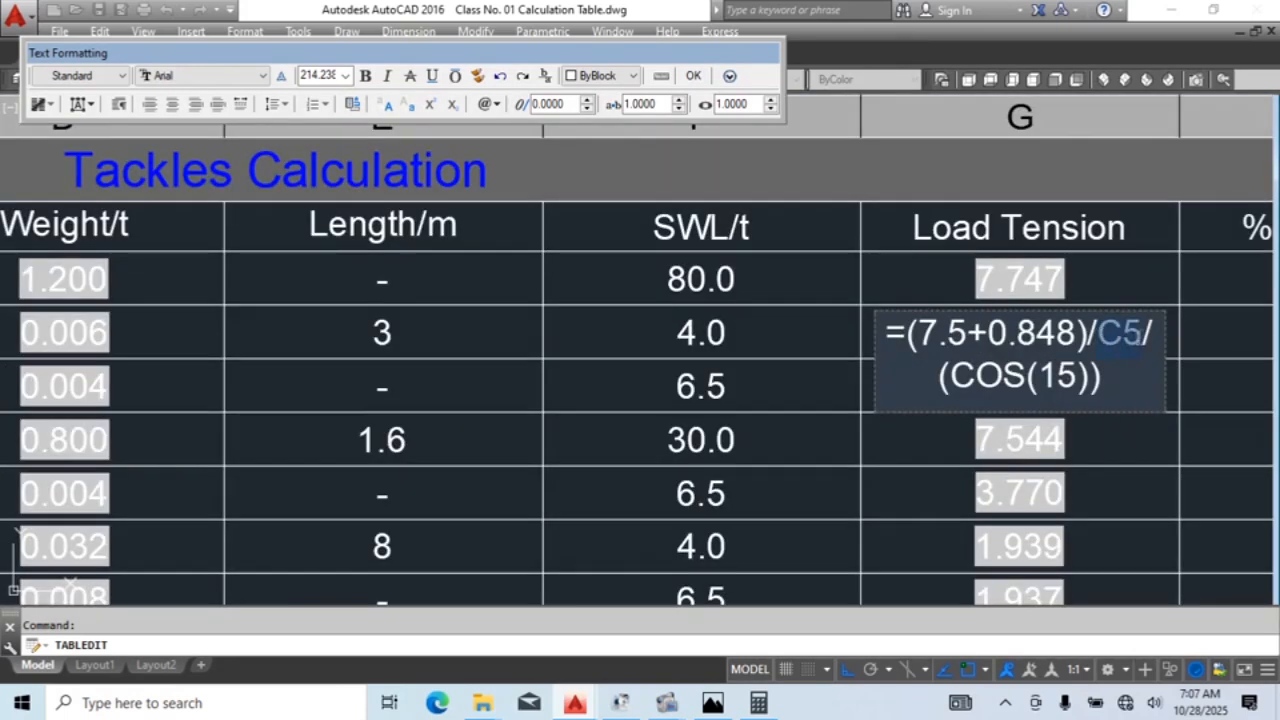
text(2)
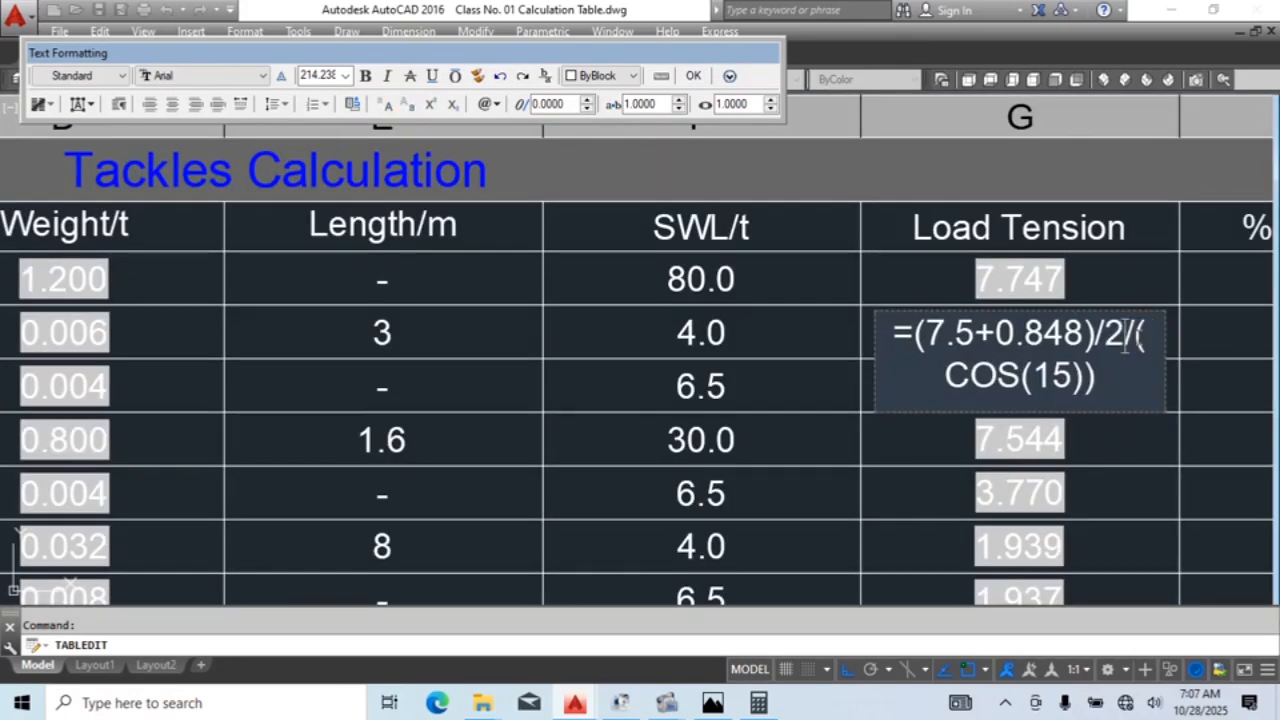
click(1095, 454)
Step: Replace the C5 divisor in the Sr.No 3 Bow Shackles load tension formula with 2
middle_drag(1104, 466, 1083, 435)
double_click(1024, 347)
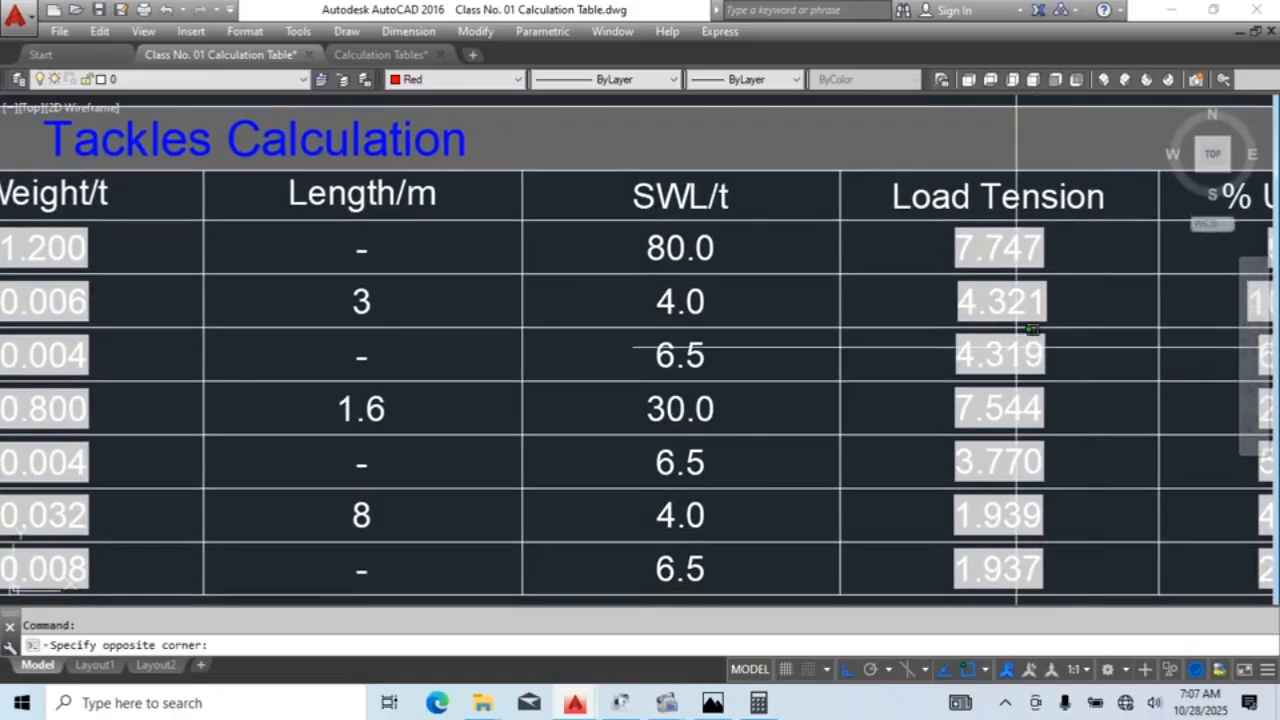
scroll(1058, 372, down, 4)
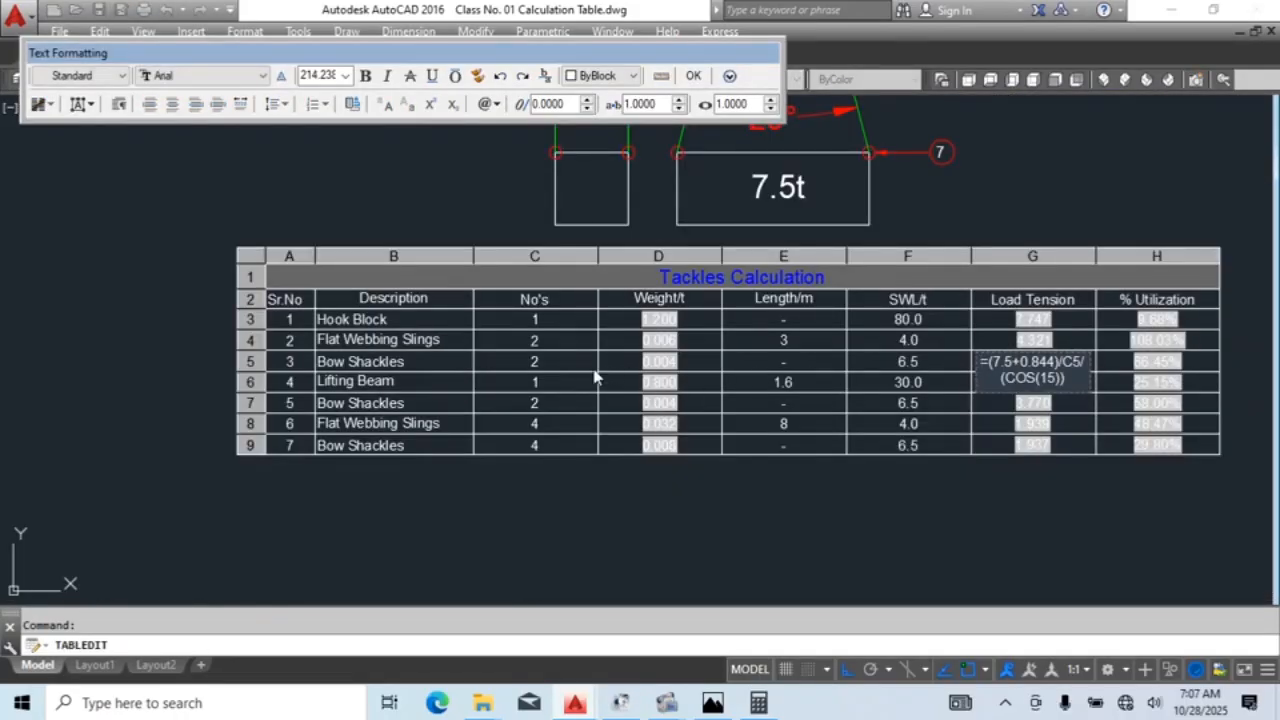
scroll(1082, 366, up, 4)
drag(1077, 360, 1035, 362)
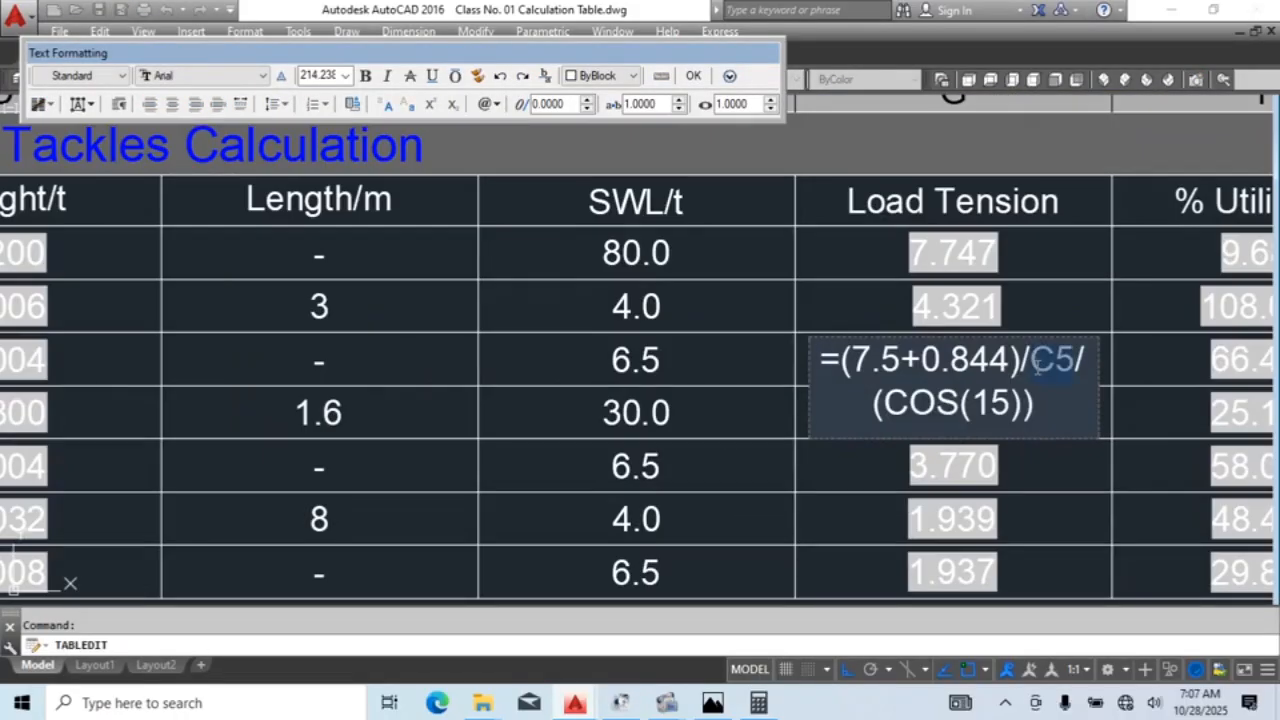
text(2)
key(Return)
Step: Remove the division by C6 from the Sr.No 4 Lifting Beam load tension formula, leaving =(7.5+0.044)
scroll(1044, 399, down, 2)
double_click(997, 398)
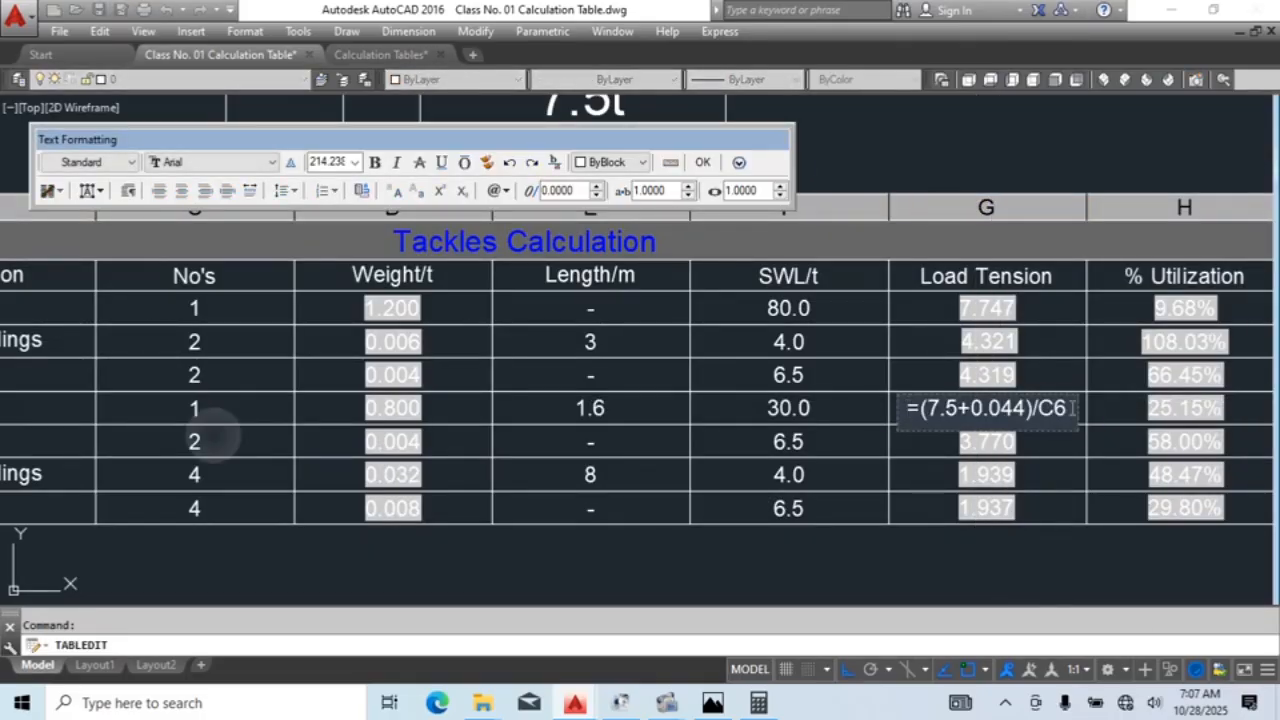
drag(1037, 409, 1069, 412)
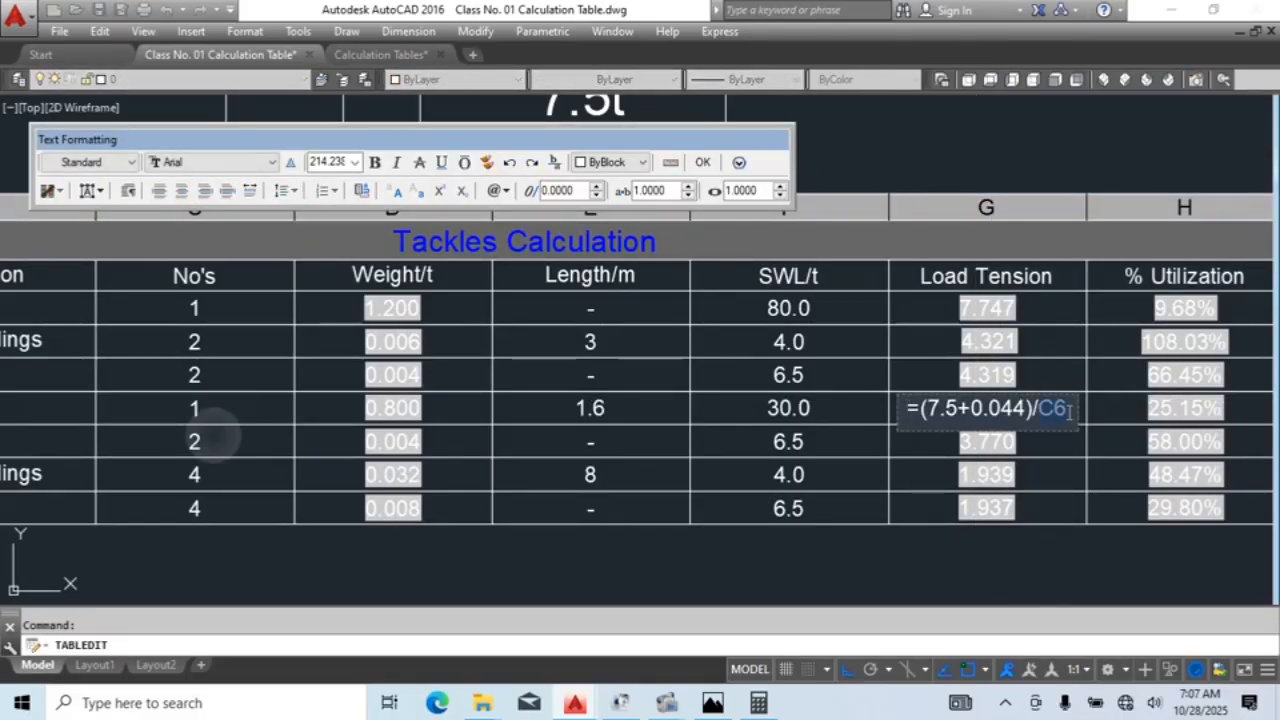
key(BackSpace)
key(BackSpace)
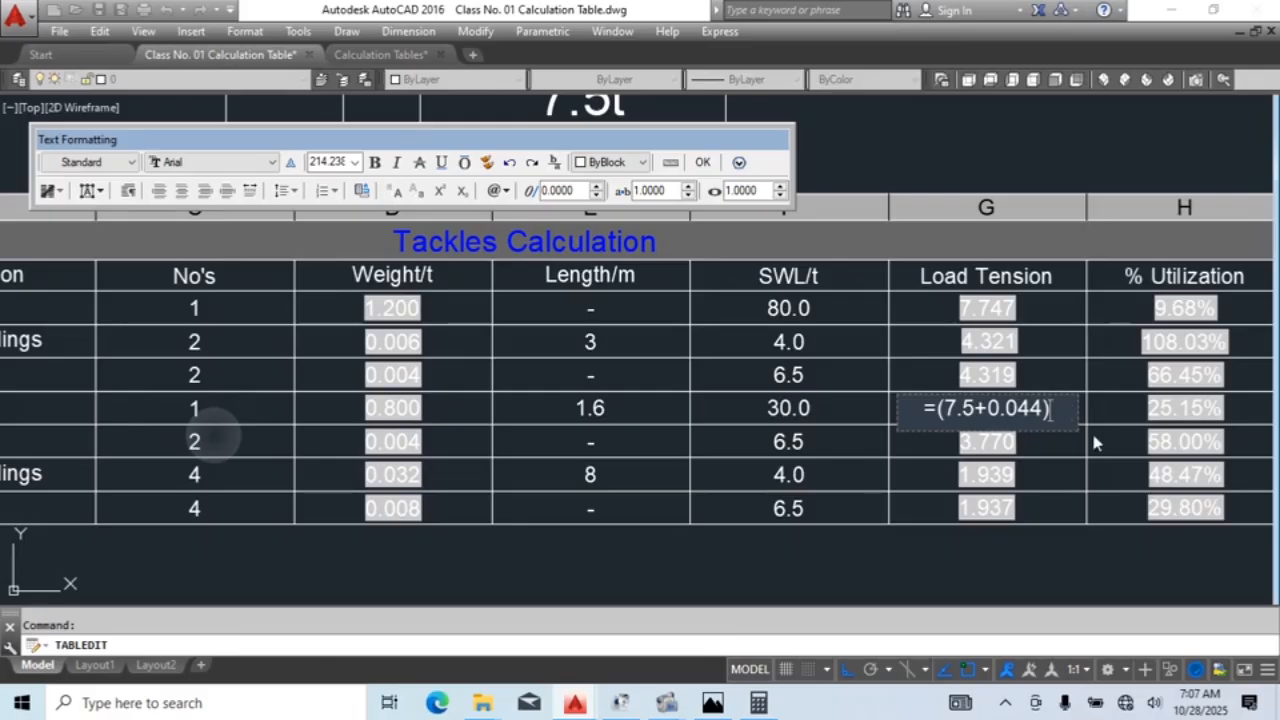
click(1072, 442)
Step: Replace the C7 divisor in the Sr.No 5 Bow Shackles load tension formula with the item count, 2
double_click(986, 445)
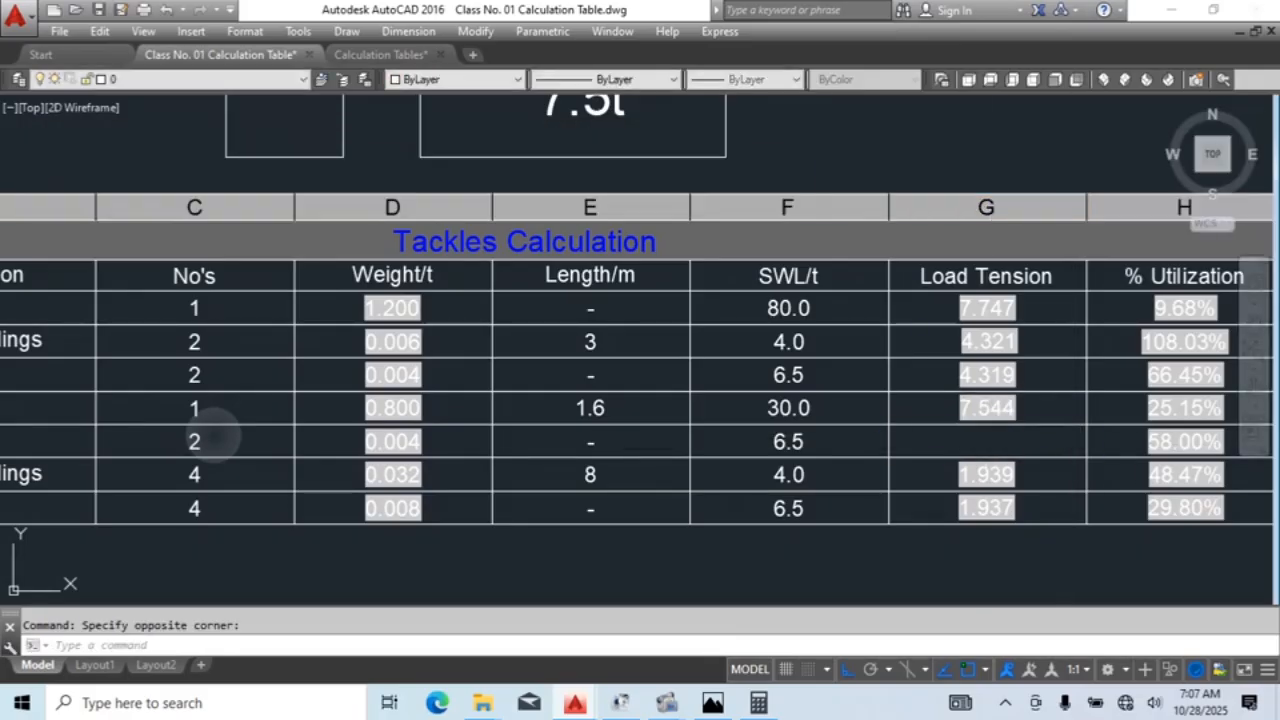
click(190, 470)
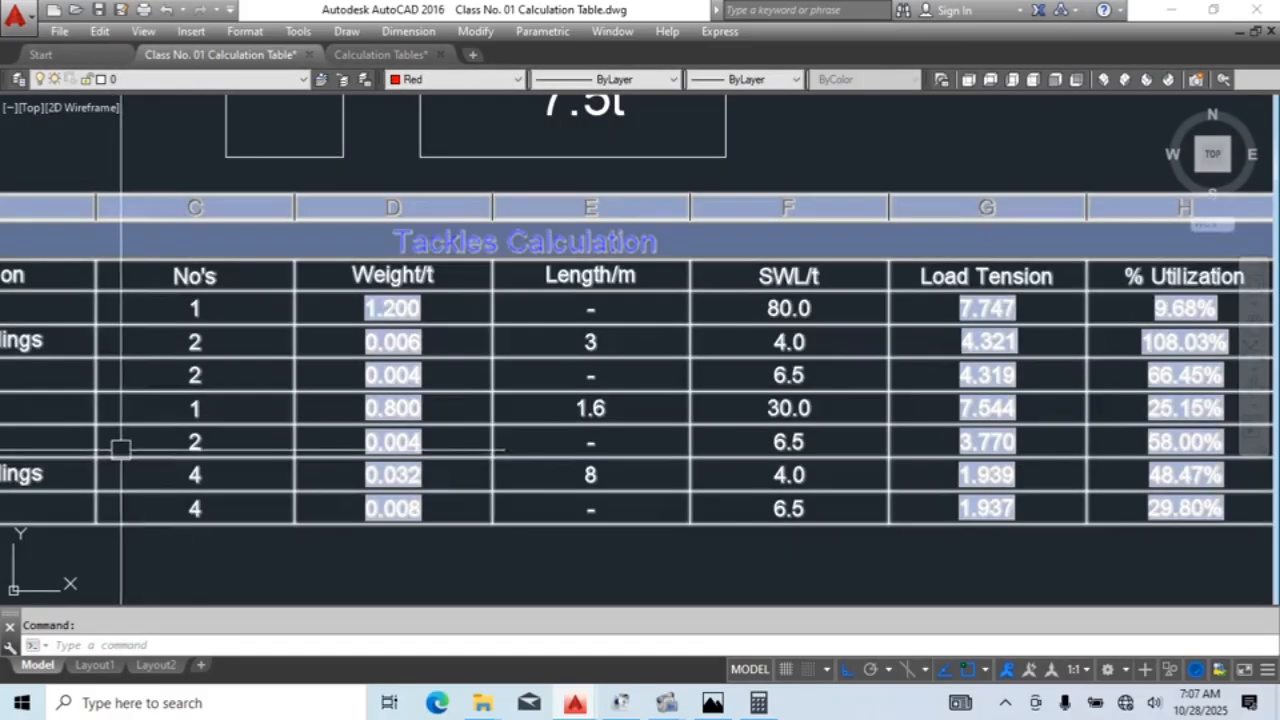
click(120, 449)
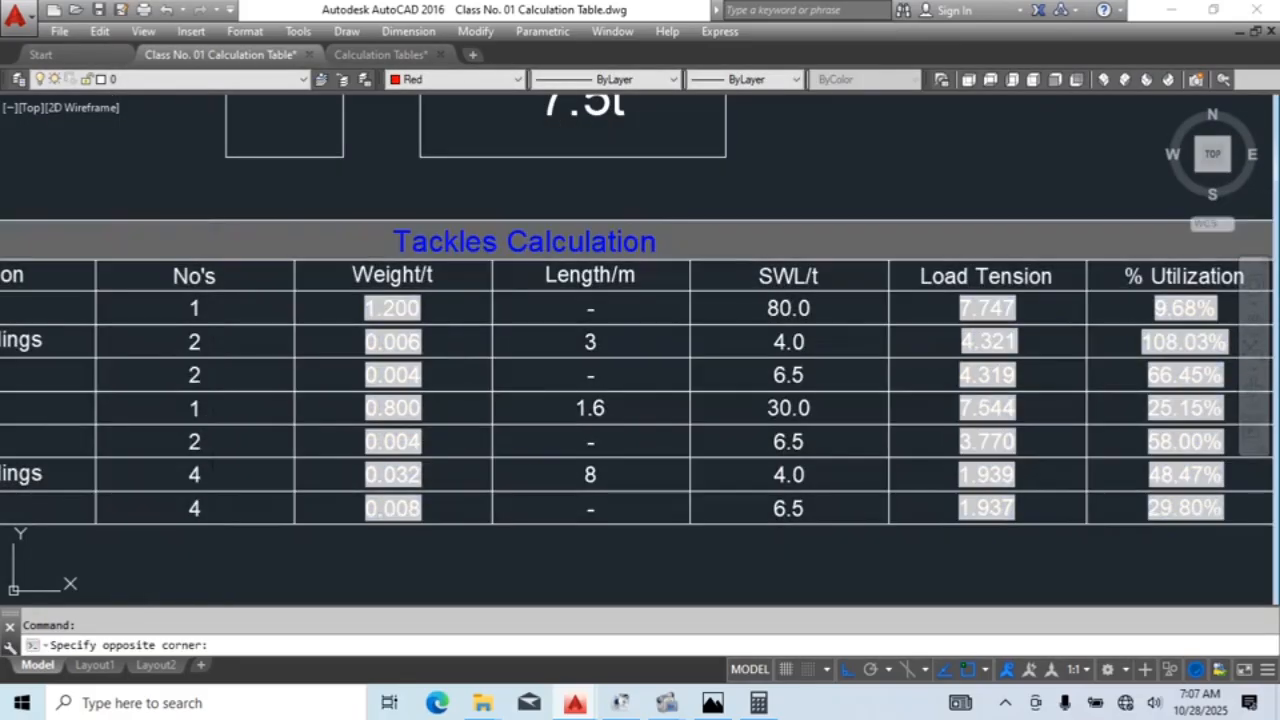
double_click(1020, 440)
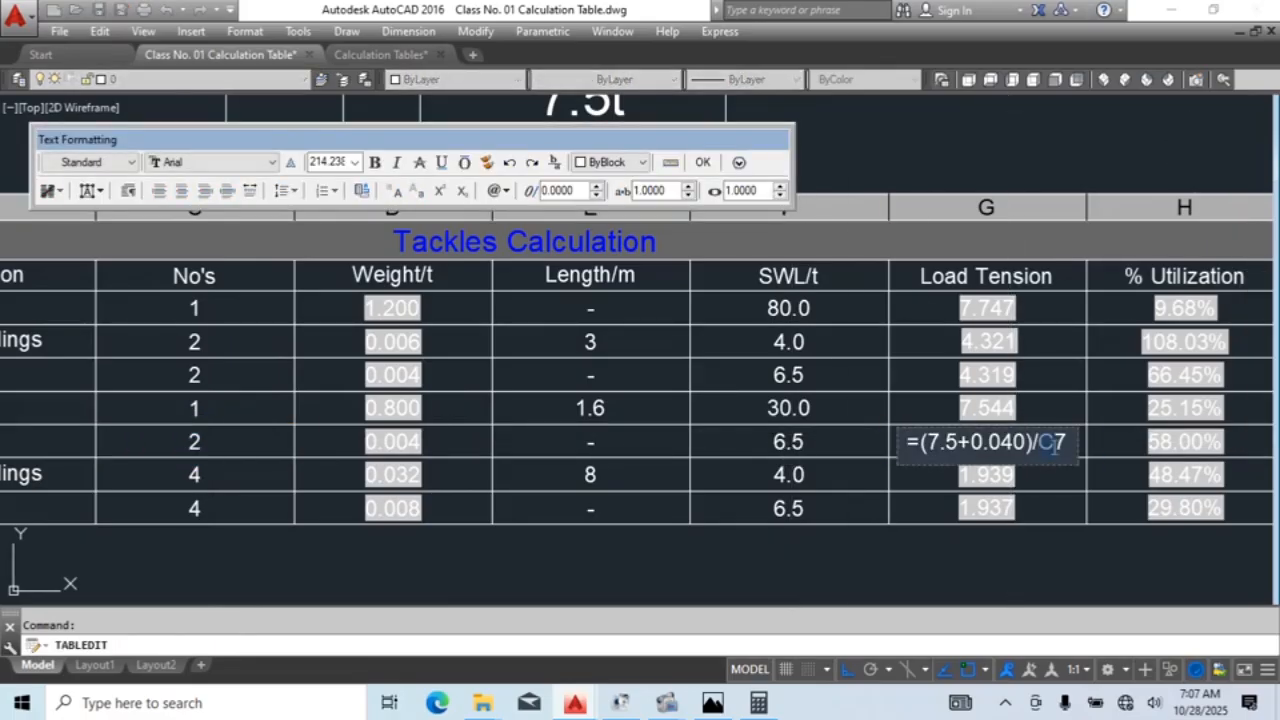
drag(1053, 446, 1071, 448)
click(1073, 483)
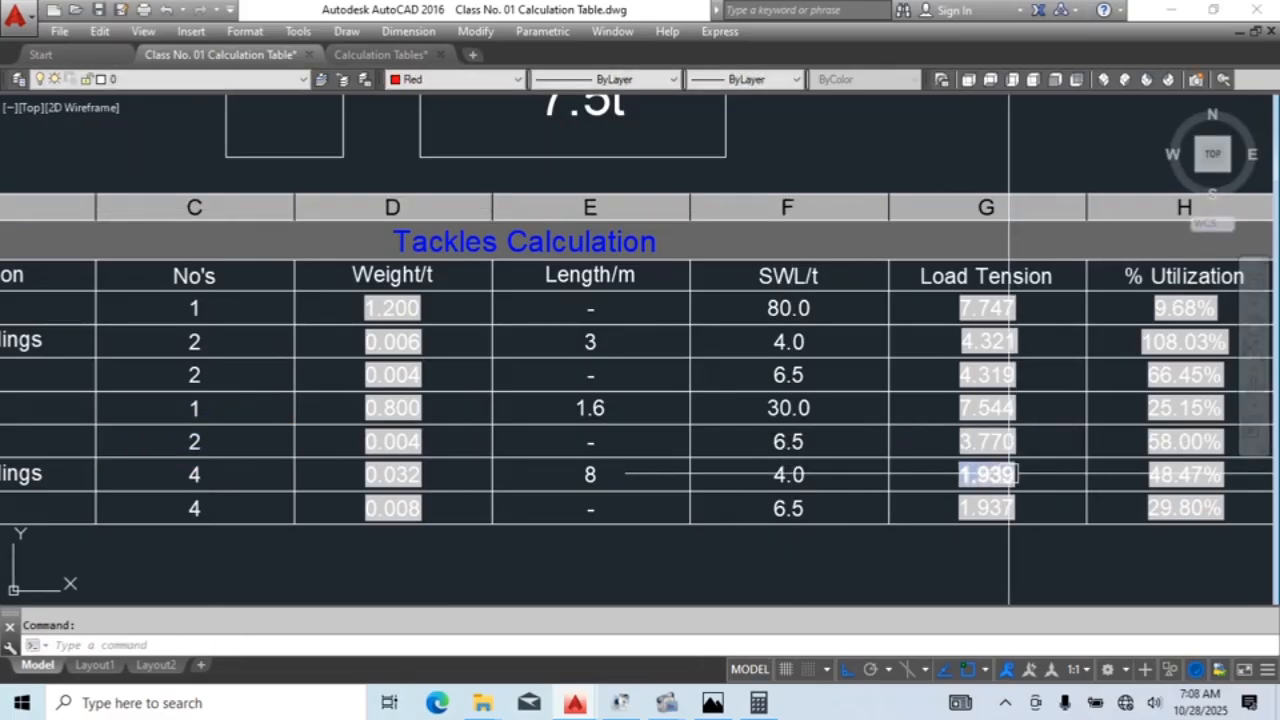
Step: Replace the cell-reference divisor in the Sr.No 6 Flat Webbing Slings load tension formula with 4, keeping /(COS(14.5))
double_click(1010, 474)
drag(1035, 476, 1062, 478)
text(4/(COS(14.5)
click(1113, 559)
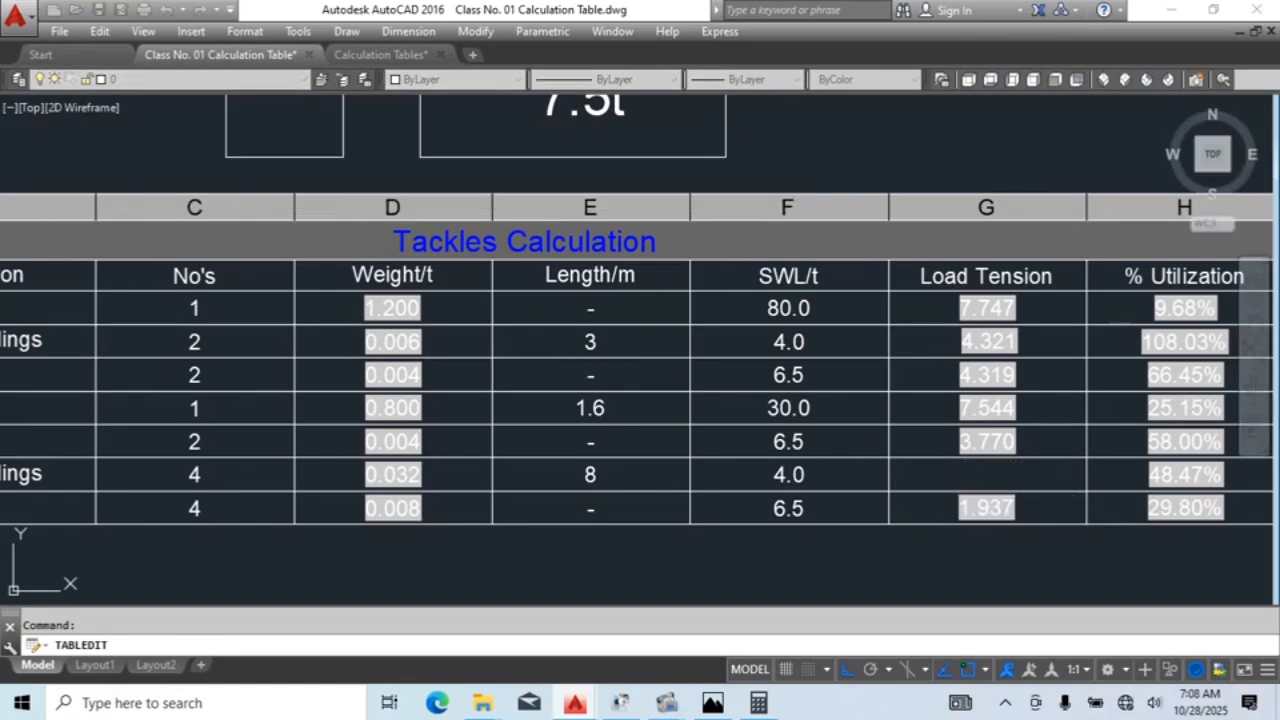
Step: Replace the C9 divisor in the Sr.No 7 Bow Shackles load tension formula with 4
double_click(990, 505)
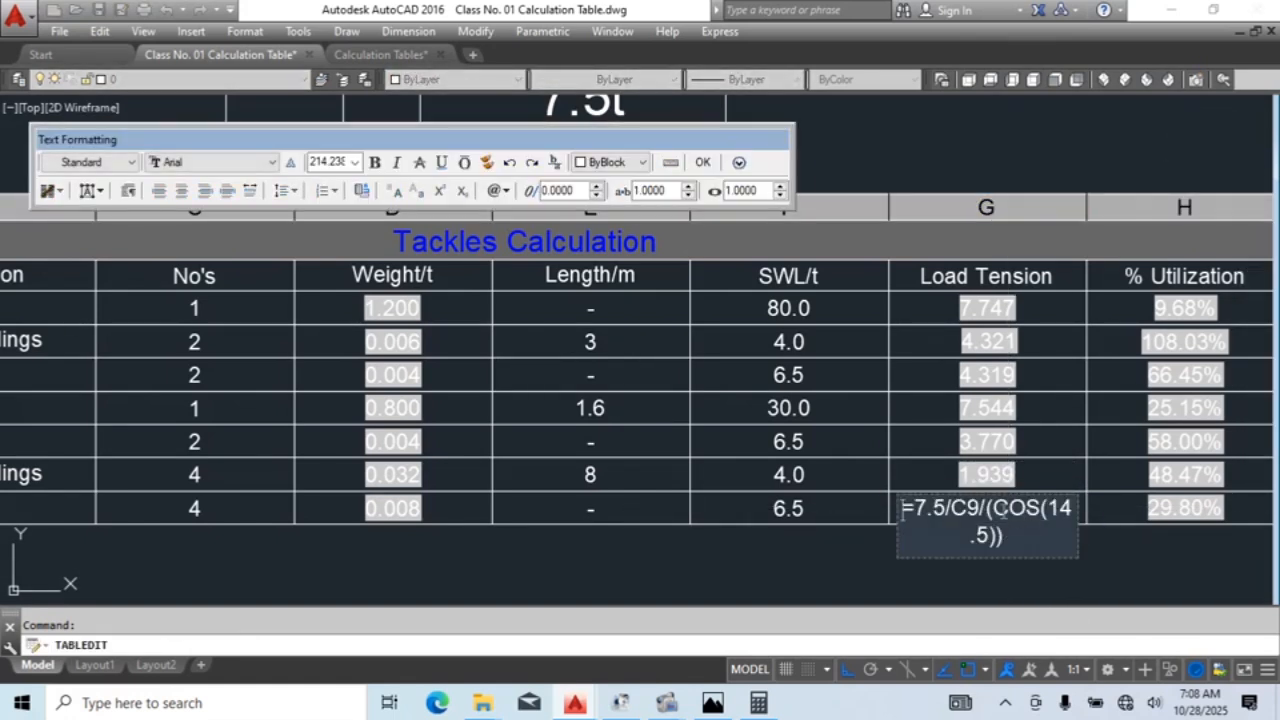
drag(980, 508, 958, 511)
text(4)
click(1094, 598)
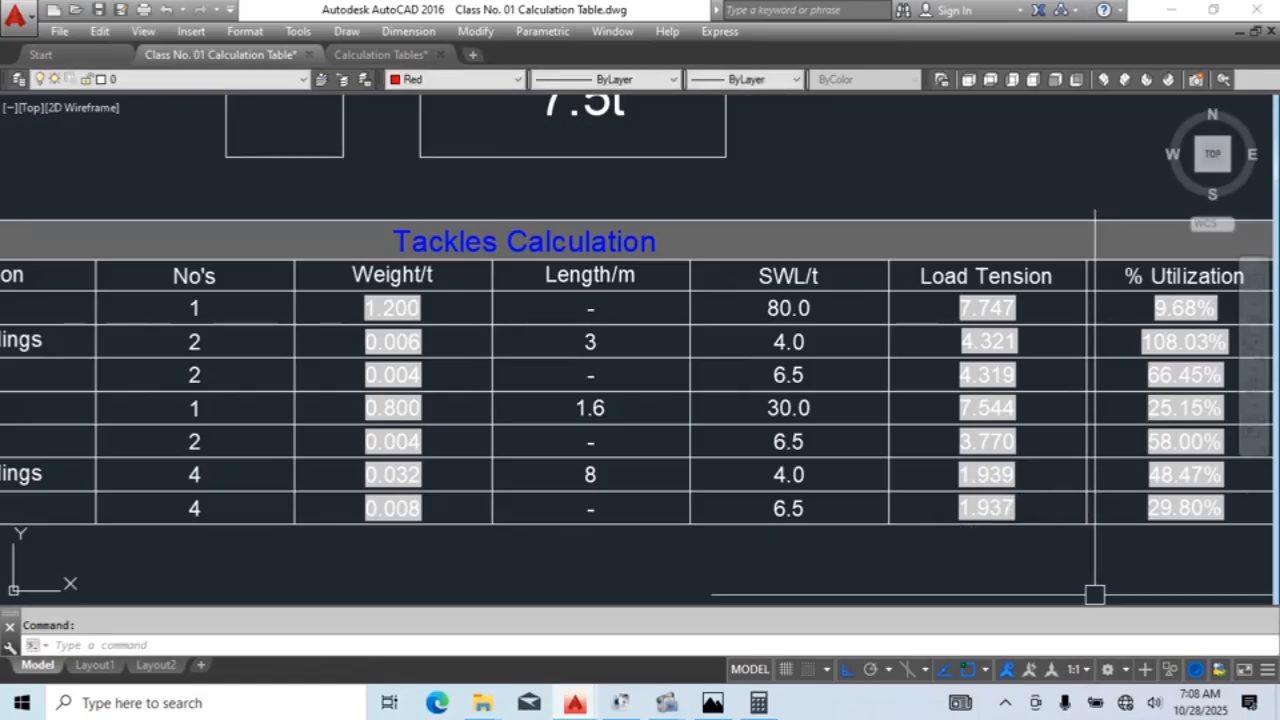
Step: Examine the Sr.No 2 load tension formula alongside the row's SWL and % utilization
mouse_move(994, 341)
middle_down()
mouse_move(994, 394)
mouse_move(913, 443)
mouse_move(879, 445)
middle_up()
scroll(879, 445, up, 2)
scroll(923, 449, down, 4)
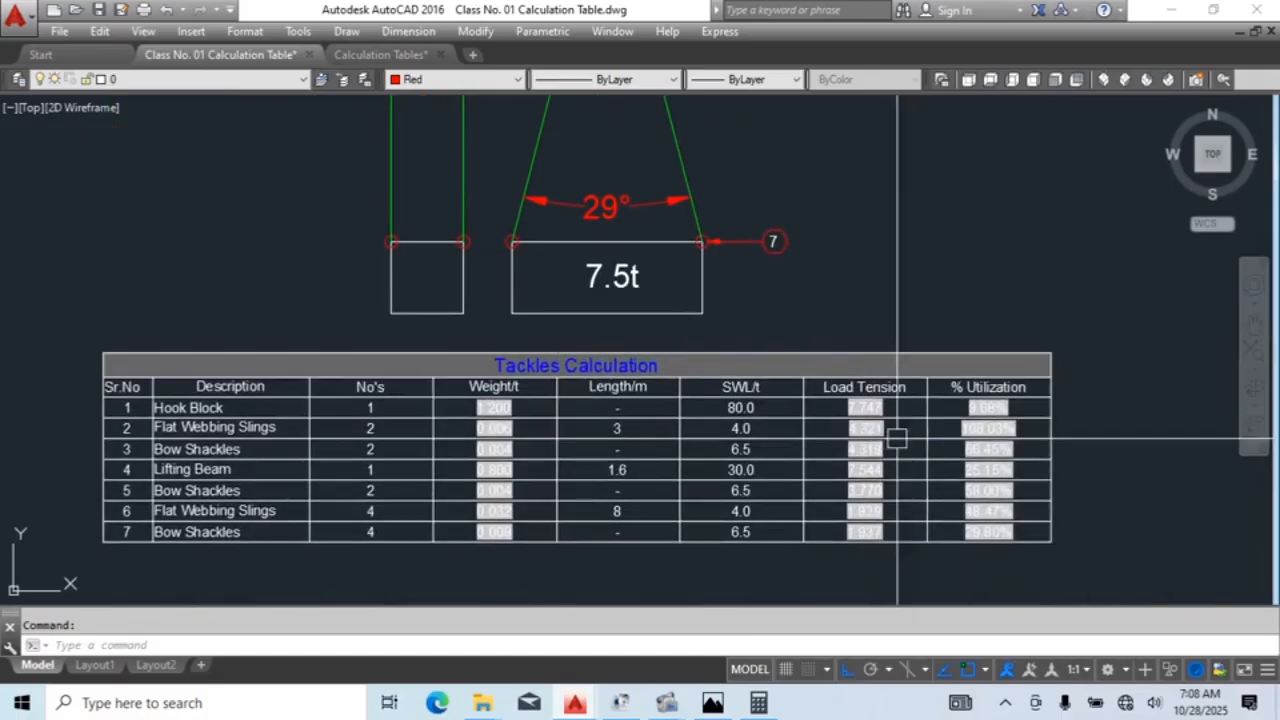
scroll(894, 429, up, 2)
click(979, 434)
scroll(842, 425, up, 2)
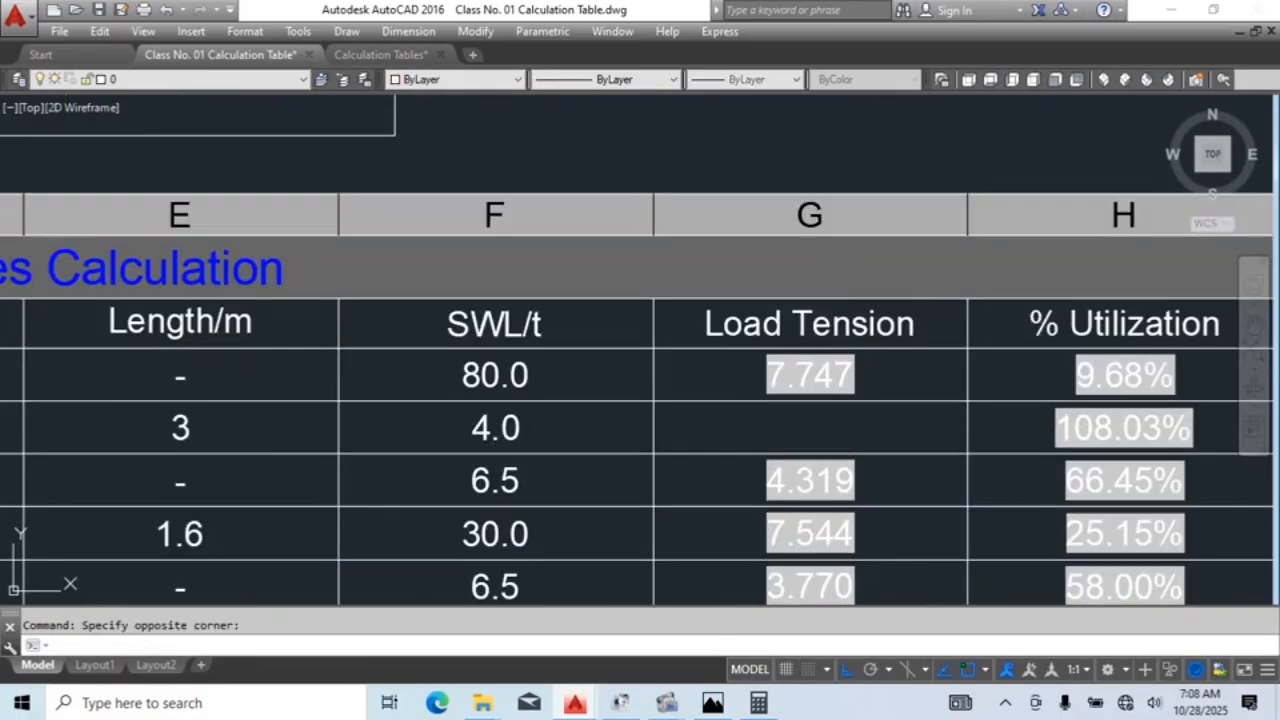
double_click(842, 428)
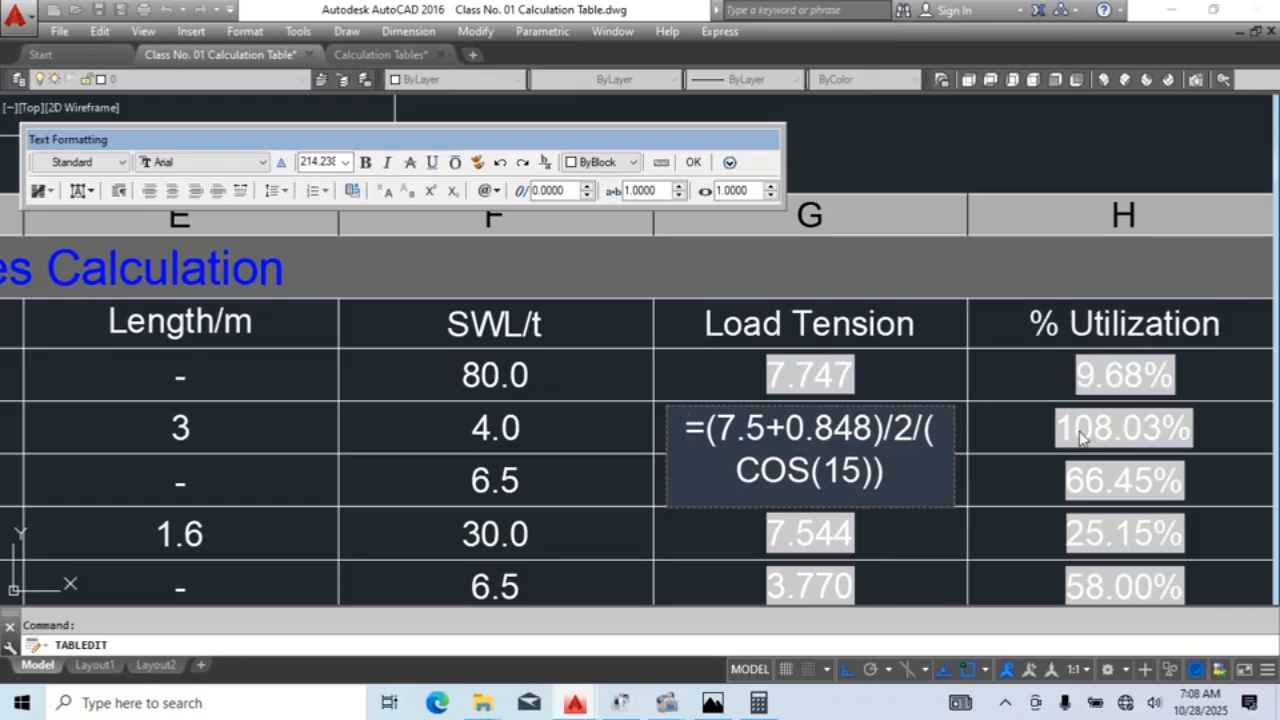
click(978, 462)
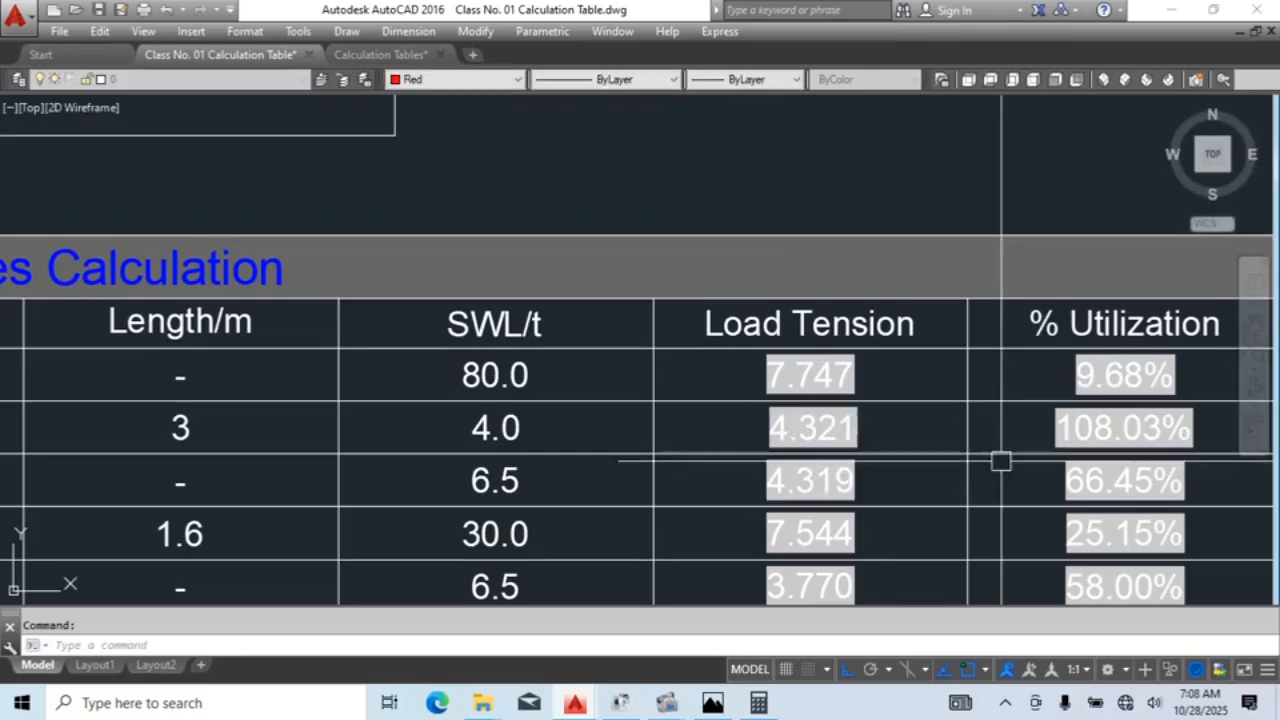
Step: Try an SWL of 5 t for the Sr.No 2 Flat Webbing Slings
middle_drag(493, 431, 523, 423)
double_click(523, 423)
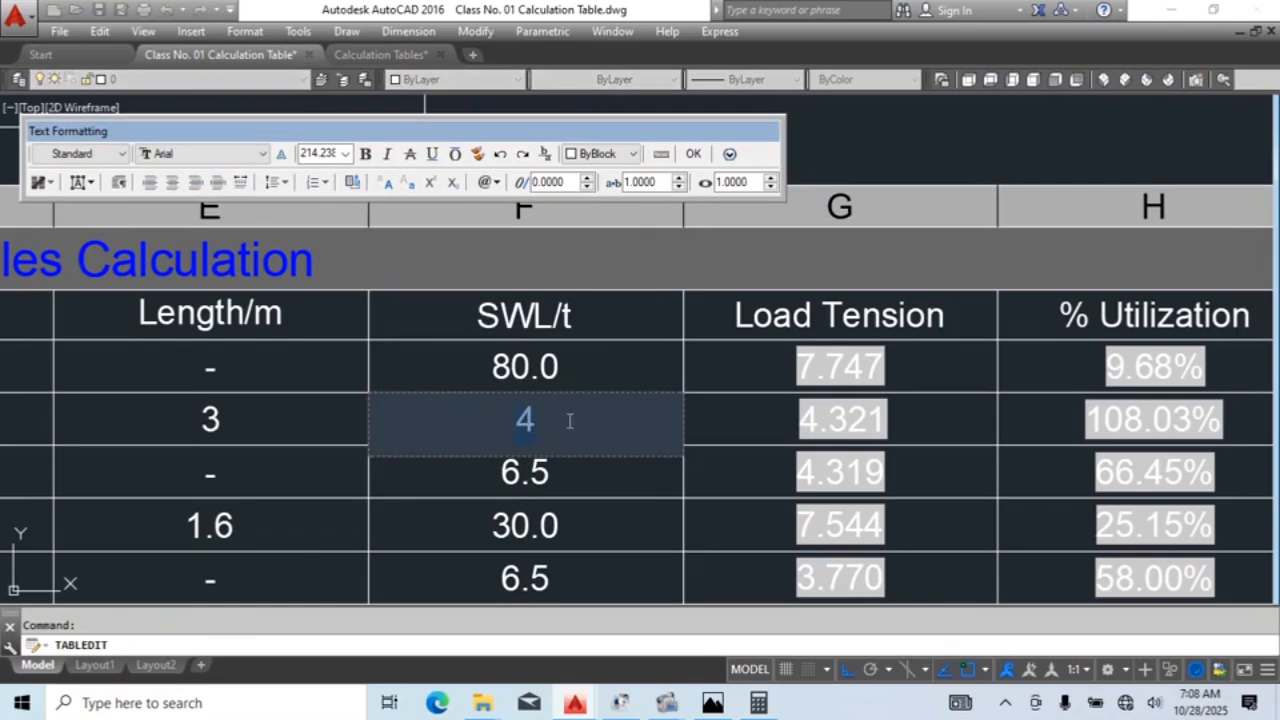
text(5)
key(Return)
click(611, 421)
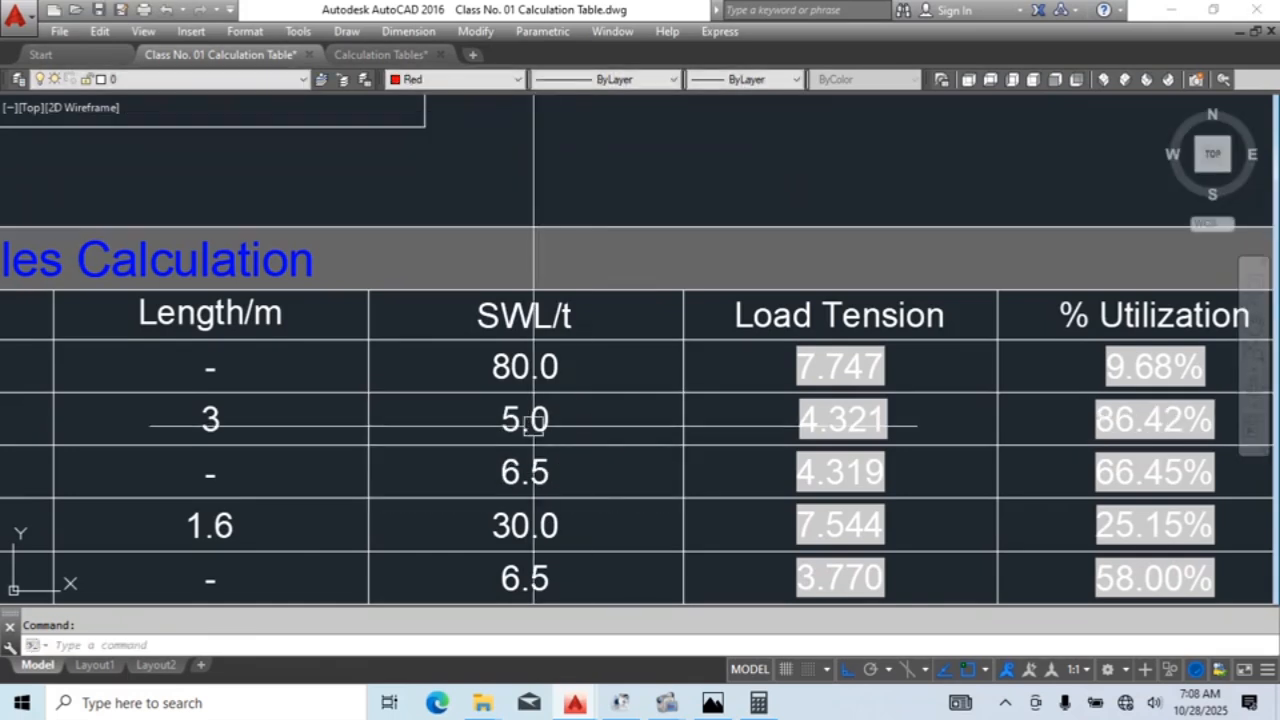
Step: Set the SWL of the Sr.No 2 Flat Webbing Slings to 6 t
double_click(515, 423)
text(6)
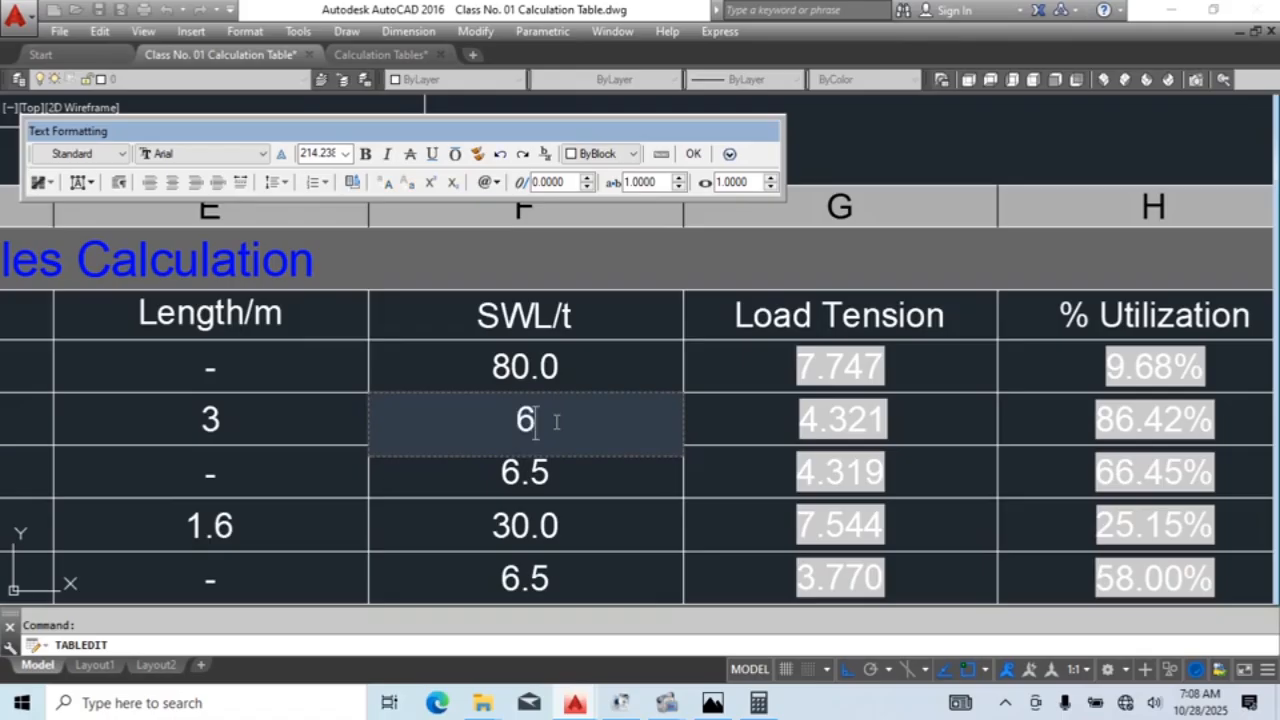
key(Return)
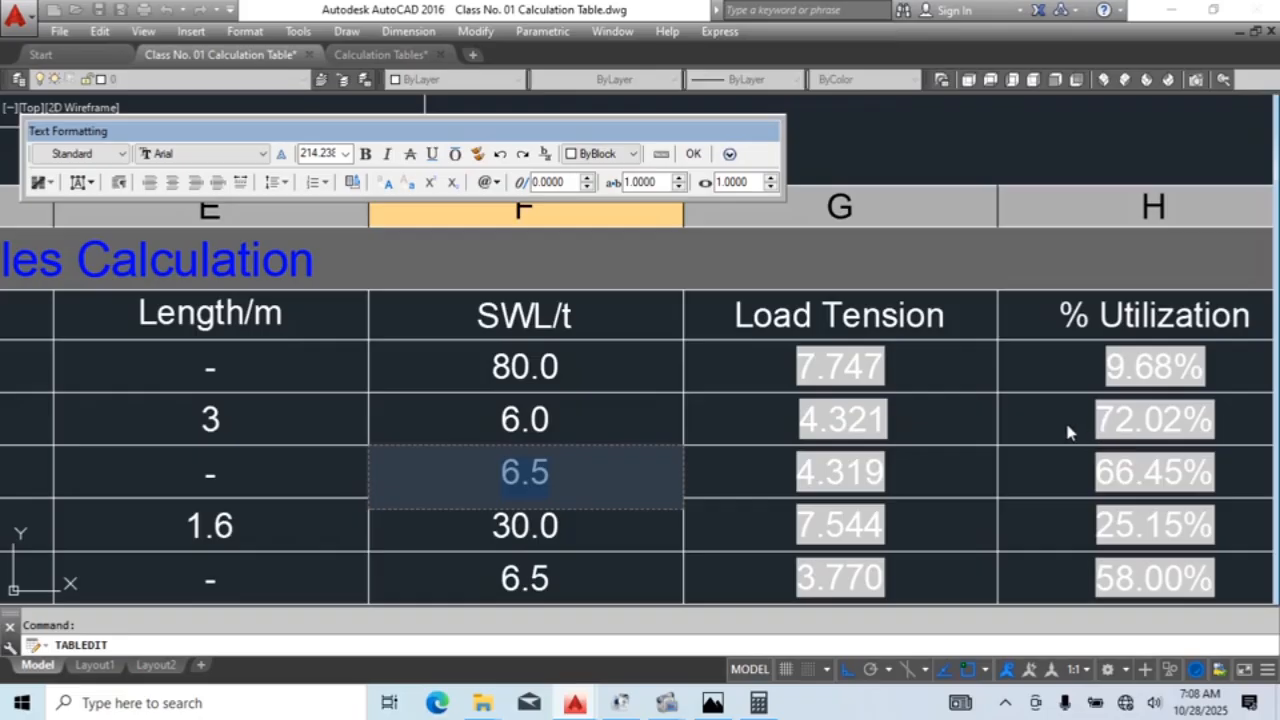
Step: Set the SWL of the third tackle row, directly below the 6.0 t slings, to 8.5 t
click(595, 418)
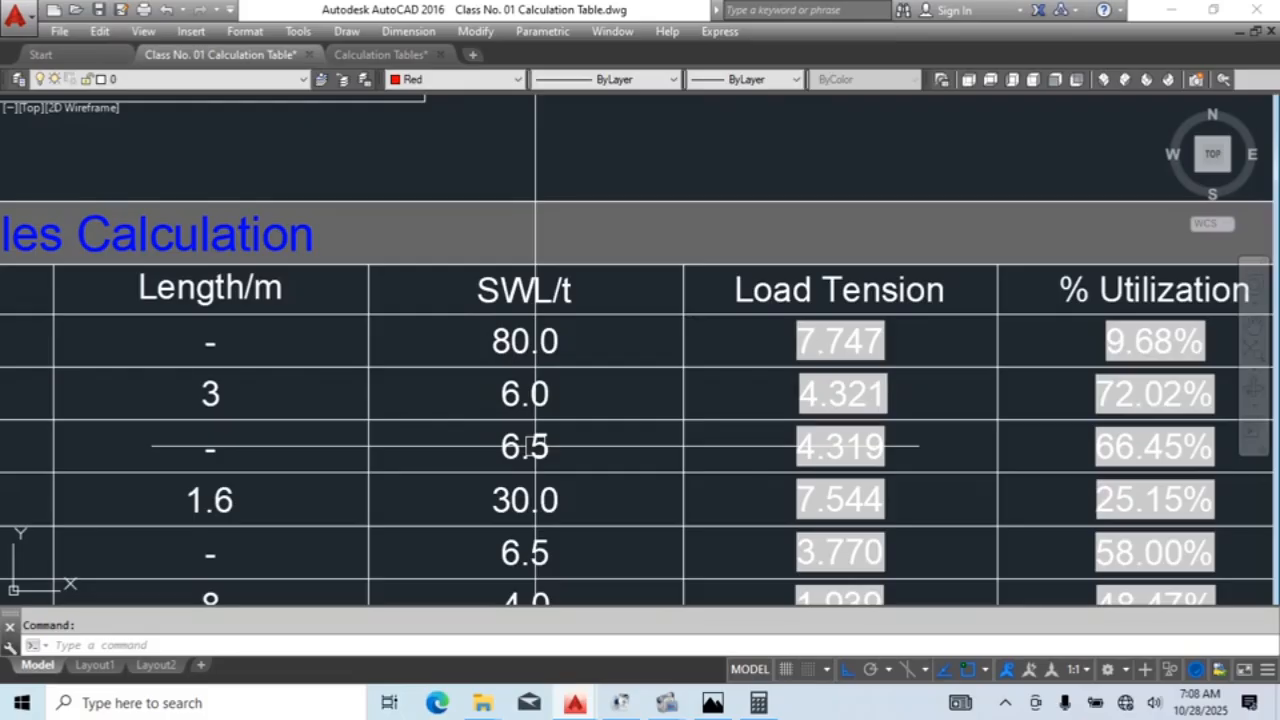
double_click(528, 447)
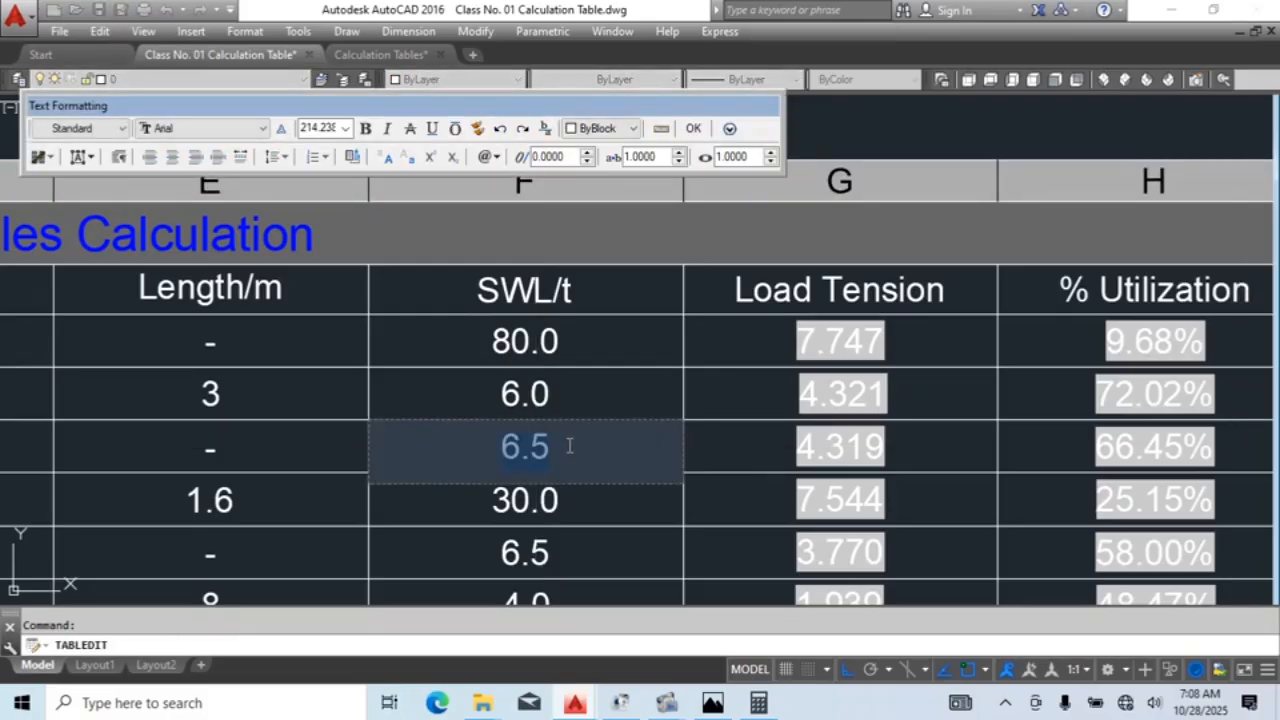
text(8.5)
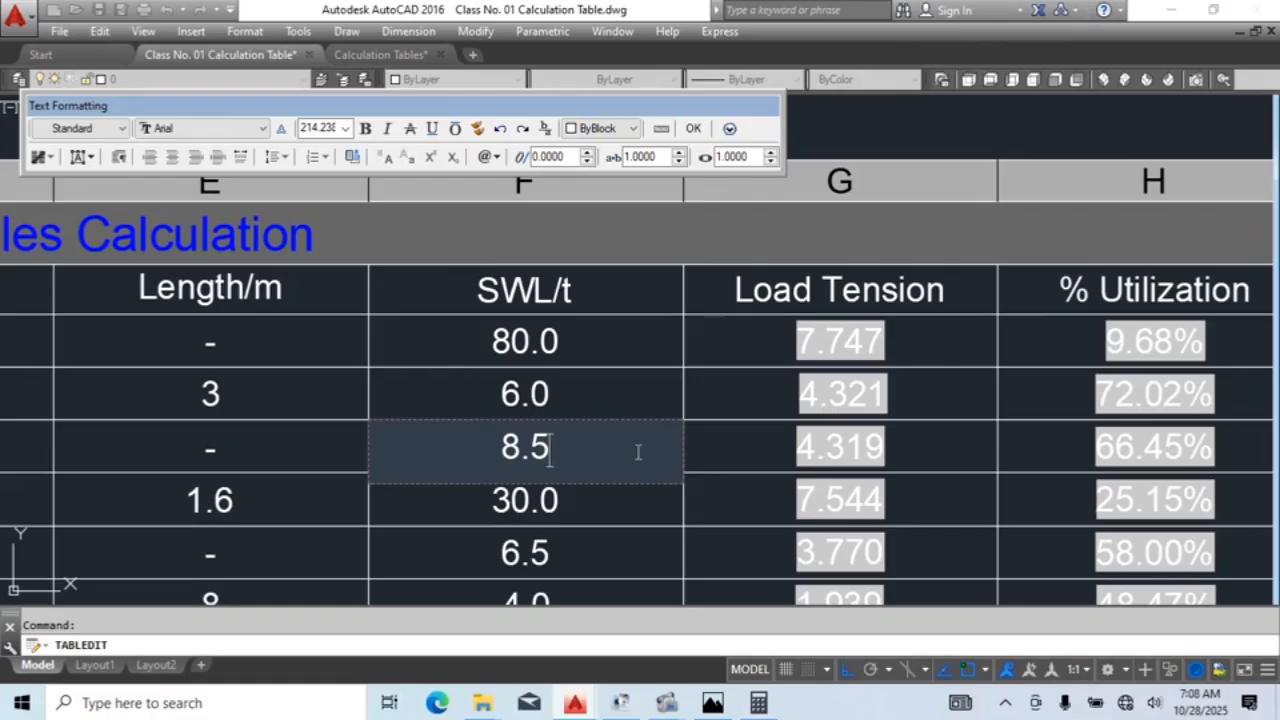
key(Return)
key(Escape)
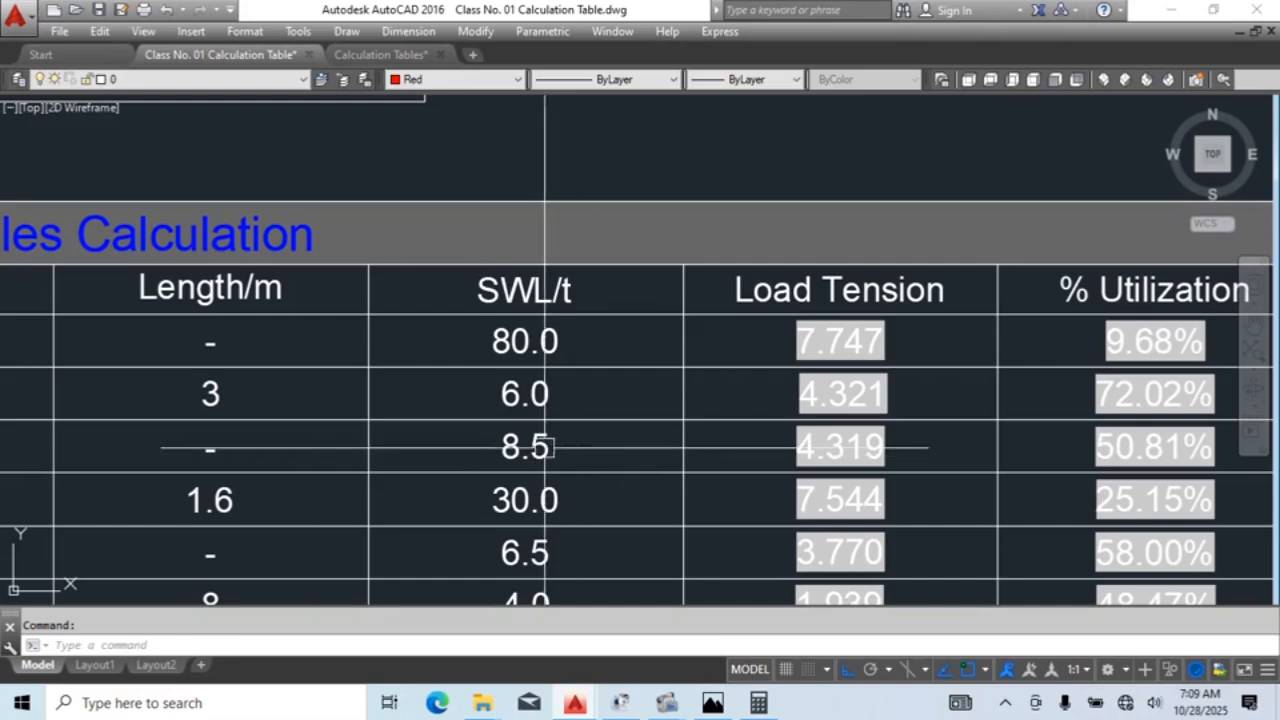
Step: Set the drawing aside and close the leftover Crane Folder, Calculator and FormatFactory windows
click(842, 391)
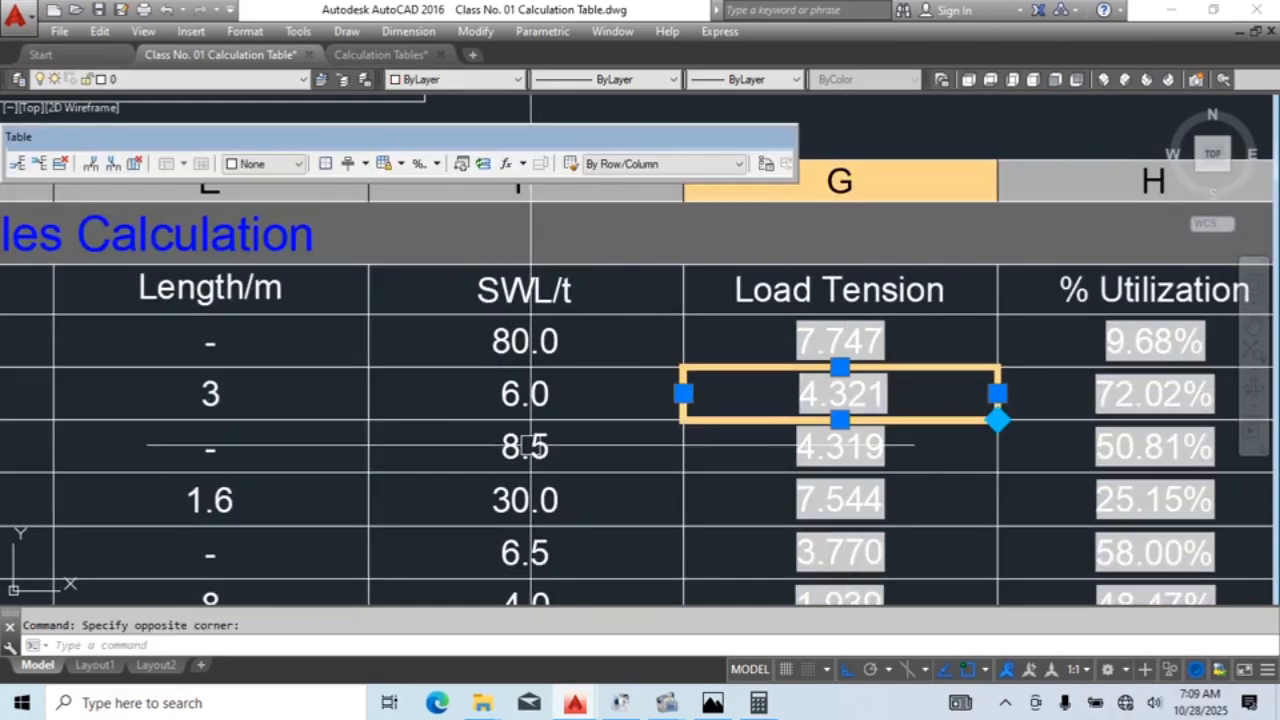
click(1170, 9)
click(514, 428)
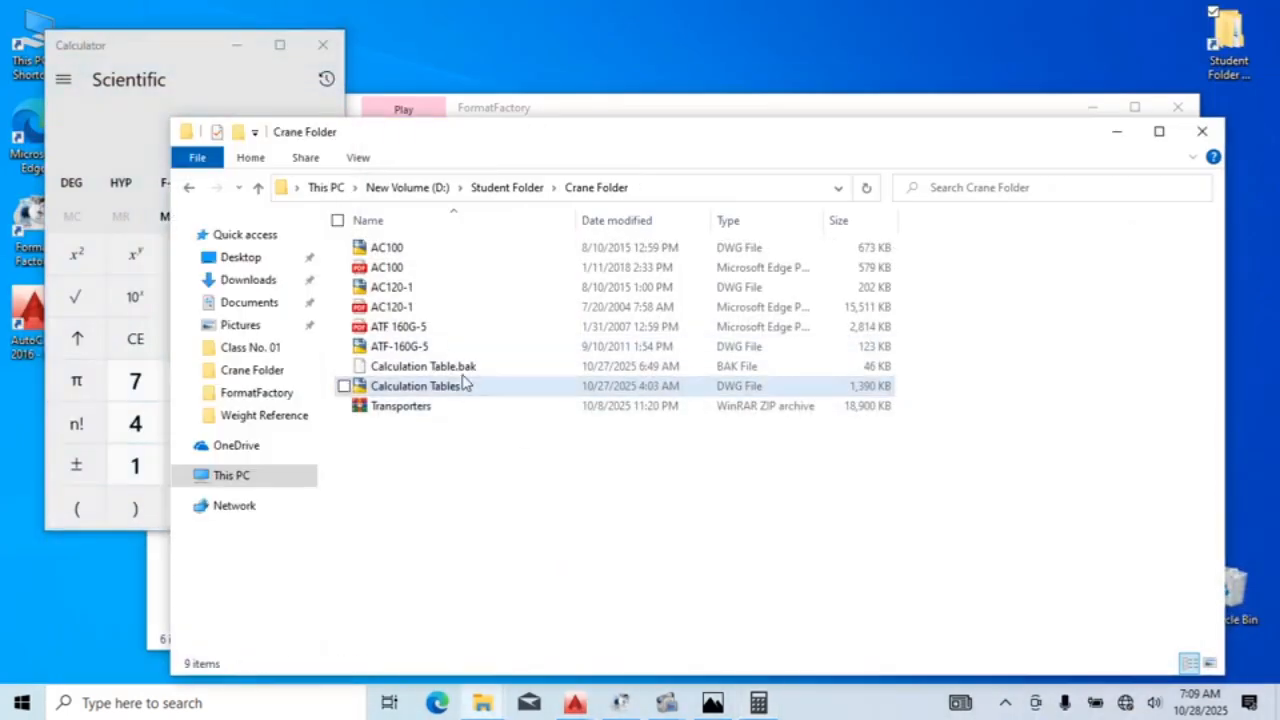
click(1200, 133)
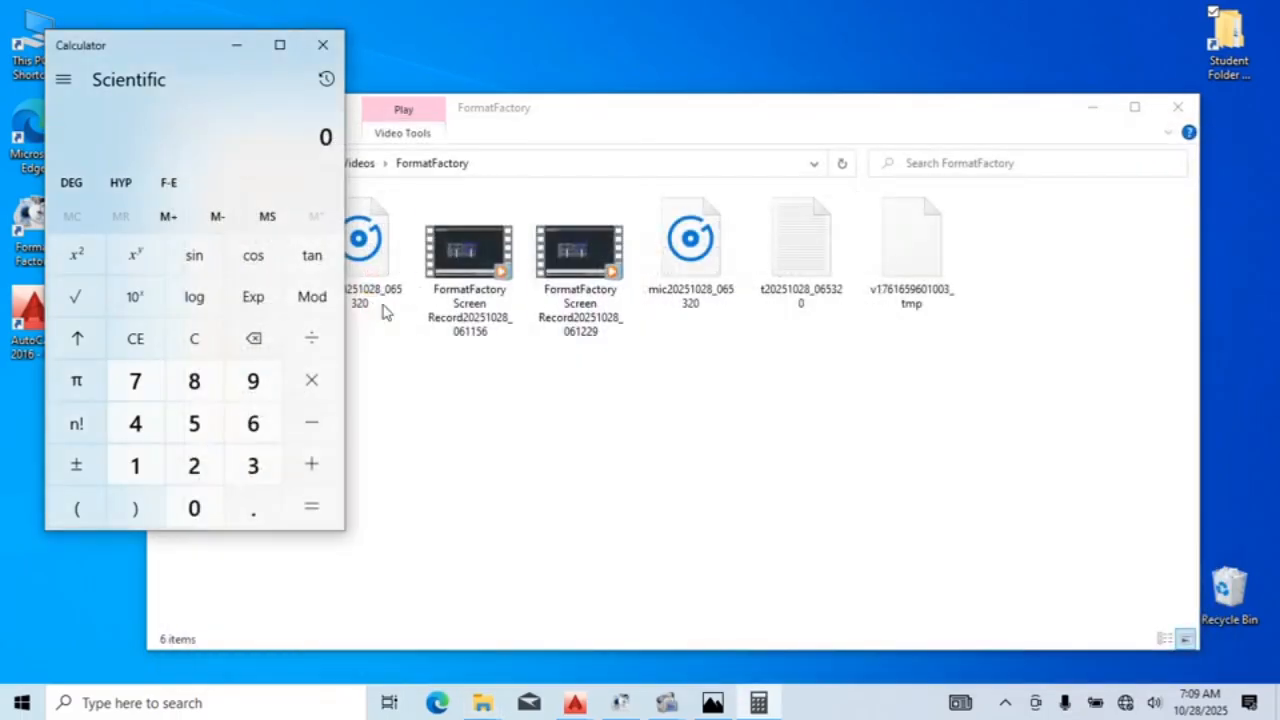
click(323, 45)
click(1177, 107)
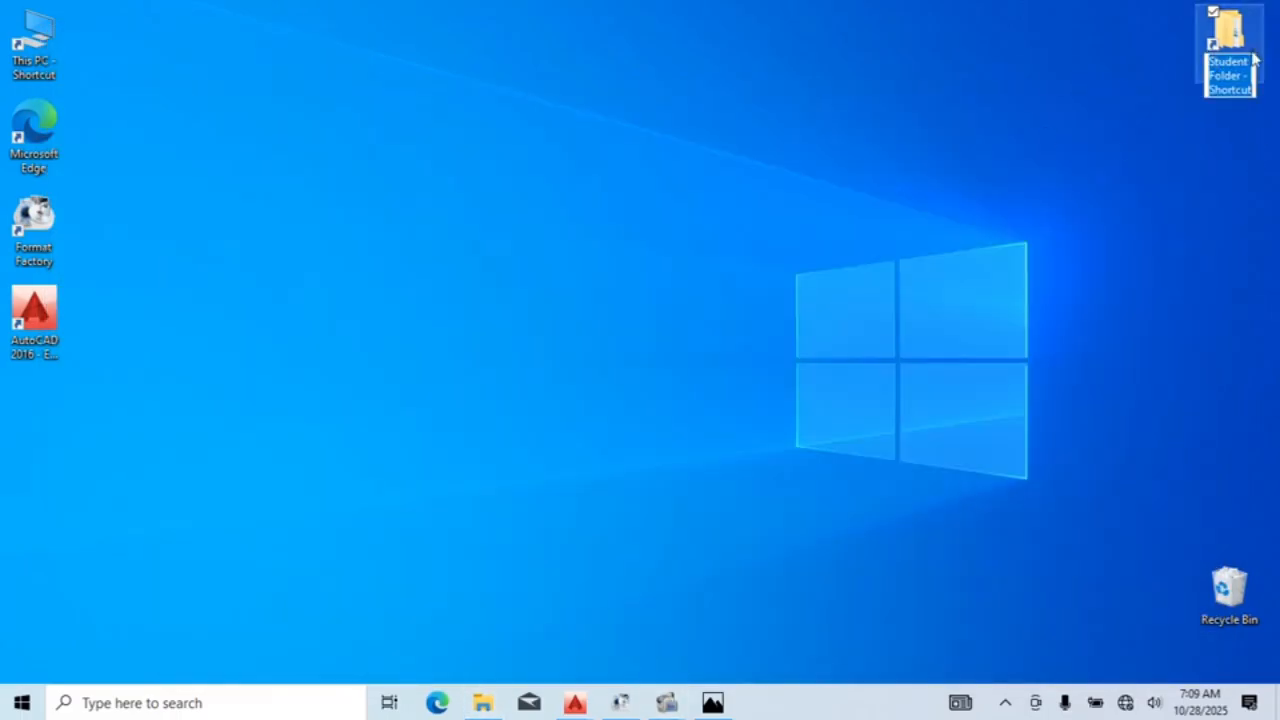
Step: Look up the 8.5 t bow shackle weight in the Weight of Bow Shackles image from the Weight Reference folder
double_click(1246, 63)
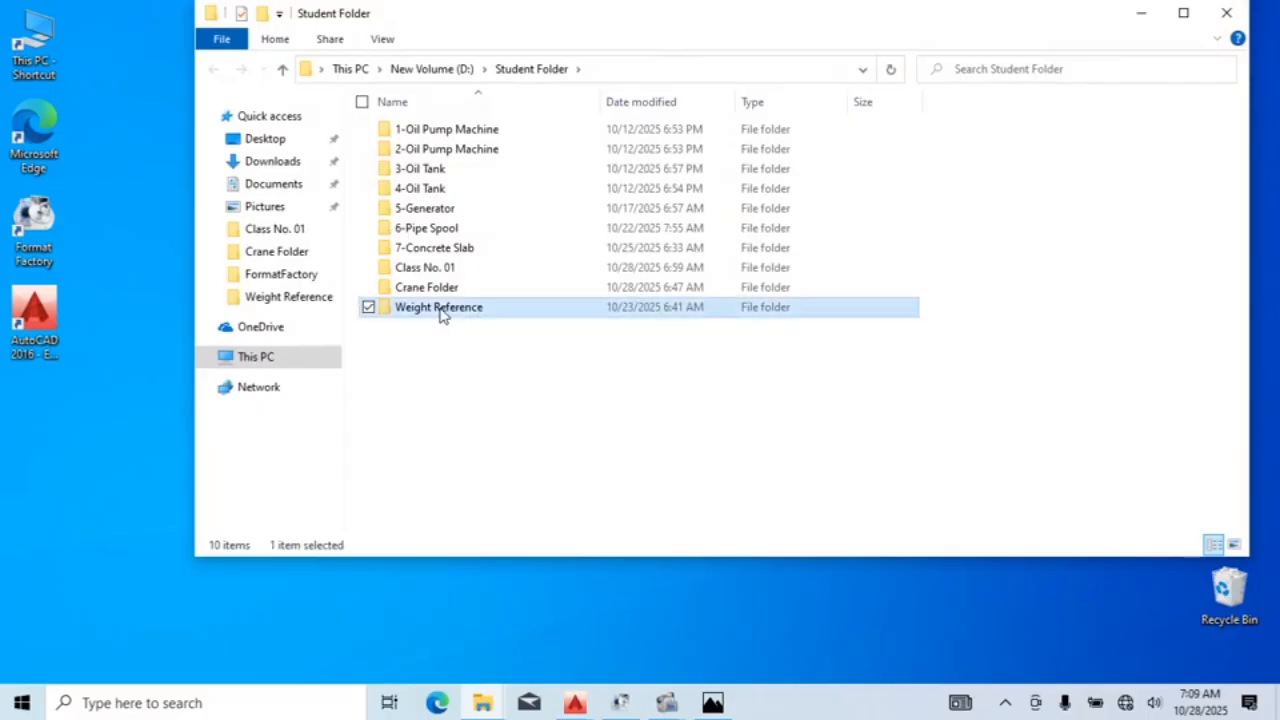
double_click(445, 318)
double_click(430, 150)
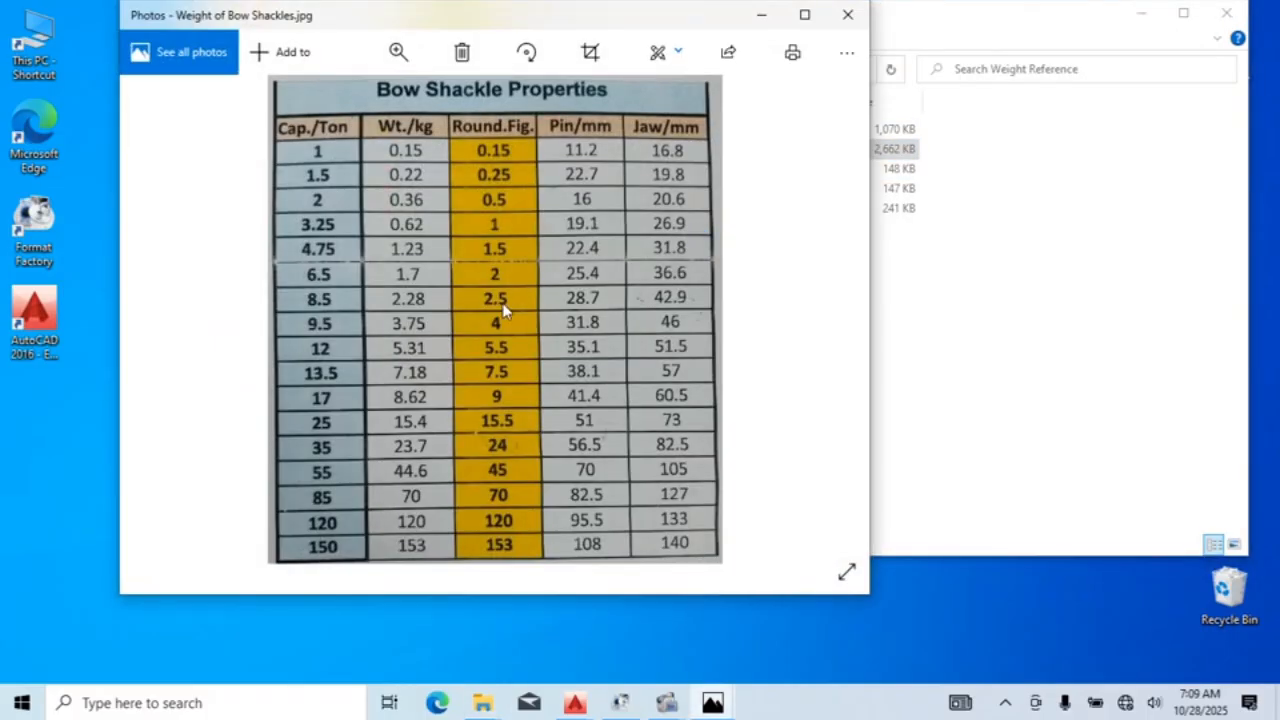
click(848, 14)
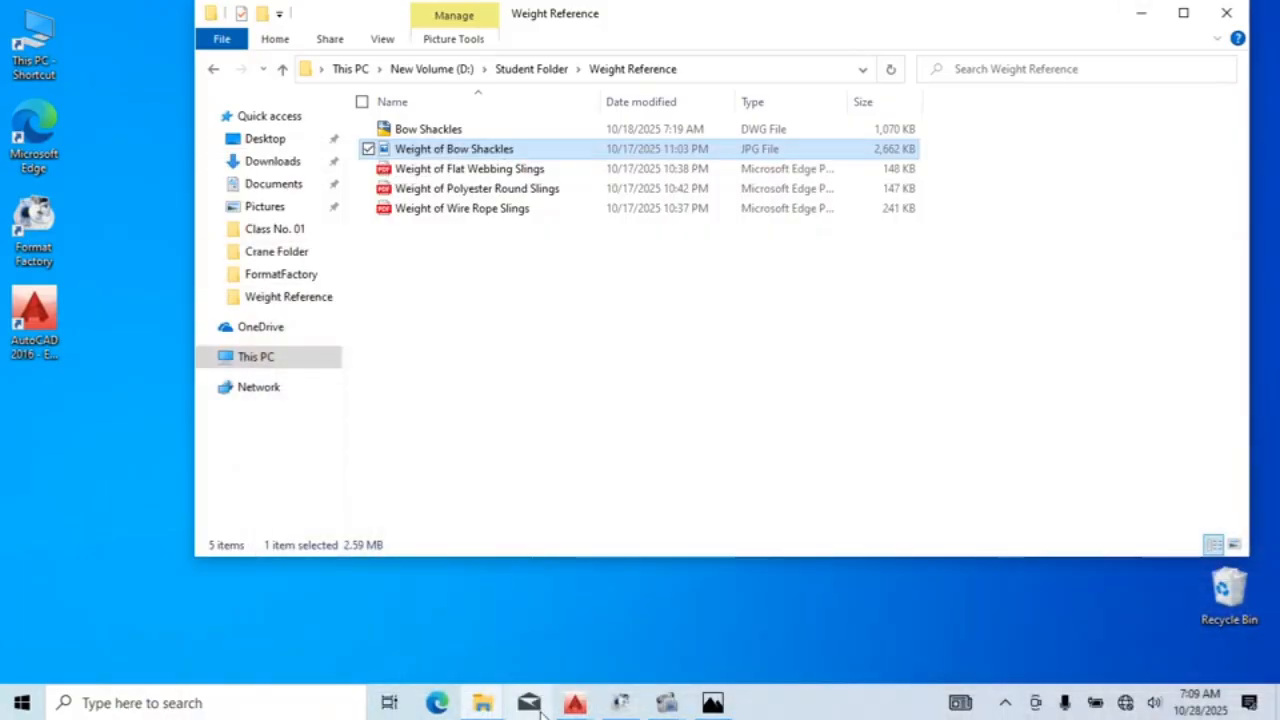
Step: Return to the Class No. 01 drawing in AutoCAD and change the added weight in the Sr.No 2 load tension formula to 0.850
click(573, 705)
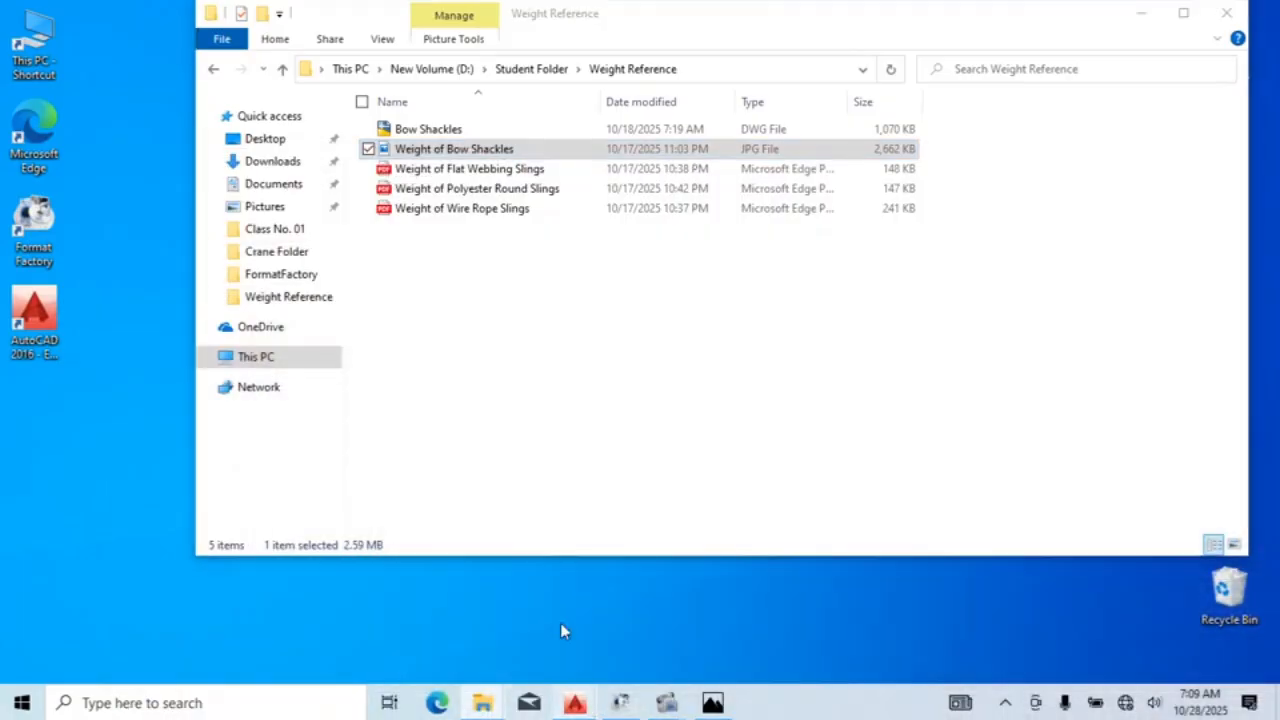
click(491, 648)
click(1206, 18)
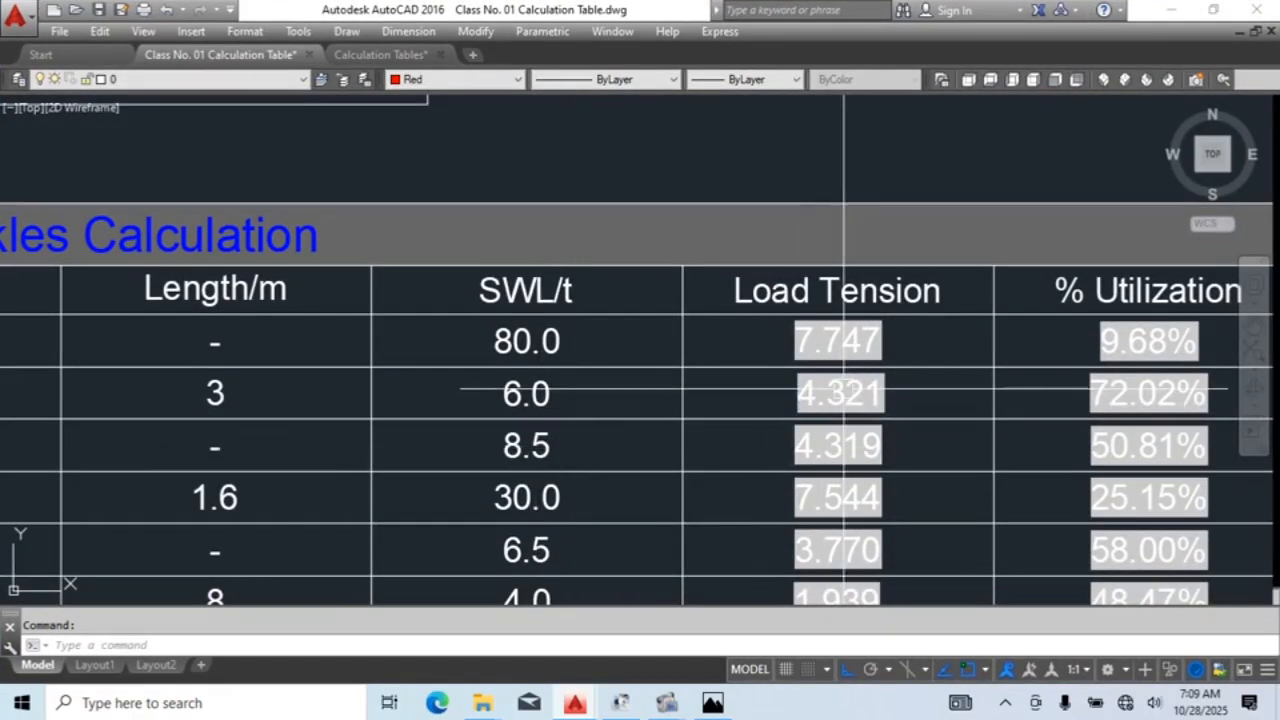
double_click(843, 391)
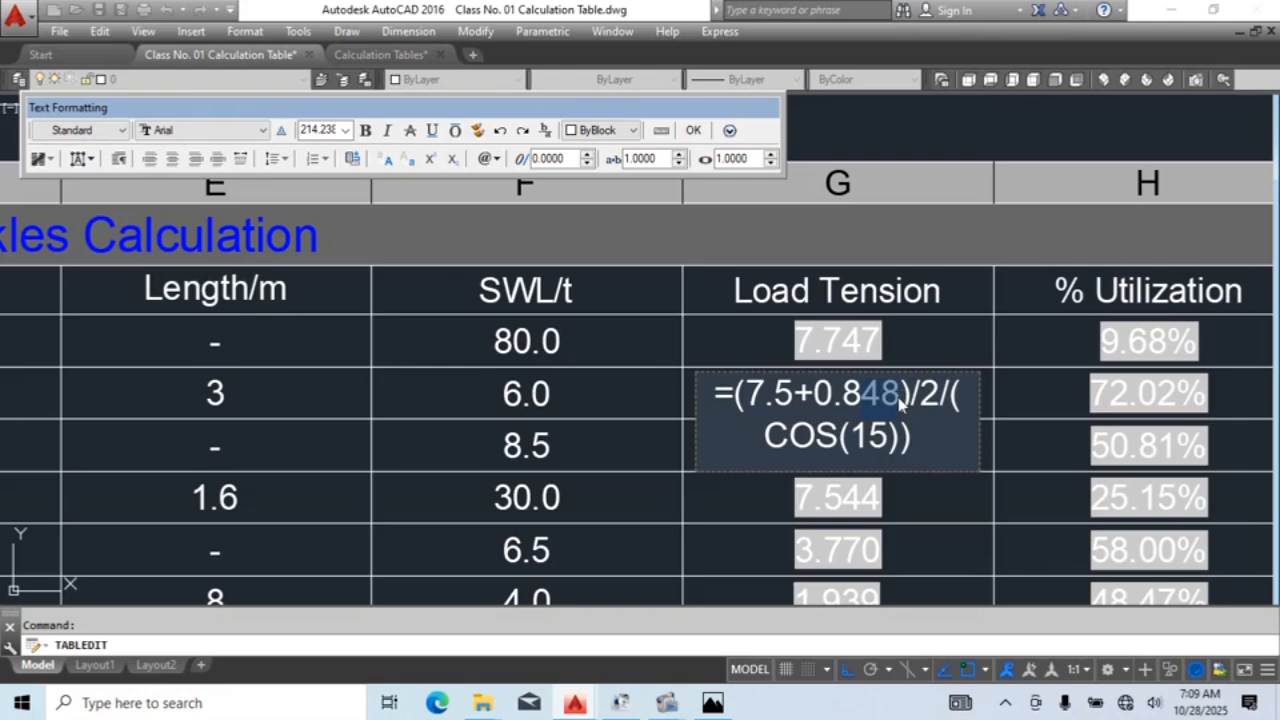
text(44850)
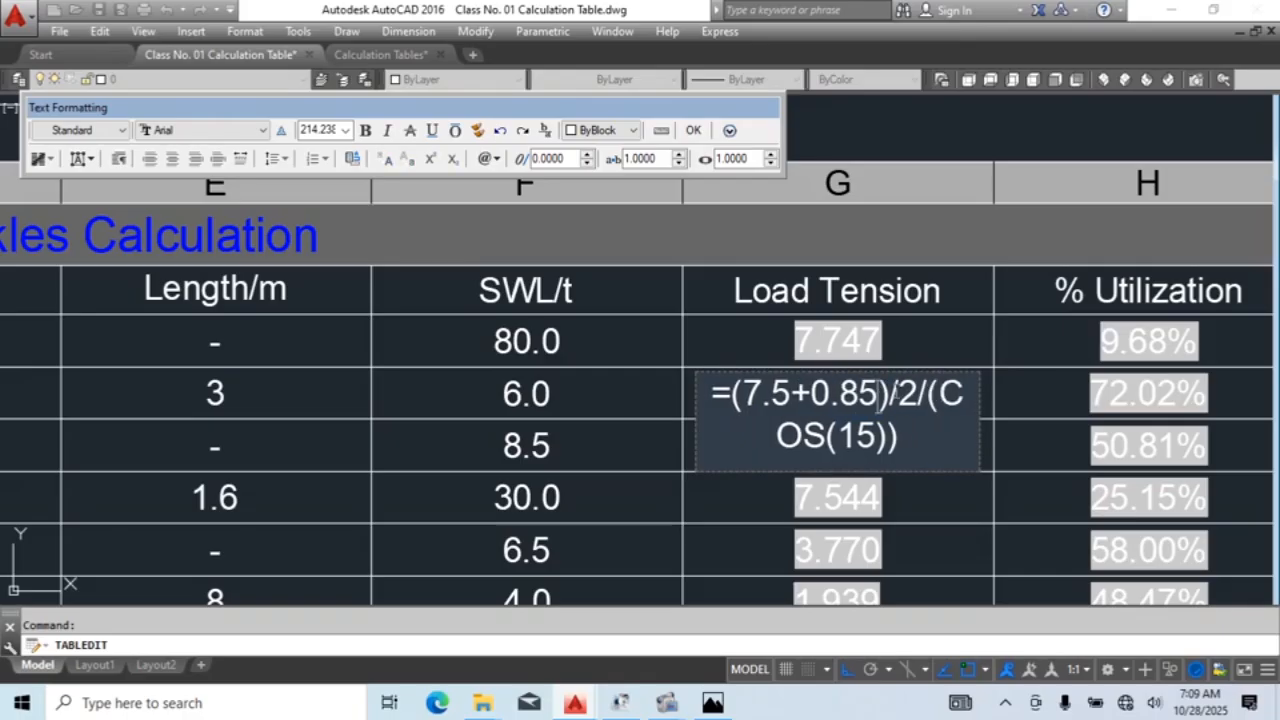
click(1090, 472)
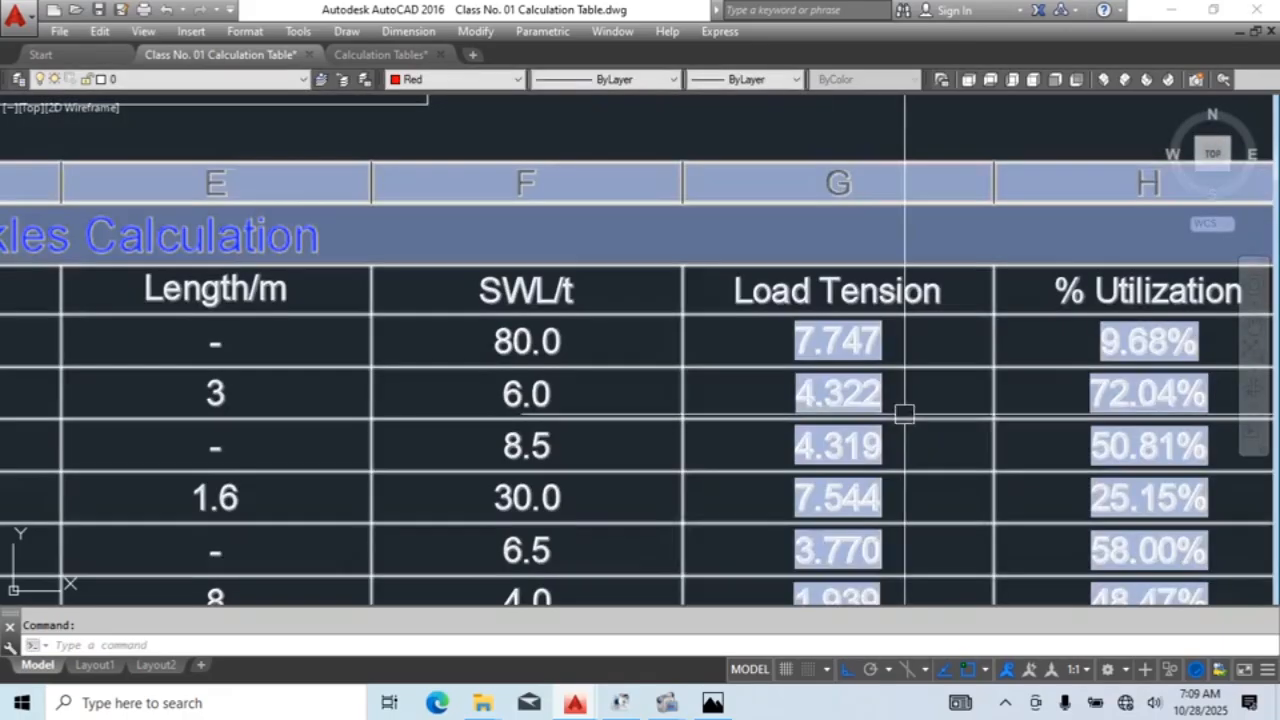
Step: Replace the Sr.No 1 load tension formula with a copy of the Sr.No 2 formula, =(7.5+0.850)/2/(COS(15))
double_click(866, 399)
drag(930, 434, 703, 394)
key(ctrl+c)
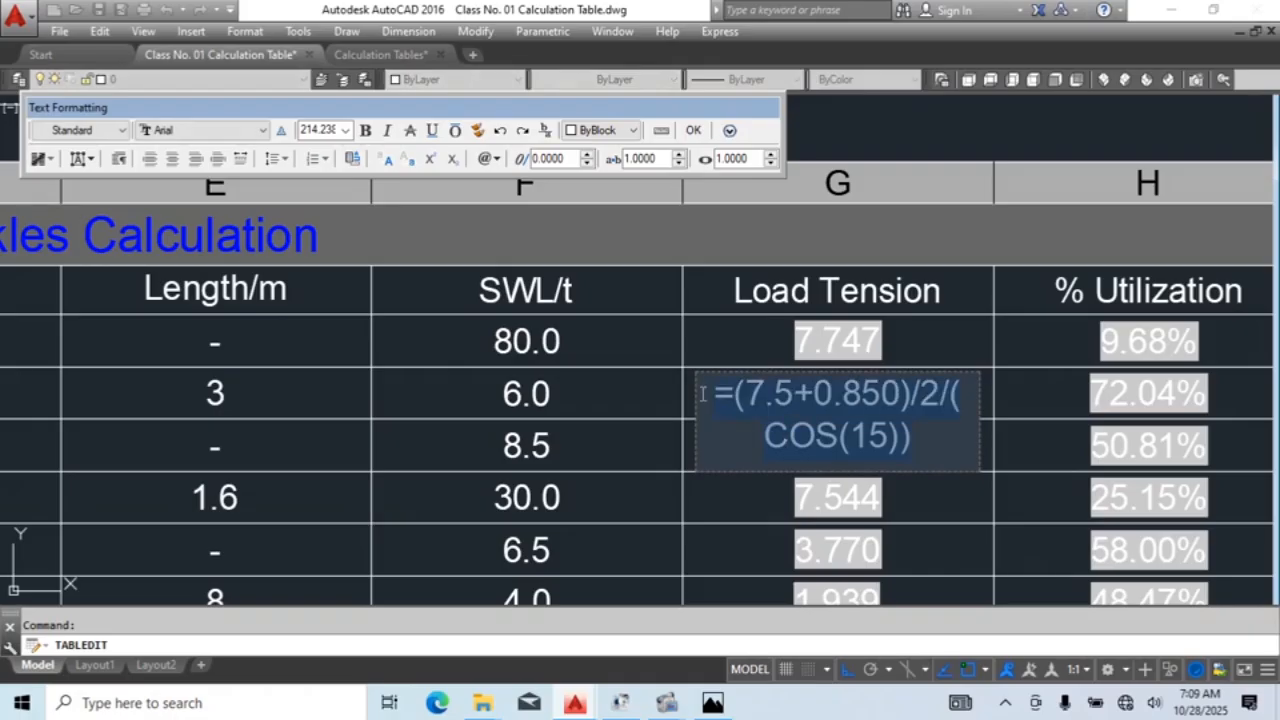
click(815, 352)
double_click(851, 343)
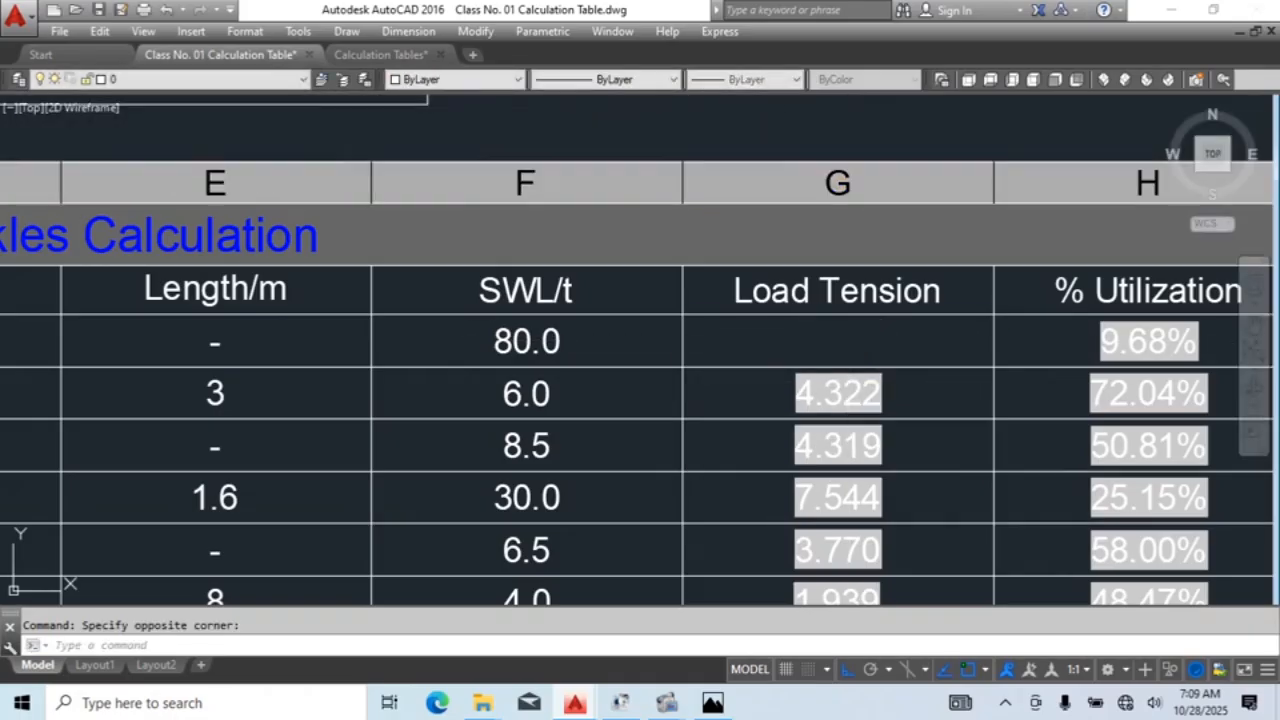
drag(925, 386, 672, 328)
key(ctrl+v)
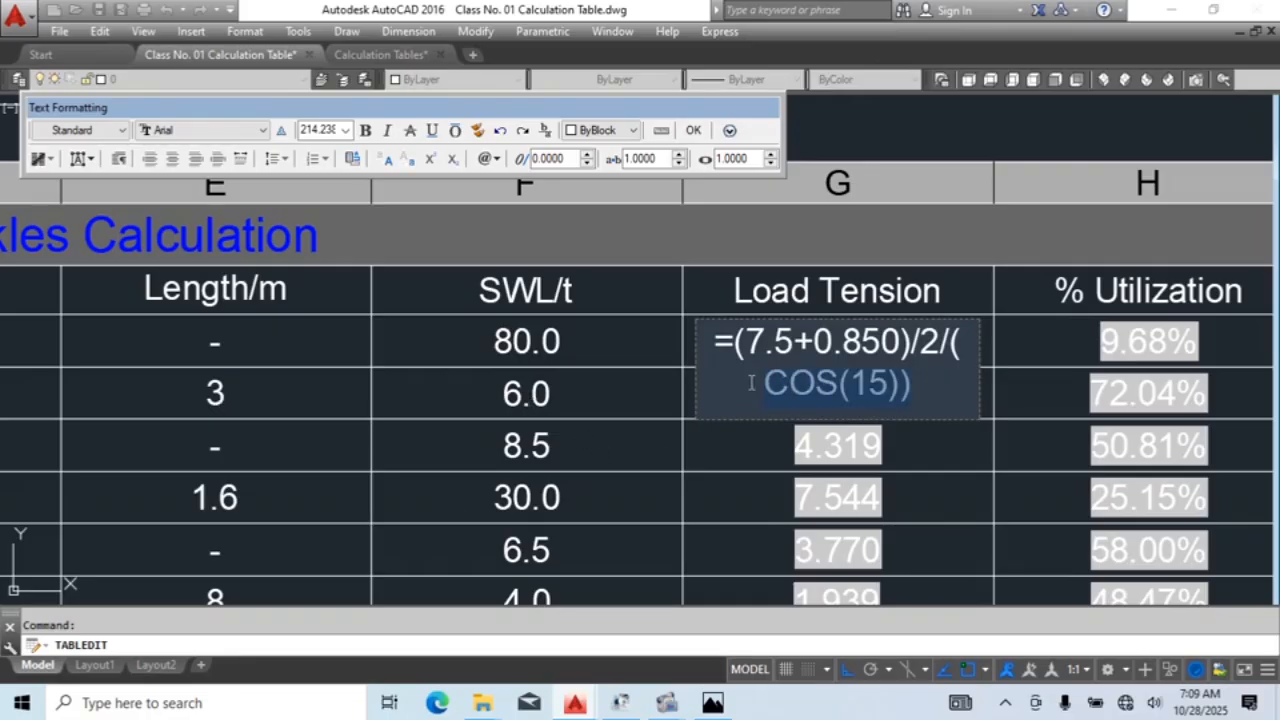
Step: Remove the division by 2 and COS(15) from the Sr.No 1 load tension formula, leaving =(7.5+0.850)
key(BackSpace)
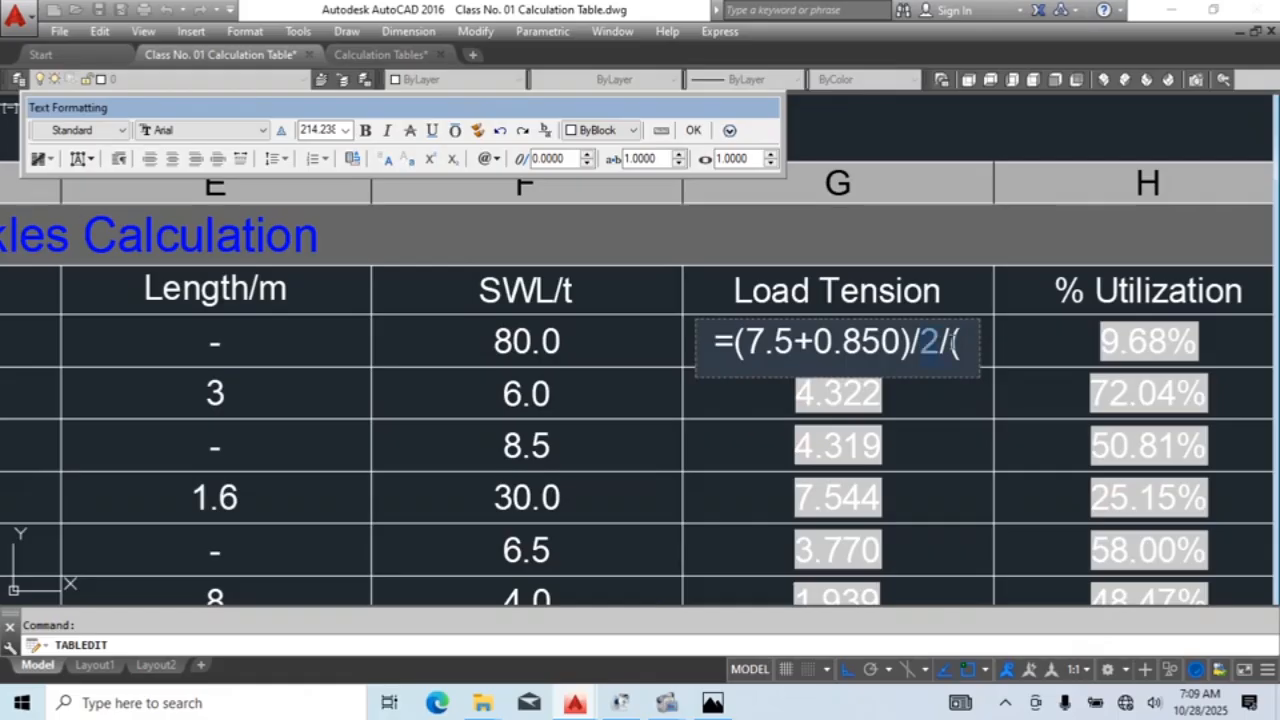
key(BackSpace)
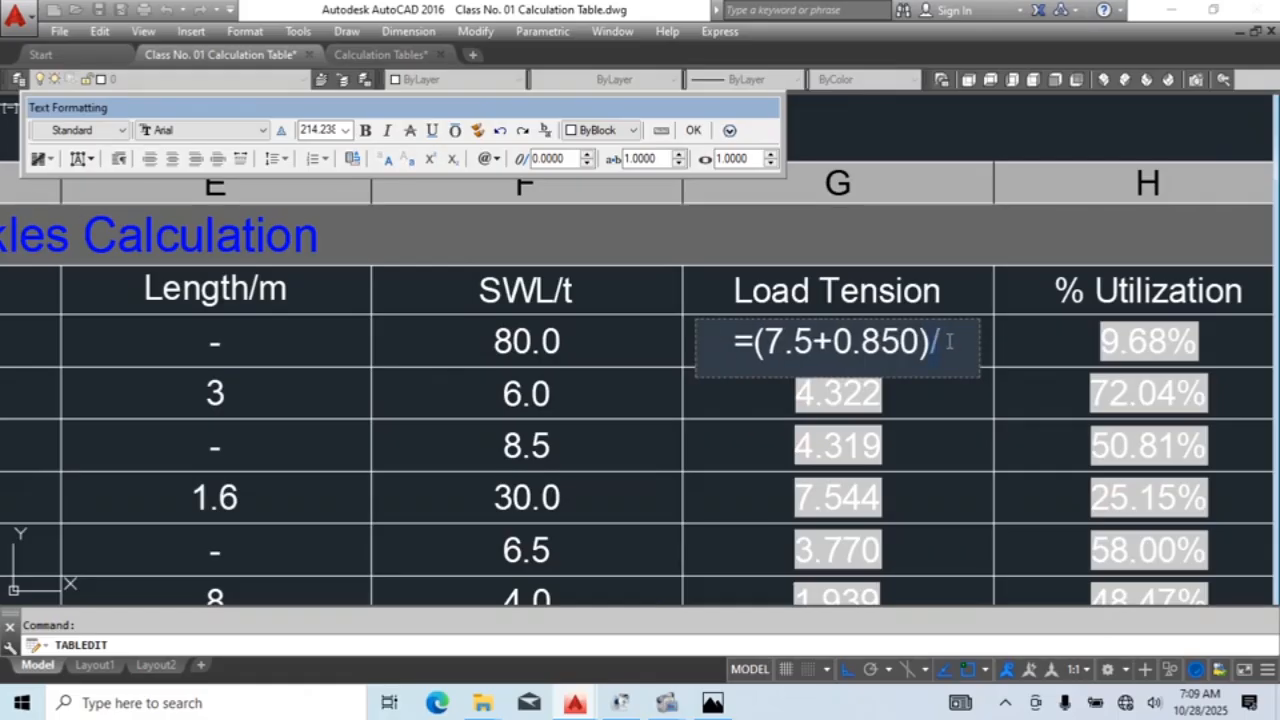
click(967, 402)
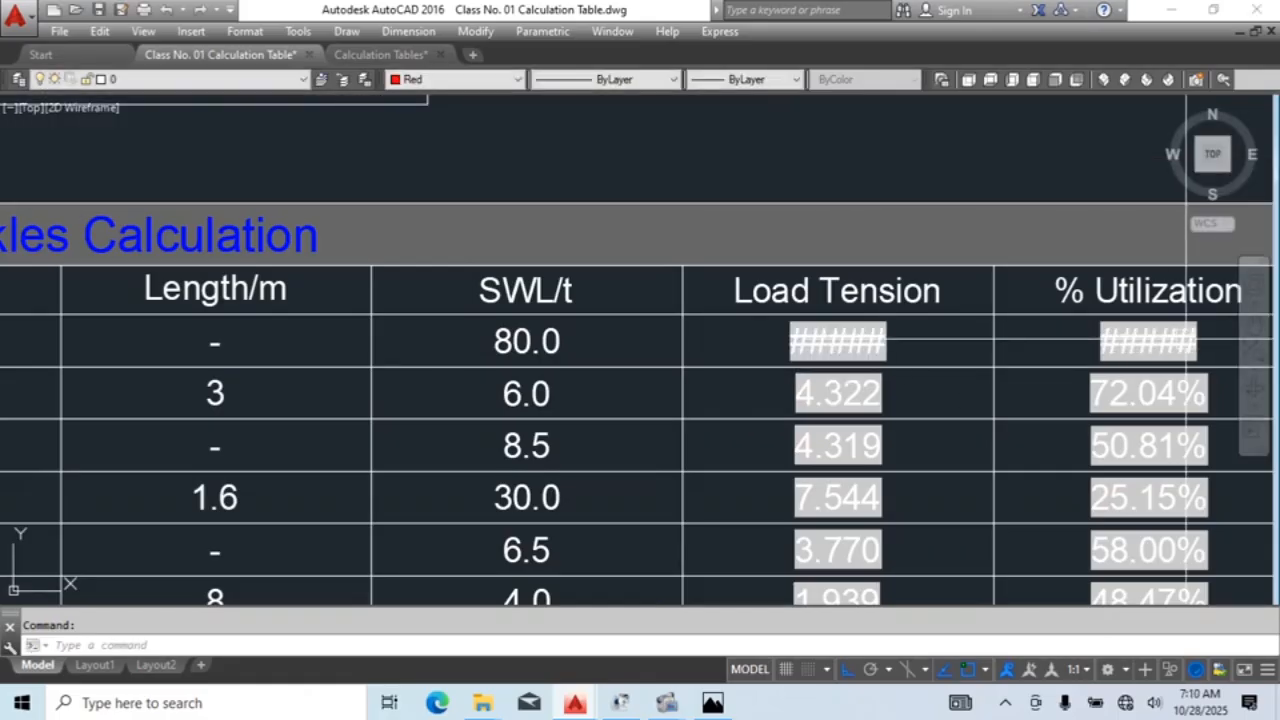
double_click(896, 343)
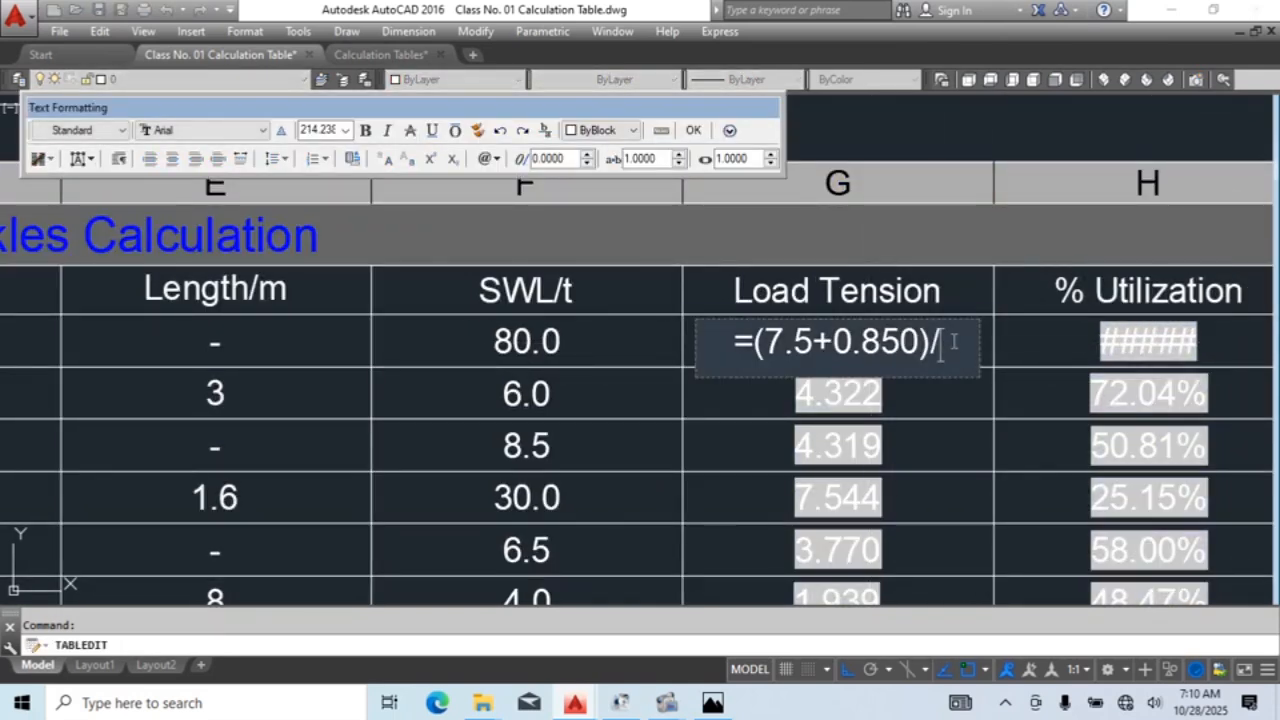
key(BackSpace)
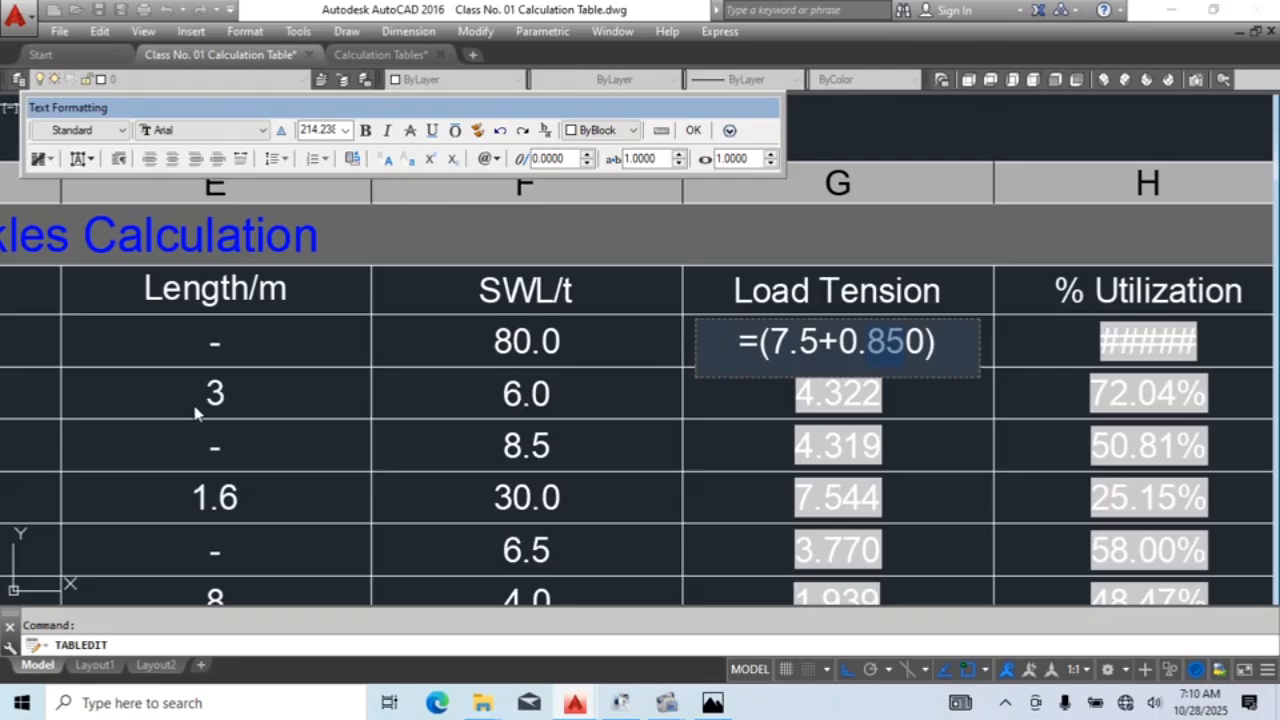
click(1029, 420)
Step: Look up the weight of a 6000 capacity, 3 m sling in the Weight of Flat Webbing Slings PDF
click(1171, 10)
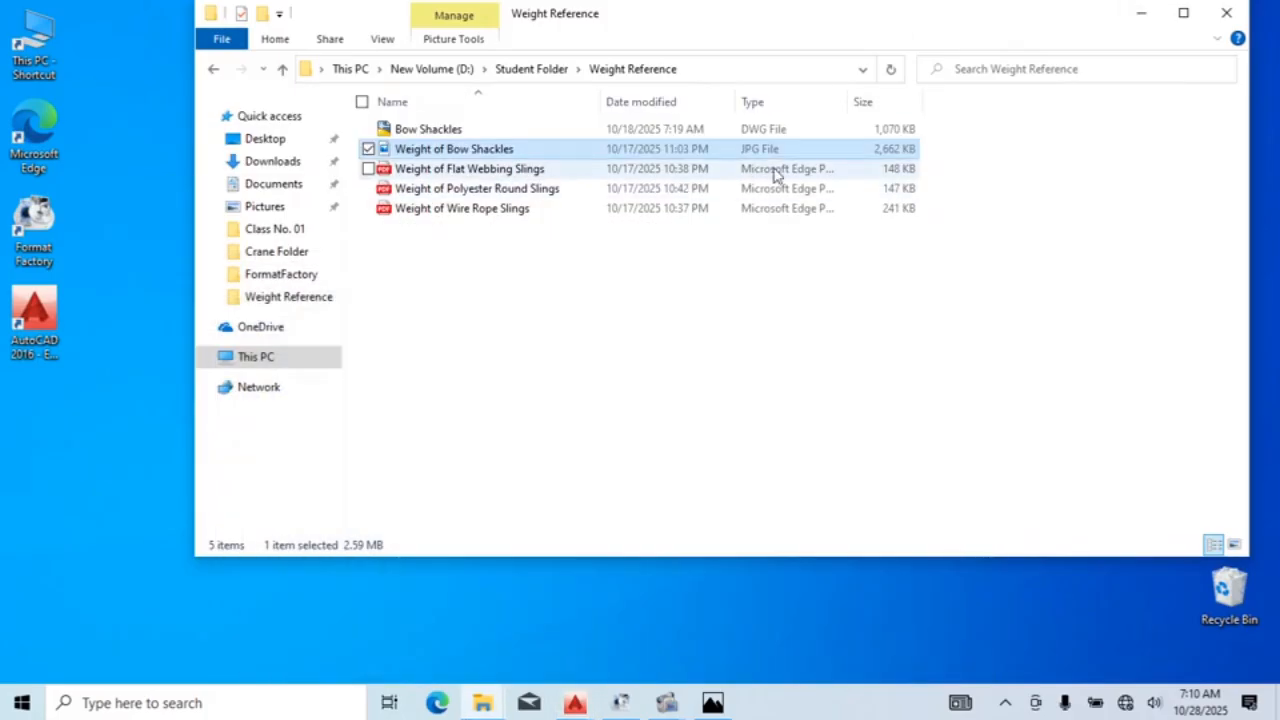
right_click(562, 291)
click(450, 364)
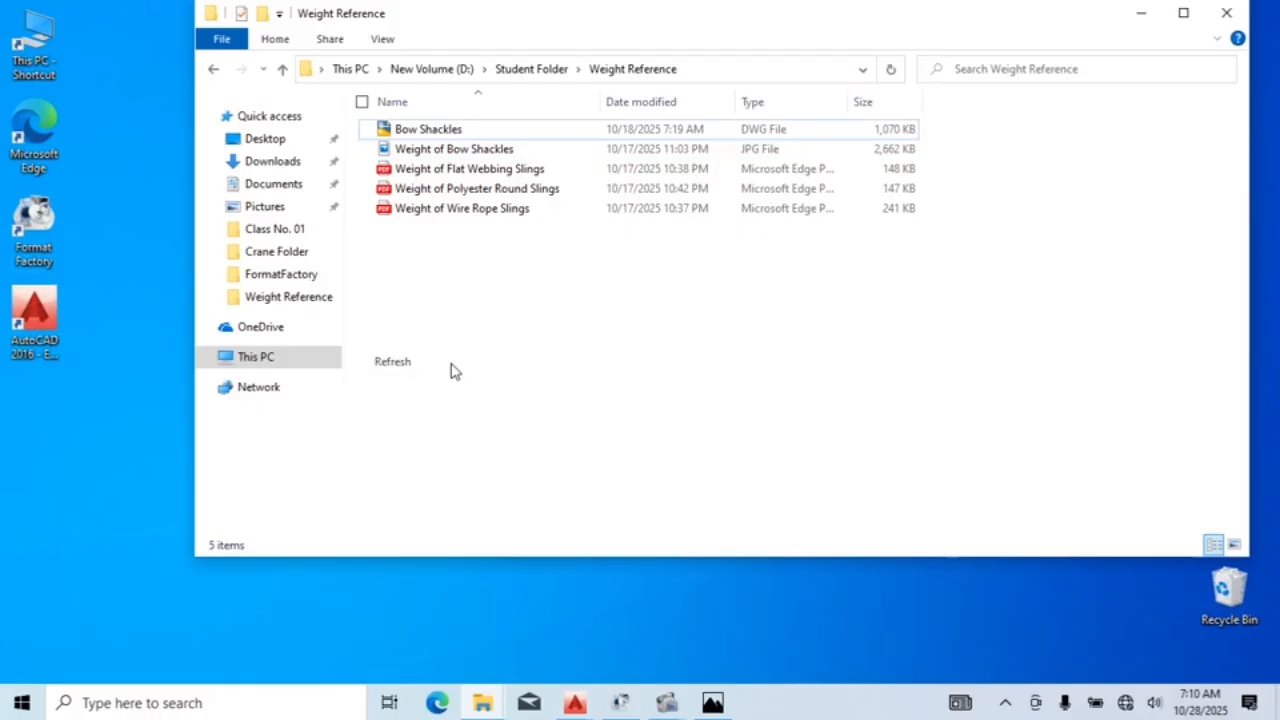
right_click(603, 303)
click(498, 388)
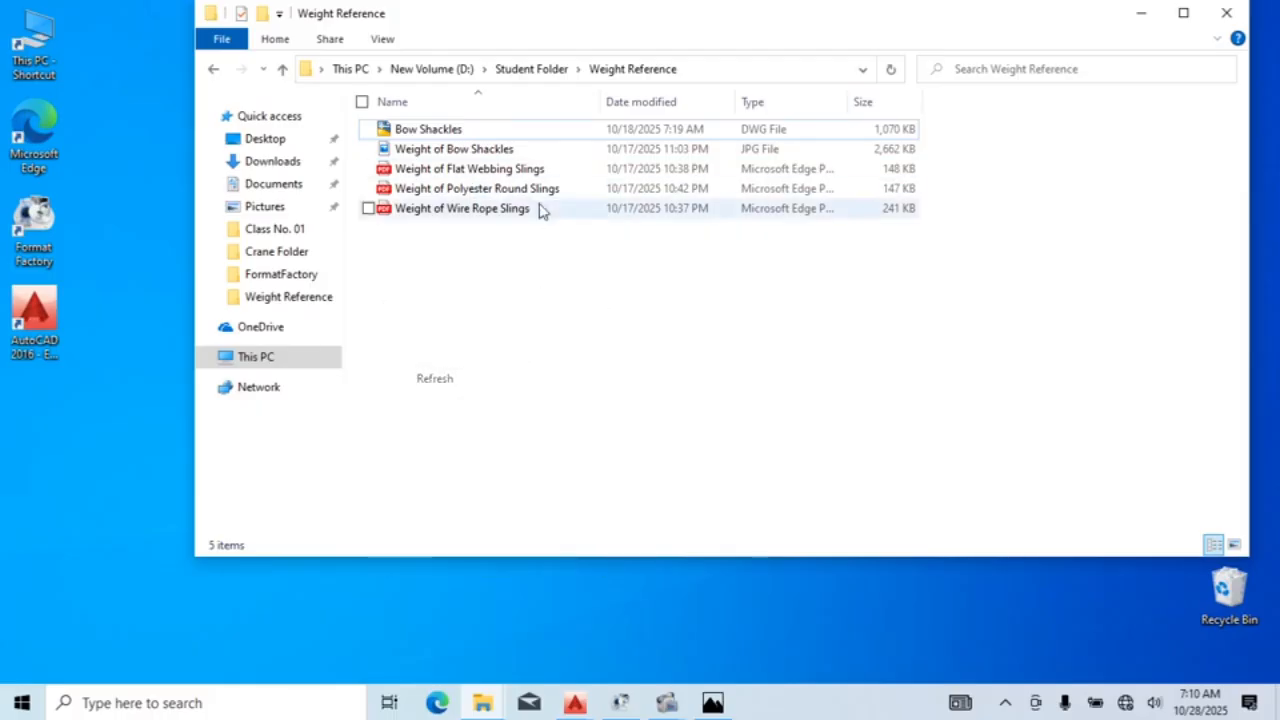
double_click(455, 172)
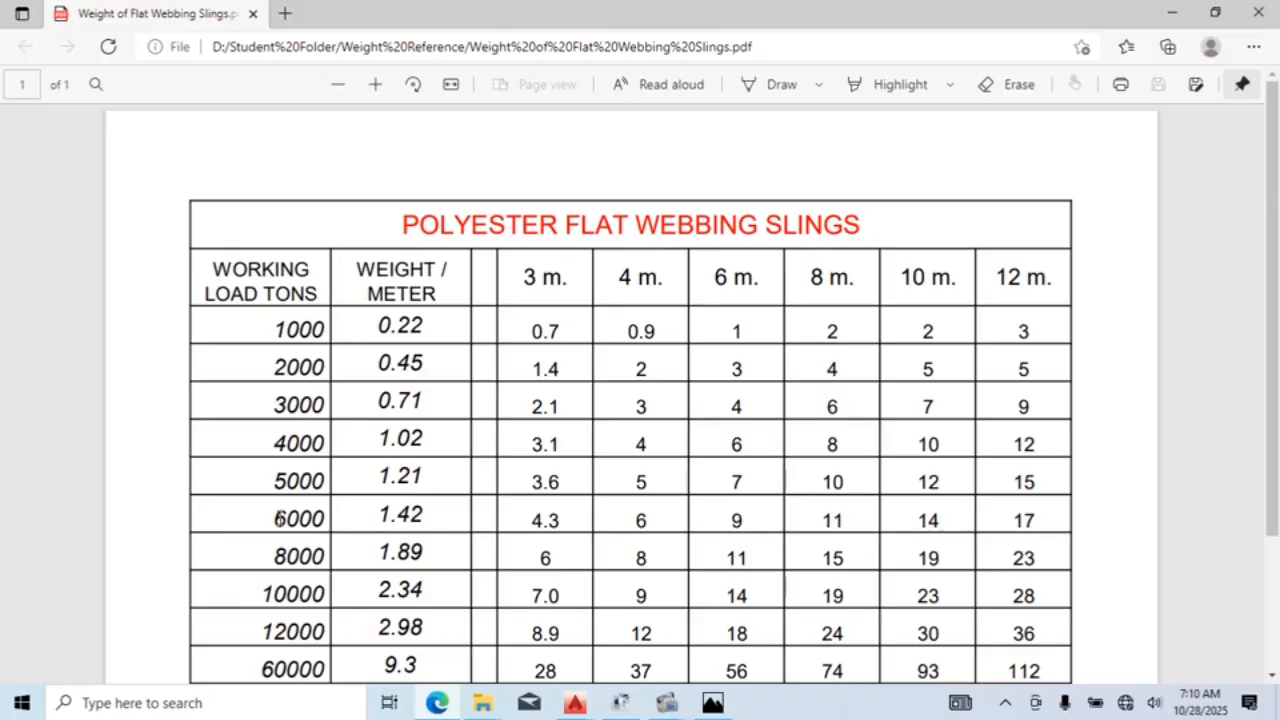
double_click(277, 518)
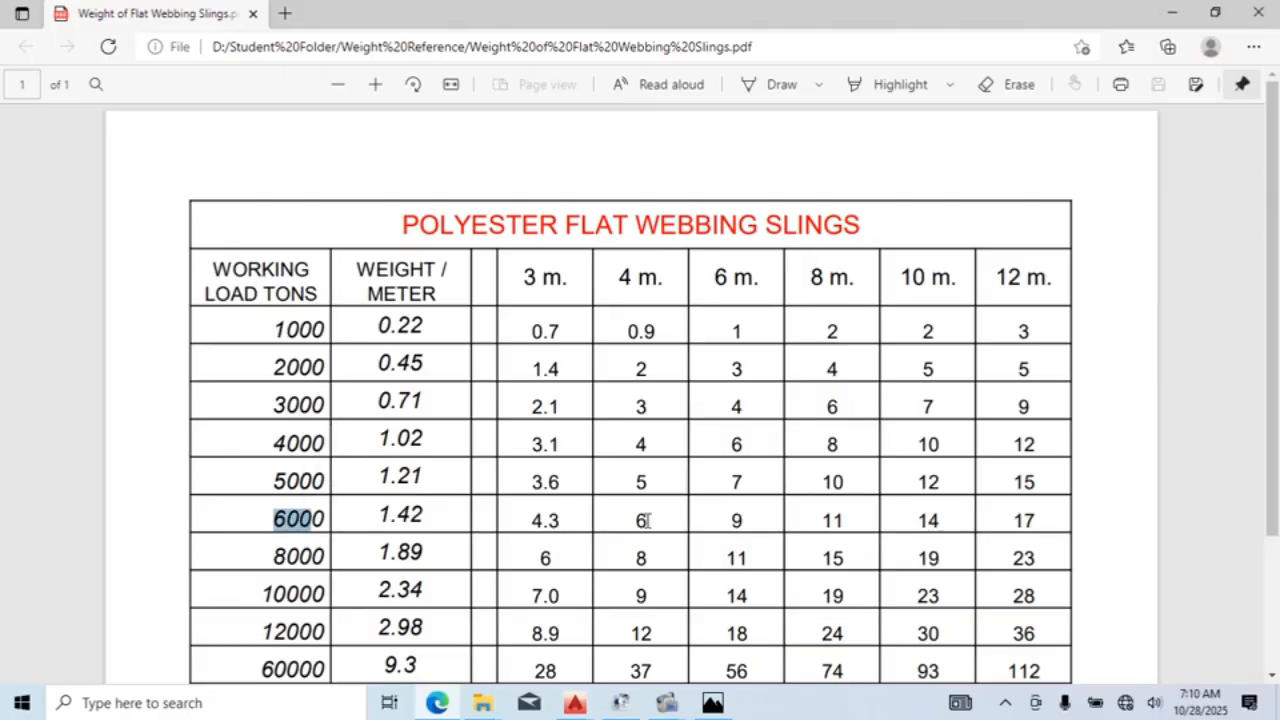
drag(561, 521, 521, 520)
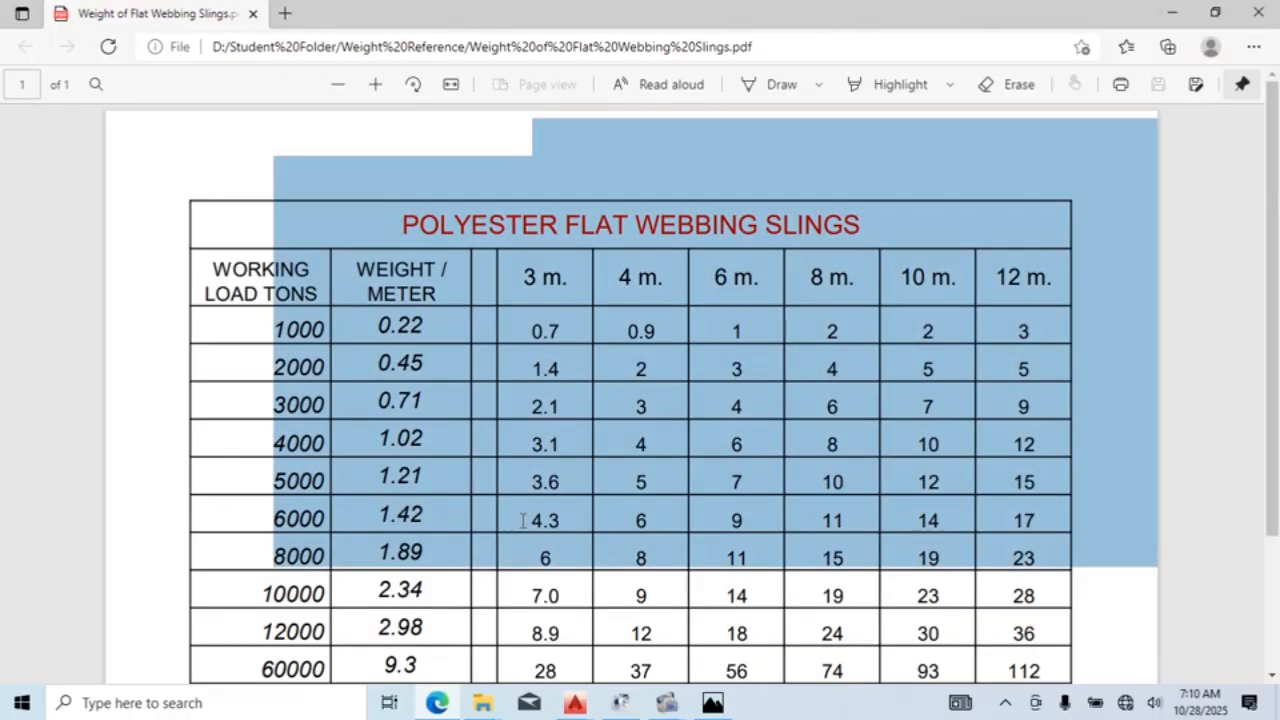
click(1258, 12)
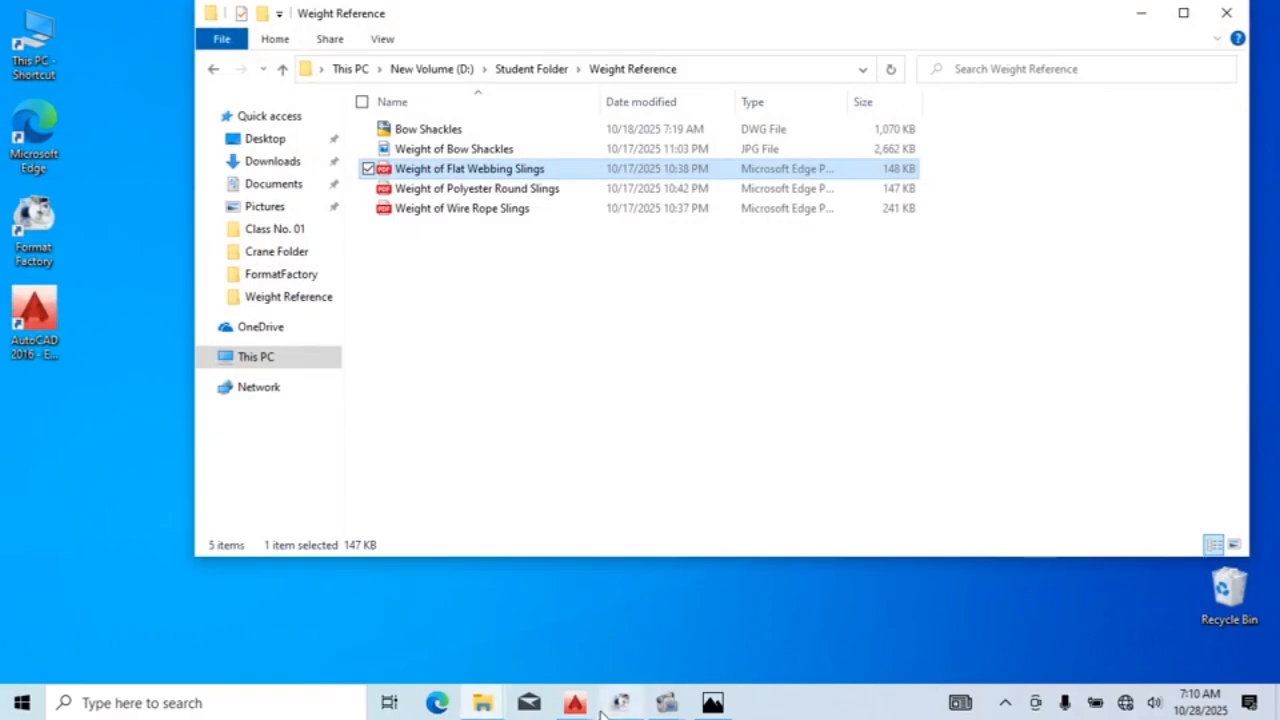
Step: Return to the Class No. 01 drawing in AutoCAD and set the added weight in the Sr.No 1 load tension formula to 0.860
mouse_move(598, 708)
click(622, 608)
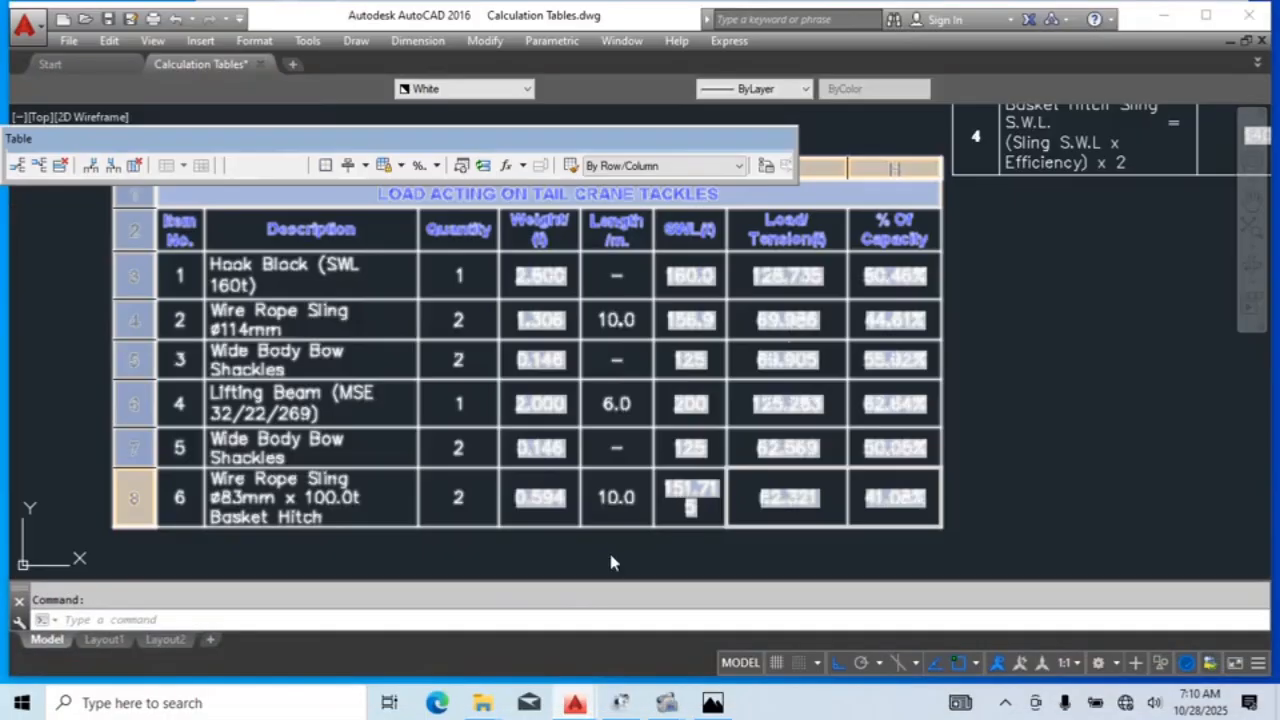
mouse_move(570, 705)
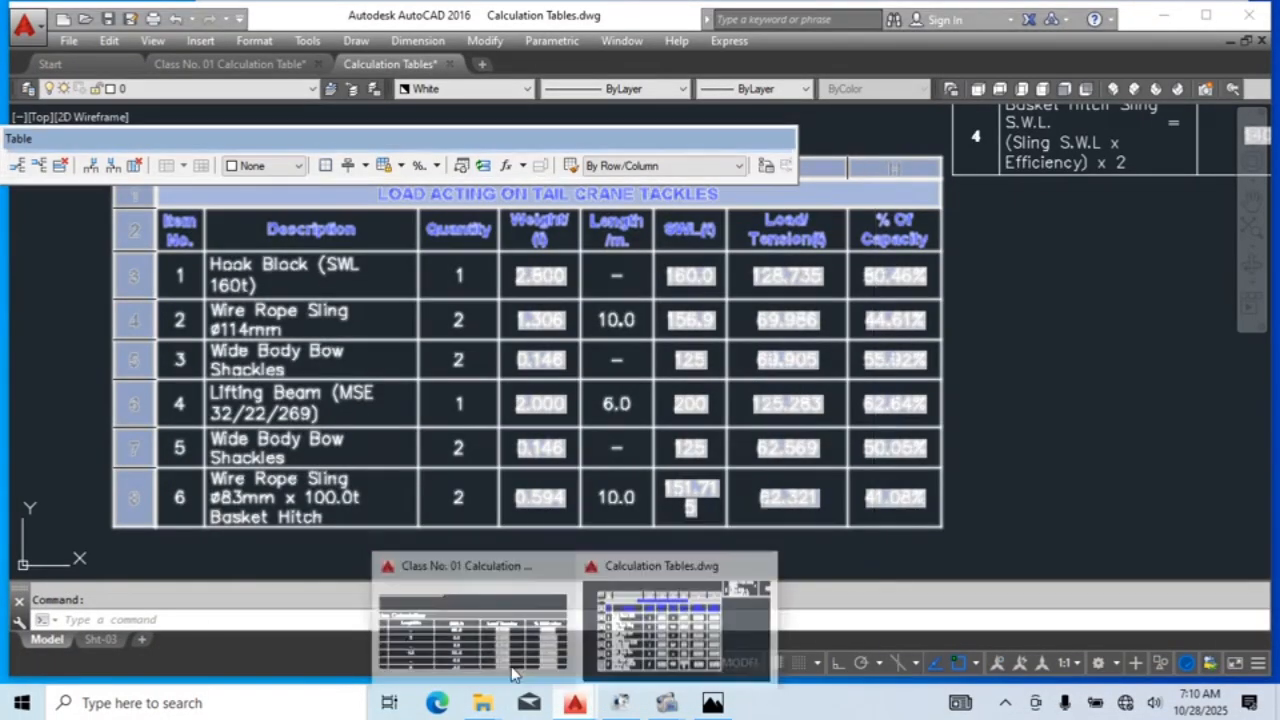
click(490, 625)
double_click(874, 333)
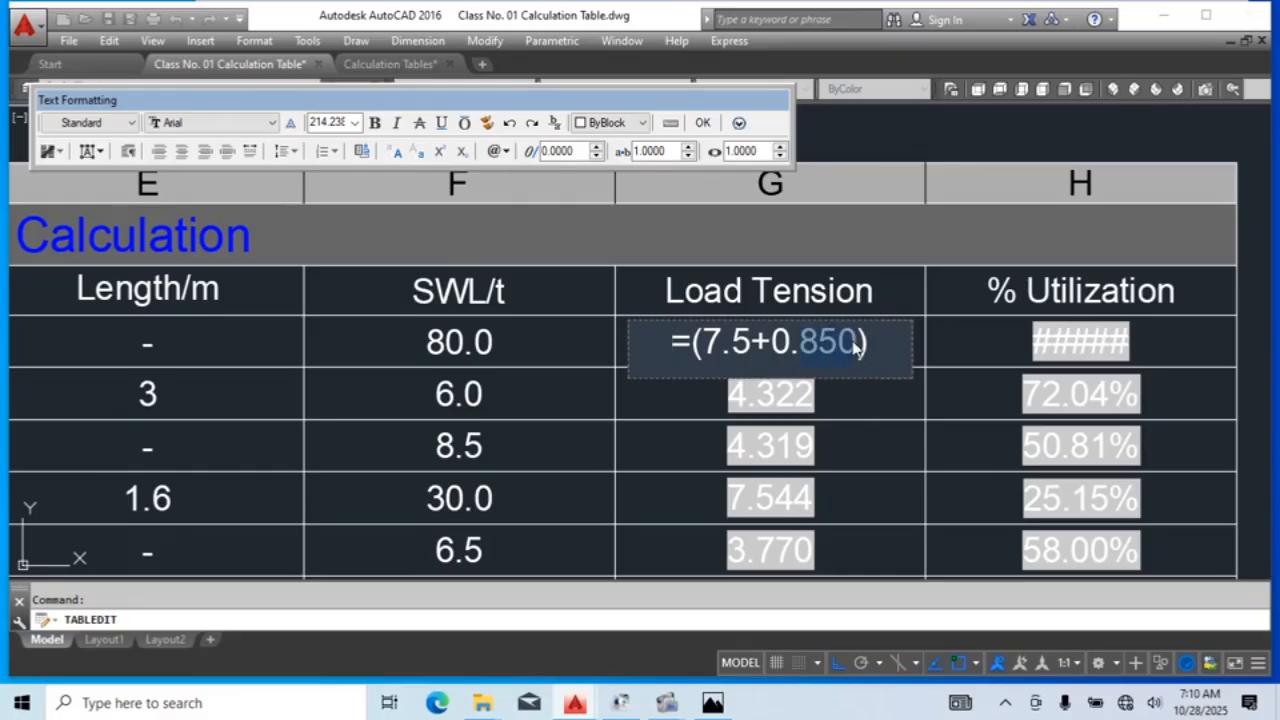
text(860)
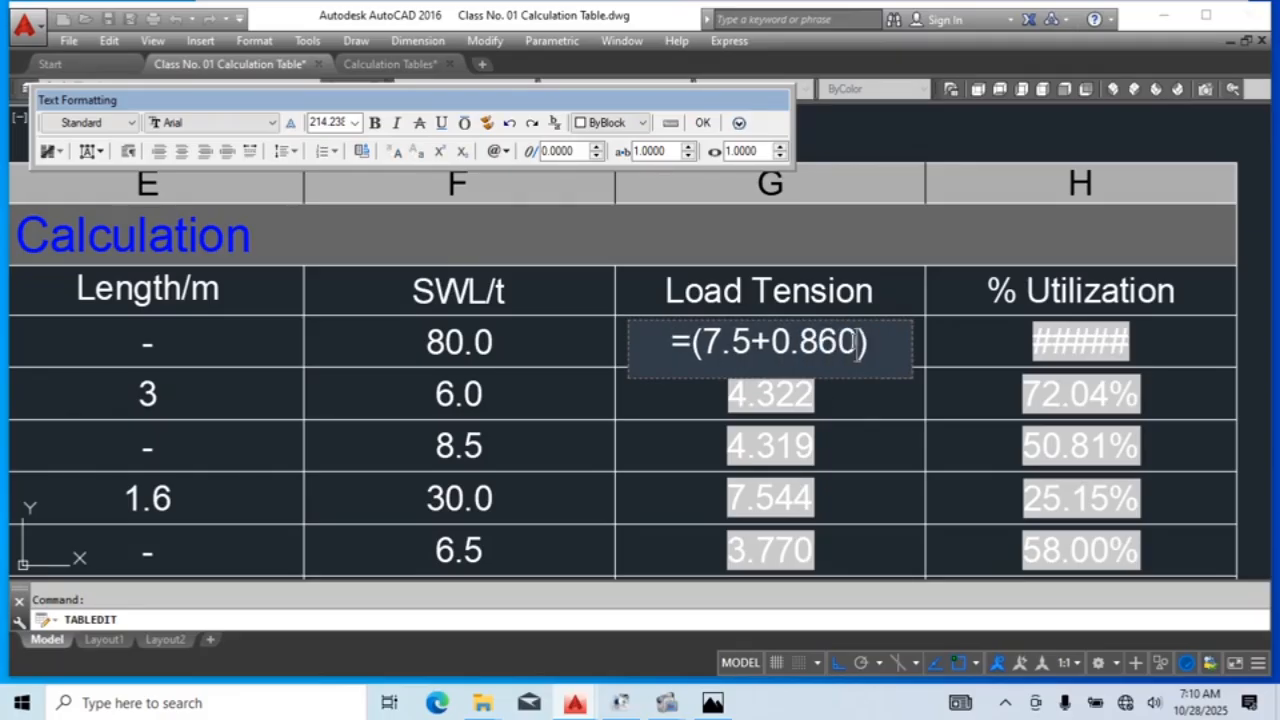
click(895, 422)
scroll(833, 364, down, 2)
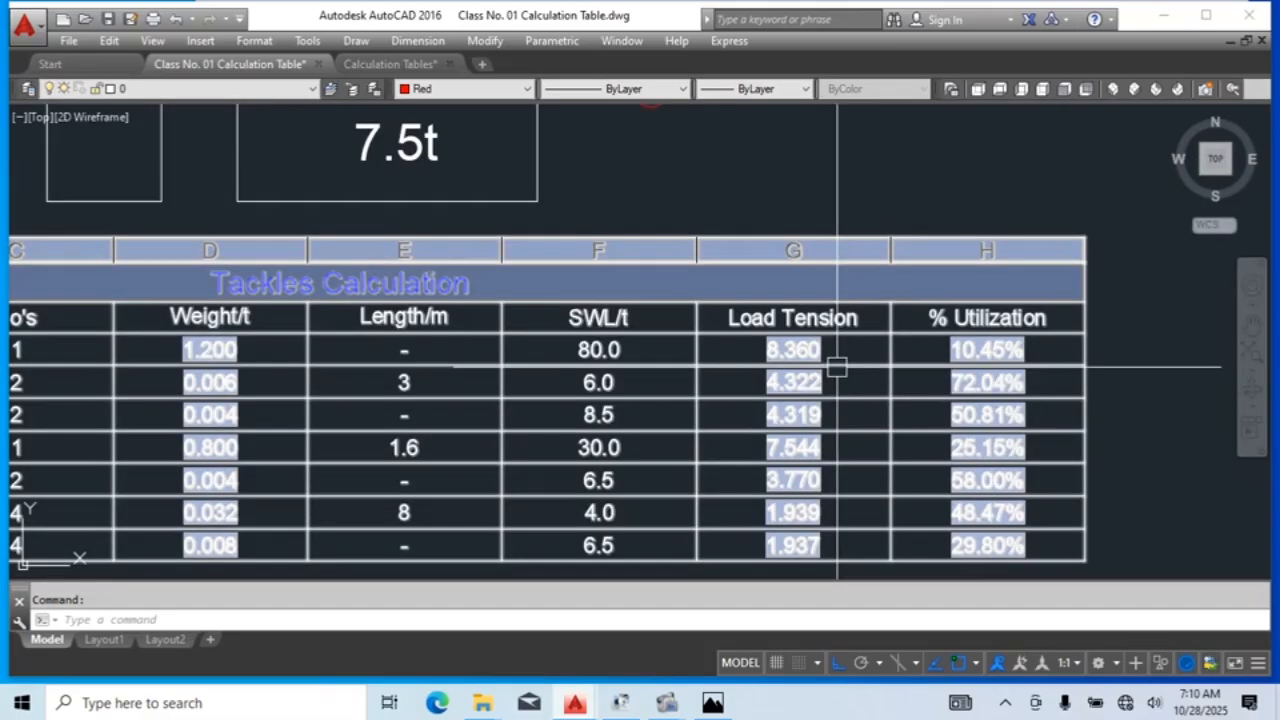
key(Escape)
middle_drag(843, 374, 820, 334)
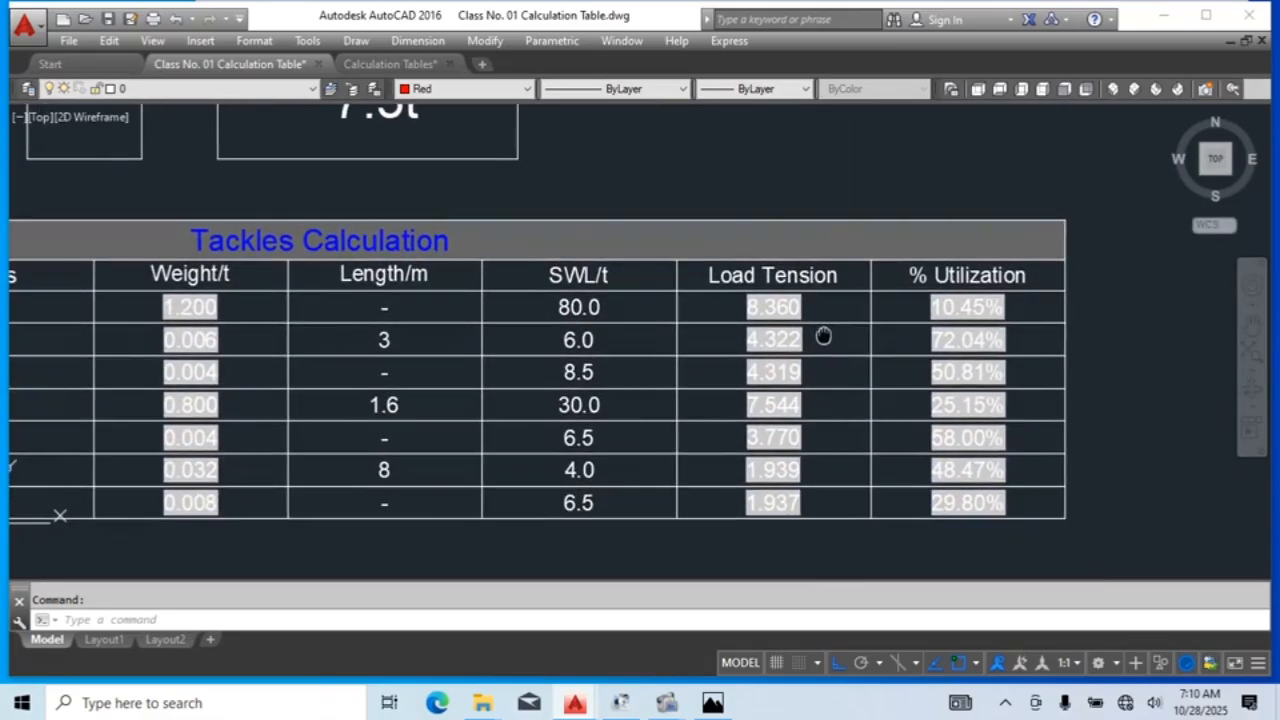
scroll(1003, 293, down, 5)
middle_drag(920, 310, 898, 592)
middle_drag(906, 311, 881, 181)
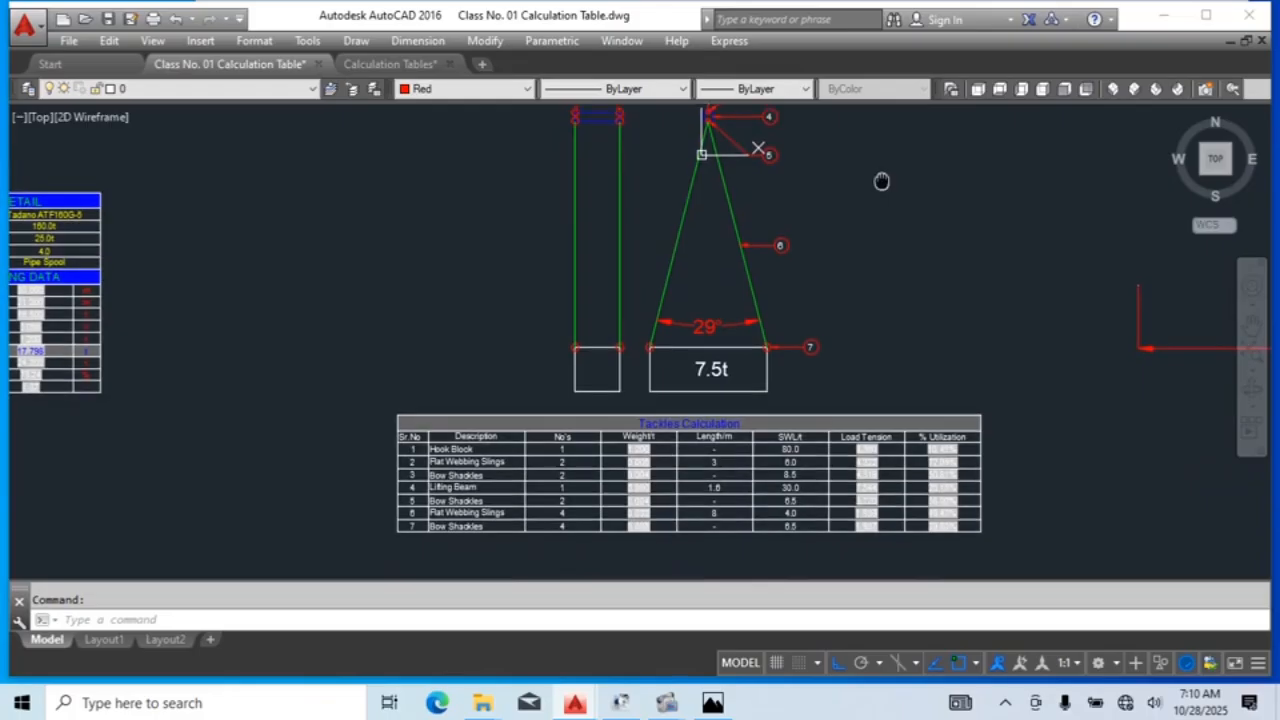
middle_drag(932, 378, 863, 308)
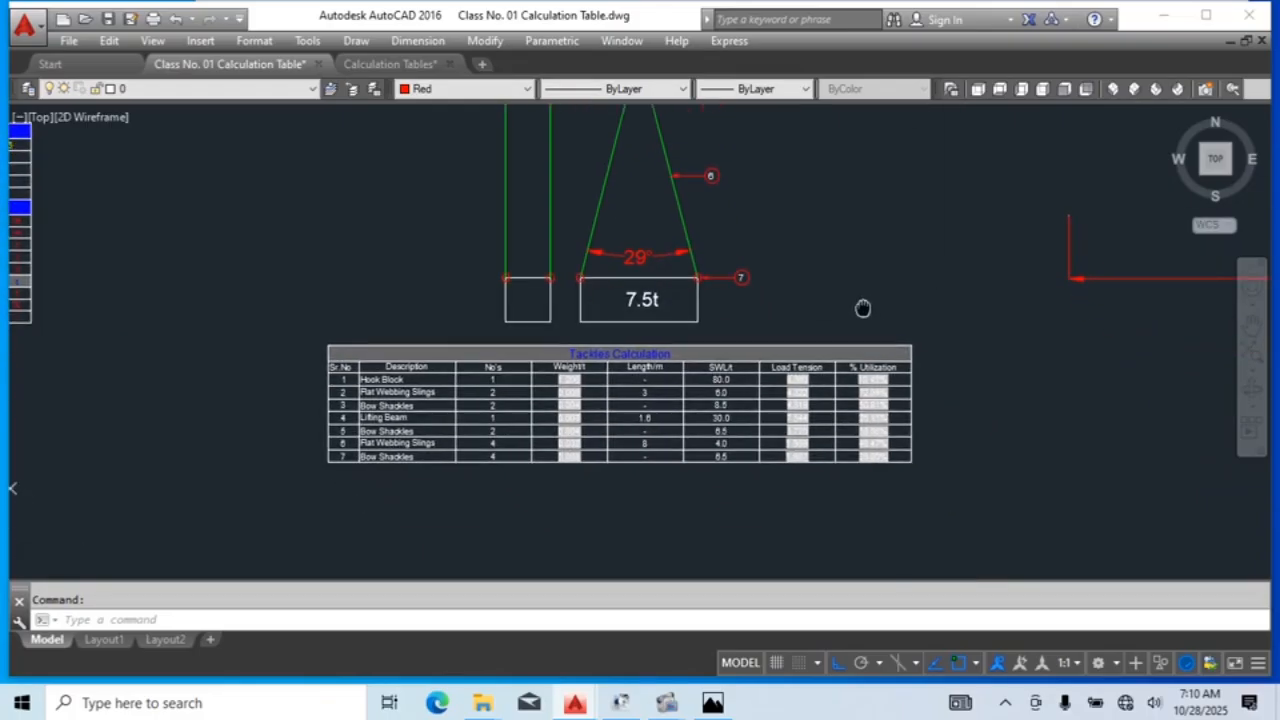
scroll(639, 302, up, 6)
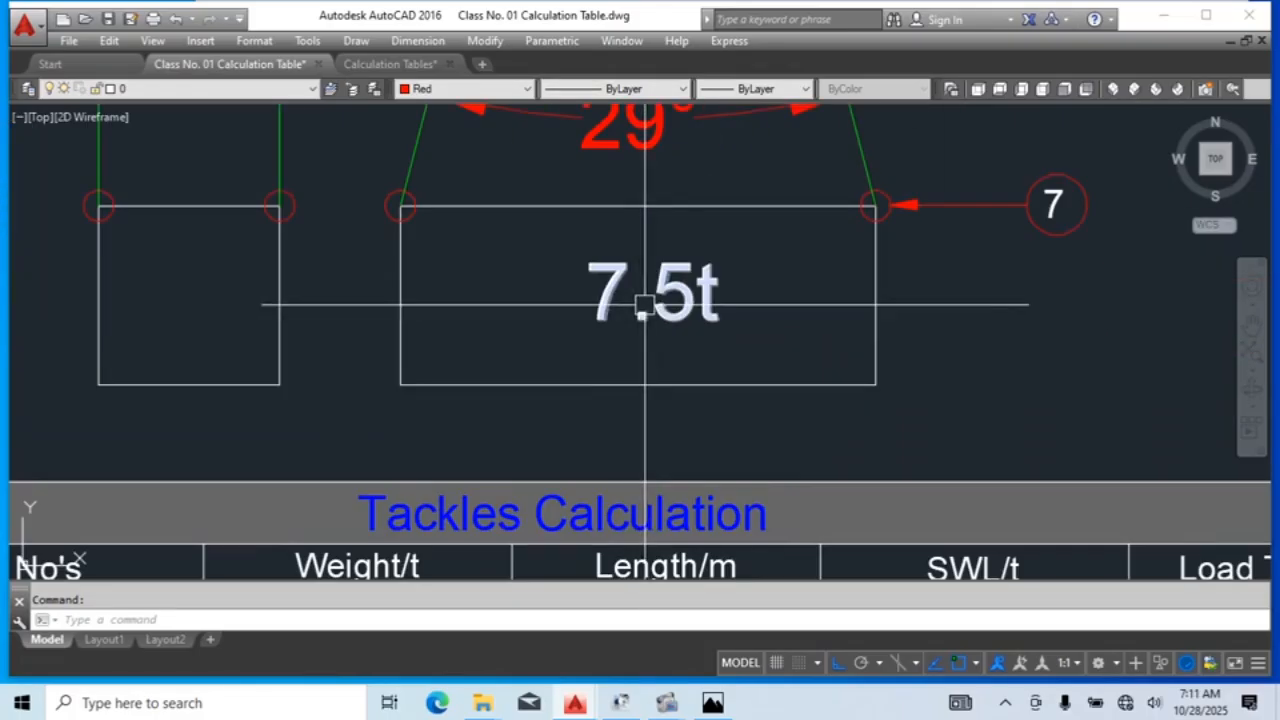
double_click(668, 295)
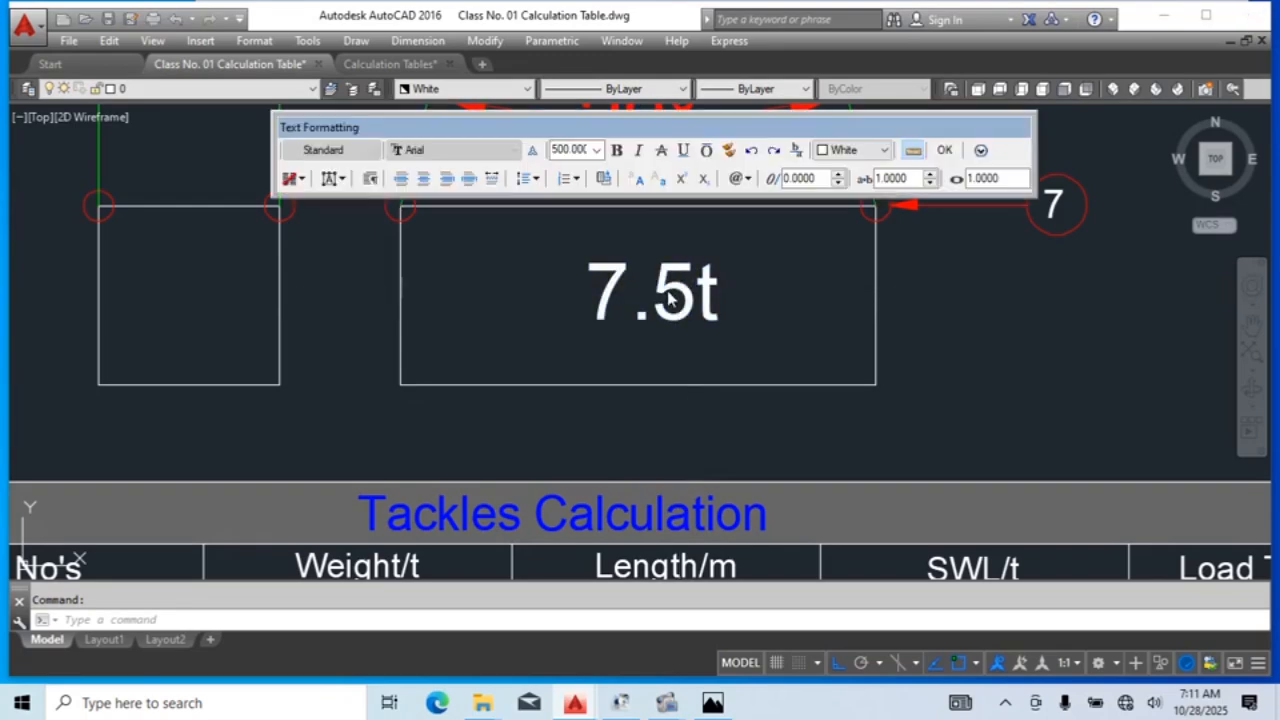
drag(654, 292, 692, 290)
click(891, 331)
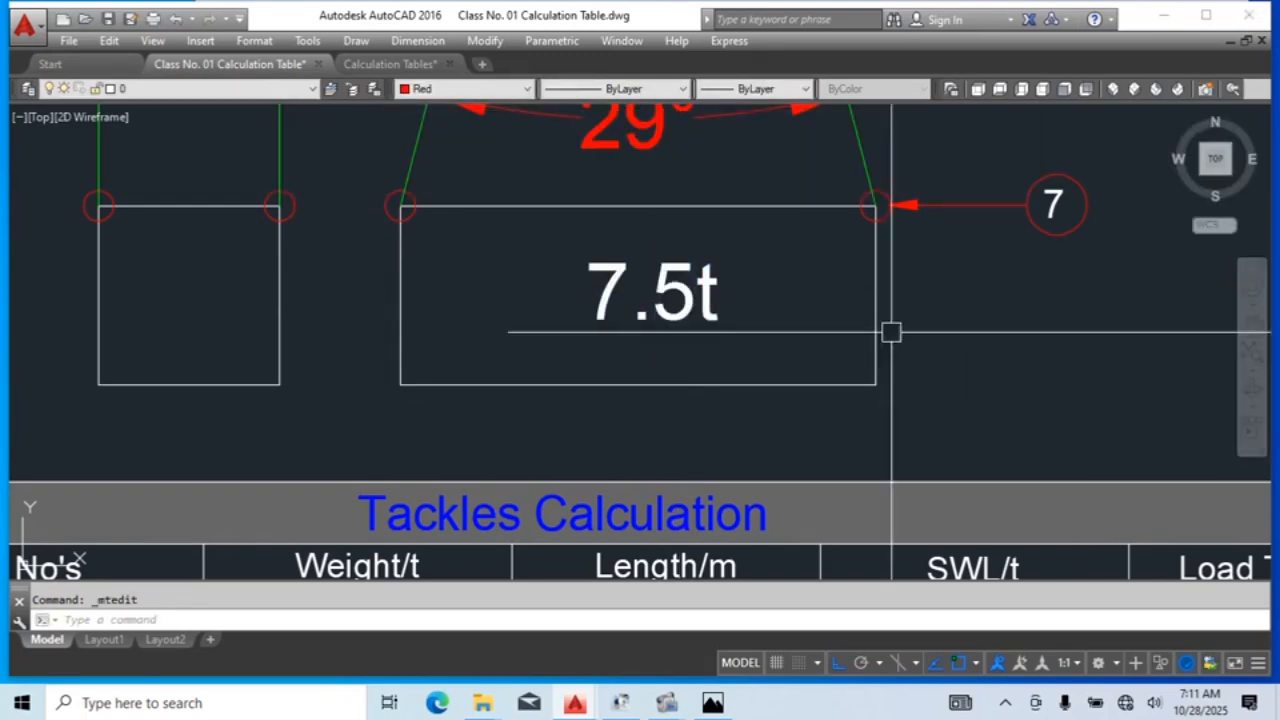
Step: Change the load label inside the suspended load rectangle above the table to 8.5t
scroll(600, 298, down, 2)
mouse_move(806, 403)
middle_down()
mouse_move(360, 280)
mouse_move(300, 230)
middle_up()
middle_drag(745, 291, 835, 254)
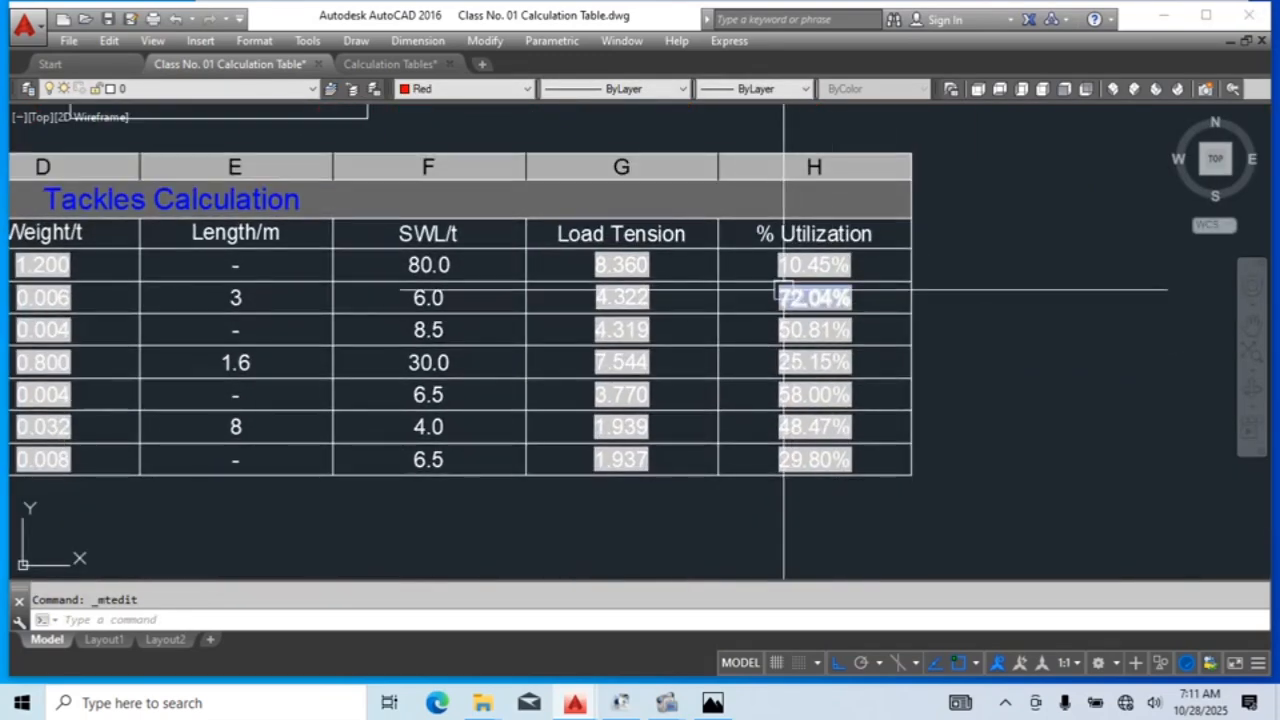
scroll(831, 296, up, 4)
scroll(831, 296, down, 2)
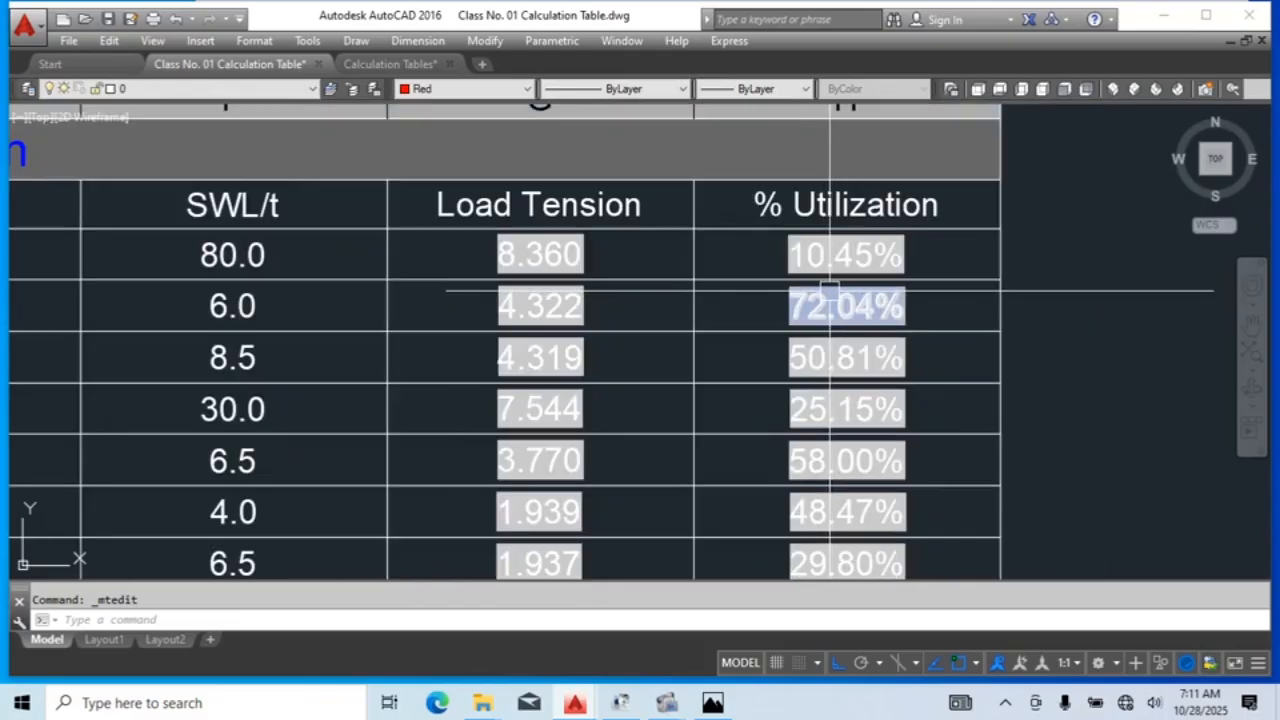
scroll(831, 278, down, 4)
middle_drag(476, 164, 590, 288)
scroll(590, 289, up, 2)
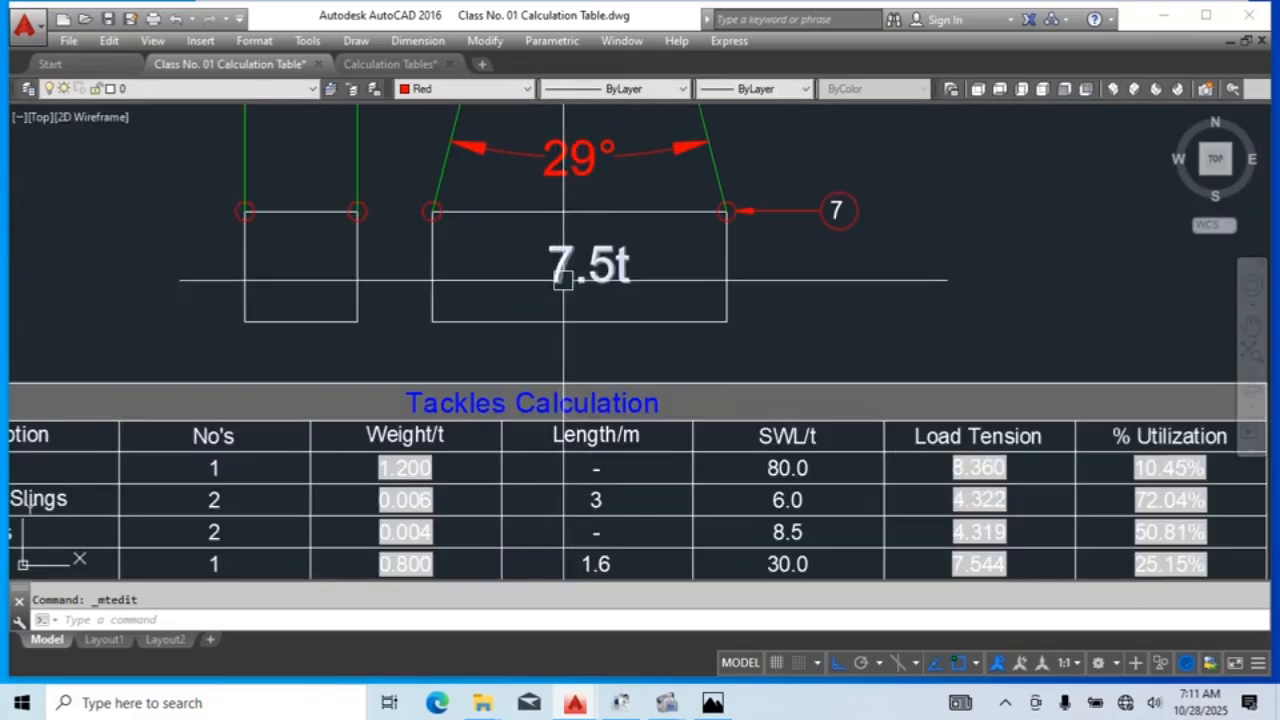
double_click(561, 268)
drag(575, 268, 553, 275)
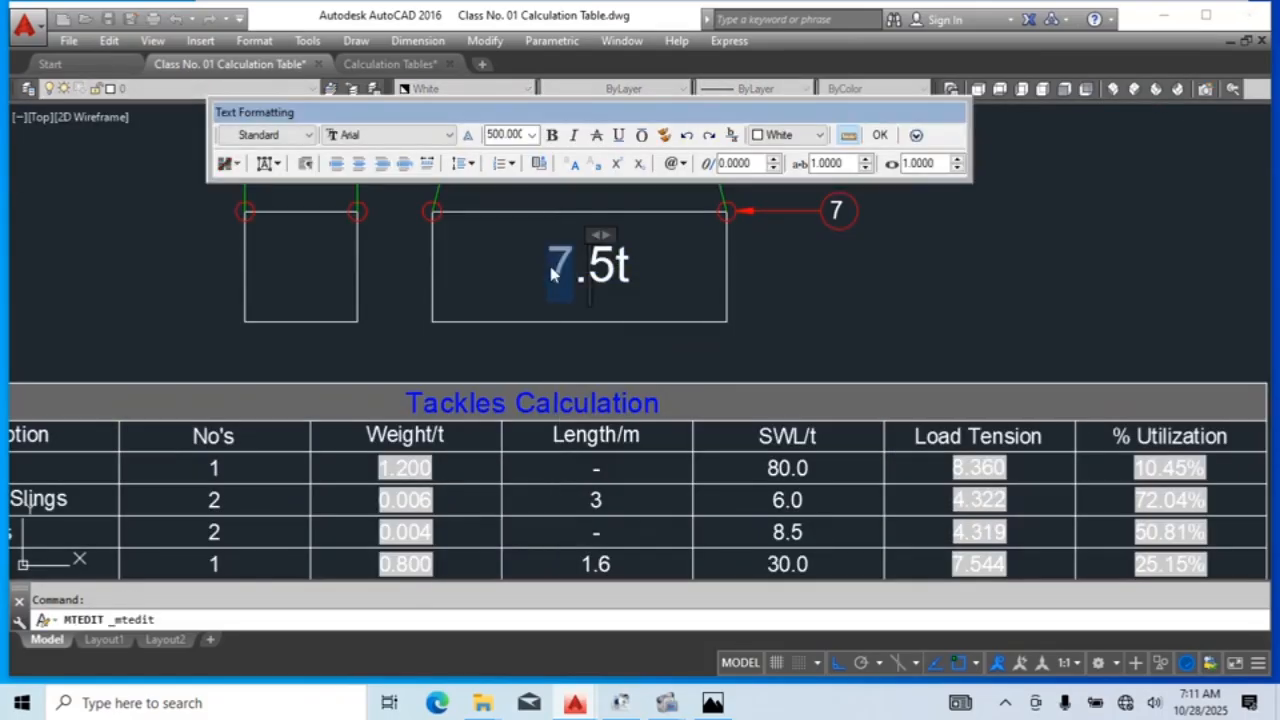
text(8)
click(796, 285)
Step: Set the load to 8.5 in the Sr.No 7 and Sr.No 6 load tension formulas
scroll(796, 286, down, 4)
mouse_move(850, 388)
middle_down()
mouse_move(777, 334)
mouse_move(710, 315)
middle_up()
scroll(785, 380, up, 6)
click(750, 384)
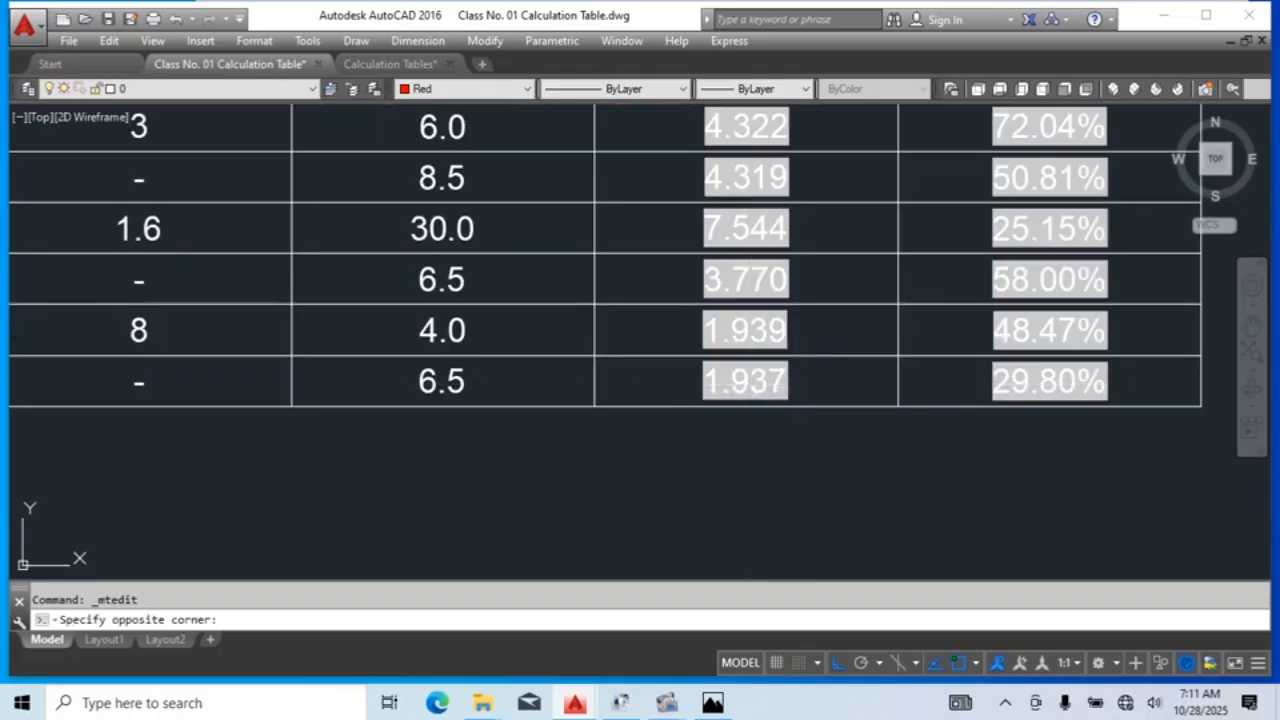
double_click(745, 381)
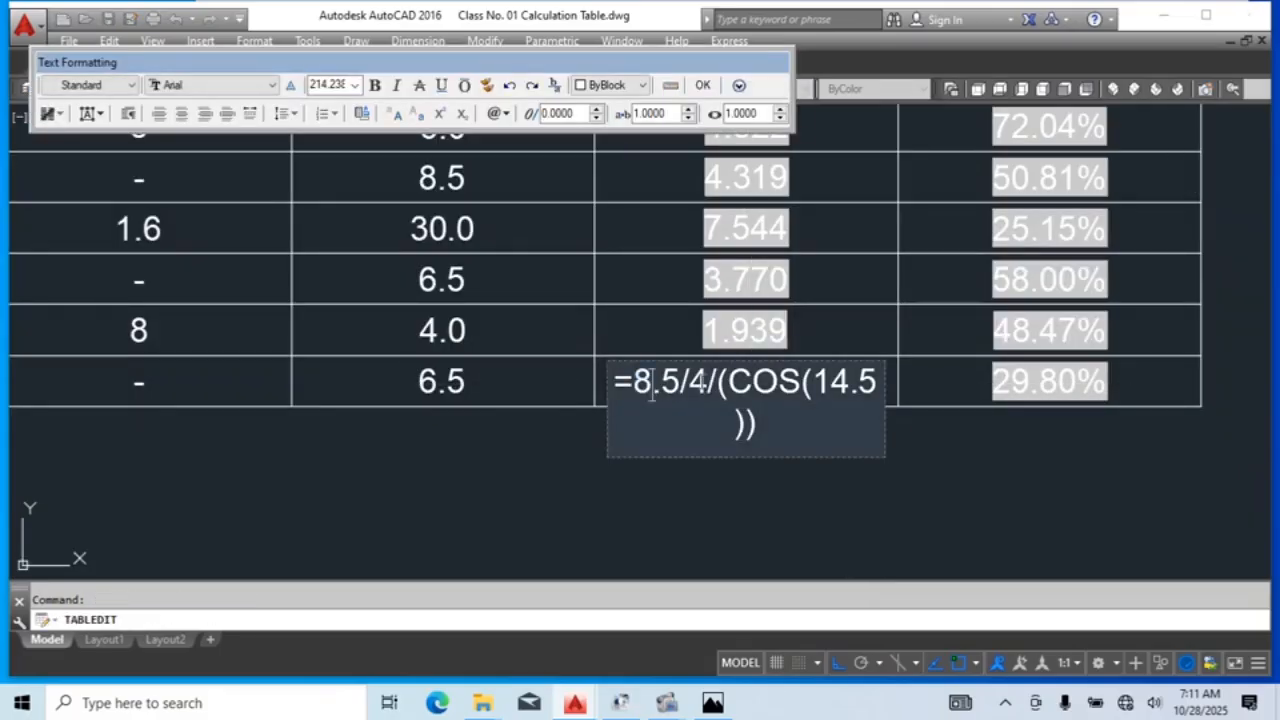
click(748, 330)
double_click(700, 330)
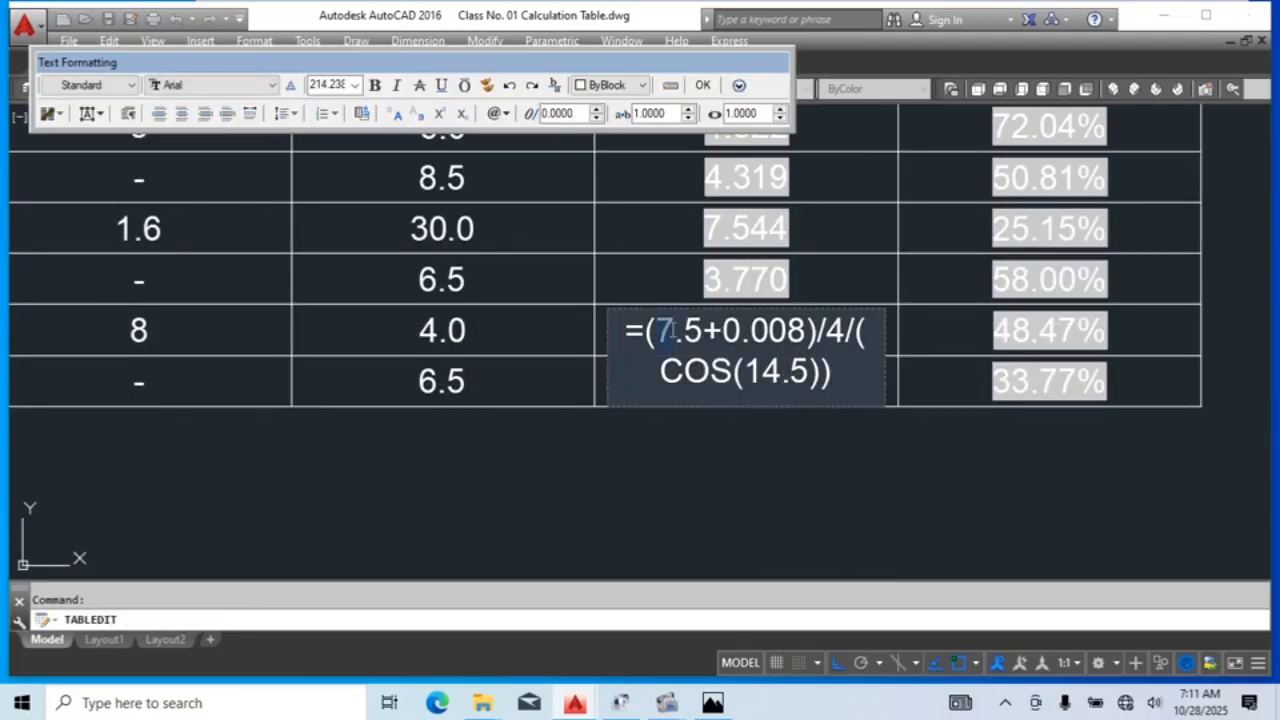
click(720, 280)
Step: Set the load to 8.5 in the Sr.No 5 and Sr.No 4 load tension formulas
double_click(661, 280)
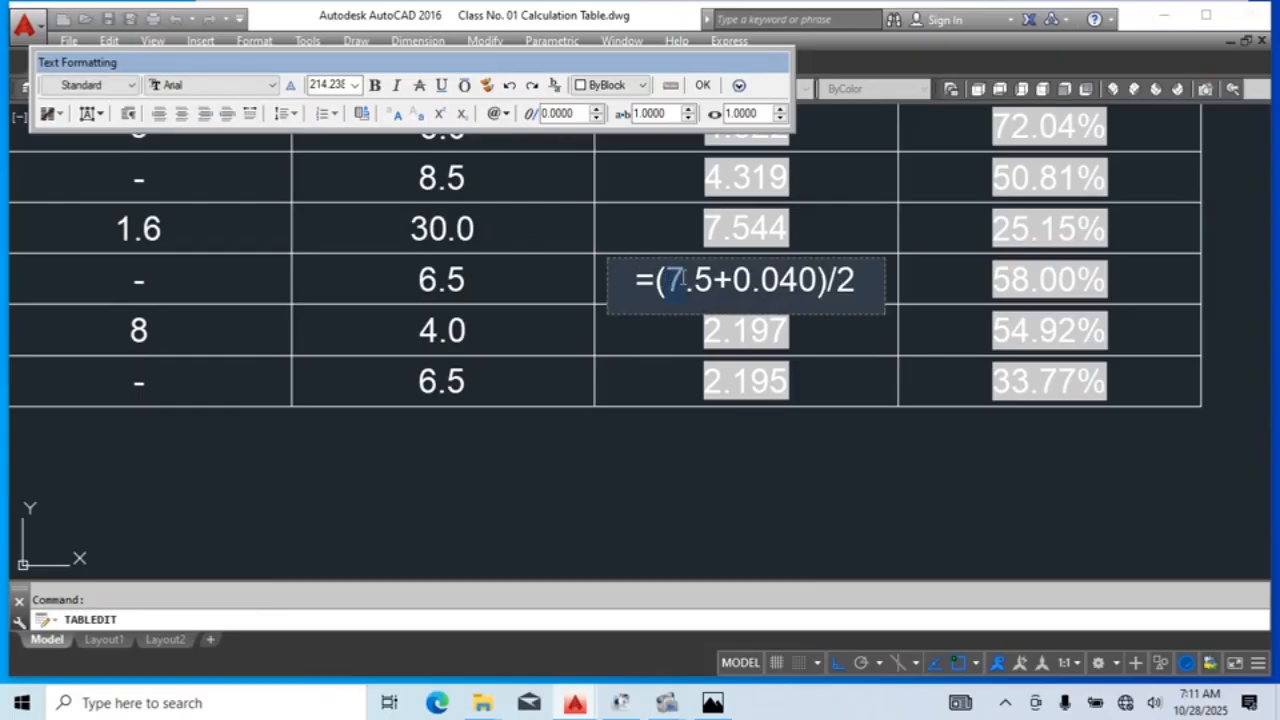
text(8)
click(808, 357)
middle_drag(720, 279, 706, 357)
double_click(655, 319)
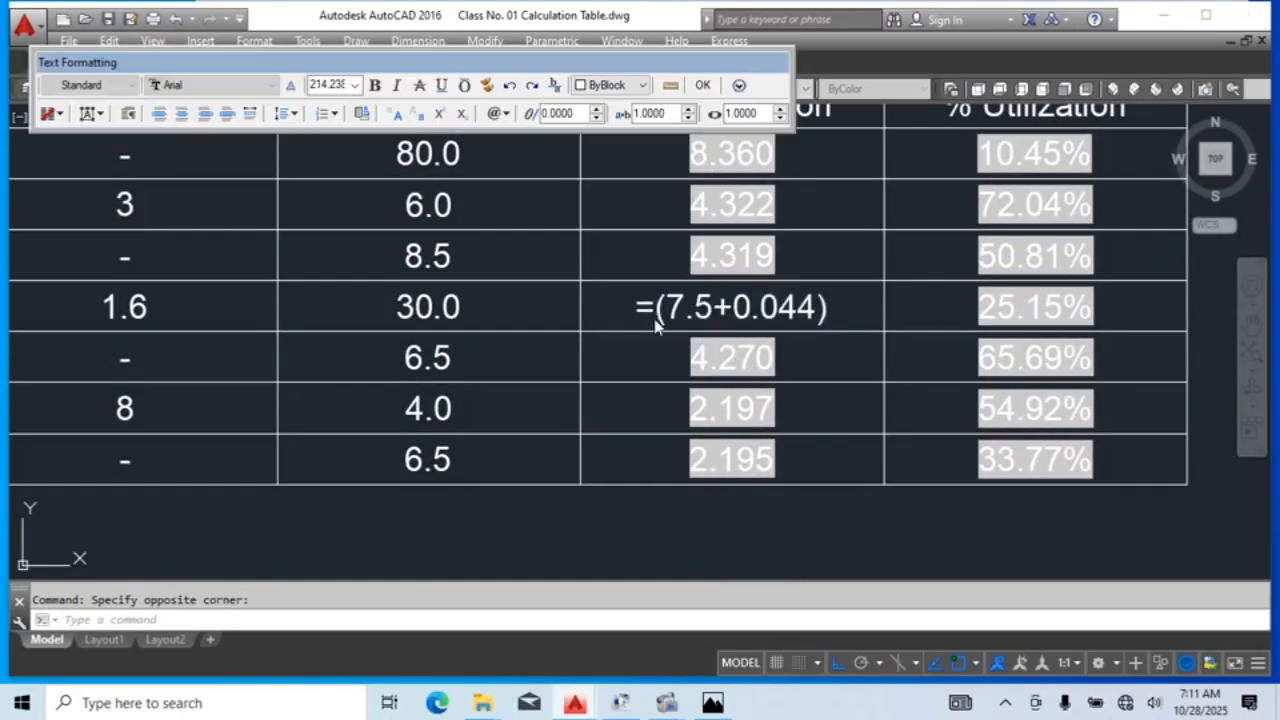
click(808, 395)
middle_drag(794, 331, 788, 389)
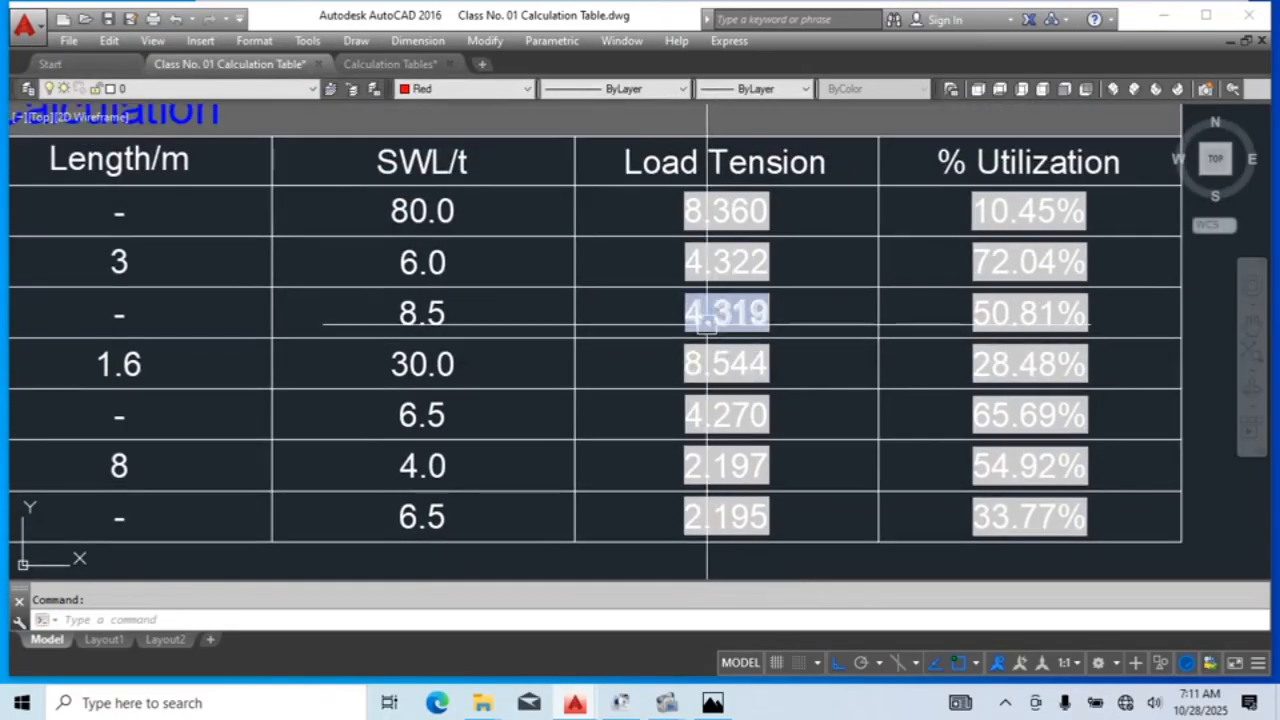
Step: Set the load to 8.5 in the Sr.No 3 and Sr.No 2 load tension formulas
double_click(672, 316)
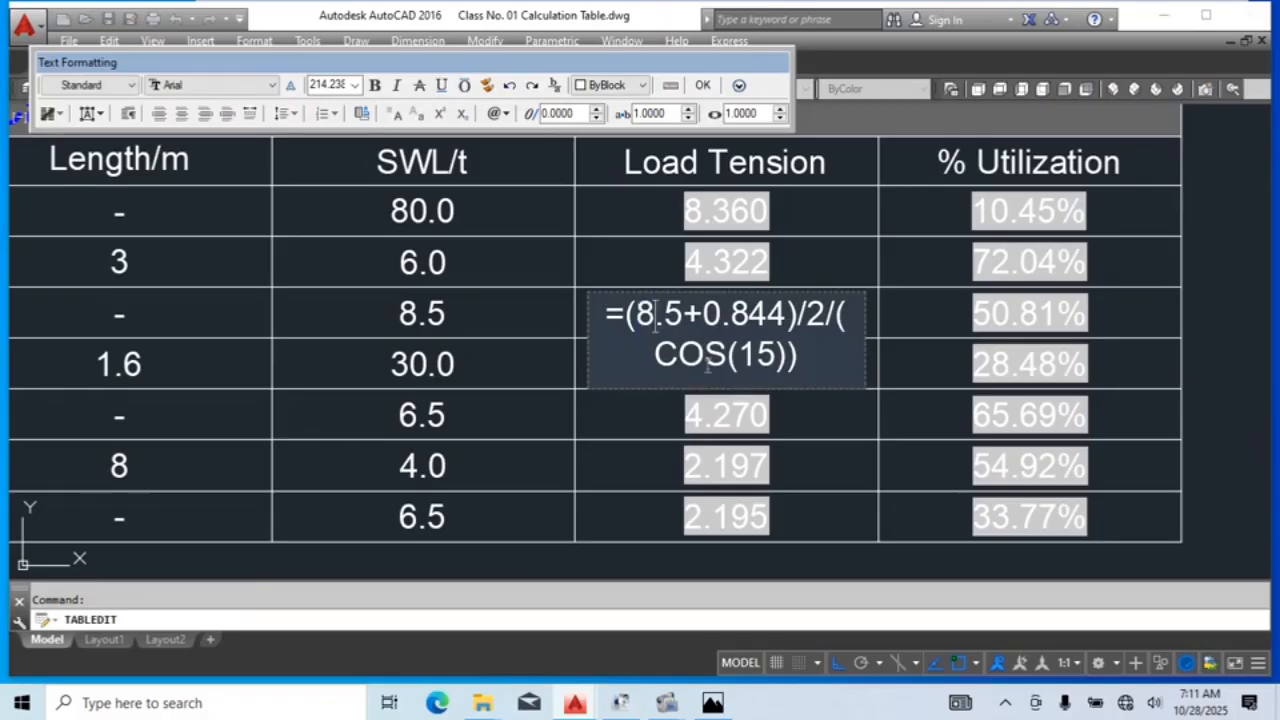
click(768, 402)
middle_drag(774, 345, 782, 368)
double_click(722, 285)
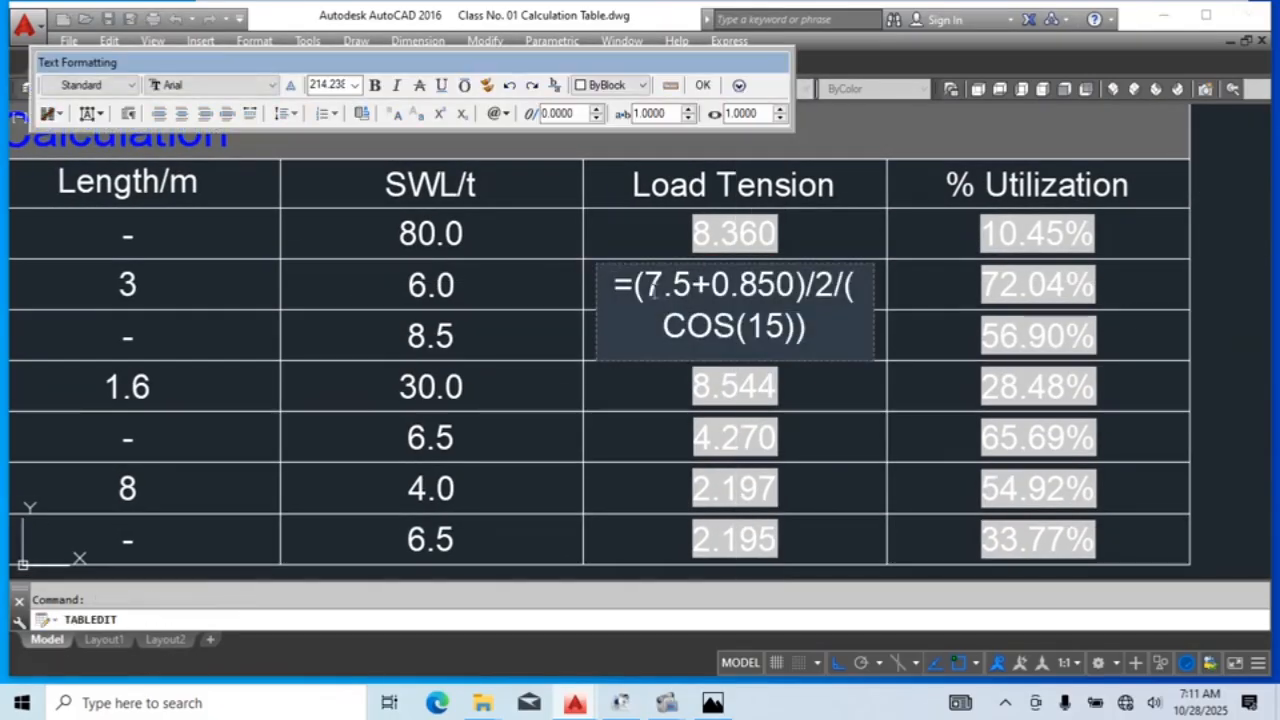
click(797, 371)
middle_drag(765, 225, 775, 275)
Step: Set the load to 8.5 in the Sr.No 1 load tension formula for the hook block
double_click(692, 292)
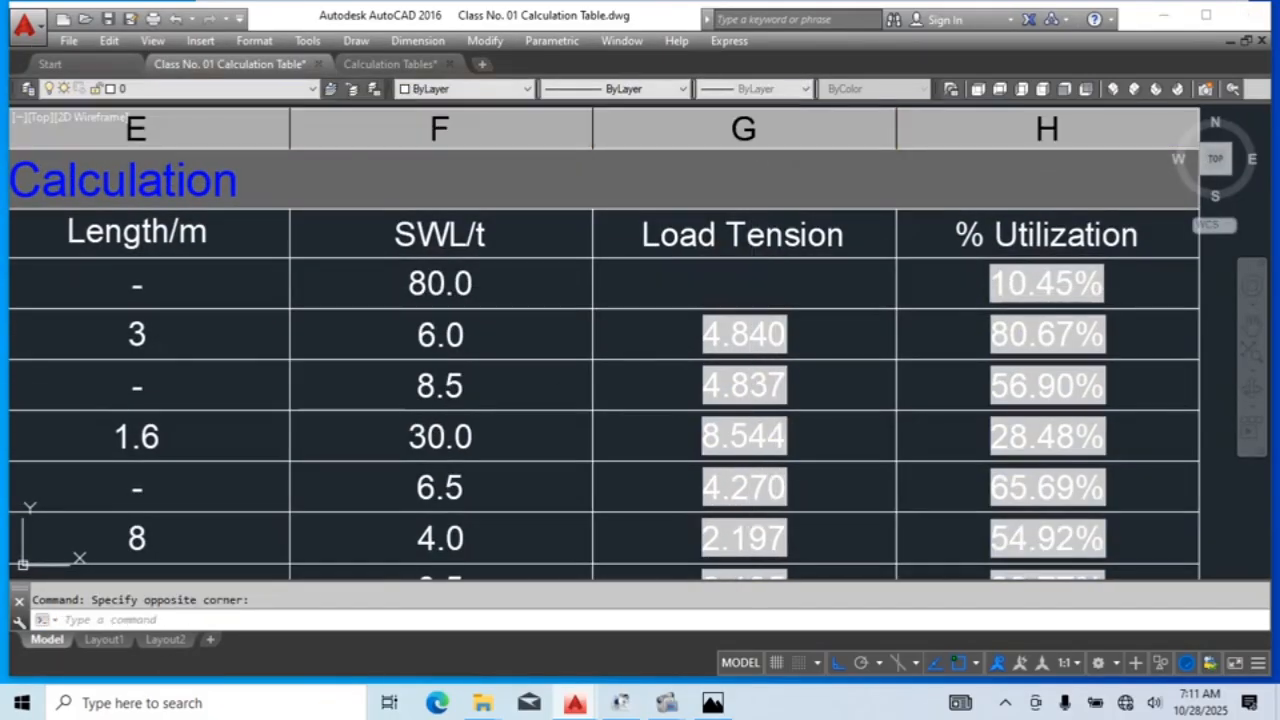
double_click(690, 285)
text(8)
click(863, 343)
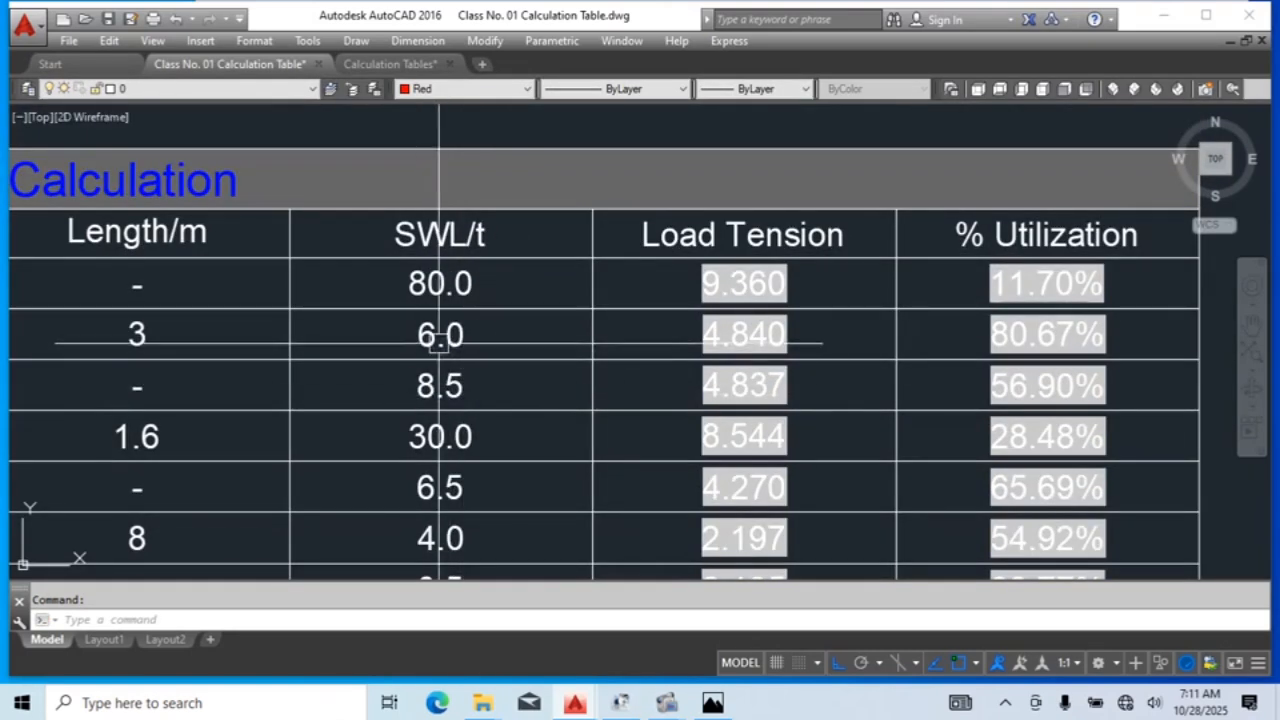
scroll(449, 337, down, 3)
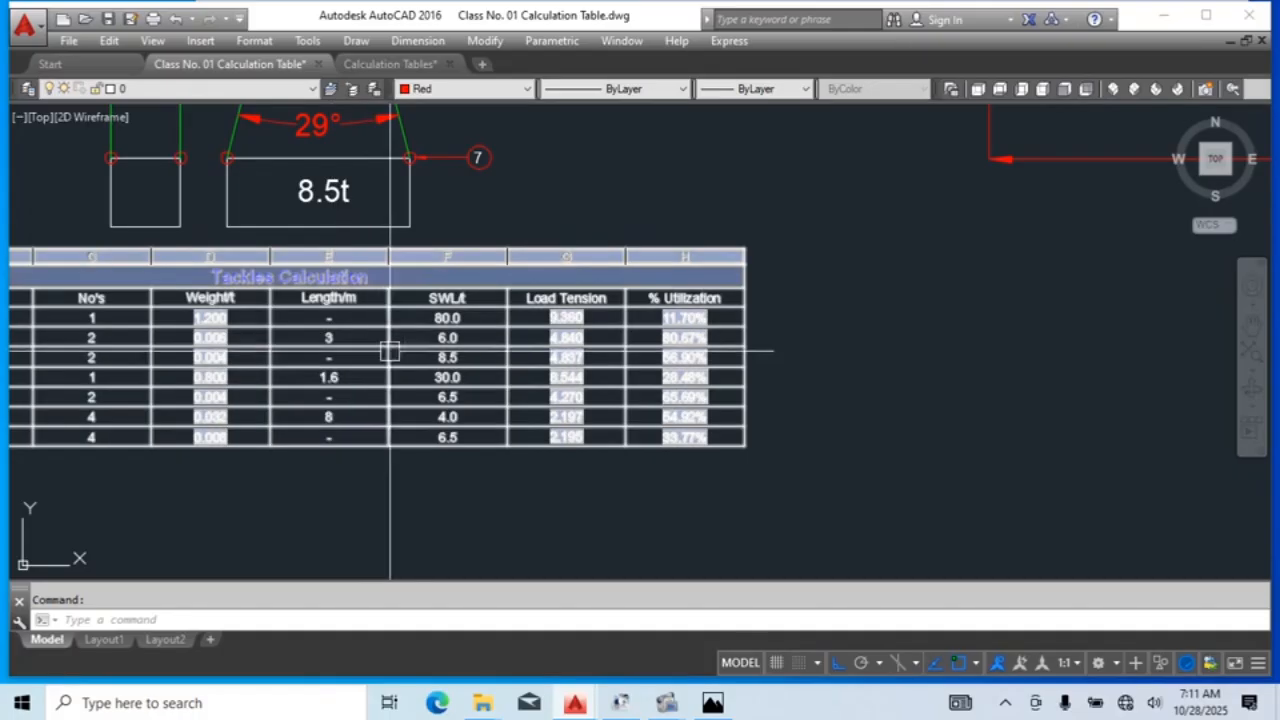
scroll(500, 340, up, 5)
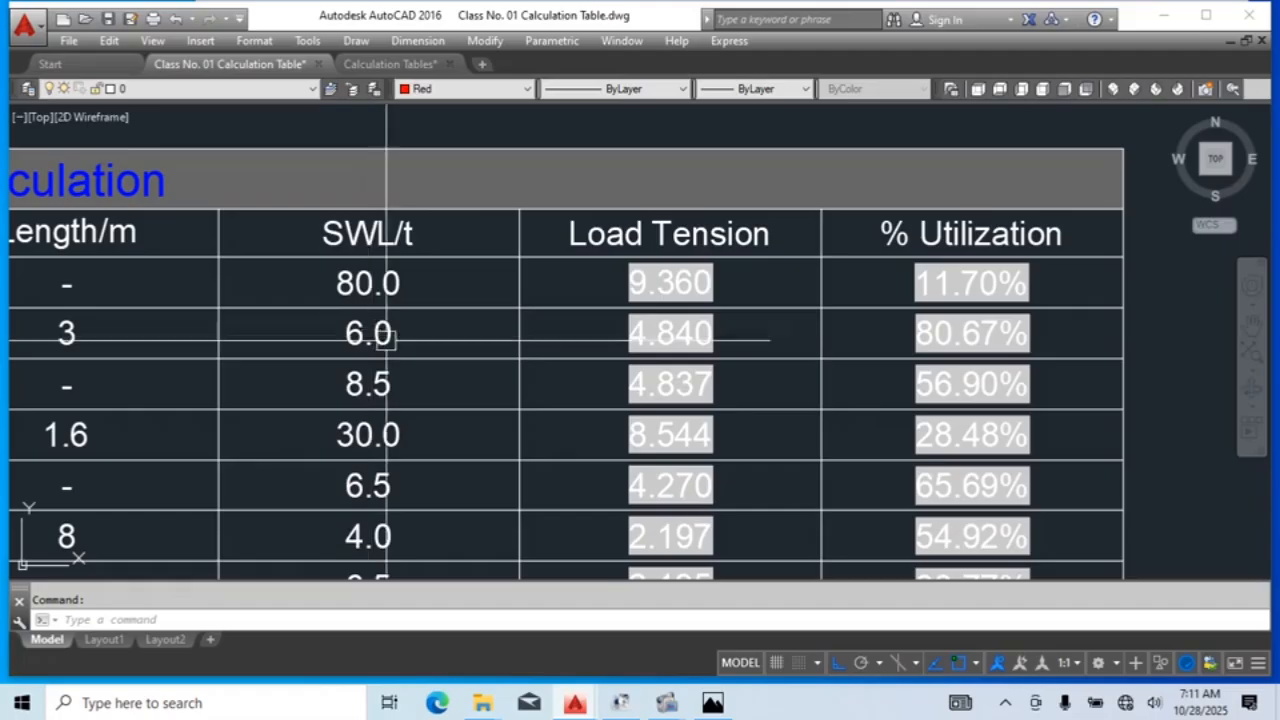
scroll(386, 336, down, 4)
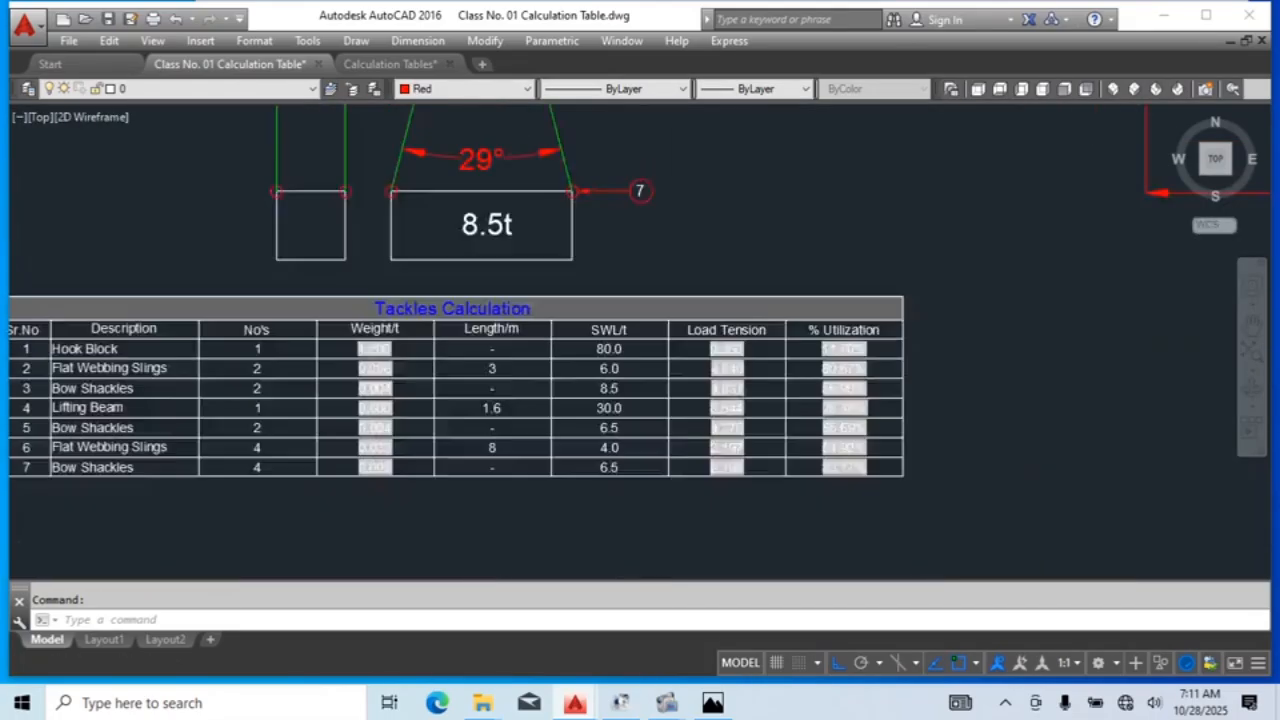
Step: Draw a circle of radius 4000 centred on the lower end of the right upper sling at the lifting beam
scroll(600, 350, down, 4)
middle_drag(690, 190, 708, 480)
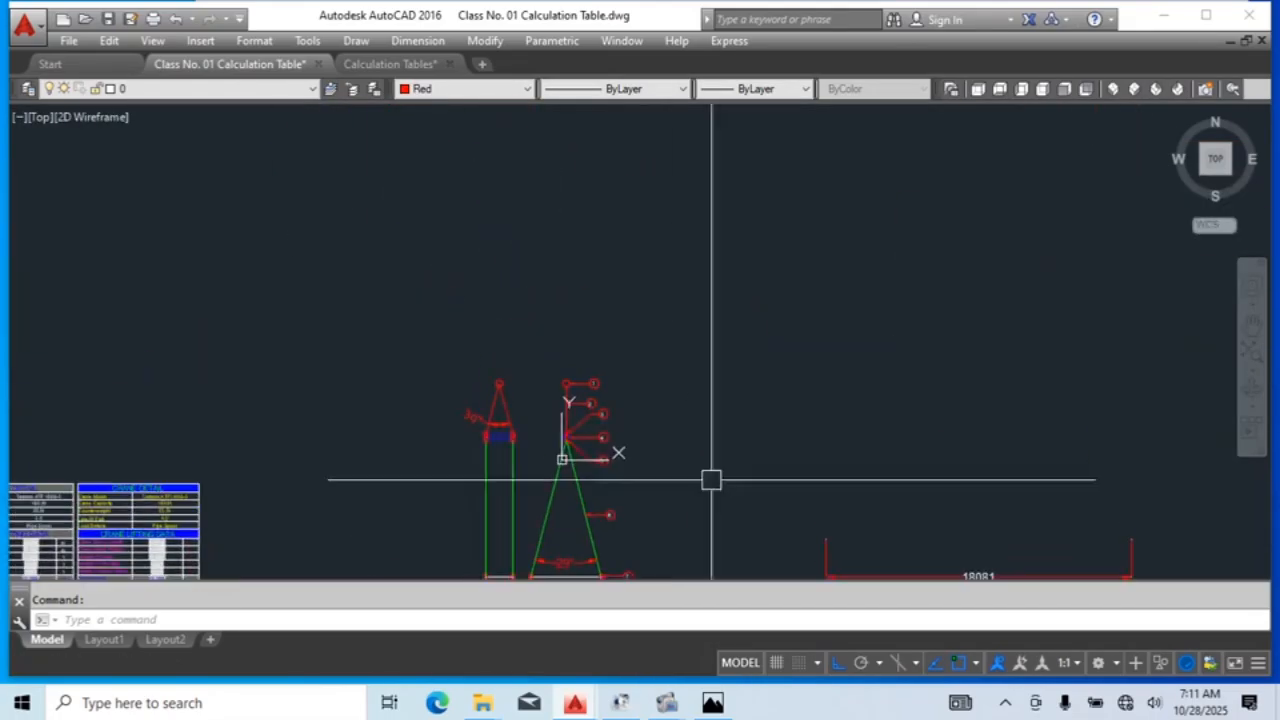
scroll(512, 405, up, 6)
click(550, 282)
click(390, 388)
scroll(583, 498, up, 6)
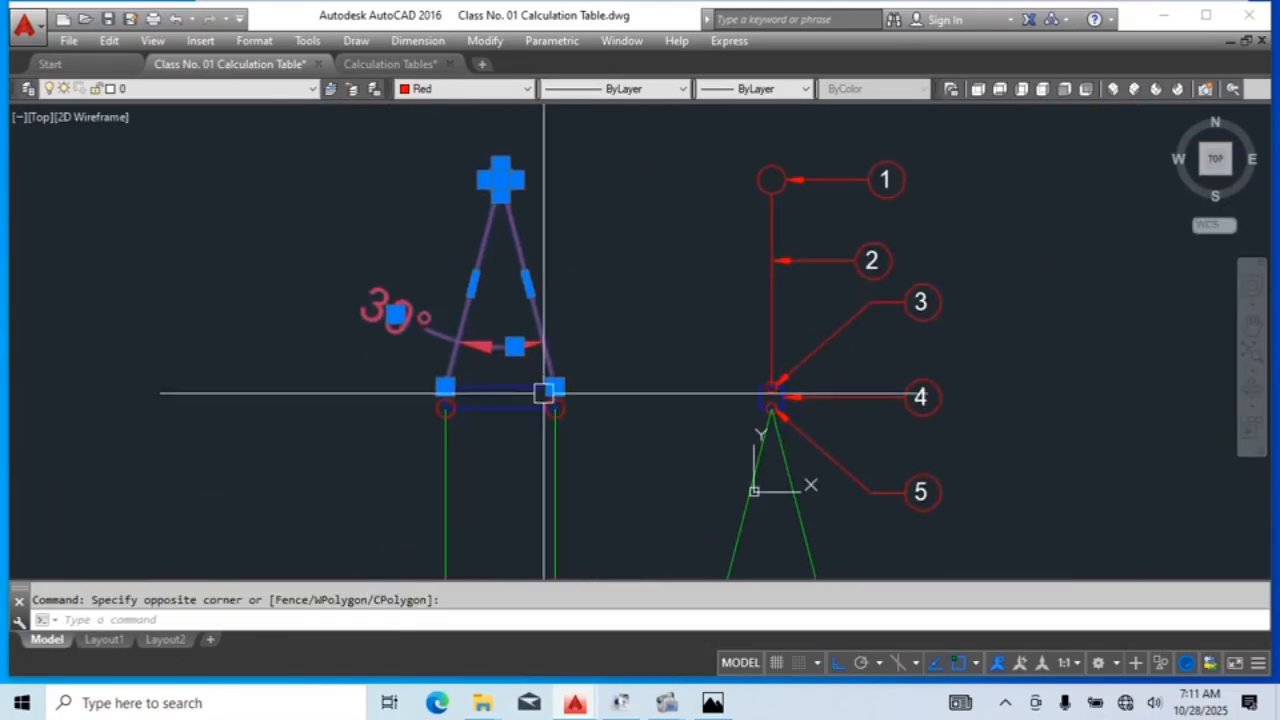
key(Escape)
text(c)
key(Return)
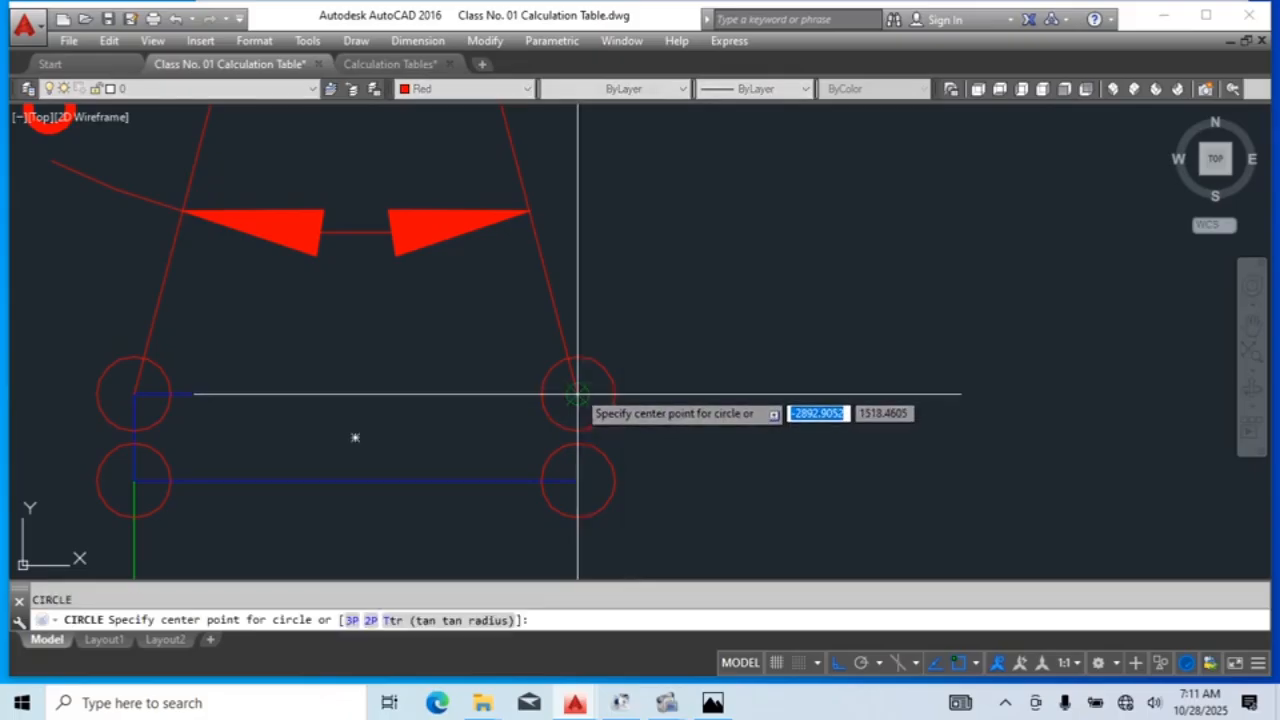
click(578, 394)
text(4000)
key(Return)
Step: Stretch the apex of the two upper slings, with its hook circle, straight up to the 4000 radius circle
scroll(743, 452, down, 6)
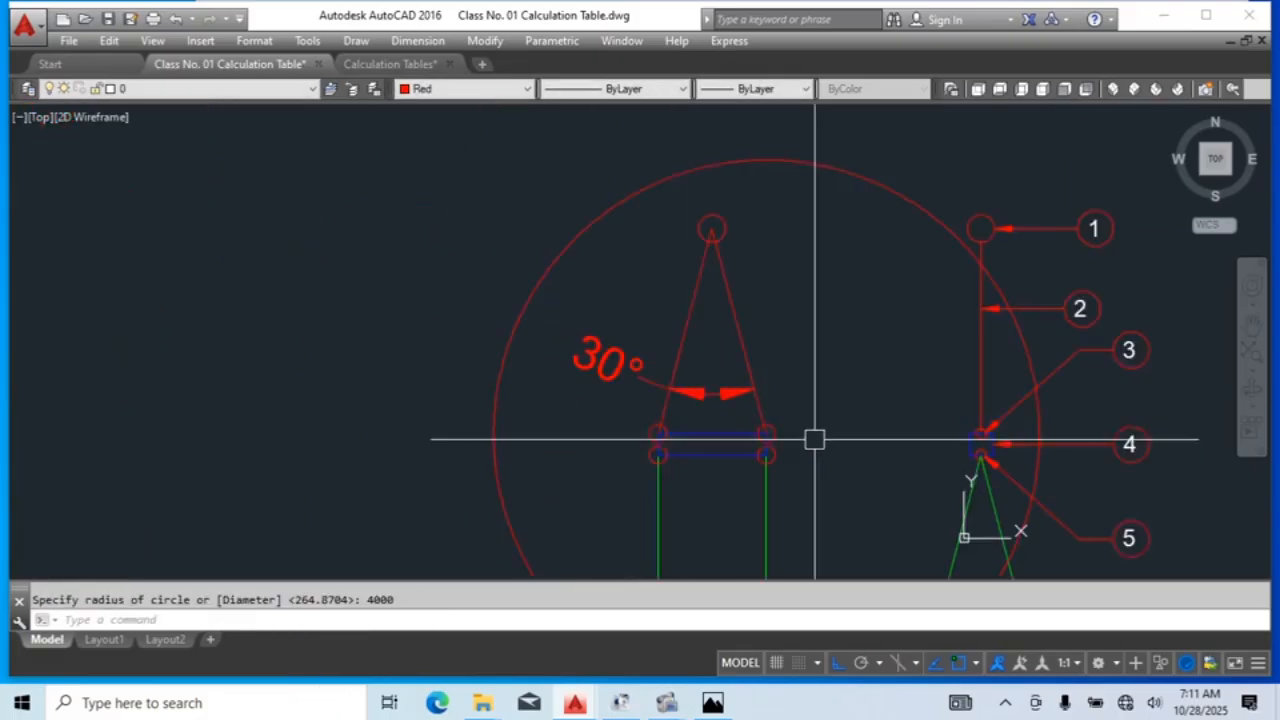
middle_drag(792, 289, 766, 423)
click(727, 334)
click(640, 400)
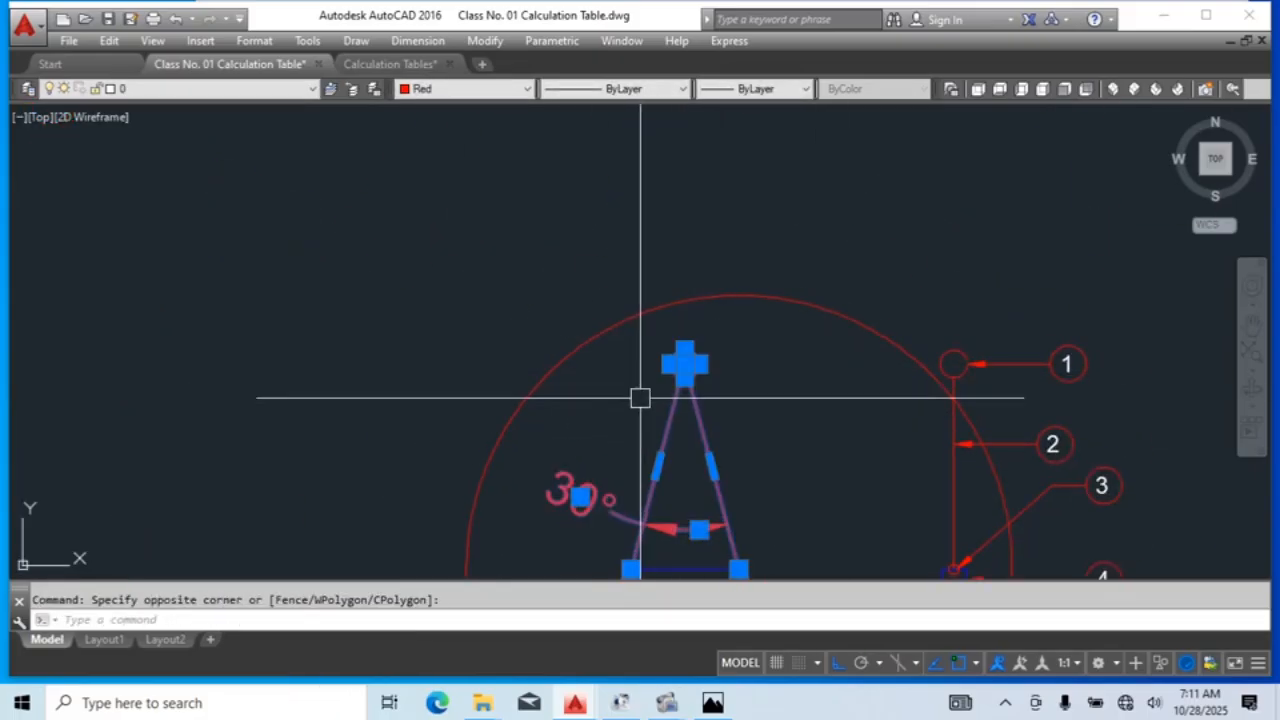
text(s)
key(Return)
scroll(668, 375, up, 4)
click(672, 362)
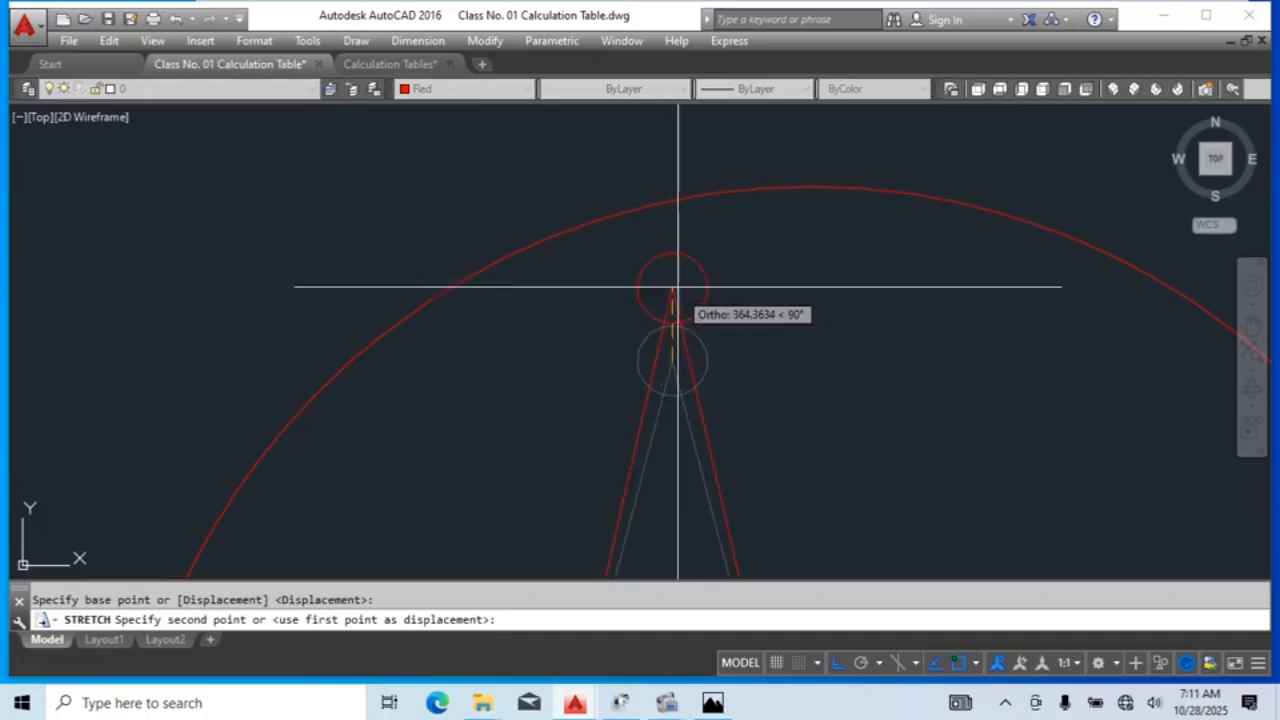
click(671, 204)
scroll(671, 204, down, 2)
middle_drag(746, 386, 749, 329)
key(Escape)
middle_drag(820, 504, 797, 421)
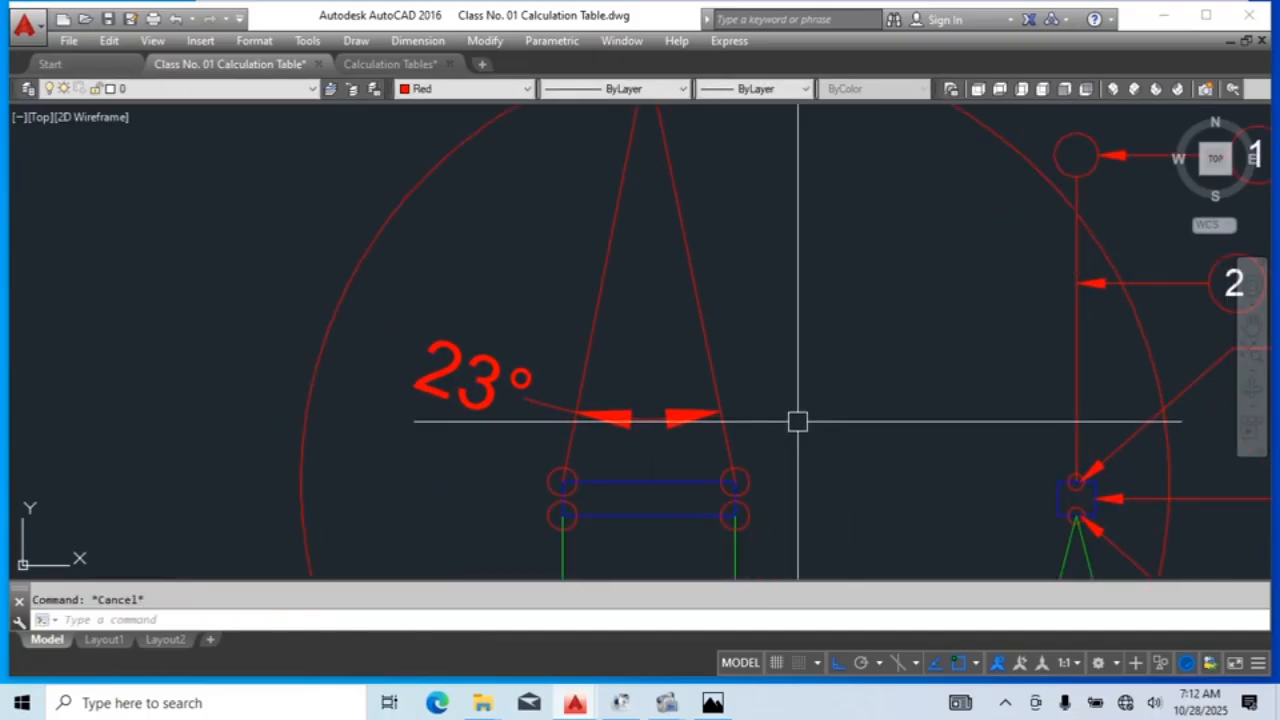
Step: Set the angle to 11.5 in the Sr.No 2 load tension formula of the Tackles Calculation table
scroll(797, 421, down, 8)
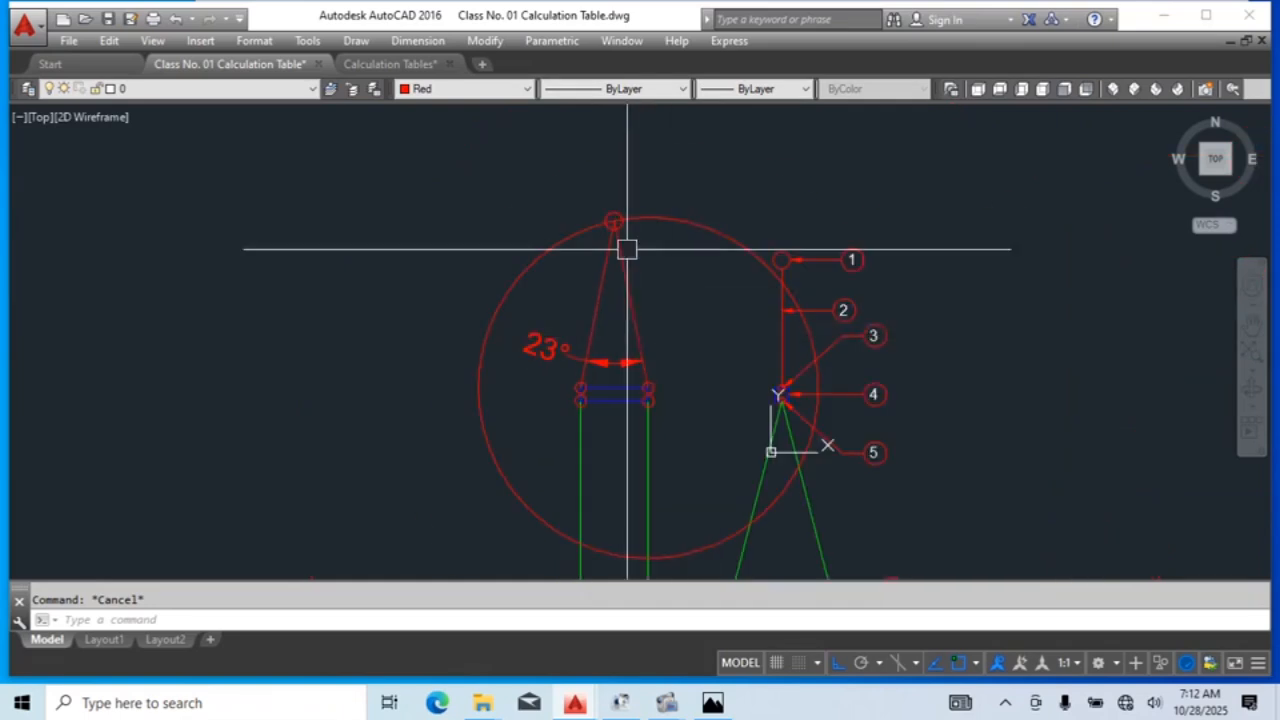
middle_drag(771, 519, 740, 449)
scroll(739, 428, up, 2)
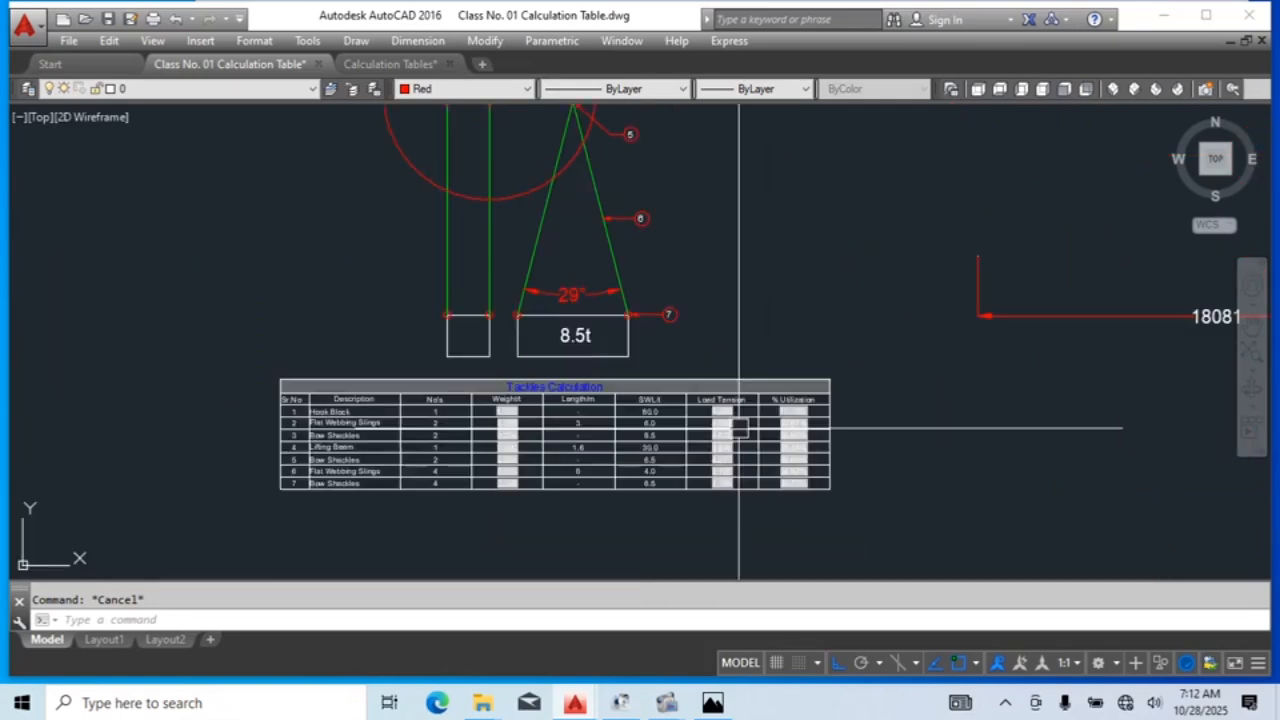
scroll(739, 428, up, 6)
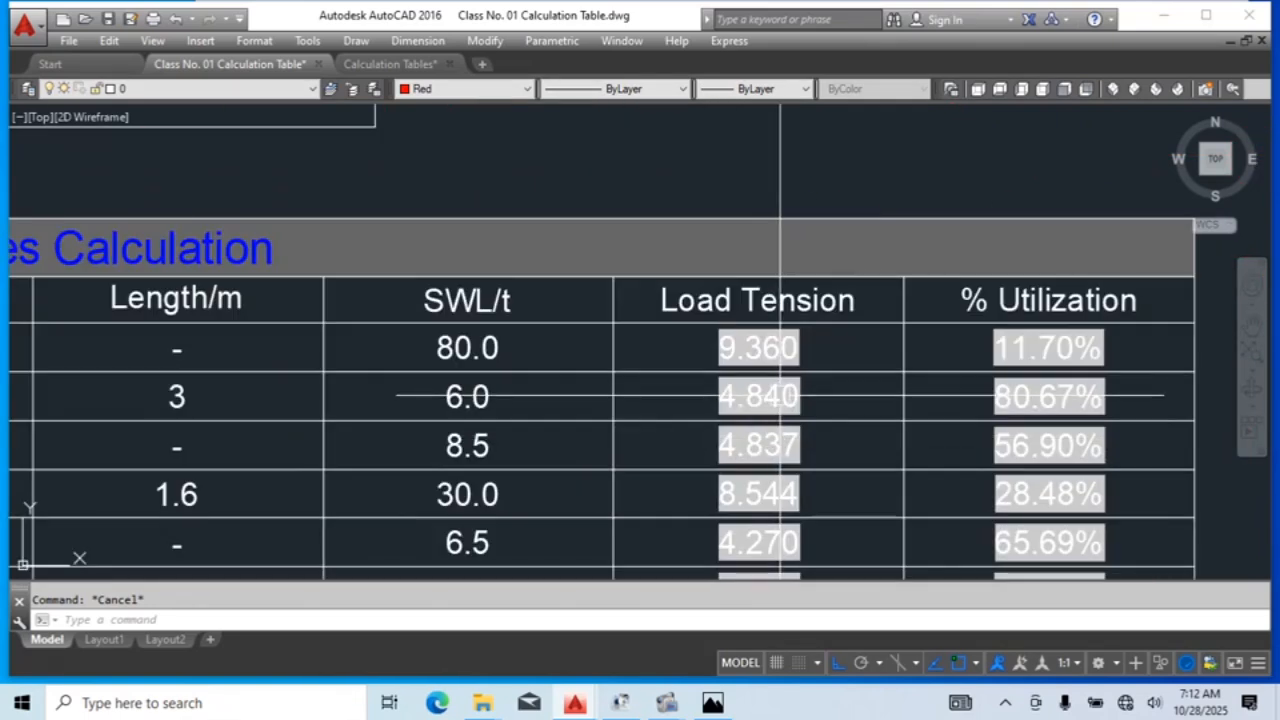
double_click(780, 396)
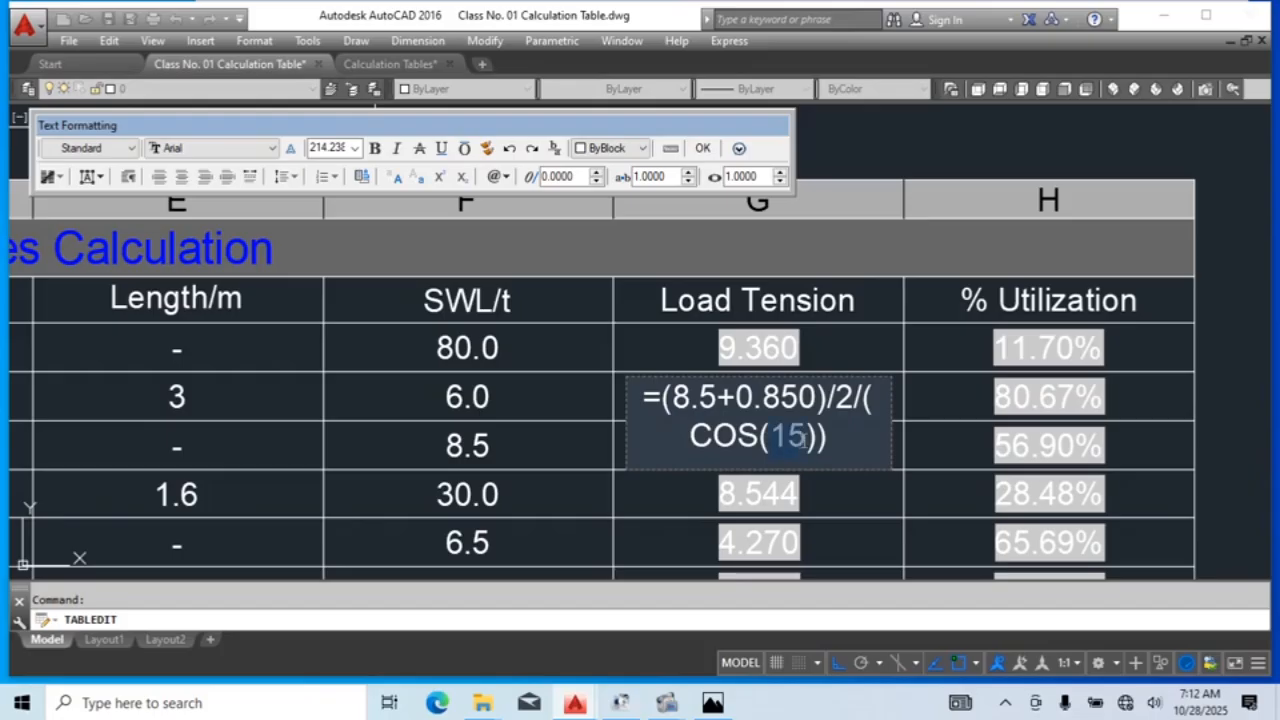
text(11.5)
key(Return)
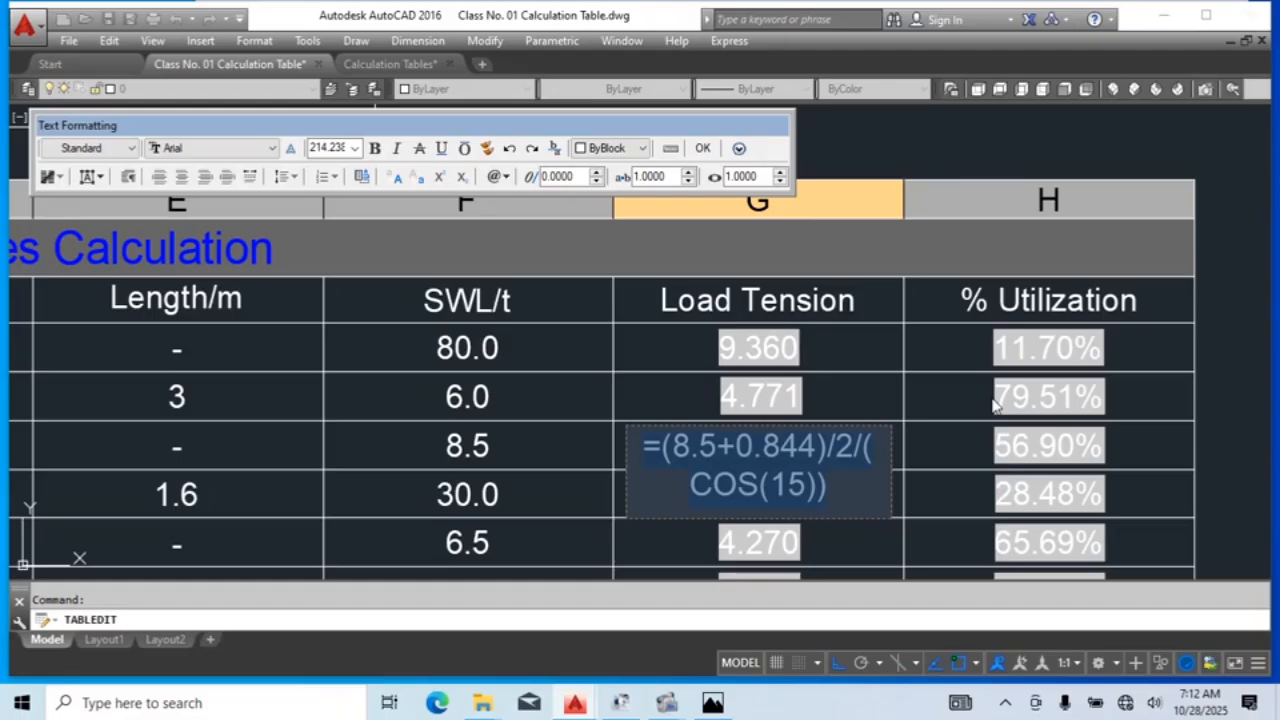
key(Escape)
Step: Undo the angle change in the Sr.No 2 load tension formula
key(ctrl+z)
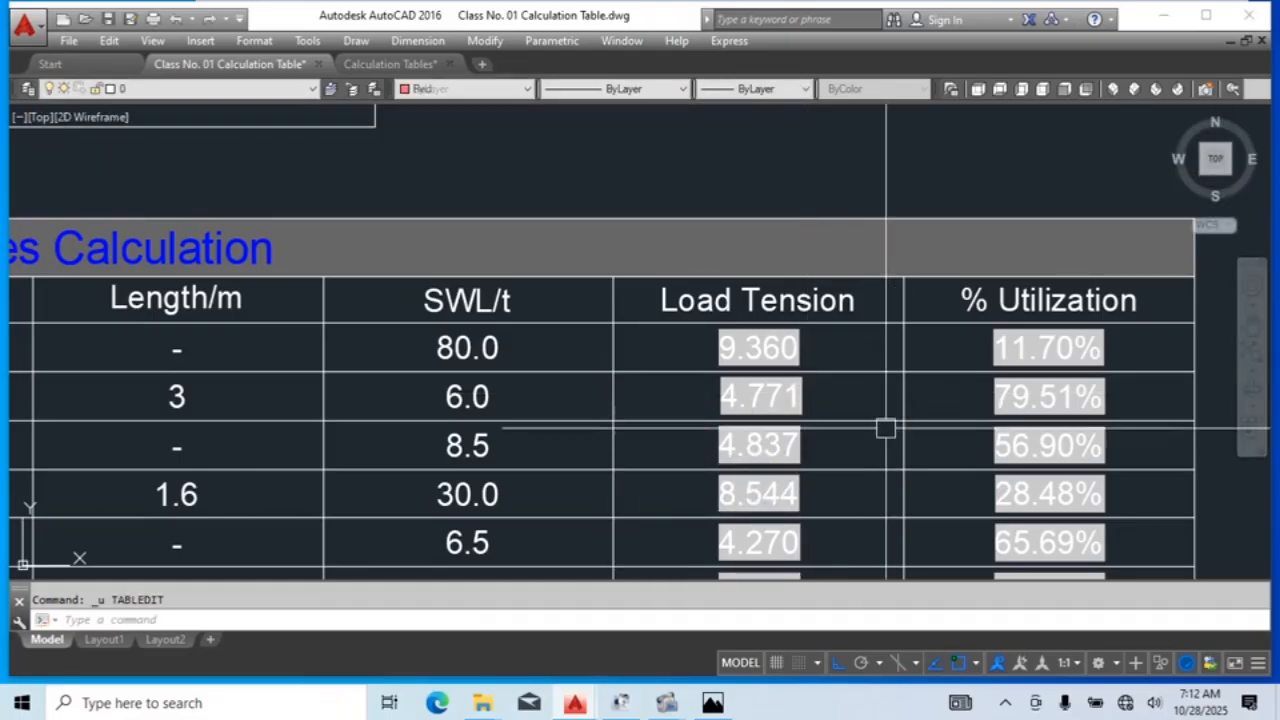
key(ctrl+z)
scroll(898, 382, down, 6)
scroll(876, 366, up, 6)
click(809, 362)
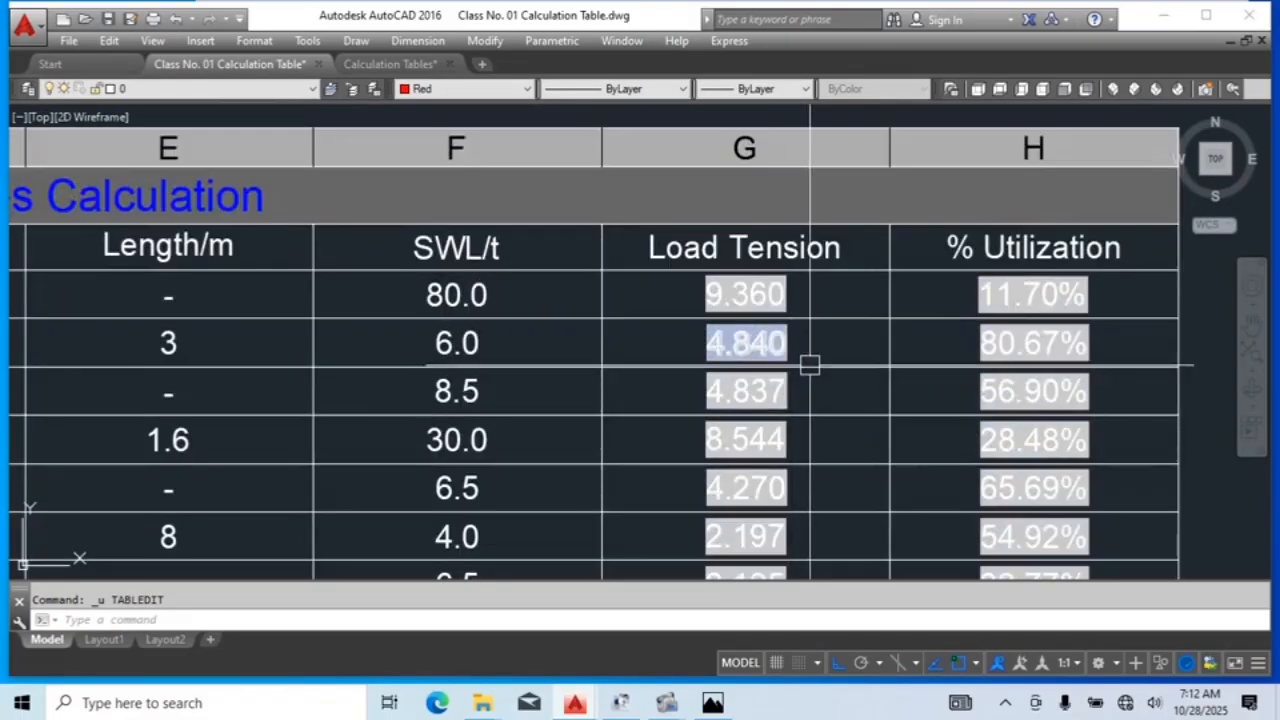
key(Escape)
Step: Undo the upper sling stretch with its 4000 radius circle and the load change in the Sr.No 1 load tension formula
key(ctrl+z)
key(ctrl+z)
key(ctrl+z)
key(ctrl+z)
key(ctrl+z)
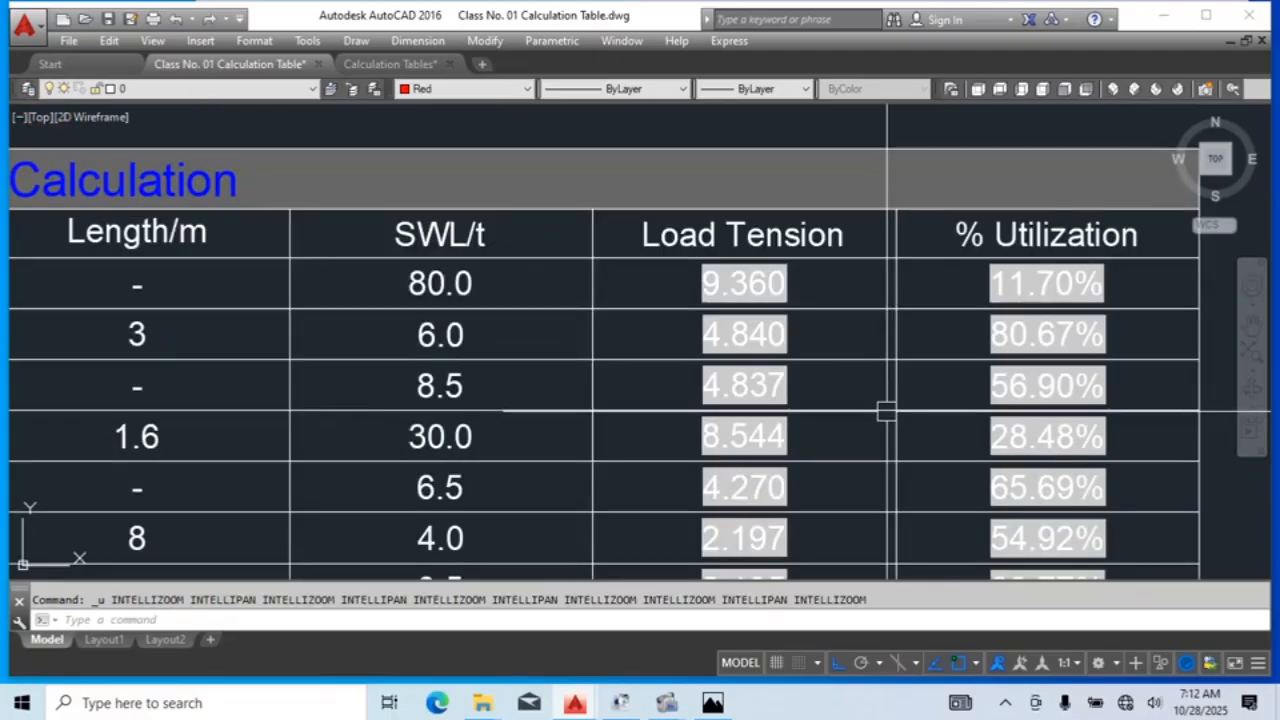
key(ctrl+z)
key(ctrl+z)
key(ctrl+z)
key(ctrl+z)
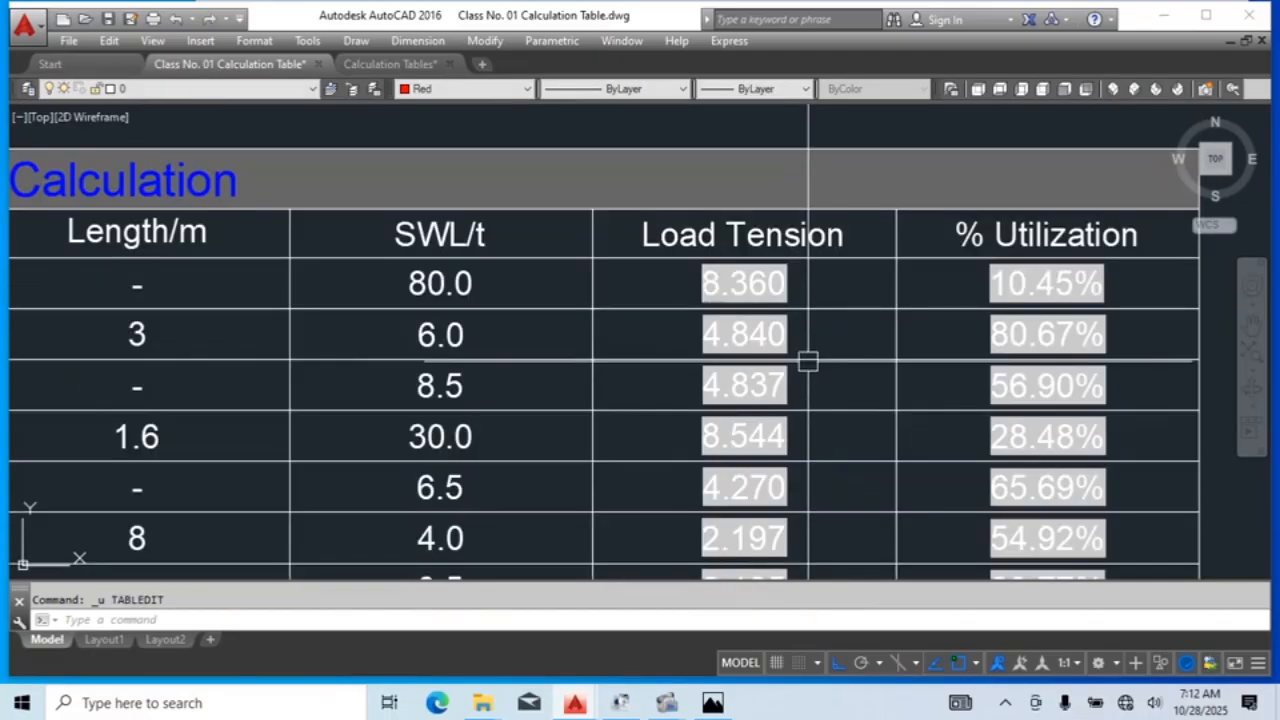
Step: Undo the remaining load changes in the load tension formulas of Sr.No 2 to 7
key(ctrl+z)
key(ctrl+z)
key(ctrl+z)
key(ctrl+z)
key(ctrl+z)
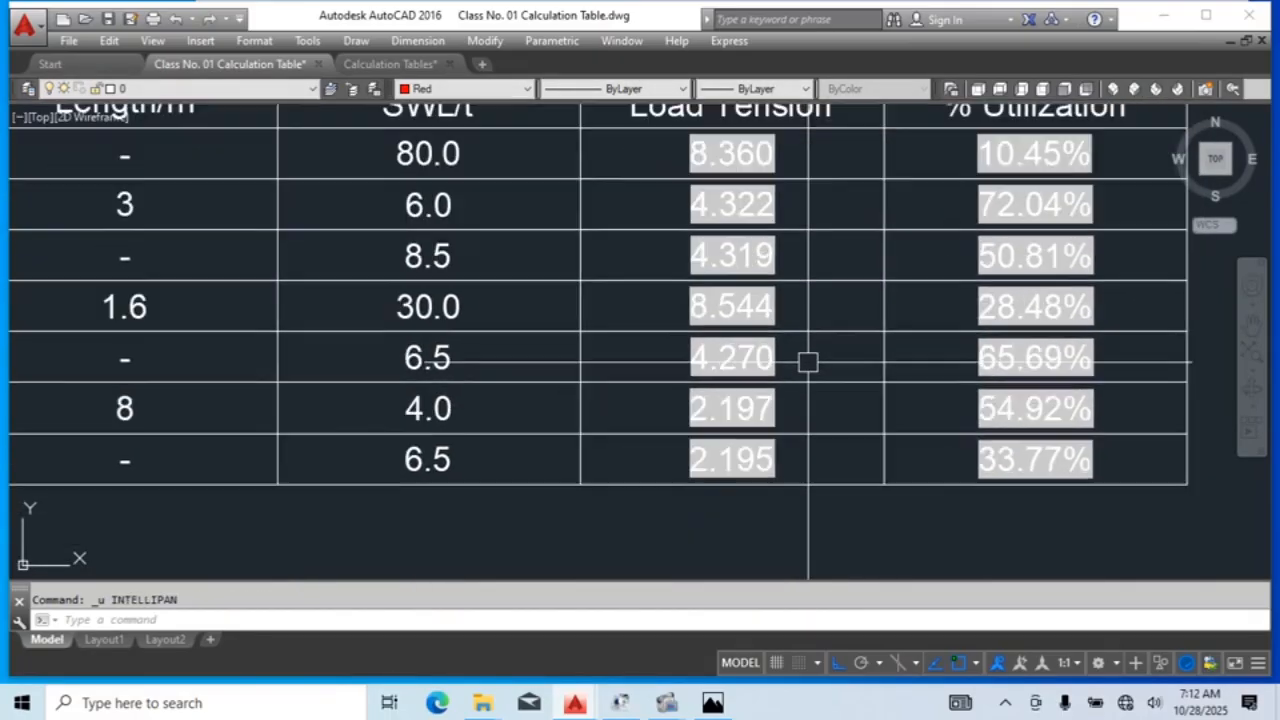
key(ctrl+z)
key(ctrl+z)
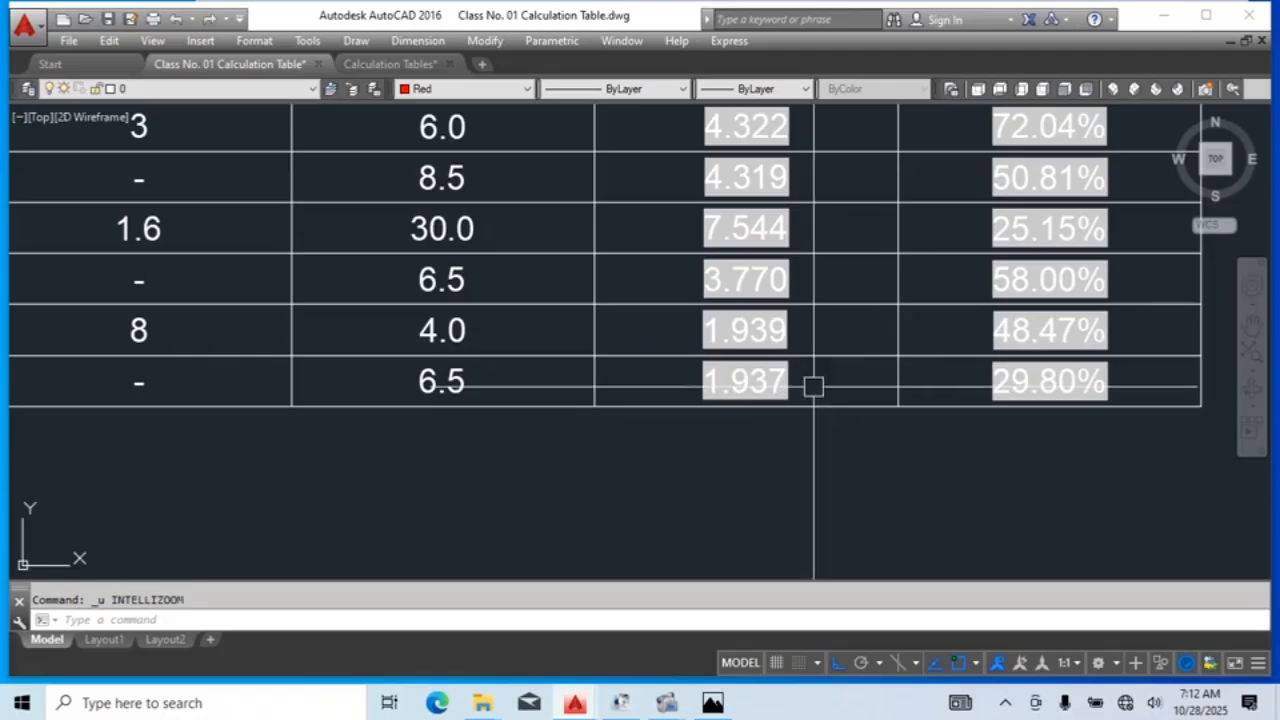
key(ctrl+z)
key(ctrl+z)
key(ctrl+z)
key(ctrl+z)
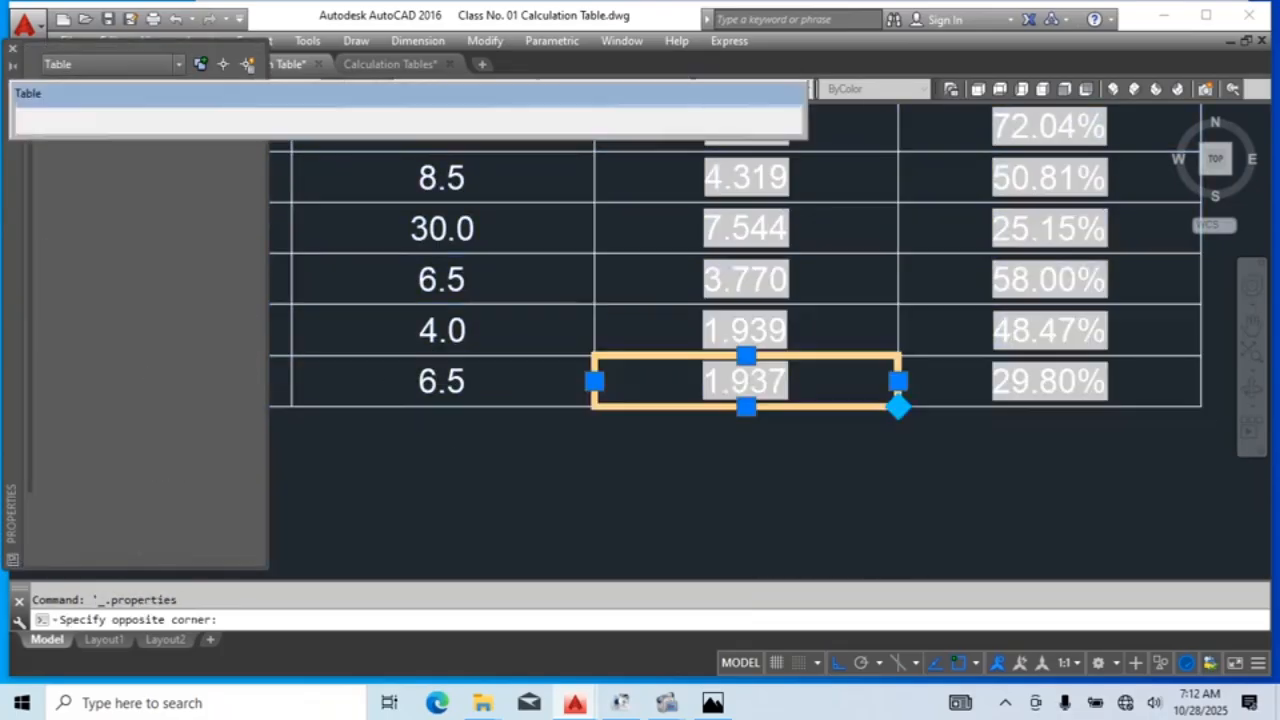
key(ctrl+z)
key(ctrl+z)
key(ctrl+z)
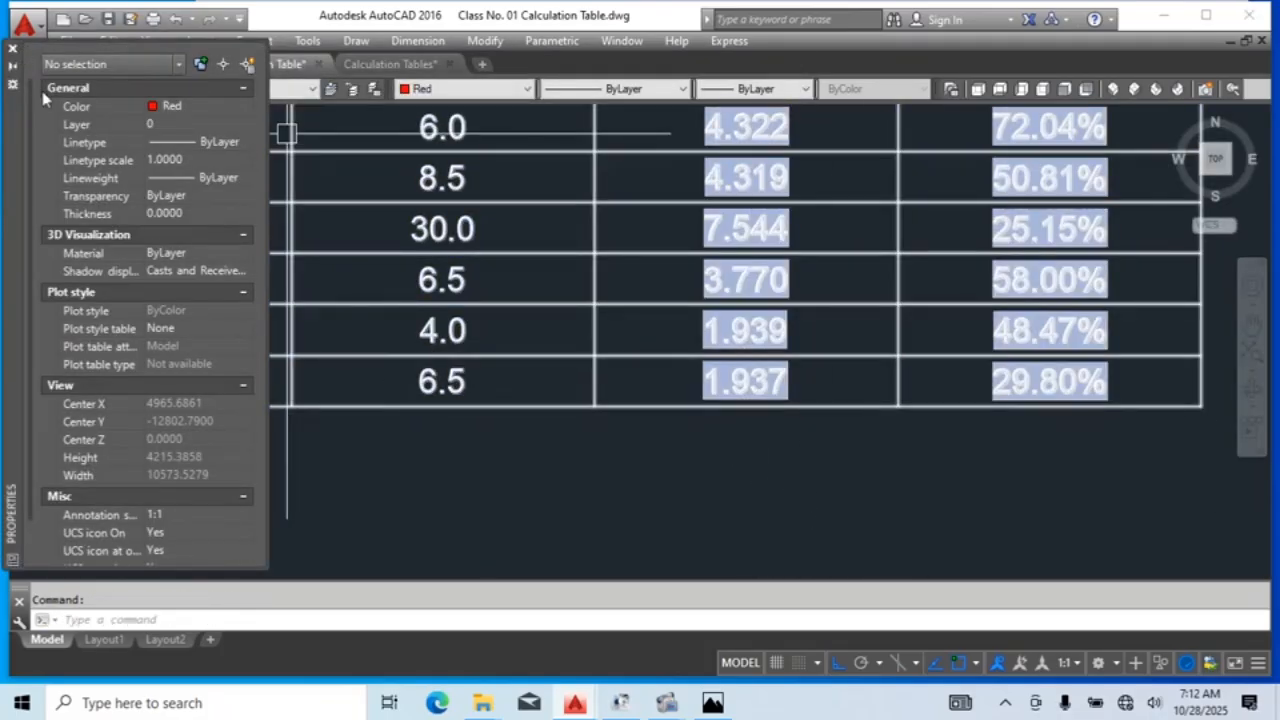
scroll(713, 316, up, 2)
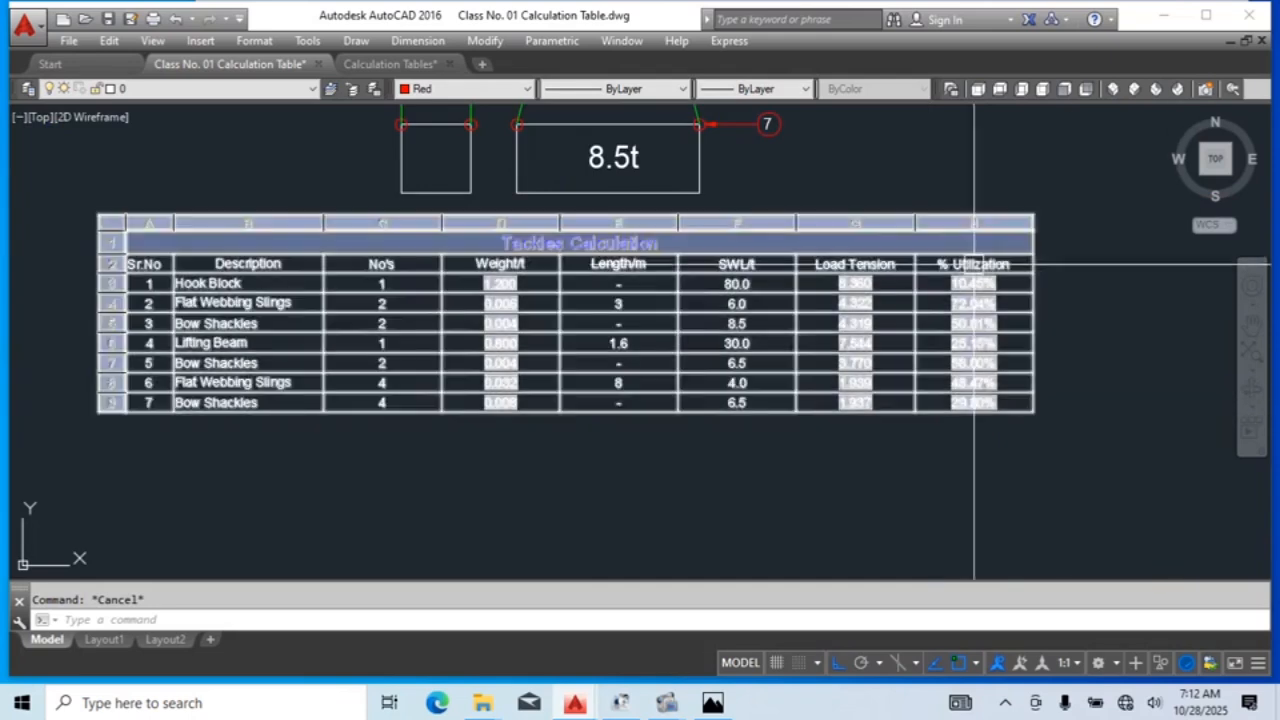
middle_drag(992, 266, 1028, 275)
scroll(1051, 272, up, 2)
scroll(1051, 272, down, 2)
click(1051, 272)
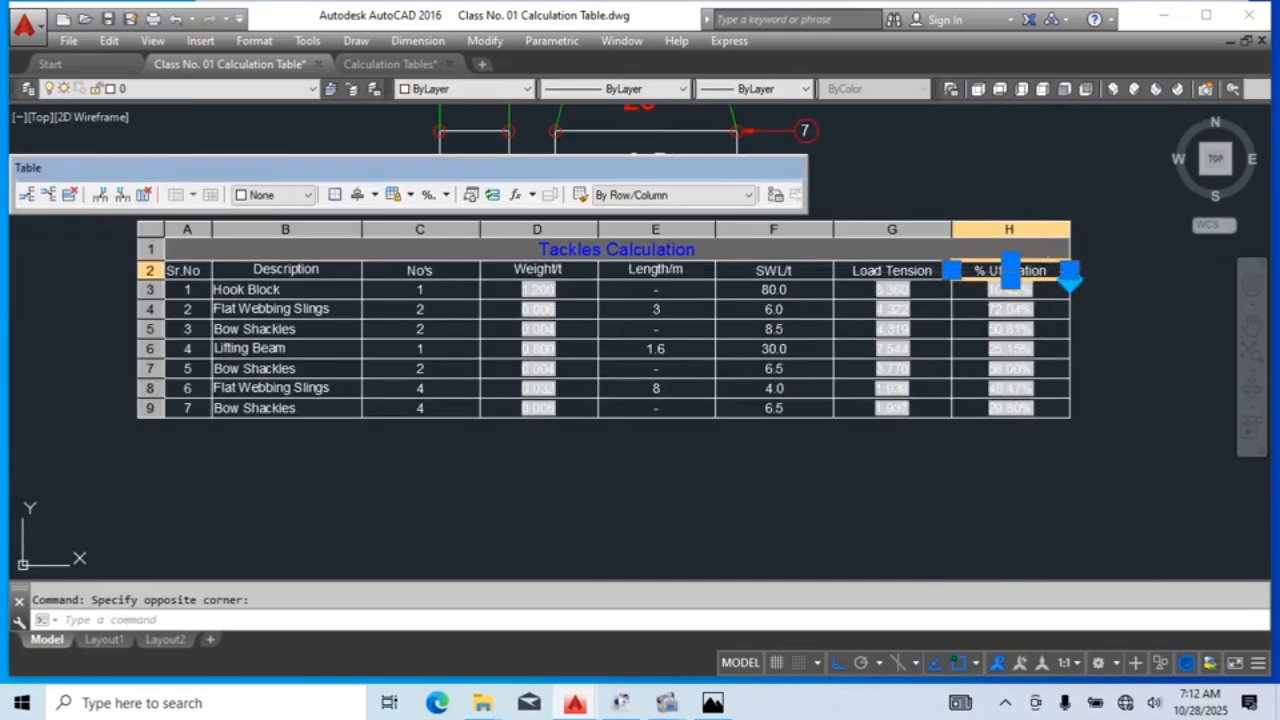
drag(180, 262, 185, 270)
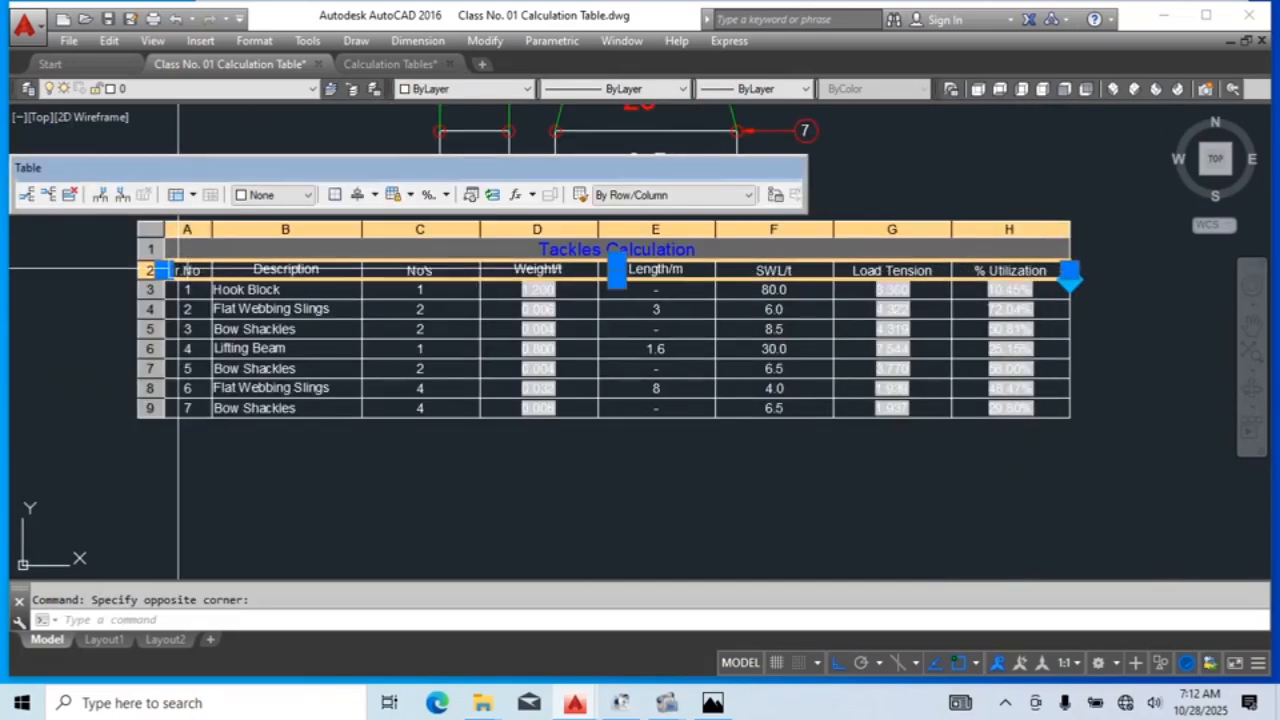
right_click(186, 271)
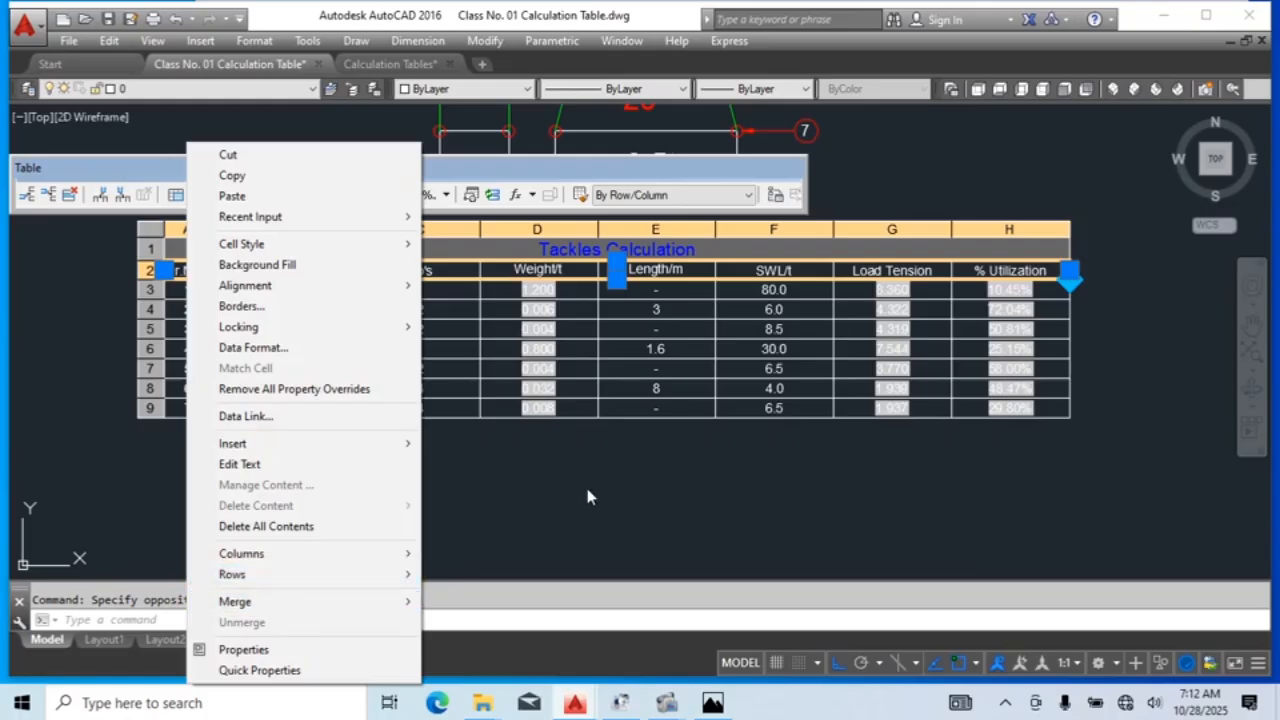
click(585, 483)
drag(1049, 269, 198, 268)
click(198, 268)
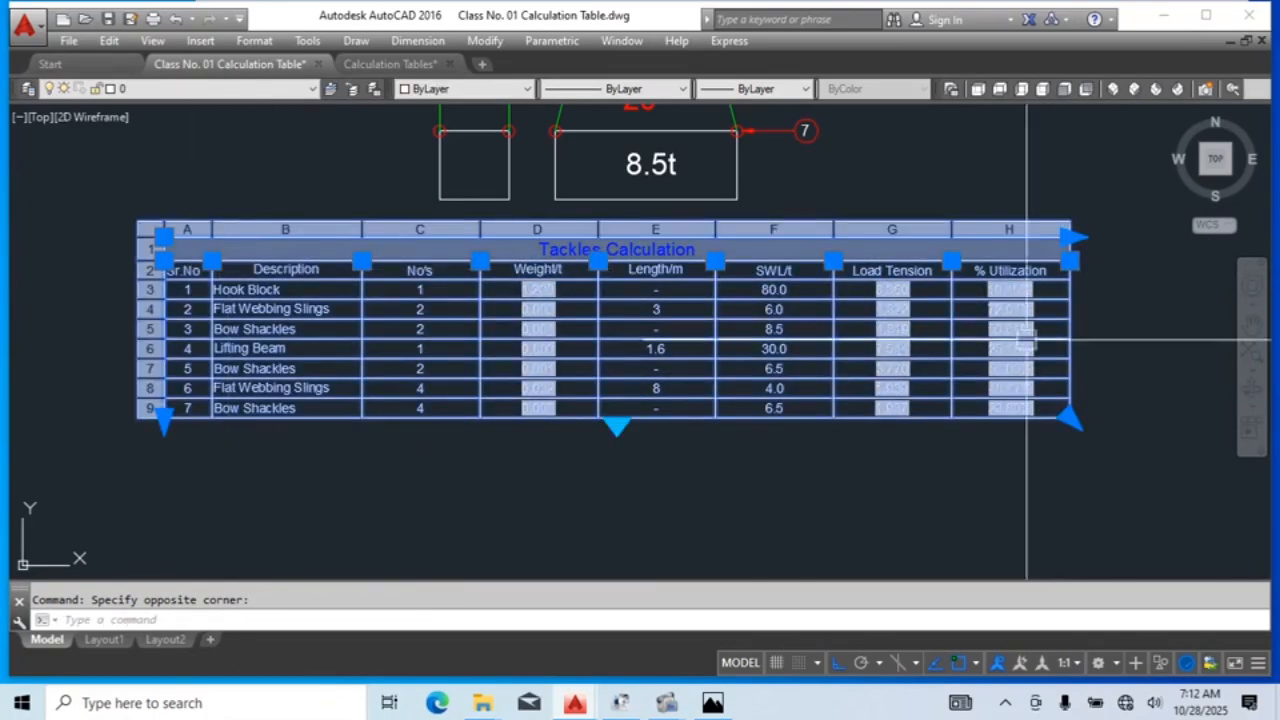
Step: Select the header cells from Weight/t to % Utilization and try Color 252 and Cyan as their background fill
scroll(1064, 323, up, 4)
scroll(1200, 410, down, 2)
middle_drag(1095, 261, 1219, 294)
drag(1164, 297, 398, 295)
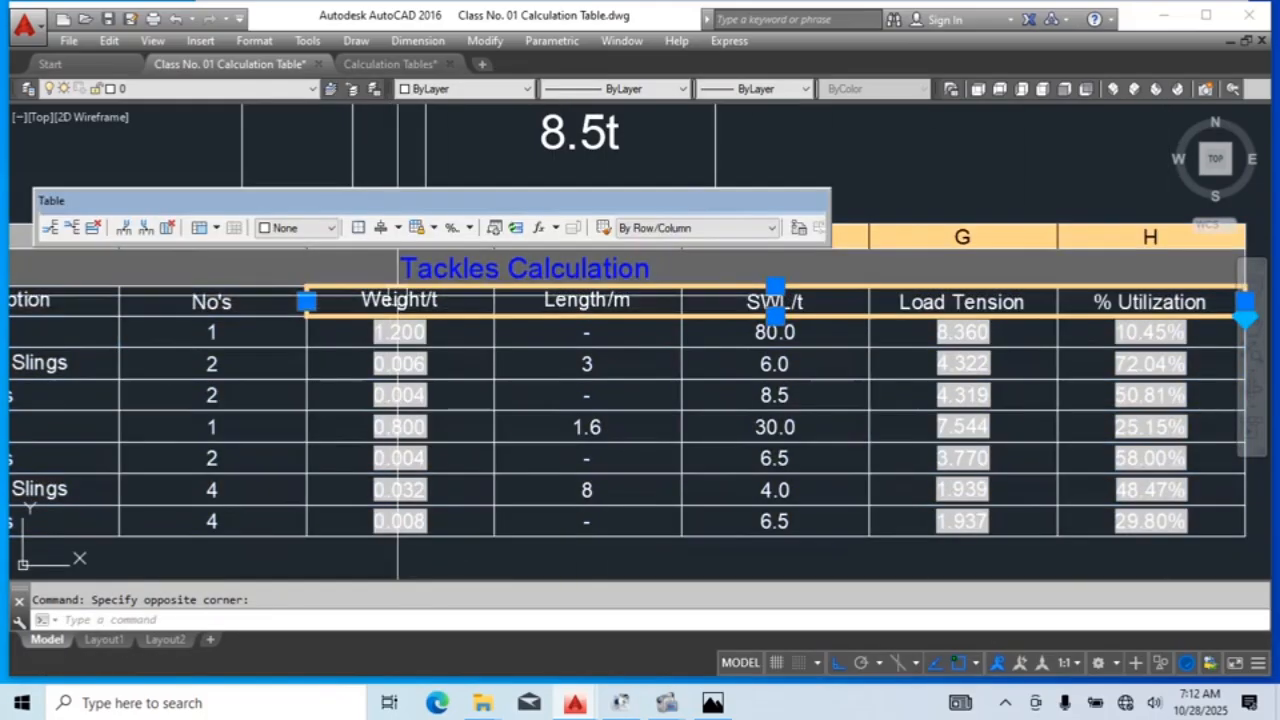
right_click(398, 295)
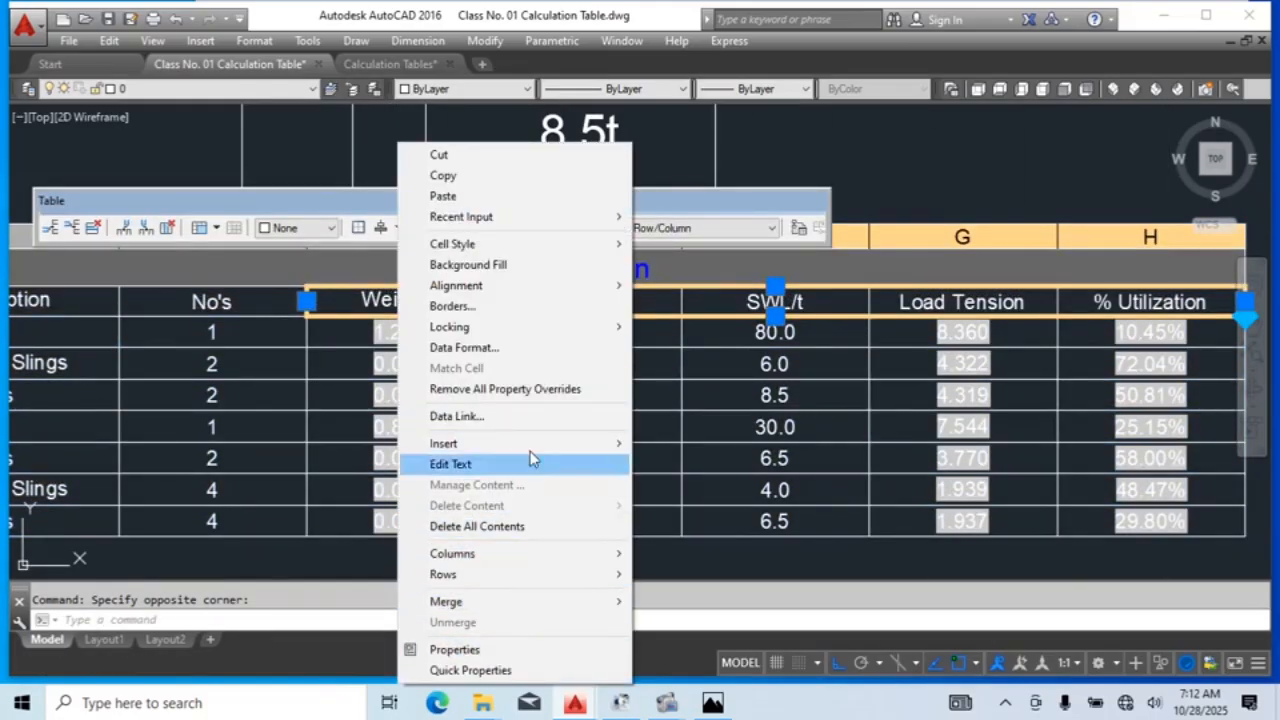
click(305, 232)
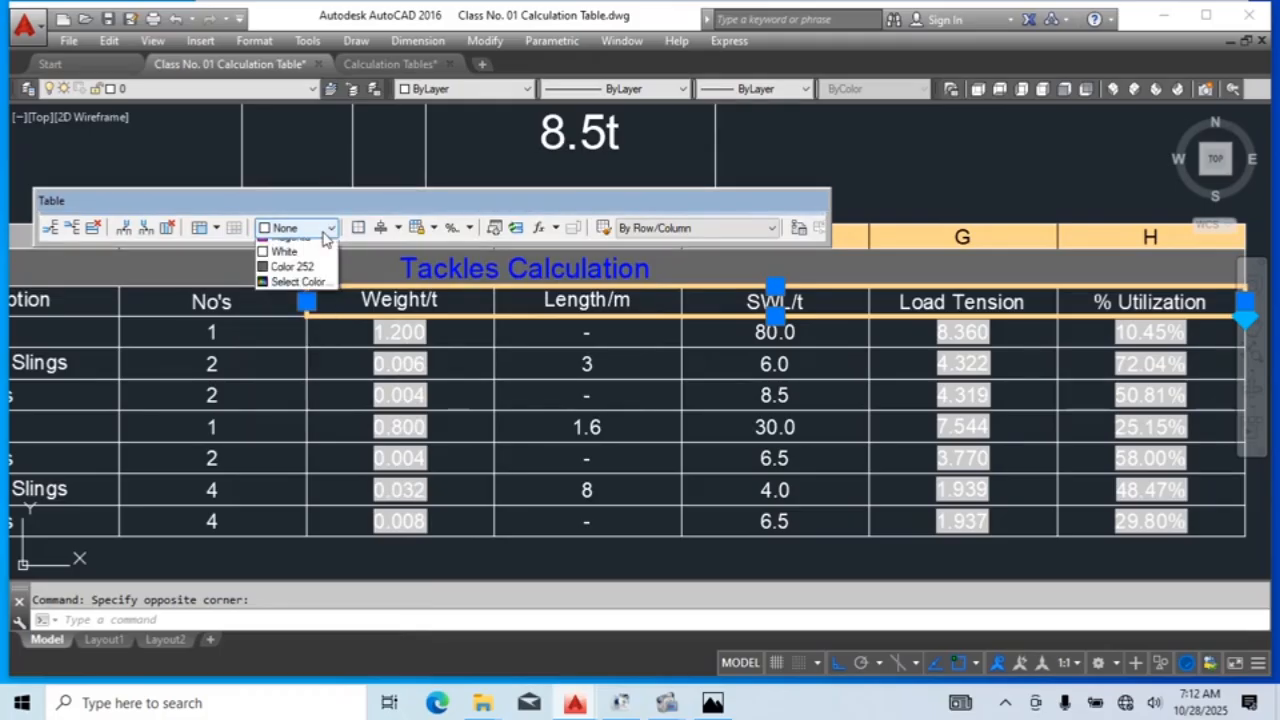
click(292, 397)
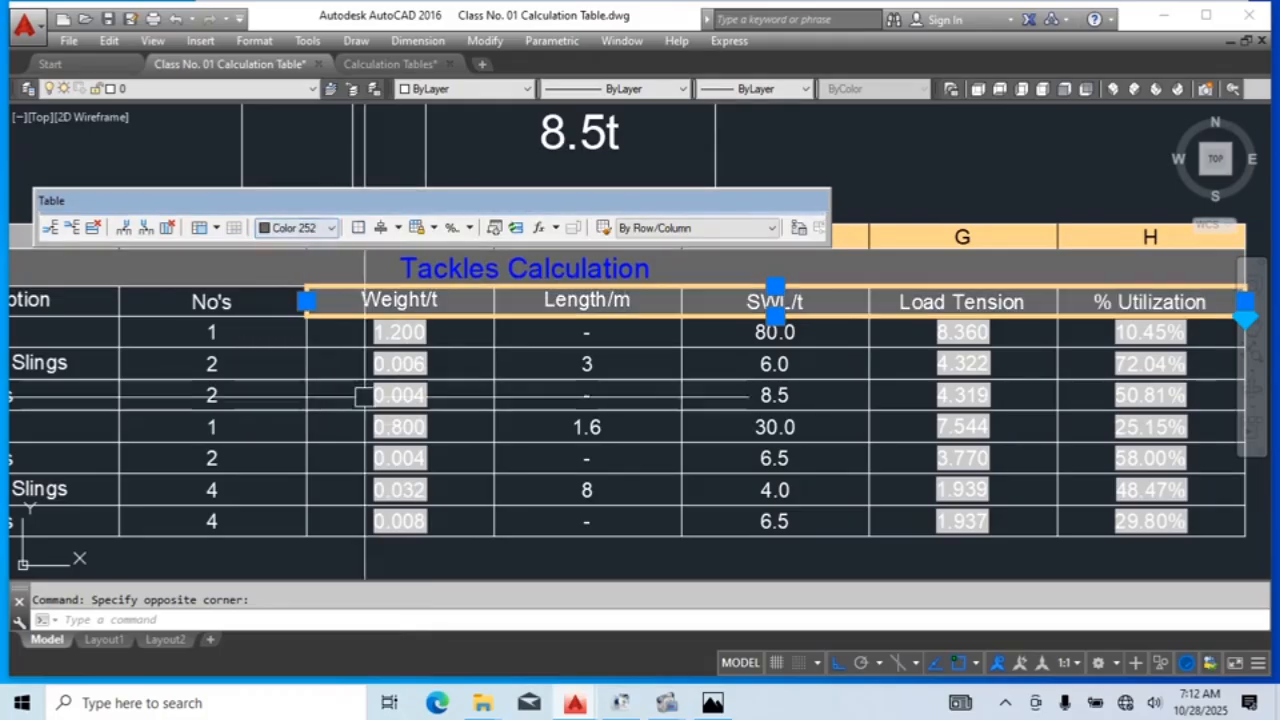
click(318, 228)
click(300, 340)
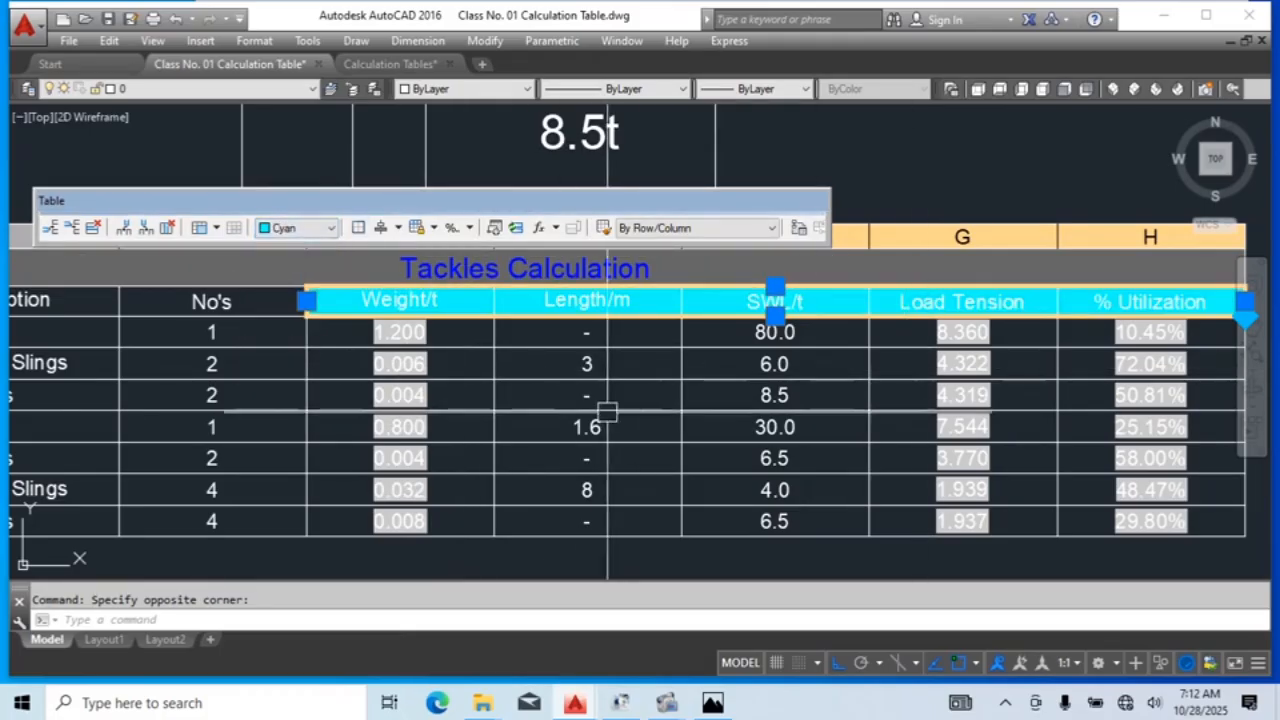
Step: Change the background fill of the selected Weight/t to % Utilization header cells to index color 124
mouse_move(626, 426)
middle_down()
mouse_move(1023, 477)
mouse_move(977, 480)
middle_up()
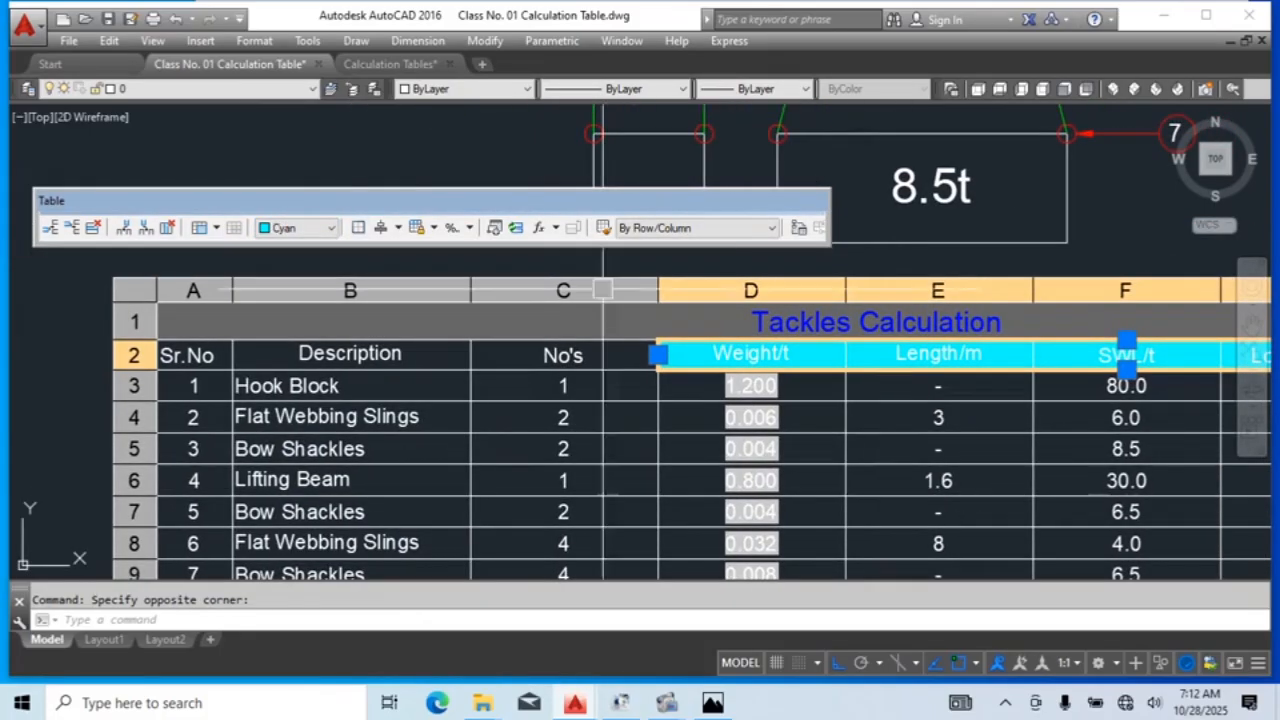
click(334, 229)
click(298, 413)
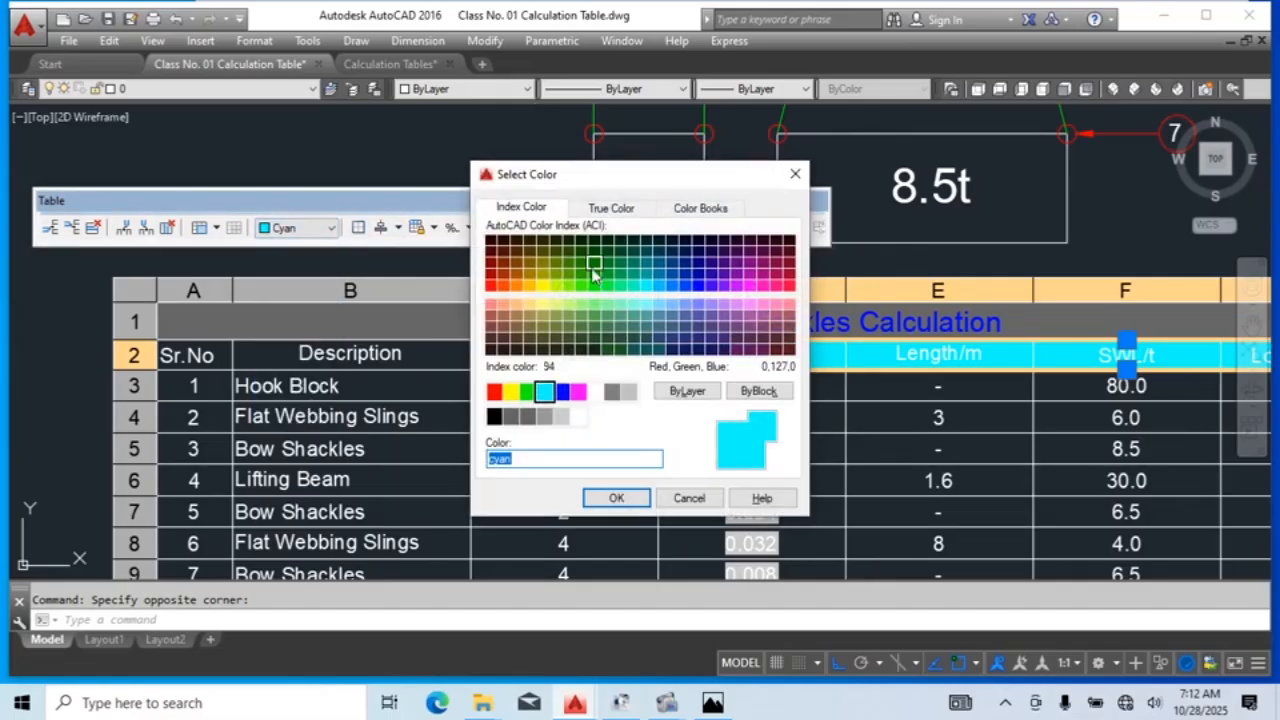
click(646, 275)
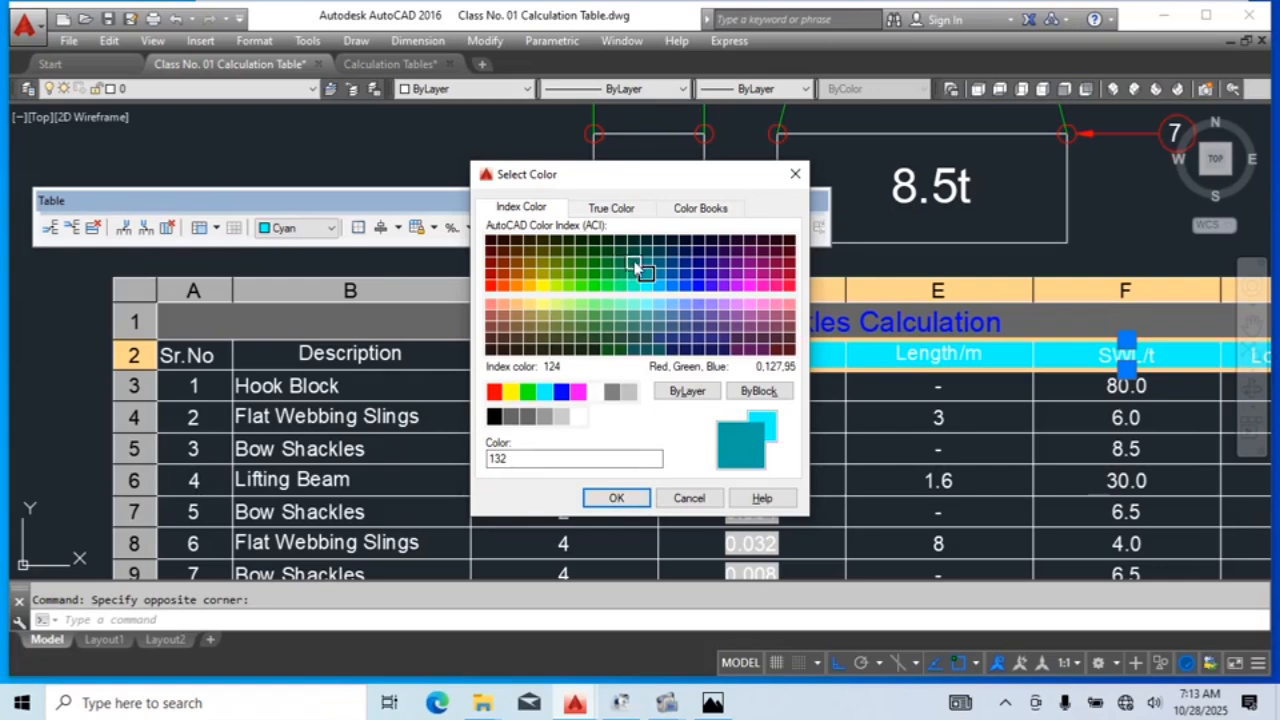
click(643, 270)
click(617, 497)
middle_drag(617, 497, 744, 521)
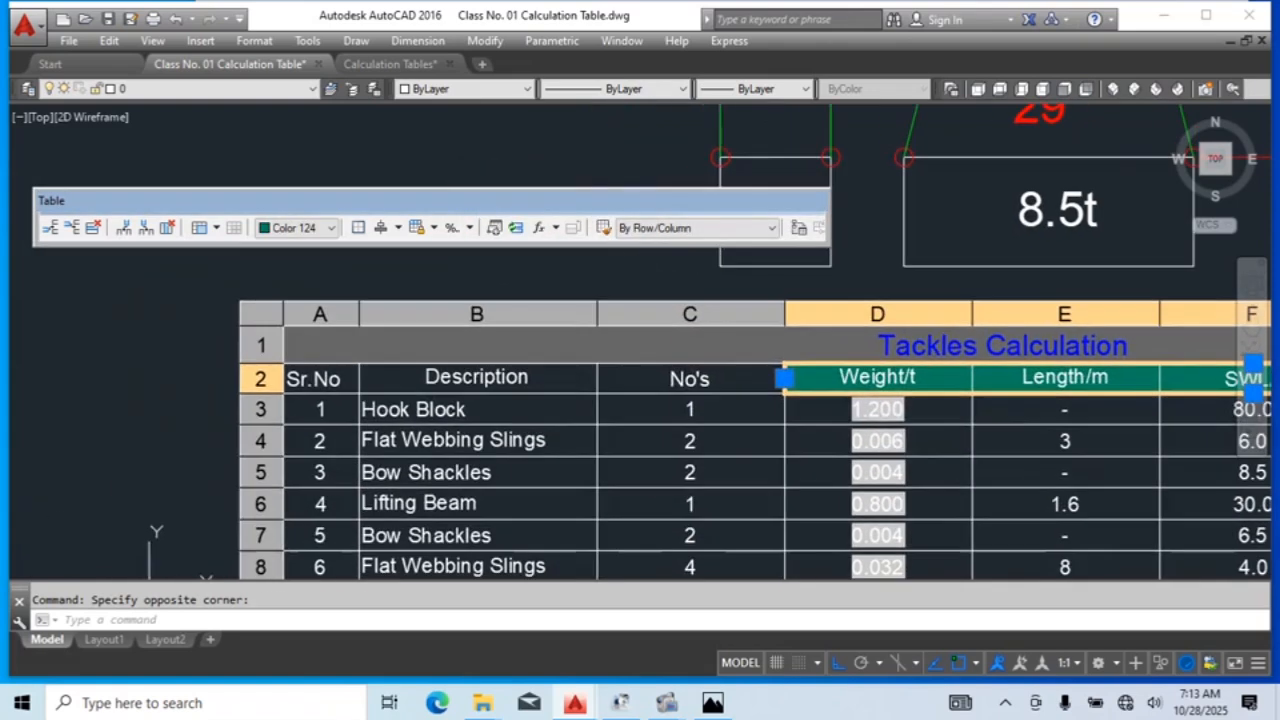
Step: Fill the Sr.No, Description and No's header cells with Color 124
drag(749, 378, 310, 376)
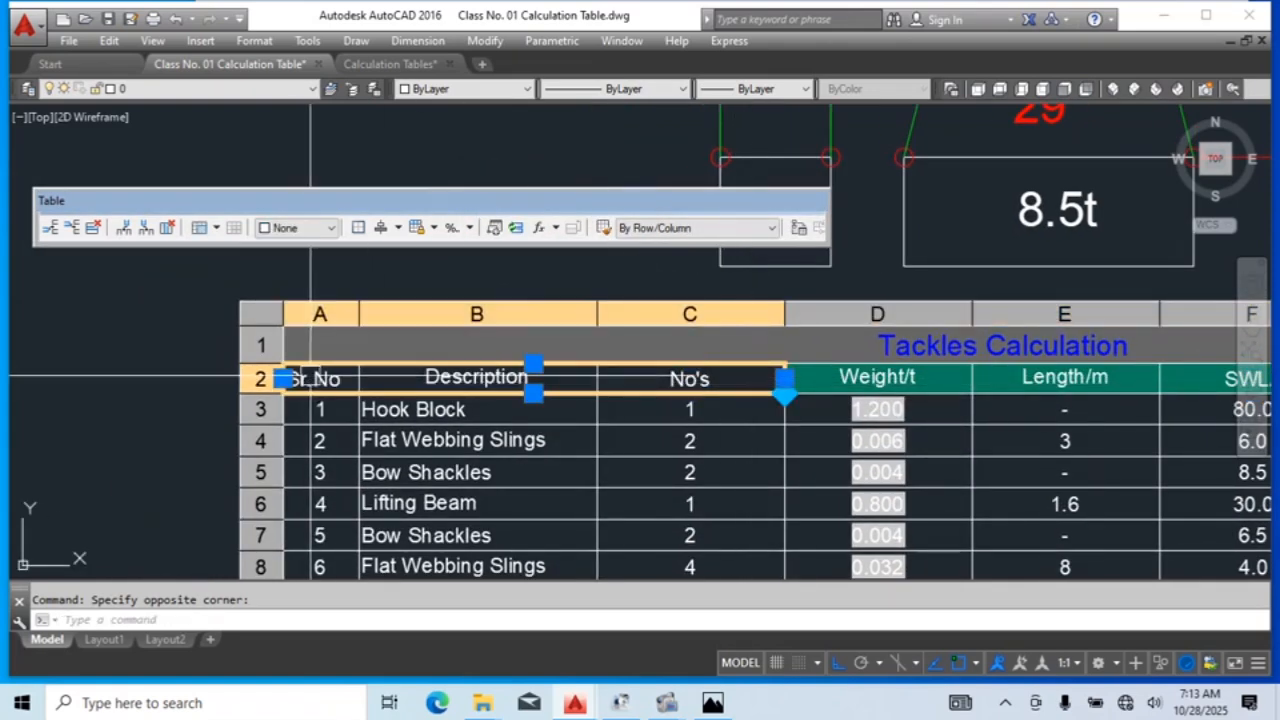
click(296, 228)
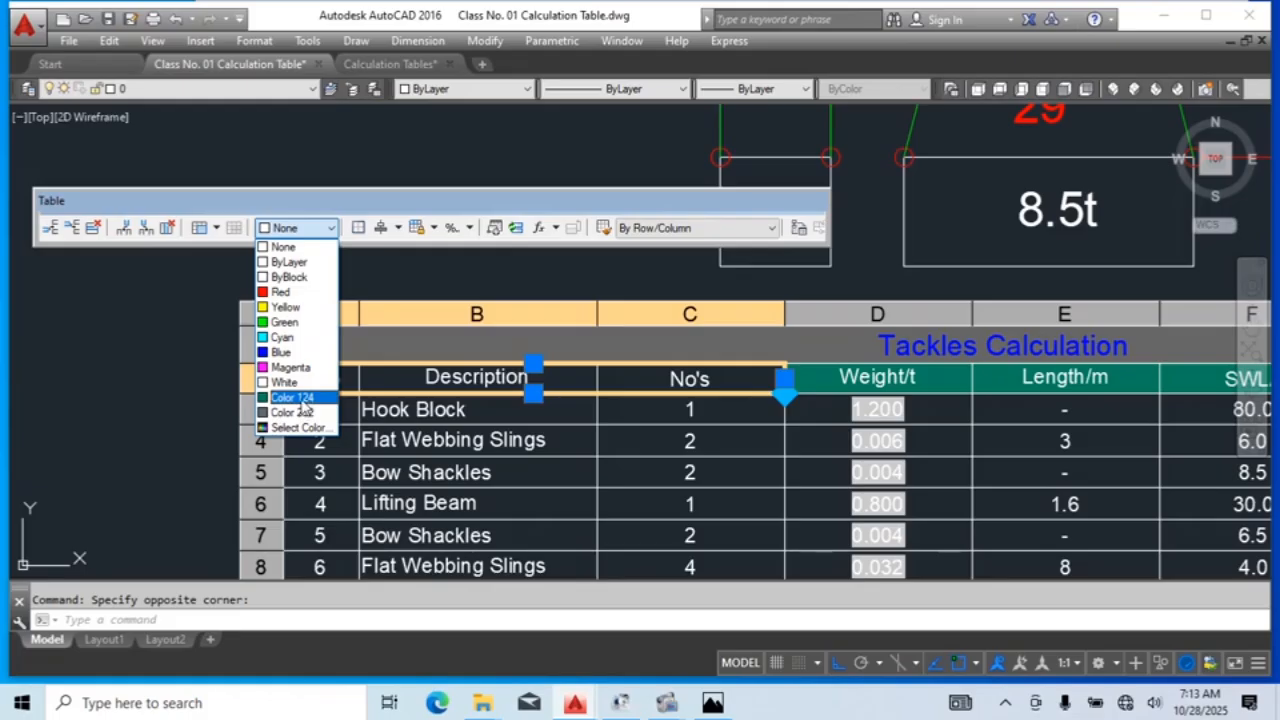
click(300, 398)
key(Escape)
Step: Examine the Tackles Calculation table with its shaded header row and the rigging sketch above it
scroll(754, 389, down, 5)
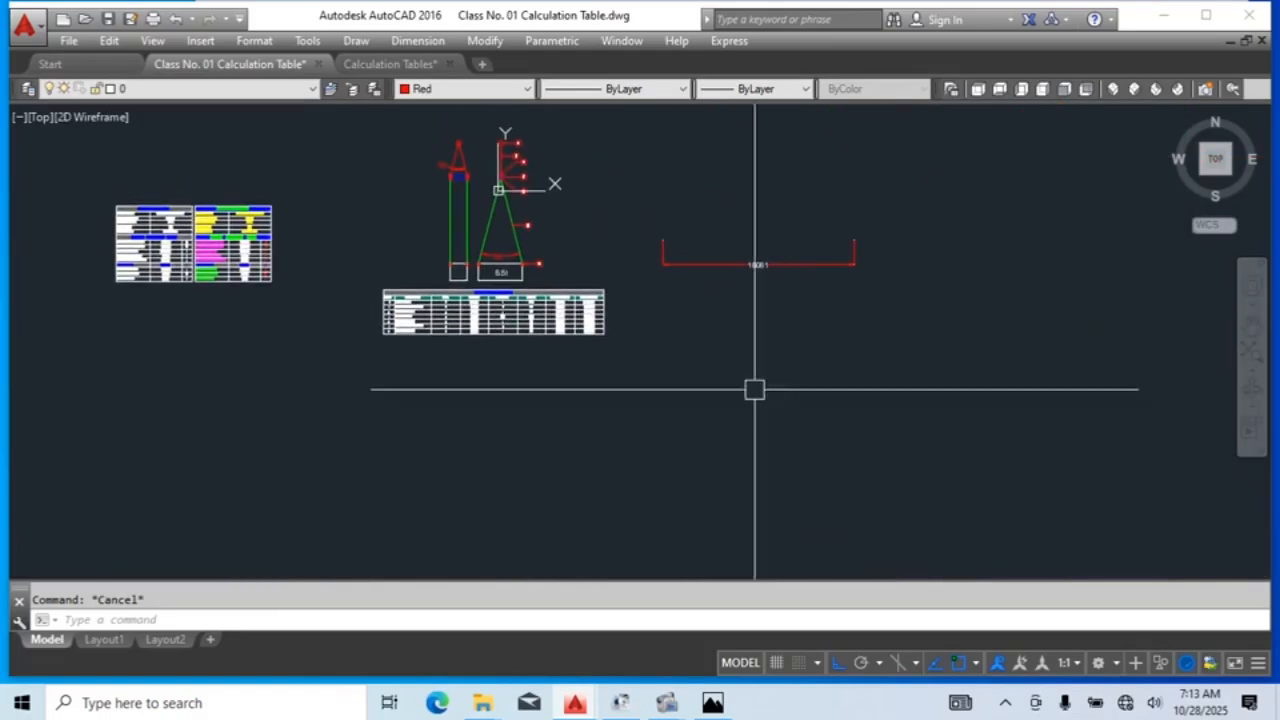
scroll(754, 389, up, 8)
middle_drag(834, 434, 989, 522)
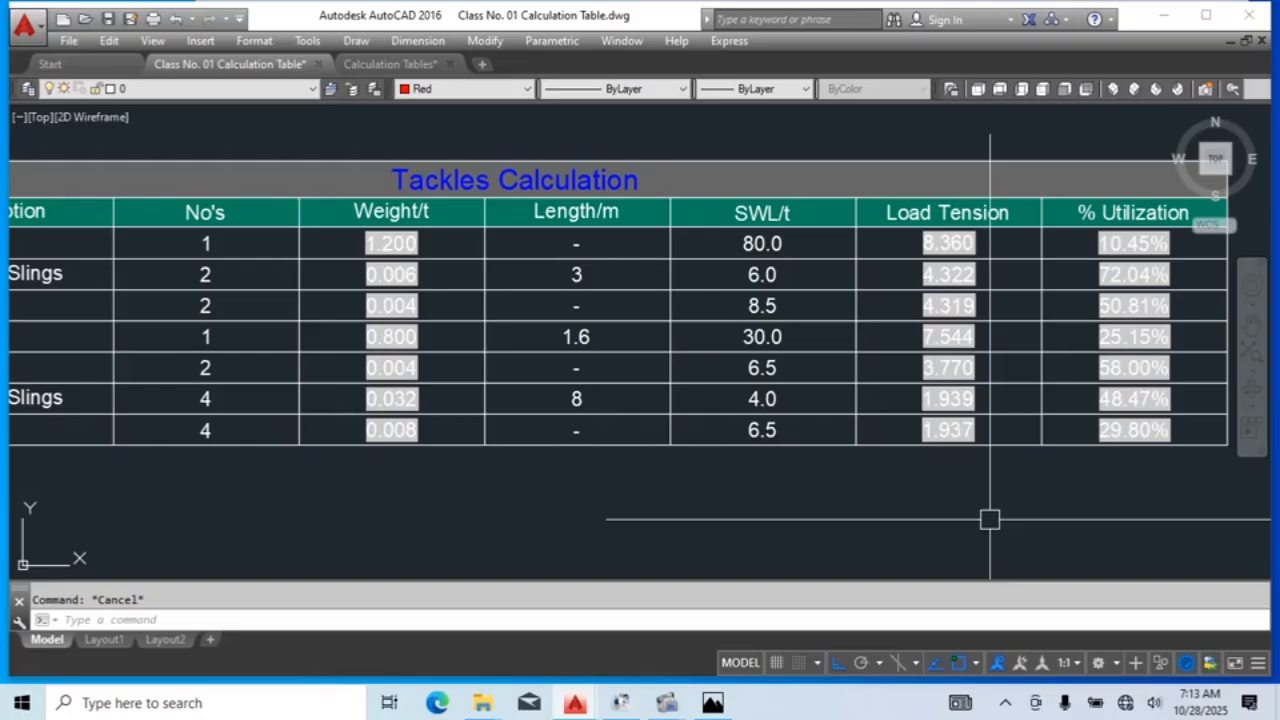
scroll(989, 519, down, 3)
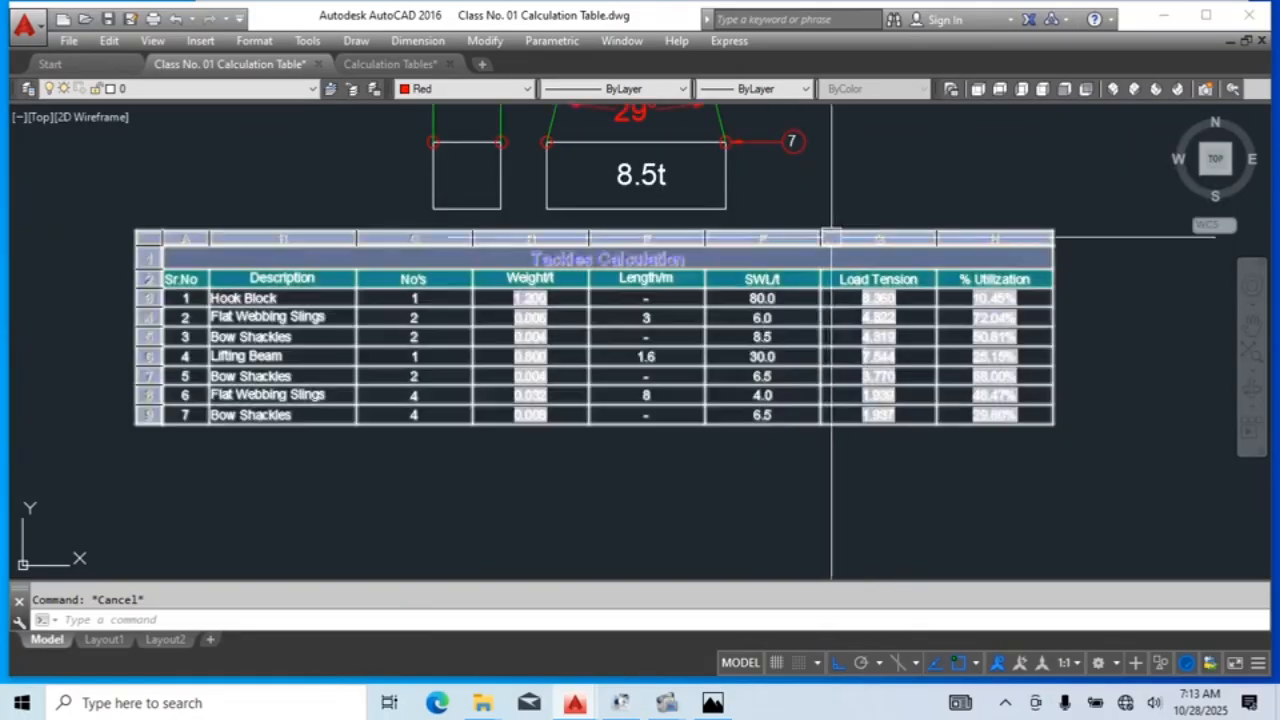
click(835, 190)
click(1120, 493)
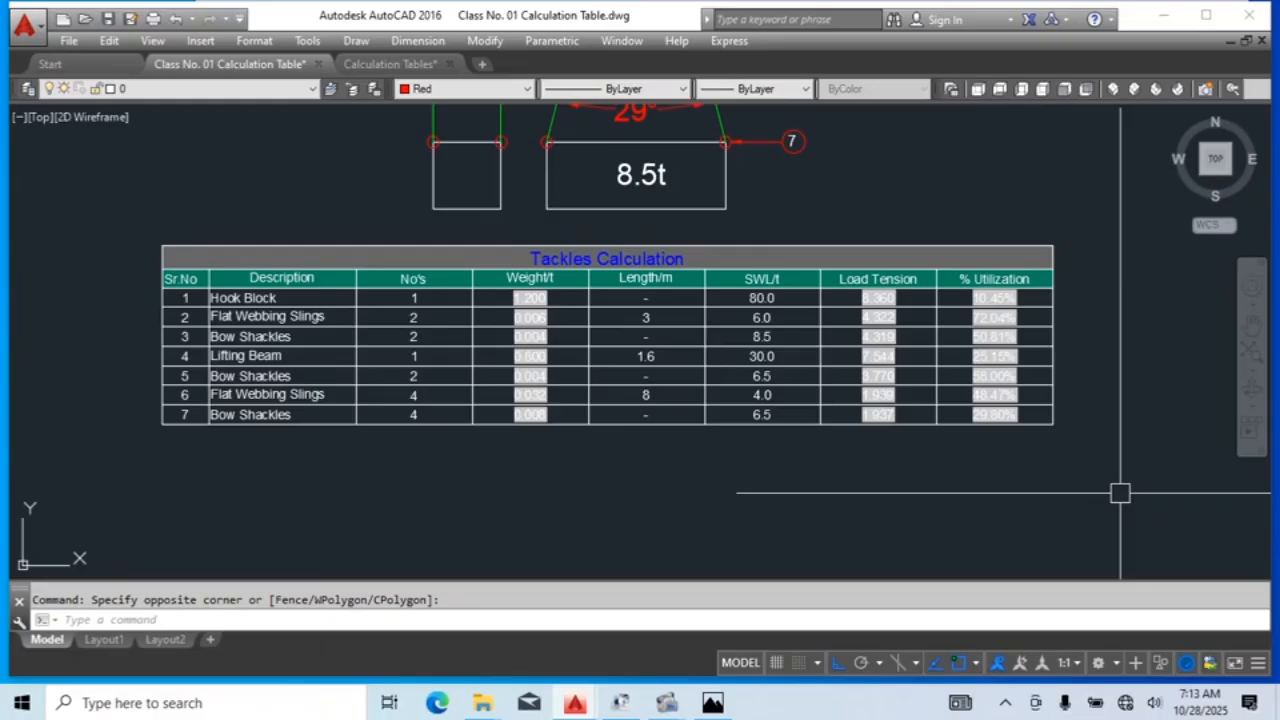
scroll(857, 366, down, 5)
scroll(892, 362, up, 5)
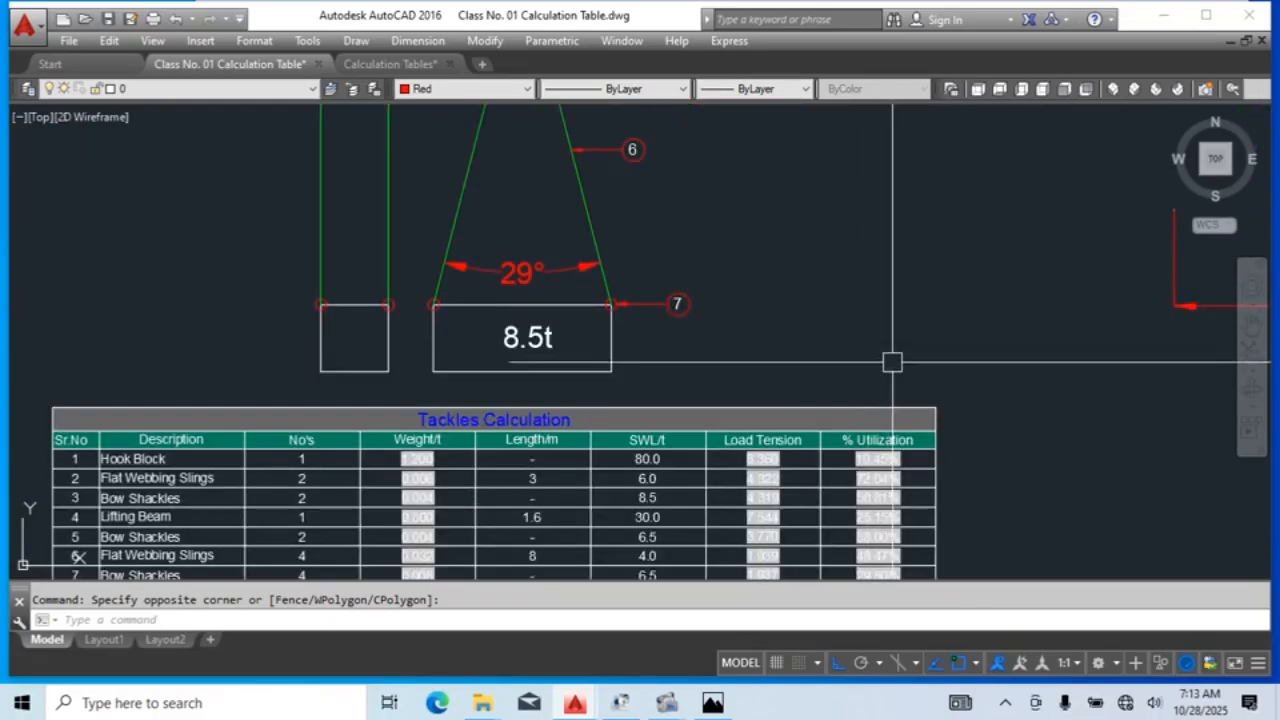
mouse_move(923, 554)
middle_down()
mouse_move(923, 420)
mouse_move(992, 411)
middle_up()
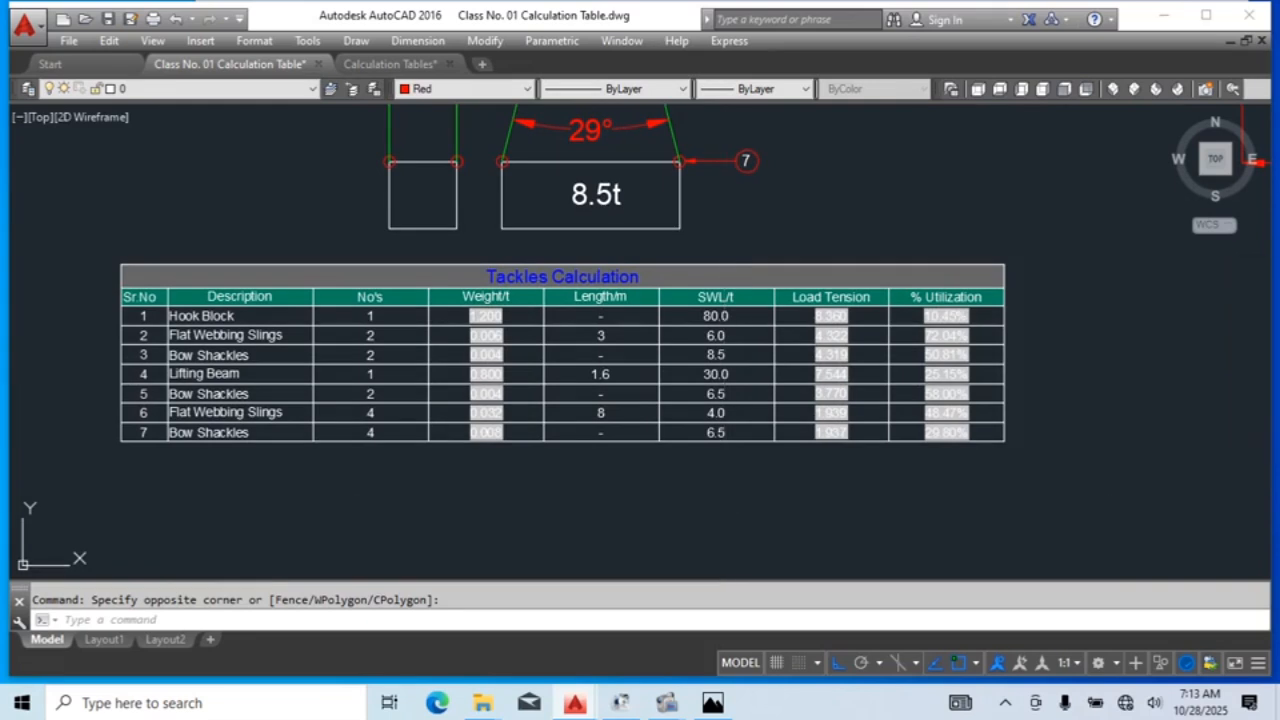
Step: Save the drawing and maximize the program window
key(ctrl+s)
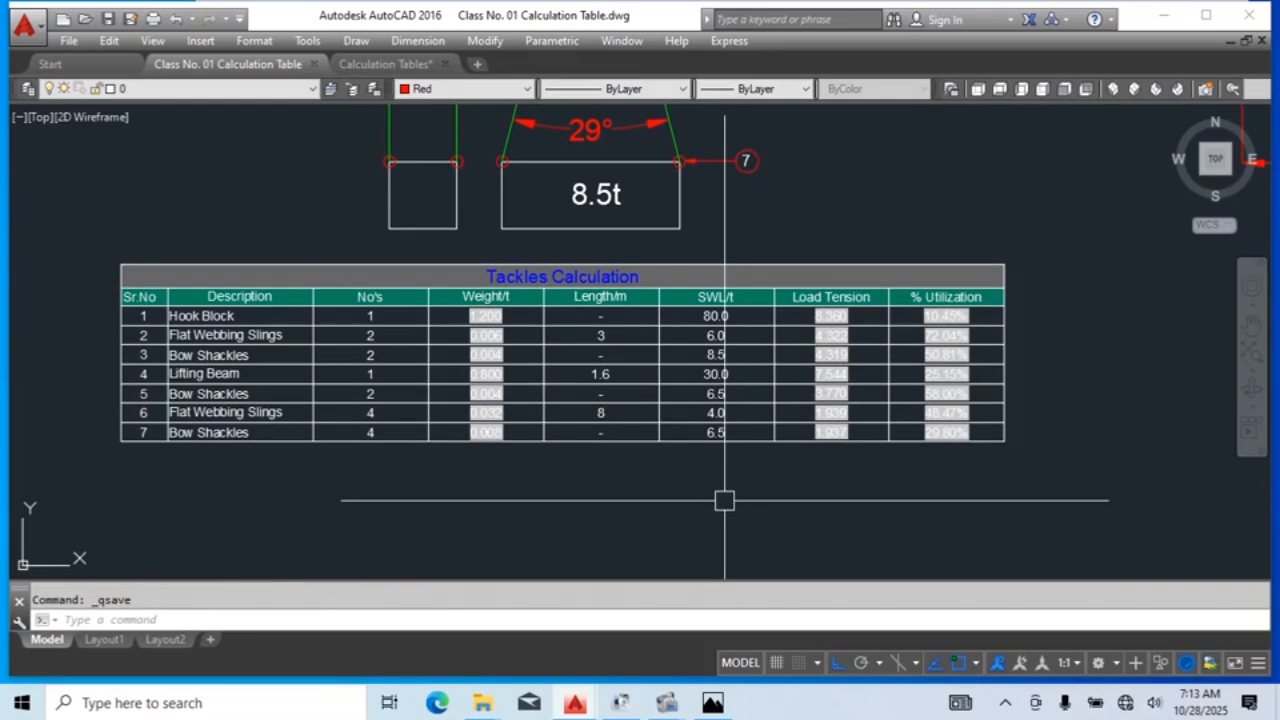
click(1207, 18)
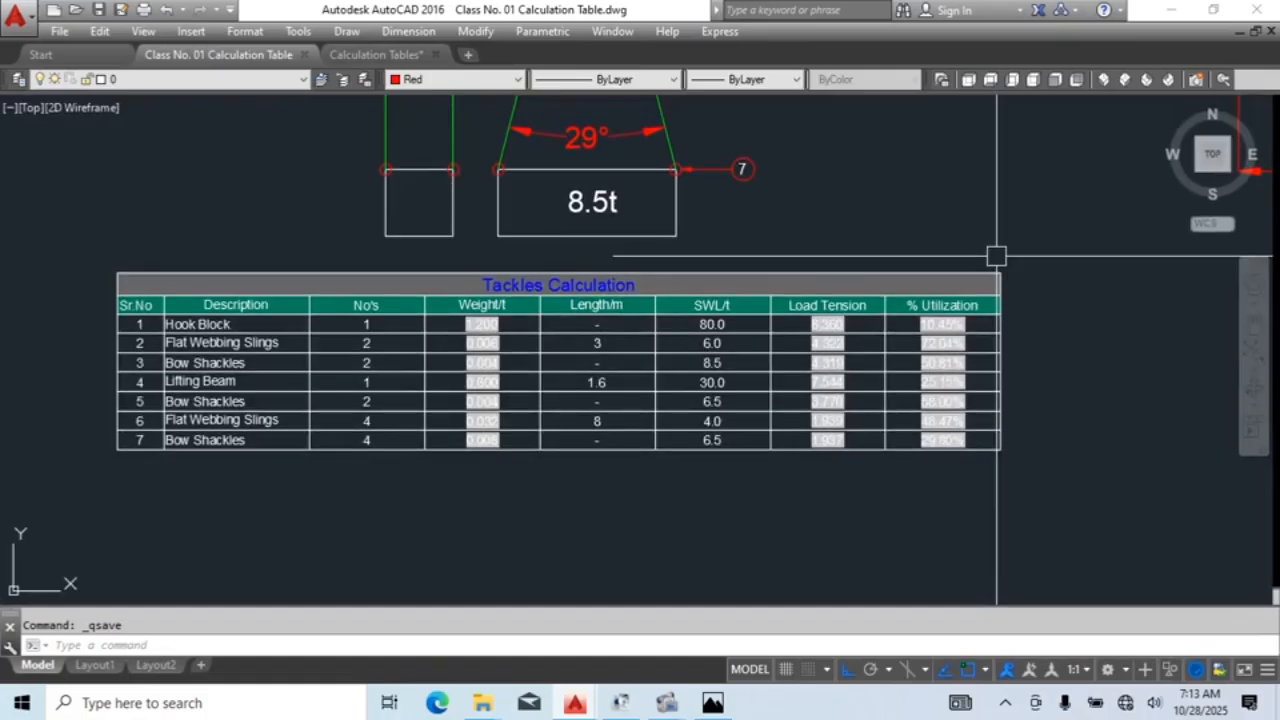